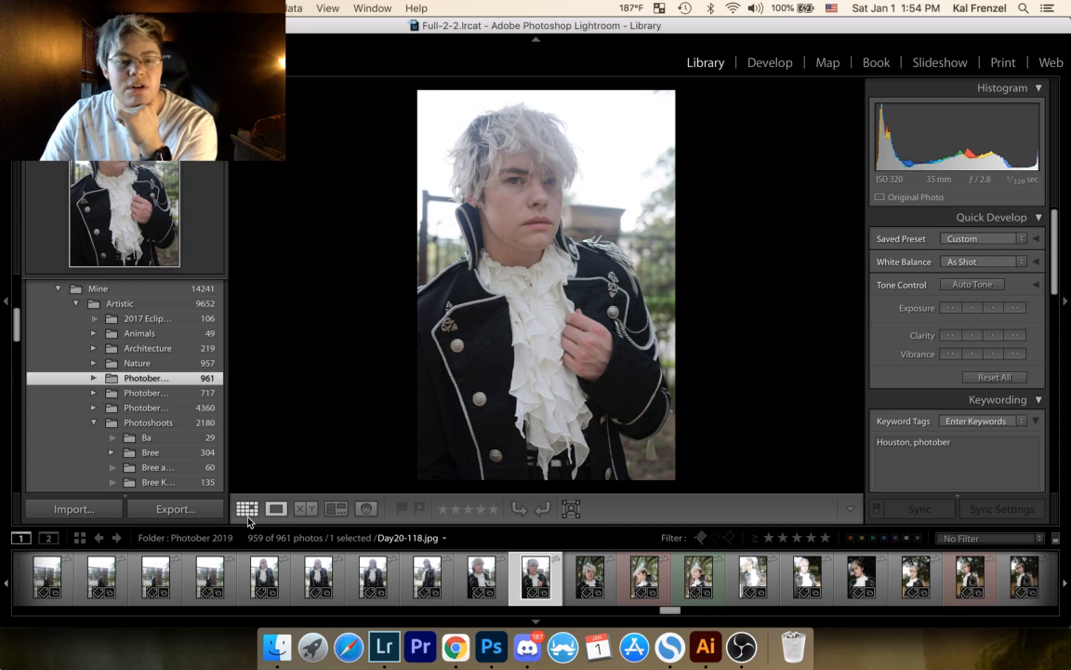
# Step: Browse the Photober 2019 thumbnails, open the park portrait Day20-146.jpg and inspect its face at close zoom
pyautogui.click(246, 510)
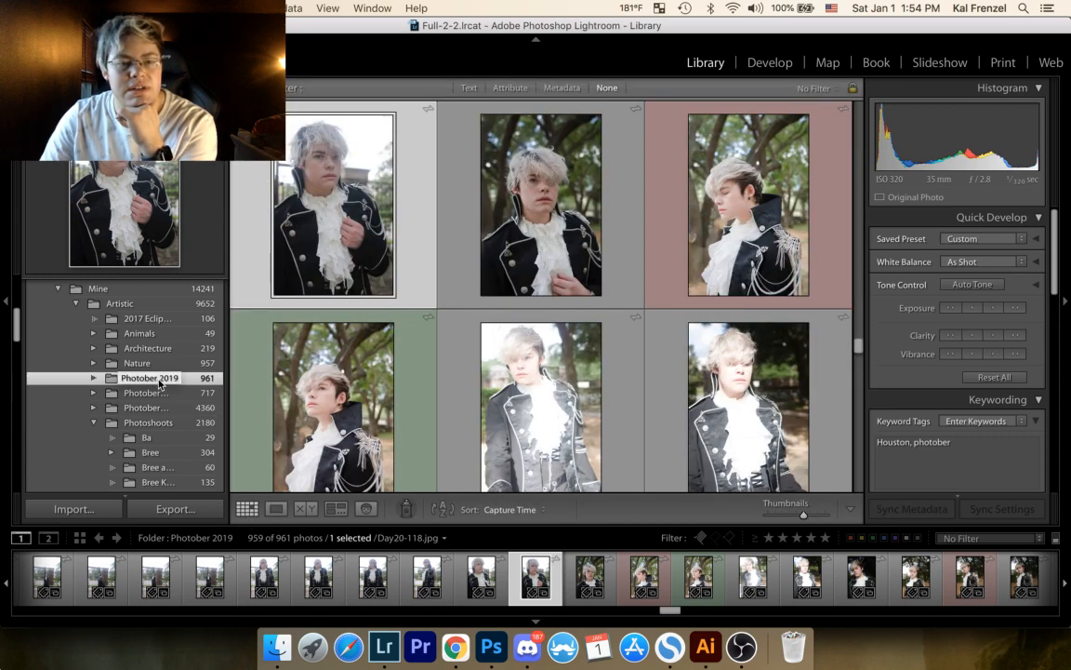
pyautogui.scroll(-5, 437, 279)
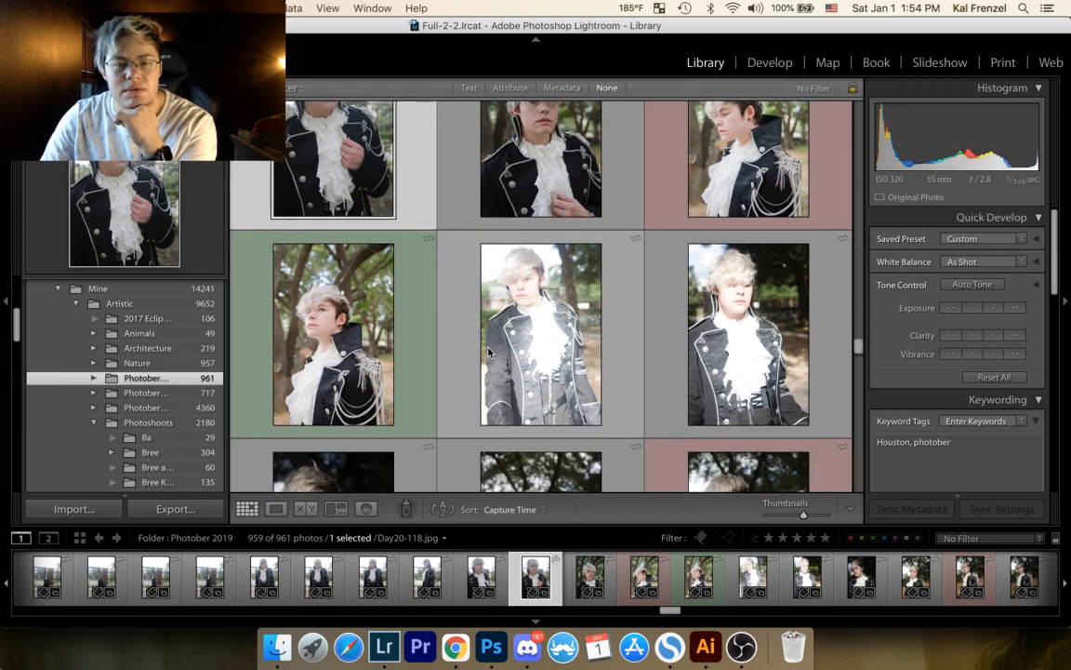
pyautogui.scroll(-6, 493, 355)
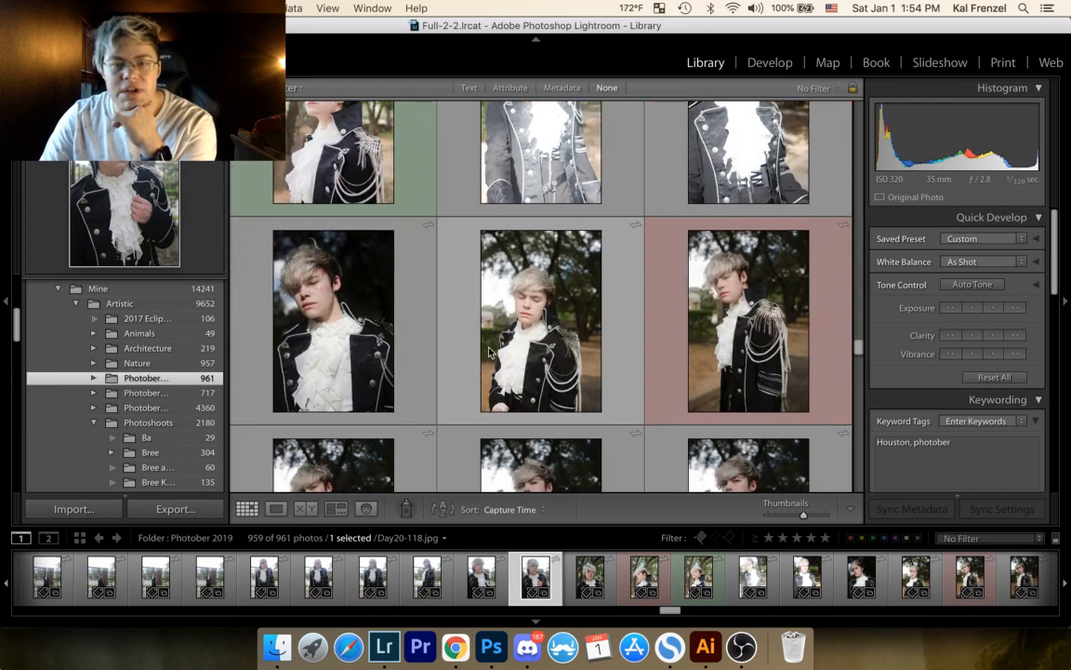
pyautogui.scroll(-4, 500, 363)
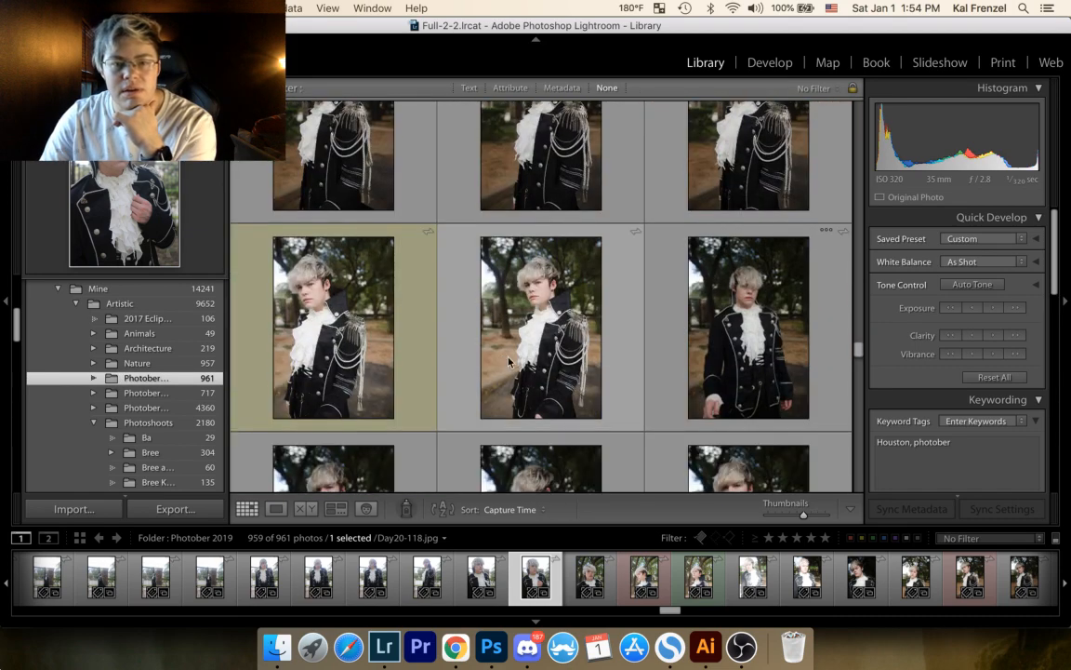
pyautogui.doubleClick(553, 327)
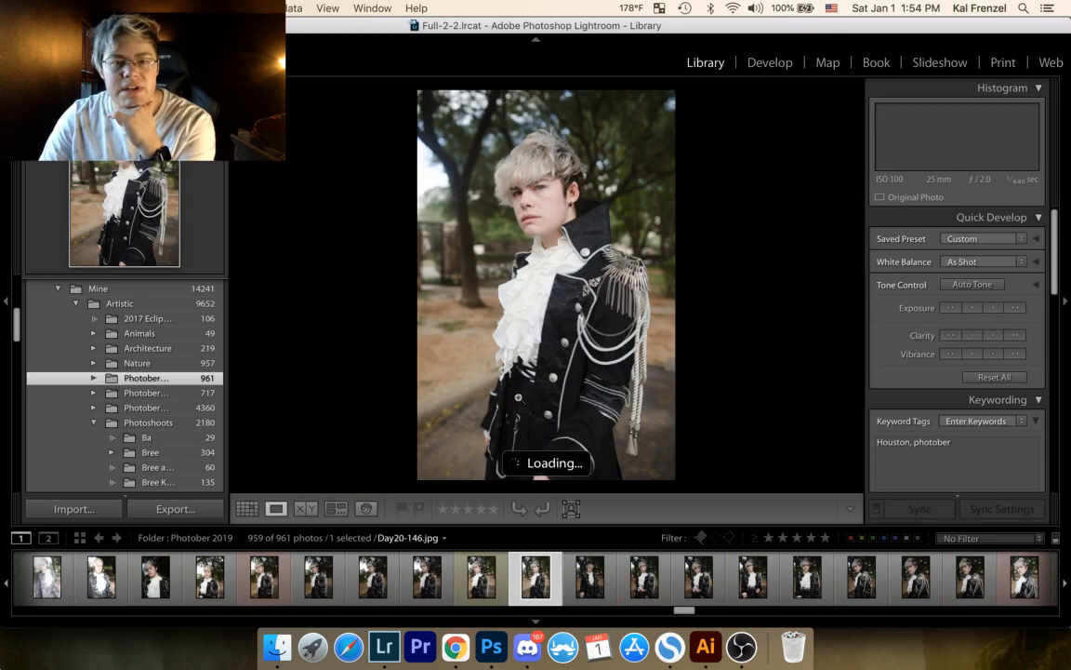
pyautogui.click(519, 199)
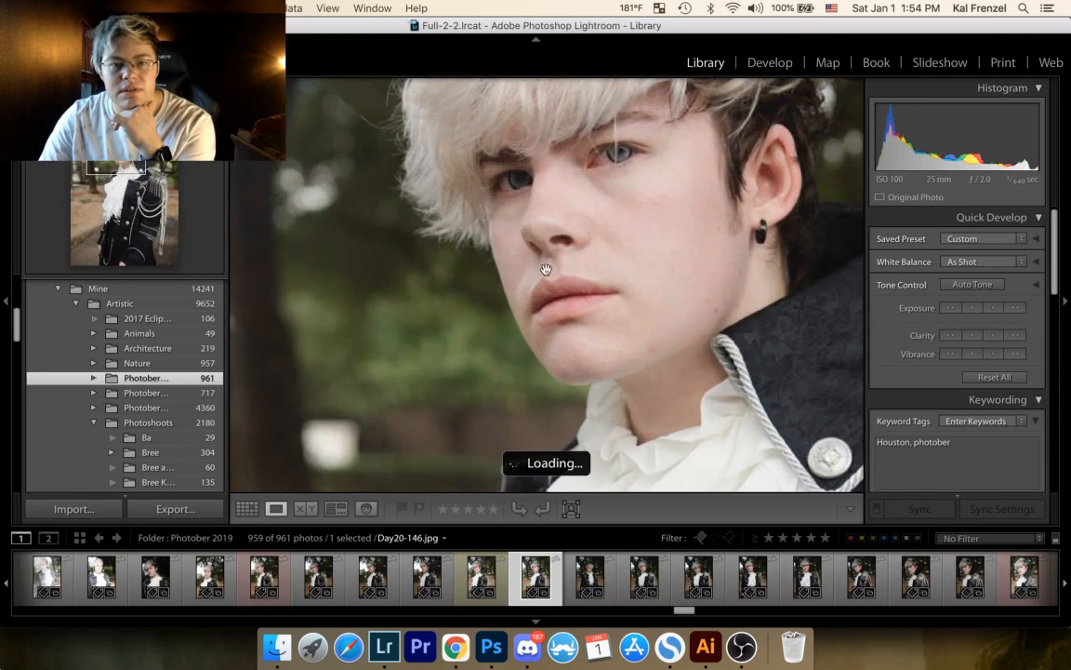
pyautogui.click(564, 293)
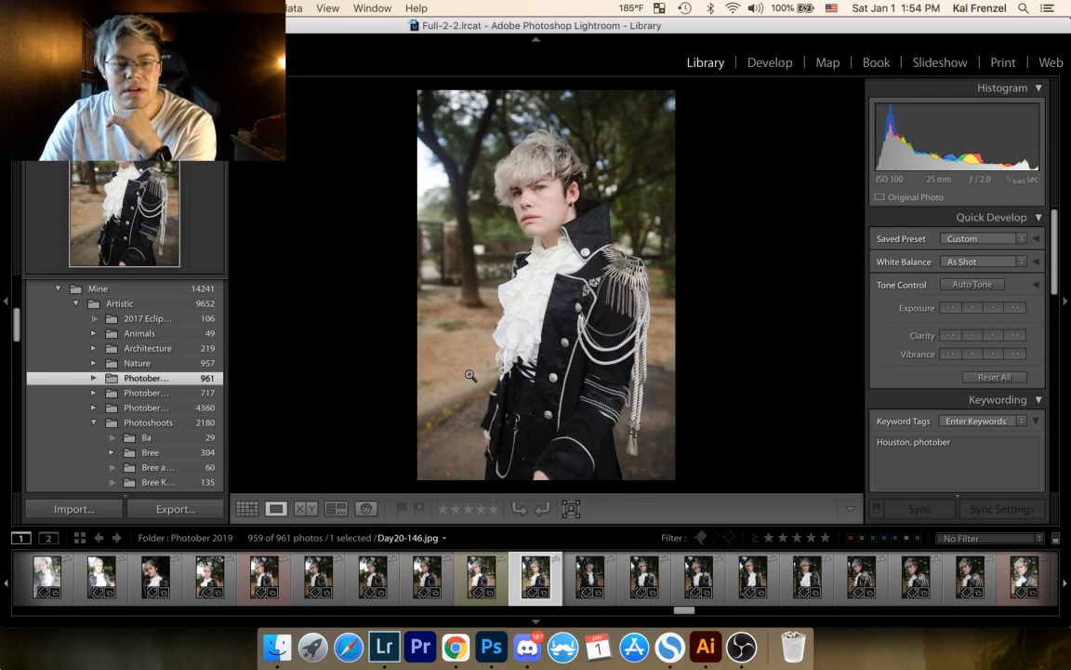
# Step: Return to the thumbnail grid and select the green-labelled epaulette portrait Day20-194.jpg
pyautogui.click(247, 508)
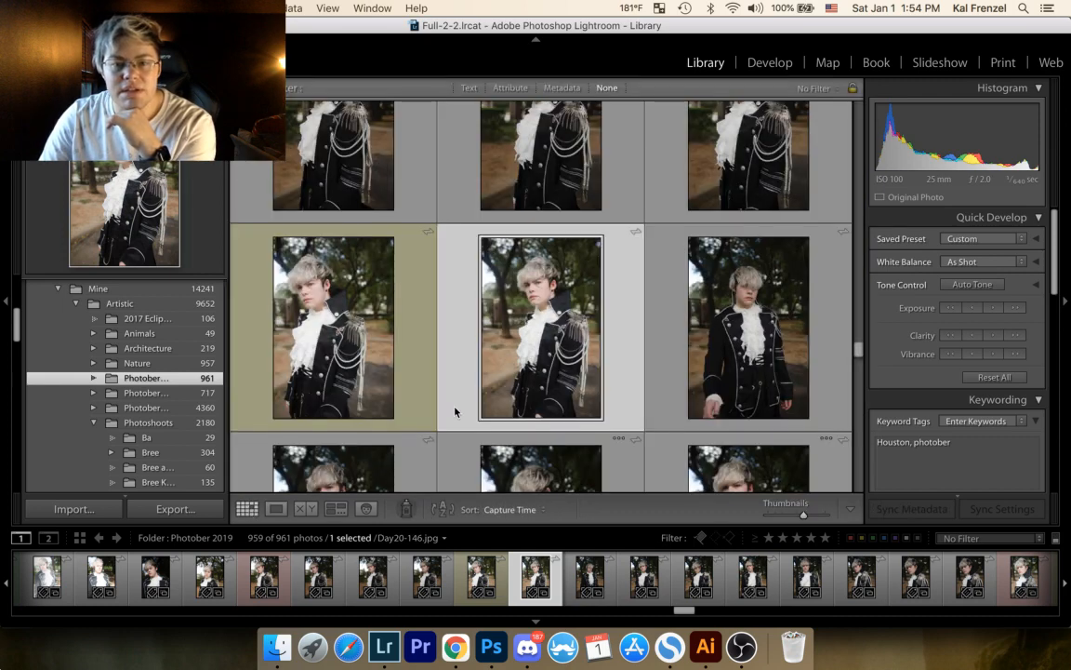
pyautogui.scroll(-5, 484, 344)
pyautogui.scroll(-8, 531, 372)
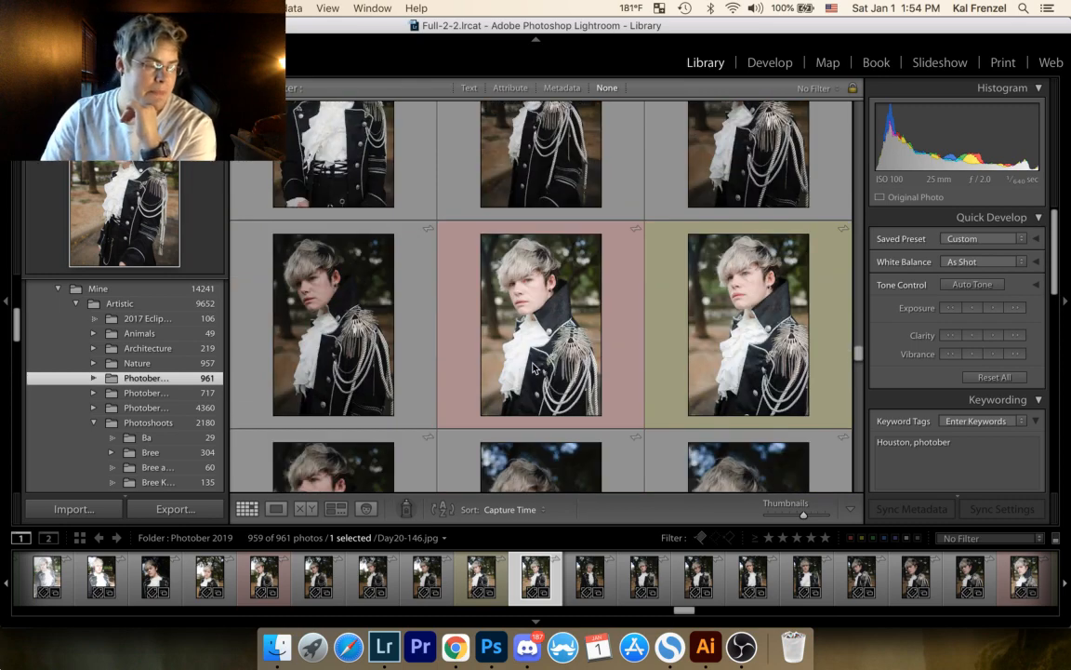
pyautogui.scroll(-2, 533, 368)
pyautogui.scroll(-6, 535, 363)
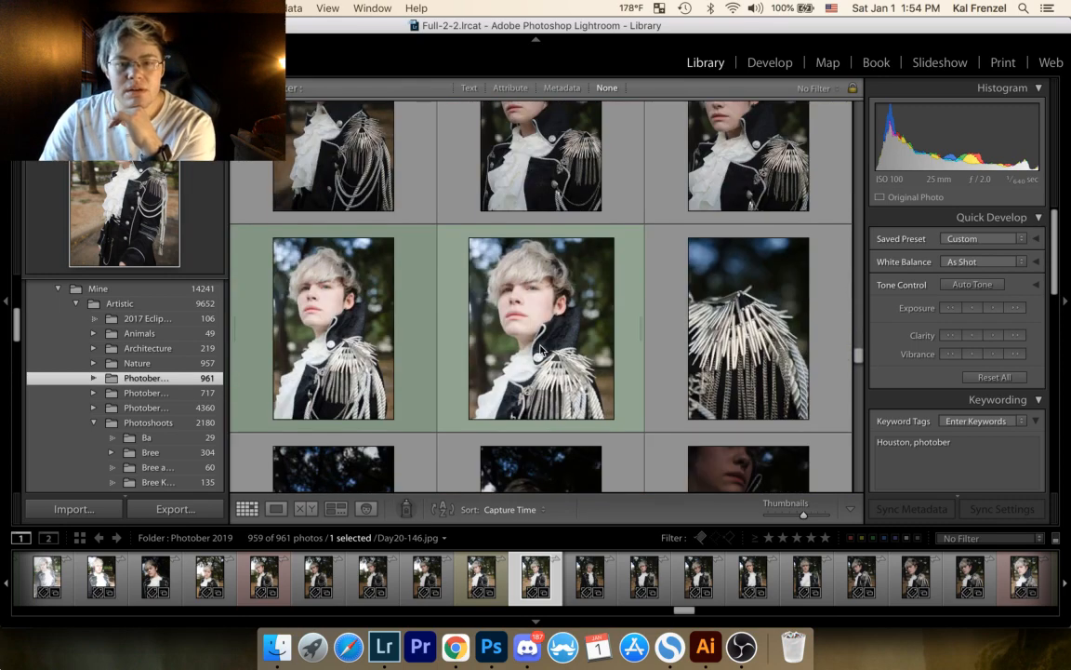
pyautogui.scroll(-3, 541, 350)
pyautogui.click(472, 178)
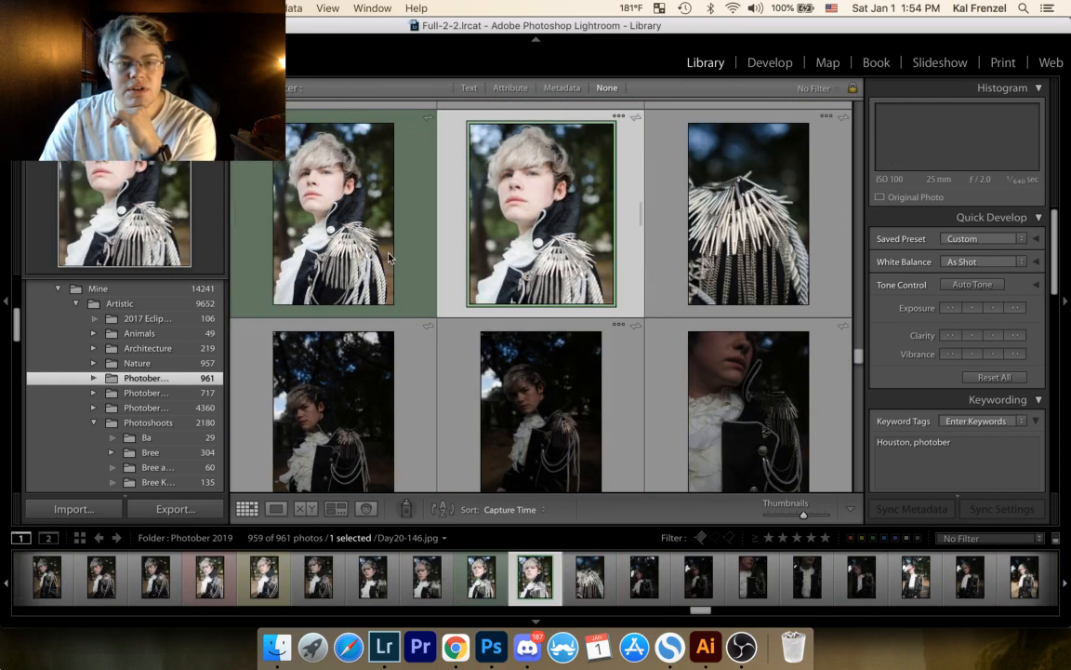
pyautogui.click(389, 258)
# Step: Find and open the floating-crystals composite Day21-61-Edit.psd, inspect the face makeup at close zoom, and restore the full view
pyautogui.scroll(-3, 407, 270)
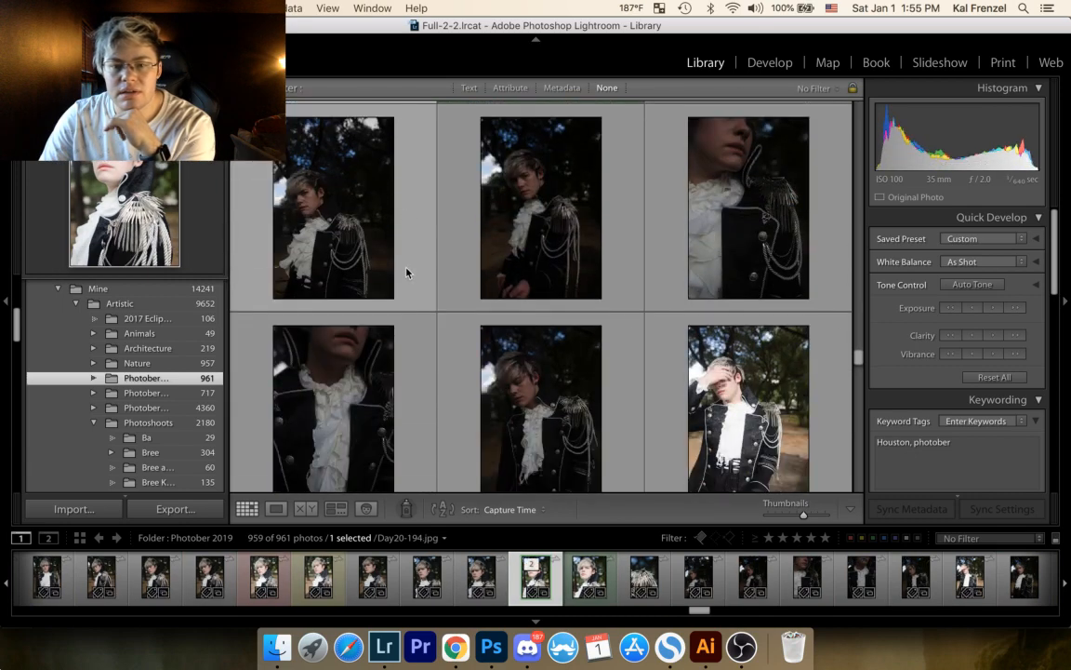
pyautogui.scroll(-4, 407, 273)
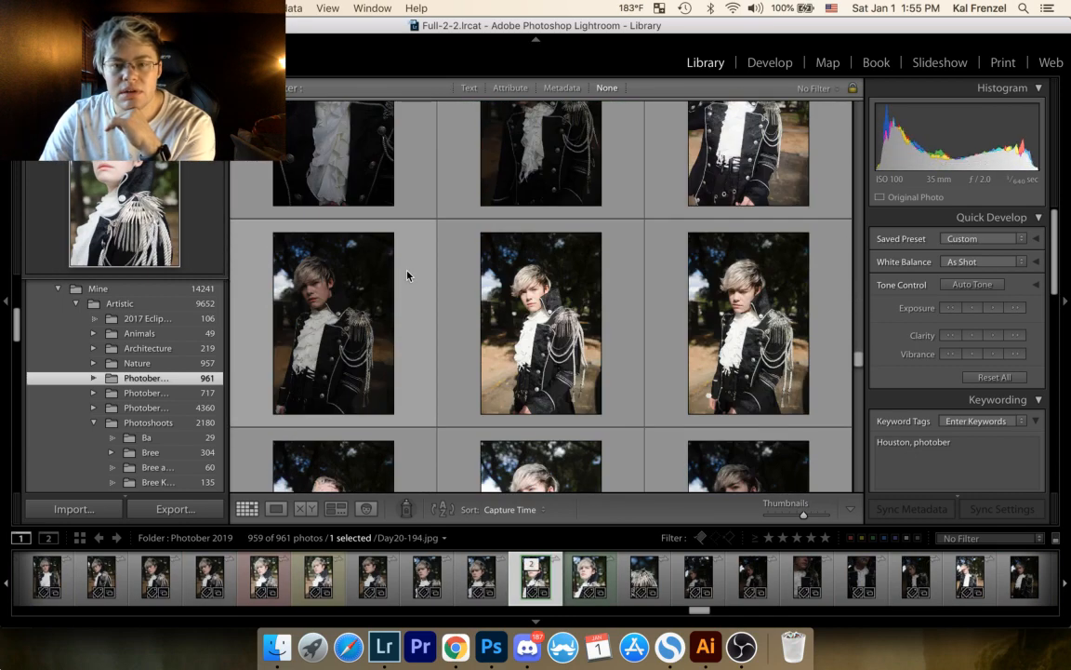
pyautogui.scroll(-4, 407, 276)
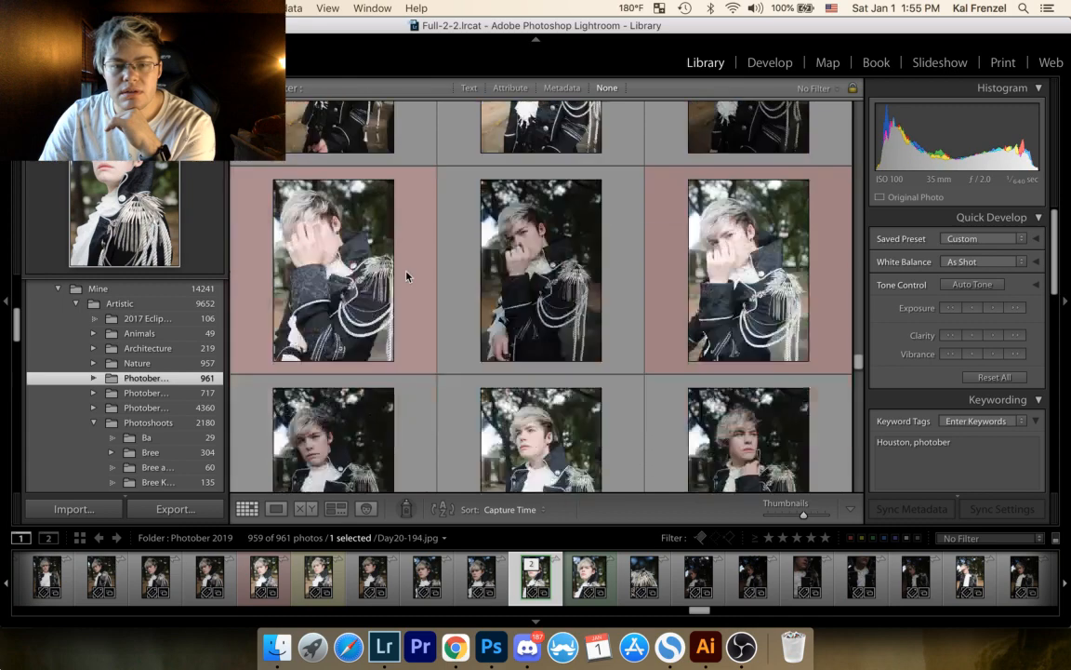
pyautogui.scroll(-4, 406, 275)
pyautogui.scroll(-3, 409, 270)
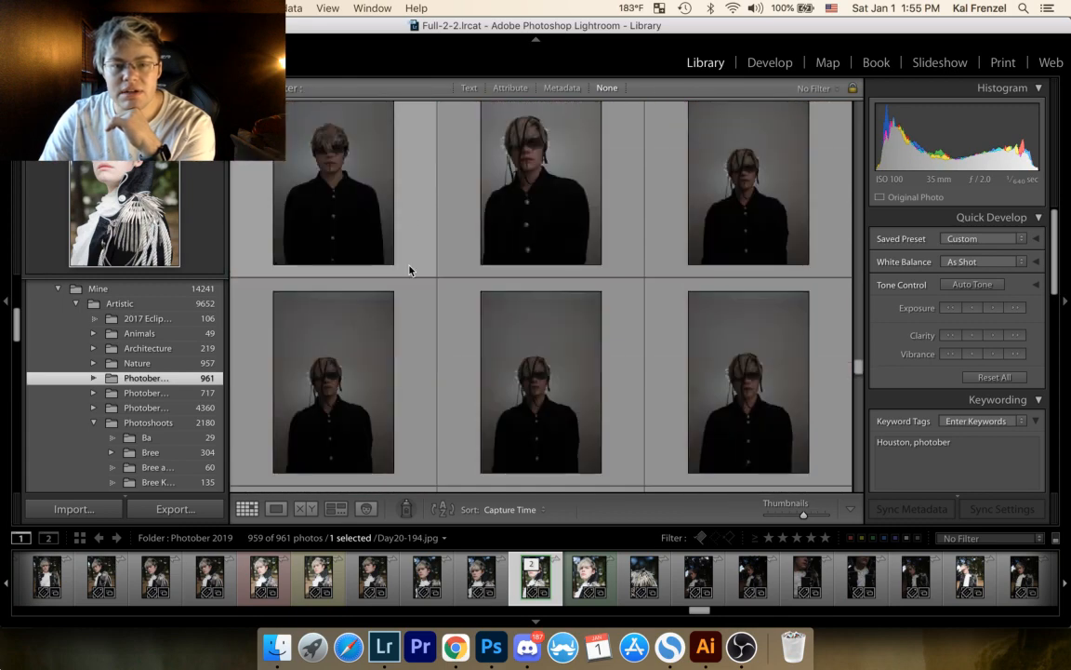
pyautogui.scroll(-3, 636, 351)
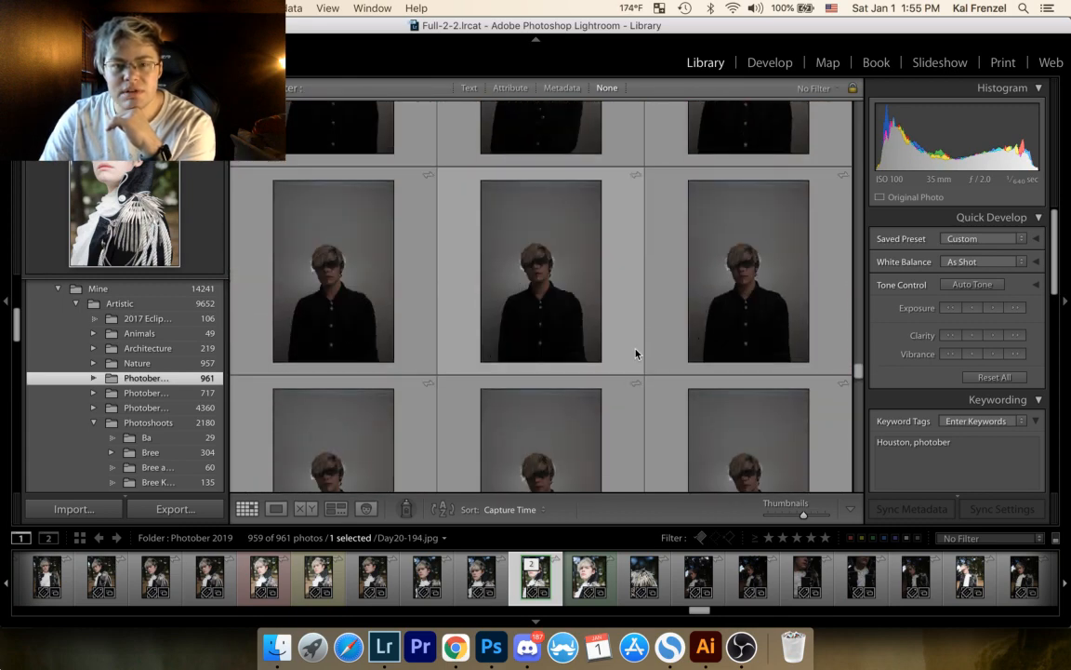
pyautogui.scroll(-3, 637, 352)
pyautogui.doubleClick(758, 364)
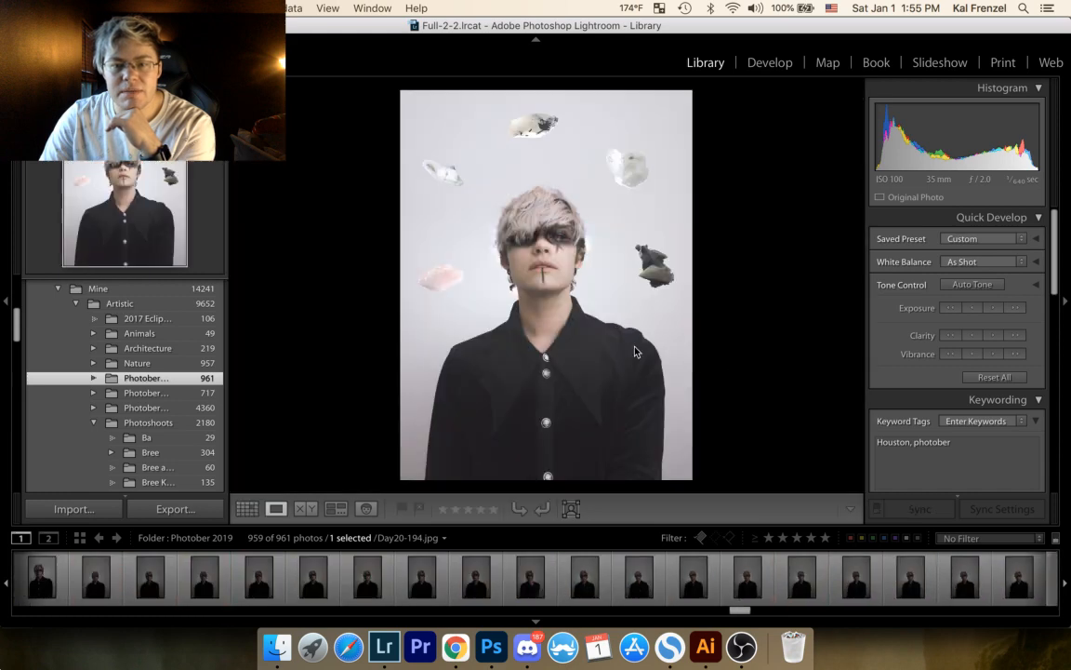
pyautogui.click(569, 231)
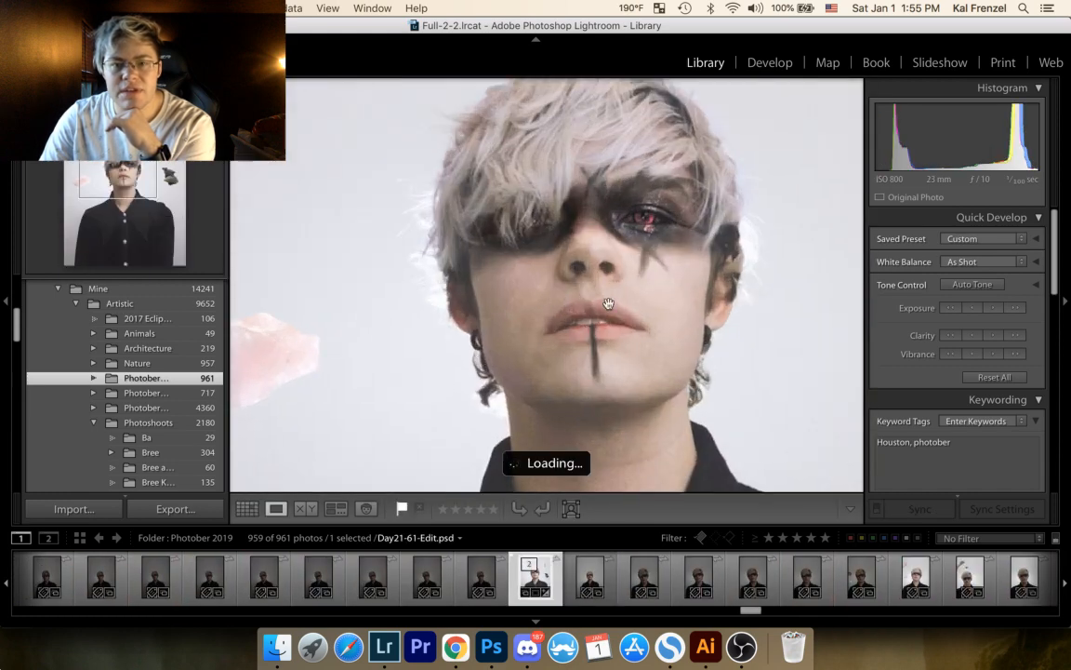
pyautogui.click(565, 278)
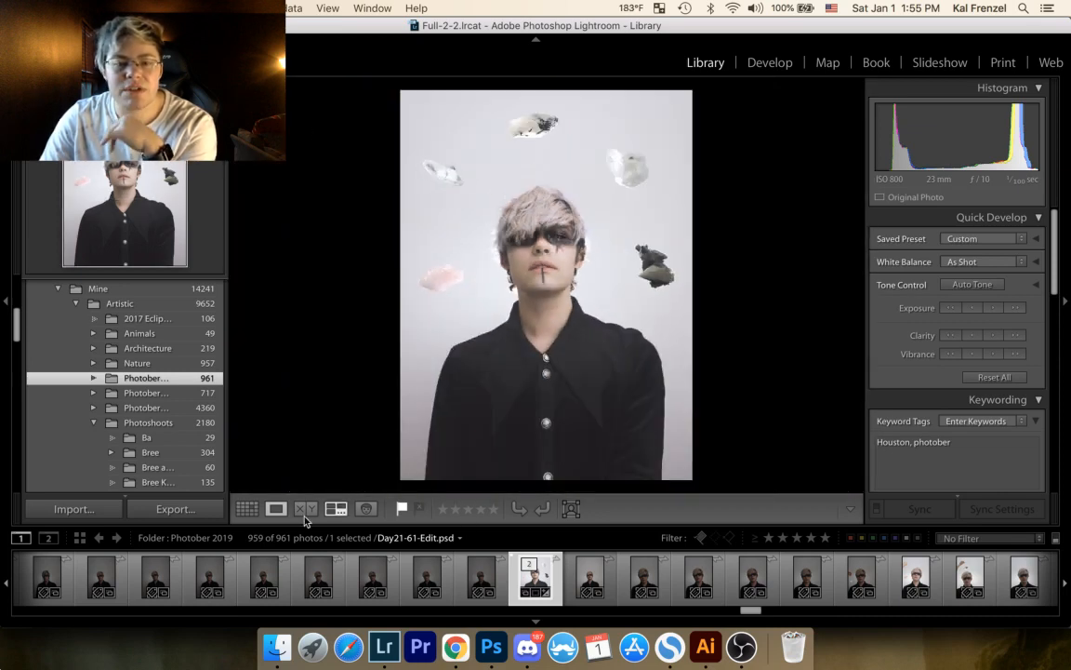
# Step: Go back to the thumbnail grid and review the shoots following the crystals composite, through the rope portraits to the black knitwear close-ups
pyautogui.click(246, 510)
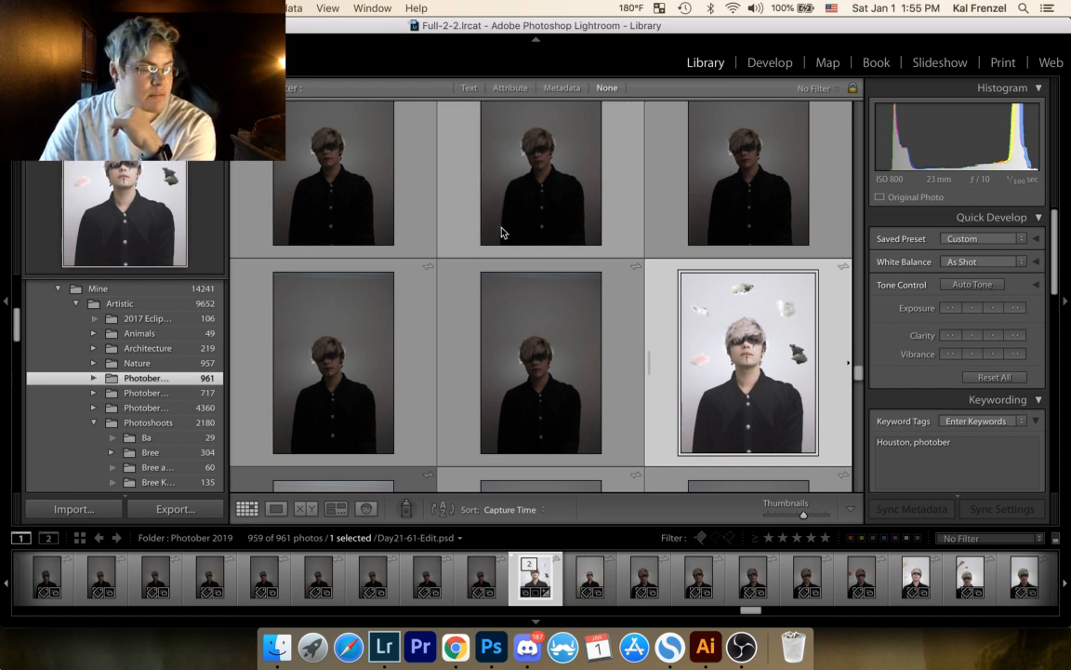
pyautogui.scroll(-5, 501, 260)
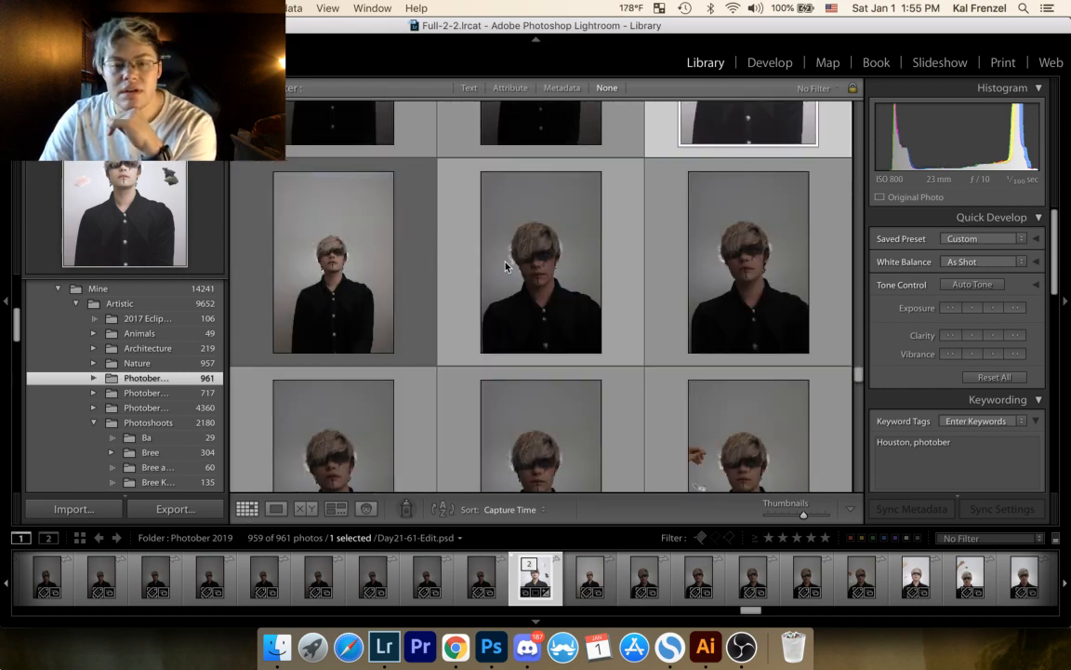
pyautogui.scroll(-8, 501, 270)
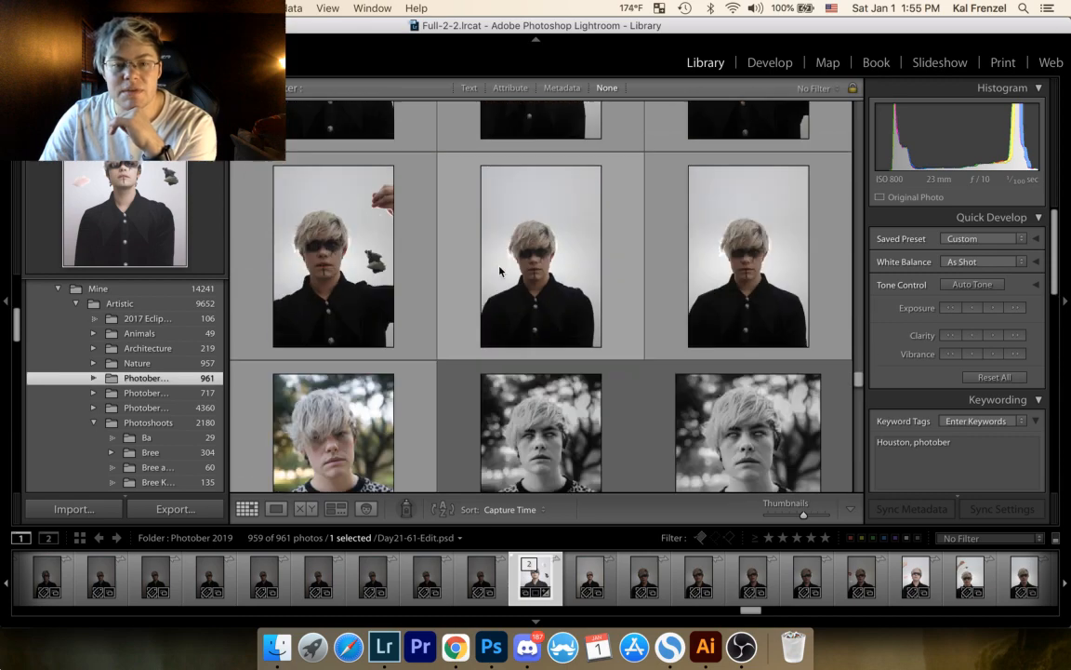
pyautogui.scroll(-10, 499, 270)
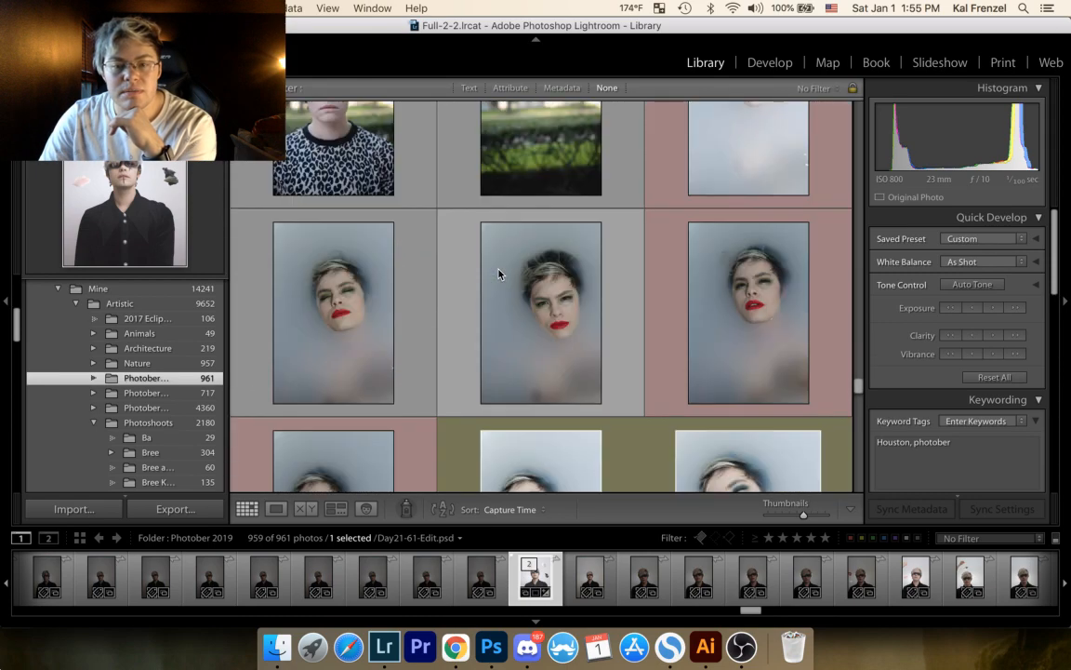
pyautogui.scroll(-10, 499, 276)
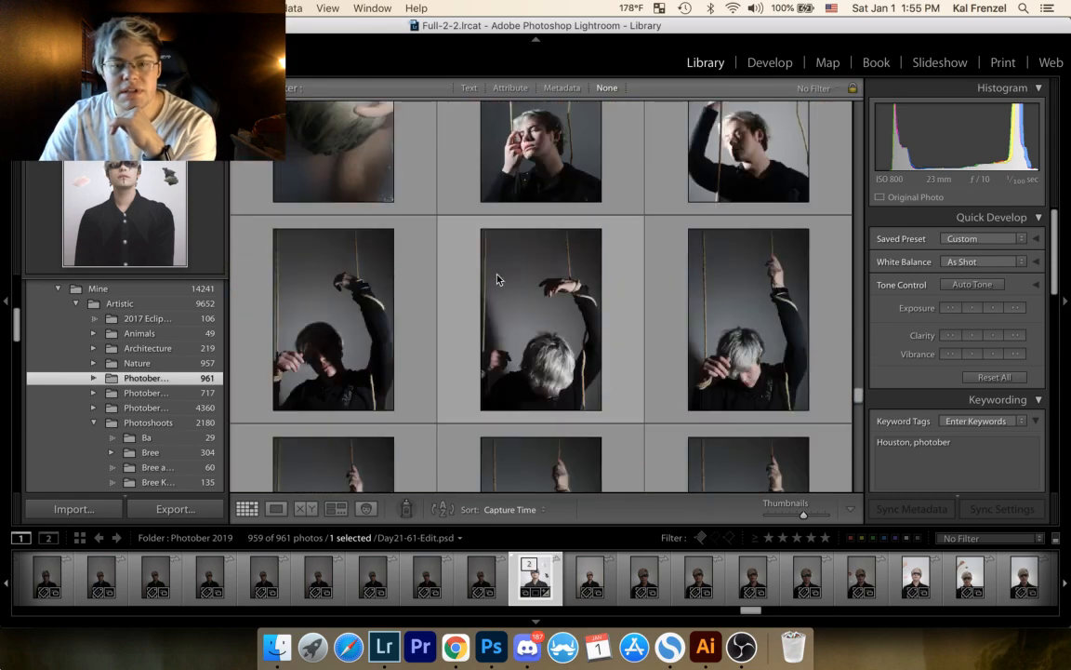
pyautogui.scroll(-10, 497, 284)
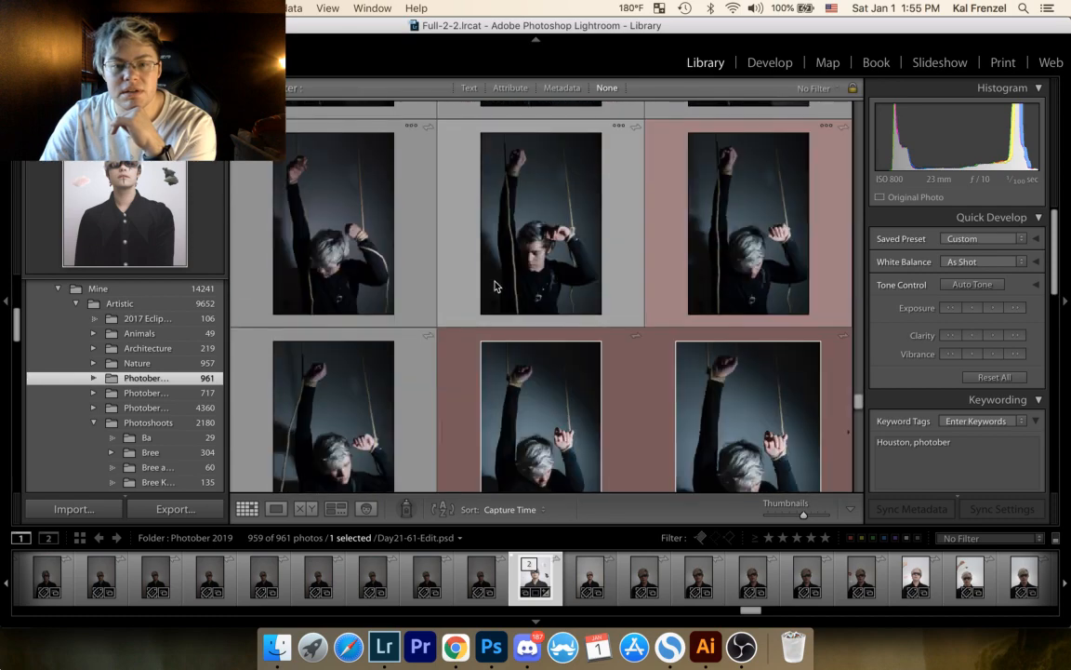
pyautogui.scroll(-10, 494, 289)
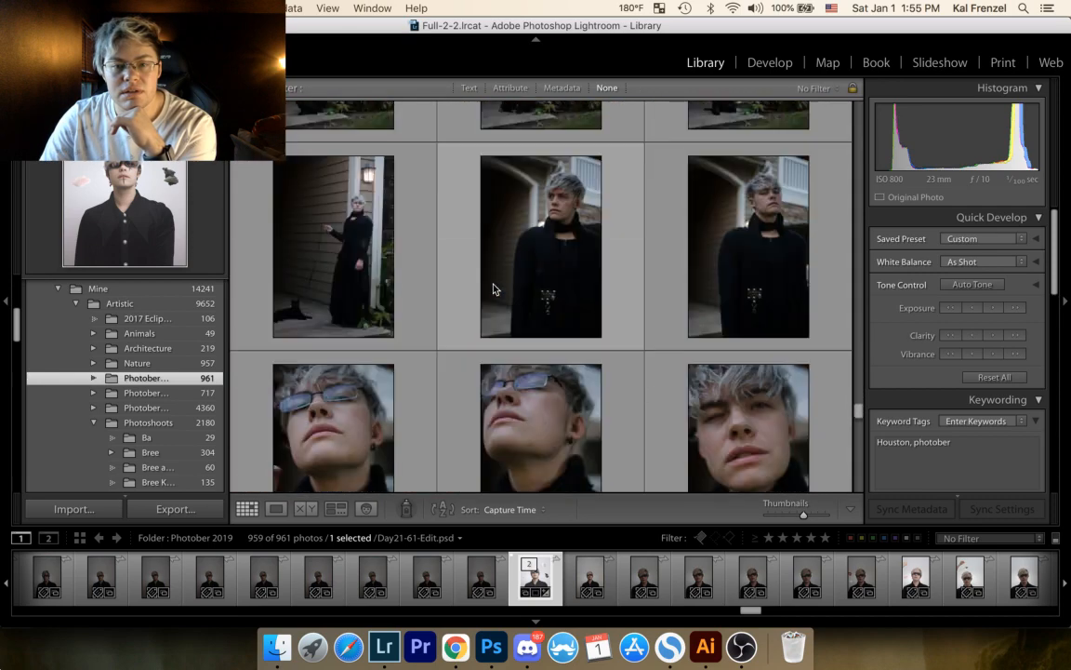
pyautogui.scroll(-3, 490, 292)
pyautogui.scroll(-5, 486, 294)
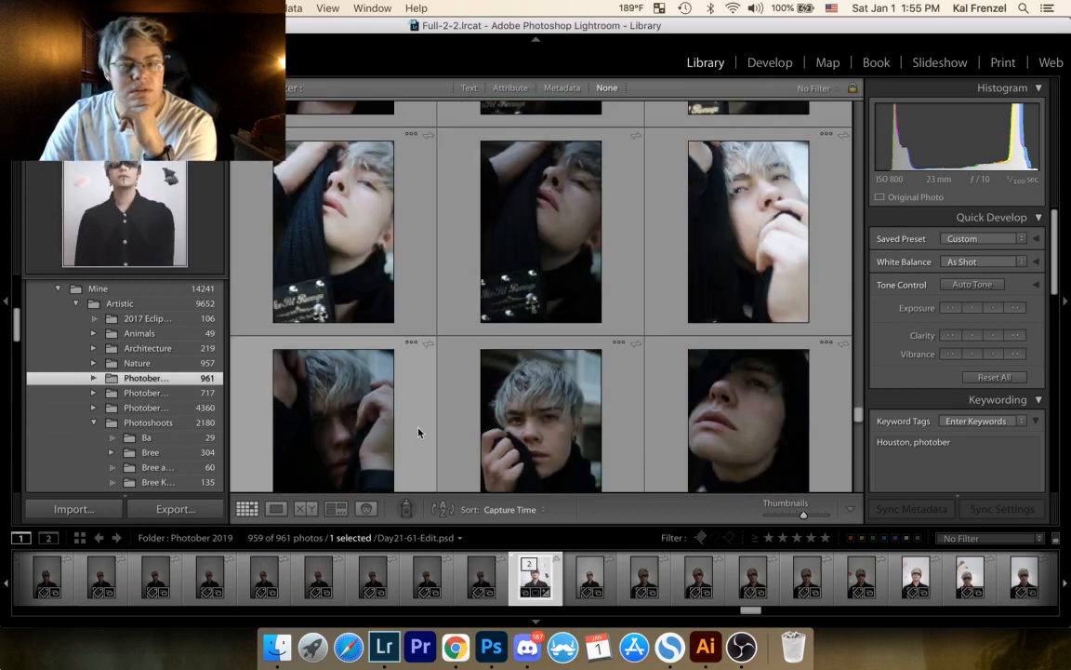
# Step: Review the earlier Photober 2019 shoots from the dark stairwell portraits to the foliage headpiece shots, and go back to the black-and-white cat photos
pyautogui.moveTo(856, 412); pyautogui.dragTo(828, 171)
pyautogui.scroll(20, 828, 170)
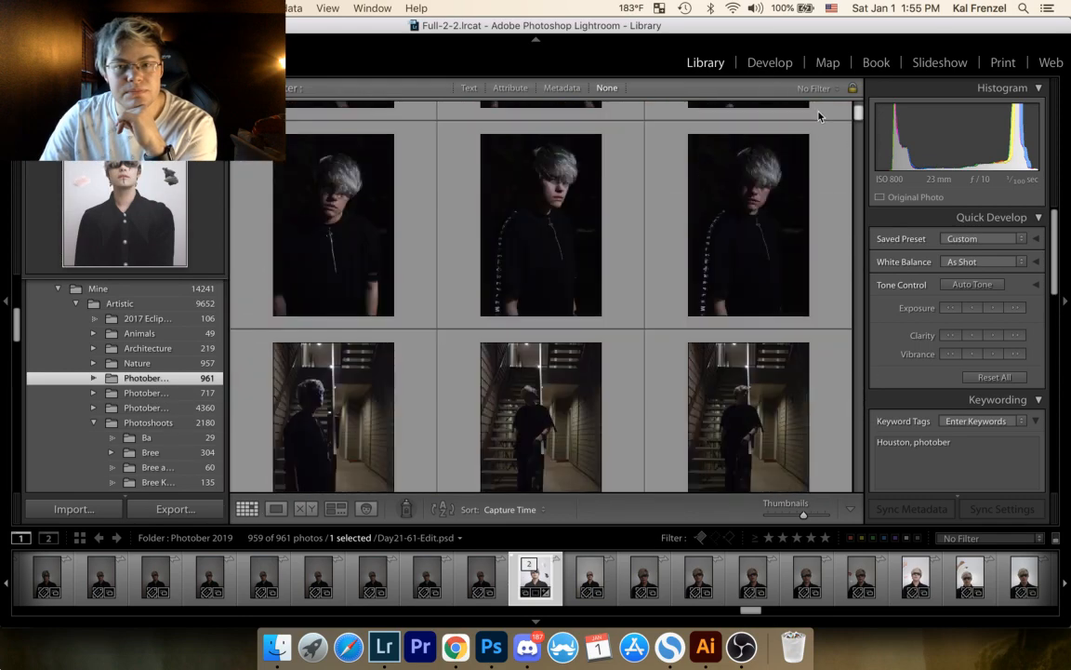
pyautogui.scroll(-10, 806, 177)
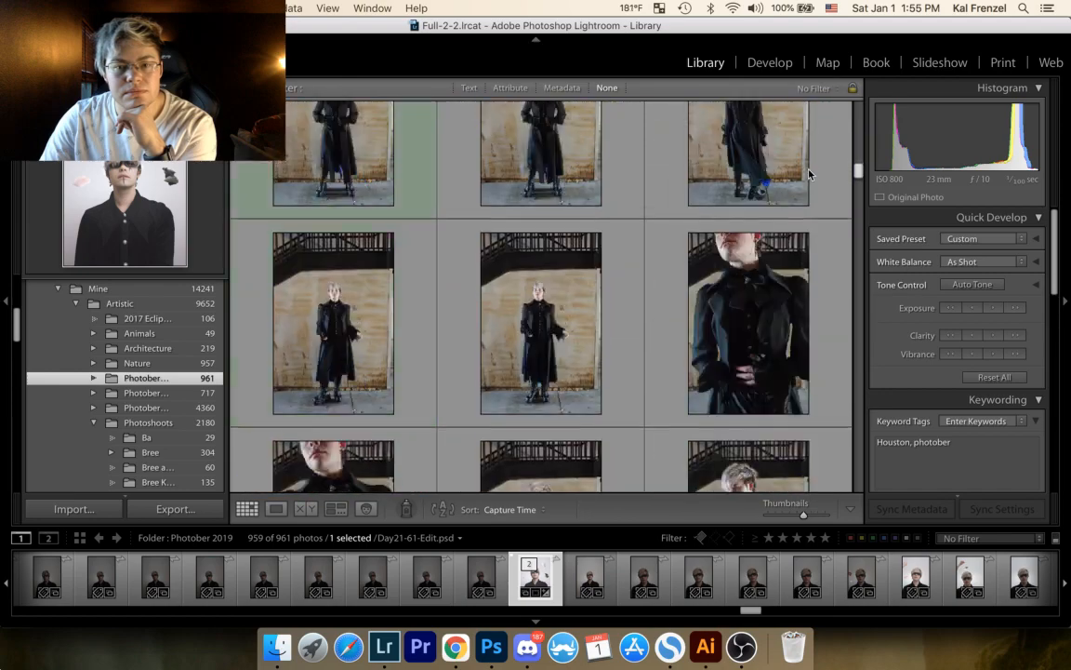
pyautogui.scroll(-10, 802, 186)
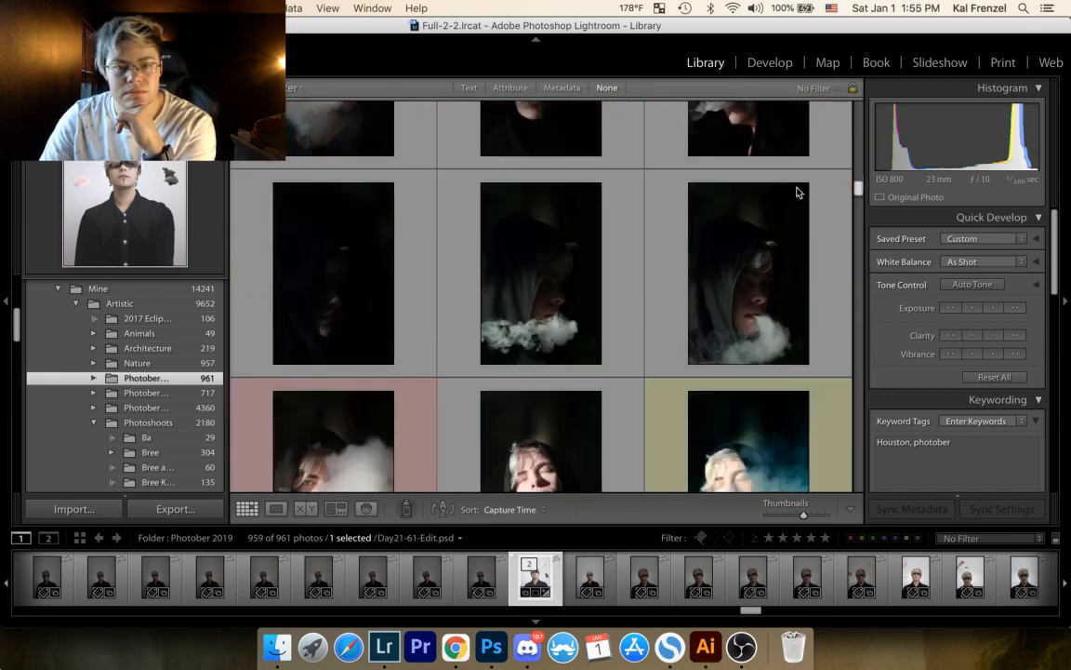
pyautogui.scroll(-15, 787, 214)
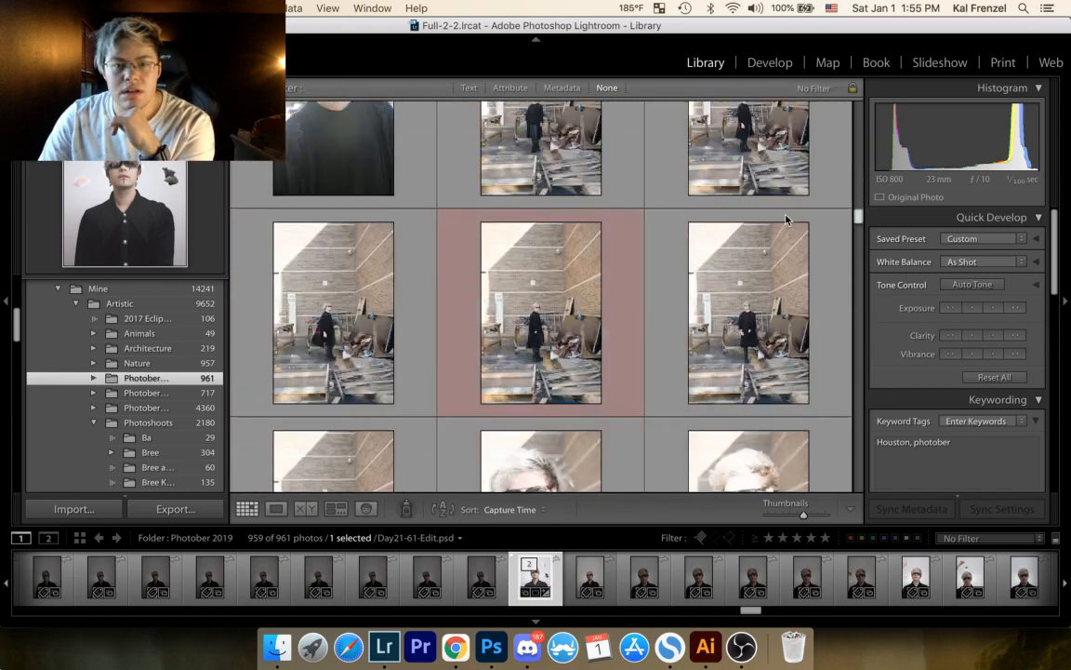
pyautogui.scroll(-15, 781, 241)
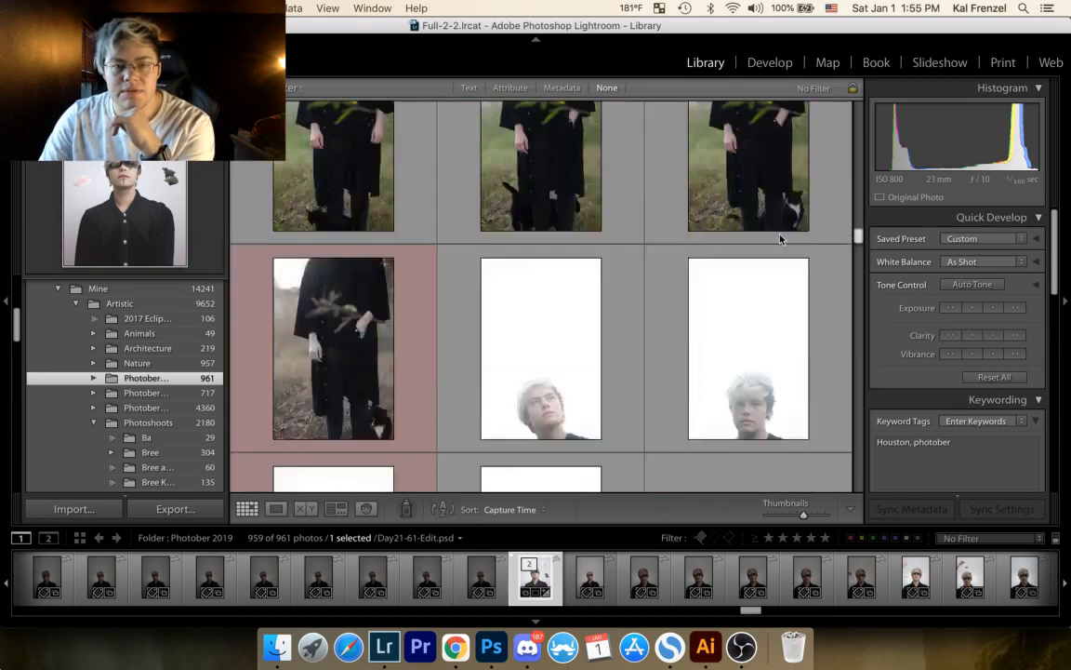
pyautogui.scroll(-12, 783, 250)
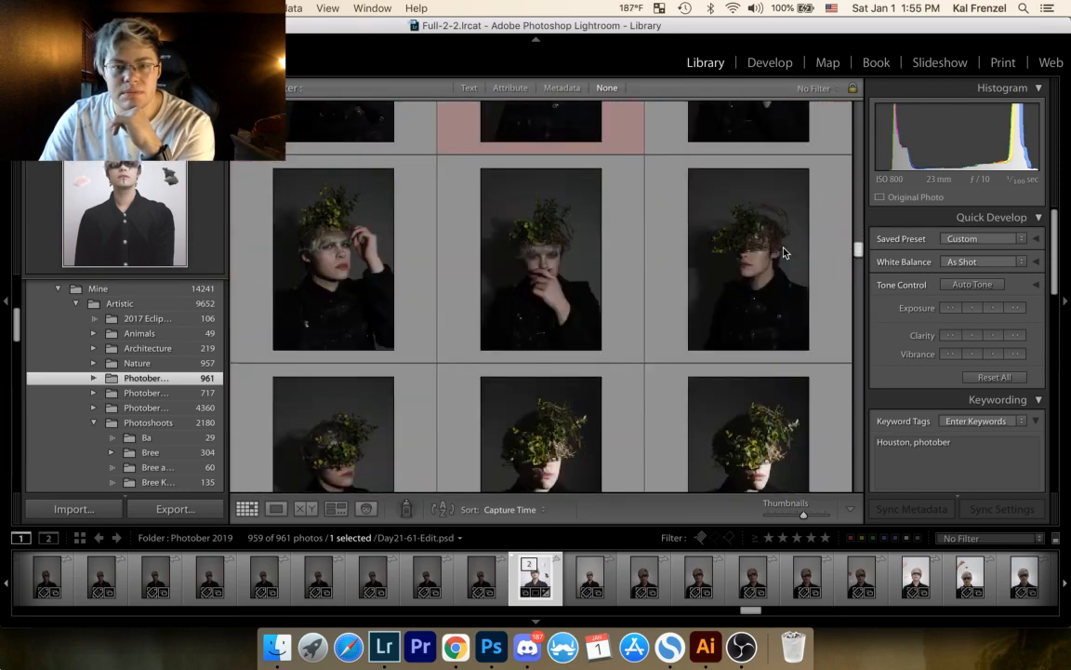
pyautogui.scroll(10, 787, 256)
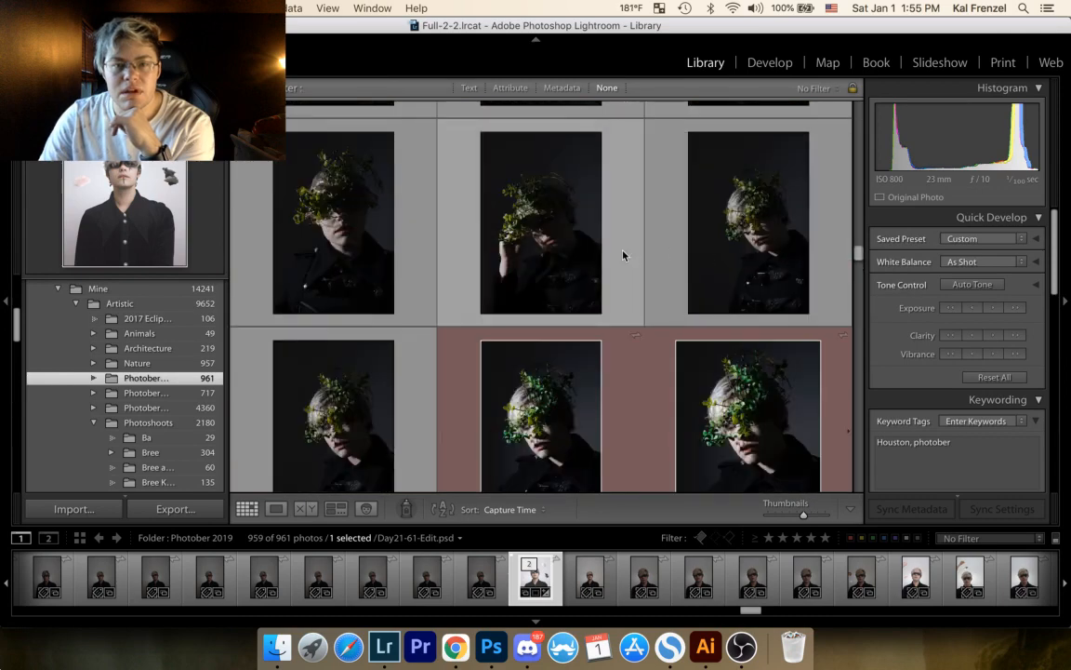
pyautogui.scroll(8, 600, 285)
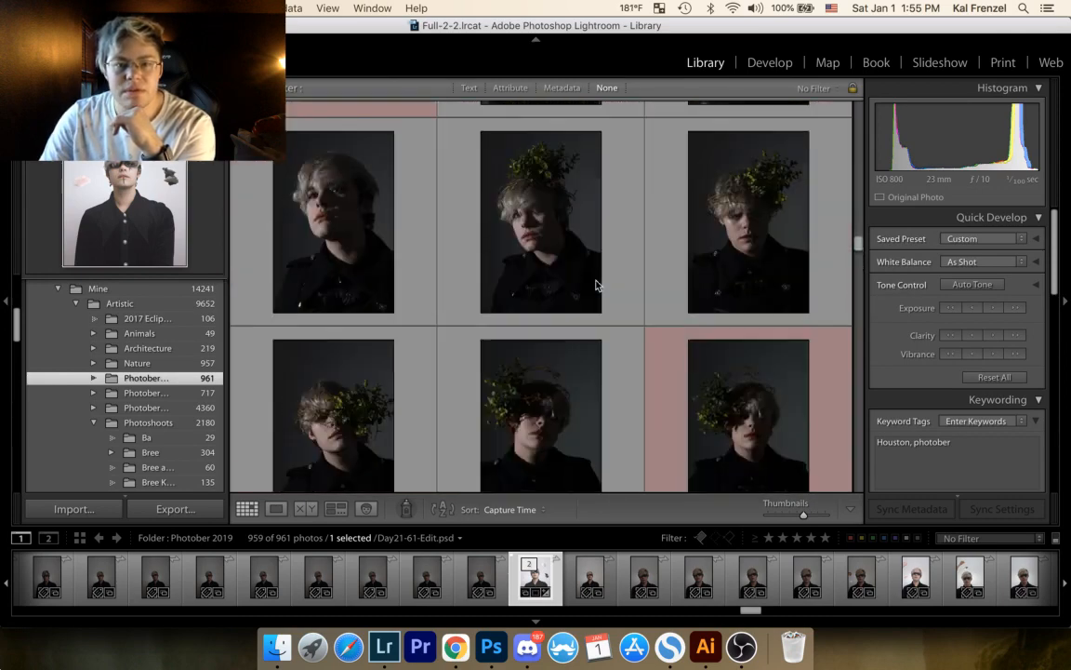
pyautogui.scroll(4, 595, 284)
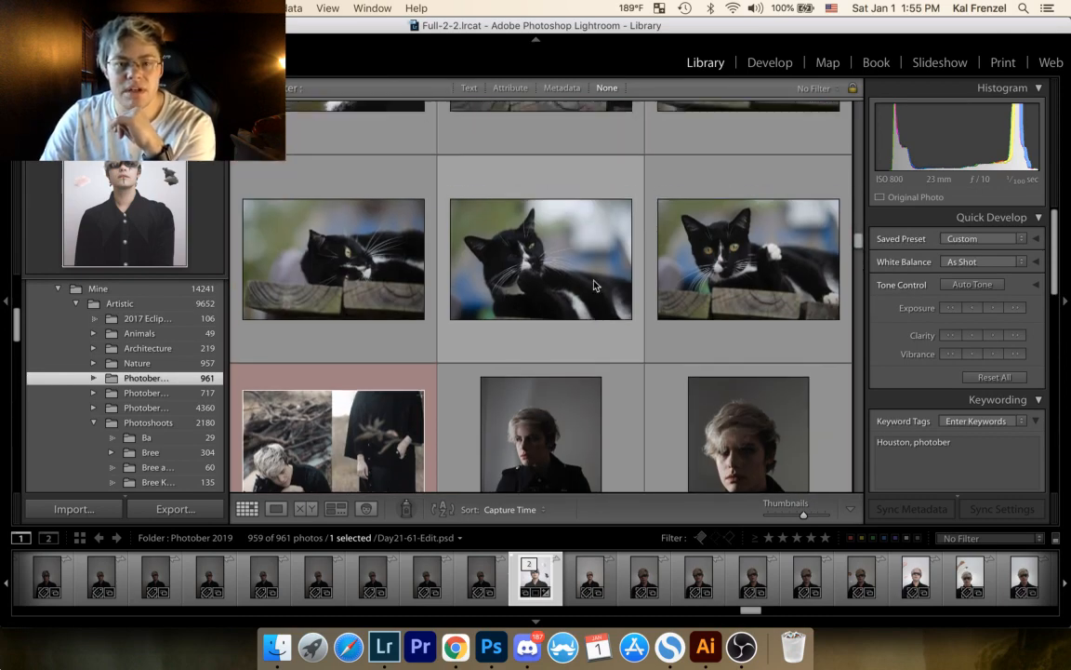
pyautogui.scroll(6, 593, 283)
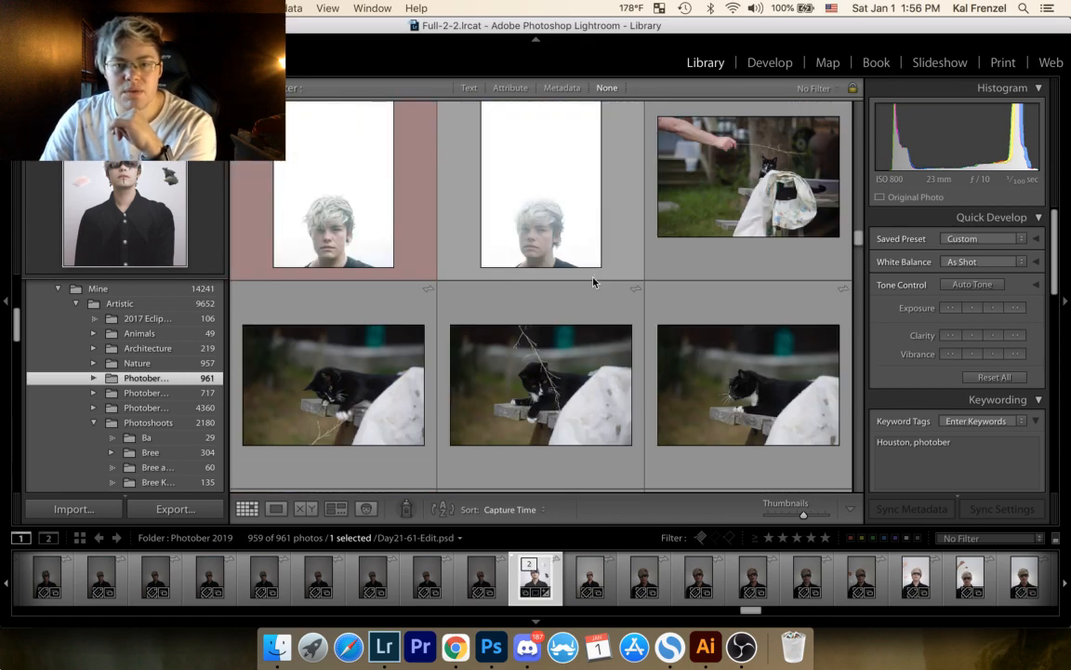
pyautogui.scroll(-8, 594, 283)
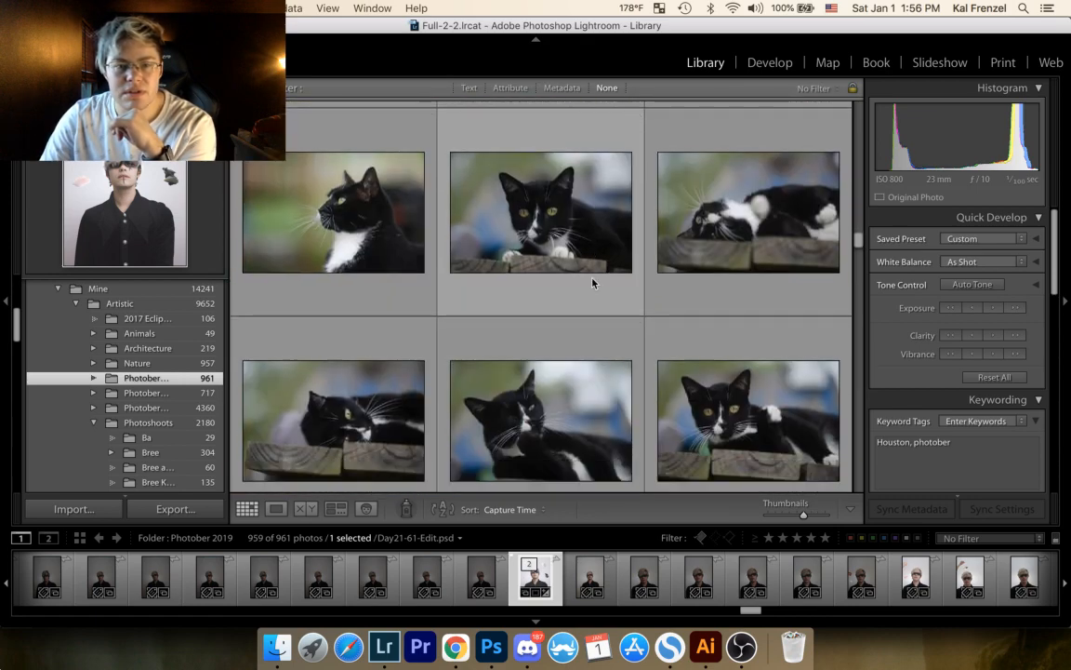
# Step: Open the cat profile photo Day 13-151.jpg, inspect its eye and whiskers at close zoom, and restore the full view
pyautogui.click(340, 247)
pyautogui.rightClick(339, 247)
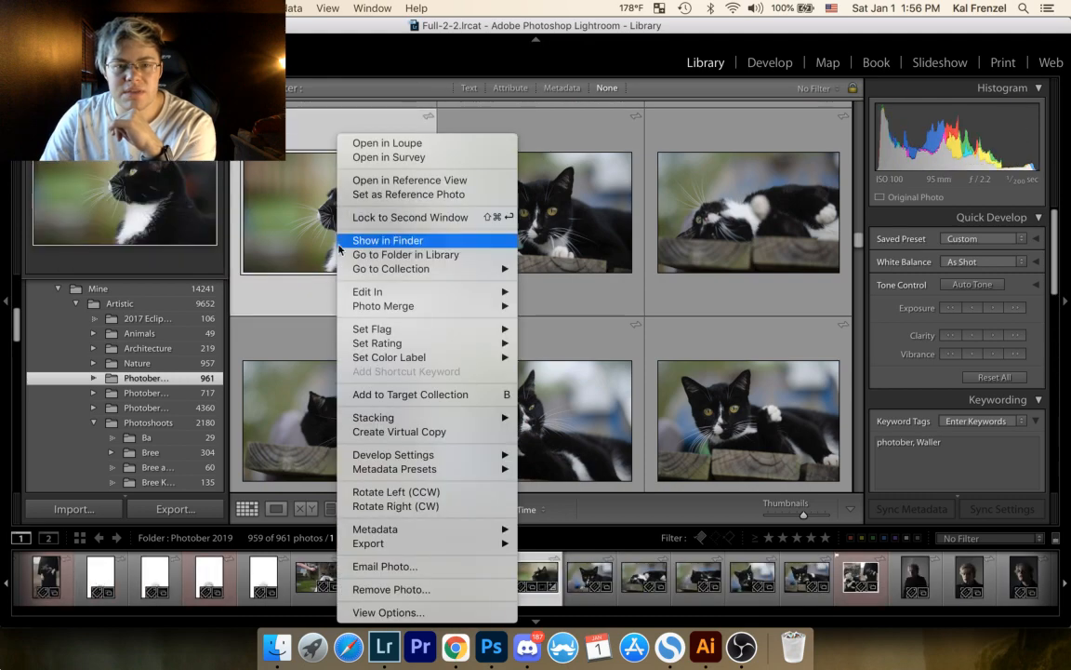
pyautogui.doubleClick(337, 252)
pyautogui.click(499, 264)
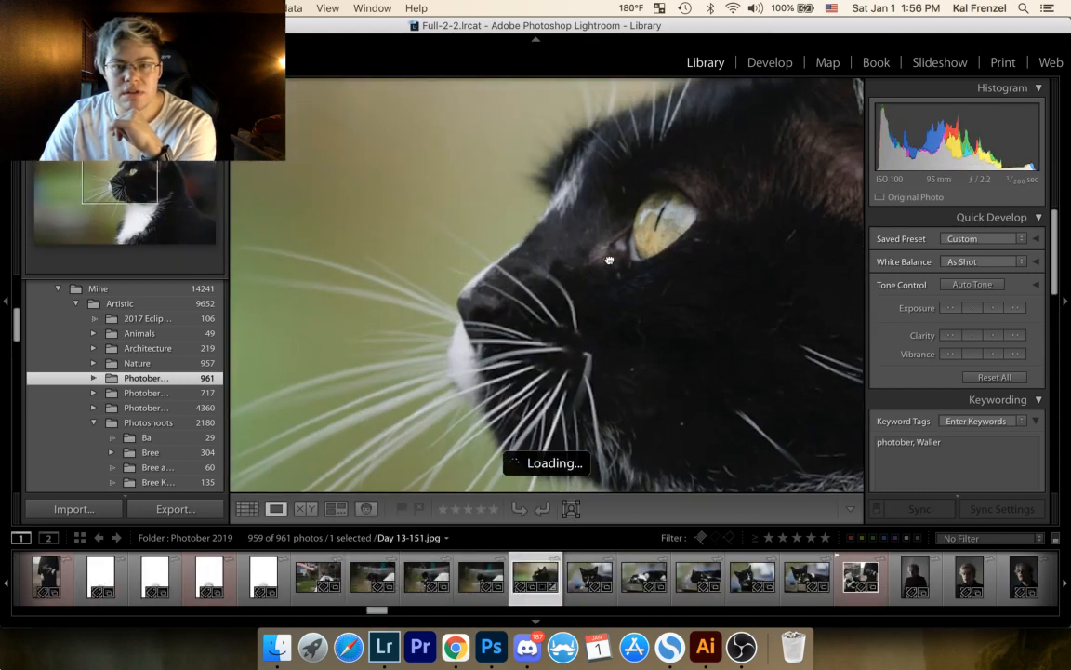
pyautogui.click(499, 264)
# Step: Send Day 13-151.jpg to Adobe Photoshop 2020 as a copy with Lightroom adjustments
pyautogui.rightClick(498, 264)
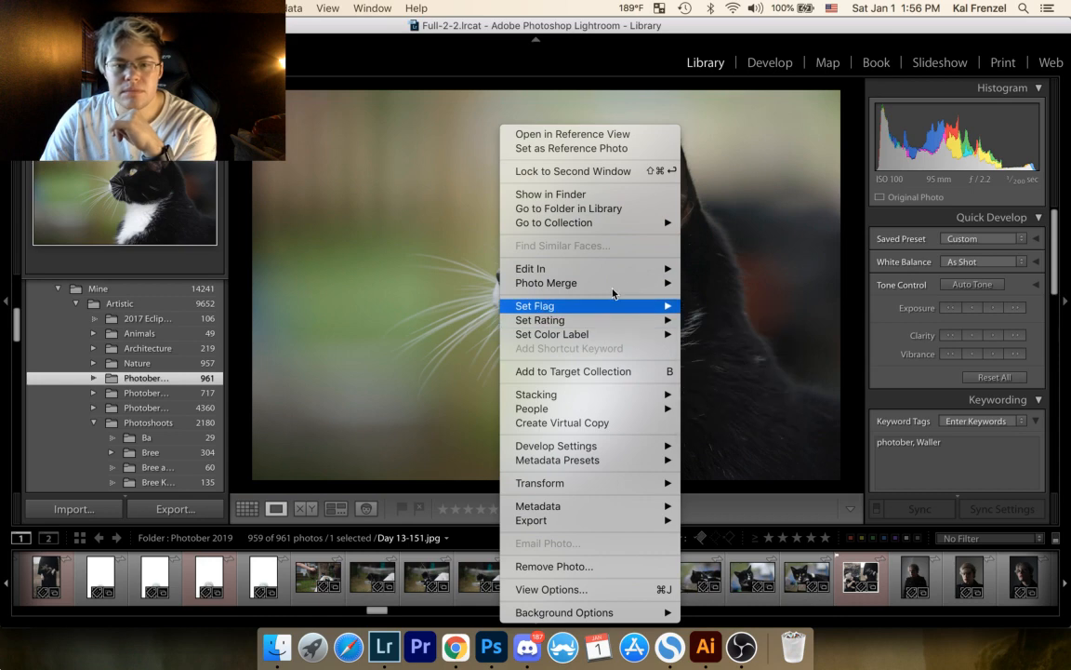
pyautogui.moveTo(637, 273)
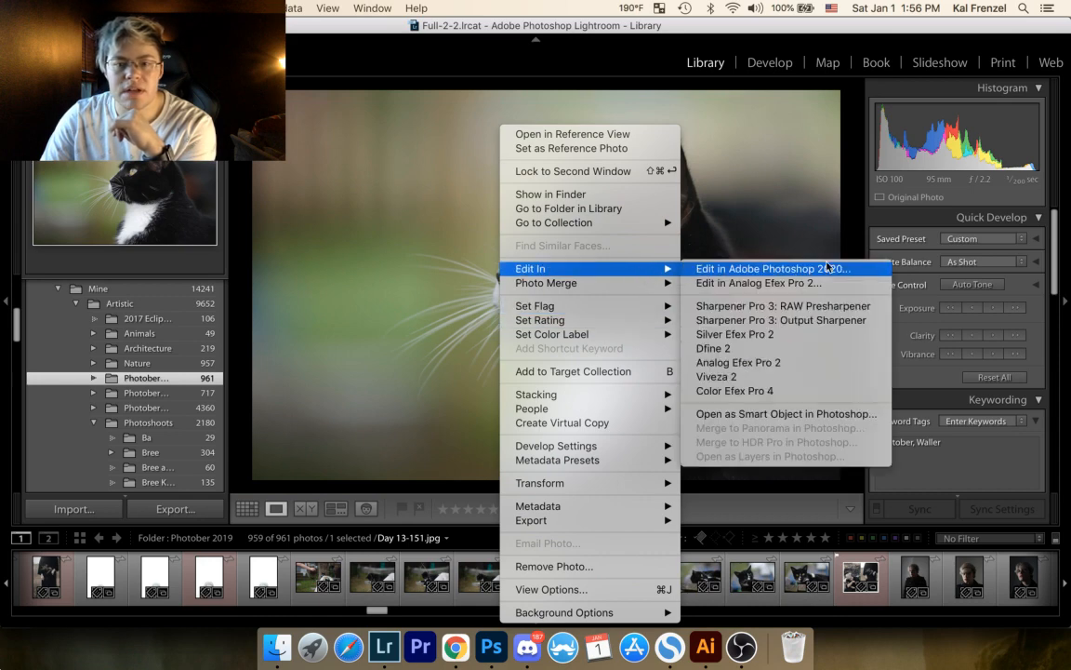
pyautogui.click(774, 269)
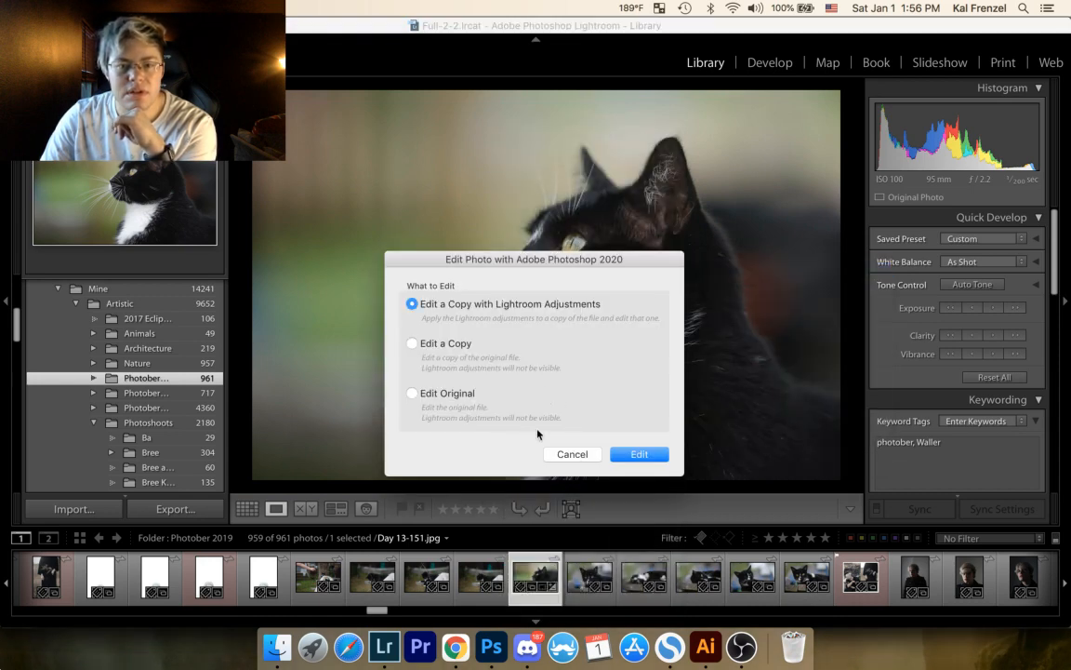
pyautogui.click(638, 455)
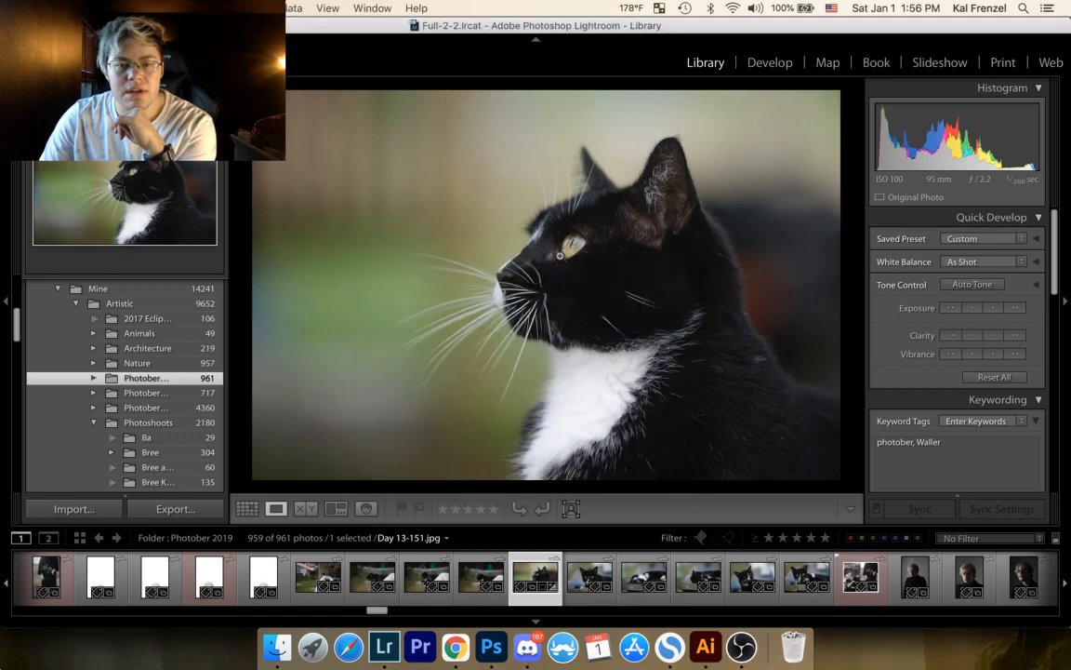
# Step: Show the thumbnail grid, switch back to Lightroom from Photoshop, and select the raised-paw cat photo Day 13-161.jpg
pyautogui.click(247, 509)
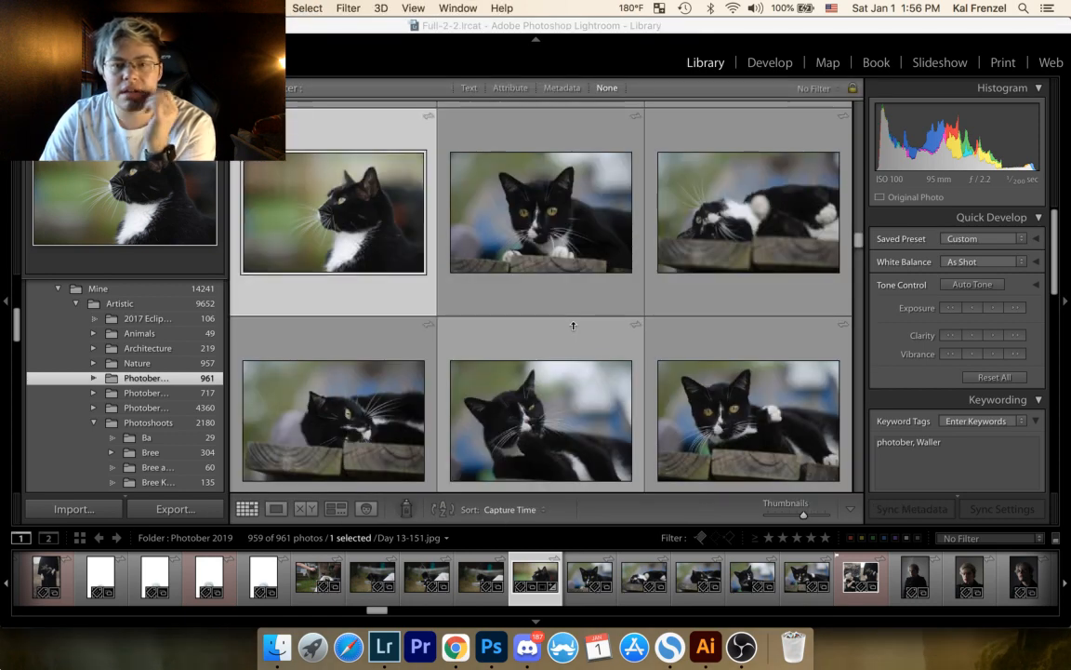
pyautogui.scroll(-1, 573, 325)
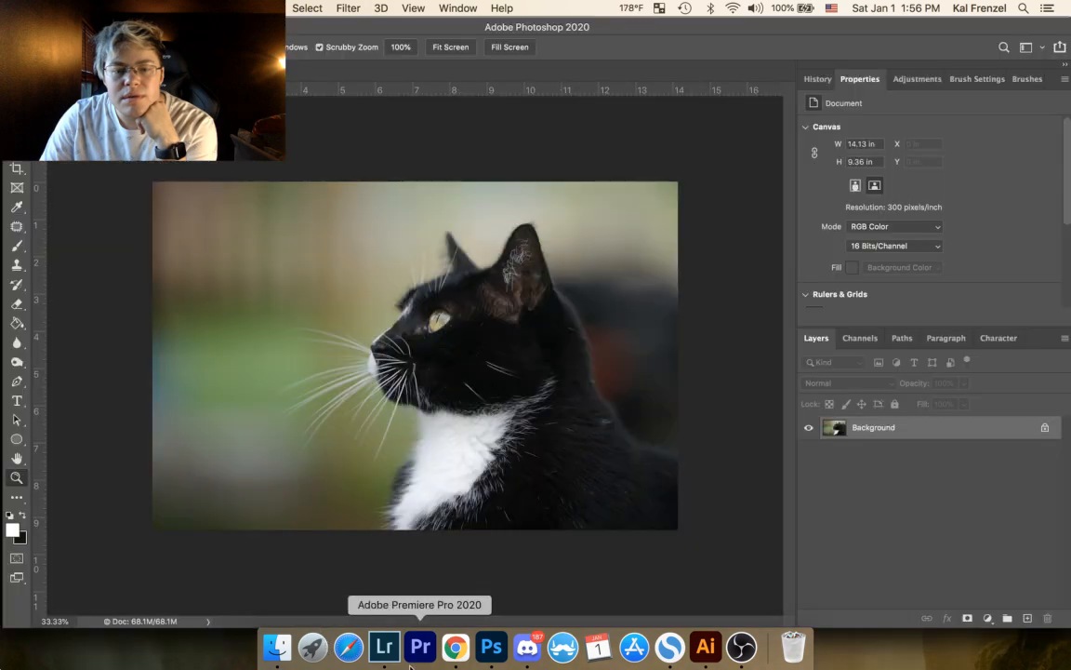
pyautogui.click(384, 646)
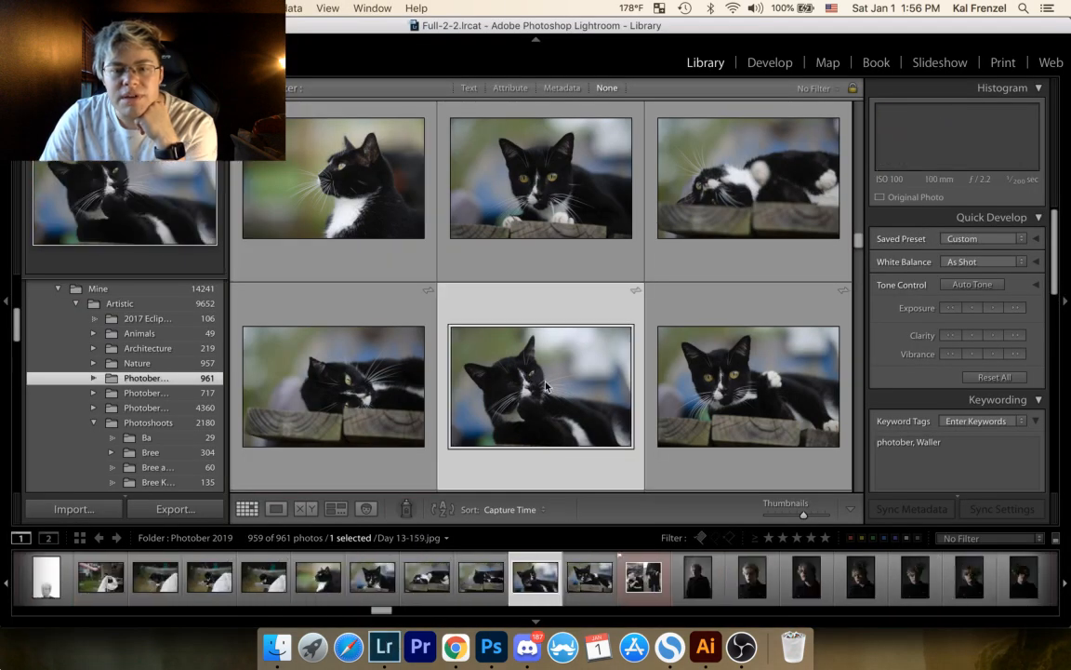
pyautogui.click(731, 383)
pyautogui.rightClick(731, 383)
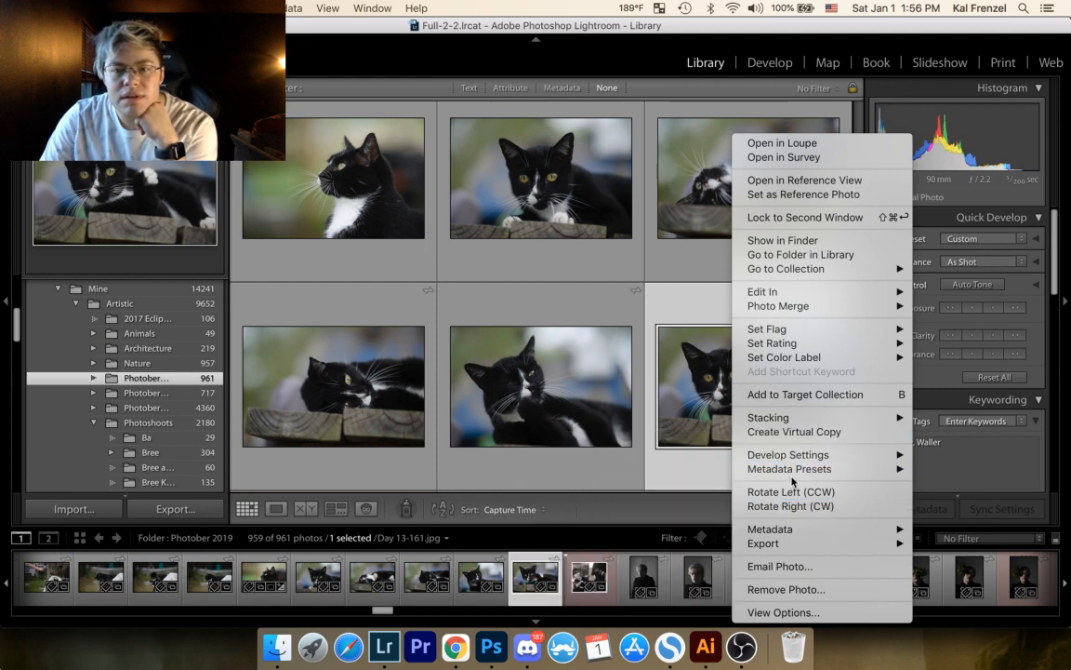
pyautogui.moveTo(777, 297)
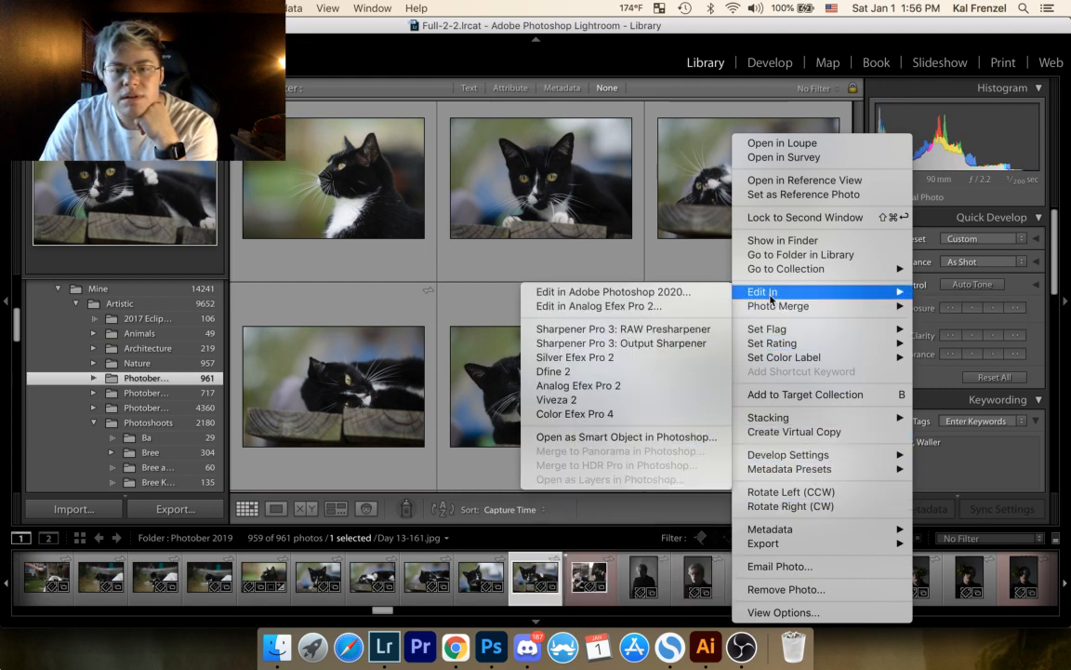
pyautogui.click(500, 279)
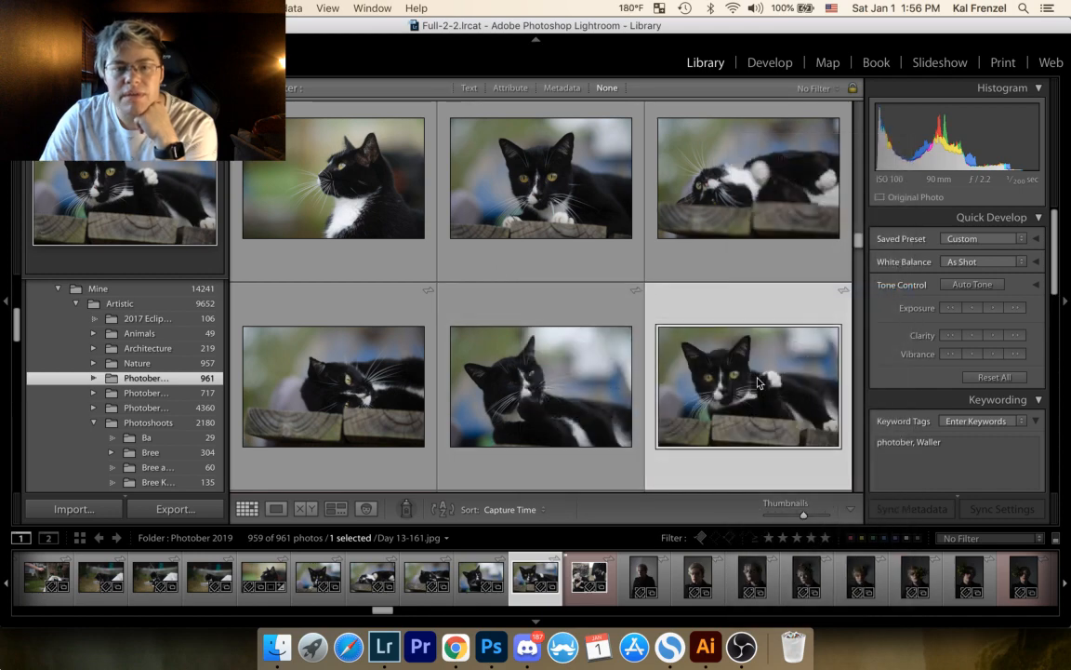
# Step: Add the raised-paw cat photo to the Target Collection and reselect the cat profile photo Day 13-151.jpg
pyautogui.press('b')
pyautogui.click(348, 193)
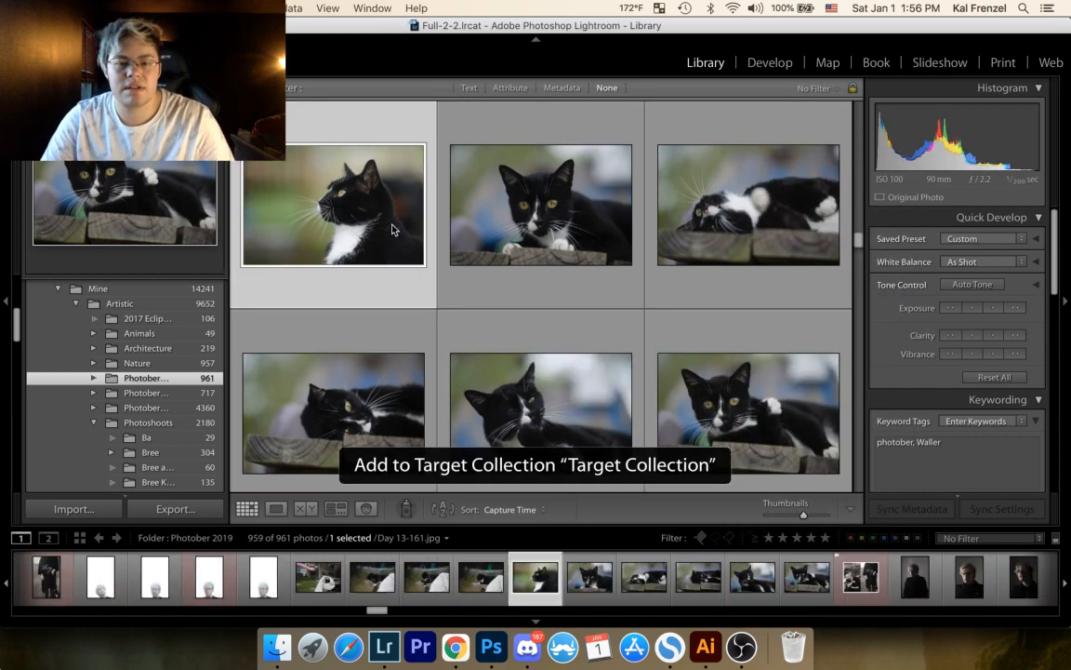
# Step: Browse past the cat photos through the foliage headpiece portraits and open the red-labelled edit Day 14-82-Edit.psd full size
pyautogui.scroll(-1, 473, 288)
pyautogui.scroll(-10, 526, 335)
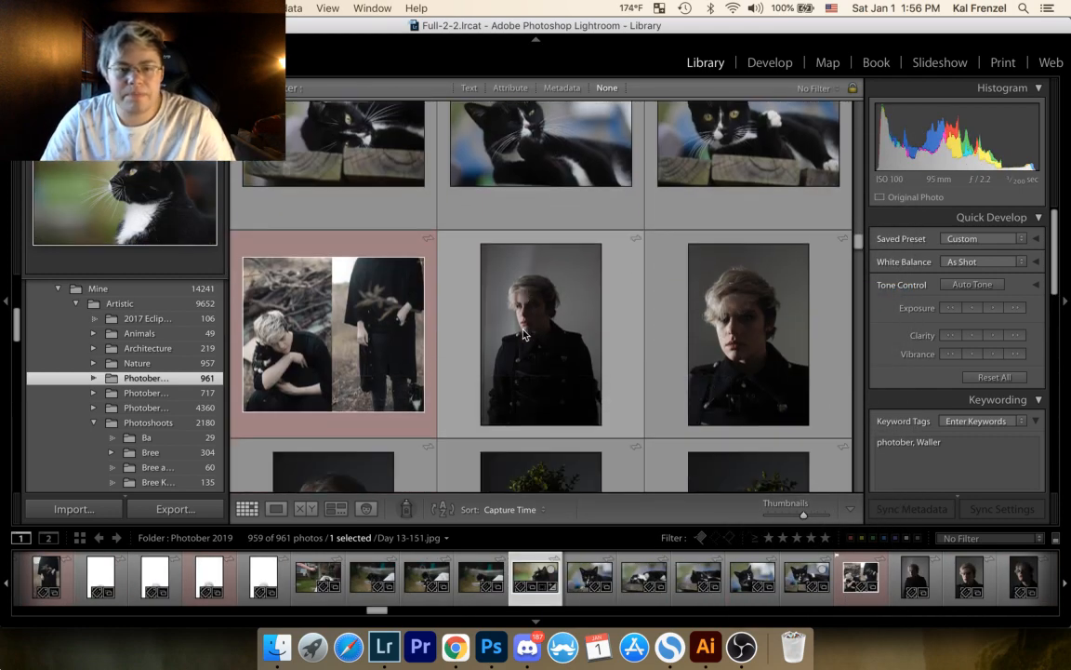
pyautogui.scroll(-6, 535, 309)
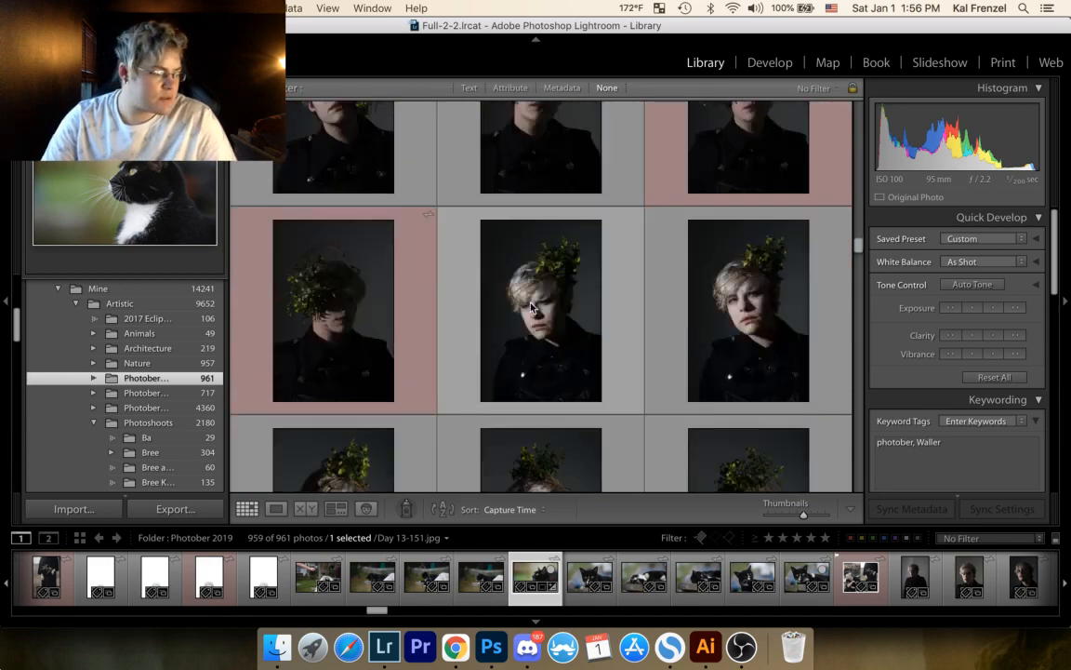
pyautogui.scroll(-6, 535, 299)
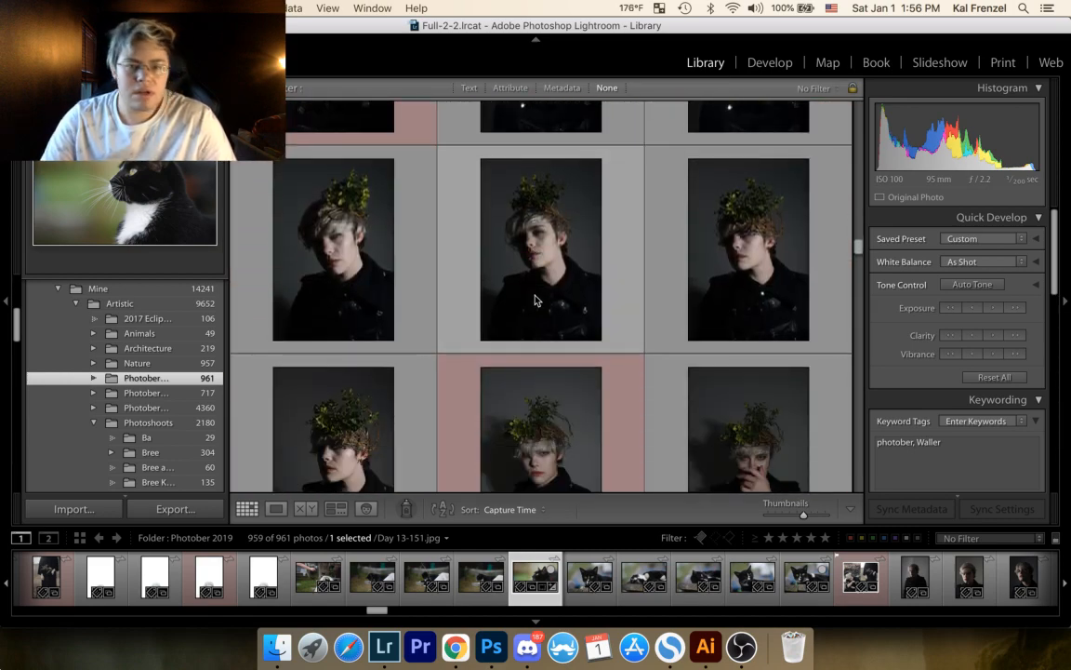
pyautogui.scroll(-6, 534, 299)
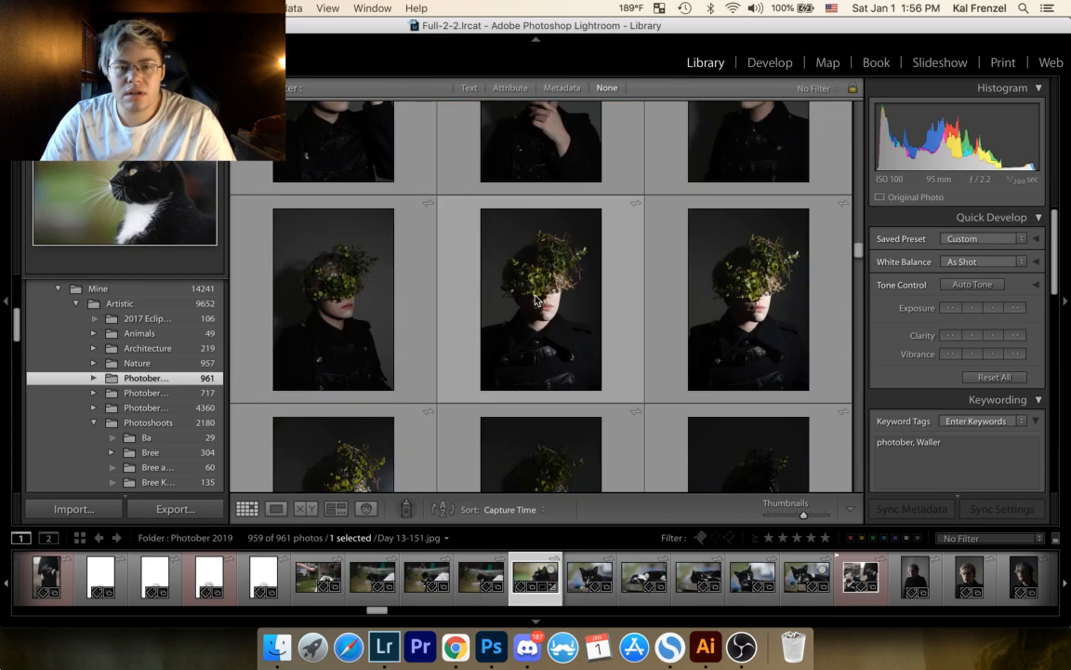
pyautogui.scroll(-5, 534, 300)
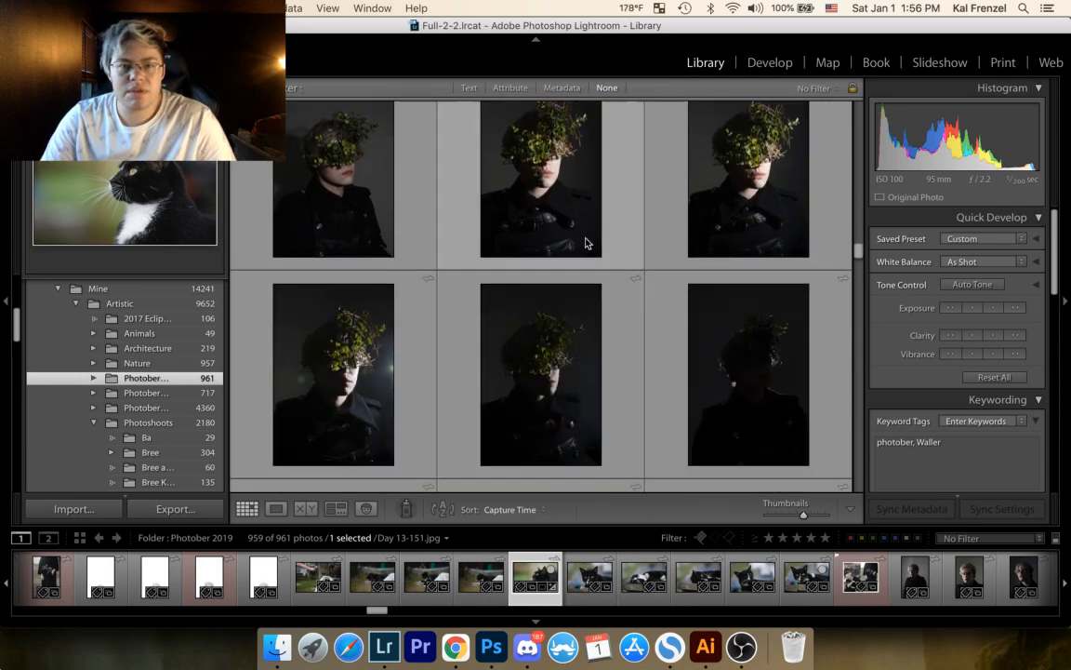
pyautogui.scroll(-2, 584, 232)
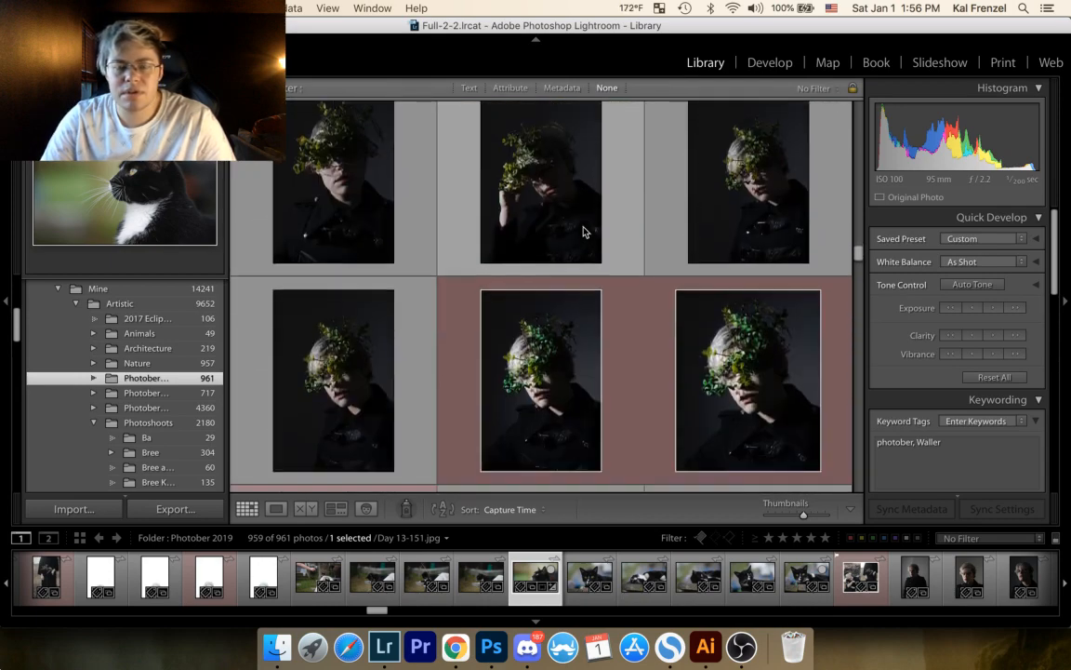
pyautogui.doubleClick(531, 376)
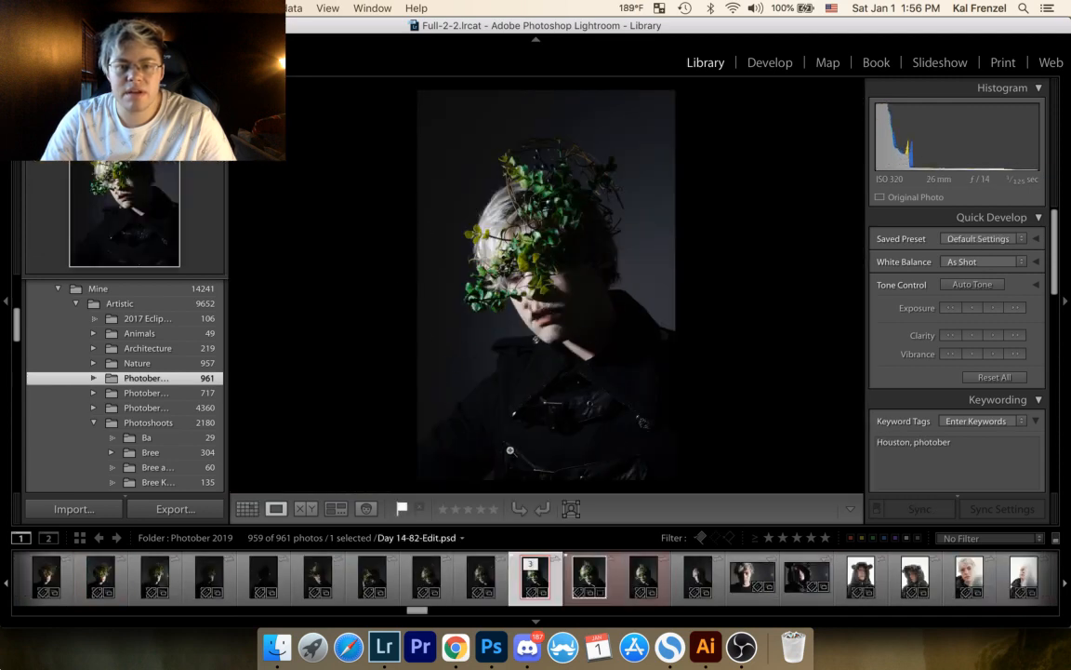
# Step: Return to the thumbnail grid and review the following shoots, from the bear-eared hood portraits to the plastic-sheet portraits
pyautogui.click(247, 509)
pyautogui.scroll(-5, 482, 376)
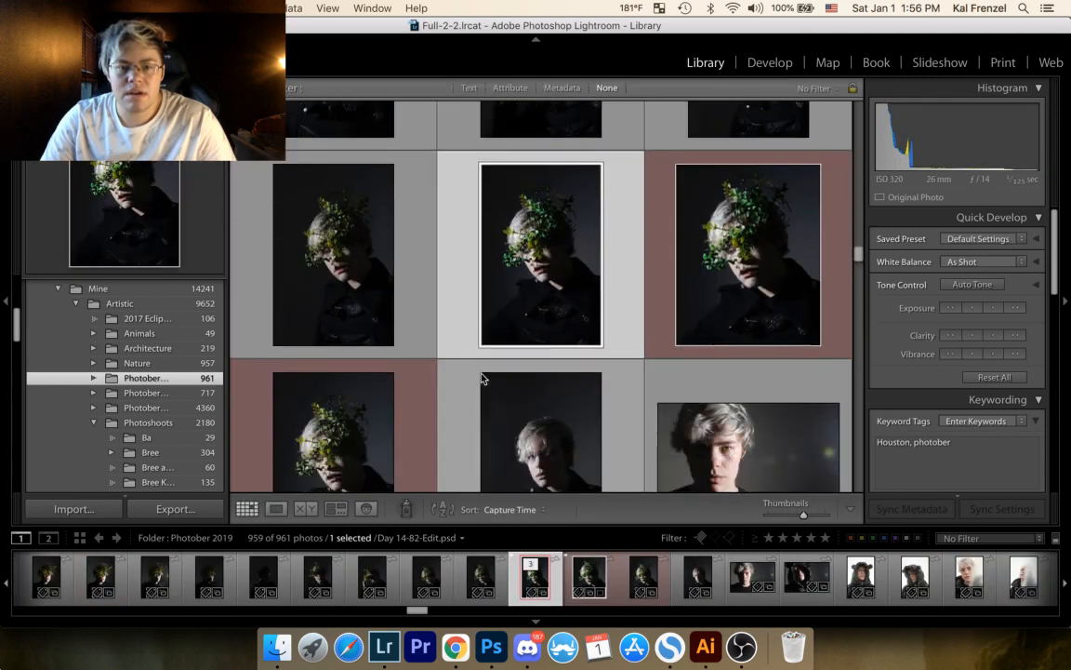
pyautogui.scroll(-8, 492, 370)
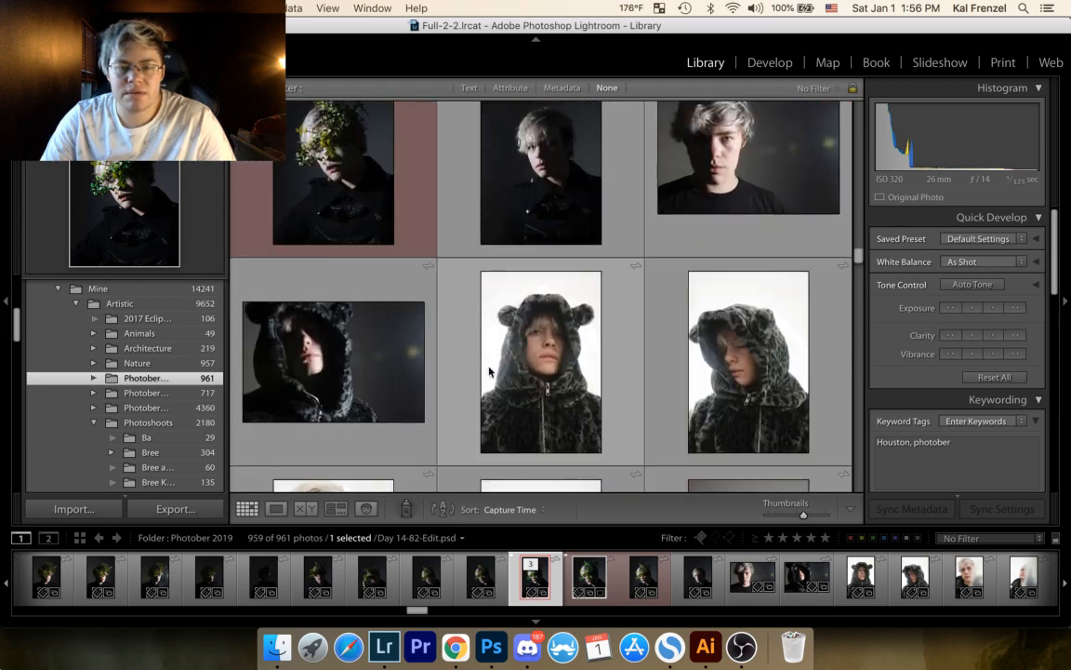
pyautogui.scroll(-10, 490, 372)
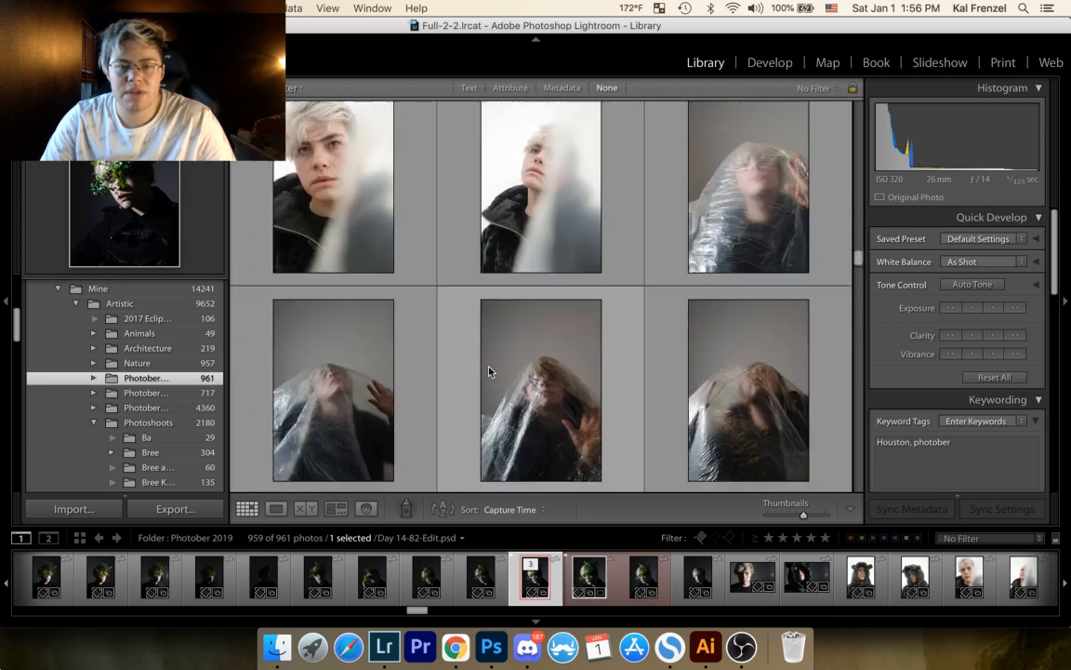
pyautogui.scroll(-10, 487, 372)
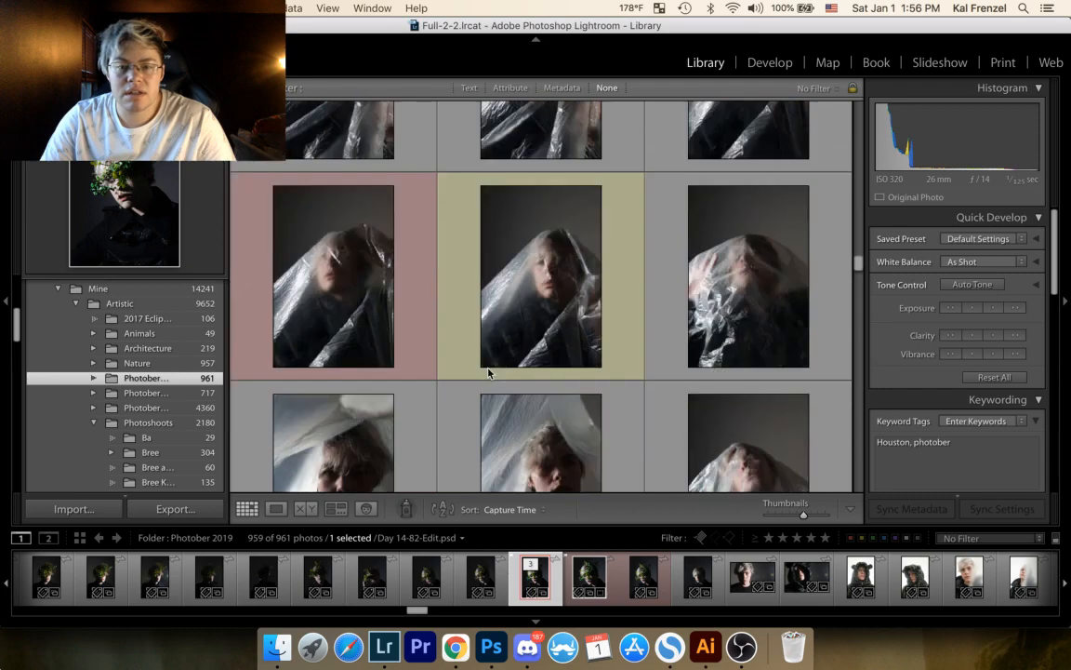
# Step: Browse past the plastic-sheet and stairwell portraits, view the red-and-blue-lit profile portrait Day18-48.jpg full size, and add it to the Target Collection
pyautogui.scroll(-8, 488, 375)
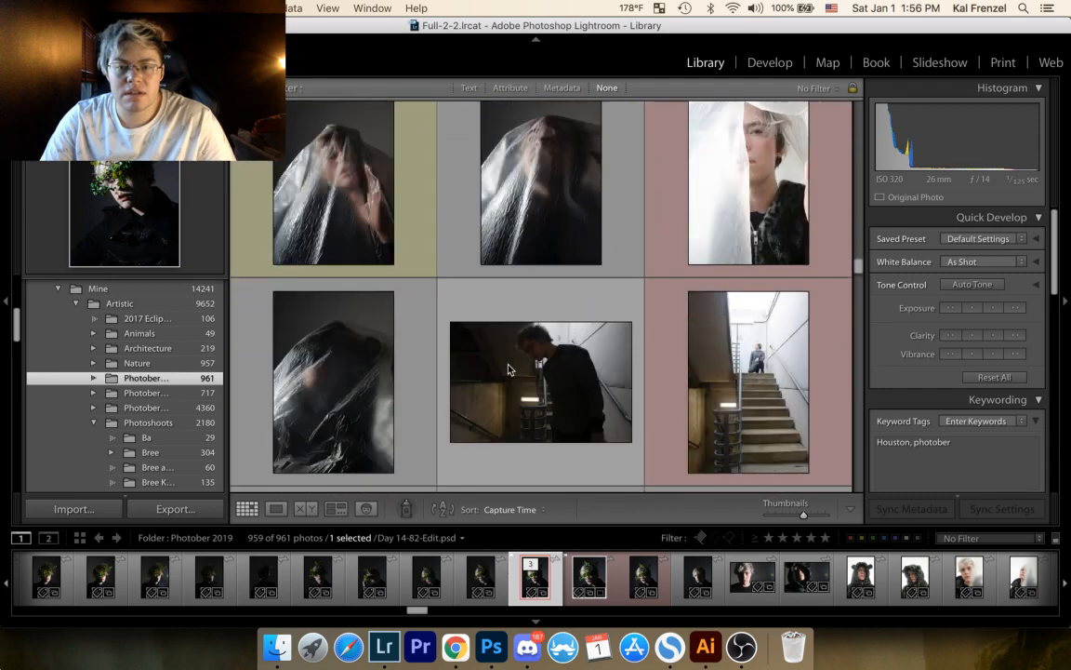
pyautogui.scroll(-10, 572, 344)
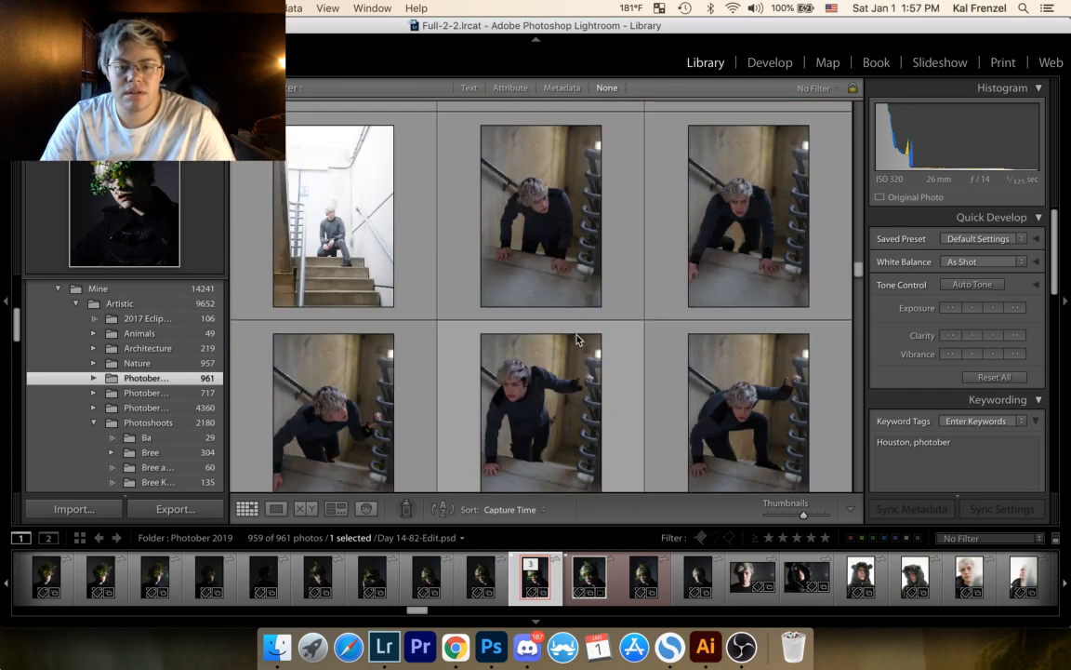
pyautogui.scroll(-10, 577, 344)
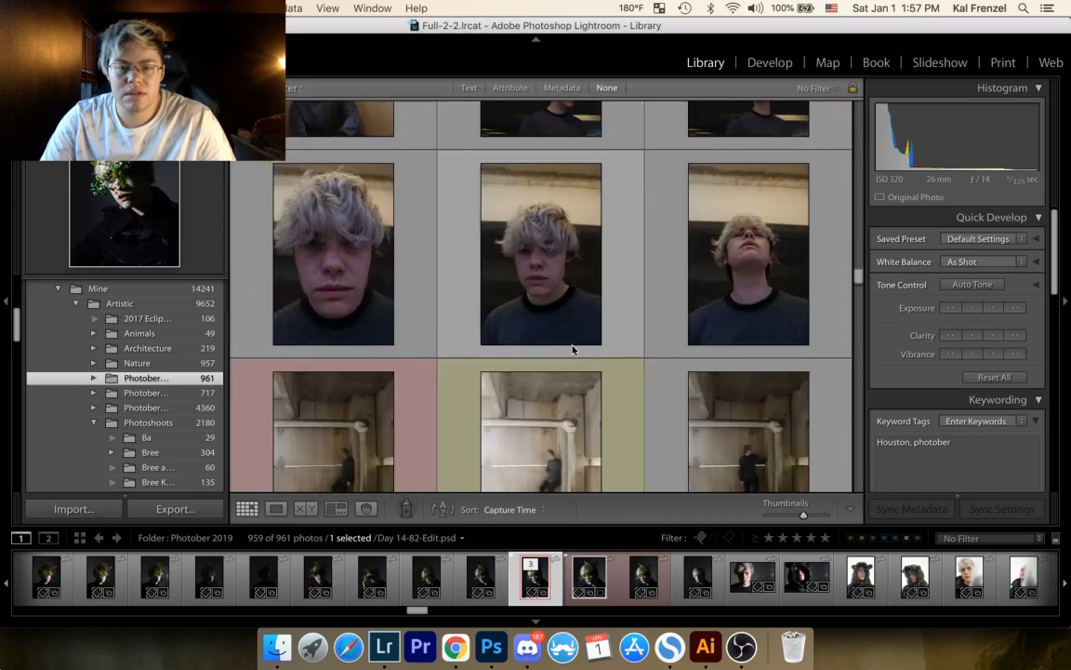
pyautogui.scroll(-8, 574, 354)
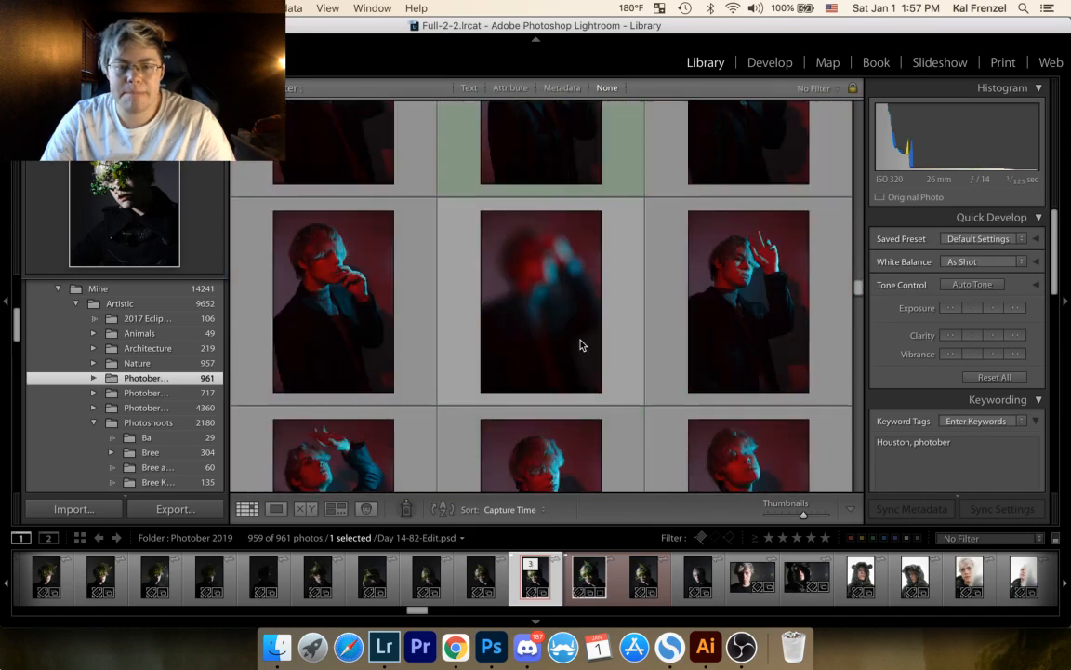
pyautogui.scroll(-3, 581, 344)
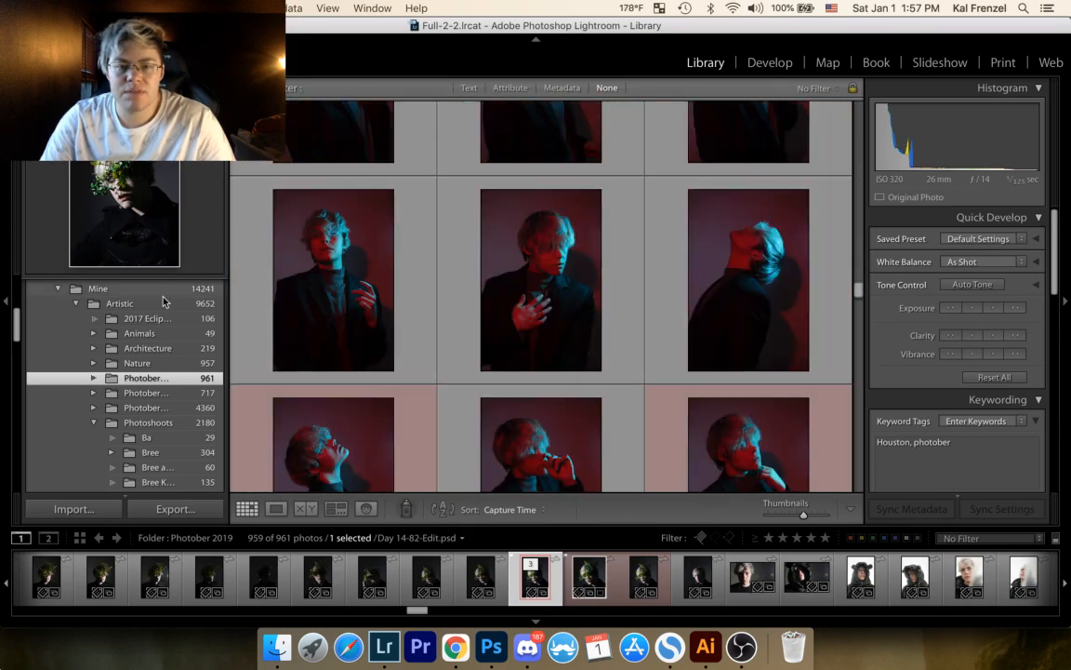
pyautogui.scroll(-4, 556, 437)
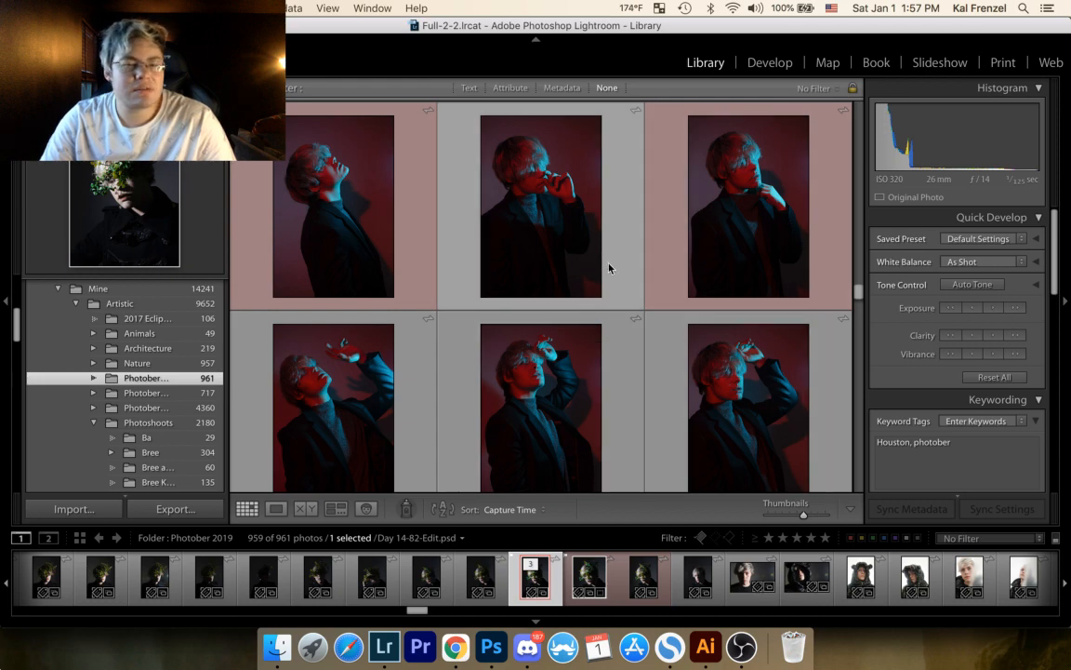
pyautogui.doubleClick(353, 168)
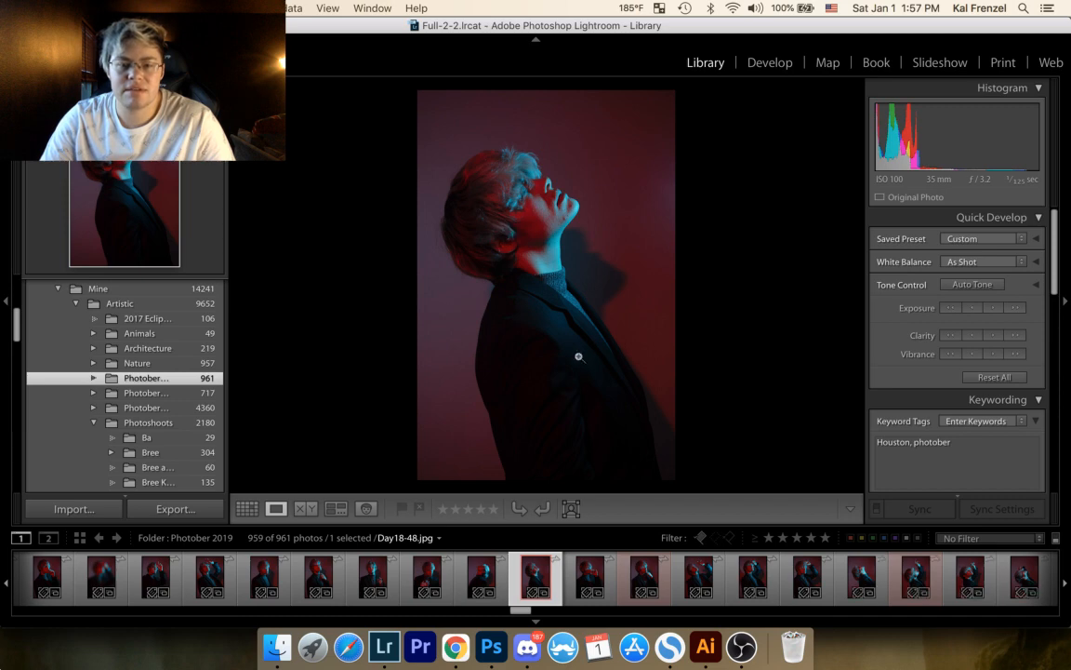
pyautogui.click(246, 510)
pyautogui.press('b')
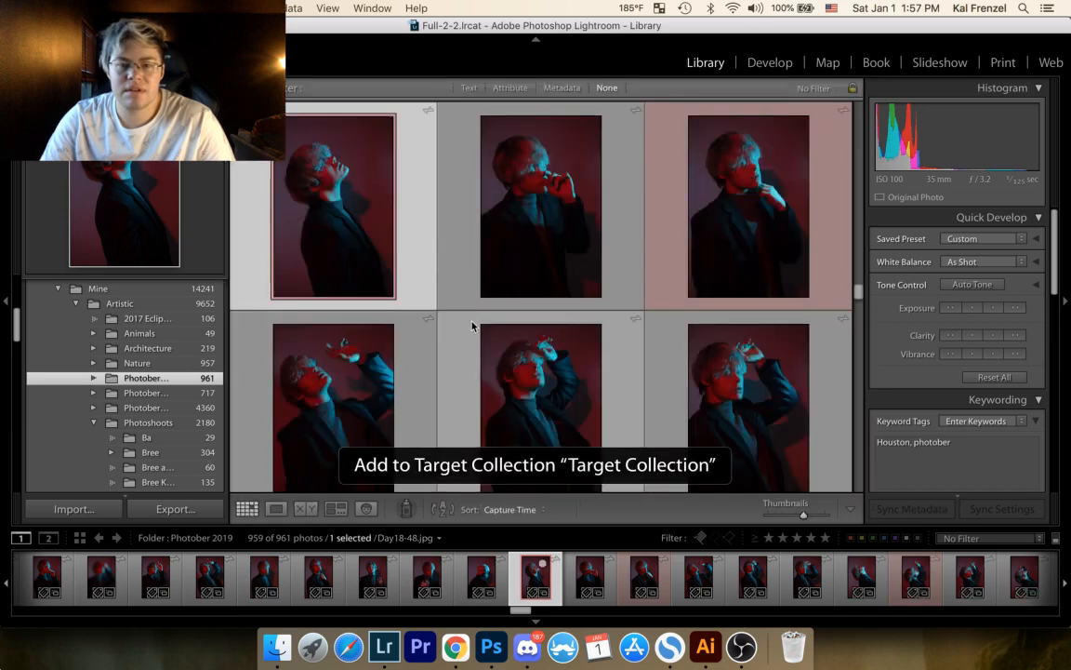
# Step: Look through the remaining red-and-blue-lit portraits and add the red-labelled front-facing portrait Day18-159.jpg to the Target Collection
pyautogui.scroll(-3, 575, 356)
pyautogui.scroll(-2, 587, 354)
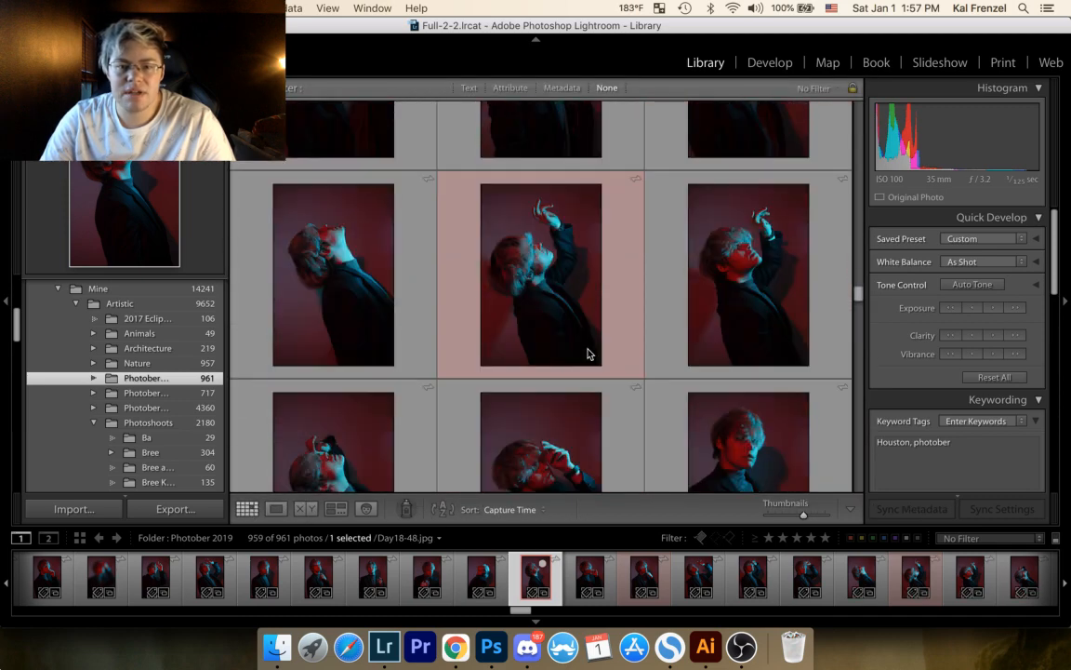
pyautogui.scroll(-2, 587, 353)
pyautogui.scroll(-8, 587, 354)
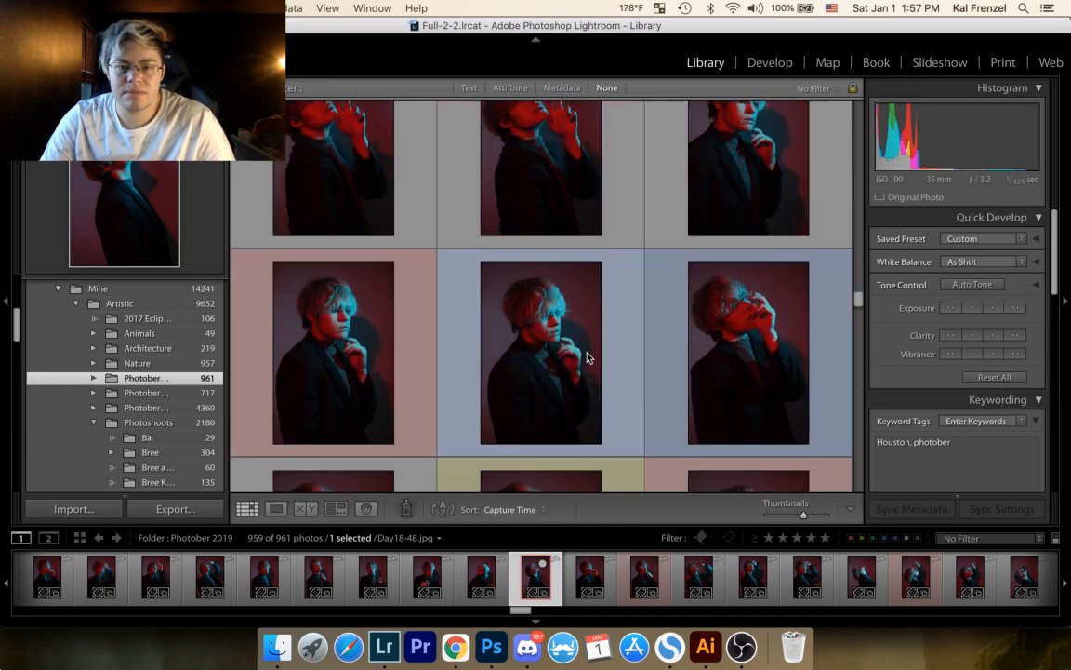
pyautogui.scroll(-4, 593, 349)
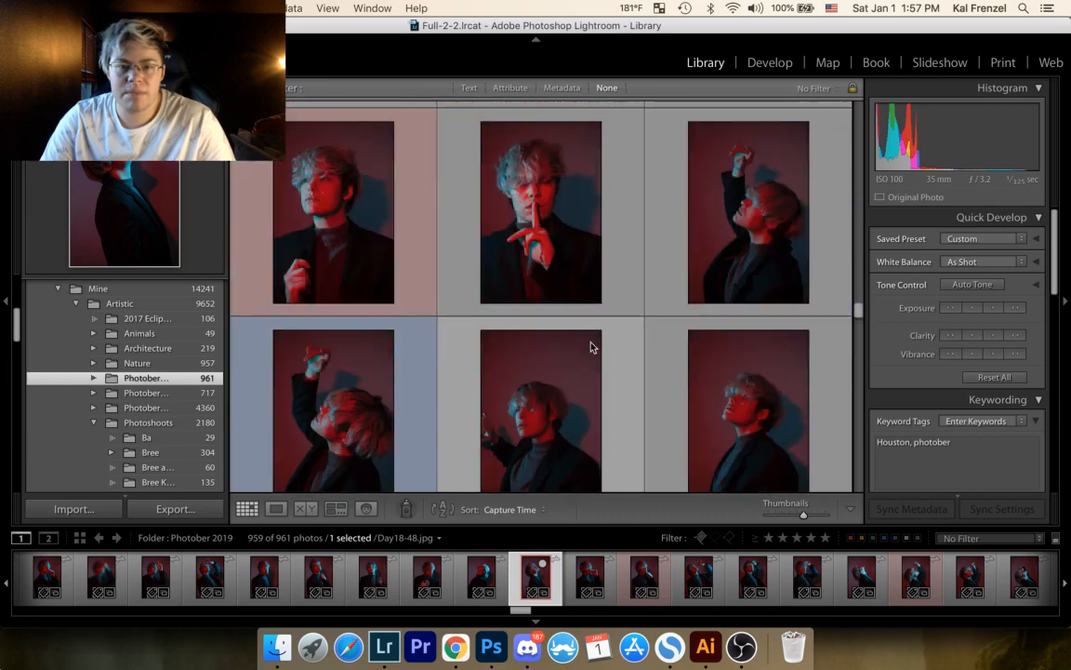
pyautogui.scroll(-2, 588, 350)
pyautogui.scroll(4, 588, 349)
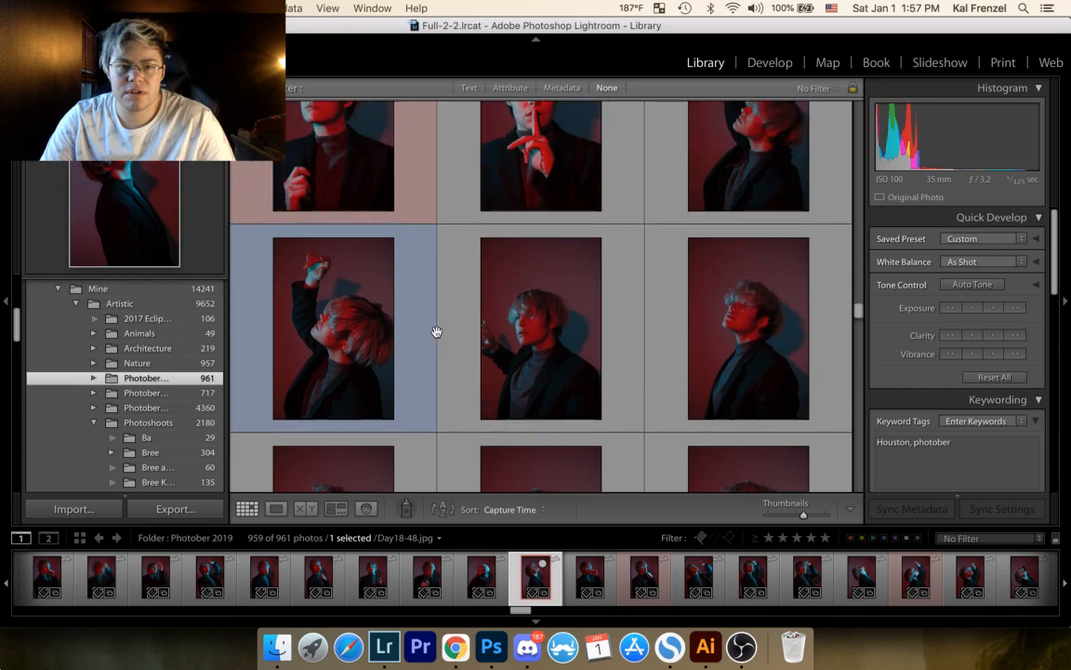
pyautogui.click(347, 240)
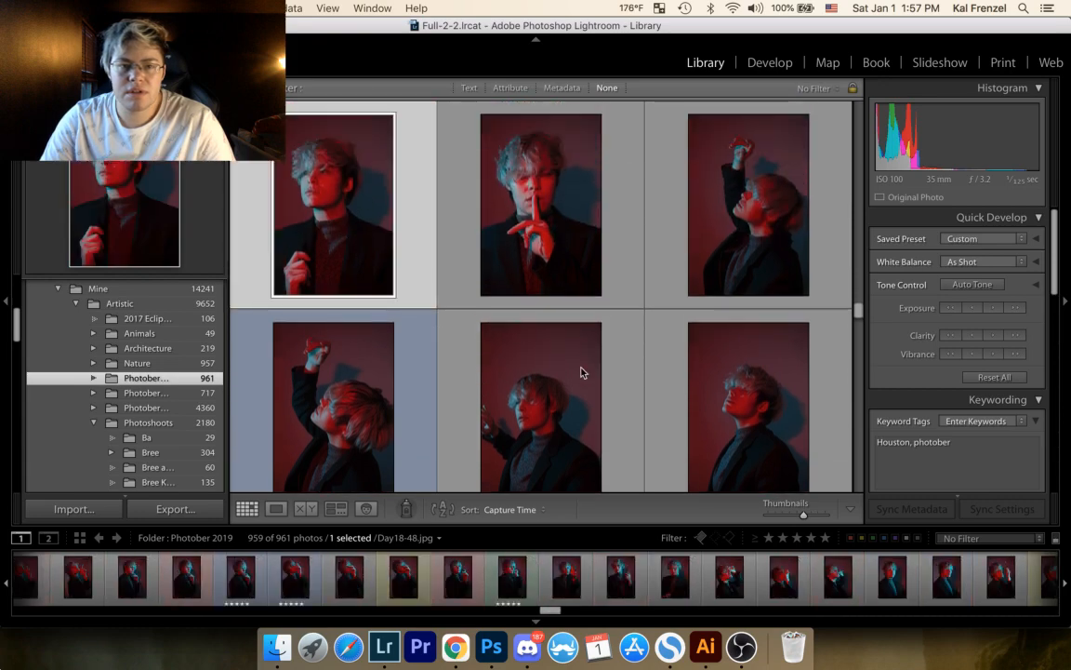
pyautogui.press('b')
# Step: Review the riverbank log shots and the ornate black jacket shoot, working back from the close-up portraits to the full-length gate shots
pyautogui.scroll(-6, 588, 380)
pyautogui.scroll(-5, 589, 380)
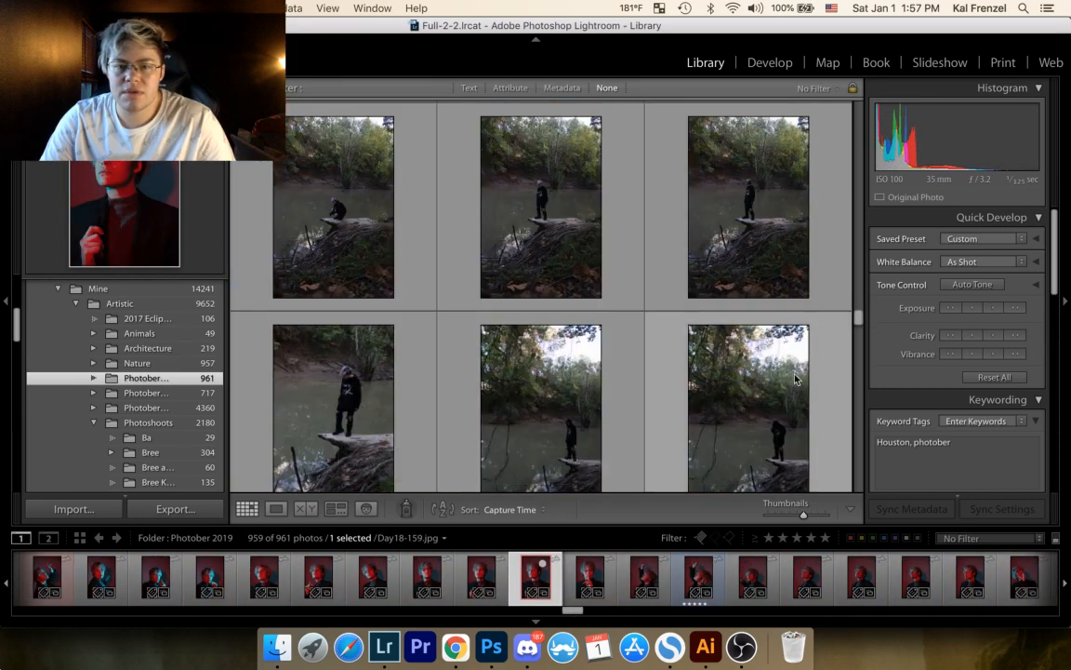
pyautogui.scroll(-6, 845, 319)
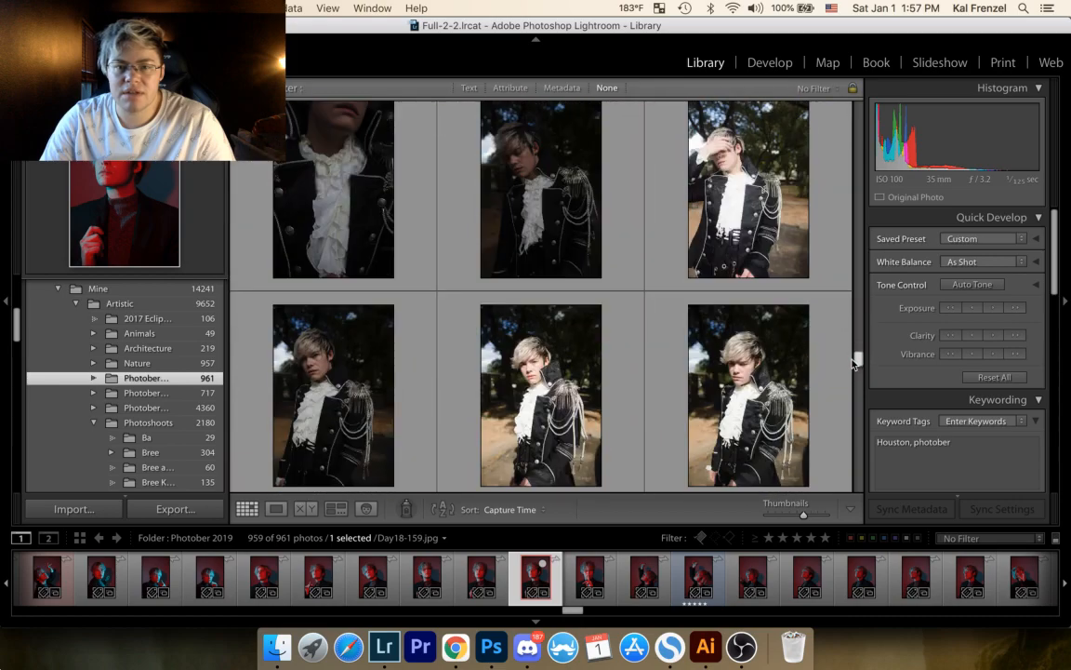
pyautogui.scroll(-6, 437, 341)
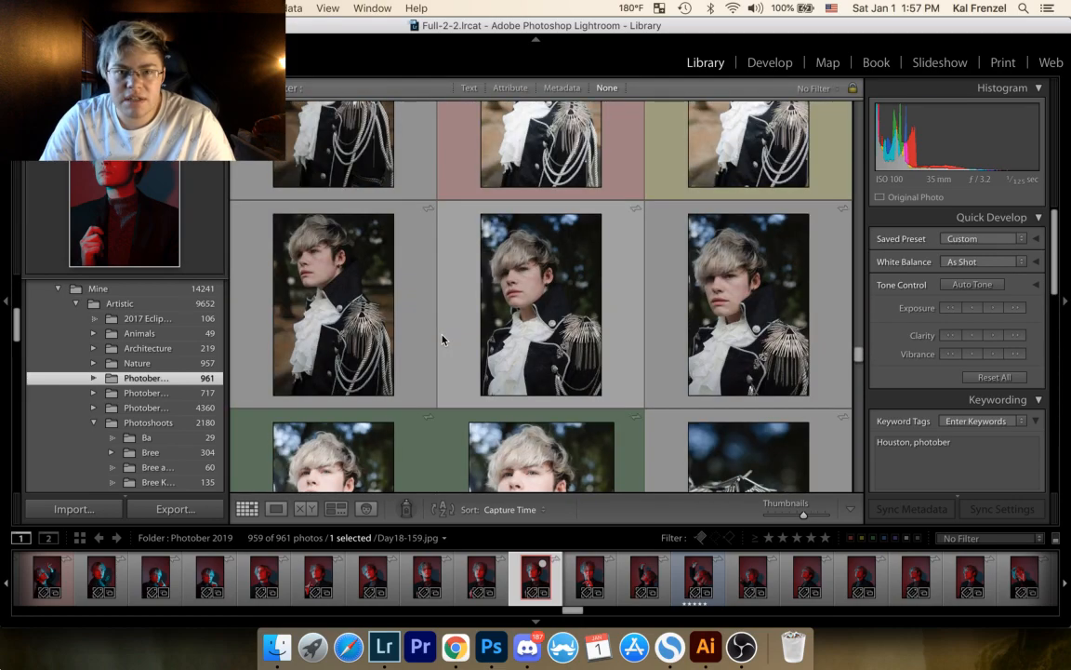
pyautogui.scroll(4, 443, 339)
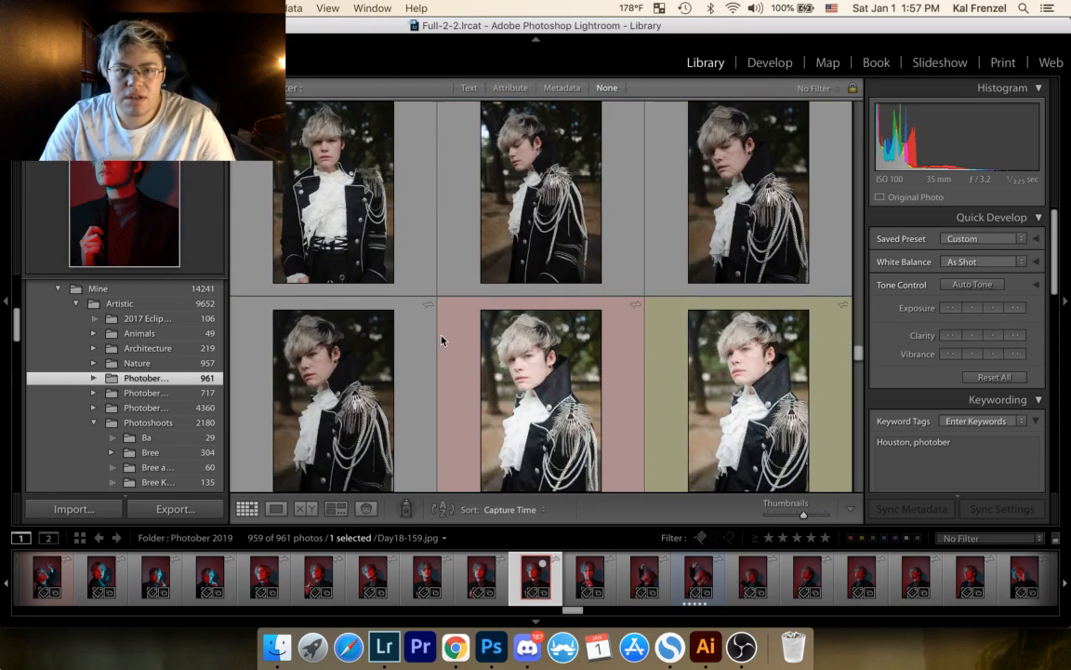
pyautogui.scroll(3, 433, 351)
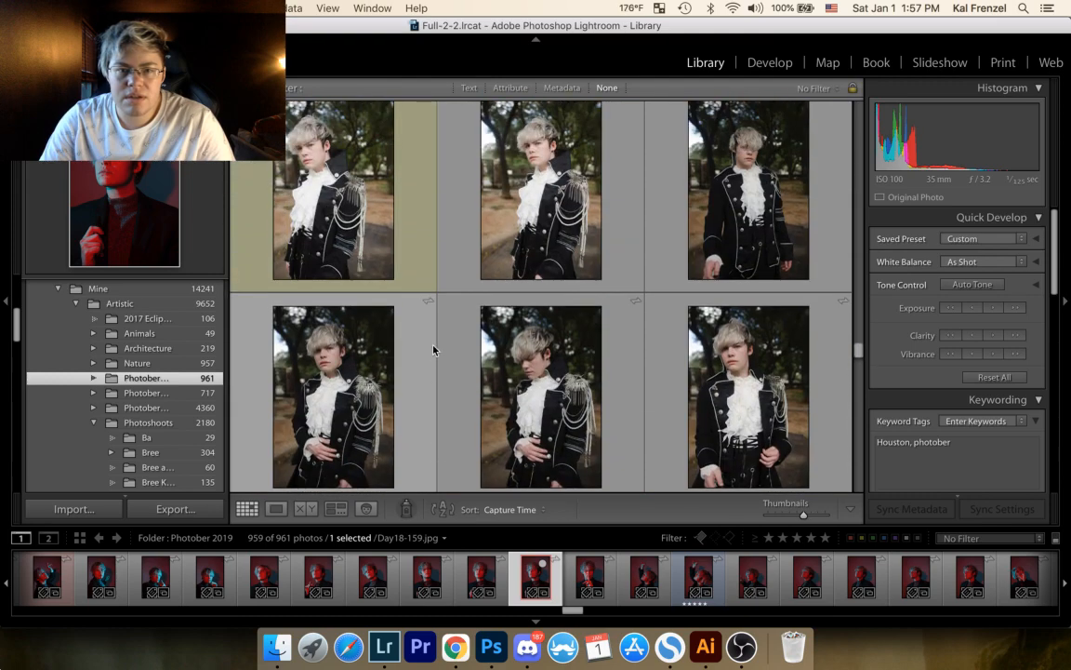
pyautogui.scroll(4, 433, 351)
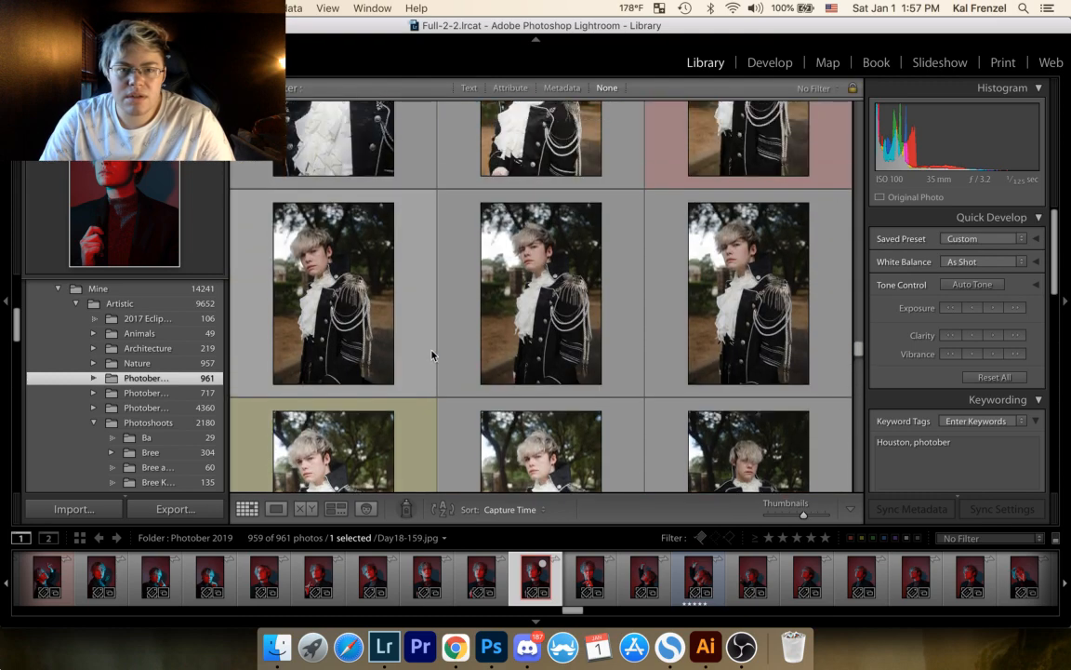
pyautogui.scroll(3, 433, 355)
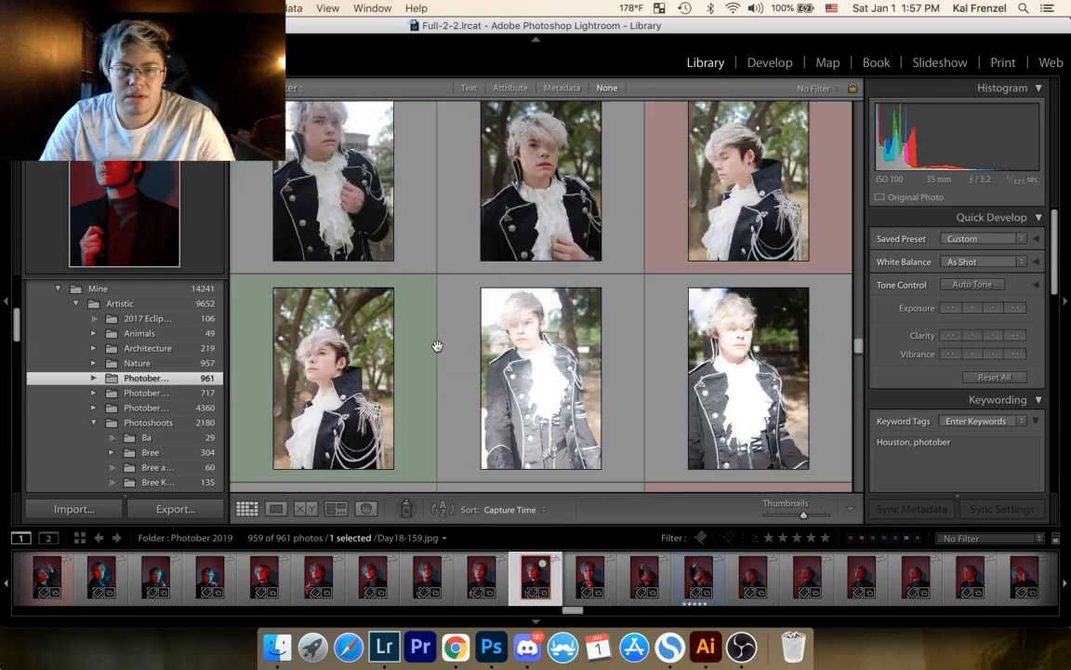
pyautogui.scroll(3, 440, 347)
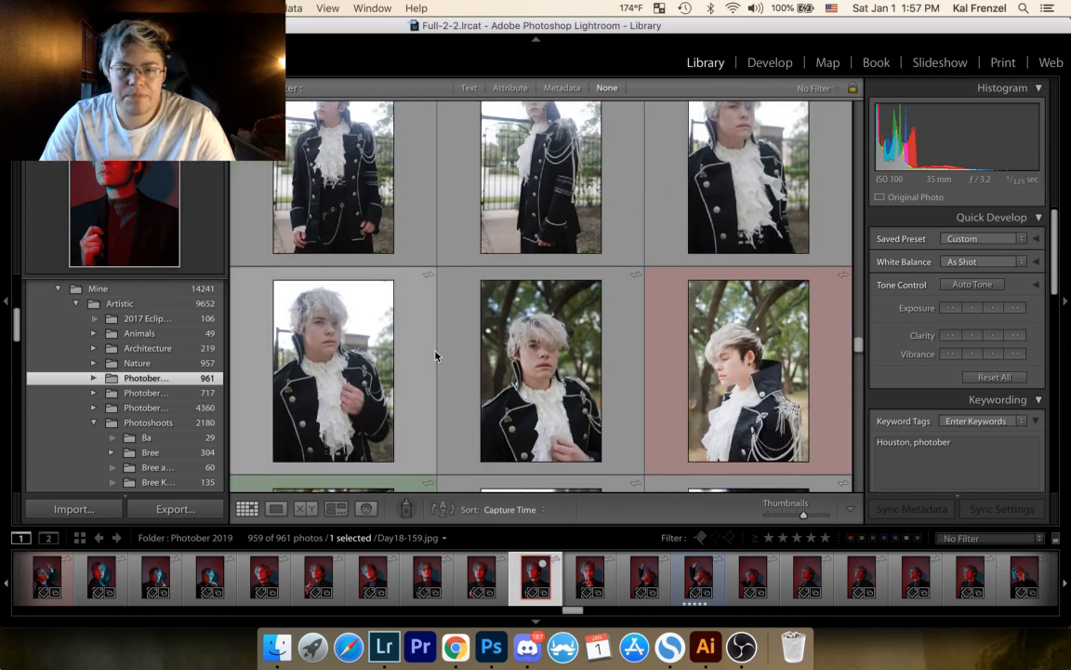
pyautogui.scroll(3, 439, 353)
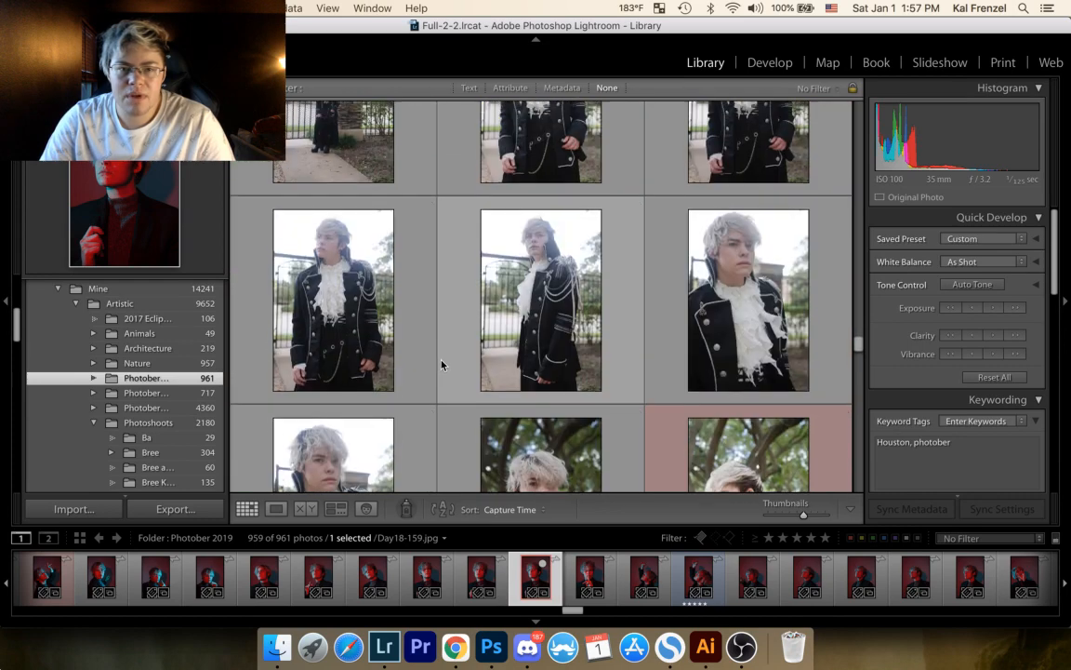
pyautogui.scroll(3, 441, 364)
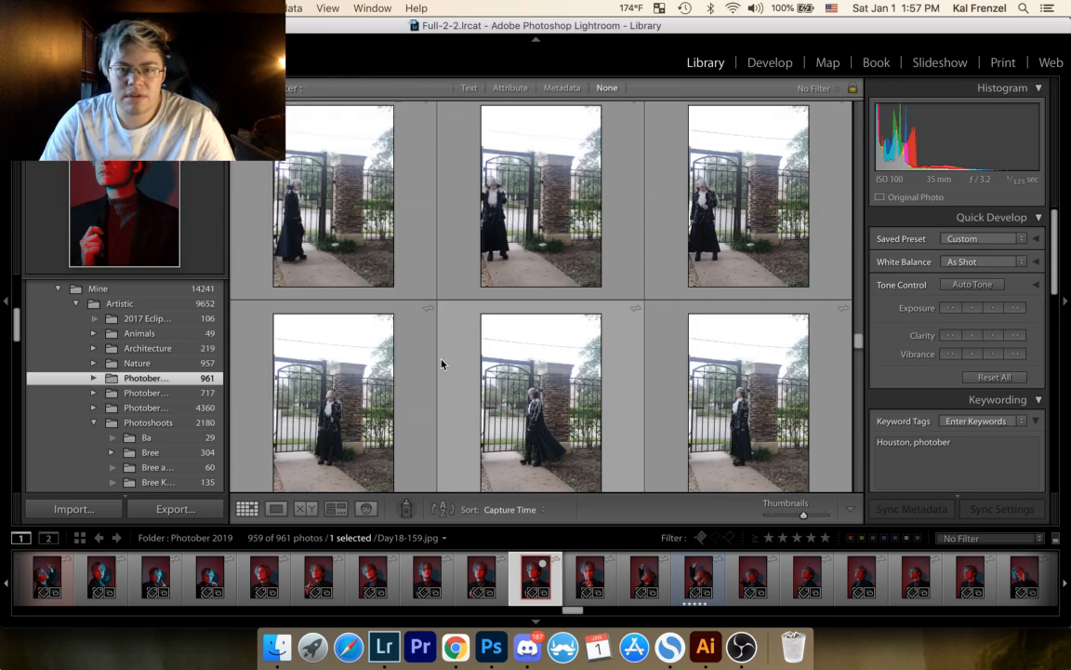
pyautogui.scroll(3, 442, 362)
# Step: Examine the ornate black jacket shoot again, from the tree-trunk shots to the red-labelled hand-over-face portraits
pyautogui.scroll(-10, 442, 363)
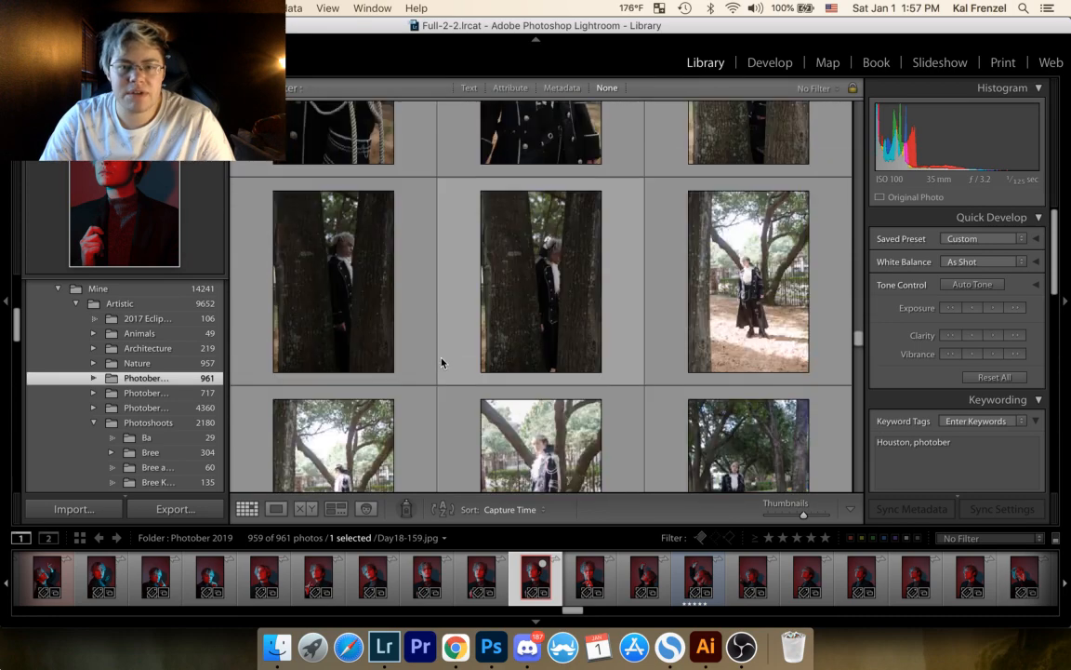
pyautogui.scroll(-10, 446, 369)
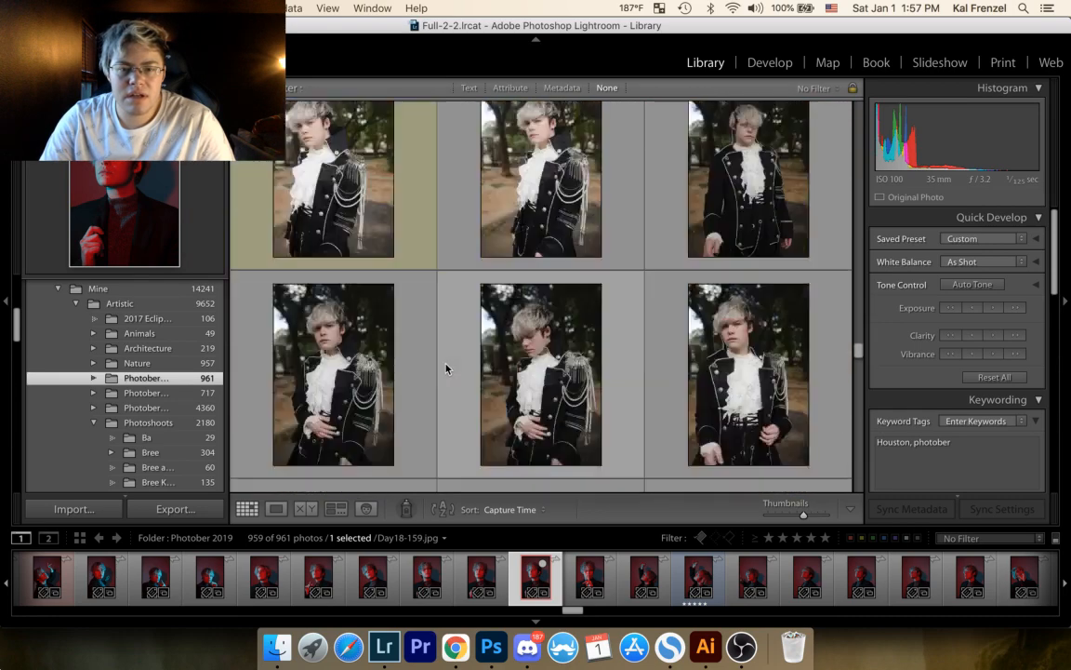
pyautogui.scroll(-10, 446, 371)
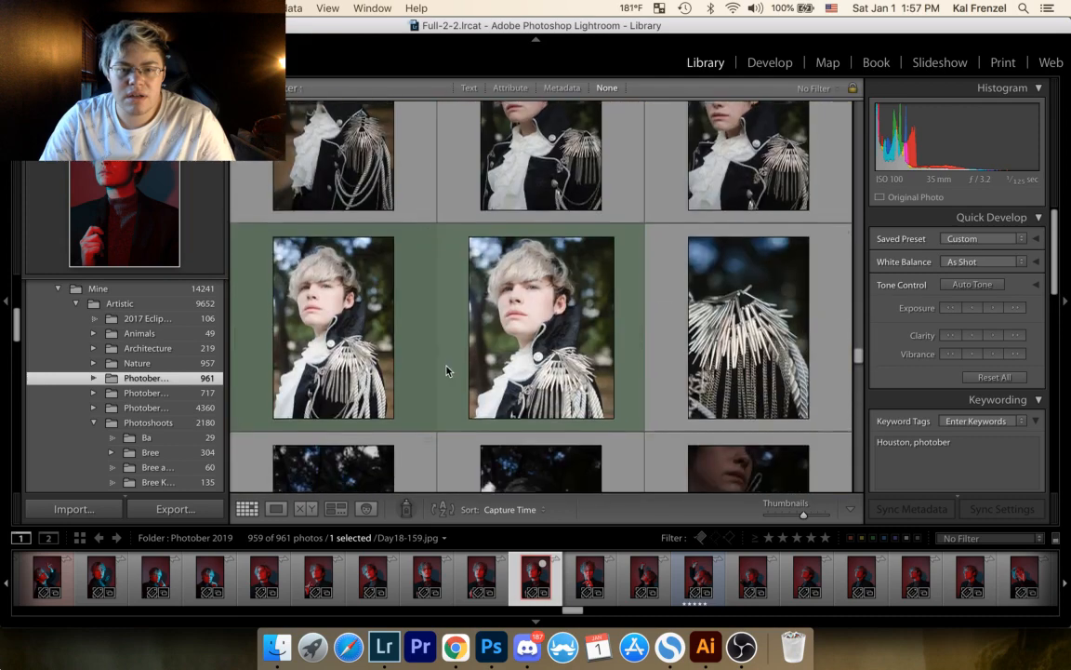
pyautogui.scroll(-10, 446, 372)
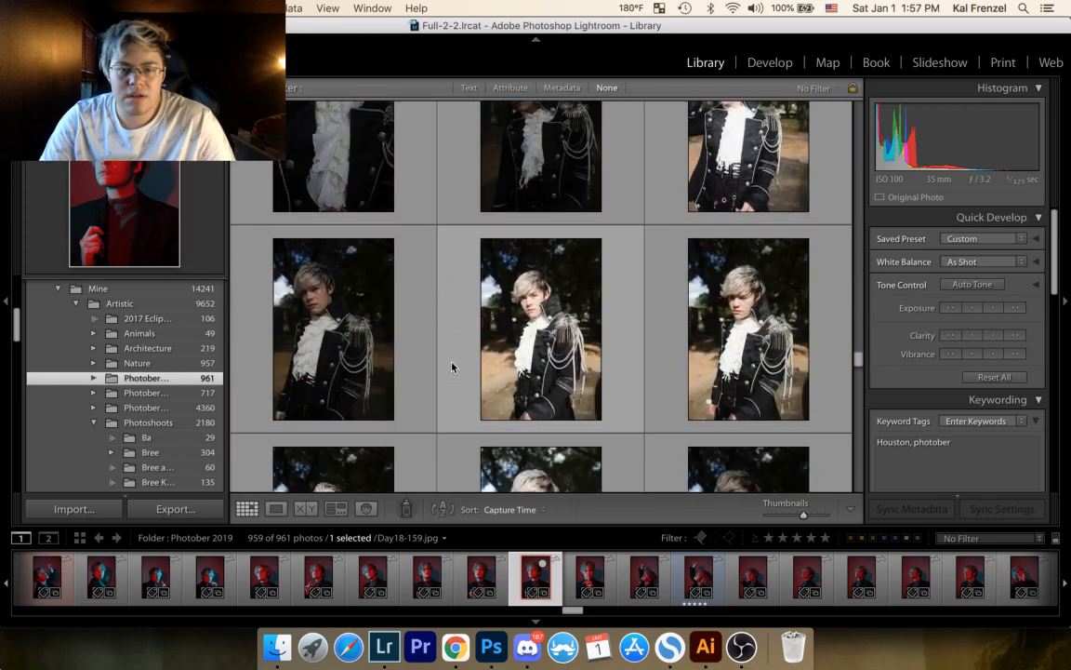
pyautogui.scroll(-10, 448, 370)
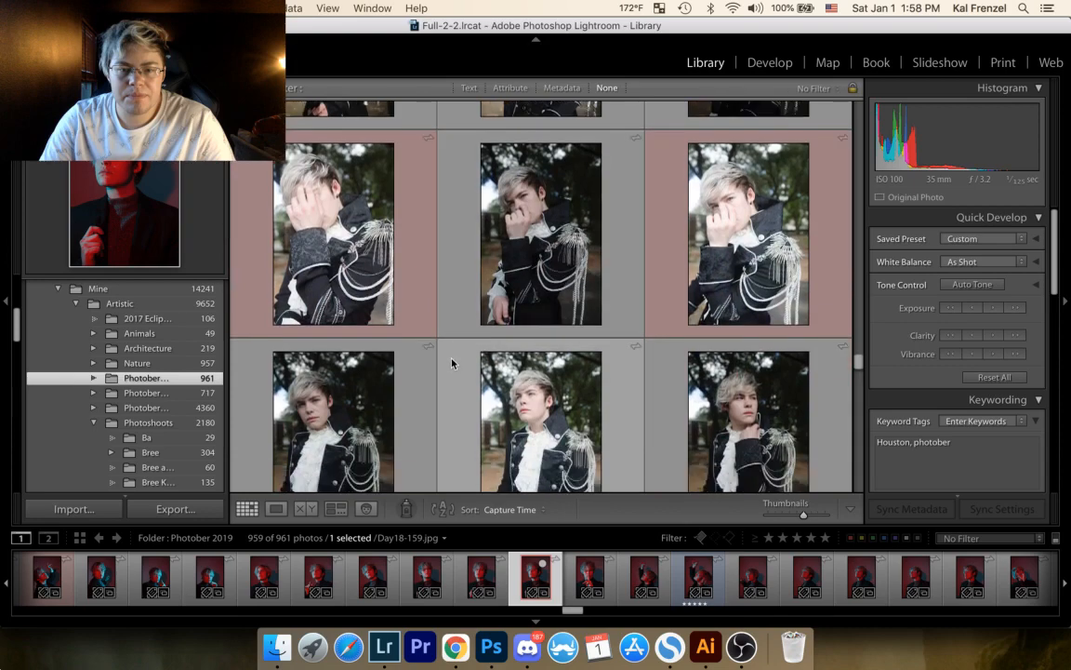
pyautogui.scroll(-8, 448, 370)
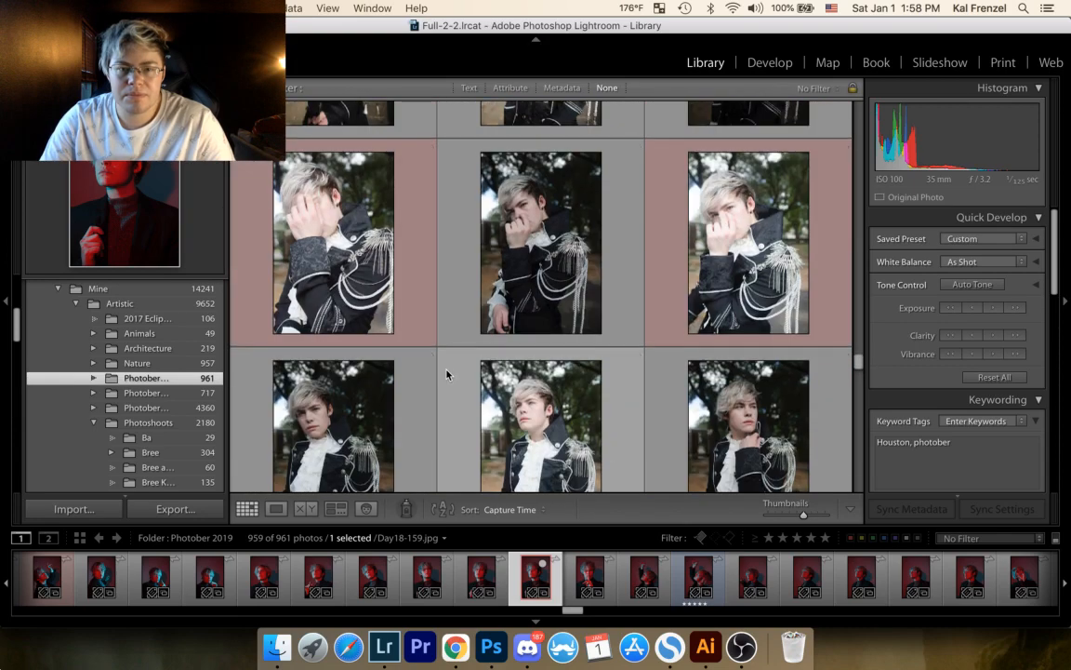
# Step: Return to the close-up epaulette portraits just before the green-labelled pair and add Day20-187.jpg to the Target Collection
pyautogui.scroll(3, 446, 375)
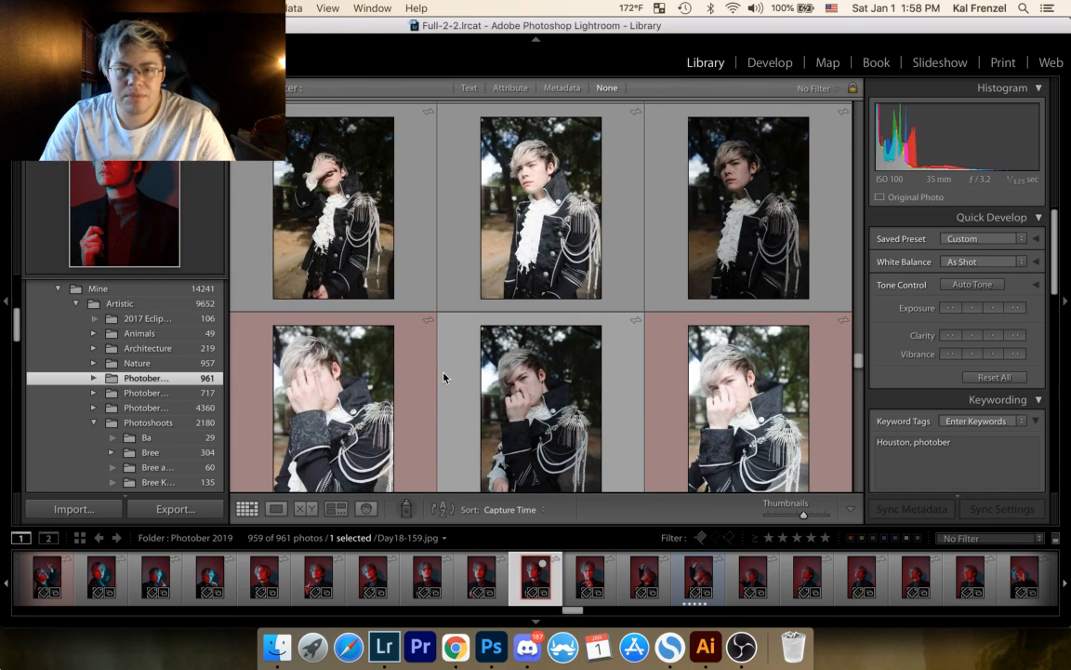
pyautogui.scroll(4, 444, 376)
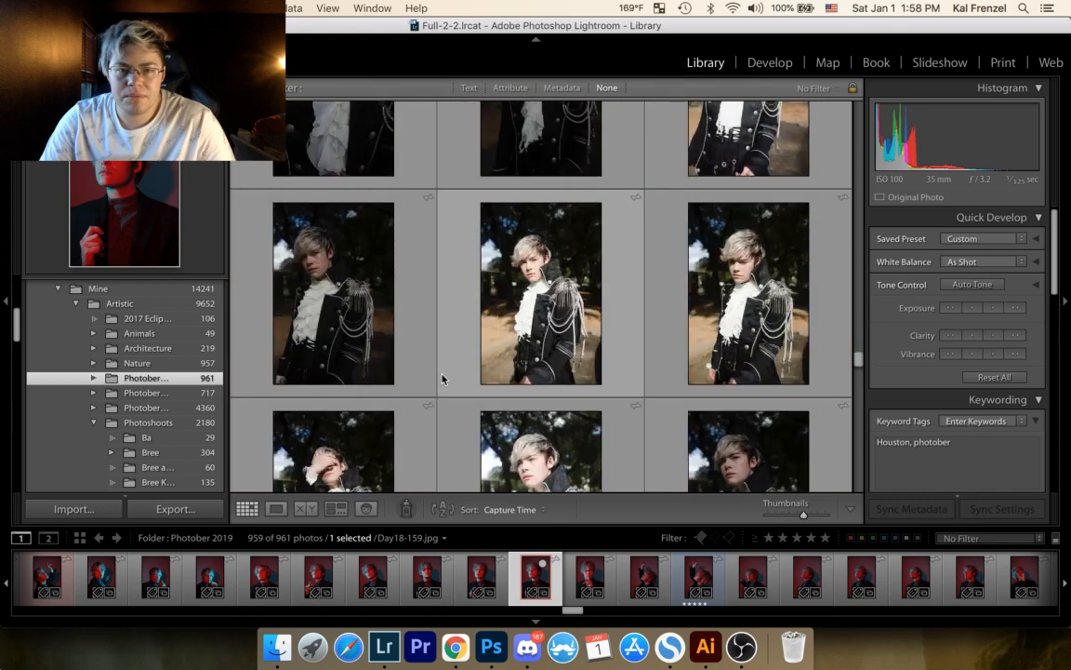
pyautogui.scroll(5, 443, 379)
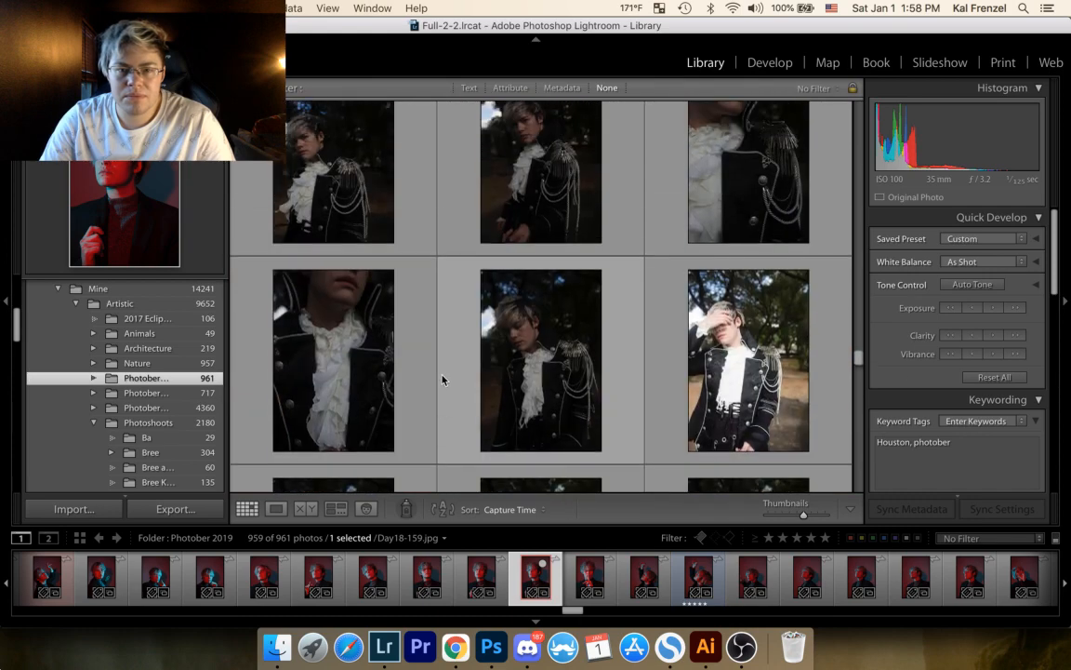
pyautogui.scroll(6, 443, 379)
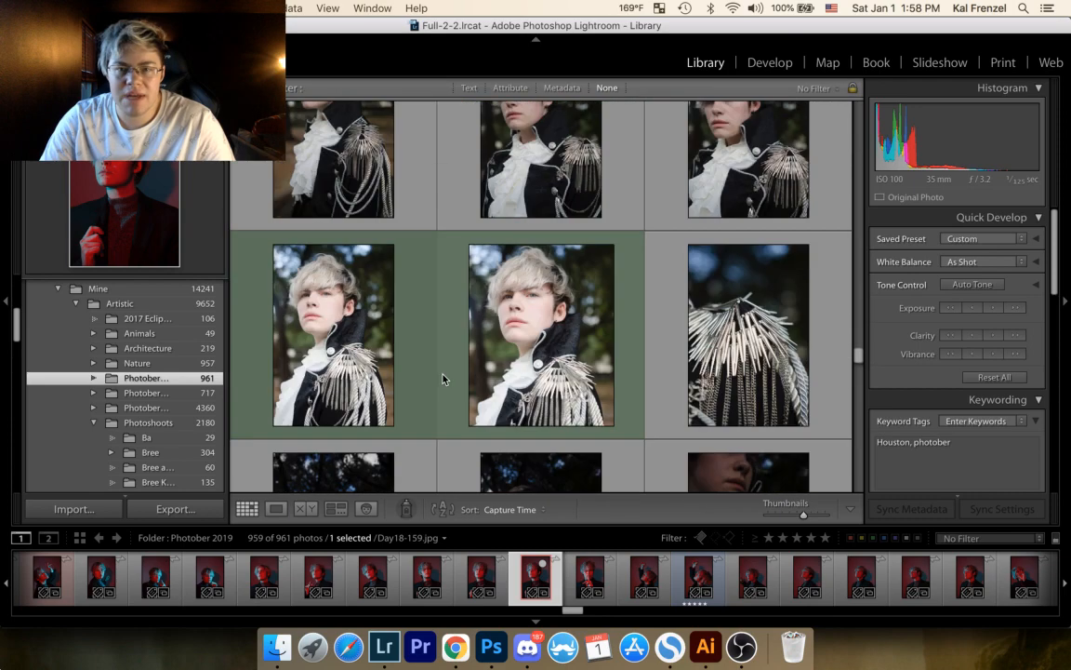
pyautogui.scroll(3, 443, 377)
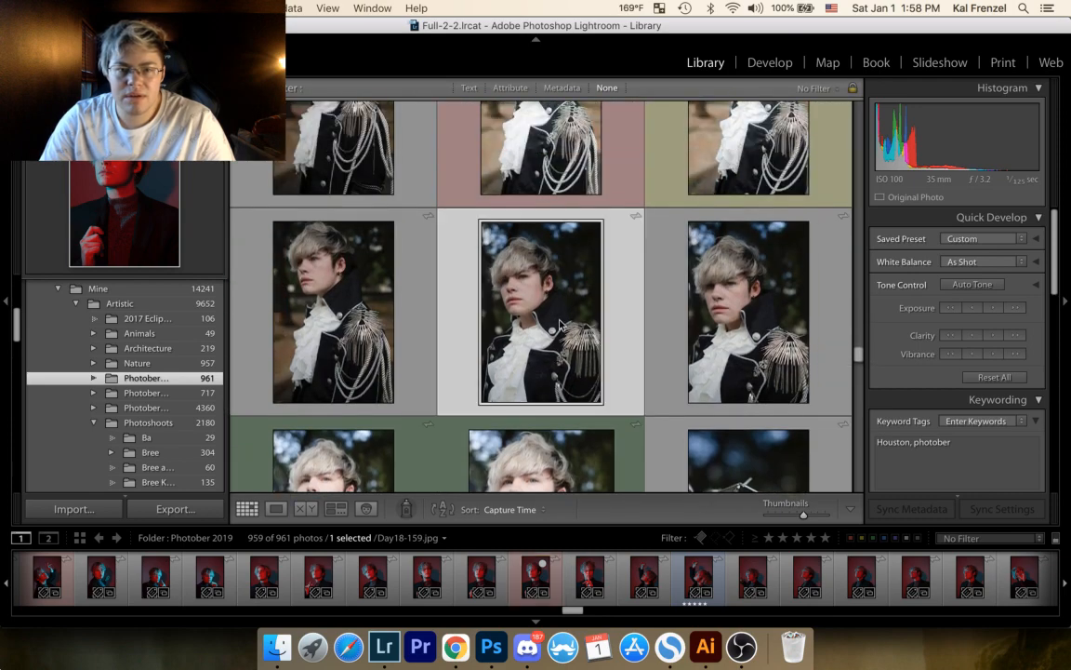
pyautogui.click(506, 293)
pyautogui.click(267, 321)
pyautogui.press('b')
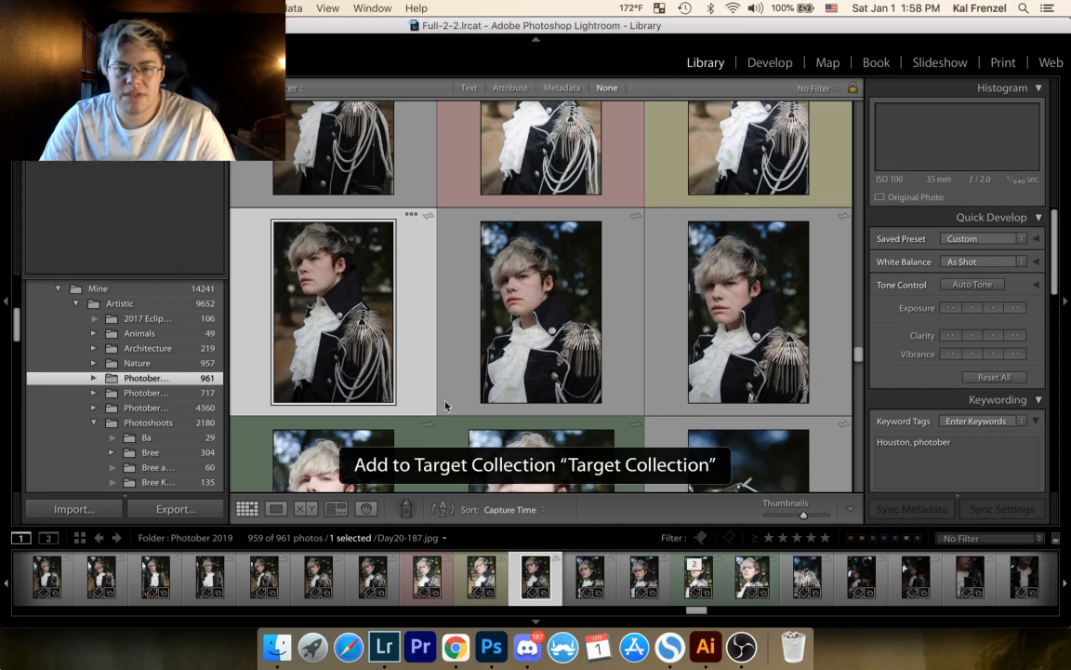
# Step: Go back through the ornate black jacket portraits and add the hand-on-waist shot Day20-158.jpg to the Target Collection
pyautogui.scroll(5, 445, 406)
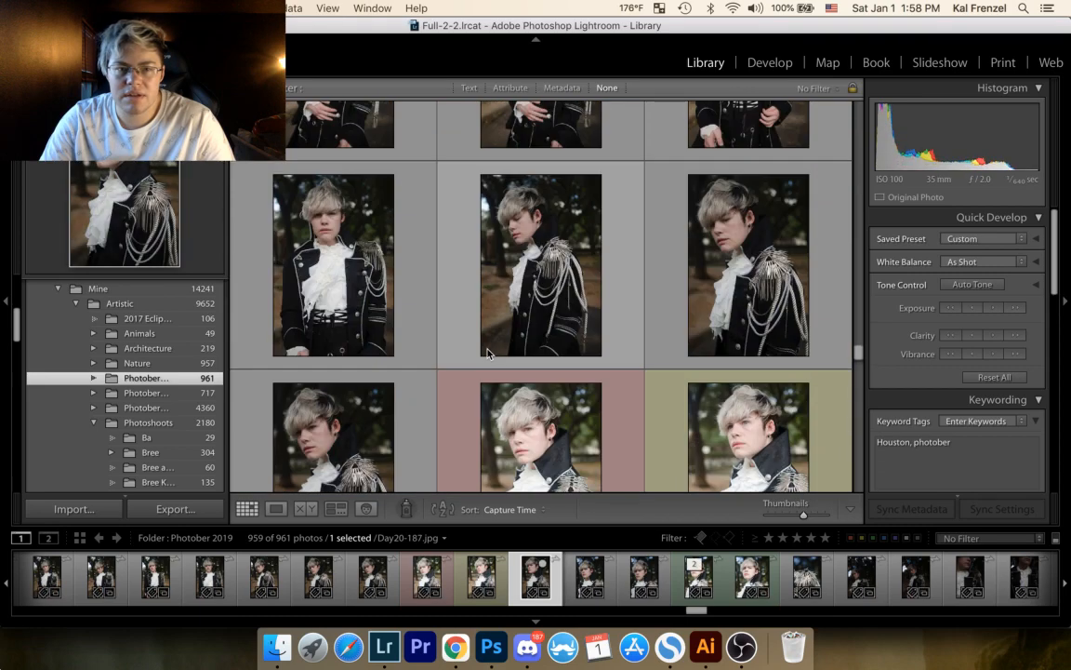
pyautogui.click(488, 352)
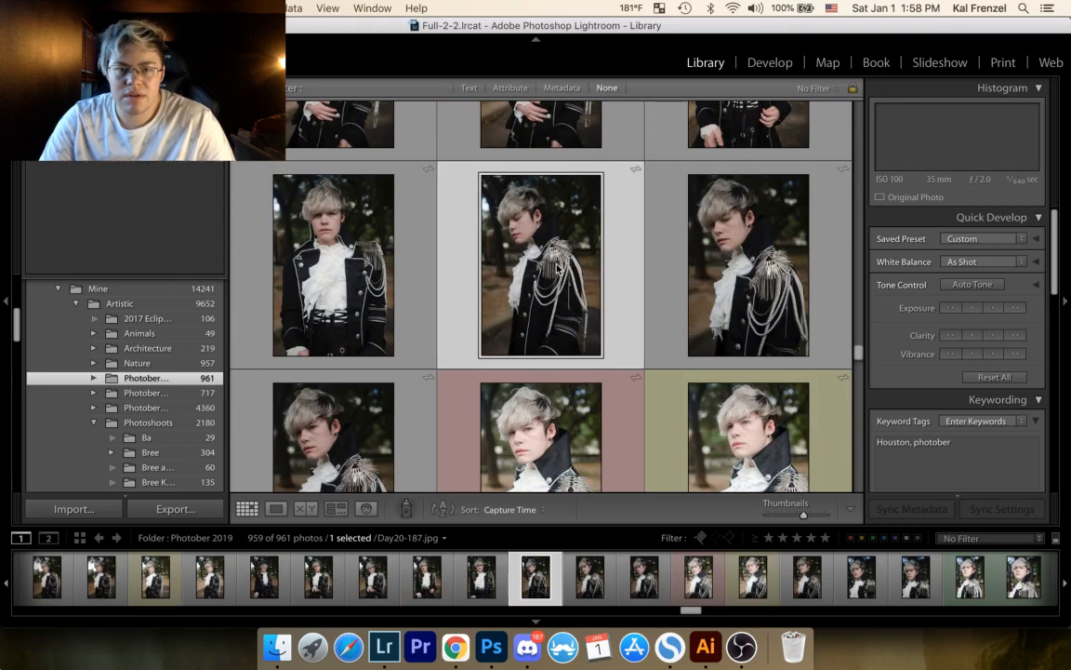
pyautogui.scroll(3, 520, 316)
pyautogui.scroll(2, 549, 288)
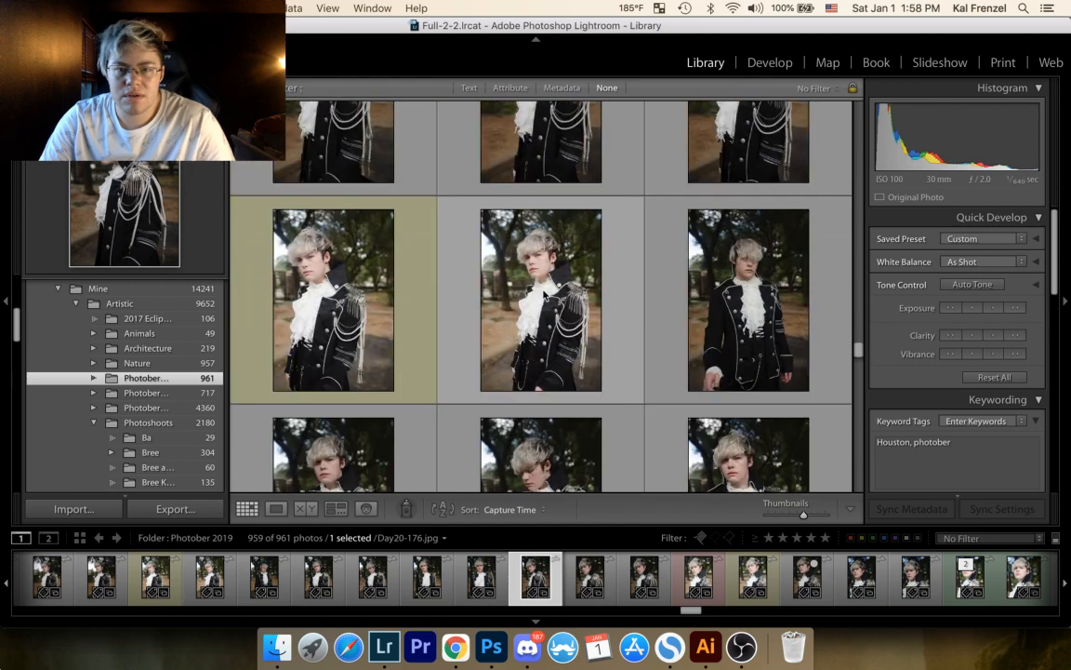
pyautogui.scroll(-1, 520, 391)
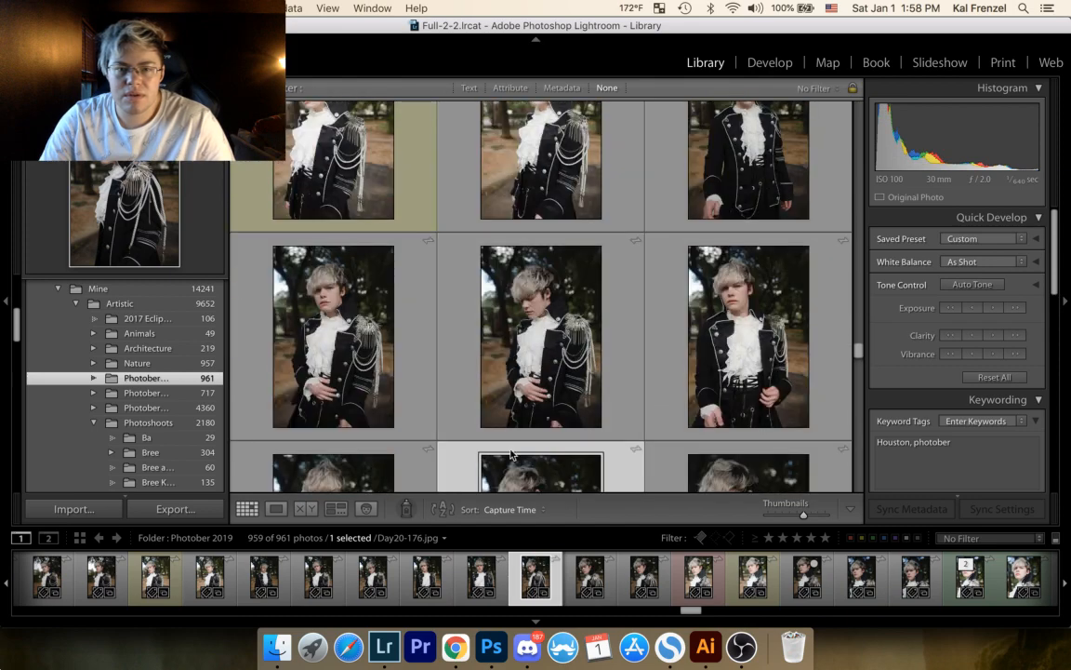
pyautogui.click(365, 407)
pyautogui.press('b')
# Step: Open the Target Collection and show the black-and-white cat photo Day 13-161.jpg enlarged
pyautogui.scroll(4, 403, 389)
pyautogui.scroll(4, 402, 388)
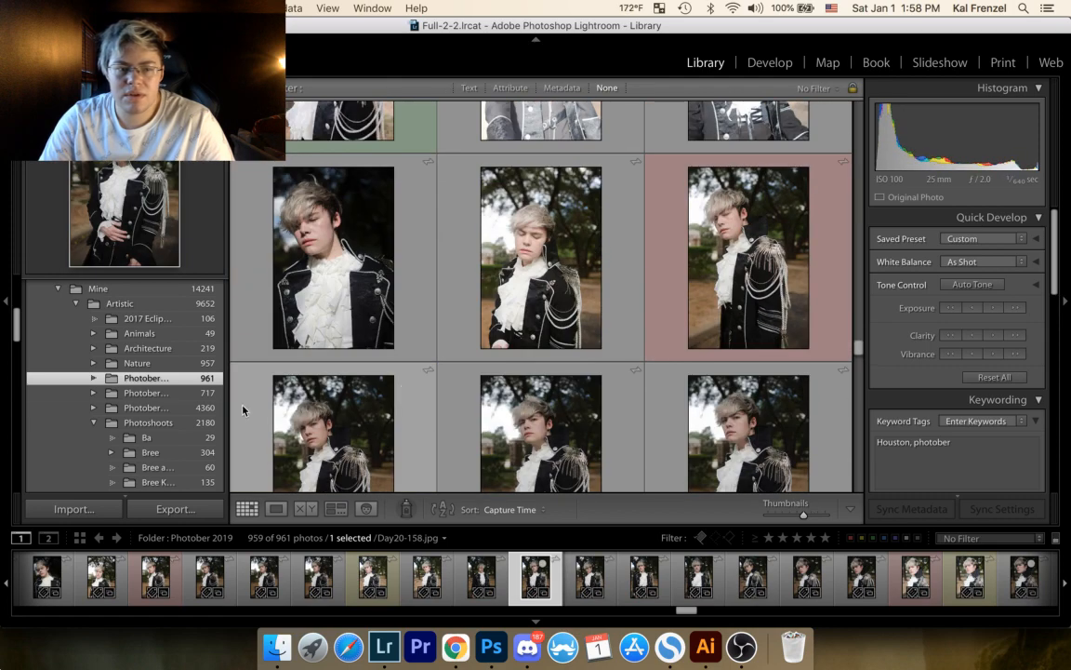
pyautogui.scroll(-10, 130, 409)
pyautogui.scroll(8, 116, 409)
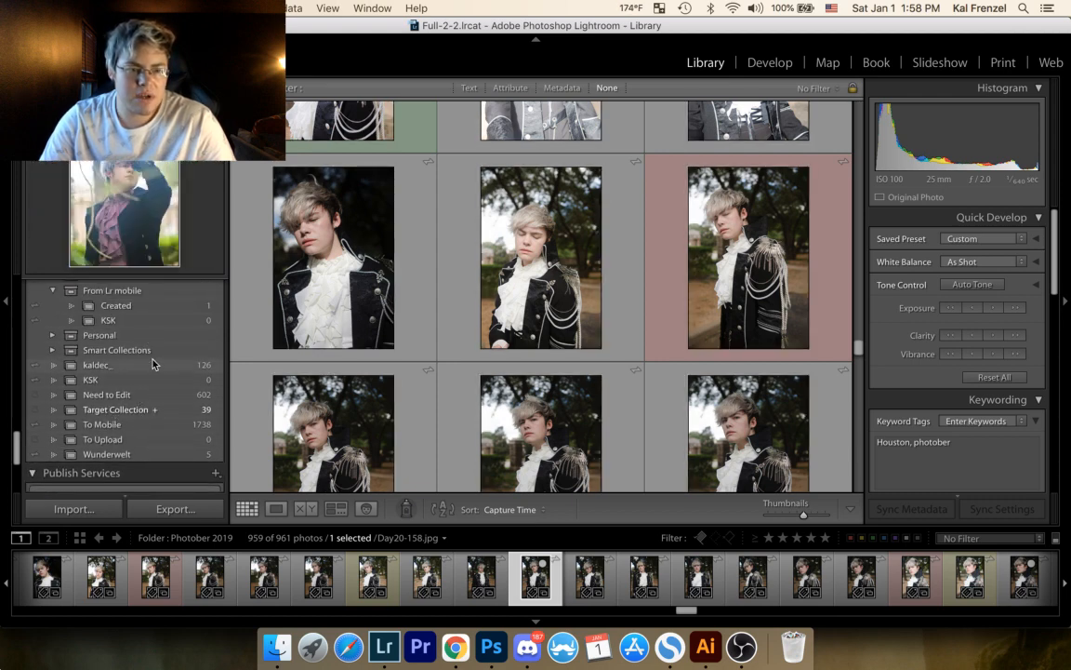
pyautogui.click(139, 410)
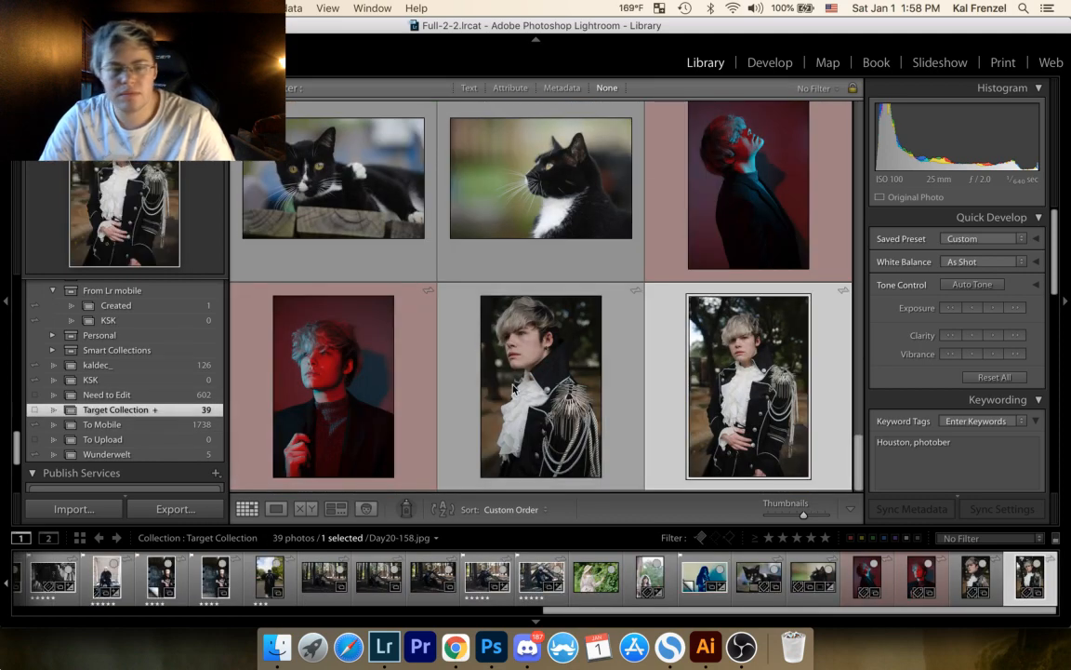
pyautogui.doubleClick(361, 217)
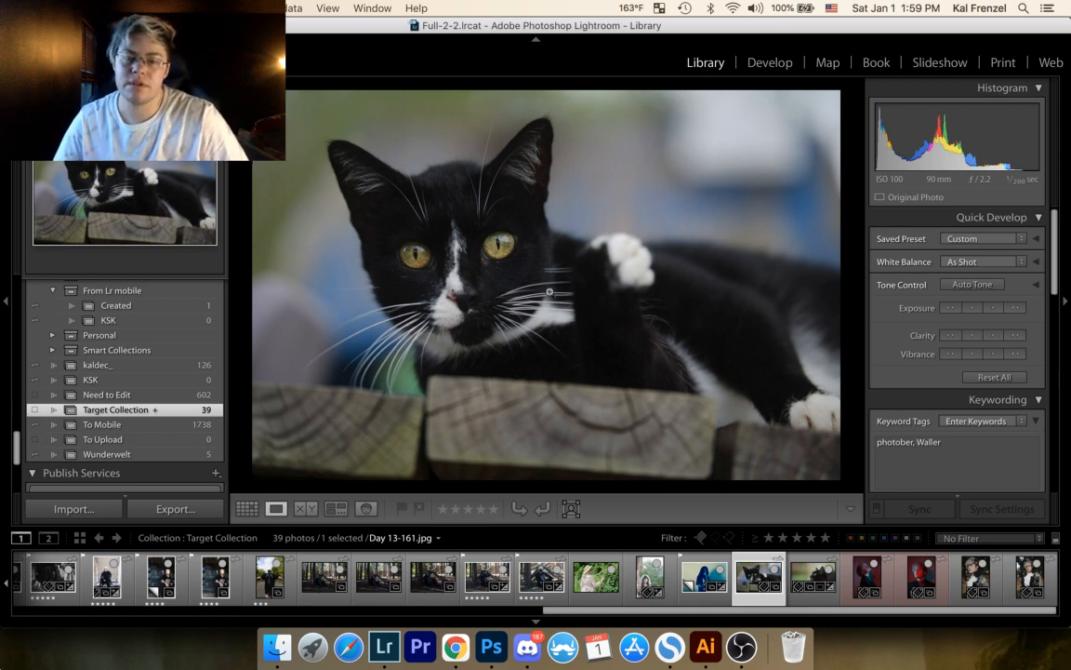
pyautogui.press('XF86MonBrightnessUp')
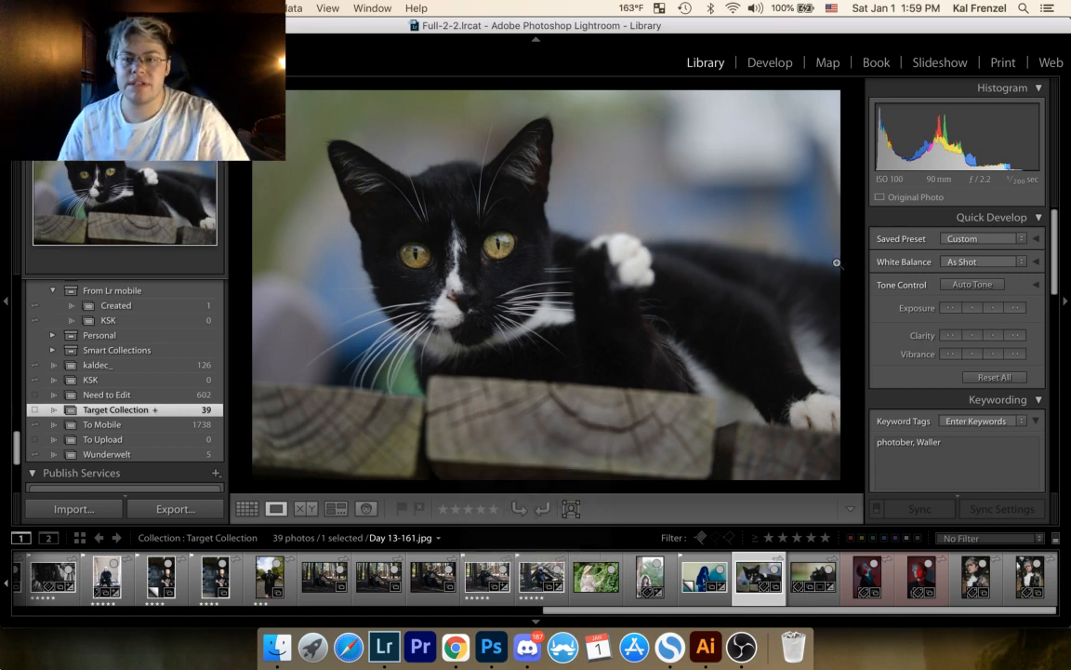
# Step: Develop the cat photo with Exposure +0.75, Highlights -60, Shadows -2, Whites +23 and Blacks +27
pyautogui.click(770, 67)
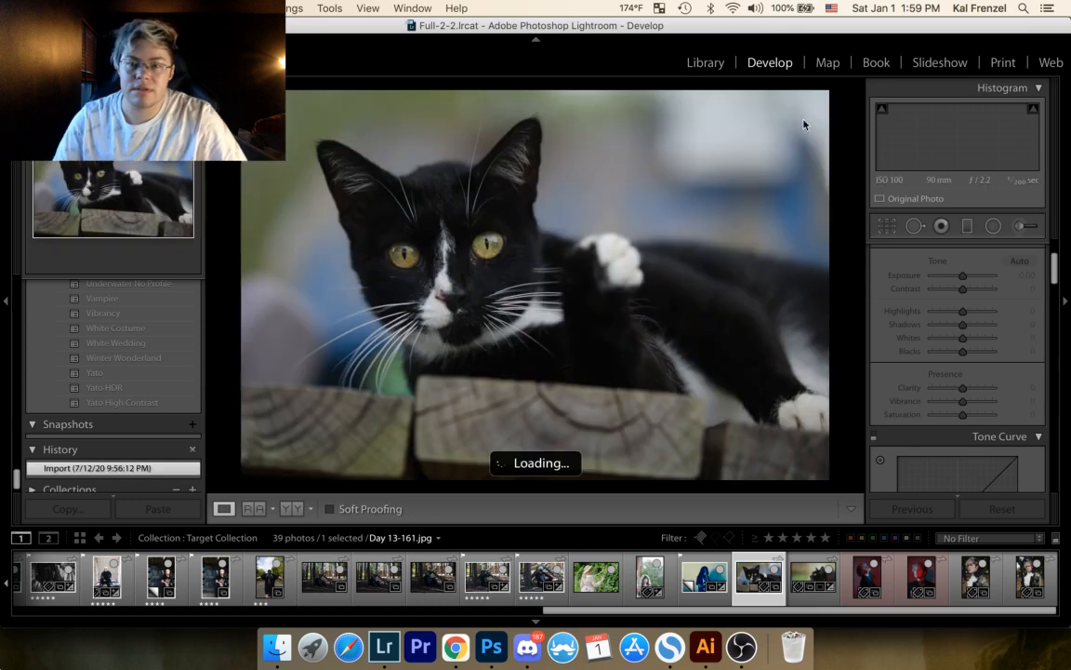
pyautogui.moveTo(964, 278); pyautogui.dragTo(966, 291)
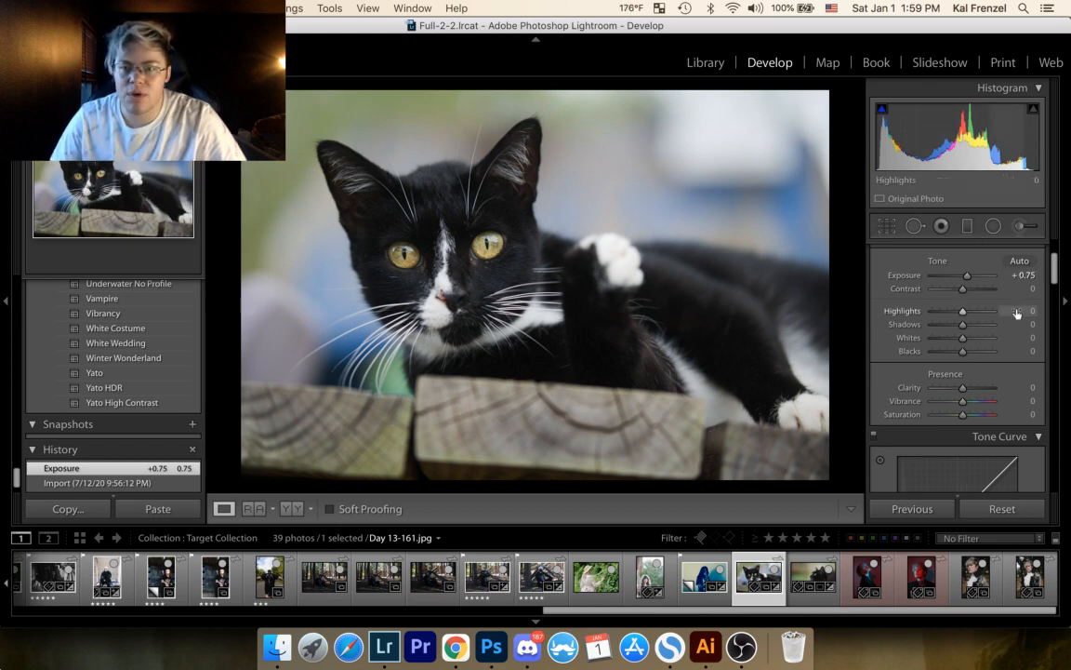
pyautogui.moveTo(1020, 315); pyautogui.dragTo(1018, 339)
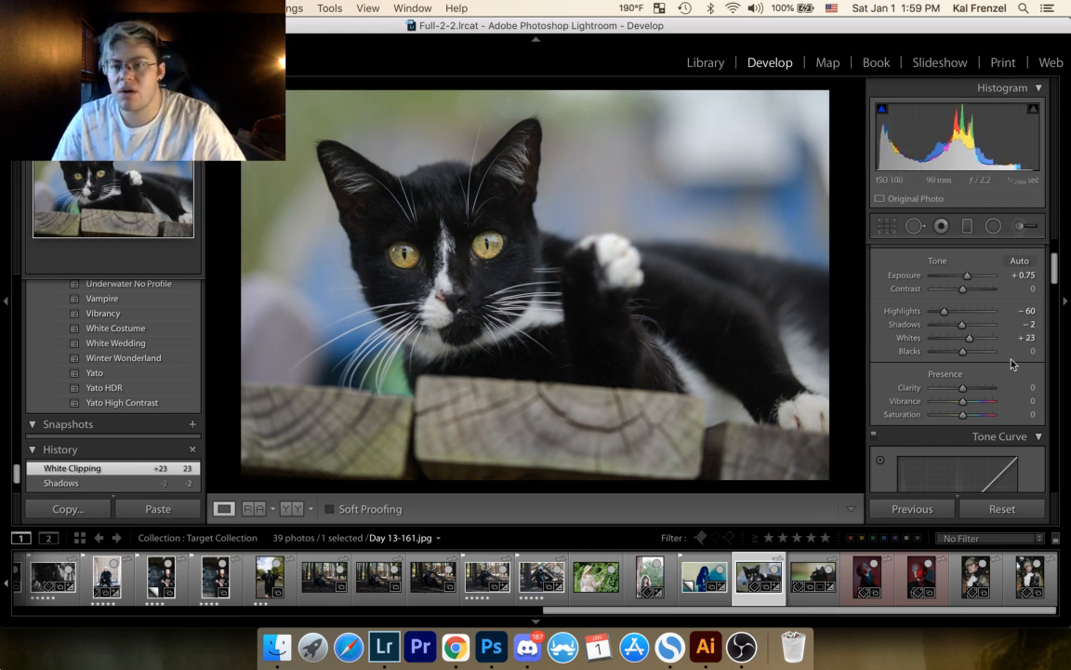
pyautogui.moveTo(1018, 350); pyautogui.dragTo(1024, 350)
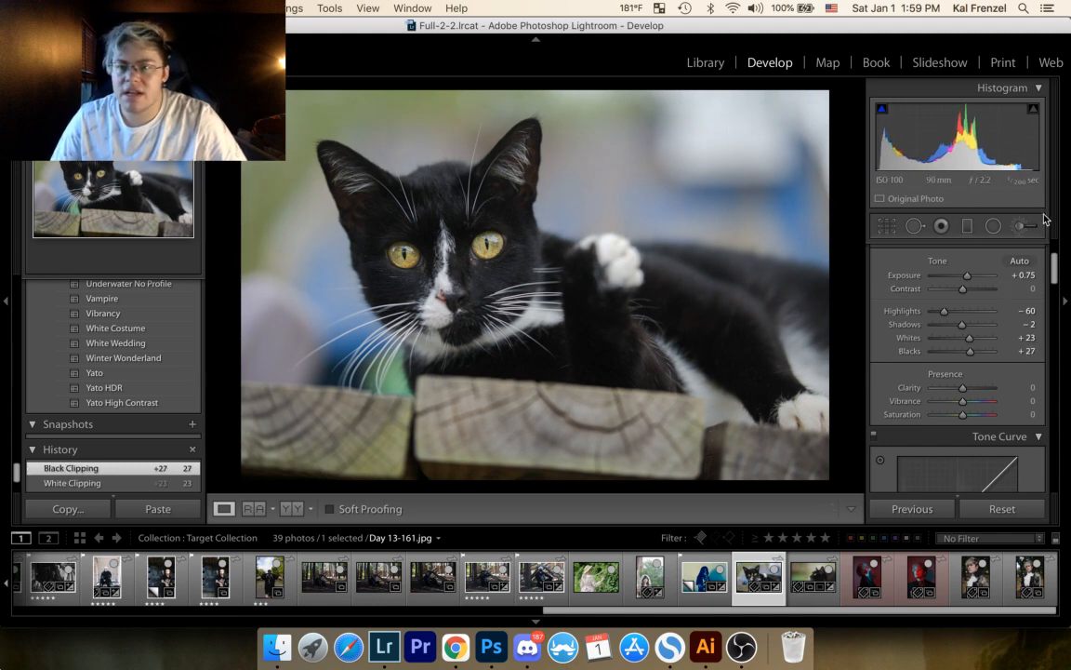
# Step: Raise the tone curve's Darks to +5 and set the Sharpening amount to 84
pyautogui.moveTo(1055, 277); pyautogui.dragTo(1055, 301)
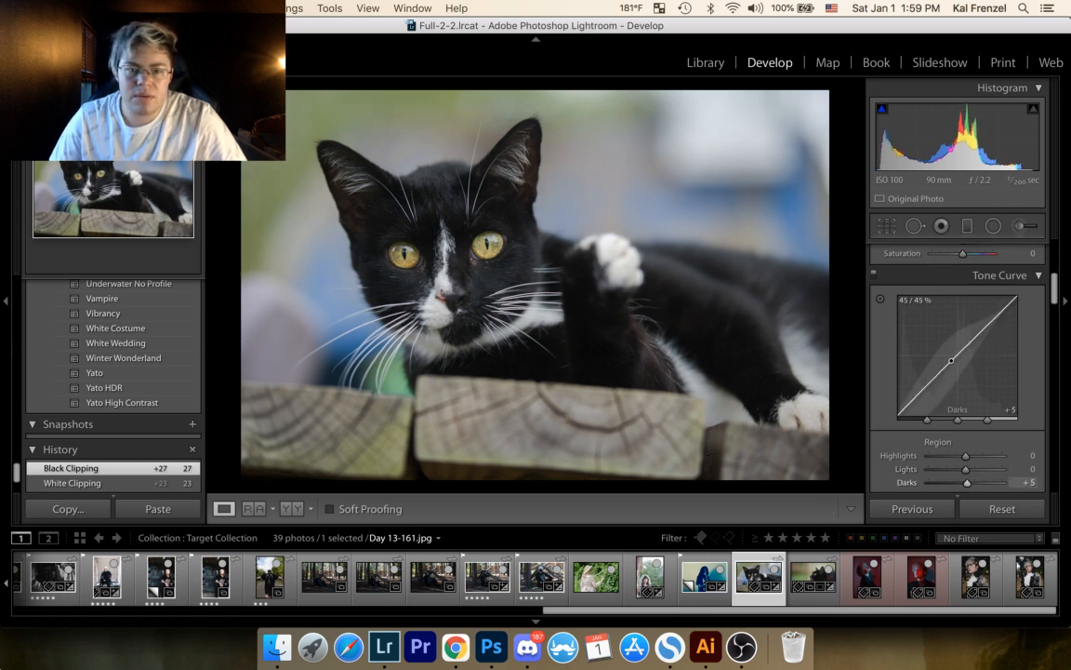
pyautogui.moveTo(951, 361); pyautogui.dragTo(952, 357)
pyautogui.moveTo(1054, 307); pyautogui.dragTo(1026, 375)
pyautogui.scroll(-5, 1026, 375)
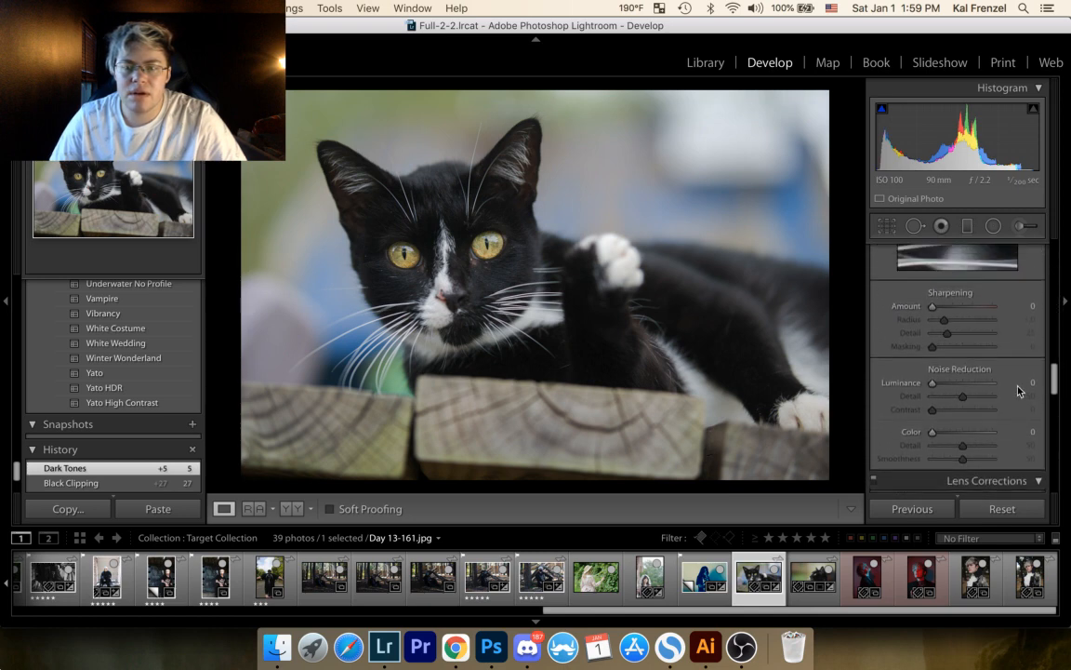
pyautogui.click(961, 311)
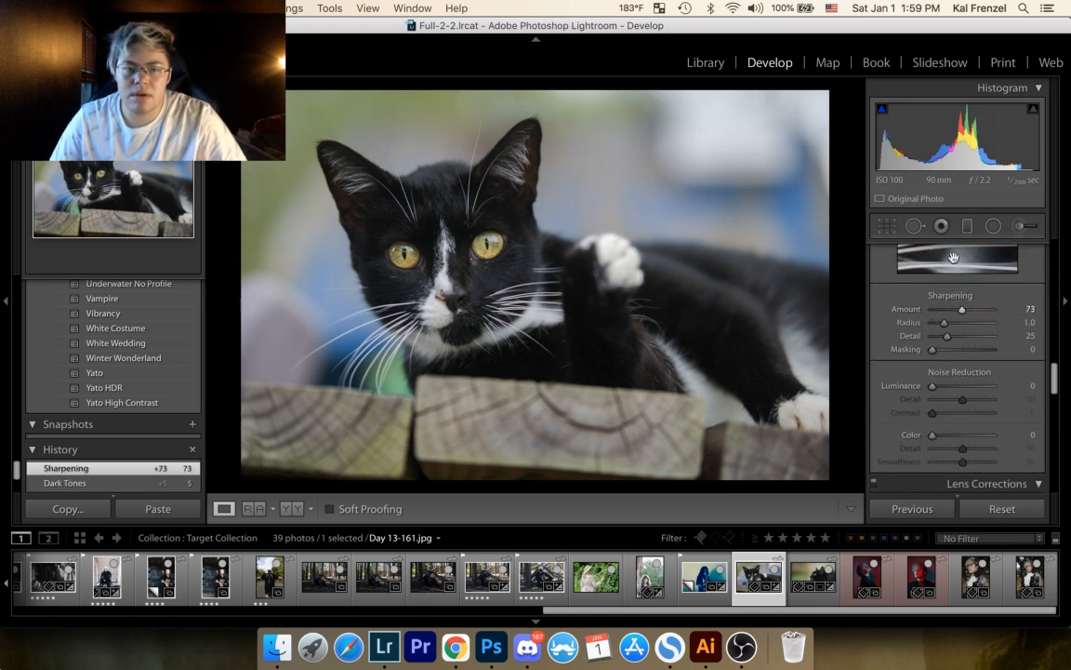
pyautogui.moveTo(962, 310); pyautogui.dragTo(967, 316)
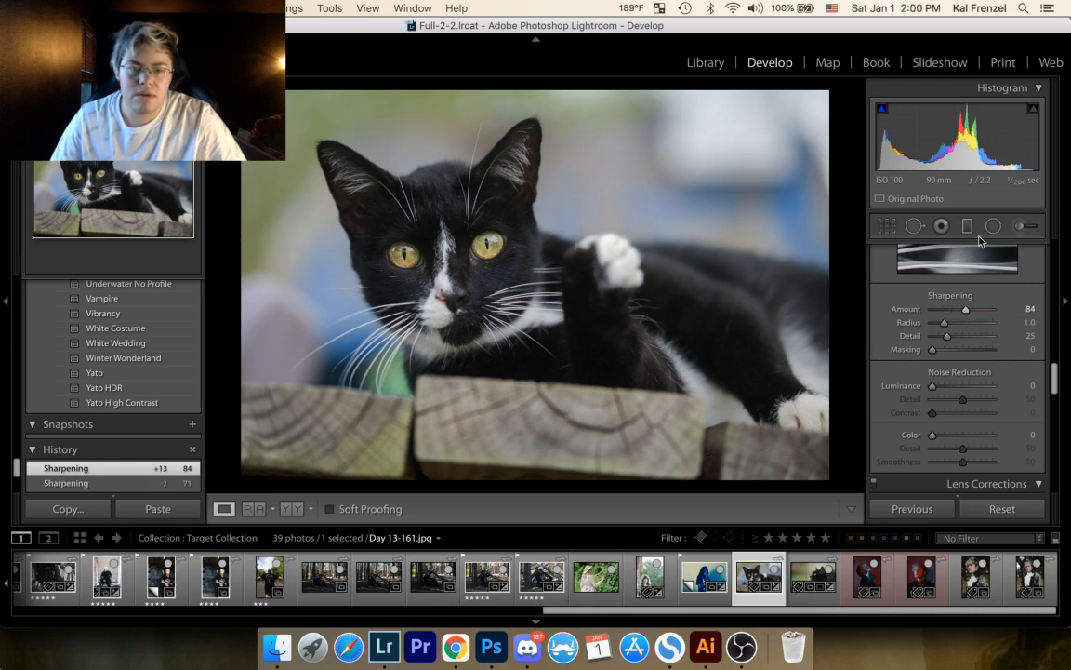
# Step: Paint a new adjustment brush mask over both of the cat's eyes with a brush reduced to eye size
pyautogui.click(1022, 232)
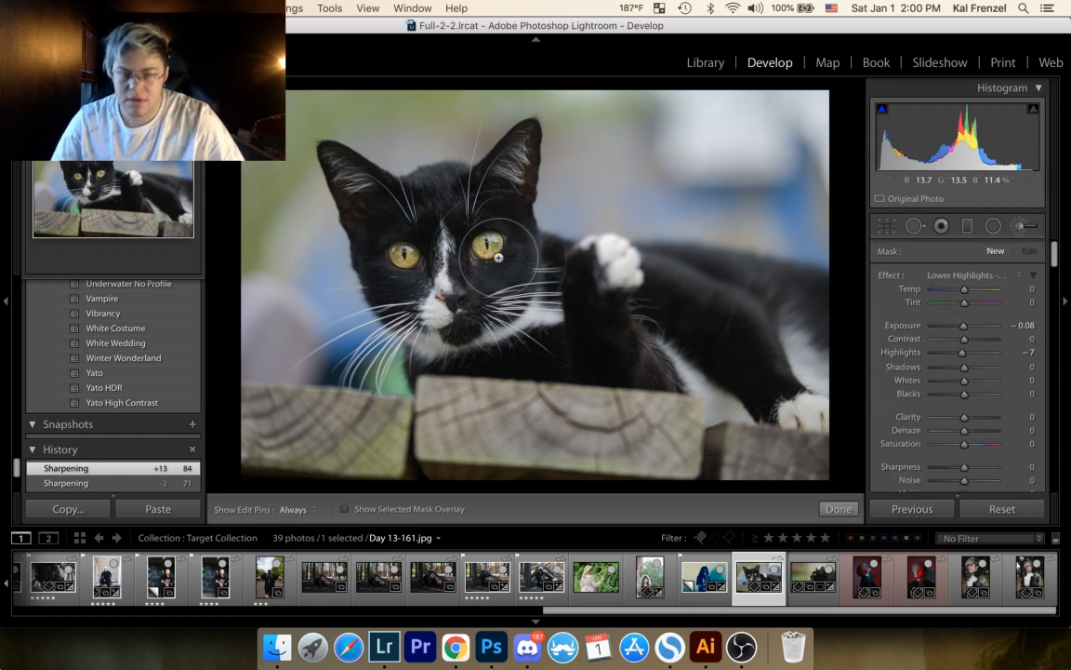
pyautogui.scroll(-5, 494, 259)
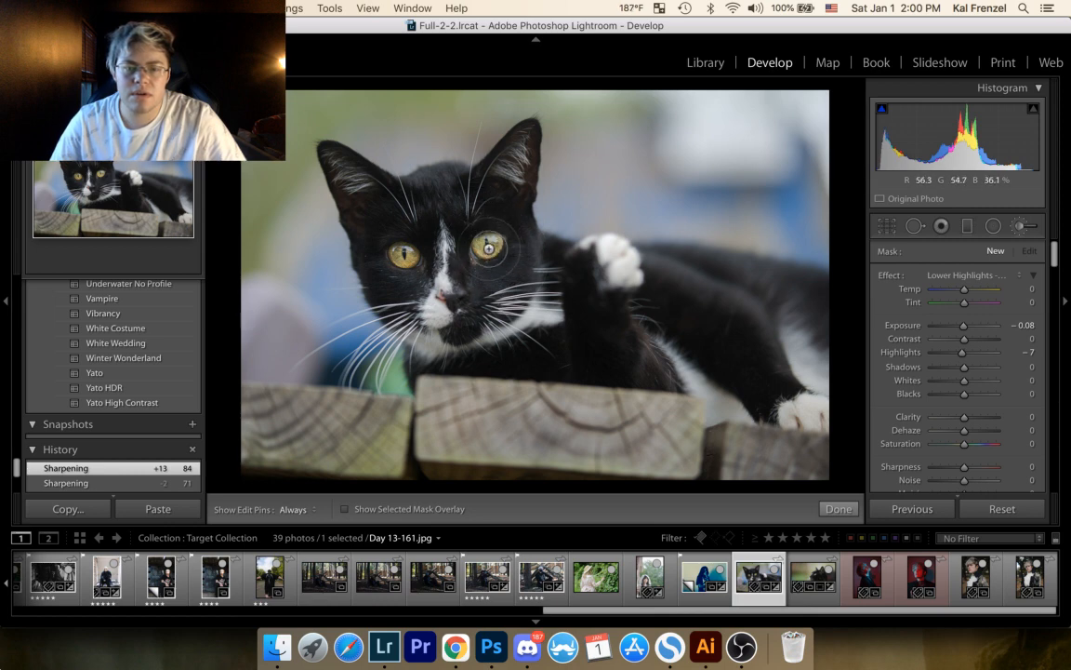
pyautogui.press('h')
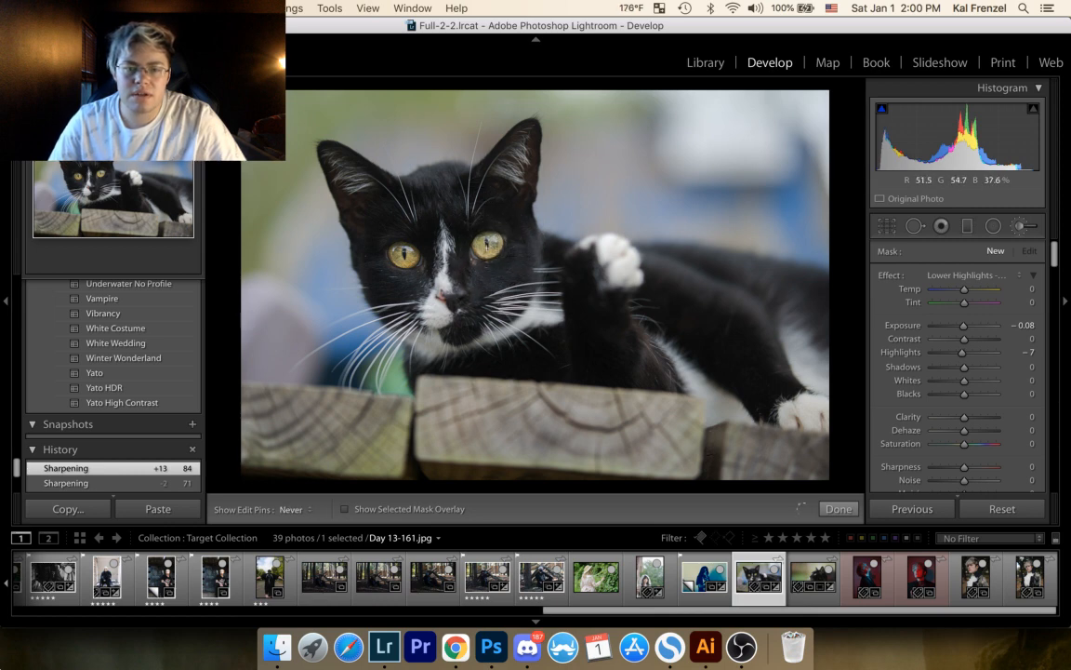
pyautogui.click(487, 244)
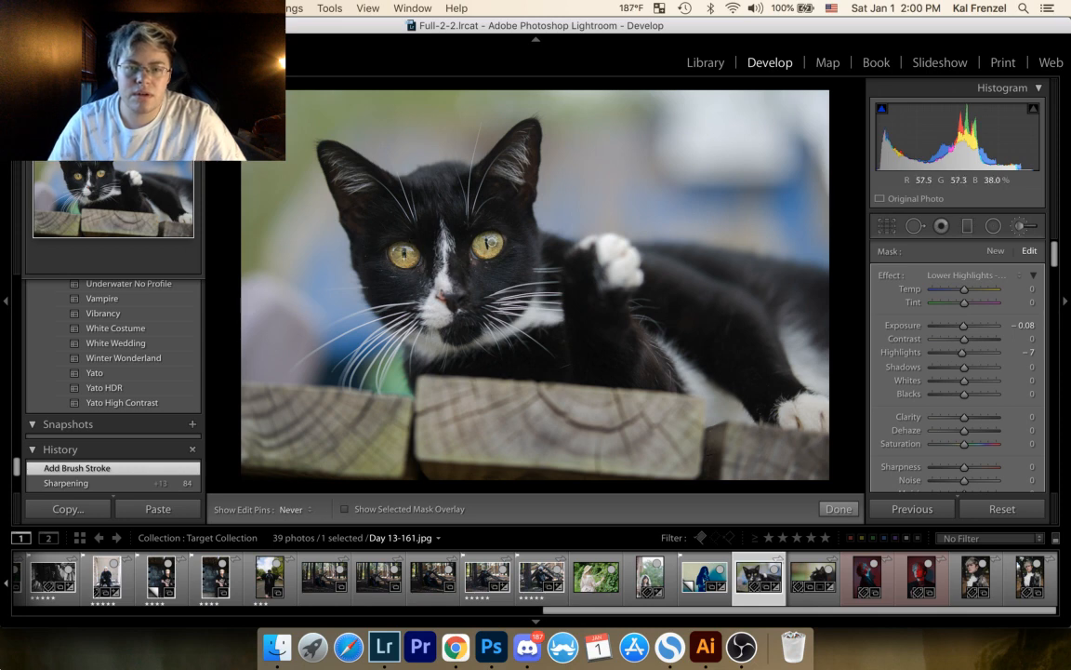
pyautogui.click(400, 259)
pyautogui.press('h')
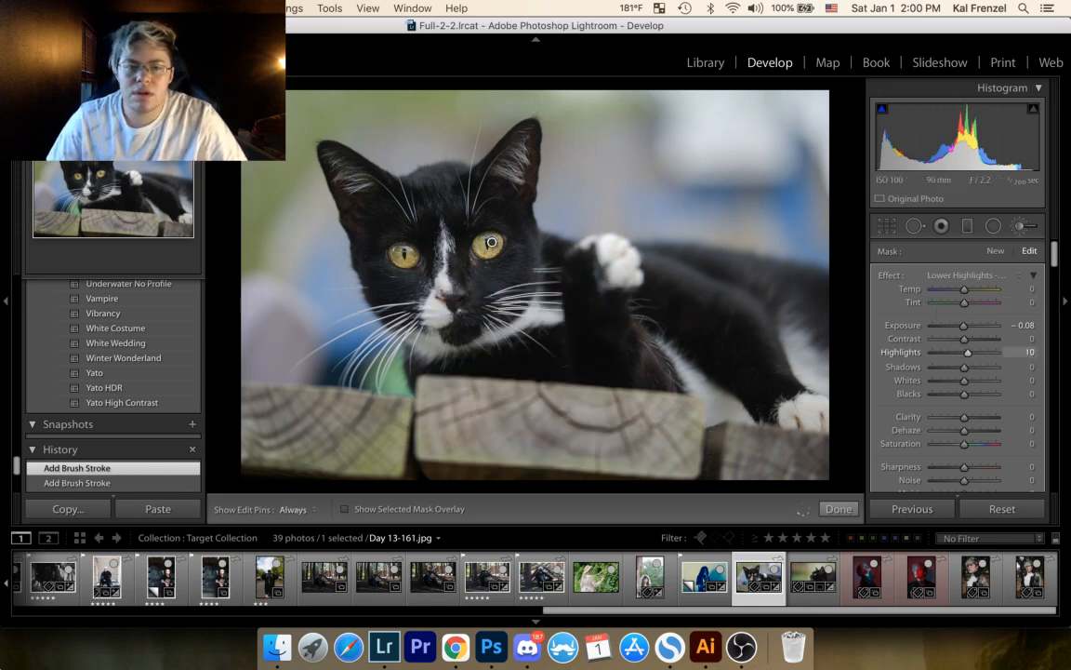
# Step: Set the eye mask to Exposure 0.04, Highlights 12, Clarity 39, Saturation 24 and Sharpness 52, and finish the brush adjustment
pyautogui.moveTo(1037, 360); pyautogui.dragTo(1035, 359)
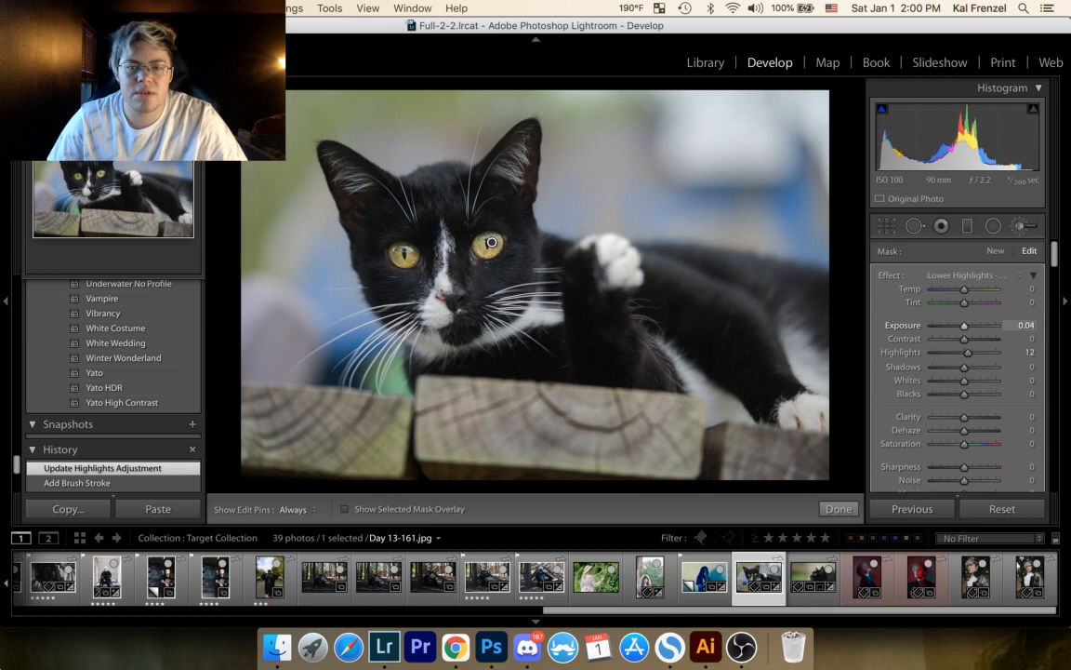
pyautogui.press('Return')
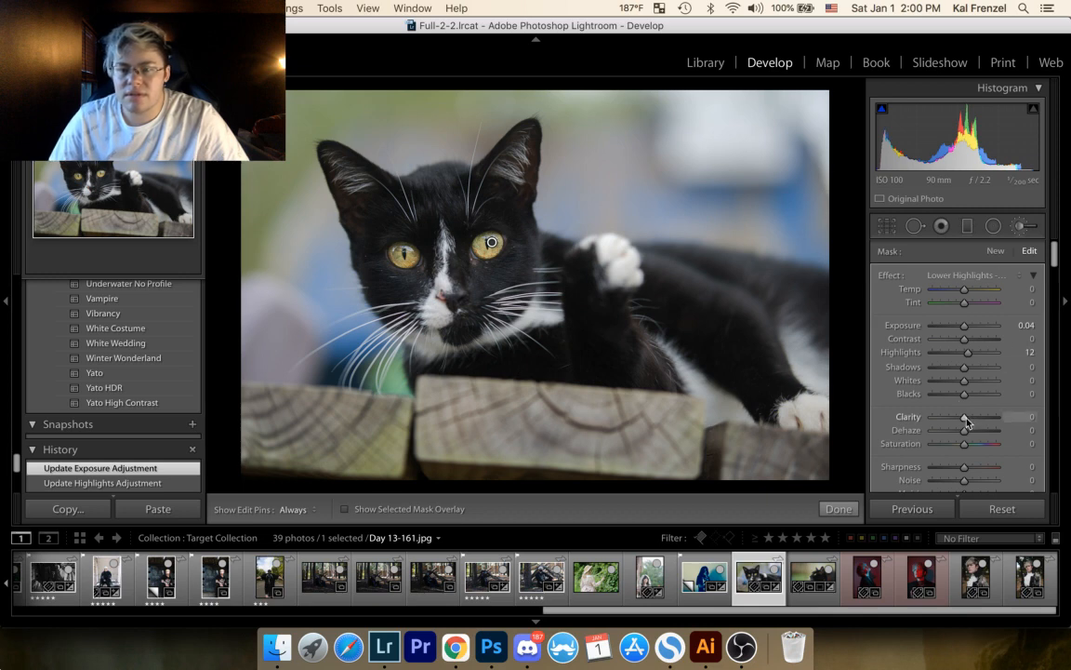
pyautogui.moveTo(966, 422); pyautogui.dragTo(976, 424)
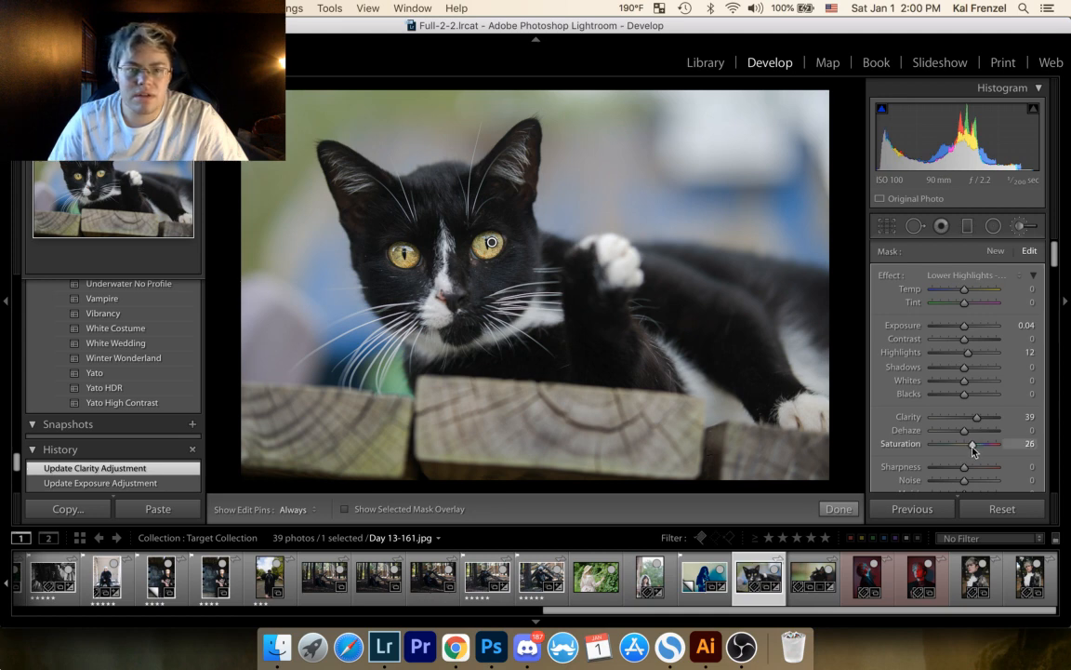
pyautogui.moveTo(960, 475)
pyautogui.mouseDown()
pyautogui.moveTo(991, 476)
pyautogui.moveTo(983, 469)
pyautogui.mouseUp()
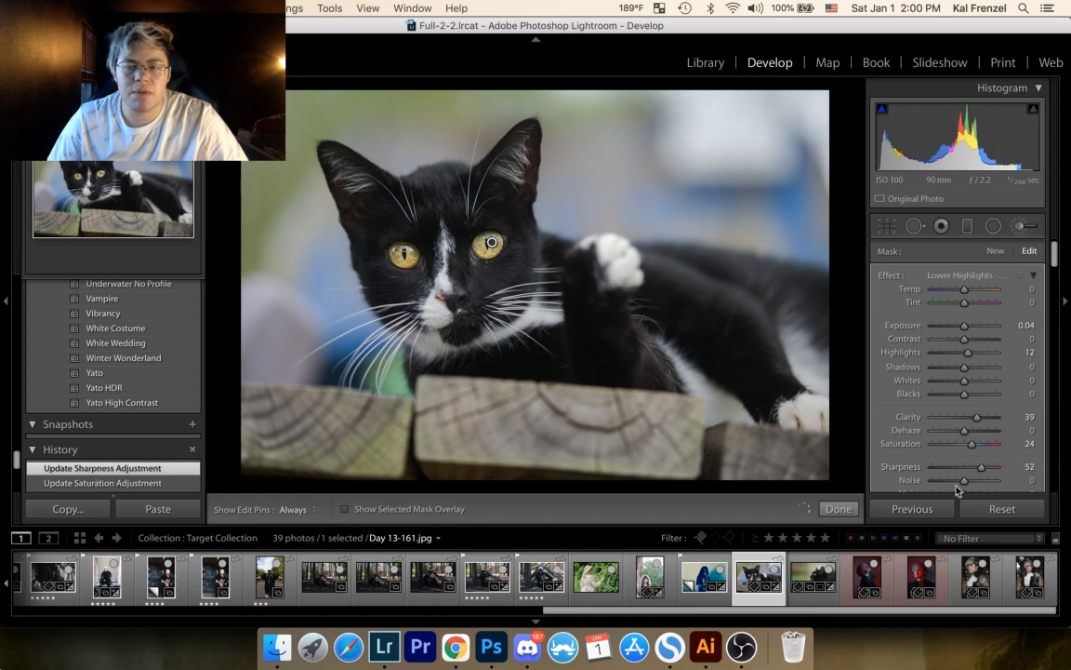
pyautogui.click(850, 508)
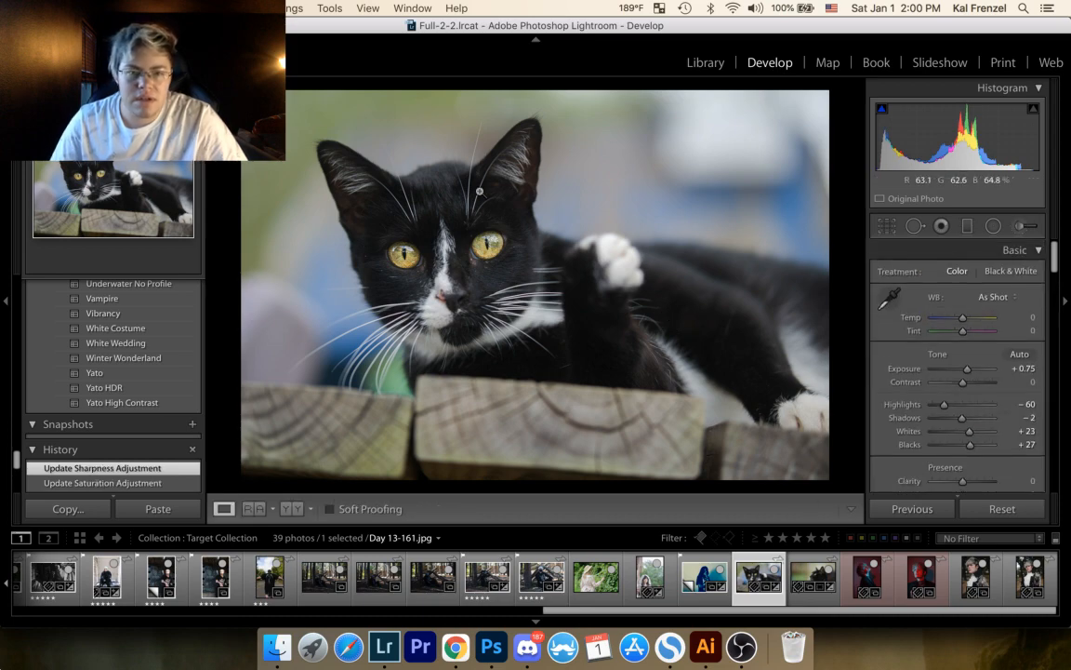
# Step: Examine the brushed eyes and face of the cat close up, then return to the full photo
pyautogui.click(443, 268)
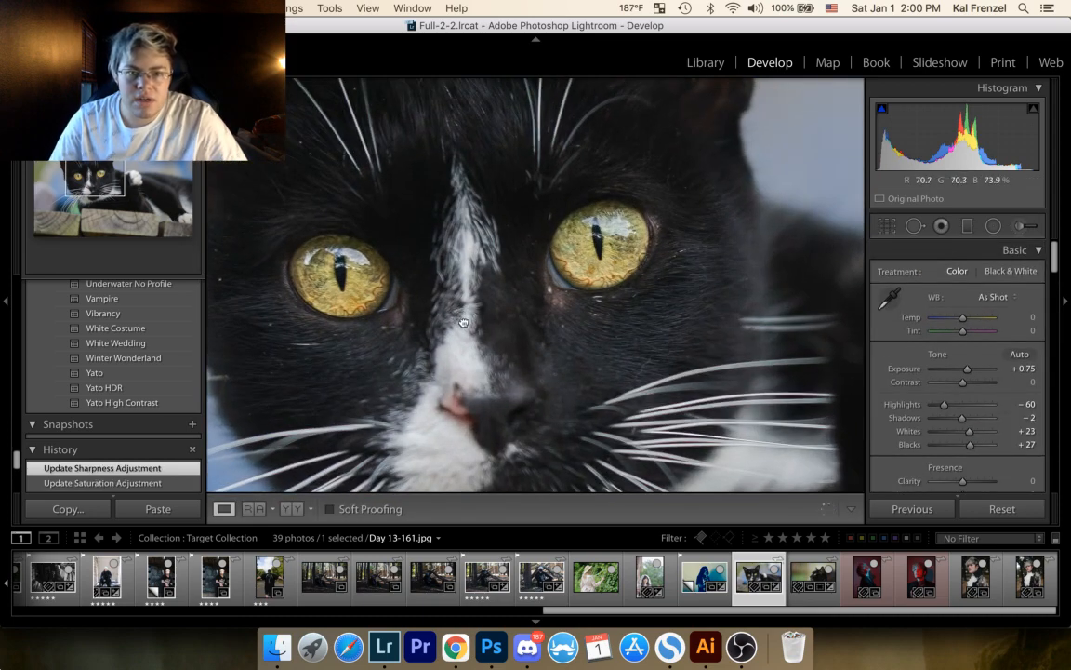
pyautogui.moveTo(460, 311); pyautogui.dragTo(517, 298)
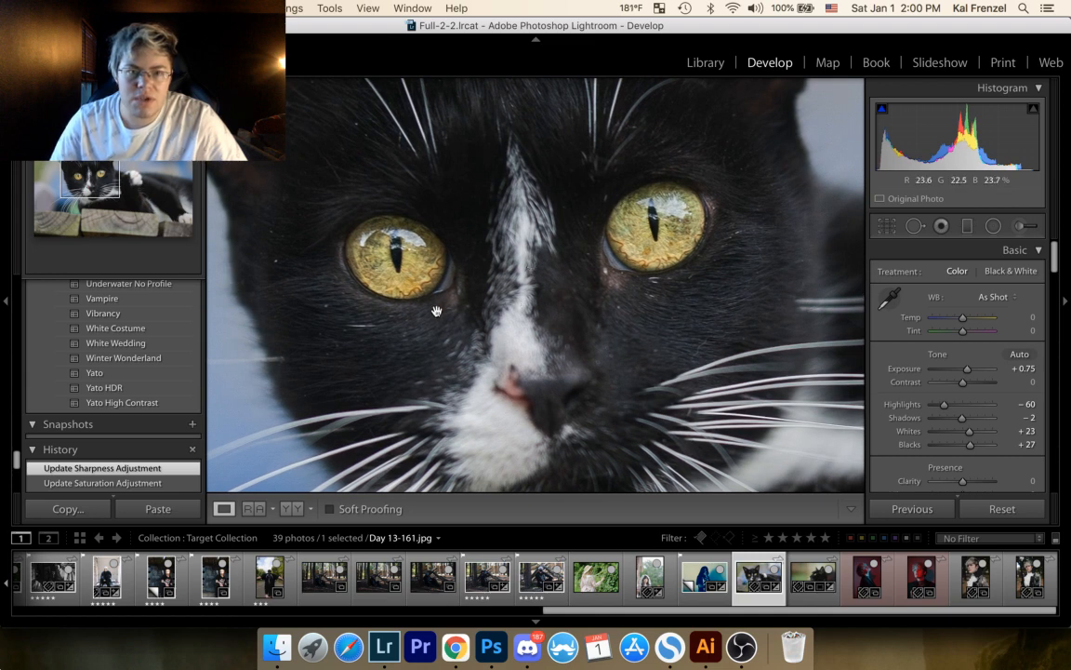
pyautogui.click(1027, 227)
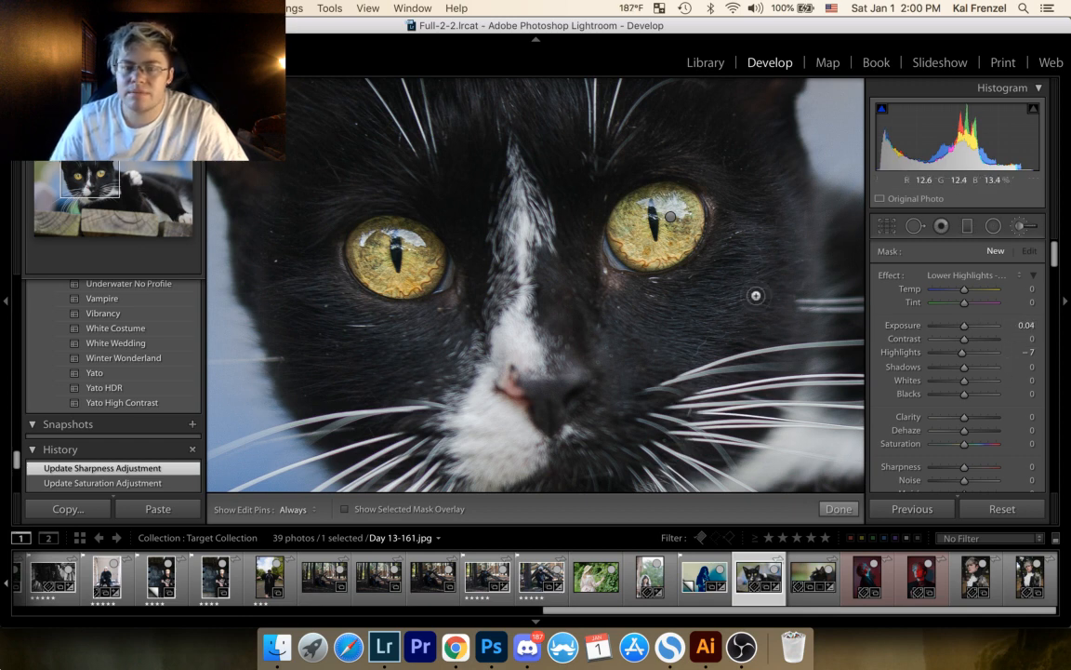
pyautogui.click(818, 508)
pyautogui.click(730, 353)
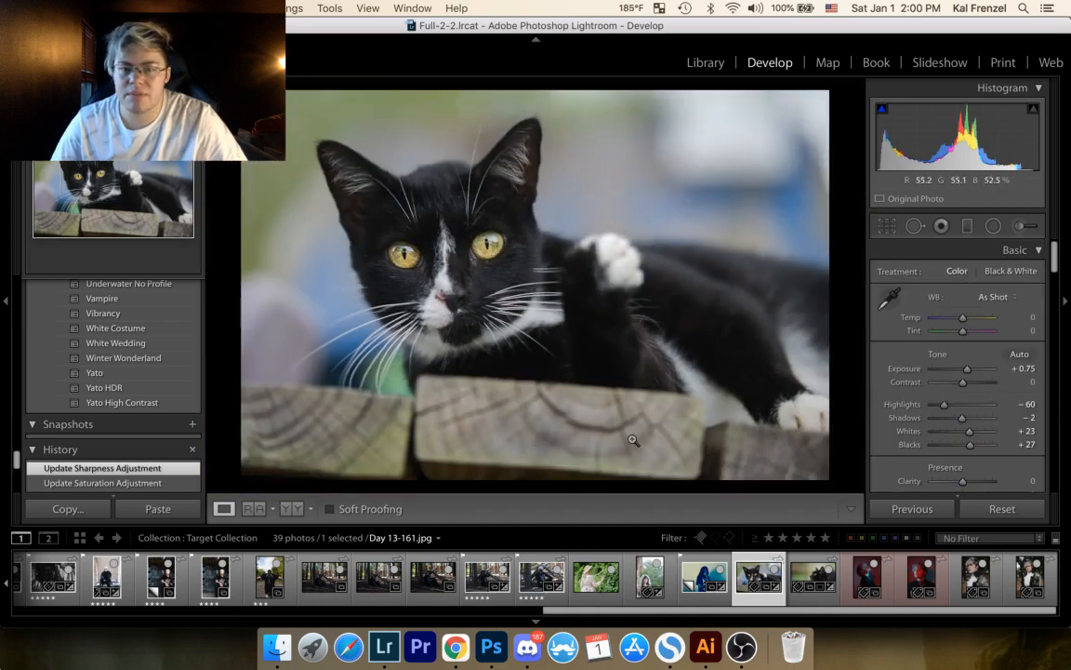
# Step: Open a copy of the cat photo with Lightroom adjustments in Adobe Photoshop 2020 and switch to the open cat profile photo
pyautogui.rightClick(561, 281)
pyautogui.moveTo(651, 319)
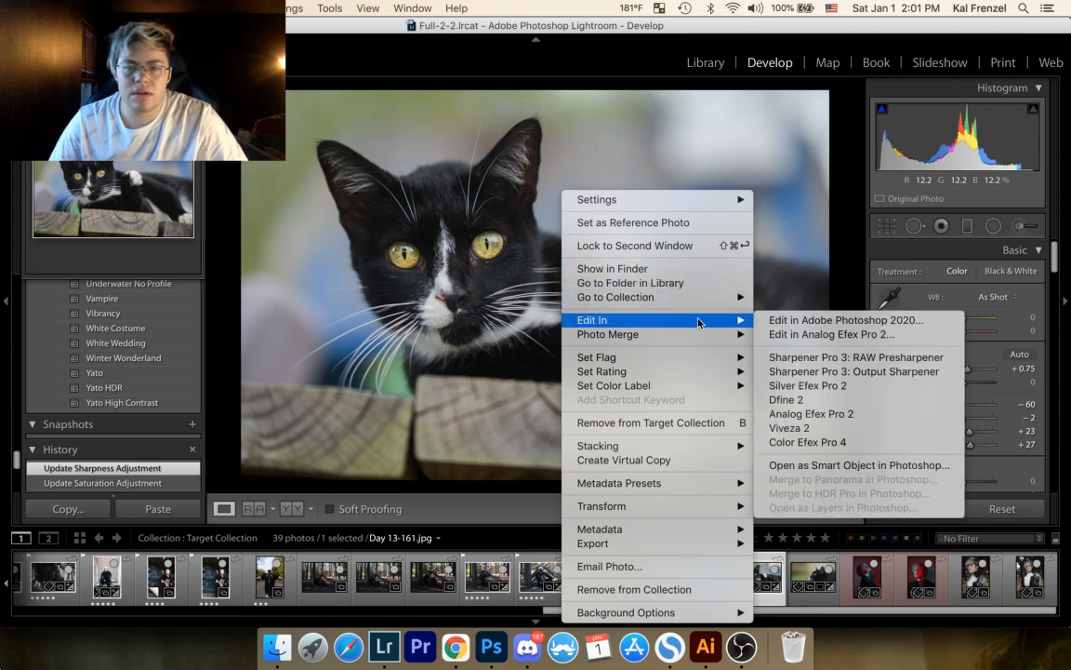
pyautogui.click(818, 320)
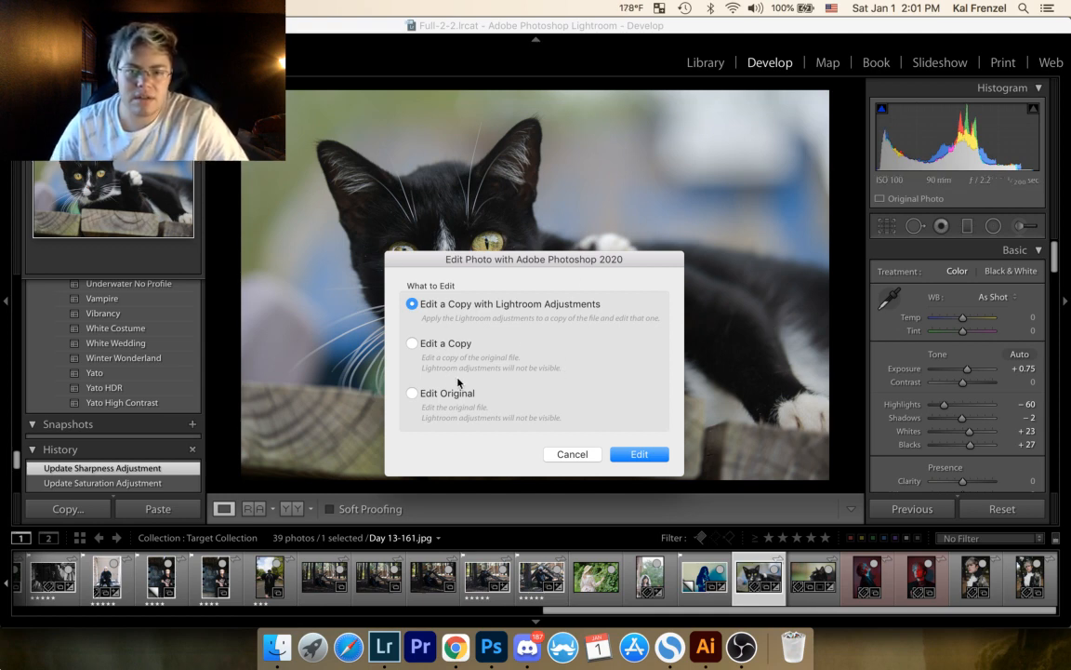
pyautogui.click(635, 455)
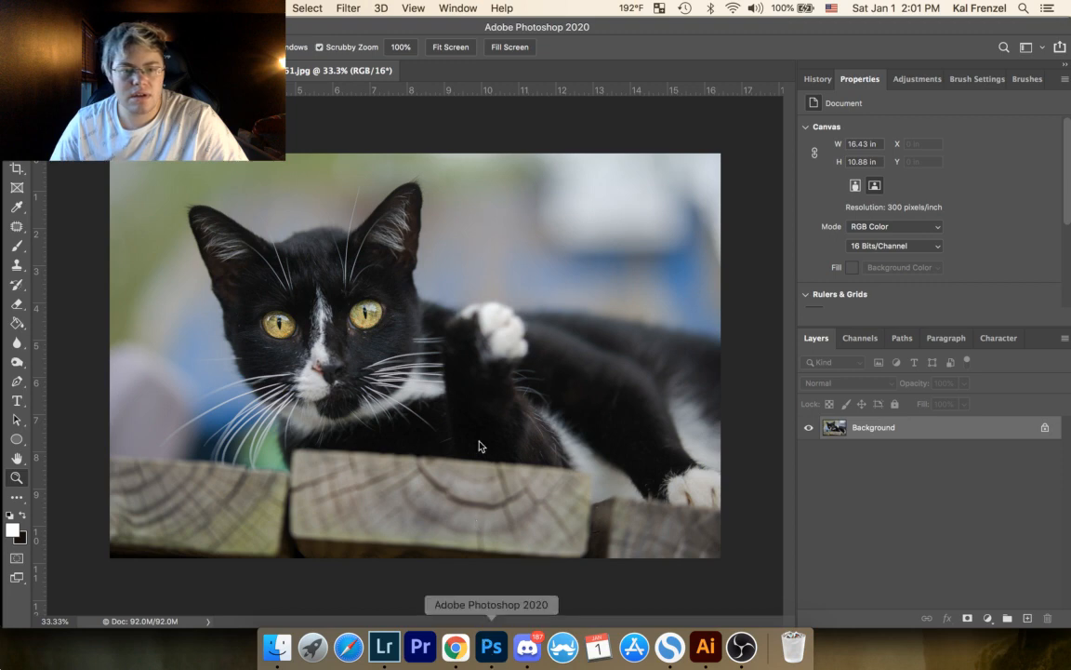
pyautogui.hotkey('ctrl', 'Tab')
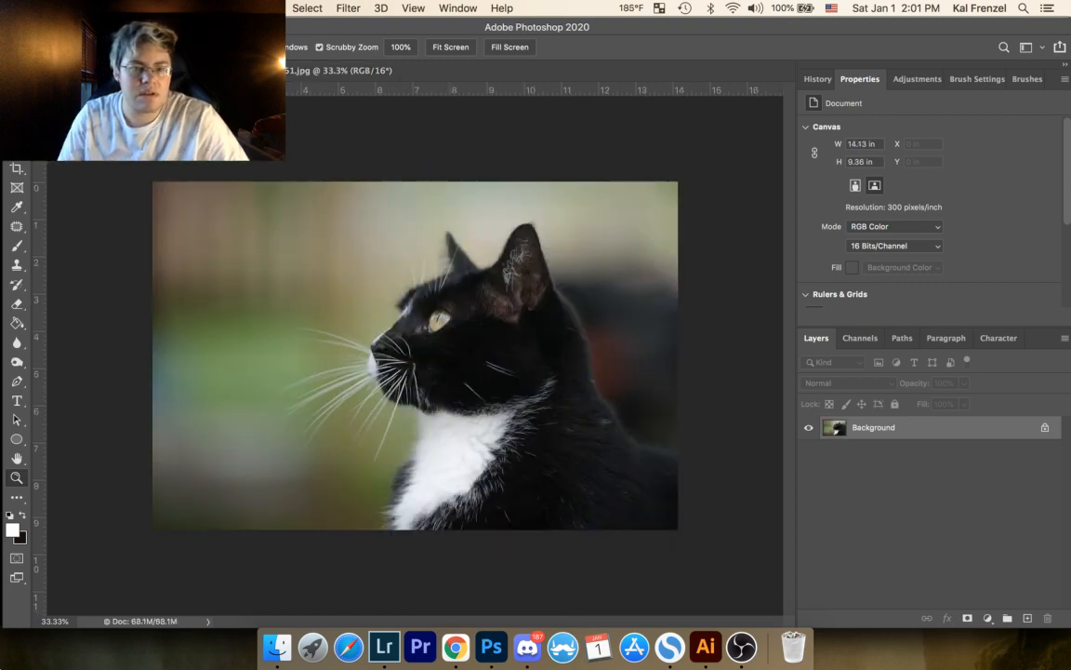
# Step: Close the cat profile photo Day 13-151.jpg without saving its changes
pyautogui.click(43, 70)
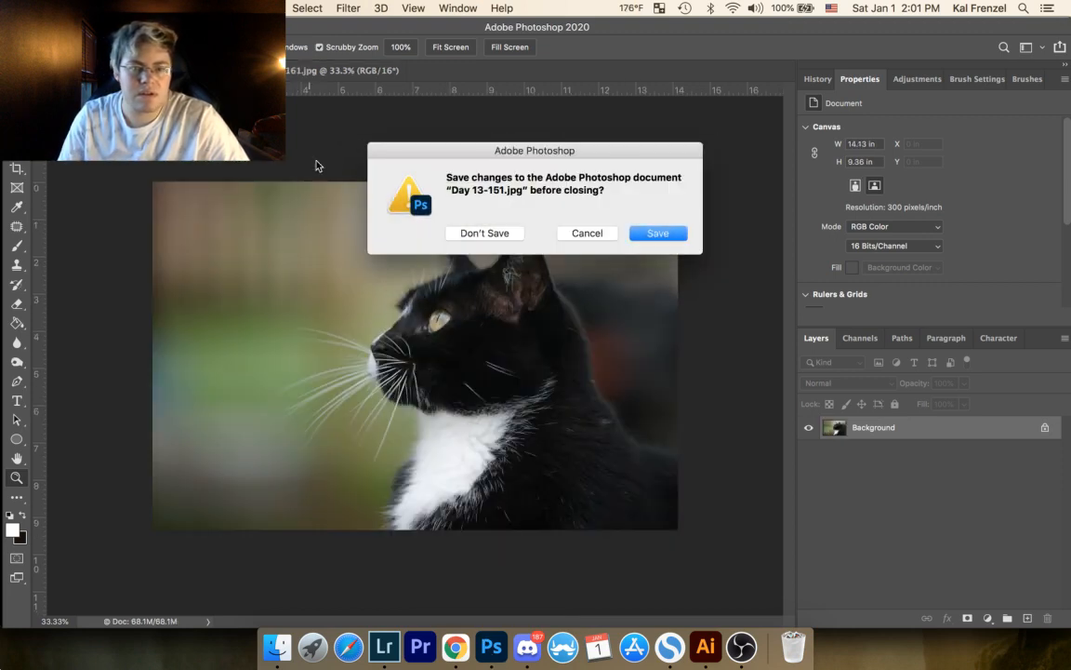
pyautogui.click(485, 240)
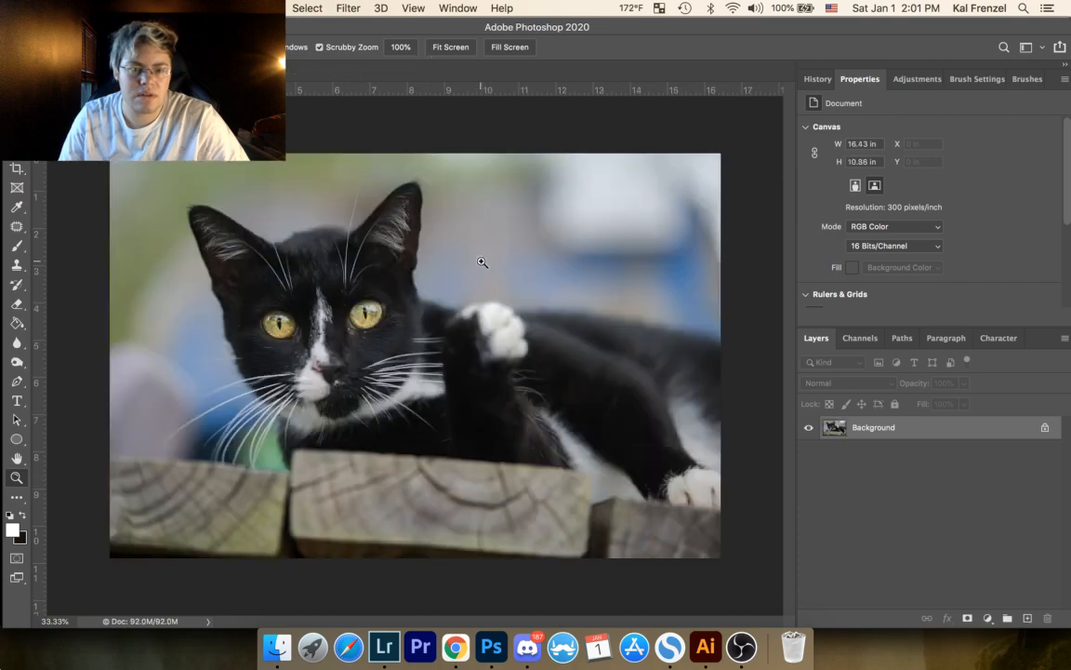
# Step: Examine the cat's eyes, whiskers and body fur close up for flaws, and return to the full photo
pyautogui.moveTo(283, 312)
pyautogui.mouseDown()
pyautogui.moveTo(364, 284)
pyautogui.moveTo(280, 347)
pyautogui.moveTo(296, 345)
pyautogui.moveTo(302, 313)
pyautogui.mouseUp()
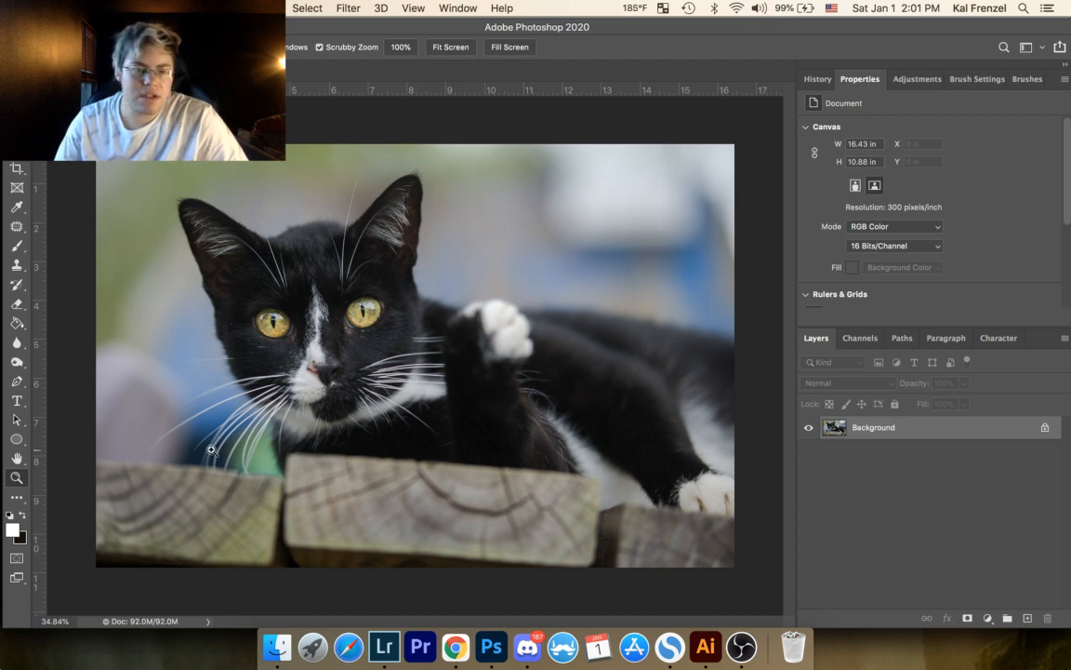
pyautogui.moveTo(281, 267); pyautogui.dragTo(389, 230)
pyautogui.moveTo(280, 306)
pyautogui.mouseDown()
pyautogui.moveTo(310, 330)
pyautogui.moveTo(375, 478)
pyautogui.moveTo(501, 315)
pyautogui.moveTo(401, 168)
pyautogui.mouseUp()
pyautogui.moveTo(533, 242)
pyautogui.mouseDown()
pyautogui.moveTo(490, 230)
pyautogui.moveTo(400, 173)
pyautogui.mouseUp()
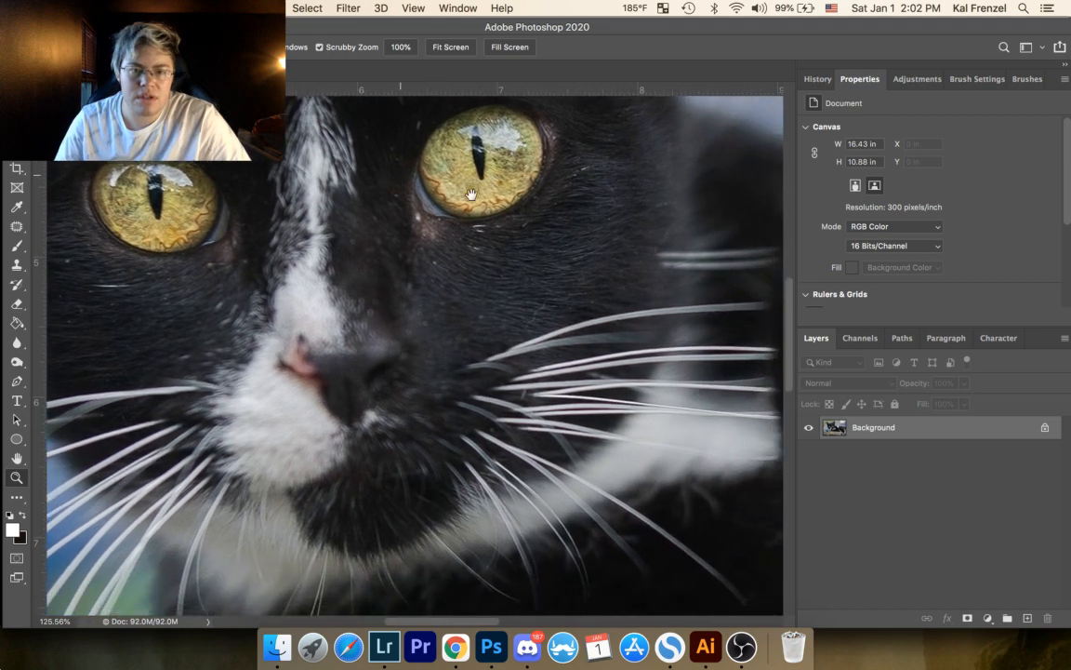
pyautogui.moveTo(522, 210); pyautogui.dragTo(508, 345)
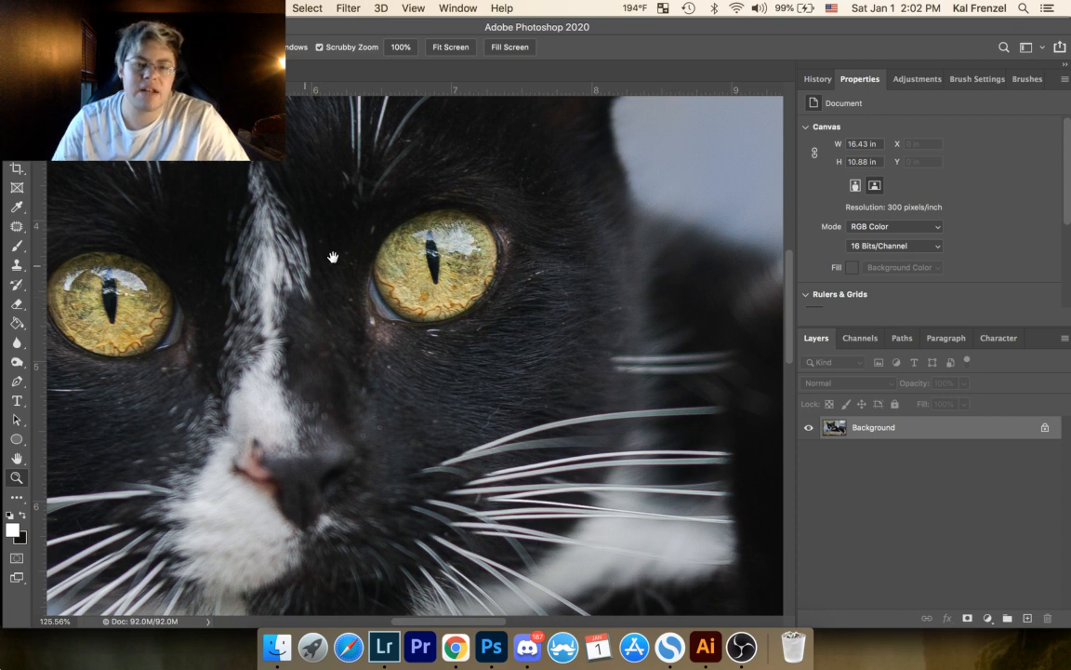
pyautogui.moveTo(388, 316); pyautogui.dragTo(563, 214)
pyautogui.moveTo(410, 374); pyautogui.dragTo(440, 284)
pyautogui.moveTo(457, 374); pyautogui.dragTo(434, 219)
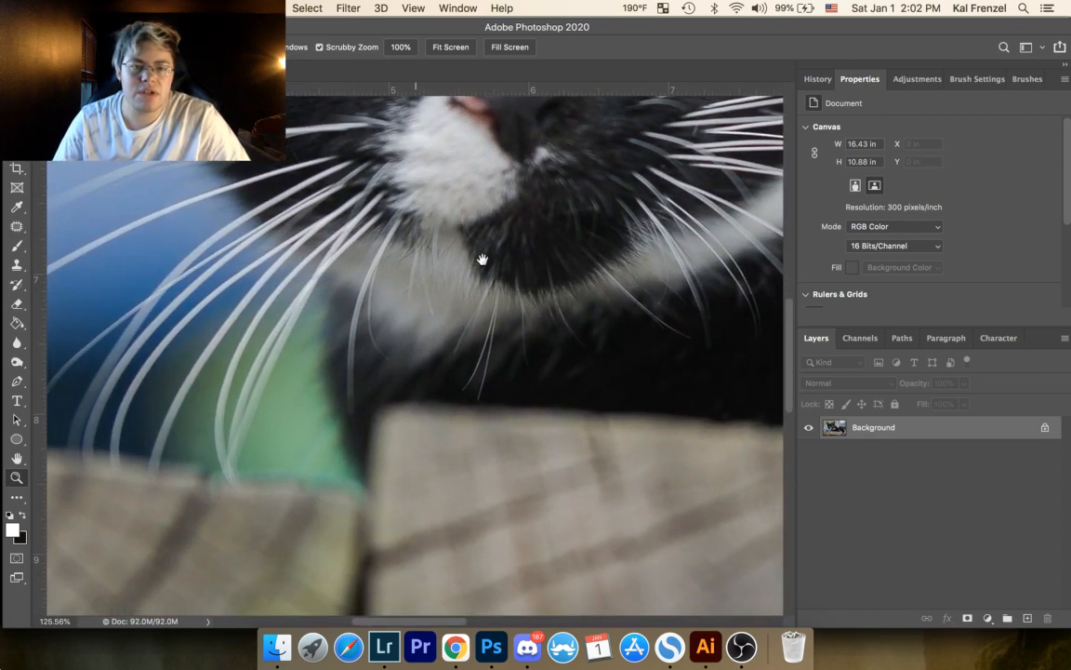
pyautogui.moveTo(468, 263); pyautogui.dragTo(42, 439)
pyautogui.moveTo(502, 287); pyautogui.dragTo(35, 207)
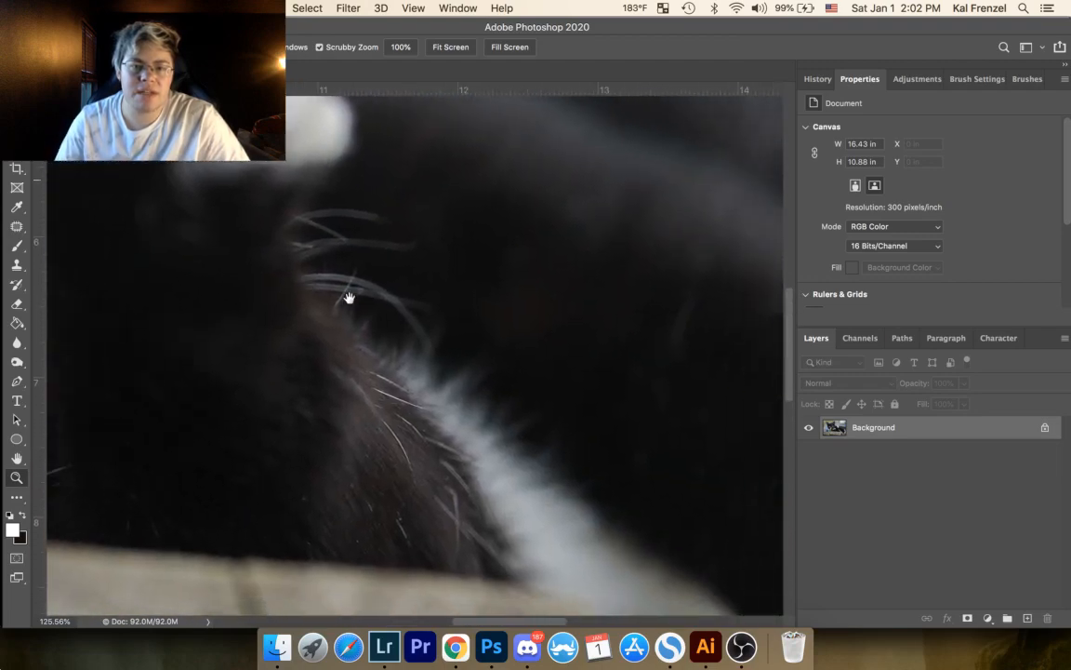
pyautogui.moveTo(349, 298); pyautogui.dragTo(267, 276)
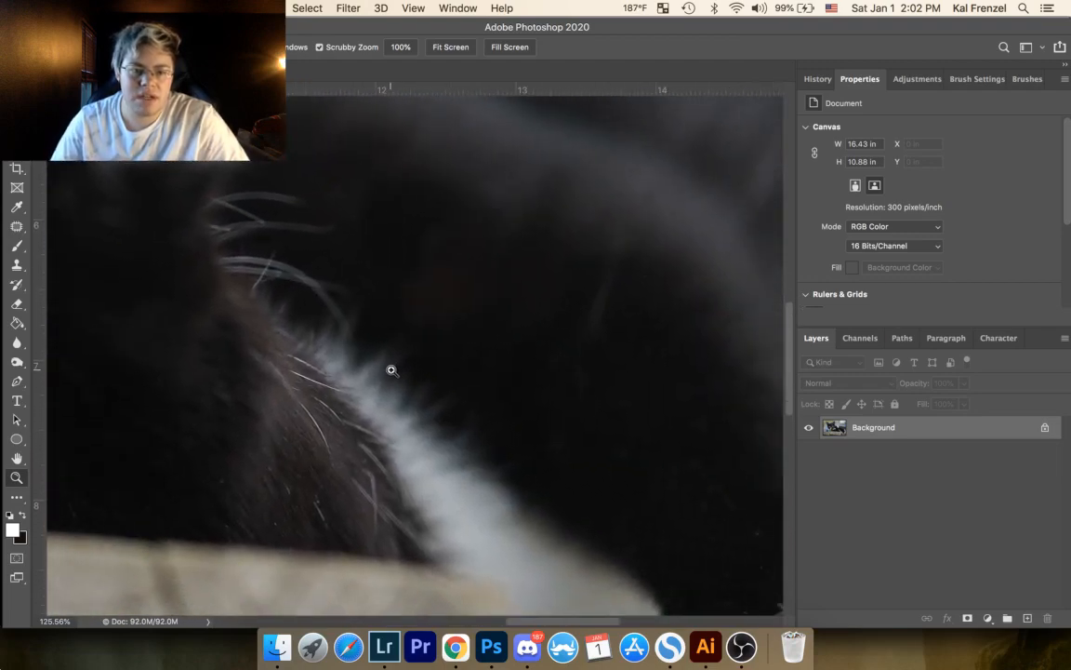
pyautogui.moveTo(391, 370); pyautogui.dragTo(331, 488)
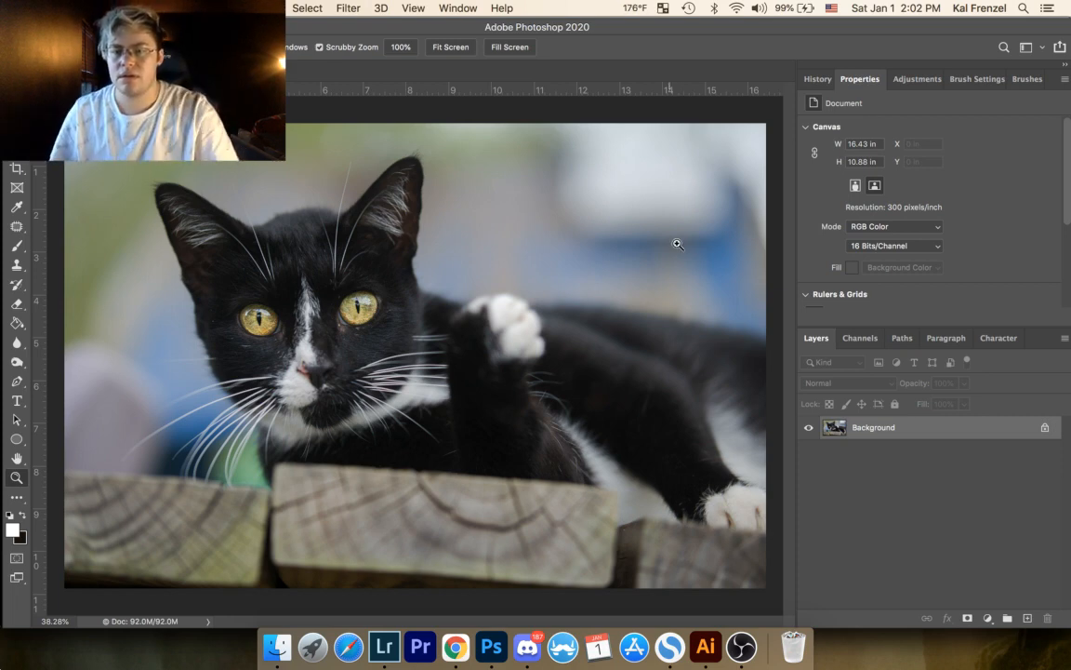
# Step: Duplicate the Background layer within Day 13-161.jpg as Background copy
pyautogui.rightClick(872, 431)
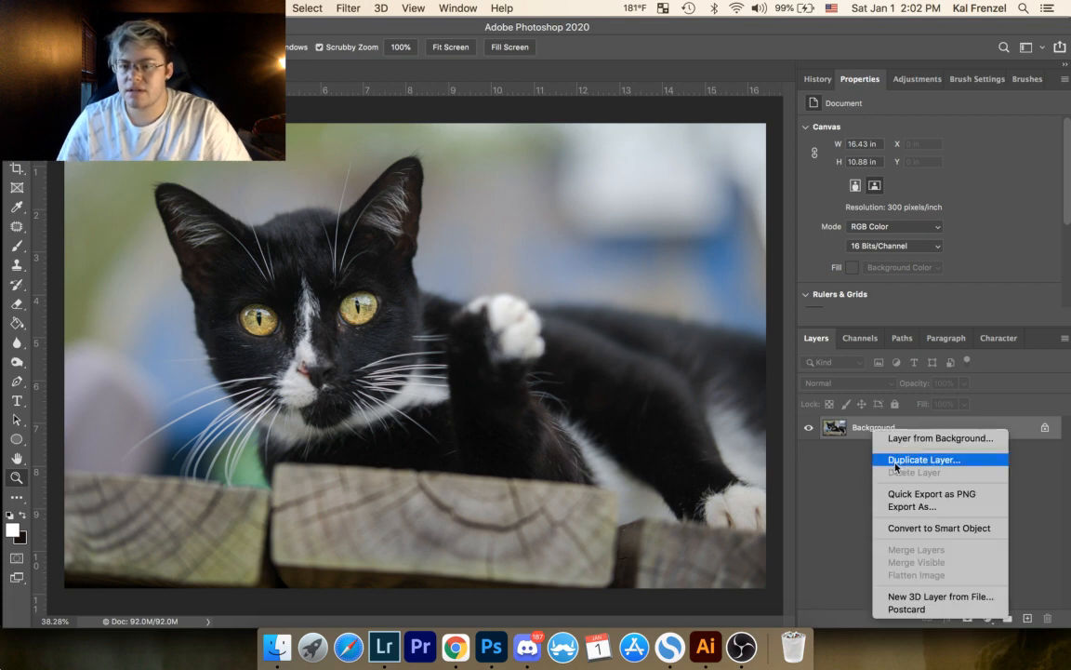
pyautogui.click(898, 460)
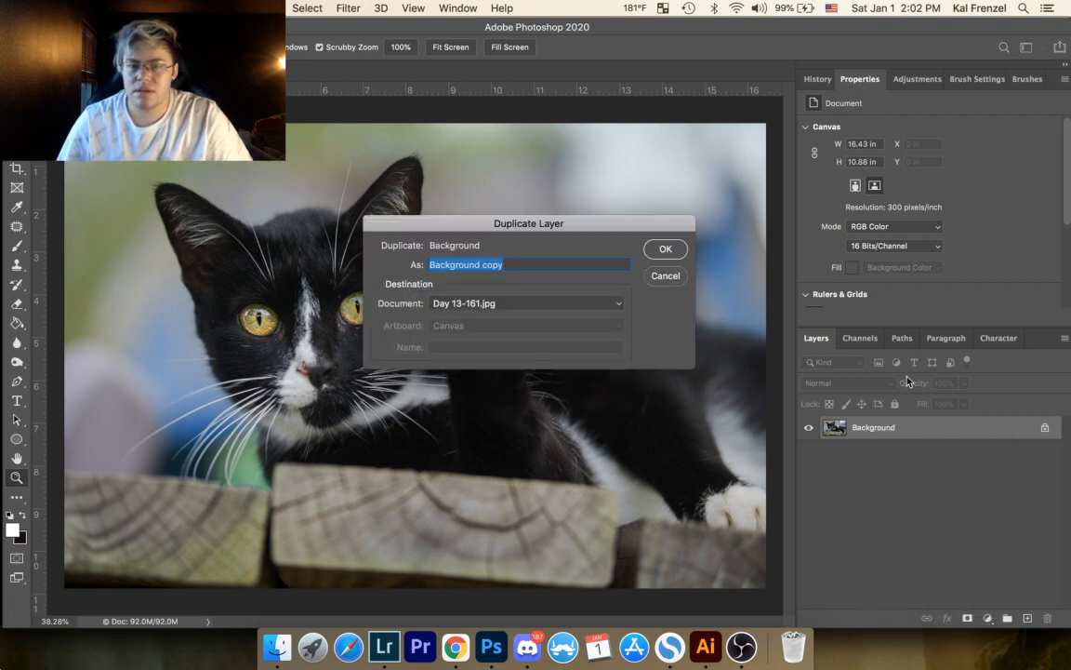
pyautogui.click(666, 248)
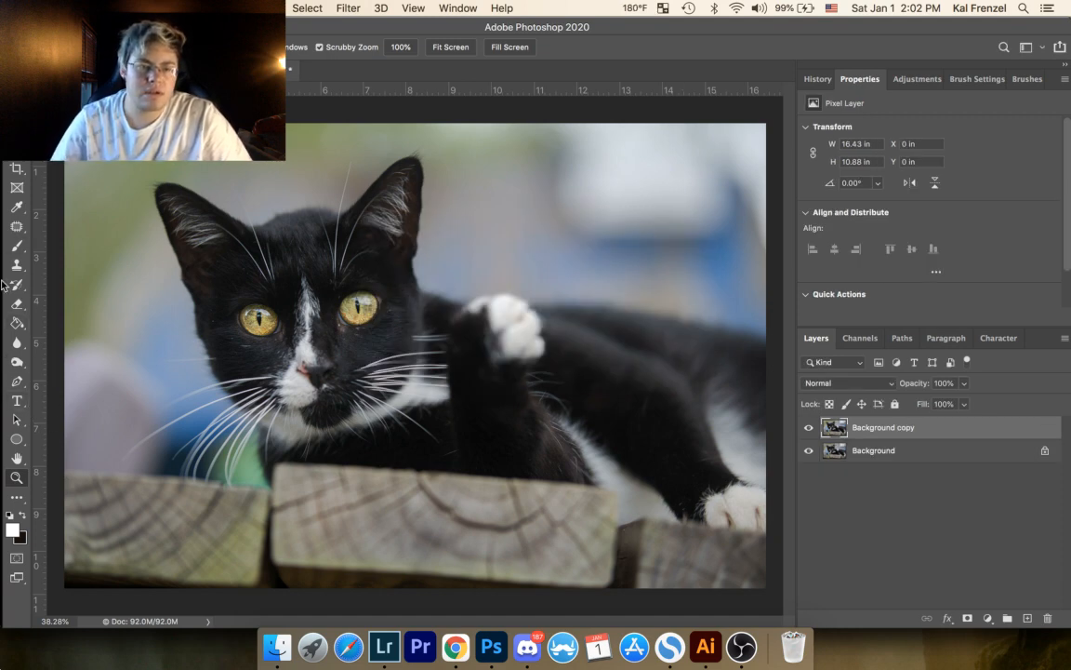
# Step: Patch out the small light specks in the fur between the cat's ear and eye on the Background copy layer
pyautogui.click(17, 226)
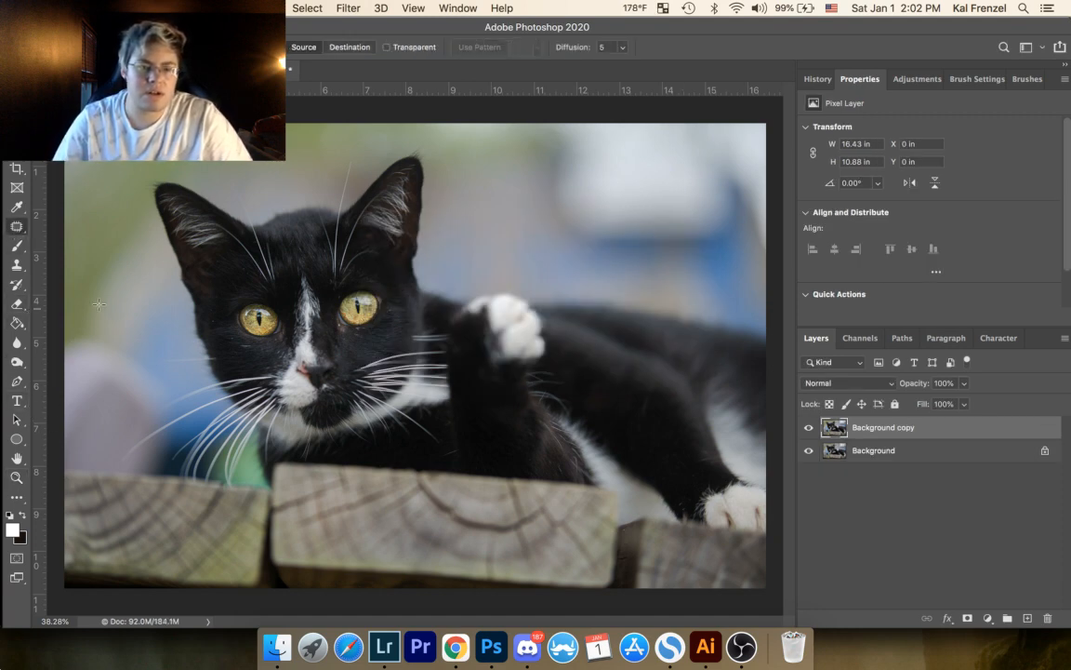
pyautogui.click(17, 477)
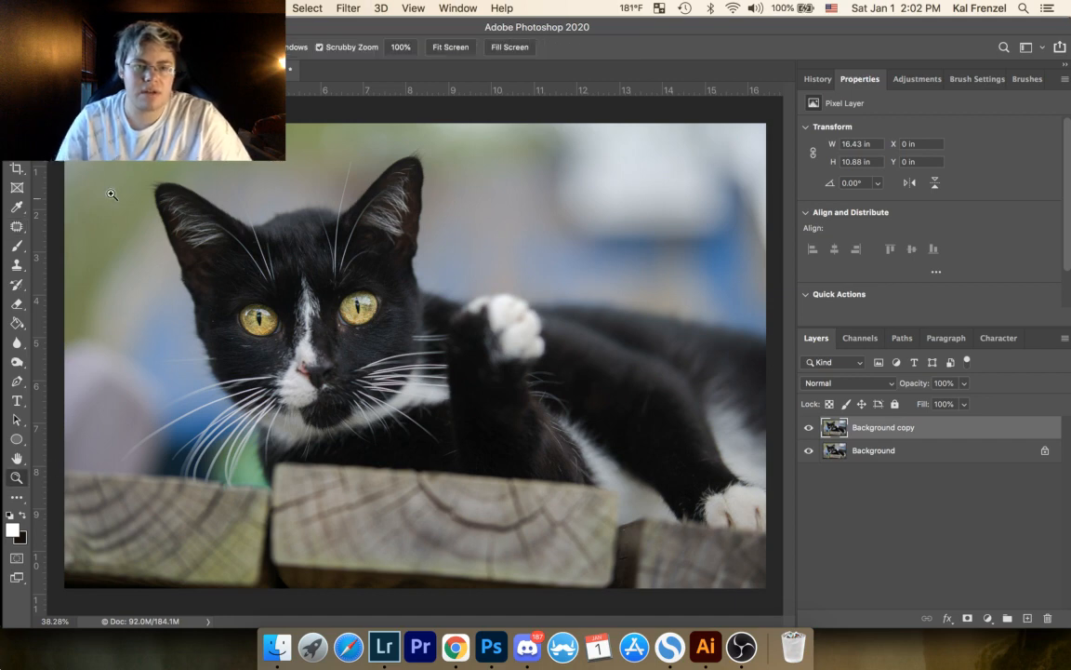
pyautogui.moveTo(100, 168); pyautogui.dragTo(100, 169)
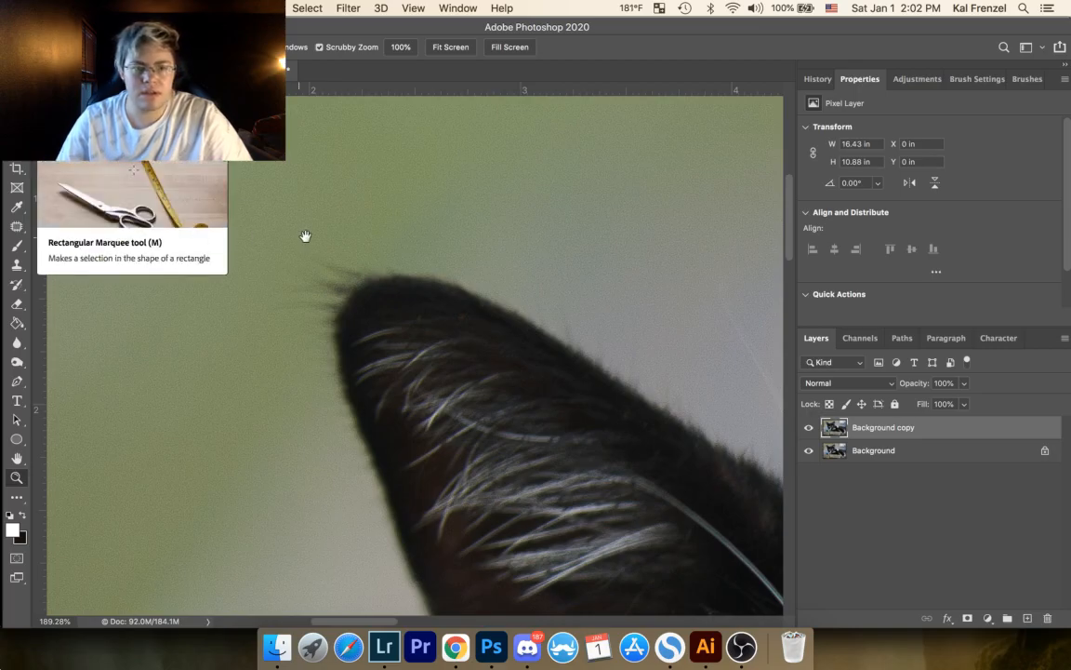
pyautogui.scroll(-5, 309, 251)
pyautogui.hscroll(10, 309, 251)
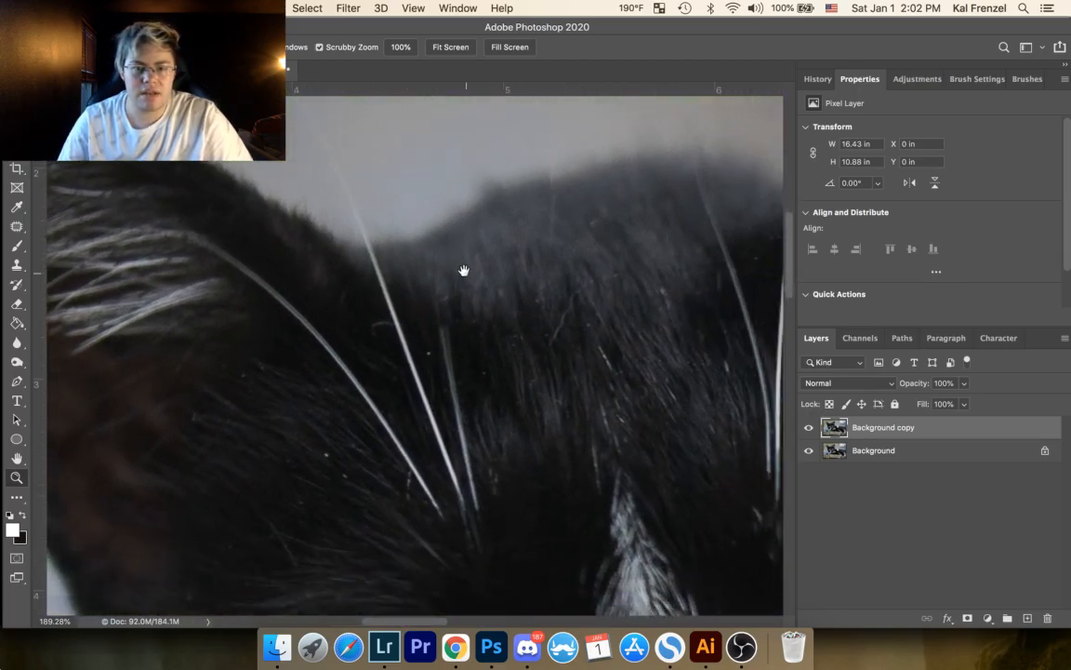
pyautogui.moveTo(464, 271); pyautogui.dragTo(608, 134)
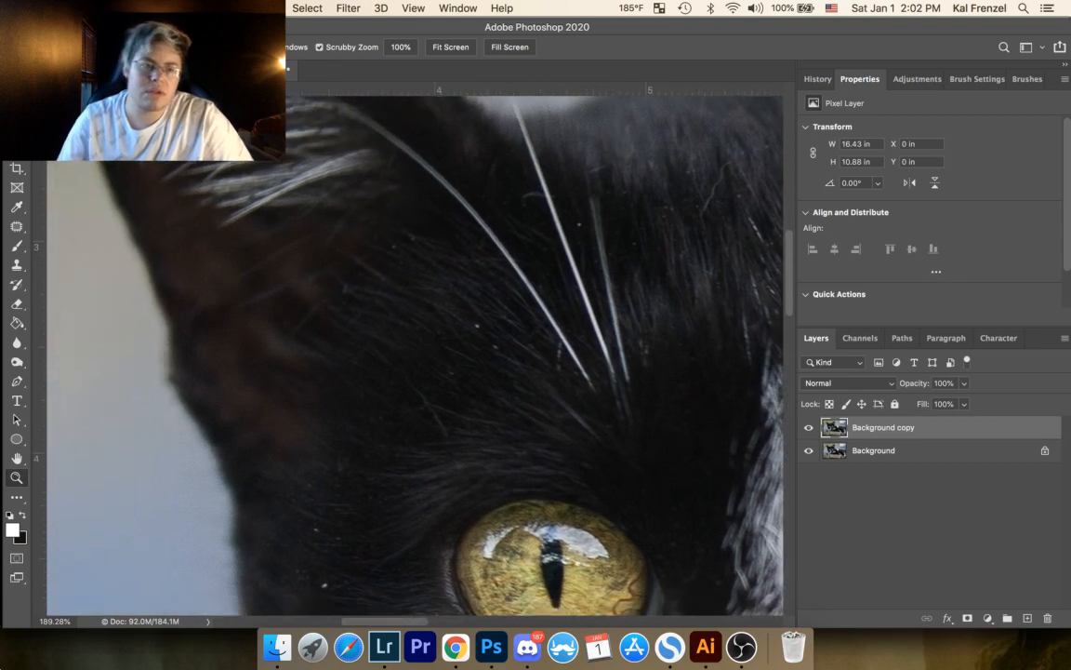
pyautogui.click(16, 223)
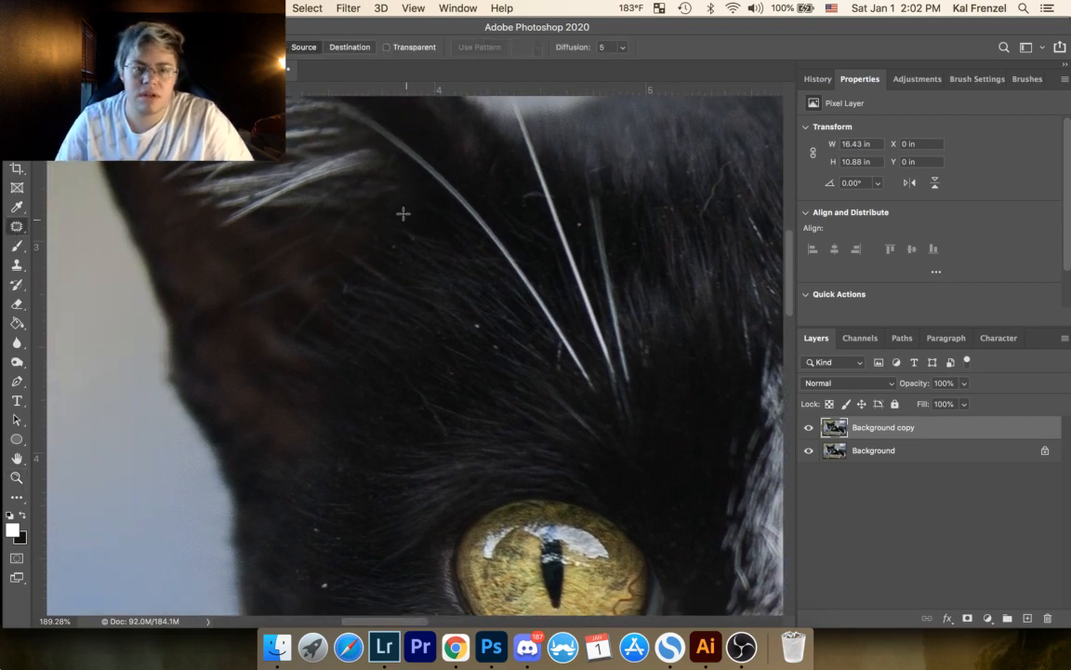
pyautogui.moveTo(388, 242); pyautogui.dragTo(389, 244)
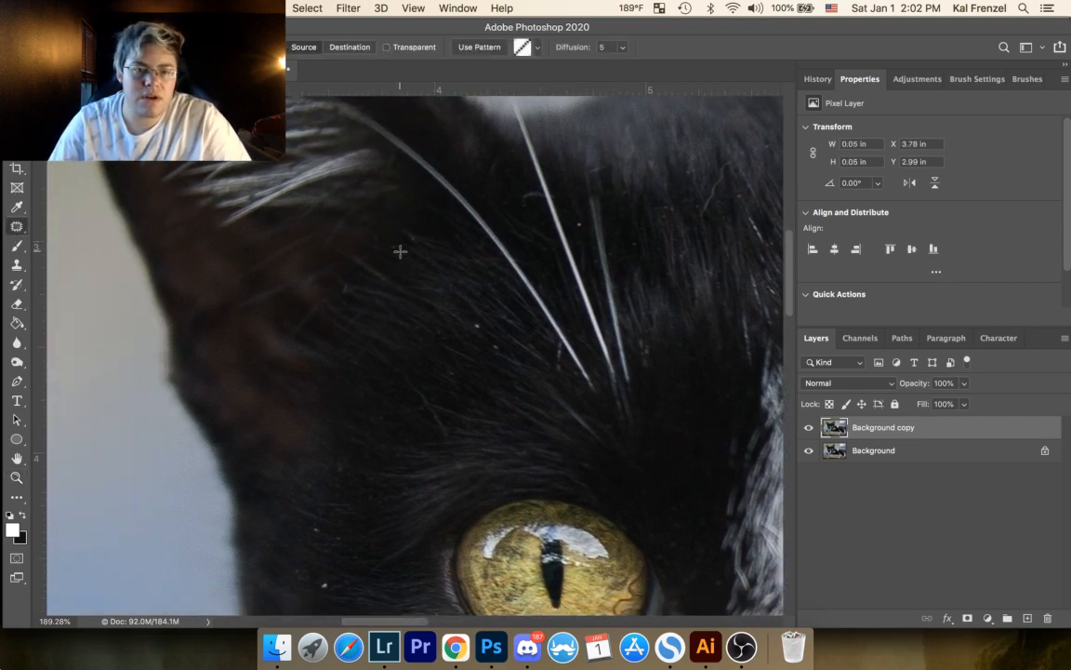
pyautogui.click(440, 238)
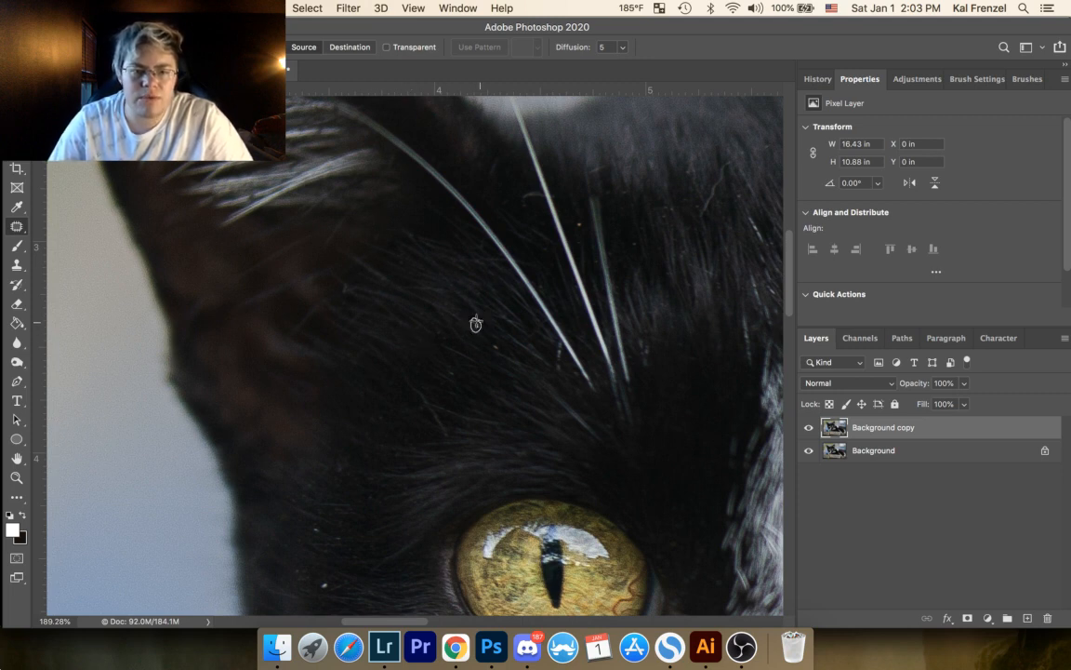
pyautogui.moveTo(472, 318)
pyautogui.mouseDown()
pyautogui.moveTo(500, 350)
pyautogui.moveTo(494, 344)
pyautogui.mouseUp()
pyautogui.click(519, 298)
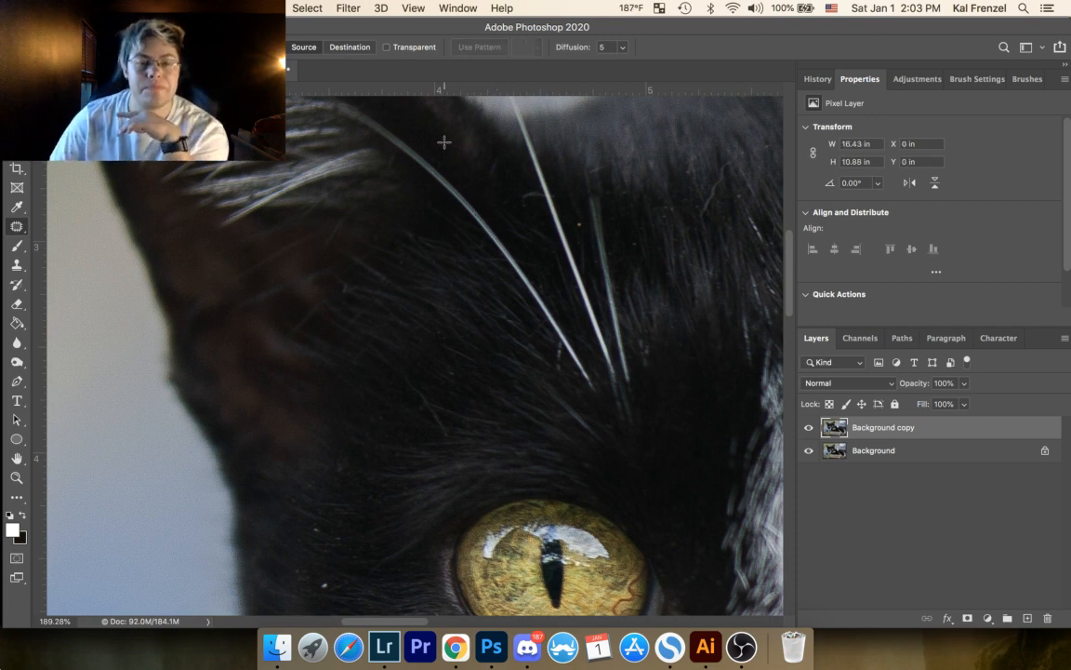
# Step: Patch out the curled stray hair on the cat's forehead, redoing the first patch and cleaning the hair's upper end
pyautogui.moveTo(496, 294); pyautogui.dragTo(359, 305)
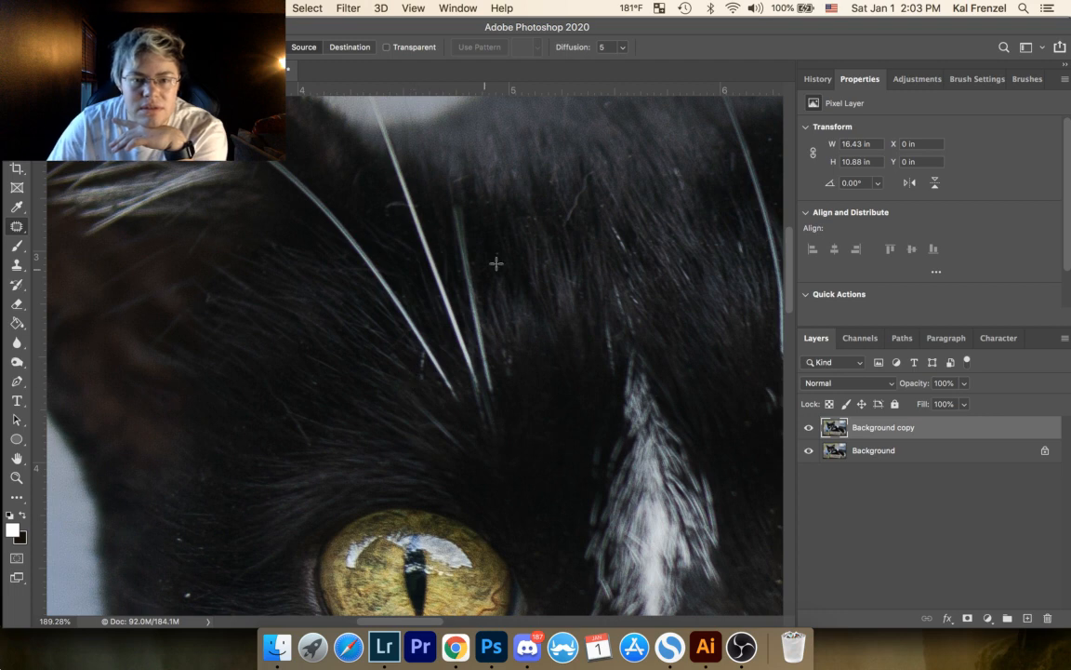
pyautogui.moveTo(593, 170)
pyautogui.mouseDown()
pyautogui.moveTo(564, 218)
pyautogui.moveTo(568, 225)
pyautogui.moveTo(595, 176)
pyautogui.moveTo(589, 166)
pyautogui.moveTo(590, 298)
pyautogui.moveTo(583, 211)
pyautogui.mouseUp()
pyautogui.press('super+d')
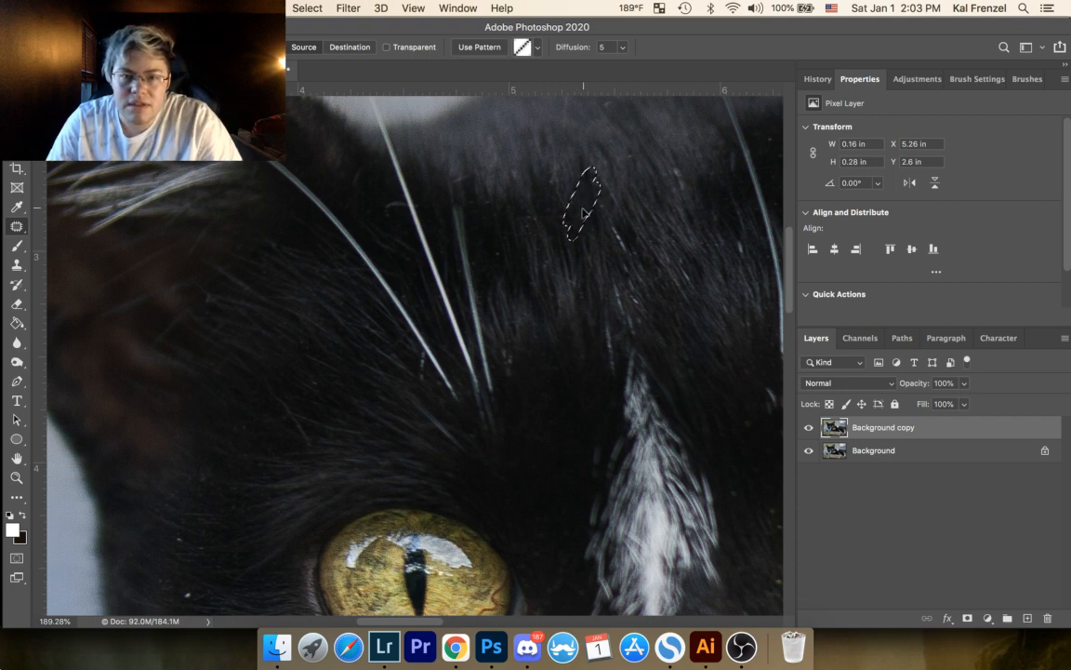
pyautogui.press('super+d')
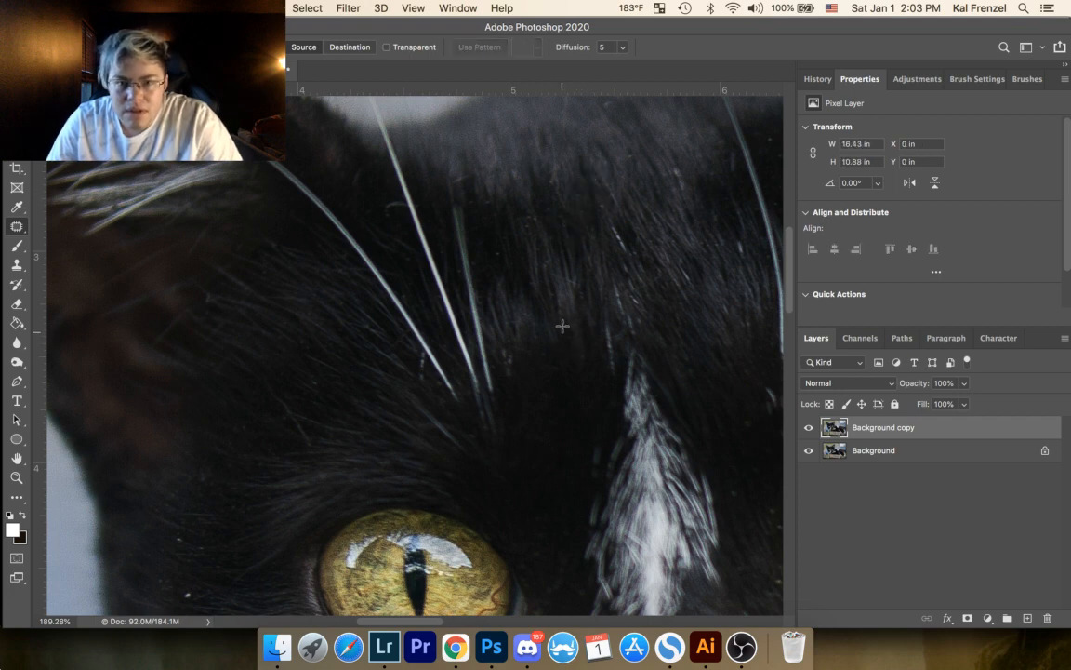
pyautogui.press('super+z')
pyautogui.moveTo(580, 200); pyautogui.dragTo(565, 209)
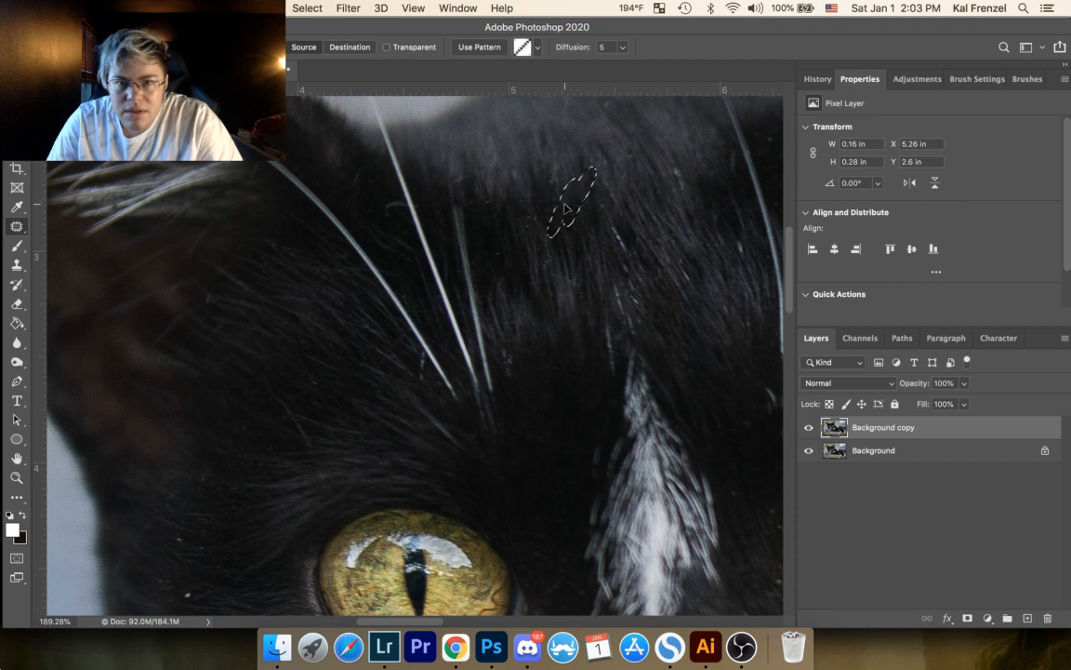
pyautogui.press('super+d')
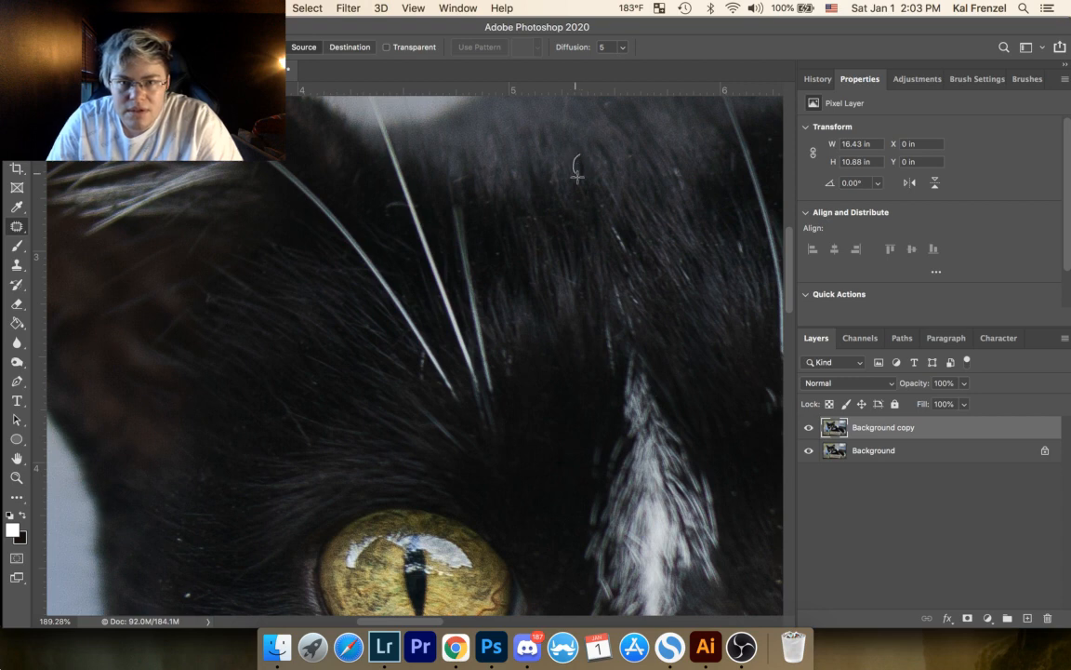
pyautogui.moveTo(581, 159); pyautogui.dragTo(590, 170)
pyautogui.press('super+d')
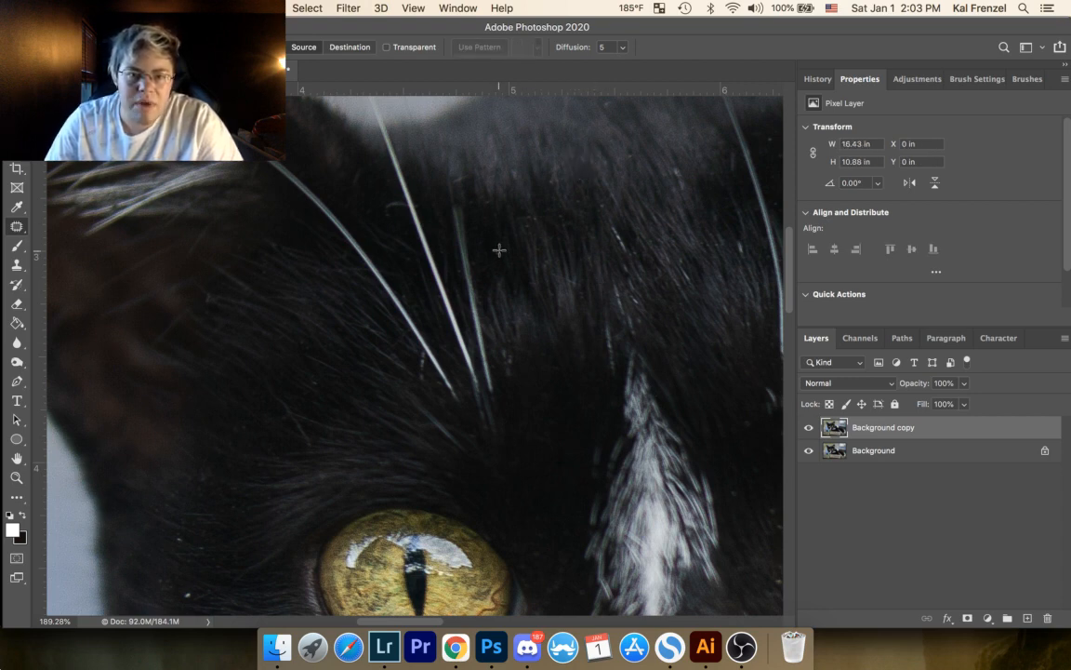
# Step: Patch out the small specks in the forehead fur beside the short brow whisker
pyautogui.moveTo(500, 249)
pyautogui.mouseDown()
pyautogui.moveTo(502, 259)
pyautogui.moveTo(497, 242)
pyautogui.mouseUp()
pyautogui.press('super+d')
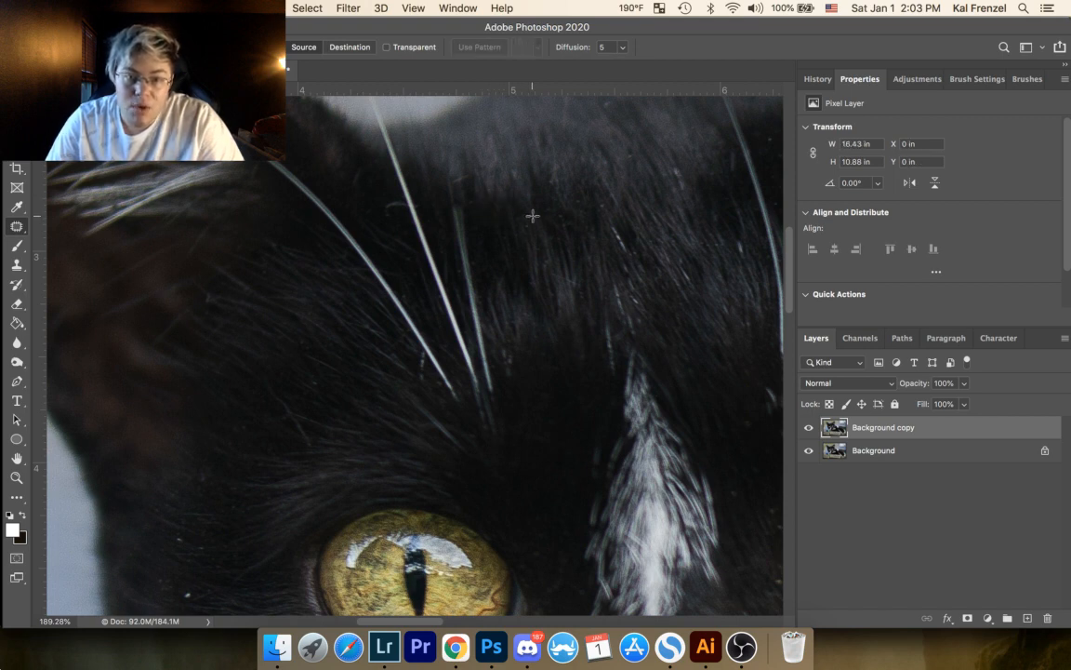
pyautogui.moveTo(521, 217)
pyautogui.mouseDown()
pyautogui.moveTo(540, 218)
pyautogui.moveTo(536, 247)
pyautogui.moveTo(530, 233)
pyautogui.mouseUp()
pyautogui.click(554, 266)
pyautogui.click(547, 240)
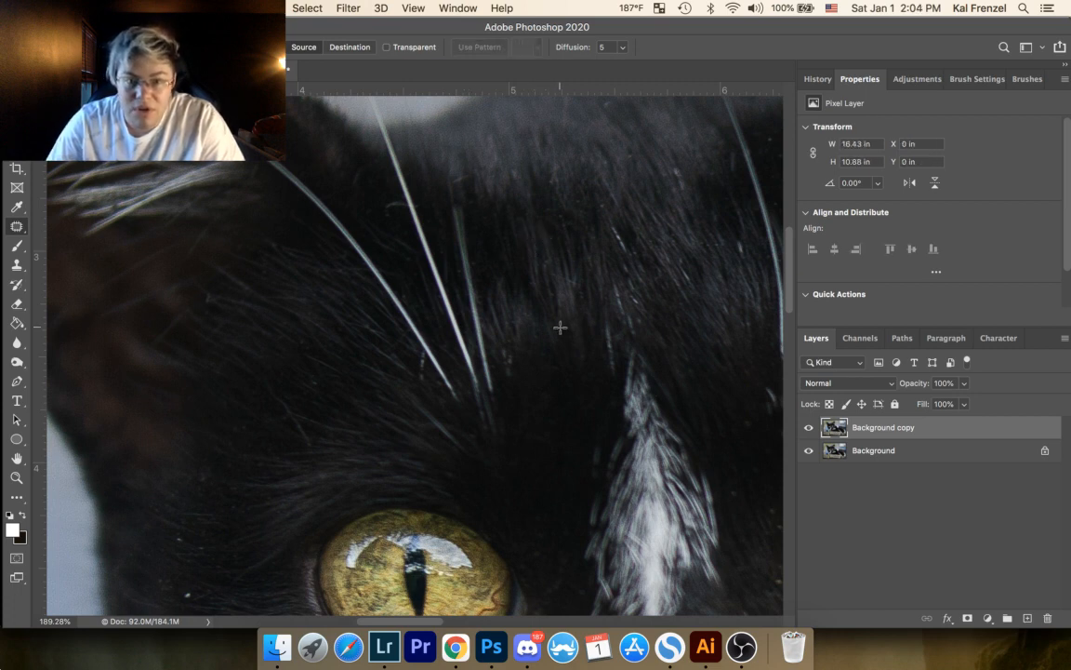
# Step: Patch out the remaining specks and stray hairs on the crown of the cat's head between the two groups of brow whiskers
pyautogui.moveTo(536, 215); pyautogui.dragTo(379, 284)
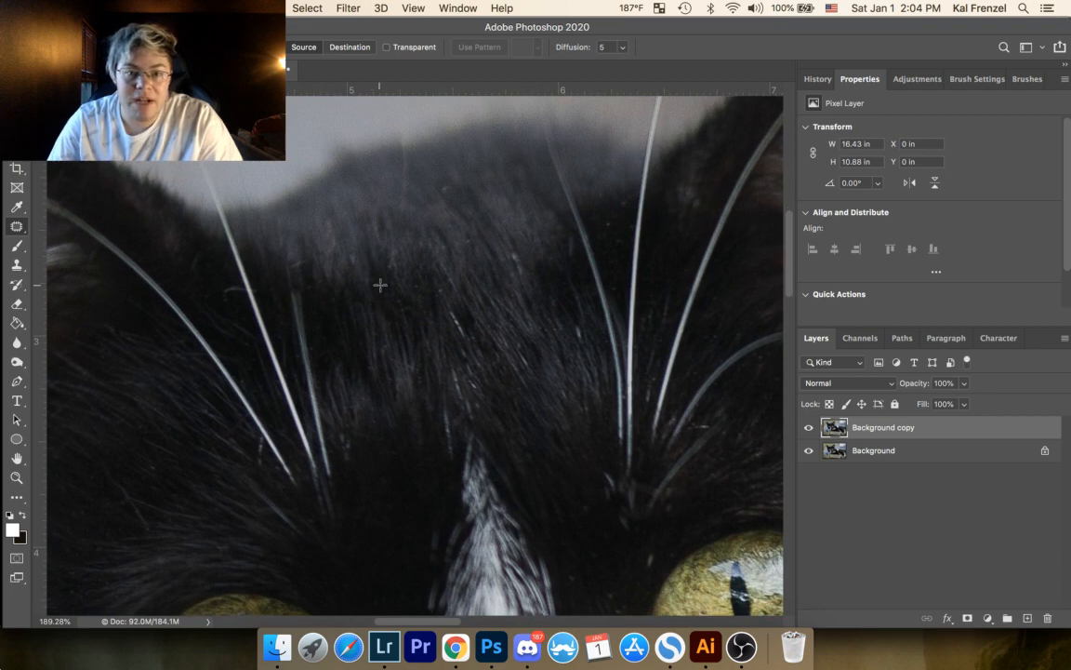
pyautogui.moveTo(448, 184); pyautogui.dragTo(452, 189)
pyautogui.click(471, 193)
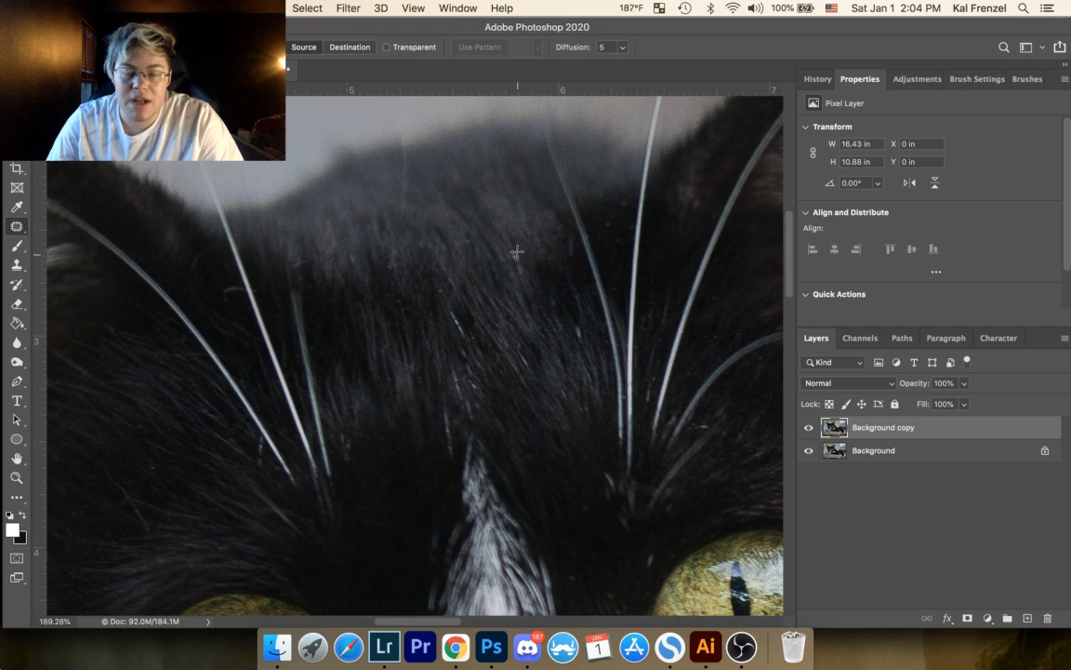
pyautogui.moveTo(513, 248); pyautogui.dragTo(522, 265)
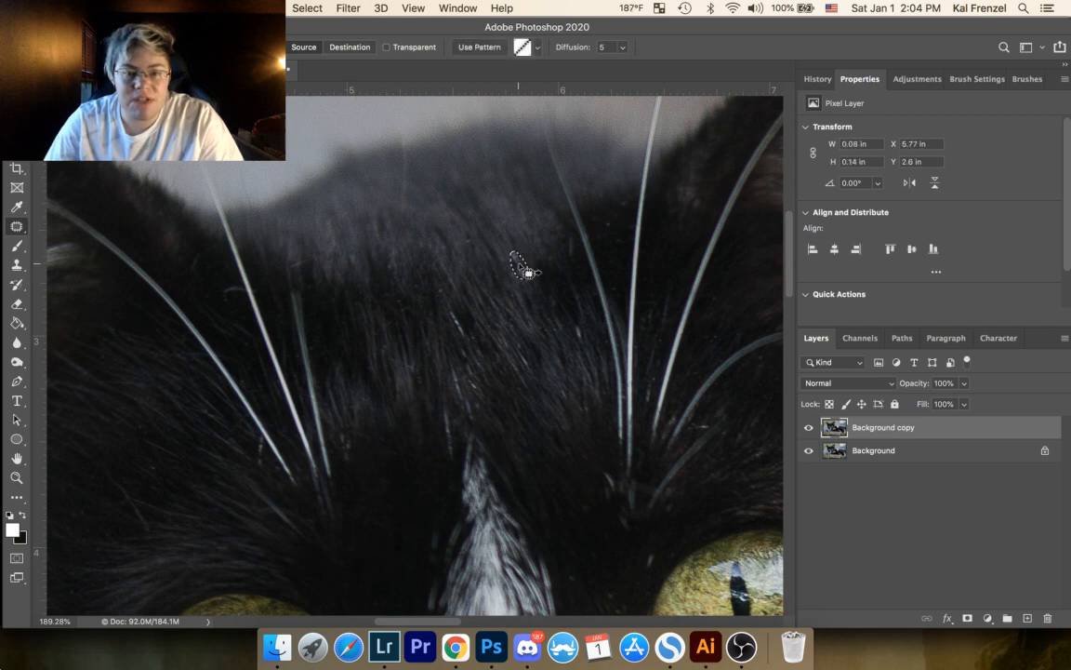
pyautogui.click(581, 232)
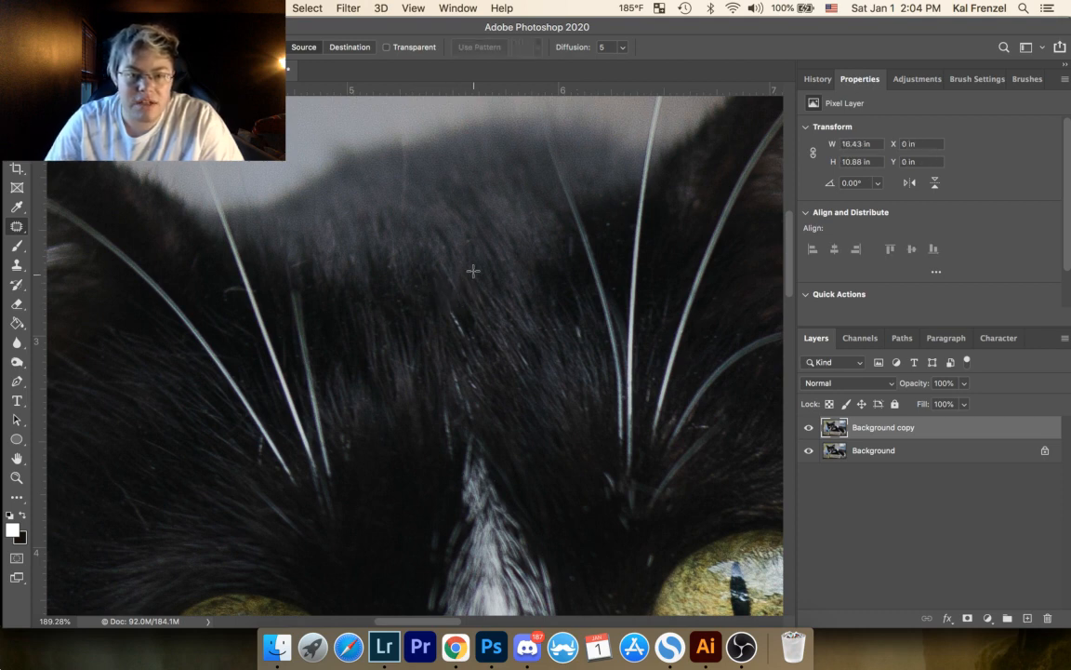
pyautogui.moveTo(468, 239); pyautogui.dragTo(467, 240)
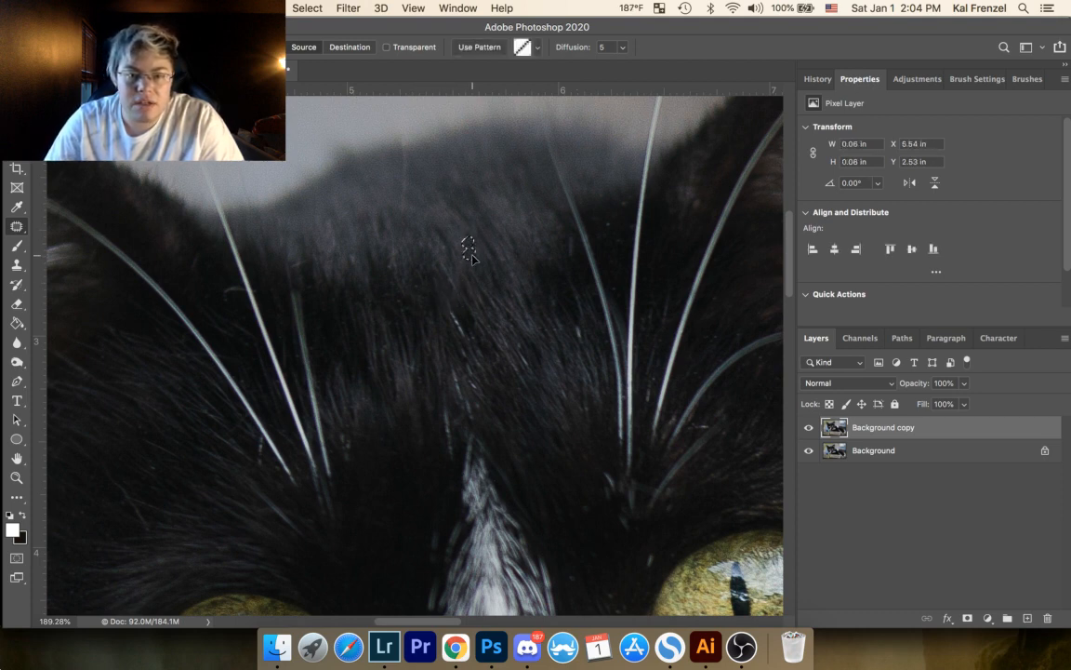
pyautogui.press('super+d')
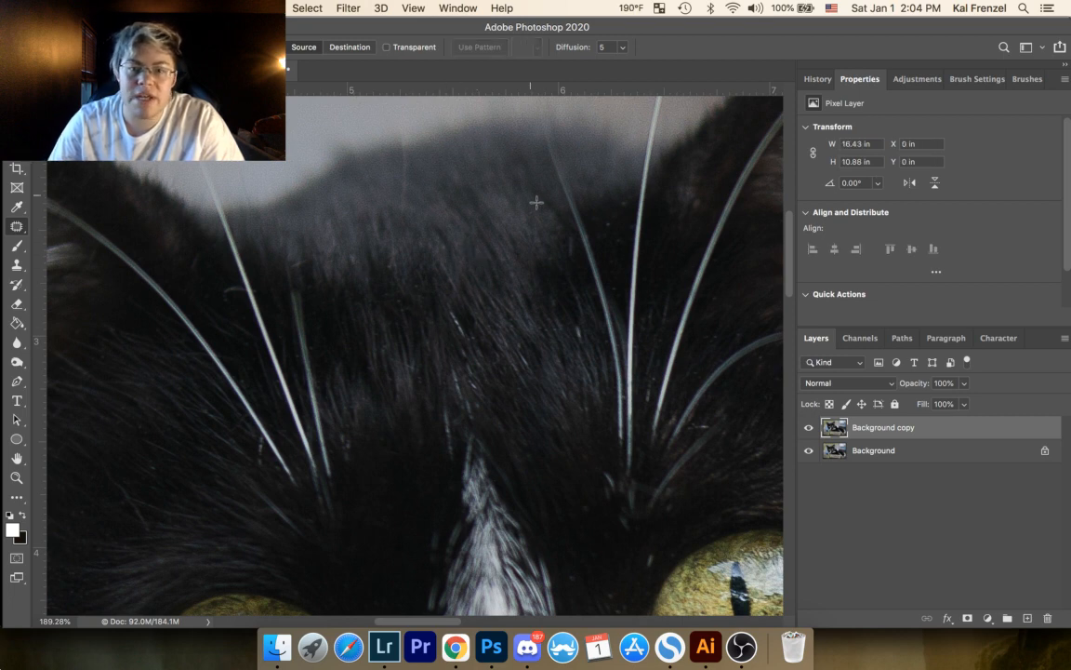
# Step: Patch out the small speck and the light stray hair between the upright brow whiskers above the cat's right-hand eye
pyautogui.moveTo(454, 243); pyautogui.dragTo(330, 324)
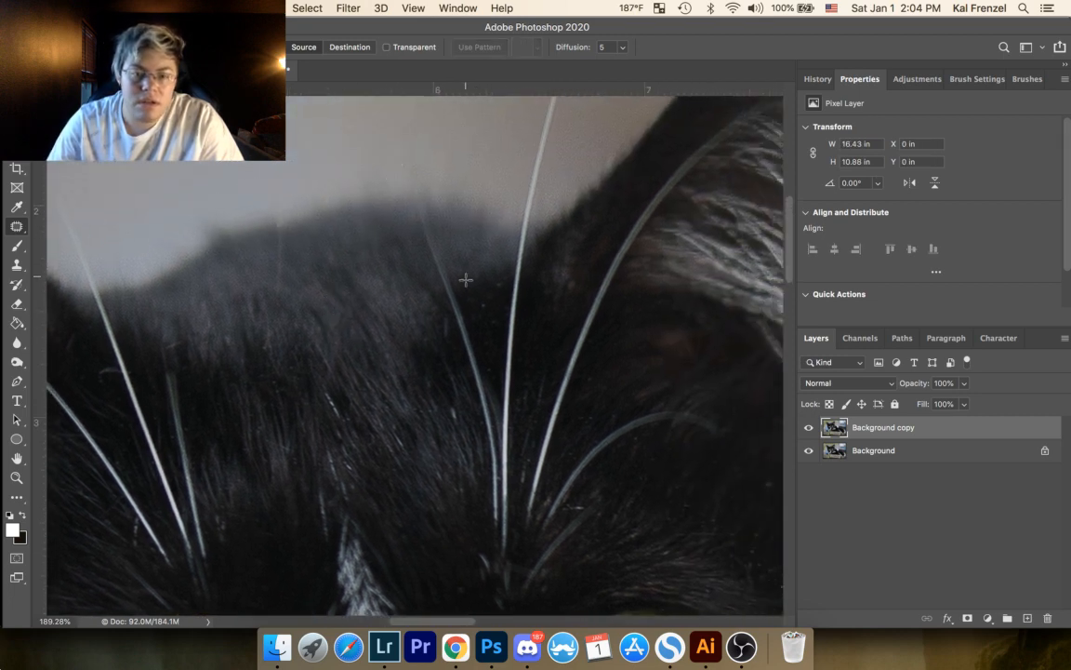
pyautogui.moveTo(487, 301)
pyautogui.mouseDown()
pyautogui.moveTo(502, 276)
pyautogui.moveTo(496, 299)
pyautogui.mouseUp()
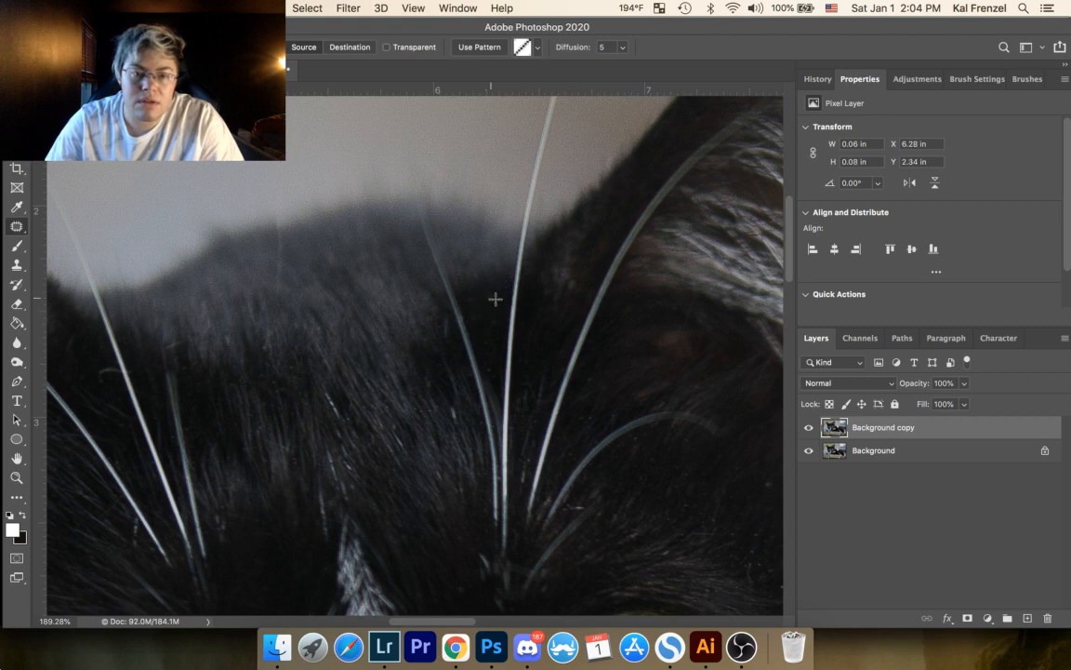
pyautogui.moveTo(583, 232); pyautogui.dragTo(419, 224)
pyautogui.moveTo(361, 338); pyautogui.dragTo(363, 293)
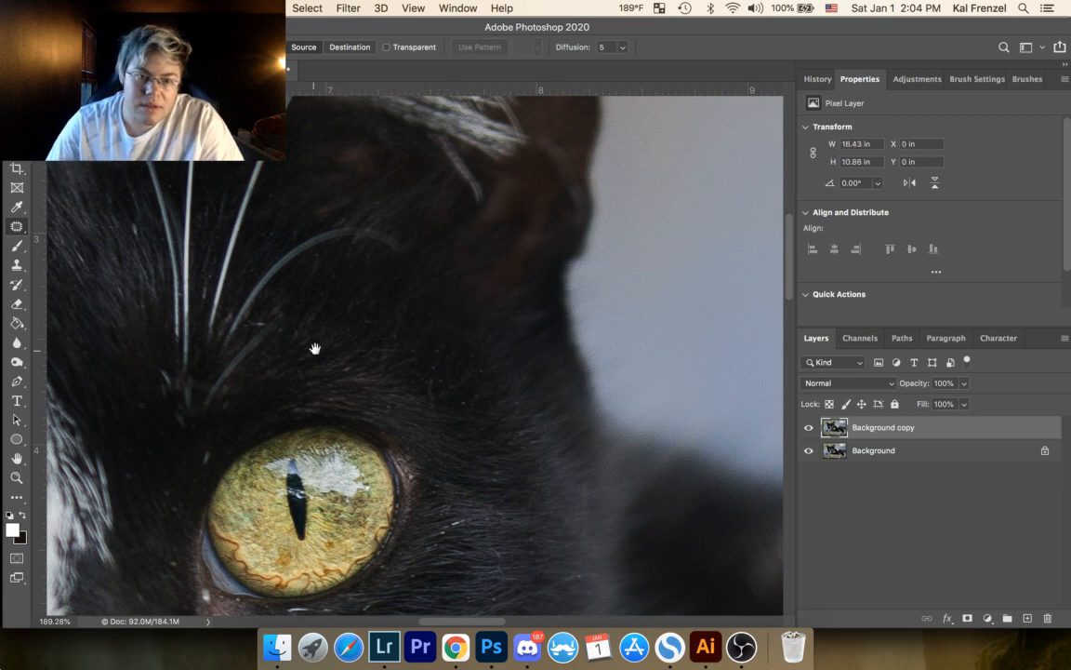
pyautogui.moveTo(316, 349); pyautogui.dragTo(558, 309)
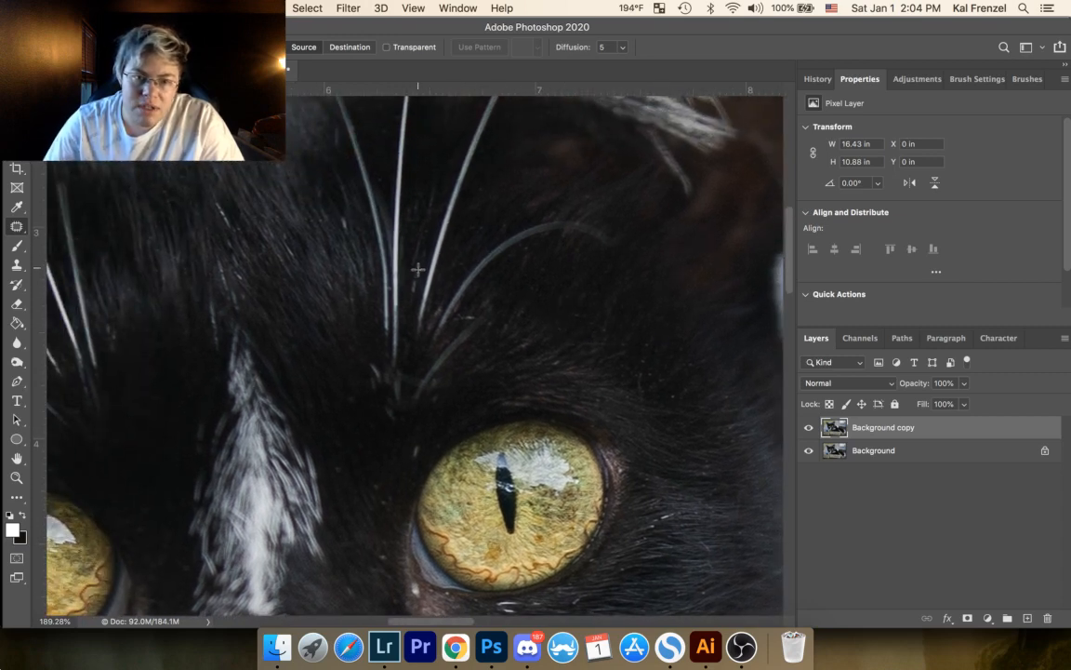
pyautogui.moveTo(418, 268)
pyautogui.mouseDown()
pyautogui.moveTo(425, 234)
pyautogui.moveTo(410, 292)
pyautogui.moveTo(420, 265)
pyautogui.mouseUp()
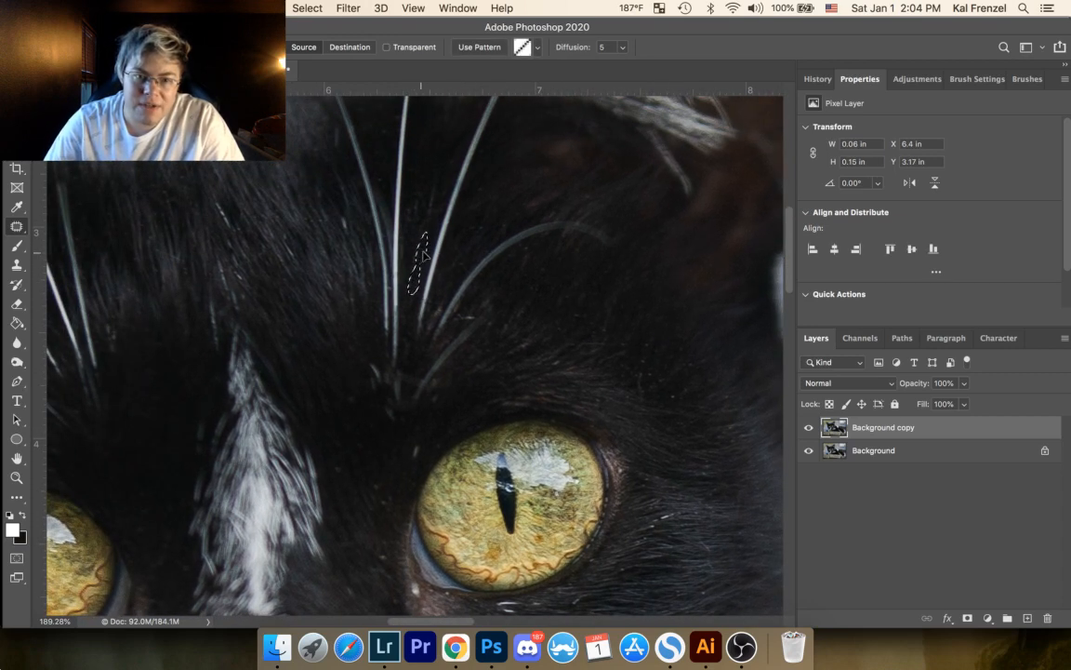
pyautogui.click(466, 201)
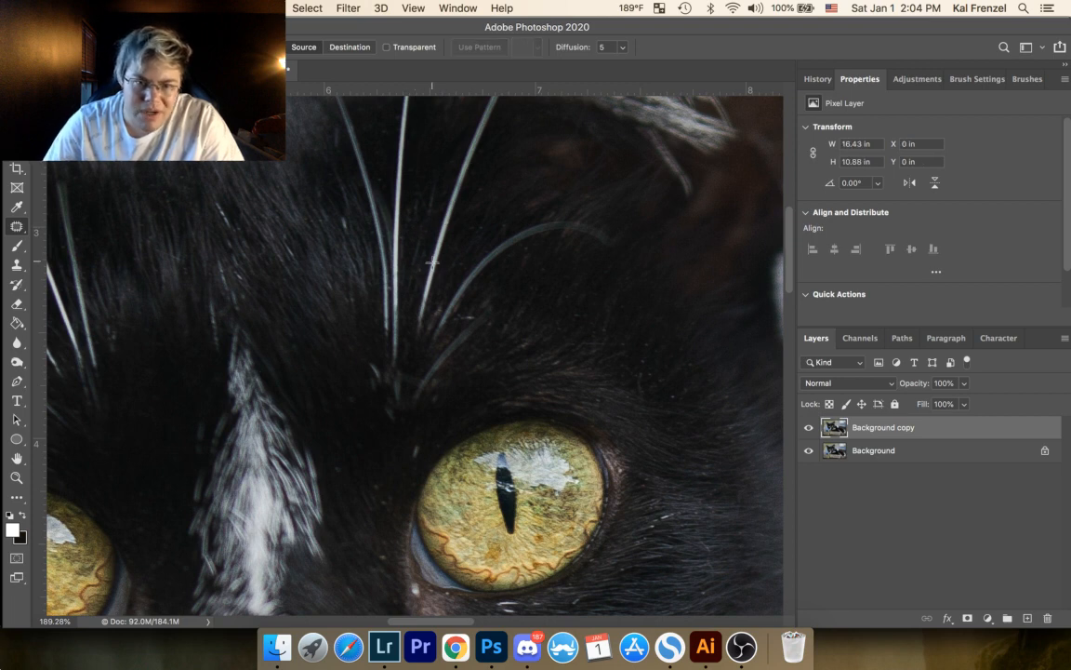
pyautogui.moveTo(419, 259); pyautogui.dragTo(420, 268)
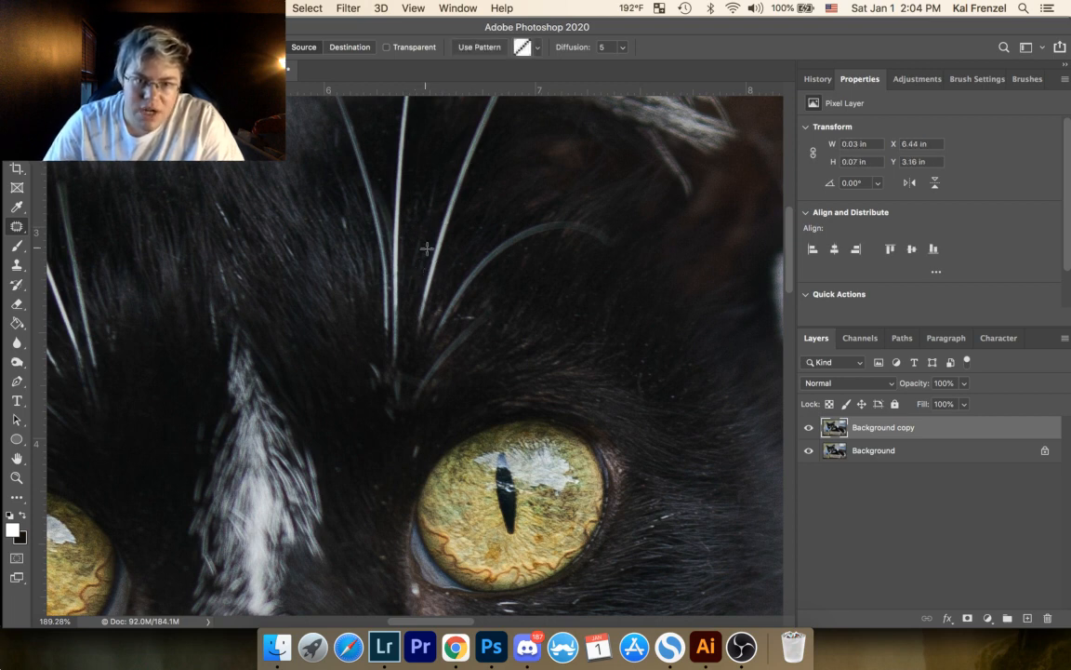
pyautogui.click(432, 244)
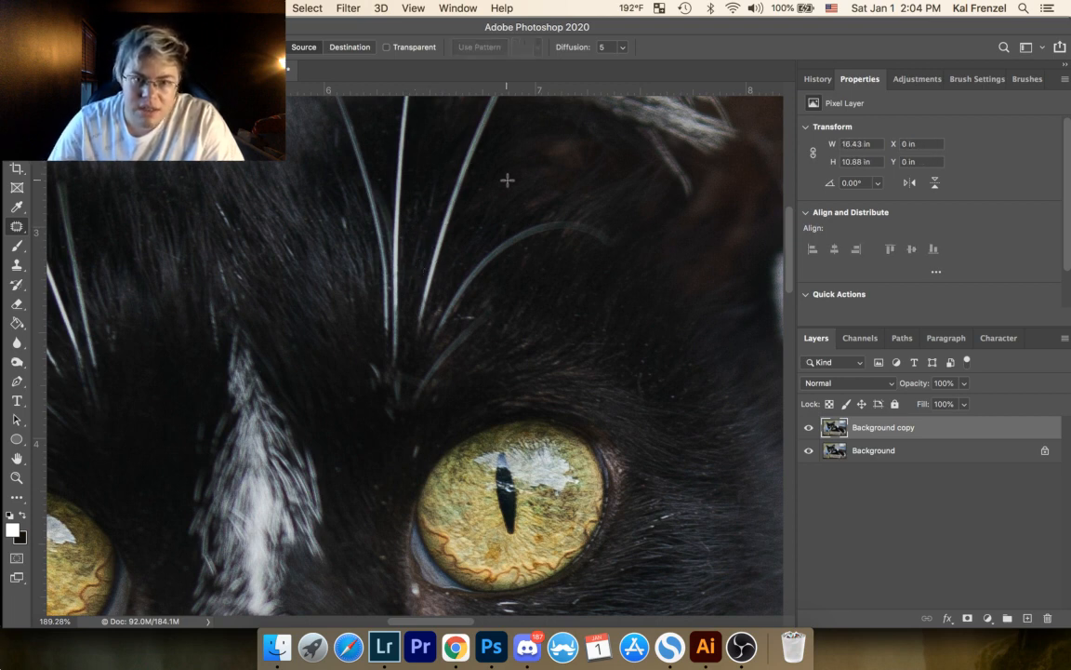
# Step: Patch out the specks in the dark fur between the straight and the arched brow whiskers above the right-hand eye
pyautogui.moveTo(482, 222)
pyautogui.mouseDown()
pyautogui.moveTo(509, 231)
pyautogui.moveTo(496, 239)
pyautogui.mouseUp()
pyautogui.click(487, 242)
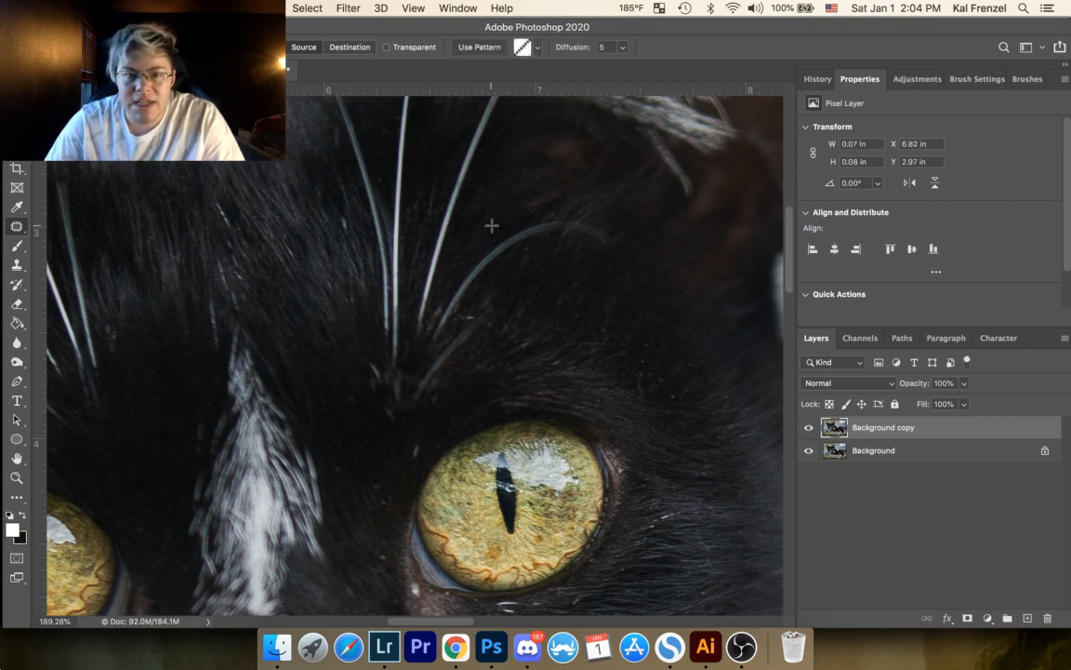
pyautogui.click(493, 225)
pyautogui.moveTo(478, 182)
pyautogui.mouseDown()
pyautogui.moveTo(470, 190)
pyautogui.moveTo(484, 193)
pyautogui.mouseUp()
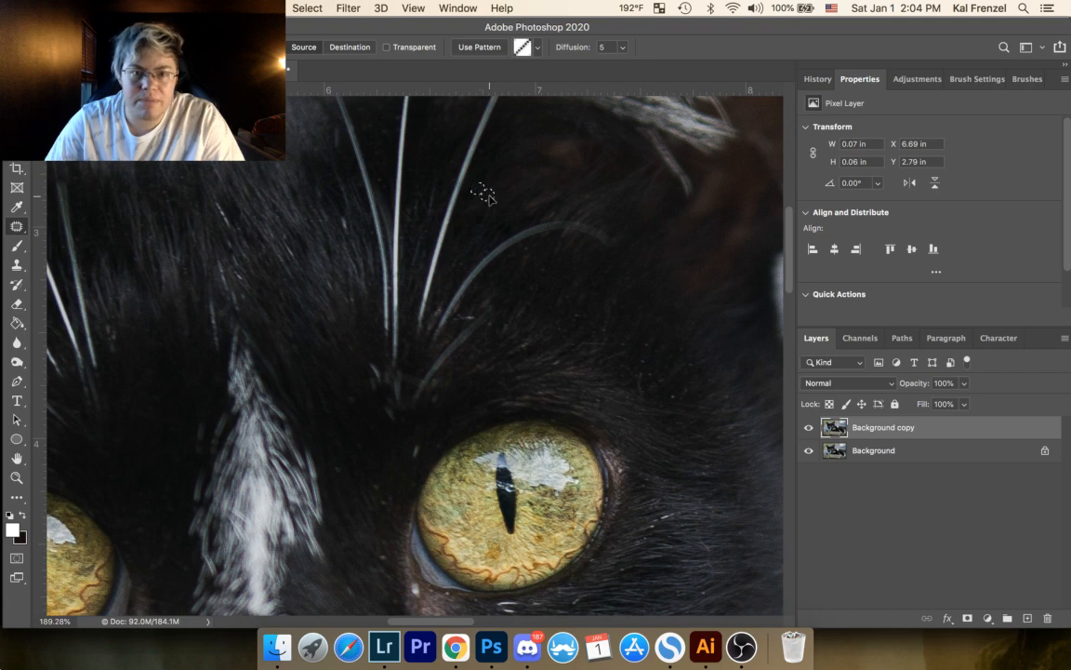
pyautogui.click(512, 245)
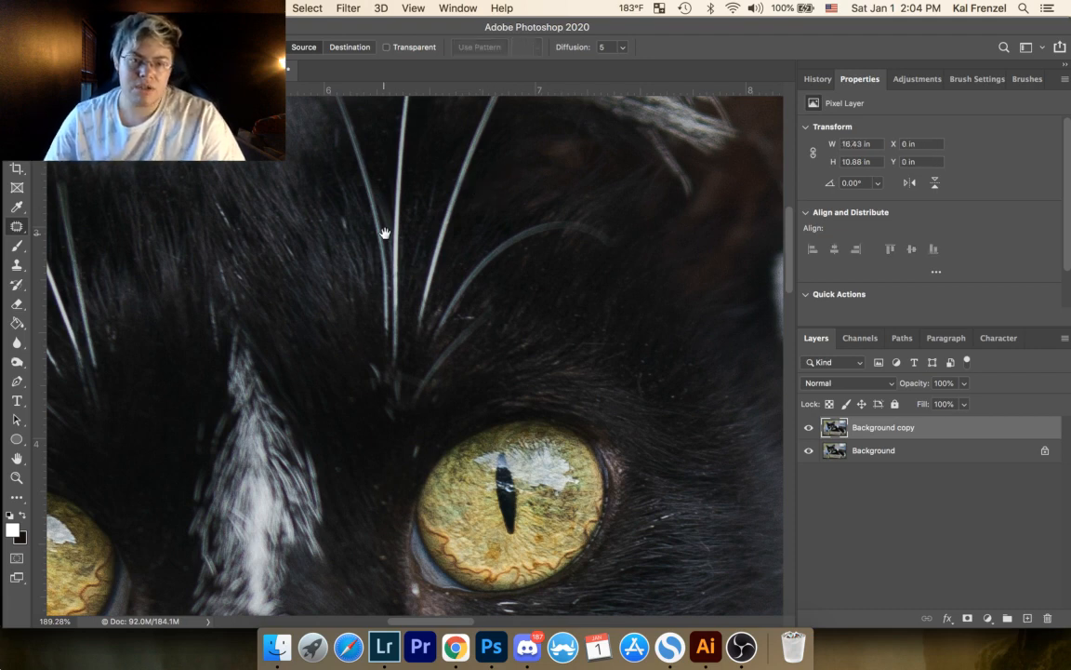
# Step: Patch out the light specks around the base of the brow whiskers above the cat's left-hand eye
pyautogui.moveTo(385, 233); pyautogui.dragTo(584, 274)
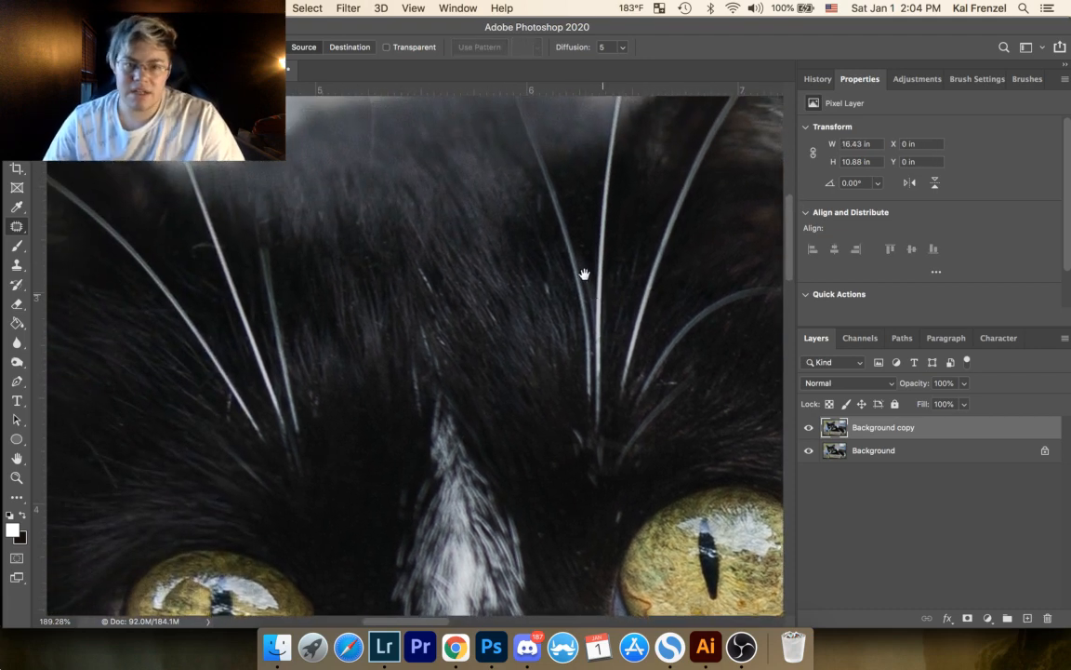
pyautogui.moveTo(309, 387)
pyautogui.mouseDown()
pyautogui.moveTo(310, 413)
pyautogui.moveTo(401, 341)
pyautogui.moveTo(570, 299)
pyautogui.mouseUp()
pyautogui.click(330, 378)
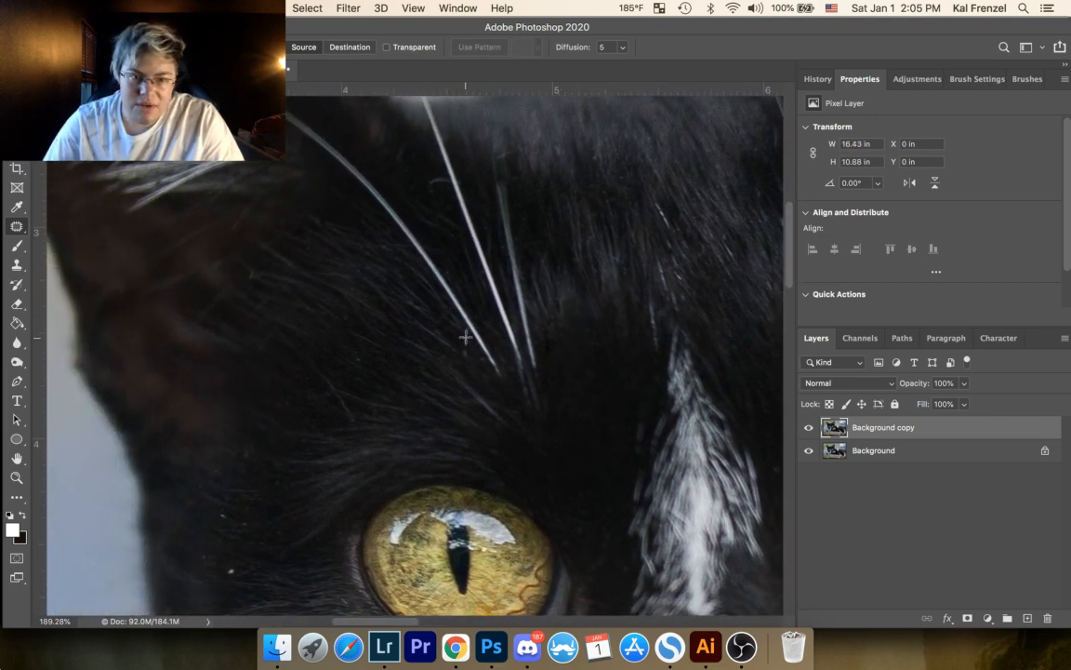
pyautogui.moveTo(462, 323)
pyautogui.mouseDown()
pyautogui.moveTo(461, 352)
pyautogui.moveTo(407, 307)
pyautogui.moveTo(459, 255)
pyautogui.moveTo(527, 148)
pyautogui.mouseUp()
pyautogui.press('super+d')
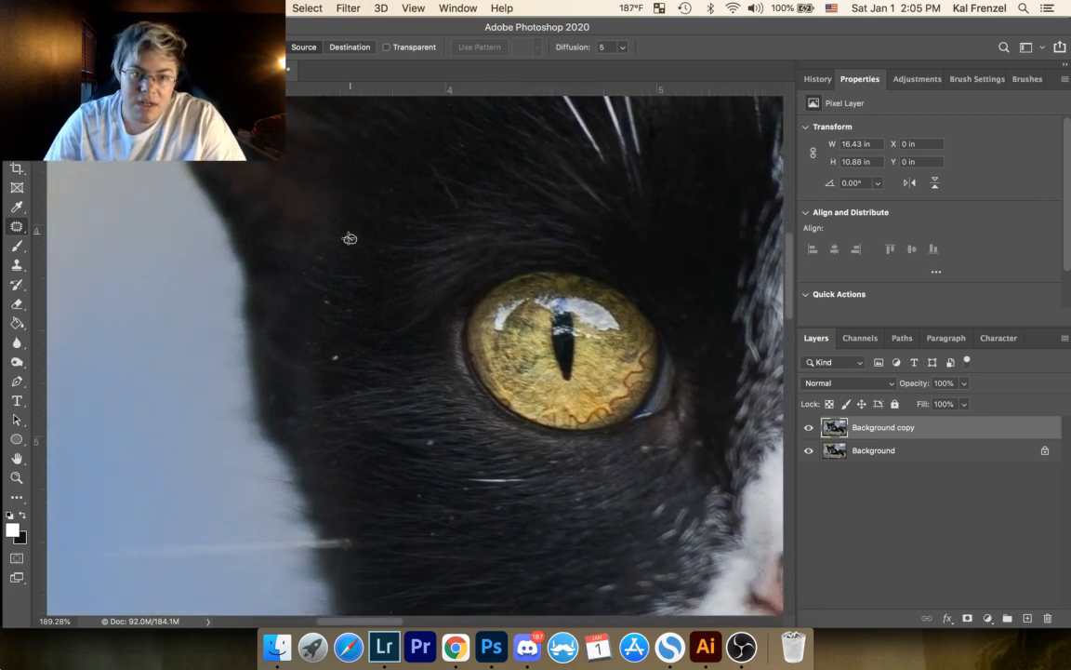
# Step: Patch out the light specks in the fur between the left-hand eye and the outer edge of the cat's face
pyautogui.moveTo(349, 239)
pyautogui.mouseDown()
pyautogui.moveTo(362, 243)
pyautogui.moveTo(313, 256)
pyautogui.moveTo(327, 259)
pyautogui.mouseUp()
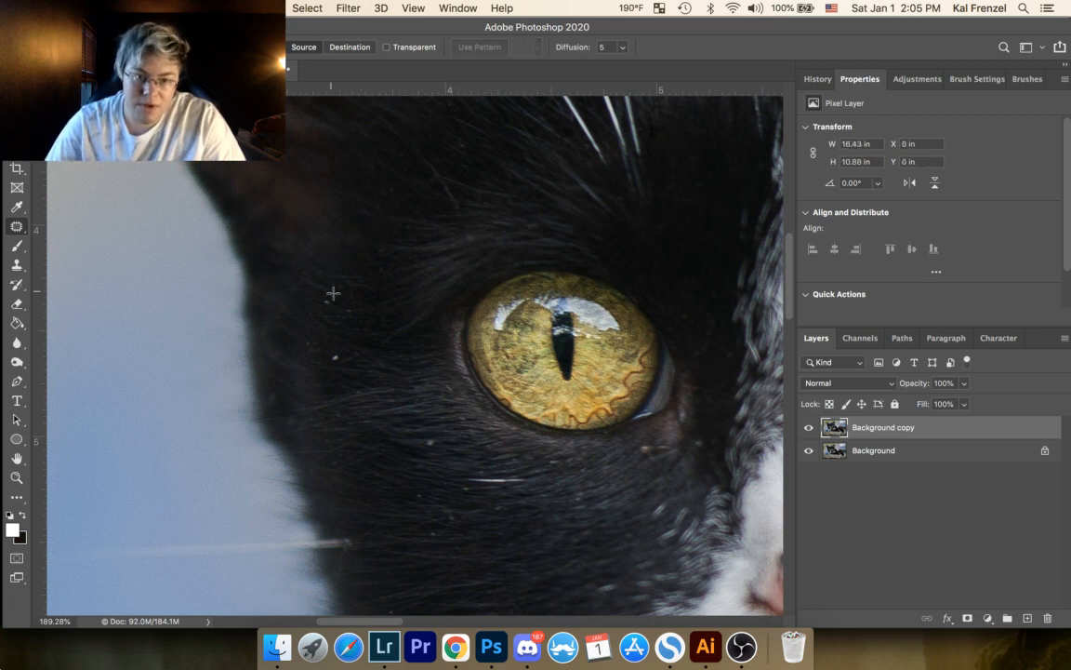
pyautogui.click(330, 302)
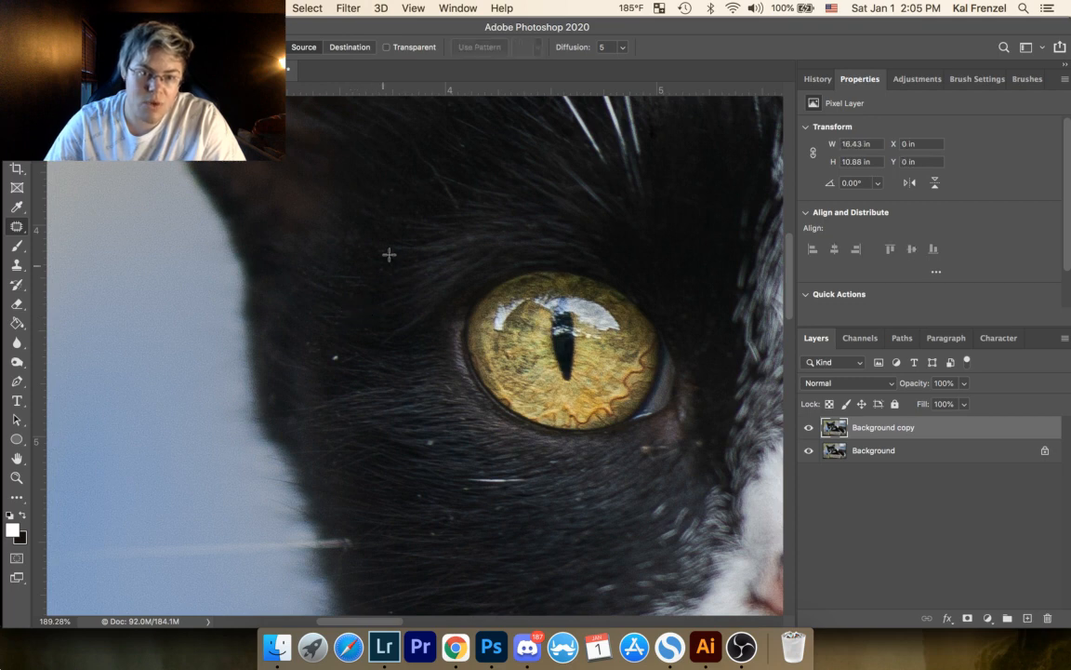
pyautogui.moveTo(308, 275)
pyautogui.mouseDown()
pyautogui.moveTo(298, 270)
pyautogui.moveTo(313, 297)
pyautogui.mouseUp()
pyautogui.click(334, 293)
pyautogui.moveTo(337, 348)
pyautogui.mouseDown()
pyautogui.moveTo(330, 364)
pyautogui.moveTo(333, 346)
pyautogui.moveTo(312, 340)
pyautogui.mouseUp()
pyautogui.click(317, 343)
pyautogui.moveTo(316, 347); pyautogui.dragTo(327, 352)
pyautogui.click(349, 301)
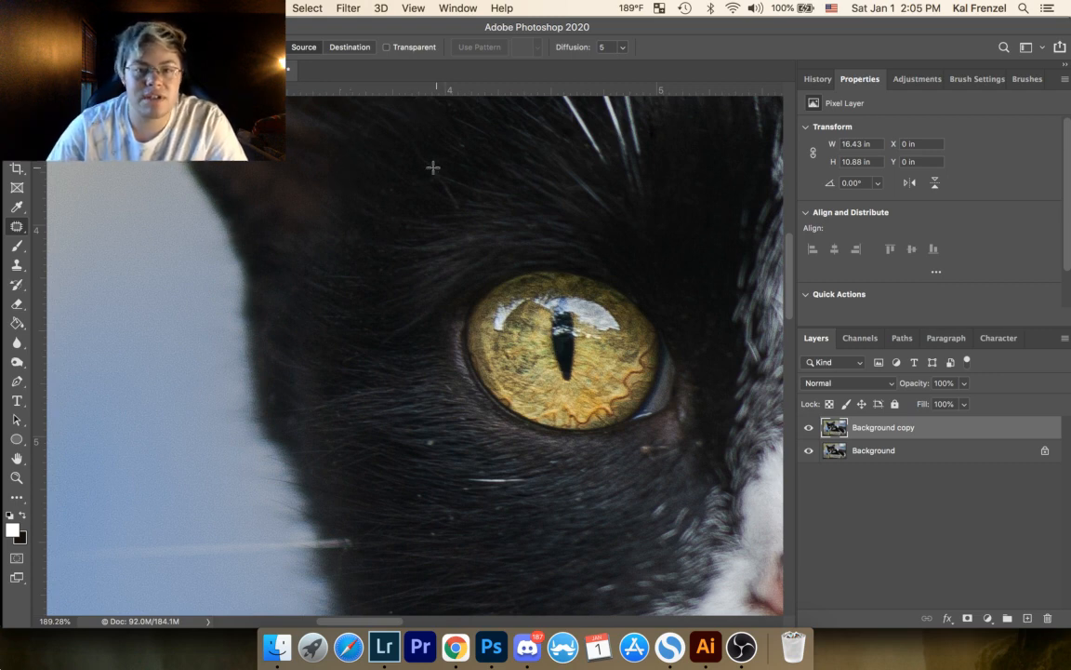
# Step: Patch out the remaining small specks in the fur above the outer corner of the left-hand eye
pyautogui.moveTo(408, 140)
pyautogui.mouseDown()
pyautogui.moveTo(455, 206)
pyautogui.moveTo(409, 142)
pyautogui.moveTo(448, 172)
pyautogui.moveTo(453, 159)
pyautogui.moveTo(411, 173)
pyautogui.moveTo(425, 160)
pyautogui.mouseUp()
pyautogui.click(482, 131)
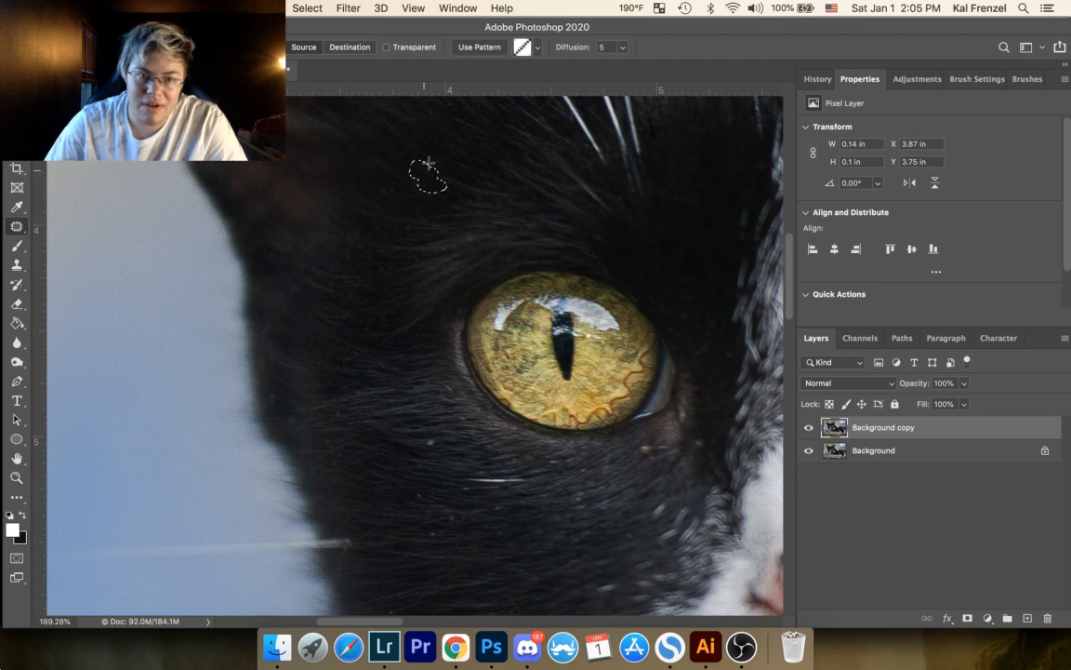
pyautogui.click(458, 132)
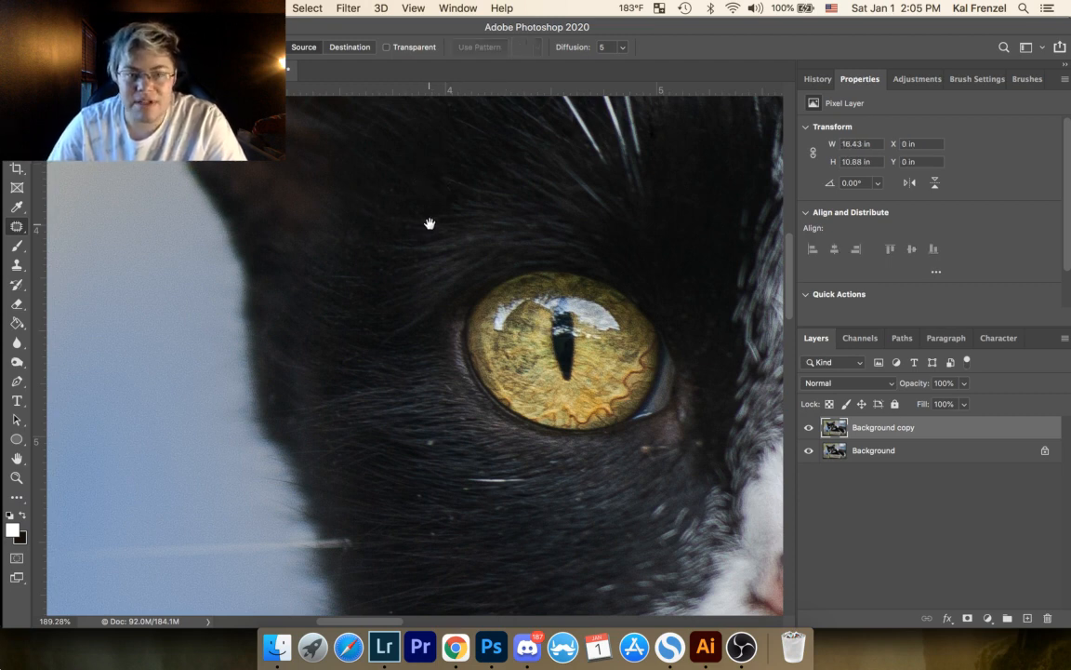
pyautogui.moveTo(457, 221)
pyautogui.mouseDown()
pyautogui.moveTo(312, 212)
pyautogui.moveTo(304, 247)
pyautogui.moveTo(303, 235)
pyautogui.mouseUp()
pyautogui.moveTo(305, 233); pyautogui.dragTo(313, 231)
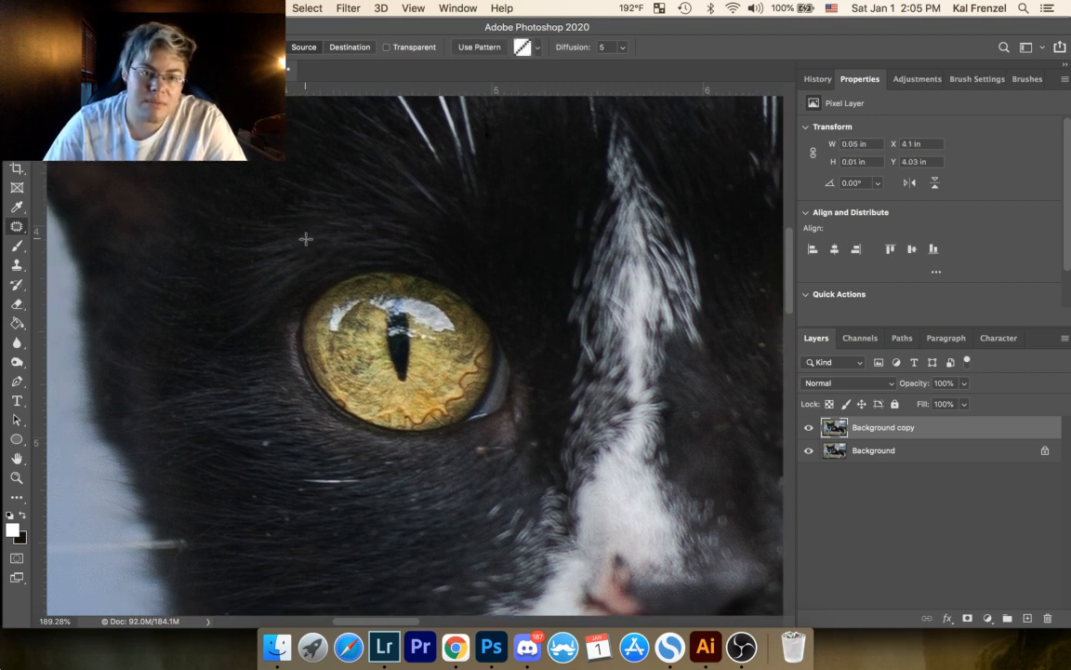
pyautogui.click(306, 239)
pyautogui.moveTo(310, 230)
pyautogui.mouseDown()
pyautogui.moveTo(289, 249)
pyautogui.moveTo(298, 239)
pyautogui.mouseUp()
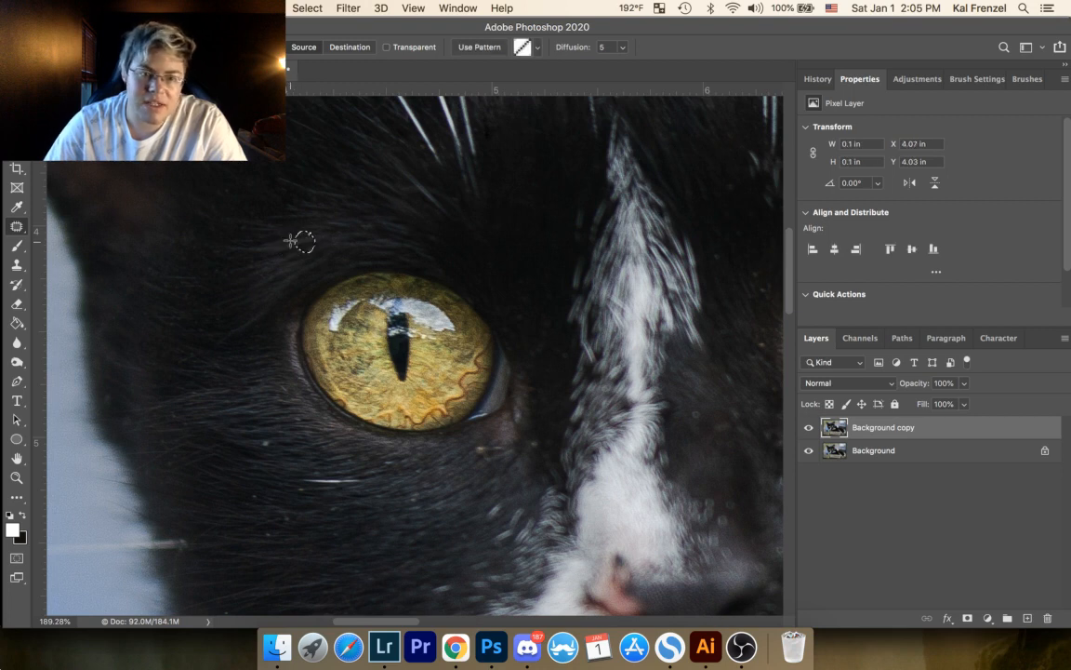
pyautogui.click(302, 234)
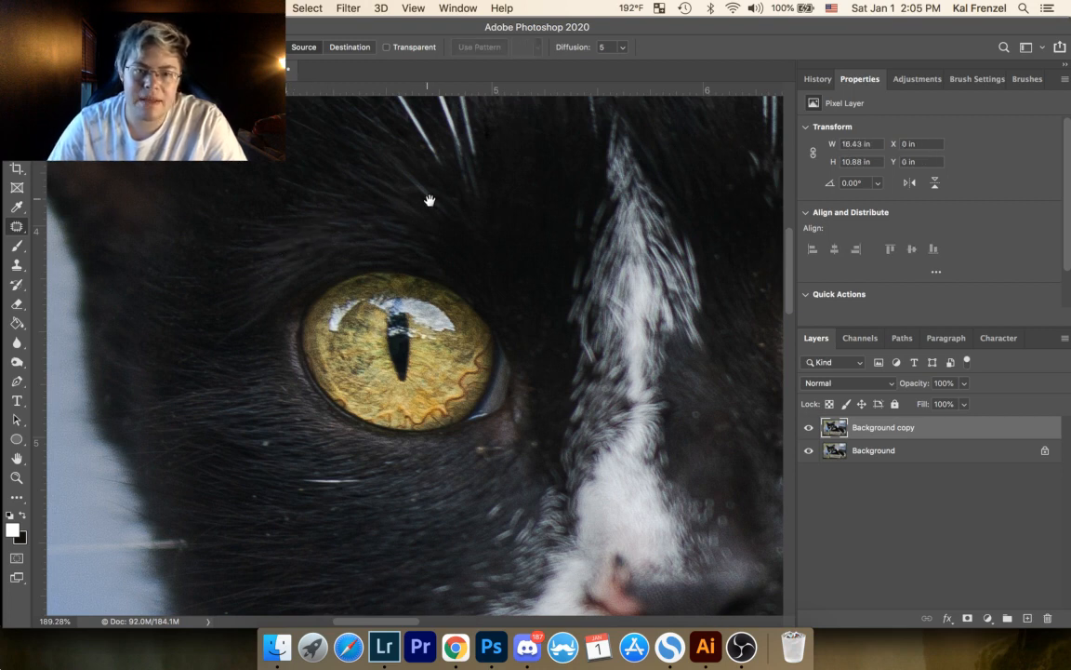
# Step: Patch out the specks above the inner corner of the right-hand eye and near the base of its arched brow whisker
pyautogui.moveTo(430, 200); pyautogui.dragTo(160, 277)
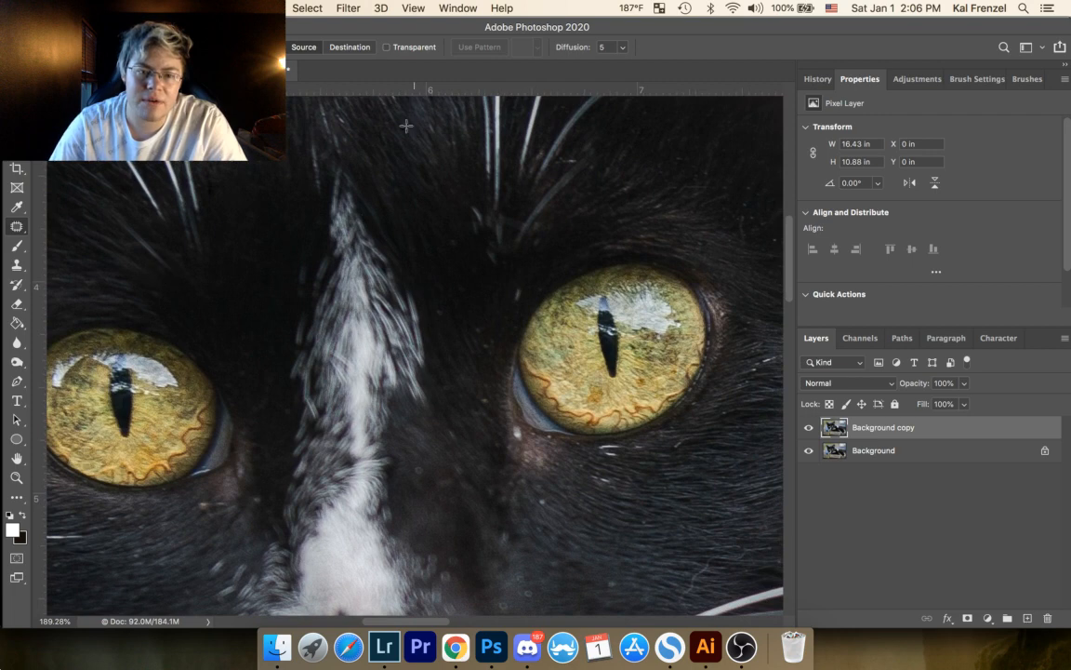
pyautogui.moveTo(516, 287); pyautogui.dragTo(533, 275)
pyautogui.click(540, 261)
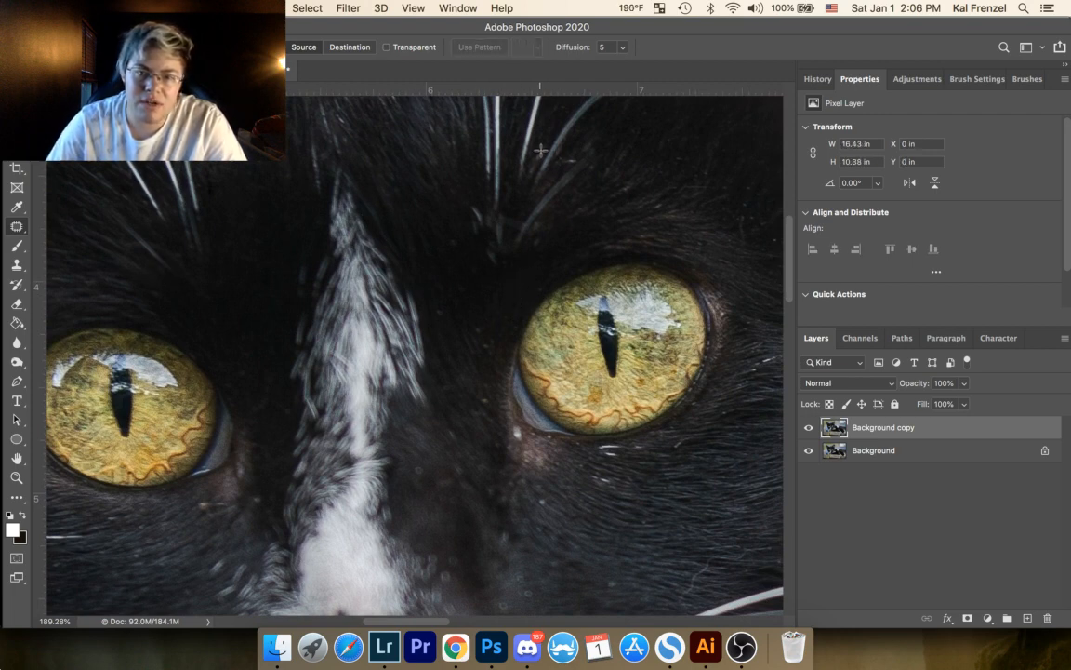
pyautogui.moveTo(535, 150)
pyautogui.mouseDown()
pyautogui.moveTo(535, 169)
pyautogui.moveTo(555, 133)
pyautogui.mouseUp()
pyautogui.click(566, 124)
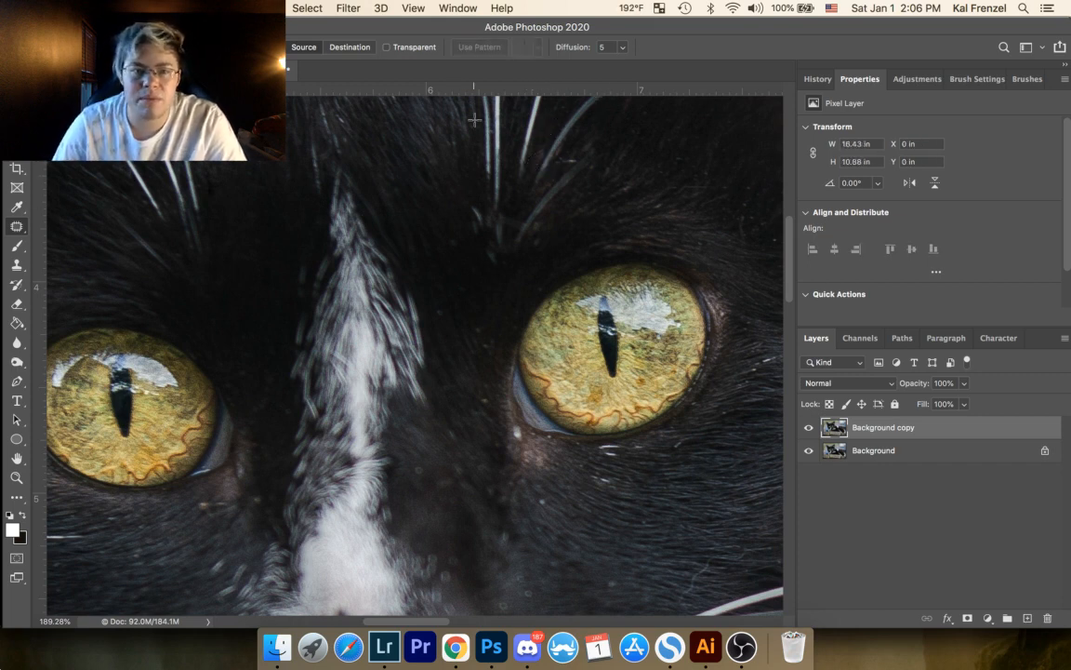
# Step: Patch out the short light hair and the specks beside the short brow whisker above the right-hand eye
pyautogui.moveTo(482, 206); pyautogui.dragTo(367, 251)
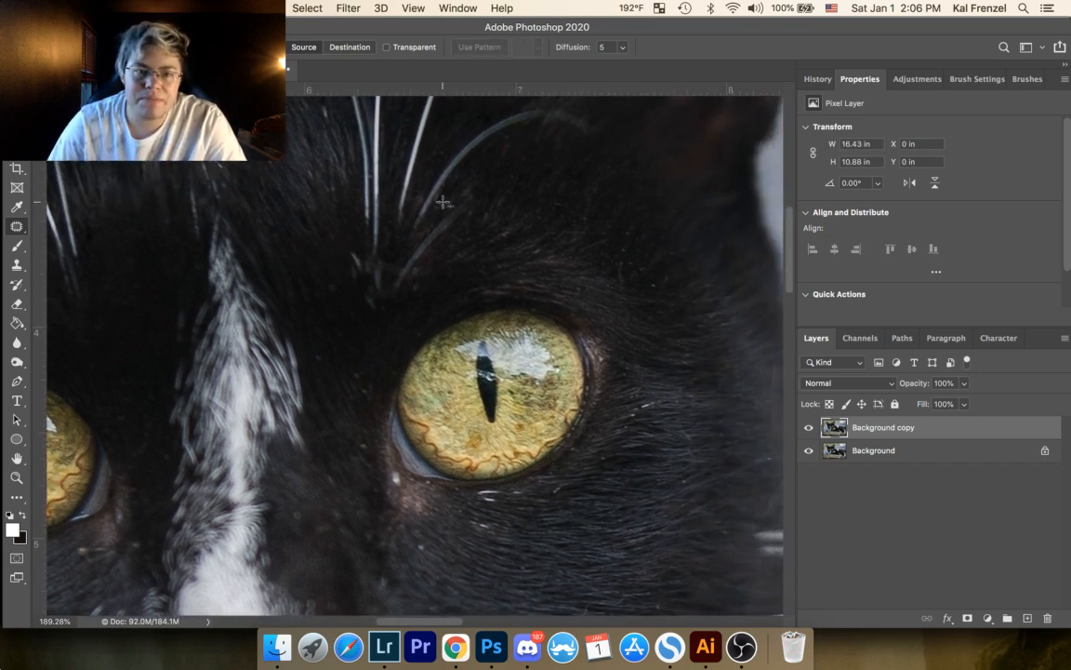
pyautogui.moveTo(439, 203)
pyautogui.mouseDown()
pyautogui.moveTo(452, 203)
pyautogui.moveTo(443, 202)
pyautogui.mouseUp()
pyautogui.moveTo(447, 206); pyautogui.dragTo(461, 187)
pyautogui.click(512, 173)
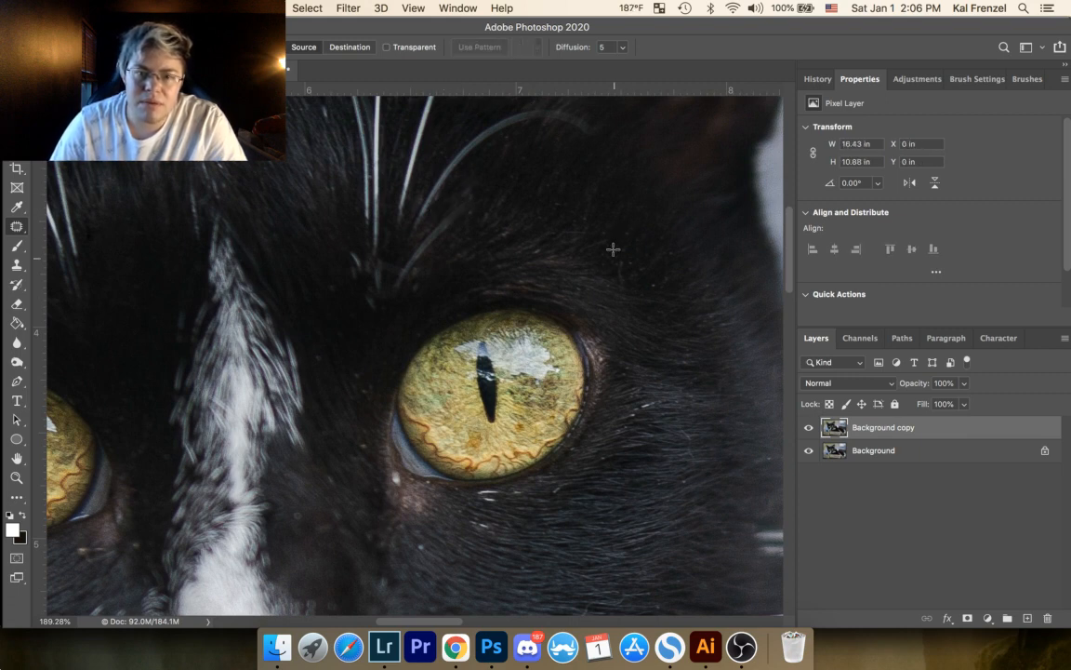
pyautogui.moveTo(473, 208); pyautogui.dragTo(481, 219)
pyautogui.click(518, 177)
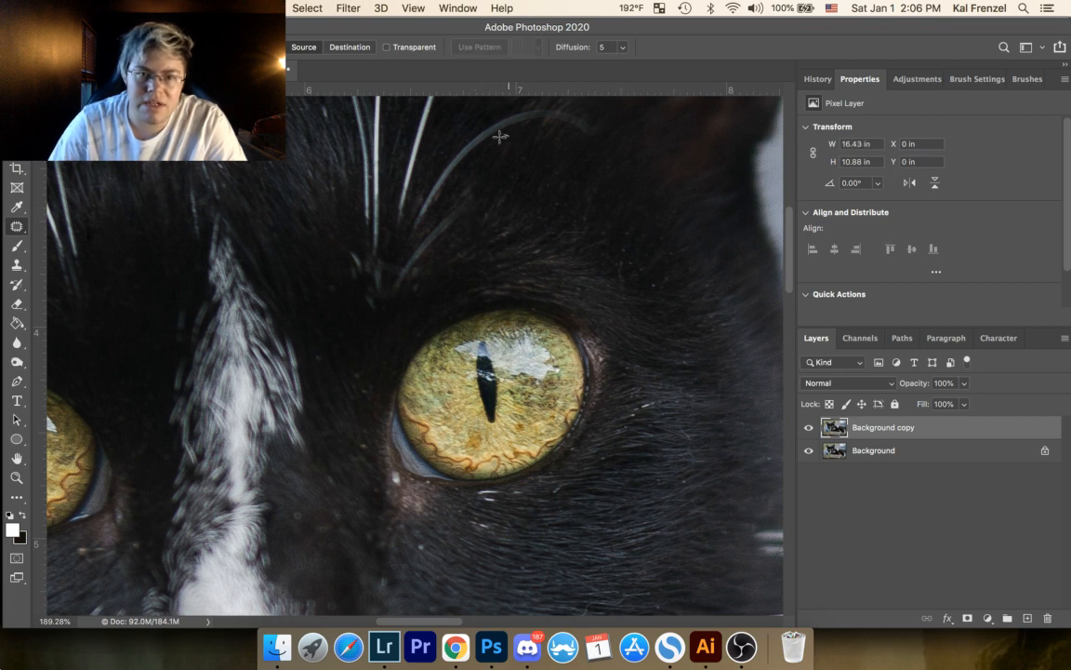
# Step: Patch out the small specks in the dark fur directly beneath the arched brow whisker
pyautogui.moveTo(500, 136)
pyautogui.mouseDown()
pyautogui.moveTo(521, 137)
pyautogui.moveTo(519, 164)
pyautogui.moveTo(531, 142)
pyautogui.moveTo(506, 176)
pyautogui.moveTo(520, 176)
pyautogui.moveTo(521, 161)
pyautogui.mouseUp()
pyautogui.click(525, 145)
pyautogui.click(531, 142)
pyautogui.click(522, 160)
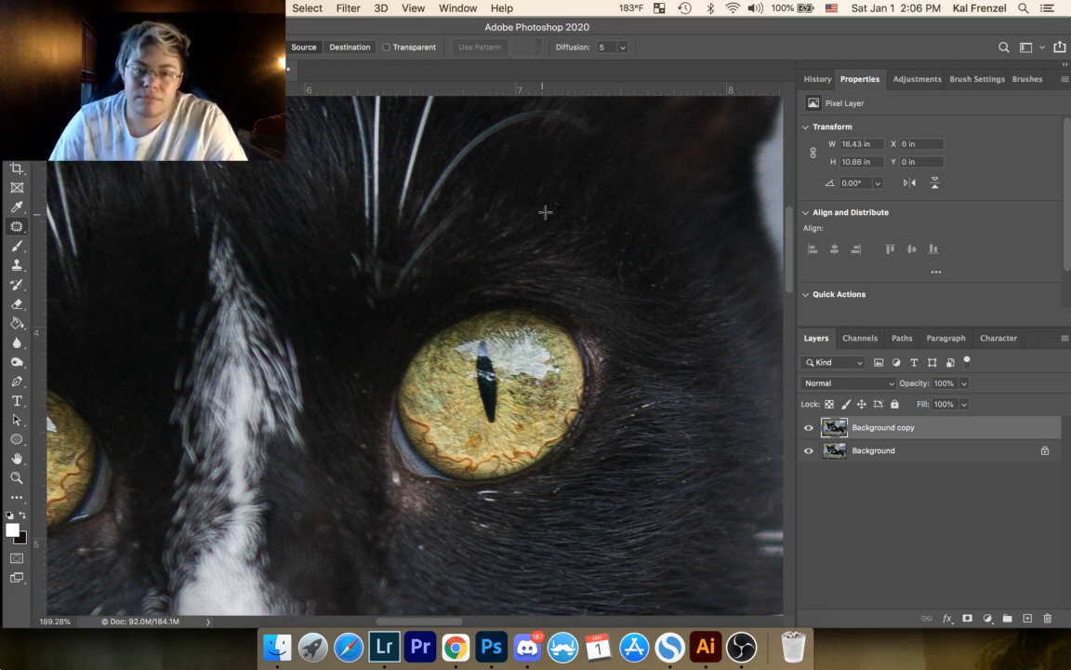
# Step: Patch out the specks and stray hairs in the fur above the outer corner of the right-hand eye
pyautogui.moveTo(554, 199)
pyautogui.mouseDown()
pyautogui.moveTo(563, 189)
pyautogui.moveTo(545, 213)
pyautogui.mouseUp()
pyautogui.click(563, 188)
pyautogui.moveTo(548, 220)
pyautogui.mouseDown()
pyautogui.moveTo(544, 212)
pyautogui.moveTo(582, 210)
pyautogui.moveTo(606, 231)
pyautogui.moveTo(632, 232)
pyautogui.moveTo(634, 221)
pyautogui.mouseUp()
pyautogui.click(562, 184)
pyautogui.click(616, 240)
pyautogui.click(636, 232)
pyautogui.click(623, 256)
pyautogui.moveTo(618, 266)
pyautogui.mouseDown()
pyautogui.moveTo(661, 233)
pyautogui.moveTo(660, 248)
pyautogui.moveTo(685, 264)
pyautogui.moveTo(670, 238)
pyautogui.mouseUp()
pyautogui.click(640, 248)
pyautogui.click(670, 234)
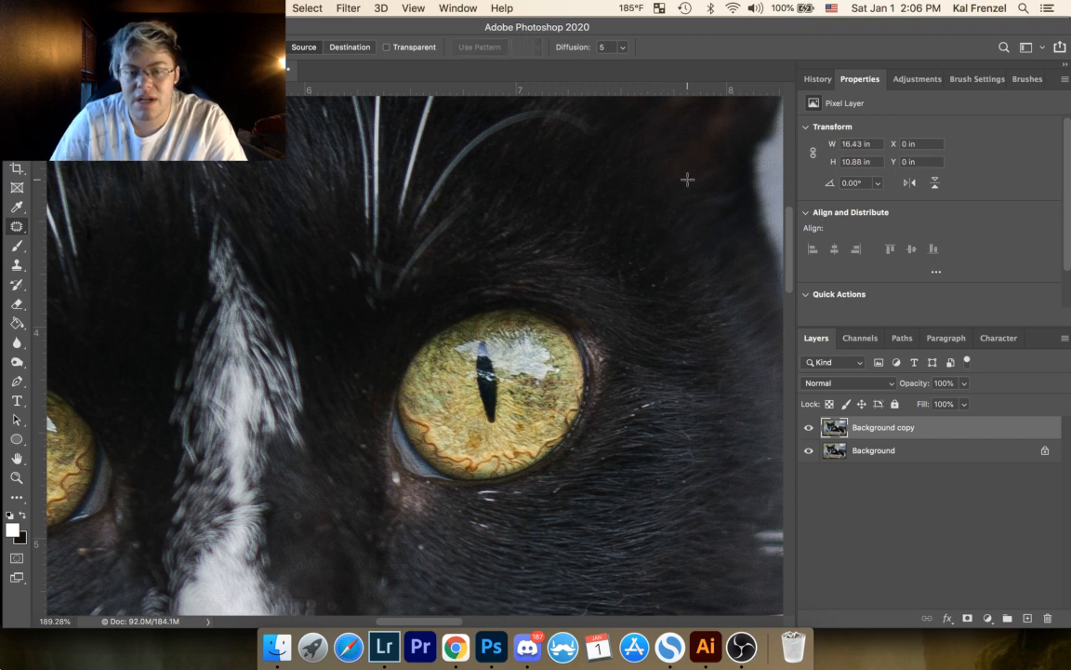
# Step: Patch out the scattered specks in the fur farther out between the right-hand eye and the edge of the face
pyautogui.moveTo(636, 260)
pyautogui.mouseDown()
pyautogui.moveTo(640, 270)
pyautogui.moveTo(646, 260)
pyautogui.mouseUp()
pyautogui.click(648, 253)
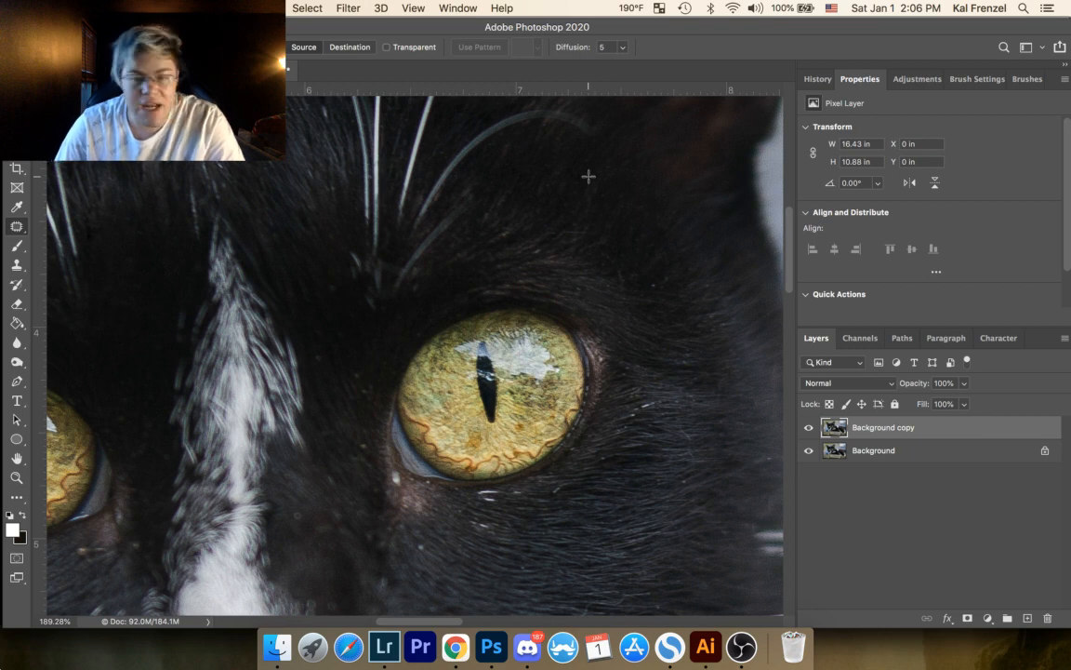
pyautogui.moveTo(655, 282)
pyautogui.mouseDown()
pyautogui.moveTo(662, 290)
pyautogui.moveTo(644, 285)
pyautogui.moveTo(670, 274)
pyautogui.mouseUp()
pyautogui.click(672, 280)
pyautogui.moveTo(672, 280)
pyautogui.mouseDown()
pyautogui.moveTo(708, 280)
pyautogui.moveTo(706, 313)
pyautogui.mouseUp()
pyautogui.click(709, 251)
pyautogui.click(720, 345)
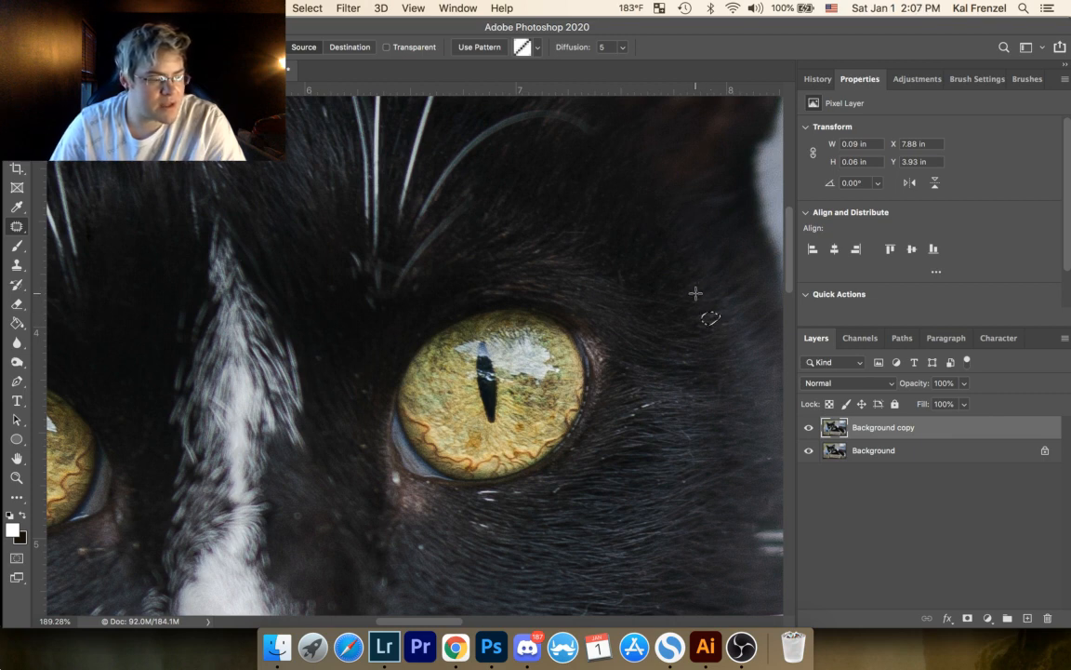
pyautogui.click(744, 271)
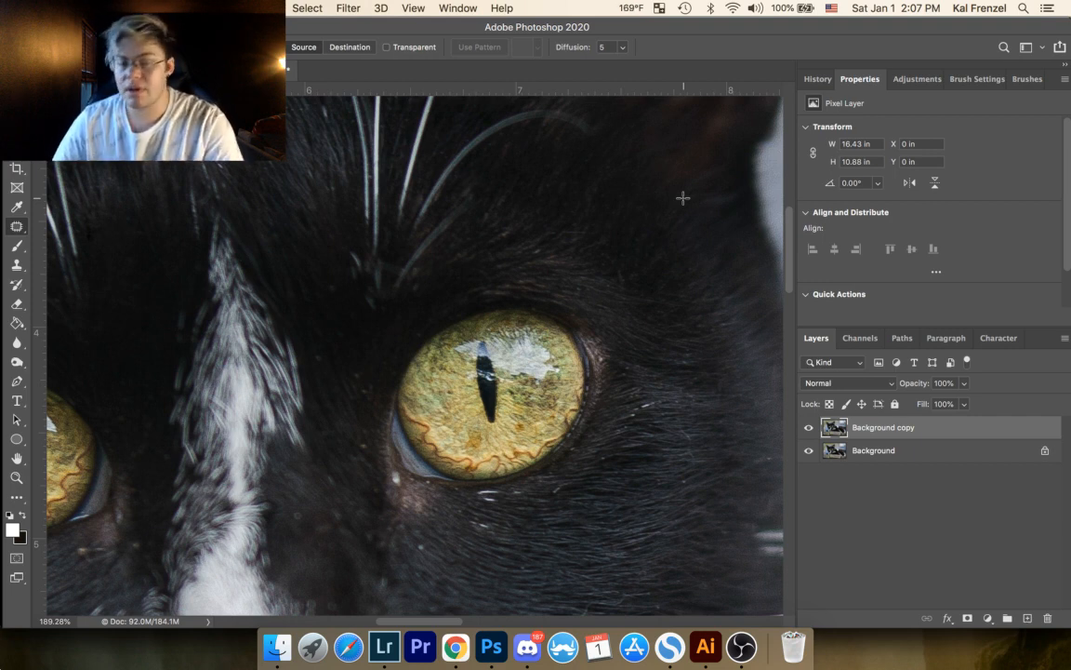
# Step: Patch the small specks in the fur just above the upper lid of the right-hand eye and clear the selection
pyautogui.moveTo(528, 281); pyautogui.dragTo(359, 280)
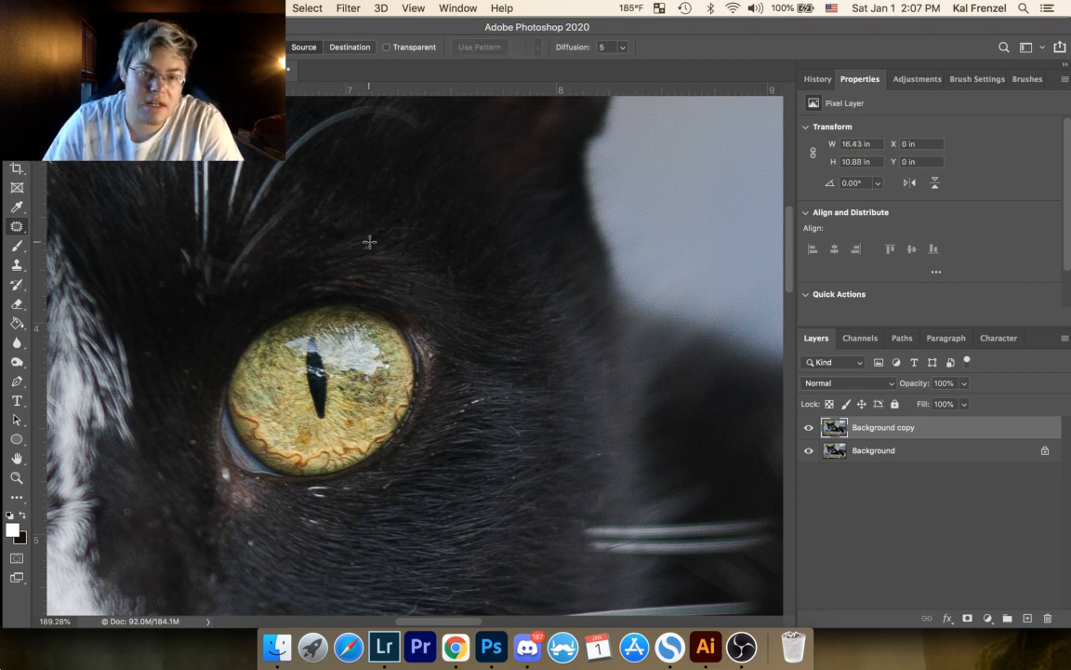
pyautogui.moveTo(369, 242)
pyautogui.mouseDown()
pyautogui.moveTo(358, 253)
pyautogui.moveTo(368, 246)
pyautogui.mouseUp()
pyautogui.moveTo(366, 248); pyautogui.dragTo(382, 243)
pyautogui.press('super+d')
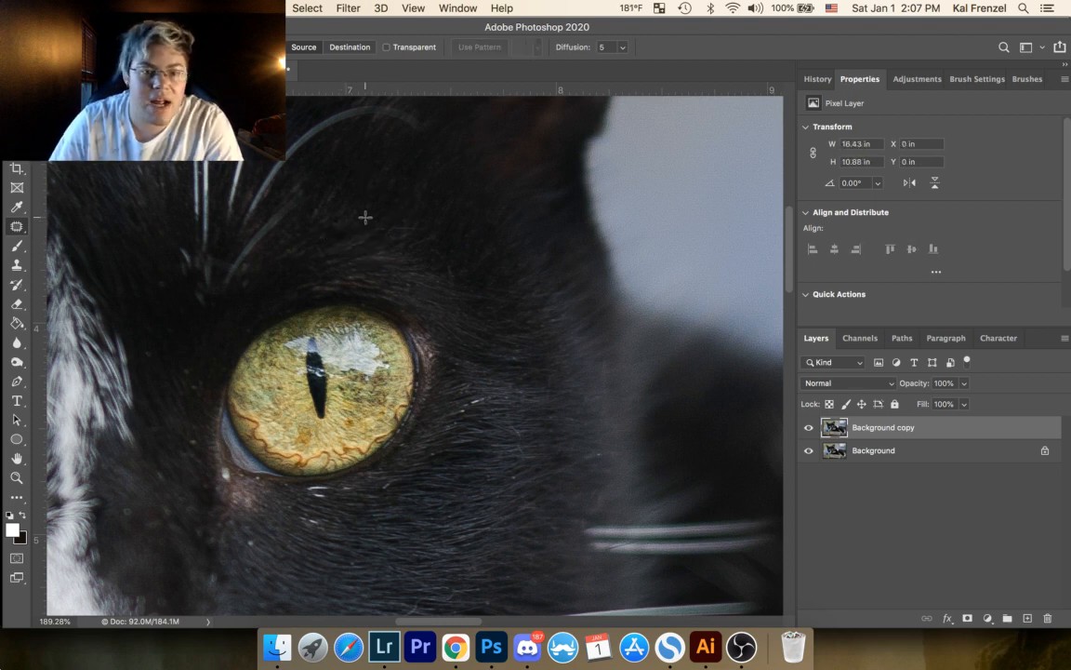
# Step: Patch out the faint specks in the blurred fur along the outer edge of the face, beyond the right-hand eye
pyautogui.moveTo(519, 347); pyautogui.dragTo(397, 268)
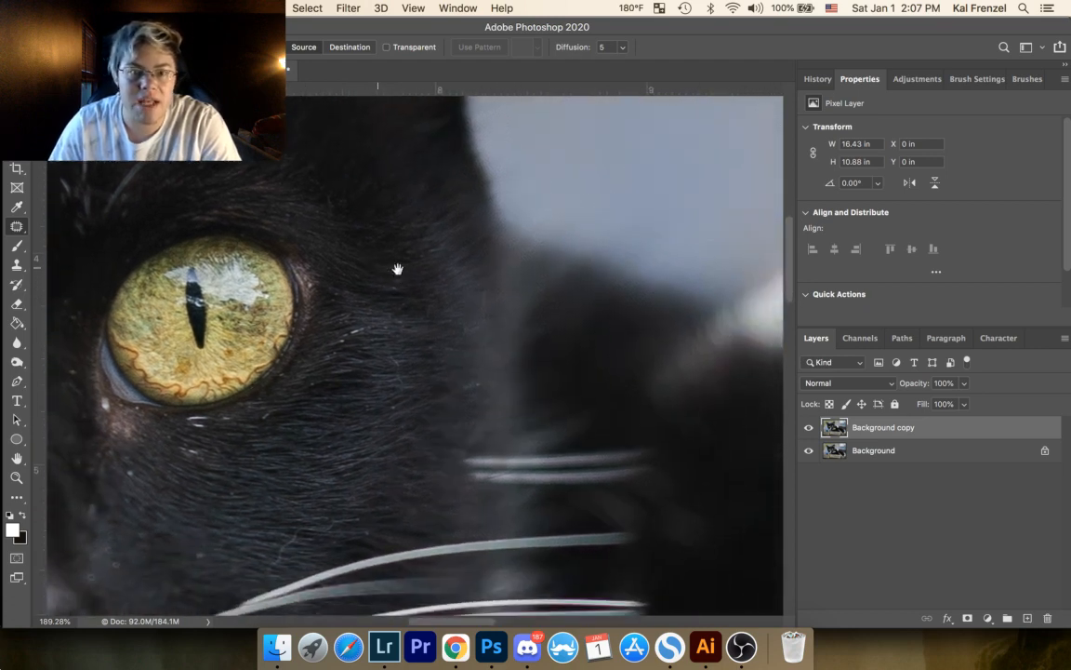
pyautogui.moveTo(478, 380); pyautogui.dragTo(479, 379)
pyautogui.moveTo(478, 387); pyautogui.dragTo(472, 380)
pyautogui.press('super+d')
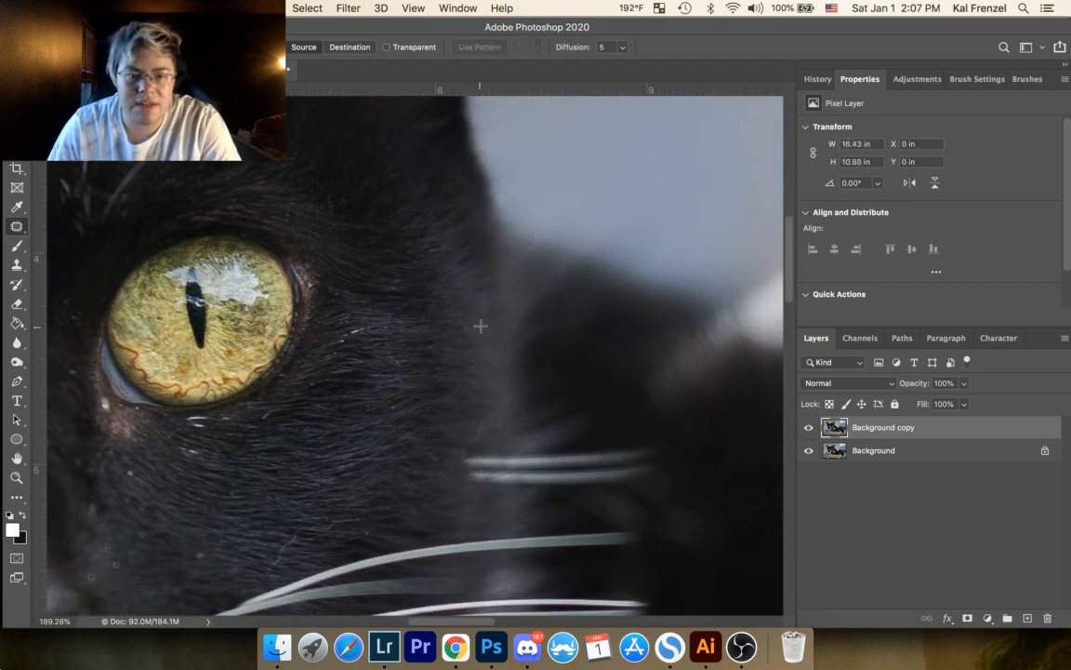
pyautogui.moveTo(481, 326)
pyautogui.mouseDown()
pyautogui.moveTo(473, 318)
pyautogui.moveTo(478, 339)
pyautogui.moveTo(477, 326)
pyautogui.mouseUp()
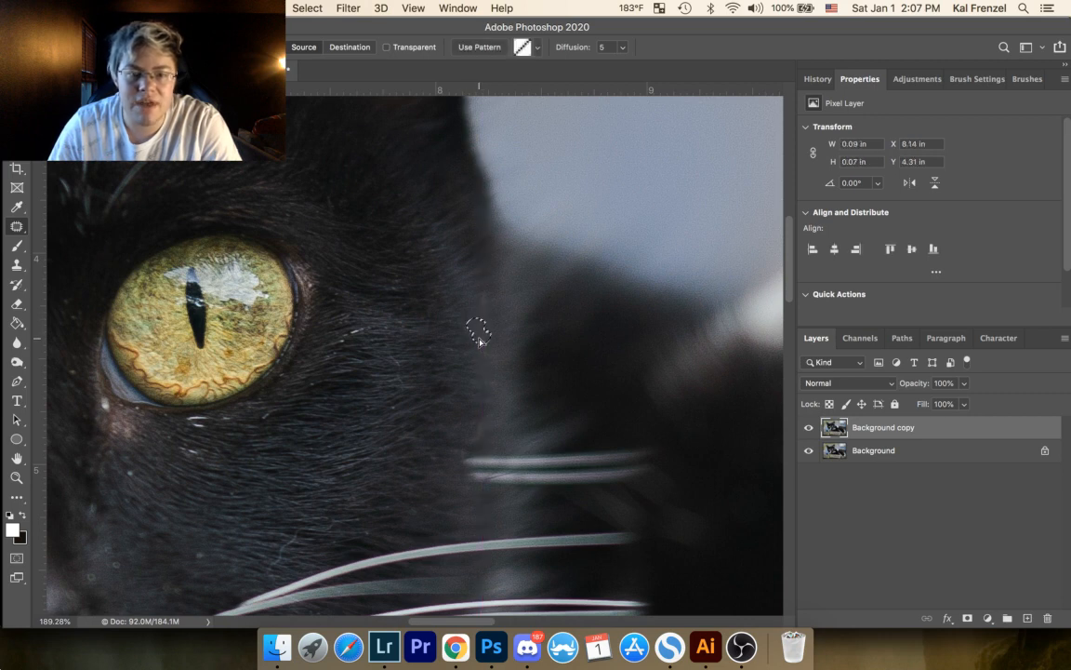
pyautogui.press('super+d')
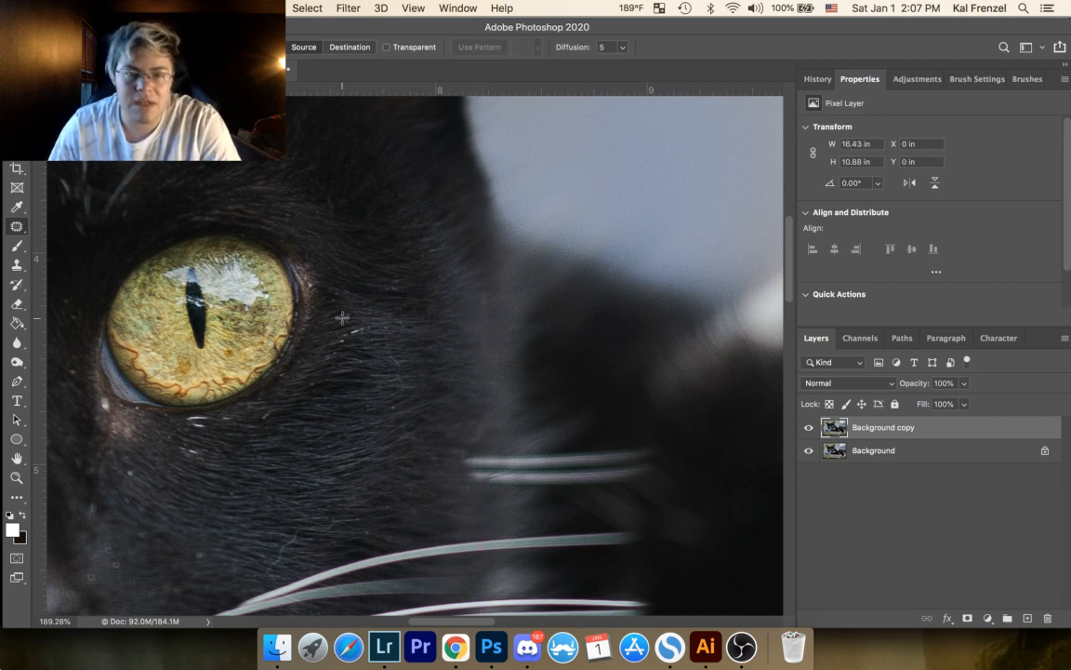
# Step: Patch out the bright speck at the inner corner of the right-hand eye and the stray white hairs beyond its outer corner
pyautogui.moveTo(462, 359); pyautogui.dragTo(537, 356)
pyautogui.moveTo(568, 346); pyautogui.dragTo(572, 348)
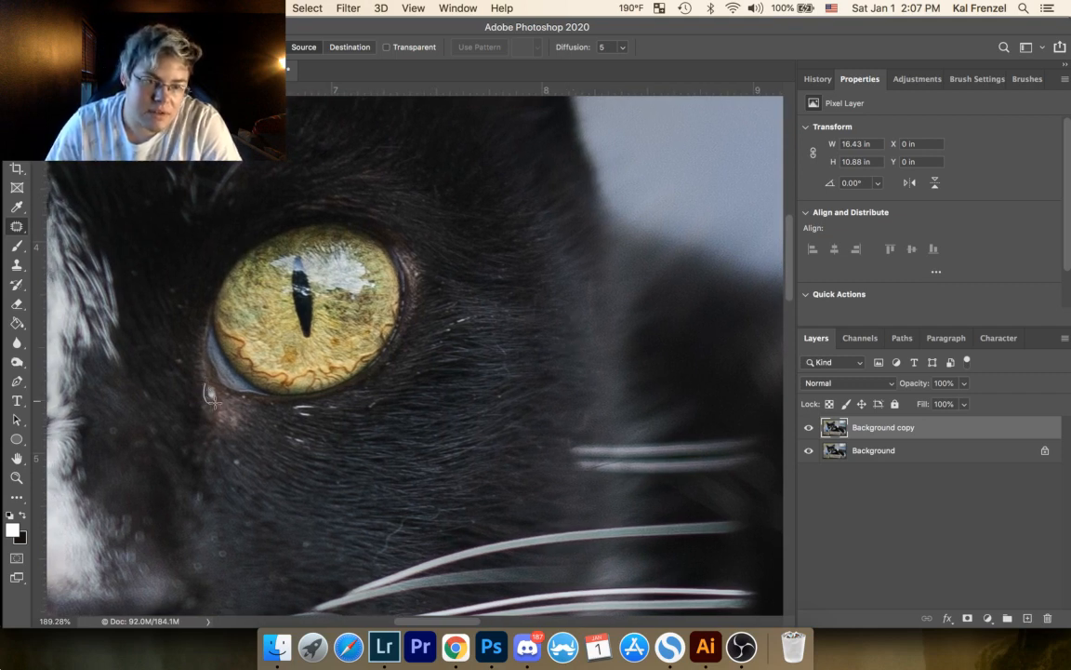
pyautogui.moveTo(215, 402)
pyautogui.mouseDown()
pyautogui.moveTo(209, 385)
pyautogui.moveTo(226, 405)
pyautogui.mouseUp()
pyautogui.press('super+d')
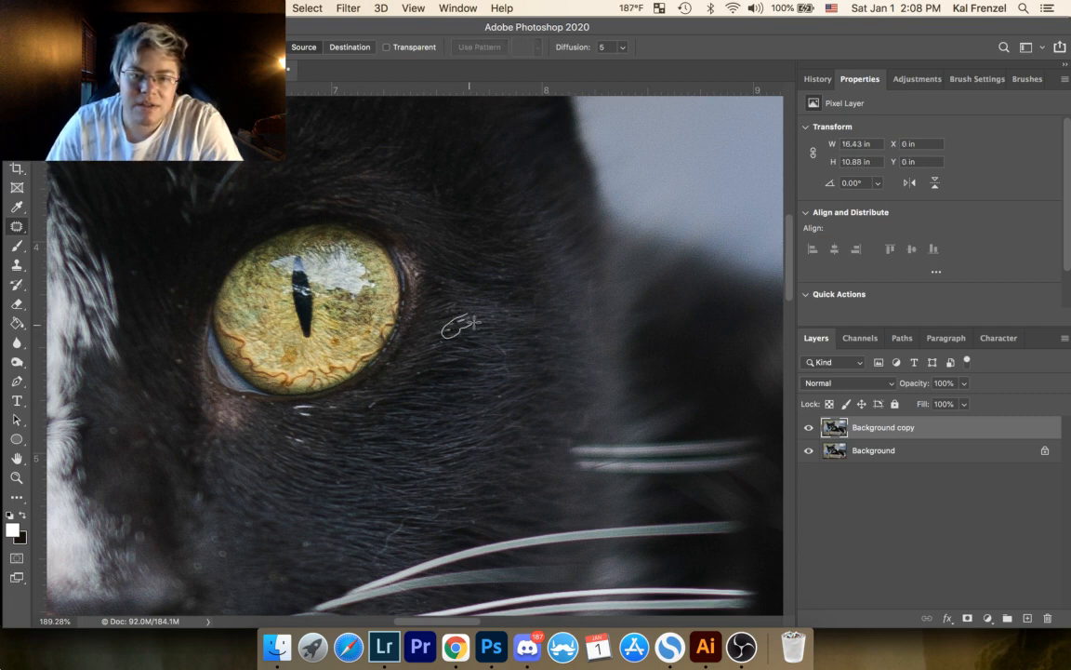
pyautogui.moveTo(471, 314); pyautogui.dragTo(418, 281)
pyautogui.press('super+d')
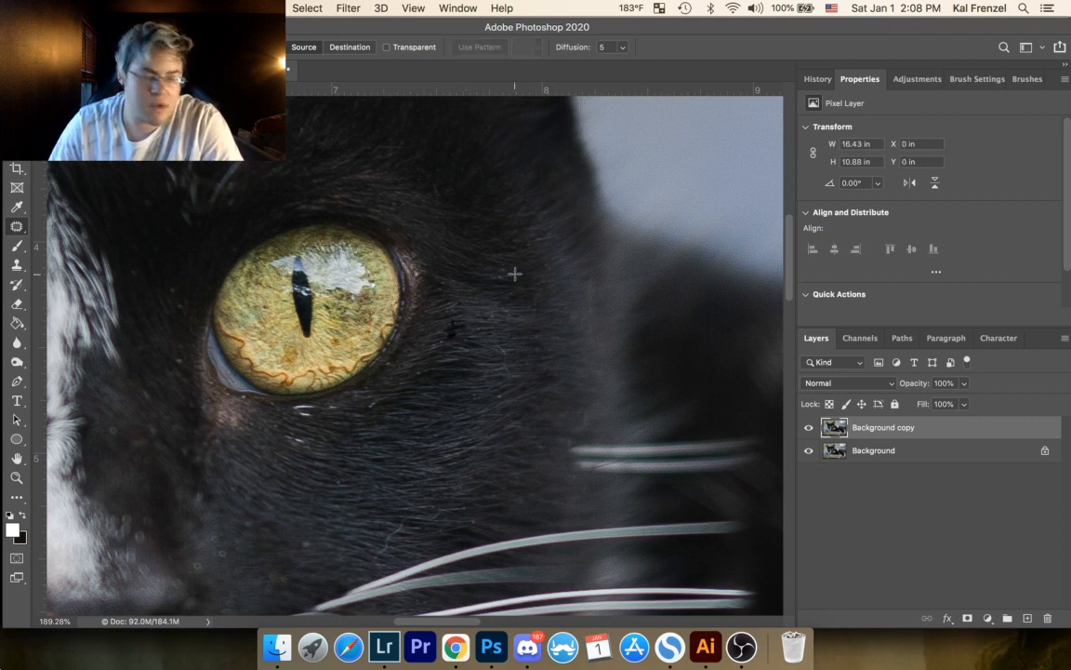
# Step: Patch out the white marks and stray light hairs in the fur just below the right-hand eye's lower lid
pyautogui.moveTo(316, 403)
pyautogui.mouseDown()
pyautogui.moveTo(292, 411)
pyautogui.moveTo(304, 424)
pyautogui.moveTo(321, 410)
pyautogui.moveTo(313, 420)
pyautogui.mouseUp()
pyautogui.click(332, 423)
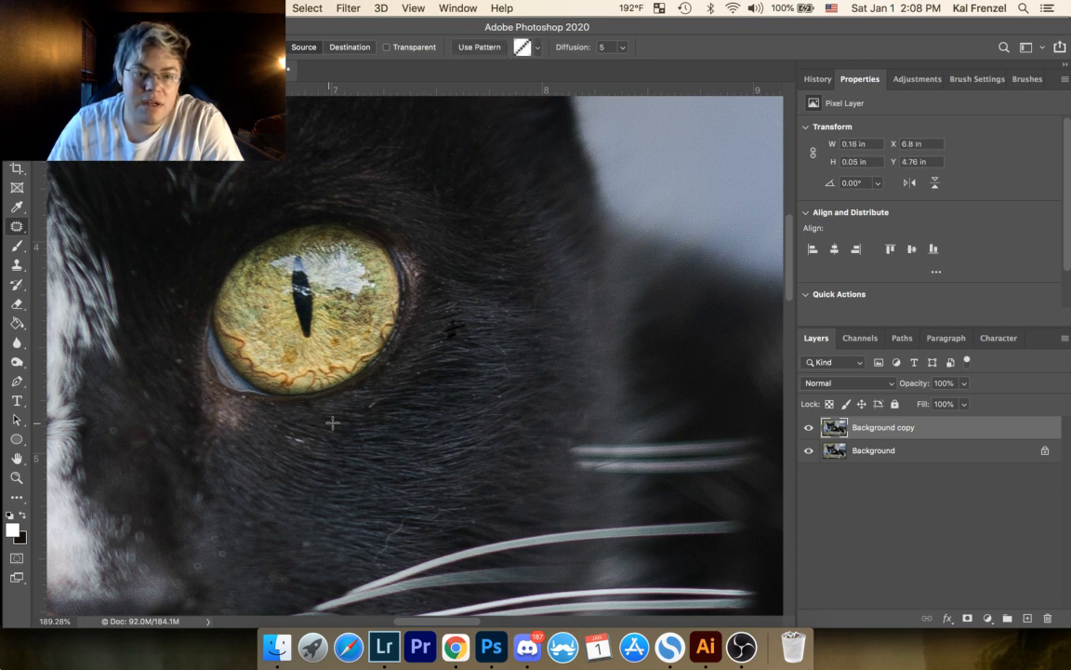
pyautogui.moveTo(376, 397)
pyautogui.mouseDown()
pyautogui.moveTo(370, 404)
pyautogui.moveTo(394, 390)
pyautogui.moveTo(372, 409)
pyautogui.moveTo(335, 359)
pyautogui.mouseUp()
pyautogui.click(381, 387)
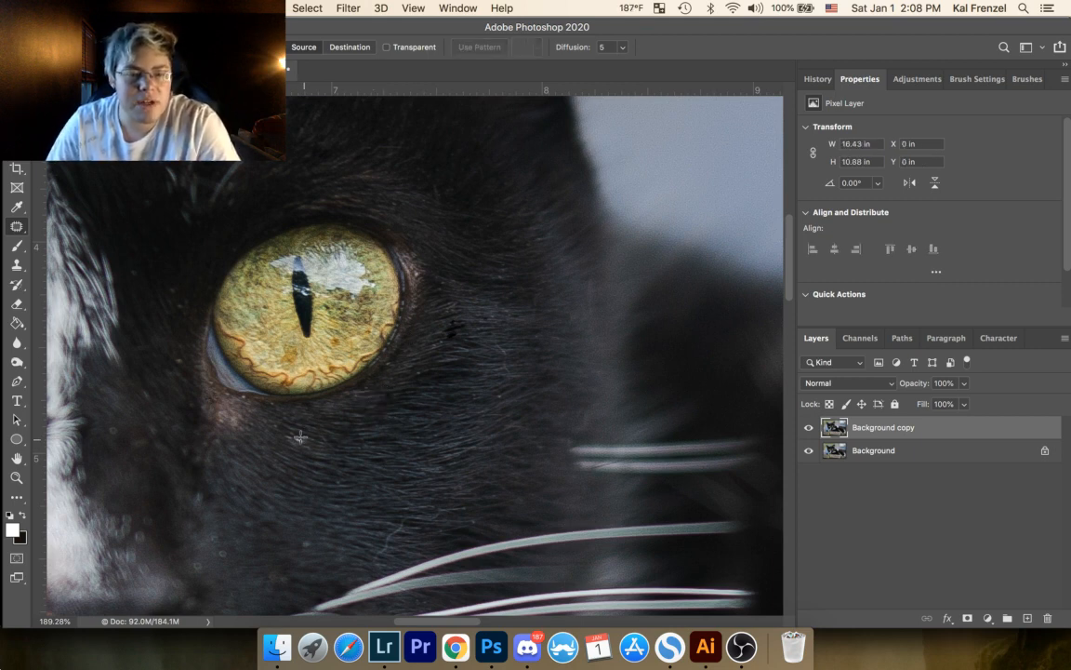
pyautogui.moveTo(300, 437)
pyautogui.mouseDown()
pyautogui.moveTo(301, 450)
pyautogui.moveTo(327, 437)
pyautogui.mouseUp()
pyautogui.press('super+d')
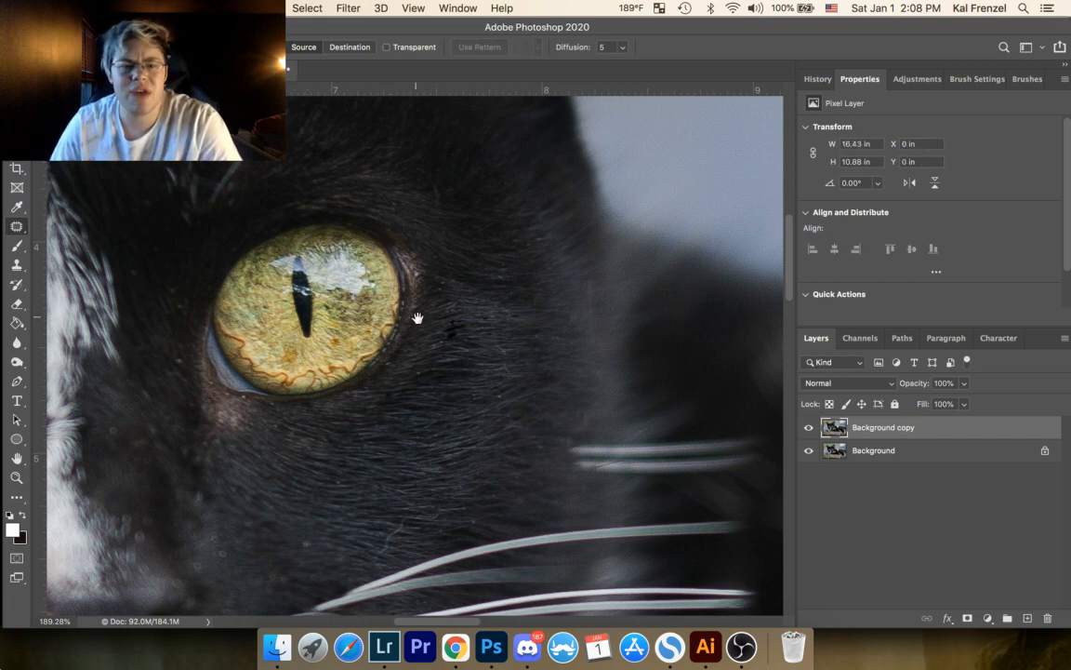
# Step: Try to patch the dark smudge in the fur beyond the outer corner of the right-hand eye
pyautogui.moveTo(399, 426); pyautogui.dragTo(589, 385)
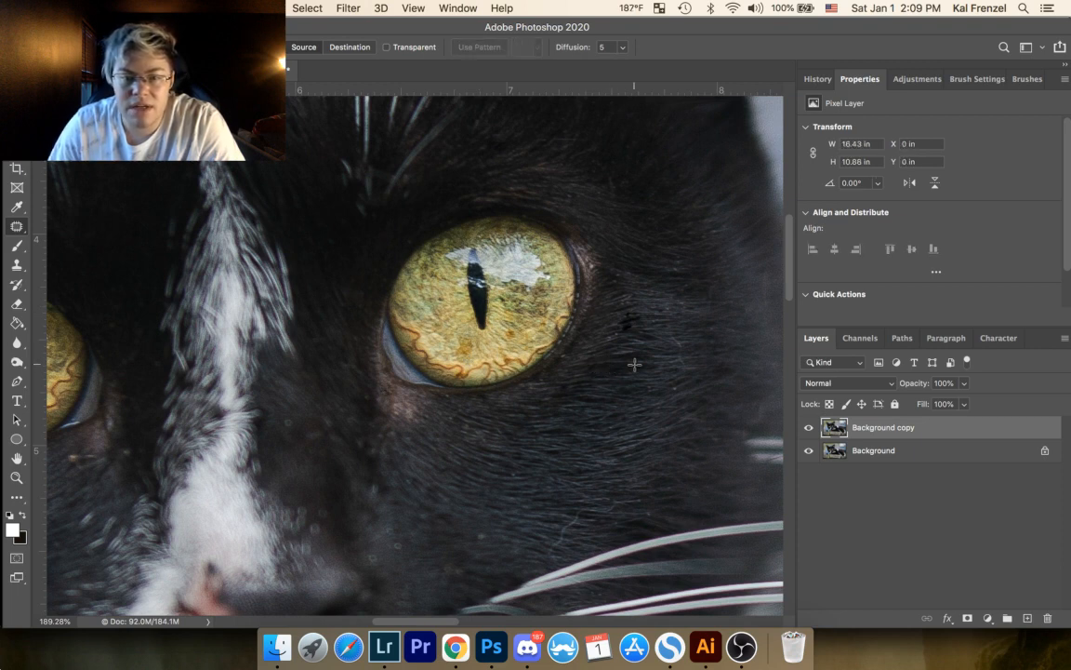
pyautogui.moveTo(627, 328); pyautogui.dragTo(630, 321)
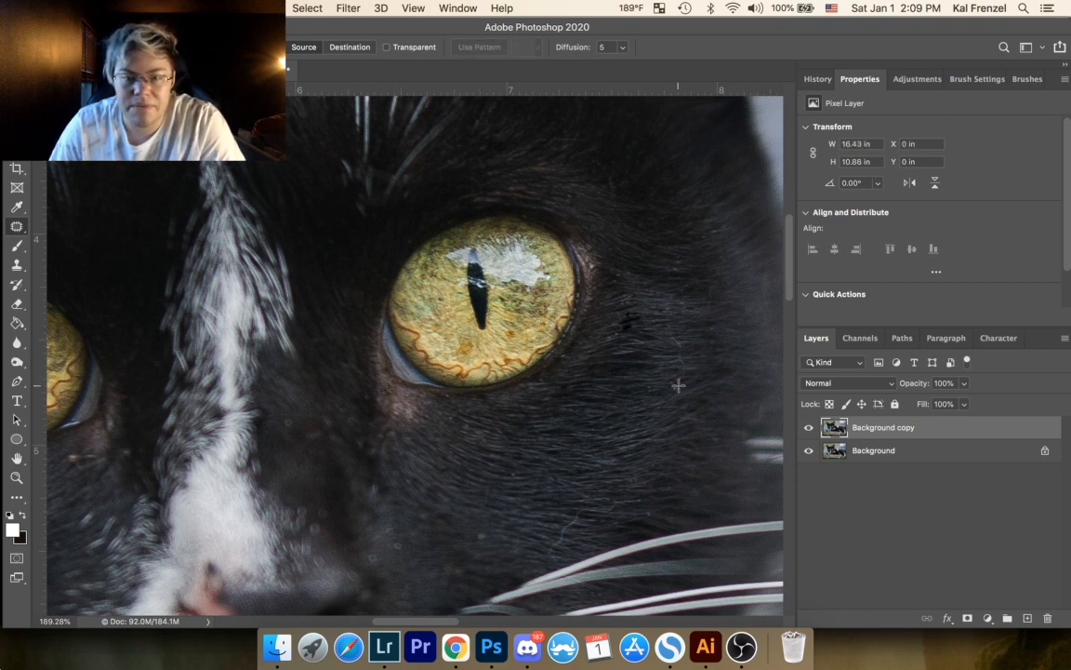
pyautogui.click(694, 354)
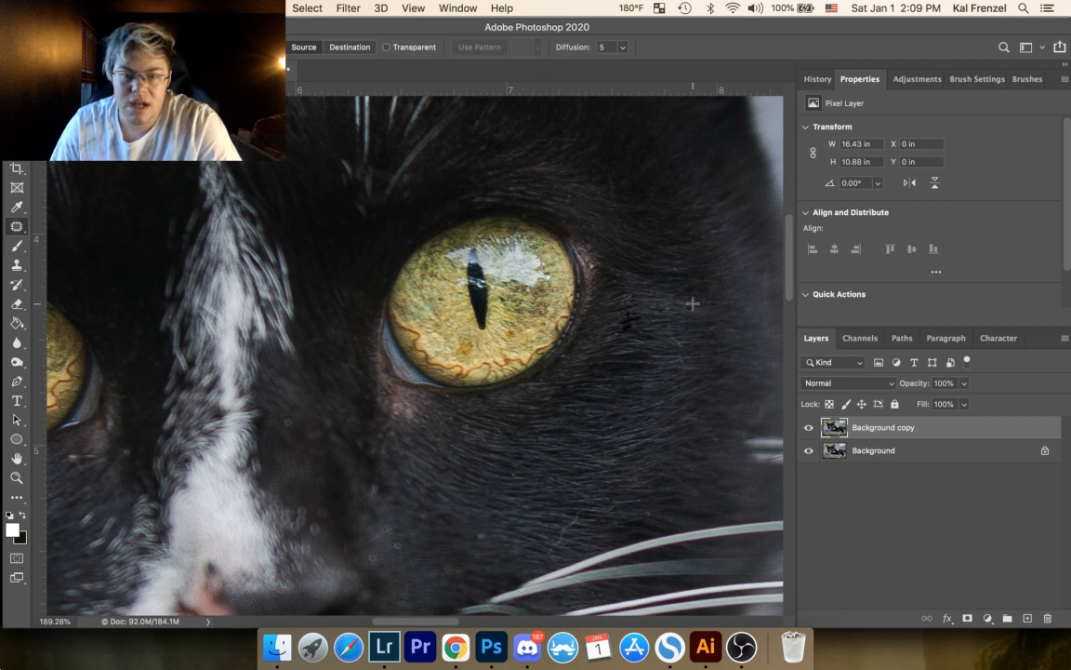
# Step: Patch out the scattered specks in the dark fur between the right-hand eye and the nose
pyautogui.moveTo(624, 363); pyautogui.dragTo(698, 326)
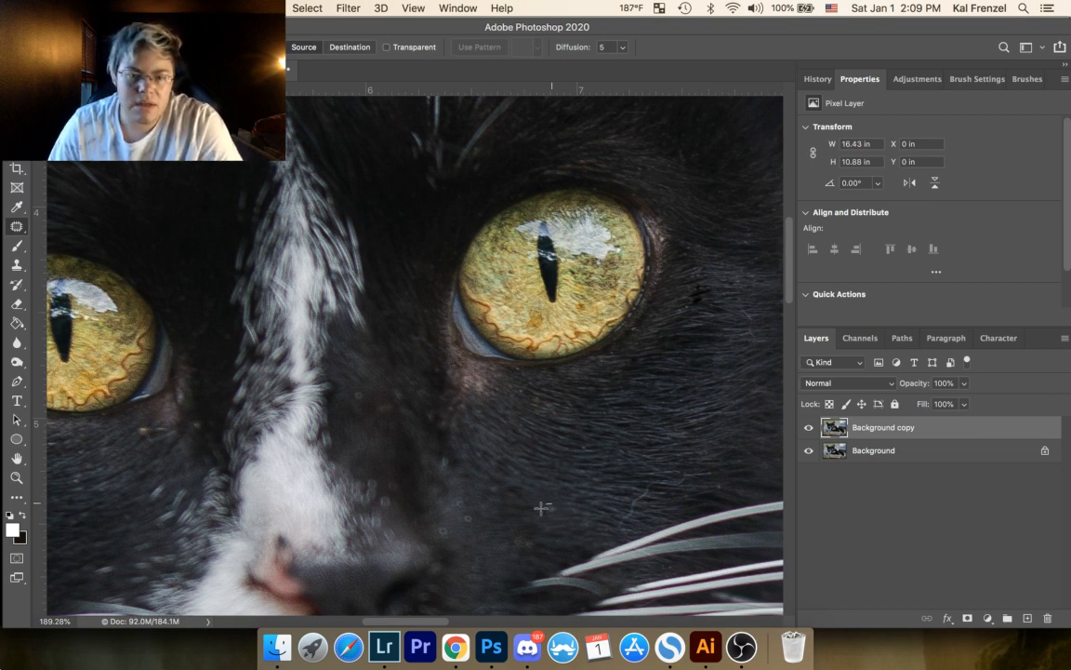
pyautogui.moveTo(544, 507)
pyautogui.mouseDown()
pyautogui.moveTo(553, 512)
pyautogui.moveTo(487, 451)
pyautogui.mouseUp()
pyautogui.press('super+d')
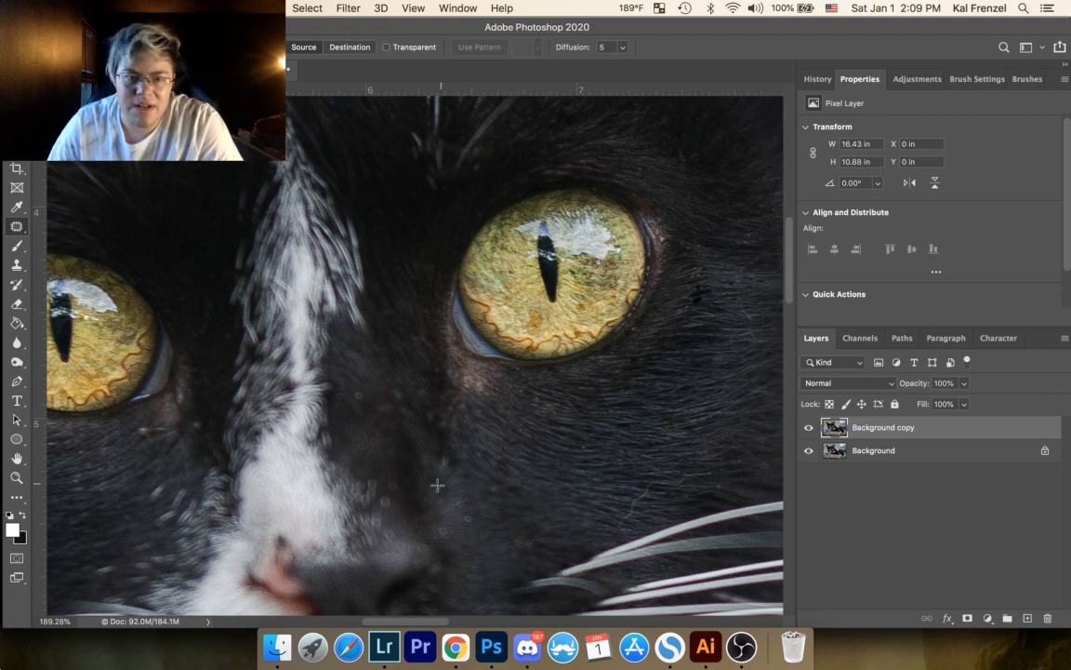
pyautogui.moveTo(469, 519); pyautogui.dragTo(481, 538)
pyautogui.press('super+d')
pyautogui.moveTo(456, 497); pyautogui.dragTo(459, 502)
pyautogui.moveTo(463, 511)
pyautogui.mouseDown()
pyautogui.moveTo(480, 434)
pyautogui.moveTo(428, 491)
pyautogui.moveTo(445, 530)
pyautogui.mouseUp()
pyautogui.press('super+d')
pyautogui.moveTo(446, 532); pyautogui.dragTo(460, 537)
pyautogui.press('super+d')
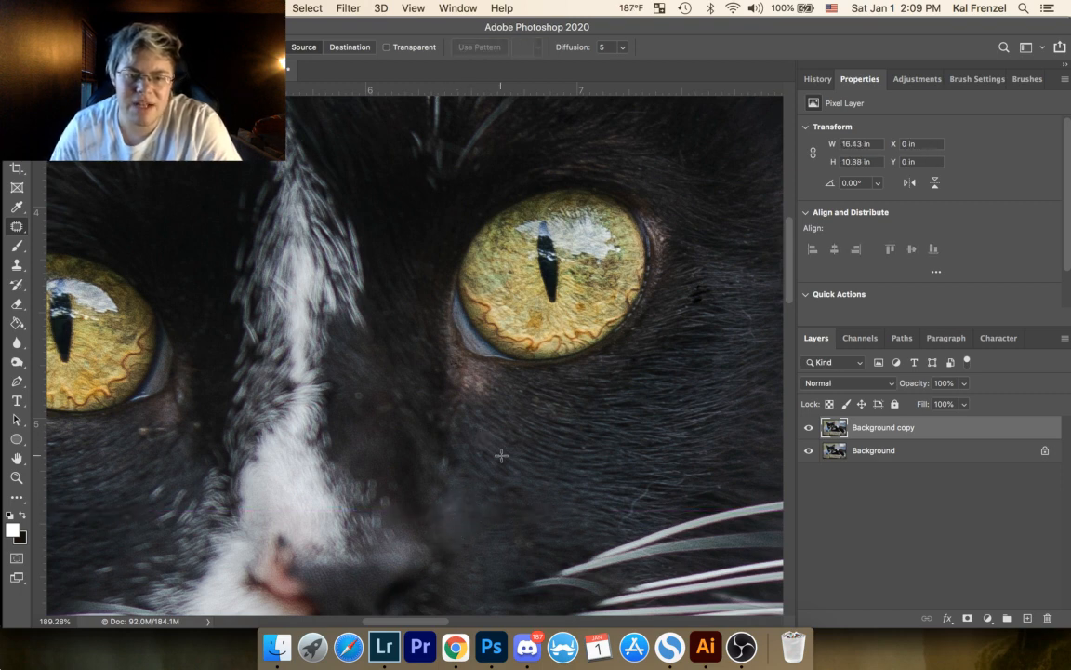
# Step: Patch out the curly stray hair just above the right-hand whiskers, undoing the first patch and redoing it from nearby fur
pyautogui.moveTo(646, 483)
pyautogui.mouseDown()
pyautogui.moveTo(619, 514)
pyautogui.moveTo(626, 525)
pyautogui.moveTo(687, 474)
pyautogui.mouseUp()
pyautogui.click(637, 466)
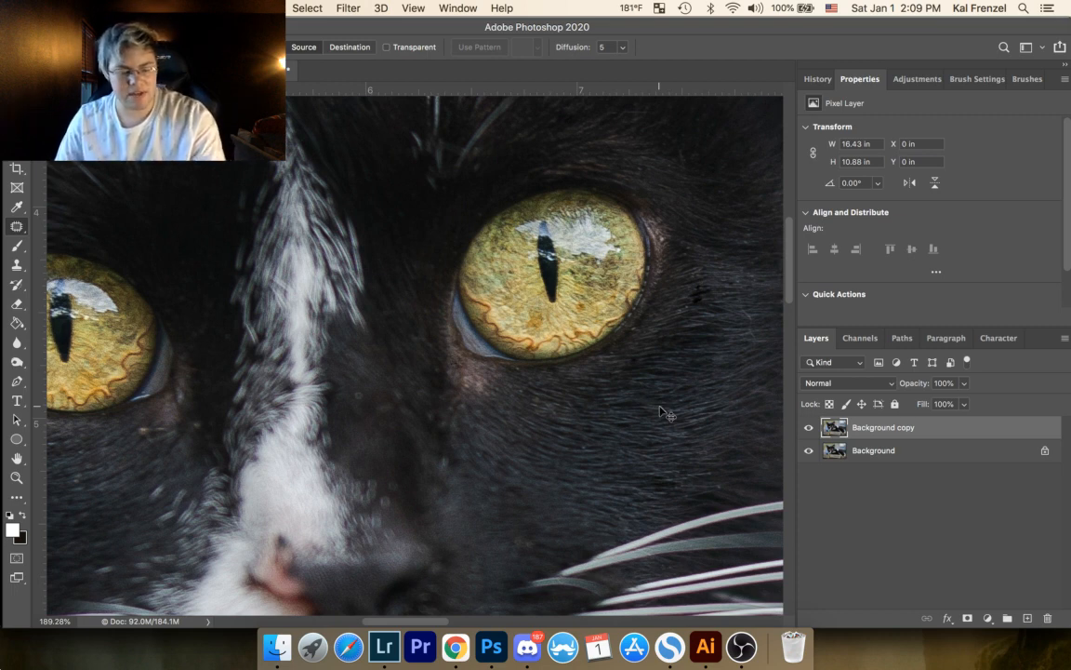
pyautogui.press('super+z')
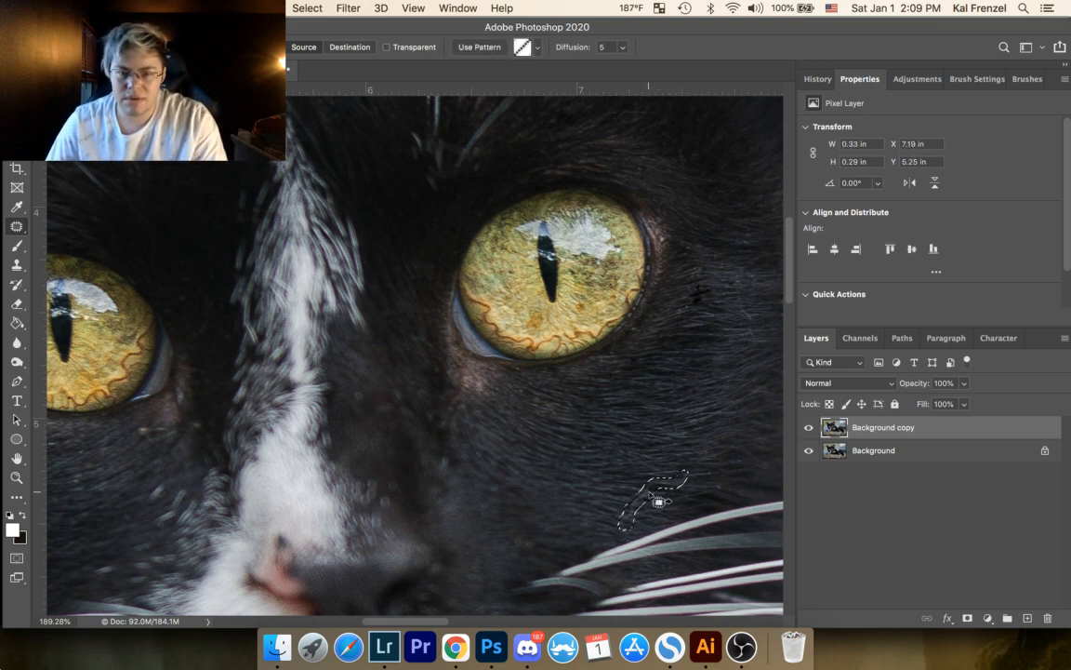
pyautogui.moveTo(649, 494)
pyautogui.mouseDown()
pyautogui.moveTo(661, 497)
pyautogui.moveTo(639, 485)
pyautogui.mouseUp()
pyautogui.press('super+d')
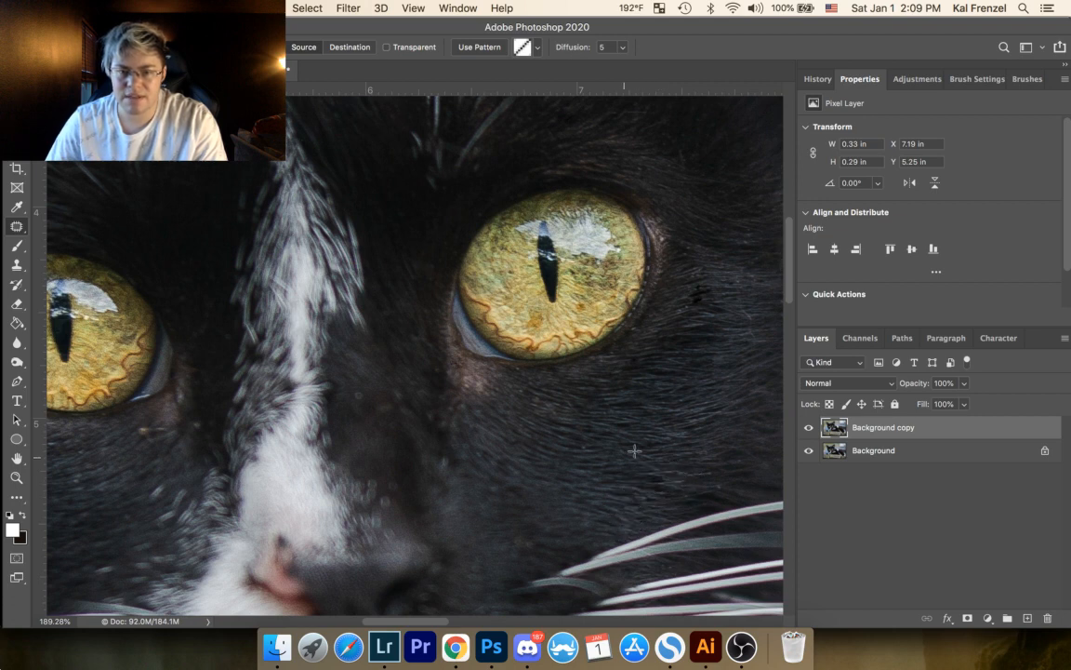
pyautogui.moveTo(692, 301)
pyautogui.mouseDown()
pyautogui.moveTo(527, 359)
pyautogui.moveTo(449, 352)
pyautogui.moveTo(507, 398)
pyautogui.moveTo(504, 361)
pyautogui.moveTo(492, 367)
pyautogui.mouseUp()
pyautogui.click(512, 359)
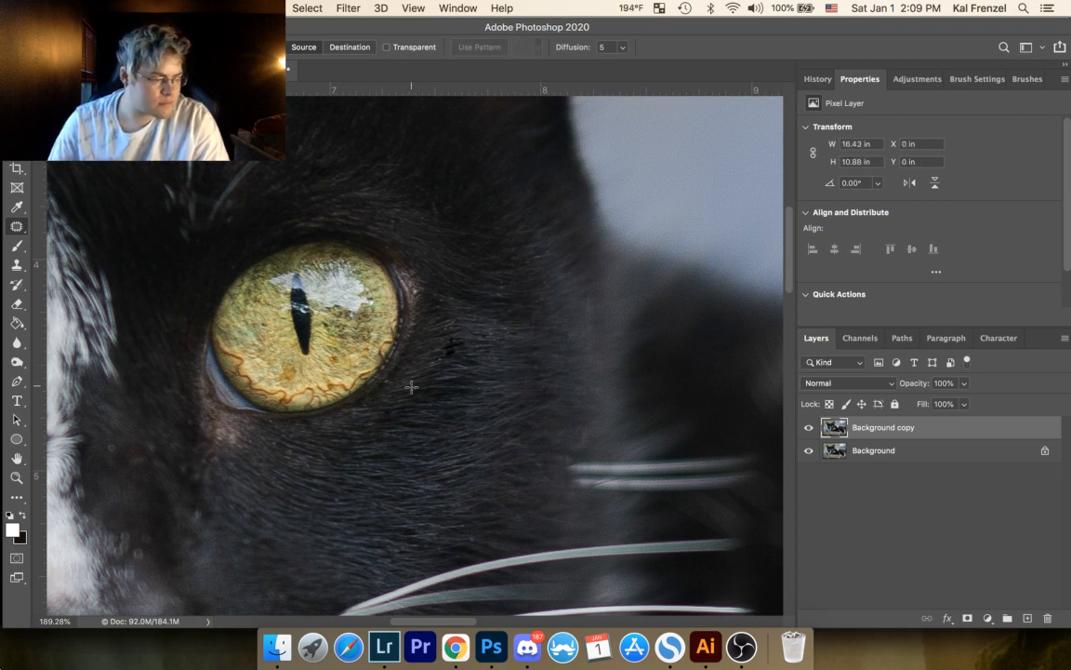
pyautogui.moveTo(396, 394); pyautogui.dragTo(492, 317)
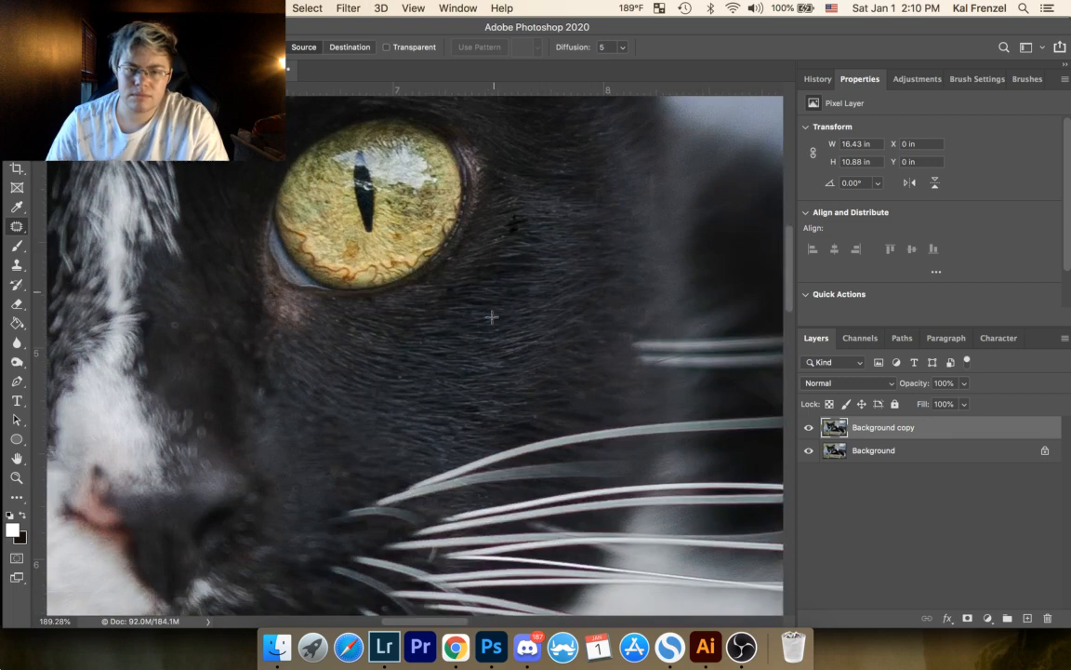
pyautogui.moveTo(532, 412); pyautogui.dragTo(567, 328)
pyautogui.click(566, 328)
pyautogui.moveTo(451, 355); pyautogui.dragTo(586, 311)
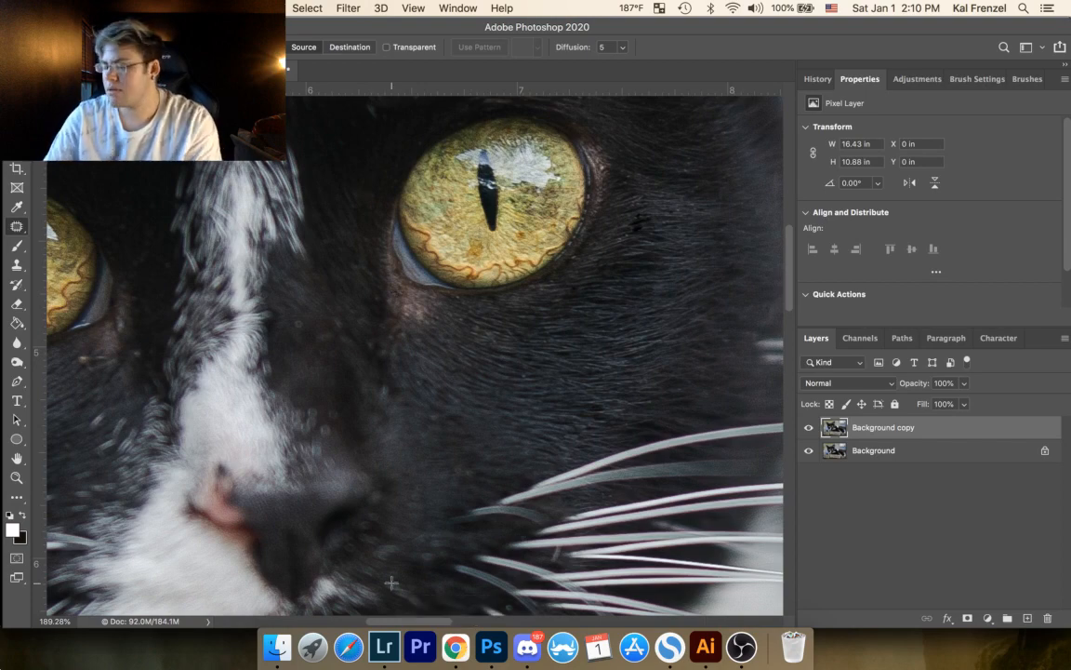
# Step: Switch to Chrome, resume the Beats To Stream To playlist in Twitch Soundtrack, check the Stream Manager and return to Photoshop
pyautogui.click(456, 646)
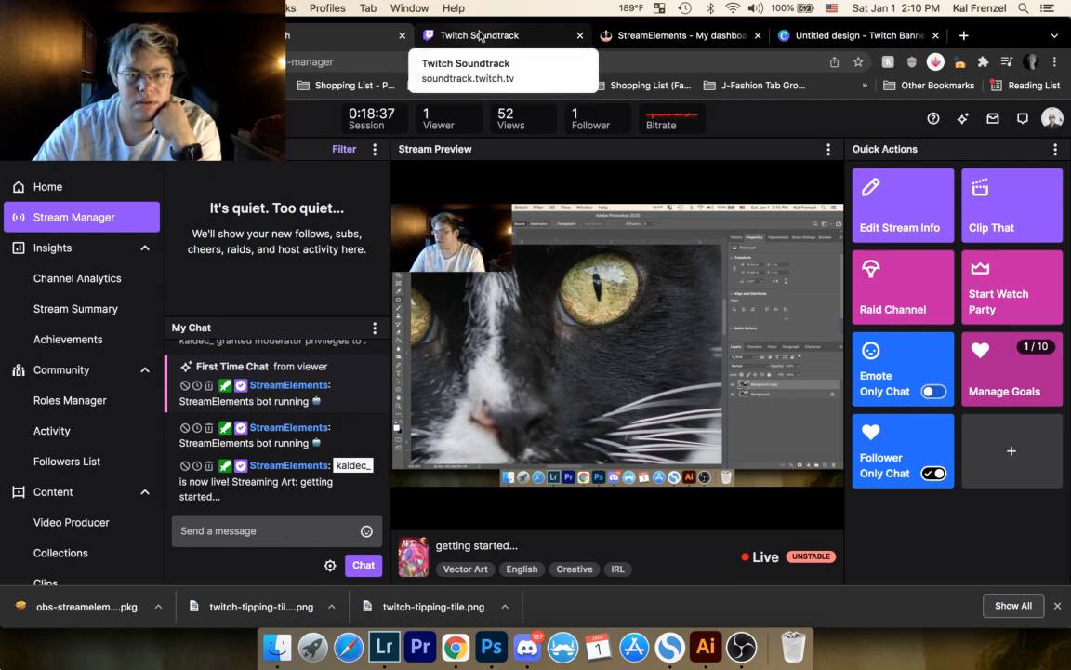
pyautogui.click(479, 36)
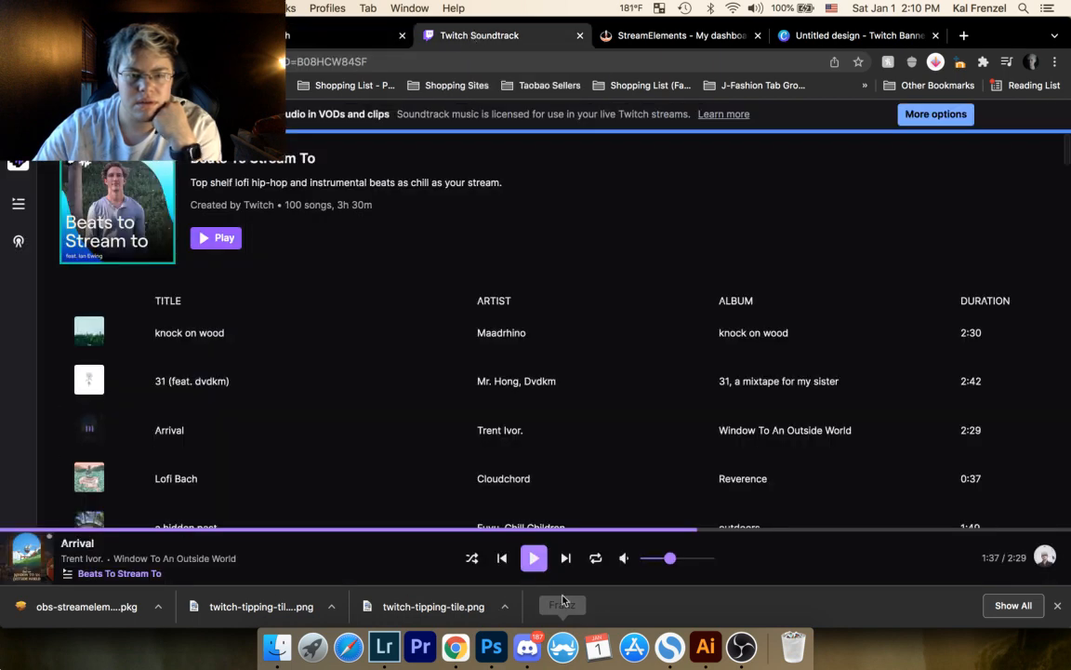
pyautogui.click(534, 557)
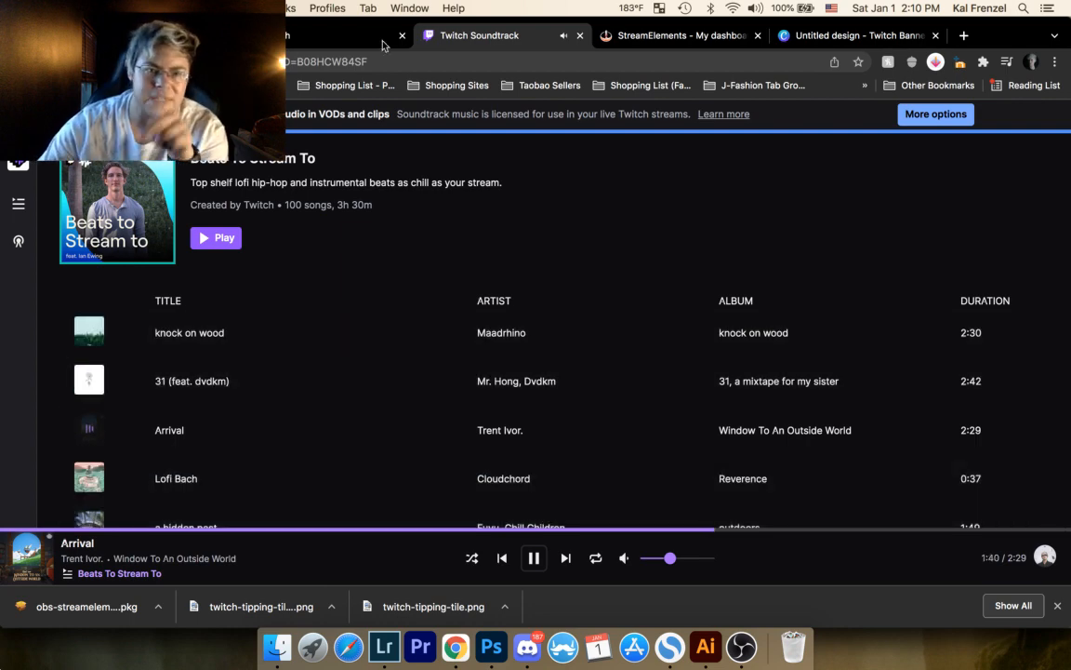
pyautogui.click(299, 42)
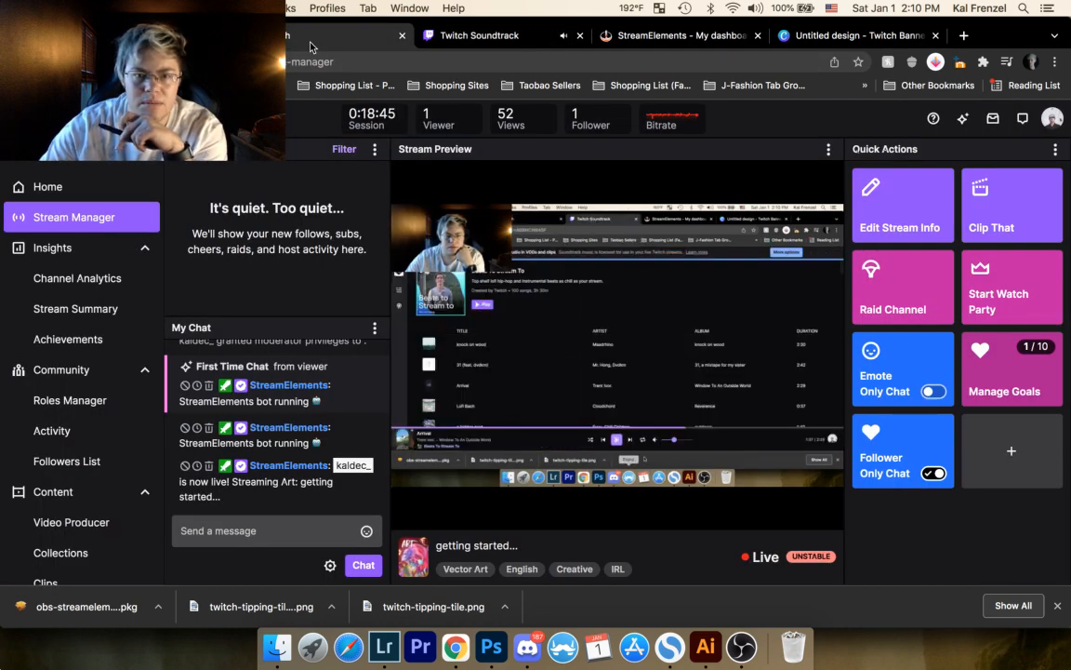
pyautogui.click(499, 649)
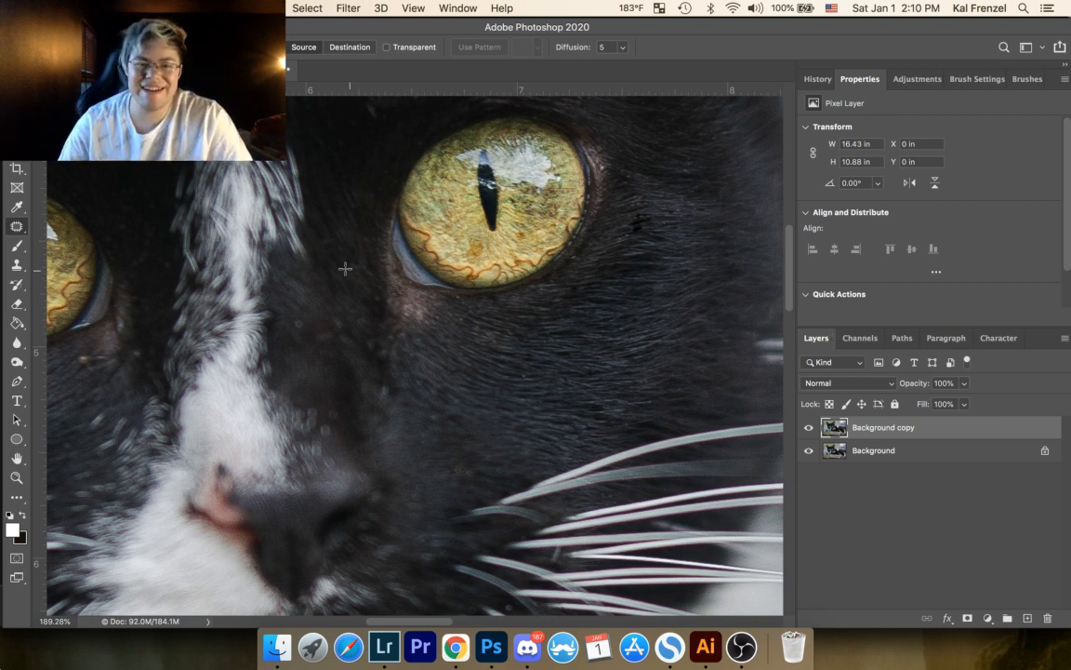
# Step: Patch out the light specks in the fur below and outward of the left-hand eye's outer corner
pyautogui.moveTo(368, 286); pyautogui.dragTo(502, 290)
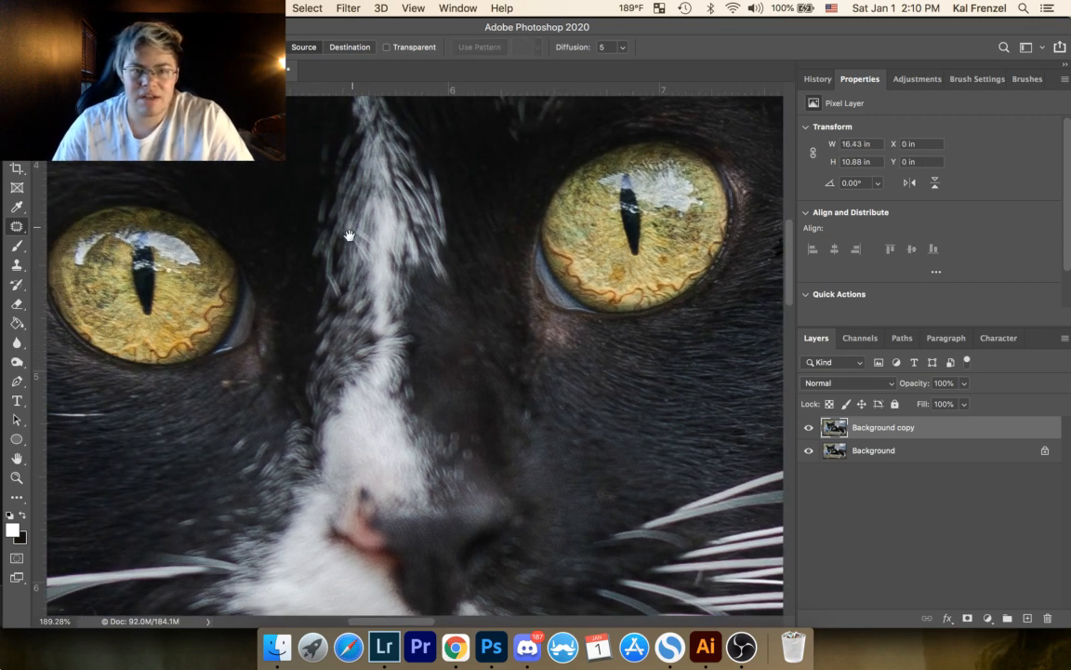
pyautogui.moveTo(349, 235); pyautogui.dragTo(615, 268)
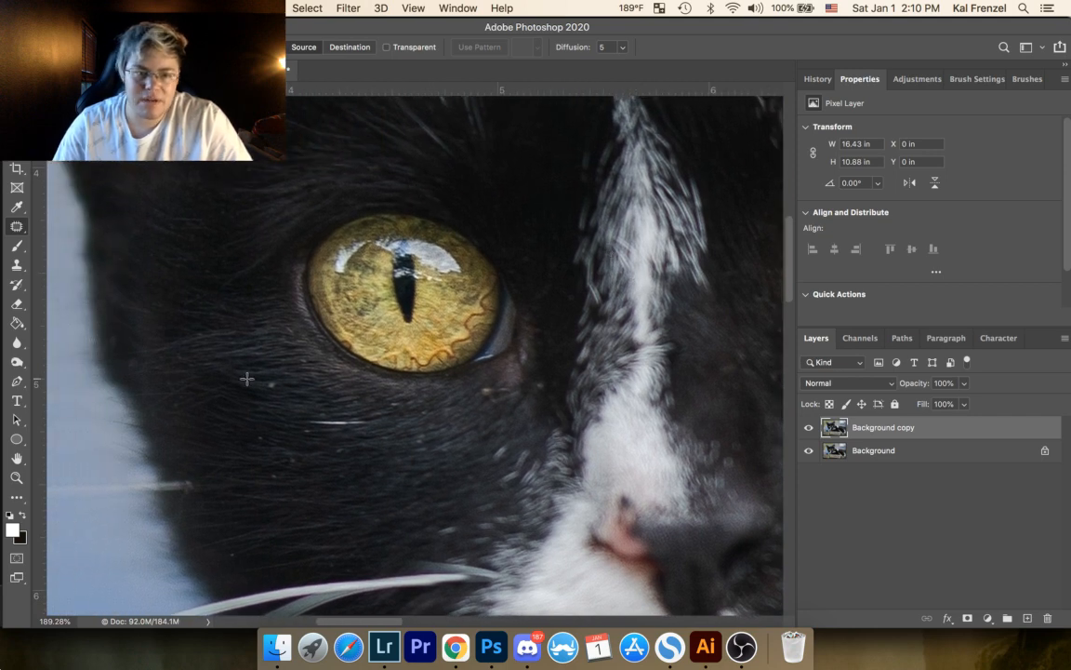
pyautogui.moveTo(246, 378)
pyautogui.mouseDown()
pyautogui.moveTo(273, 376)
pyautogui.moveTo(263, 378)
pyautogui.moveTo(280, 390)
pyautogui.moveTo(238, 346)
pyautogui.mouseUp()
pyautogui.press('super+d')
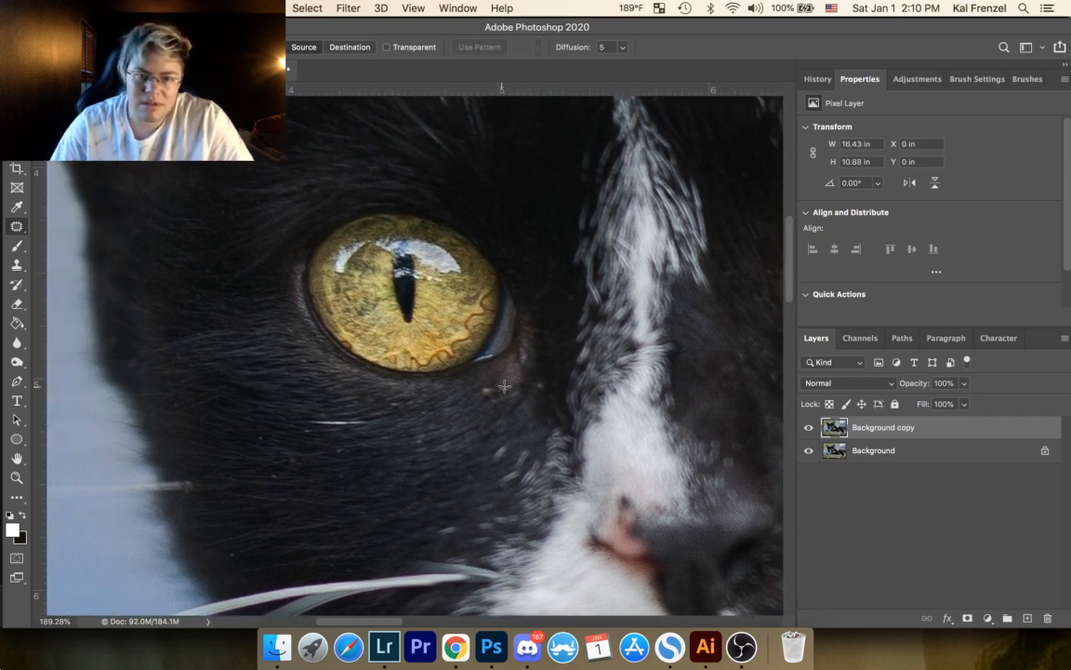
# Step: Patch out the brownish specks in the fur just below the inner corner of the left-hand eye
pyautogui.moveTo(539, 381); pyautogui.dragTo(555, 363)
pyautogui.press('super+d')
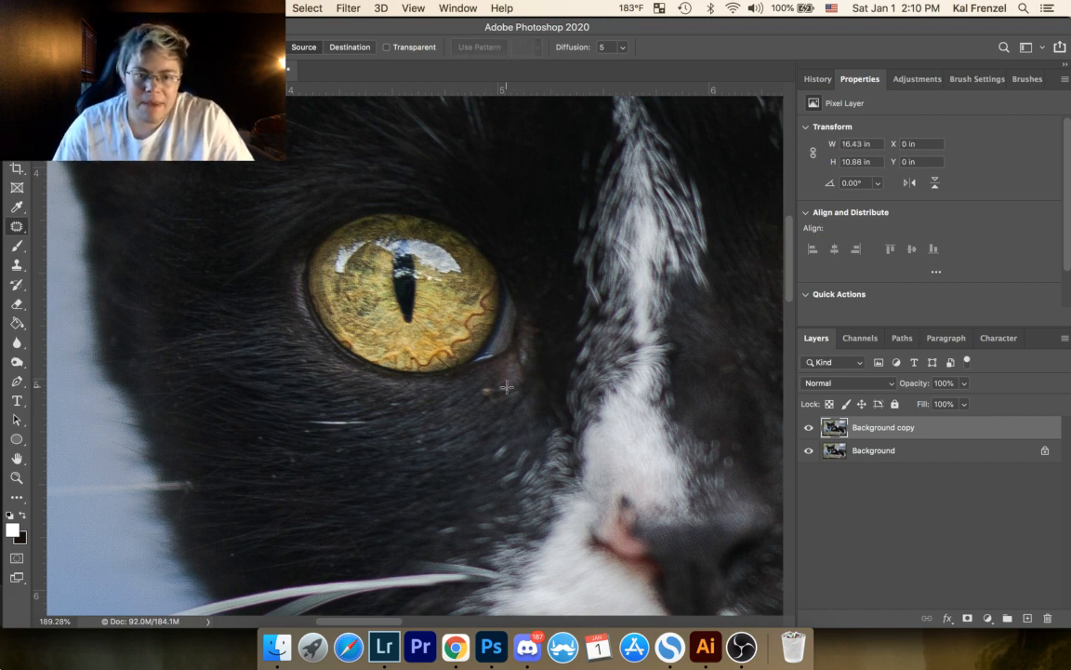
pyautogui.moveTo(485, 383)
pyautogui.mouseDown()
pyautogui.moveTo(506, 390)
pyautogui.moveTo(498, 409)
pyautogui.moveTo(424, 367)
pyautogui.mouseUp()
pyautogui.press('super+d')
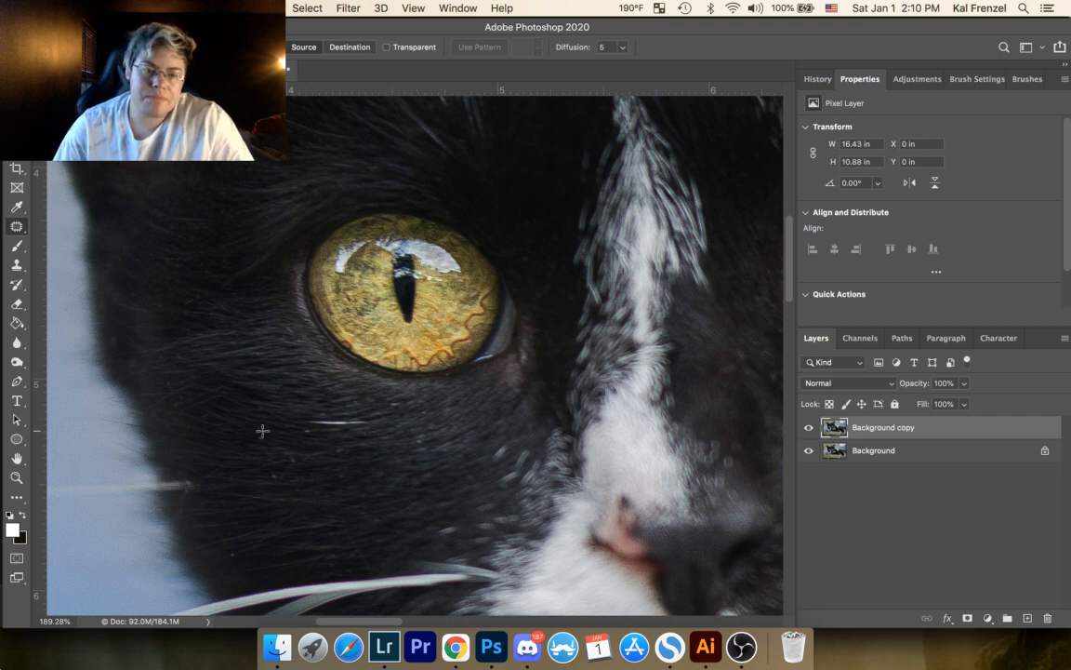
# Step: Patch out the small specks in the fur beside the outer end of the white hair below the left-hand eye
pyautogui.moveTo(262, 432); pyautogui.dragTo(260, 434)
pyautogui.moveTo(262, 436)
pyautogui.mouseDown()
pyautogui.moveTo(276, 446)
pyautogui.moveTo(307, 425)
pyautogui.mouseUp()
pyautogui.press('super+d')
pyautogui.moveTo(314, 431); pyautogui.dragTo(294, 433)
pyautogui.press('super+d')
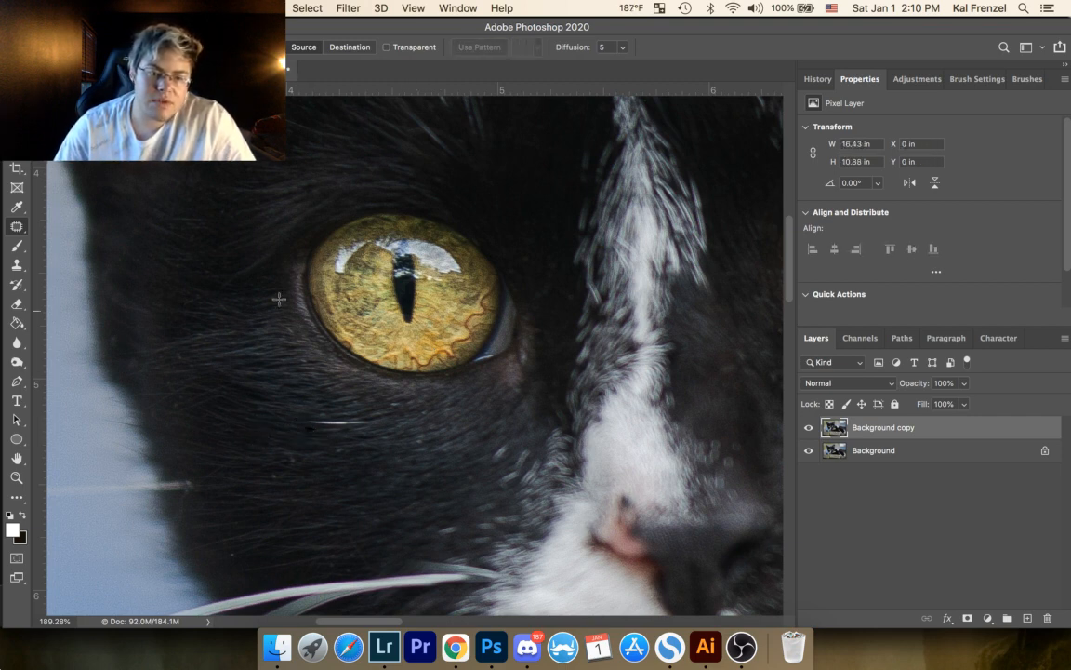
# Step: Patch out the small specks lower on the left-hand cheek, between the white hair and the whiskers
pyautogui.moveTo(357, 371); pyautogui.dragTo(424, 286)
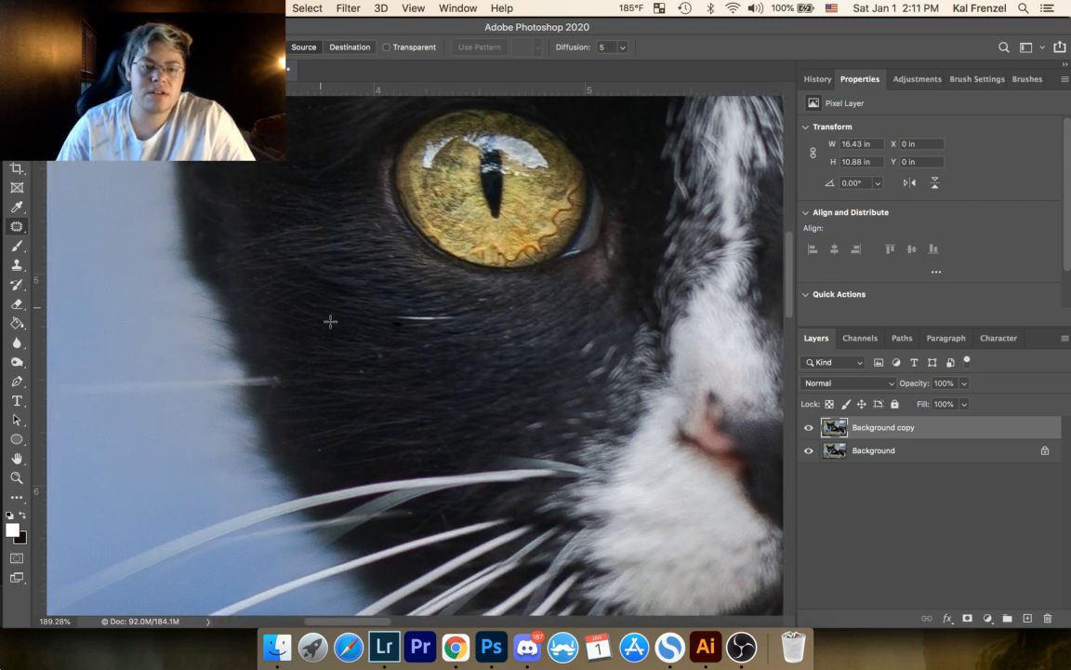
pyautogui.moveTo(364, 371)
pyautogui.mouseDown()
pyautogui.moveTo(357, 376)
pyautogui.moveTo(383, 363)
pyautogui.mouseUp()
pyautogui.moveTo(376, 358); pyautogui.dragTo(369, 353)
pyautogui.press('super+d')
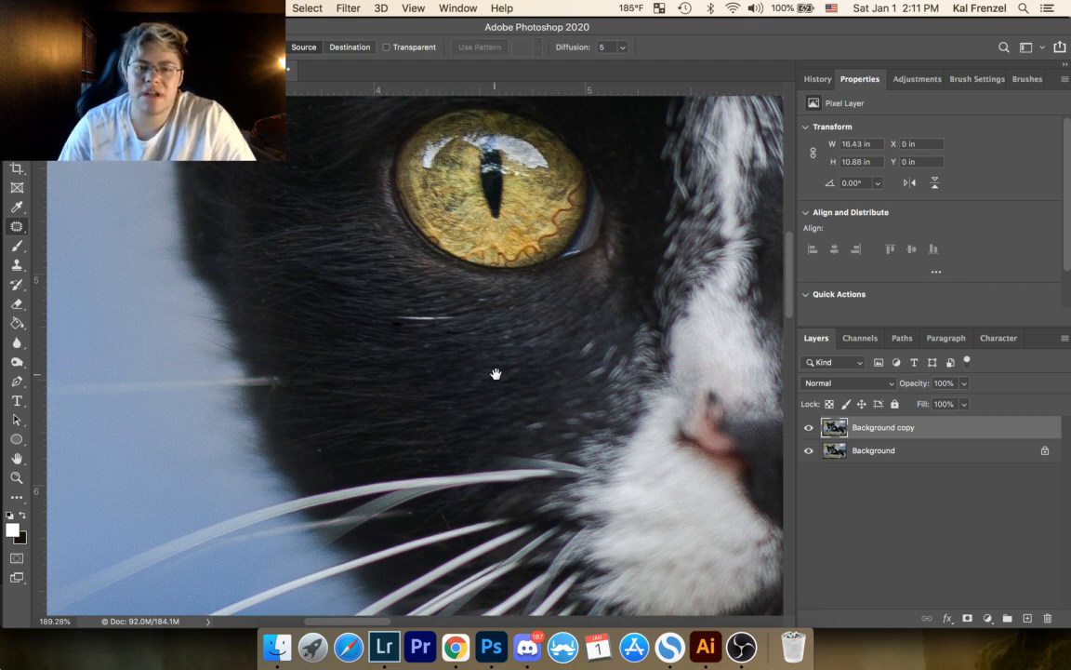
# Step: Patch out the small specks in the fur above the left-hand whiskers and just below the left-hand eye
pyautogui.moveTo(460, 327); pyautogui.dragTo(556, 239)
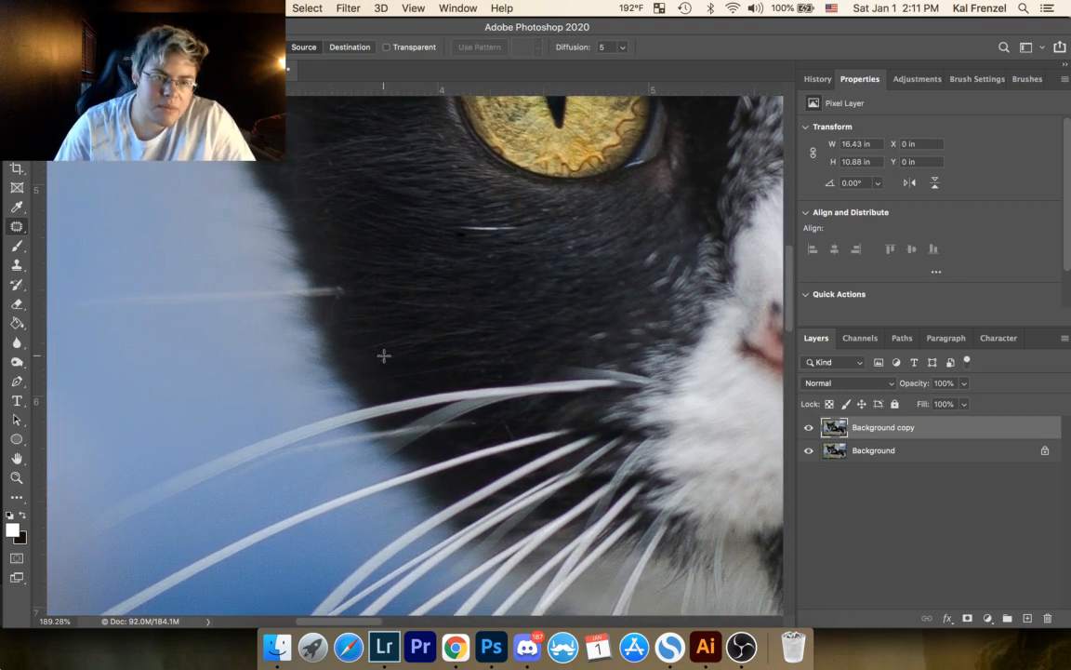
pyautogui.moveTo(383, 357); pyautogui.dragTo(383, 353)
pyautogui.press('super+d')
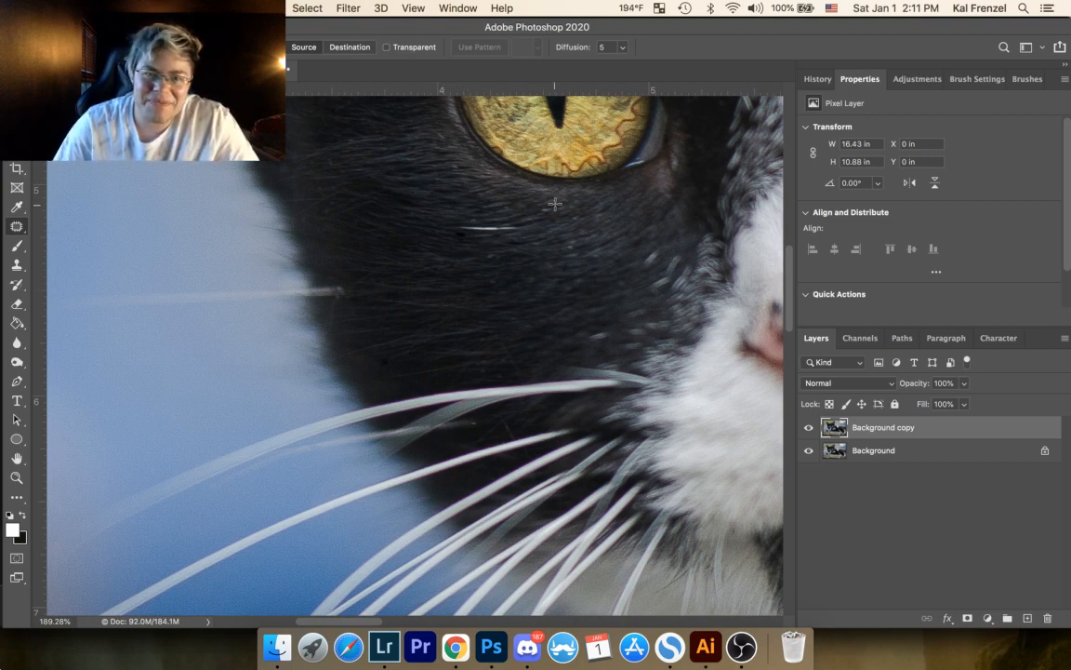
pyautogui.moveTo(546, 212); pyautogui.dragTo(556, 218)
pyautogui.press('super+d')
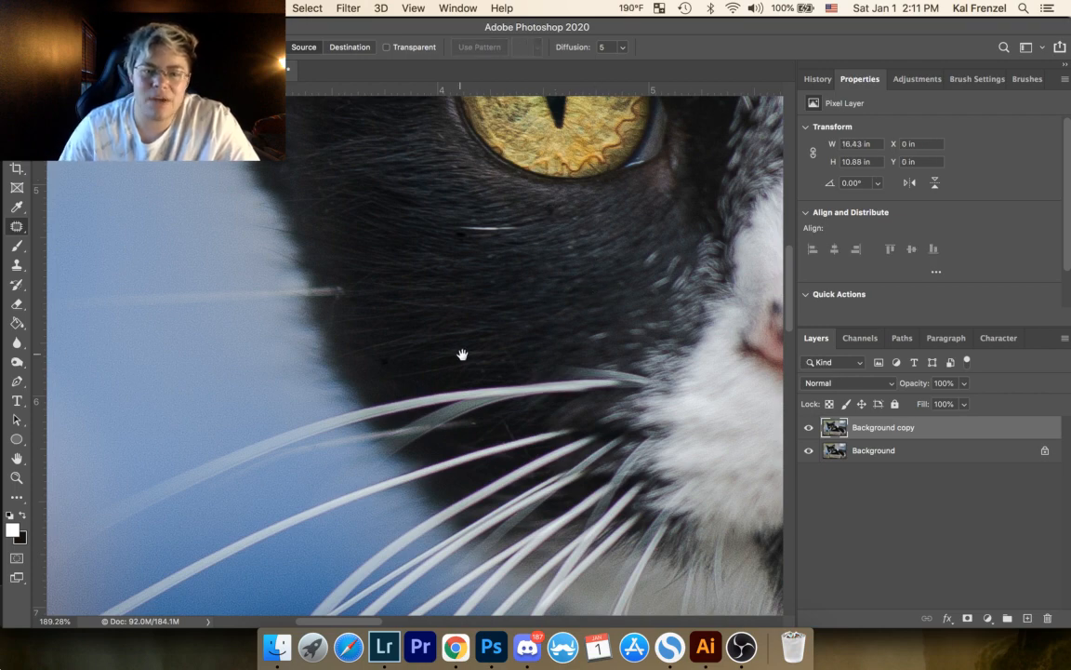
# Step: Examine the cat's nose, muzzle, right-hand whiskers and whole face for remaining specks
pyautogui.moveTo(565, 307); pyautogui.dragTo(409, 220)
pyautogui.moveTo(603, 324)
pyautogui.mouseDown()
pyautogui.moveTo(553, 306)
pyautogui.moveTo(399, 302)
pyautogui.mouseUp()
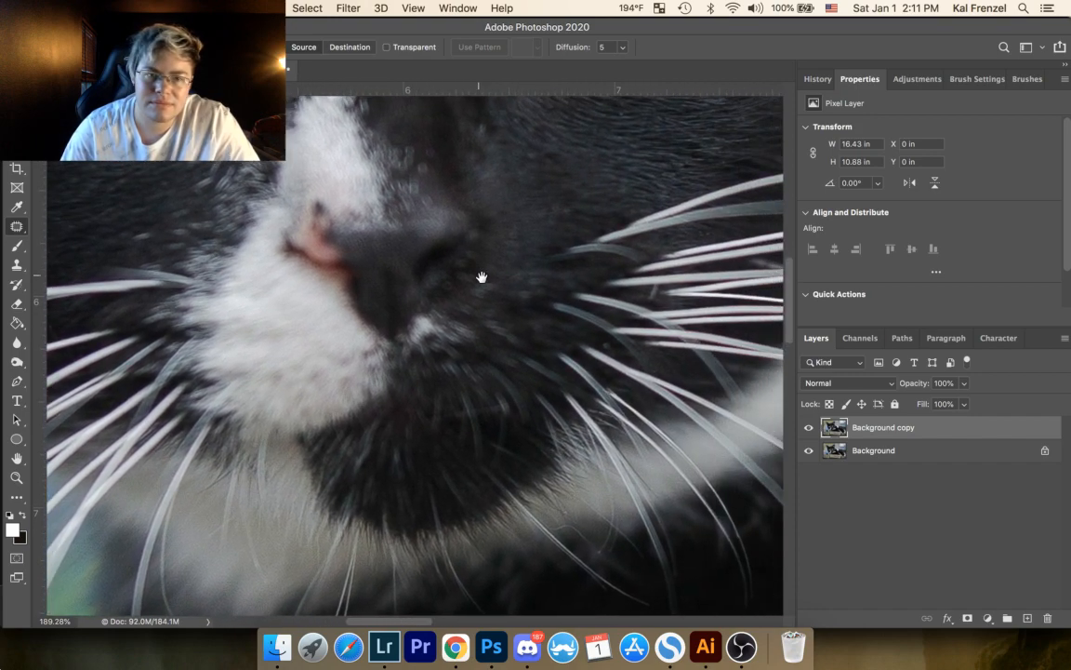
pyautogui.moveTo(486, 336)
pyautogui.mouseDown()
pyautogui.moveTo(471, 343)
pyautogui.moveTo(402, 472)
pyautogui.mouseUp()
pyautogui.moveTo(526, 237)
pyautogui.mouseDown()
pyautogui.moveTo(504, 314)
pyautogui.moveTo(423, 289)
pyautogui.moveTo(328, 205)
pyautogui.mouseUp()
pyautogui.moveTo(444, 329)
pyautogui.mouseDown()
pyautogui.moveTo(410, 304)
pyautogui.moveTo(557, 353)
pyautogui.mouseUp()
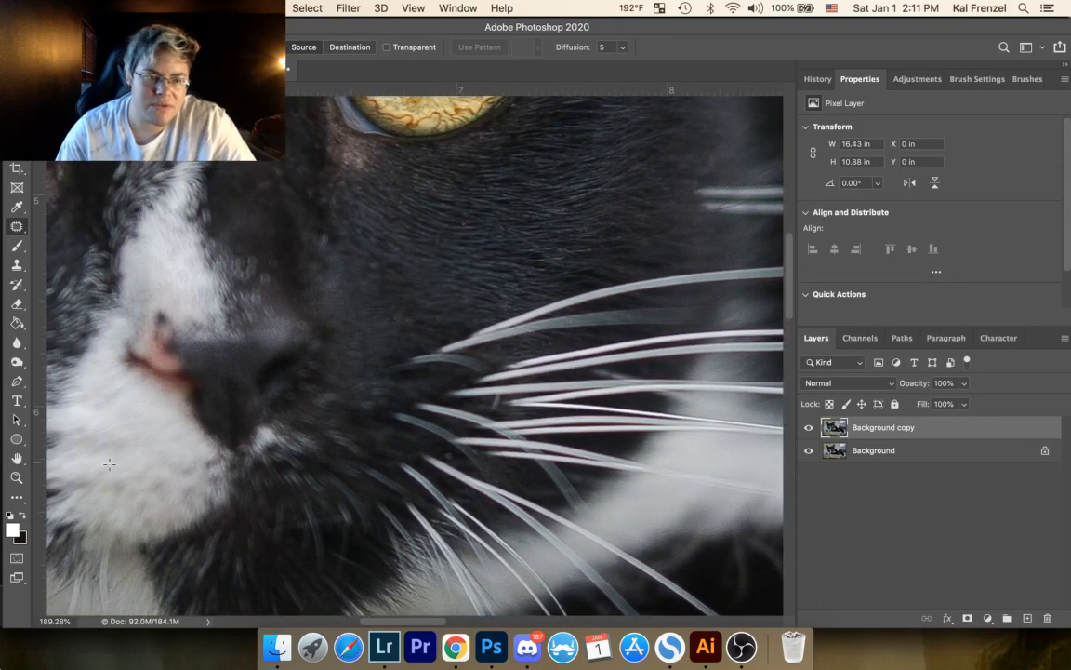
pyautogui.press('z')
pyautogui.moveTo(275, 301); pyautogui.dragTo(261, 338)
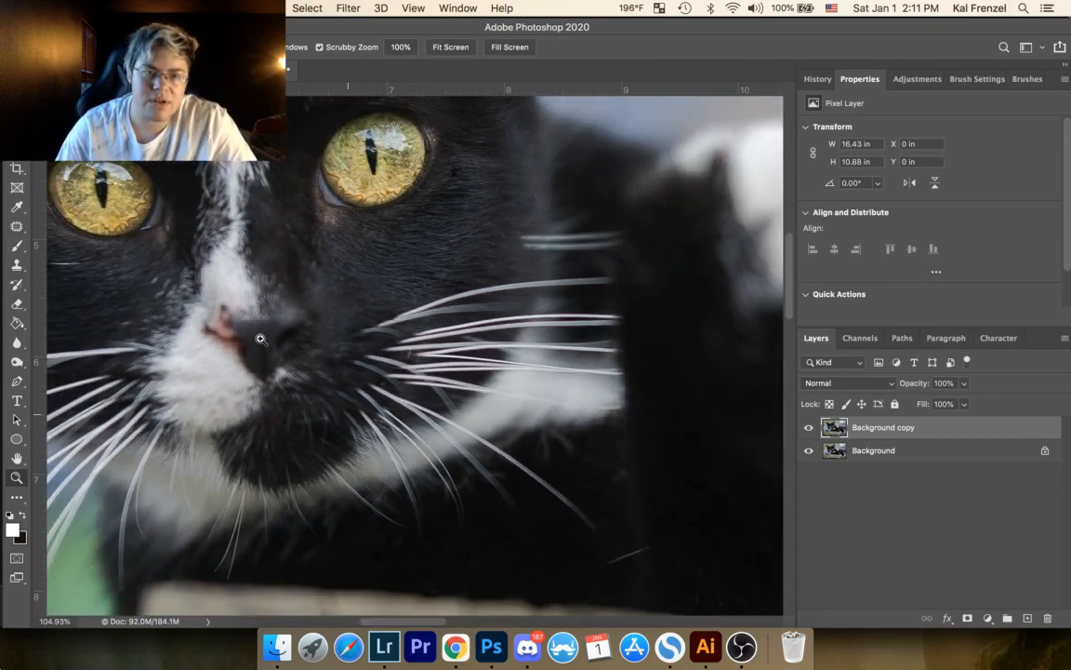
pyautogui.moveTo(340, 292); pyautogui.dragTo(529, 454)
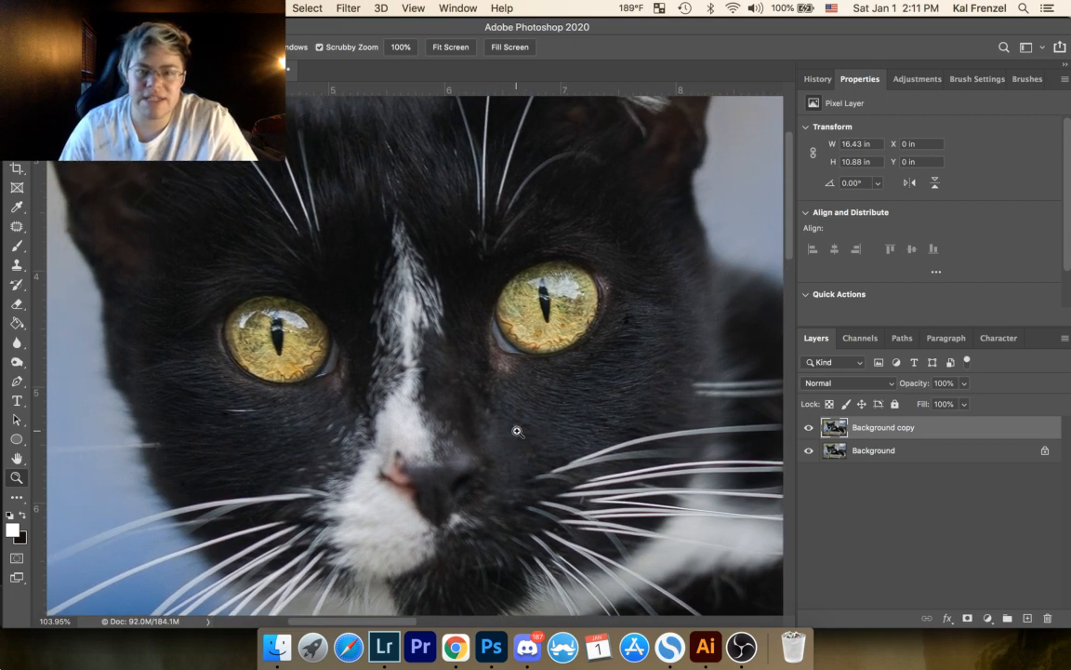
# Step: Compare the face before and after retouching by toggling the visibility of the Background copy layer
pyautogui.click(807, 429)
pyautogui.click(807, 429)
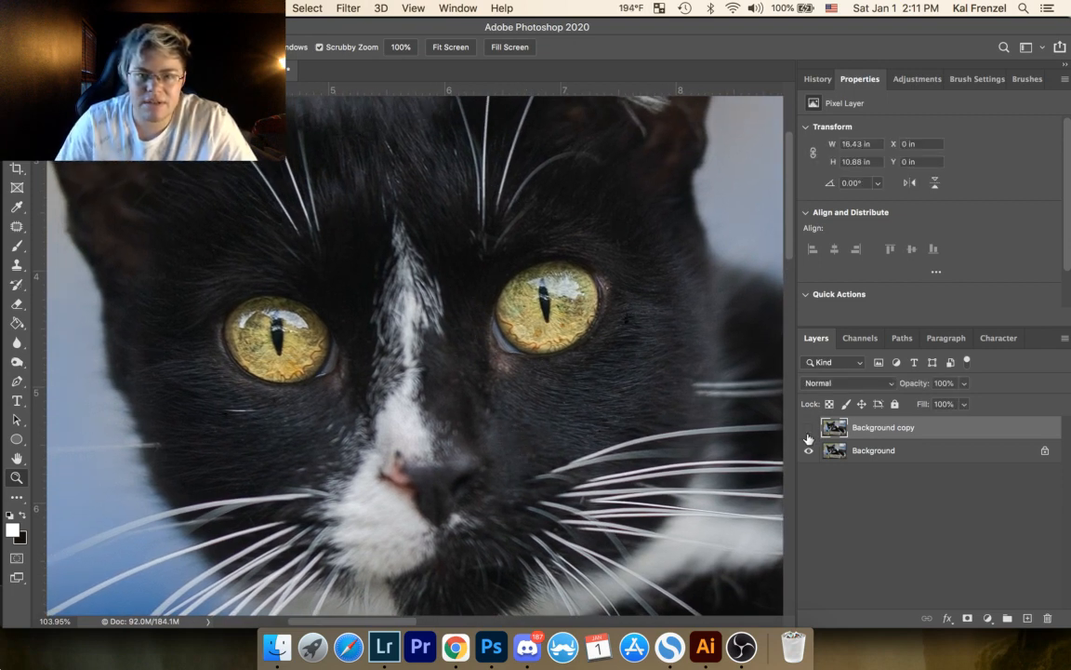
pyautogui.click(808, 435)
pyautogui.click(808, 433)
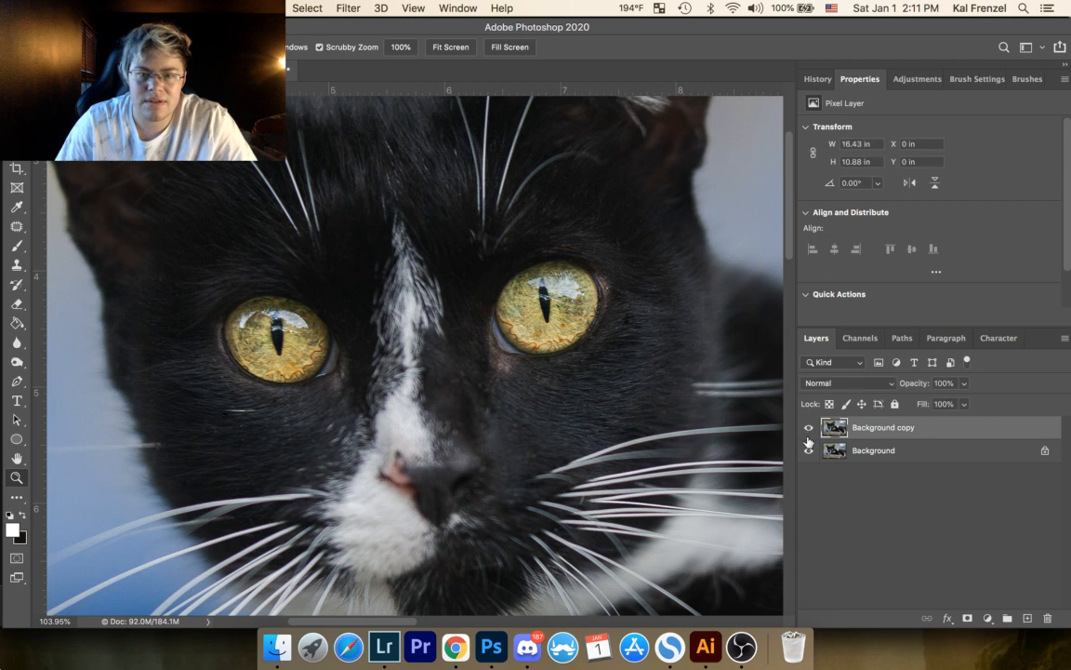
pyautogui.click(808, 430)
pyautogui.click(807, 437)
pyautogui.click(807, 437)
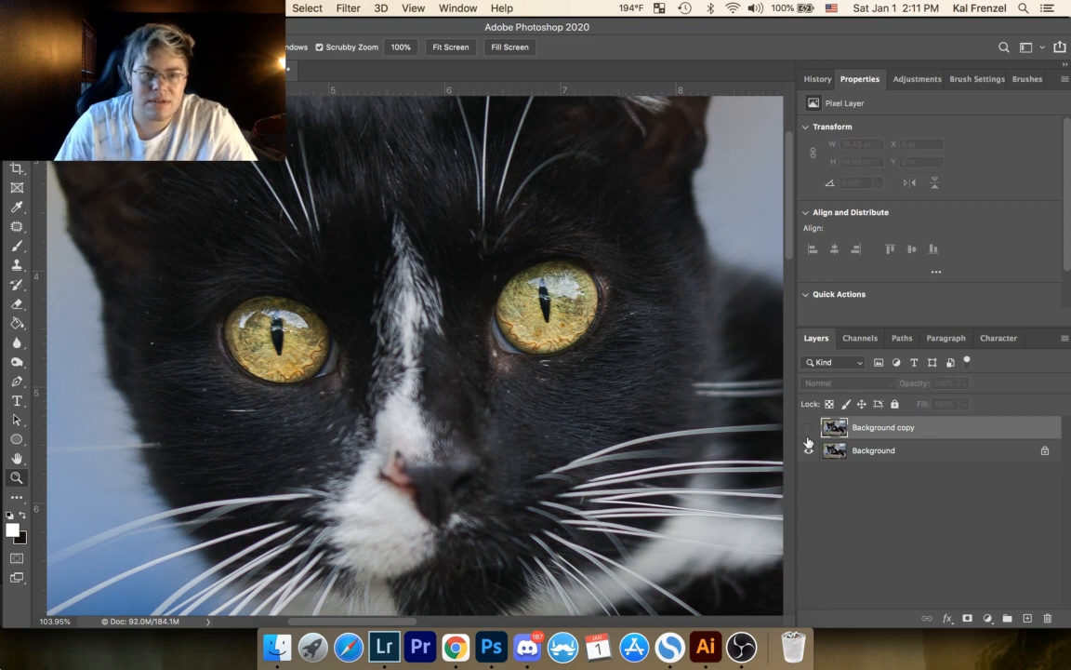
pyautogui.click(808, 437)
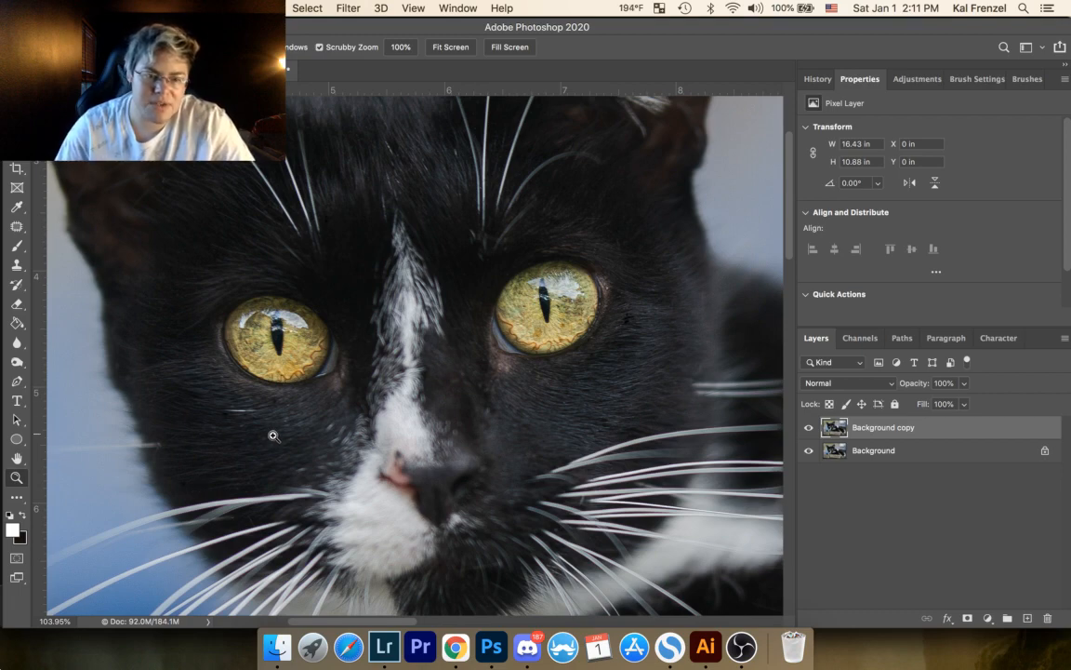
# Step: Patch out two small specks in the left-hand cheek fur, one inward of the white hair and one below it
pyautogui.moveTo(271, 435); pyautogui.dragTo(346, 385)
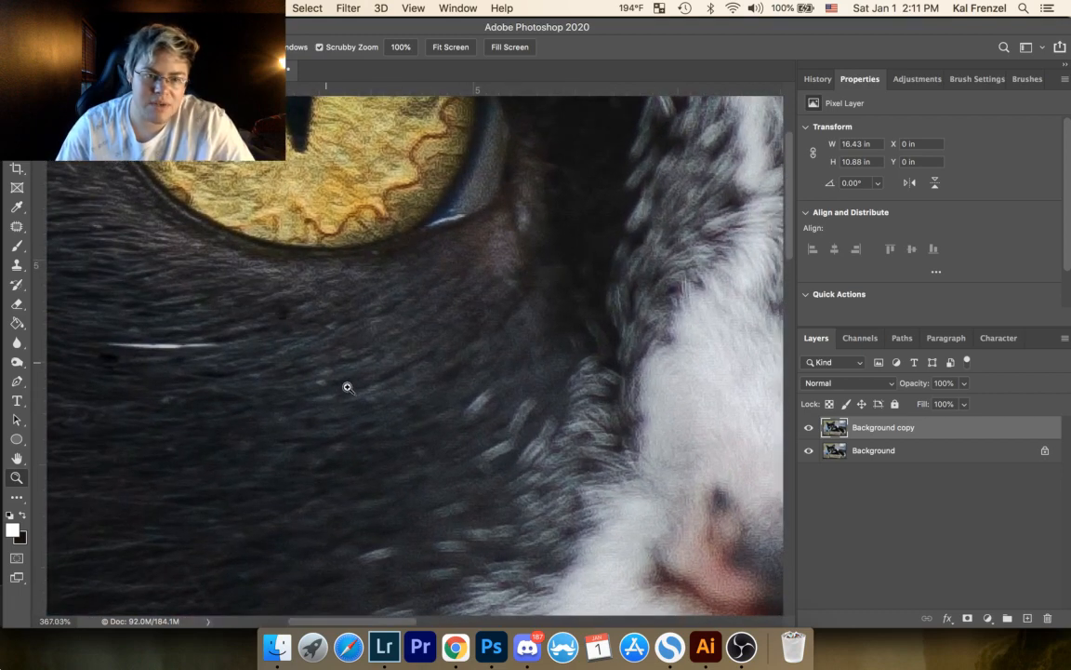
pyautogui.click(17, 226)
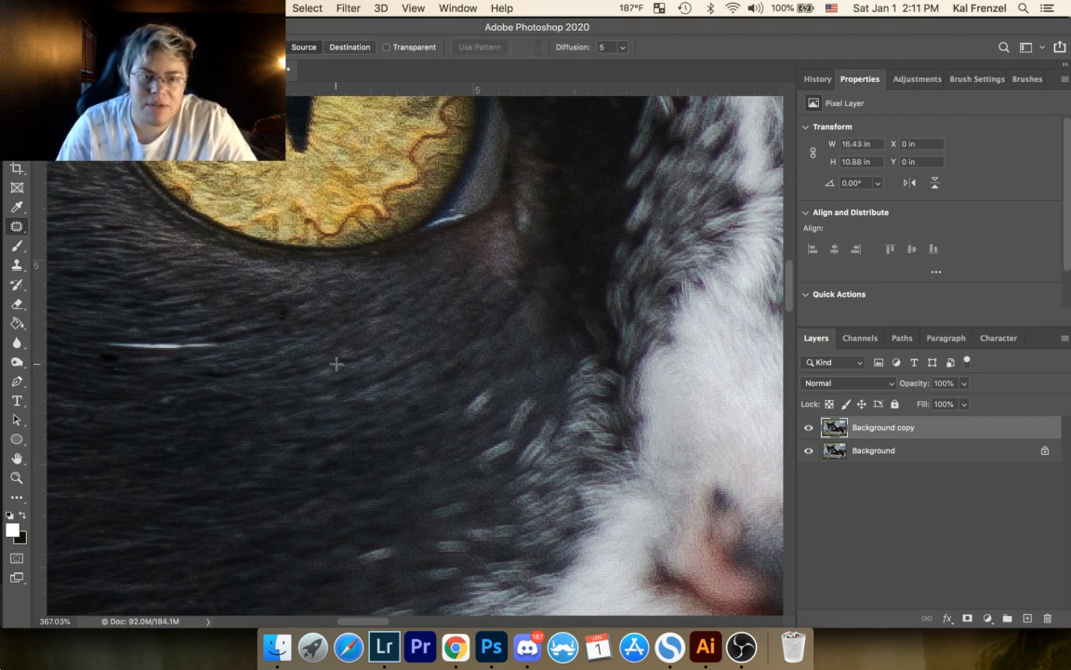
pyautogui.moveTo(316, 372); pyautogui.dragTo(343, 373)
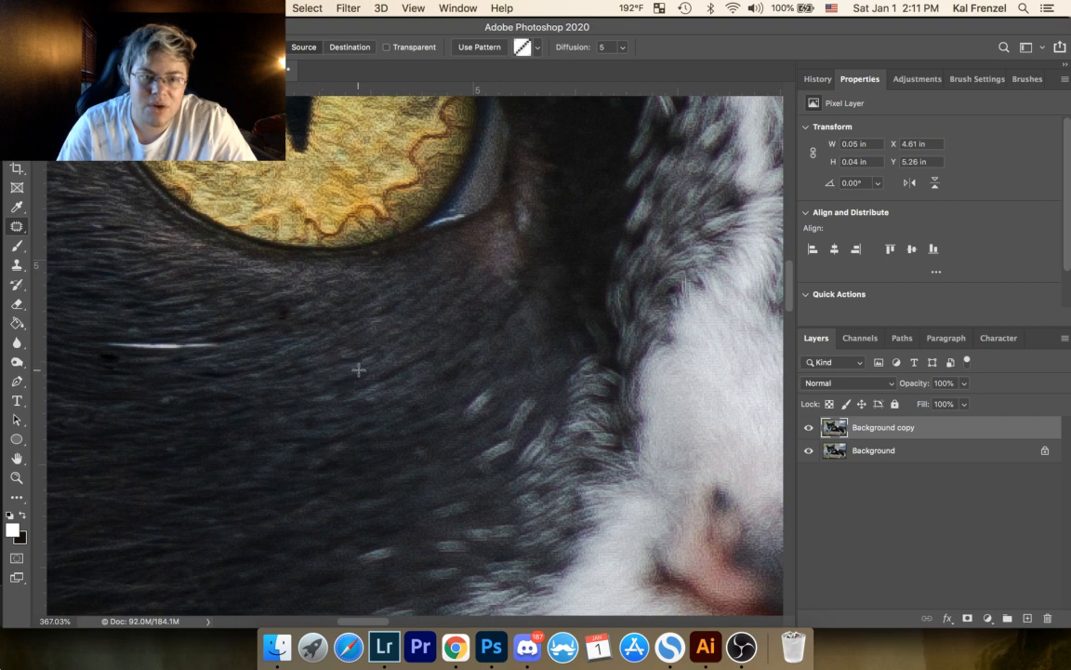
pyautogui.click(358, 370)
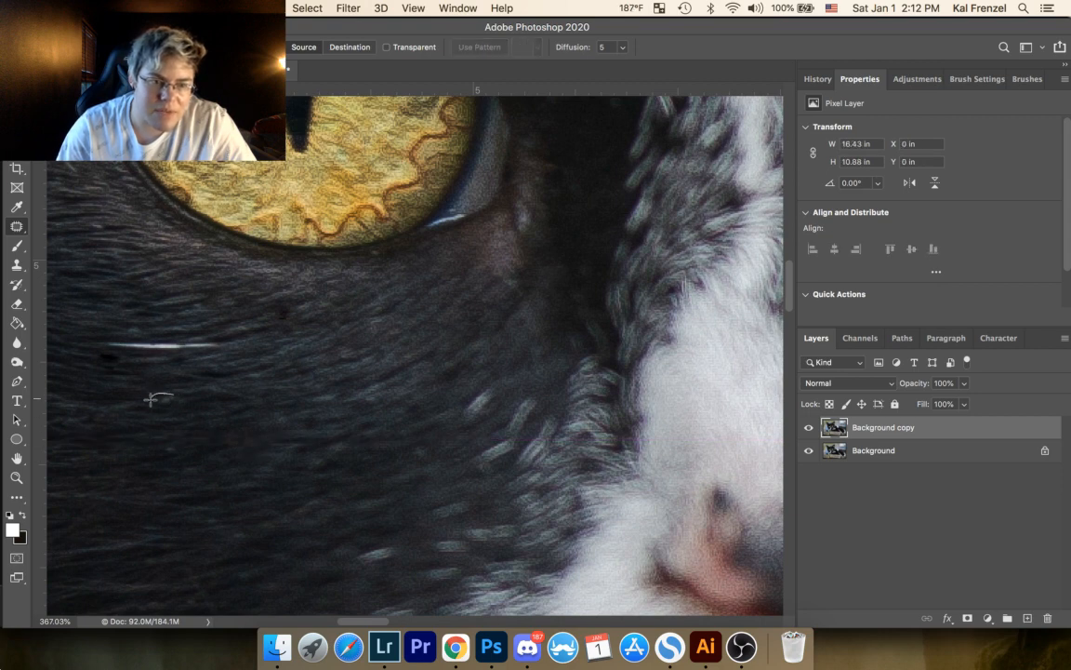
pyautogui.moveTo(172, 442); pyautogui.dragTo(196, 443)
pyautogui.click(198, 441)
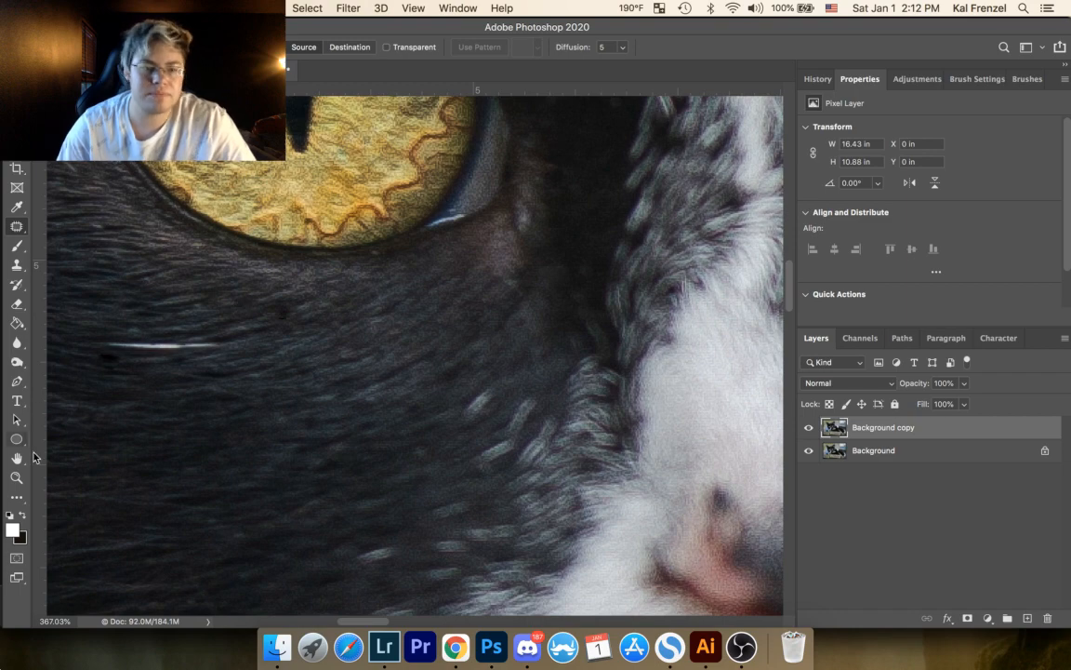
# Step: Try to patch out the small curled stray hair beside the thin whisker under the chin
pyautogui.click(15, 479)
pyautogui.moveTo(265, 346); pyautogui.dragTo(170, 498)
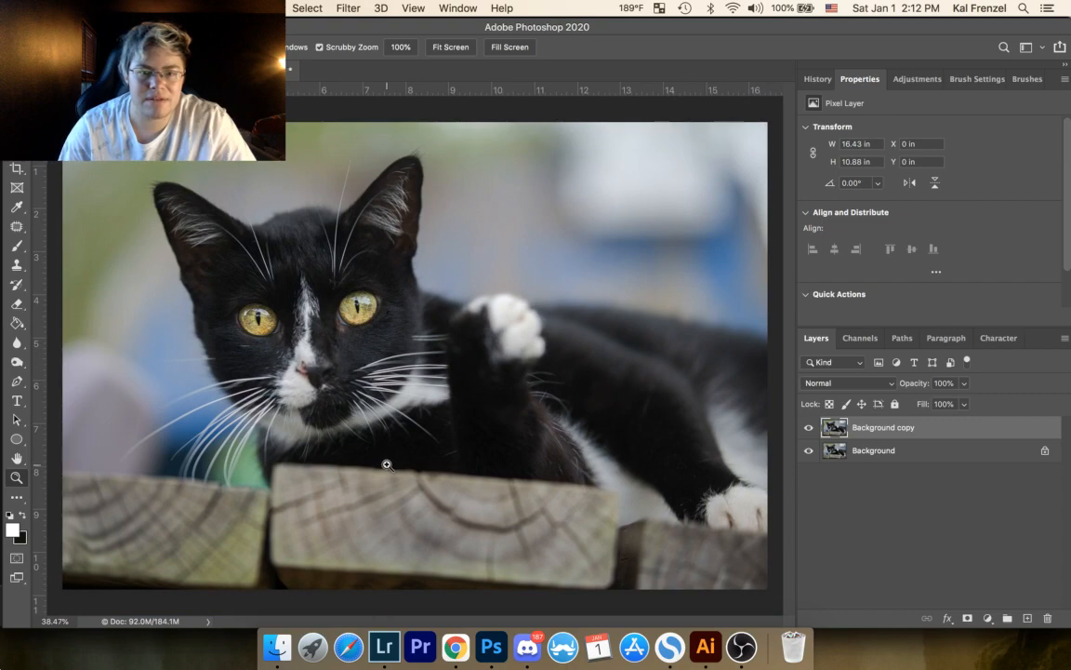
pyautogui.moveTo(382, 460); pyautogui.dragTo(478, 344)
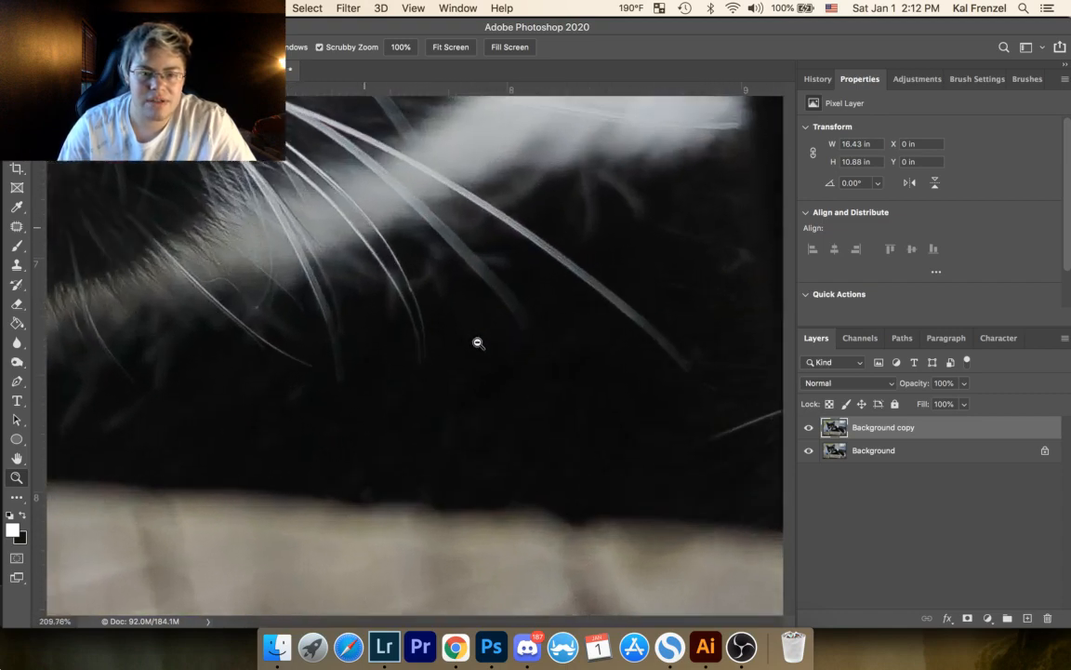
pyautogui.moveTo(459, 304); pyautogui.dragTo(279, 250)
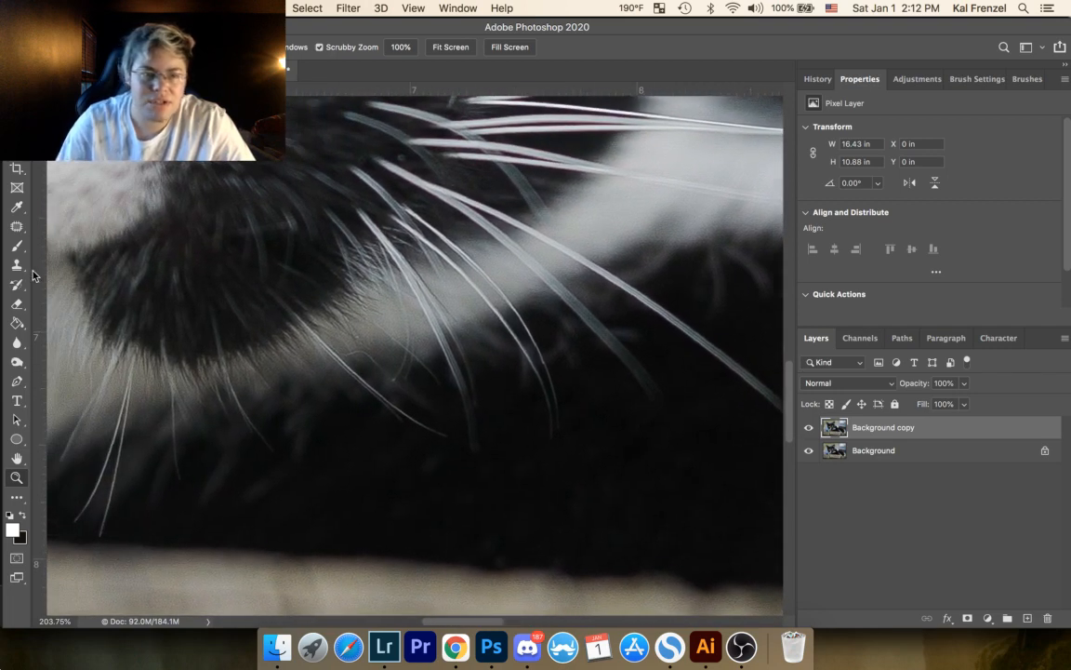
pyautogui.click(16, 226)
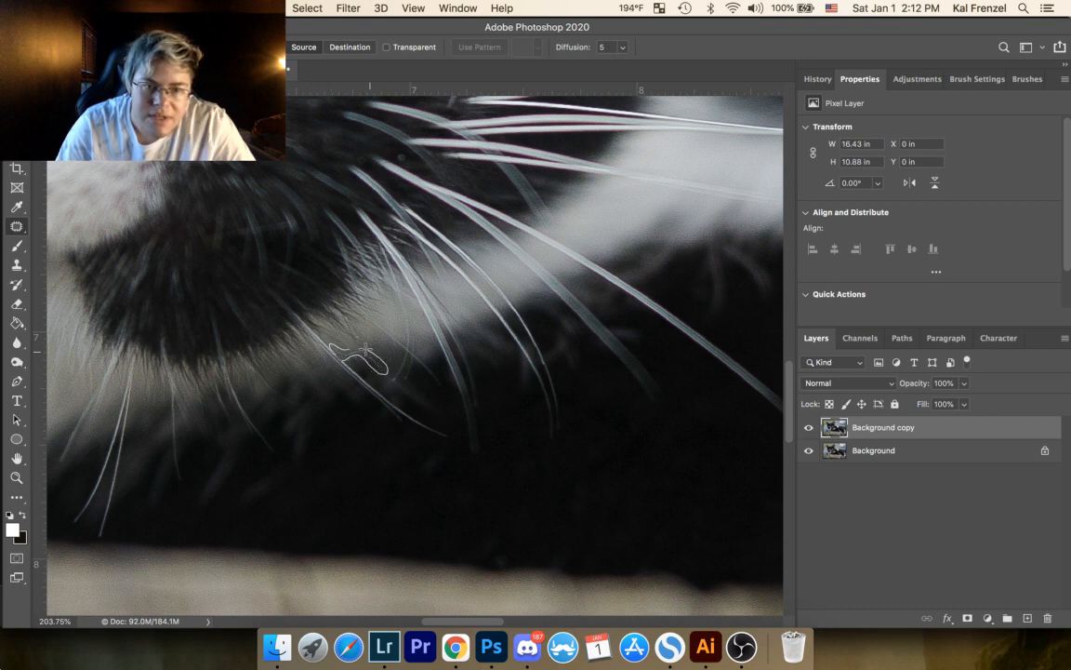
pyautogui.moveTo(350, 349); pyautogui.dragTo(323, 377)
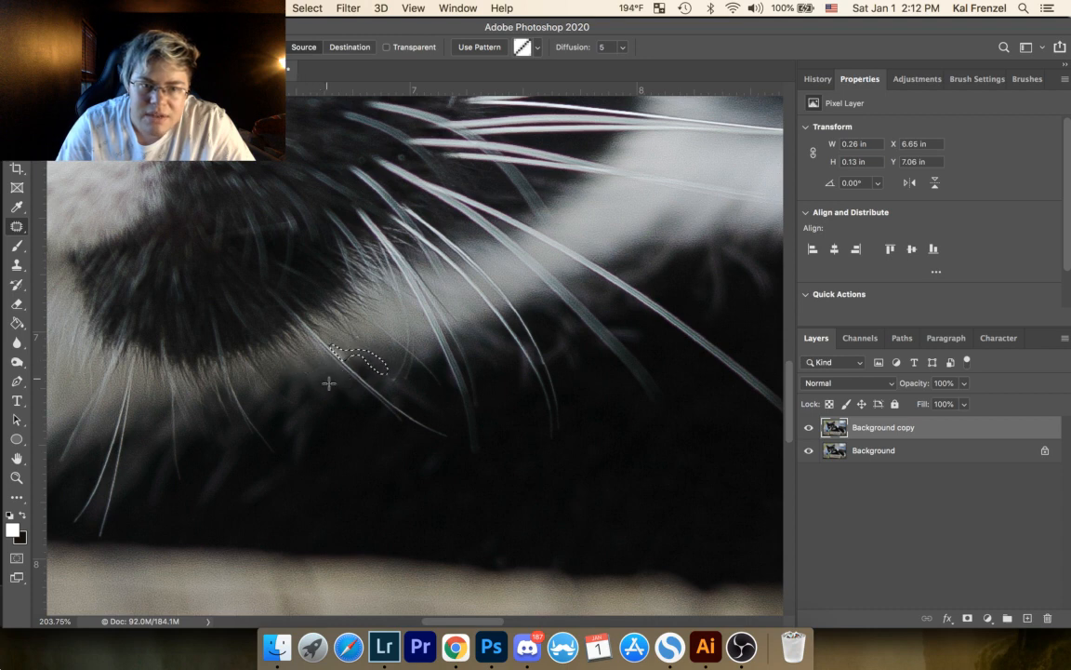
pyautogui.hotkey('ctrl', 'd')
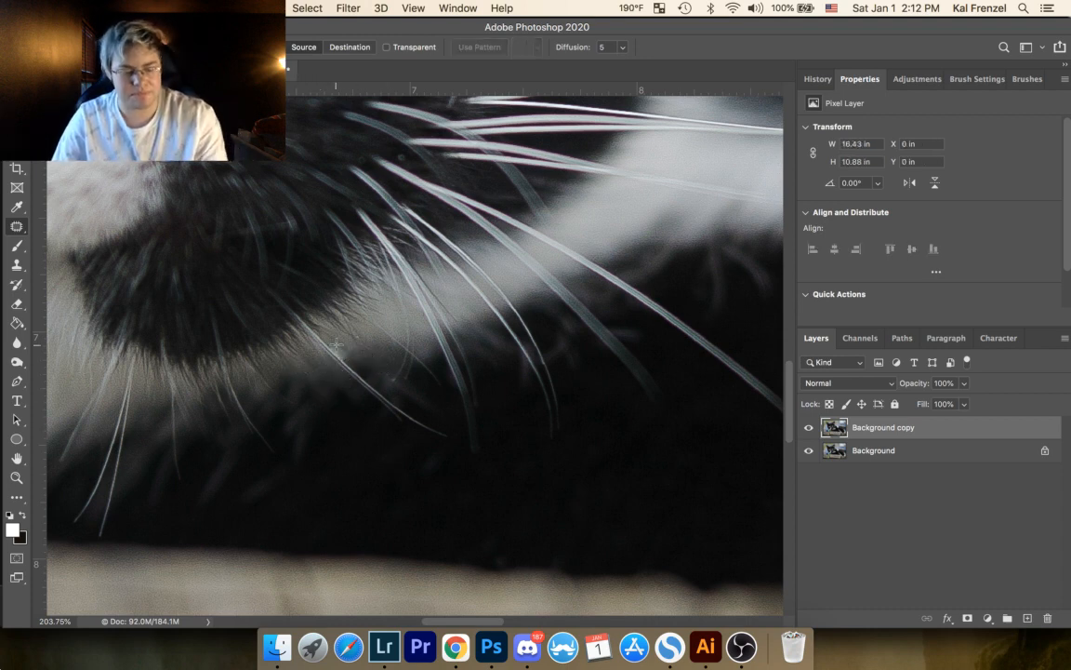
pyautogui.moveTo(337, 345); pyautogui.dragTo(354, 357)
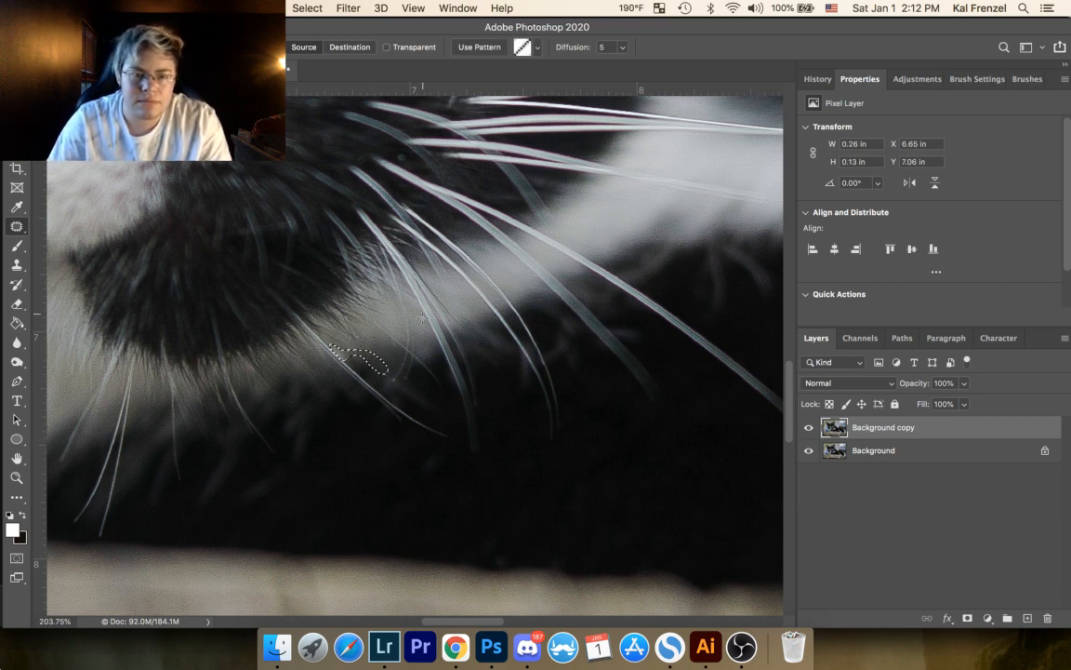
pyautogui.hotkey('ctrl', 'd')
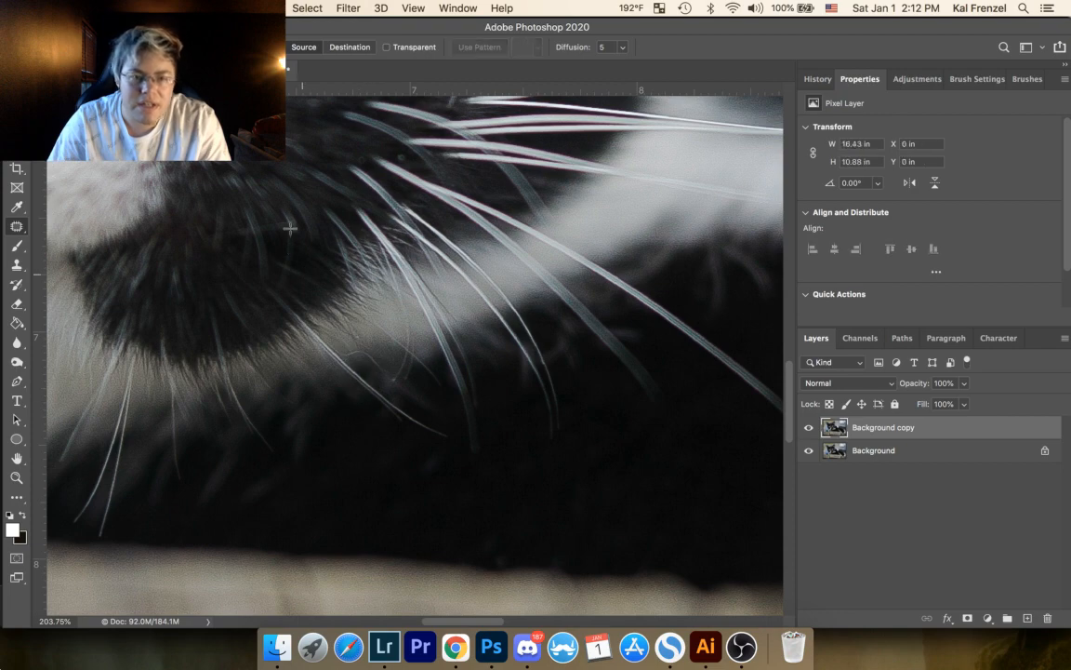
# Step: Patch out the curled stray hair beside the thin whisker under the chin, using nearby clean fur
pyautogui.click(15, 478)
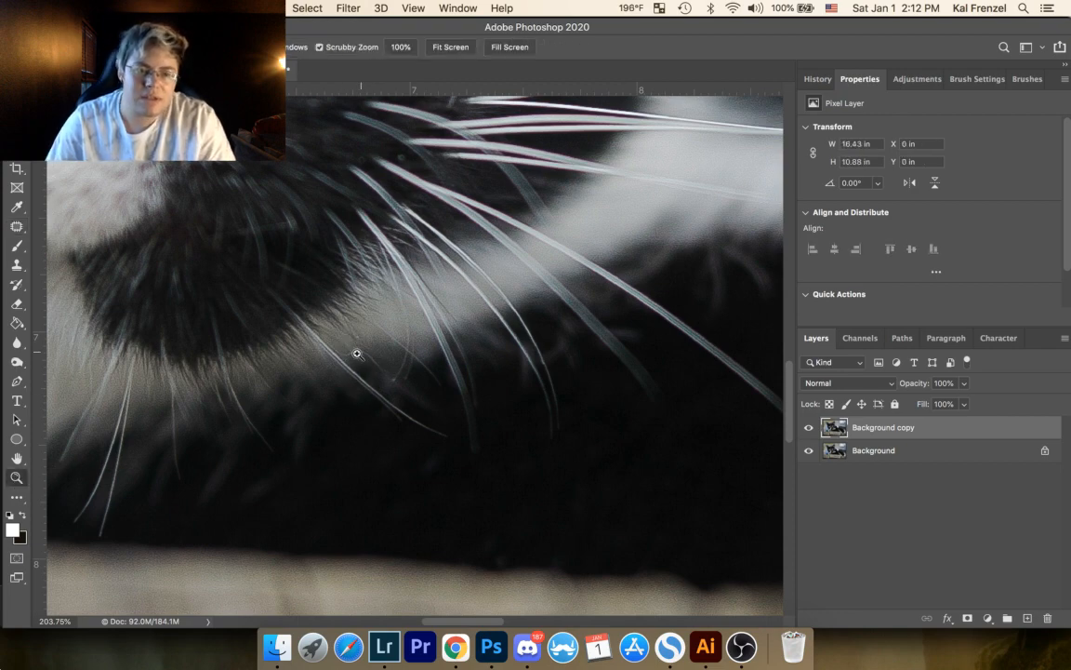
pyautogui.moveTo(357, 354); pyautogui.dragTo(363, 202)
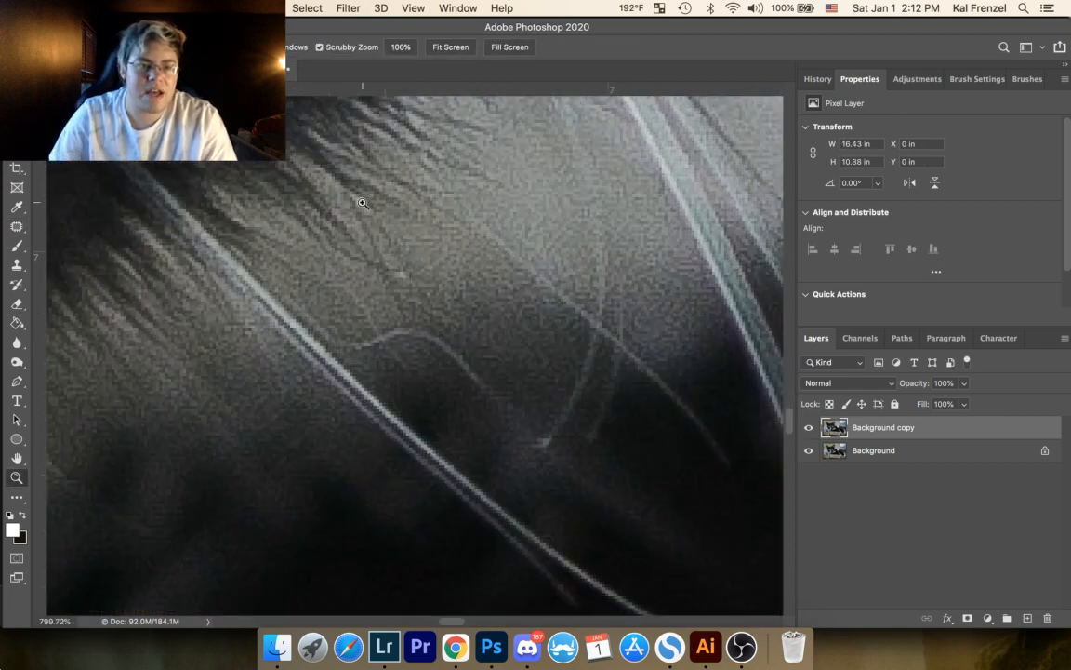
pyautogui.click(17, 227)
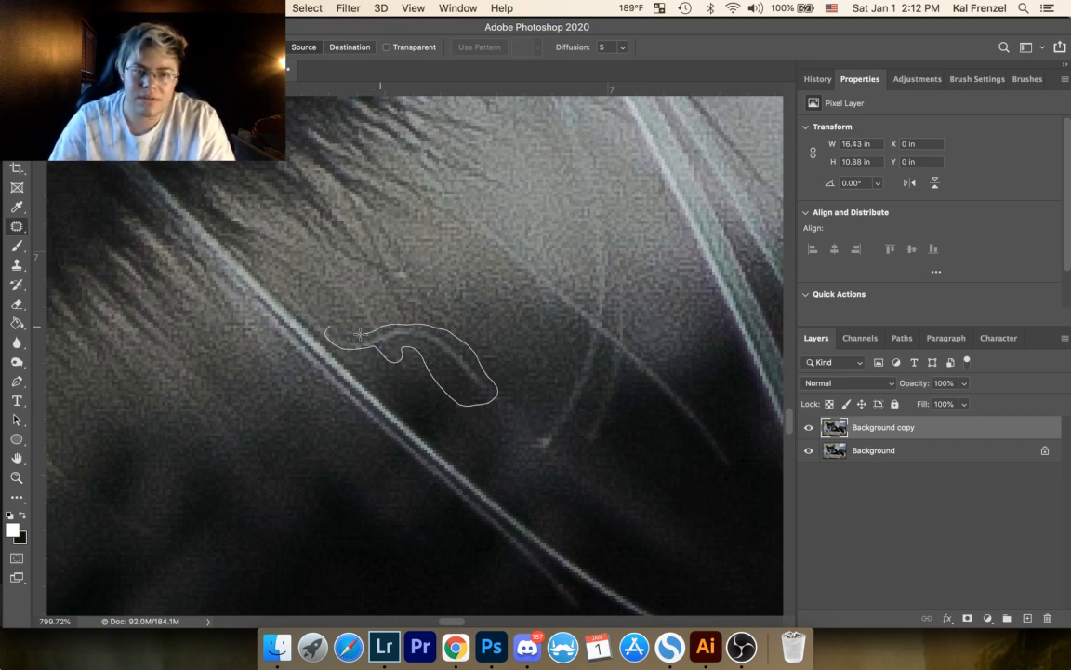
pyautogui.moveTo(330, 325); pyautogui.dragTo(330, 329)
pyautogui.moveTo(443, 345); pyautogui.dragTo(475, 320)
pyautogui.hotkey('ctrl', 'd')
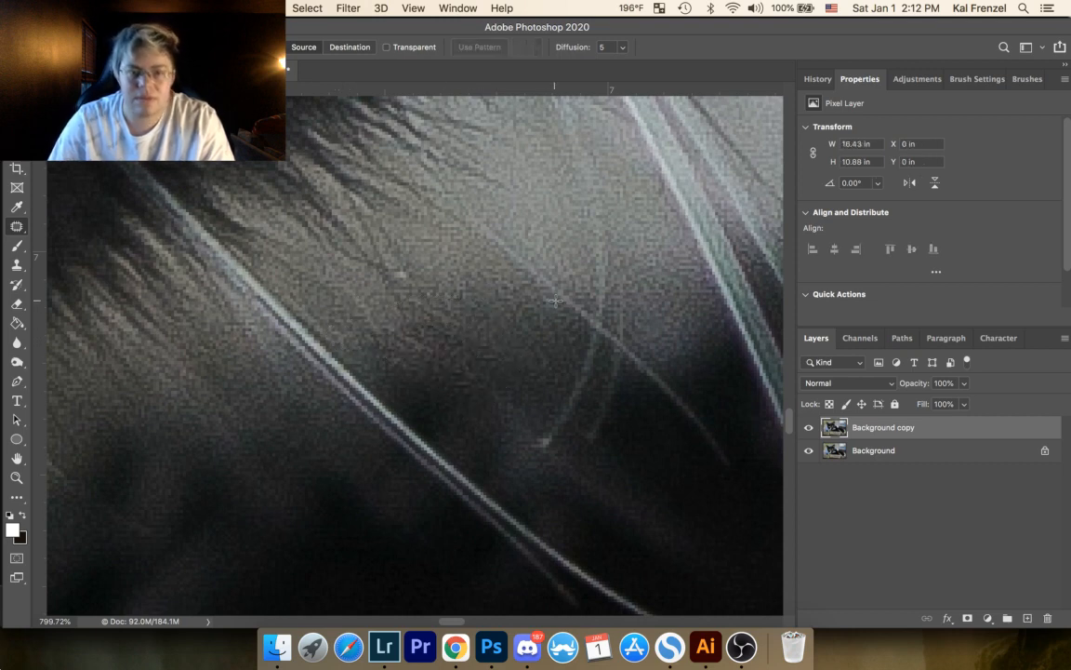
# Step: Patch out the tiny light speck at the tip of the chin fur, just above the removed curled hair
pyautogui.click(17, 478)
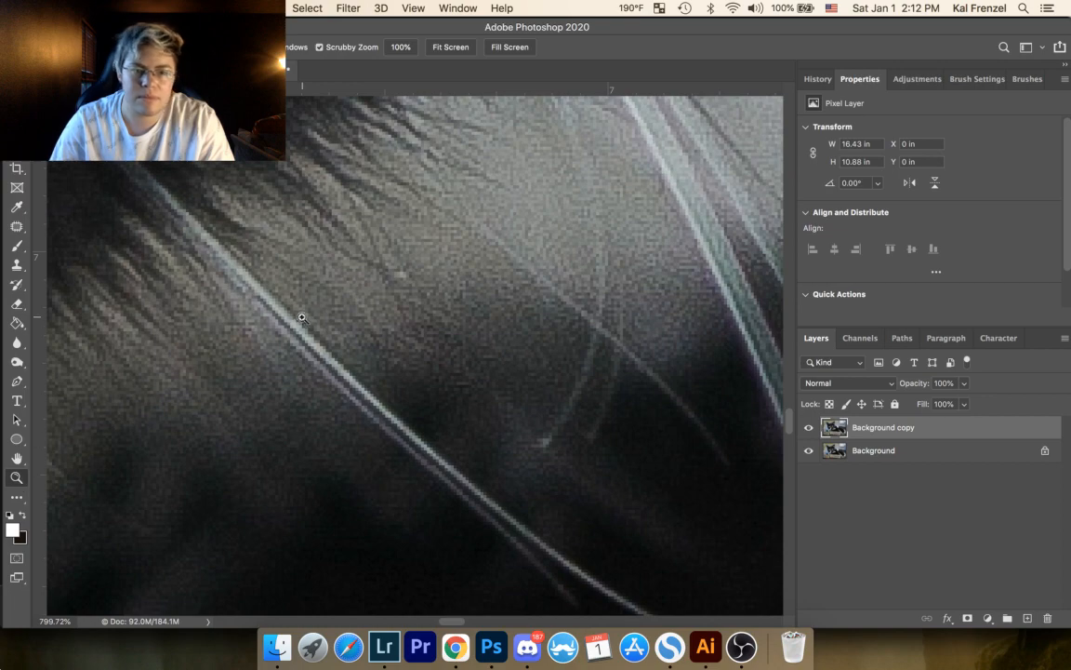
pyautogui.moveTo(301, 317); pyautogui.dragTo(232, 383)
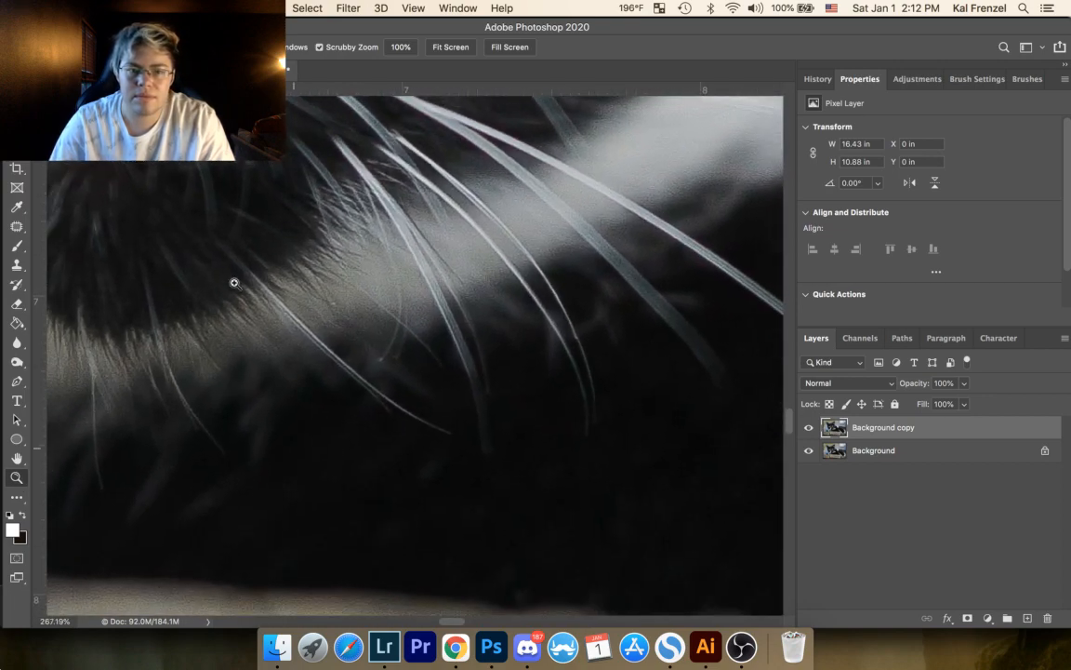
pyautogui.moveTo(319, 279); pyautogui.dragTo(368, 244)
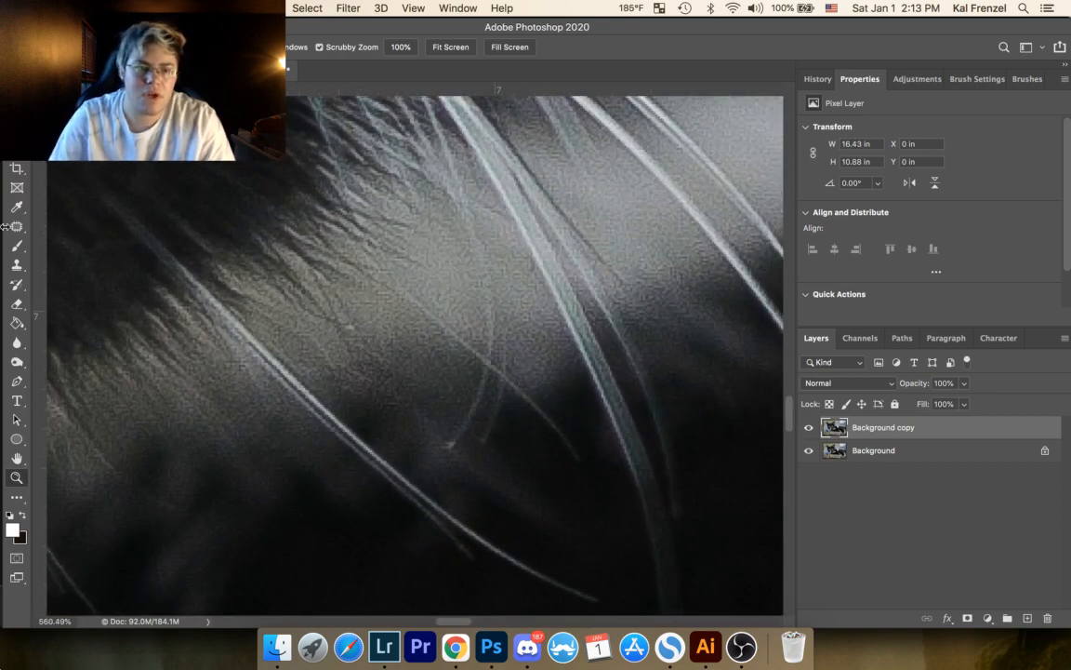
pyautogui.click(17, 227)
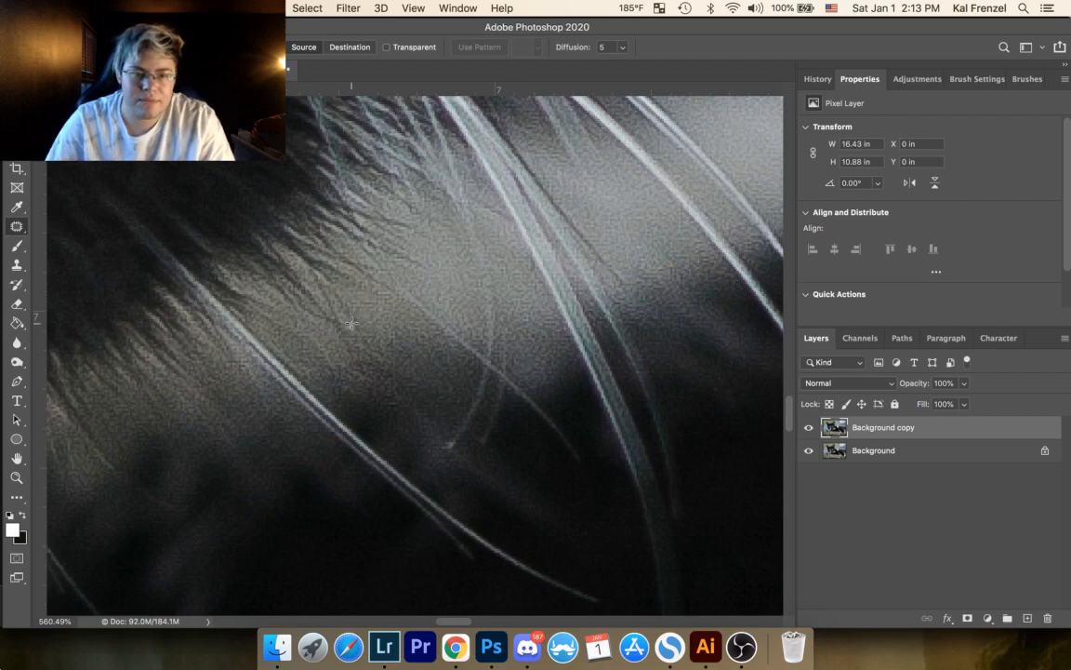
pyautogui.moveTo(348, 331); pyautogui.dragTo(352, 333)
pyautogui.click(413, 252)
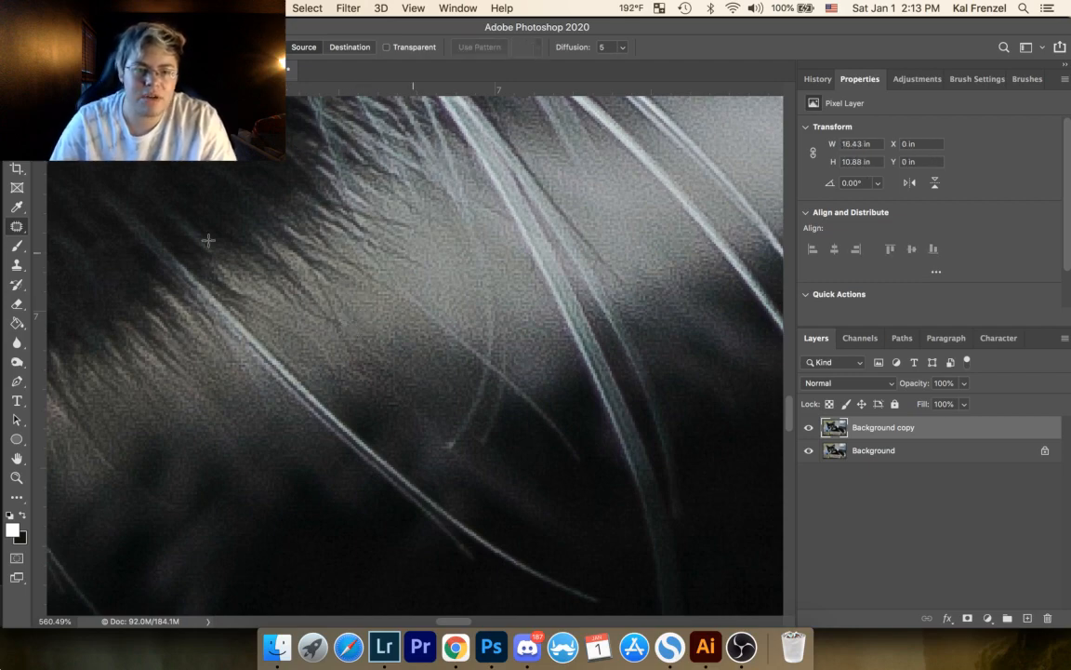
# Step: Examine the fur from the chin whiskers across the chest to the front paw for remaining specks
pyautogui.click(16, 478)
pyautogui.moveTo(298, 284); pyautogui.dragTo(223, 341)
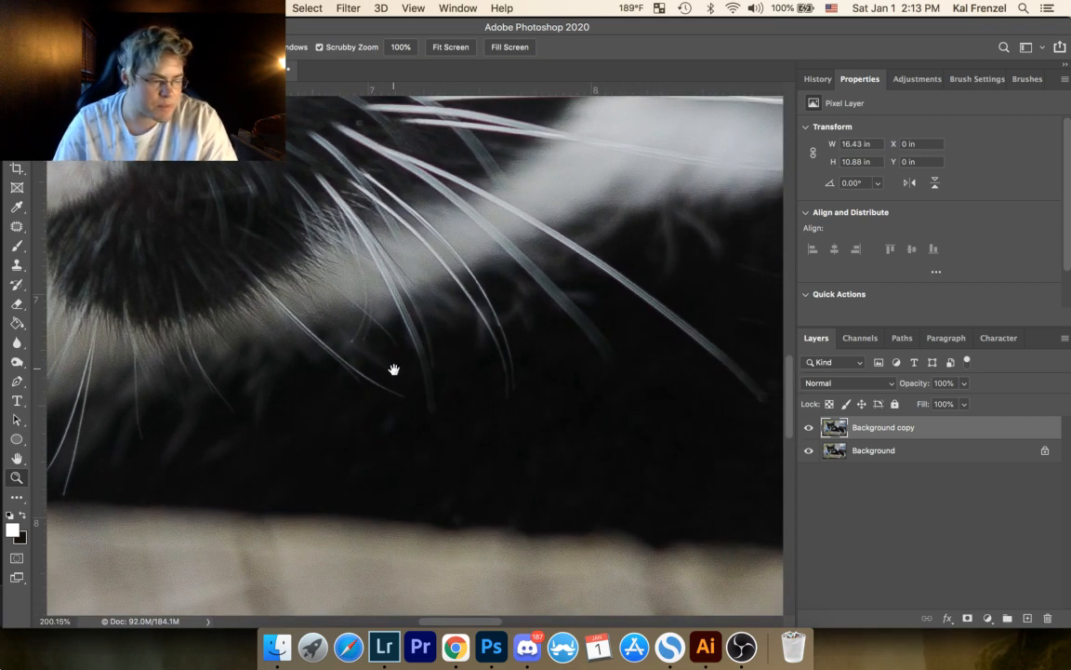
pyautogui.moveTo(395, 369); pyautogui.dragTo(225, 365)
pyautogui.moveTo(457, 364); pyautogui.dragTo(227, 309)
pyautogui.moveTo(489, 389); pyautogui.dragTo(290, 337)
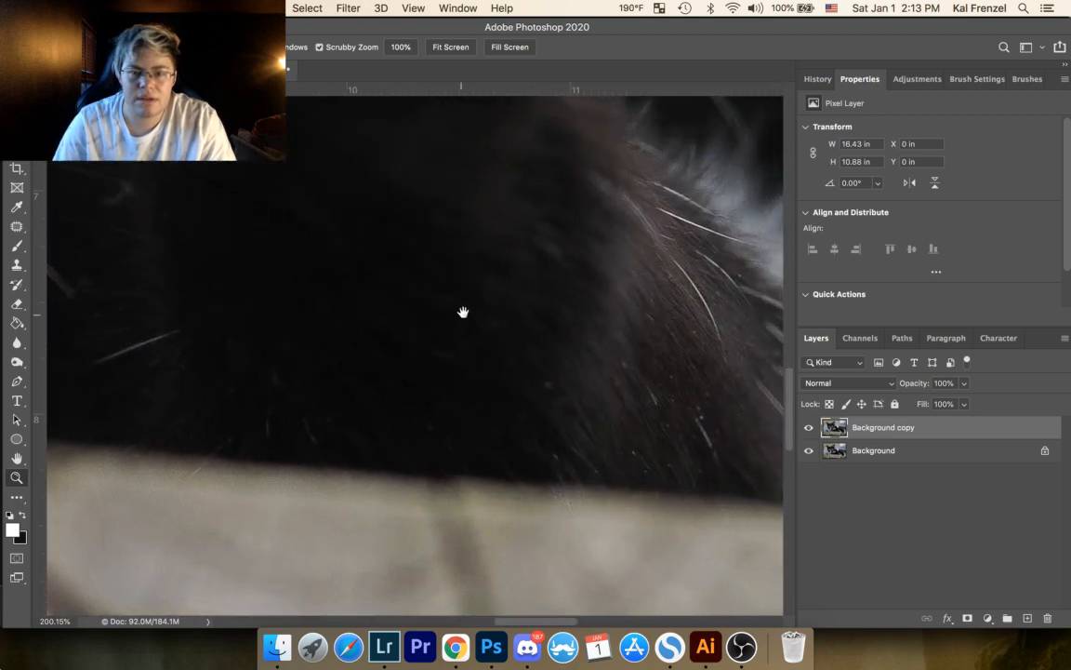
pyautogui.moveTo(507, 301); pyautogui.dragTo(232, 271)
pyautogui.moveTo(391, 409); pyautogui.dragTo(456, 405)
pyautogui.moveTo(199, 204); pyautogui.dragTo(411, 526)
pyautogui.moveTo(283, 328); pyautogui.dragTo(434, 295)
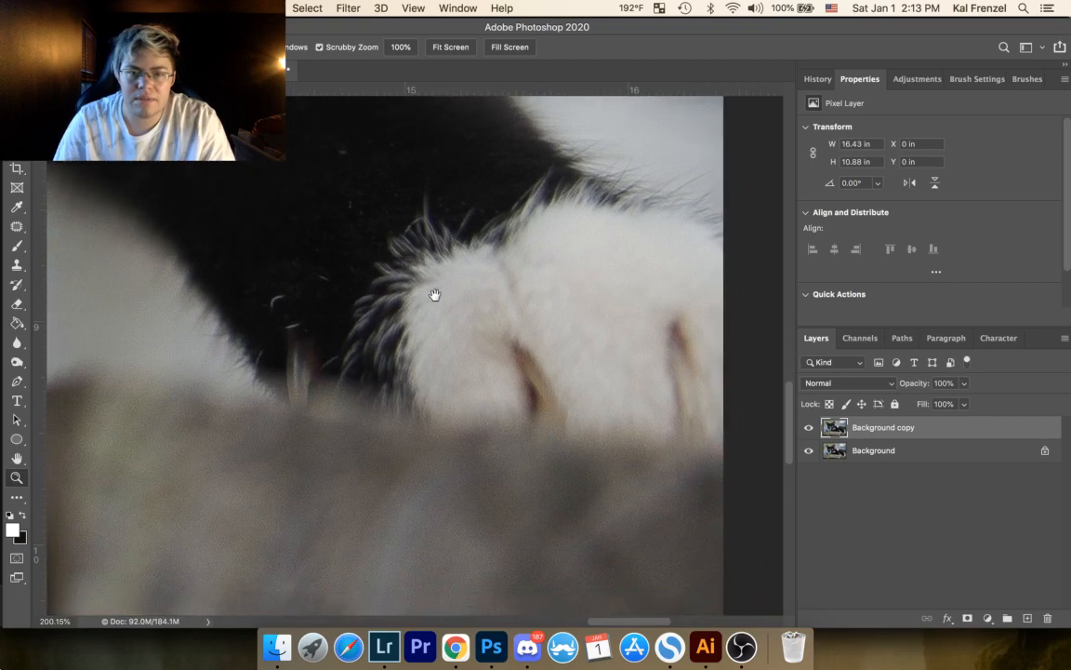
pyautogui.moveTo(531, 306); pyautogui.dragTo(620, 437)
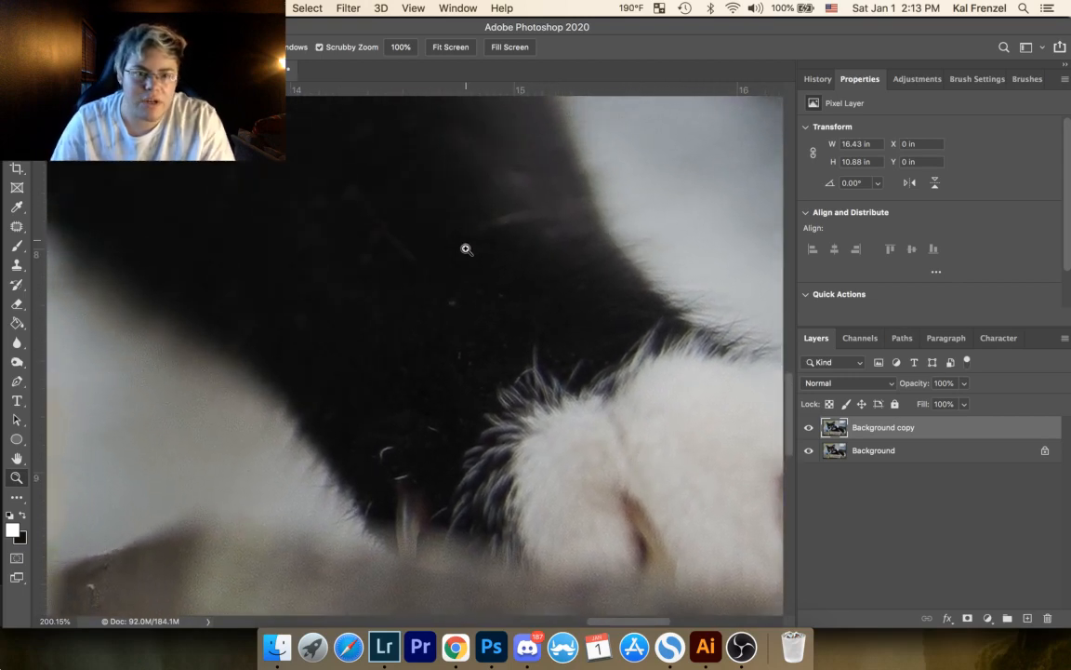
# Step: Patch out the large pale speck, the small bluish speck and a tiny dot below it in the dark leg fur above the paw
pyautogui.moveTo(511, 302); pyautogui.dragTo(514, 148)
pyautogui.click(17, 226)
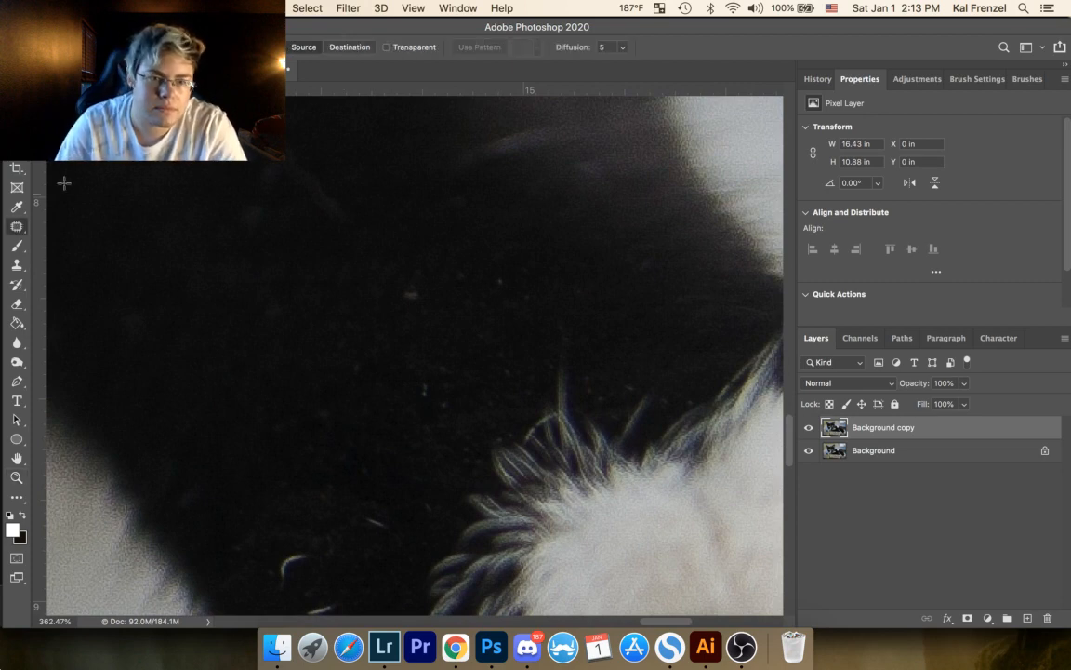
pyautogui.moveTo(424, 300); pyautogui.dragTo(420, 290)
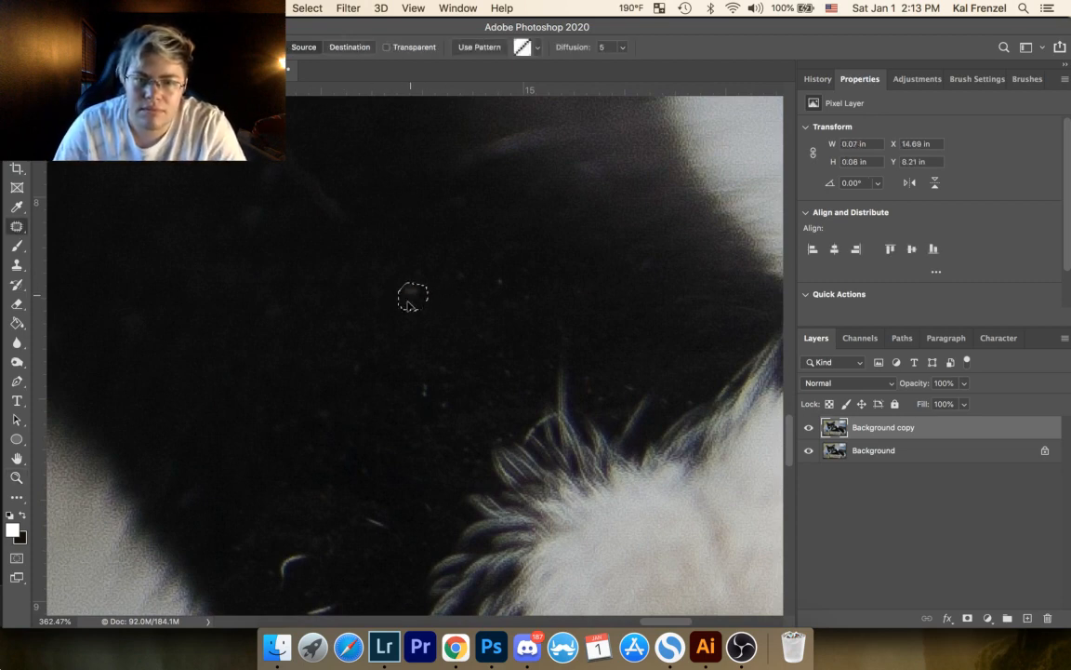
pyautogui.moveTo(435, 383)
pyautogui.mouseDown()
pyautogui.moveTo(419, 398)
pyautogui.moveTo(437, 386)
pyautogui.moveTo(440, 406)
pyautogui.mouseUp()
pyautogui.click(443, 406)
pyautogui.moveTo(440, 428); pyautogui.dragTo(441, 438)
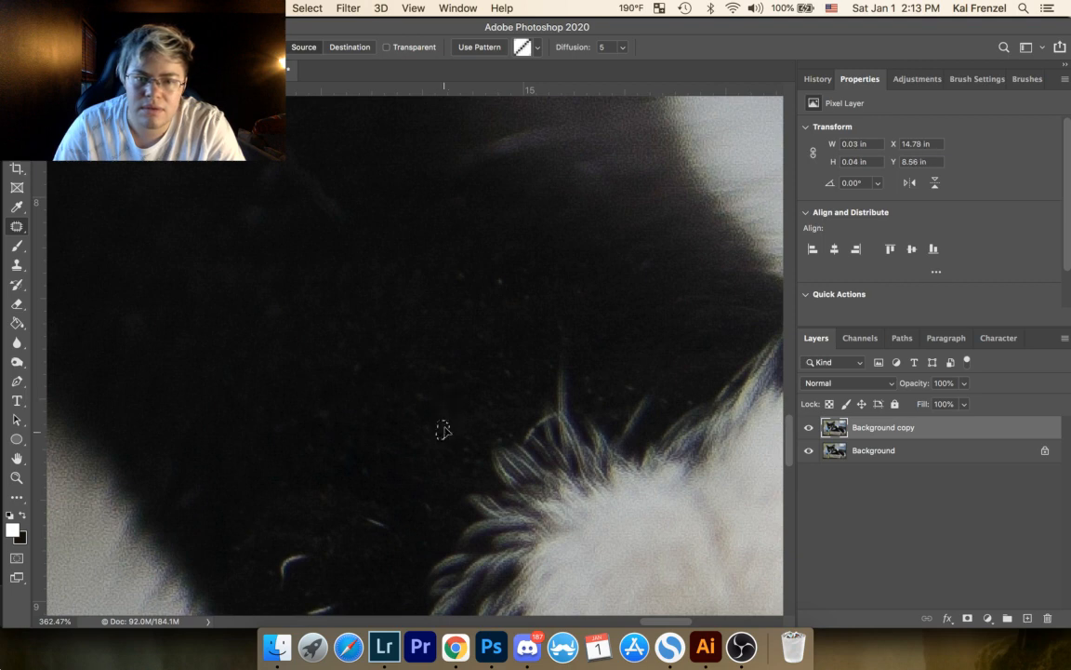
# Step: Patch out the scattered tiny light specks in the dark leg fur, up and outward from the white paw's hair tuft
pyautogui.moveTo(493, 394); pyautogui.dragTo(495, 401)
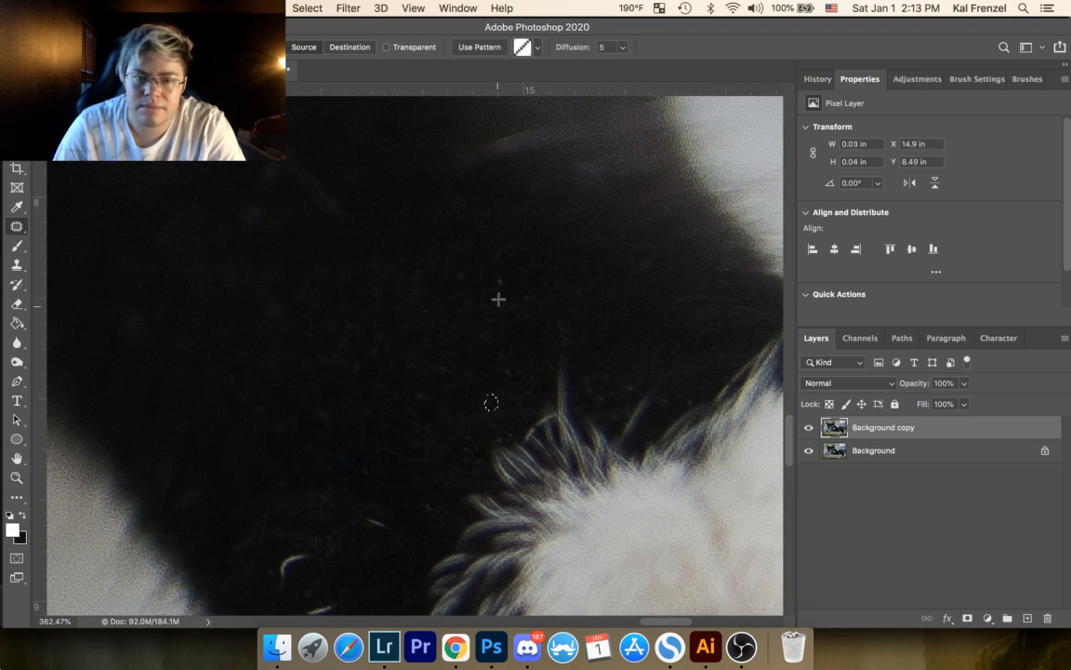
pyautogui.moveTo(498, 273)
pyautogui.mouseDown()
pyautogui.moveTo(495, 285)
pyautogui.moveTo(499, 275)
pyautogui.mouseUp()
pyautogui.moveTo(501, 281)
pyautogui.mouseDown()
pyautogui.moveTo(503, 299)
pyautogui.moveTo(467, 269)
pyautogui.mouseUp()
pyautogui.moveTo(462, 278); pyautogui.dragTo(465, 301)
pyautogui.moveTo(417, 262); pyautogui.dragTo(416, 262)
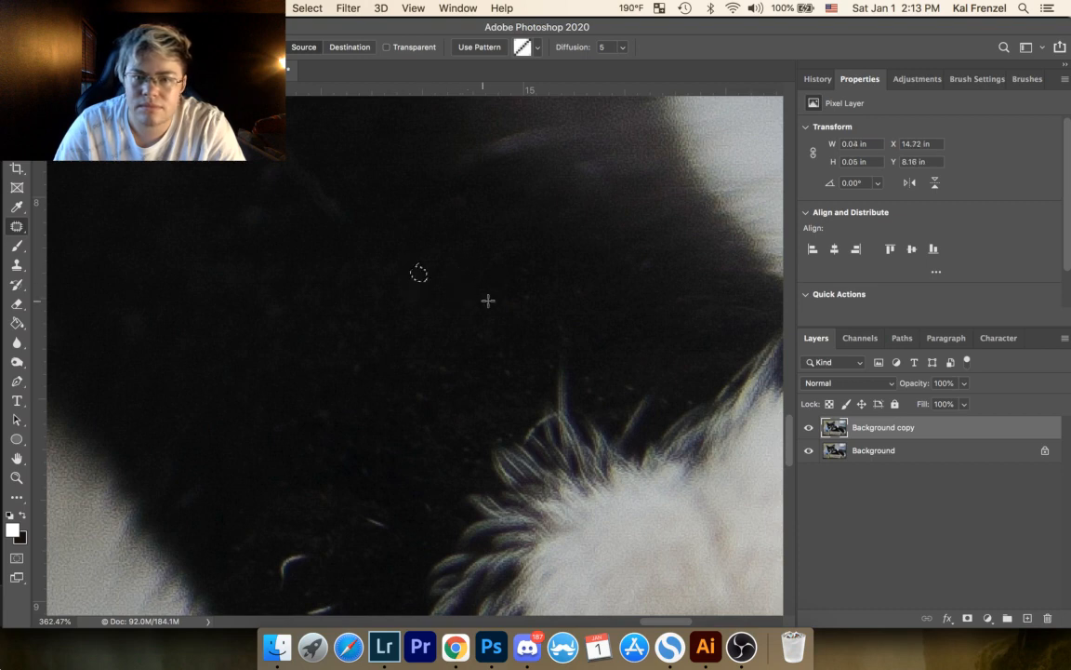
pyautogui.moveTo(526, 292)
pyautogui.mouseDown()
pyautogui.moveTo(510, 310)
pyautogui.moveTo(471, 277)
pyautogui.mouseUp()
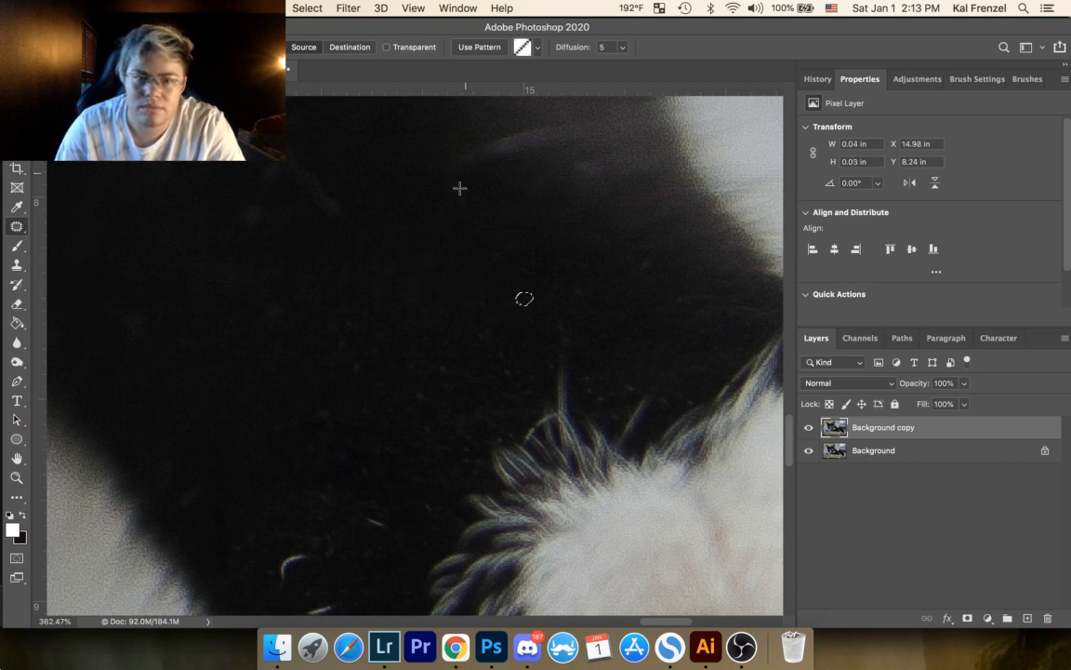
pyautogui.click(493, 356)
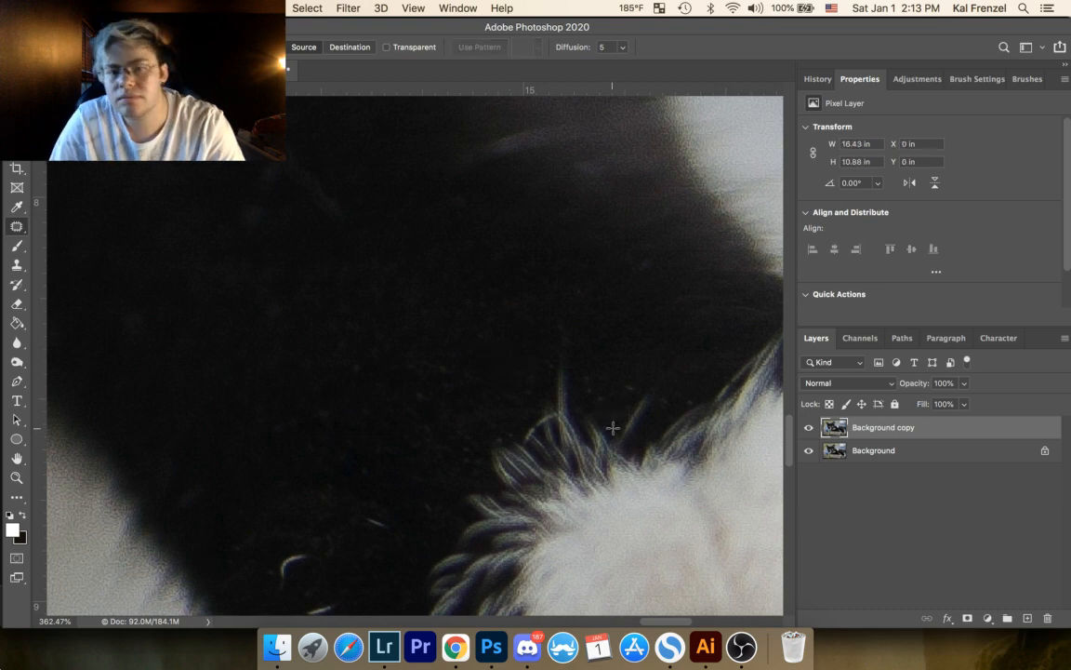
# Step: Patch out the faint specks in the dark fur directly beside the tips of the white paw's tuft
pyautogui.moveTo(416, 448)
pyautogui.mouseDown()
pyautogui.moveTo(416, 310)
pyautogui.moveTo(438, 305)
pyautogui.moveTo(431, 253)
pyautogui.moveTo(464, 226)
pyautogui.mouseUp()
pyautogui.moveTo(464, 230)
pyautogui.mouseDown()
pyautogui.moveTo(475, 234)
pyautogui.moveTo(458, 254)
pyautogui.moveTo(433, 239)
pyautogui.moveTo(435, 226)
pyautogui.moveTo(416, 249)
pyautogui.mouseUp()
pyautogui.click(433, 259)
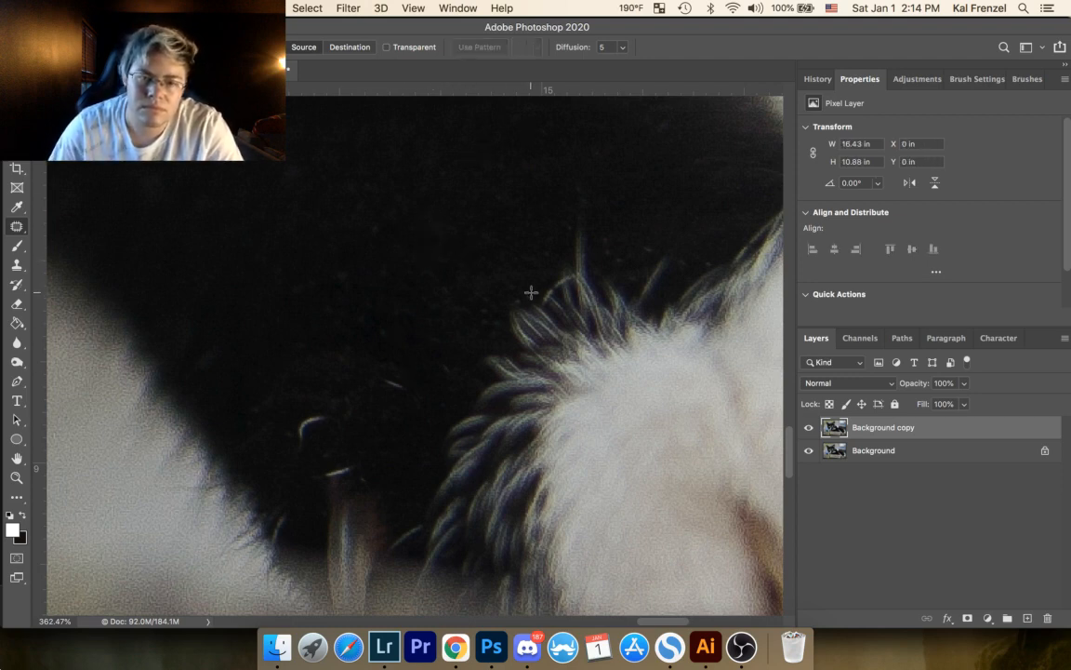
pyautogui.moveTo(526, 302); pyautogui.dragTo(528, 282)
pyautogui.click(553, 215)
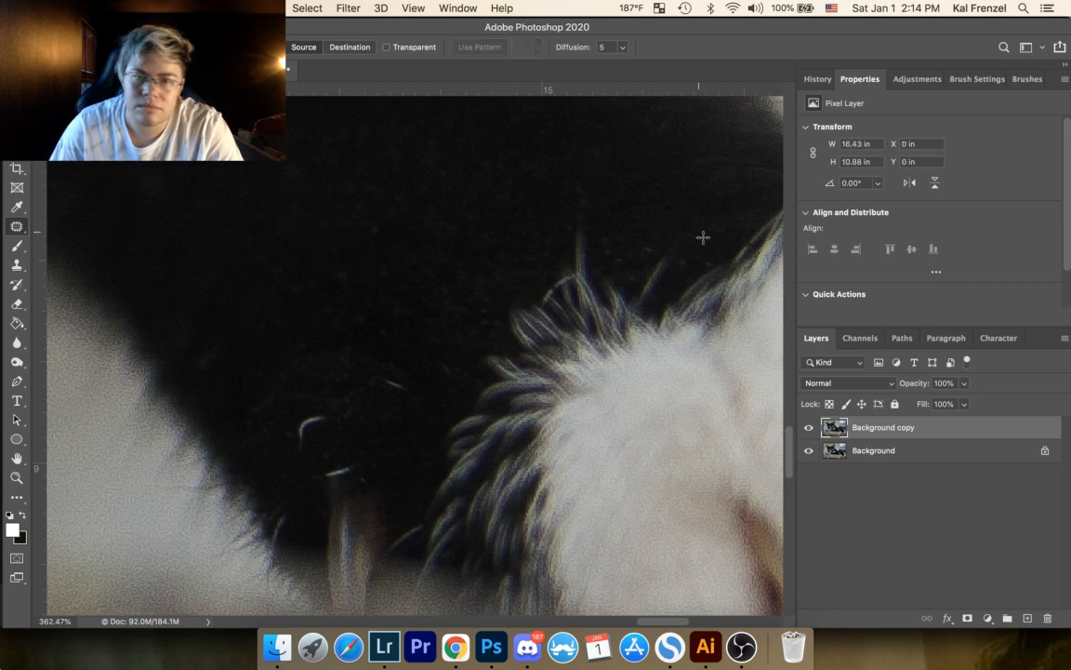
# Step: Patch out the faint specks in the dark fur above the white paw, around the upright stray hairs
pyautogui.moveTo(712, 256)
pyautogui.mouseDown()
pyautogui.moveTo(707, 268)
pyautogui.moveTo(681, 257)
pyautogui.mouseUp()
pyautogui.click(678, 265)
pyautogui.moveTo(681, 263)
pyautogui.mouseDown()
pyautogui.moveTo(699, 245)
pyautogui.moveTo(650, 242)
pyautogui.mouseUp()
pyautogui.click(674, 243)
pyautogui.moveTo(650, 246)
pyautogui.mouseDown()
pyautogui.moveTo(662, 250)
pyautogui.moveTo(616, 257)
pyautogui.moveTo(614, 236)
pyautogui.mouseUp()
pyautogui.moveTo(609, 246); pyautogui.dragTo(628, 246)
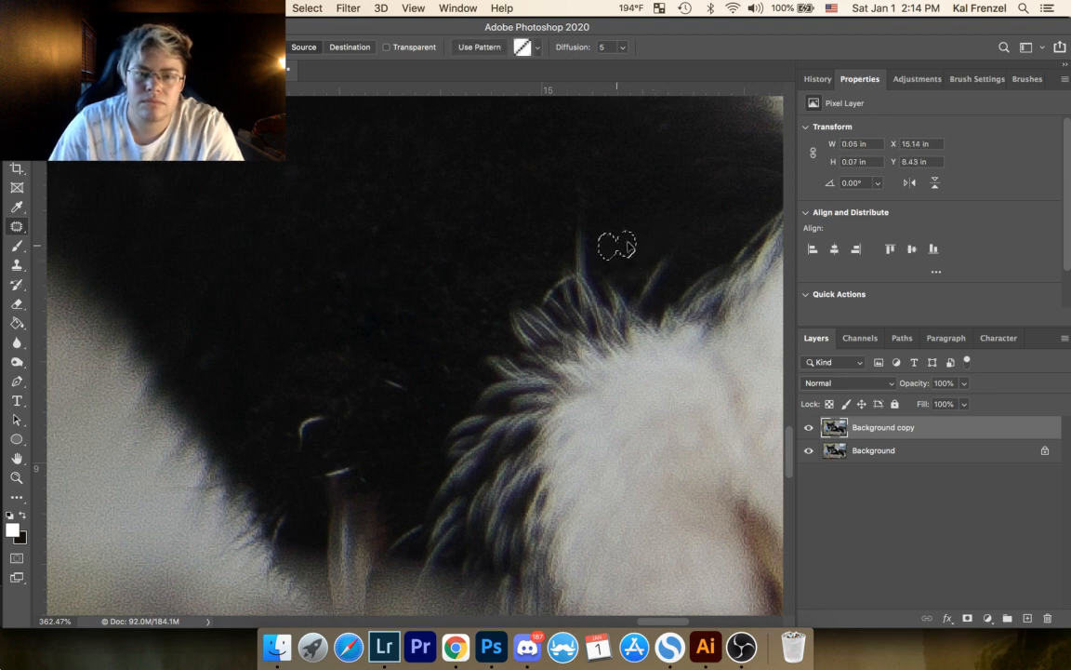
pyautogui.click(652, 190)
pyautogui.moveTo(649, 195)
pyautogui.mouseDown()
pyautogui.moveTo(640, 207)
pyautogui.moveTo(666, 181)
pyautogui.moveTo(653, 206)
pyautogui.moveTo(593, 190)
pyautogui.mouseUp()
pyautogui.click(659, 141)
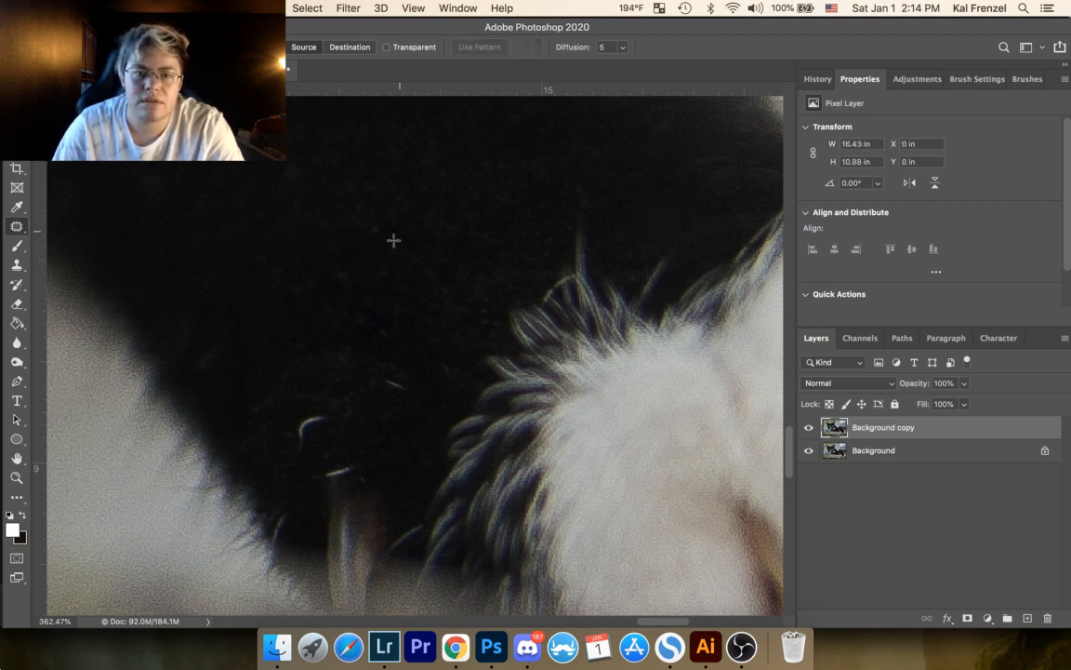
# Step: Patch out the bright white speck near the upper end of the blurred dark vertical strip below the cat
pyautogui.moveTo(428, 324); pyautogui.dragTo(526, 203)
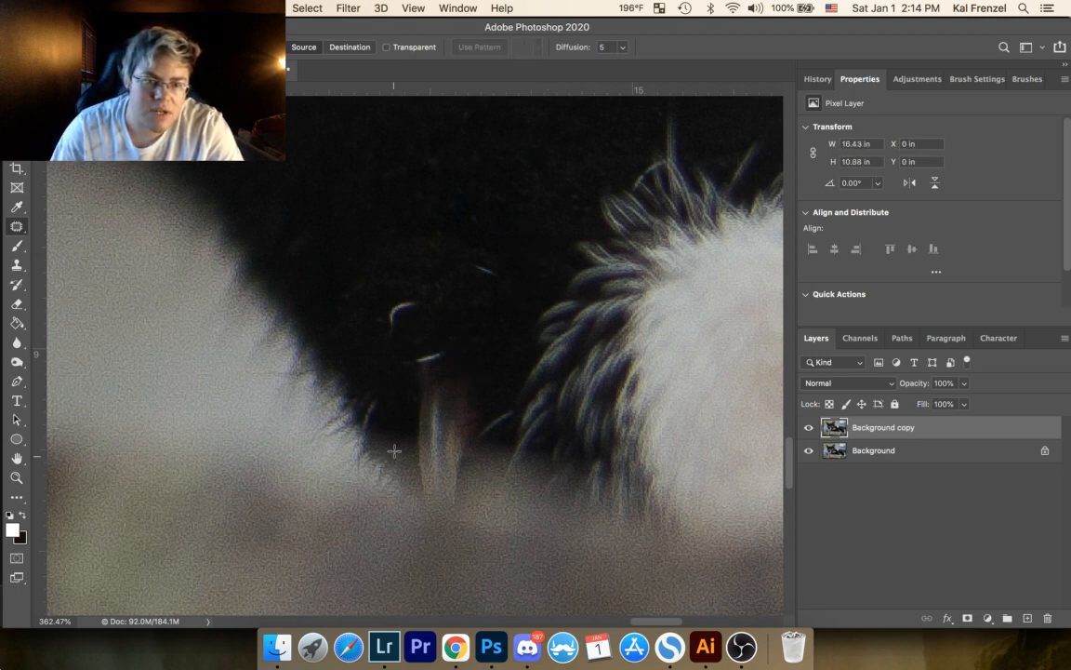
pyautogui.moveTo(602, 332); pyautogui.dragTo(462, 290)
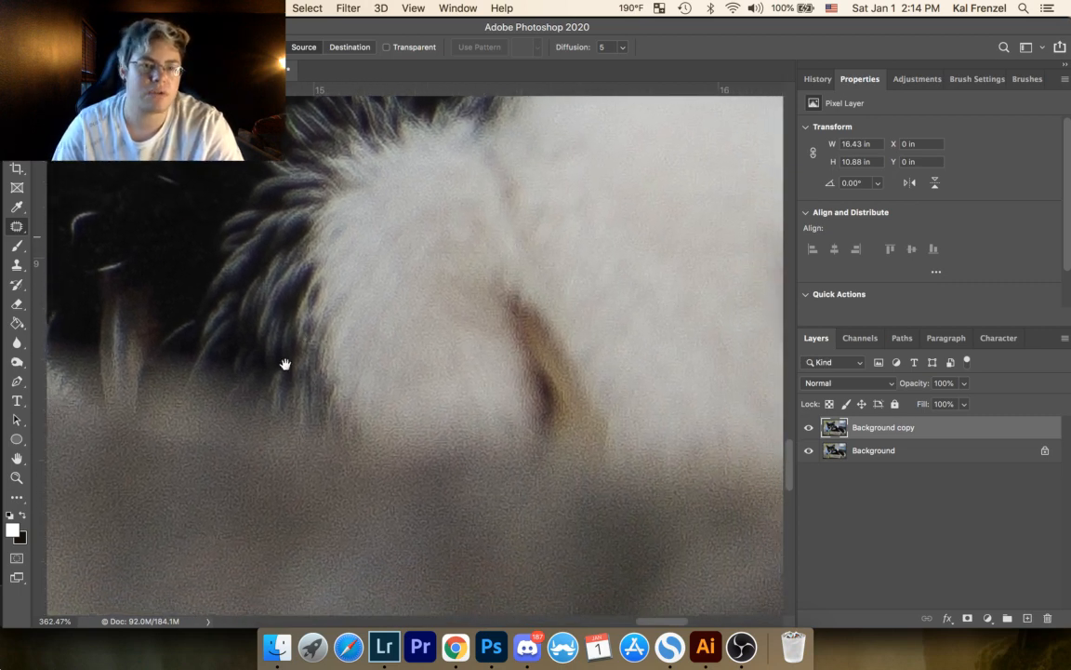
pyautogui.click(16, 480)
pyautogui.moveTo(376, 287); pyautogui.dragTo(293, 401)
pyautogui.moveTo(275, 291); pyautogui.dragTo(482, 394)
pyautogui.moveTo(401, 464); pyautogui.dragTo(509, 323)
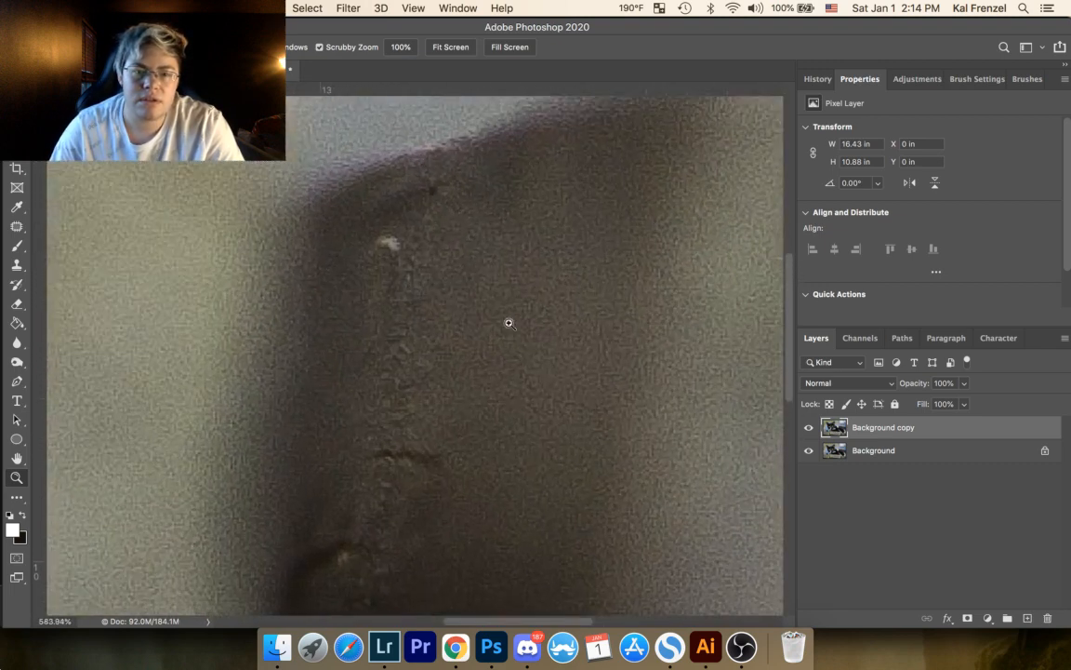
pyautogui.click(17, 226)
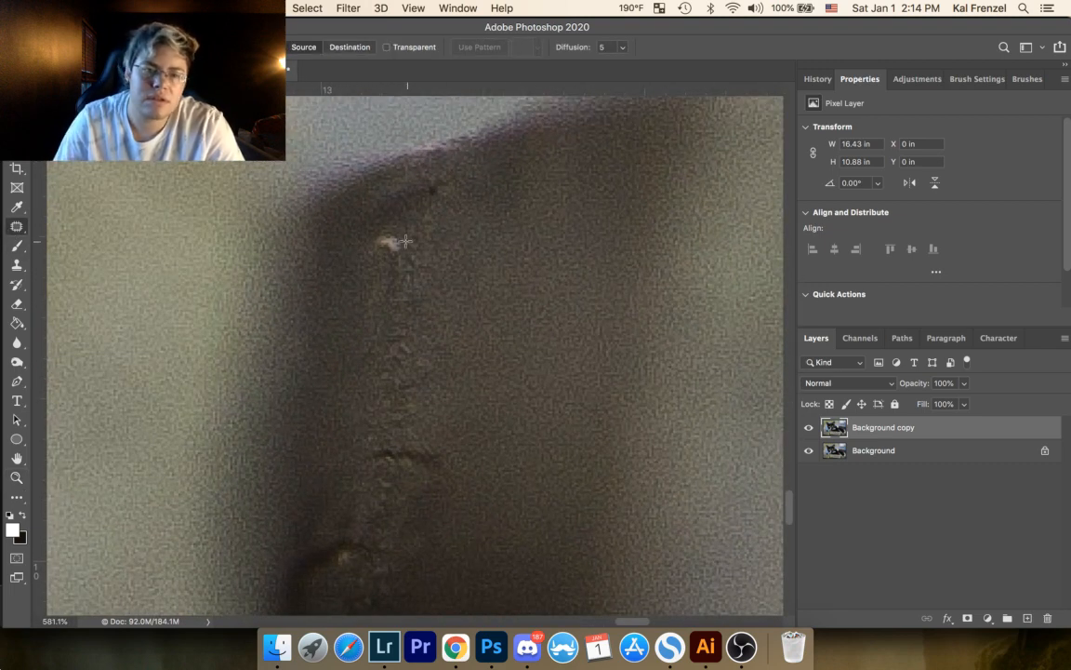
pyautogui.moveTo(389, 228)
pyautogui.mouseDown()
pyautogui.moveTo(391, 257)
pyautogui.moveTo(405, 263)
pyautogui.moveTo(405, 247)
pyautogui.moveTo(393, 279)
pyautogui.moveTo(435, 265)
pyautogui.mouseUp()
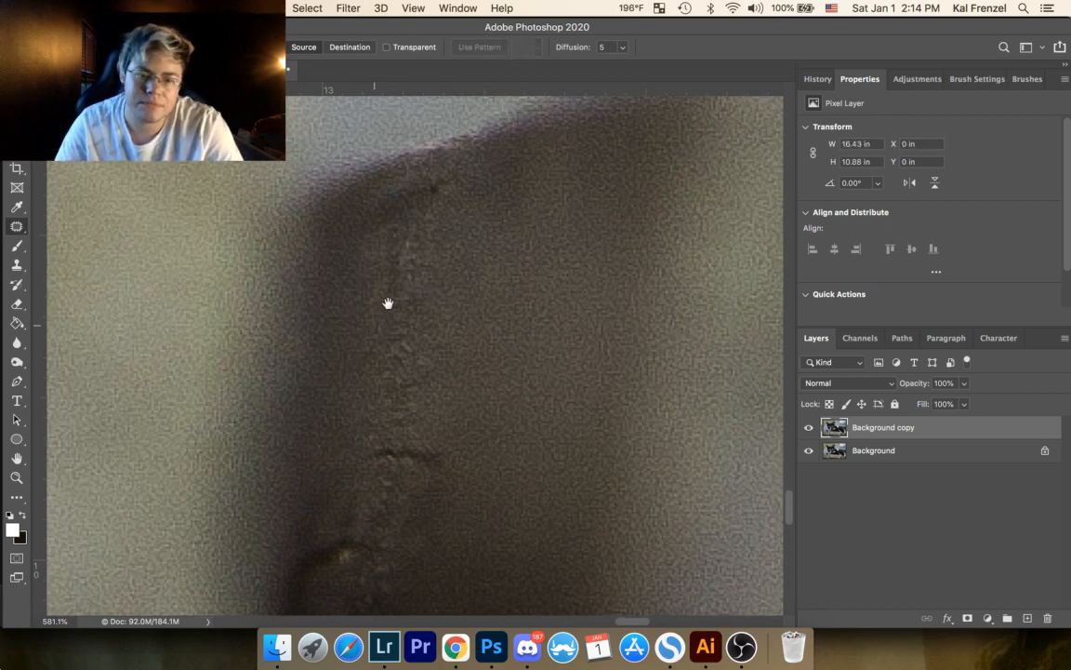
# Step: Patch out the blemish between the two lower dark cracks in the blurred vertical strip
pyautogui.scroll(-3, 389, 304)
pyautogui.moveTo(365, 424)
pyautogui.mouseDown()
pyautogui.moveTo(359, 431)
pyautogui.moveTo(368, 423)
pyautogui.moveTo(394, 472)
pyautogui.moveTo(385, 498)
pyautogui.mouseUp()
pyautogui.click(371, 468)
pyautogui.click(383, 446)
pyautogui.click(381, 460)
pyautogui.moveTo(387, 503); pyautogui.dragTo(407, 498)
pyautogui.press('super+d')
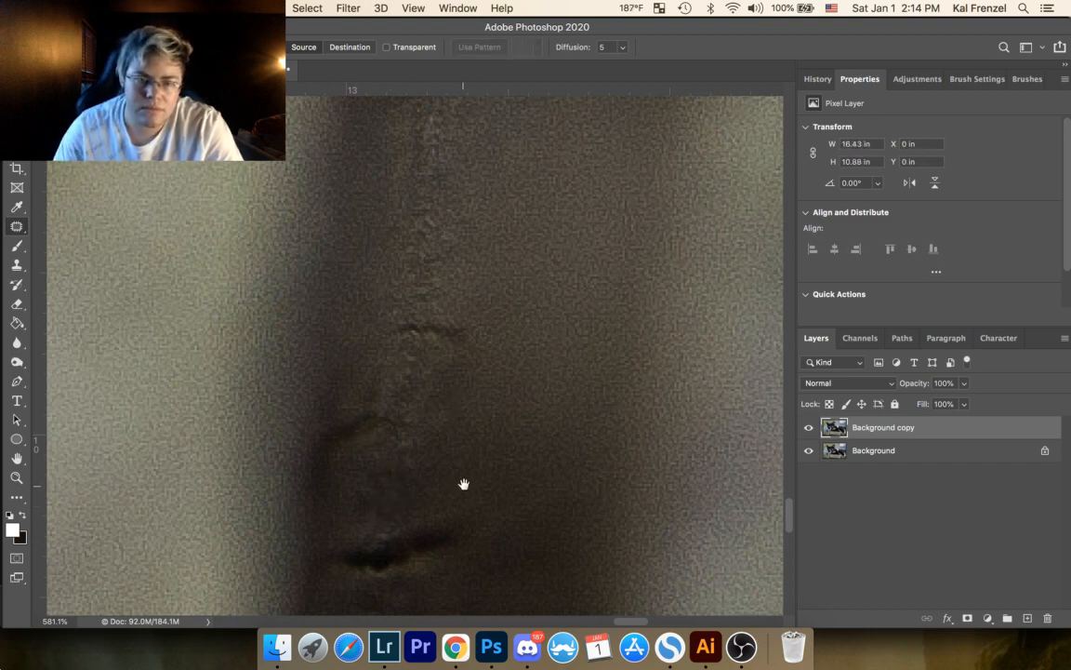
# Step: Patch out the tiny light speck in the dark strip just above the photo's lower edge
pyautogui.scroll(-8, 464, 483)
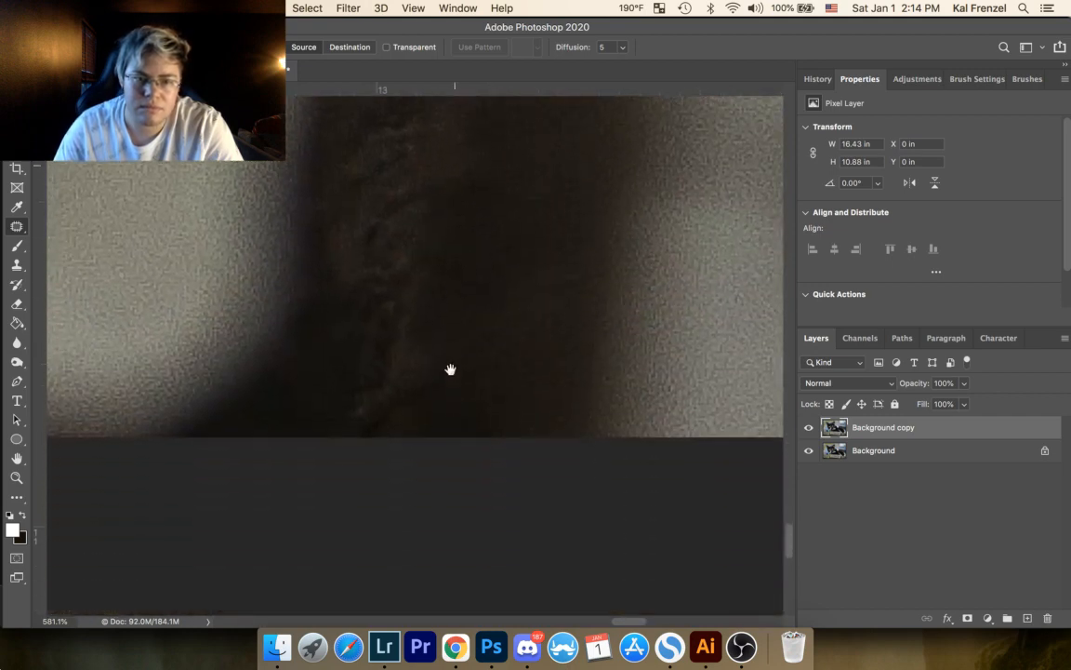
pyautogui.scroll(-2, 450, 370)
pyautogui.moveTo(364, 371); pyautogui.dragTo(366, 373)
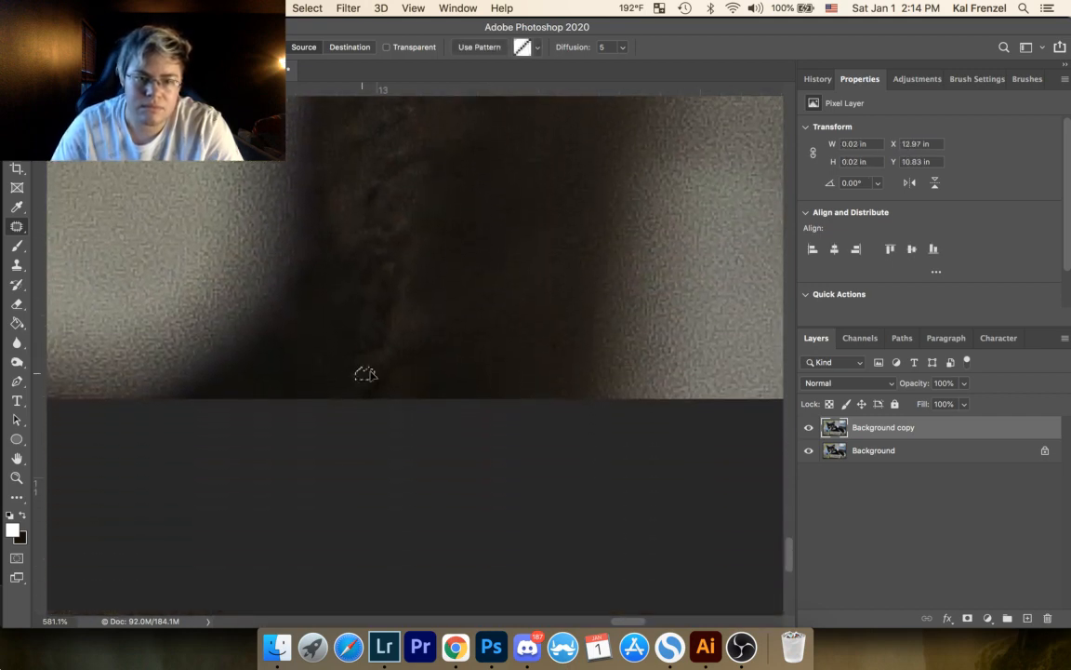
pyautogui.press('super+d')
# Step: Examine the stray white hairs and specks in the dark fur beside the white chest stripe
pyautogui.press('z')
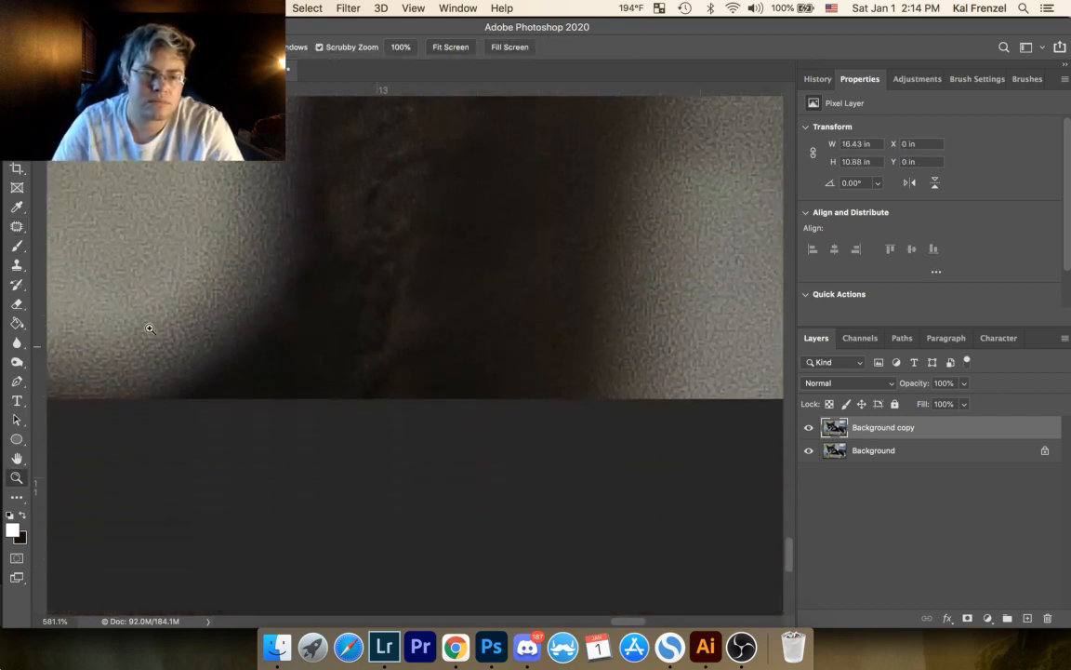
pyautogui.moveTo(327, 248); pyautogui.dragTo(275, 349)
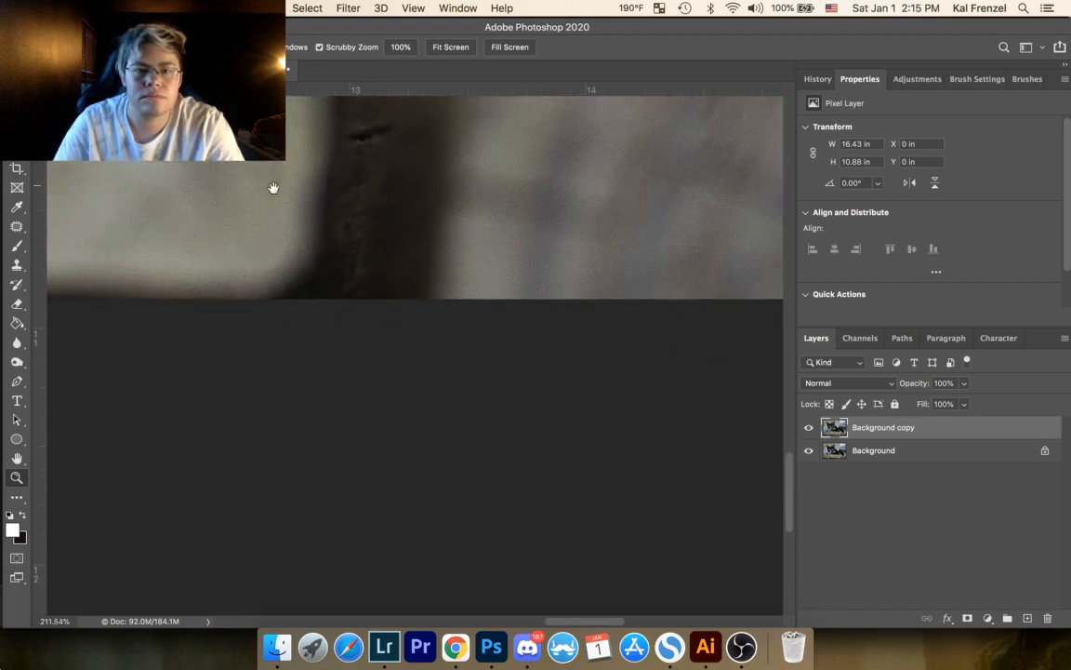
pyautogui.moveTo(260, 208); pyautogui.dragTo(271, 318)
pyautogui.moveTo(470, 189); pyautogui.dragTo(256, 306)
pyautogui.moveTo(405, 238); pyautogui.dragTo(672, 475)
pyautogui.moveTo(298, 294); pyautogui.dragTo(392, 344)
pyautogui.moveTo(316, 203); pyautogui.dragTo(371, 379)
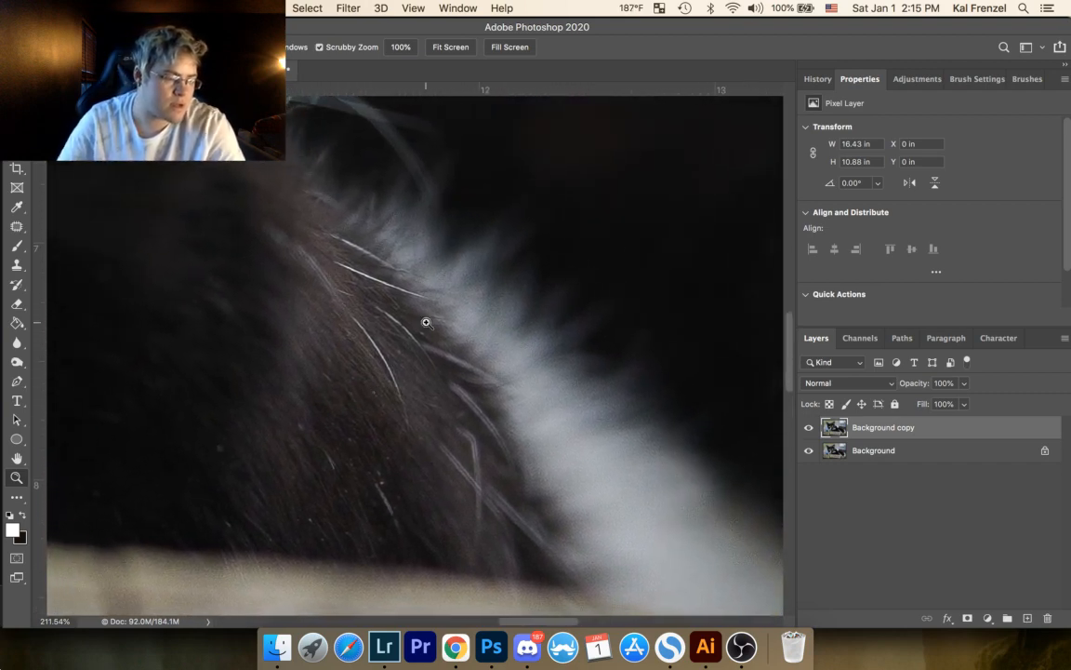
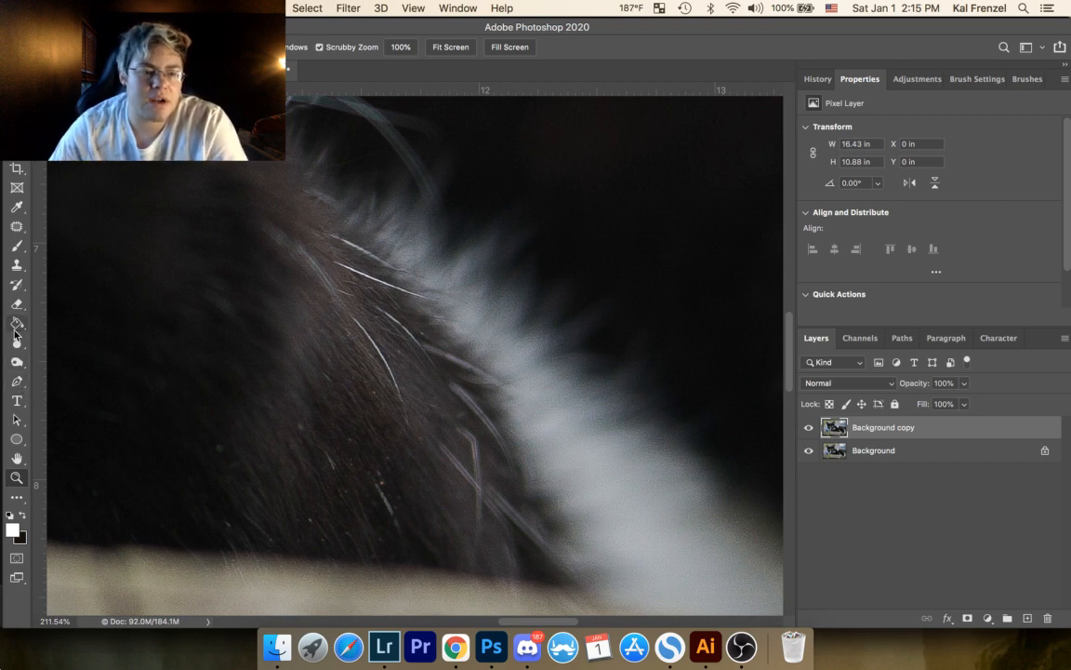
# Step: Patch out the light speck beside the white chest fur and the speck near the lower end of the long curved white hair
pyautogui.click(16, 226)
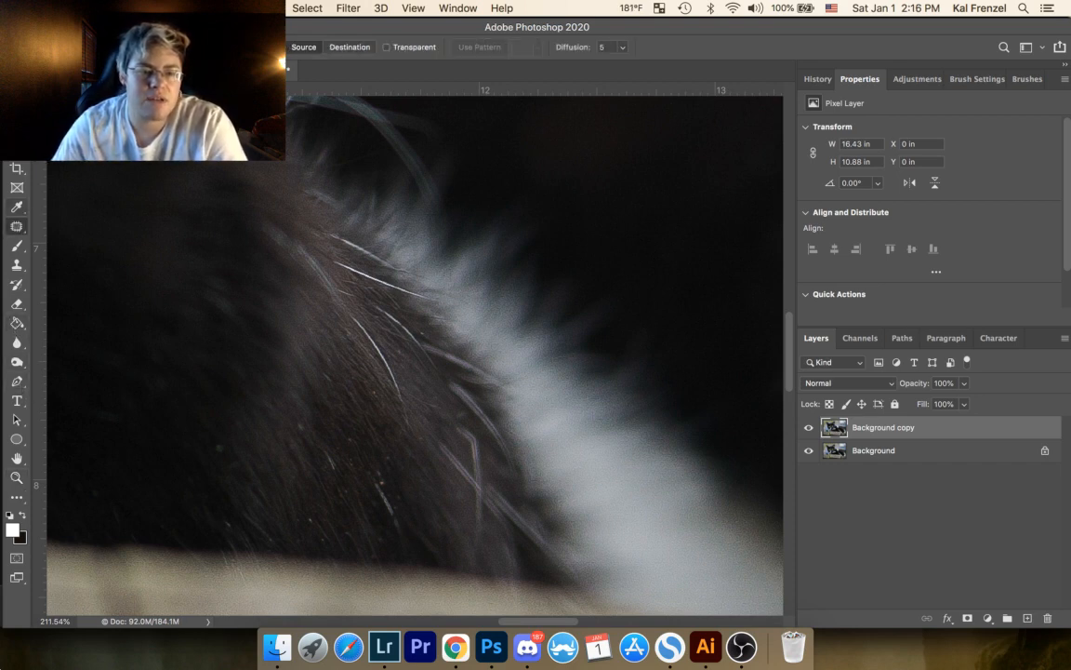
pyautogui.click(16, 477)
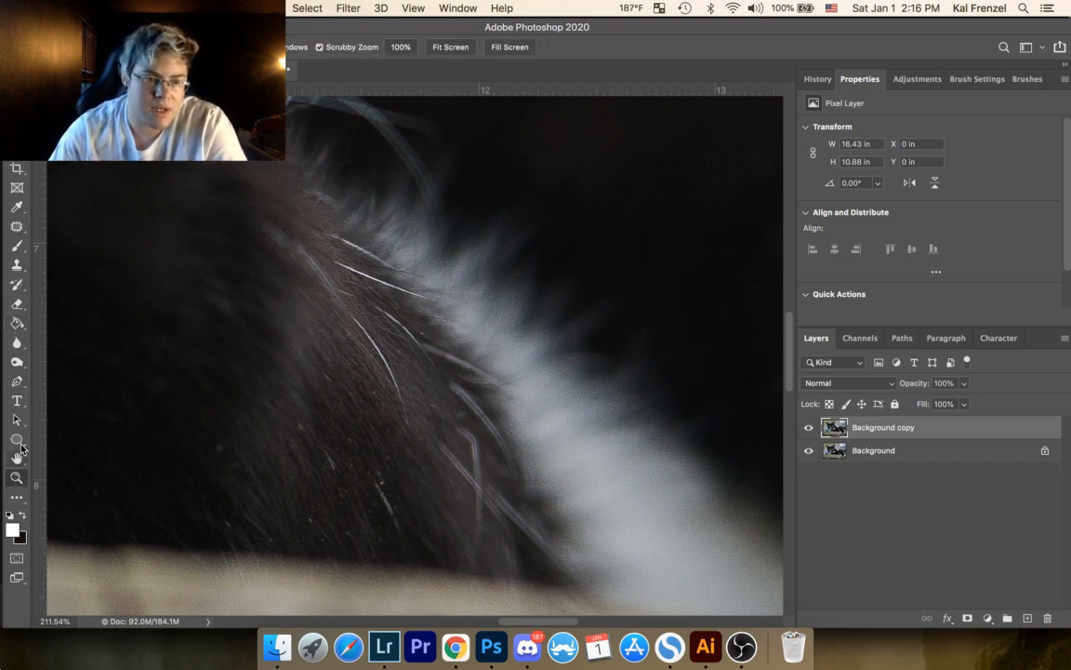
pyautogui.moveTo(372, 321); pyautogui.dragTo(428, 285)
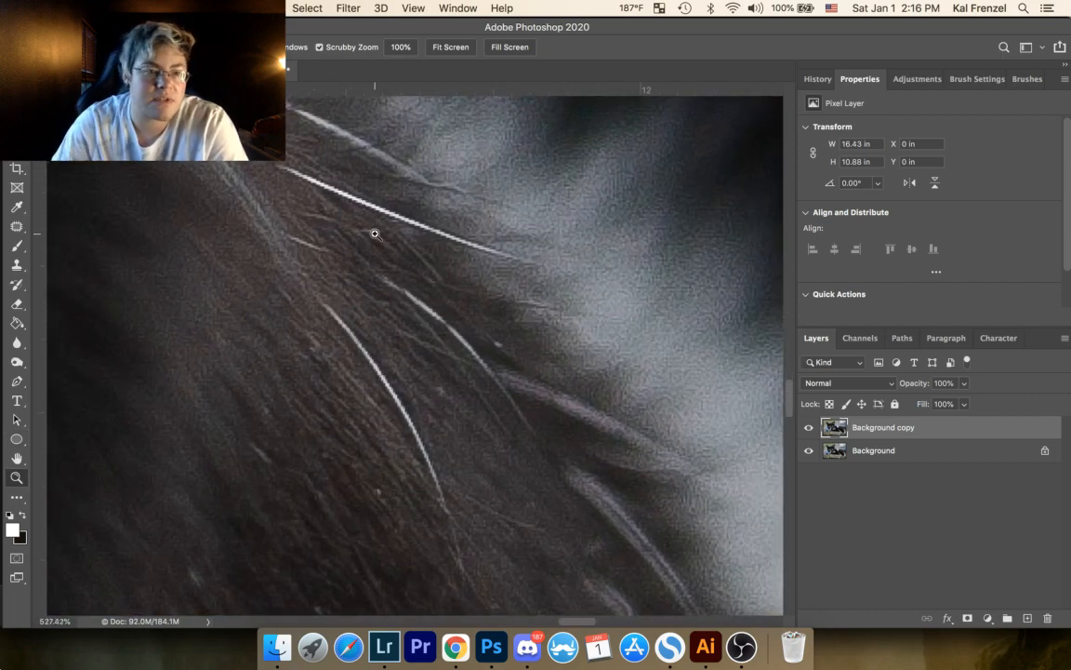
pyautogui.click(16, 226)
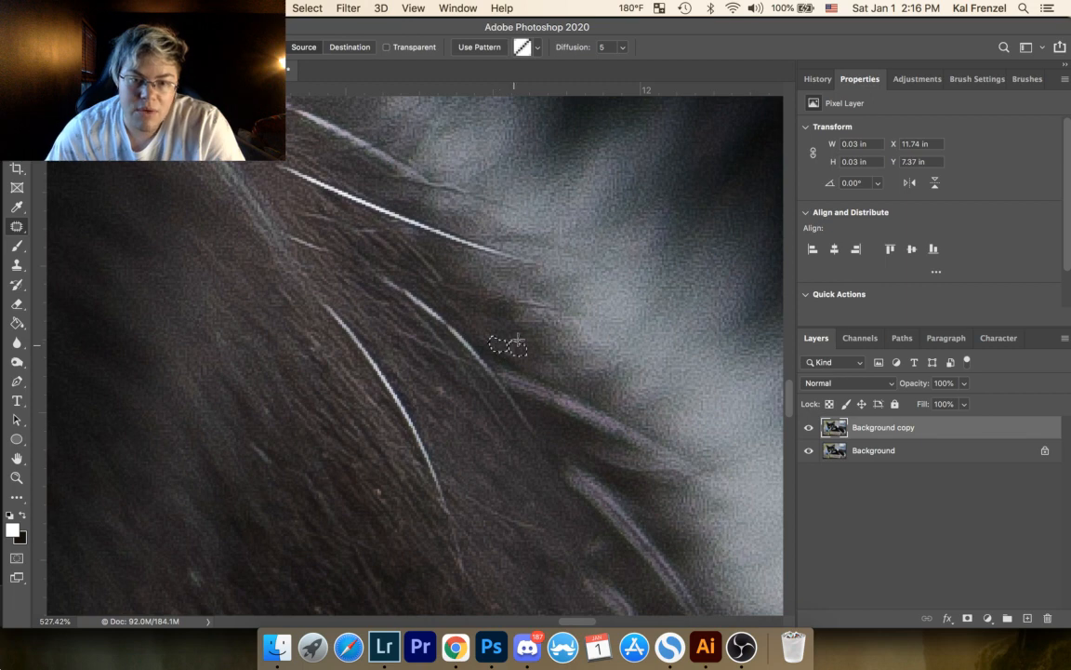
pyautogui.moveTo(380, 486); pyautogui.dragTo(379, 488)
pyautogui.click(398, 502)
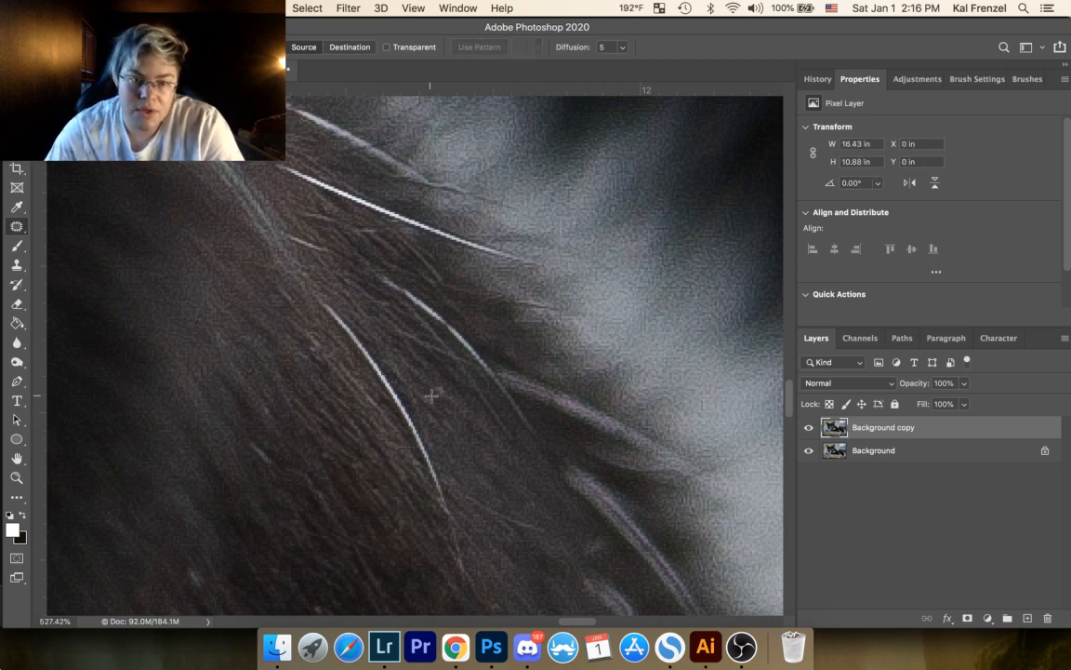
# Step: Patch out the speck just right of the long curved white hair and the faint speck in the fur farther left
pyautogui.moveTo(434, 385); pyautogui.dragTo(451, 401)
pyautogui.press('super+d')
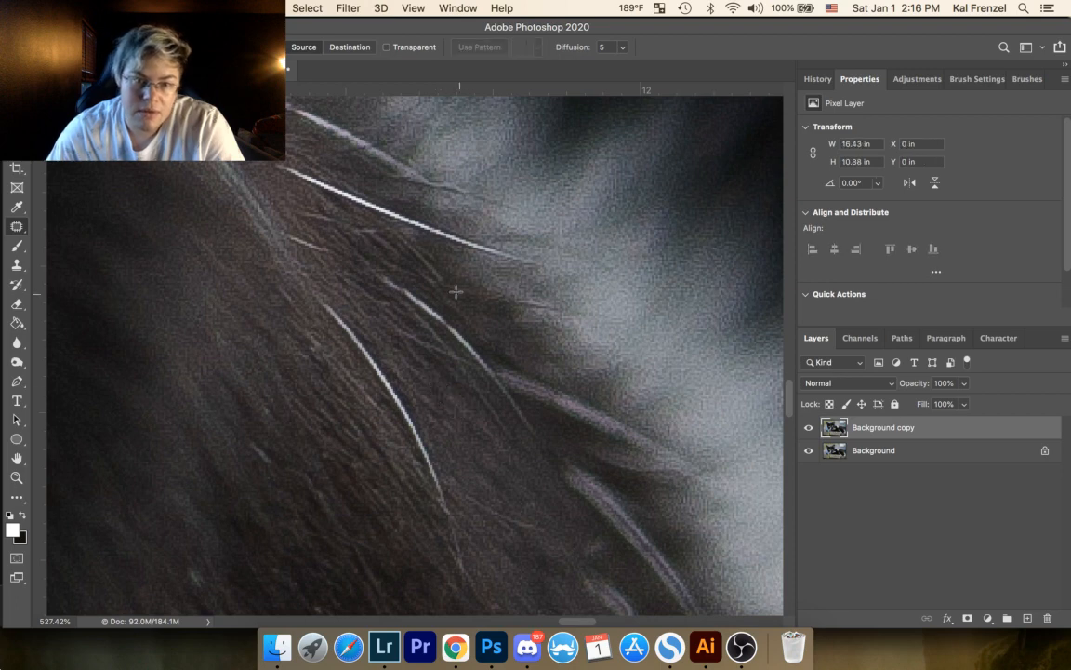
pyautogui.moveTo(219, 334)
pyautogui.mouseDown()
pyautogui.moveTo(228, 352)
pyautogui.moveTo(227, 333)
pyautogui.mouseUp()
pyautogui.press('super+d')
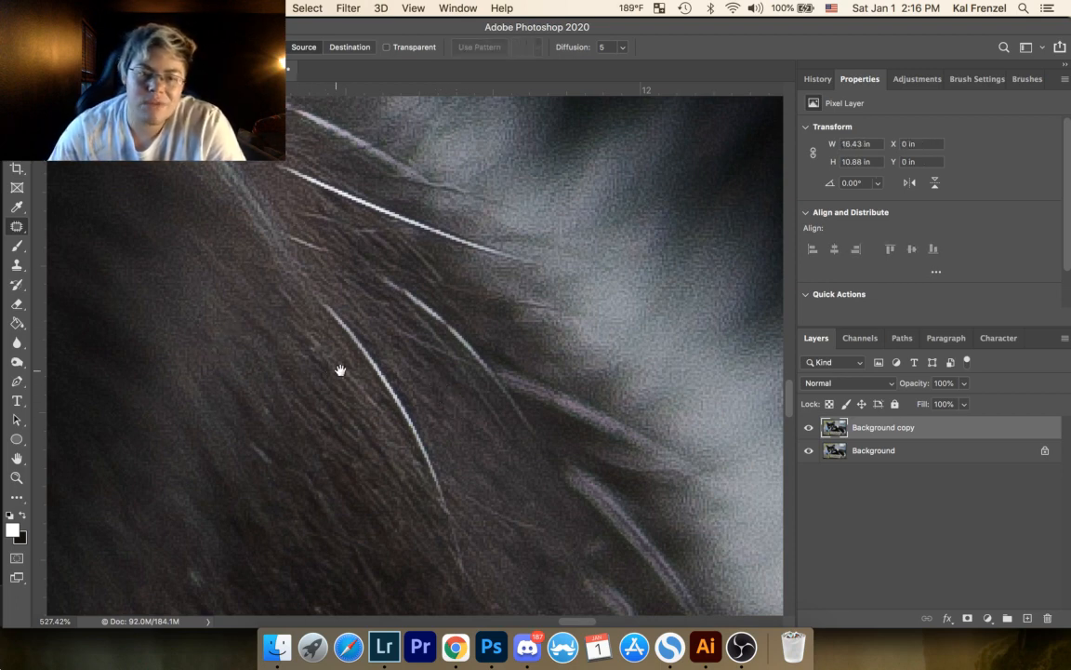
# Step: Patch out the tiny specks in the darker fur around the short thin white hair
pyautogui.moveTo(355, 374); pyautogui.dragTo(286, 283)
pyautogui.moveTo(240, 384); pyautogui.dragTo(399, 295)
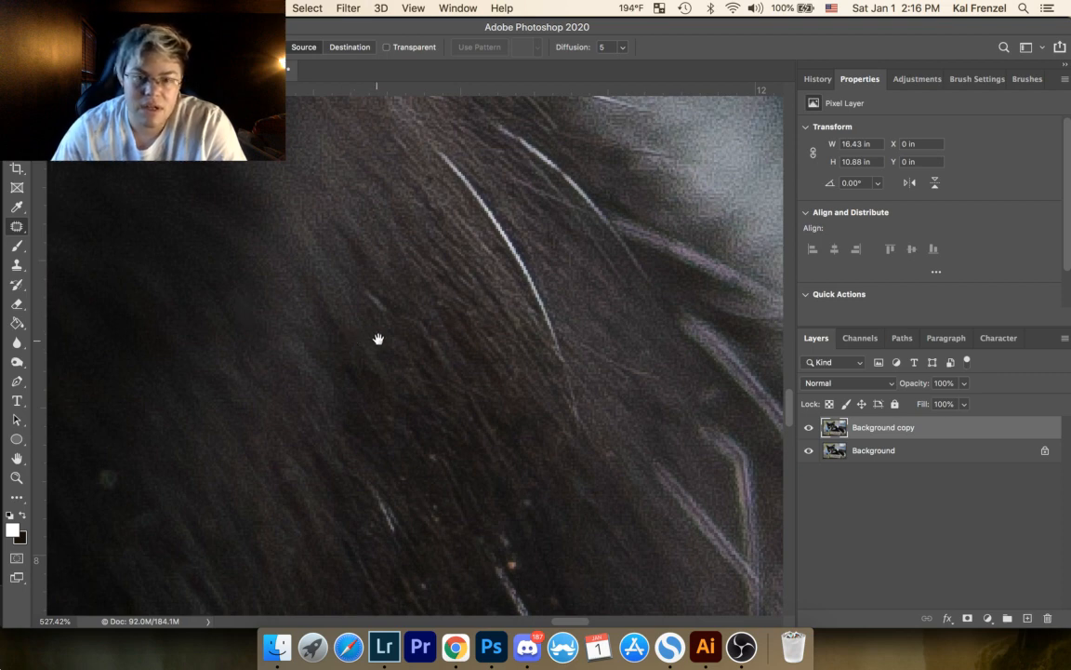
pyautogui.moveTo(378, 339); pyautogui.dragTo(255, 243)
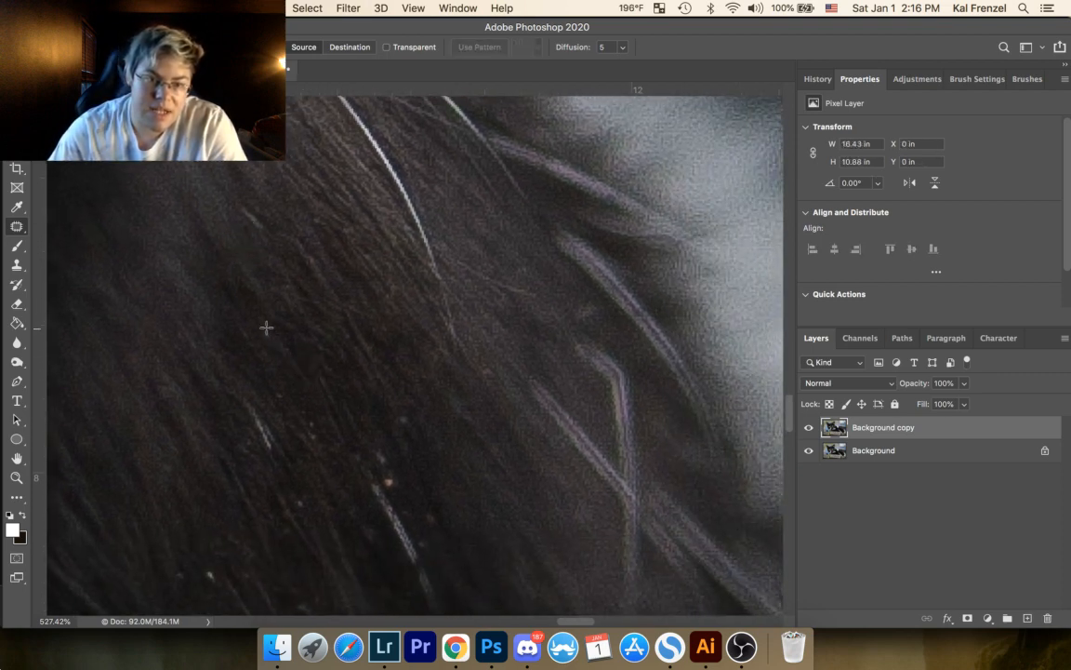
pyautogui.moveTo(266, 328); pyautogui.dragTo(270, 331)
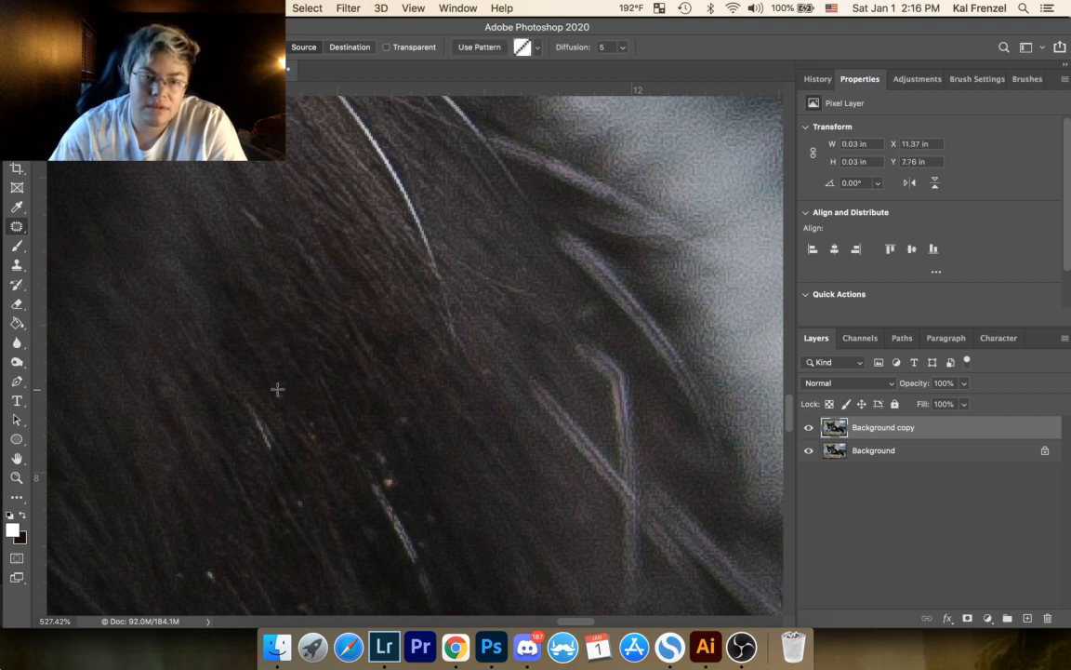
pyautogui.moveTo(296, 407)
pyautogui.mouseDown()
pyautogui.moveTo(309, 440)
pyautogui.moveTo(324, 441)
pyautogui.moveTo(297, 407)
pyautogui.mouseUp()
pyautogui.click(327, 319)
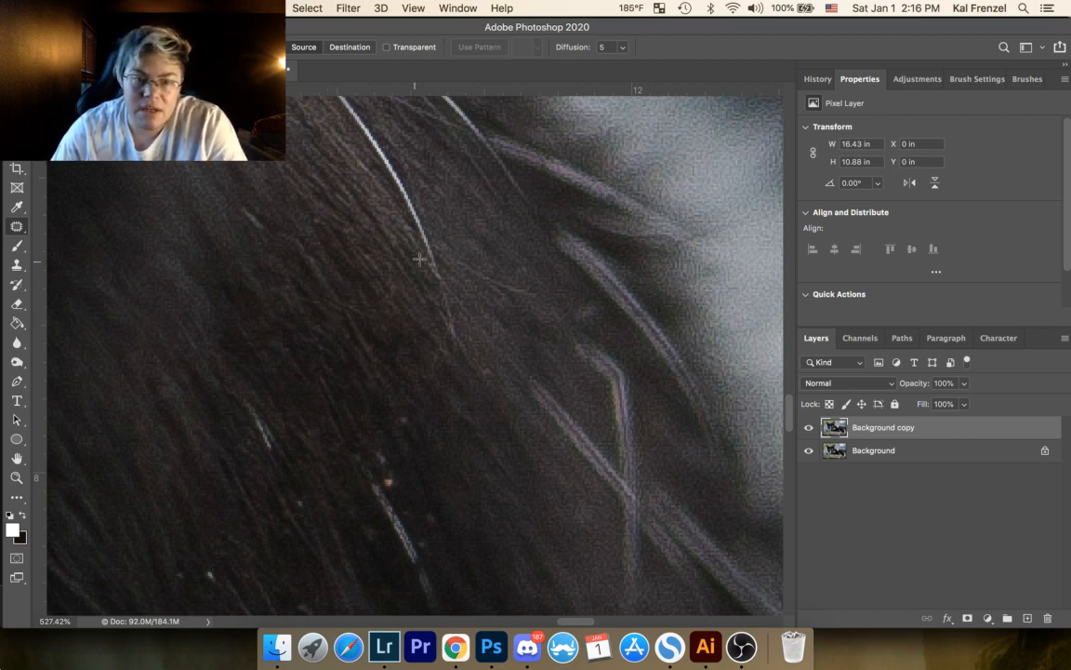
# Step: Patch out the speck below the long curved hair's tip and the faint smudge between the thick pale blurred hairs
pyautogui.moveTo(488, 363)
pyautogui.mouseDown()
pyautogui.moveTo(494, 373)
pyautogui.moveTo(490, 364)
pyautogui.mouseUp()
pyautogui.click(531, 285)
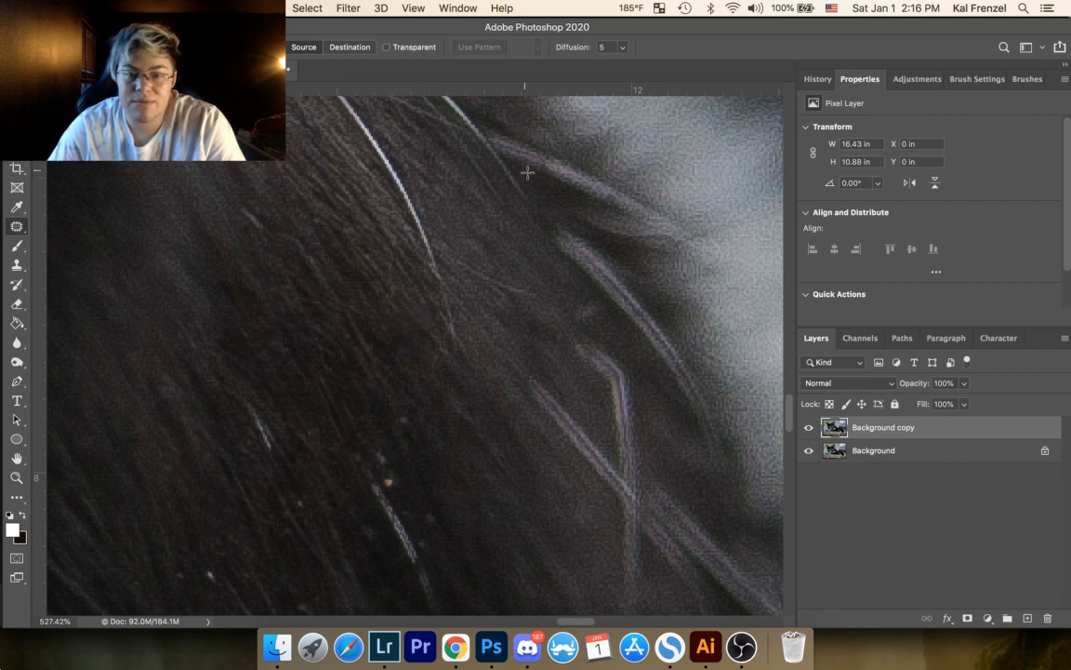
pyautogui.moveTo(596, 301)
pyautogui.mouseDown()
pyautogui.moveTo(575, 322)
pyautogui.moveTo(601, 321)
pyautogui.mouseUp()
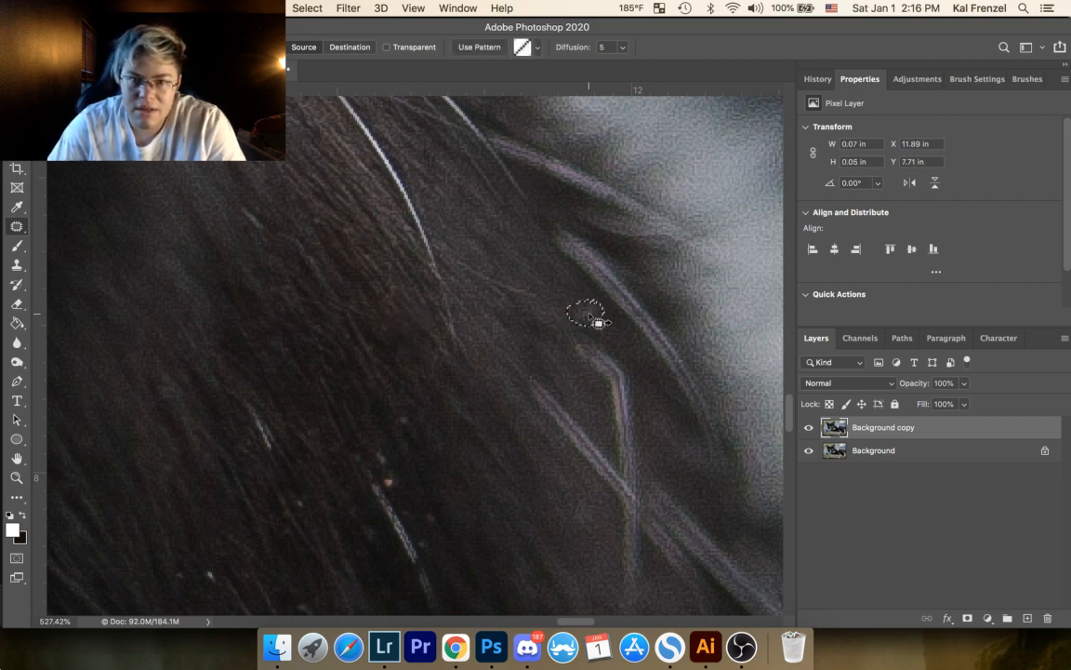
pyautogui.click(569, 289)
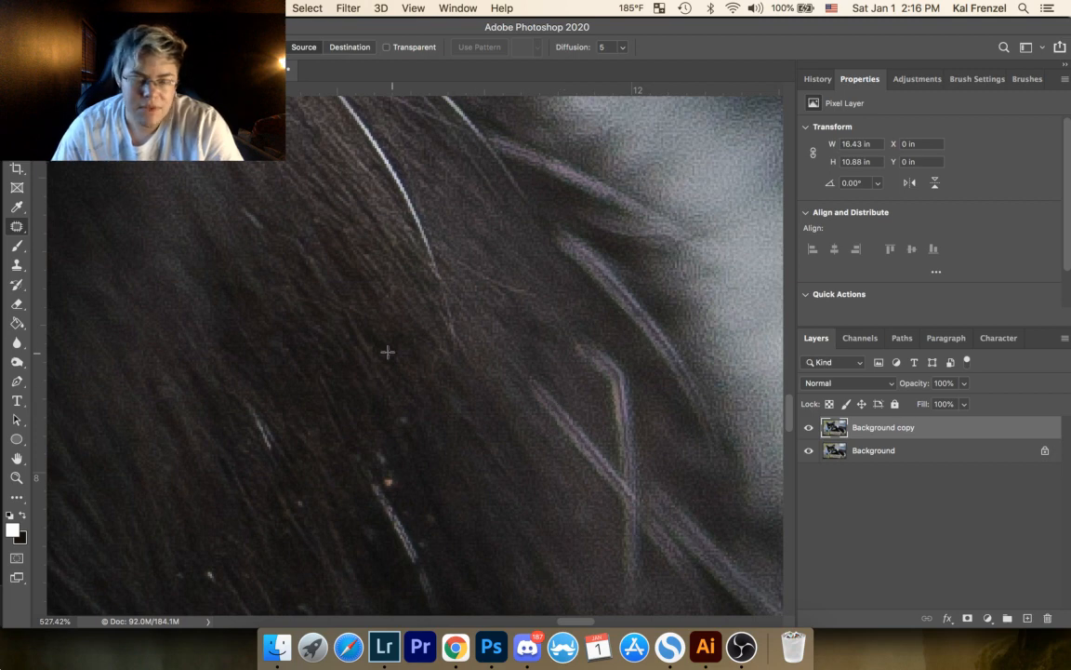
# Step: Patch out the short light streak in the dark fur to the left of the long curved white hair
pyautogui.moveTo(432, 335); pyautogui.dragTo(545, 318)
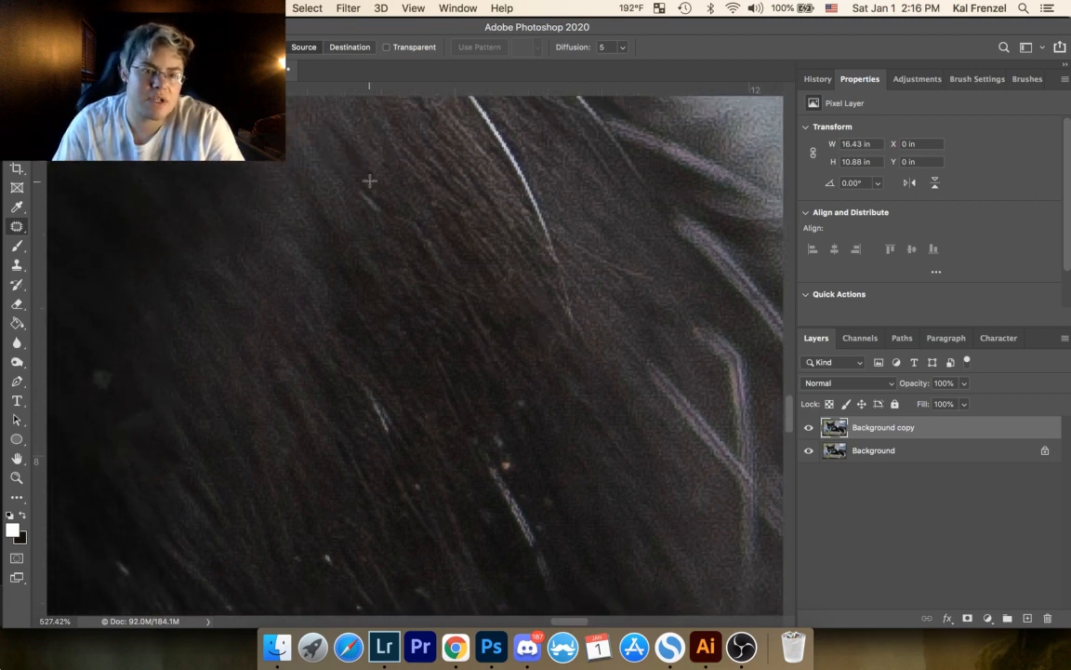
pyautogui.moveTo(364, 188)
pyautogui.mouseDown()
pyautogui.moveTo(380, 213)
pyautogui.moveTo(368, 192)
pyautogui.moveTo(391, 198)
pyautogui.mouseUp()
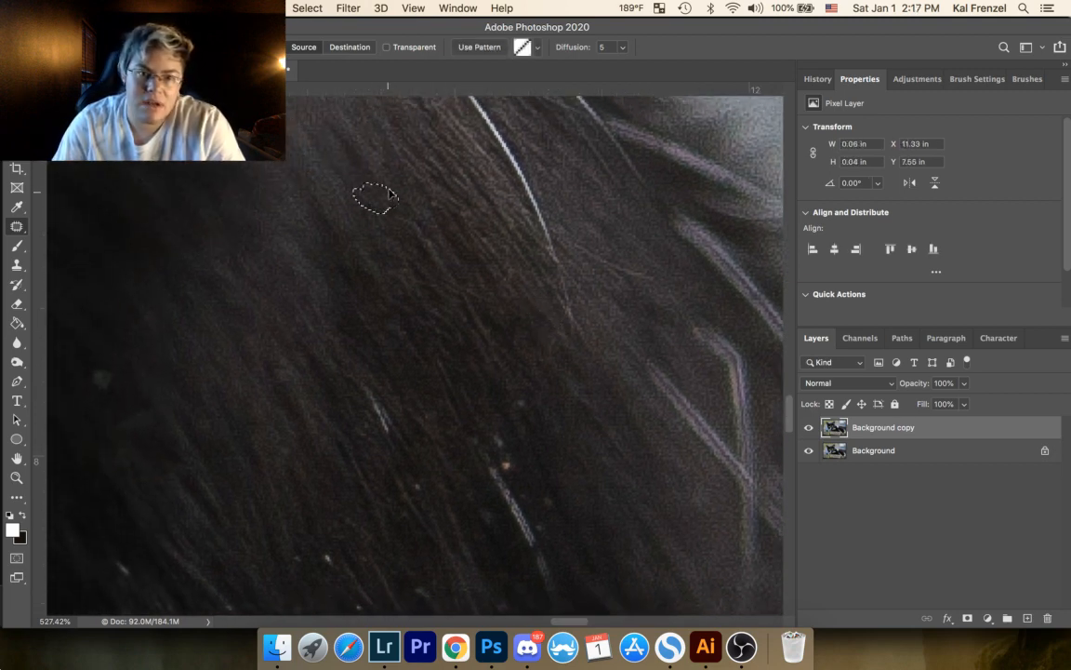
pyautogui.press('super+d')
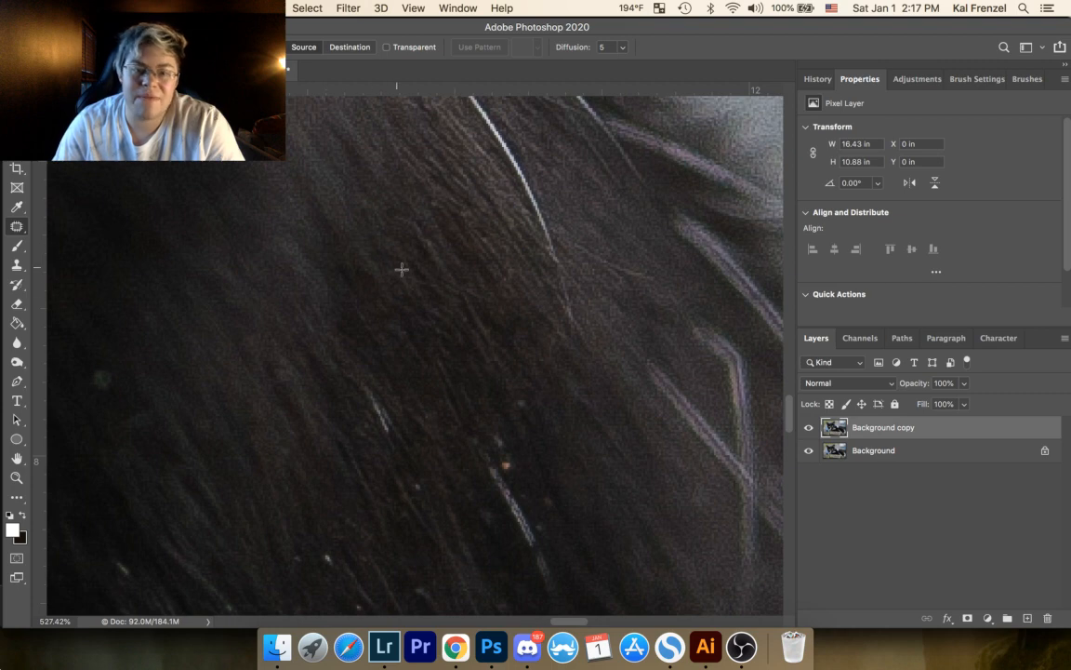
# Step: Patch out the small light speck in the dark fur above the orange speck
pyautogui.moveTo(445, 284); pyautogui.dragTo(411, 163)
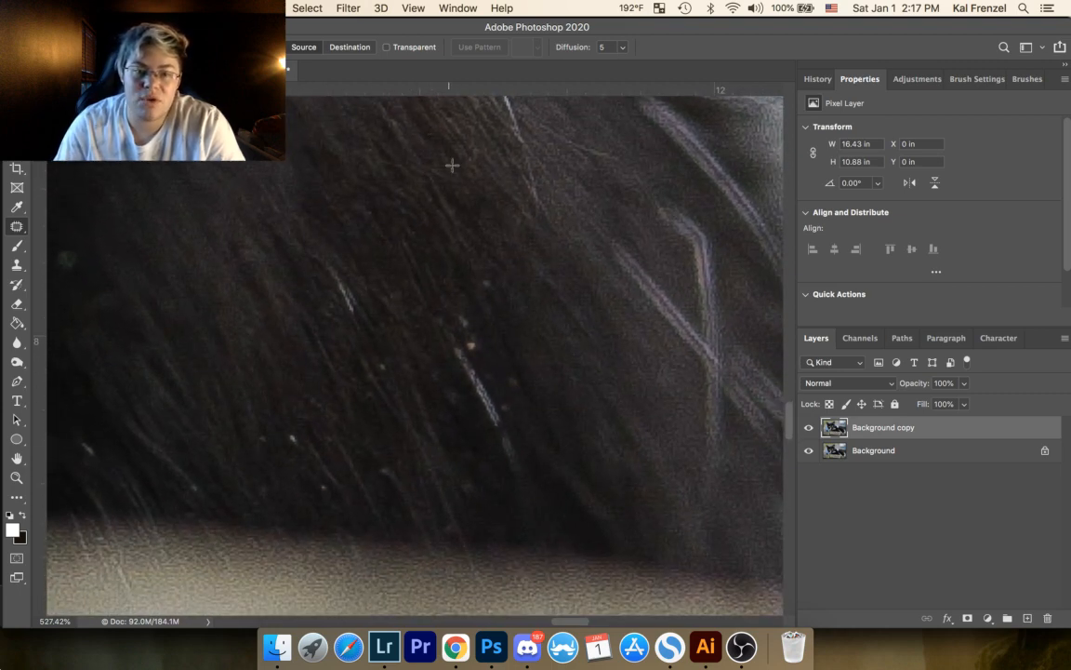
pyautogui.moveTo(477, 278)
pyautogui.mouseDown()
pyautogui.moveTo(490, 290)
pyautogui.moveTo(495, 278)
pyautogui.mouseUp()
pyautogui.moveTo(493, 282)
pyautogui.mouseDown()
pyautogui.moveTo(508, 255)
pyautogui.moveTo(492, 145)
pyautogui.moveTo(490, 272)
pyautogui.mouseUp()
pyautogui.press('super+d')
pyautogui.press('super+d')
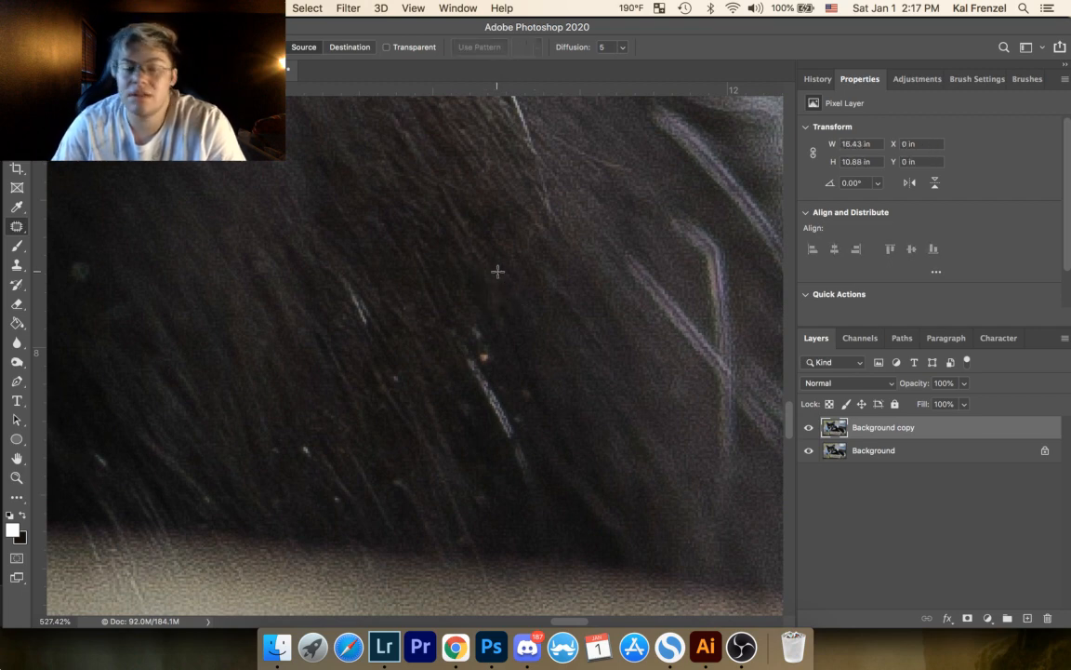
pyautogui.moveTo(491, 284); pyautogui.dragTo(514, 322)
pyautogui.press('super+d')
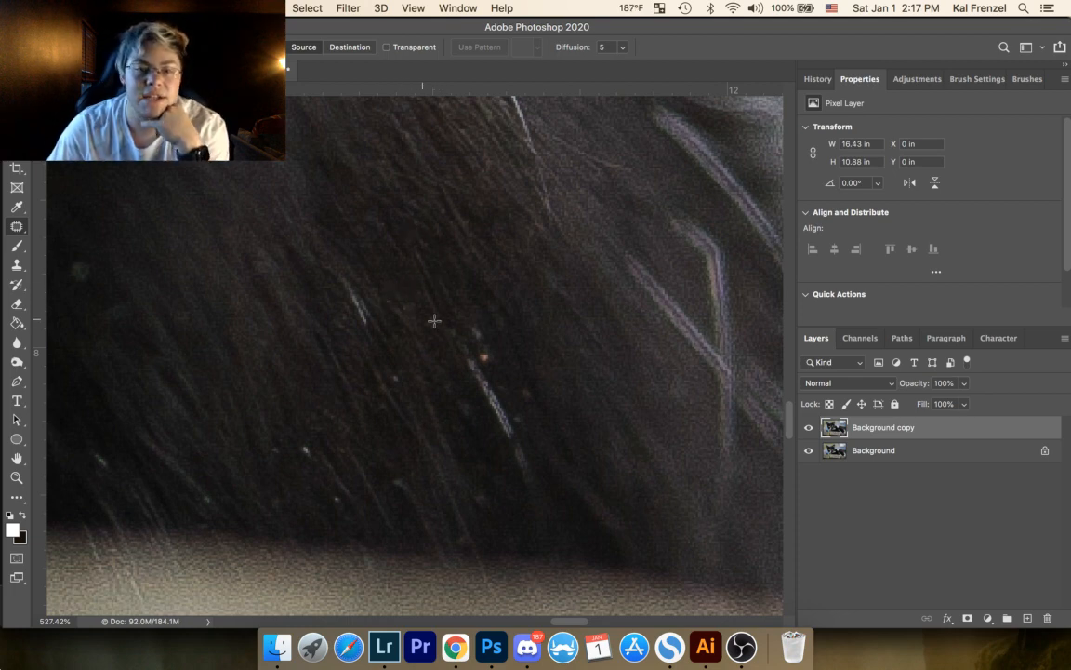
# Step: Patch out the orange speck at the top of the short thick white hair and the faint specks to its right
pyautogui.moveTo(479, 326)
pyautogui.mouseDown()
pyautogui.moveTo(471, 333)
pyautogui.moveTo(496, 333)
pyautogui.moveTo(478, 352)
pyautogui.moveTo(502, 347)
pyautogui.moveTo(525, 378)
pyautogui.mouseUp()
pyautogui.press('super+d')
pyautogui.press('super+d')
pyautogui.moveTo(530, 387)
pyautogui.mouseDown()
pyautogui.moveTo(517, 369)
pyautogui.moveTo(499, 380)
pyautogui.moveTo(511, 372)
pyautogui.moveTo(516, 411)
pyautogui.mouseUp()
pyautogui.press('super+d')
pyautogui.moveTo(520, 417); pyautogui.dragTo(524, 401)
pyautogui.press('super+d')
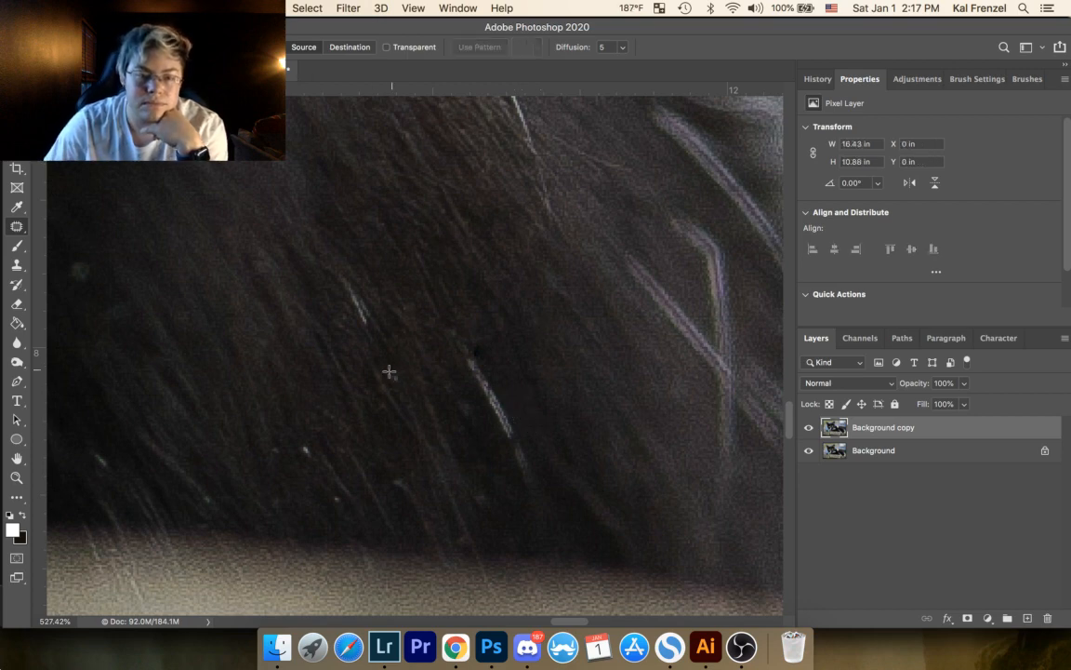
# Step: Patch out the small specks in the fur to the left of and below the short thick white hair
pyautogui.moveTo(391, 374); pyautogui.dragTo(410, 392)
pyautogui.press('super+d')
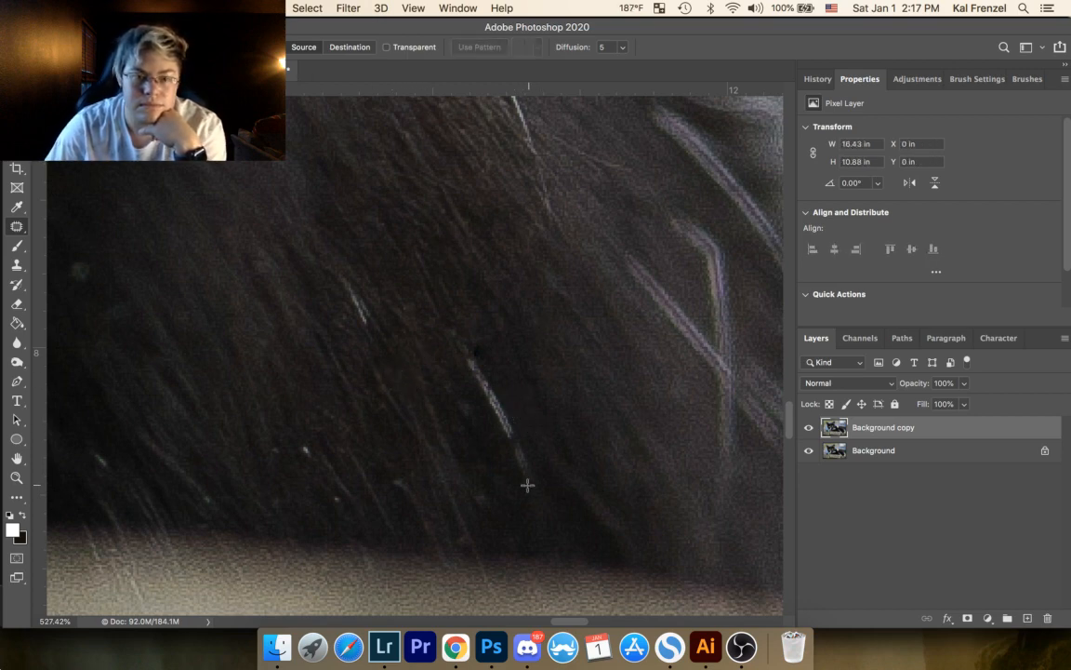
pyautogui.moveTo(478, 493)
pyautogui.mouseDown()
pyautogui.moveTo(489, 490)
pyautogui.moveTo(480, 493)
pyautogui.moveTo(496, 515)
pyautogui.mouseUp()
pyautogui.press('super+d')
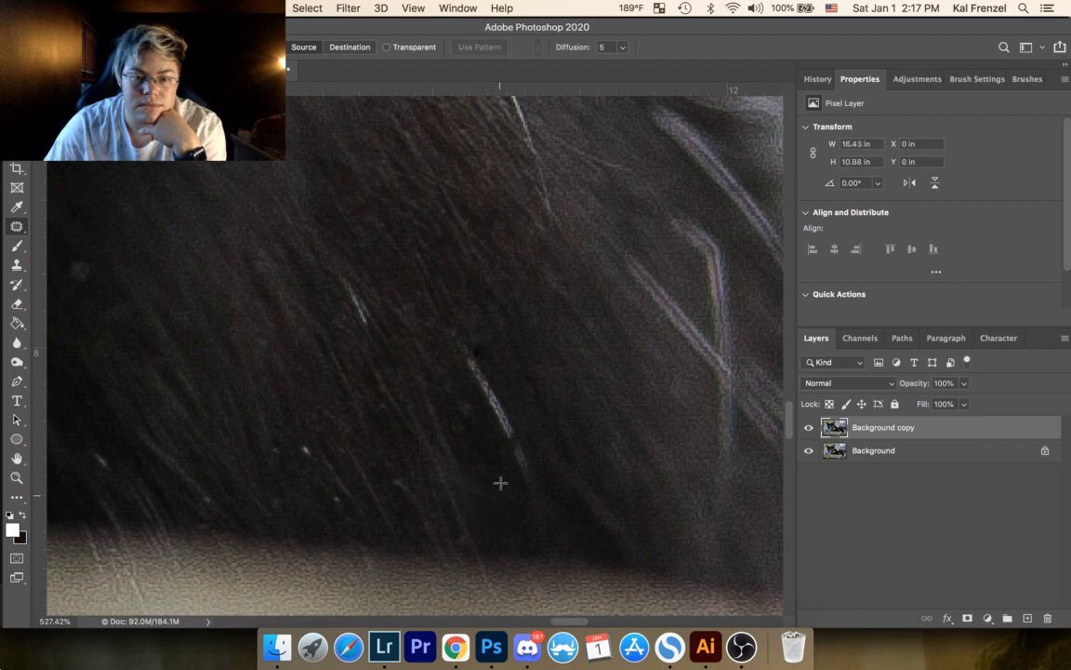
pyautogui.moveTo(455, 410); pyautogui.dragTo(481, 428)
pyautogui.press('super+d')
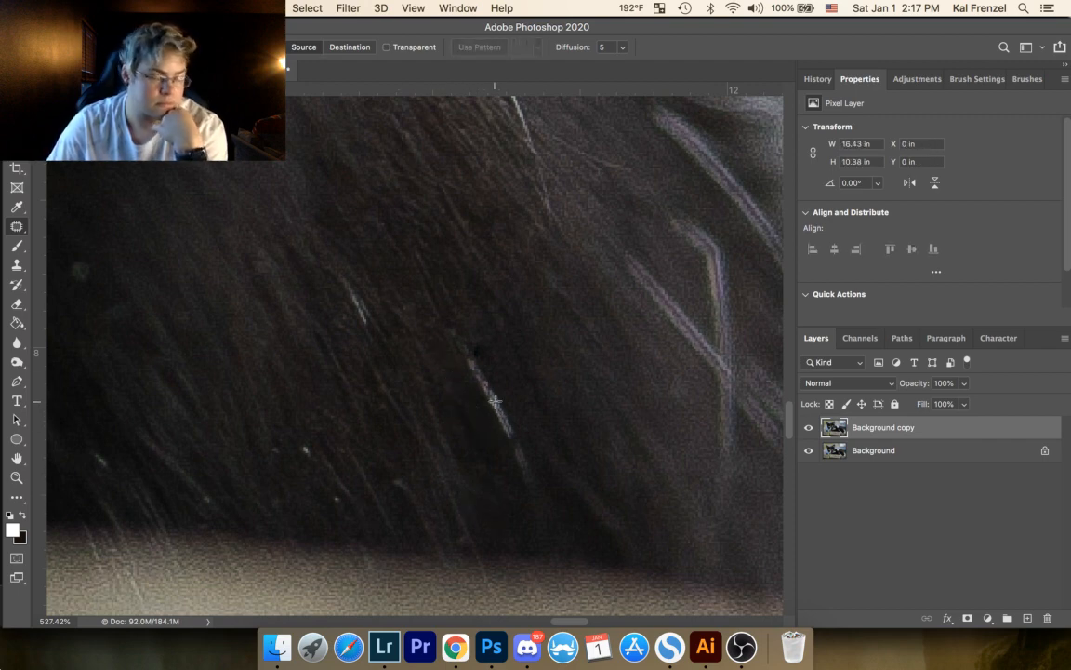
# Step: Patch out the bright speck and its faint neighbours above the blurred ledge, plus the spot between the two short white hairs
pyautogui.moveTo(299, 441)
pyautogui.mouseDown()
pyautogui.moveTo(318, 463)
pyautogui.moveTo(291, 441)
pyautogui.mouseUp()
pyautogui.press('super+d')
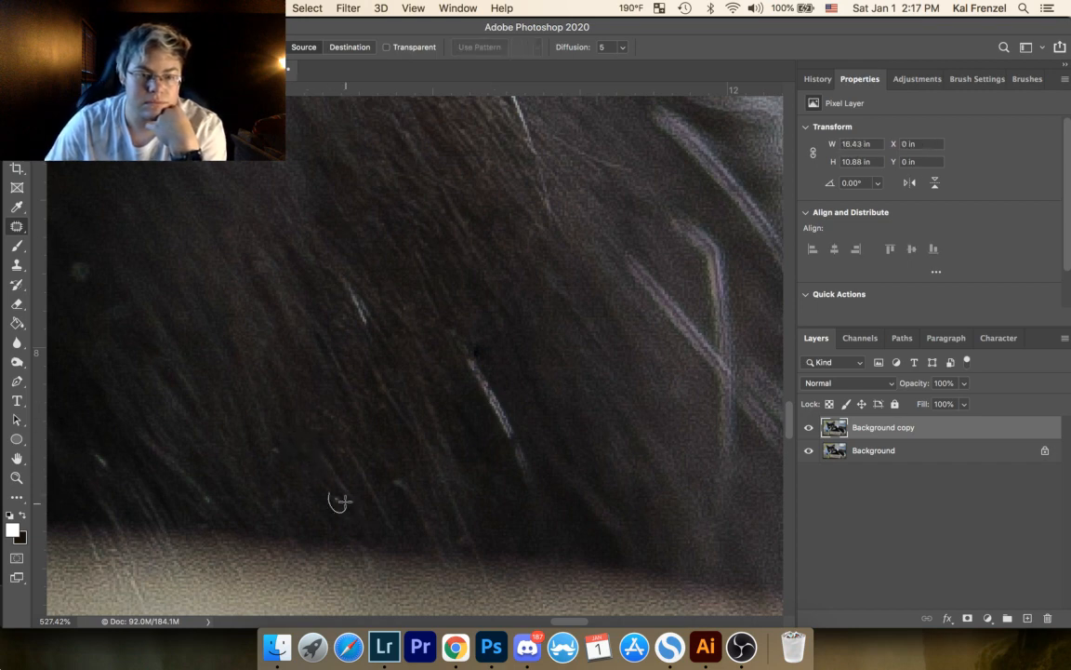
pyautogui.moveTo(335, 498); pyautogui.dragTo(333, 500)
pyautogui.moveTo(275, 441); pyautogui.dragTo(273, 443)
pyautogui.moveTo(279, 452)
pyautogui.mouseDown()
pyautogui.moveTo(291, 460)
pyautogui.moveTo(268, 498)
pyautogui.moveTo(281, 483)
pyautogui.mouseUp()
pyautogui.press('super+d')
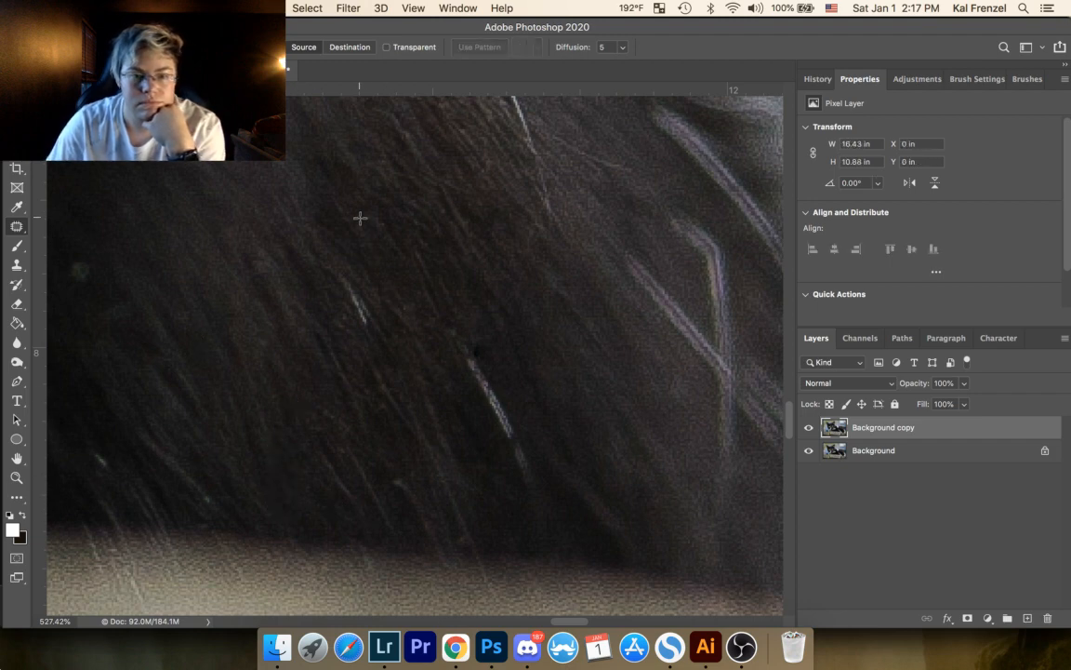
pyautogui.moveTo(406, 303); pyautogui.dragTo(420, 336)
pyautogui.press('super+d')
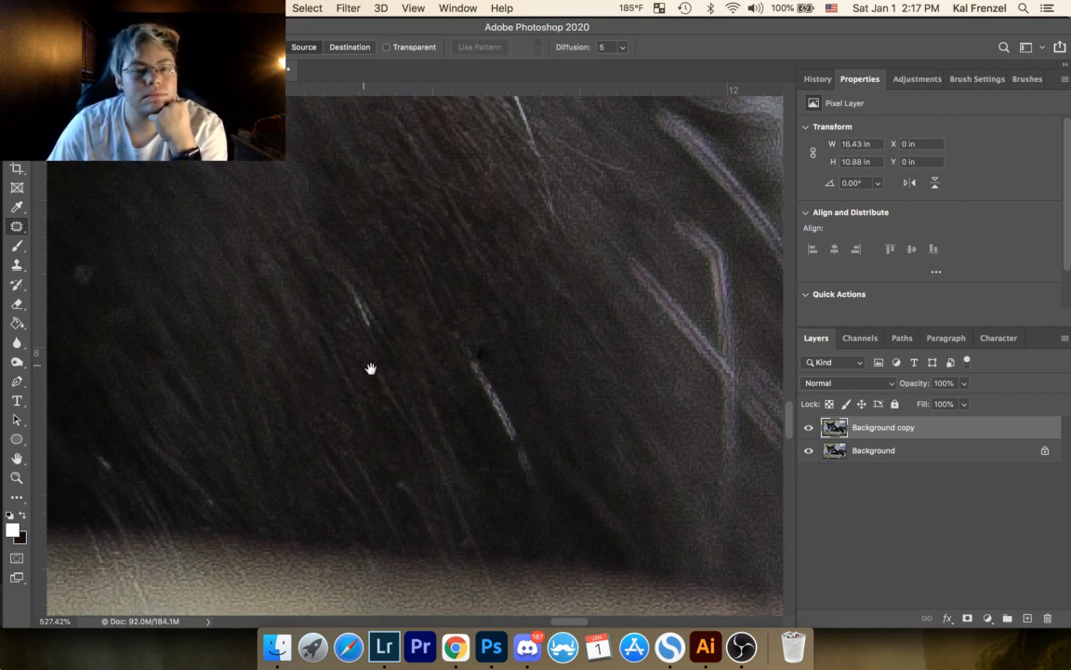
# Step: Patch out the round grey blurry spot in the darkest part of the fur
pyautogui.moveTo(371, 369); pyautogui.dragTo(581, 390)
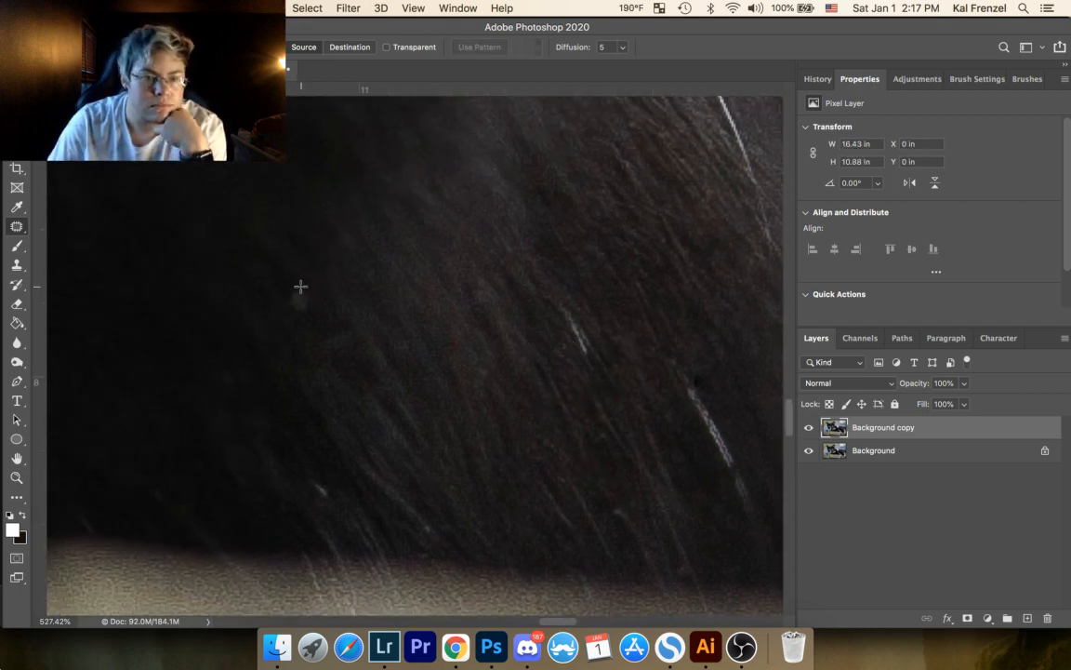
pyautogui.moveTo(299, 290); pyautogui.dragTo(297, 290)
pyautogui.moveTo(306, 300); pyautogui.dragTo(328, 272)
pyautogui.press('super+d')
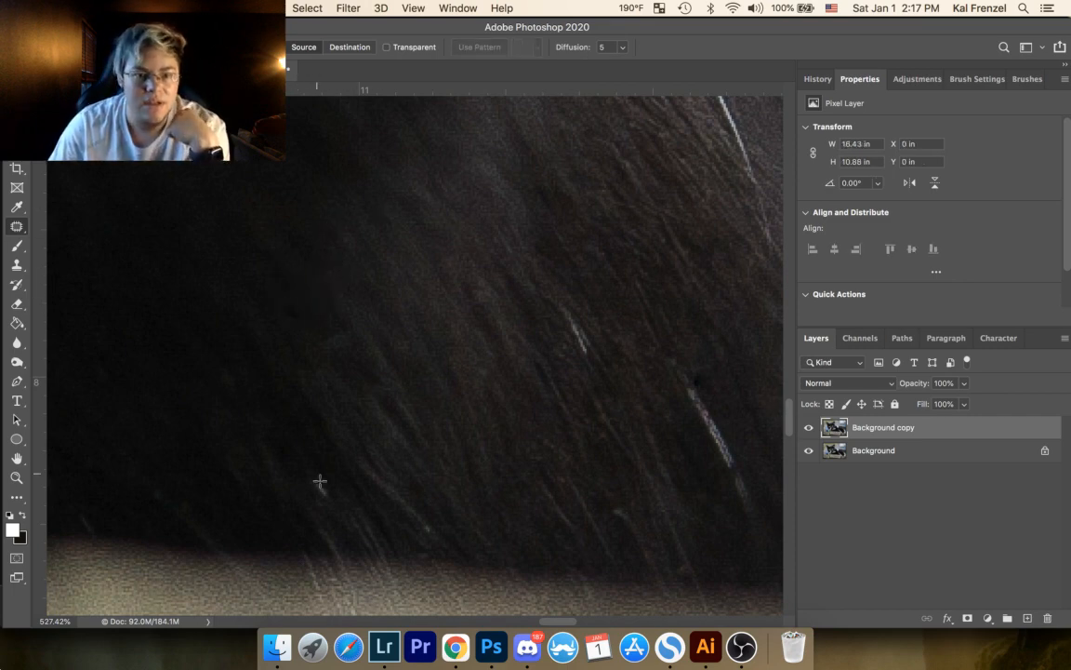
# Step: Patch out the bright speck and the light hair tip just above the blurred ledge
pyautogui.moveTo(319, 475)
pyautogui.mouseDown()
pyautogui.moveTo(329, 487)
pyautogui.moveTo(311, 461)
pyautogui.mouseUp()
pyautogui.press('super+d')
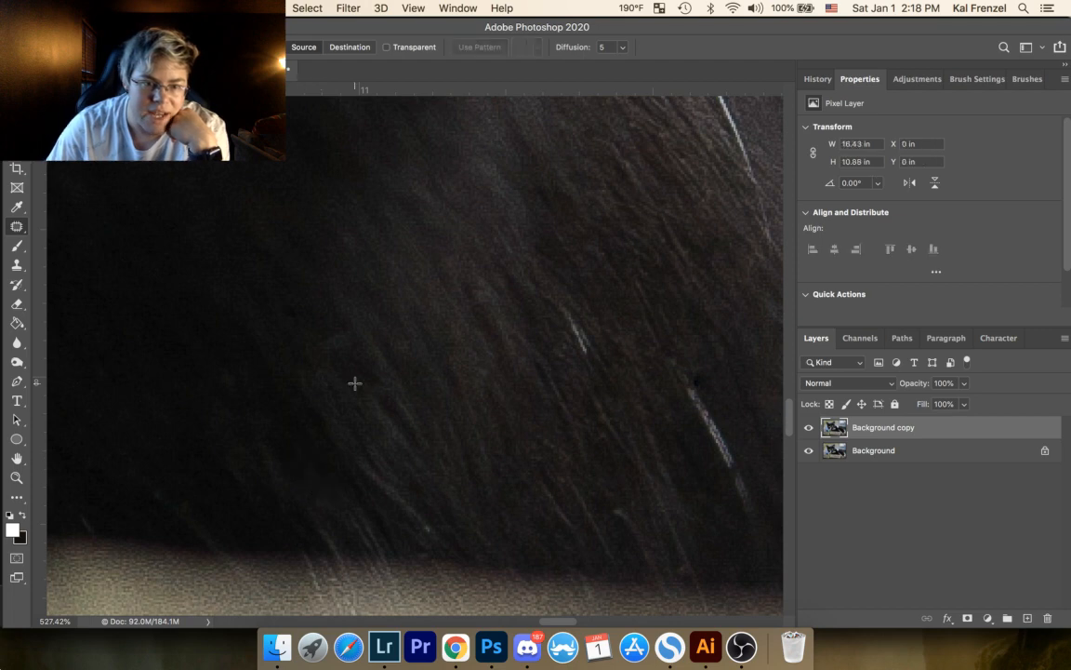
pyautogui.moveTo(420, 519)
pyautogui.mouseDown()
pyautogui.moveTo(440, 542)
pyautogui.moveTo(457, 480)
pyautogui.mouseUp()
pyautogui.press('super+d')
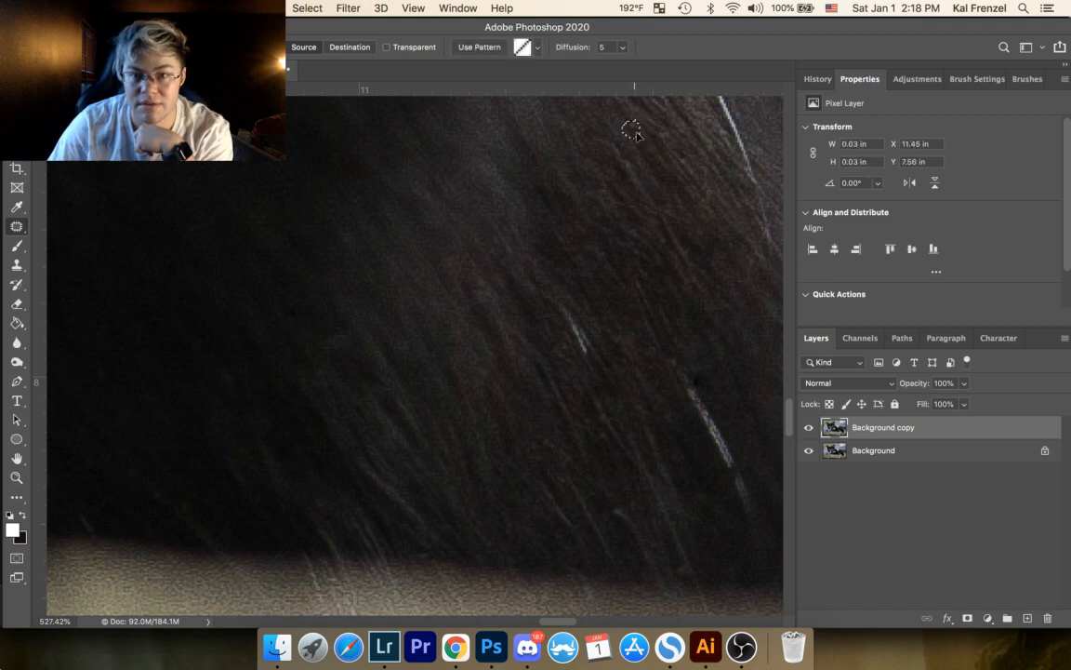
# Step: Examine the retouched dark fur between the blurred ledge and the white chest stripe for remaining specks
pyautogui.scroll(-5, 570, 483)
pyautogui.hscroll(5, 570, 483)
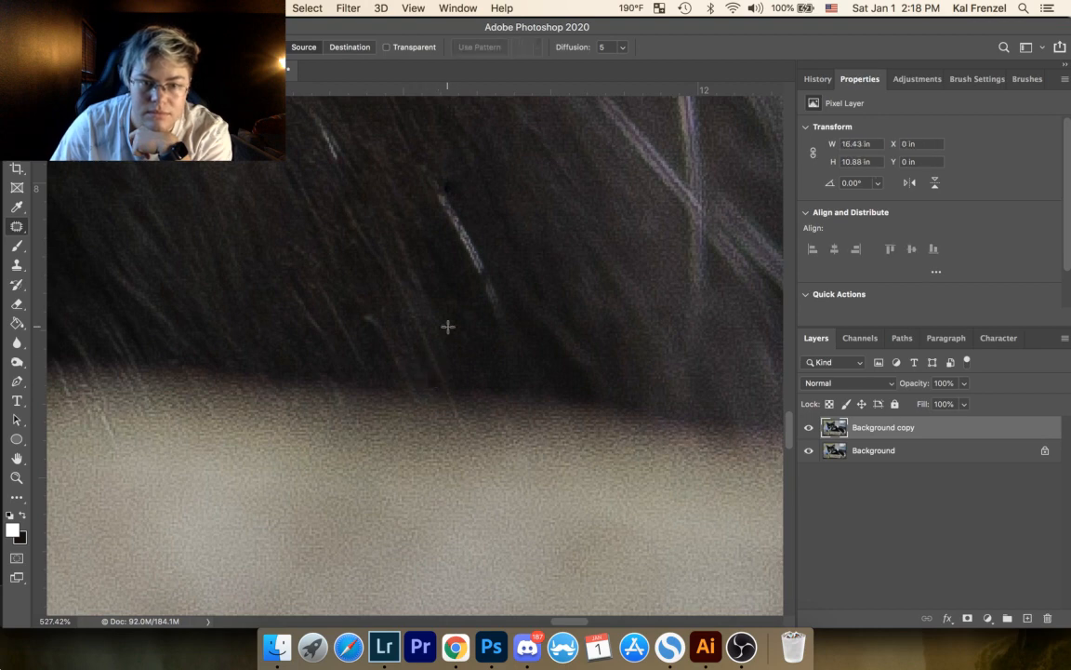
pyautogui.moveTo(483, 268); pyautogui.dragTo(272, 337)
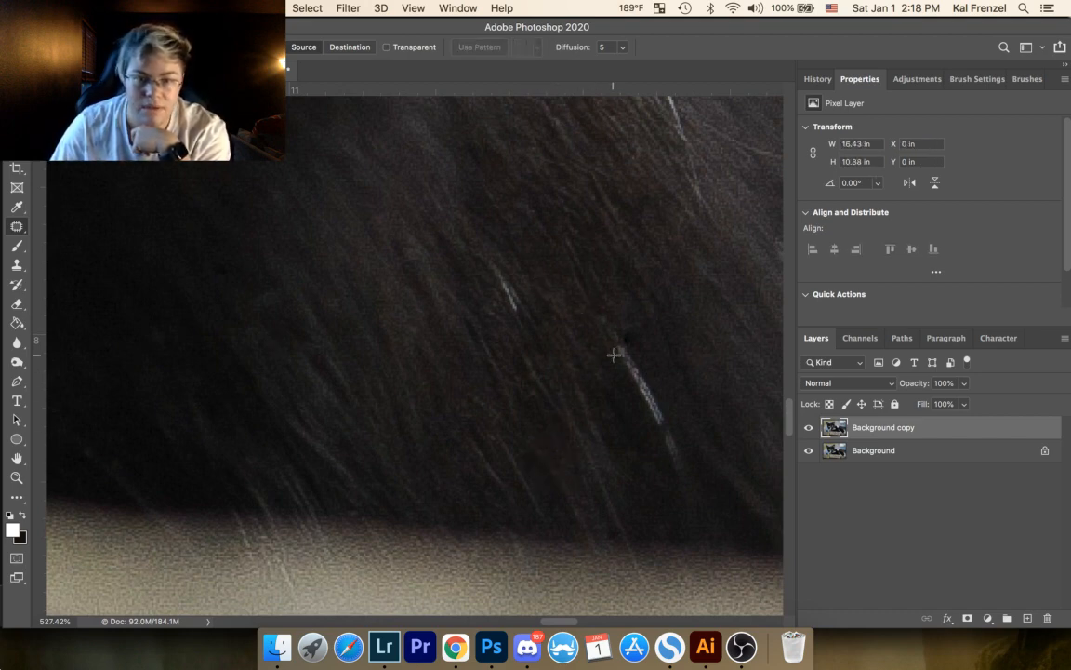
pyautogui.click(17, 477)
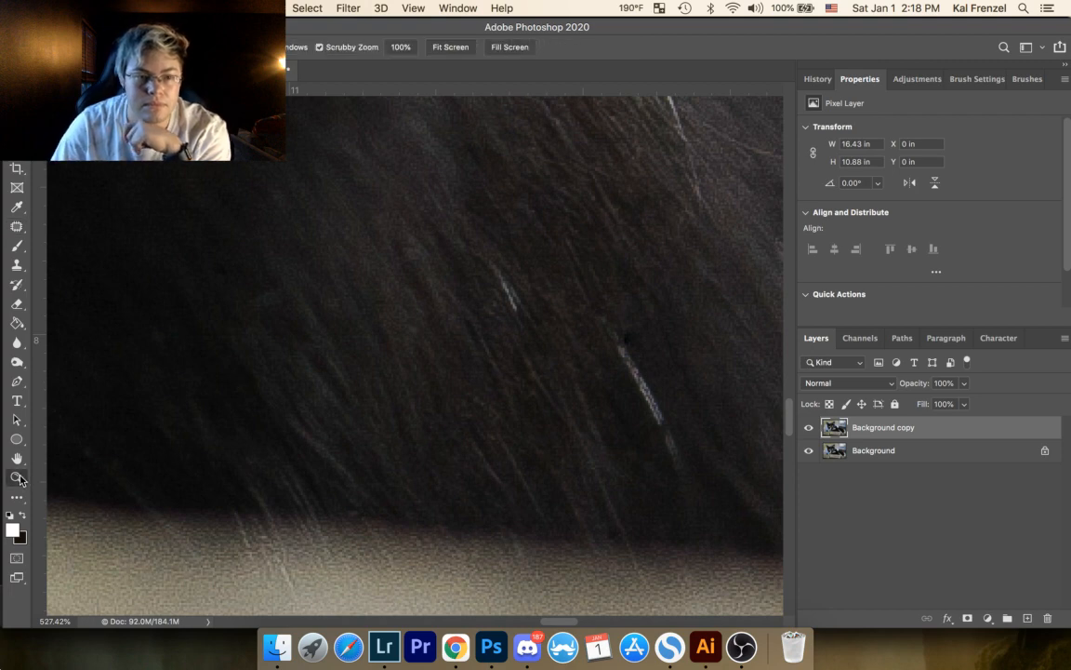
pyautogui.moveTo(364, 279); pyautogui.dragTo(294, 373)
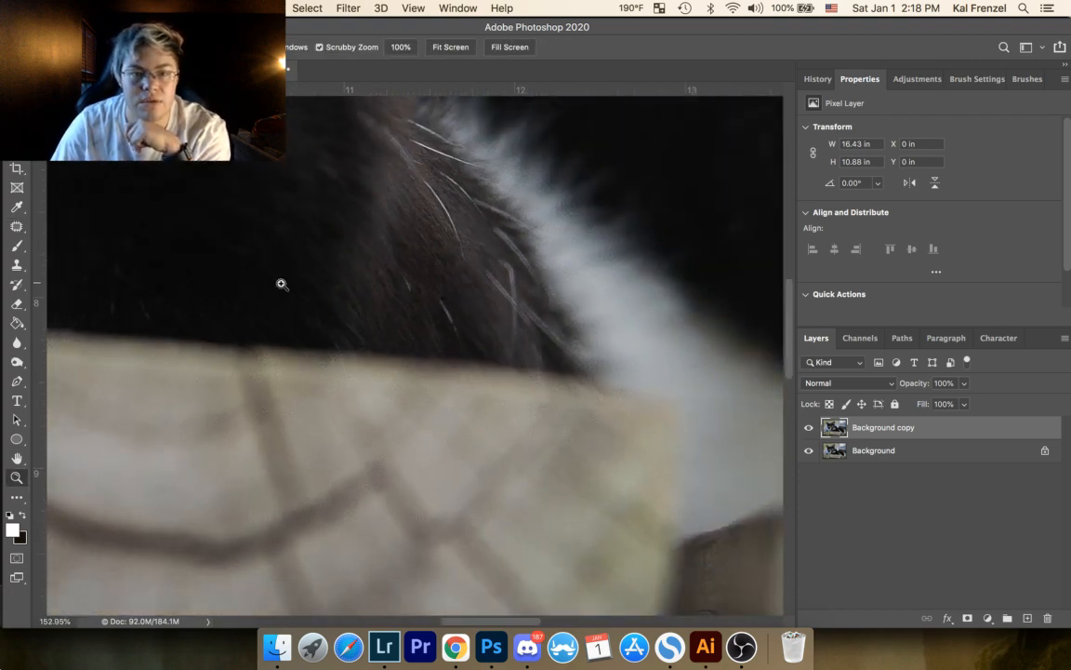
# Step: Examine the cat's fur, paw and face up close for remaining specks, finishing with a view of the whole photo
pyautogui.moveTo(338, 301); pyautogui.dragTo(491, 354)
pyautogui.moveTo(316, 319); pyautogui.dragTo(540, 360)
pyautogui.moveTo(302, 330); pyautogui.dragTo(560, 429)
pyautogui.moveTo(350, 327); pyautogui.dragTo(638, 428)
pyautogui.moveTo(444, 349); pyautogui.dragTo(381, 449)
pyautogui.moveTo(432, 285); pyautogui.dragTo(279, 437)
pyautogui.moveTo(563, 336); pyautogui.dragTo(402, 328)
pyautogui.moveTo(562, 356); pyautogui.dragTo(404, 352)
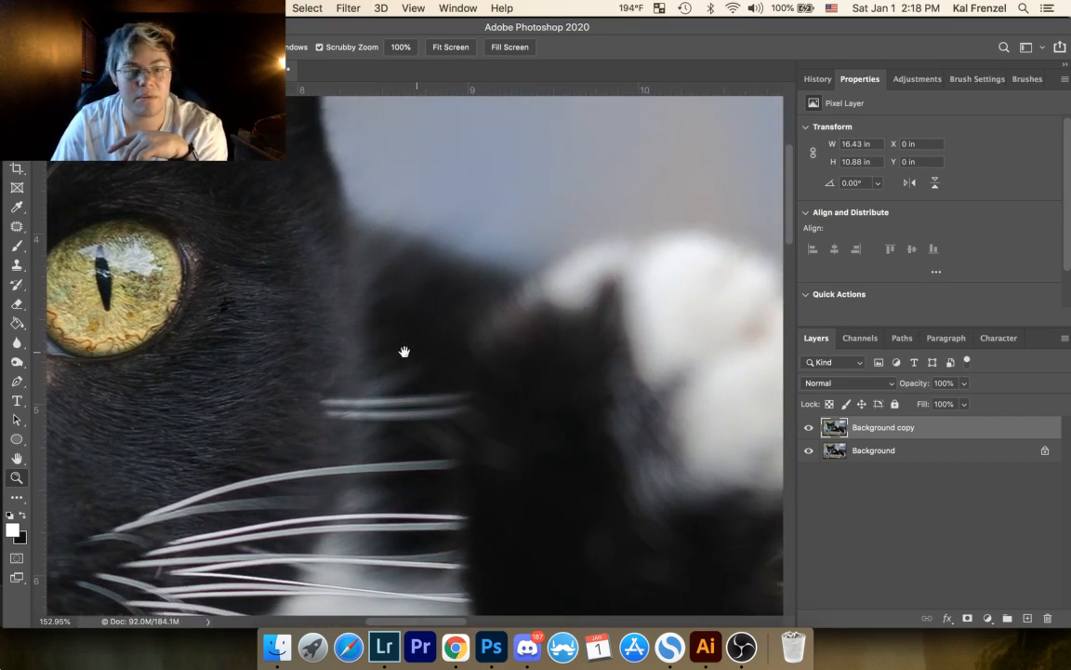
pyautogui.click(24, 483)
pyautogui.moveTo(204, 354); pyautogui.dragTo(124, 432)
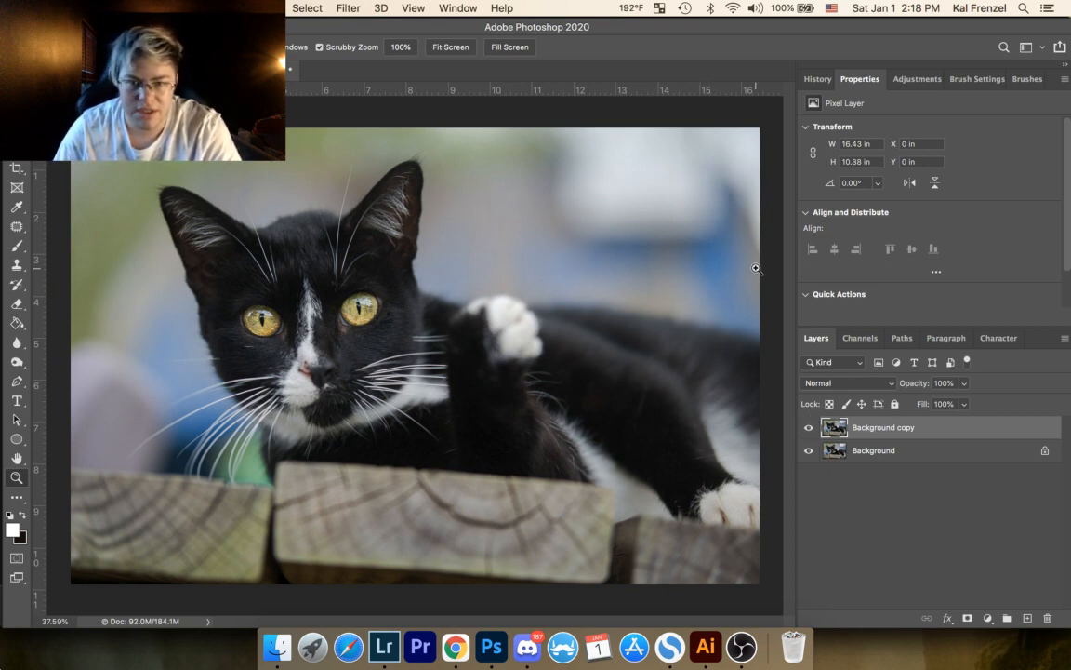
# Step: Compare the retouched photo with the original by repeatedly hiding and showing the Background copy layer
pyautogui.click(810, 428)
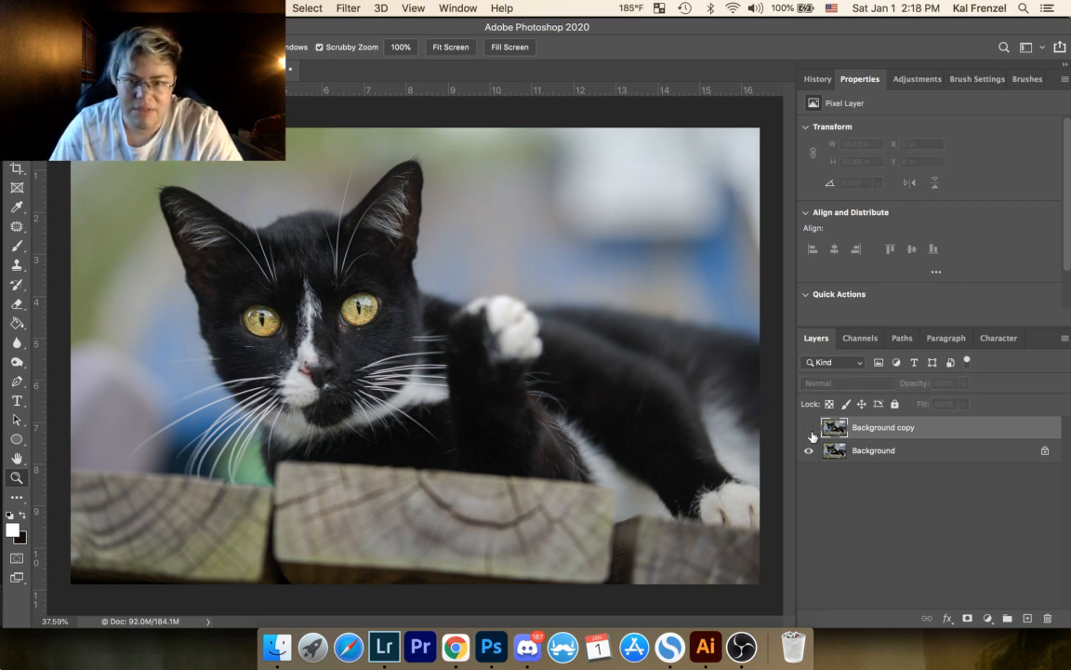
pyautogui.click(811, 429)
pyautogui.click(811, 429)
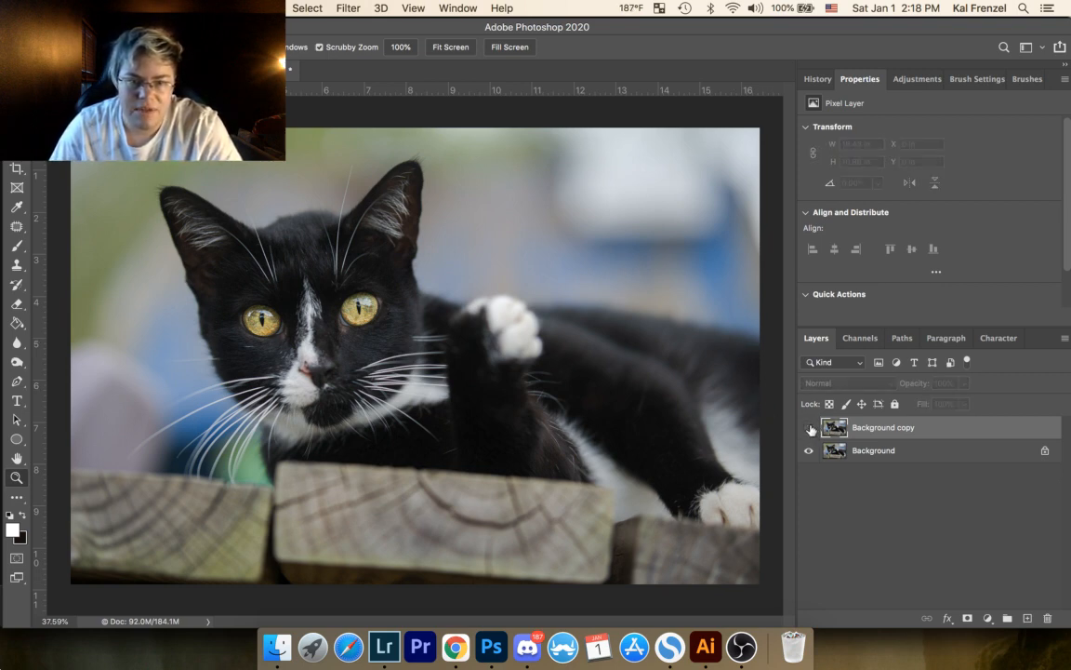
pyautogui.click(811, 429)
pyautogui.click(811, 429)
pyautogui.click(811, 428)
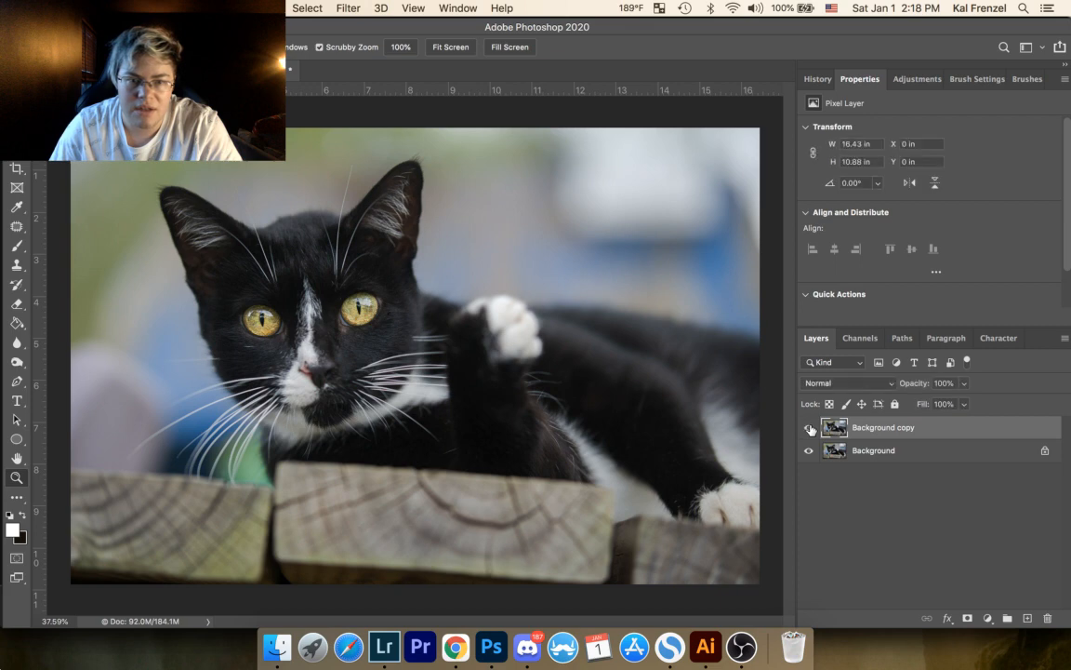
pyautogui.click(810, 429)
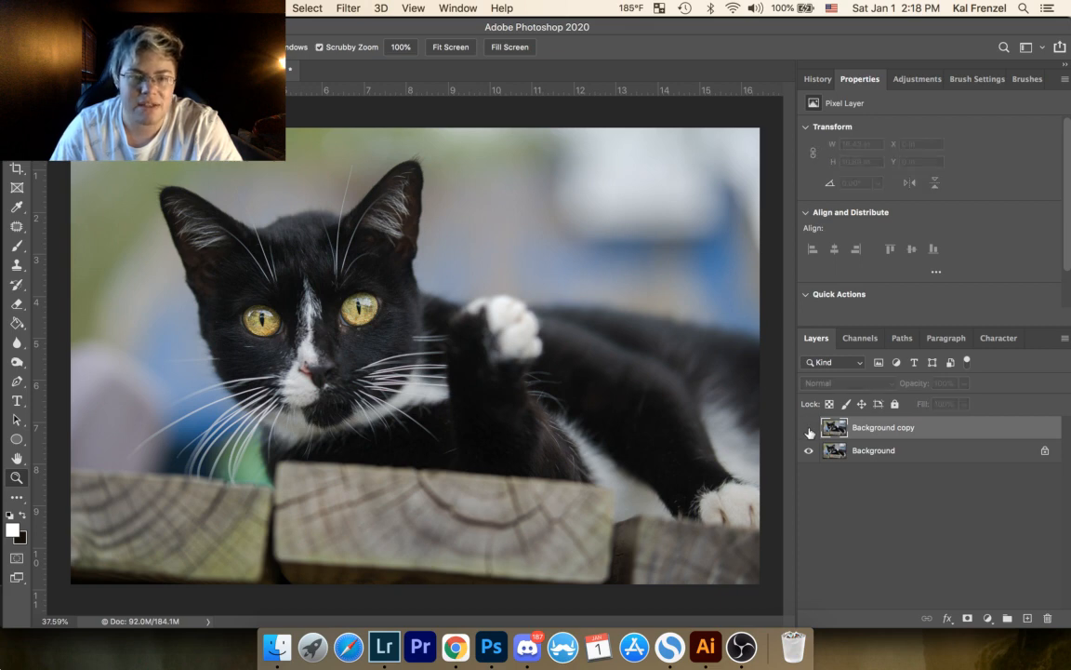
pyautogui.click(810, 430)
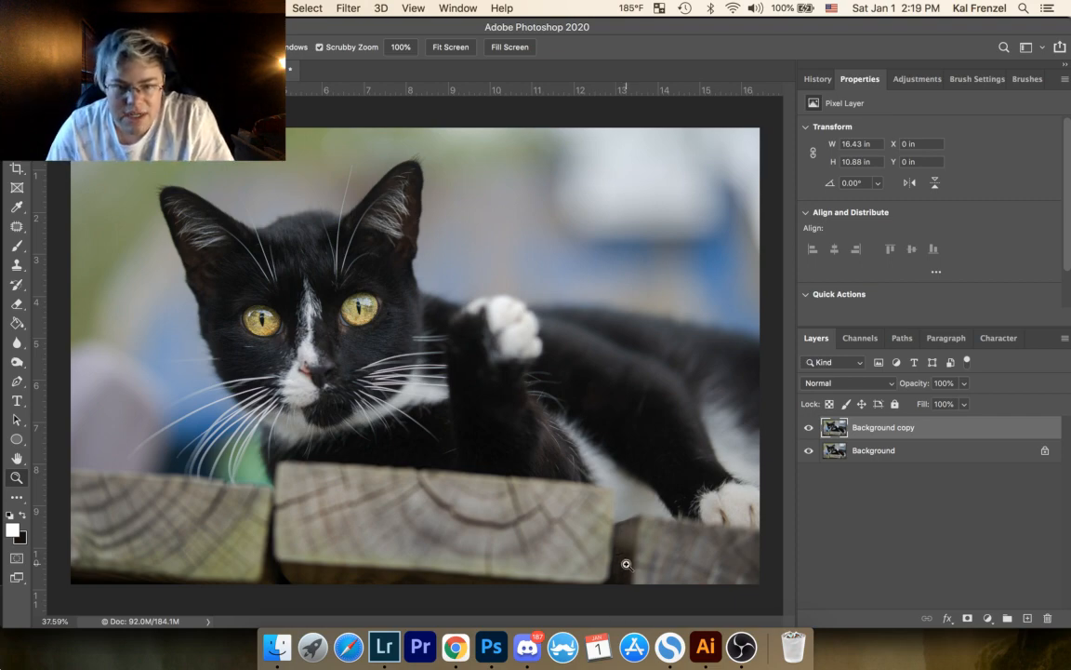
pyautogui.moveTo(626, 563); pyautogui.dragTo(566, 552)
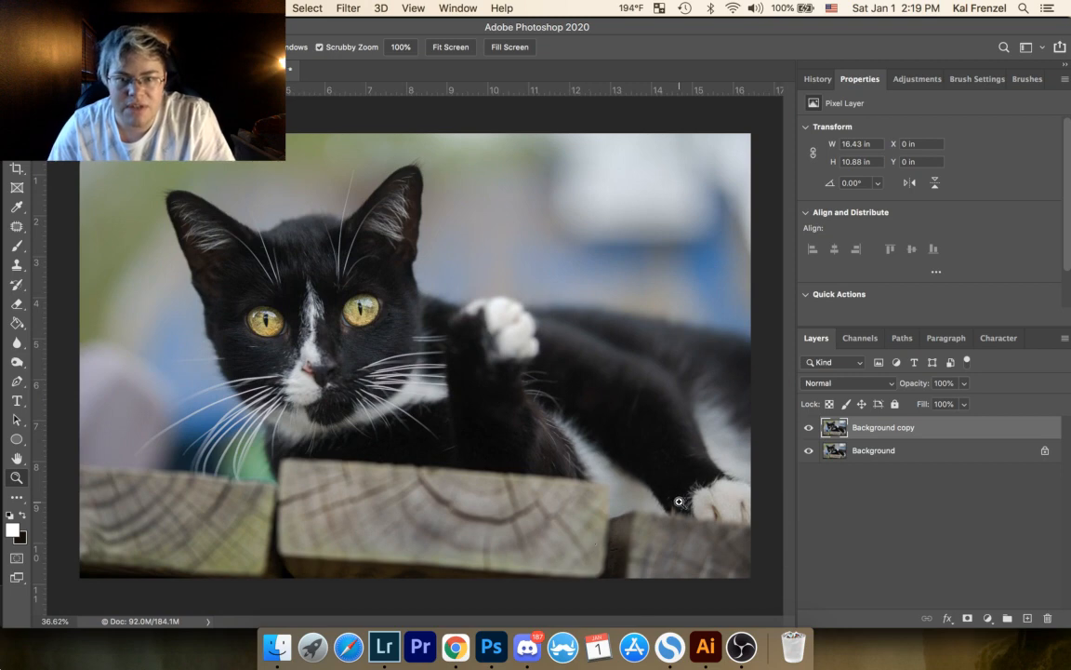
pyautogui.moveTo(673, 532)
pyautogui.mouseDown()
pyautogui.moveTo(697, 529)
pyautogui.moveTo(683, 528)
pyautogui.mouseUp()
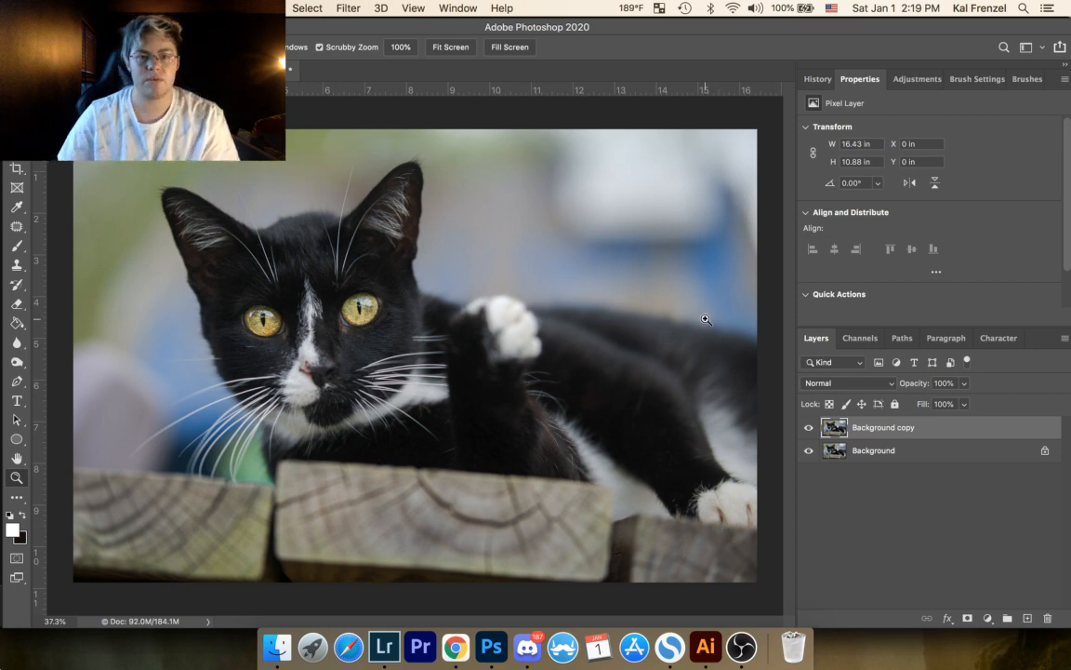
# Step: Patch out the short bright hair in the forehead fur beside the two long white hairs
pyautogui.moveTo(315, 268); pyautogui.dragTo(502, 165)
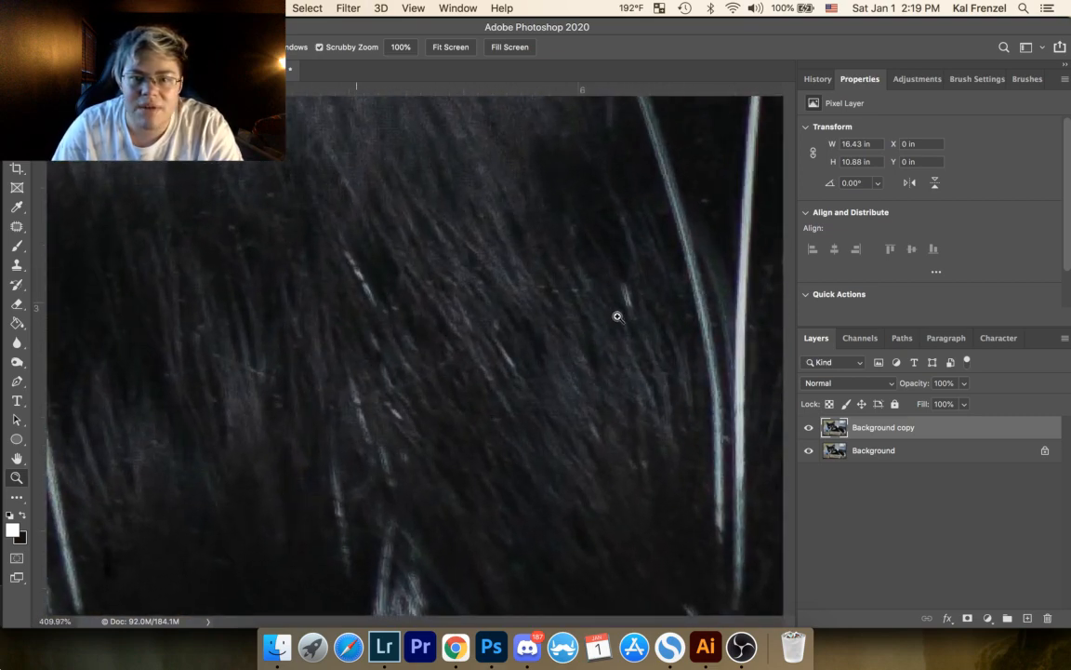
pyautogui.click(17, 227)
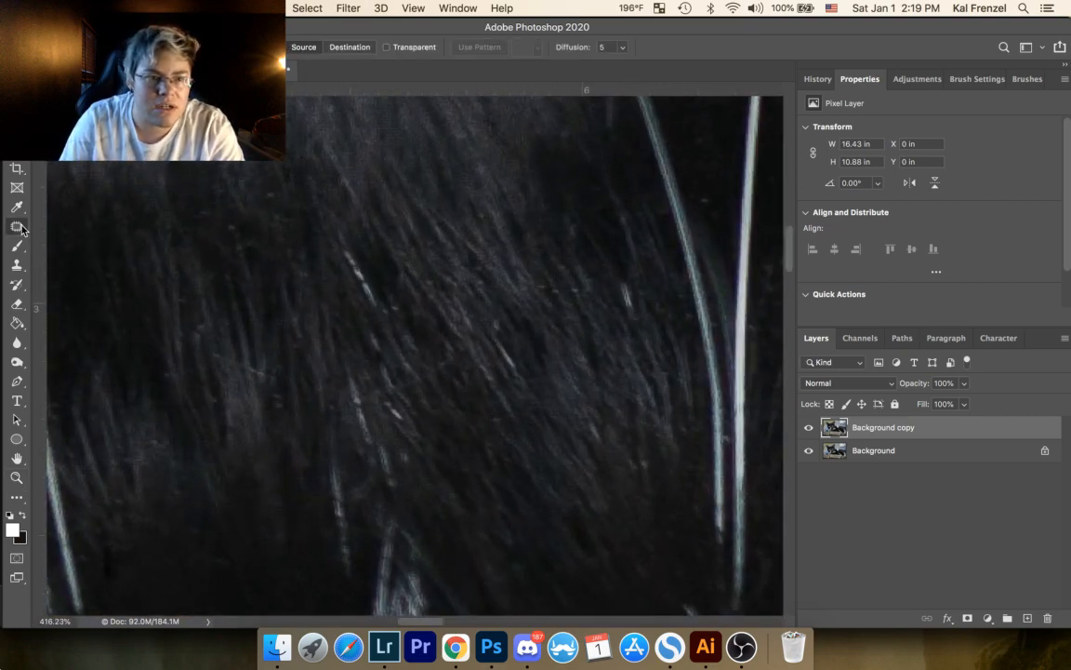
pyautogui.moveTo(618, 278)
pyautogui.mouseDown()
pyautogui.moveTo(640, 324)
pyautogui.moveTo(643, 300)
pyautogui.moveTo(619, 279)
pyautogui.mouseUp()
pyautogui.click(658, 293)
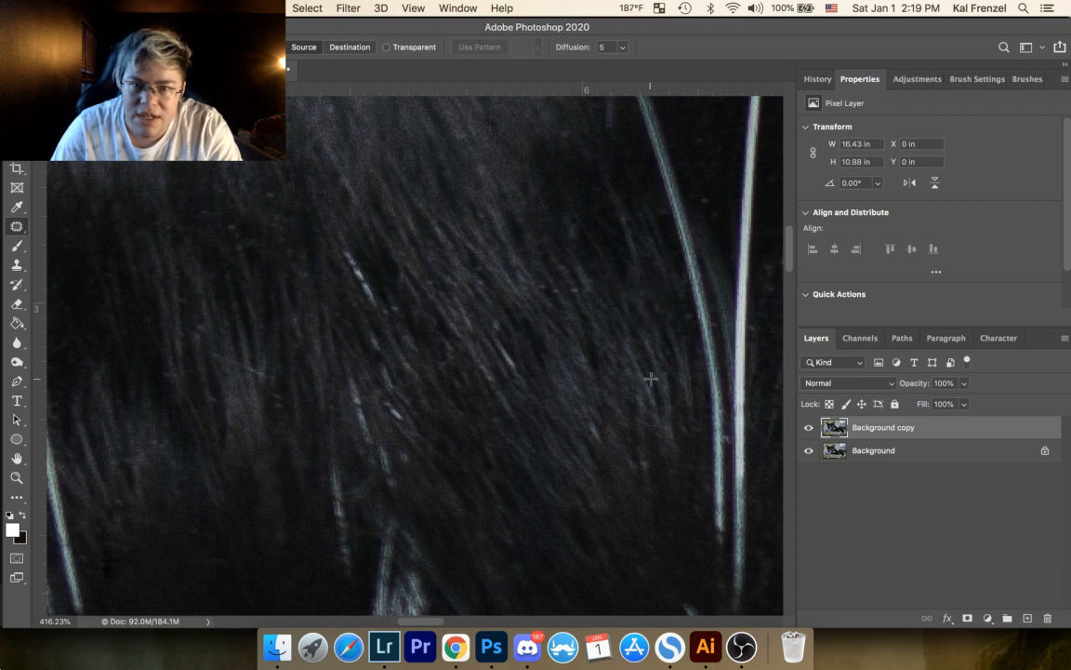
pyautogui.moveTo(618, 278)
pyautogui.mouseDown()
pyautogui.moveTo(645, 311)
pyautogui.moveTo(641, 322)
pyautogui.moveTo(614, 314)
pyautogui.mouseUp()
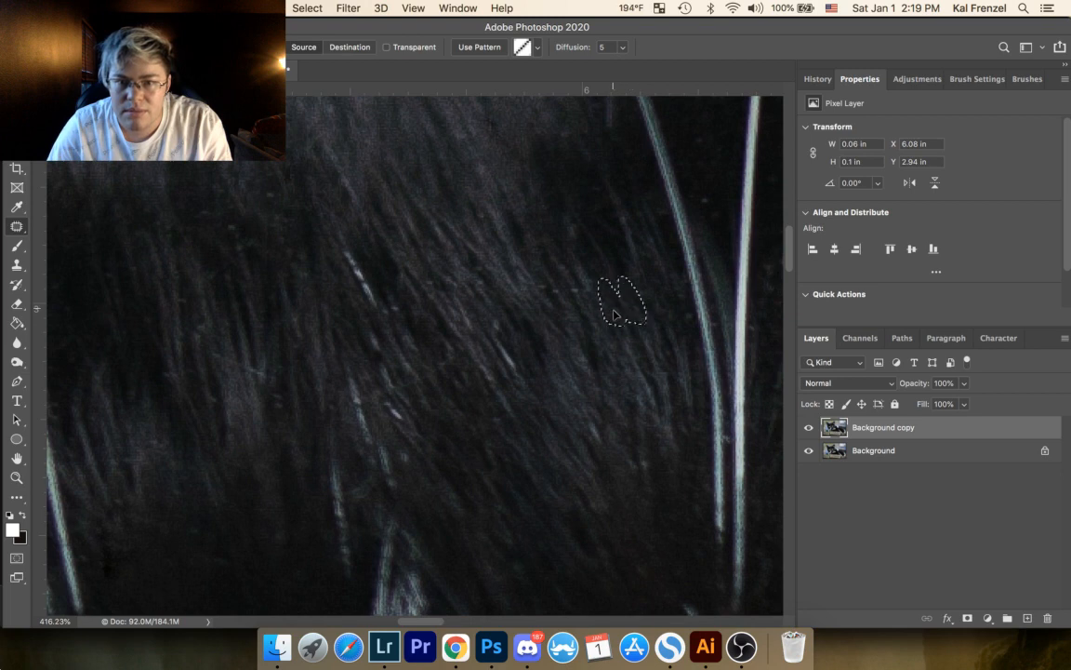
pyautogui.click(655, 390)
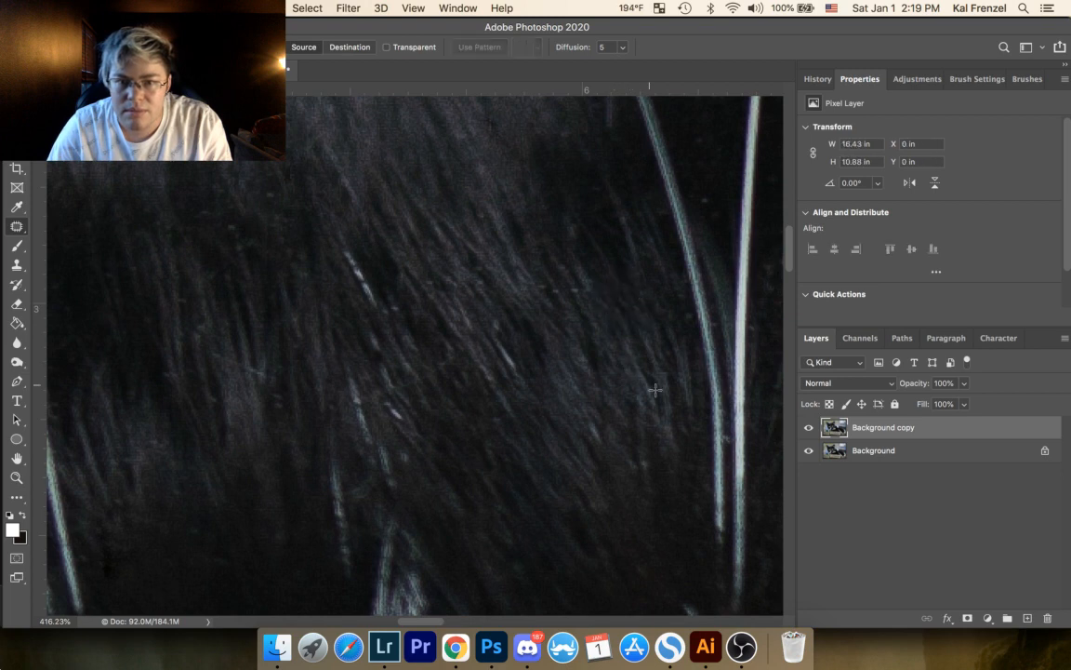
# Step: Patch out the thin horizontal fleck in the forehead fur and the faint speck between the two long white hairs
pyautogui.moveTo(540, 283); pyautogui.dragTo(541, 281)
pyautogui.moveTo(544, 290)
pyautogui.mouseDown()
pyautogui.moveTo(533, 275)
pyautogui.moveTo(577, 295)
pyautogui.moveTo(572, 283)
pyautogui.mouseUp()
pyautogui.click(558, 285)
pyautogui.click(570, 275)
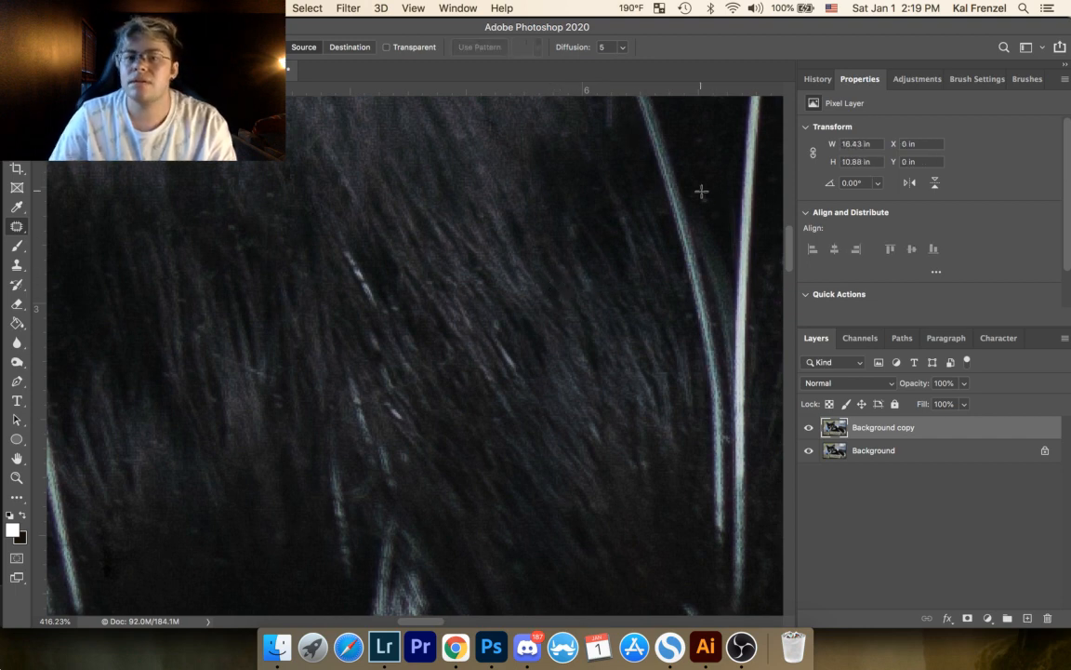
pyautogui.moveTo(704, 196); pyautogui.dragTo(705, 198)
pyautogui.moveTo(707, 207); pyautogui.dragTo(726, 206)
pyautogui.click(751, 158)
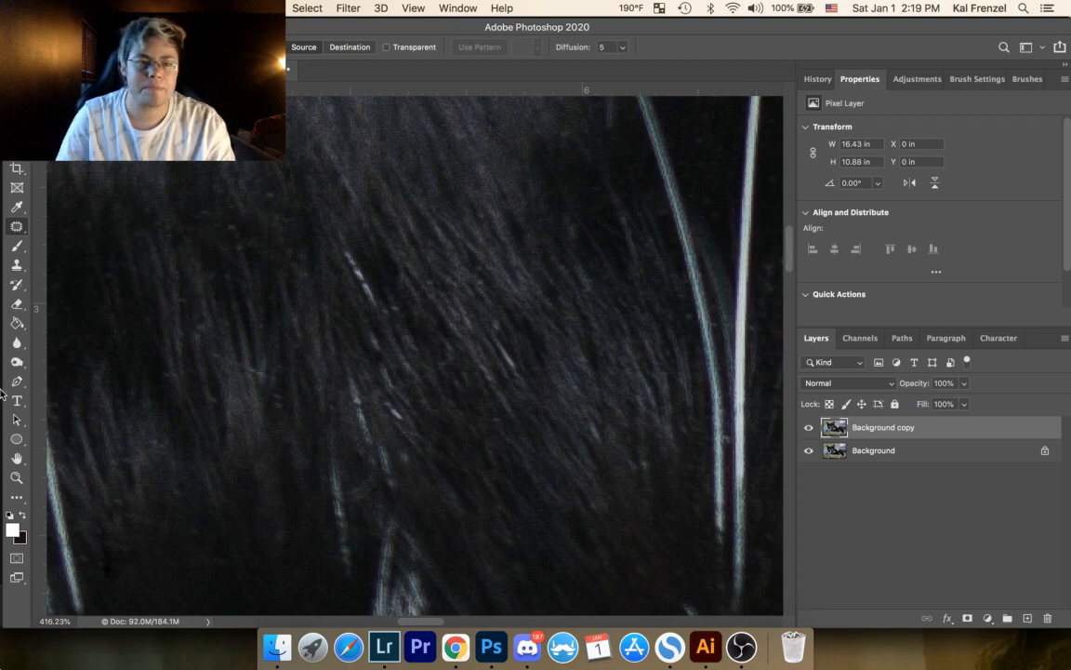
# Step: Stamp all visible layers into a new top layer and darken areas of the photo with an enlarged Burn brush at 25% exposure
pyautogui.press('z')
pyautogui.moveTo(170, 311); pyautogui.dragTo(92, 392)
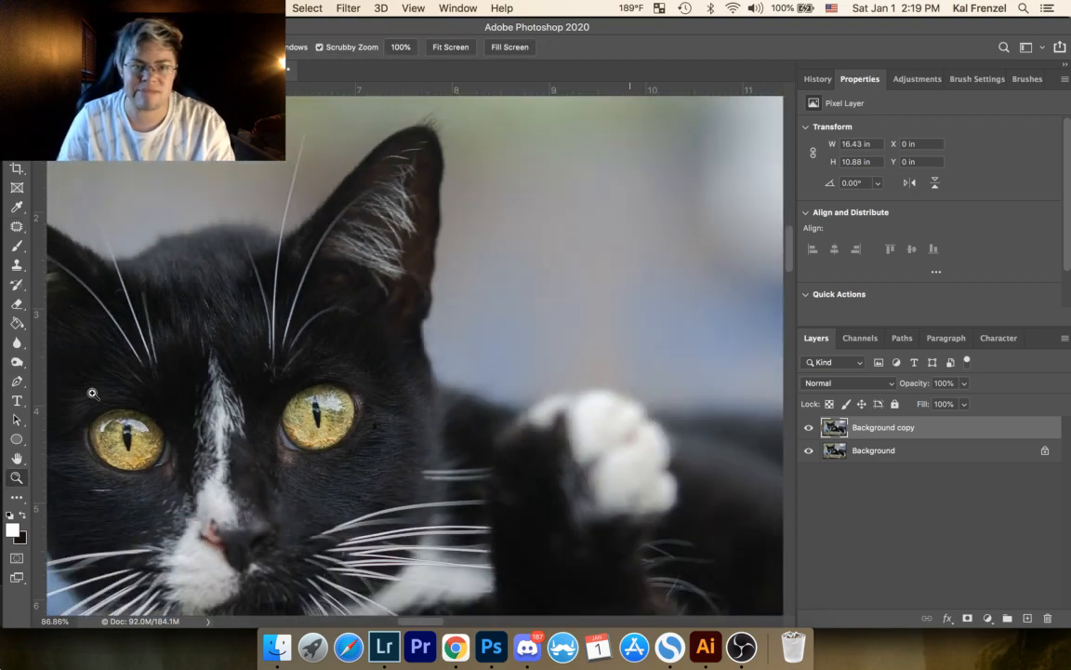
pyautogui.moveTo(312, 307); pyautogui.dragTo(281, 355)
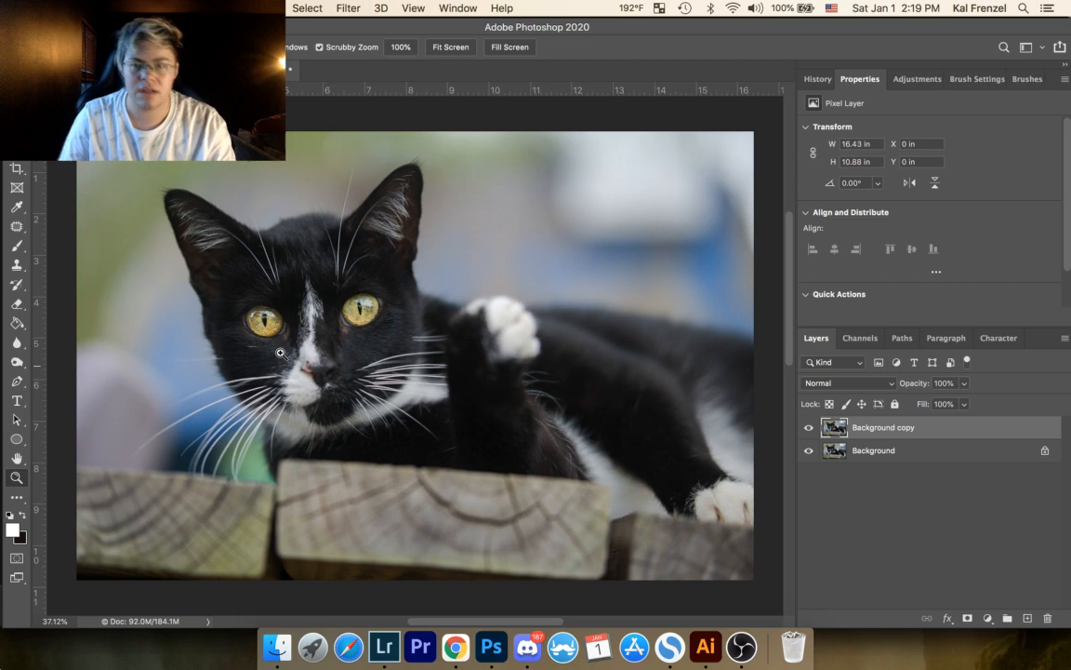
pyautogui.click(808, 429)
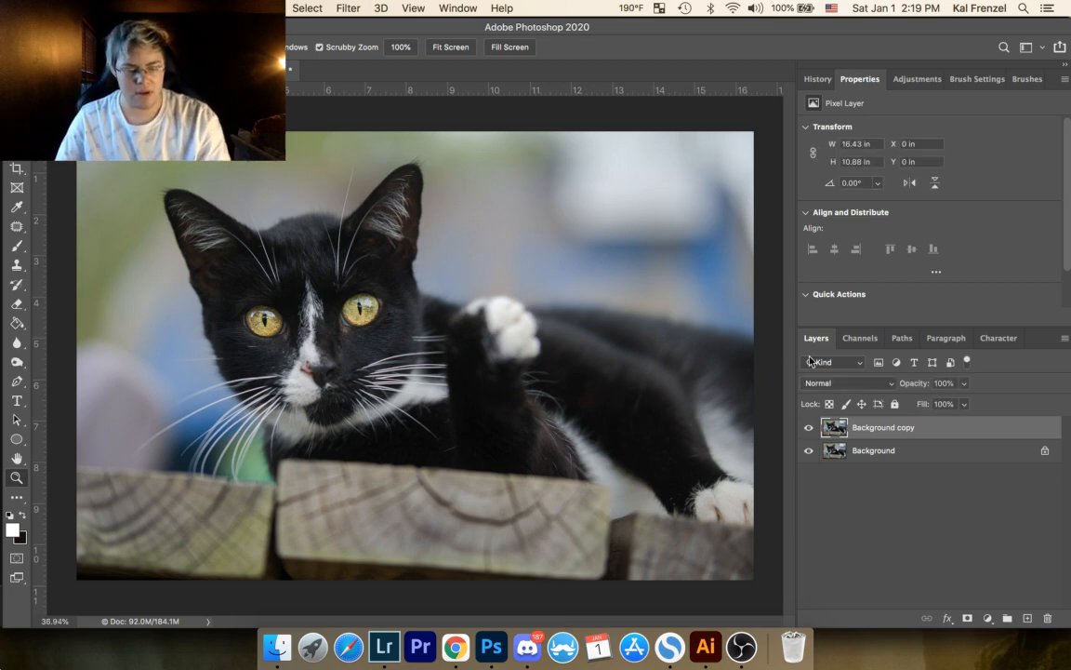
pyautogui.press('super+alt+shift+e')
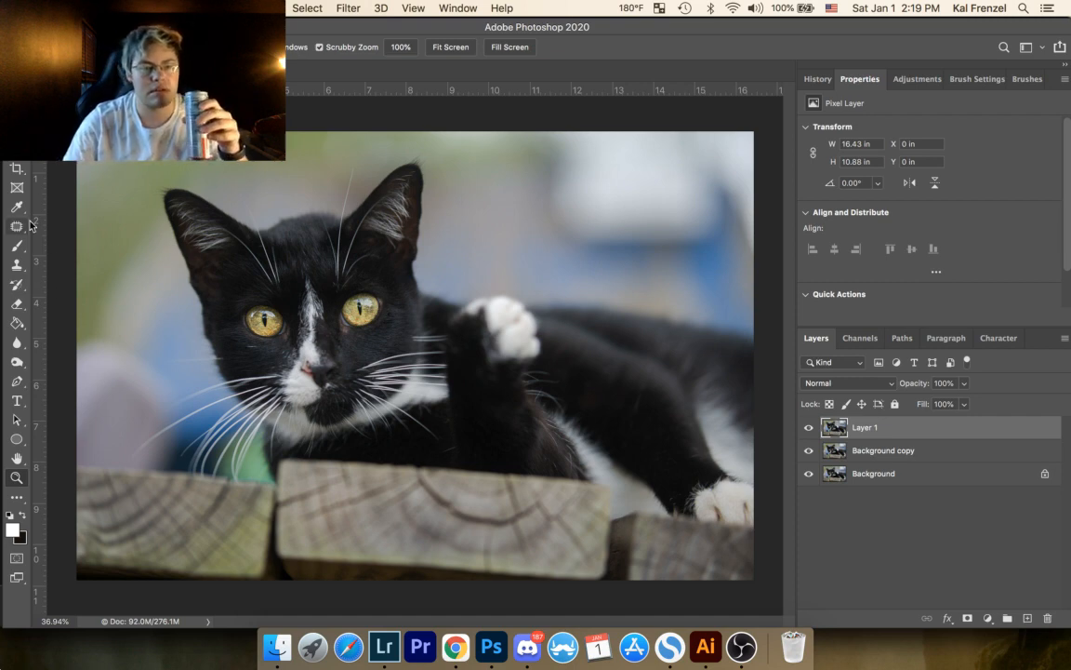
pyautogui.click(16, 365)
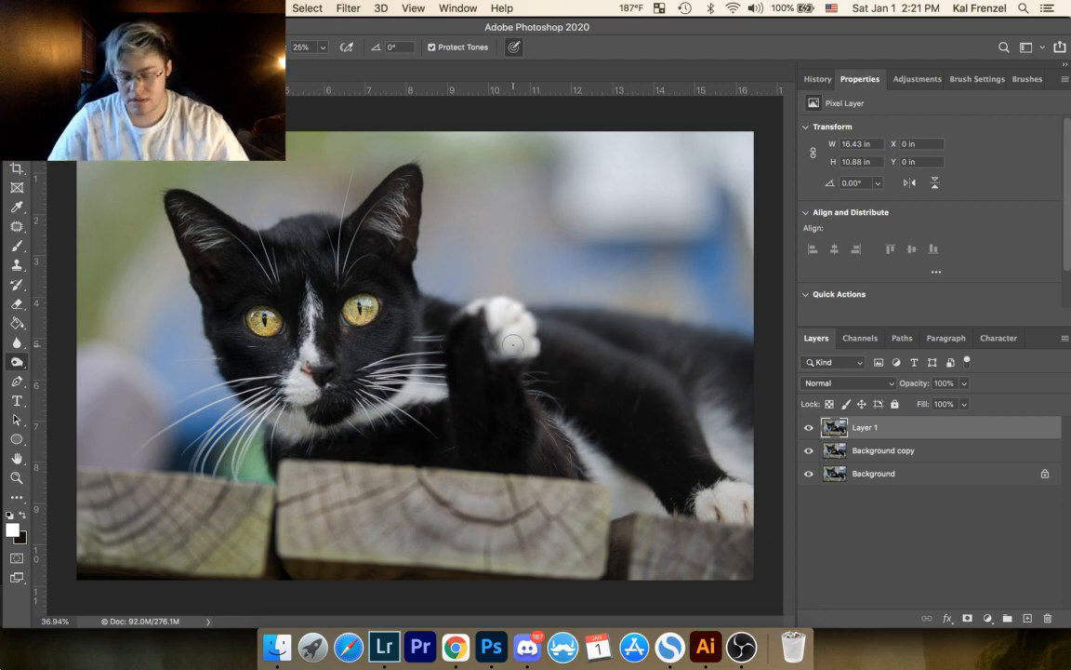
pyautogui.press(']')
pyautogui.press(']')
pyautogui.press(']')
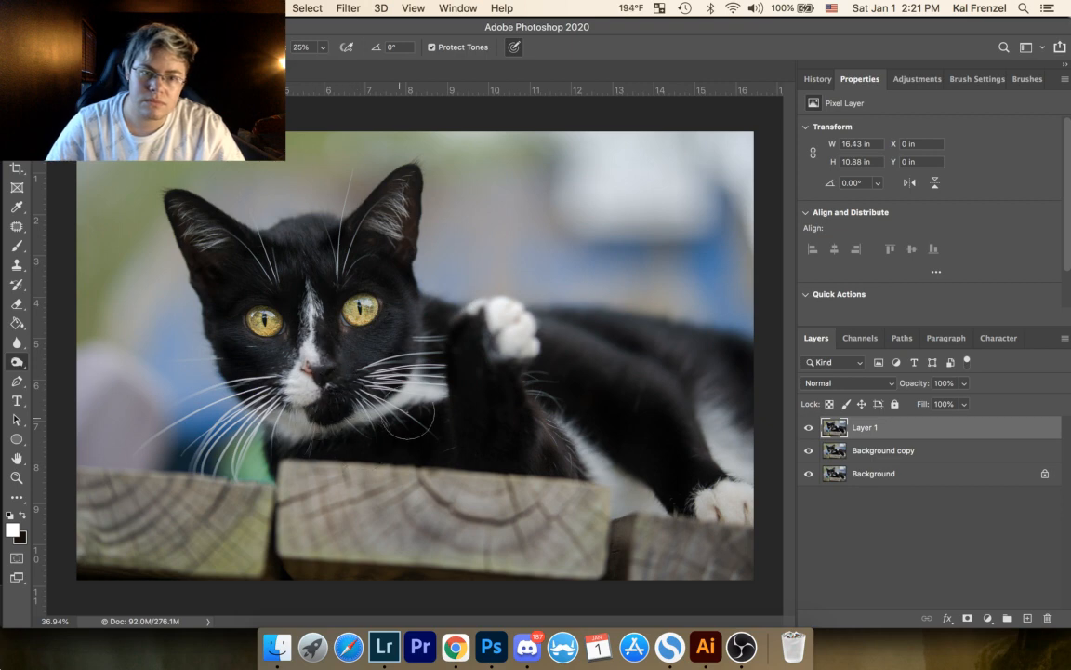
# Step: Compare the photo with Layer 1 hidden and shown, and lower Layer 1's opacity to 42%
pyautogui.click(810, 428)
pyautogui.click(809, 430)
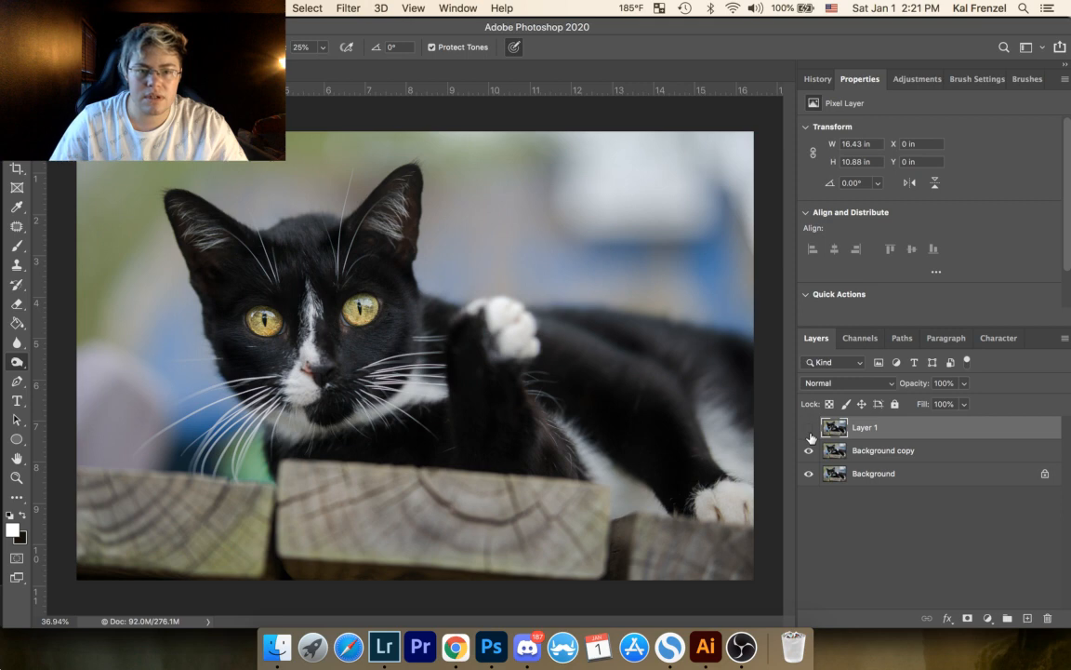
pyautogui.click(809, 430)
pyautogui.click(809, 430)
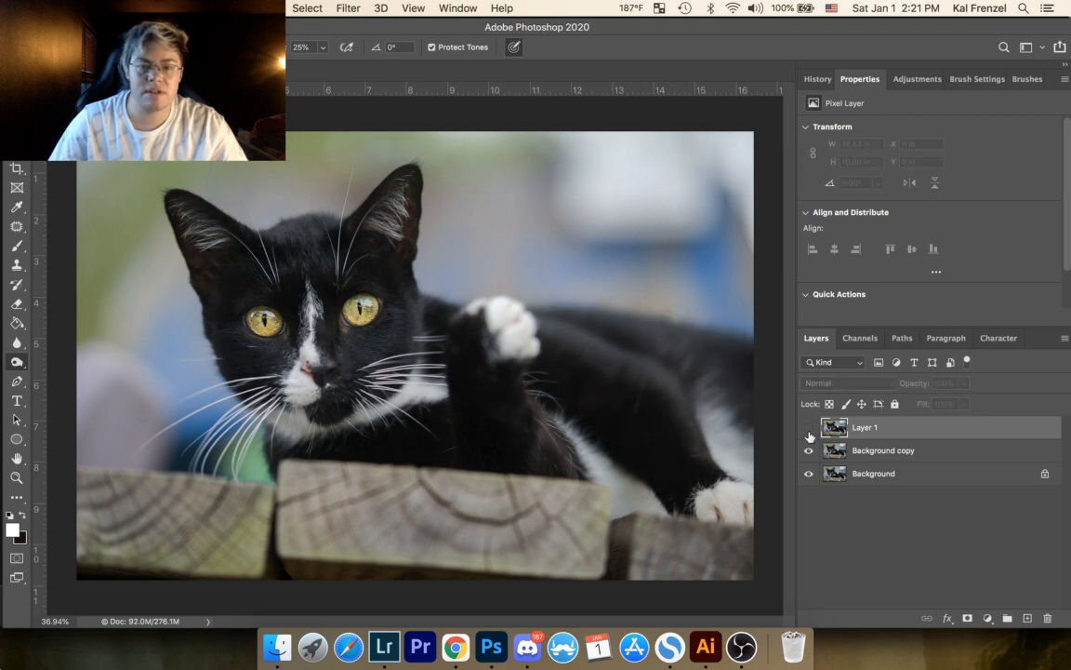
pyautogui.click(809, 429)
pyautogui.click(967, 383)
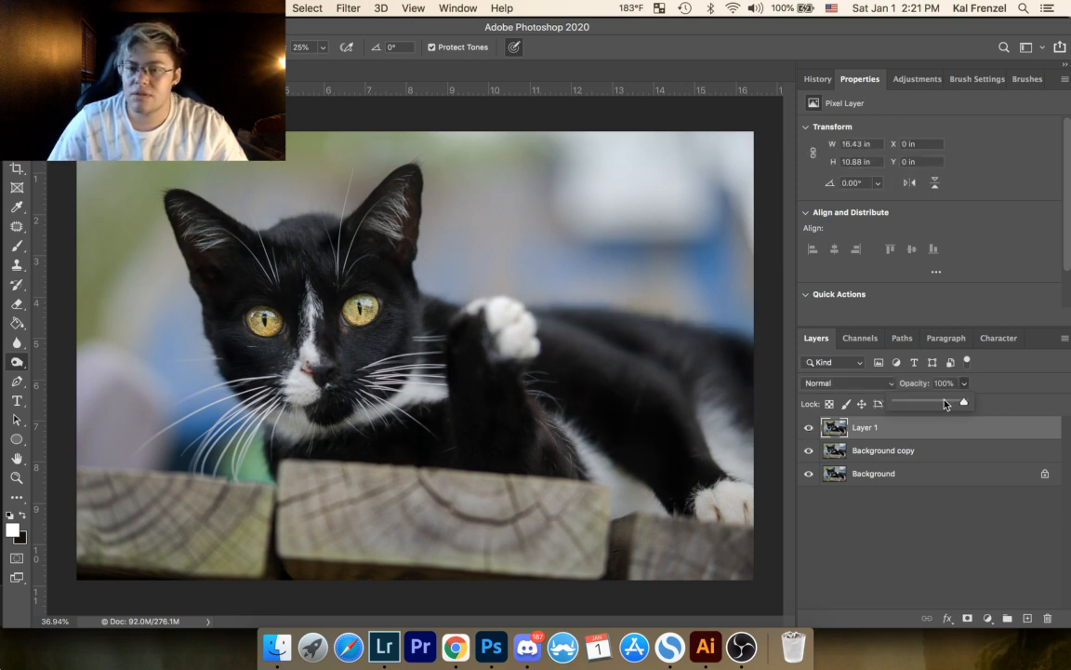
pyautogui.moveTo(966, 402); pyautogui.dragTo(924, 401)
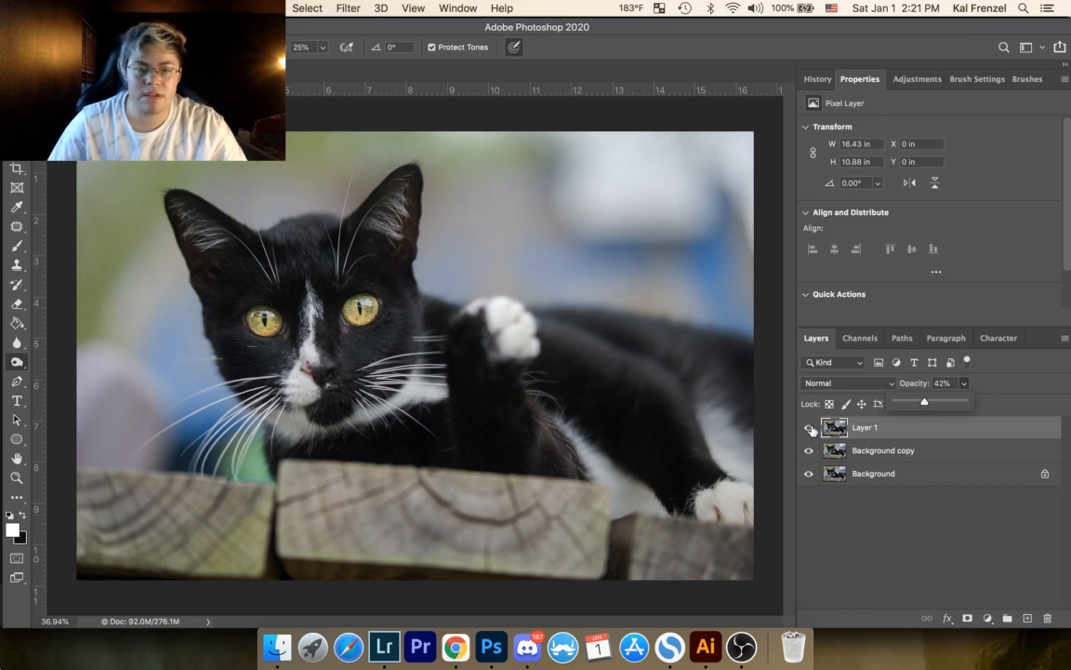
pyautogui.click(810, 429)
pyautogui.click(810, 429)
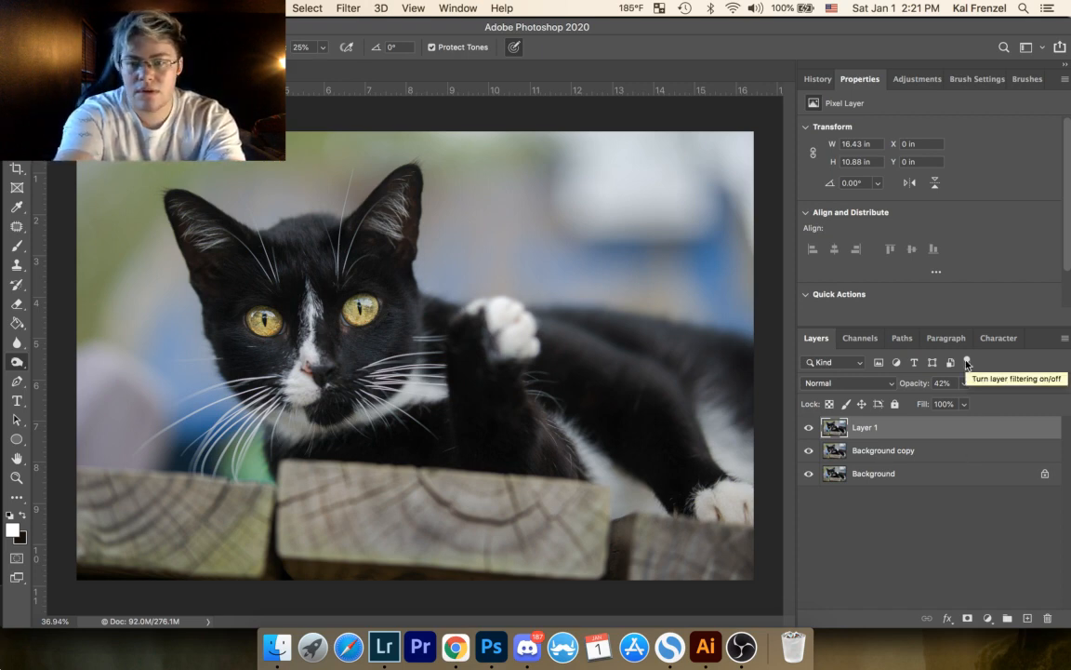
# Step: Stamp all visible layers into a new top layer, lighten areas with the Dodge tool at 59% exposure and compare before and after
pyautogui.press('alt+shift+super+e')
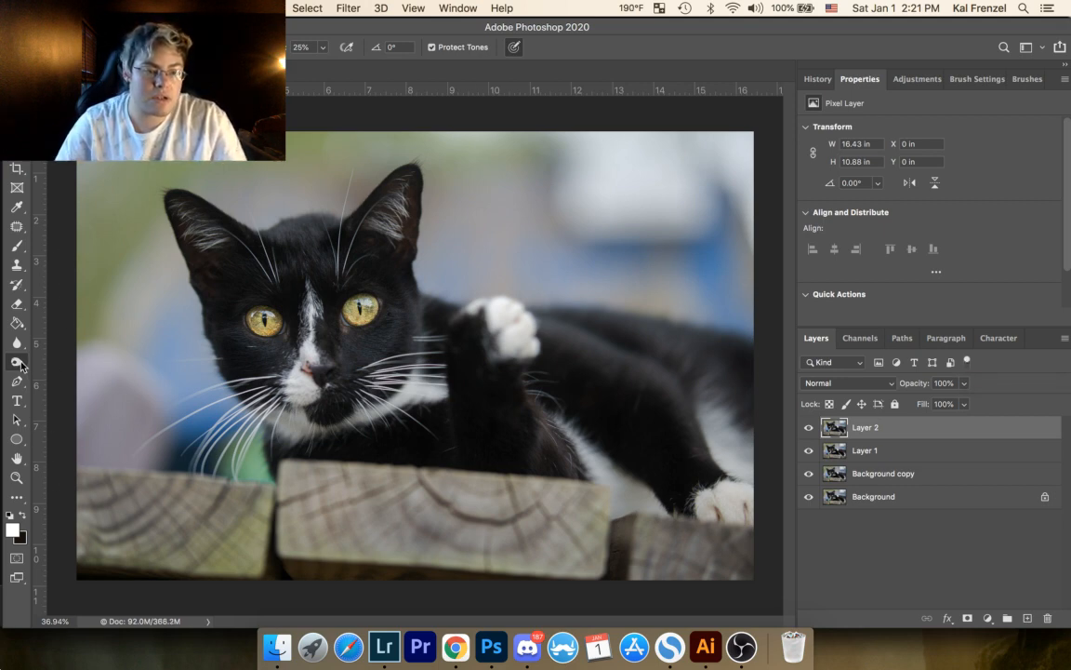
pyautogui.moveTo(21, 364); pyautogui.dragTo(56, 328)
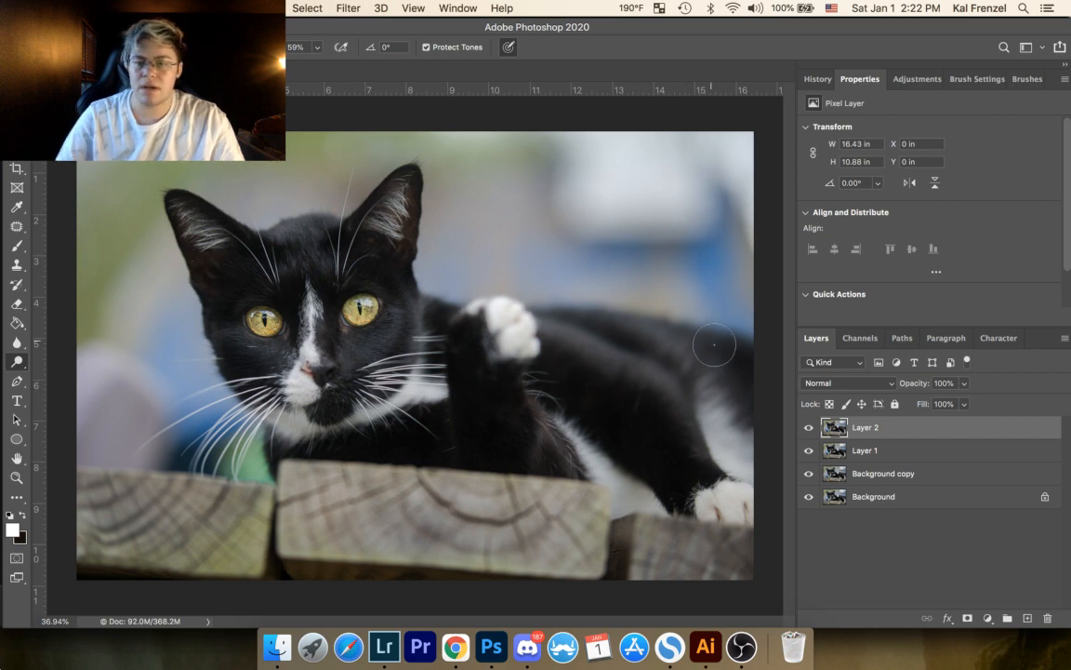
pyautogui.click(809, 428)
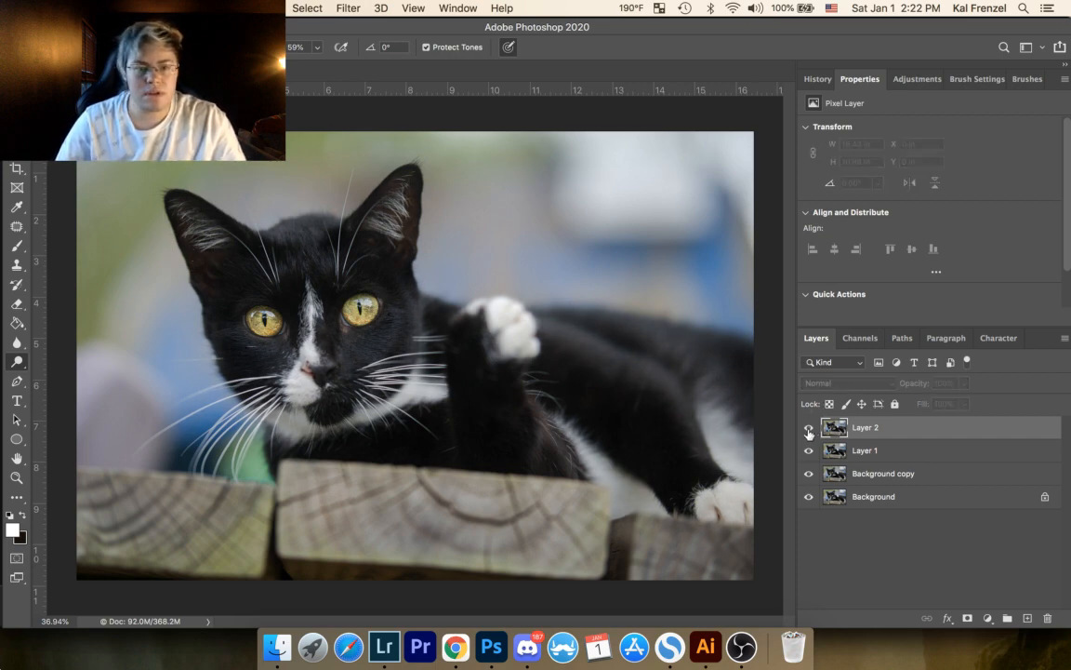
pyautogui.click(809, 430)
pyautogui.click(809, 428)
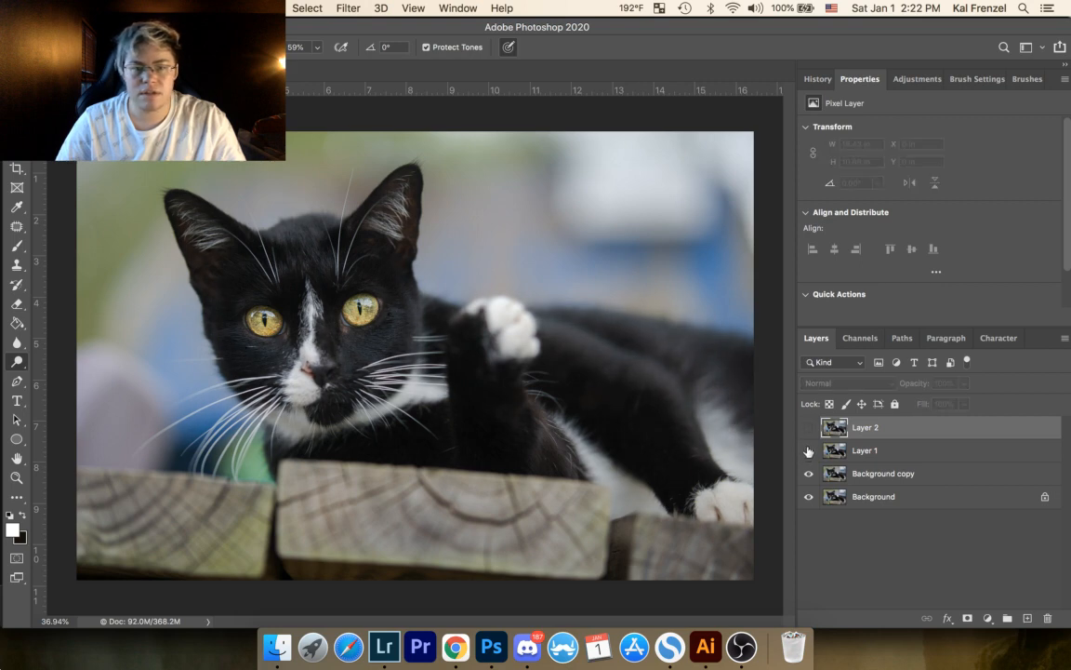
pyautogui.click(810, 430)
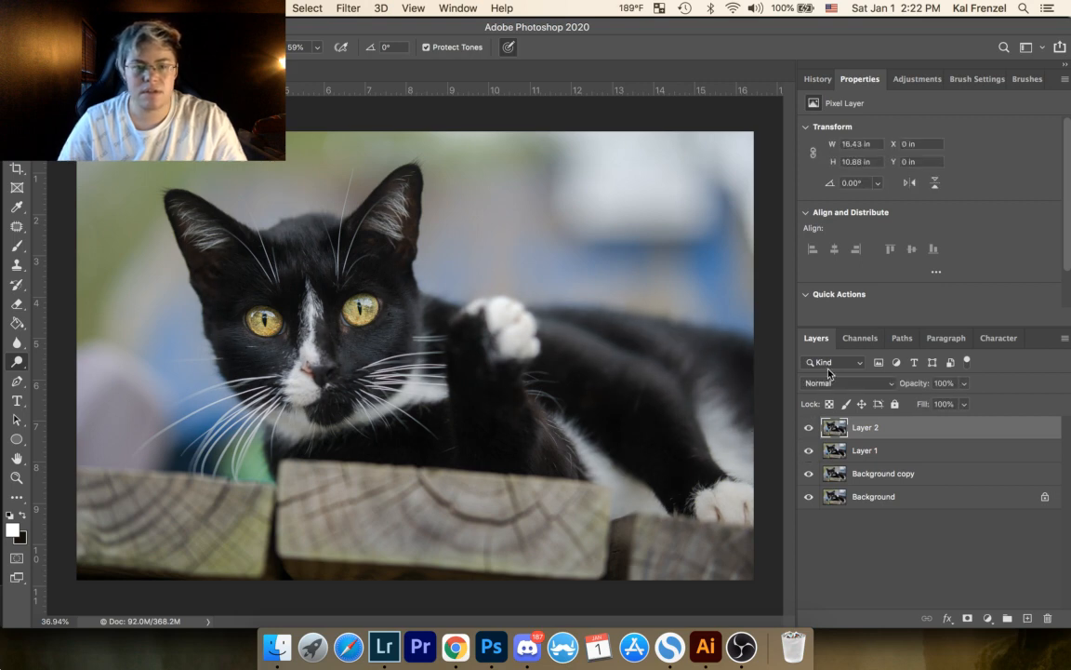
# Step: Lower Layer 2's opacity to 28% and compare the photo with the layer hidden and shown
pyautogui.click(964, 385)
pyautogui.click(931, 404)
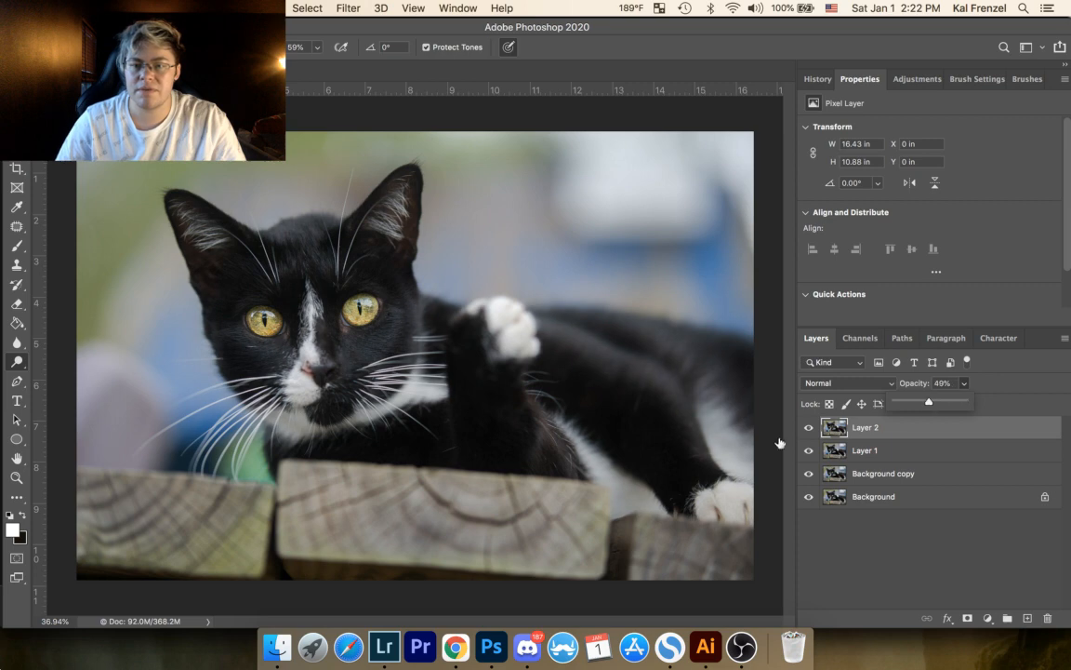
pyautogui.click(810, 429)
pyautogui.click(811, 429)
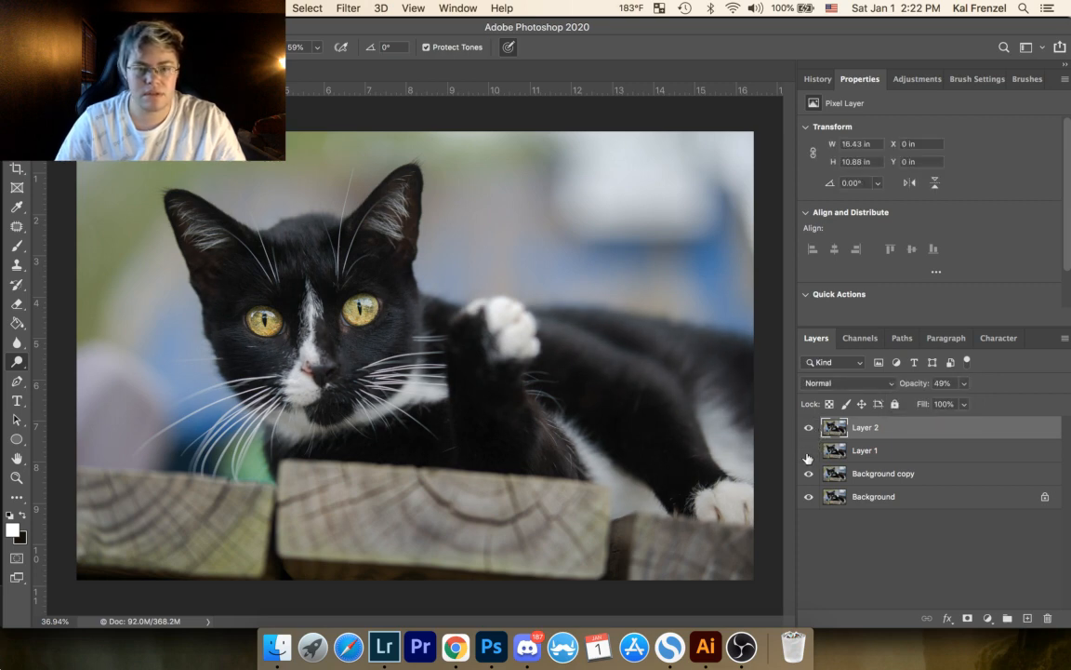
pyautogui.click(809, 429)
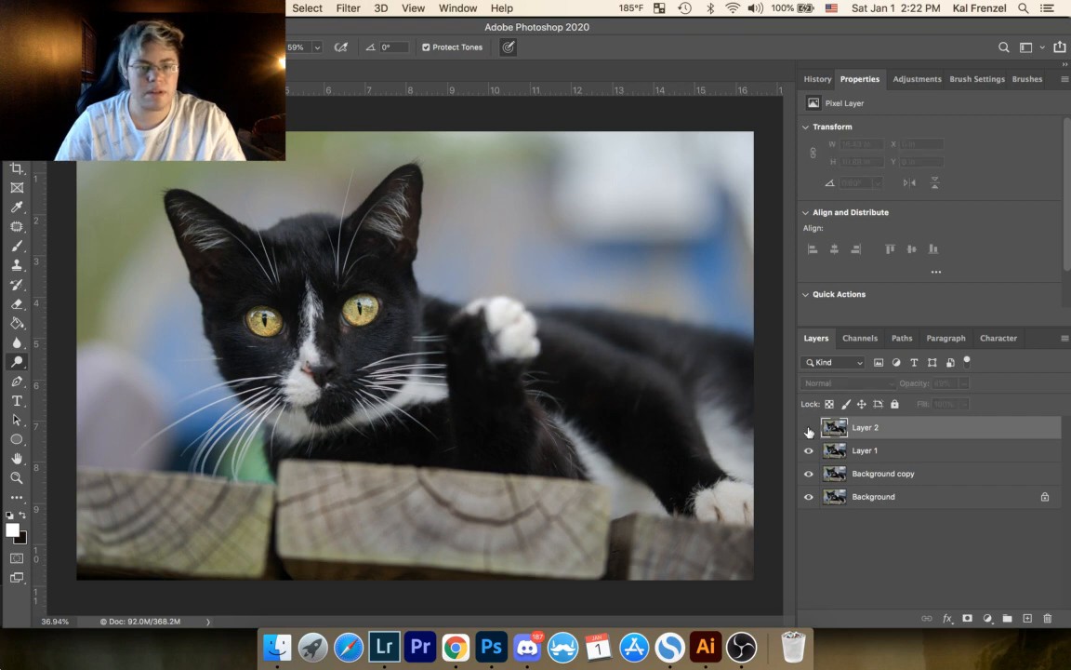
pyautogui.click(809, 429)
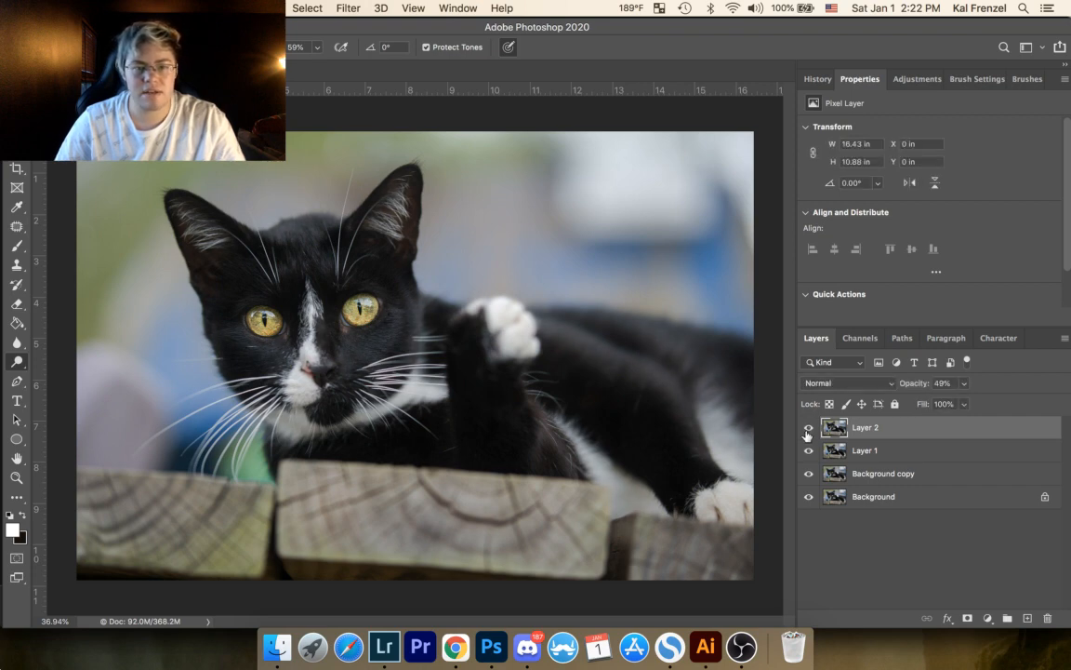
pyautogui.click(963, 384)
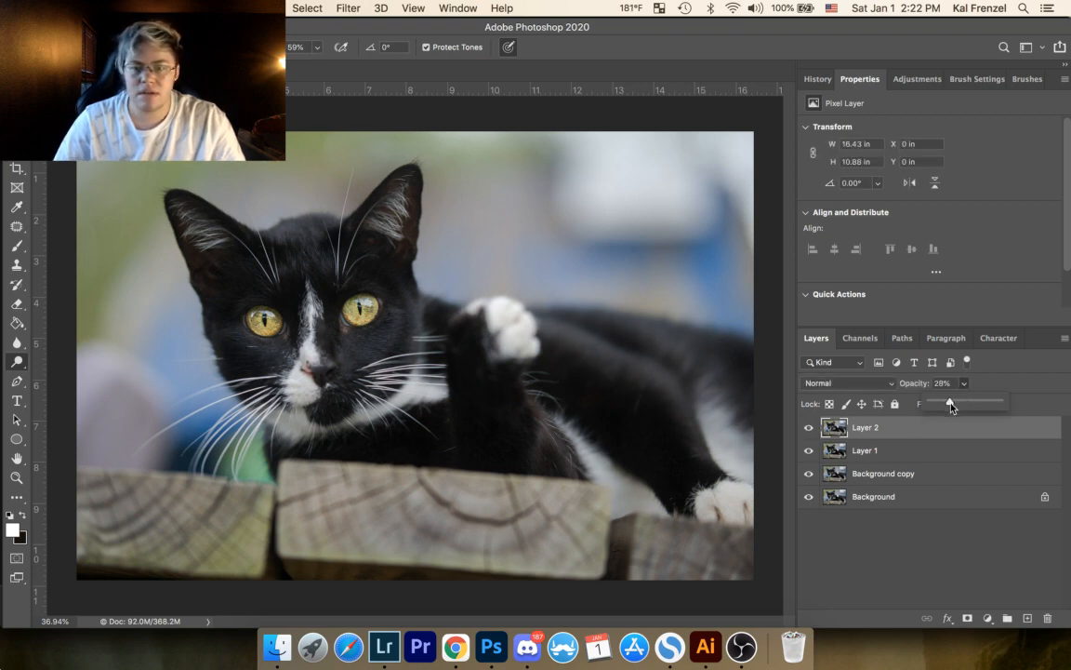
pyautogui.click(810, 429)
pyautogui.click(810, 430)
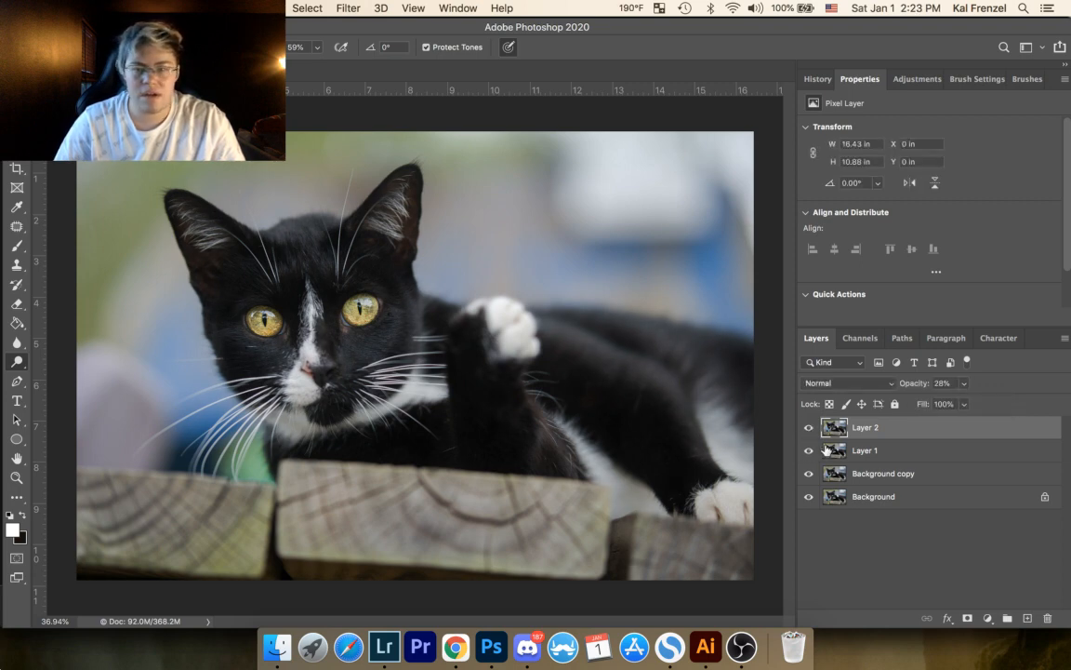
# Step: Lower Layer 1's opacity to 14% and compare the photo with that layer hidden and shown
pyautogui.click(880, 450)
pyautogui.click(966, 386)
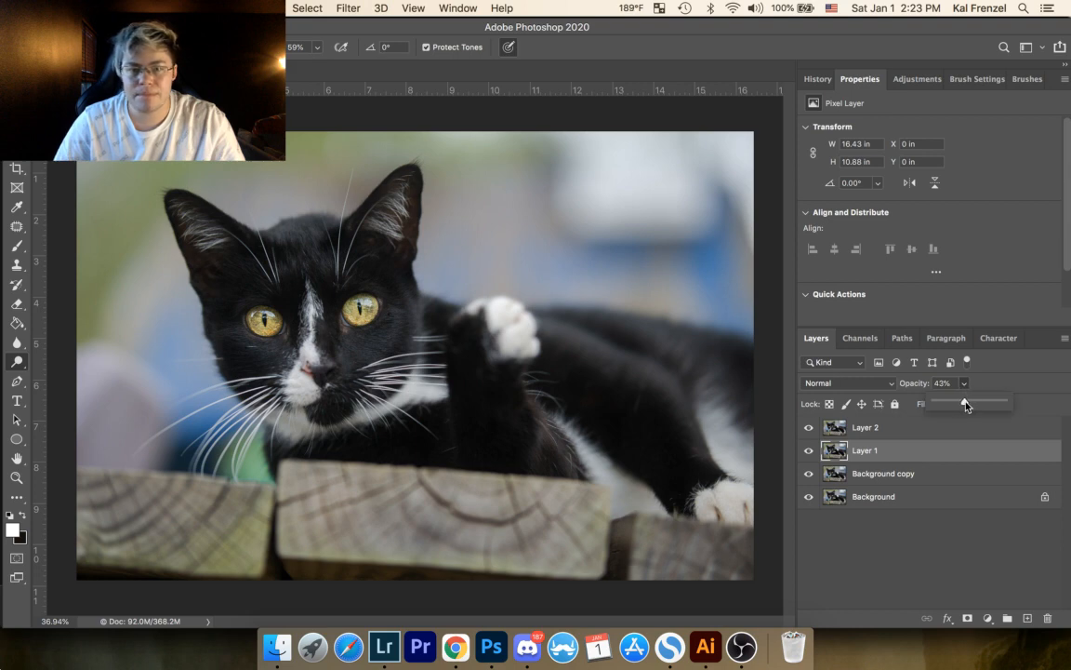
pyautogui.click(809, 452)
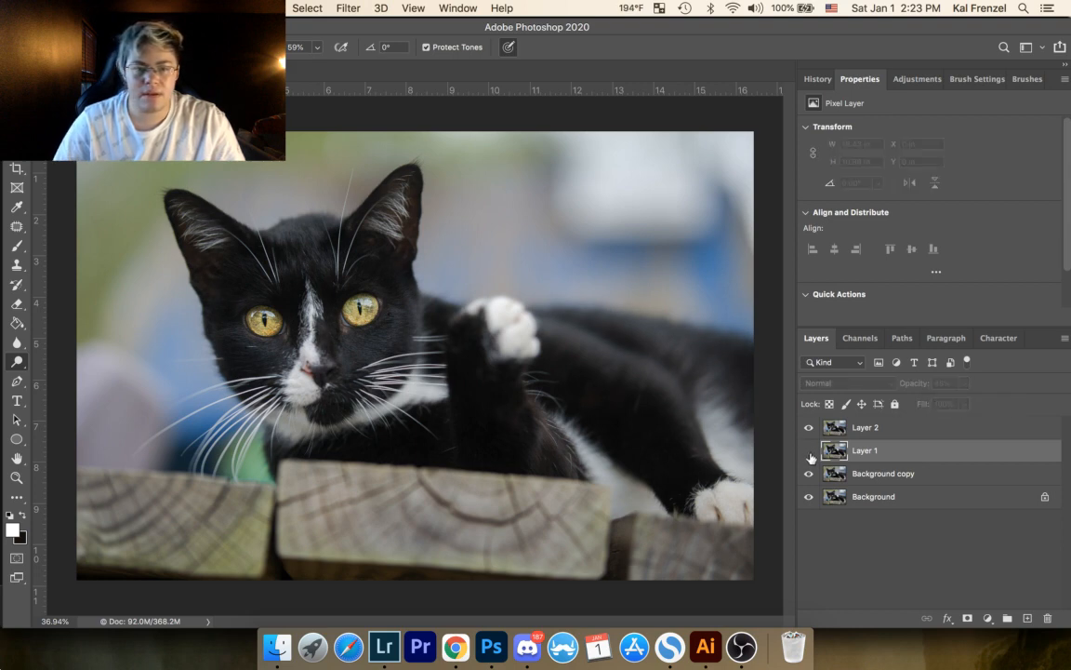
pyautogui.click(809, 452)
pyautogui.click(809, 453)
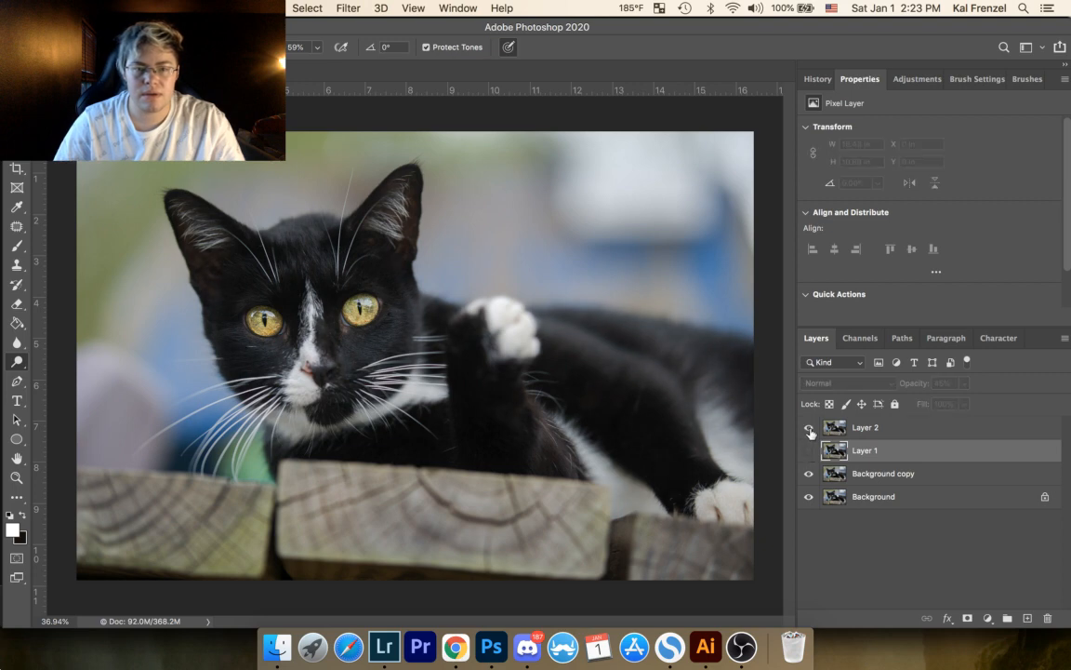
pyautogui.click(809, 452)
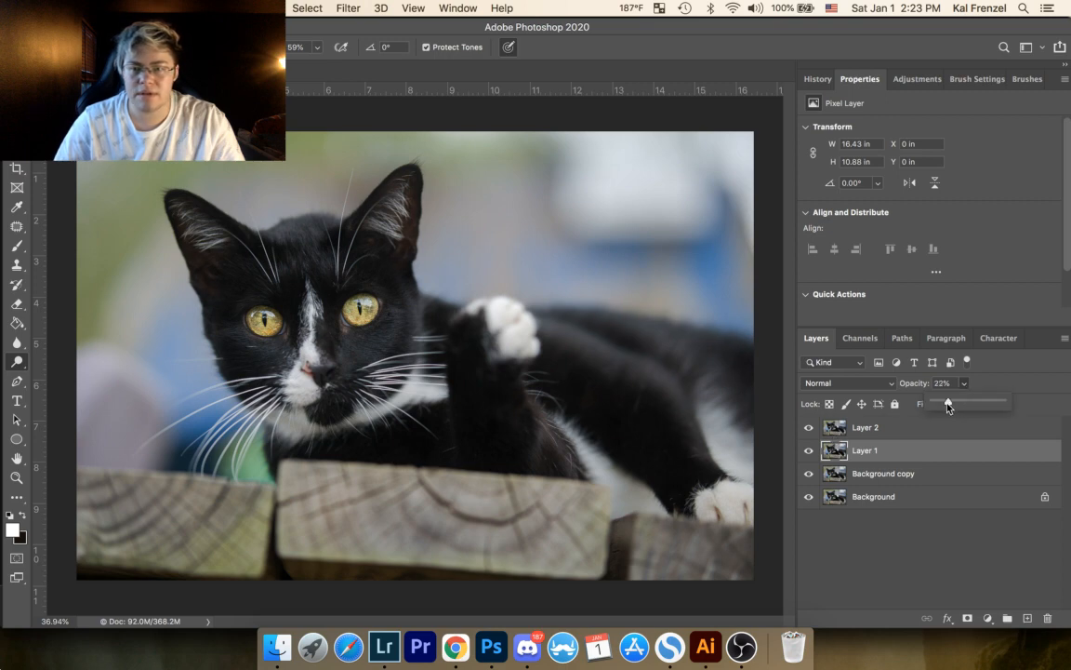
pyautogui.moveTo(948, 408); pyautogui.dragTo(941, 406)
pyautogui.click(808, 453)
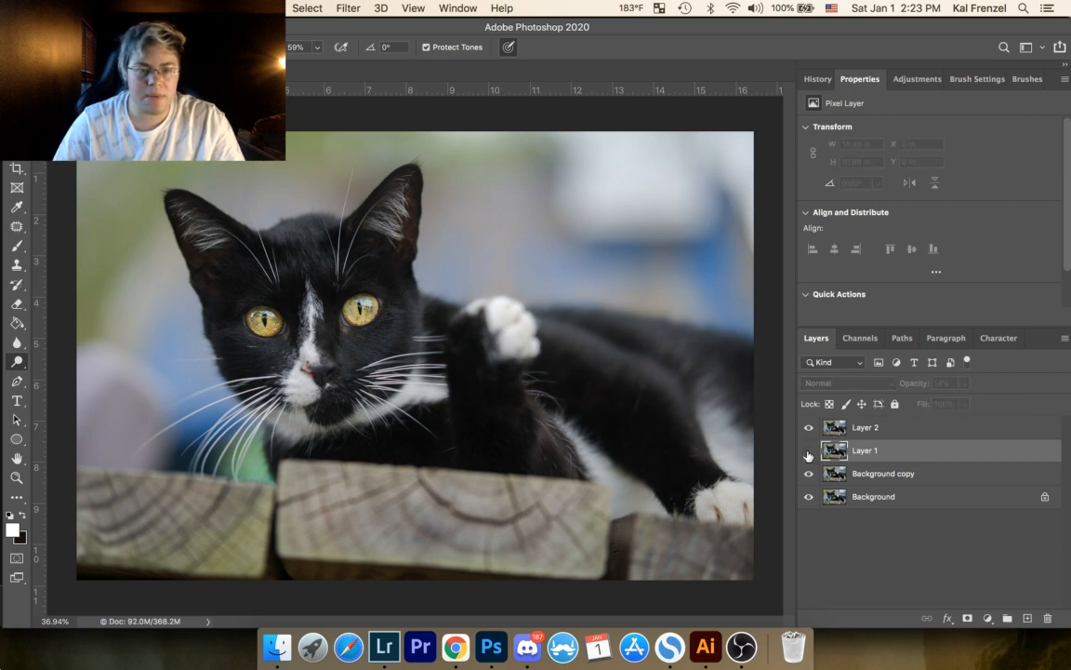
pyautogui.click(809, 453)
pyautogui.click(808, 453)
pyautogui.click(808, 453)
pyautogui.click(808, 453)
pyautogui.click(808, 453)
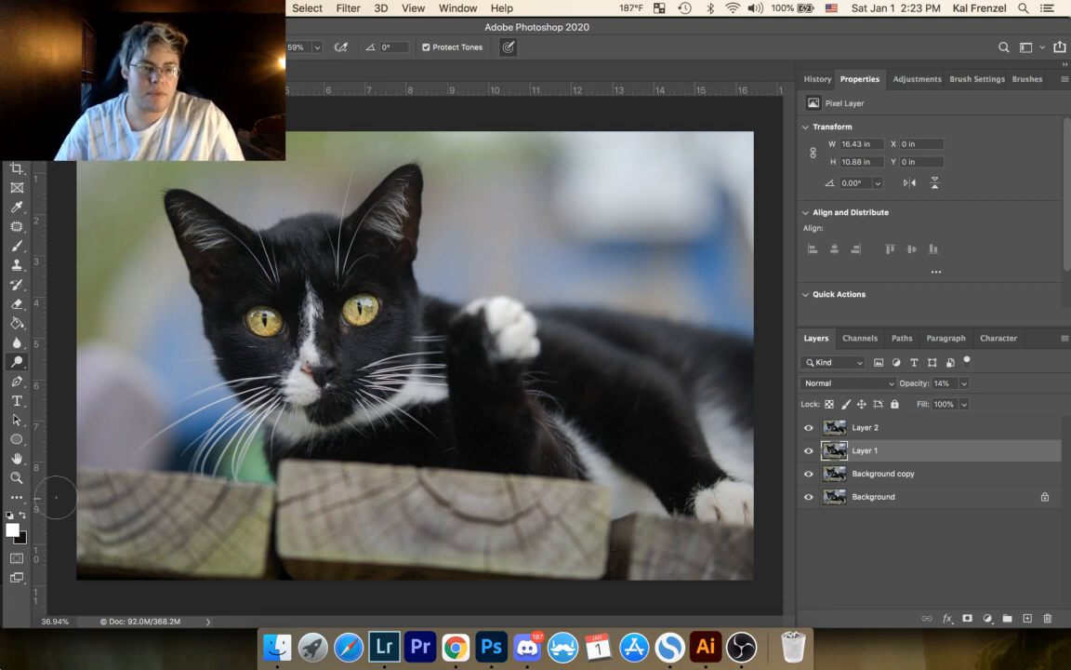
# Step: Stamp all visible layers into a new layer above Layer 2 for close-up work on the cat's eyes
pyautogui.click(16, 478)
pyautogui.moveTo(285, 322); pyautogui.dragTo(395, 371)
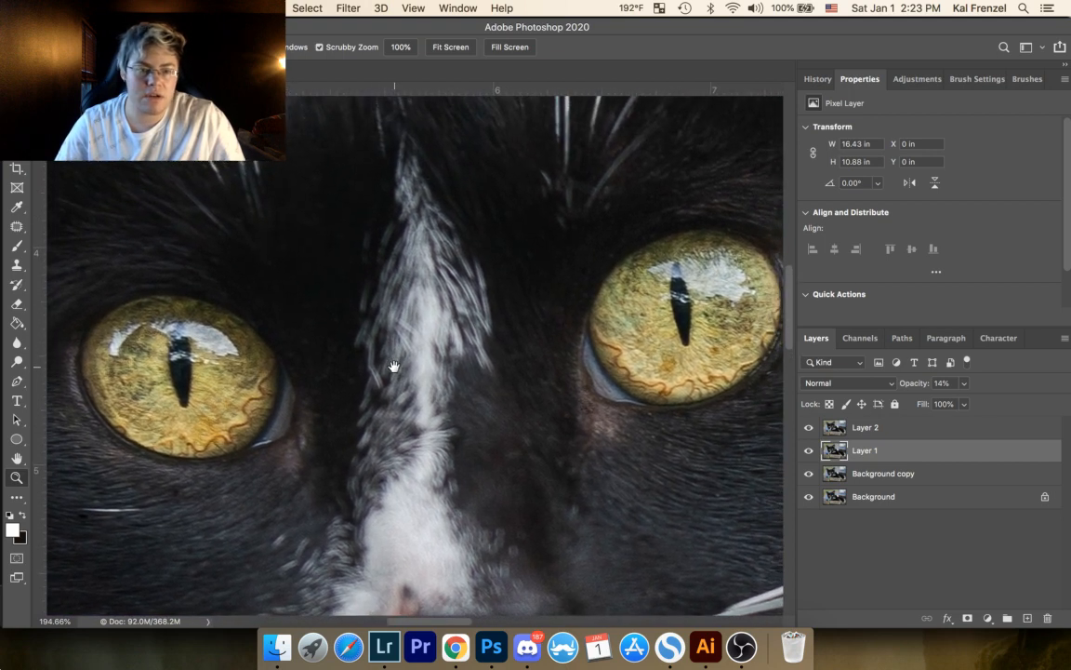
pyautogui.click(950, 425)
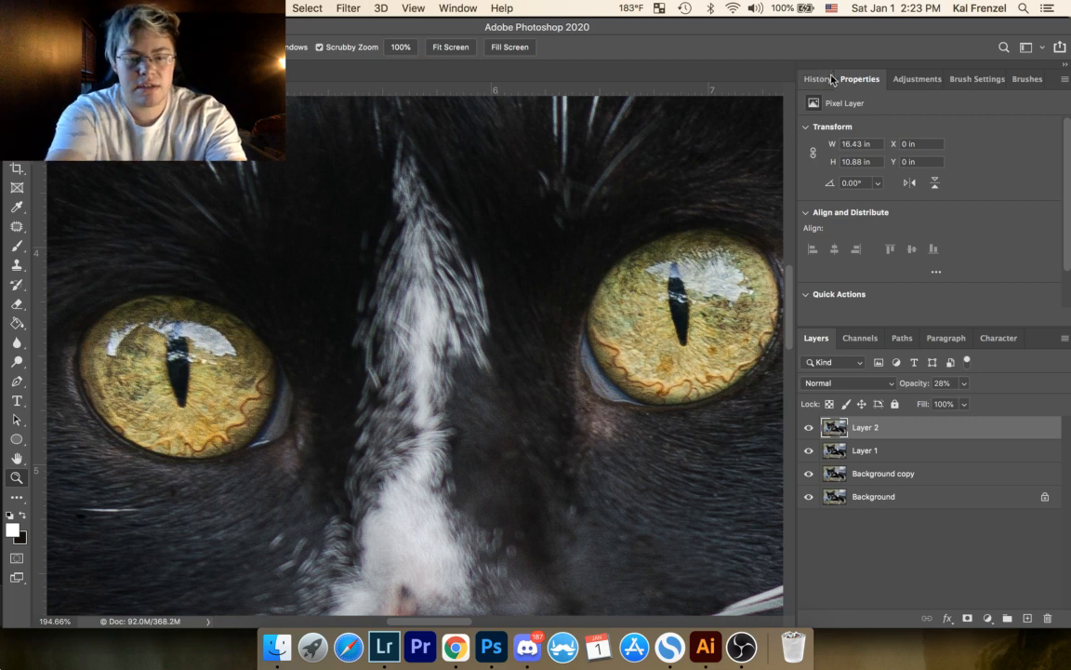
pyautogui.press('super+alt+shift+e')
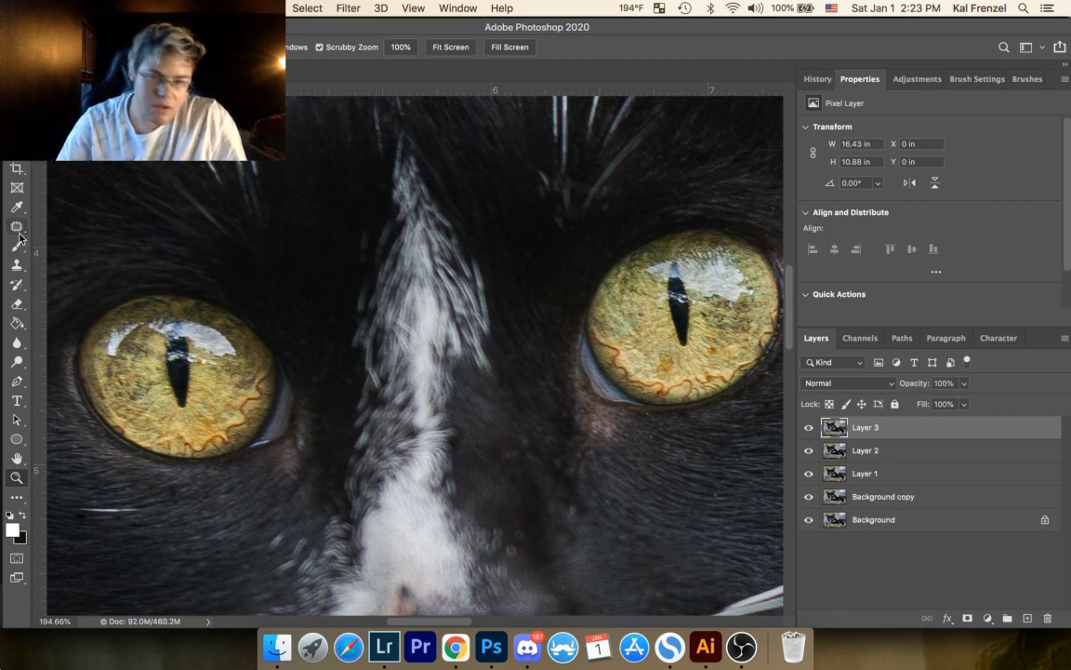
# Step: Choose the Dodge tool and adjust its brush size for working on the cat's eyes
pyautogui.click(17, 363)
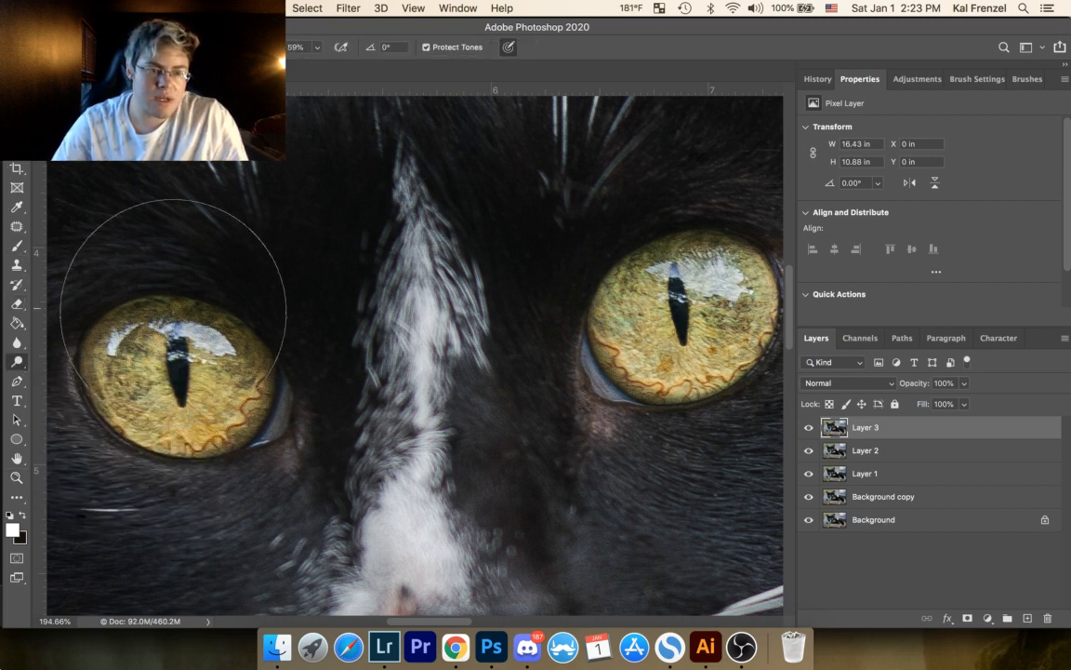
pyautogui.press(']')
pyautogui.press(']')
pyautogui.press(']')
pyautogui.press(']')
pyautogui.press(']')
pyautogui.press(']')
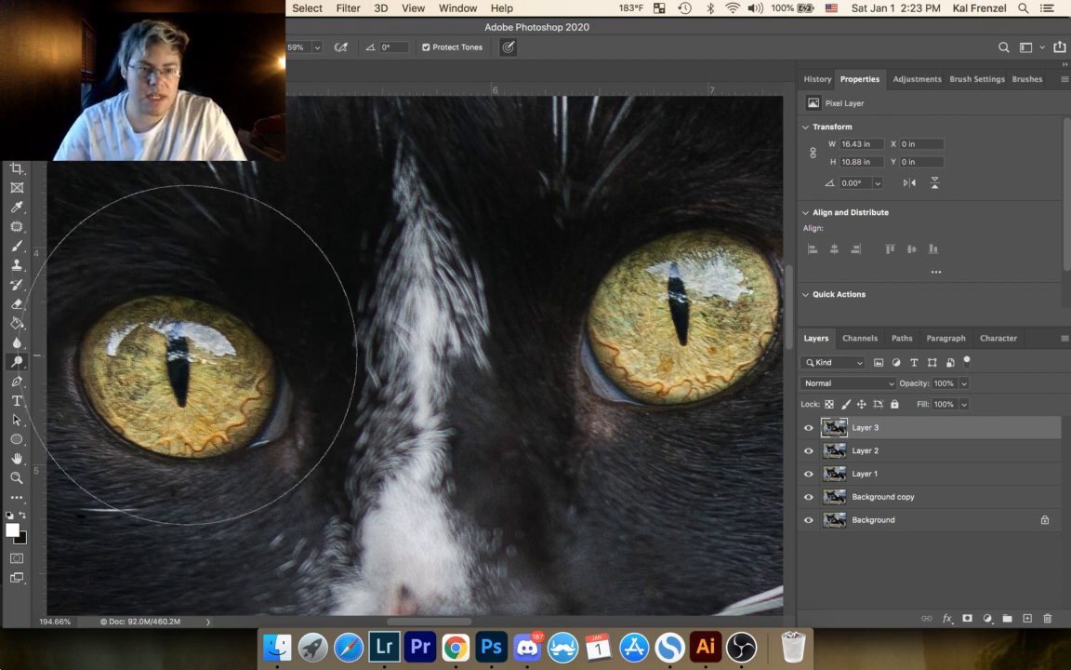
pyautogui.press(']')
pyautogui.press(']')
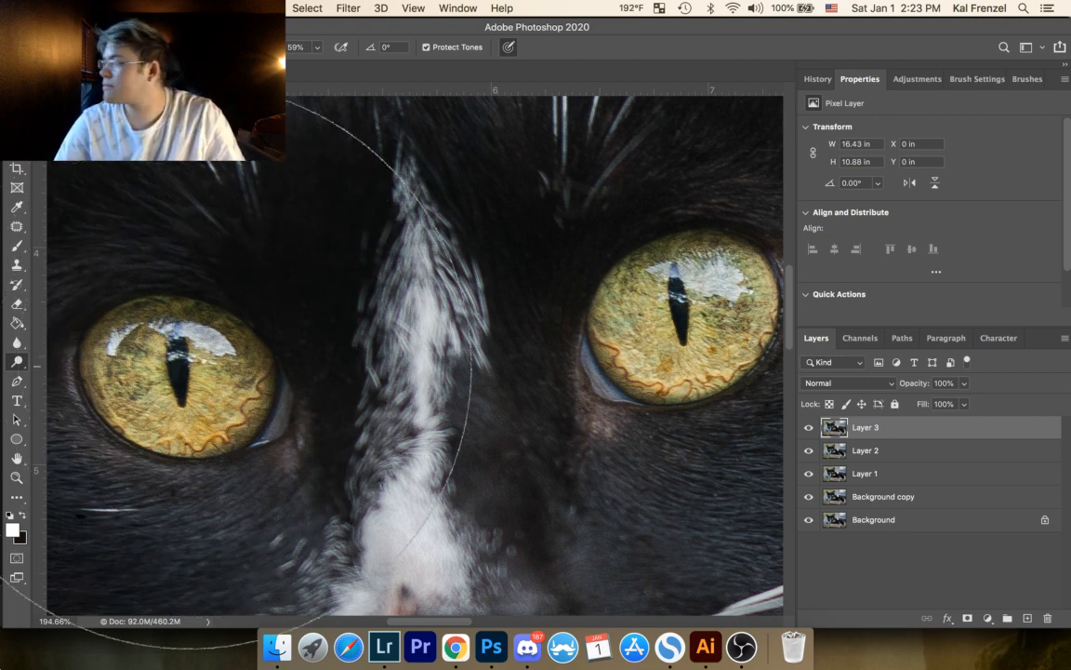
pyautogui.press('[')
pyautogui.press('[')
pyautogui.press('[')
pyautogui.press('[')
pyautogui.press('[')
pyautogui.press('[')
pyautogui.press('[')
pyautogui.press('[')
pyautogui.press('[')
pyautogui.press('[')
pyautogui.press('[')
pyautogui.press('[')
pyautogui.press('[')
pyautogui.press('[')
pyautogui.press('[')
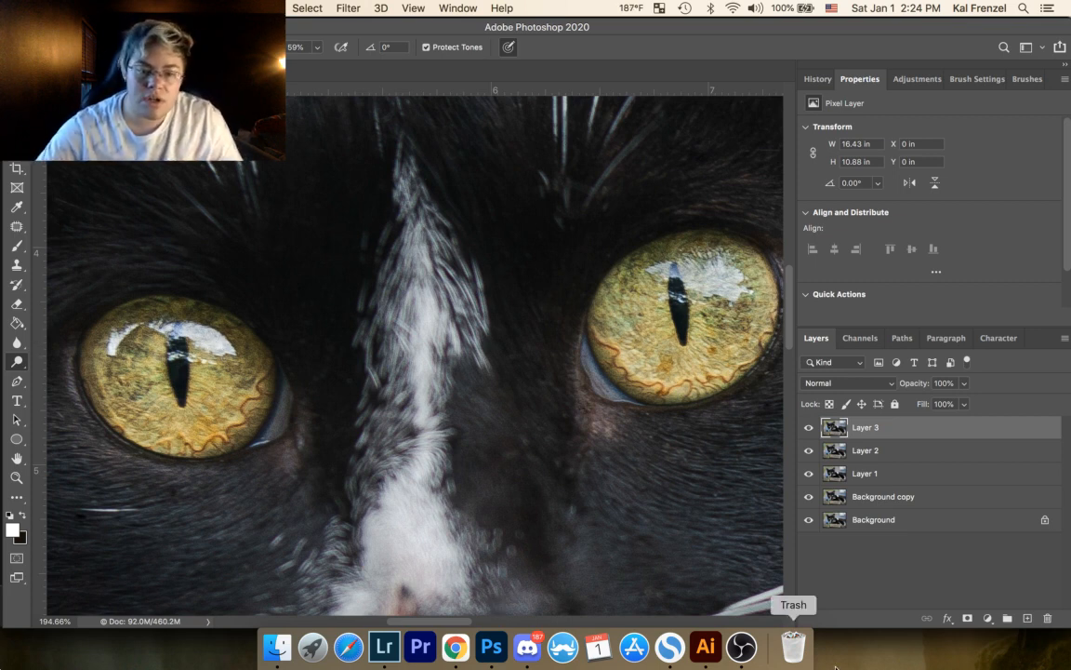
# Step: Switch to OBS
pyautogui.click(741, 646)
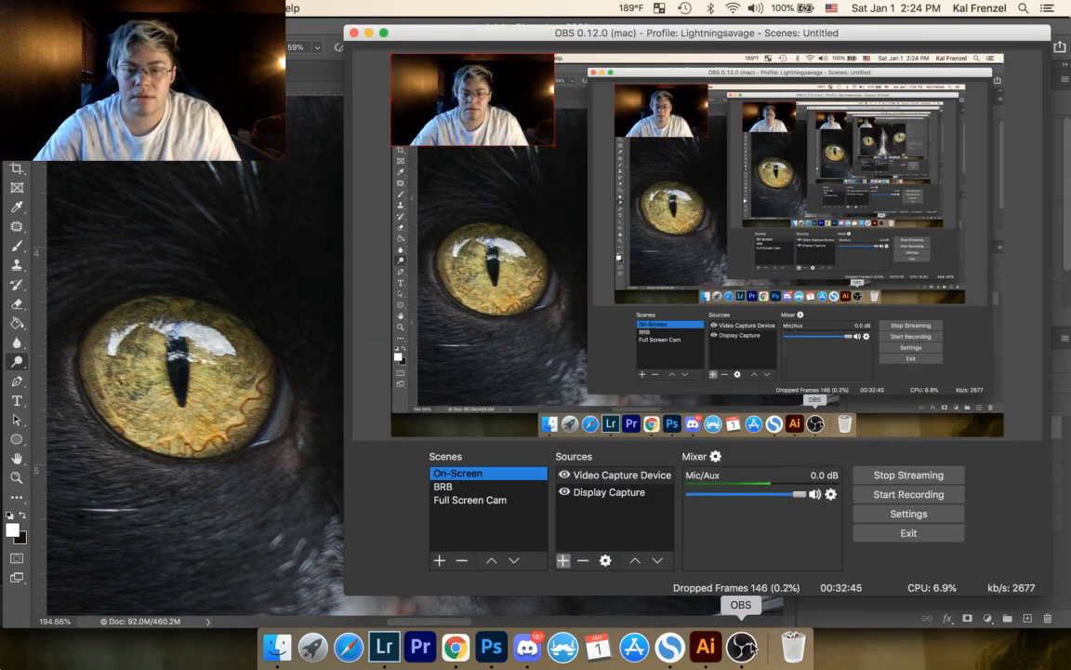
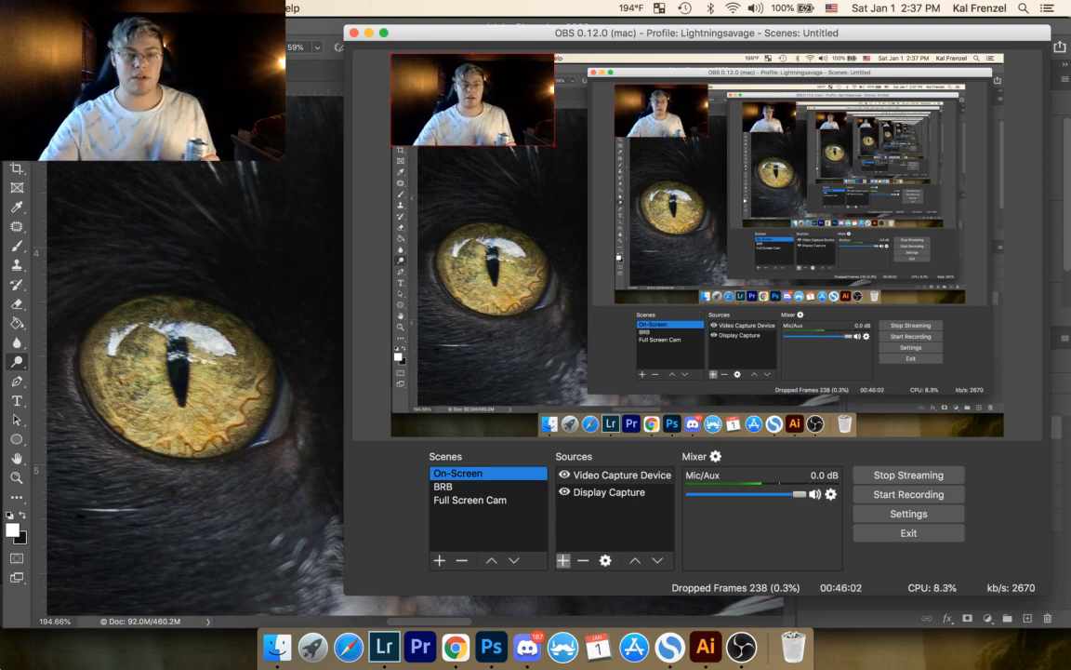
# Step: Switch to Photoshop and inspect both of the cat's eyes, comparing them with Layer 3 hidden and shown
pyautogui.press('super+Tab')
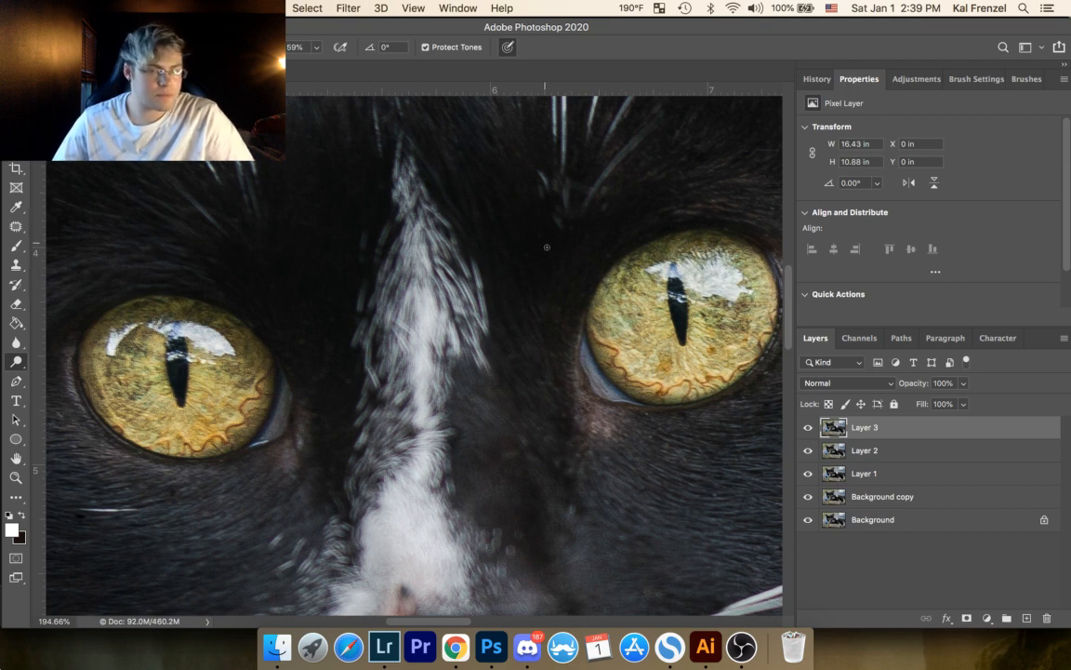
pyautogui.moveTo(406, 360); pyautogui.dragTo(642, 335)
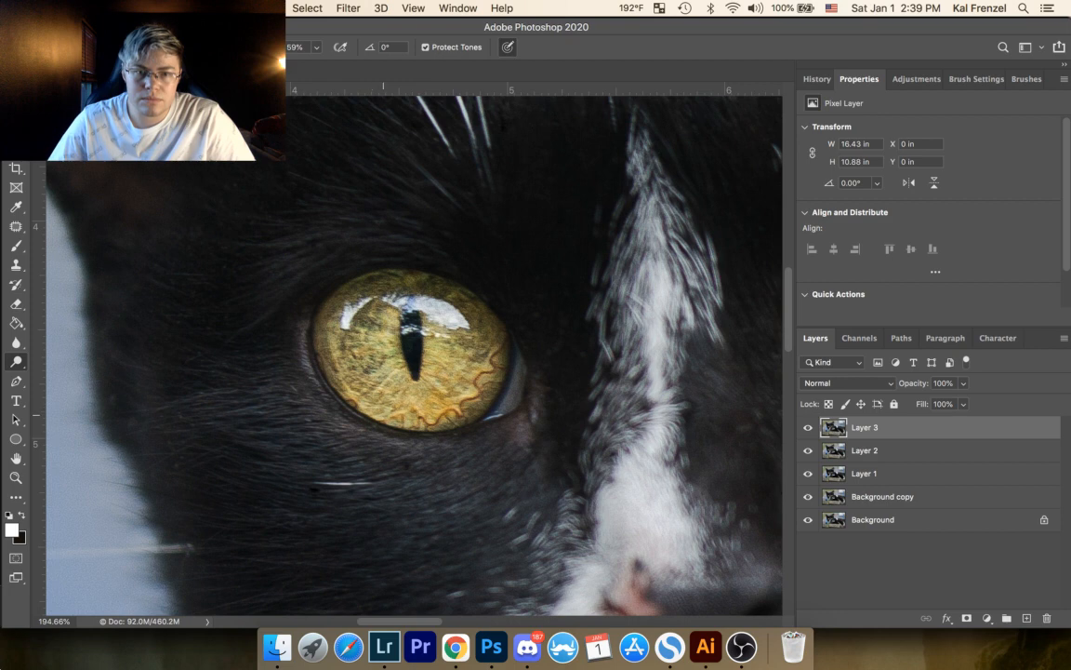
pyautogui.moveTo(422, 392); pyautogui.dragTo(459, 427)
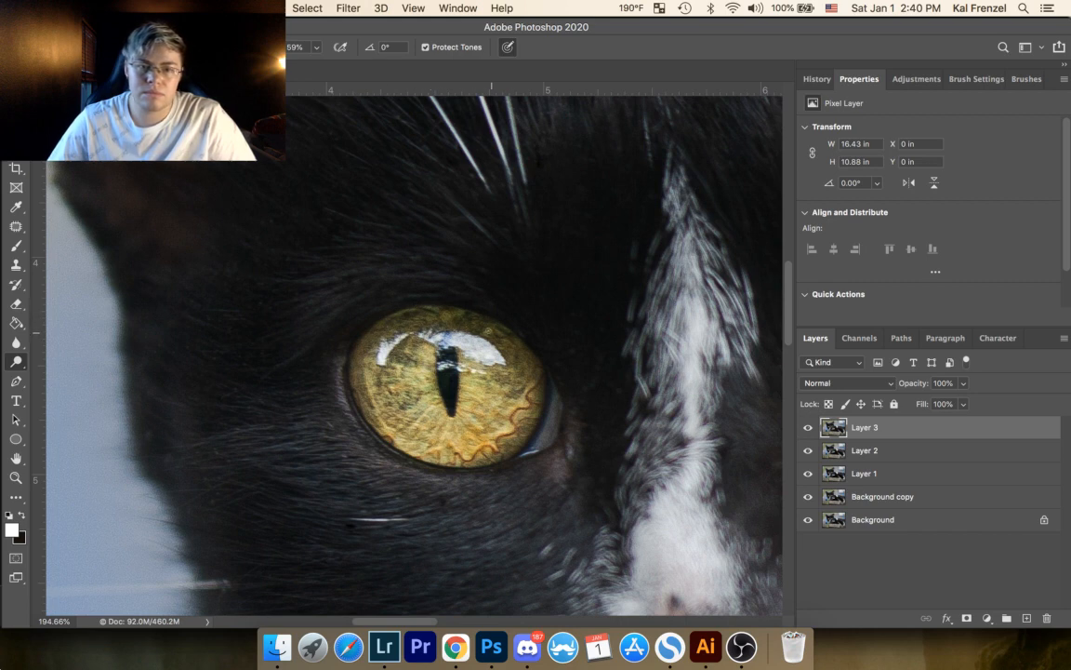
pyautogui.moveTo(524, 355); pyautogui.dragTo(556, 393)
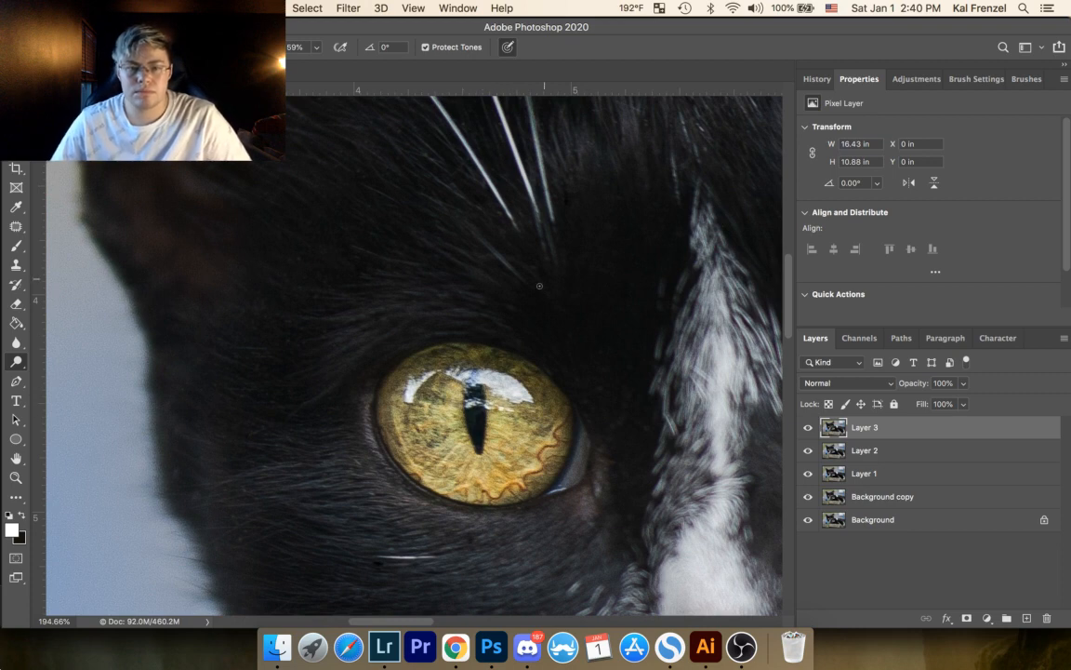
pyautogui.moveTo(546, 412); pyautogui.dragTo(230, 411)
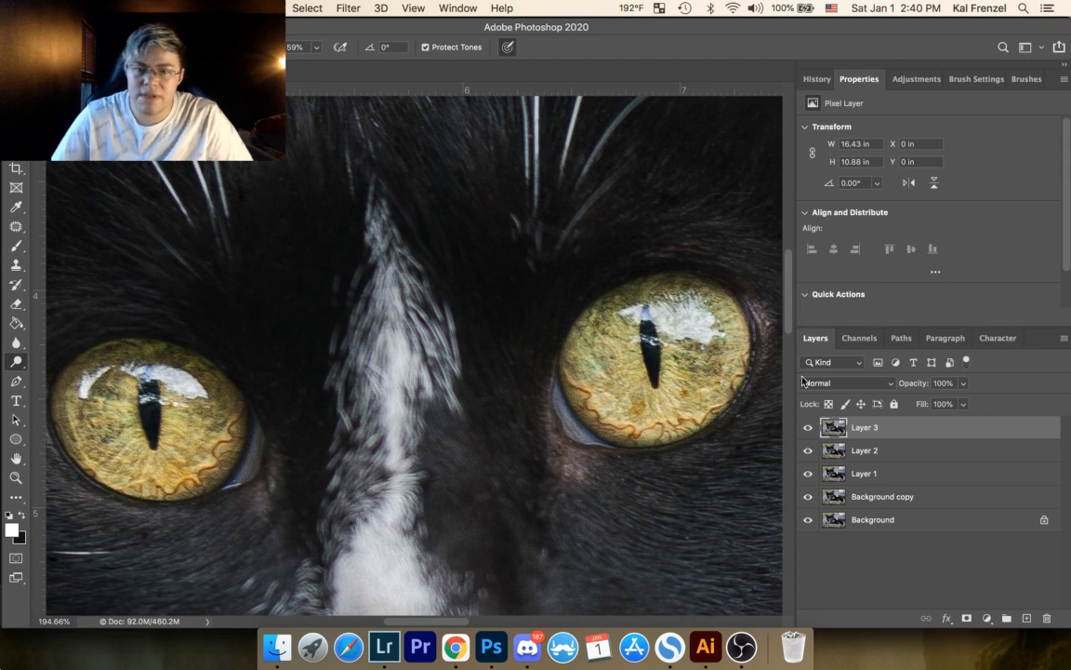
pyautogui.click(808, 428)
pyautogui.click(808, 427)
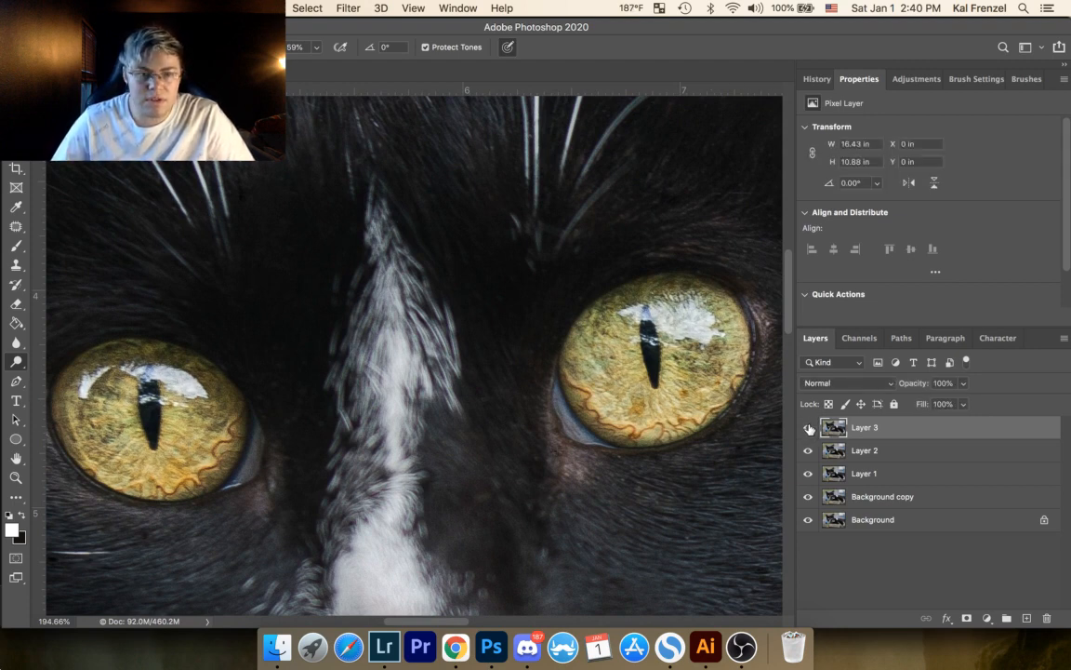
pyautogui.click(808, 428)
pyautogui.click(808, 428)
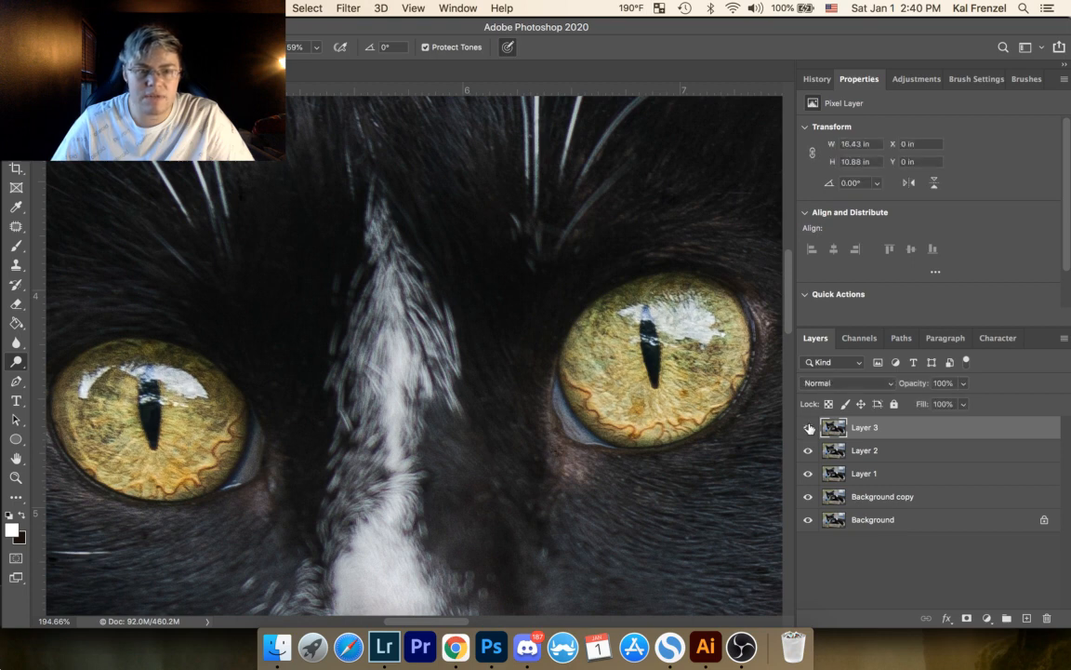
# Step: Lower Layer 3's opacity to 48% and compare the eyes with that layer hidden and shown
pyautogui.click(962, 383)
pyautogui.moveTo(966, 402); pyautogui.dragTo(927, 402)
pyautogui.click(808, 428)
pyautogui.click(809, 428)
pyautogui.click(808, 428)
pyautogui.click(808, 428)
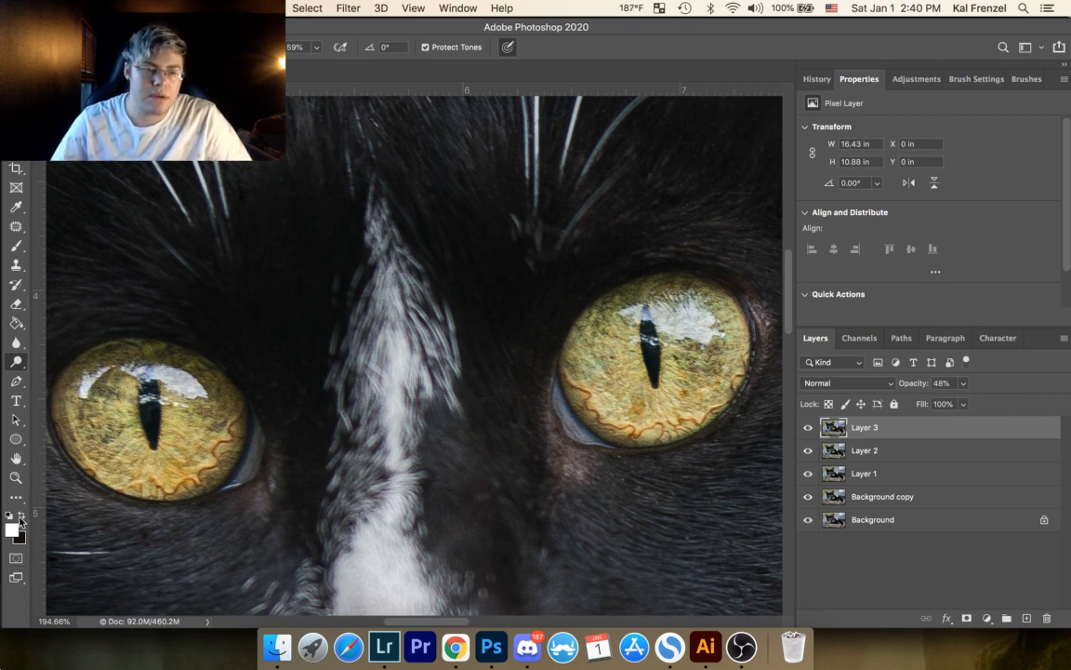
# Step: Add a Hue/Saturation adjustment layer above Layer 3 and set its Blues to saturation -47 and lightness +5
pyautogui.press('z')
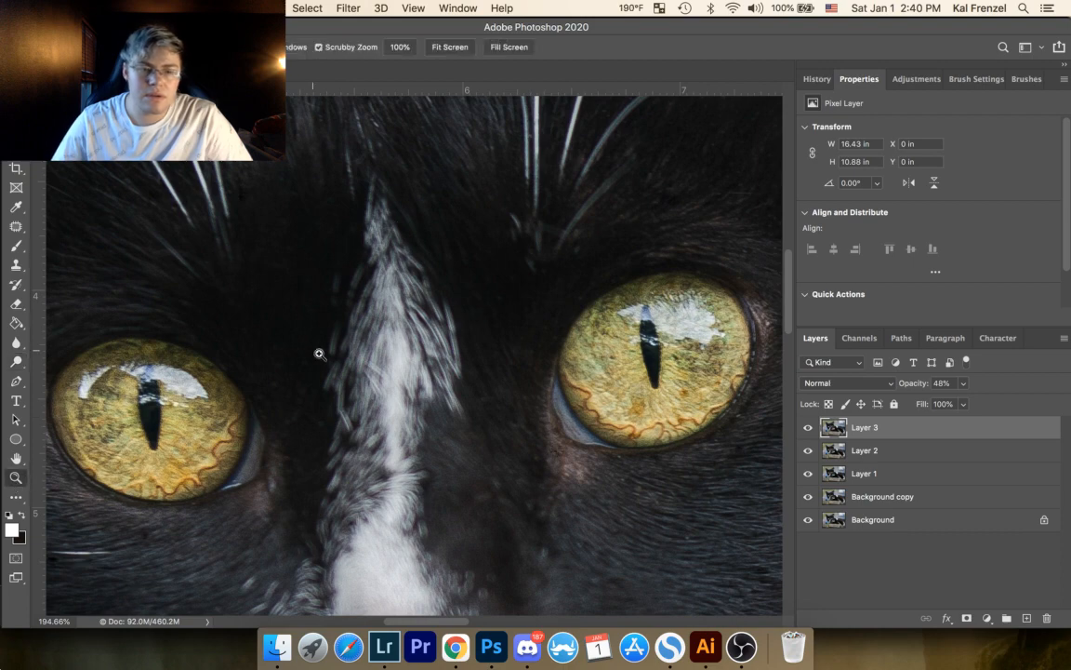
pyautogui.moveTo(365, 383); pyautogui.dragTo(274, 480)
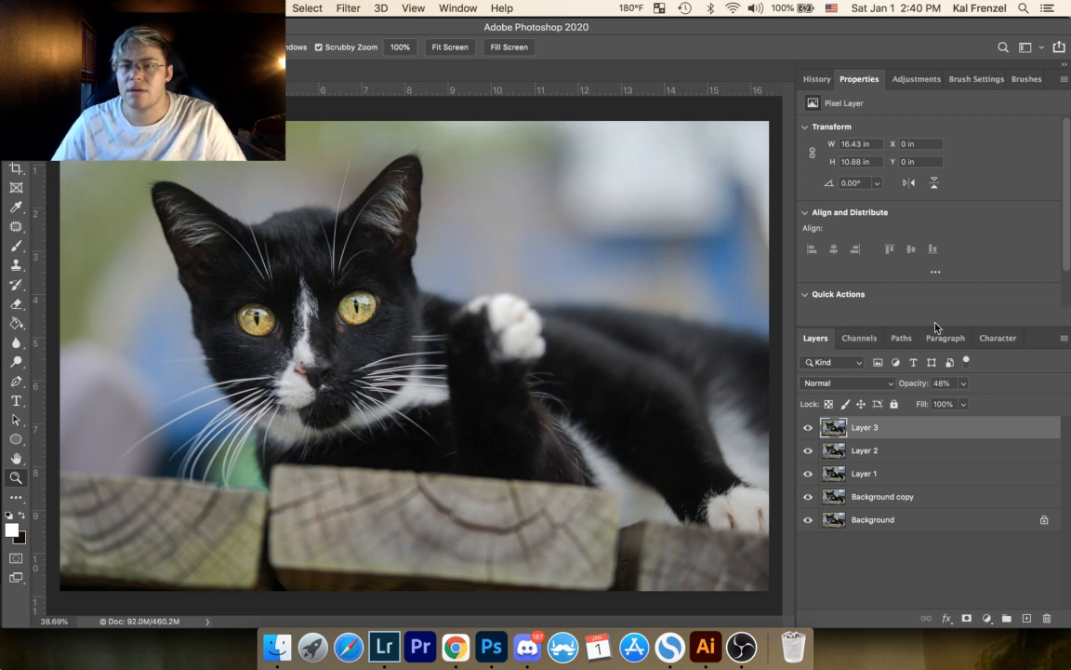
pyautogui.click(928, 79)
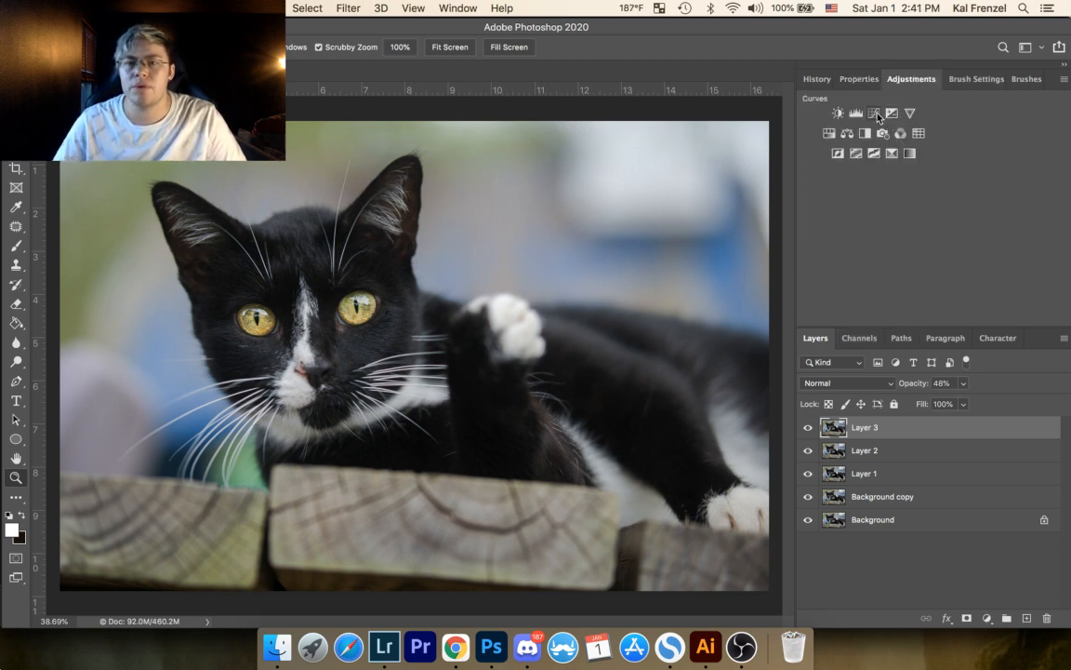
pyautogui.click(831, 134)
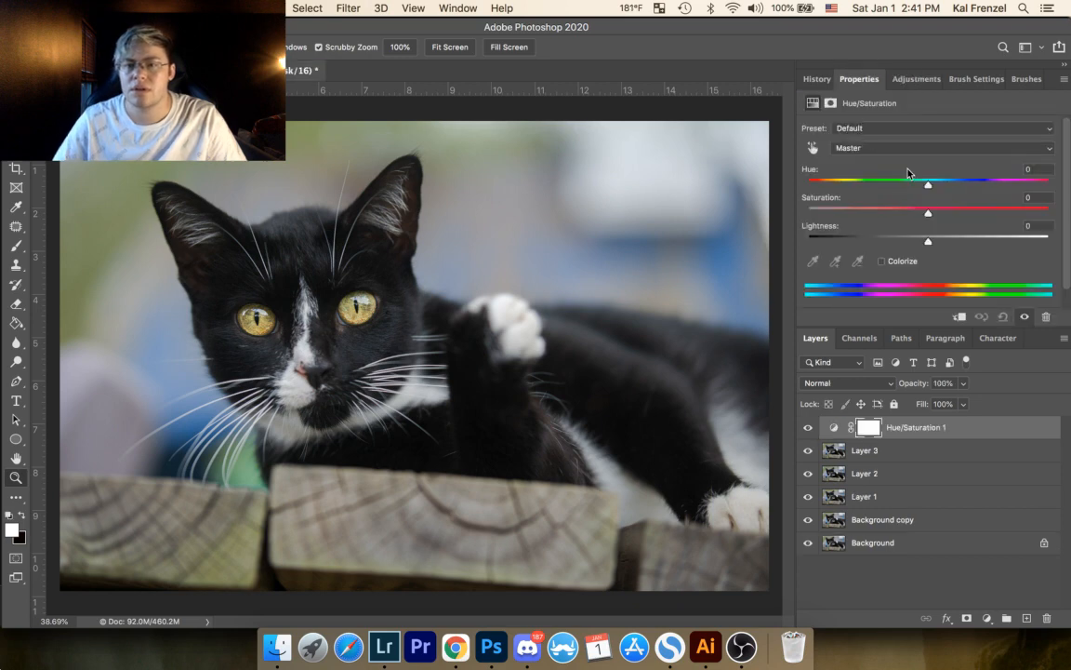
pyautogui.click(907, 148)
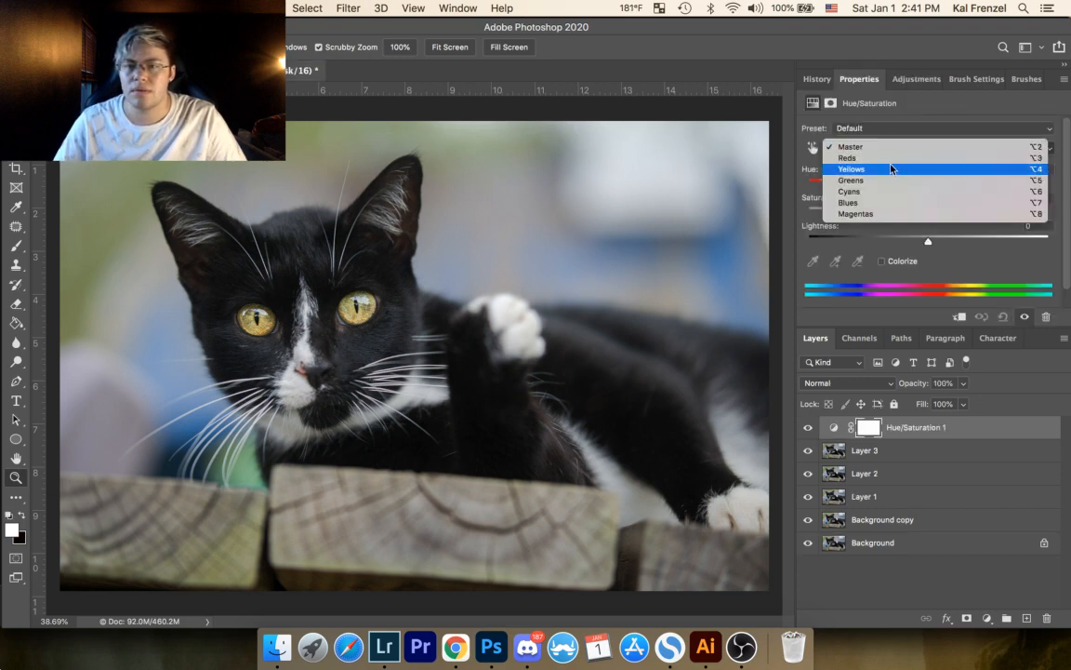
pyautogui.click(873, 203)
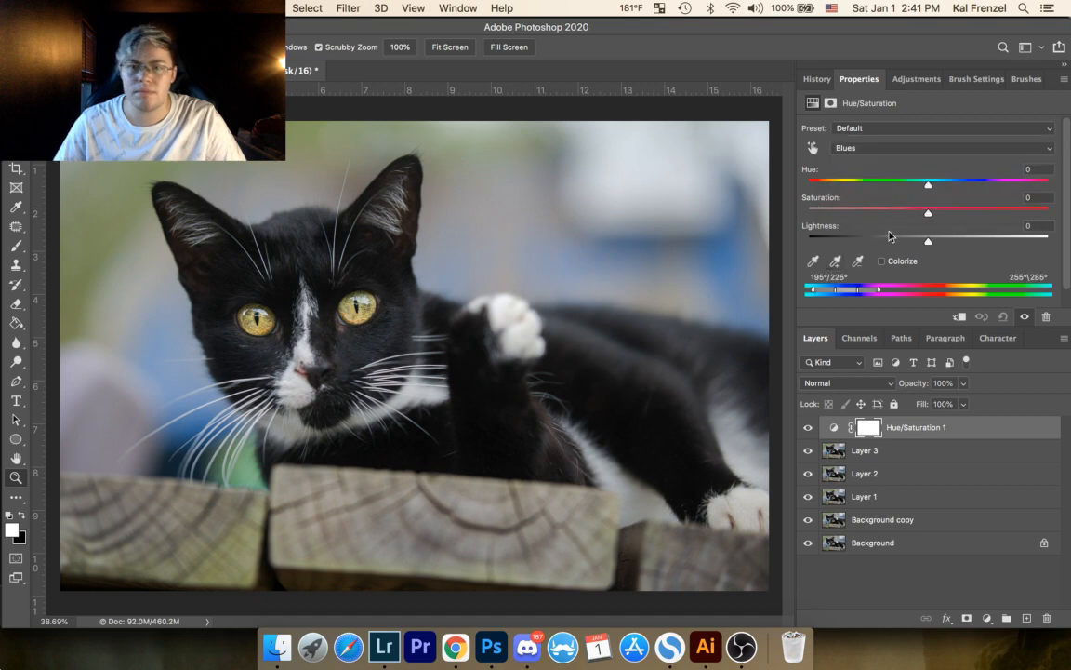
pyautogui.moveTo(927, 216); pyautogui.dragTo(857, 207)
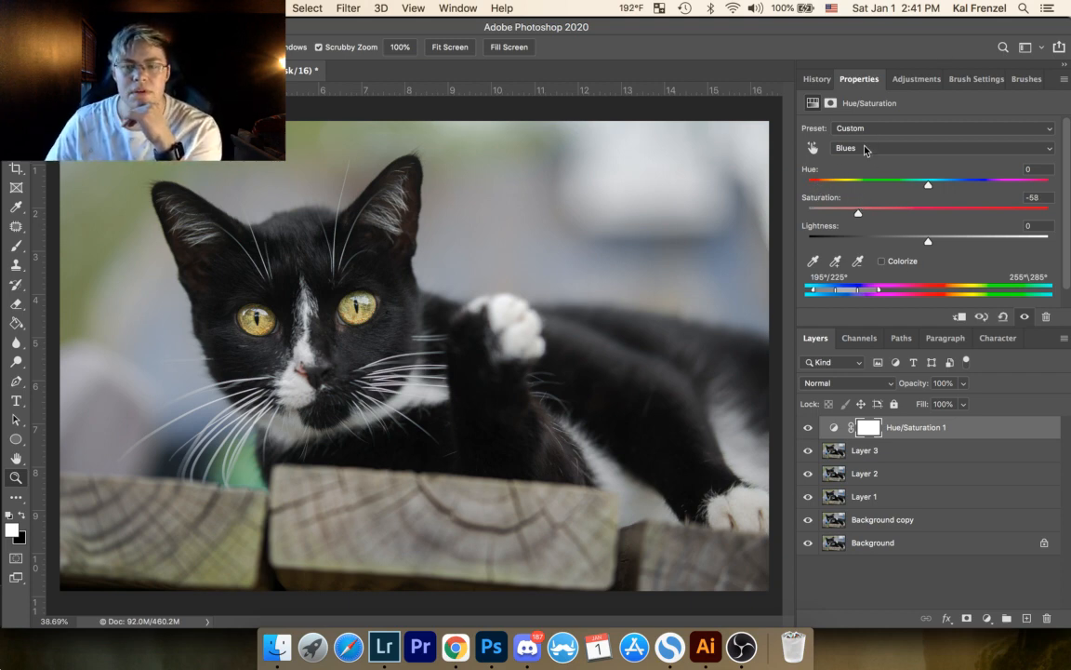
pyautogui.moveTo(928, 244)
pyautogui.mouseDown()
pyautogui.moveTo(950, 242)
pyautogui.moveTo(937, 244)
pyautogui.mouseUp()
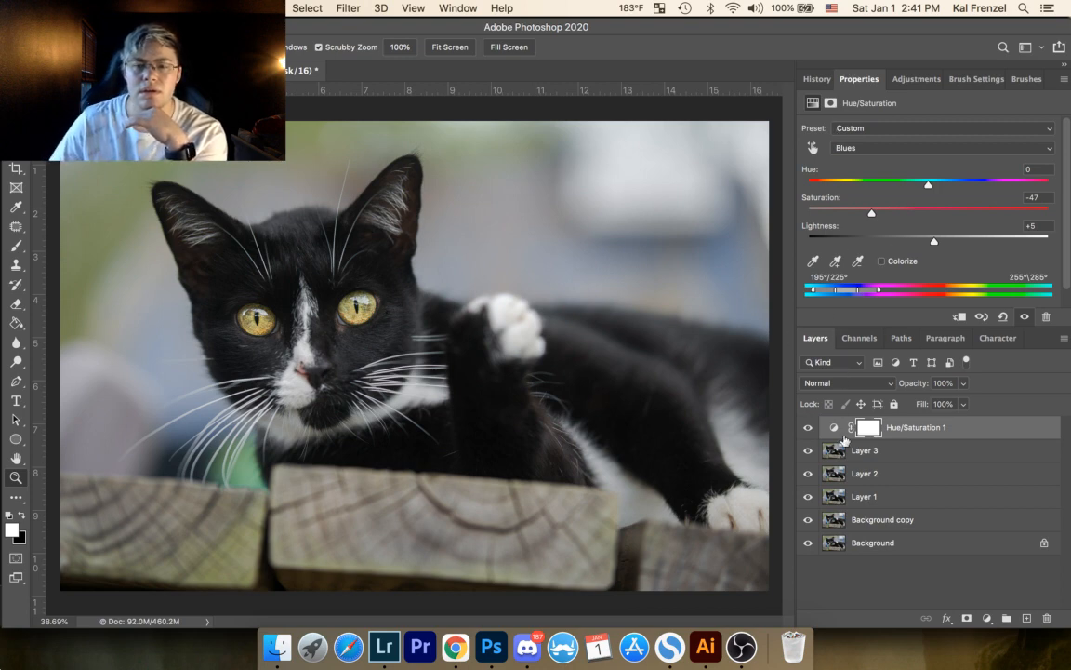
# Step: Set the Blues saturation to -40 while comparing the photo with the adjustment hidden and shown, and save the document
pyautogui.click(807, 428)
pyautogui.click(807, 429)
pyautogui.click(807, 428)
pyautogui.click(809, 425)
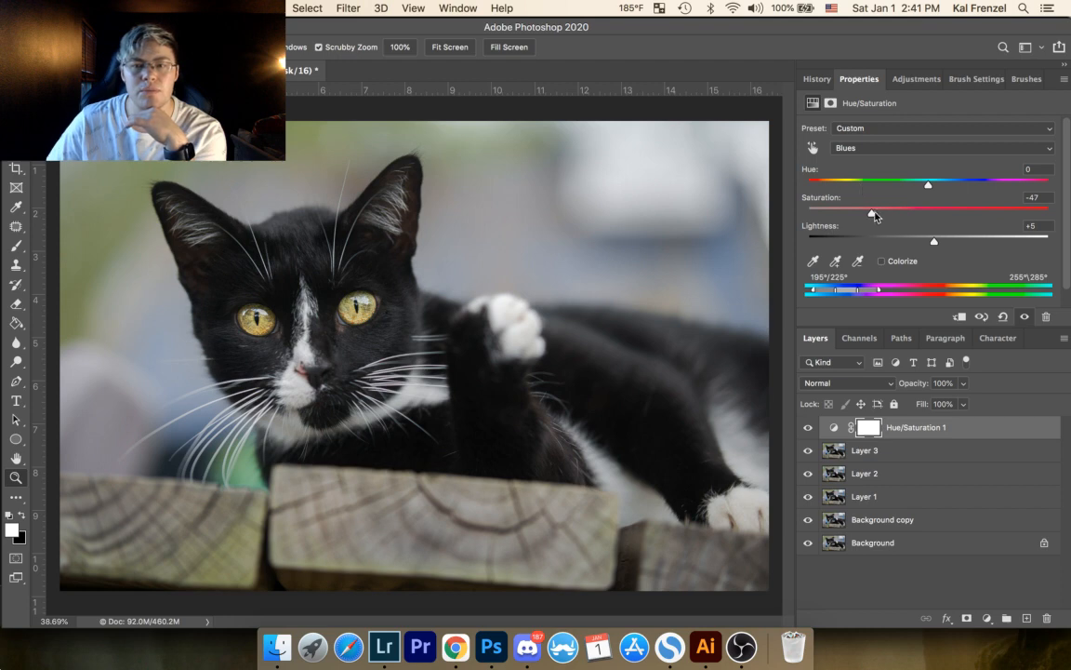
pyautogui.click(809, 427)
pyautogui.click(809, 429)
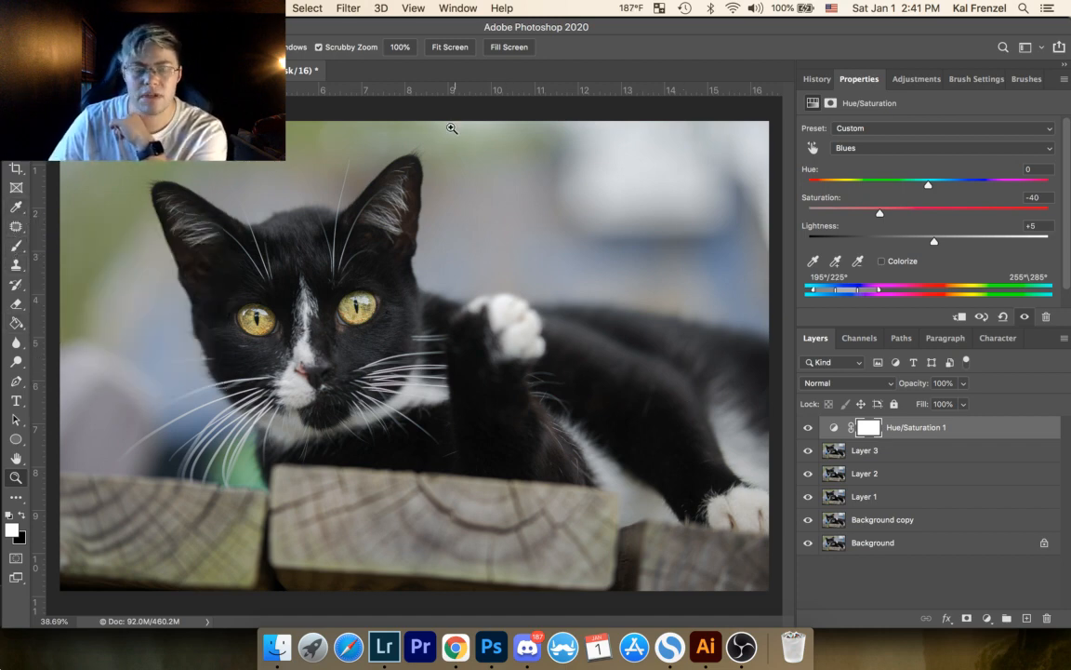
pyautogui.press('super+s')
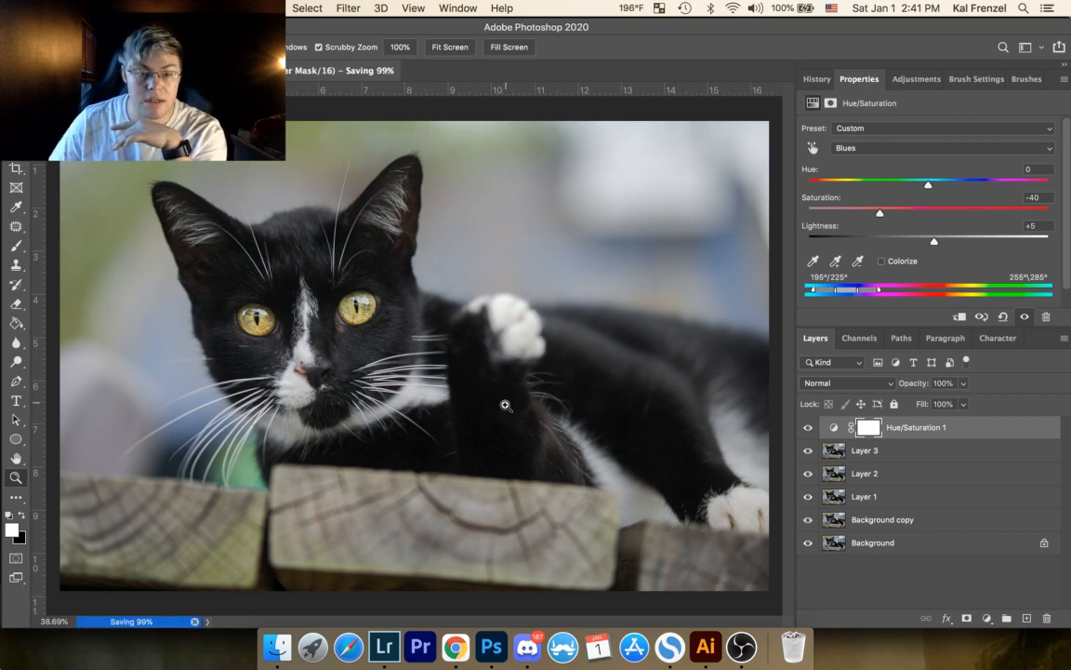
# Step: Switch to Lightroom, go to the library folder containing Day 13-161.jpg and select its first photo, Day 13-3.jpg
pyautogui.click(379, 643)
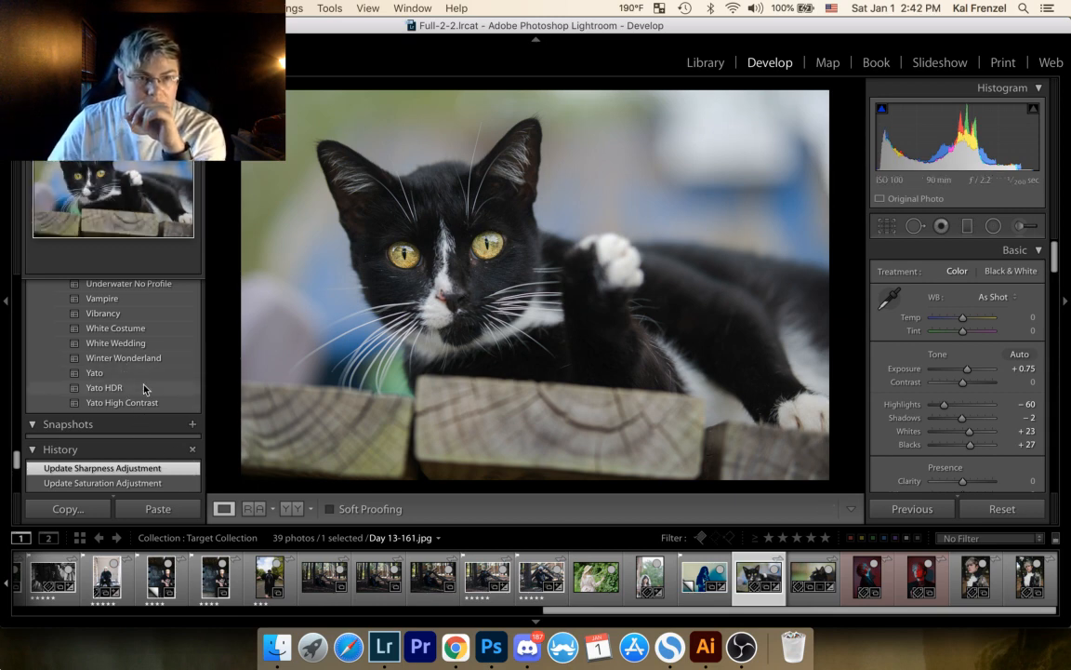
pyautogui.scroll(10, 144, 387)
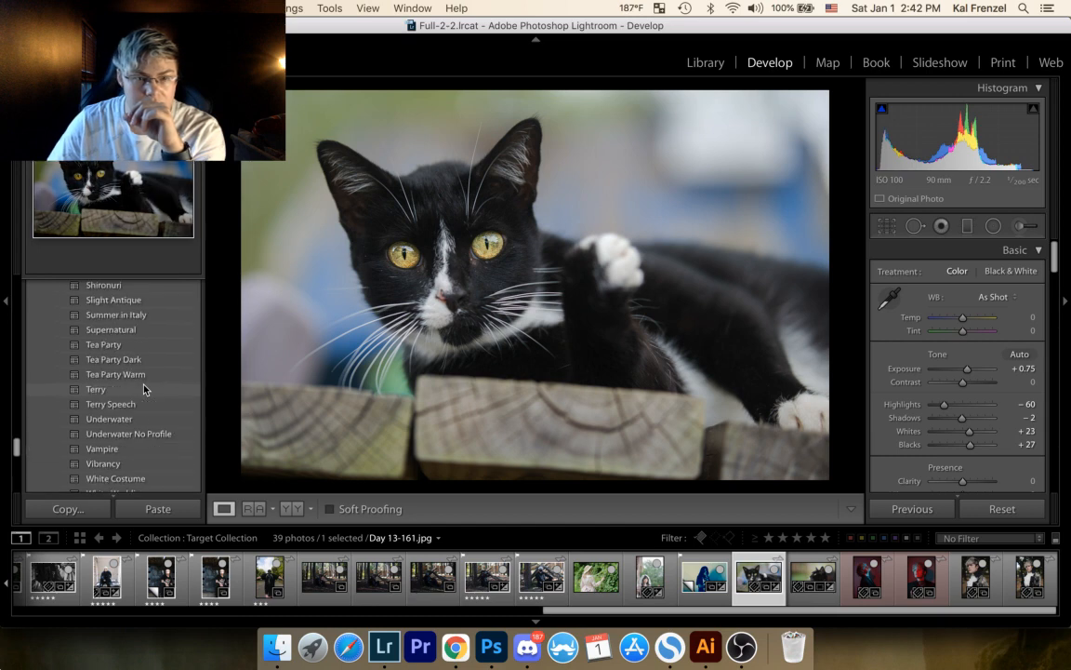
pyautogui.click(696, 62)
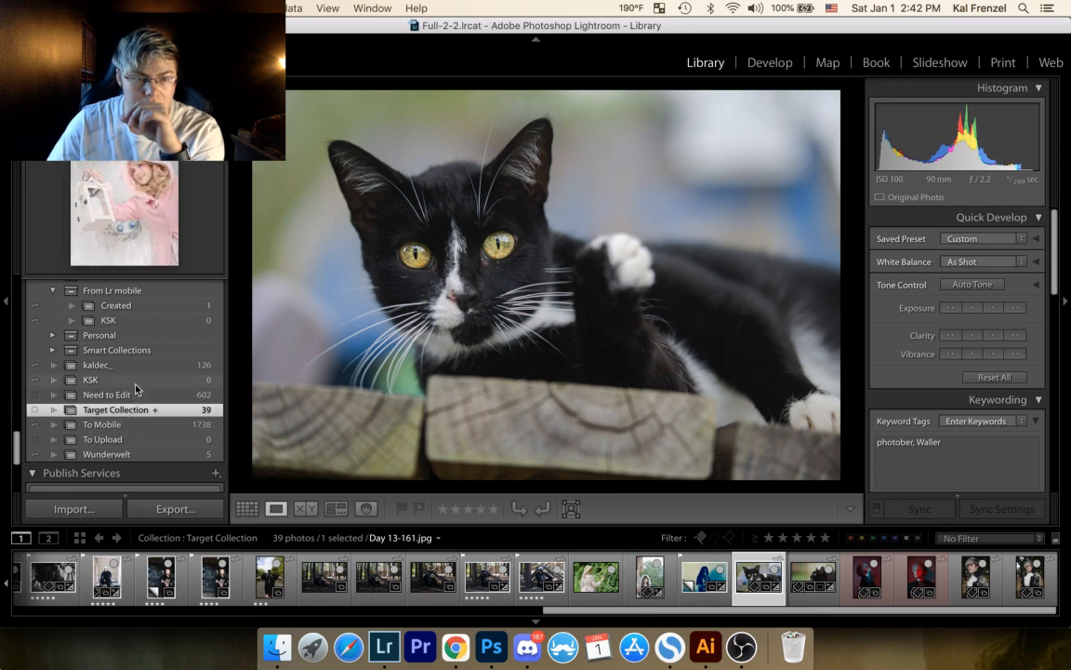
pyautogui.rightClick(761, 571)
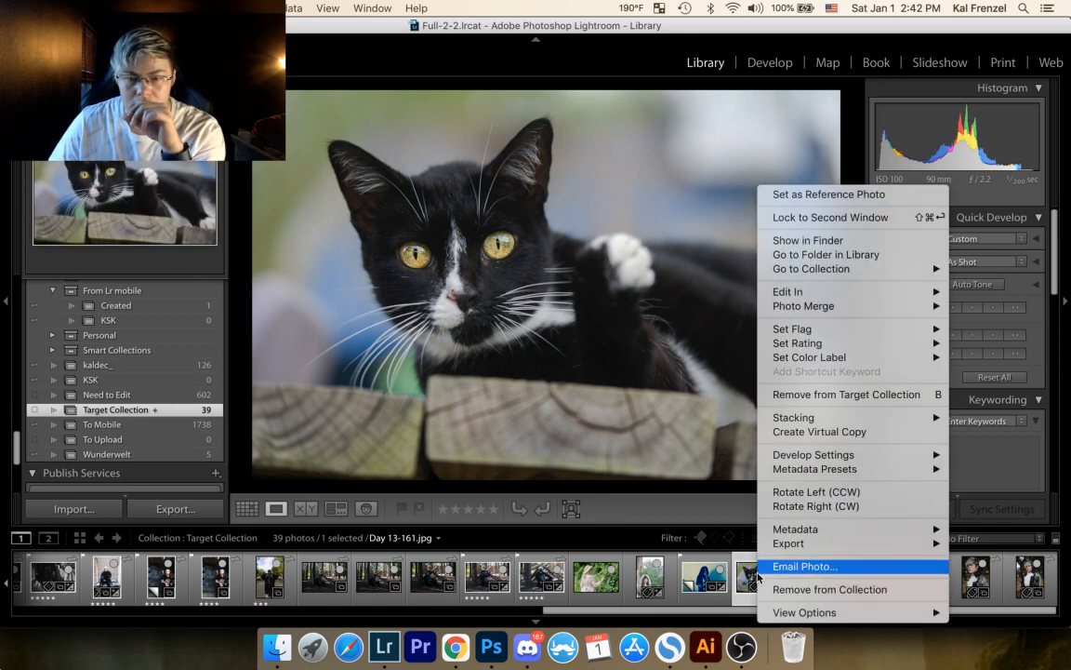
pyautogui.moveTo(815, 543)
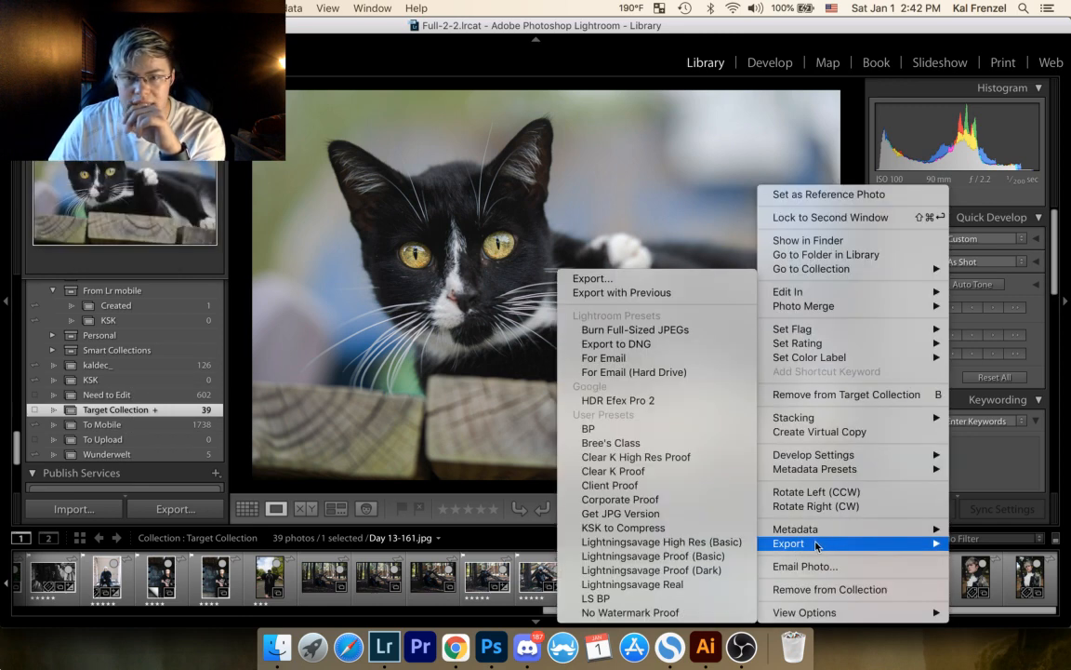
pyautogui.moveTo(849, 276)
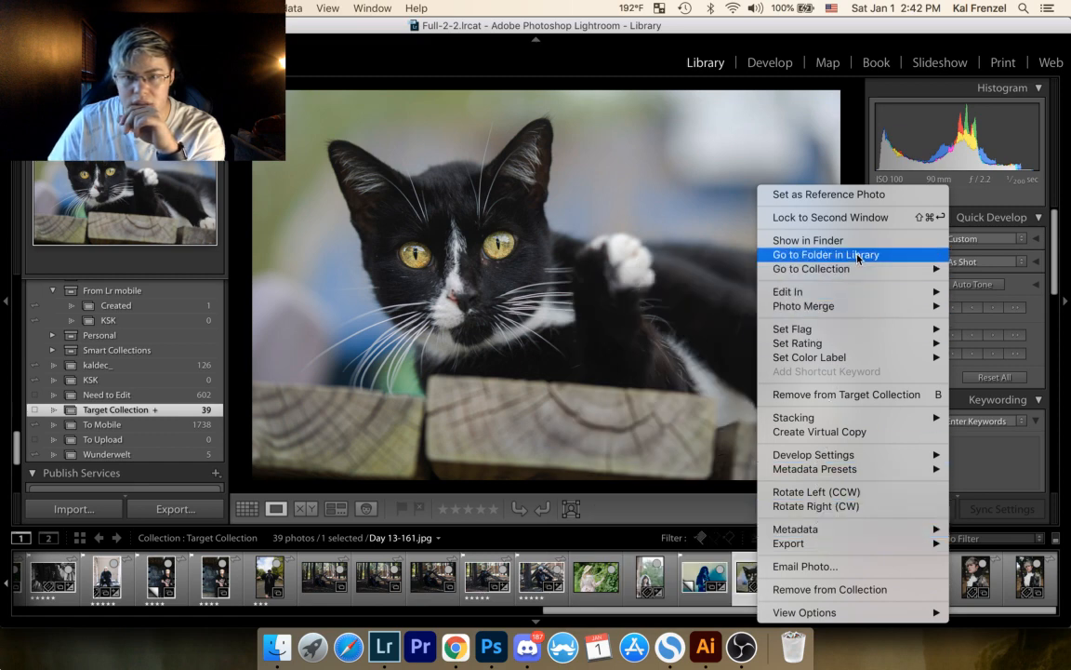
pyautogui.click(857, 257)
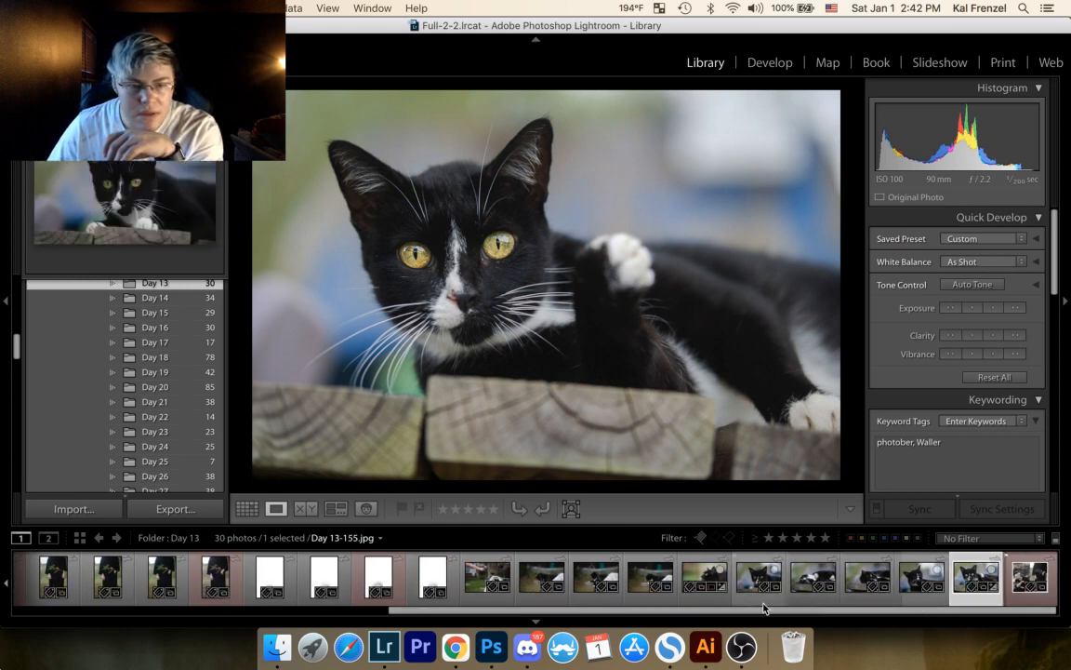
pyautogui.moveTo(758, 613); pyautogui.dragTo(267, 631)
pyautogui.click(43, 593)
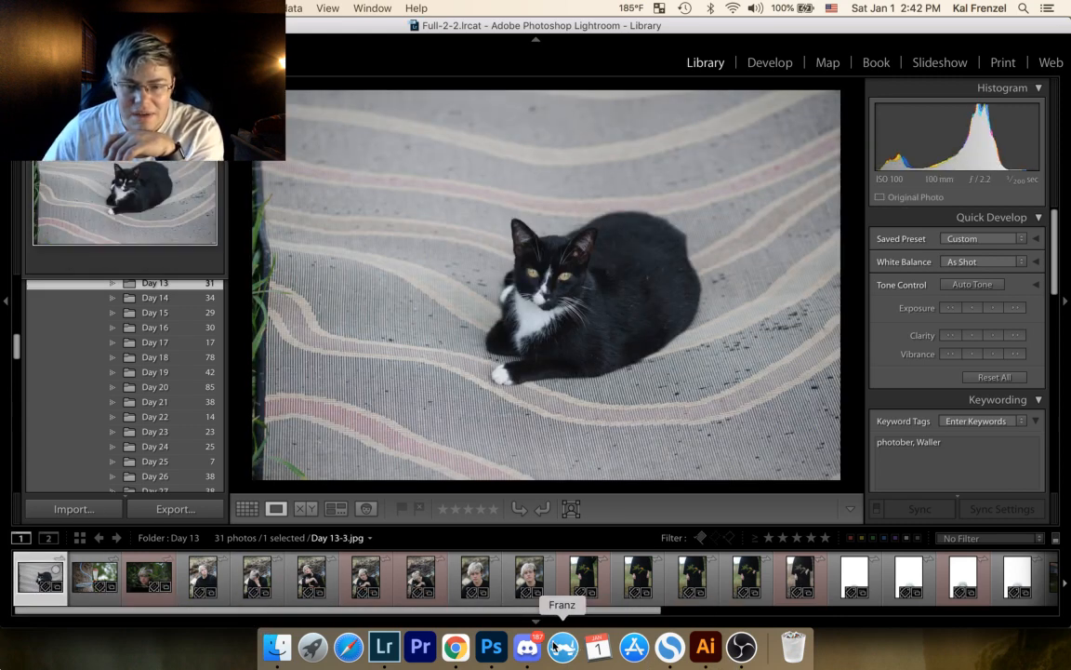
pyautogui.click(491, 646)
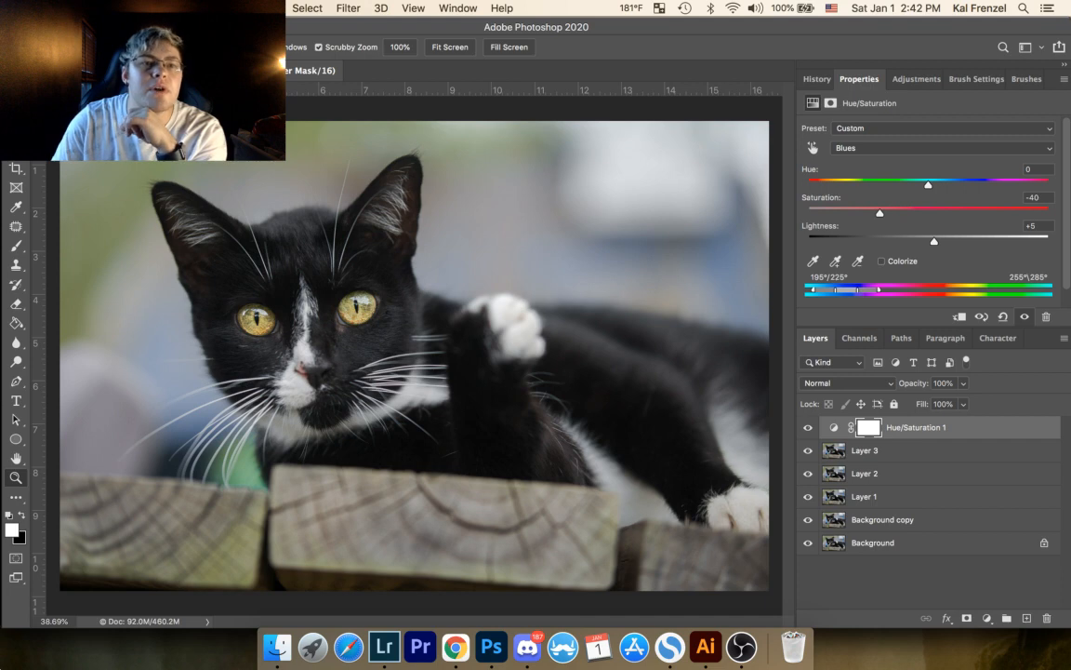
pyautogui.click(119, 9)
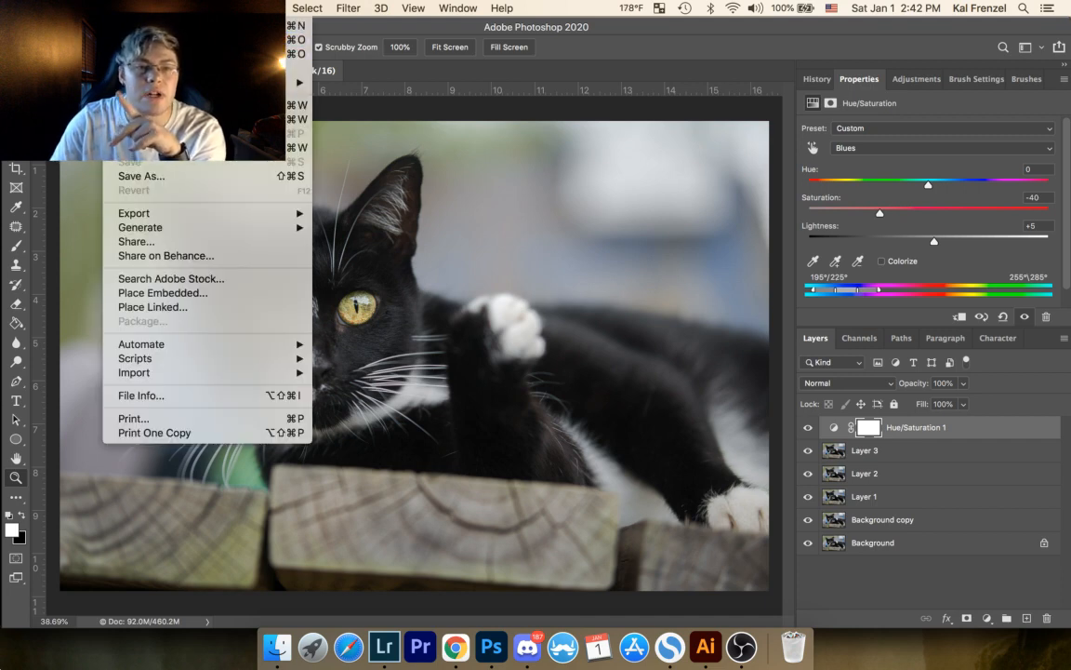
pyautogui.click(130, 25)
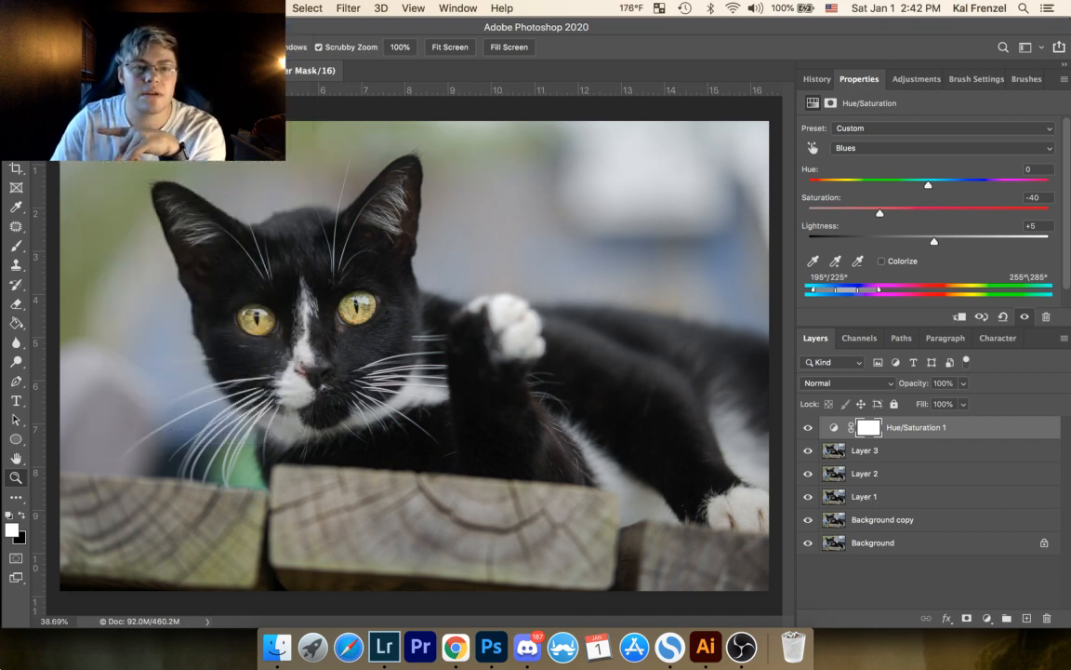
pyautogui.click(825, 555)
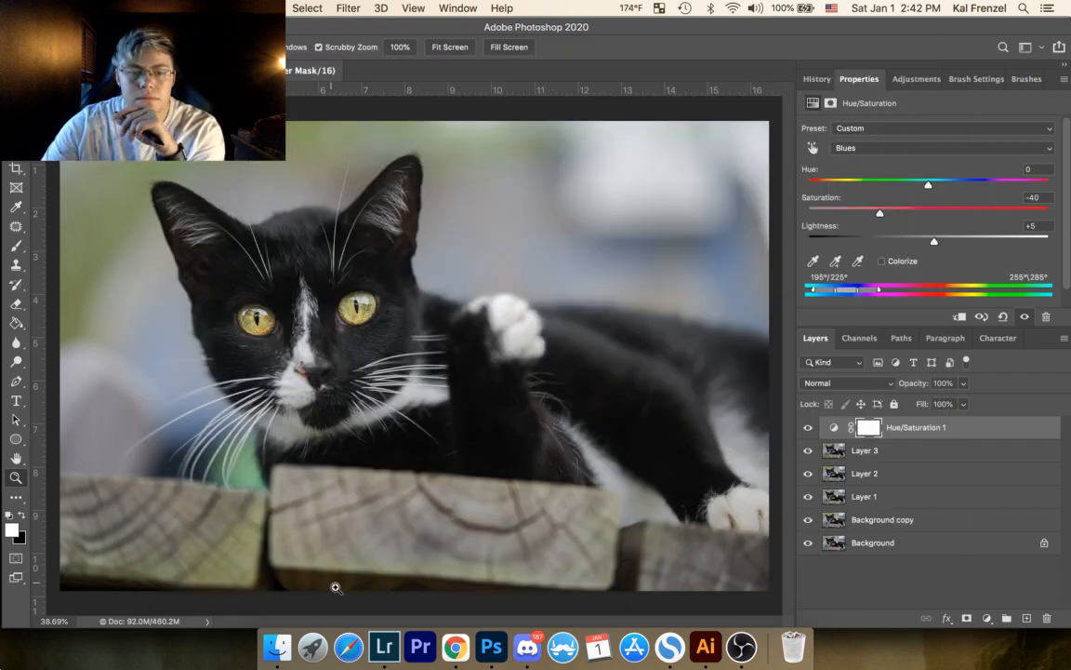
# Step: Switch to Lightroom and compare the retouched Day 13-161-Edit.psd with the original Day 13-161.jpg in the Day 13 folder
pyautogui.click(388, 648)
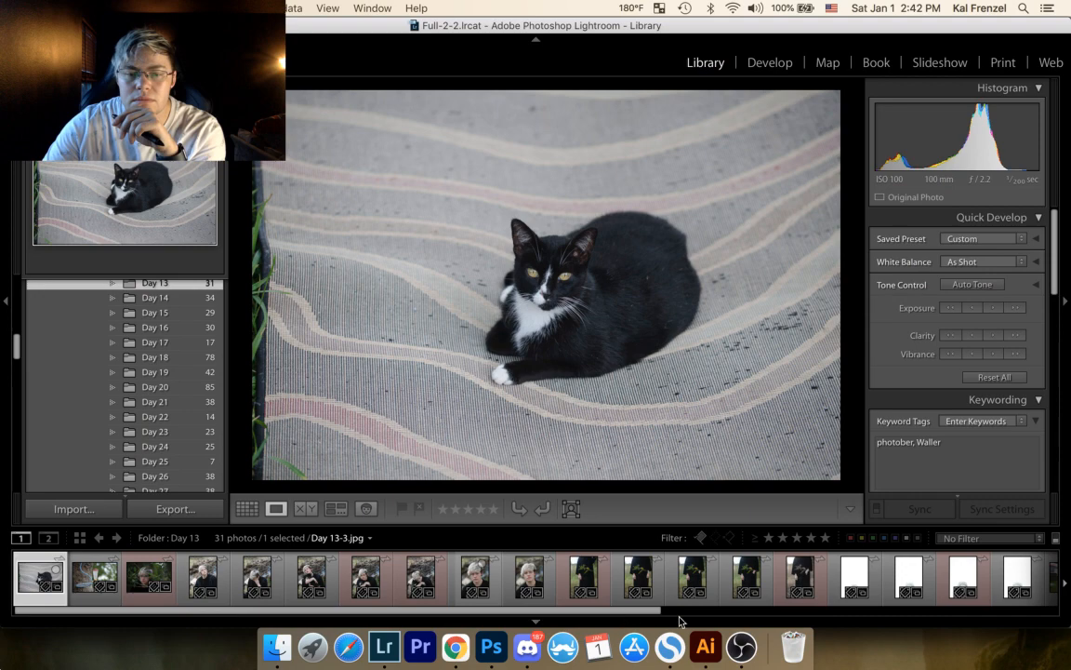
pyautogui.hscroll(5, 897, 572)
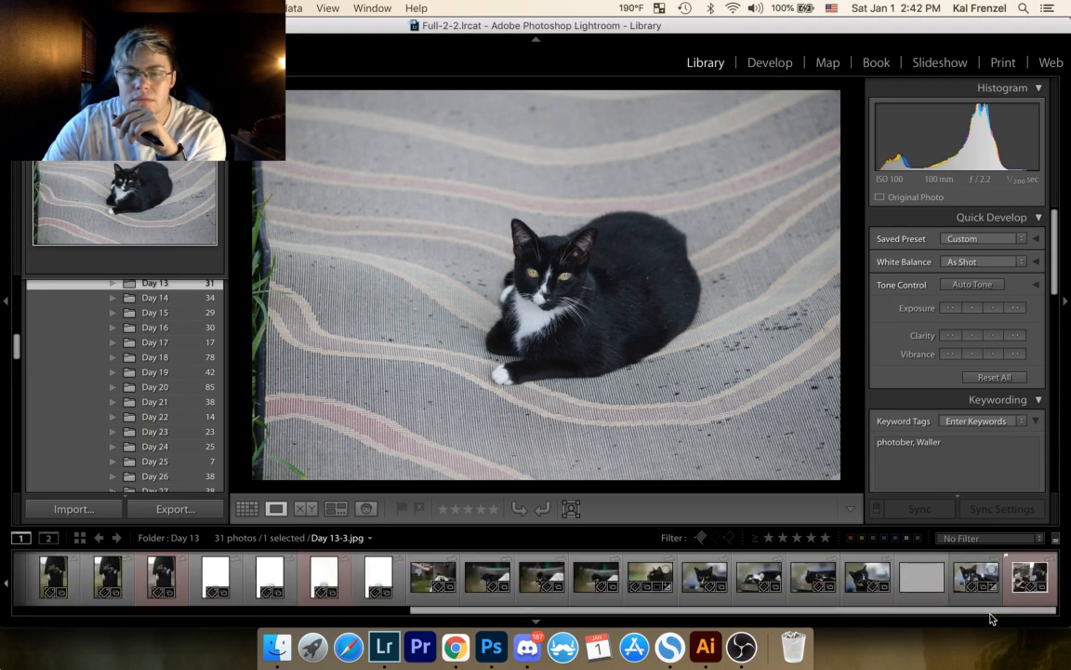
pyautogui.click(916, 593)
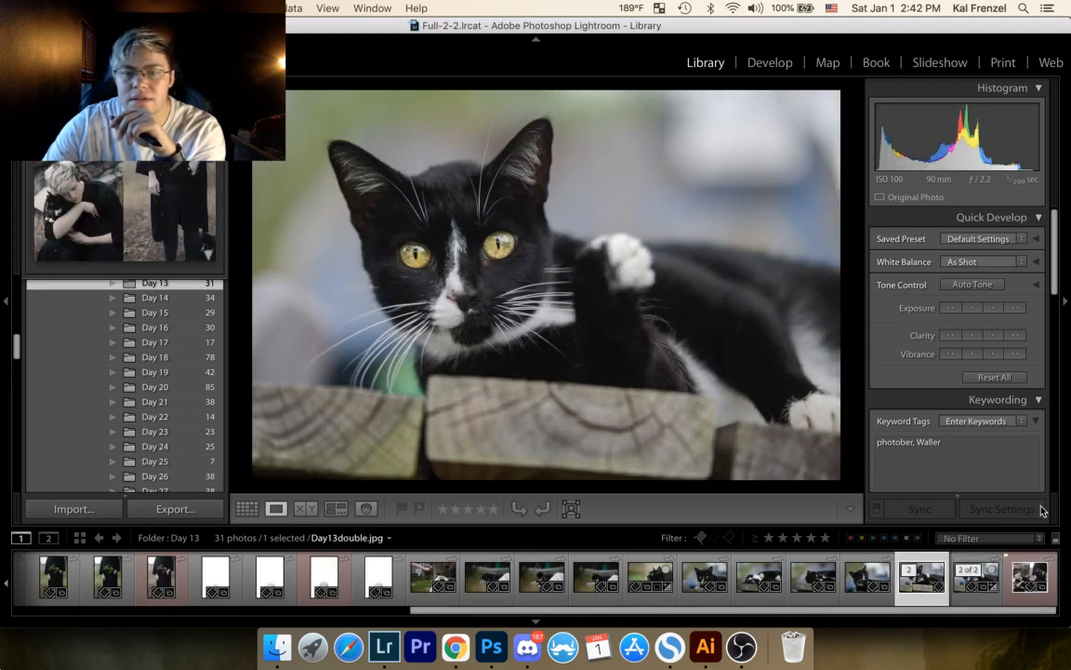
pyautogui.press('Right')
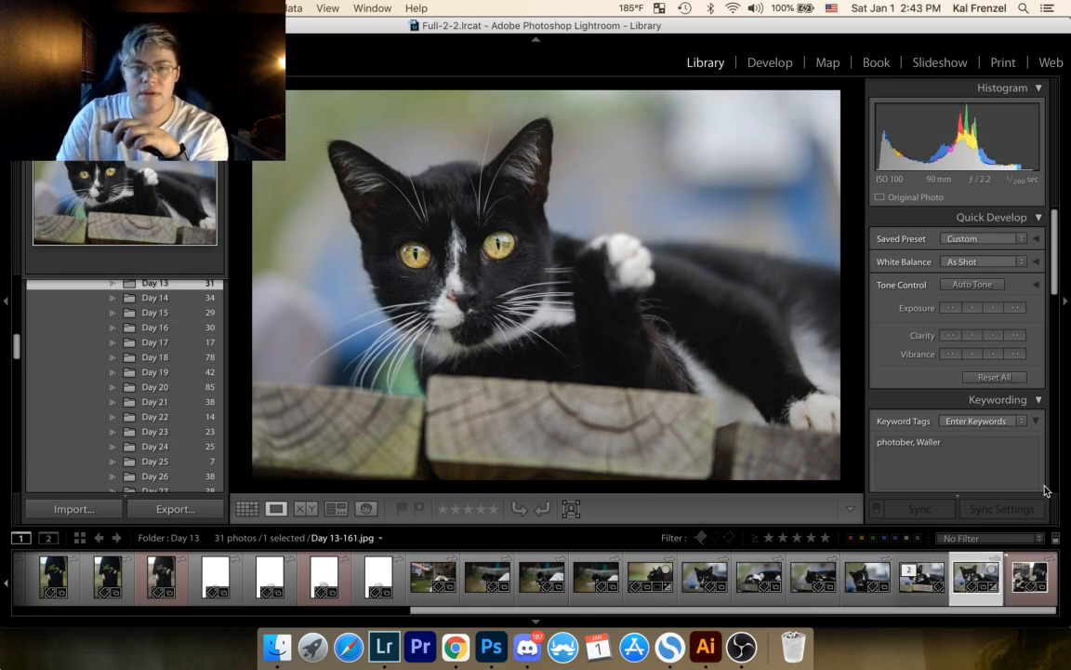
# Step: Flip repeatedly between Day 13-161.jpg and Day 13-161-Edit.psd to check the retouching against the original
pyautogui.press('Left')
pyautogui.press('Right')
pyautogui.press('Left')
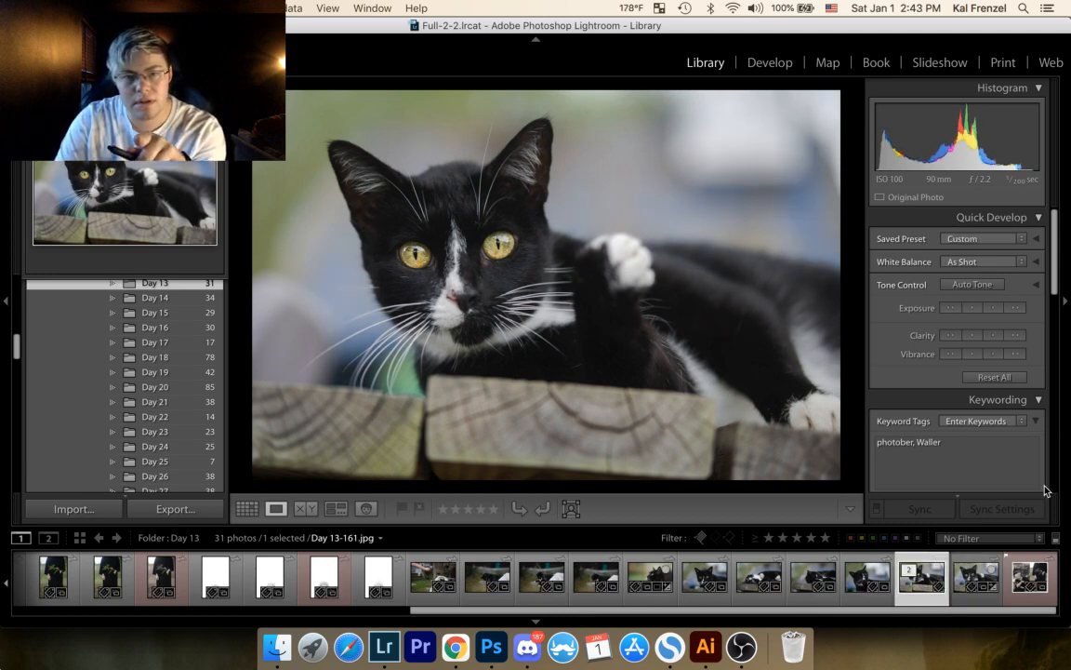
pyautogui.press('Right')
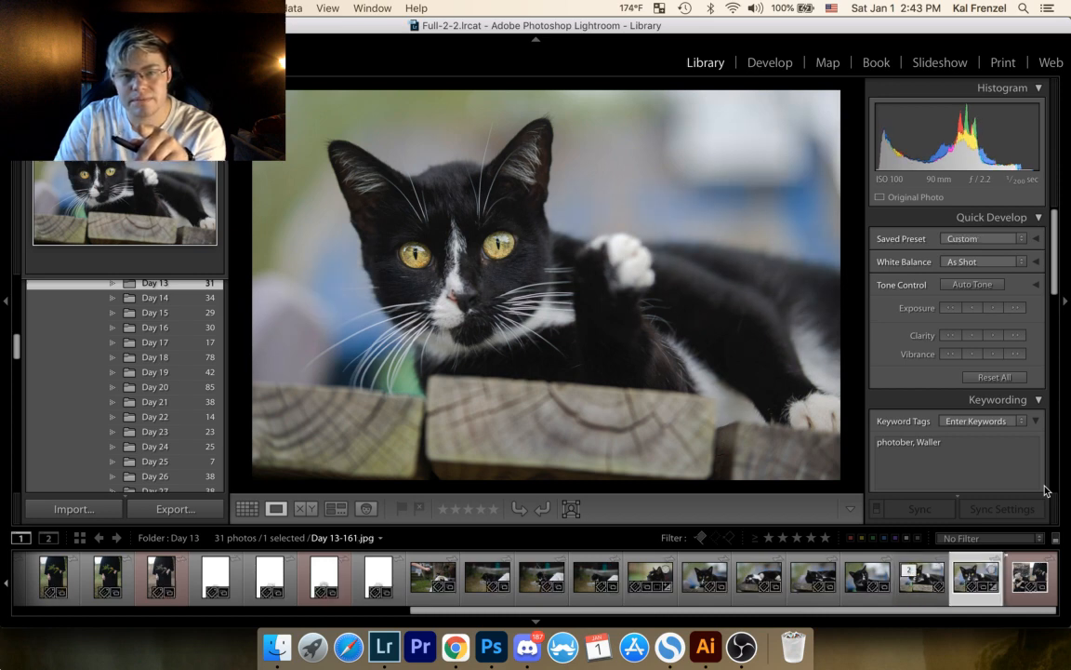
pyautogui.press('Left')
pyautogui.press('Right')
pyautogui.press('Left')
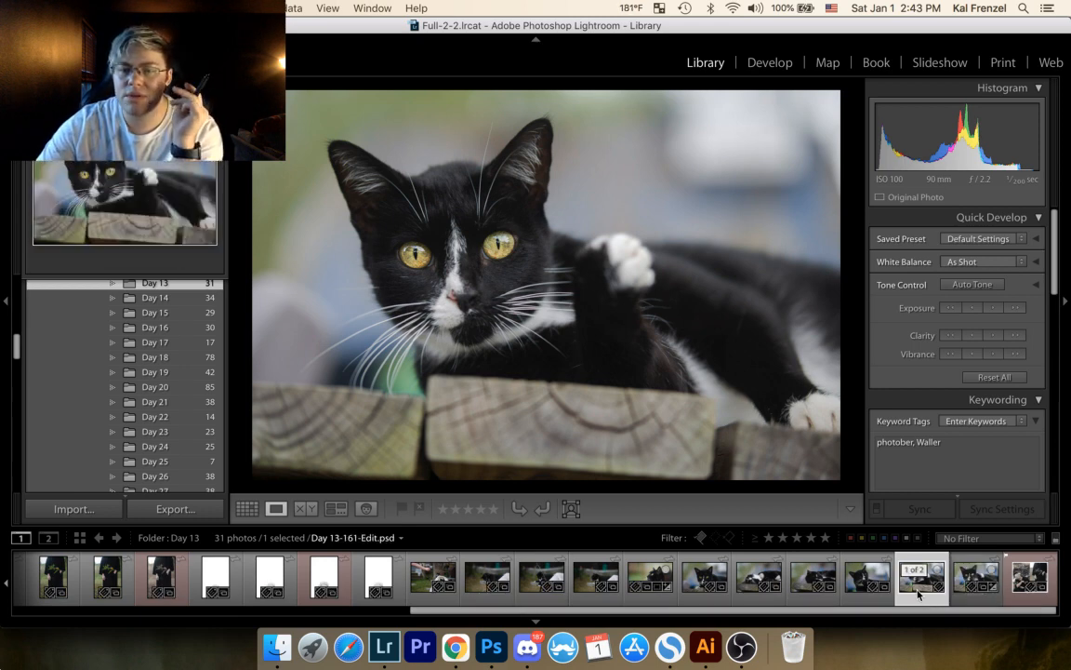
# Step: Export Day 13-161-Edit.psd with the No Watermark Proof preset and return to the Lightroom library
pyautogui.rightClick(917, 592)
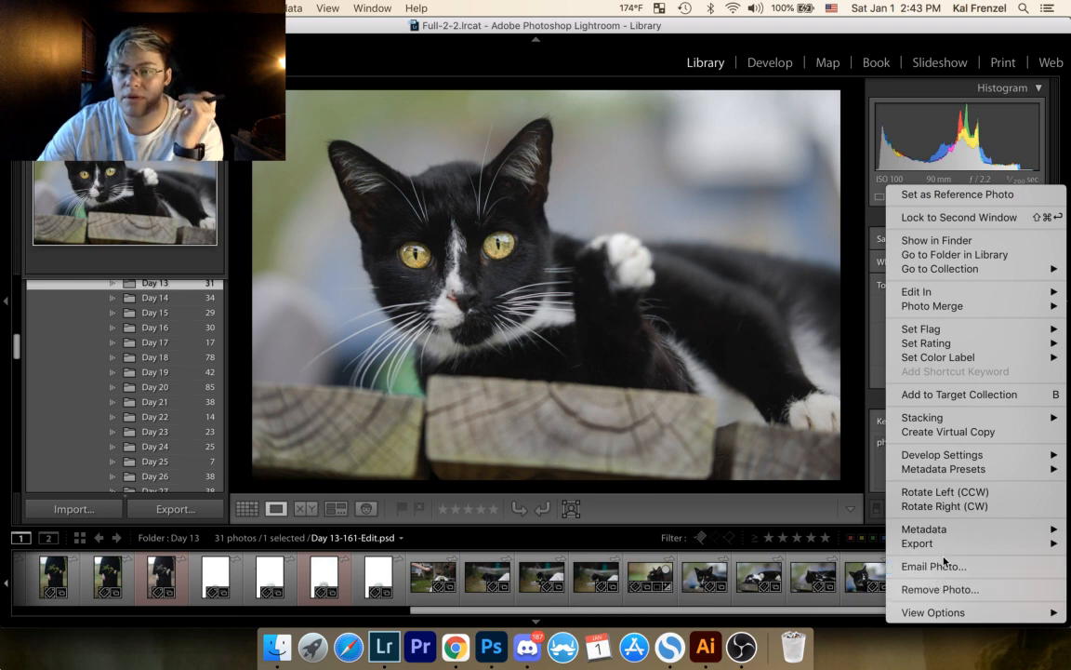
pyautogui.moveTo(930, 292)
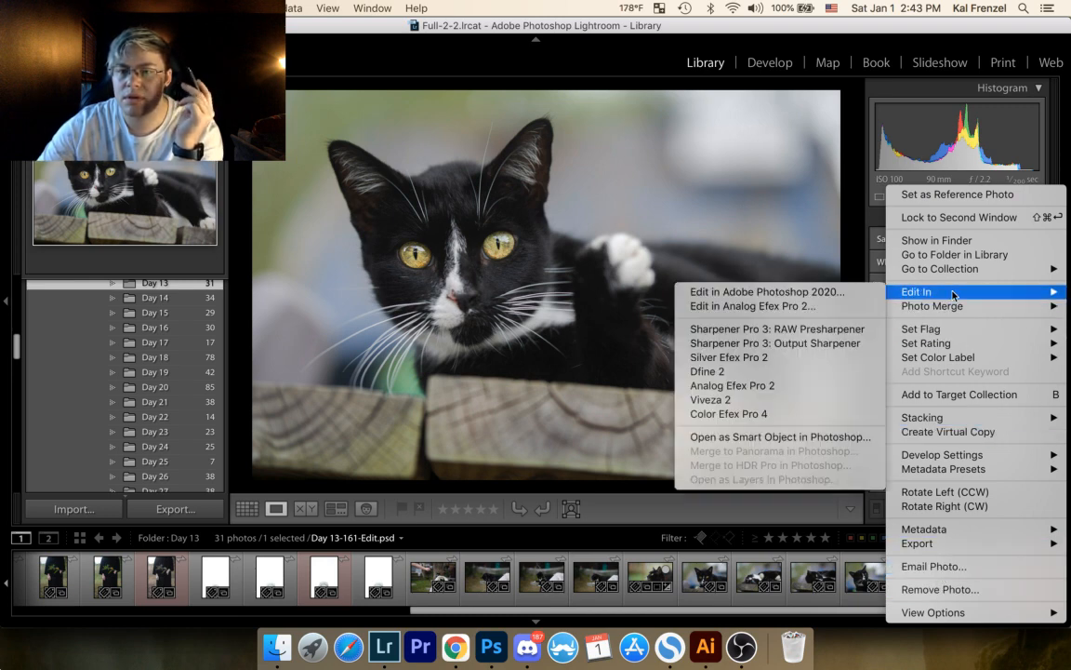
pyautogui.moveTo(983, 544)
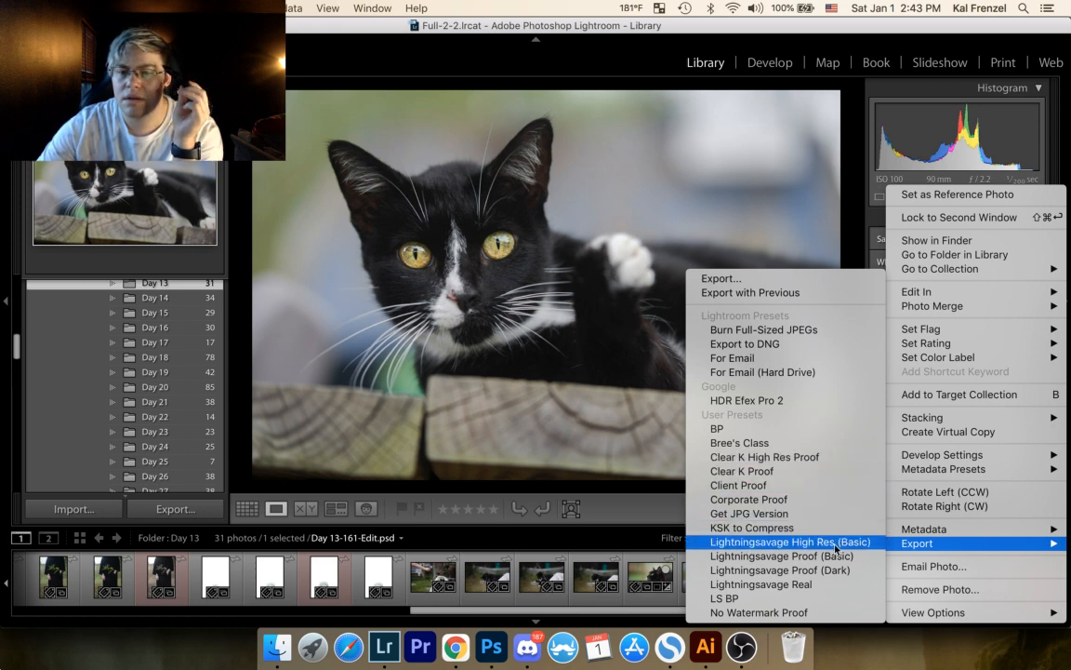
pyautogui.click(813, 612)
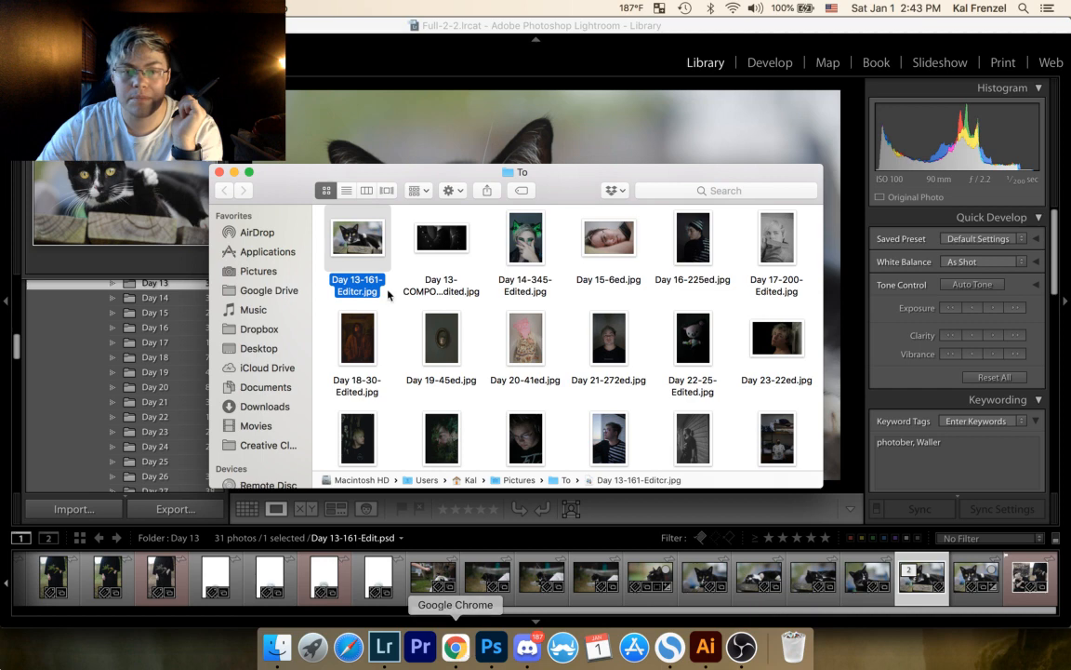
pyautogui.click(377, 37)
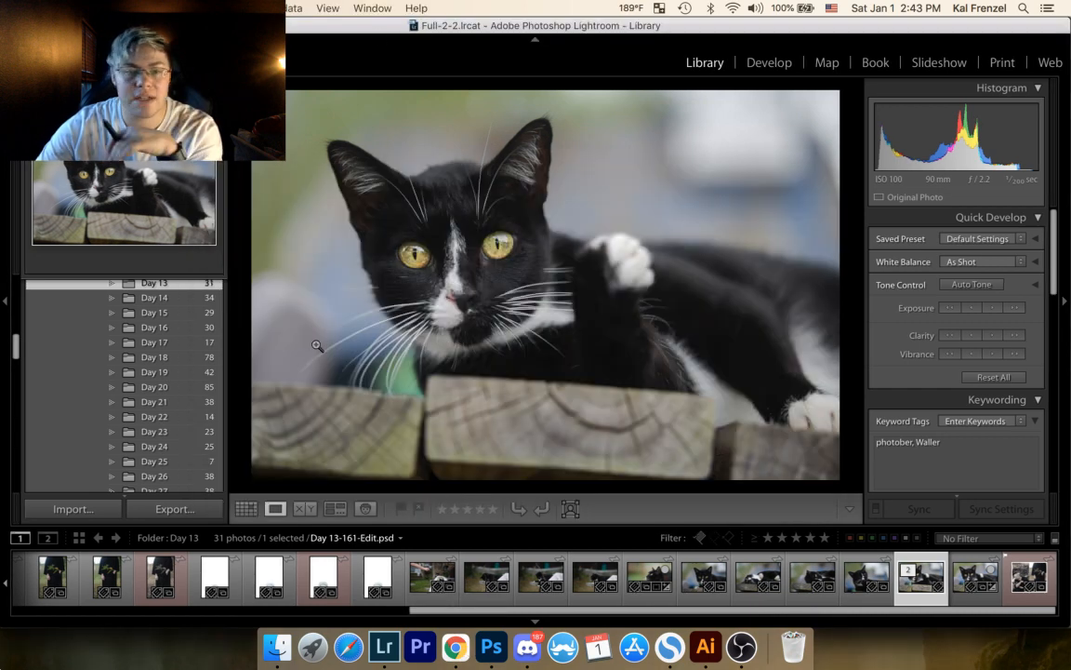
# Step: Open the Target Collection and remove the photo of the cat lying on the wooden boards from it
pyautogui.scroll(-15, 172, 370)
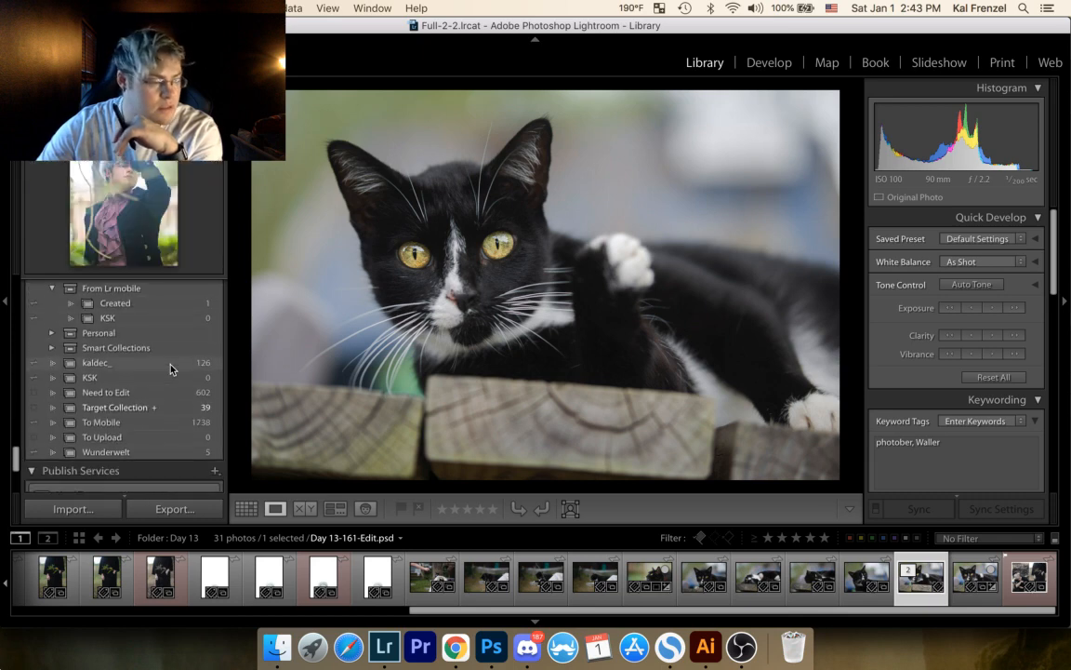
pyautogui.scroll(-4, 170, 369)
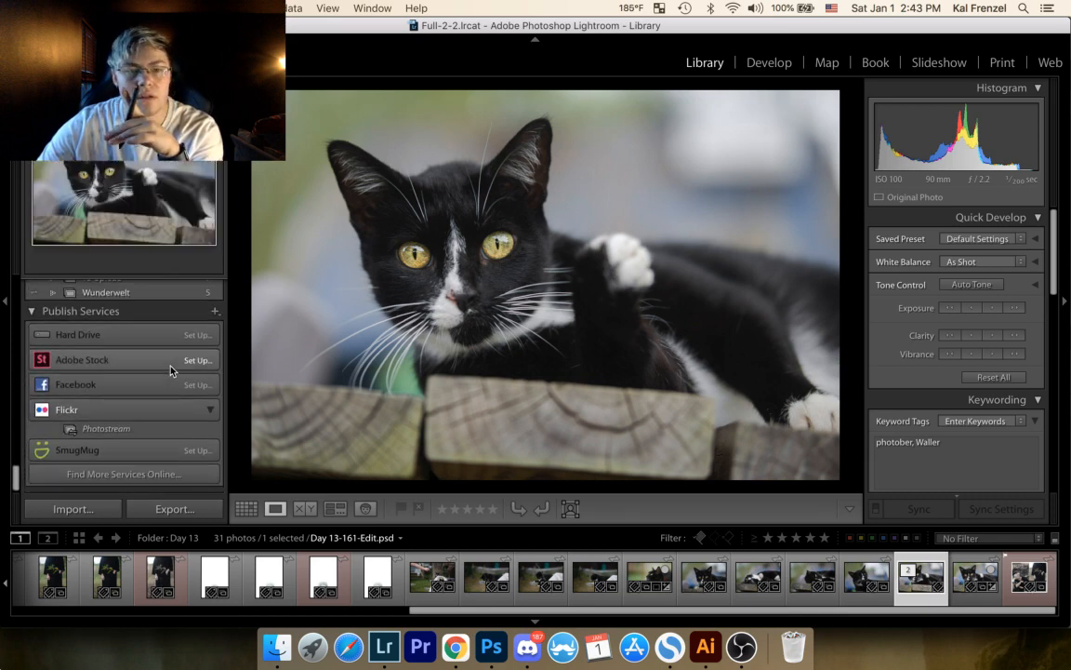
pyautogui.scroll(1, 170, 371)
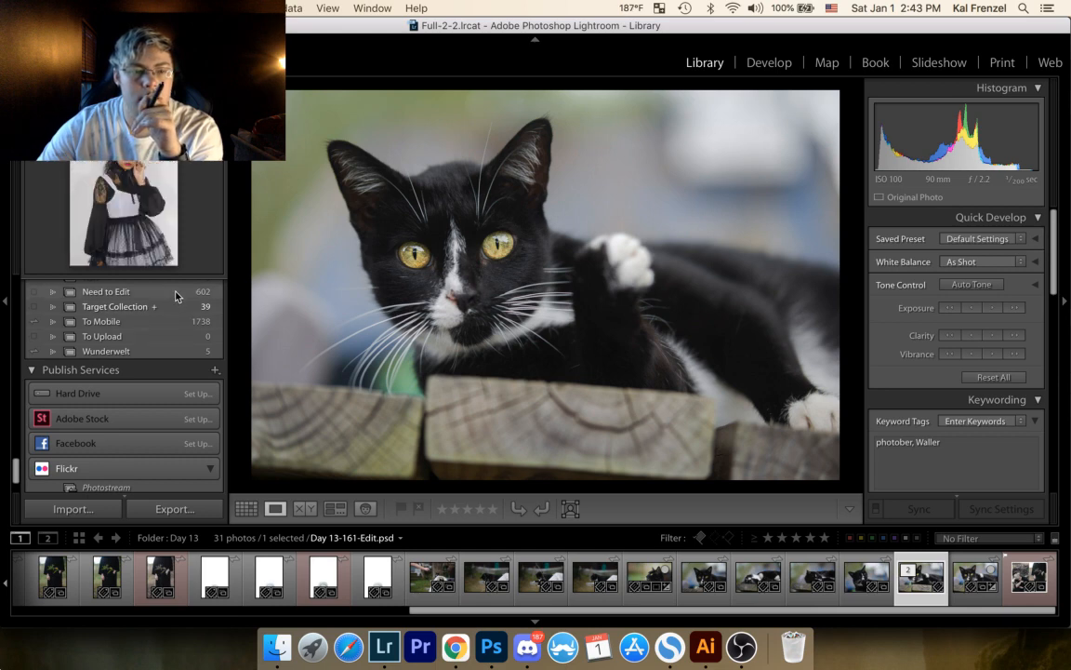
pyautogui.scroll(3, 167, 303)
pyautogui.scroll(3, 136, 318)
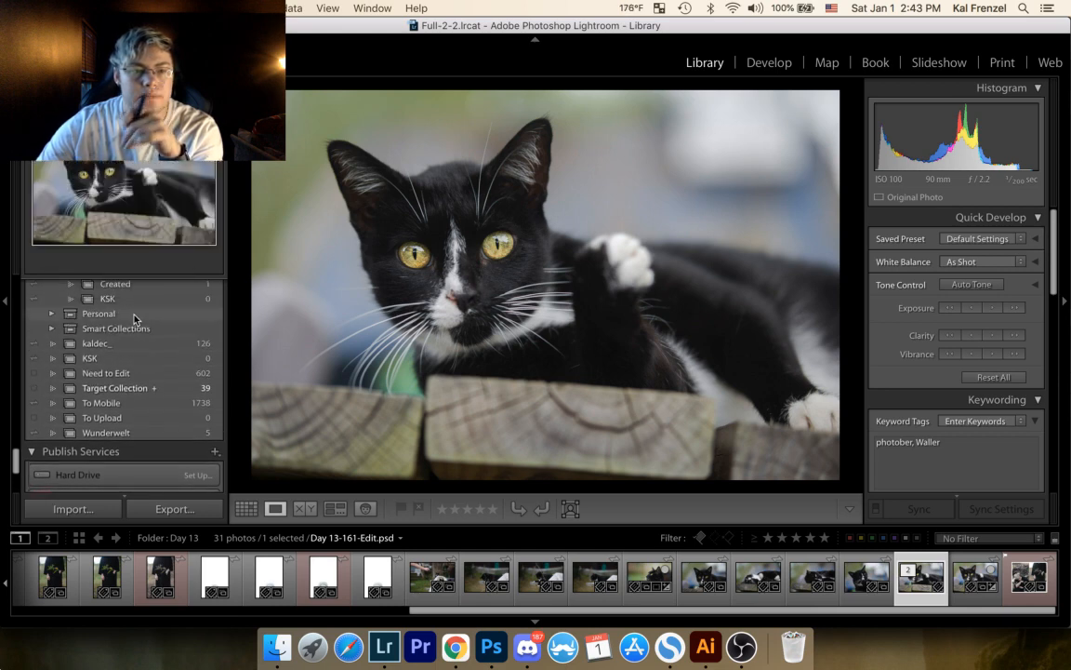
pyautogui.click(147, 388)
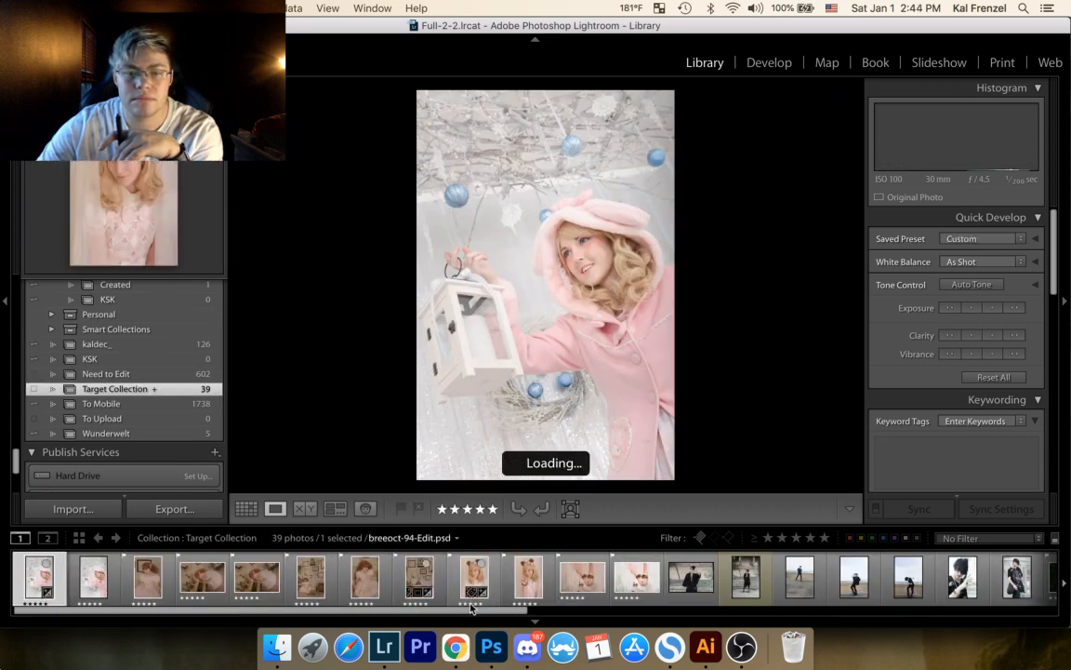
pyautogui.hscroll(10, 669, 581)
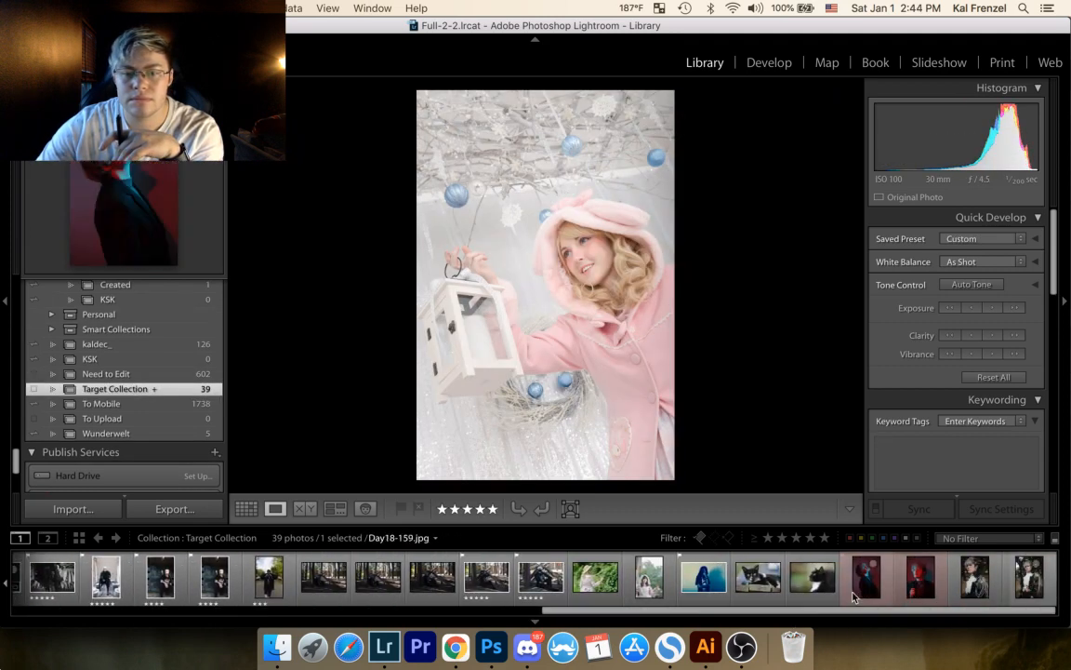
pyautogui.click(813, 577)
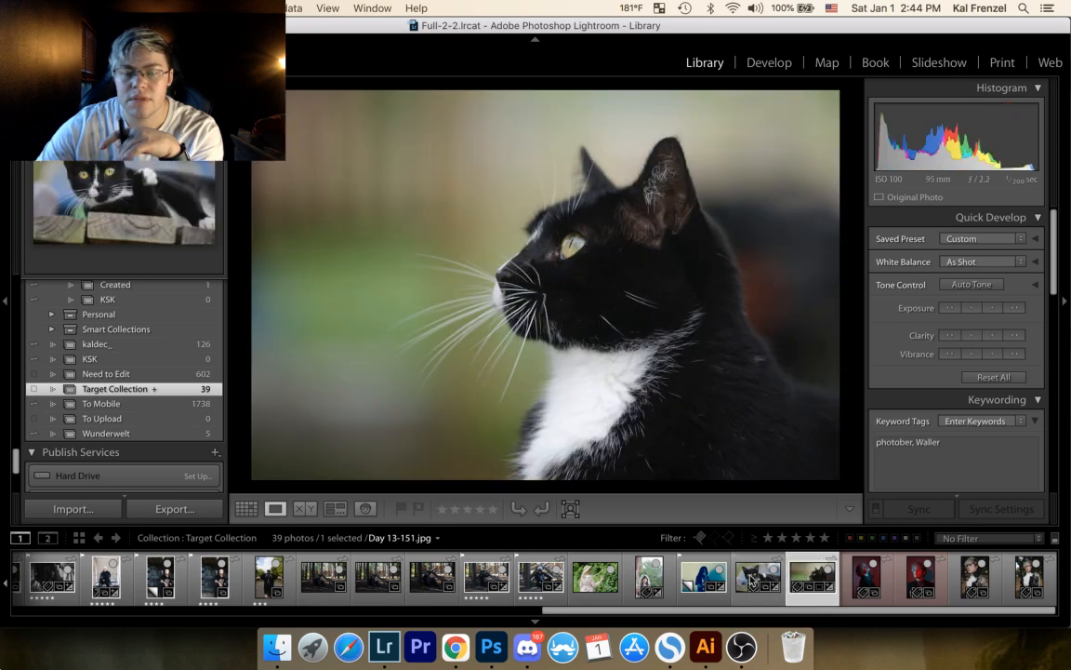
pyautogui.click(753, 579)
pyautogui.press('Delete')
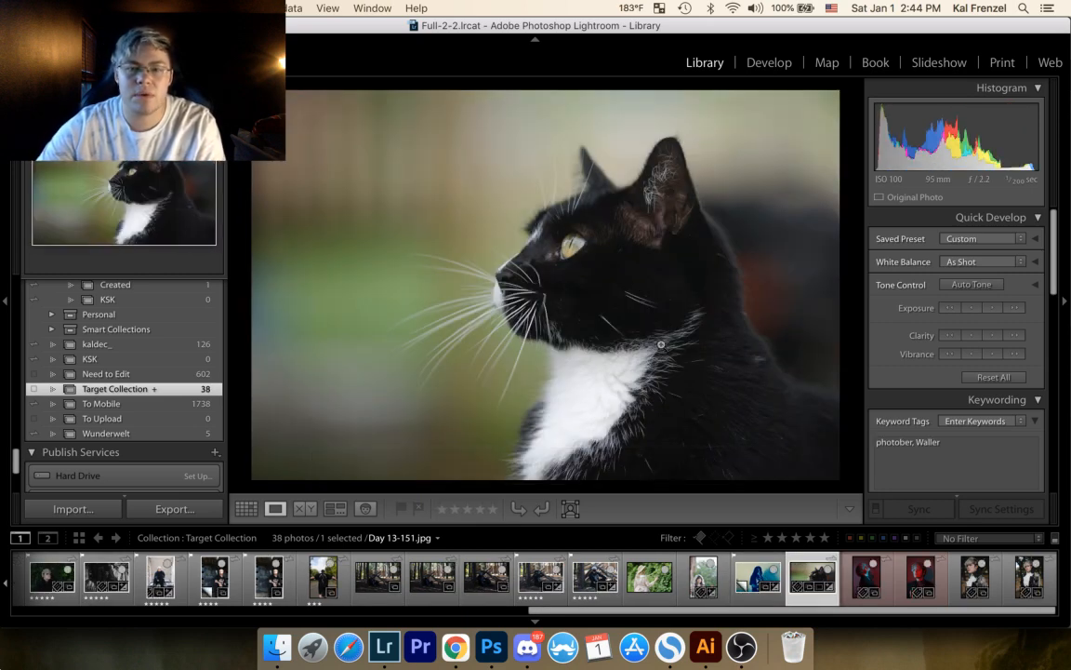
# Step: Look through the last portraits in the Target Collection and select the red-and-blue-lit portrait Day18-159.jpg
pyautogui.click(855, 581)
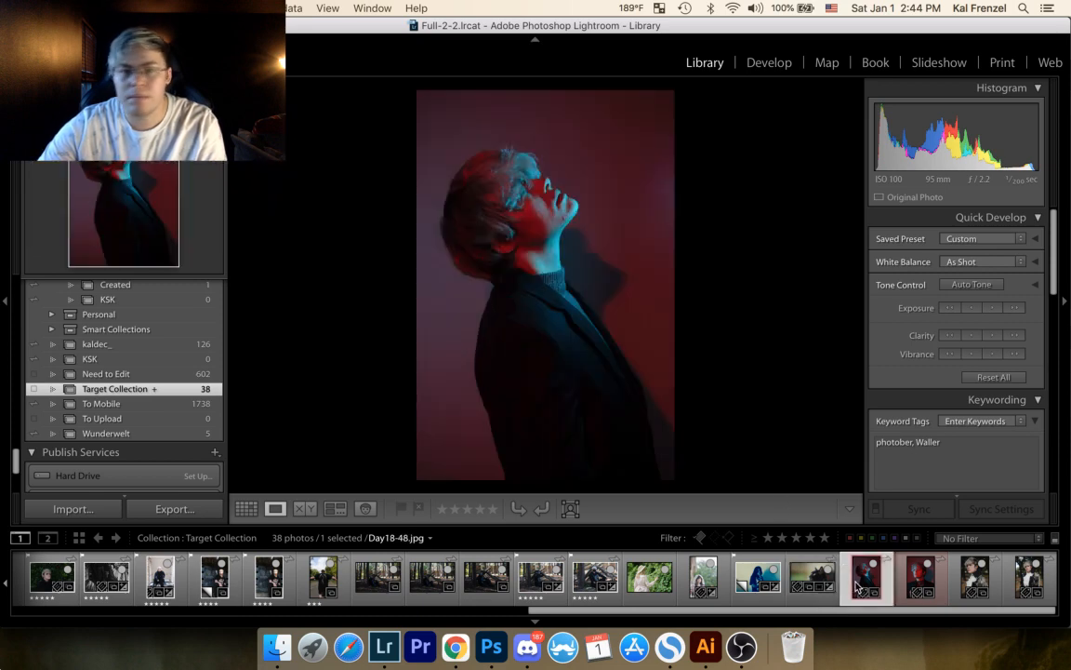
pyautogui.click(930, 579)
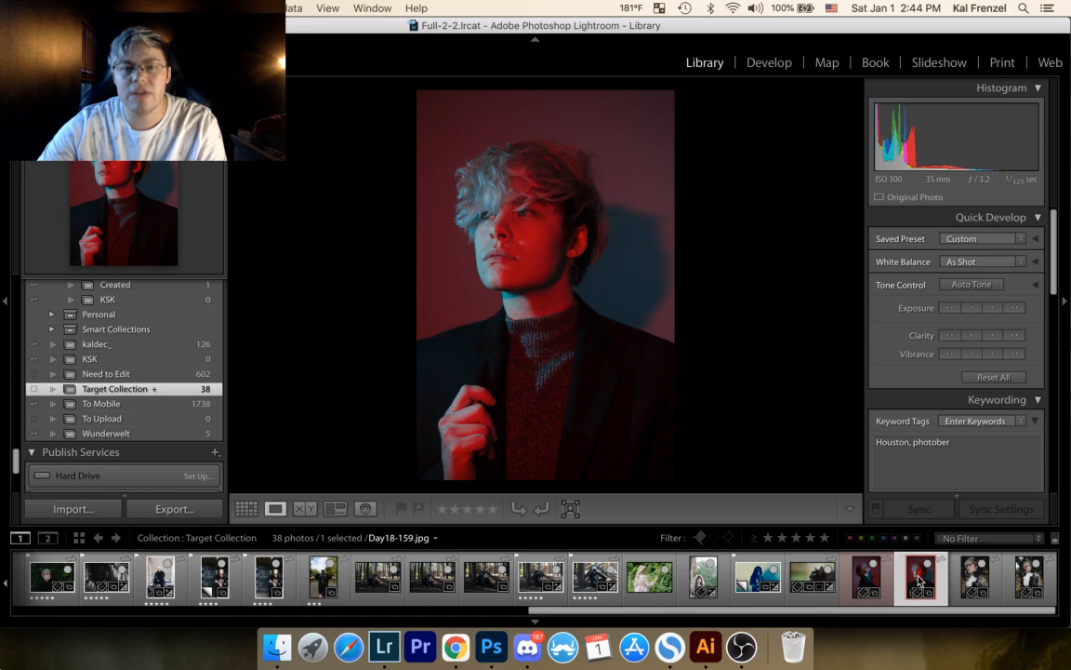
pyautogui.click(975, 577)
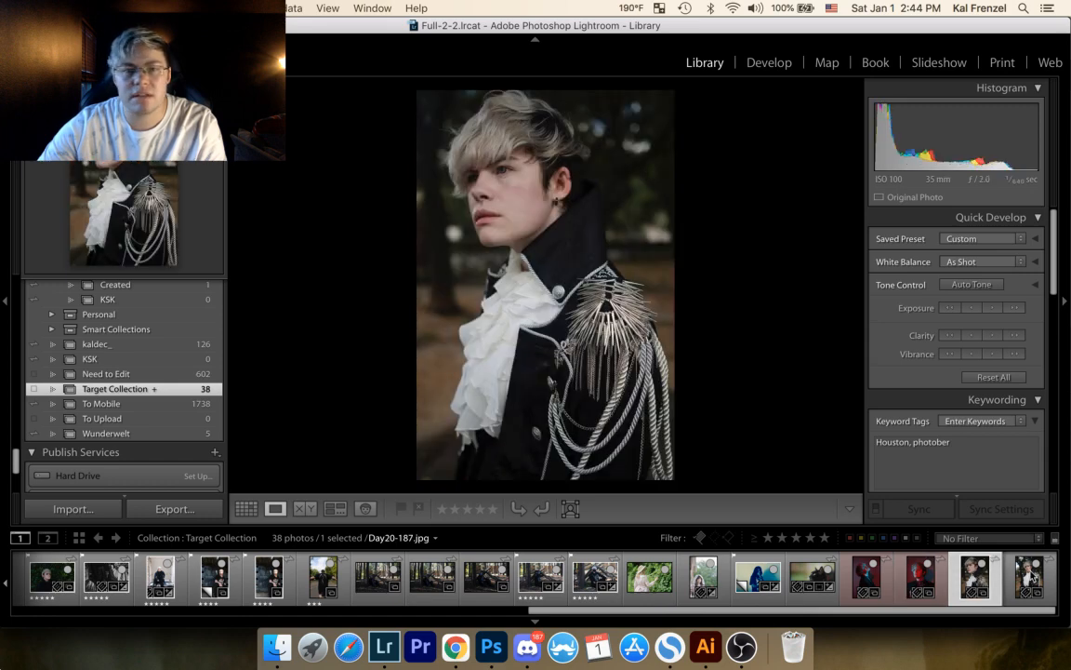
pyautogui.click(923, 580)
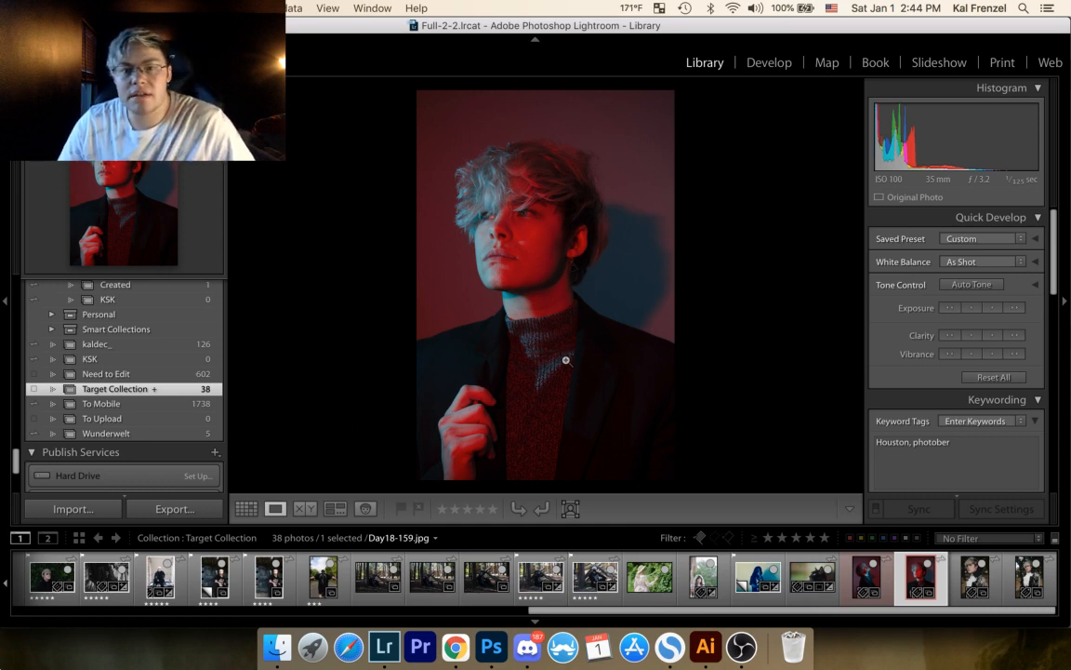
# Step: Examine the hair, face, neck and sweater of Day18-159.jpg up close, then return to the full photo
pyautogui.click(519, 168)
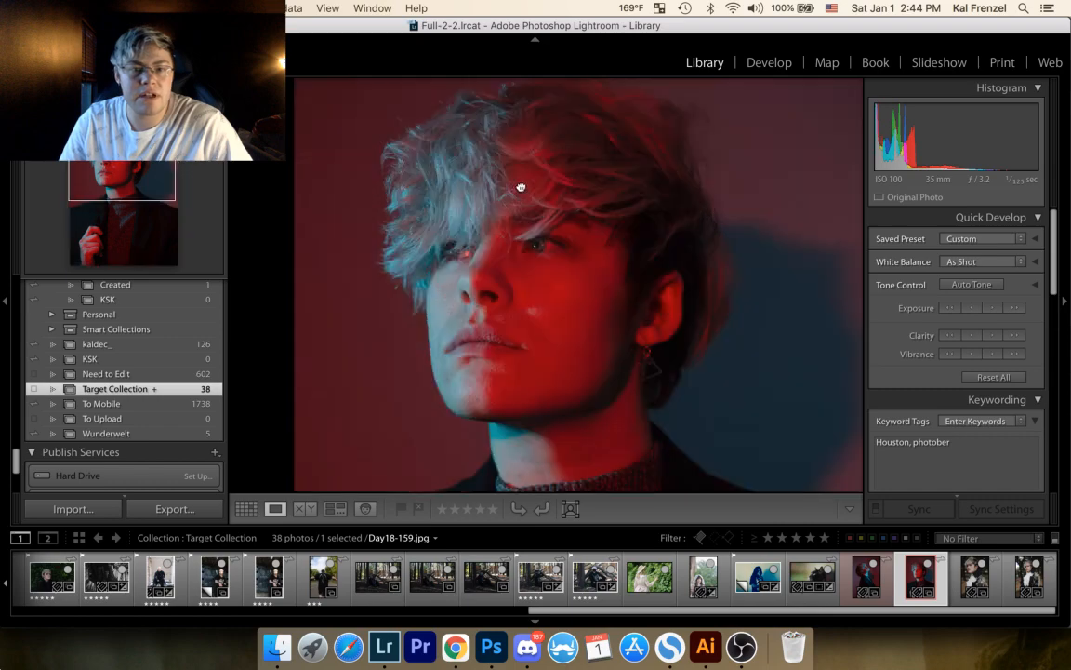
pyautogui.click(596, 138)
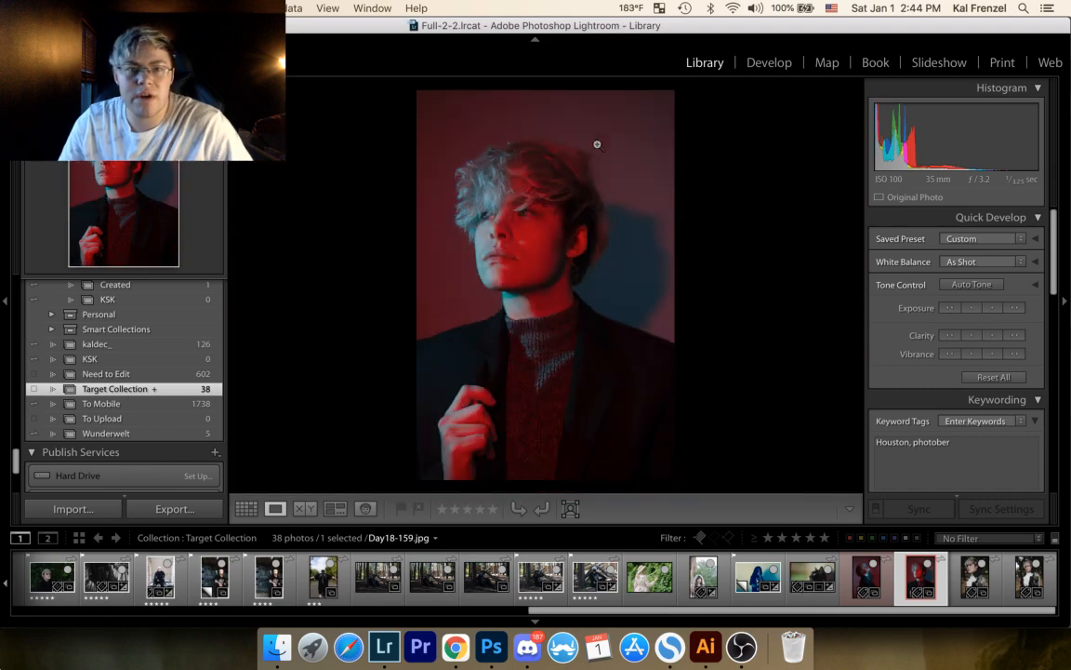
pyautogui.click(511, 231)
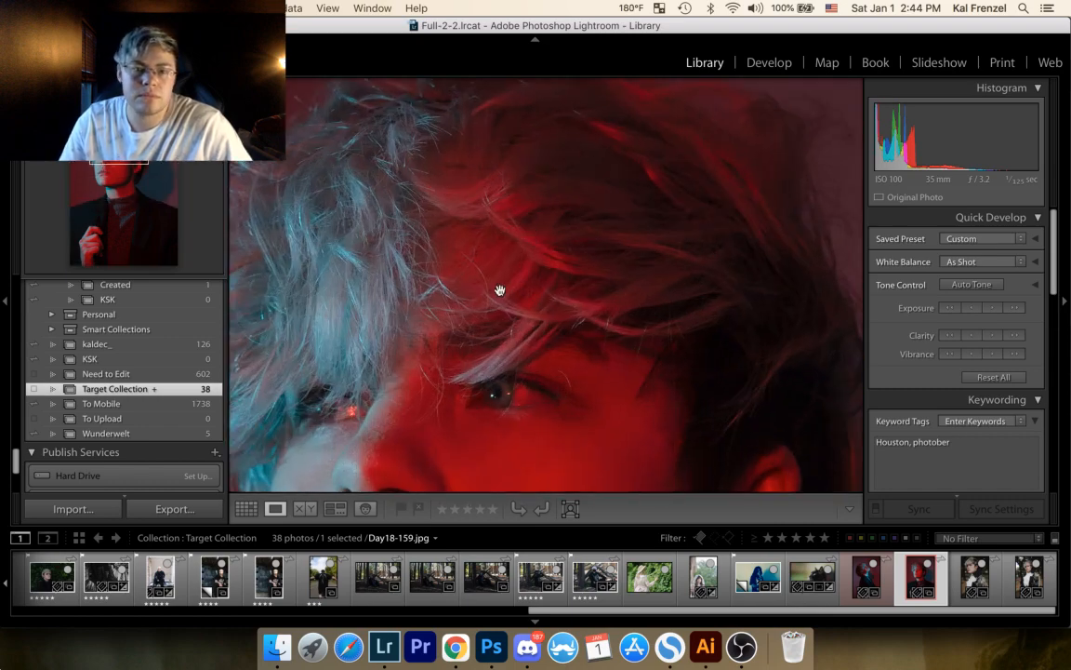
pyautogui.scroll(-5, 346, 328)
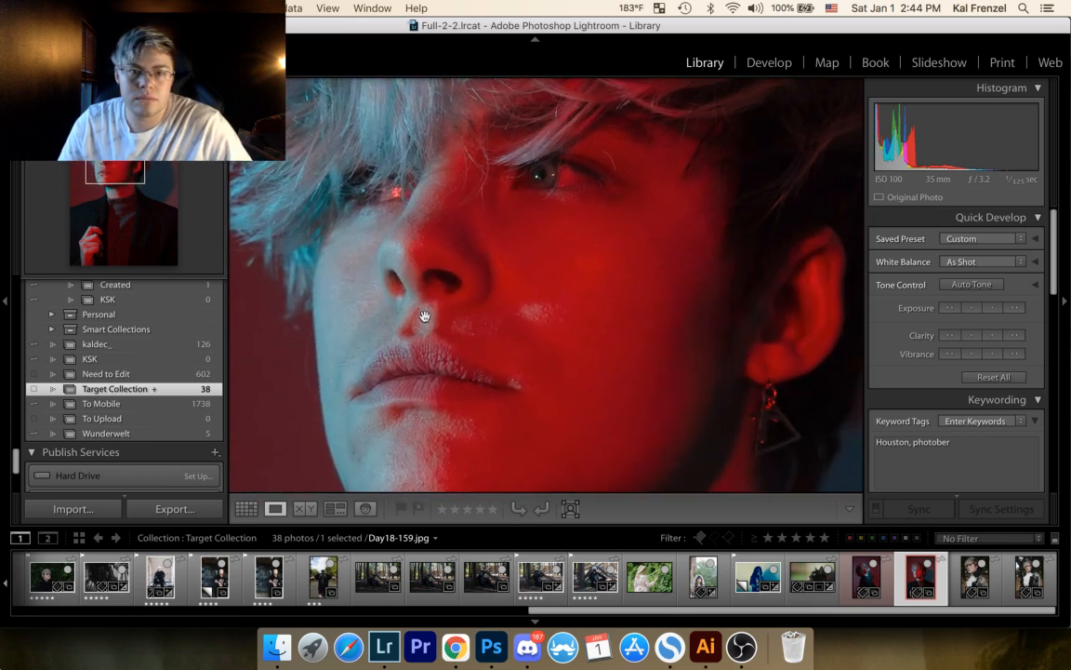
pyautogui.scroll(-3, 471, 264)
pyautogui.moveTo(471, 264); pyautogui.dragTo(414, 168)
pyautogui.moveTo(568, 348); pyautogui.dragTo(531, 168)
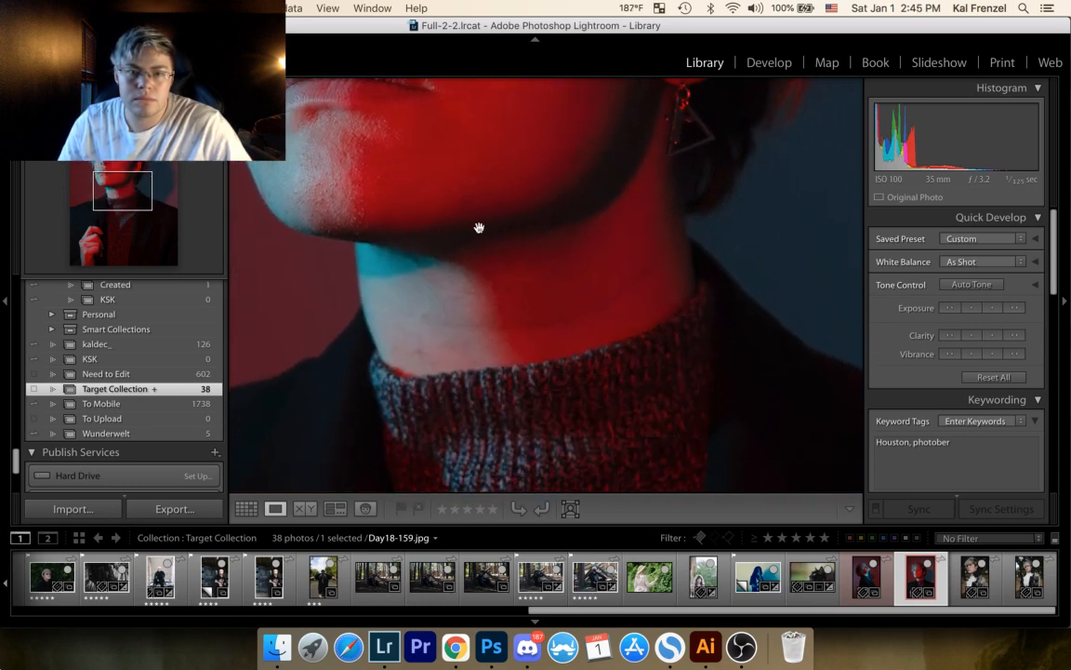
pyautogui.moveTo(519, 371); pyautogui.dragTo(567, 206)
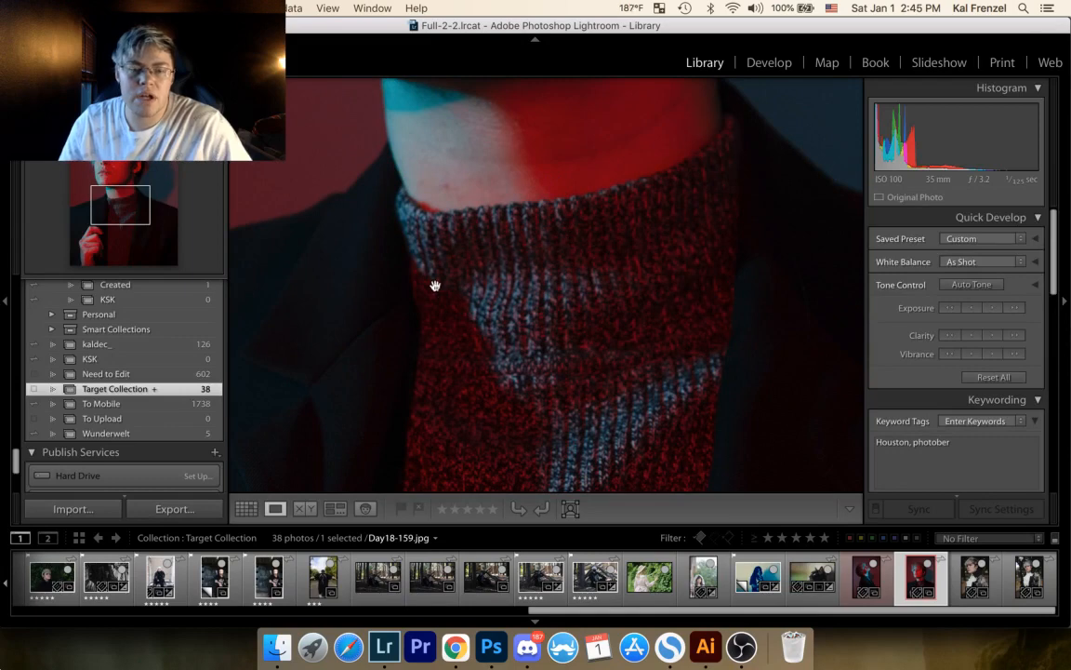
pyautogui.click(531, 194)
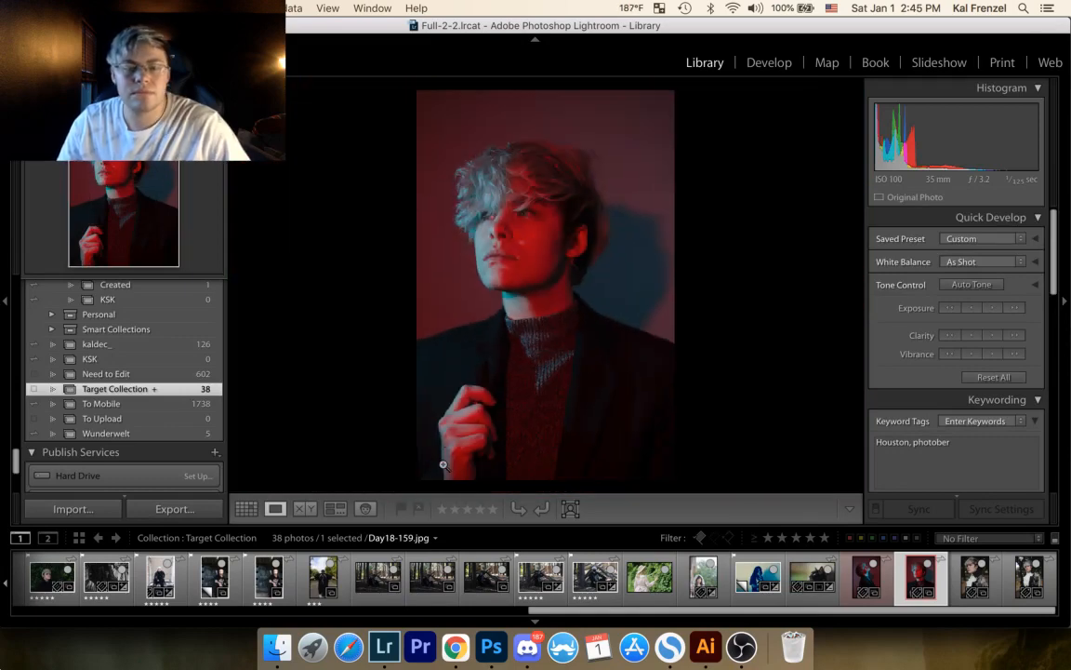
# Step: In the Develop module, shape the portrait's tone curve with Highlights +11, Lights +13 and Darks -3
pyautogui.click(766, 72)
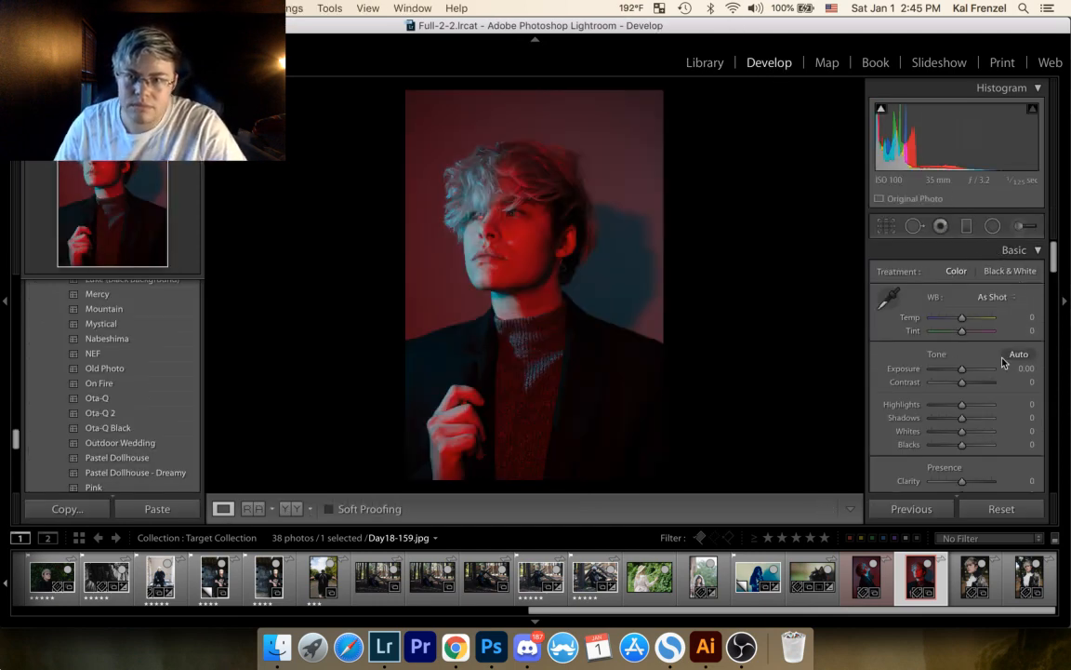
pyautogui.scroll(-10, 991, 395)
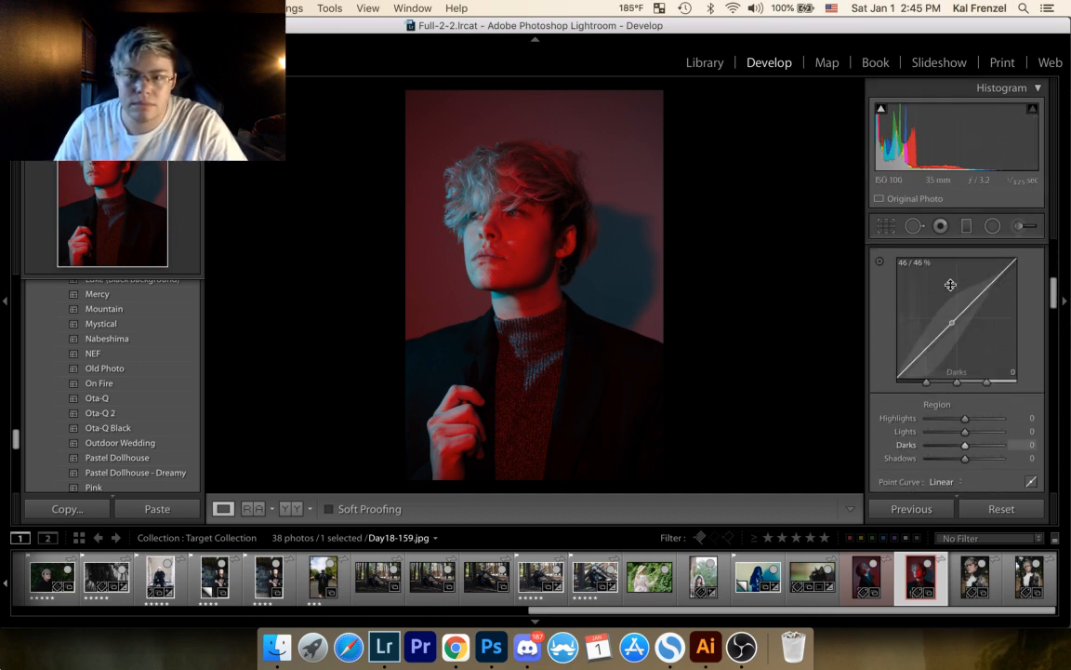
pyautogui.moveTo(968, 295); pyautogui.dragTo(968, 281)
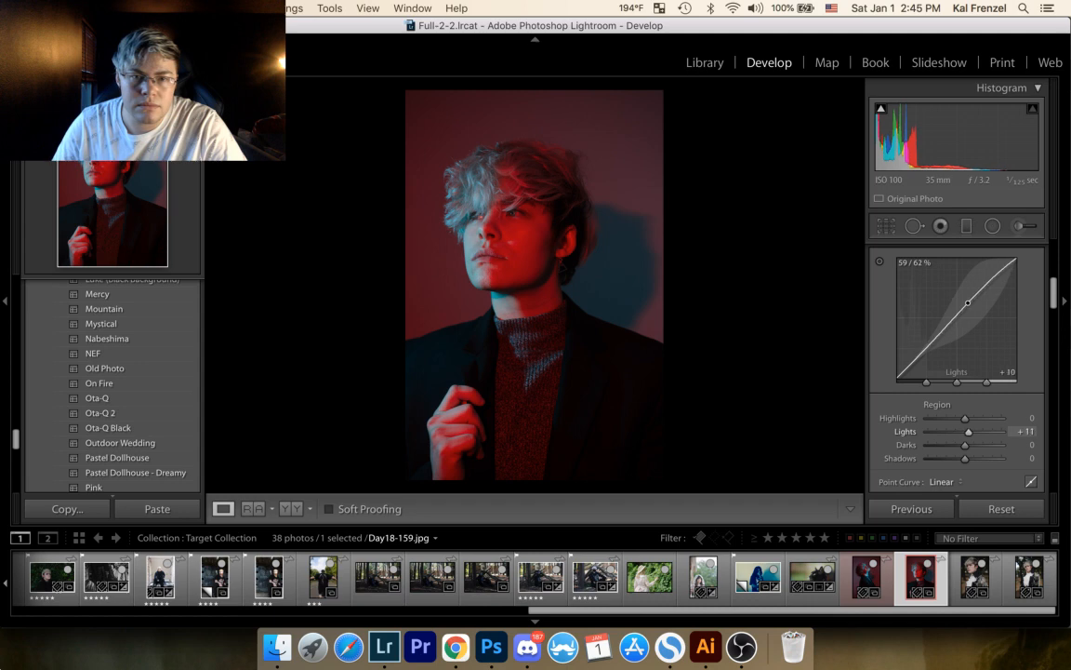
pyautogui.moveTo(933, 341); pyautogui.dragTo(933, 344)
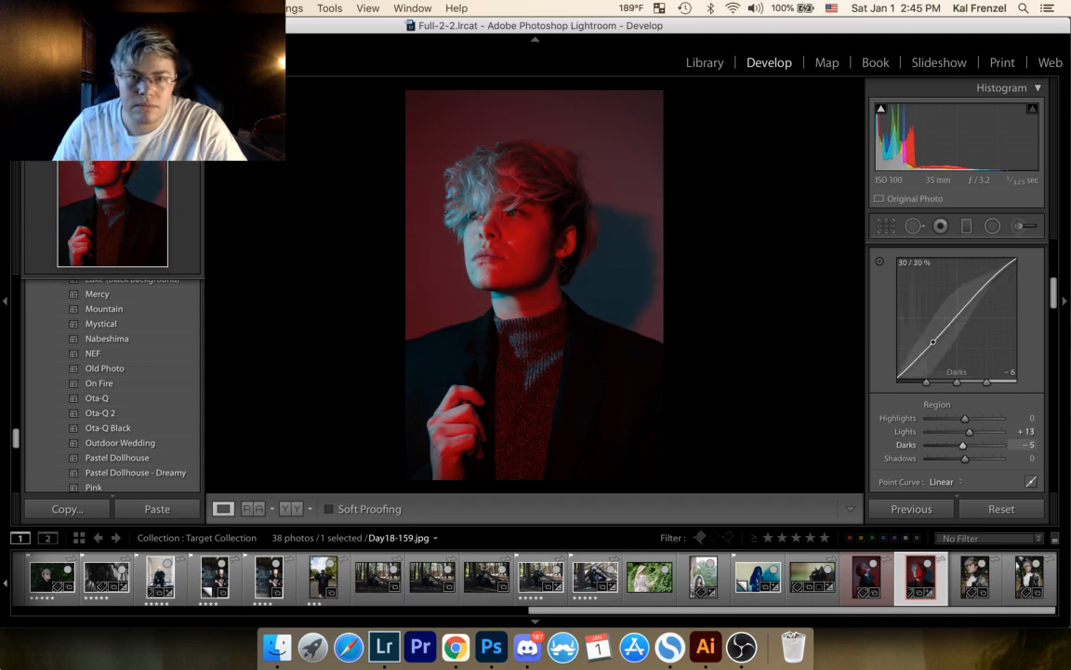
pyautogui.moveTo(1007, 264); pyautogui.dragTo(1007, 262)
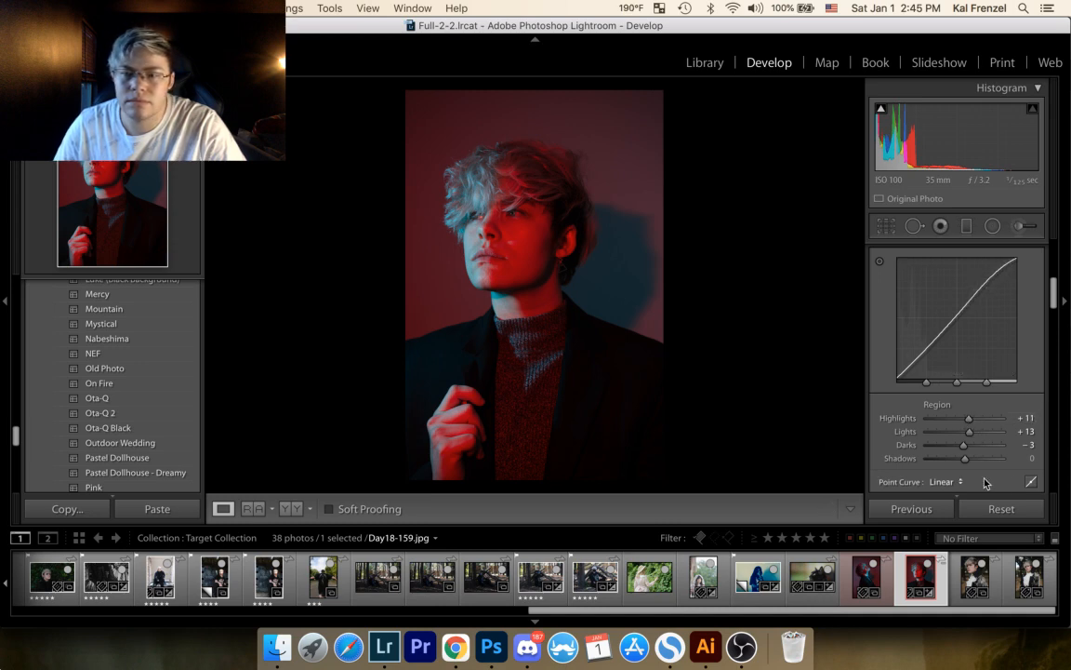
# Step: Check the editable point curve, return to the region curve and set Point Curve to Medium Contrast
pyautogui.click(1030, 484)
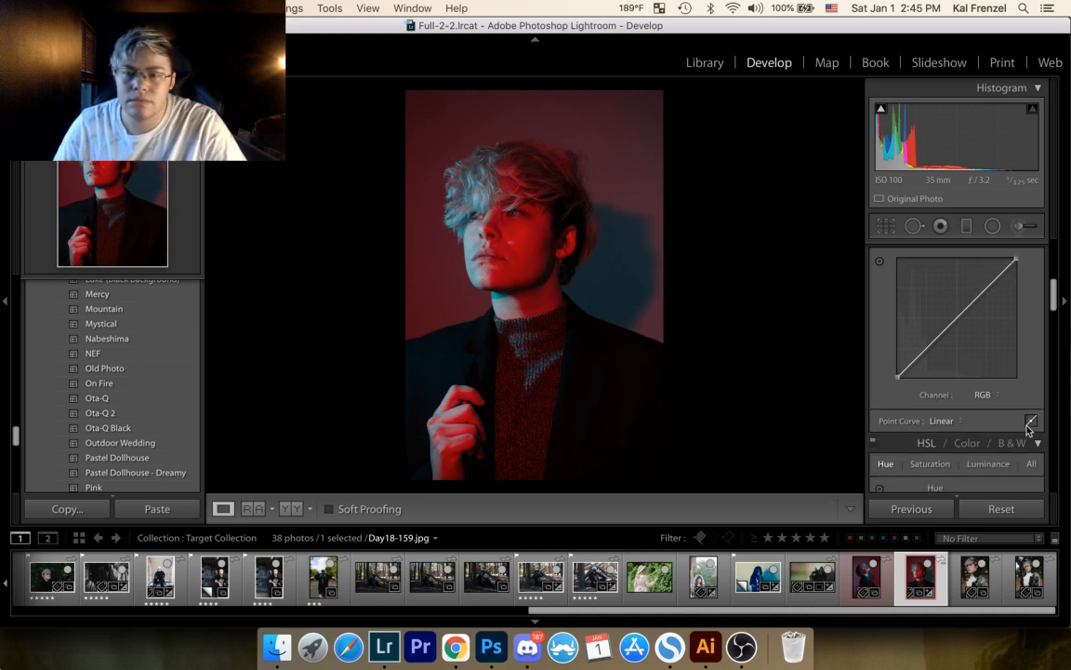
pyautogui.click(1030, 428)
pyautogui.click(947, 481)
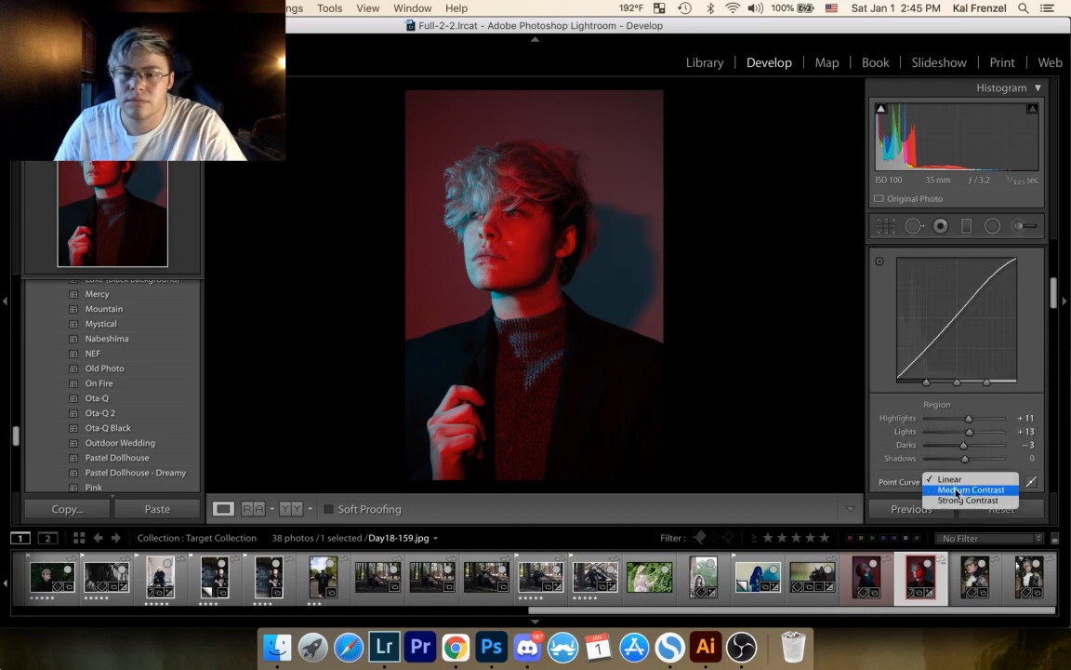
pyautogui.click(959, 490)
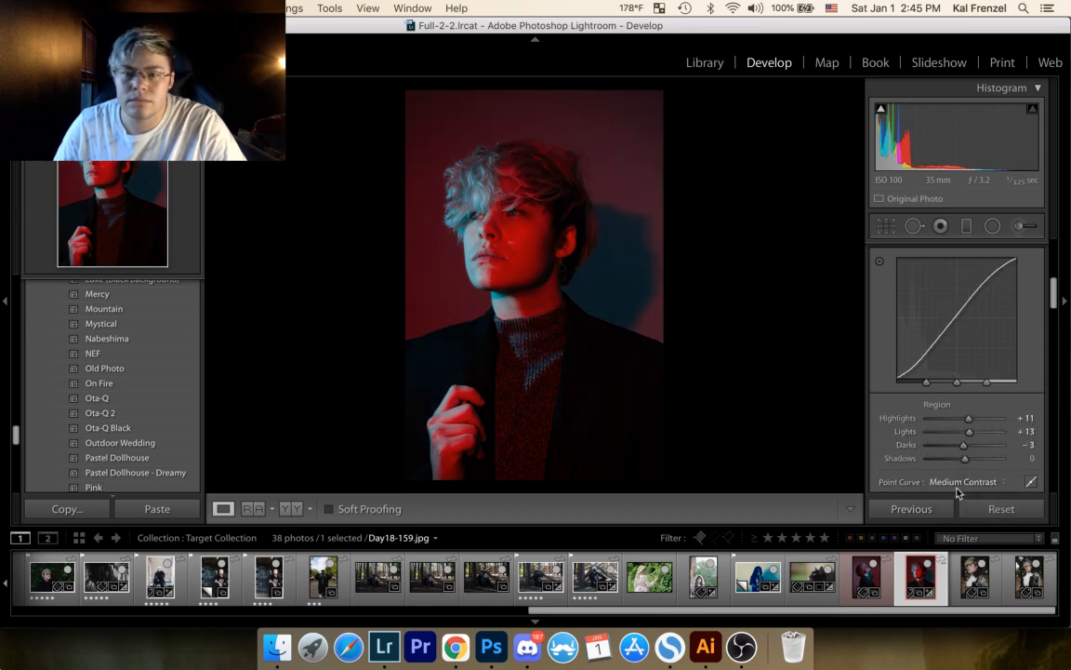
# Step: Try the Strong Contrast point curve on the portrait, then set Point Curve to Linear
pyautogui.click(959, 495)
pyautogui.click(957, 493)
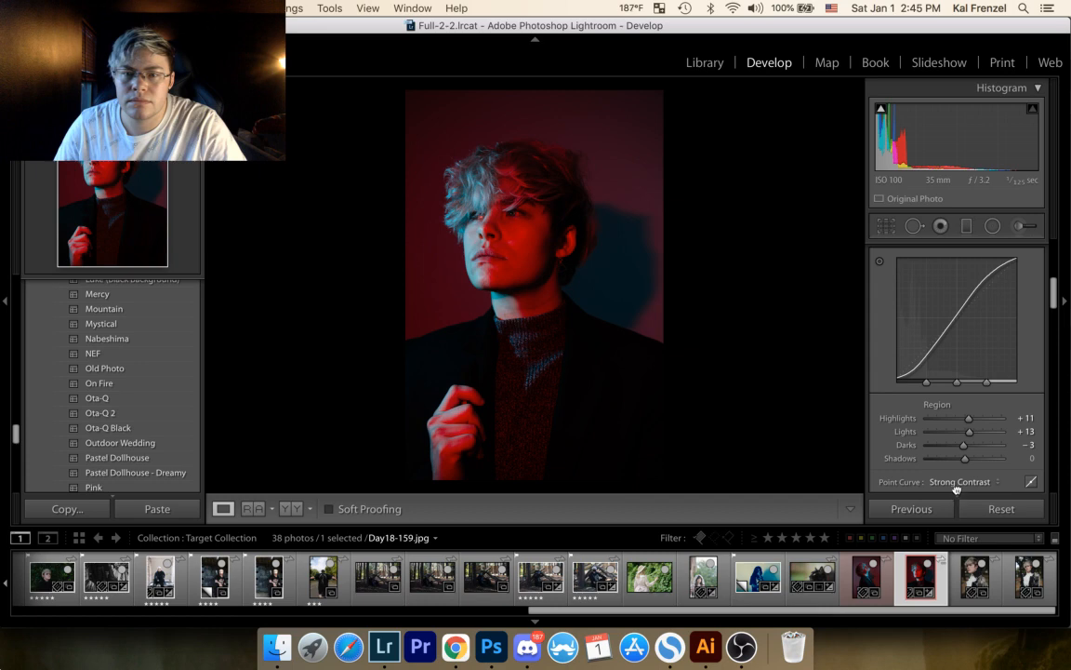
pyautogui.click(957, 482)
pyautogui.click(958, 461)
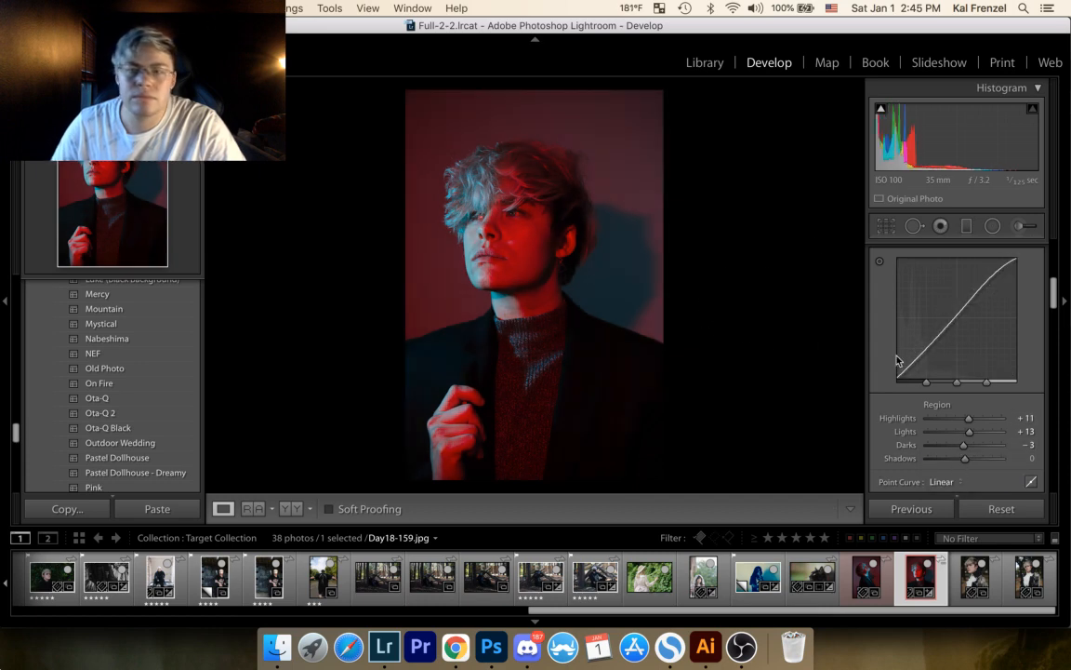
# Step: Try the portrait's Blue saturation at +100 and check the face up close, then set it to +9
pyautogui.scroll(-5, 940, 372)
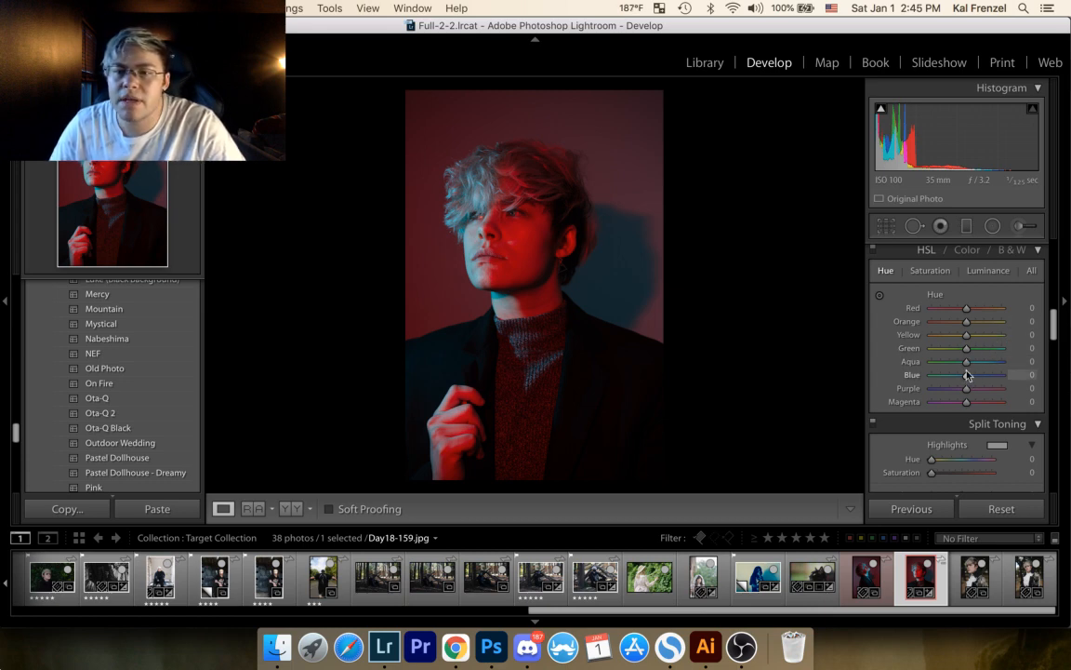
pyautogui.click(930, 270)
pyautogui.moveTo(967, 378); pyautogui.dragTo(1014, 375)
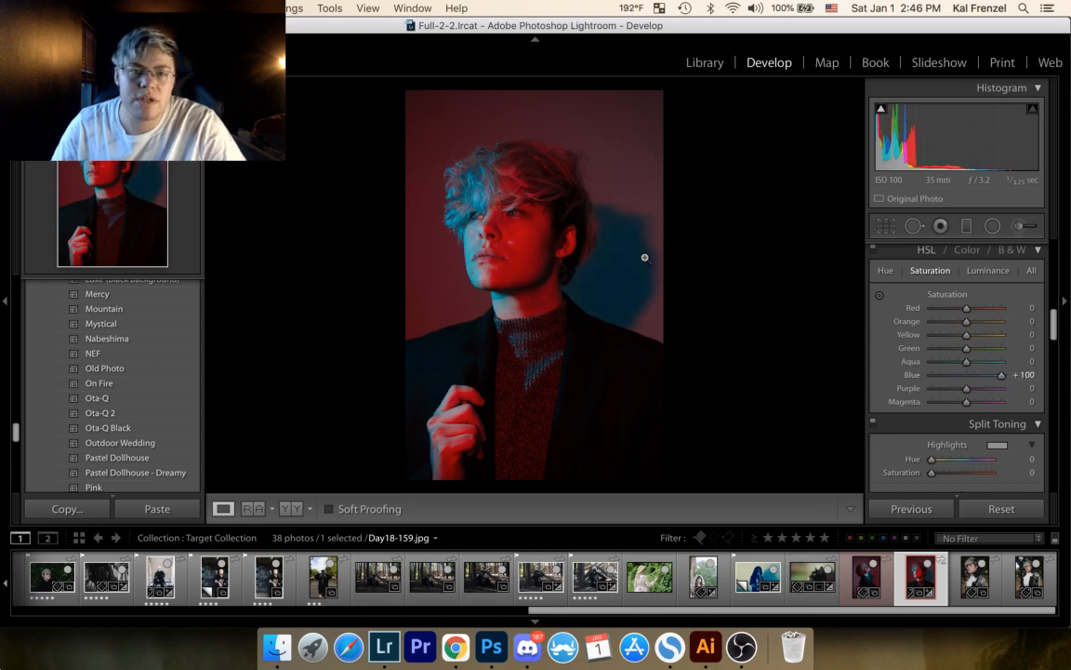
pyautogui.click(443, 234)
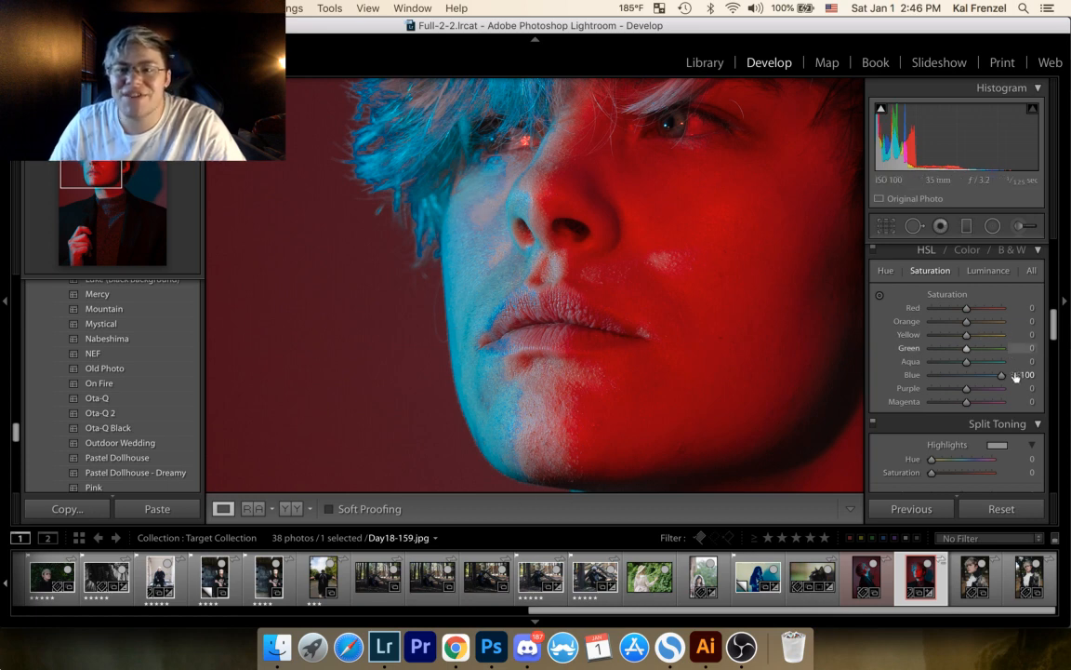
pyautogui.moveTo(1004, 376); pyautogui.dragTo(972, 380)
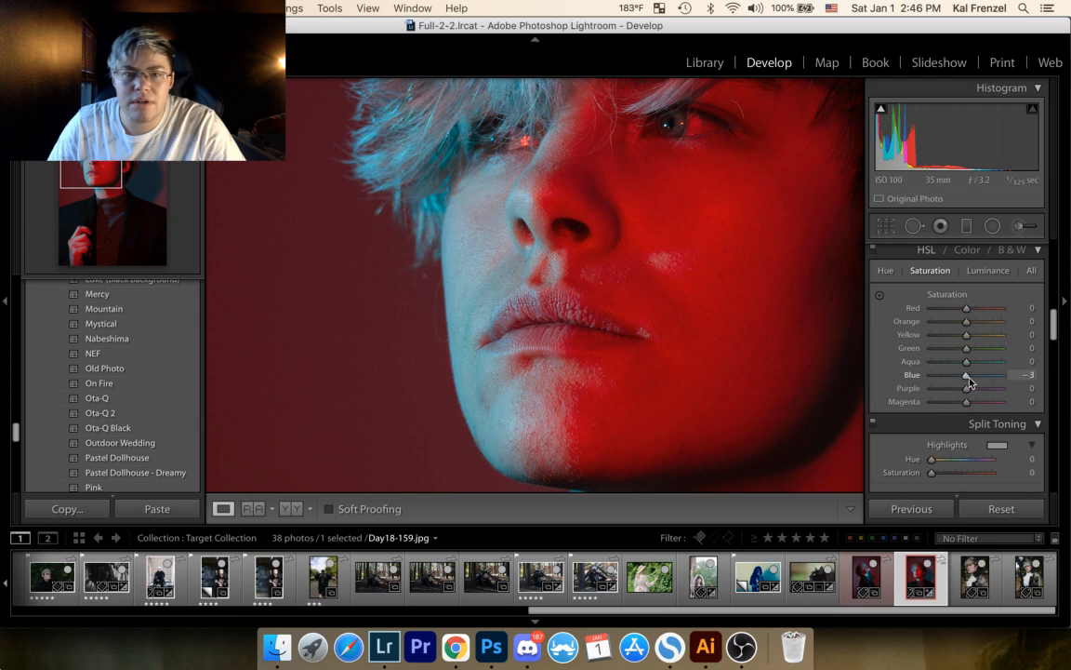
# Step: Set the portrait's Blue luminance to -14 and return to the full photo
pyautogui.click(987, 270)
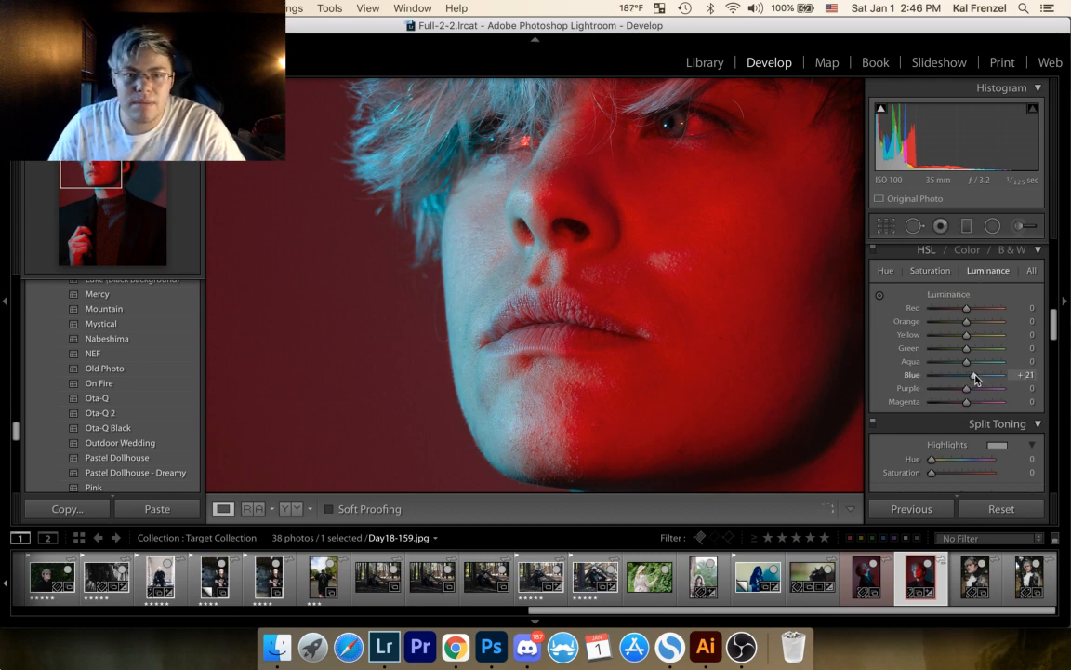
pyautogui.moveTo(967, 378); pyautogui.dragTo(963, 380)
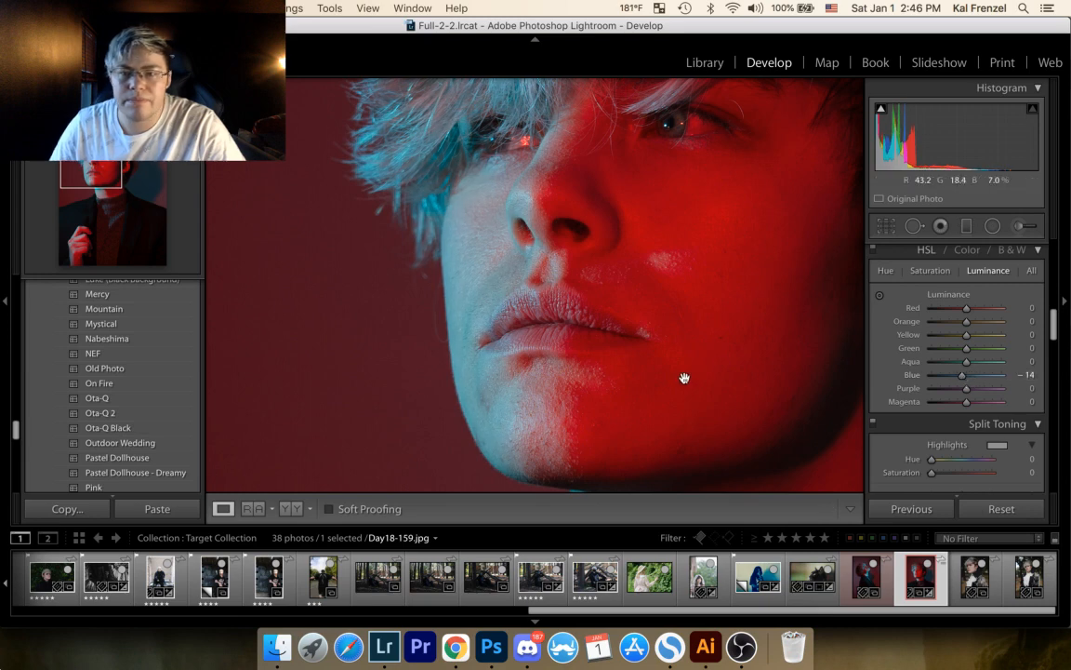
pyautogui.click(610, 388)
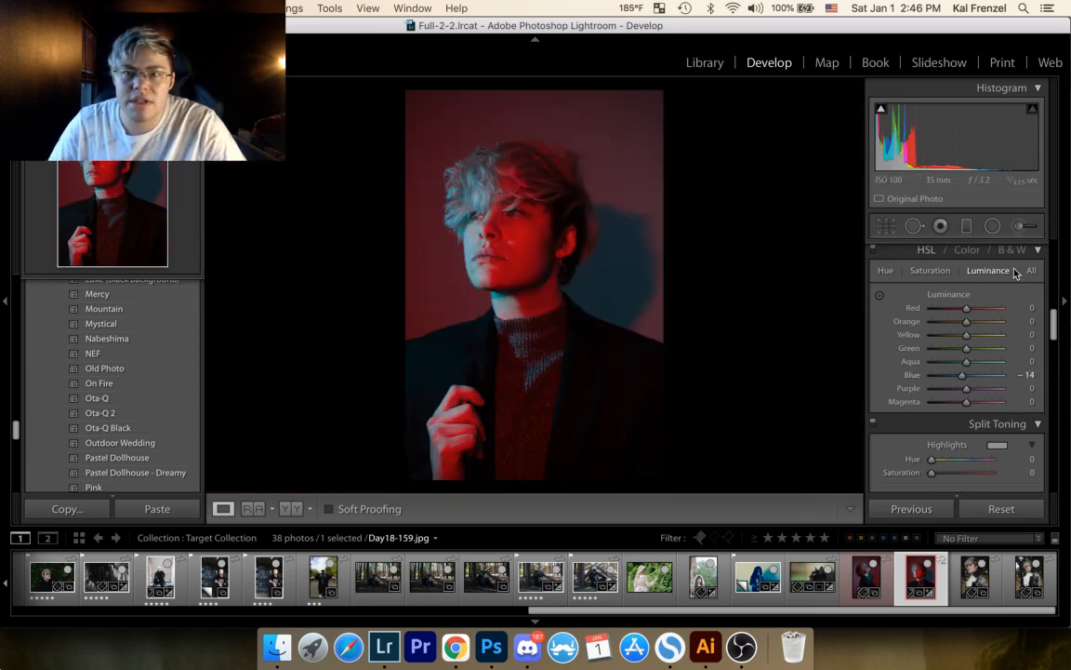
# Step: Try shifting the portrait's Blue hue, then reset it to 0
pyautogui.click(930, 270)
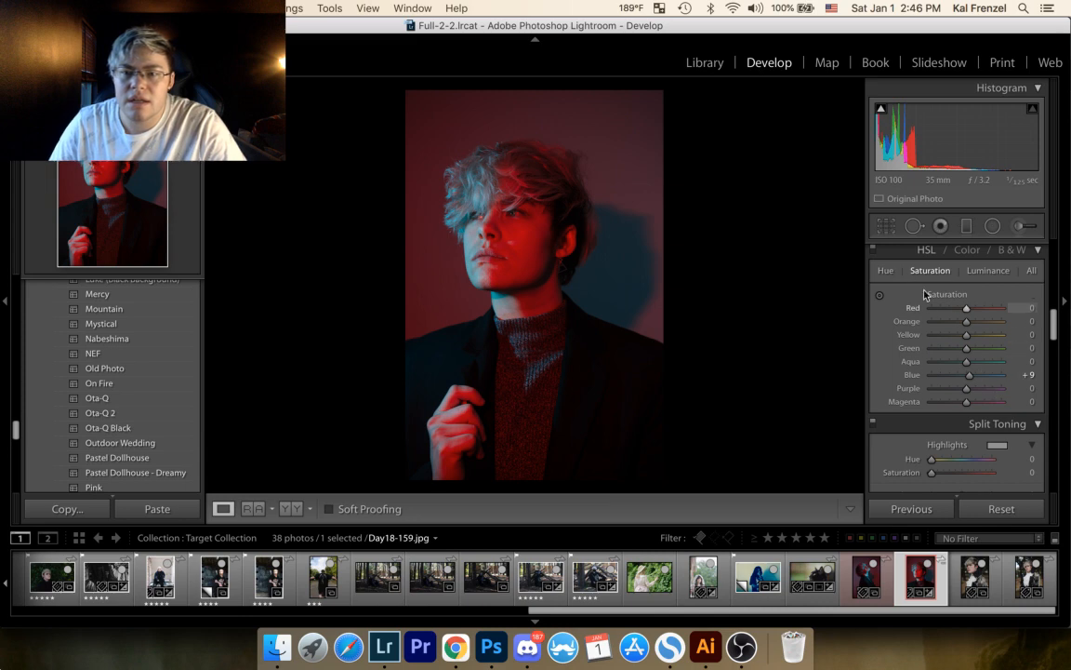
pyautogui.click(886, 271)
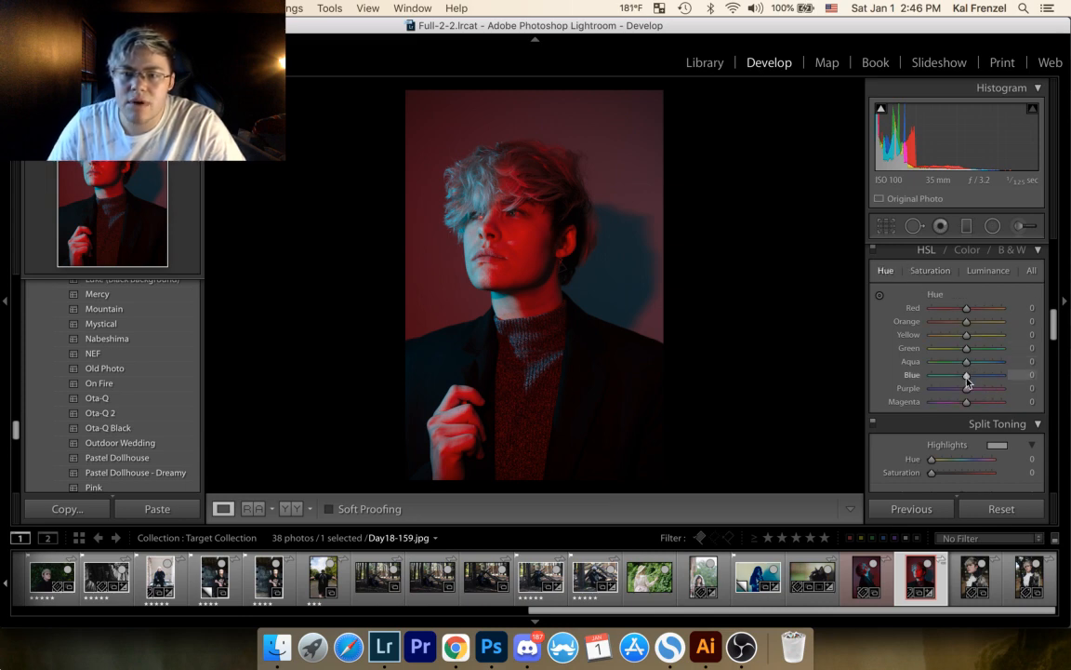
pyautogui.moveTo(967, 378)
pyautogui.mouseDown()
pyautogui.moveTo(993, 381)
pyautogui.moveTo(968, 380)
pyautogui.moveTo(977, 382)
pyautogui.mouseUp()
pyautogui.click(1024, 375)
pyautogui.write('0')
pyautogui.press('Return')
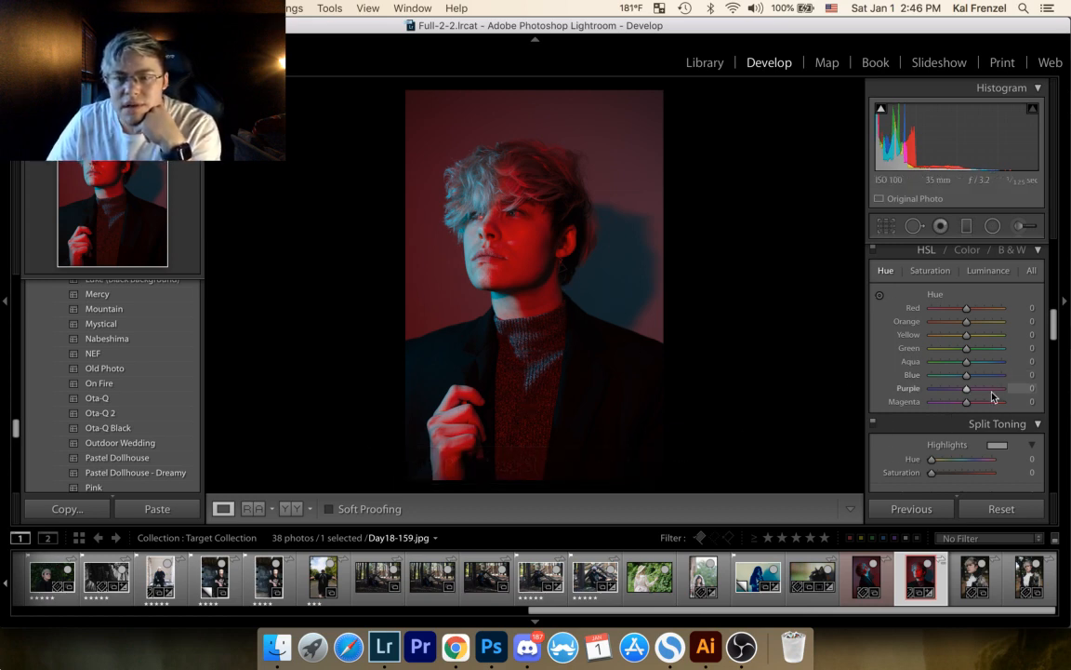
# Step: Split-tone the portrait with highlights at hue 41, saturation 24 and shadows at hue 209, saturation 39
pyautogui.scroll(-5, 992, 397)
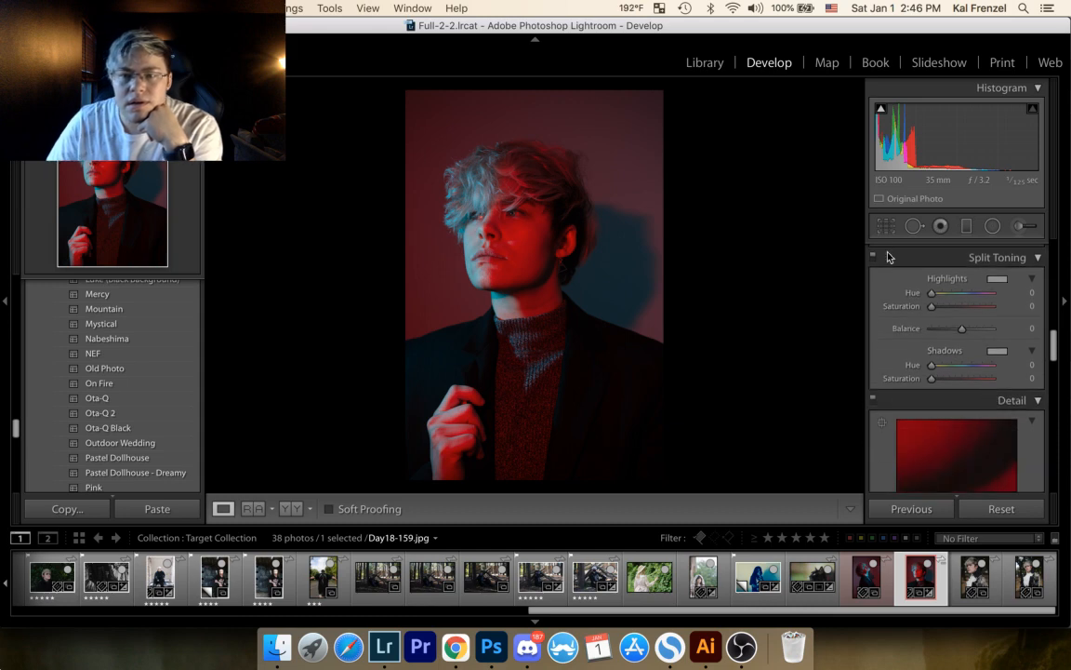
pyautogui.moveTo(928, 294)
pyautogui.mouseDown()
pyautogui.moveTo(943, 314)
pyautogui.moveTo(937, 293)
pyautogui.mouseUp()
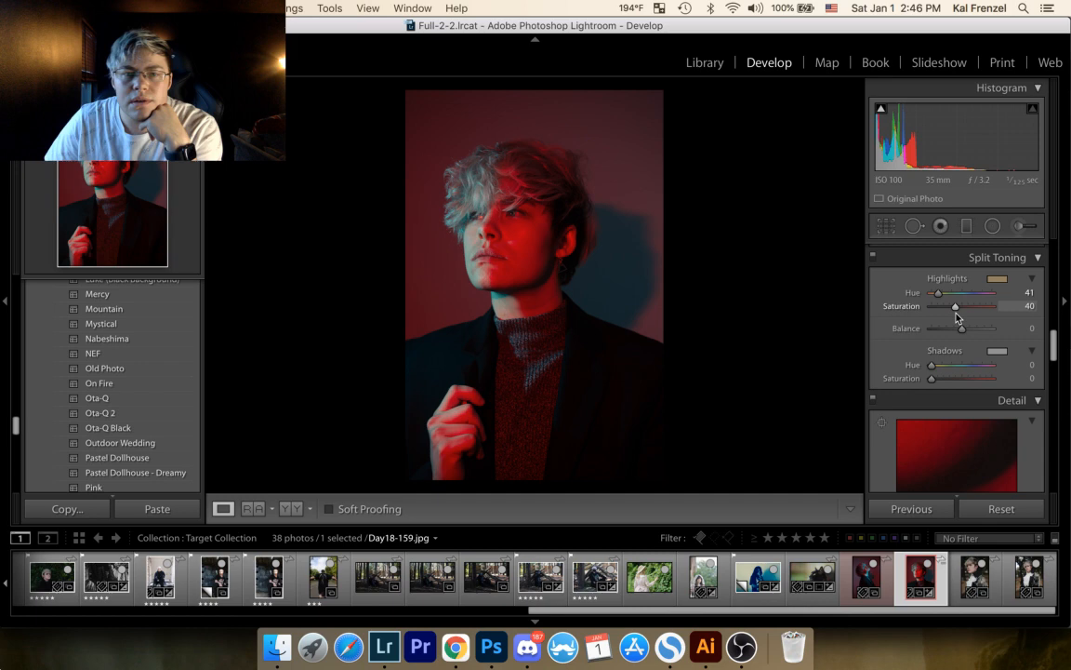
pyautogui.moveTo(932, 364); pyautogui.dragTo(966, 375)
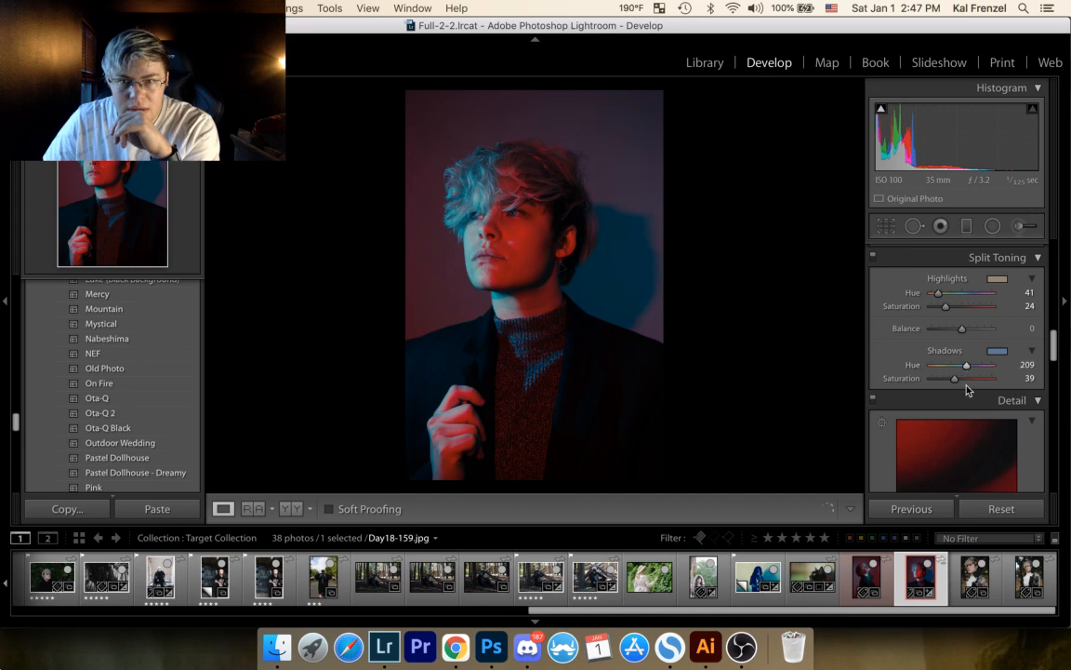
# Step: Compare the portrait with and without its split toning
pyautogui.click(874, 256)
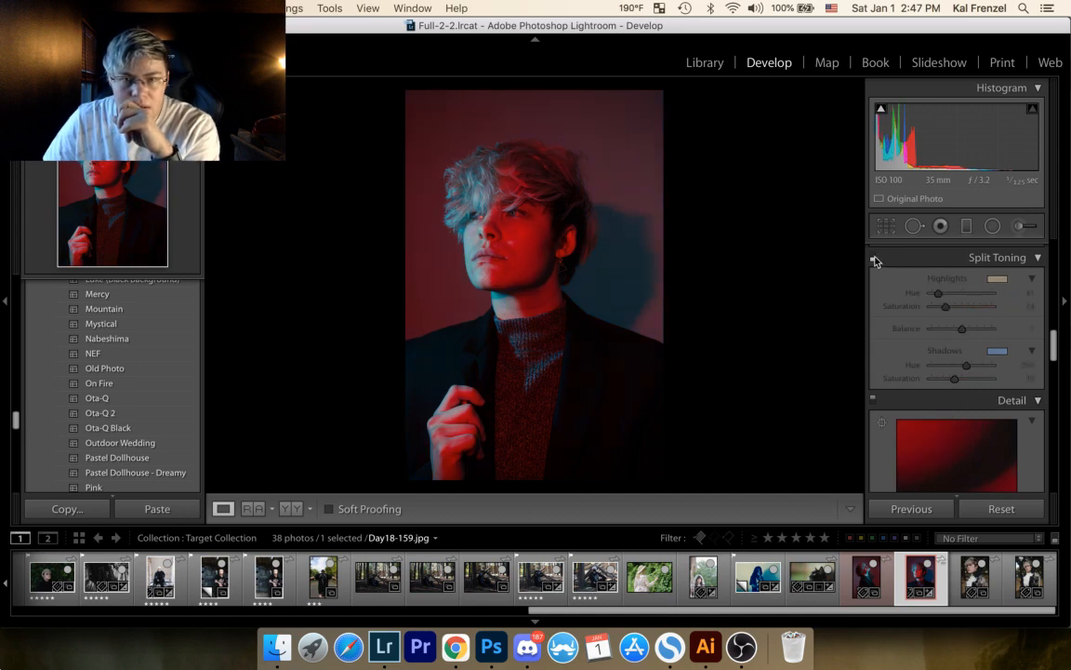
pyautogui.click(875, 256)
pyautogui.click(874, 256)
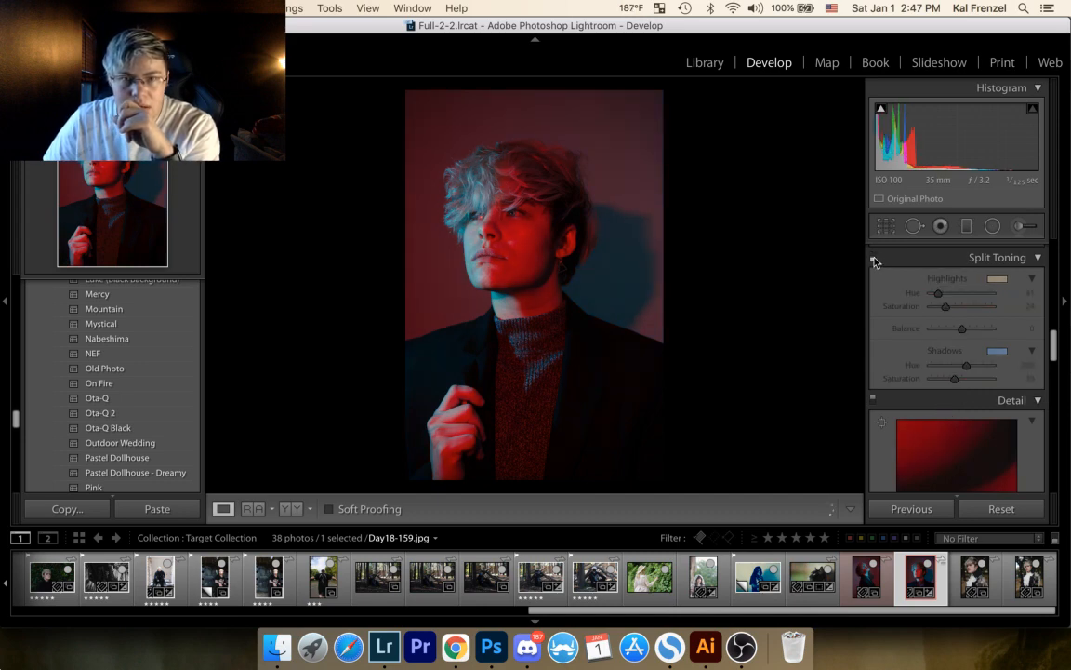
pyautogui.click(875, 257)
pyautogui.click(874, 256)
pyautogui.click(874, 260)
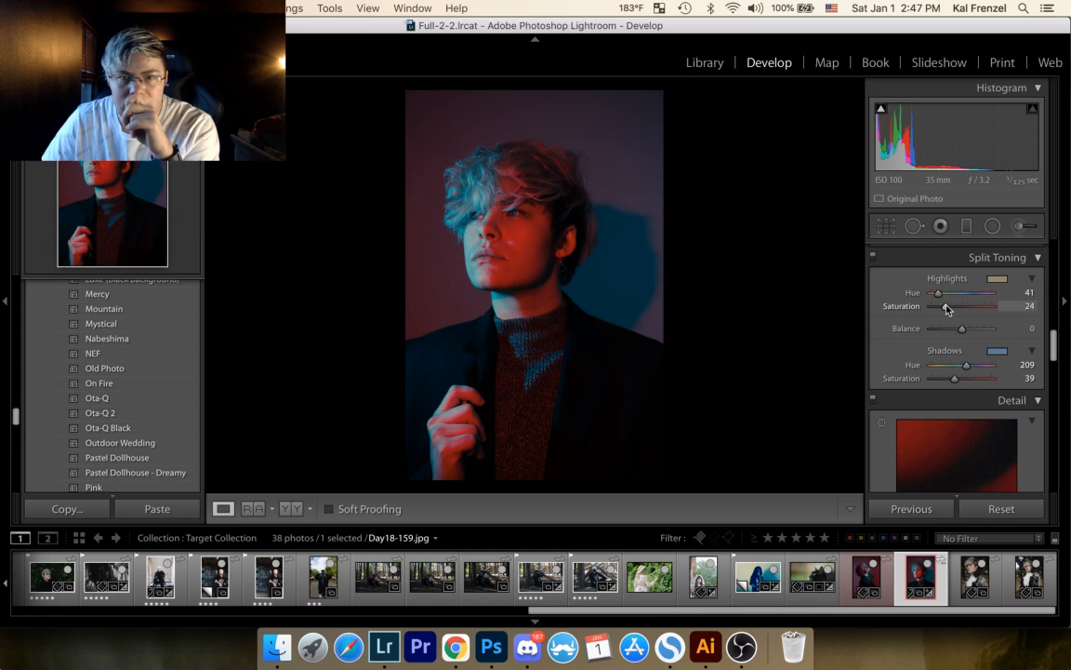
# Step: Set the split-toning saturation to 14 for the highlights and 21 for the shadows, and compare the result
pyautogui.moveTo(946, 309); pyautogui.dragTo(943, 308)
pyautogui.moveTo(956, 381); pyautogui.dragTo(948, 381)
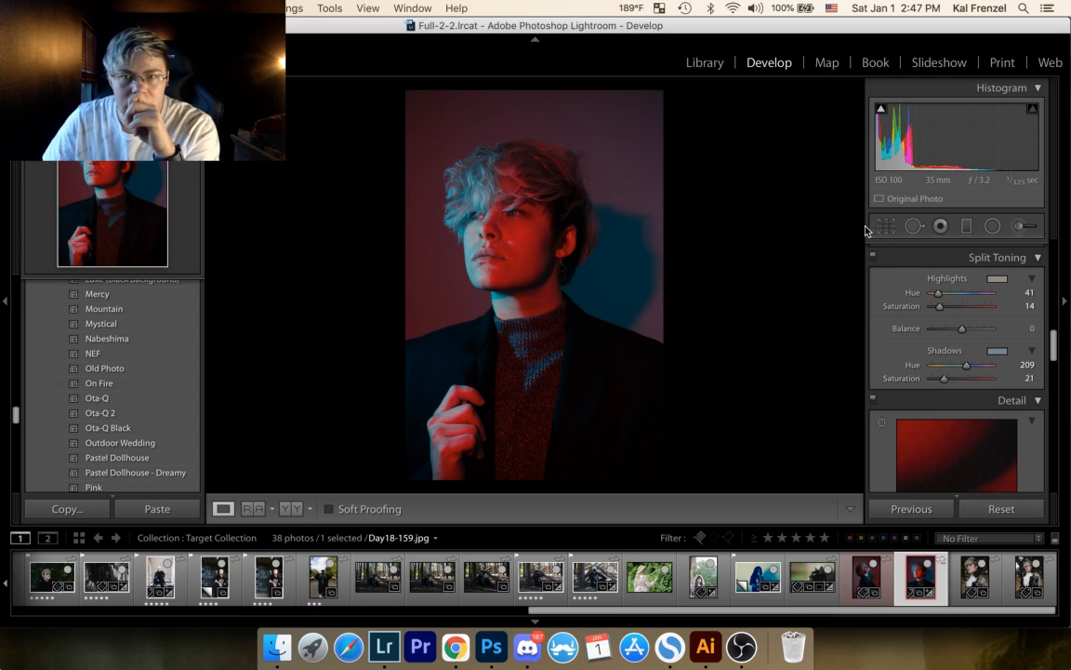
pyautogui.click(873, 257)
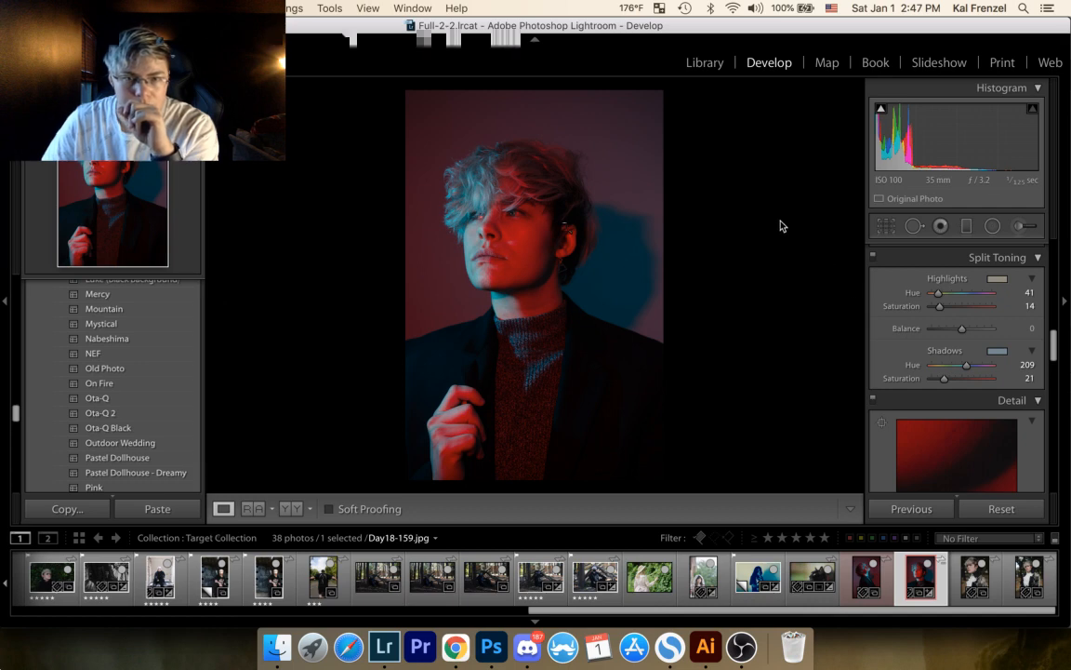
# Step: Examine the portrait's face, hand and hair up close, then return to the full photo
pyautogui.click(488, 223)
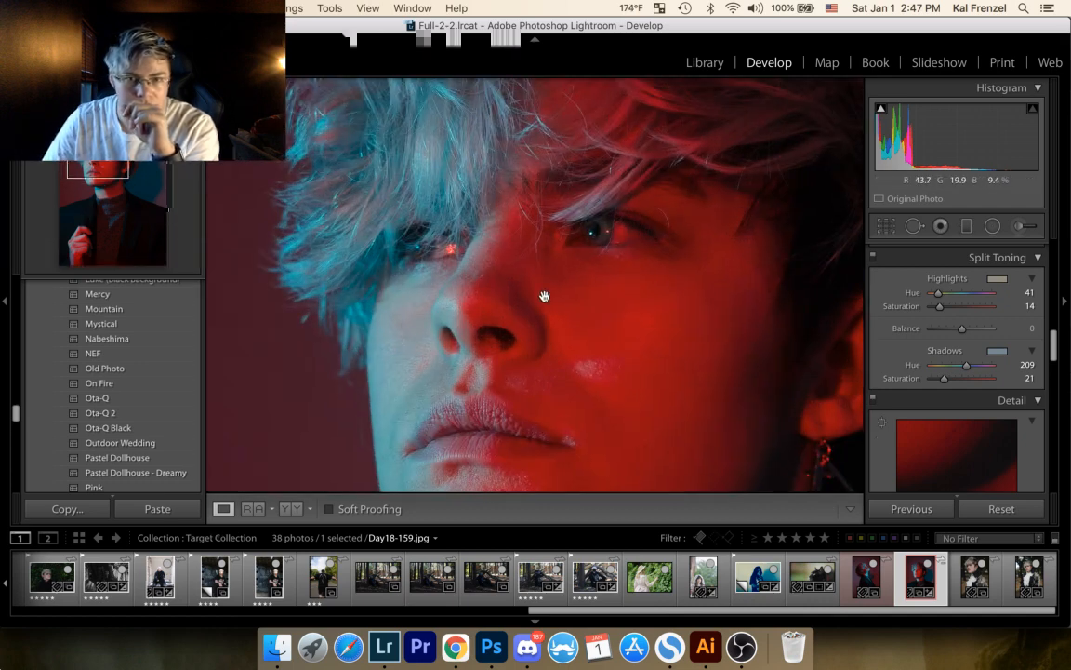
pyautogui.click(543, 308)
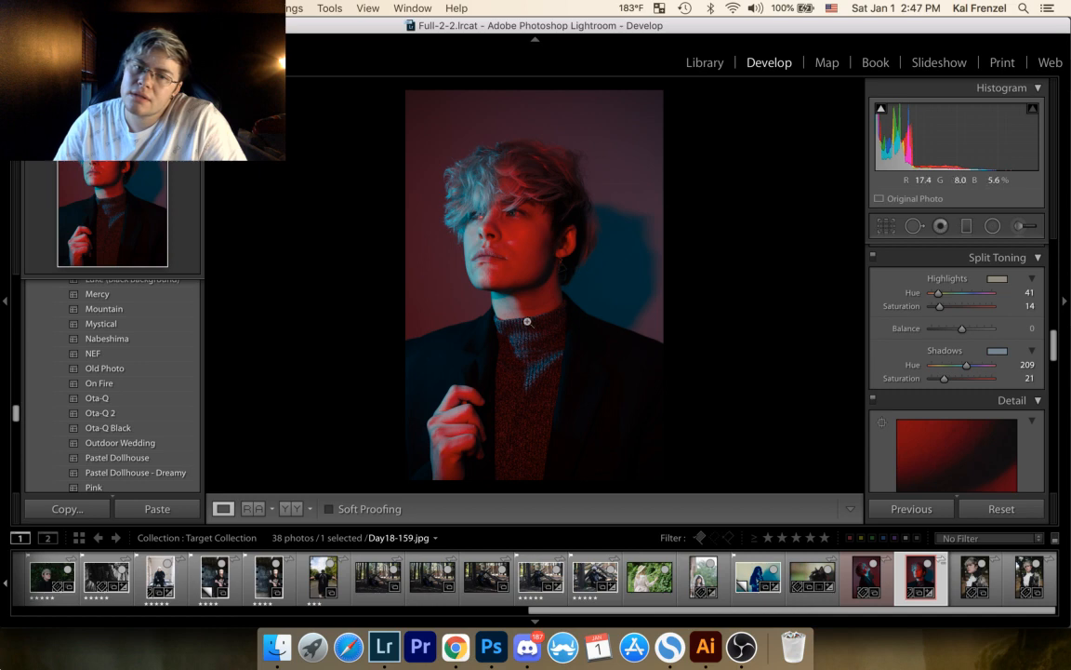
pyautogui.click(437, 456)
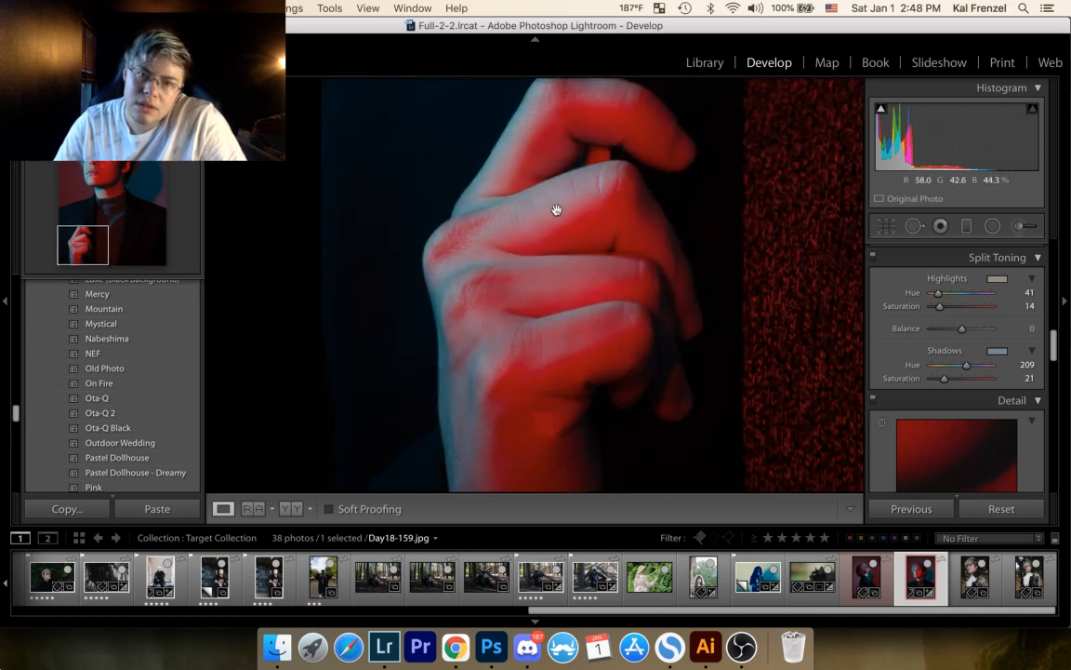
pyautogui.moveTo(564, 295); pyautogui.dragTo(384, 299)
pyautogui.moveTo(616, 246); pyautogui.dragTo(471, 438)
pyautogui.moveTo(599, 198); pyautogui.dragTo(583, 397)
pyautogui.moveTo(593, 237); pyautogui.dragTo(584, 335)
pyautogui.moveTo(576, 110); pyautogui.dragTo(586, 337)
pyautogui.moveTo(546, 237); pyautogui.dragTo(566, 382)
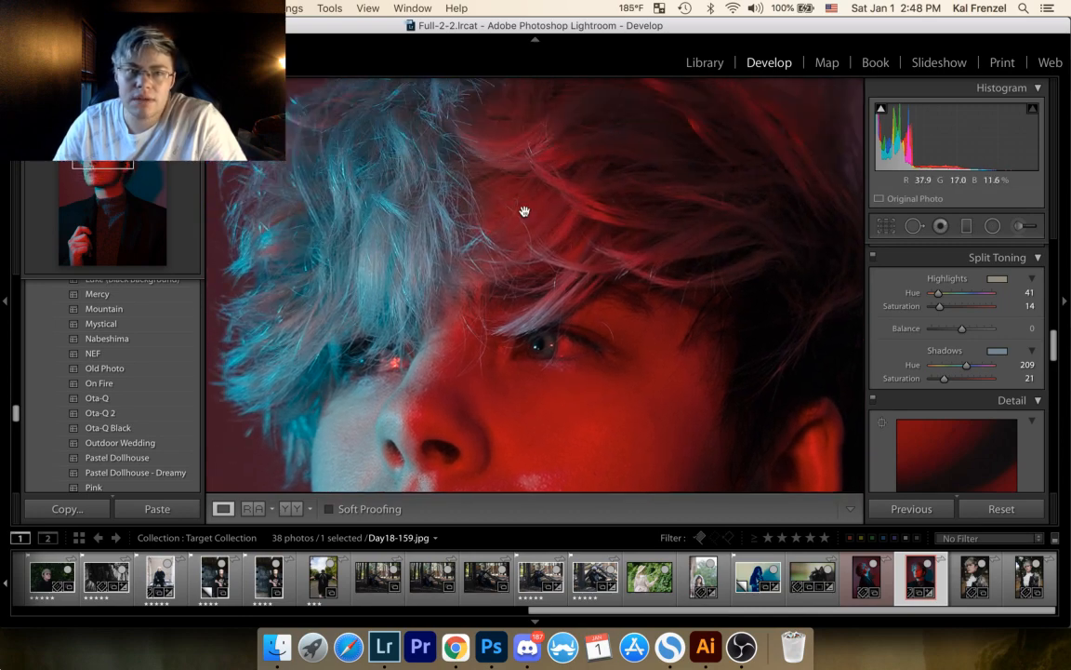
pyautogui.click(449, 292)
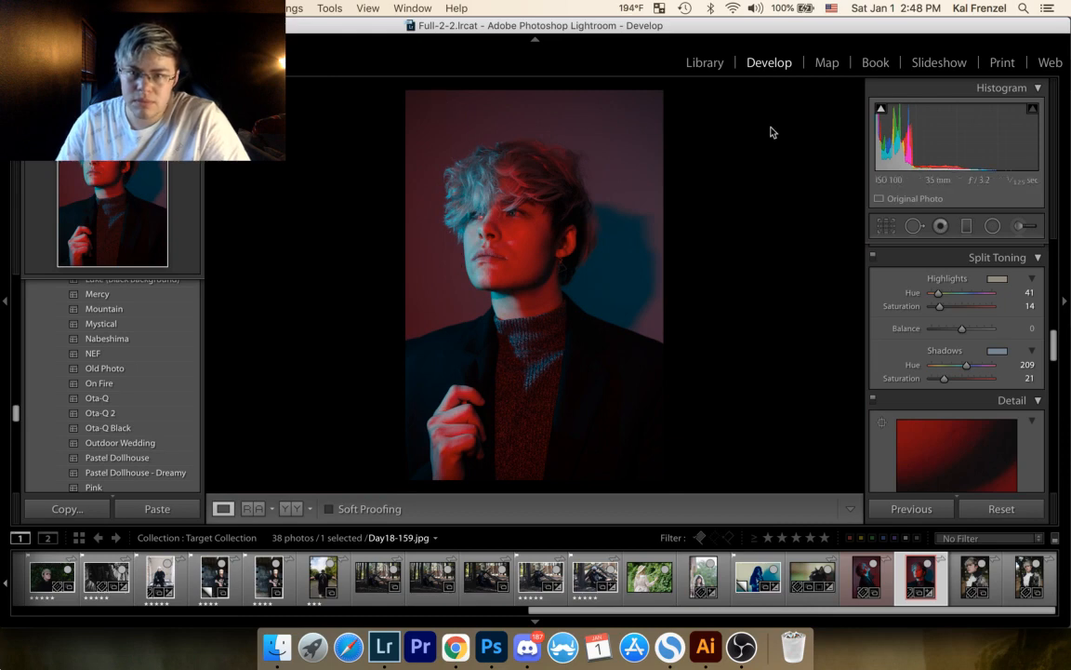
# Step: Set up a new Adjustment Brush mask with Sharpness 65, Exposure 0 and Highlights 0
pyautogui.click(1020, 226)
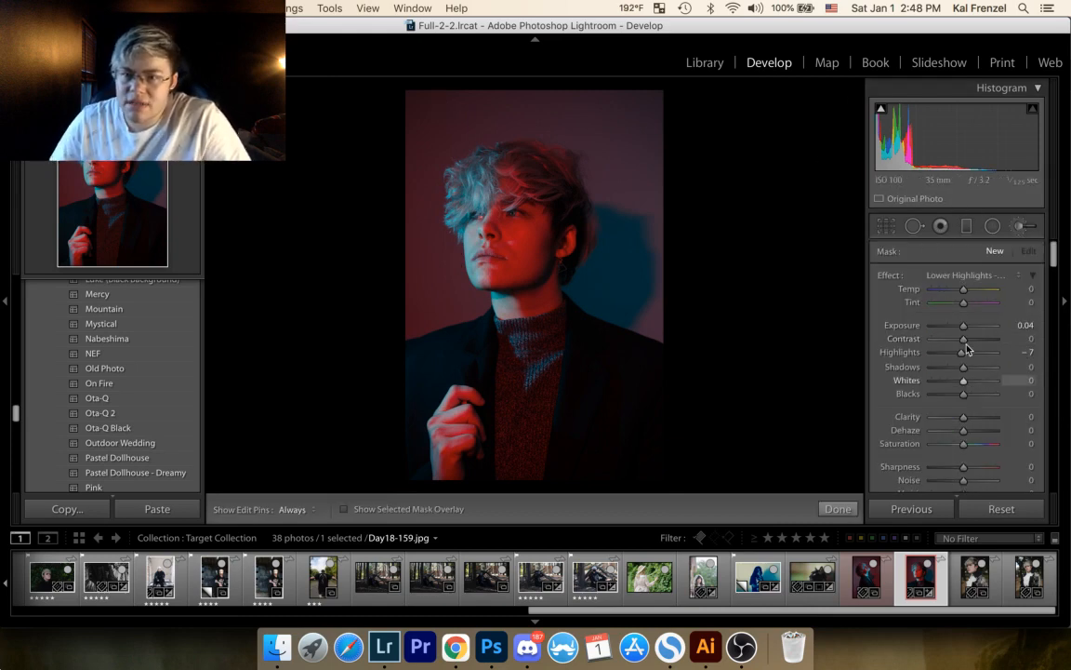
pyautogui.moveTo(964, 465); pyautogui.dragTo(984, 467)
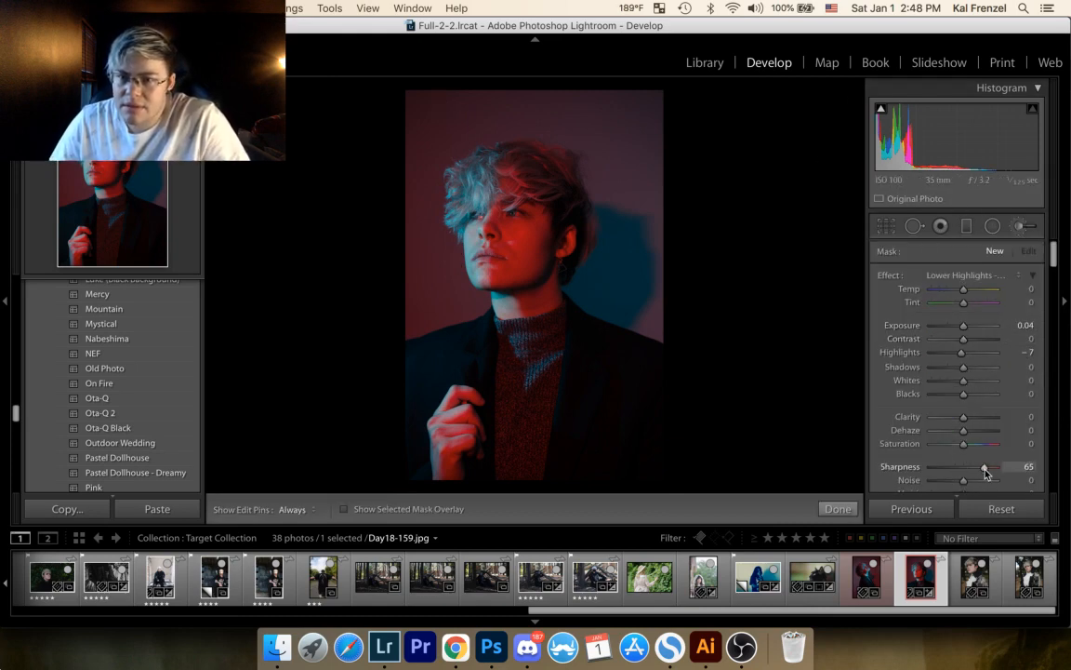
pyautogui.click(1027, 327)
pyautogui.write('0')
pyautogui.click(1021, 353)
pyautogui.write('0')
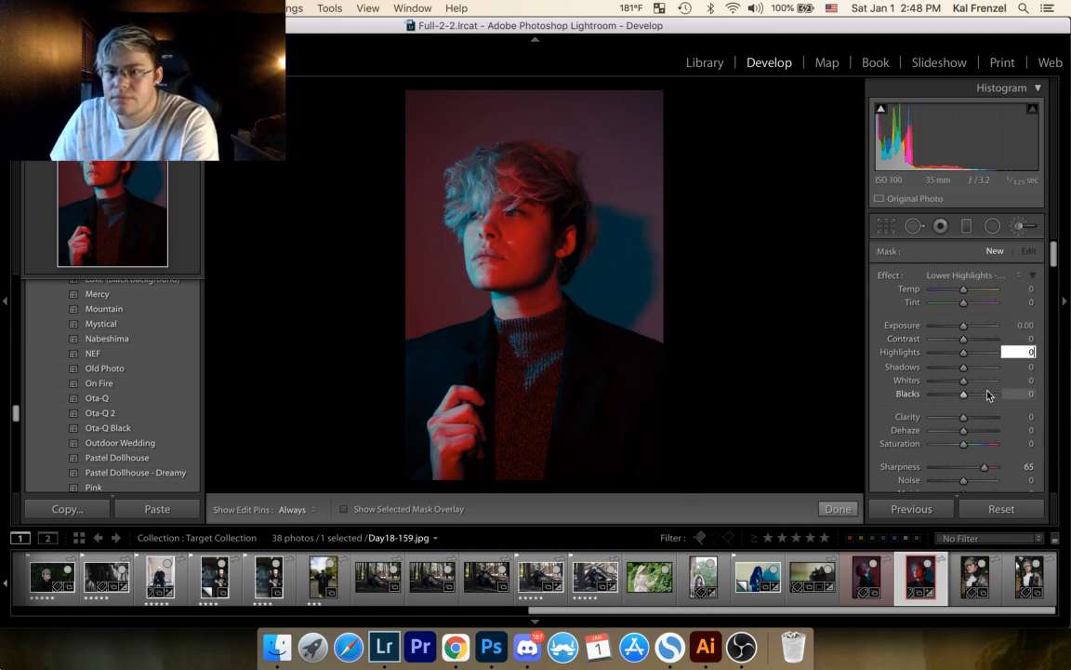
pyautogui.press('Return')
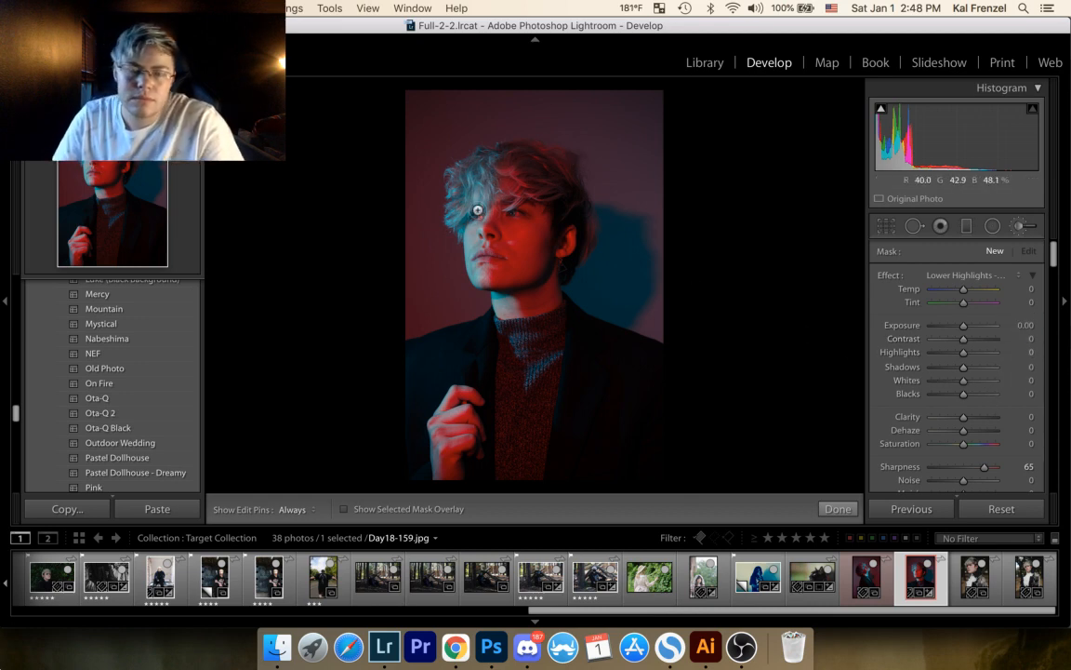
# Step: Paint the sharpening brush over the subject's hair and raised hand, then finish the brush adjustment
pyautogui.press('h')
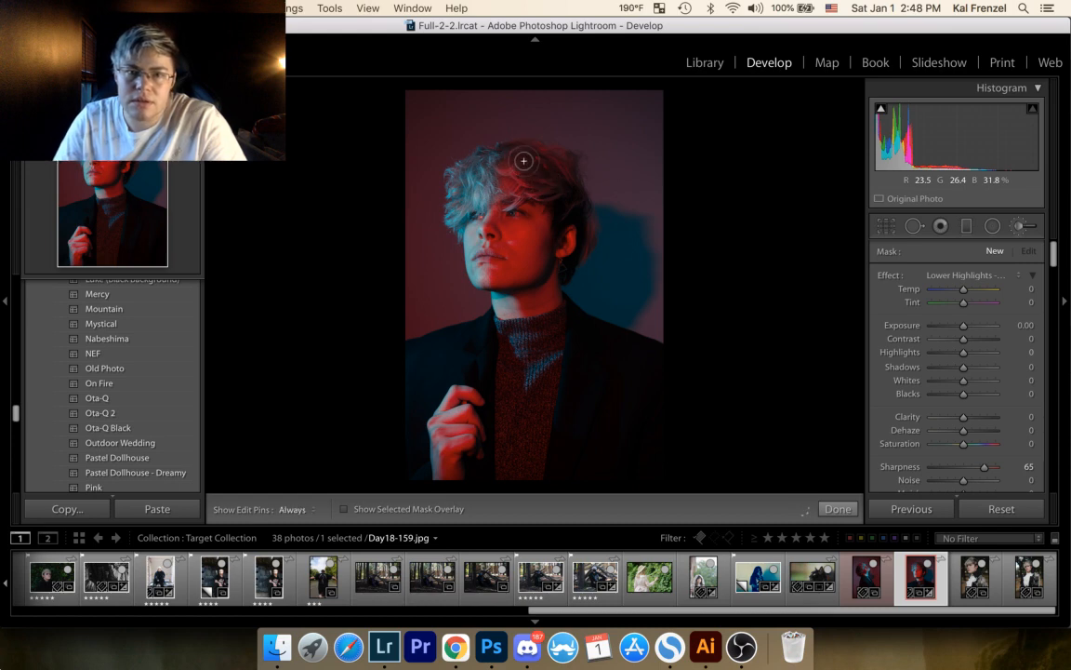
pyautogui.click(476, 158)
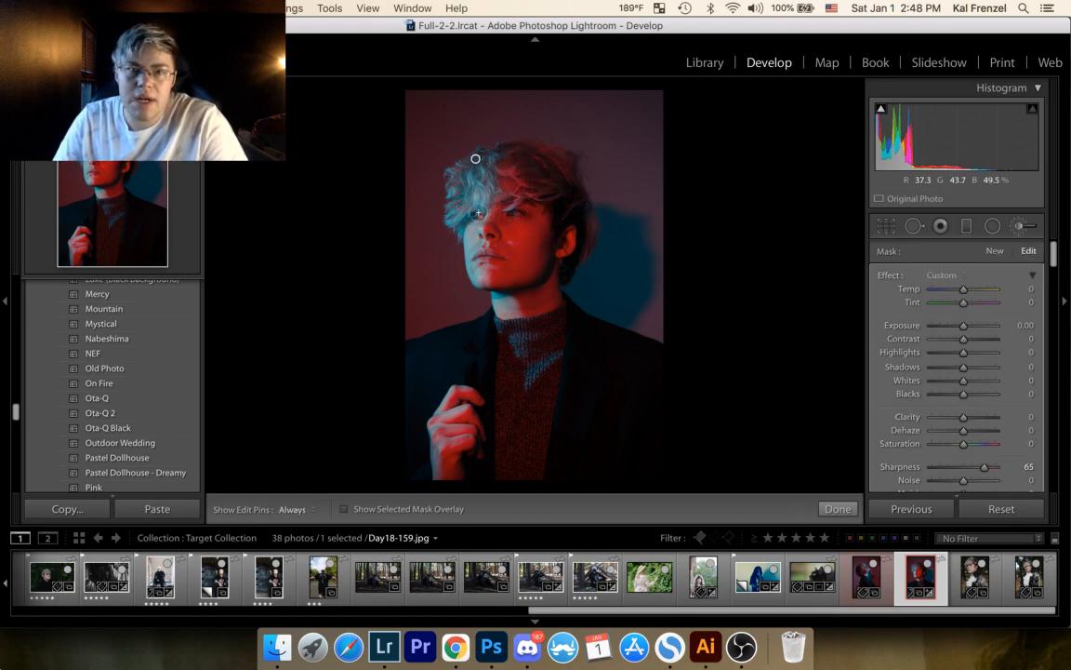
pyautogui.press('h')
pyautogui.press('h')
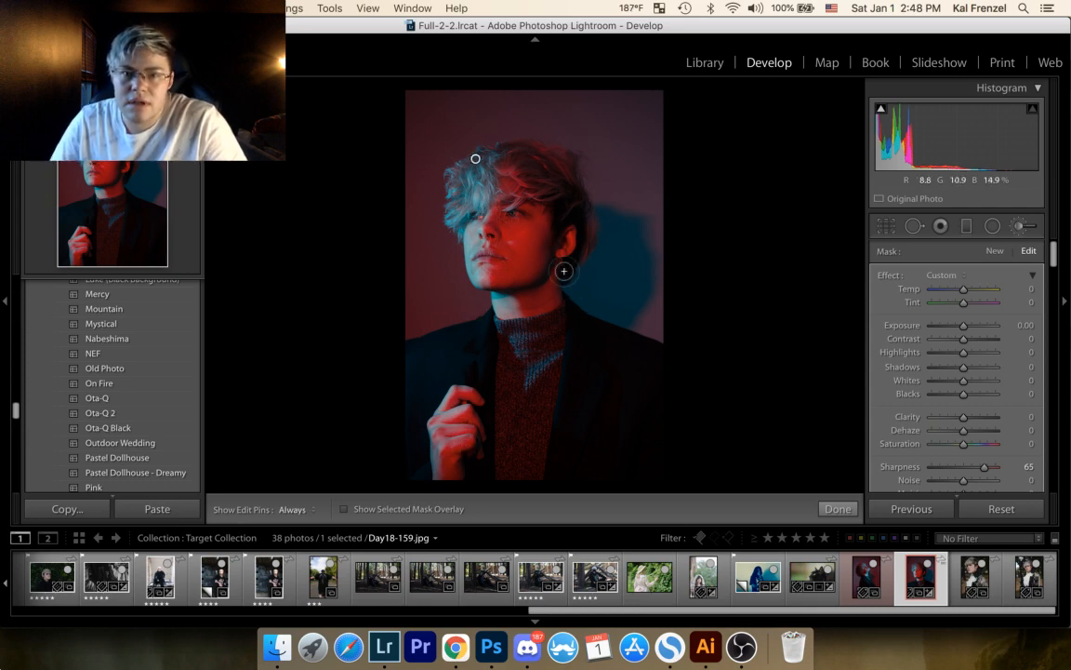
pyautogui.press('h')
pyautogui.moveTo(572, 165)
pyautogui.mouseDown()
pyautogui.moveTo(538, 154)
pyautogui.moveTo(590, 223)
pyautogui.moveTo(569, 200)
pyautogui.moveTo(538, 203)
pyautogui.moveTo(527, 183)
pyautogui.moveTo(468, 210)
pyautogui.moveTo(460, 188)
pyautogui.mouseUp()
pyautogui.moveTo(440, 426)
pyautogui.mouseDown()
pyautogui.moveTo(475, 392)
pyautogui.moveTo(448, 437)
pyautogui.moveTo(461, 436)
pyautogui.moveTo(443, 482)
pyautogui.moveTo(457, 458)
pyautogui.mouseUp()
pyautogui.click(837, 509)
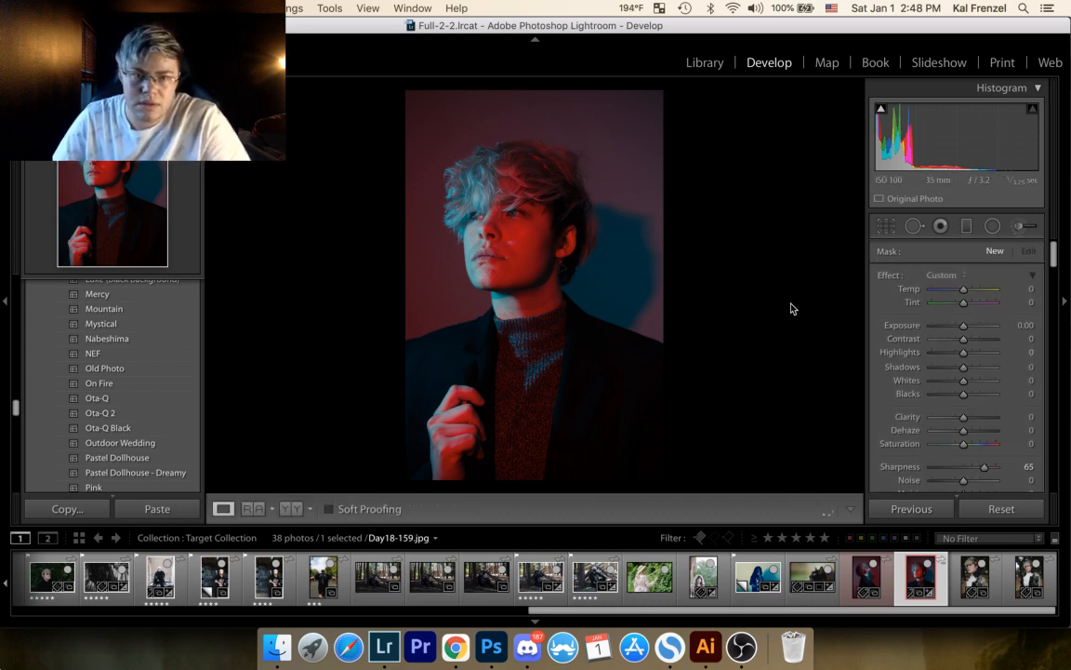
# Step: Open the portrait in Adobe Photoshop 2020 as a copy with Lightroom adjustments
pyautogui.click(465, 172)
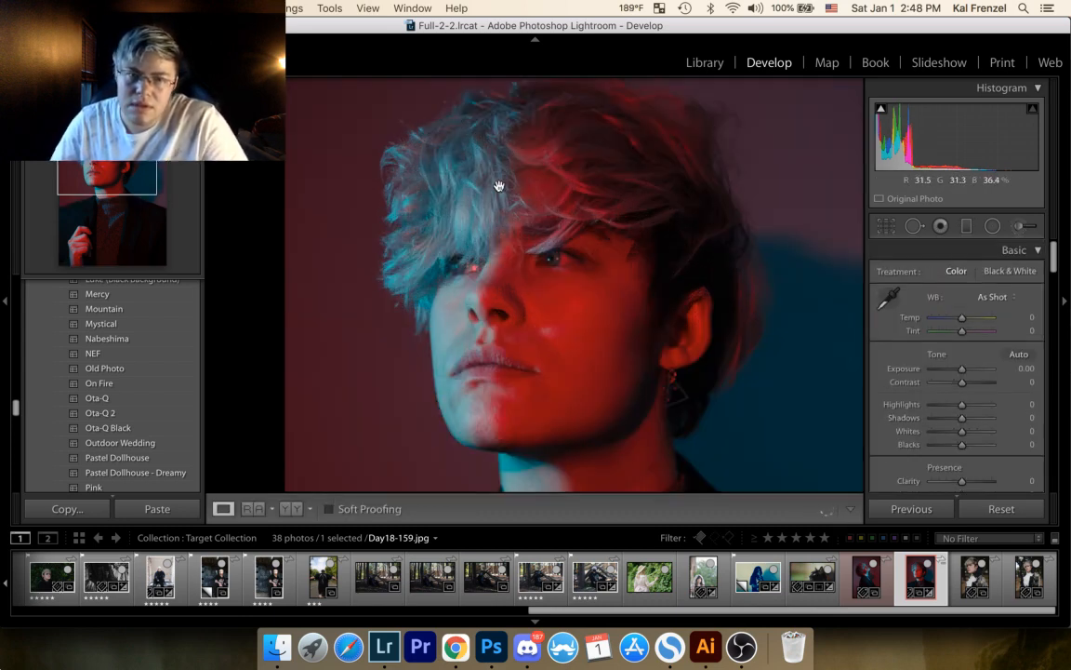
pyautogui.moveTo(531, 402); pyautogui.dragTo(500, 227)
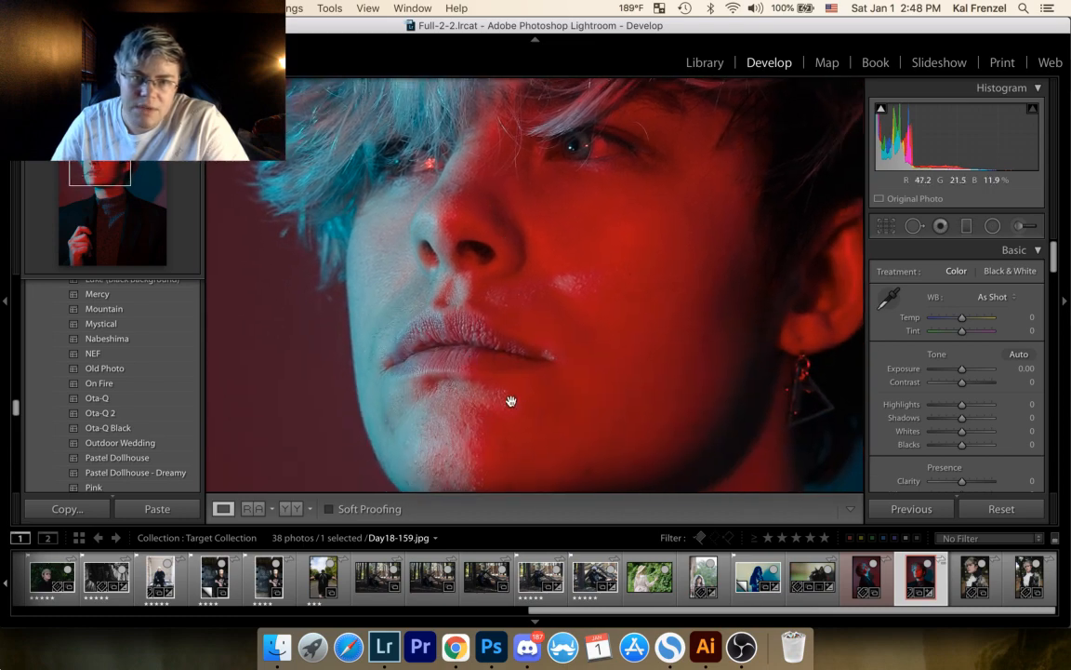
pyautogui.click(500, 358)
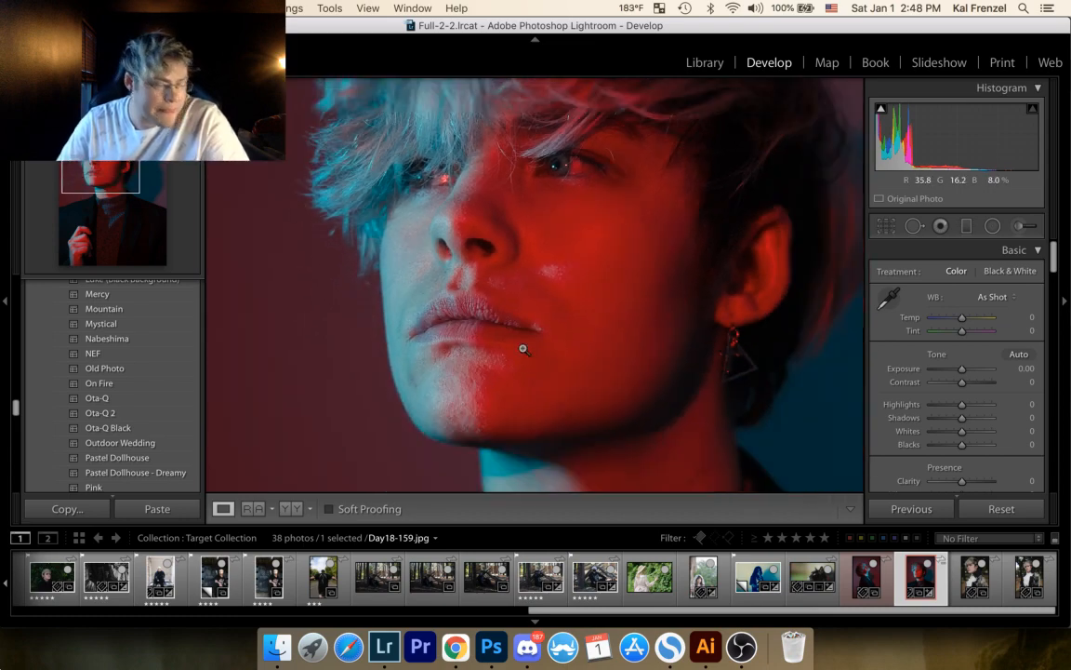
pyautogui.rightClick(557, 289)
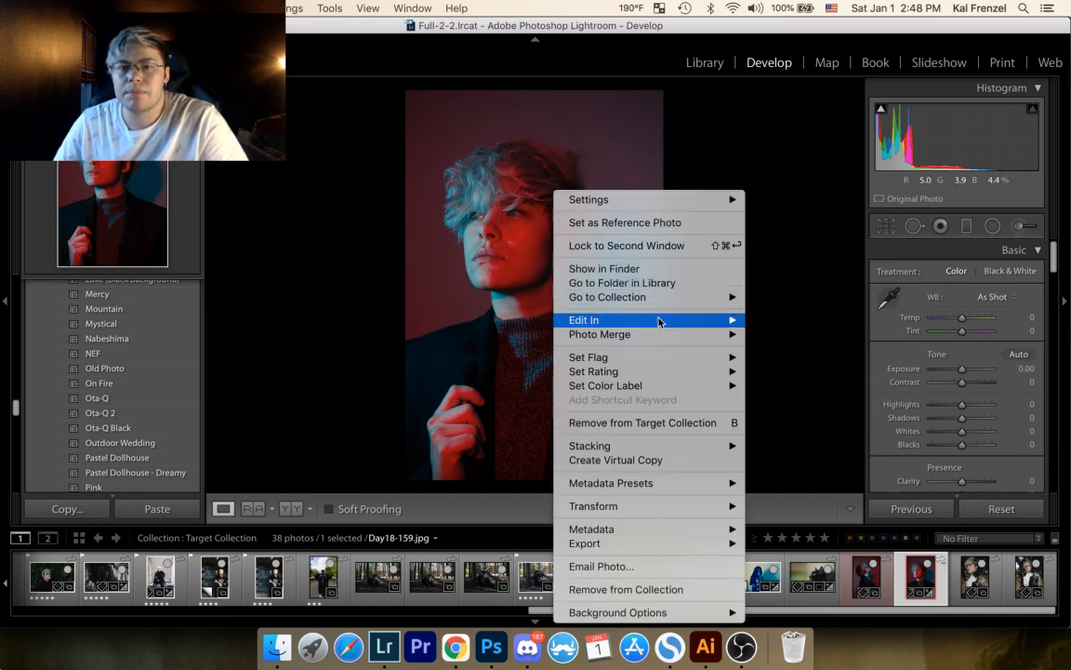
pyautogui.moveTo(691, 320)
pyautogui.click(797, 317)
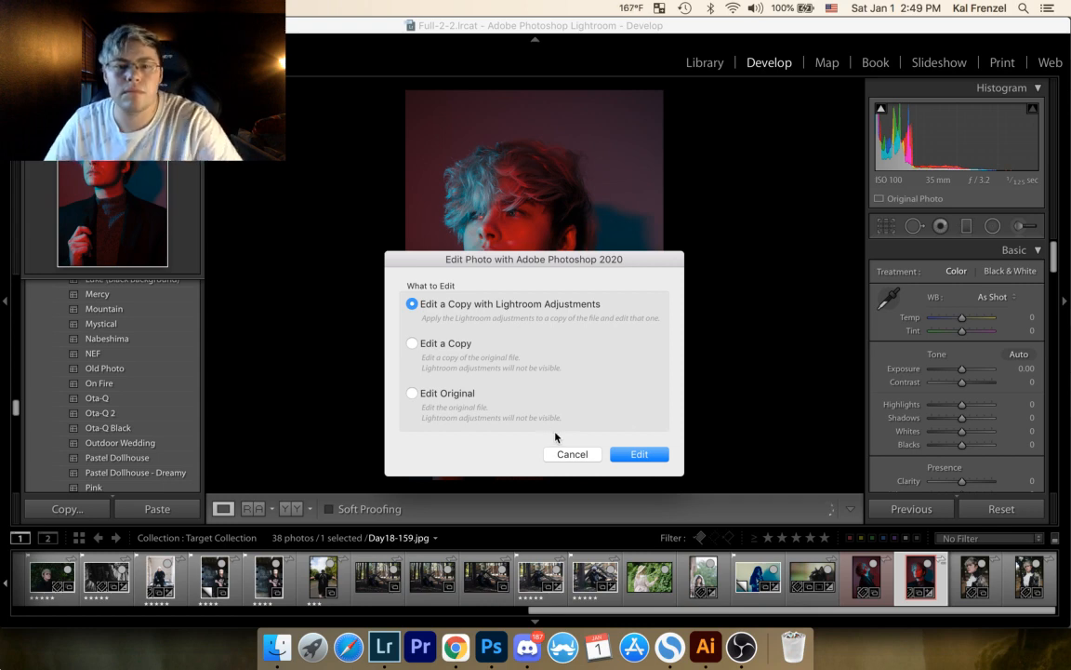
pyautogui.click(640, 454)
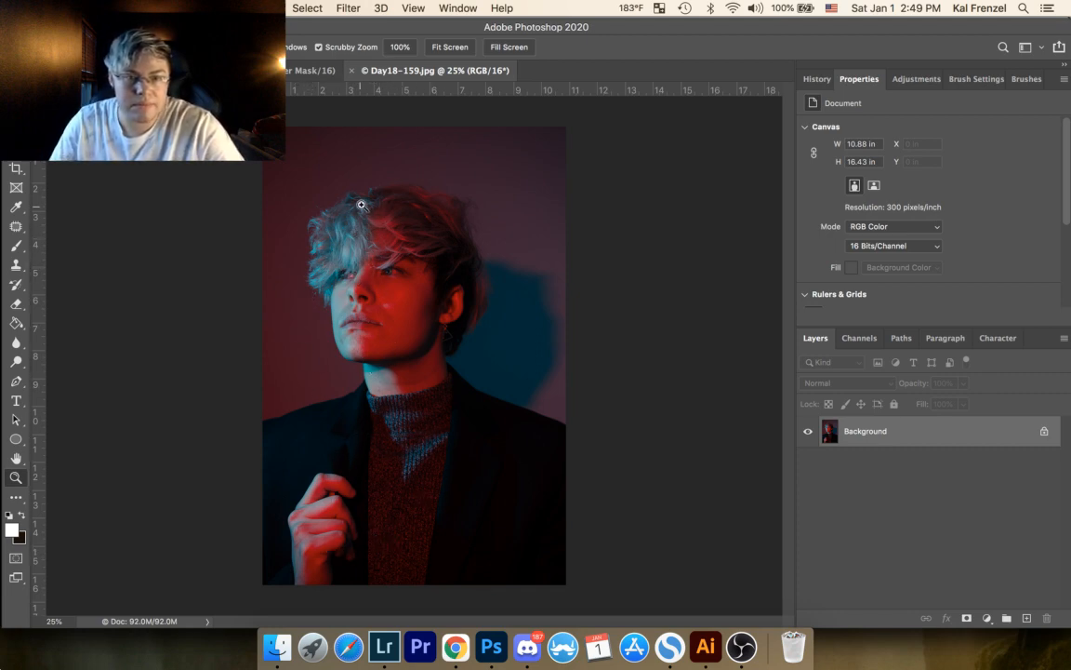
# Step: Patch the small skin blemish beside the eye, toward the temple, and clear the selection
pyautogui.moveTo(343, 189); pyautogui.dragTo(459, 172)
pyautogui.moveTo(386, 343); pyautogui.dragTo(98, 306)
pyautogui.moveTo(440, 318); pyautogui.dragTo(103, 354)
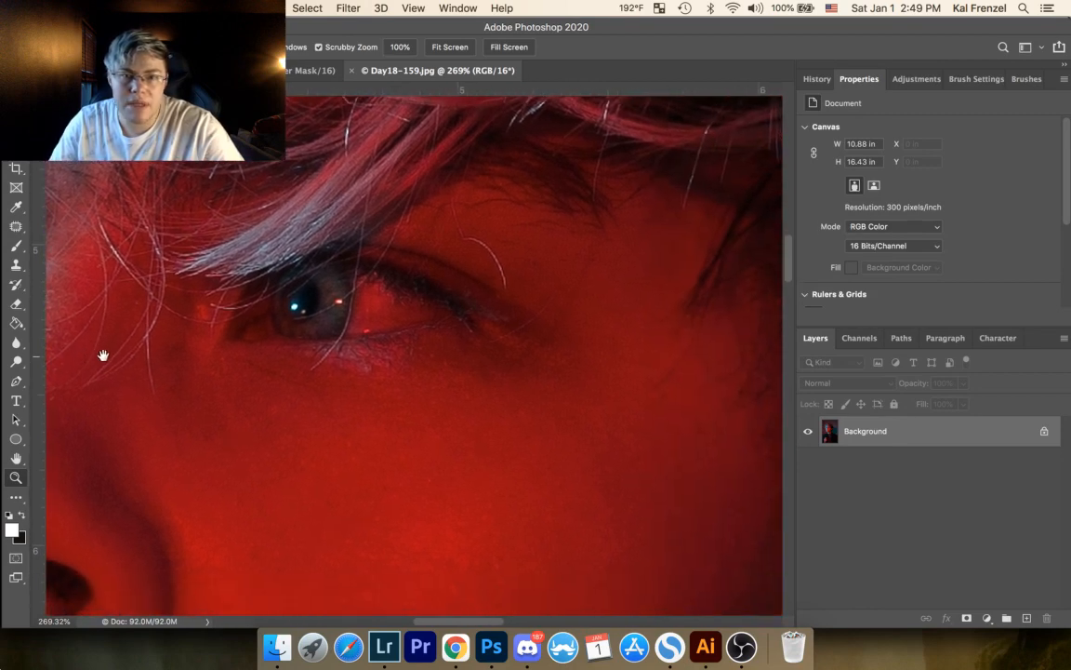
pyautogui.click(16, 226)
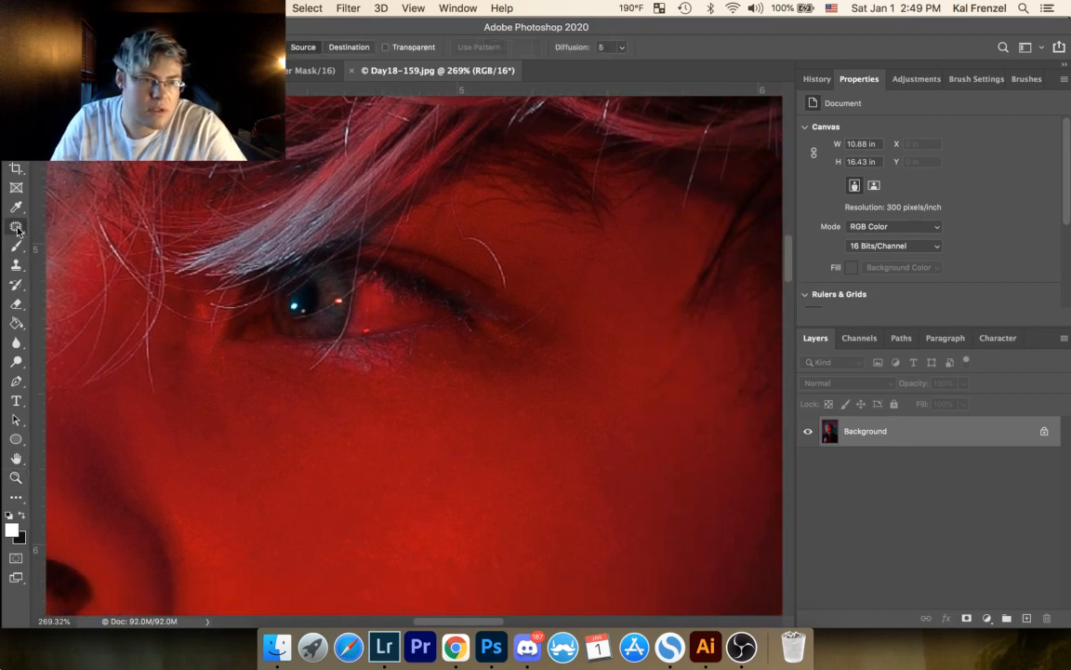
pyautogui.moveTo(560, 254); pyautogui.dragTo(621, 264)
pyautogui.press('super+d')
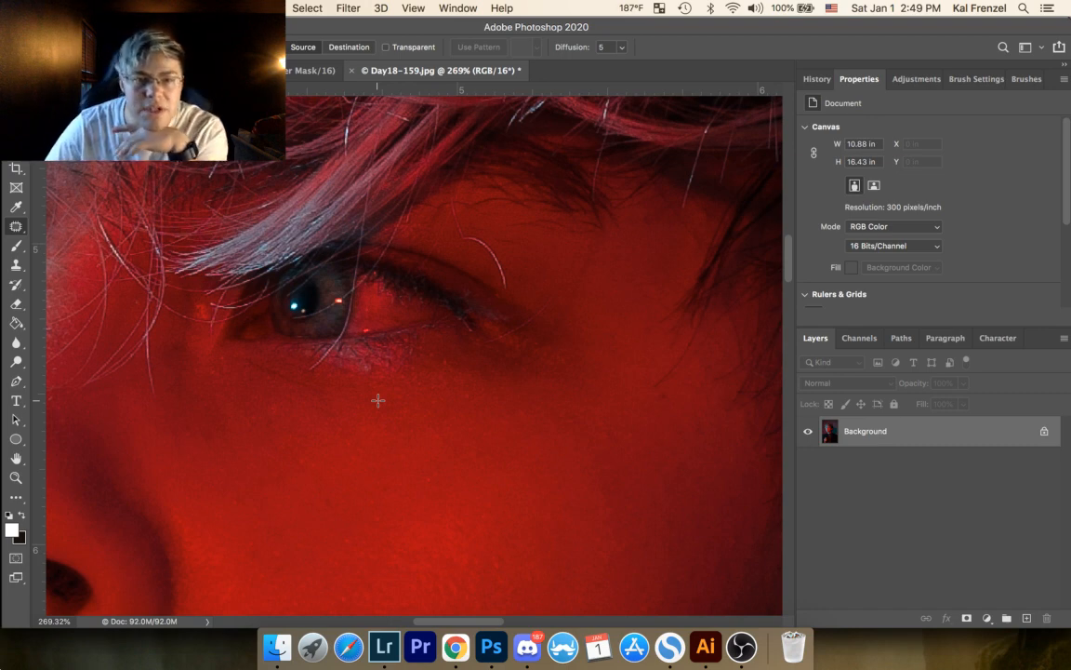
# Step: Patch the small blemishes on the temple near the hair and on the cheek below the outer eye corner
pyautogui.hscroll(5, 535, 302)
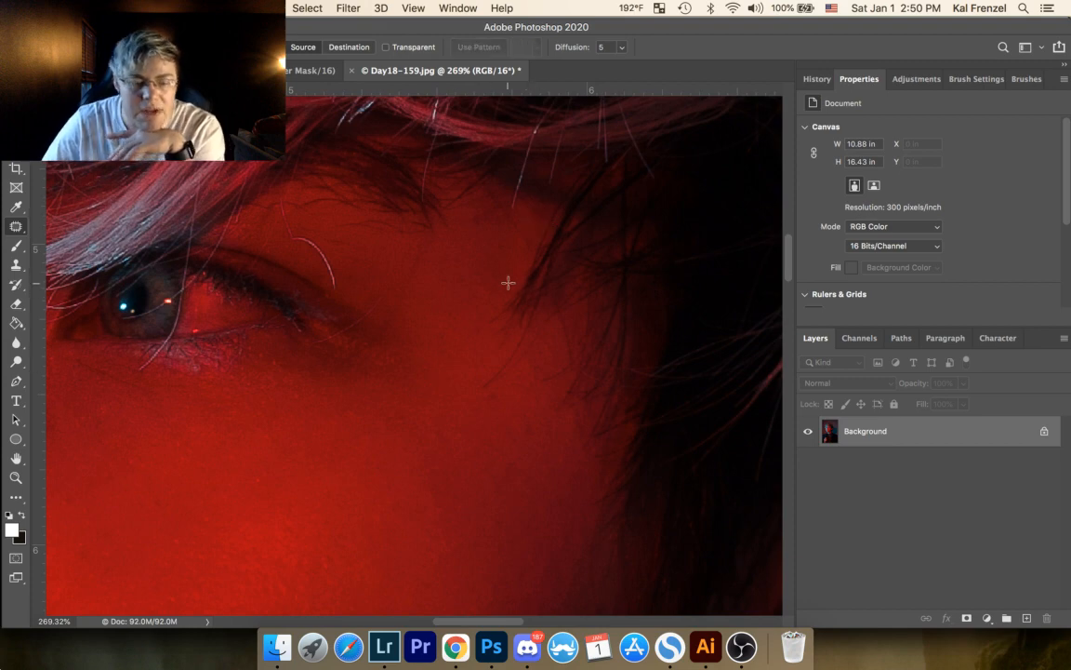
pyautogui.moveTo(534, 209); pyautogui.dragTo(531, 212)
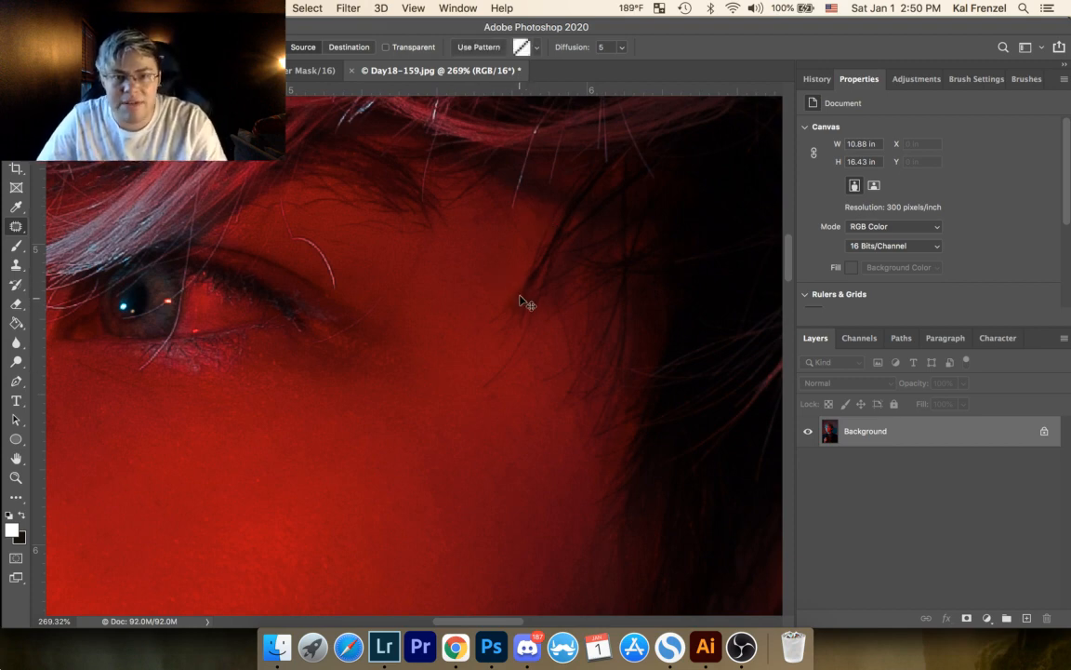
pyautogui.click(510, 310)
pyautogui.moveTo(494, 392); pyautogui.dragTo(497, 391)
pyautogui.click(560, 370)
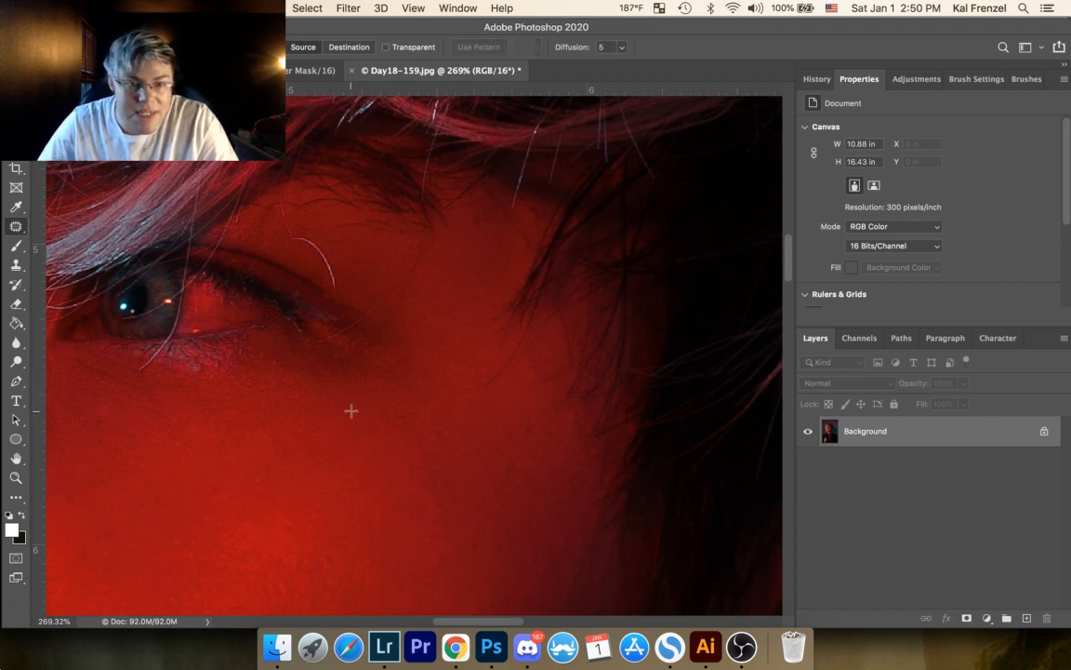
pyautogui.moveTo(355, 412); pyautogui.dragTo(387, 373)
pyautogui.press('super+d')
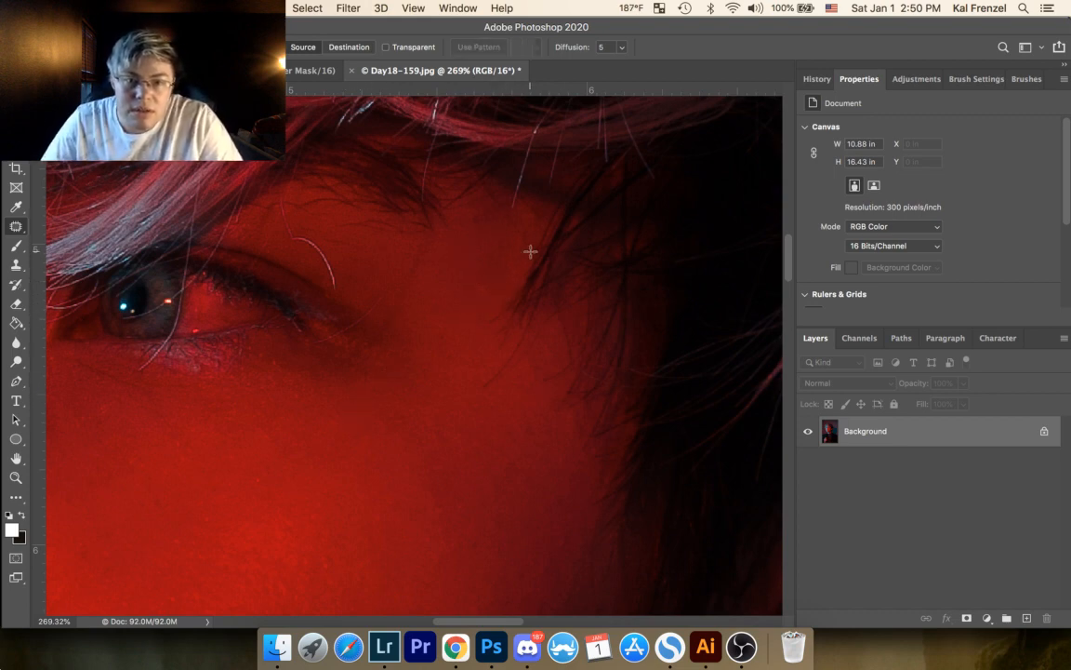
# Step: Patch the dark speck on the skin between the eyebrow's outer end and the dark hair strands
pyautogui.moveTo(521, 216); pyautogui.dragTo(528, 212)
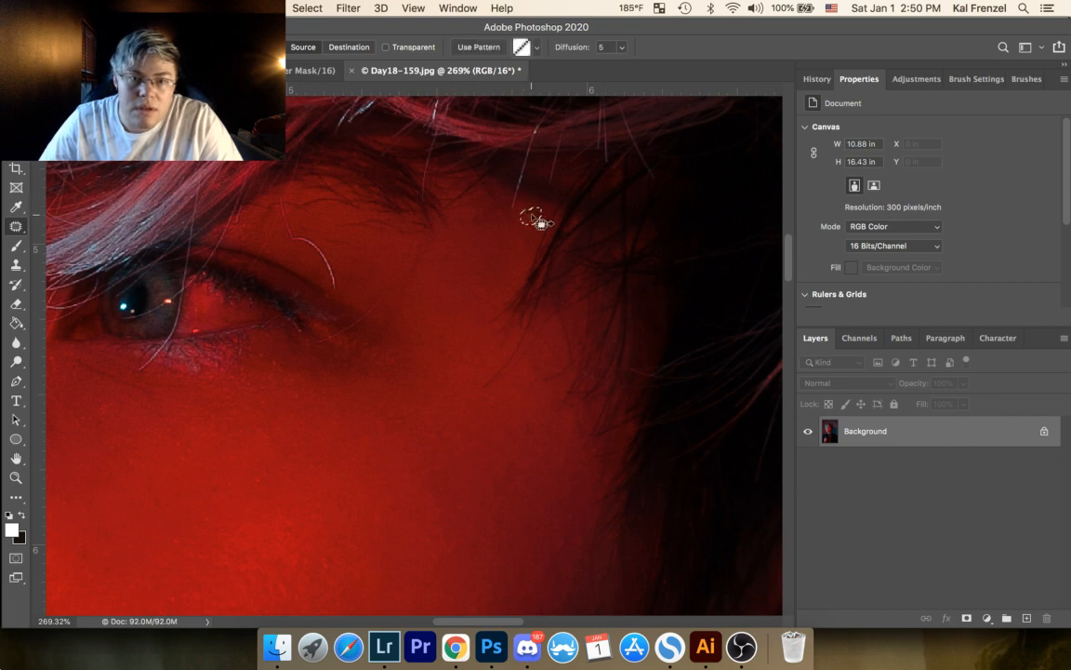
pyautogui.press('super+d')
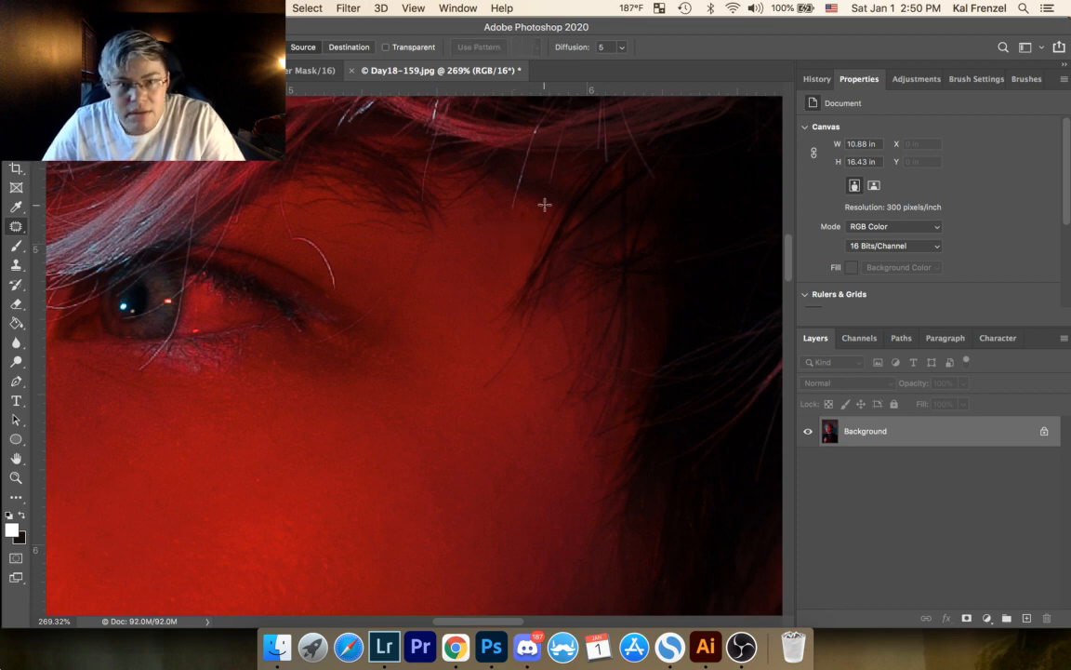
pyautogui.click(15, 477)
pyautogui.moveTo(507, 210); pyautogui.dragTo(537, 165)
pyautogui.click(16, 226)
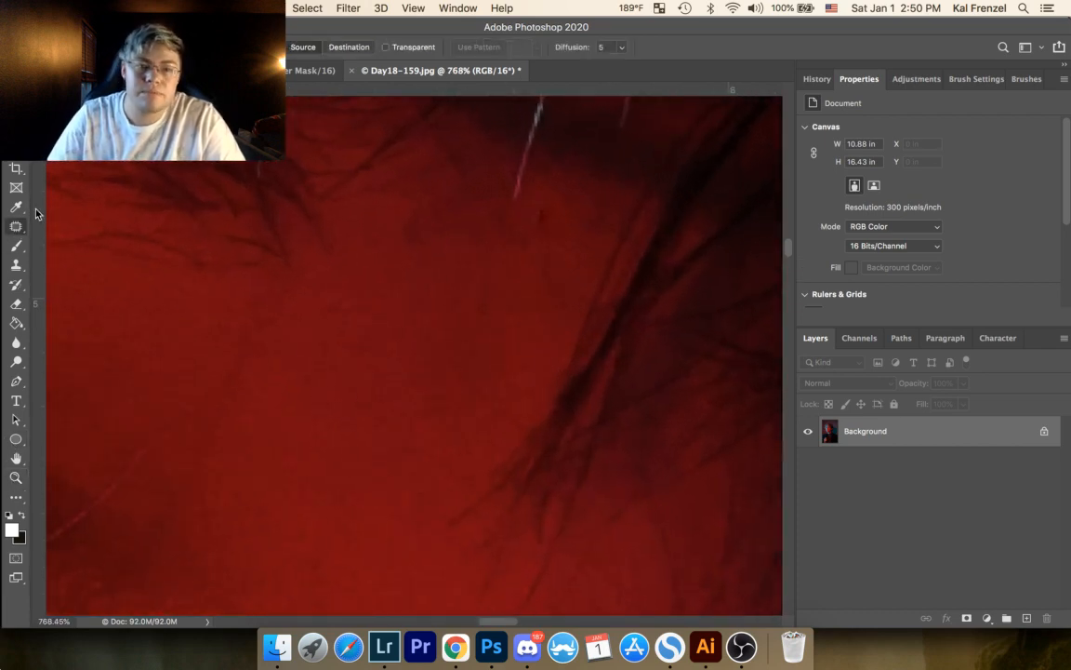
pyautogui.moveTo(536, 206)
pyautogui.mouseDown()
pyautogui.moveTo(534, 238)
pyautogui.moveTo(569, 219)
pyautogui.mouseUp()
pyautogui.press('super+d')
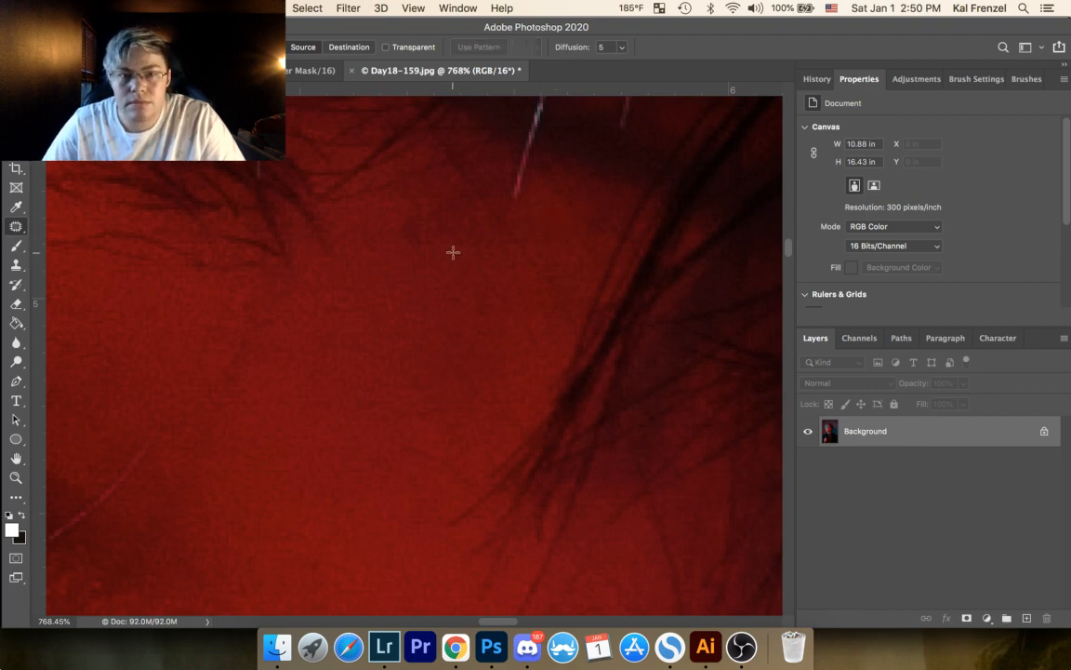
# Step: Examine the skin around the outer eye corner, cheek and nose for remaining blemishes
pyautogui.moveTo(381, 333); pyautogui.dragTo(602, 222)
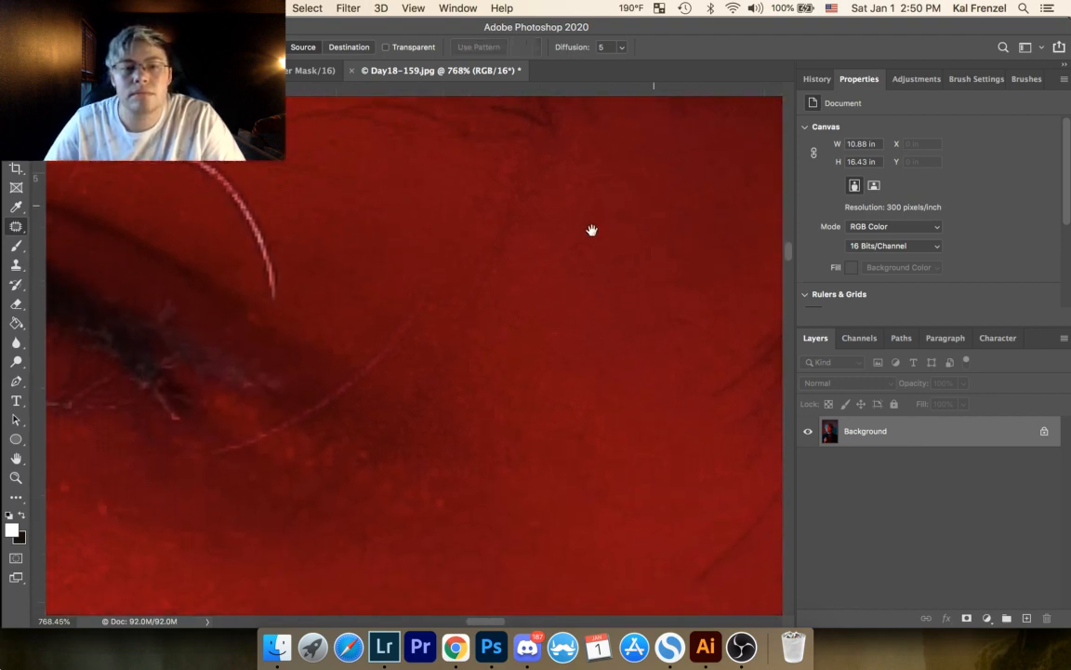
pyautogui.moveTo(503, 283); pyautogui.dragTo(645, 186)
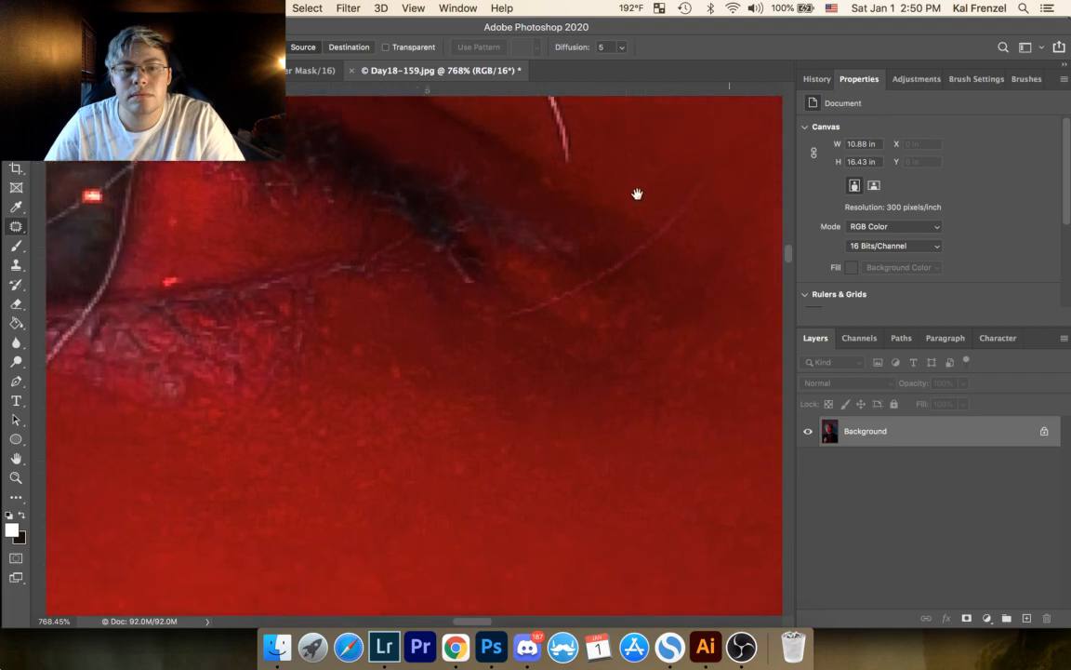
pyautogui.click(16, 477)
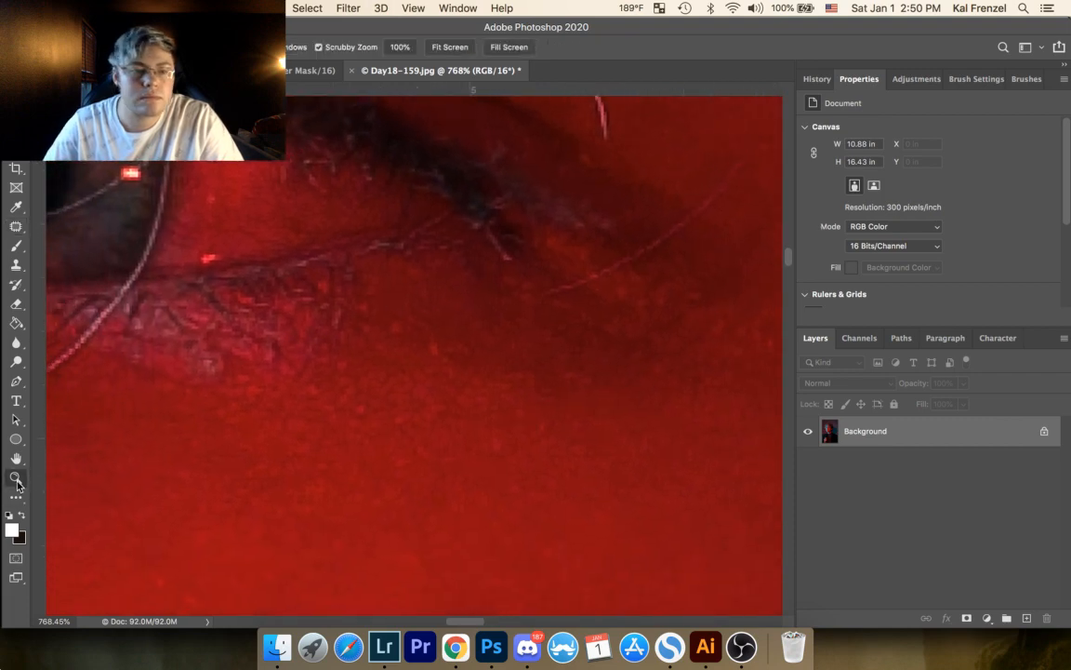
pyautogui.moveTo(359, 298); pyautogui.dragTo(299, 342)
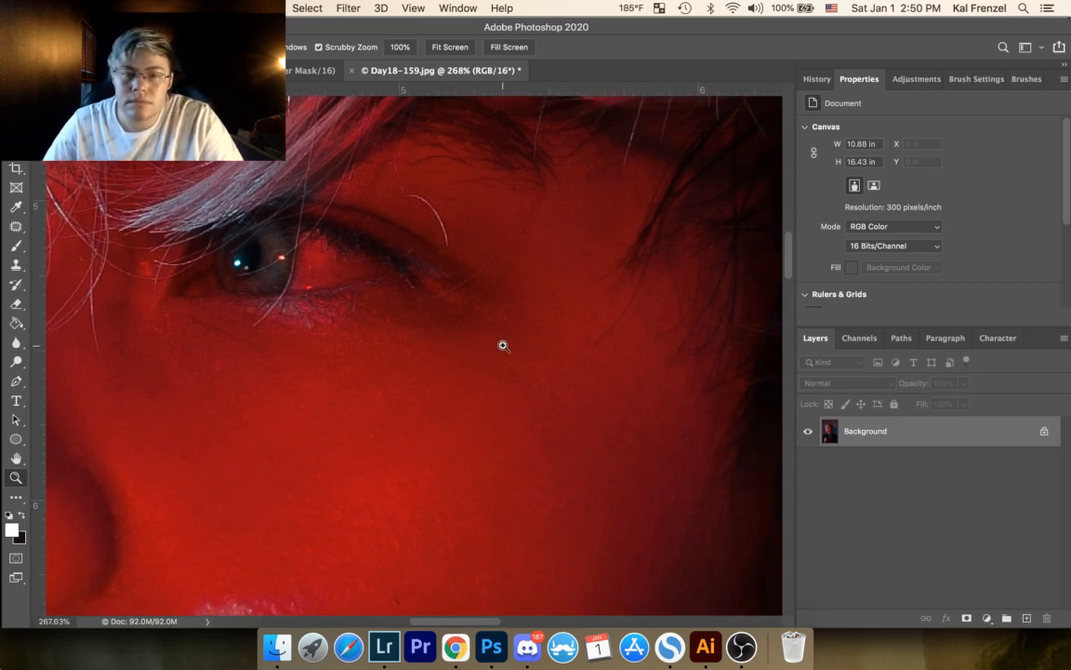
pyautogui.moveTo(569, 312); pyautogui.dragTo(591, 296)
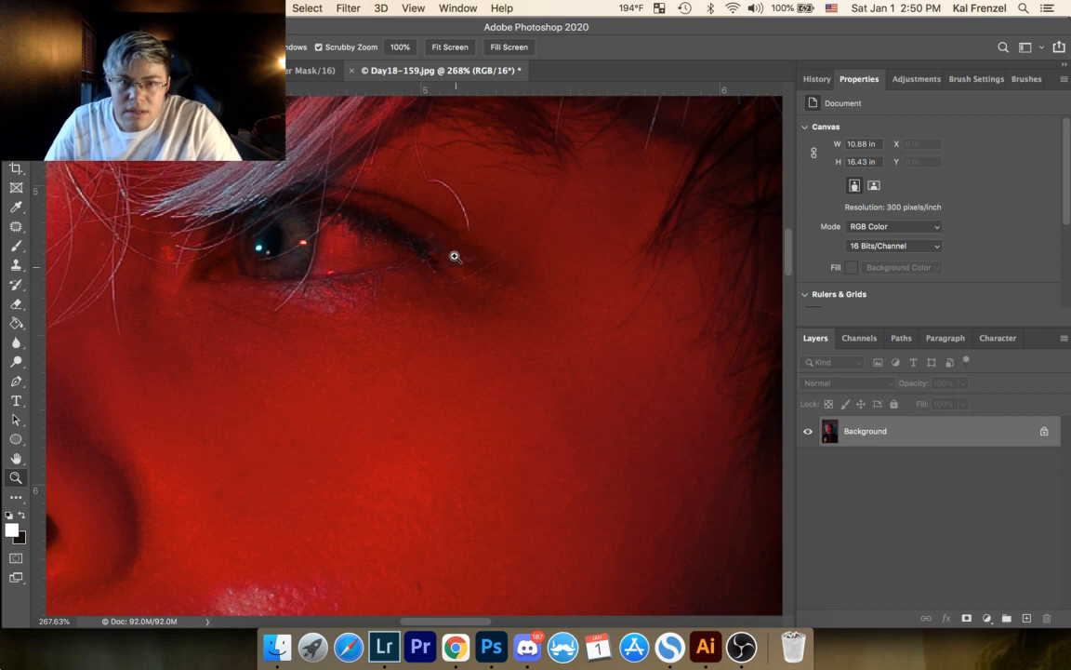
pyautogui.moveTo(522, 328); pyautogui.dragTo(568, 275)
pyautogui.moveTo(468, 314); pyautogui.dragTo(534, 371)
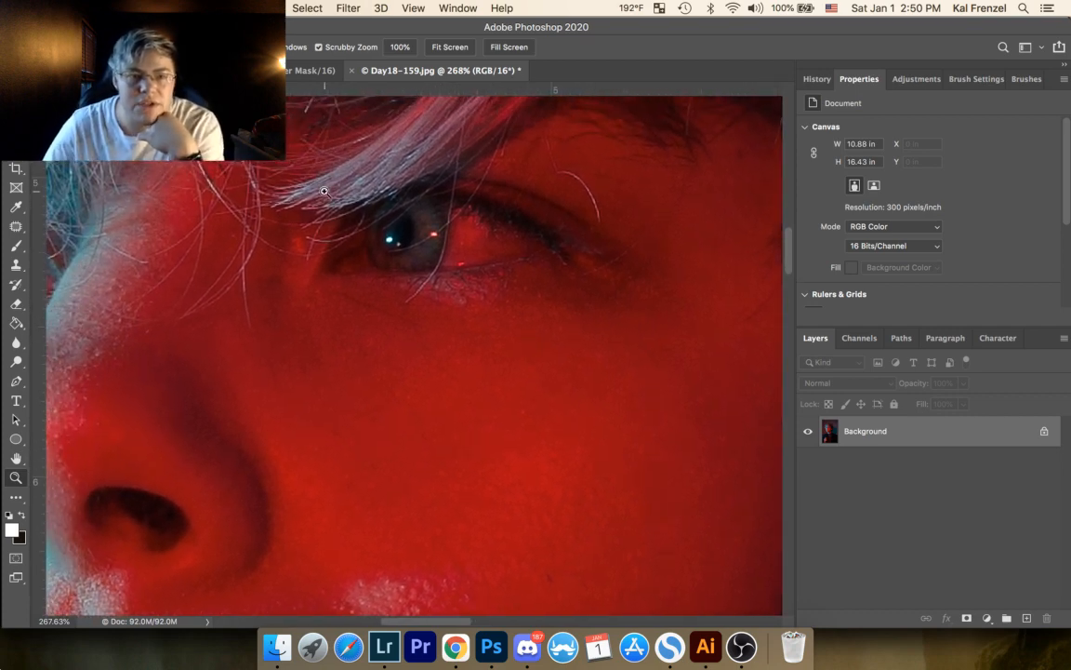
# Step: Patch the dark crease in the skin under the eye, just below the lower lashes, and clear the selection
pyautogui.click(16, 226)
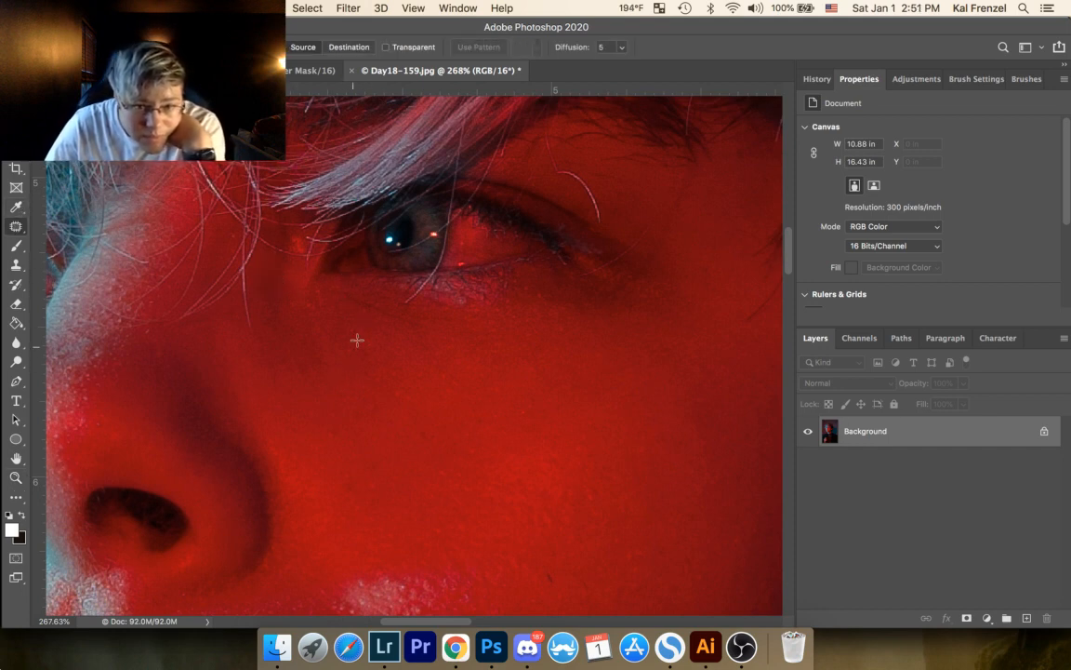
pyautogui.moveTo(479, 316); pyautogui.dragTo(447, 292)
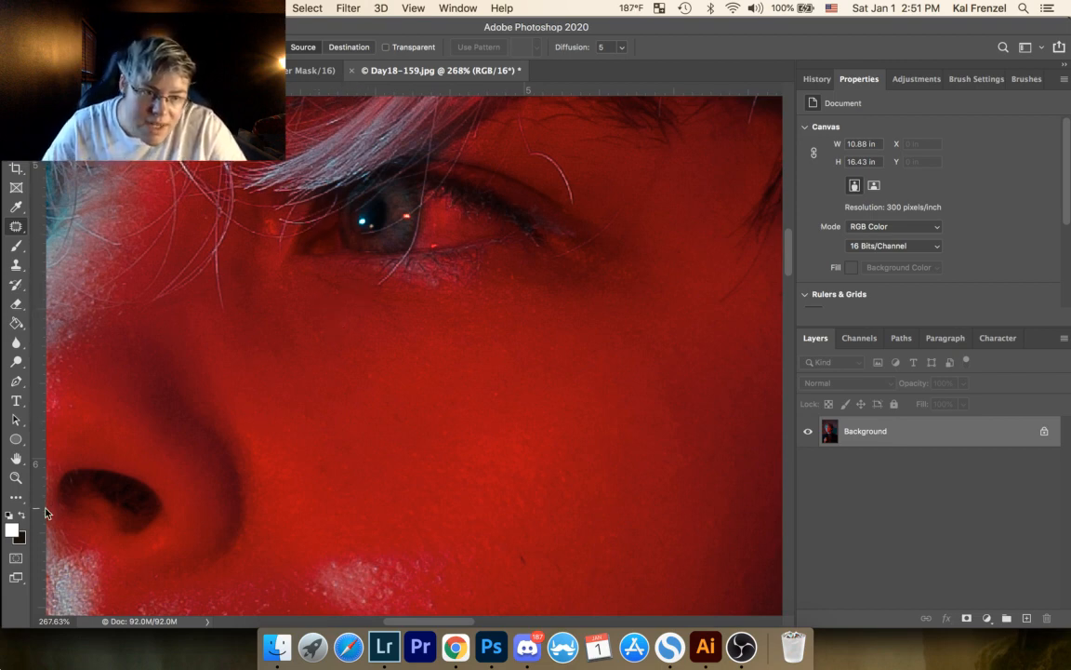
pyautogui.press('z')
pyautogui.moveTo(364, 286); pyautogui.dragTo(428, 231)
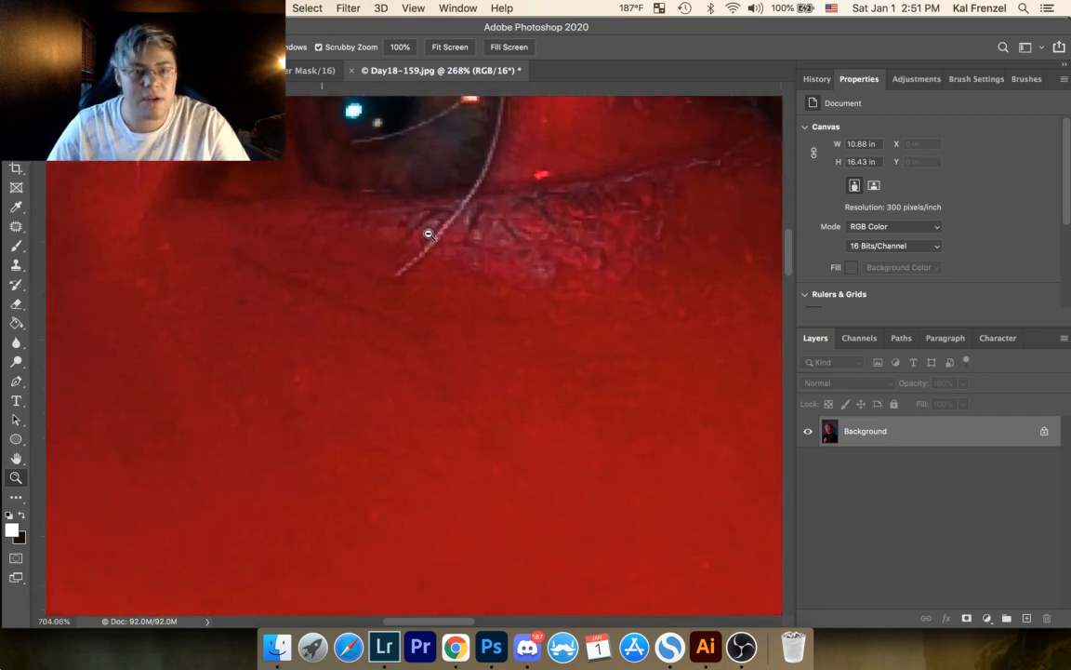
pyautogui.click(18, 226)
pyautogui.moveTo(231, 246); pyautogui.dragTo(312, 291)
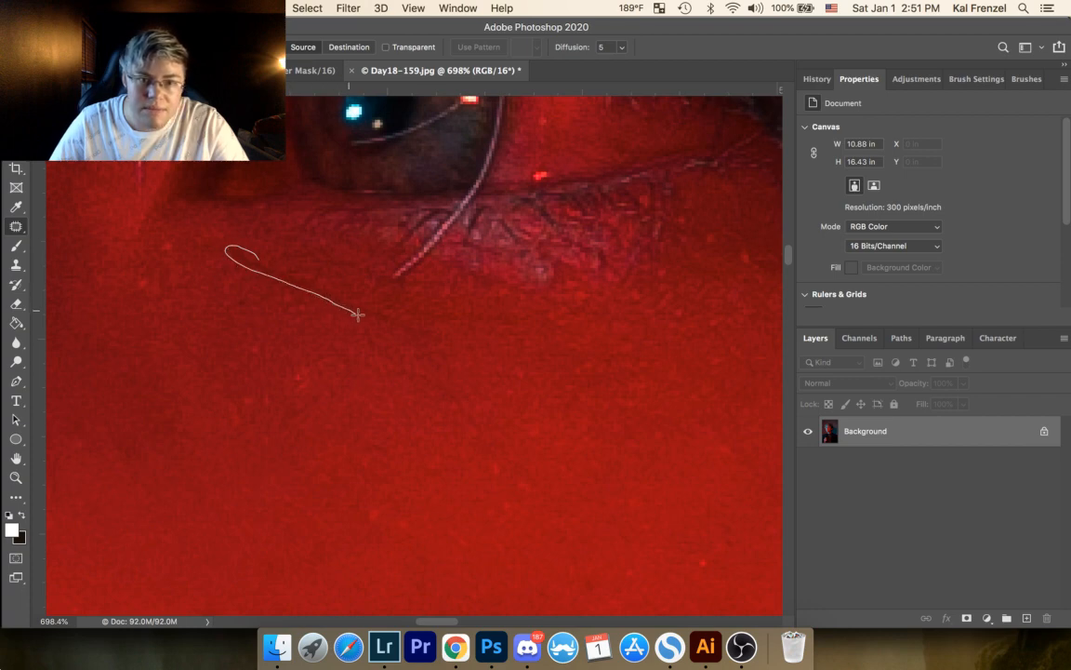
pyautogui.moveTo(391, 308)
pyautogui.mouseDown()
pyautogui.moveTo(261, 259)
pyautogui.moveTo(318, 315)
pyautogui.mouseUp()
pyautogui.hotkey('ctrl', 'd')
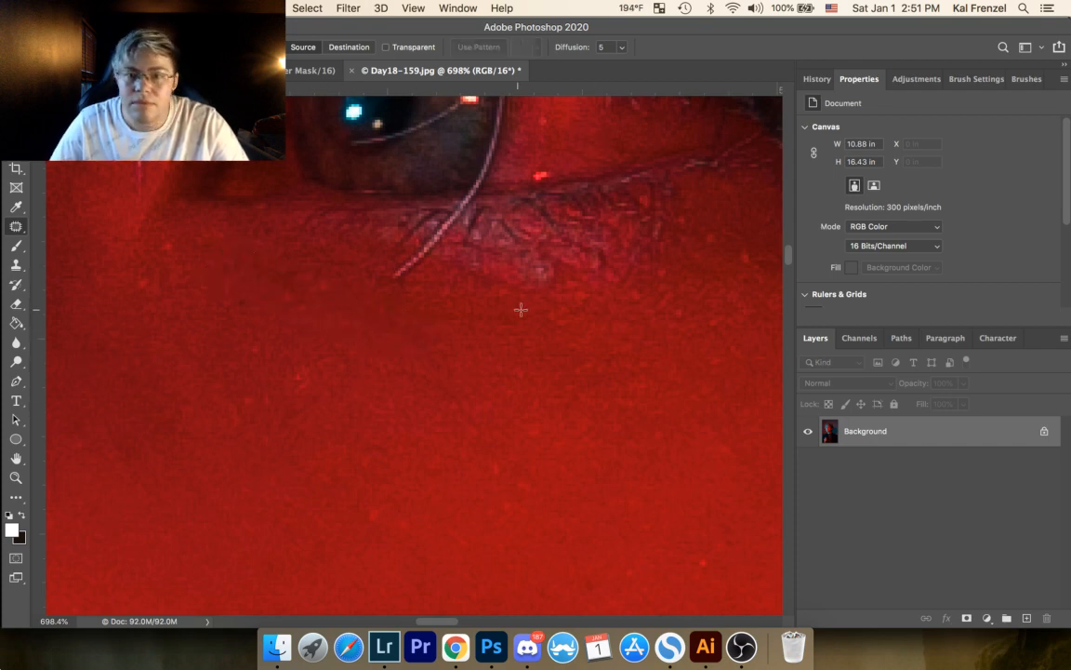
# Step: Try to patch a small spot below the outer lower lashes, then undo the patch
pyautogui.moveTo(628, 264)
pyautogui.mouseDown()
pyautogui.moveTo(619, 281)
pyautogui.moveTo(633, 289)
pyautogui.mouseUp()
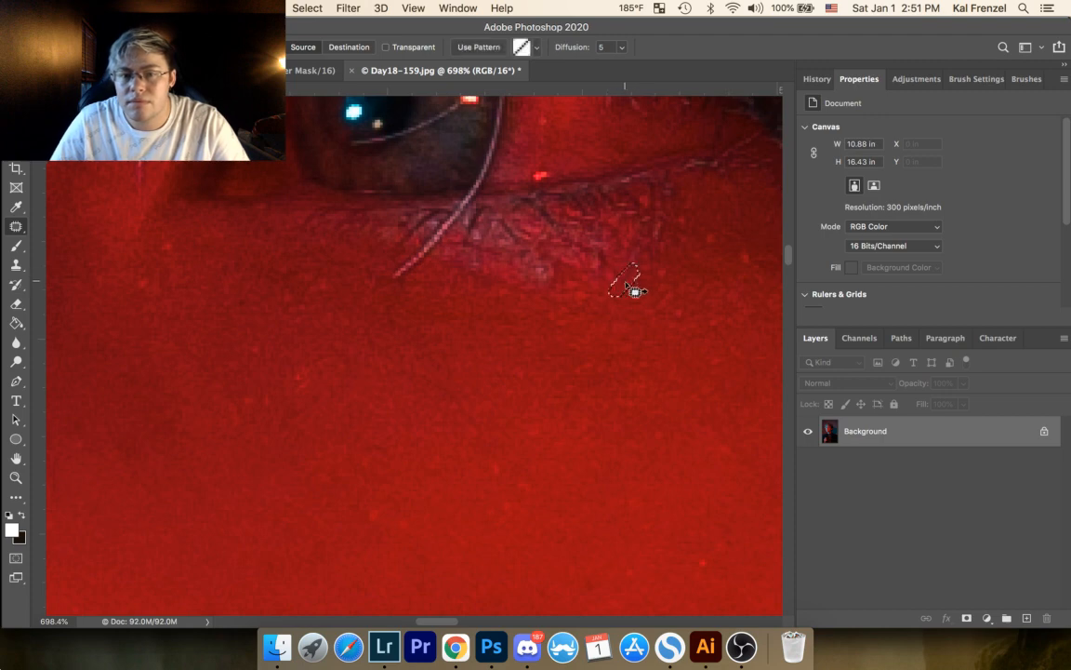
pyautogui.press('super+d')
pyautogui.press('super+z')
pyautogui.press('super+z')
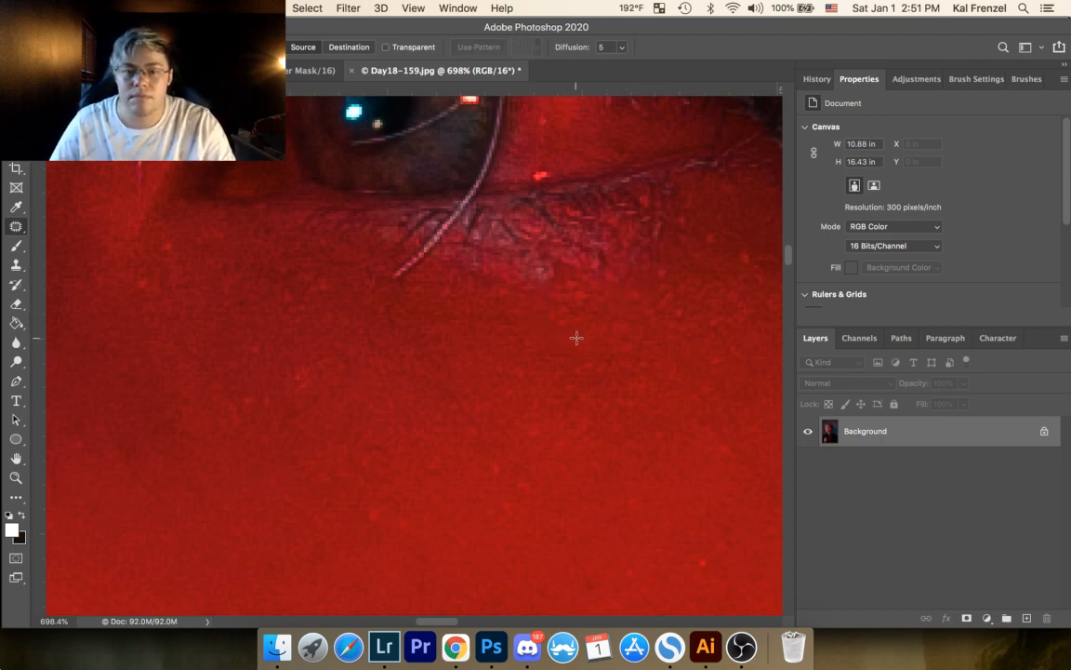
# Step: Try to patch two small spots on the cheek below the eye
pyautogui.moveTo(372, 505); pyautogui.dragTo(374, 506)
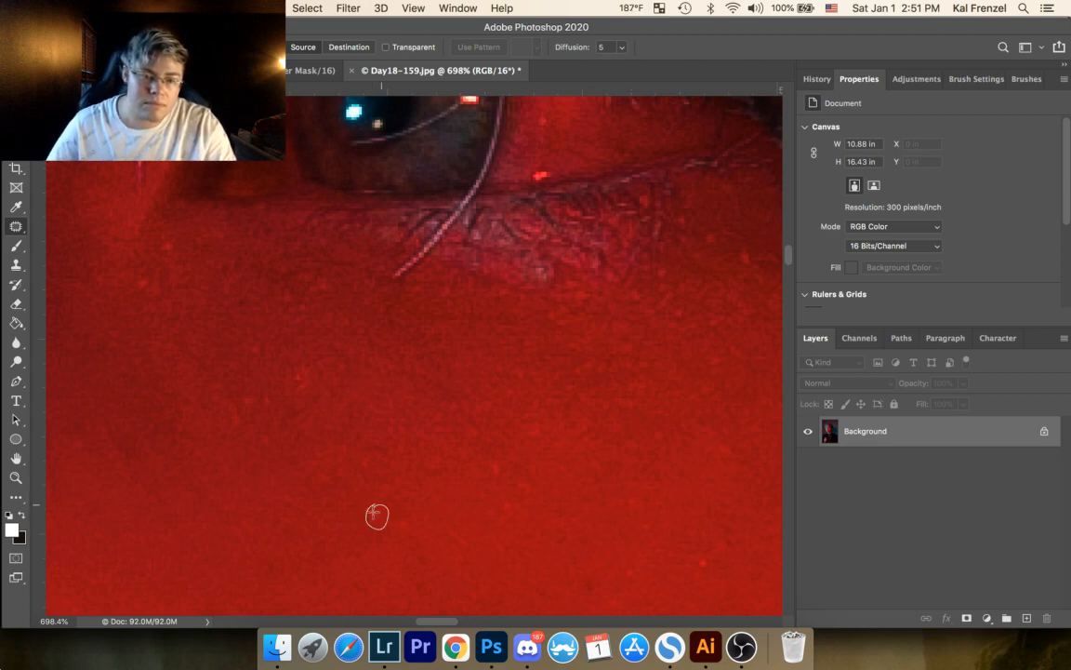
pyautogui.click(631, 236)
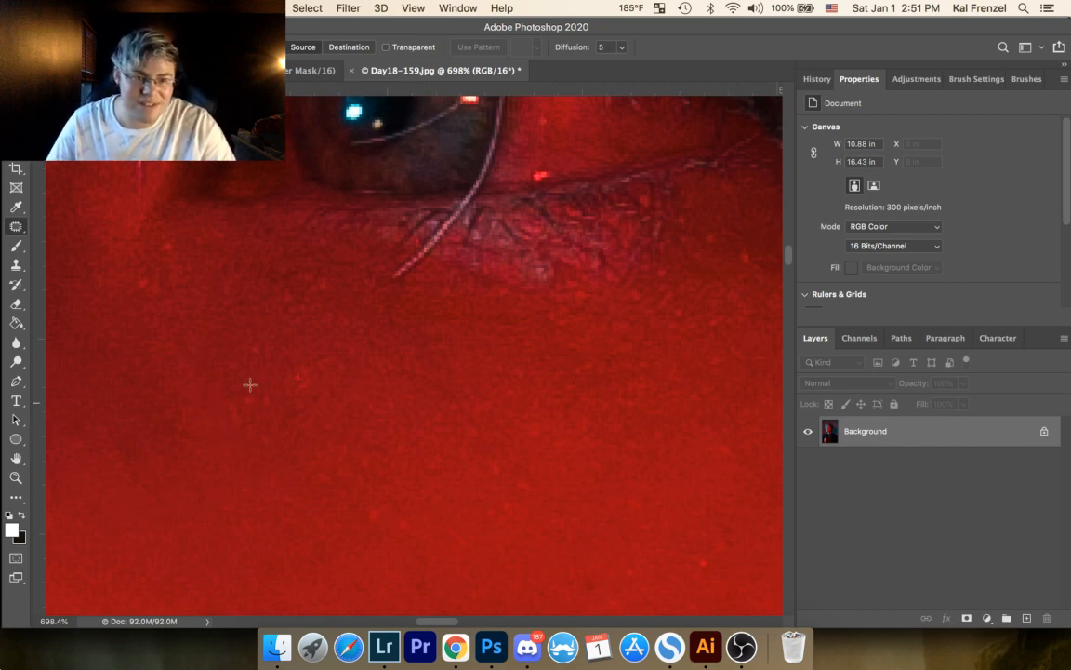
pyautogui.moveTo(251, 393); pyautogui.dragTo(248, 394)
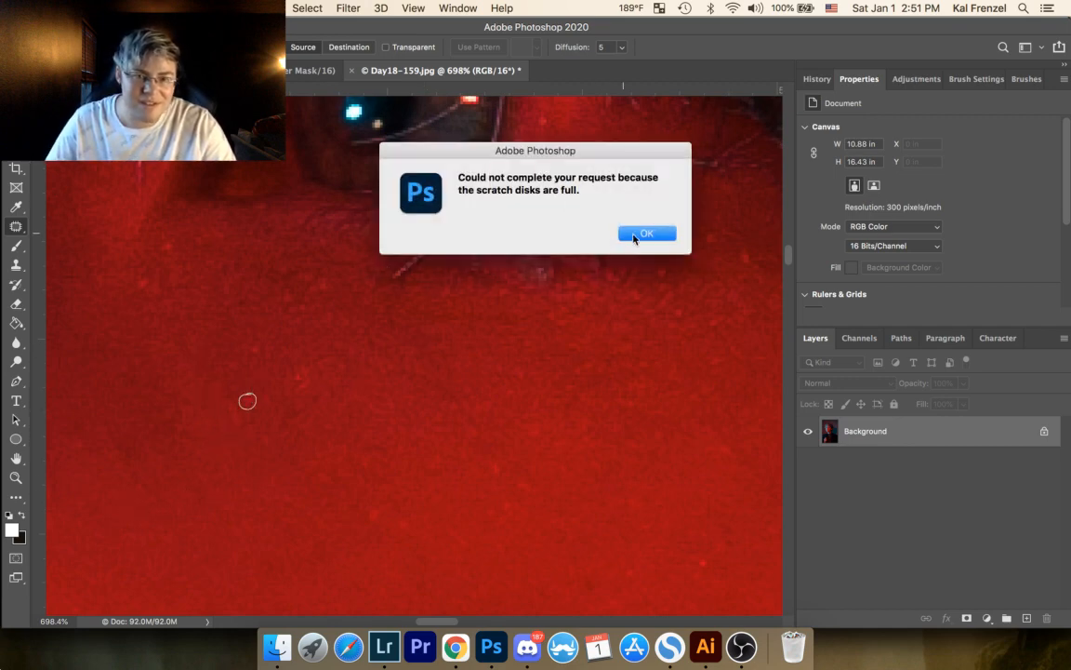
pyautogui.click(630, 237)
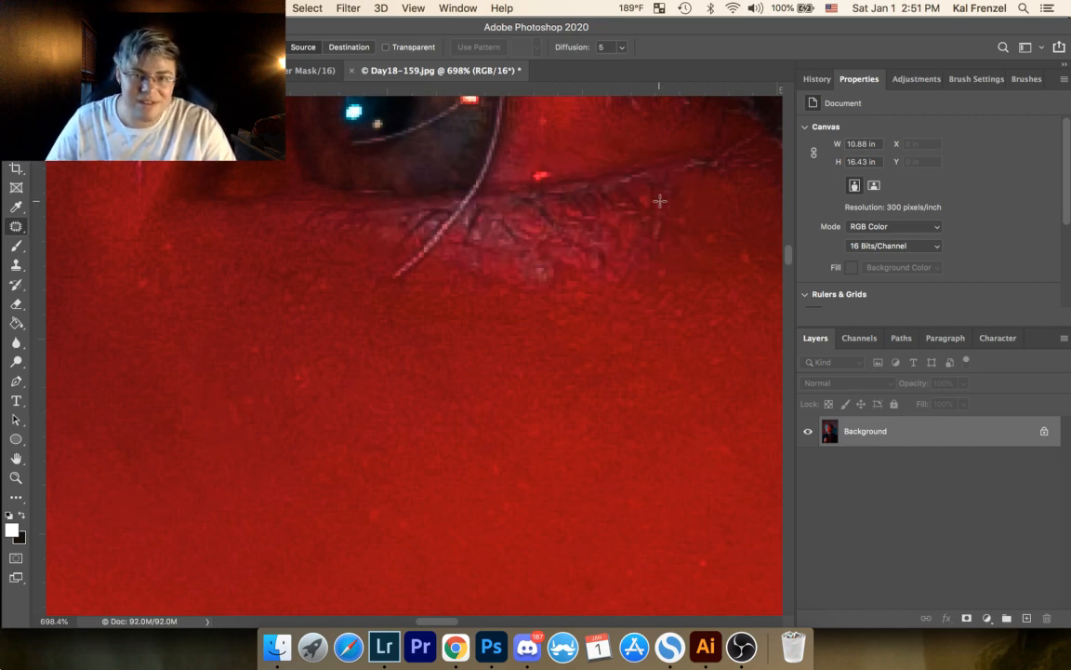
# Step: Quit Adobe Illustrator without saving the changes to photo.png
pyautogui.rightClick(700, 654)
pyautogui.click(711, 599)
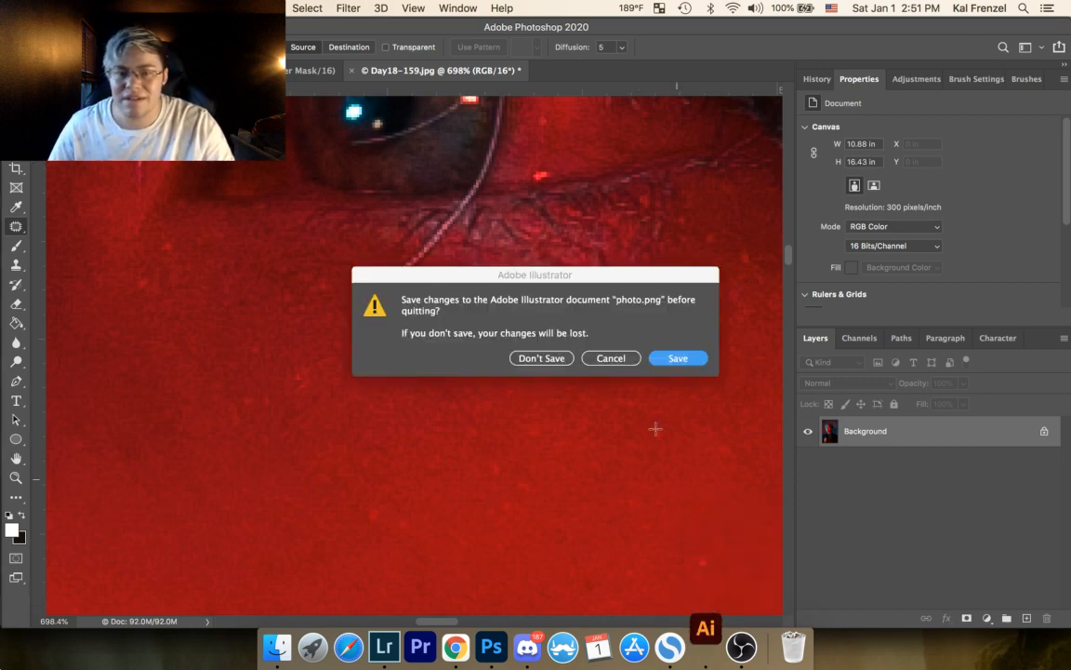
pyautogui.click(570, 360)
pyautogui.click(552, 359)
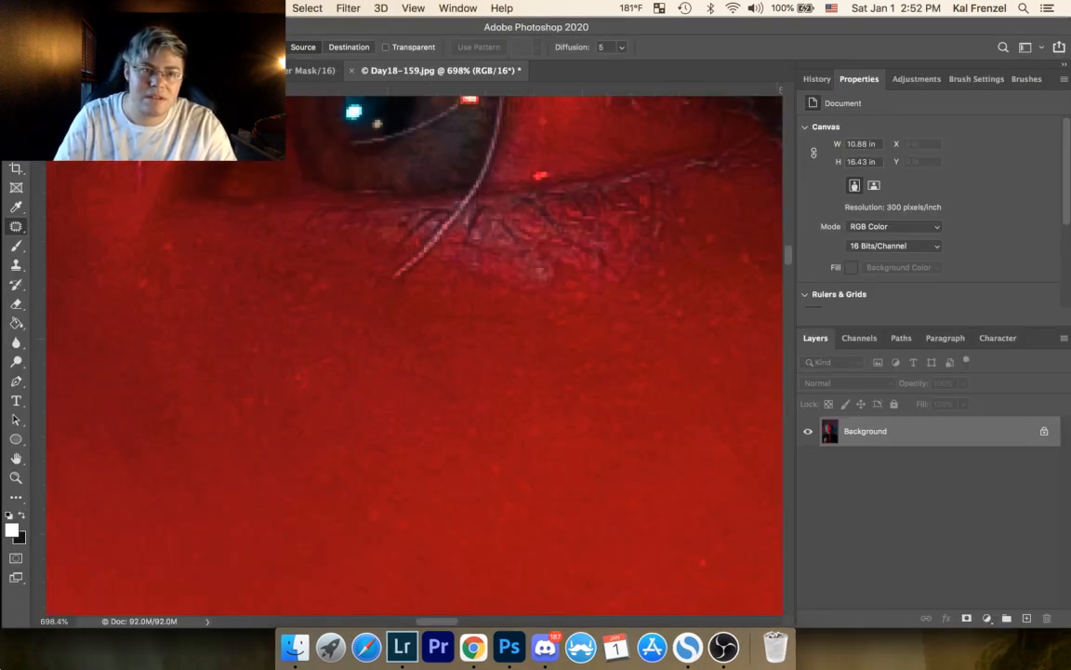
# Step: Close the cat photo document and quit Discord, leaving the portrait open
pyautogui.click(310, 70)
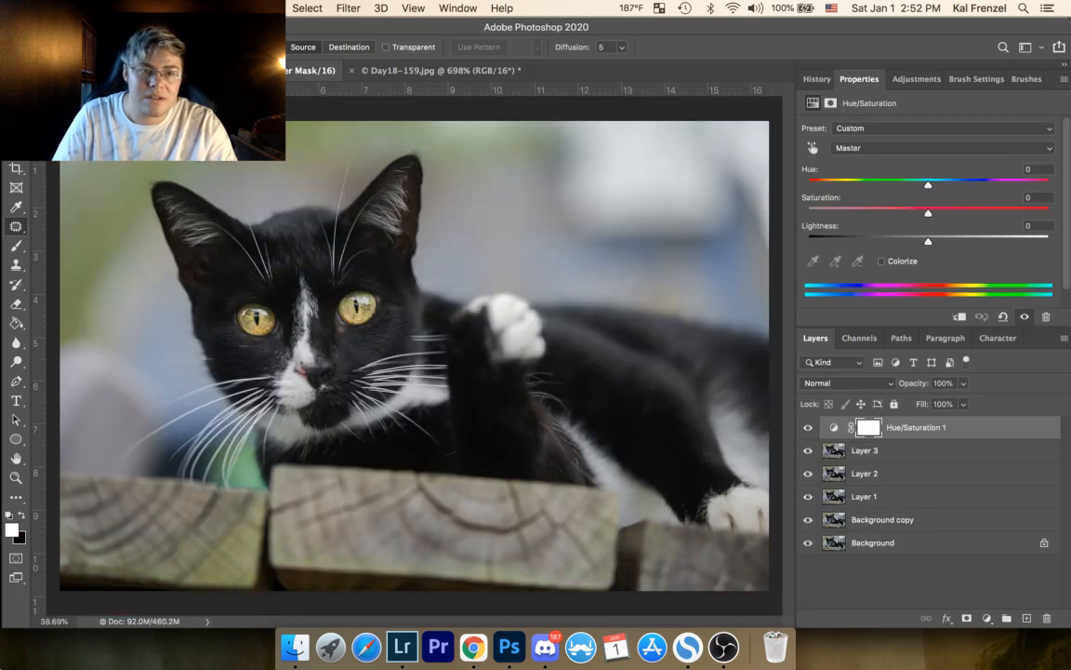
pyautogui.press('super+w')
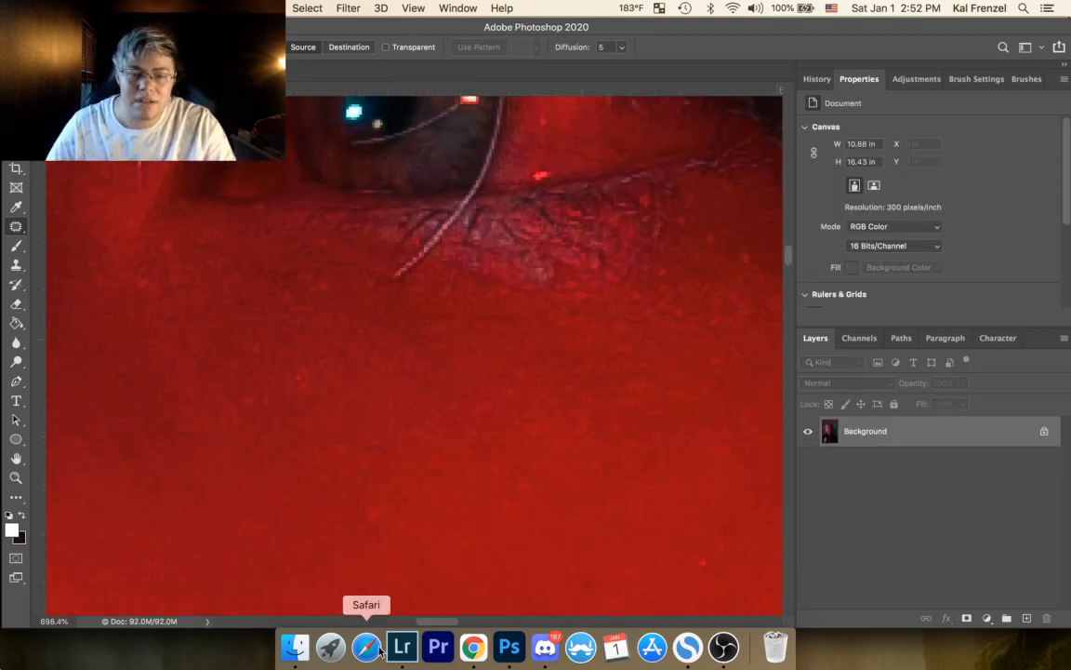
pyautogui.rightClick(536, 654)
pyautogui.click(548, 598)
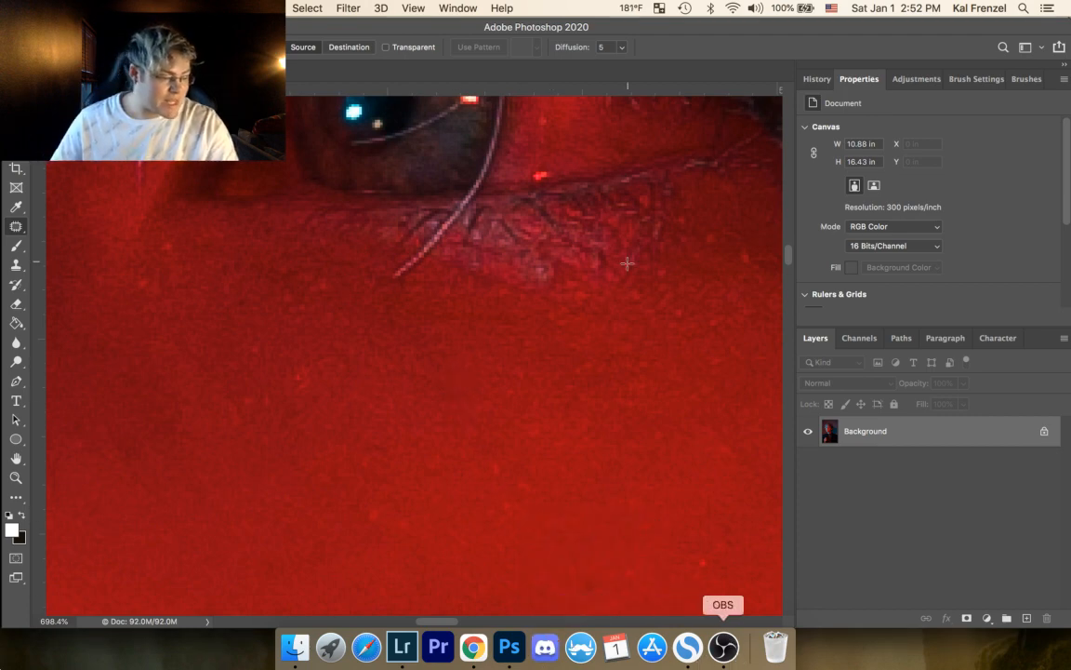
# Step: Patch the small bright spots between the side of the nose and the inner eye corner, and one under the eye
pyautogui.moveTo(348, 379); pyautogui.dragTo(527, 323)
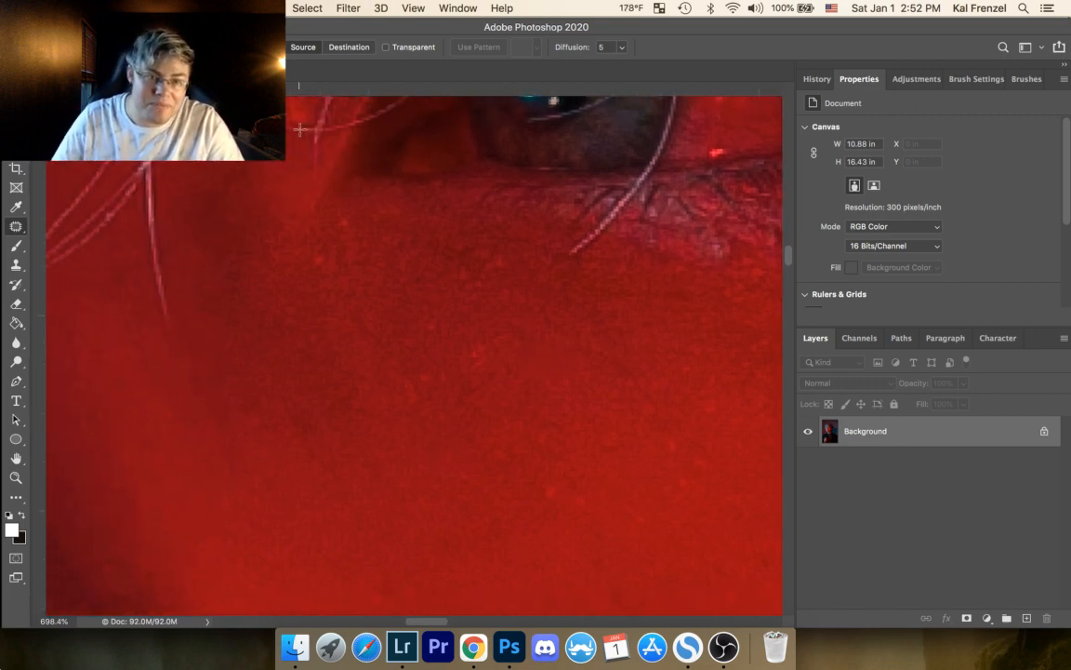
pyautogui.moveTo(348, 217); pyautogui.dragTo(371, 222)
pyautogui.press('super+d')
pyautogui.moveTo(326, 251); pyautogui.dragTo(323, 251)
pyautogui.moveTo(320, 262); pyautogui.dragTo(341, 277)
pyautogui.press('super+d')
pyautogui.moveTo(499, 251)
pyautogui.mouseDown()
pyautogui.moveTo(487, 264)
pyautogui.moveTo(510, 263)
pyautogui.moveTo(500, 252)
pyautogui.moveTo(526, 280)
pyautogui.mouseUp()
pyautogui.press('super+d')
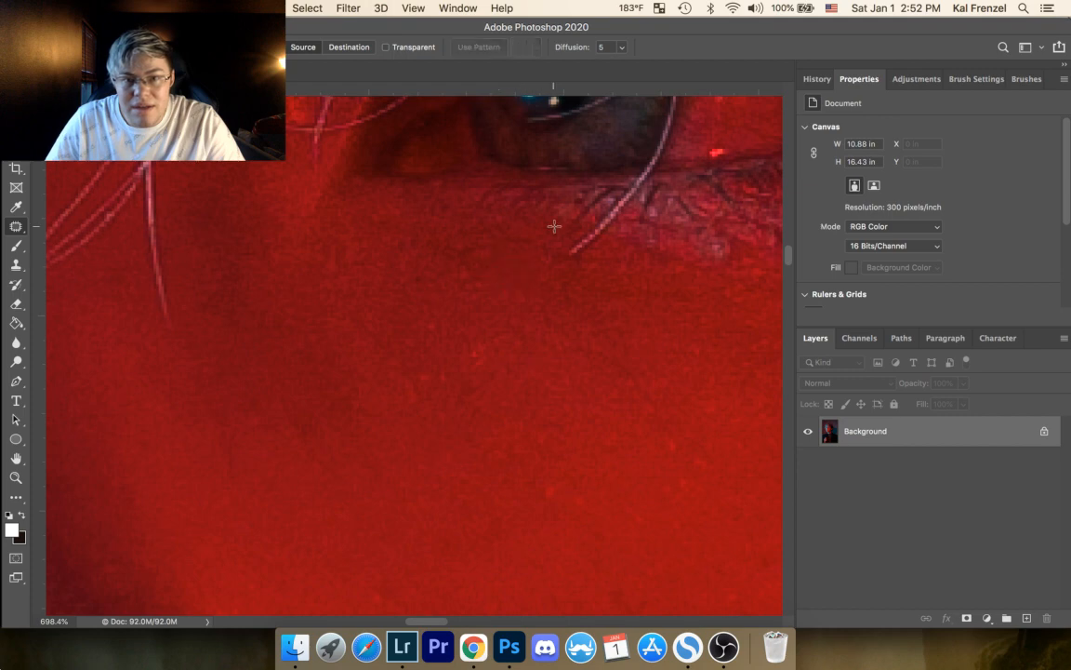
# Step: Patch two small spots on the upper cheek below the eye, clearing the selection after each
pyautogui.moveTo(480, 344)
pyautogui.mouseDown()
pyautogui.moveTo(471, 379)
pyautogui.moveTo(482, 343)
pyautogui.mouseUp()
pyautogui.moveTo(476, 364); pyautogui.dragTo(491, 371)
pyautogui.press('super+d')
pyautogui.moveTo(435, 323); pyautogui.dragTo(436, 324)
pyautogui.moveTo(432, 331); pyautogui.dragTo(449, 333)
pyautogui.press('super+d')
# Step: Patch the small spots in the skin below the outer eye corner and on the outer cheek next to it
pyautogui.moveTo(522, 343); pyautogui.dragTo(533, 225)
pyautogui.moveTo(436, 331); pyautogui.dragTo(310, 414)
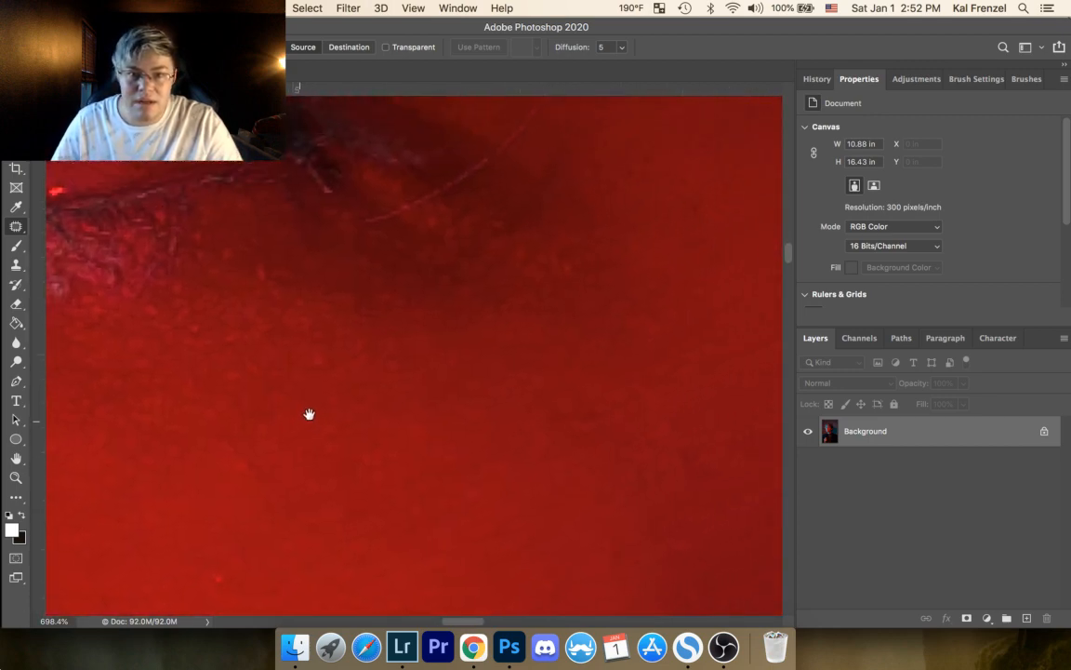
pyautogui.moveTo(256, 262); pyautogui.dragTo(254, 263)
pyautogui.moveTo(258, 273); pyautogui.dragTo(268, 272)
pyautogui.press('super+d')
pyautogui.moveTo(221, 243); pyautogui.dragTo(251, 264)
pyautogui.press('super+d')
pyautogui.moveTo(369, 271); pyautogui.dragTo(284, 220)
pyautogui.moveTo(364, 411)
pyautogui.mouseDown()
pyautogui.moveTo(349, 412)
pyautogui.moveTo(372, 431)
pyautogui.mouseUp()
pyautogui.press('super+d')
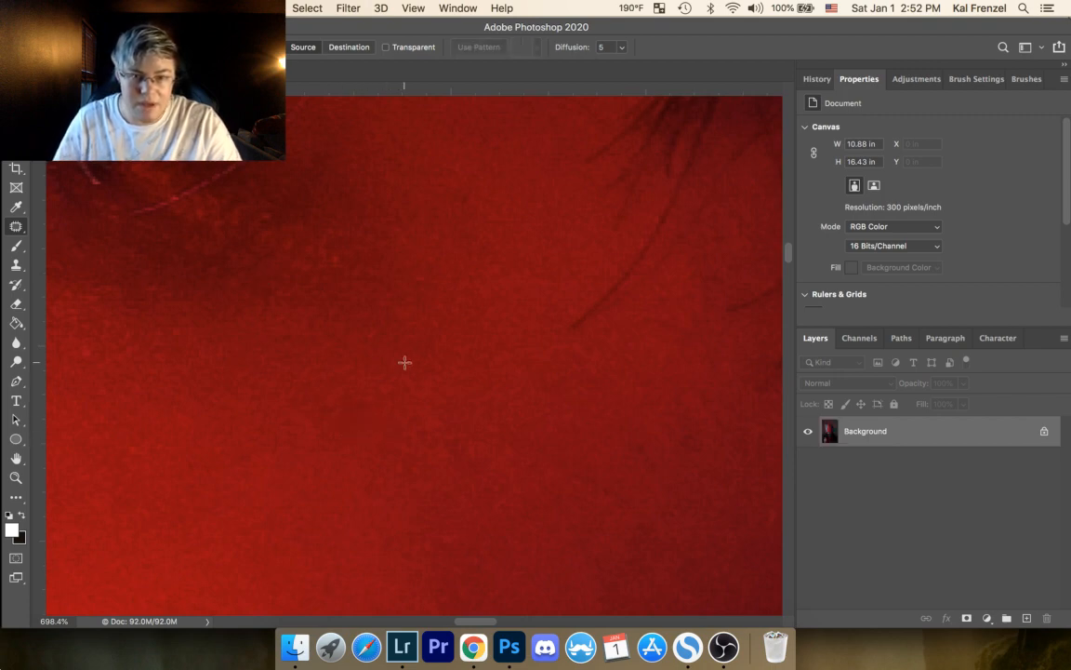
# Step: Patch the uneven spots on the temple between the loose dark hair strands
pyautogui.moveTo(578, 329); pyautogui.dragTo(401, 224)
pyautogui.moveTo(465, 210)
pyautogui.mouseDown()
pyautogui.moveTo(458, 289)
pyautogui.moveTo(488, 285)
pyautogui.moveTo(494, 237)
pyautogui.moveTo(473, 207)
pyautogui.mouseUp()
pyautogui.moveTo(484, 256); pyautogui.dragTo(443, 294)
pyautogui.press('super+d')
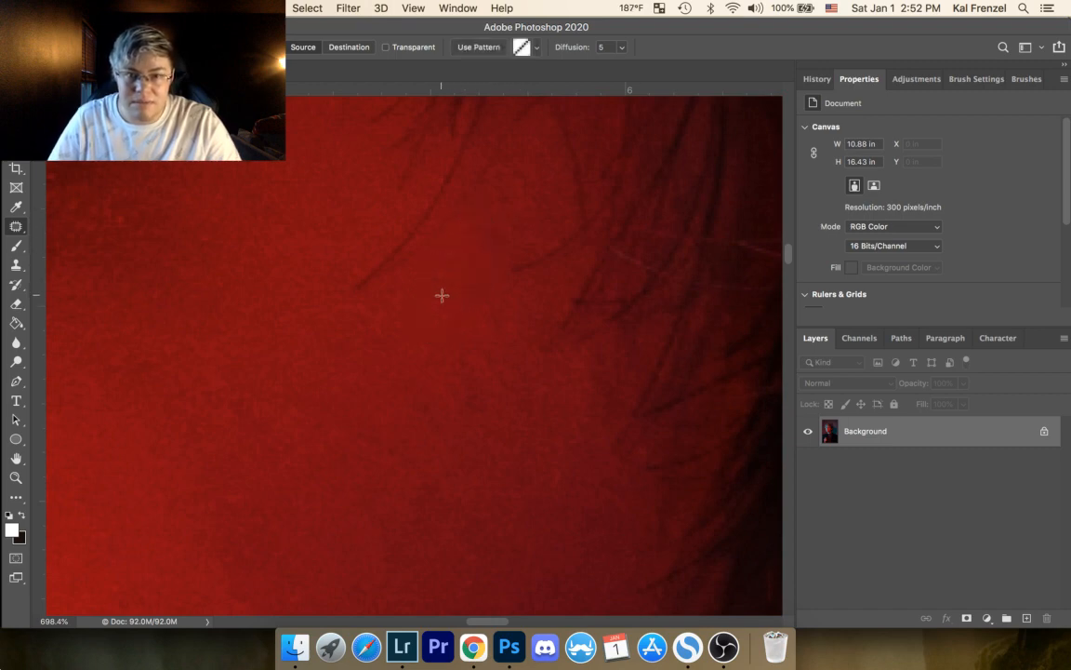
pyautogui.moveTo(495, 226)
pyautogui.mouseDown()
pyautogui.moveTo(456, 220)
pyautogui.moveTo(502, 244)
pyautogui.moveTo(476, 262)
pyautogui.moveTo(473, 320)
pyautogui.moveTo(426, 276)
pyautogui.moveTo(466, 293)
pyautogui.moveTo(455, 287)
pyautogui.moveTo(515, 218)
pyautogui.mouseUp()
pyautogui.press('super+d')
pyautogui.press('super+d')
# Step: Patch three small spots on the outer cheek in front of the sideburn hair
pyautogui.moveTo(536, 382); pyautogui.dragTo(570, 207)
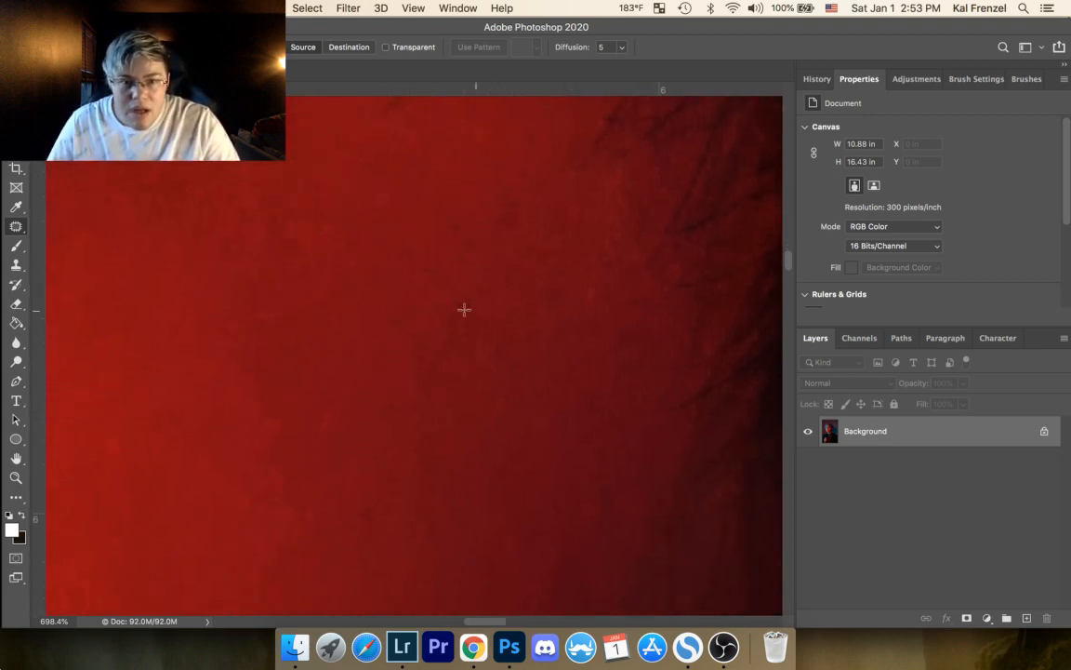
pyautogui.moveTo(143, 353)
pyautogui.mouseDown()
pyautogui.moveTo(151, 367)
pyautogui.moveTo(180, 369)
pyautogui.mouseUp()
pyautogui.press('super+d')
pyautogui.moveTo(163, 409)
pyautogui.mouseDown()
pyautogui.moveTo(139, 411)
pyautogui.moveTo(168, 425)
pyautogui.mouseUp()
pyautogui.press('super+d')
pyautogui.moveTo(315, 362); pyautogui.dragTo(336, 242)
pyautogui.moveTo(212, 397); pyautogui.dragTo(212, 398)
pyautogui.moveTo(206, 407)
pyautogui.mouseDown()
pyautogui.moveTo(237, 416)
pyautogui.moveTo(277, 418)
pyautogui.moveTo(265, 391)
pyautogui.mouseUp()
pyautogui.press('super+d')
pyautogui.press('super+d')
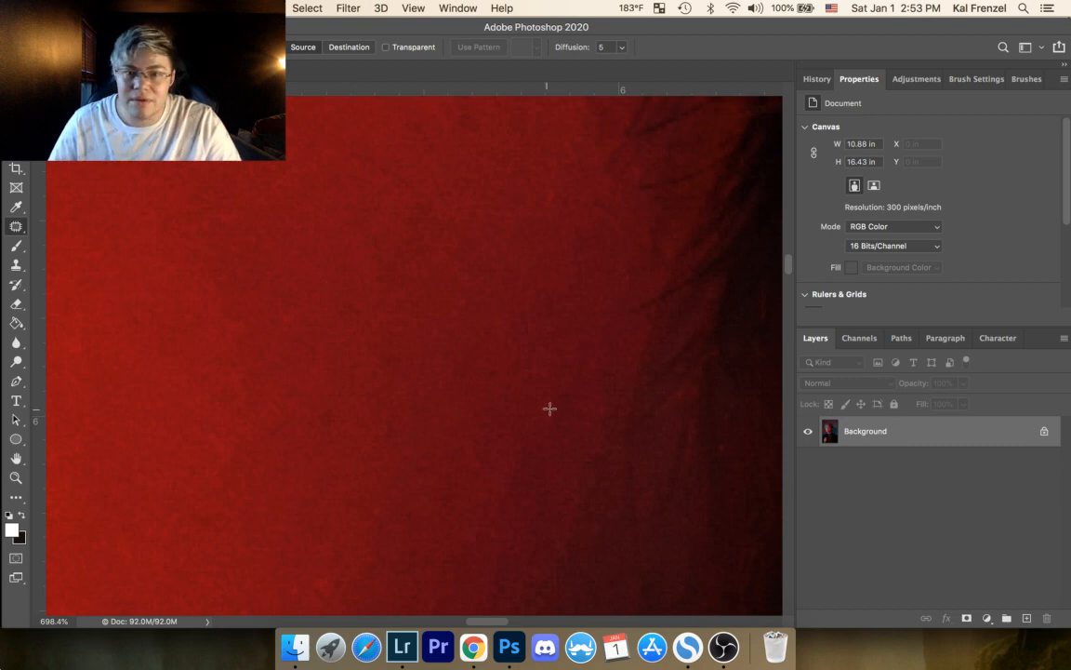
# Step: Patch three small spots on the shadowed side of the cheek close to the hairline
pyautogui.moveTo(543, 396)
pyautogui.mouseDown()
pyautogui.moveTo(566, 418)
pyautogui.moveTo(569, 383)
pyautogui.mouseUp()
pyautogui.press('super+d')
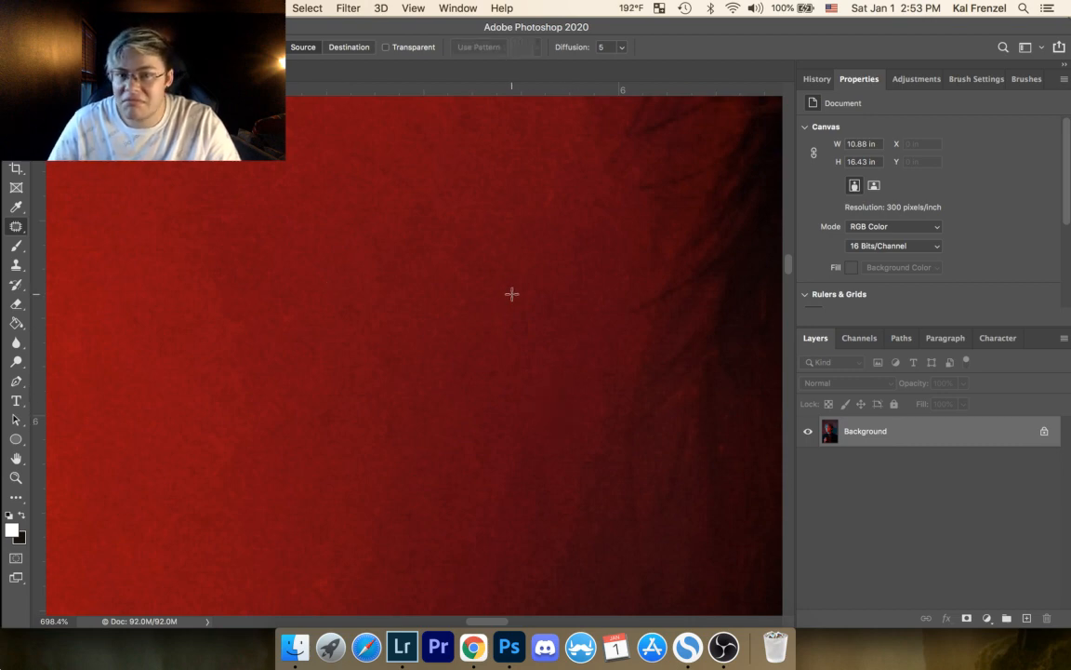
pyautogui.moveTo(525, 282); pyautogui.dragTo(552, 280)
pyautogui.press('super+d')
pyautogui.moveTo(555, 185); pyautogui.dragTo(564, 227)
pyautogui.press('super+d')
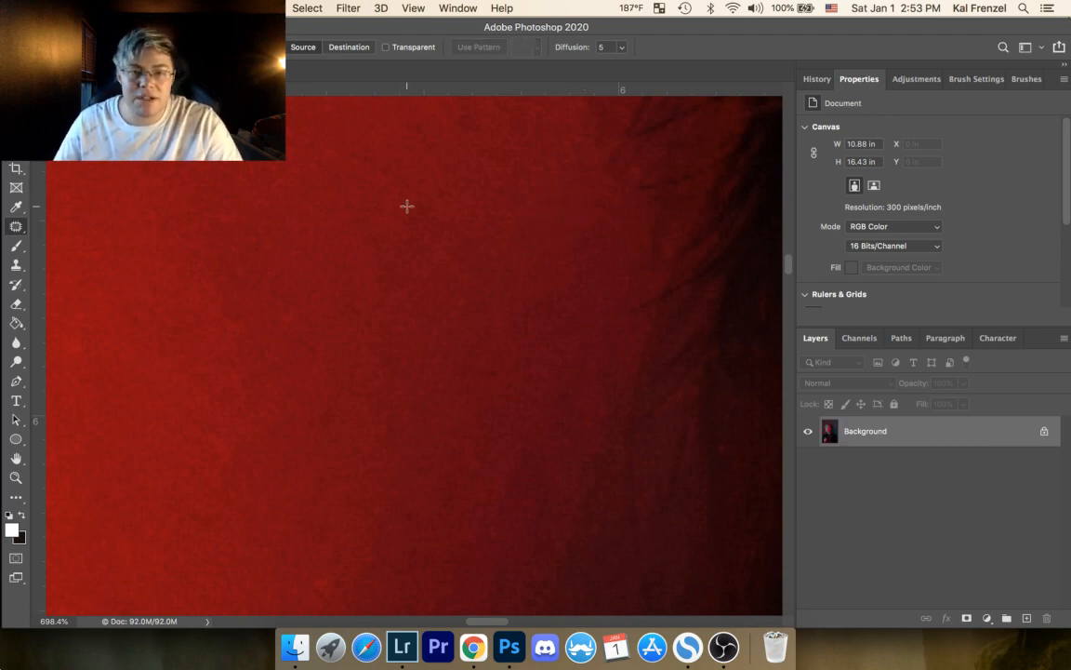
# Step: Patch two remaining spots along the hairline beside the fine dark strands, clearing the selection after each
pyautogui.moveTo(471, 302); pyautogui.dragTo(414, 443)
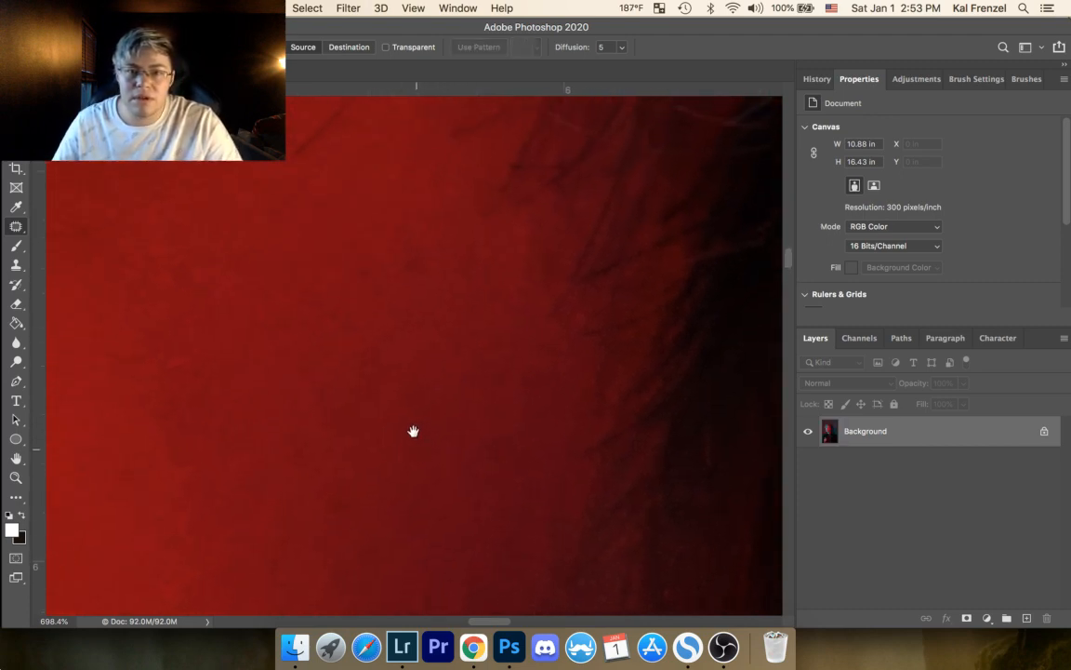
pyautogui.moveTo(584, 310)
pyautogui.mouseDown()
pyautogui.moveTo(587, 322)
pyautogui.moveTo(585, 310)
pyautogui.moveTo(554, 336)
pyautogui.mouseUp()
pyautogui.press('super+d')
pyautogui.moveTo(442, 345); pyautogui.dragTo(531, 363)
pyautogui.moveTo(678, 365)
pyautogui.mouseDown()
pyautogui.moveTo(695, 391)
pyautogui.moveTo(639, 382)
pyautogui.mouseUp()
pyautogui.press('super+d')
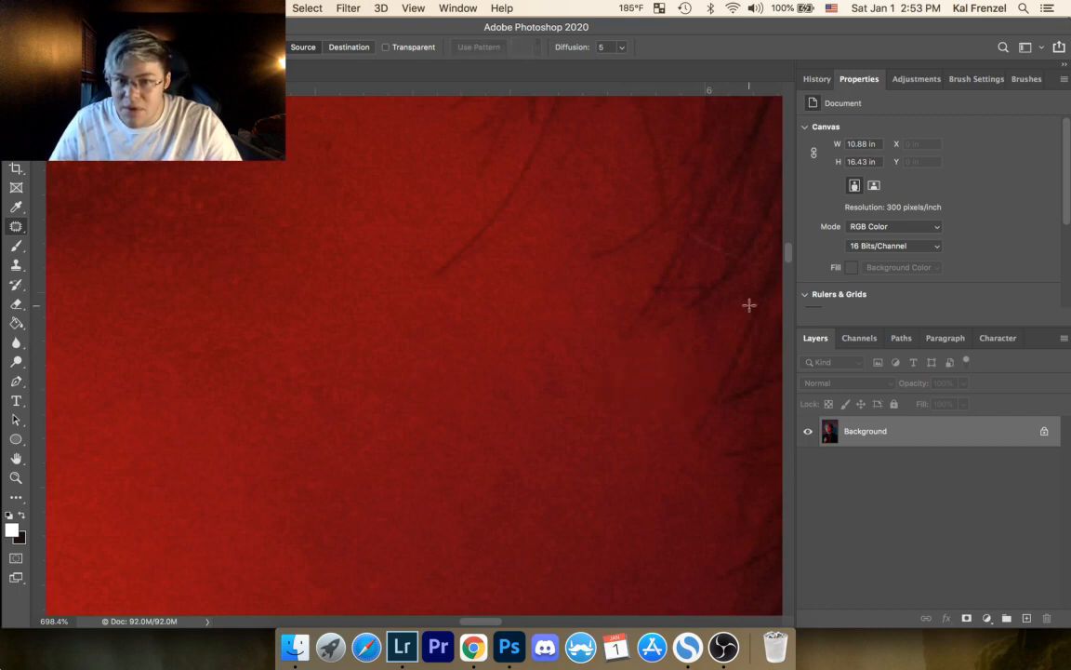
# Step: Patch two small spots in the skin a little below the eye's inner corner
pyautogui.moveTo(603, 318); pyautogui.dragTo(640, 498)
pyautogui.moveTo(498, 318); pyautogui.dragTo(730, 309)
pyautogui.moveTo(448, 366); pyautogui.dragTo(650, 326)
pyautogui.moveTo(327, 337); pyautogui.dragTo(681, 327)
pyautogui.moveTo(462, 327); pyautogui.dragTo(562, 320)
pyautogui.moveTo(448, 291); pyautogui.dragTo(534, 518)
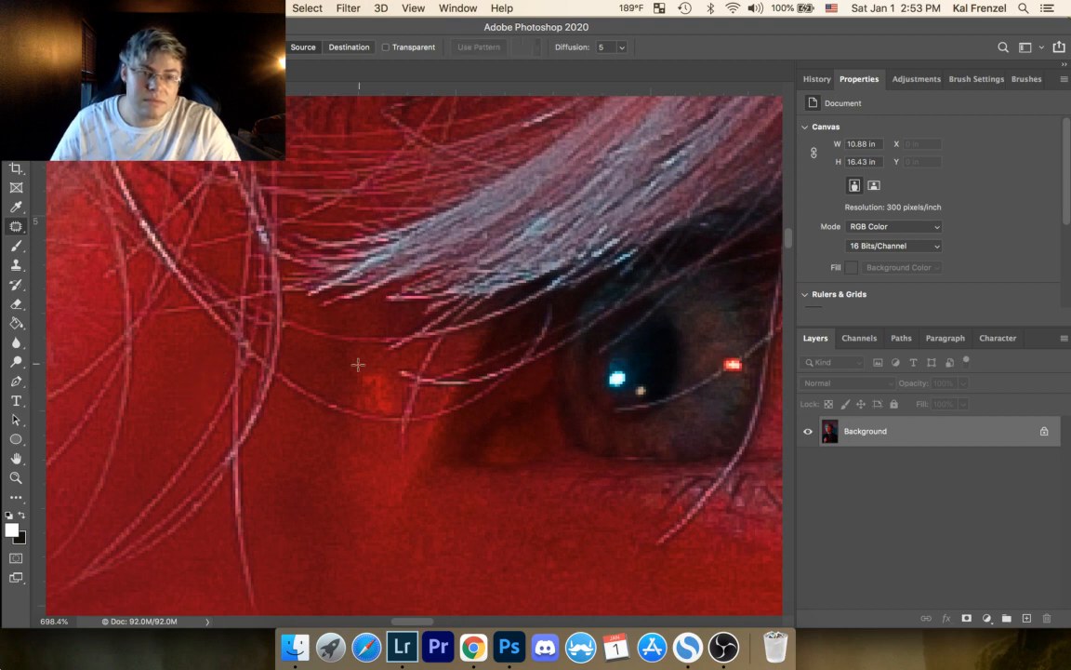
pyautogui.scroll(-10, 469, 418)
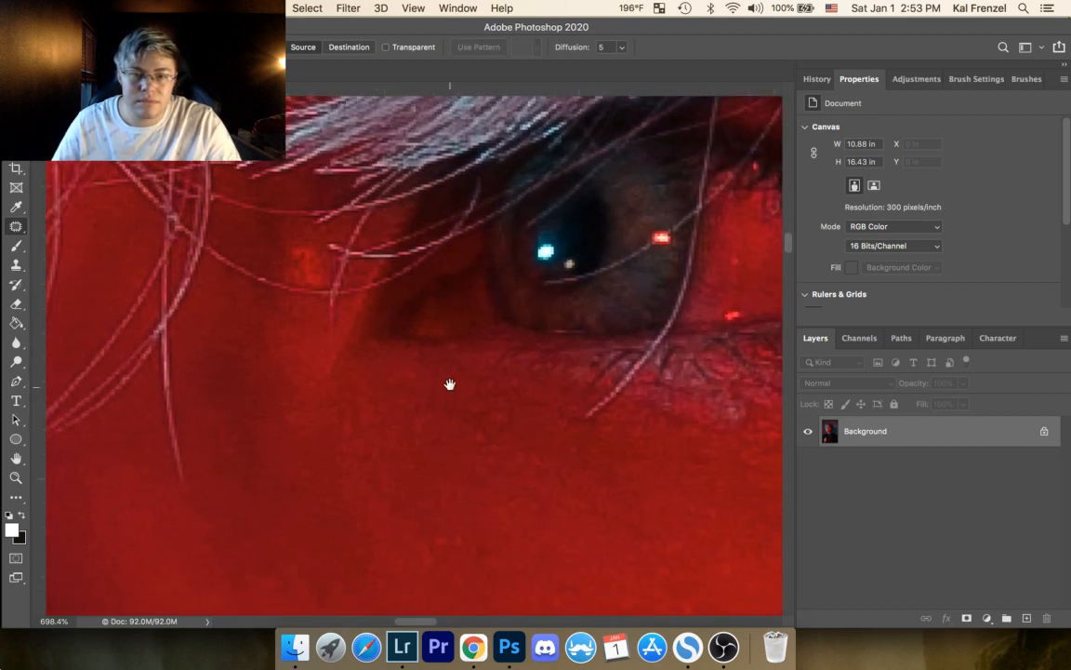
pyautogui.moveTo(398, 400)
pyautogui.mouseDown()
pyautogui.moveTo(397, 421)
pyautogui.moveTo(417, 423)
pyautogui.moveTo(407, 432)
pyautogui.moveTo(422, 392)
pyautogui.moveTo(407, 388)
pyautogui.moveTo(451, 400)
pyautogui.moveTo(439, 391)
pyautogui.mouseUp()
pyautogui.press('super+d')
pyautogui.moveTo(443, 402); pyautogui.dragTo(458, 410)
pyautogui.press('super+d')
# Step: Patch the small marks directly beneath the dark inner corner of the eye
pyautogui.moveTo(418, 371)
pyautogui.mouseDown()
pyautogui.moveTo(401, 373)
pyautogui.moveTo(419, 374)
pyautogui.mouseUp()
pyautogui.moveTo(419, 375)
pyautogui.mouseDown()
pyautogui.moveTo(436, 384)
pyautogui.moveTo(414, 359)
pyautogui.mouseUp()
pyautogui.press('super+d')
pyautogui.moveTo(410, 370); pyautogui.dragTo(397, 362)
pyautogui.press('super+d')
# Step: Patch three small spots on the upper cheek below the long white hair strand and clear the selection
pyautogui.moveTo(555, 500)
pyautogui.mouseDown()
pyautogui.moveTo(548, 528)
pyautogui.moveTo(560, 507)
pyautogui.moveTo(567, 528)
pyautogui.mouseUp()
pyautogui.press('super+d')
pyautogui.moveTo(640, 446)
pyautogui.mouseDown()
pyautogui.moveTo(644, 474)
pyautogui.moveTo(681, 471)
pyautogui.moveTo(676, 444)
pyautogui.moveTo(711, 502)
pyautogui.moveTo(672, 482)
pyautogui.moveTo(684, 502)
pyautogui.mouseUp()
pyautogui.press('super+d')
pyautogui.press('super+d')
pyautogui.moveTo(678, 503)
pyautogui.mouseDown()
pyautogui.moveTo(667, 488)
pyautogui.moveTo(670, 506)
pyautogui.mouseUp()
pyautogui.press('super+d')
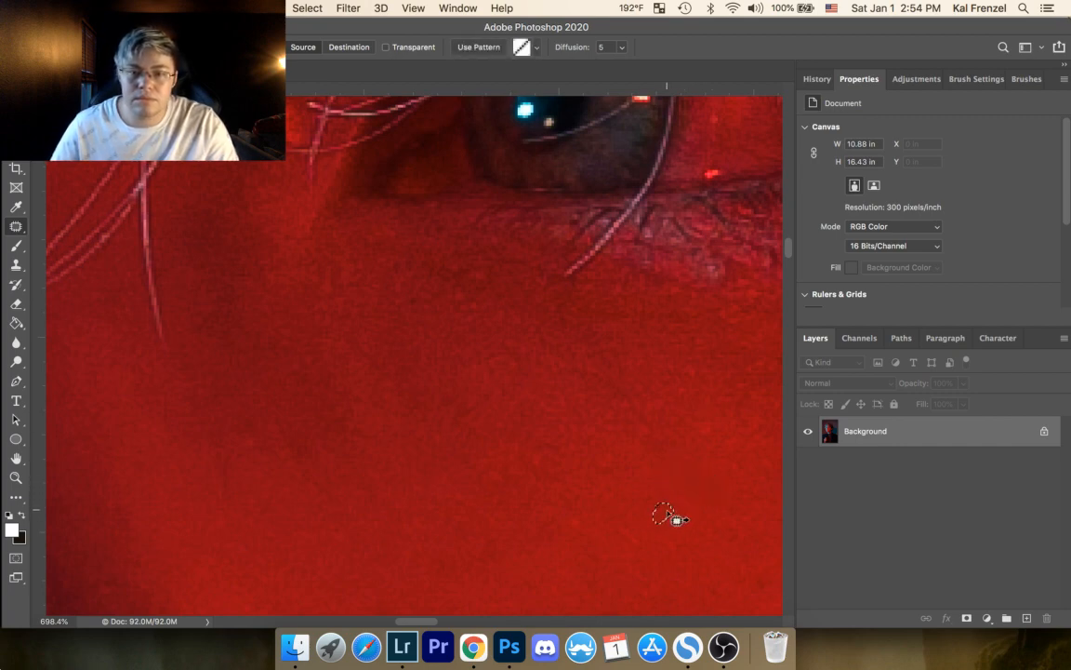
pyautogui.press('super+d')
# Step: Patch the remaining small spots on the cheek beneath the eye and deselect
pyautogui.moveTo(582, 521)
pyautogui.mouseDown()
pyautogui.moveTo(568, 522)
pyautogui.moveTo(581, 527)
pyautogui.moveTo(577, 495)
pyautogui.mouseUp()
pyautogui.press('super+d')
pyautogui.moveTo(611, 453); pyautogui.dragTo(612, 456)
pyautogui.moveTo(607, 463); pyautogui.dragTo(627, 482)
pyautogui.click(584, 480)
pyautogui.moveTo(549, 445)
pyautogui.mouseDown()
pyautogui.moveTo(553, 458)
pyautogui.moveTo(552, 446)
pyautogui.moveTo(591, 423)
pyautogui.mouseUp()
pyautogui.click(593, 413)
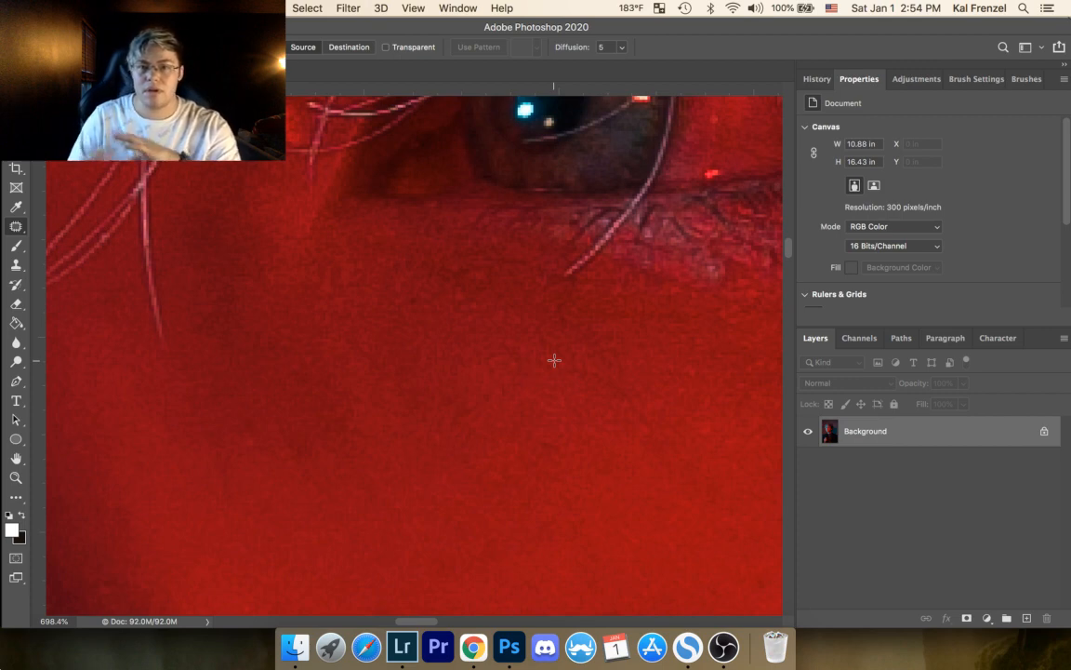
# Step: Patch the small spots on the middle of the cheek, below the under-eye area
pyautogui.moveTo(447, 333); pyautogui.dragTo(299, 287)
pyautogui.moveTo(502, 328); pyautogui.dragTo(333, 307)
pyautogui.moveTo(449, 308); pyautogui.dragTo(354, 208)
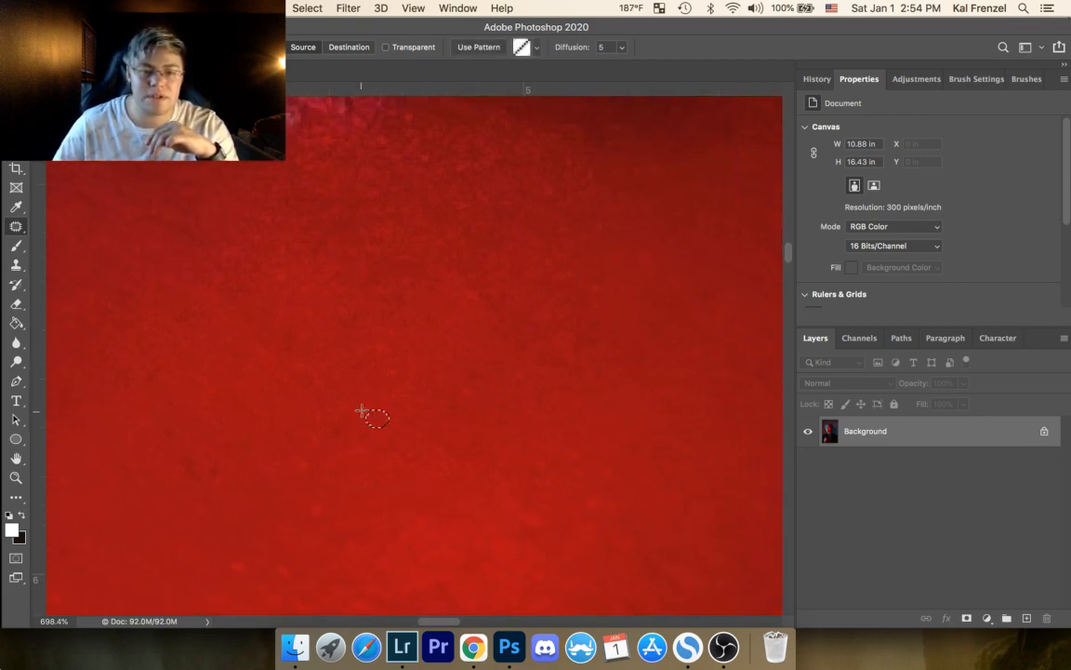
pyautogui.moveTo(326, 512); pyautogui.dragTo(351, 505)
pyautogui.press('super+d')
pyautogui.moveTo(238, 551)
pyautogui.mouseDown()
pyautogui.moveTo(235, 535)
pyautogui.moveTo(308, 591)
pyautogui.mouseUp()
pyautogui.press('super+d')
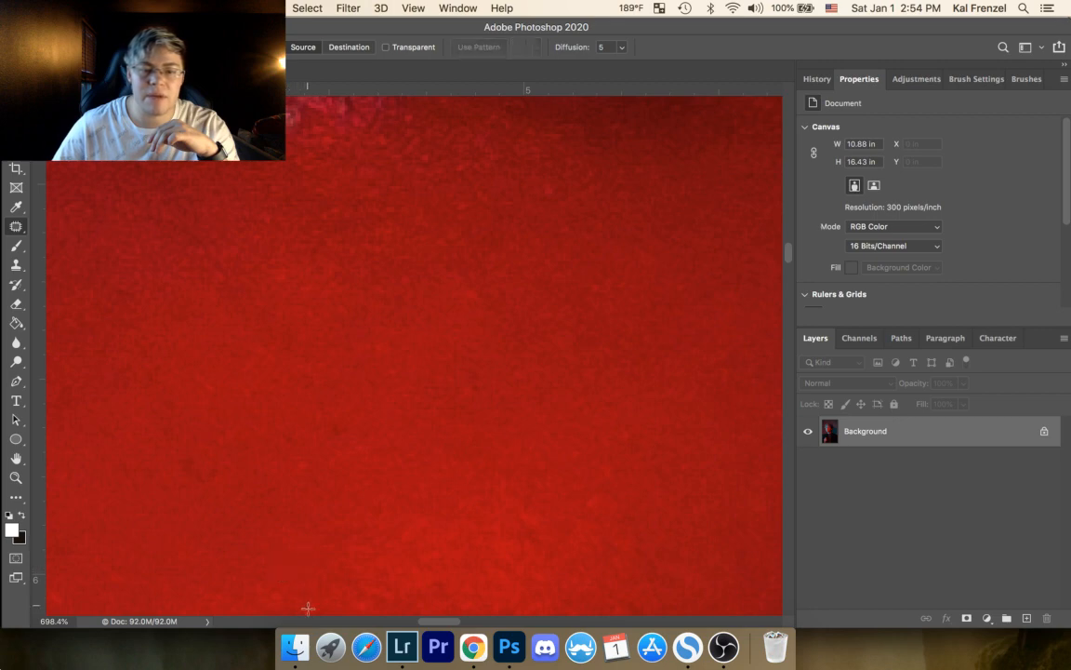
# Step: Patch the dark spot lower on the cheek, redoing the patch with skin sampled just below it
pyautogui.scroll(-5, 473, 432)
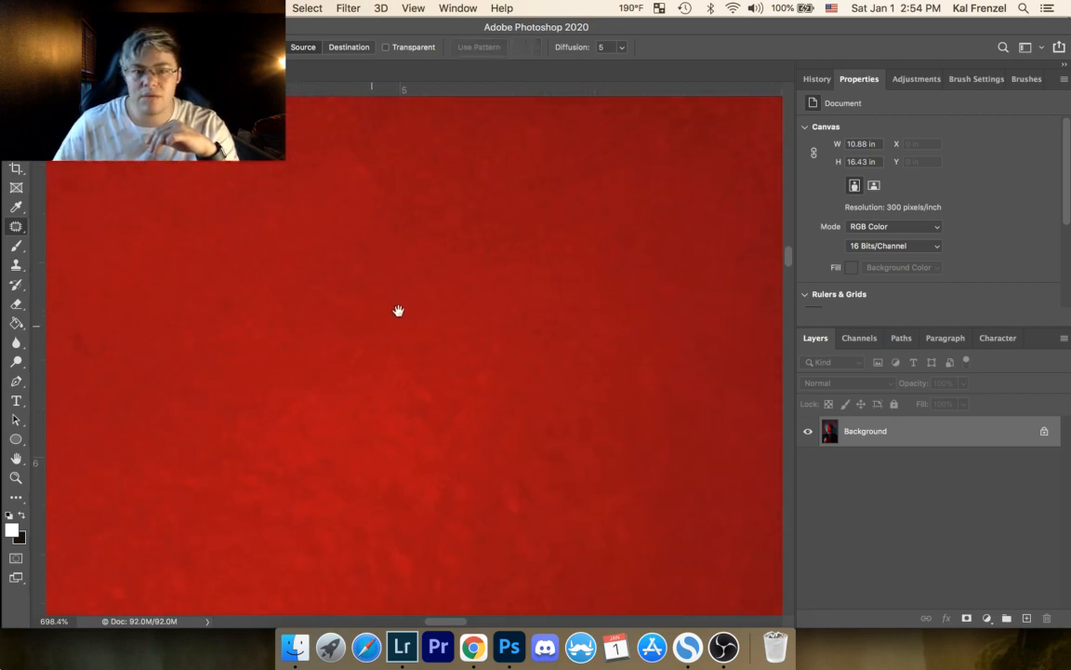
pyautogui.moveTo(534, 251); pyautogui.dragTo(577, 192)
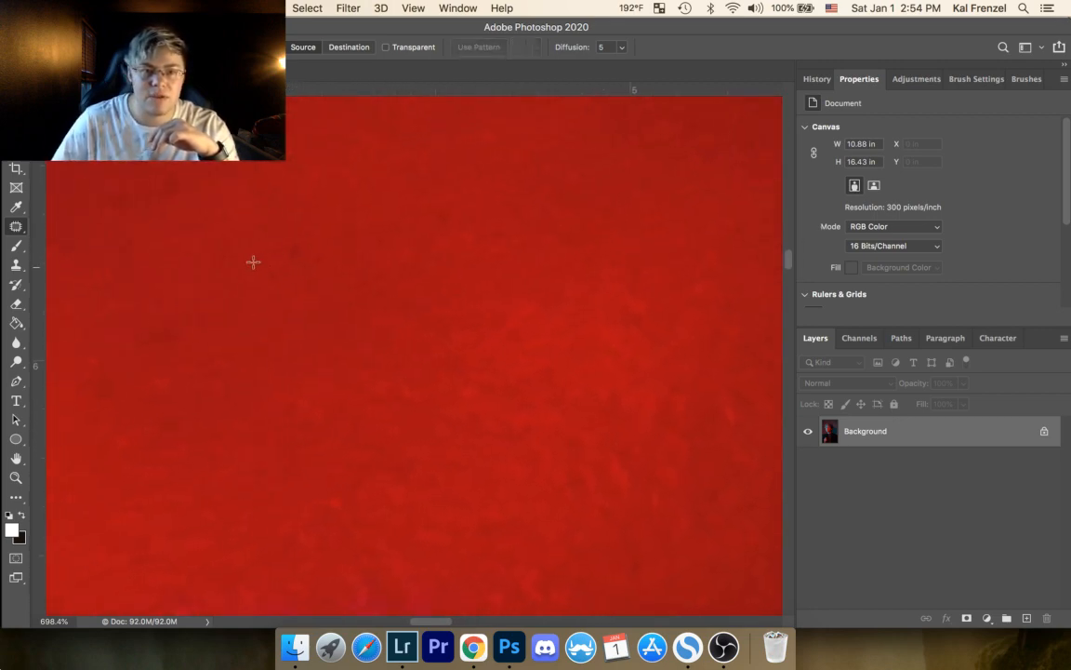
pyautogui.moveTo(308, 247)
pyautogui.mouseDown()
pyautogui.moveTo(313, 275)
pyautogui.moveTo(308, 249)
pyautogui.moveTo(325, 198)
pyautogui.mouseUp()
pyautogui.press('super+d')
pyautogui.press('super+z')
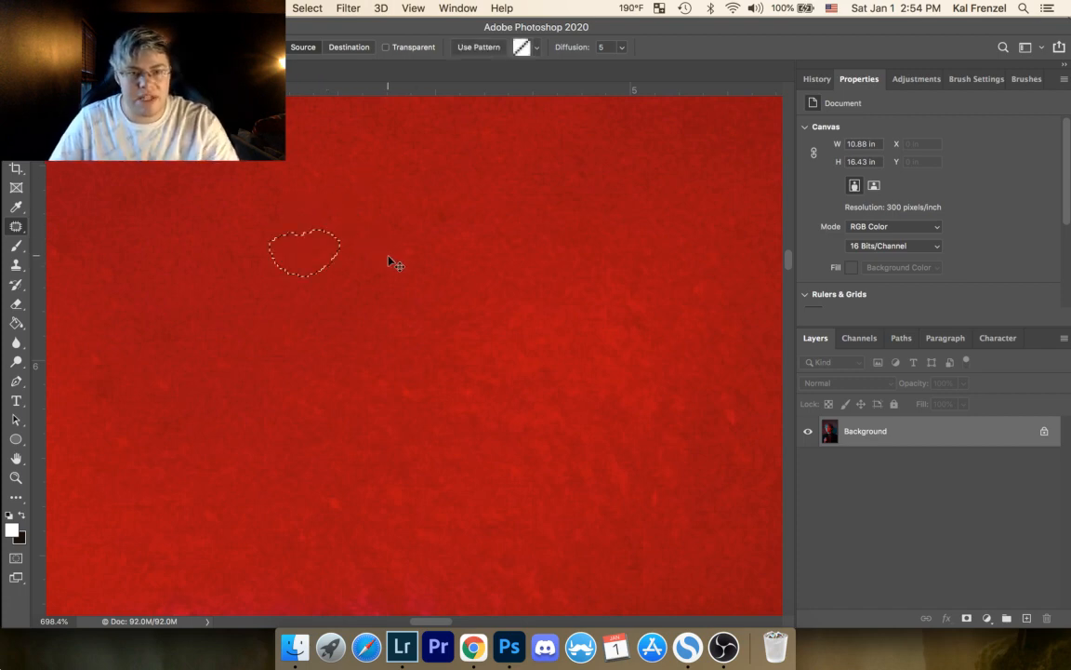
pyautogui.moveTo(314, 271); pyautogui.dragTo(318, 300)
pyautogui.press('super+d')
# Step: Patch the neighbouring spot on the cheek with skin sampled above it and clear the selection
pyautogui.moveTo(438, 196); pyautogui.dragTo(424, 210)
pyautogui.moveTo(443, 213)
pyautogui.mouseDown()
pyautogui.moveTo(481, 213)
pyautogui.moveTo(479, 183)
pyautogui.mouseUp()
pyautogui.press('super+d')
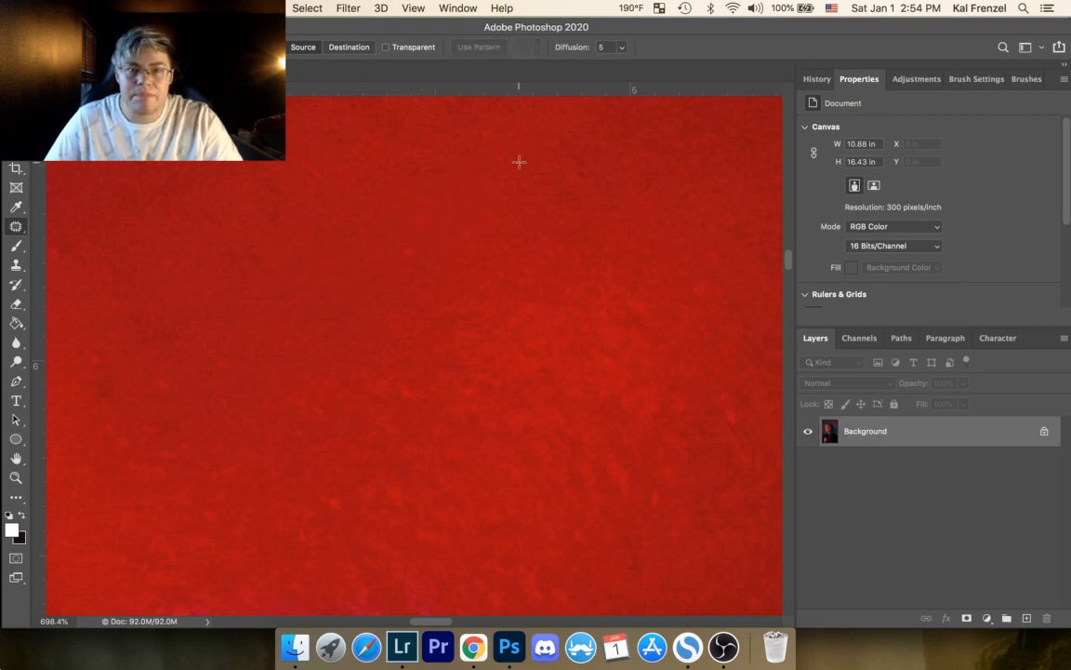
# Step: Patch two small spots on the cheek above the pink highlight
pyautogui.moveTo(584, 297); pyautogui.dragTo(486, 100)
pyautogui.moveTo(386, 335); pyautogui.dragTo(237, 243)
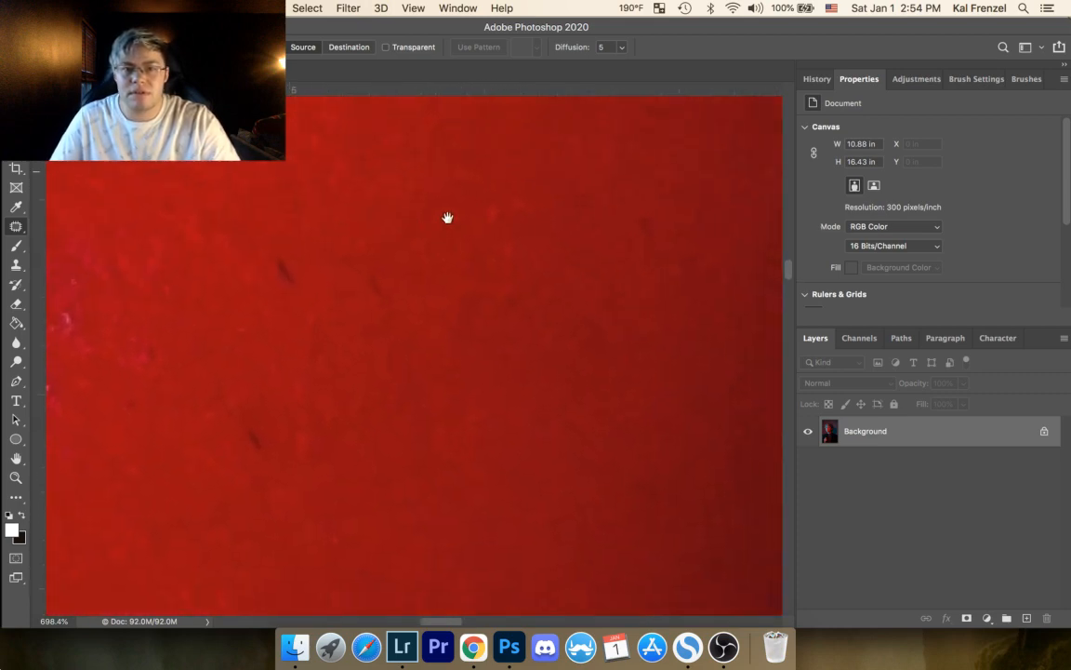
pyautogui.moveTo(500, 216); pyautogui.dragTo(391, 195)
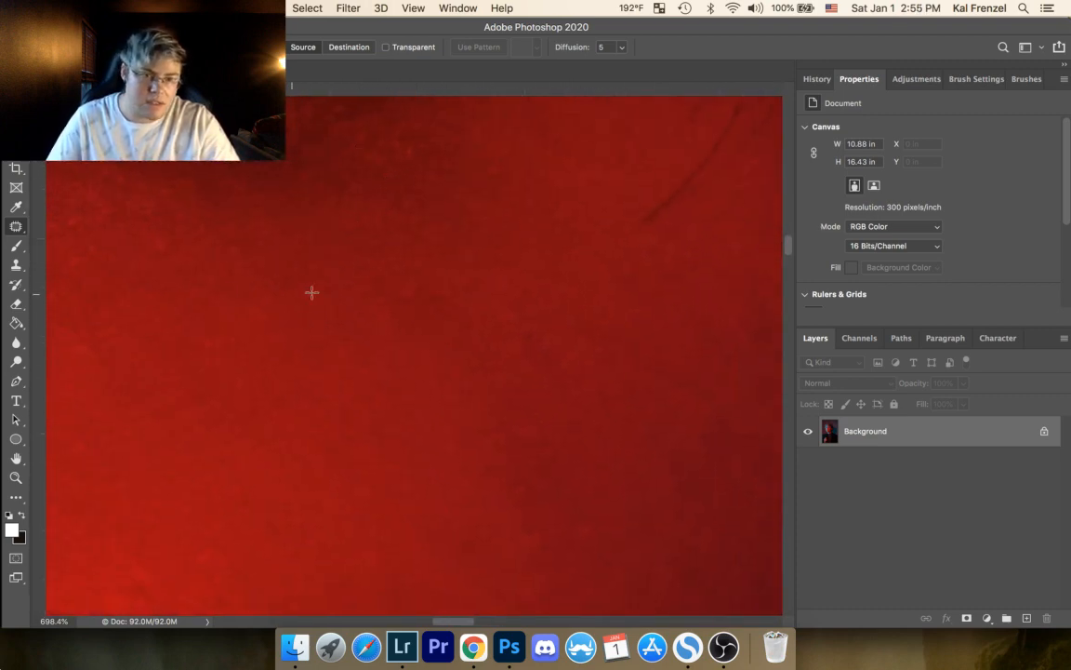
pyautogui.moveTo(370, 310)
pyautogui.mouseDown()
pyautogui.moveTo(395, 333)
pyautogui.moveTo(361, 289)
pyautogui.moveTo(647, 240)
pyautogui.mouseUp()
pyautogui.press('super+d')
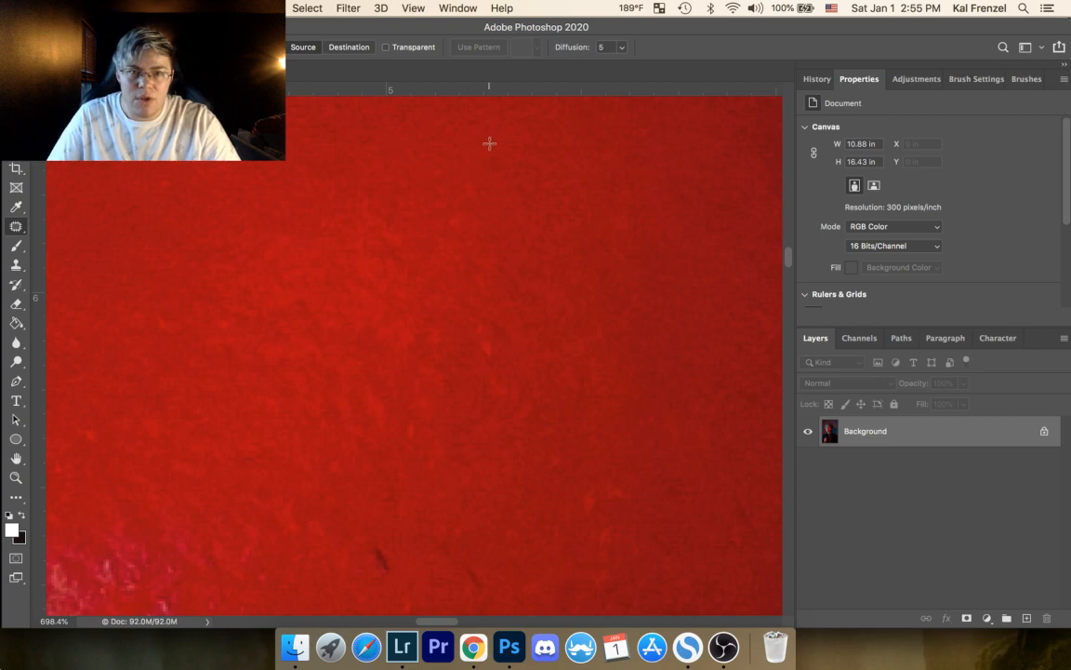
pyautogui.moveTo(481, 141); pyautogui.dragTo(483, 140)
pyautogui.moveTo(493, 155)
pyautogui.mouseDown()
pyautogui.moveTo(496, 122)
pyautogui.moveTo(509, 186)
pyautogui.moveTo(522, 146)
pyautogui.moveTo(548, 134)
pyautogui.mouseUp()
pyautogui.press('super+d')
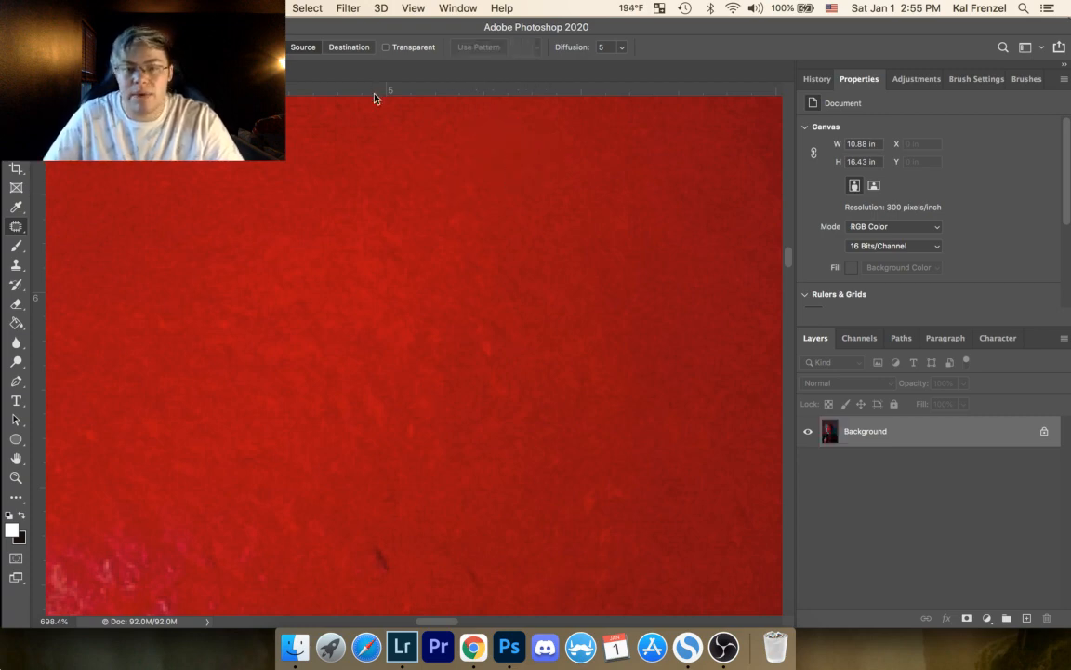
pyautogui.moveTo(466, 166); pyautogui.dragTo(489, 128)
pyautogui.press('super+d')
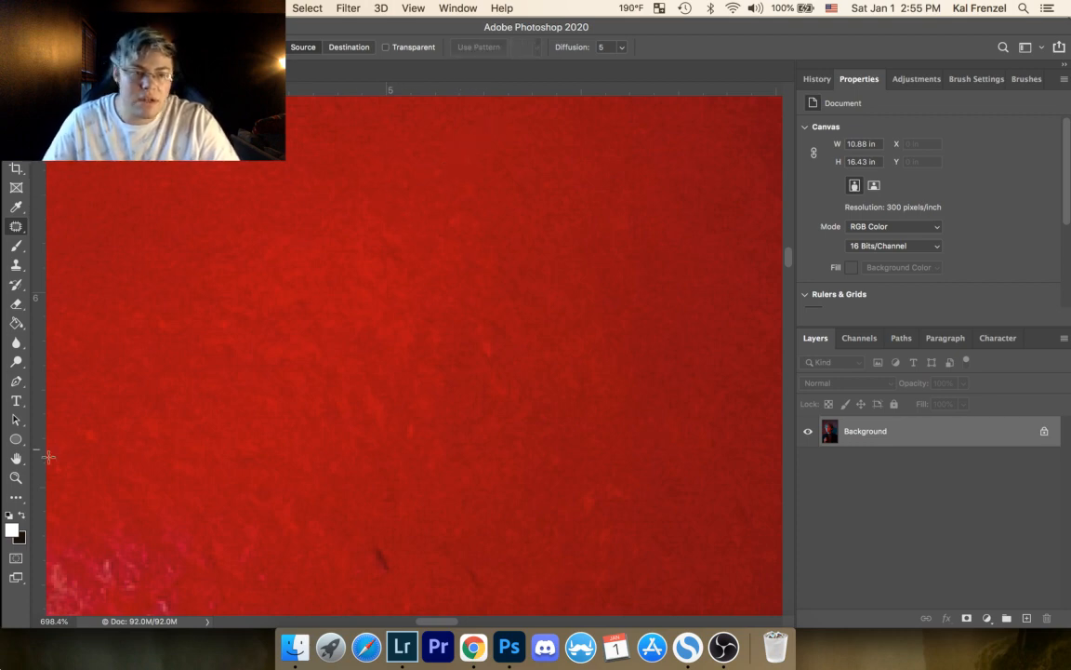
# Step: Patch the dark spot on the cheek beside the nostril and clear the selection
pyautogui.click(18, 478)
pyautogui.moveTo(436, 168); pyautogui.dragTo(284, 330)
pyautogui.scroll(5, 372, 142)
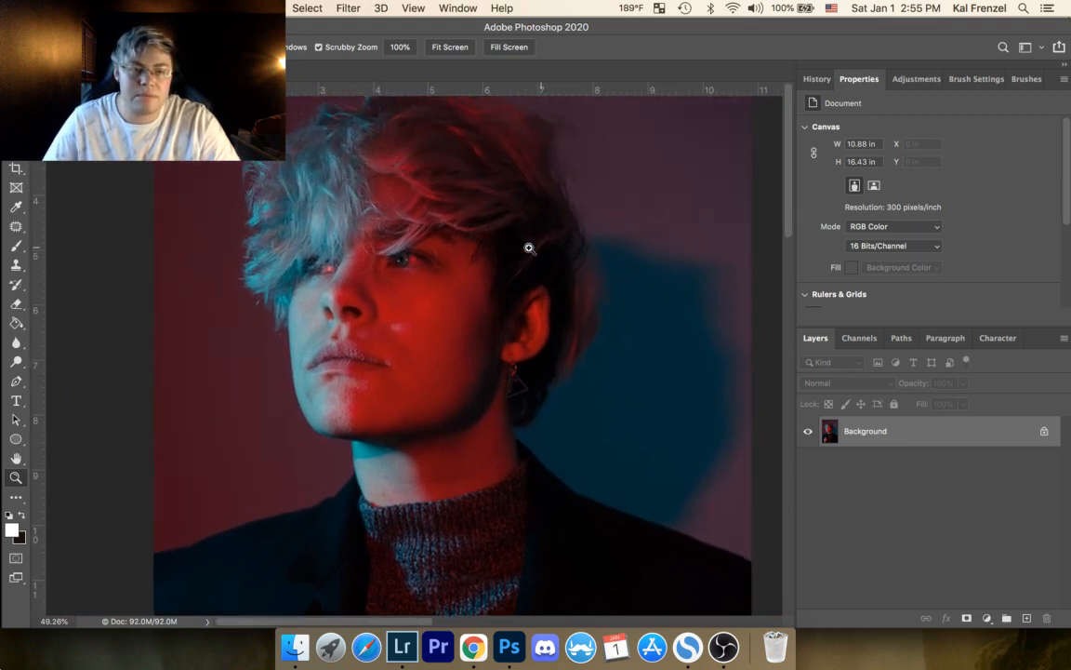
pyautogui.moveTo(409, 336); pyautogui.dragTo(524, 198)
pyautogui.moveTo(455, 146); pyautogui.dragTo(400, 452)
pyautogui.moveTo(444, 123); pyautogui.dragTo(494, 179)
pyautogui.moveTo(329, 177); pyautogui.dragTo(472, 361)
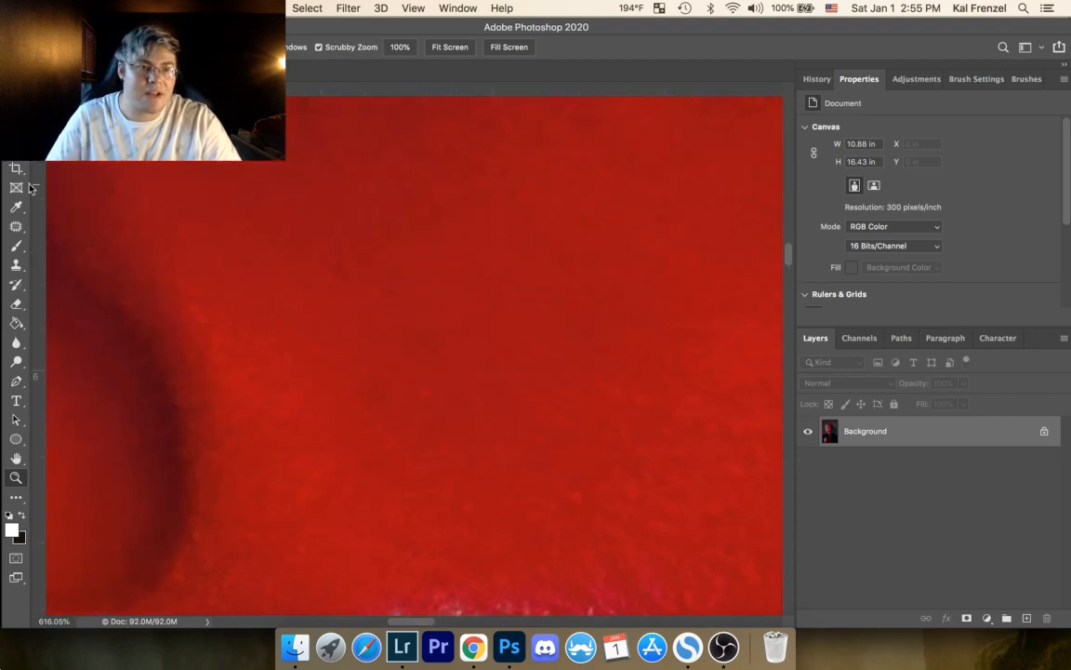
pyautogui.click(14, 224)
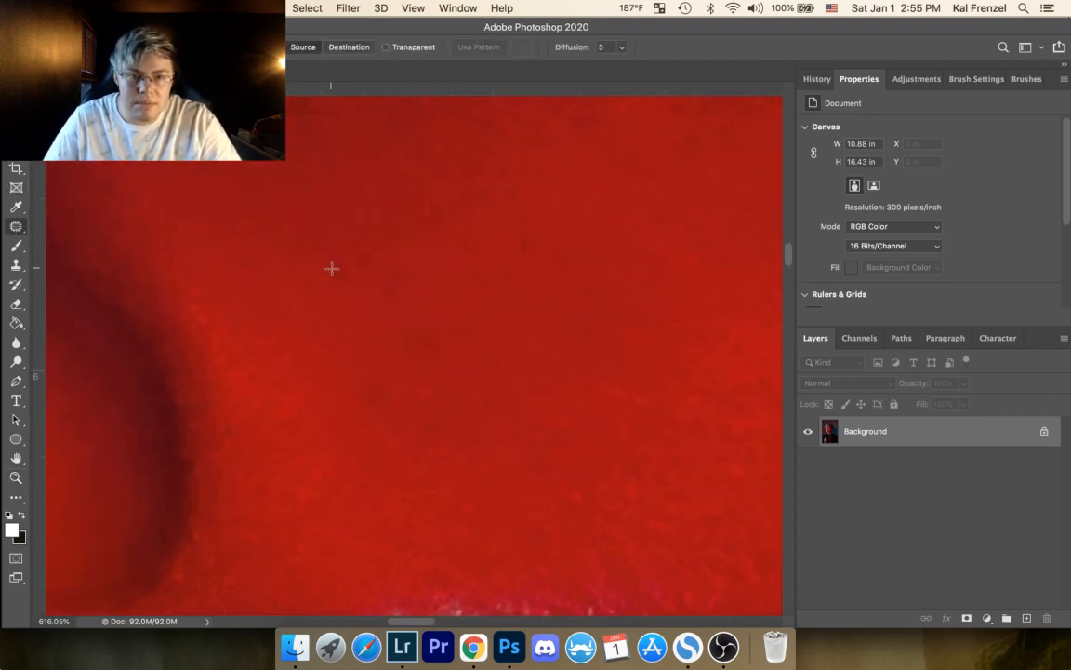
pyautogui.moveTo(344, 286)
pyautogui.mouseDown()
pyautogui.moveTo(331, 251)
pyautogui.moveTo(373, 278)
pyautogui.moveTo(408, 262)
pyautogui.moveTo(380, 307)
pyautogui.moveTo(359, 256)
pyautogui.mouseUp()
pyautogui.press('super+d')
pyautogui.press('super+d')
pyautogui.press('super+d')
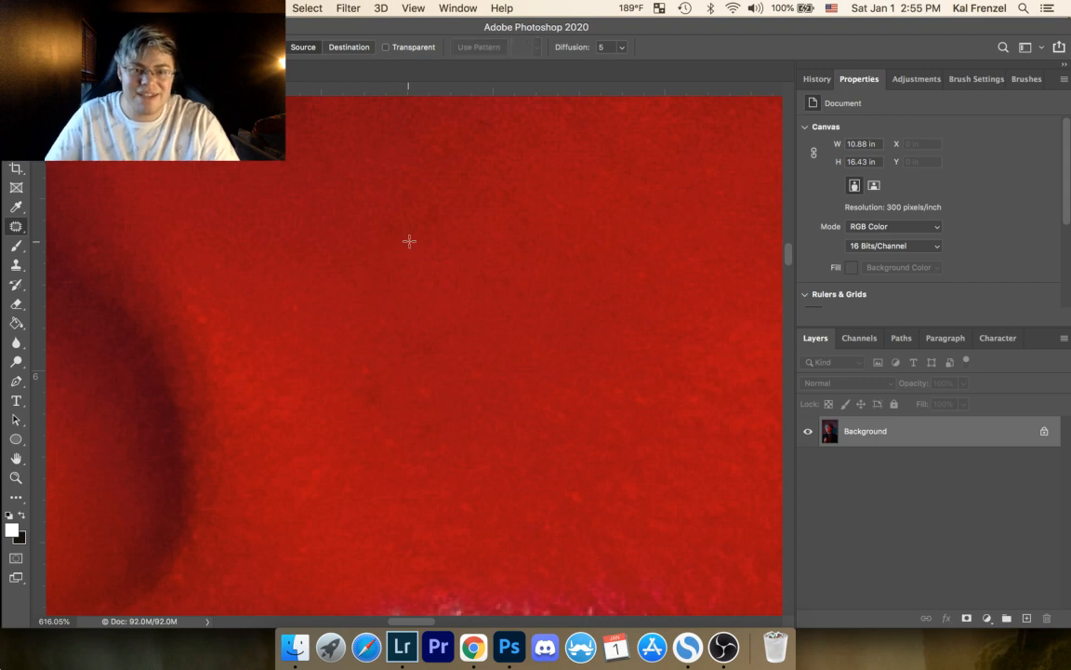
# Step: Patch two small spots on the cheek between the nose shadow and the pink highlight, clearing the selection after each
pyautogui.moveTo(474, 241); pyautogui.dragTo(433, 178)
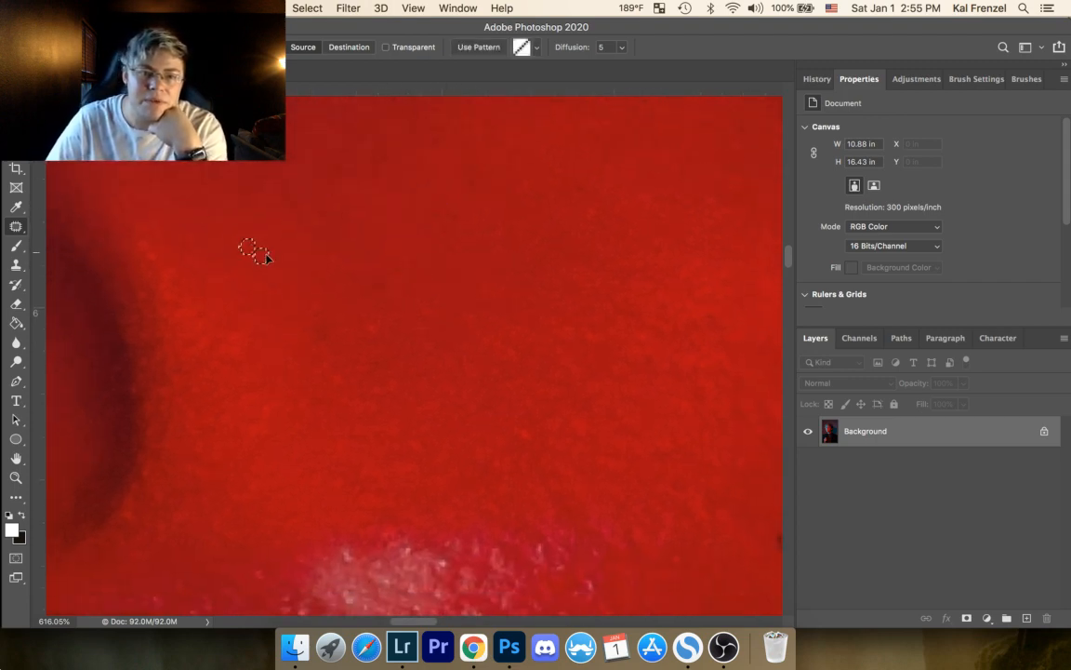
pyautogui.moveTo(365, 323); pyautogui.dragTo(366, 319)
pyautogui.moveTo(383, 337); pyautogui.dragTo(404, 308)
pyautogui.press('super+d')
pyautogui.moveTo(581, 213); pyautogui.dragTo(625, 201)
pyautogui.press('super+d')
# Step: Patch two small spots farther out on the upper cheek with skin sampled right beside them
pyautogui.moveTo(507, 282); pyautogui.dragTo(270, 283)
pyautogui.moveTo(556, 198)
pyautogui.mouseDown()
pyautogui.moveTo(604, 207)
pyautogui.moveTo(594, 191)
pyautogui.mouseUp()
pyautogui.press('super+d')
pyautogui.moveTo(600, 205); pyautogui.dragTo(575, 209)
pyautogui.press('super+d')
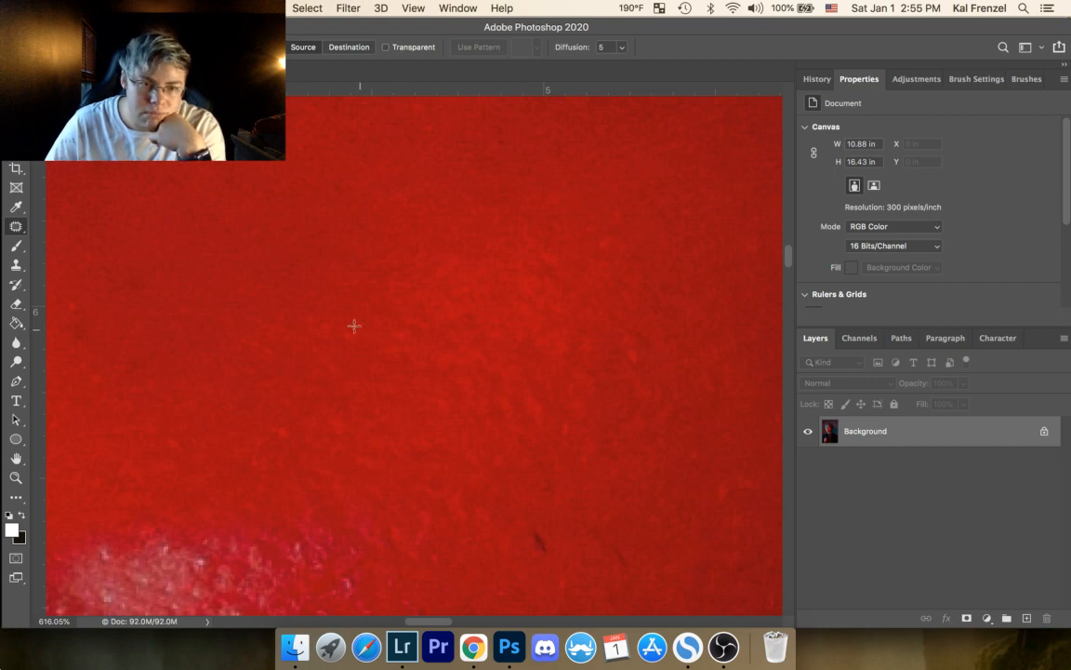
# Step: Patch two faint spots on the cheek above the pink highlight with skin sampled just above them
pyautogui.moveTo(343, 331); pyautogui.dragTo(312, 262)
pyautogui.press('super+d')
pyautogui.moveTo(316, 313); pyautogui.dragTo(318, 314)
pyautogui.moveTo(341, 318); pyautogui.dragTo(320, 266)
pyautogui.press('super+d')
# Step: Patch two small spots where the cheek starts to darken toward the shadowed side, clearing each selection
pyautogui.moveTo(649, 259)
pyautogui.mouseDown()
pyautogui.moveTo(443, 306)
pyautogui.moveTo(411, 282)
pyautogui.moveTo(464, 225)
pyautogui.moveTo(475, 253)
pyautogui.mouseUp()
pyautogui.press('super+d')
pyautogui.press('super+d')
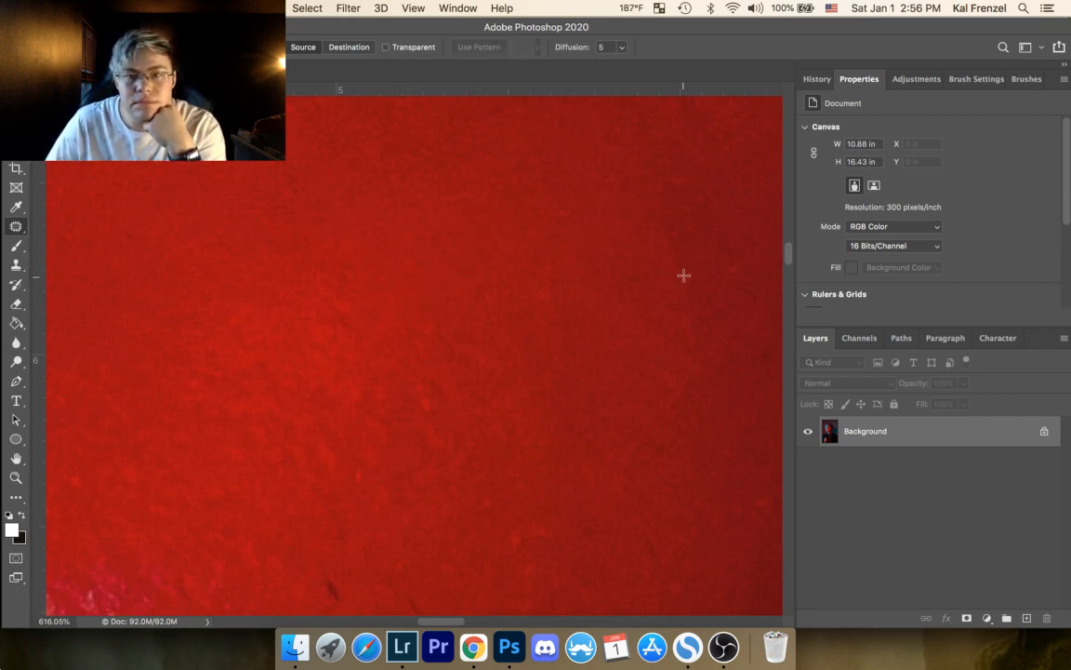
pyautogui.moveTo(682, 290)
pyautogui.mouseDown()
pyautogui.moveTo(681, 264)
pyautogui.moveTo(658, 260)
pyautogui.mouseUp()
pyautogui.press('super+d')
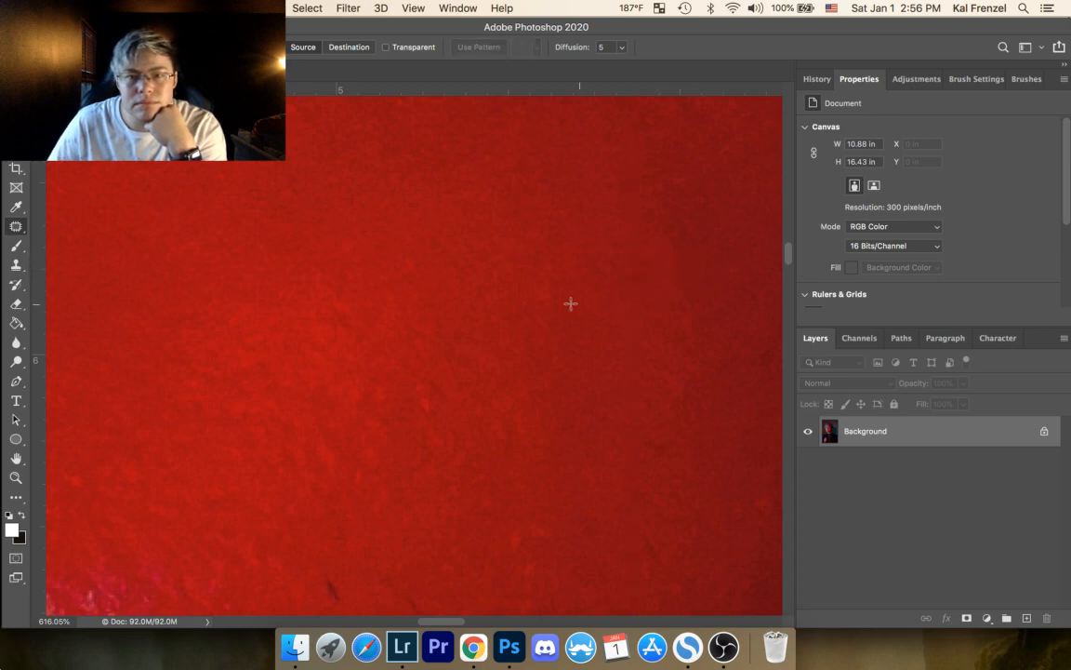
pyautogui.moveTo(546, 267); pyautogui.dragTo(546, 302)
# Step: Patch the spot higher on the darker part of the cheek with brighter skin sampled next to it
pyautogui.press('super+d')
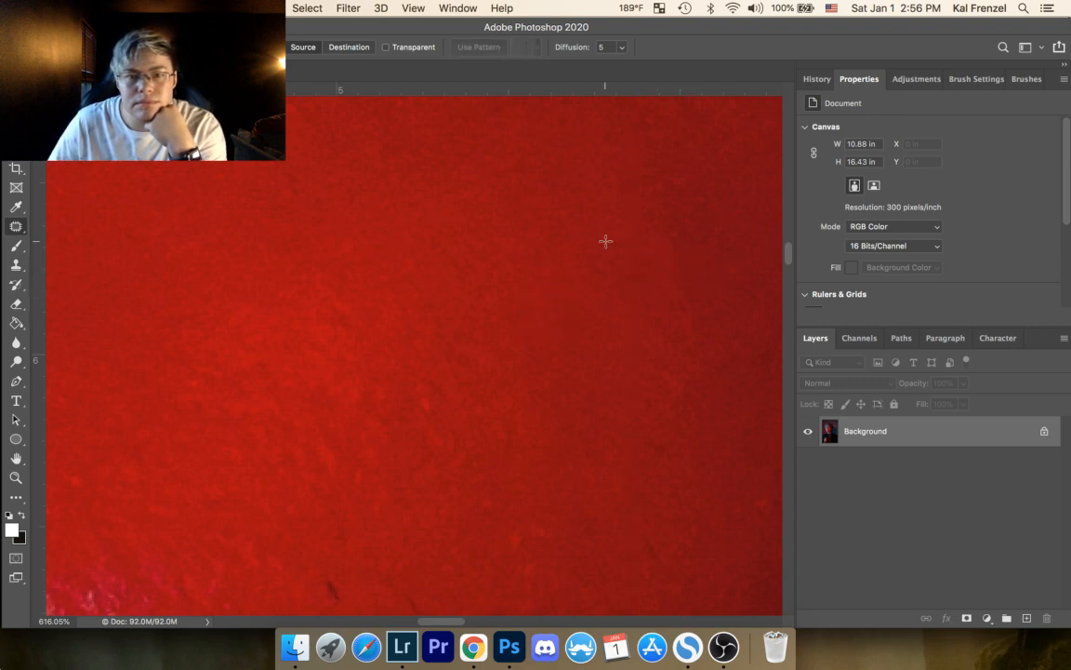
pyautogui.moveTo(642, 263)
pyautogui.mouseDown()
pyautogui.moveTo(411, 277)
pyautogui.moveTo(337, 246)
pyautogui.moveTo(411, 325)
pyautogui.moveTo(345, 288)
pyautogui.mouseUp()
pyautogui.press('super+d')
pyautogui.moveTo(490, 165)
pyautogui.mouseDown()
pyautogui.moveTo(506, 256)
pyautogui.moveTo(522, 201)
pyautogui.moveTo(456, 182)
pyautogui.mouseUp()
pyautogui.press('super+d')
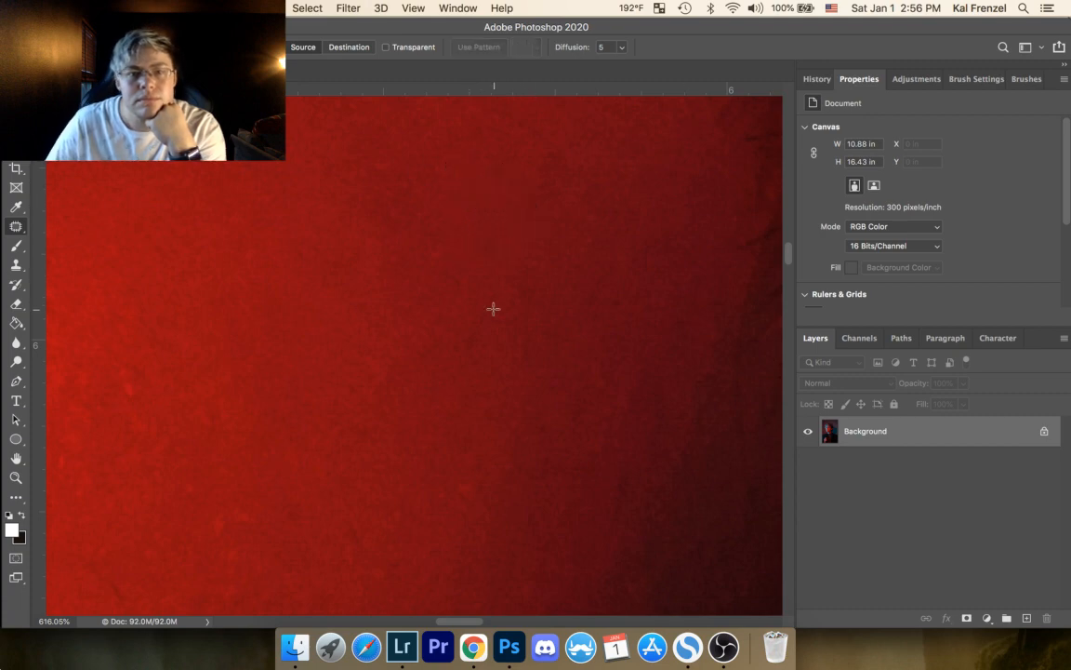
# Step: Patch two small marks on the brighter side of the cheek with nearby skin and clear the selections
pyautogui.moveTo(384, 388); pyautogui.dragTo(500, 189)
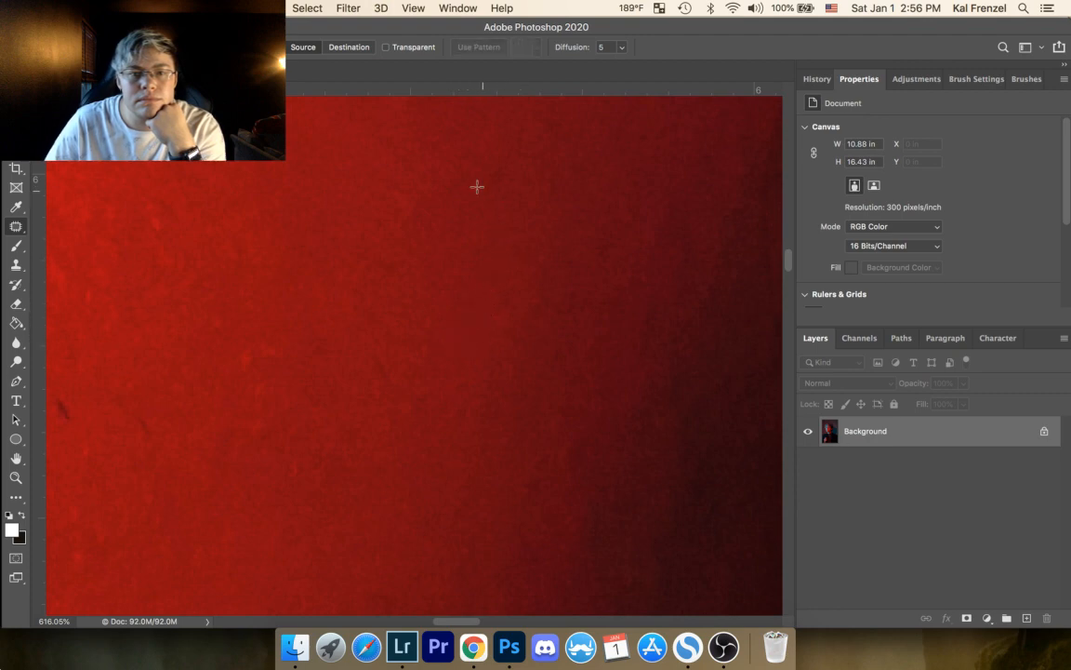
pyautogui.moveTo(155, 217)
pyautogui.mouseDown()
pyautogui.moveTo(156, 234)
pyautogui.moveTo(108, 222)
pyautogui.moveTo(110, 168)
pyautogui.mouseUp()
pyautogui.click(181, 223)
pyautogui.click(110, 165)
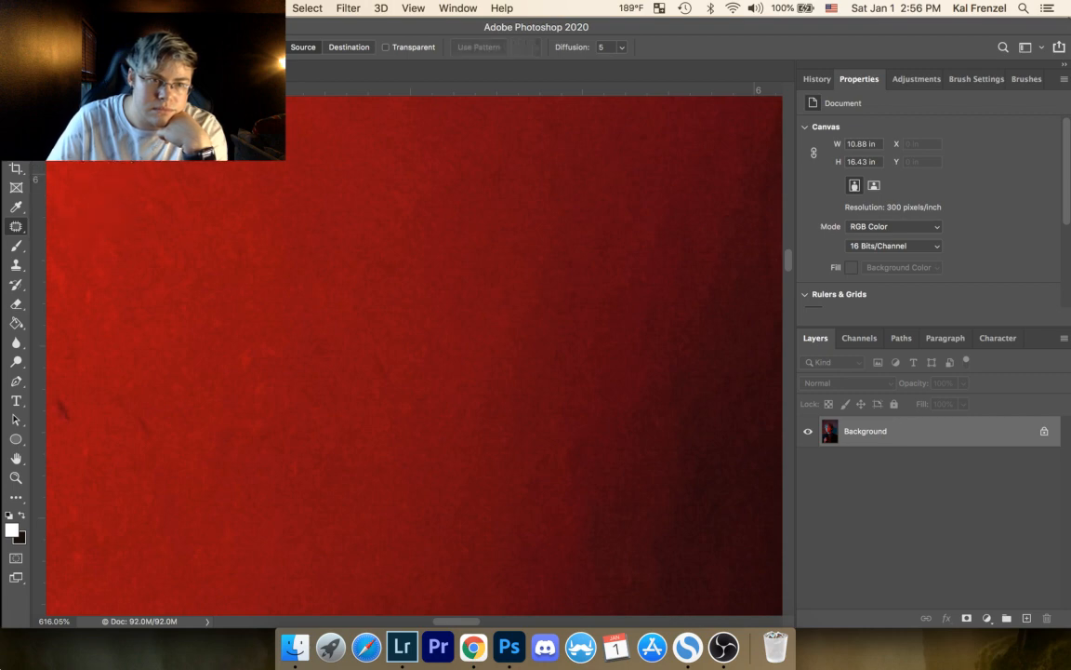
pyautogui.moveTo(92, 285)
pyautogui.mouseDown()
pyautogui.moveTo(79, 301)
pyautogui.moveTo(94, 288)
pyautogui.moveTo(107, 344)
pyautogui.mouseUp()
pyautogui.click(174, 299)
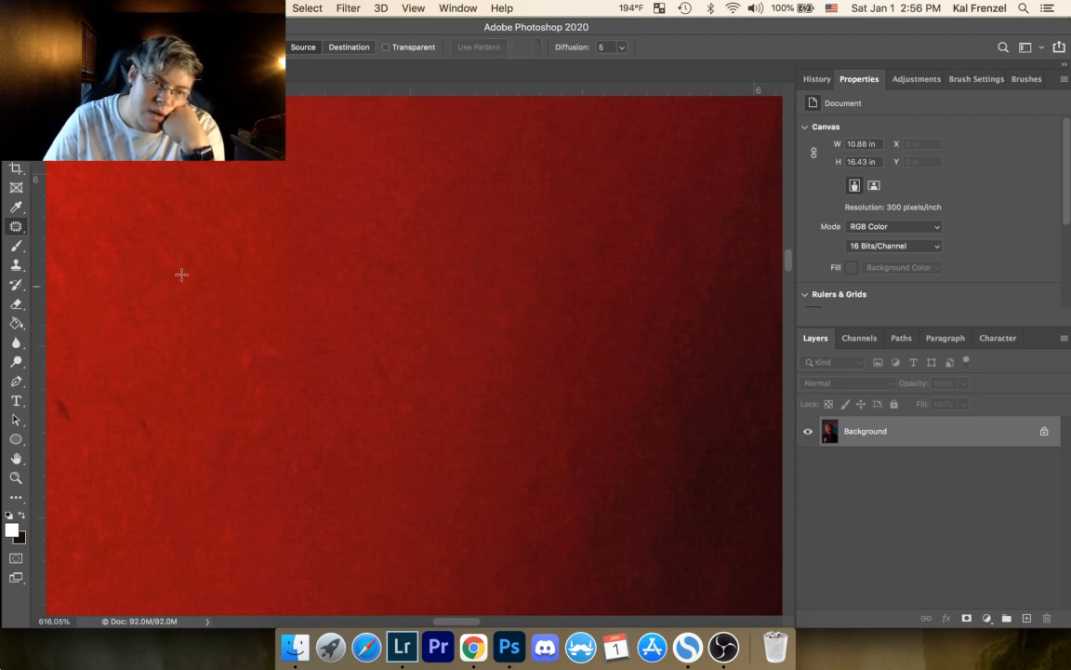
# Step: Patch the bright red speck in the middle of the cheek with skin sampled just above it
pyautogui.moveTo(247, 353)
pyautogui.mouseDown()
pyautogui.moveTo(261, 366)
pyautogui.moveTo(249, 353)
pyautogui.mouseUp()
pyautogui.moveTo(250, 361)
pyautogui.mouseDown()
pyautogui.moveTo(263, 379)
pyautogui.moveTo(273, 329)
pyautogui.mouseUp()
pyautogui.click(239, 341)
pyautogui.click(222, 323)
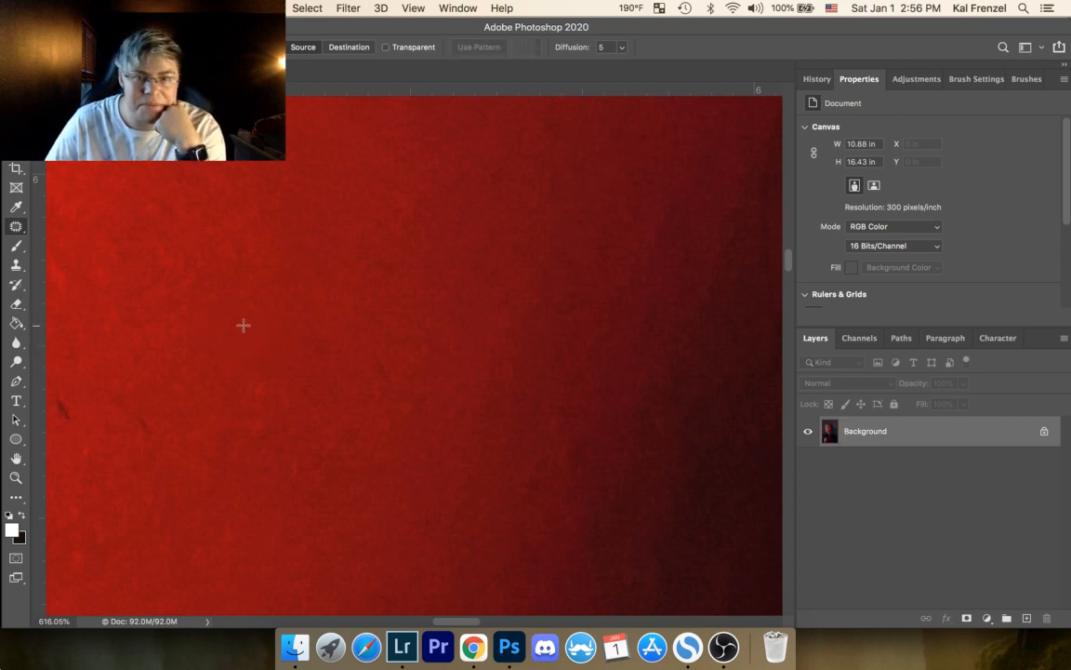
# Step: Patch the small spots near the cheek's shadow edge and one on the redder skin beside it
pyautogui.moveTo(665, 198)
pyautogui.mouseDown()
pyautogui.moveTo(630, 247)
pyautogui.moveTo(675, 229)
pyautogui.moveTo(671, 197)
pyautogui.moveTo(652, 193)
pyautogui.moveTo(655, 184)
pyautogui.moveTo(647, 192)
pyautogui.mouseUp()
pyautogui.click(683, 141)
pyautogui.click(702, 140)
pyautogui.moveTo(640, 204); pyautogui.dragTo(640, 226)
pyautogui.click(651, 234)
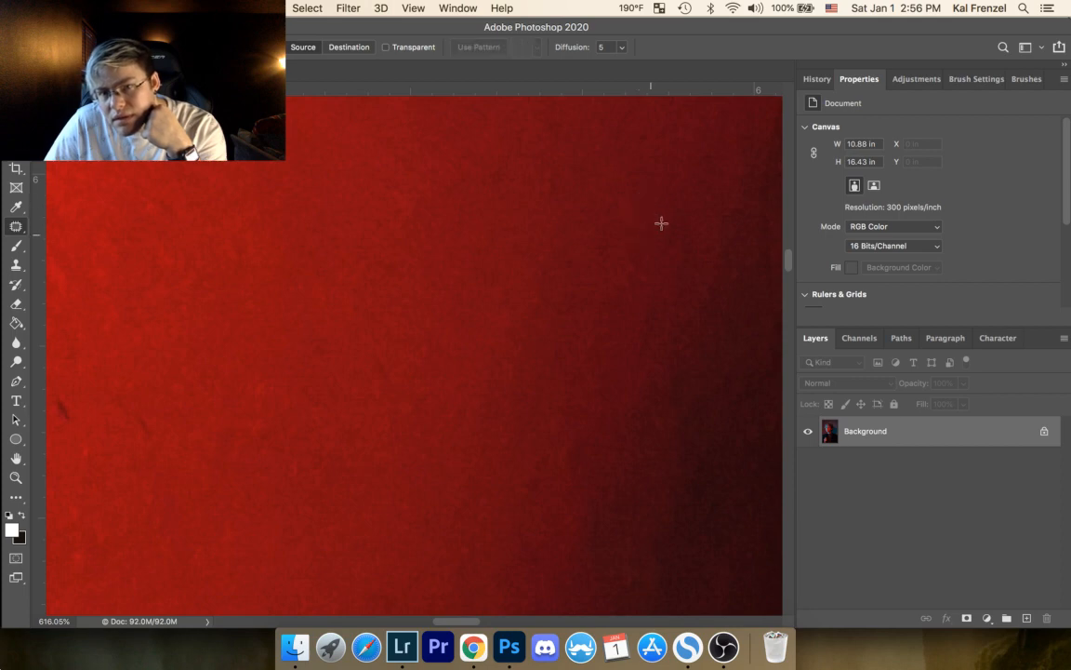
pyautogui.moveTo(478, 319); pyautogui.dragTo(481, 297)
pyautogui.click(520, 259)
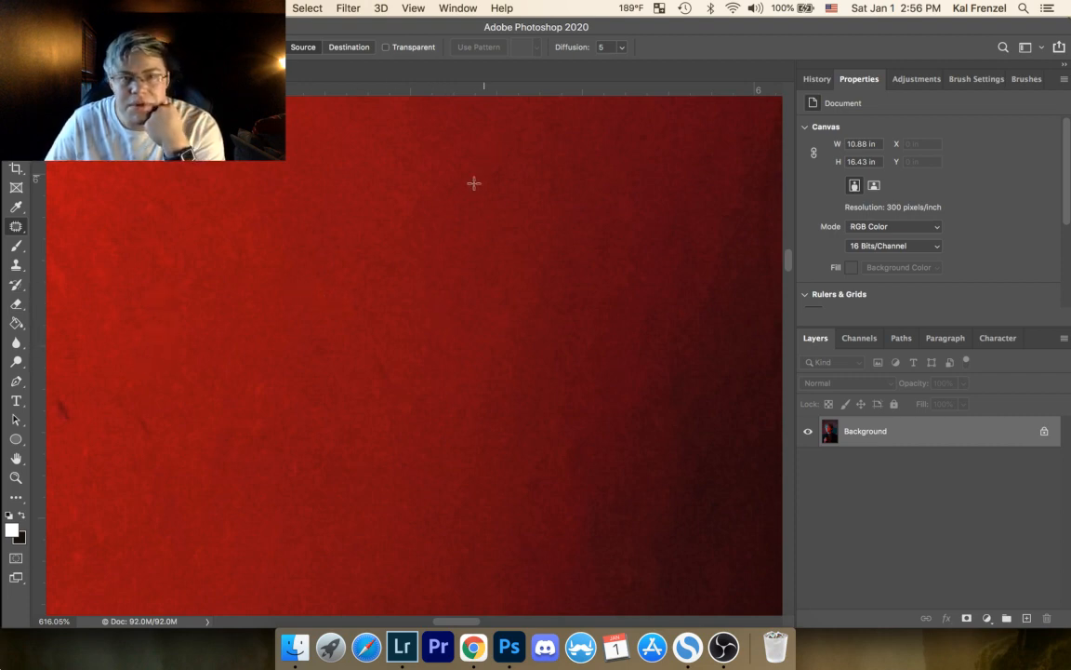
# Step: Patch three small spots along the transition from red skin into the dark shadow, using adjacent skin
pyautogui.moveTo(447, 266); pyautogui.dragTo(339, 301)
pyautogui.moveTo(434, 228)
pyautogui.mouseDown()
pyautogui.moveTo(443, 194)
pyautogui.moveTo(482, 221)
pyautogui.mouseUp()
pyautogui.click(485, 220)
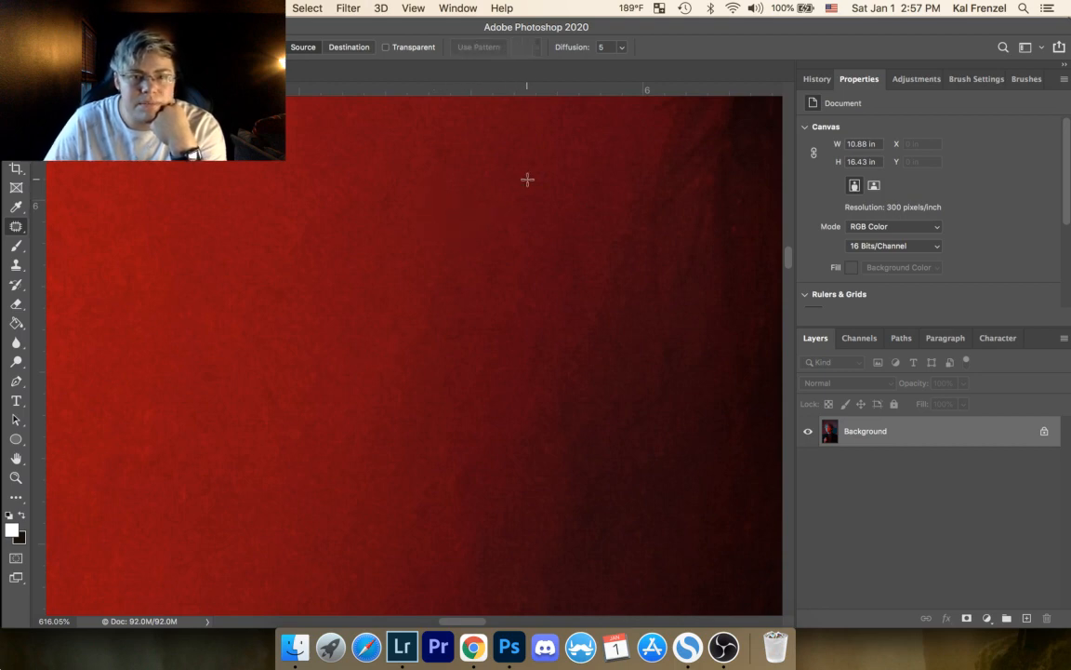
pyautogui.moveTo(565, 295); pyautogui.dragTo(595, 294)
pyautogui.click(569, 264)
pyautogui.moveTo(653, 200)
pyautogui.mouseDown()
pyautogui.moveTo(630, 180)
pyautogui.moveTo(632, 189)
pyautogui.mouseUp()
pyautogui.click(607, 160)
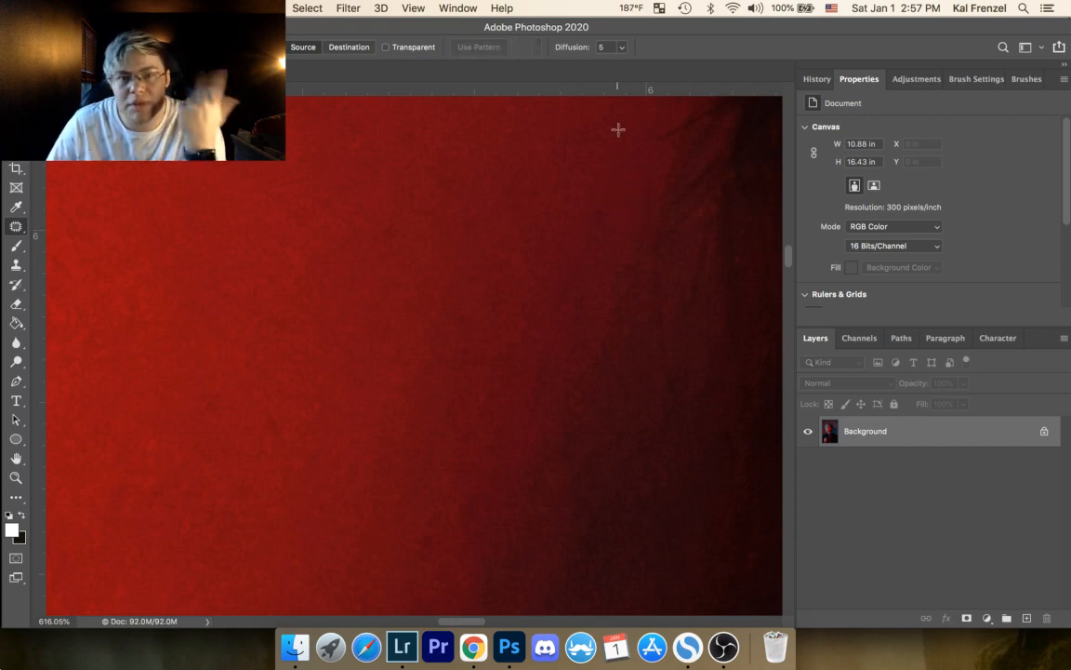
# Step: Patch the two neighbouring dark spots on the upper cheek with skin sampled just below them
pyautogui.moveTo(344, 224); pyautogui.dragTo(347, 225)
pyautogui.moveTo(346, 244); pyautogui.dragTo(358, 273)
pyautogui.click(349, 221)
pyautogui.moveTo(377, 222); pyautogui.dragTo(383, 218)
pyautogui.moveTo(390, 234); pyautogui.dragTo(390, 270)
pyautogui.click(403, 236)
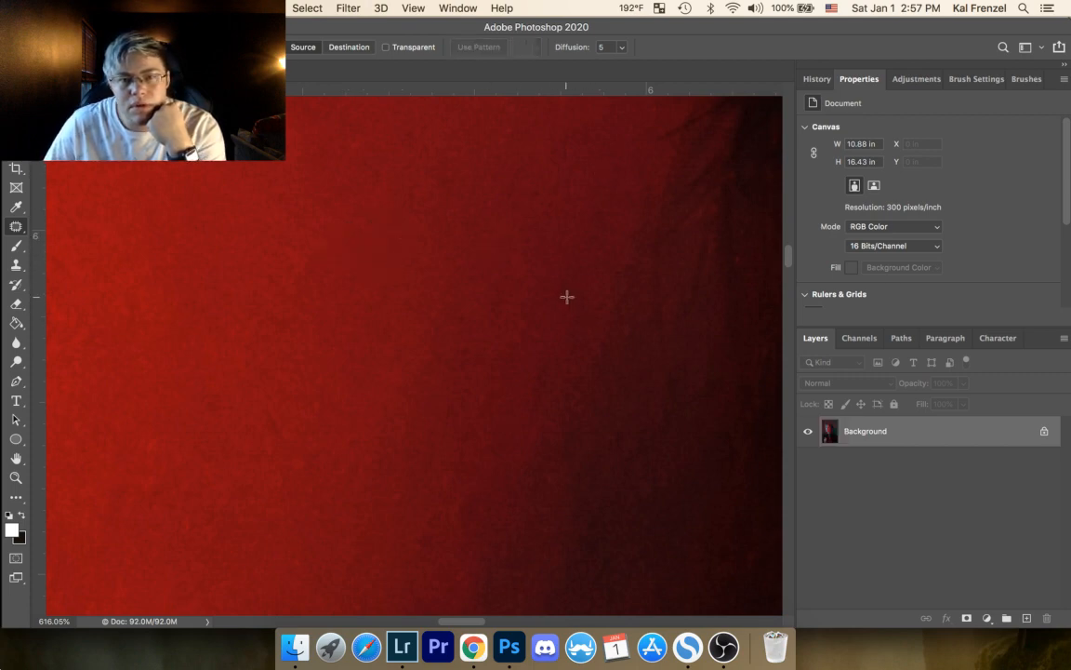
# Step: Patch the small spot at the border of the dark shadow with skin sampled directly above it
pyautogui.moveTo(578, 325); pyautogui.dragTo(583, 284)
pyautogui.click(592, 265)
pyautogui.moveTo(439, 307); pyautogui.dragTo(444, 301)
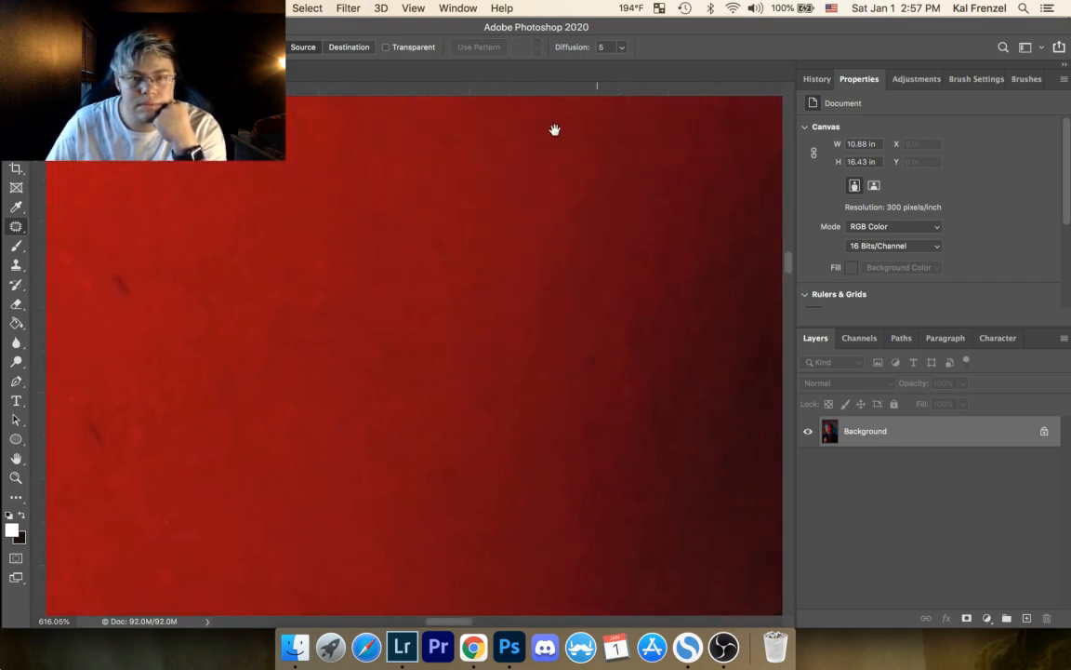
# Step: Patch two spots lower on the cheek next to the shadow and clear the selections
pyautogui.moveTo(574, 131); pyautogui.dragTo(429, 132)
pyautogui.moveTo(472, 309)
pyautogui.mouseDown()
pyautogui.moveTo(452, 343)
pyautogui.moveTo(489, 301)
pyautogui.moveTo(491, 325)
pyautogui.moveTo(470, 282)
pyautogui.moveTo(544, 235)
pyautogui.moveTo(501, 229)
pyautogui.mouseUp()
pyautogui.click(480, 273)
pyautogui.press('super+d')
pyautogui.moveTo(545, 189)
pyautogui.mouseDown()
pyautogui.moveTo(552, 223)
pyautogui.moveTo(546, 189)
pyautogui.moveTo(510, 218)
pyautogui.mouseUp()
pyautogui.press('super+d')
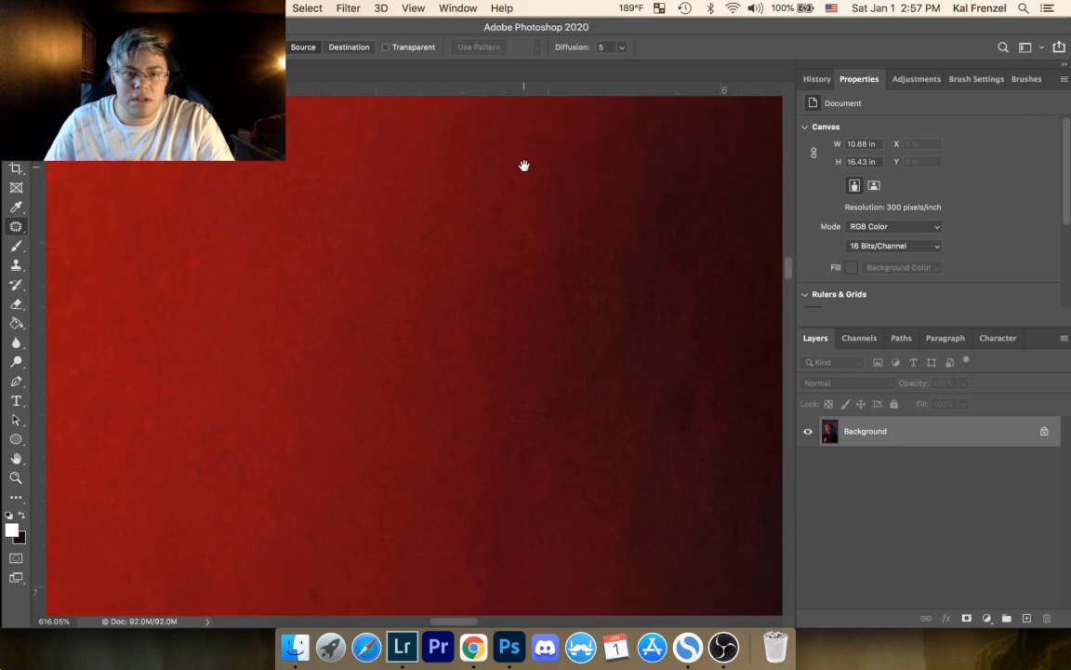
# Step: Patch the dark hair-like streak just outside the pink highlight with clean skin farther out on the cheek
pyautogui.moveTo(554, 241); pyautogui.dragTo(615, 369)
pyautogui.moveTo(490, 265); pyautogui.dragTo(656, 231)
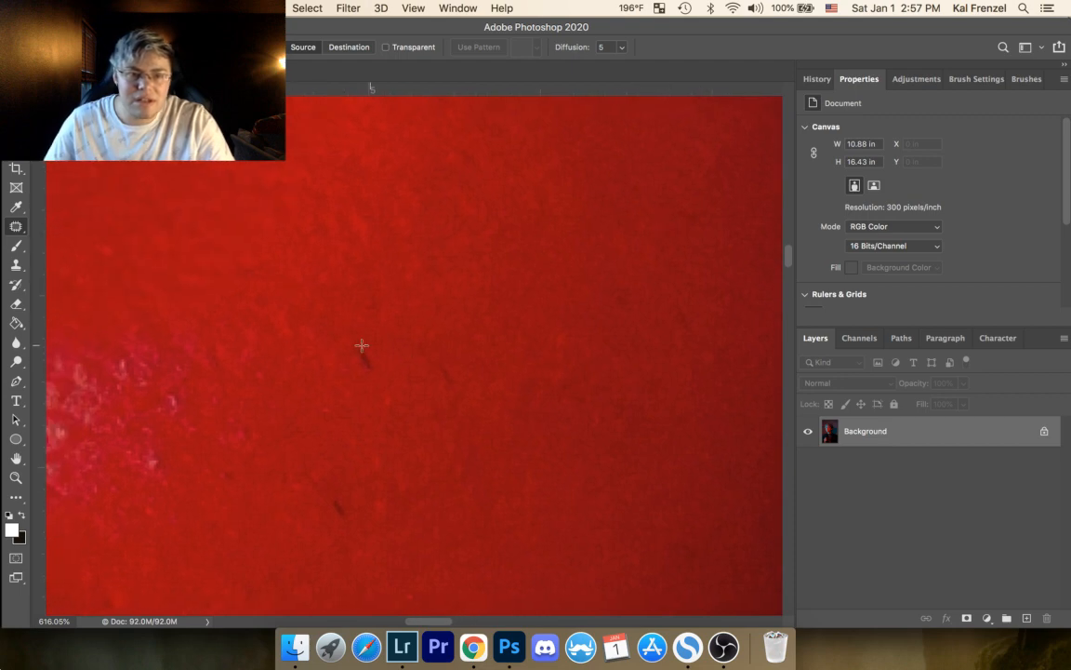
pyautogui.moveTo(355, 351)
pyautogui.mouseDown()
pyautogui.moveTo(361, 340)
pyautogui.moveTo(436, 358)
pyautogui.moveTo(424, 351)
pyautogui.moveTo(459, 310)
pyautogui.moveTo(505, 310)
pyautogui.mouseUp()
pyautogui.press('super+d')
pyautogui.press('super+d')
# Step: Patch the dark streak lower on the cheek with skin sampled above it and clear the selection
pyautogui.press('super+d')
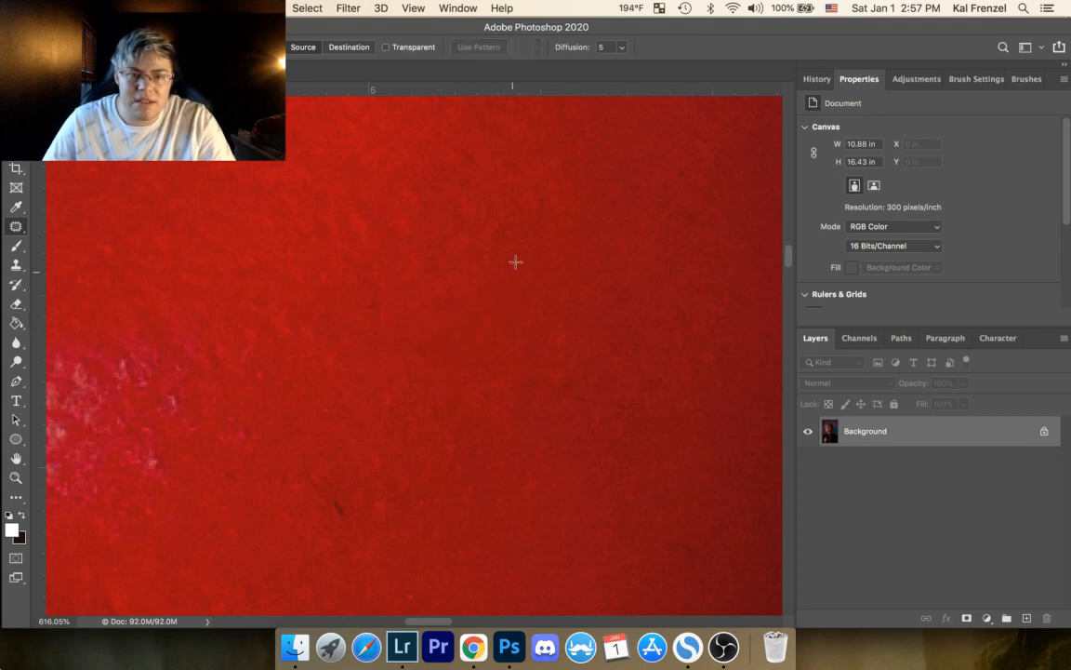
pyautogui.moveTo(331, 524)
pyautogui.mouseDown()
pyautogui.moveTo(356, 520)
pyautogui.moveTo(352, 472)
pyautogui.moveTo(401, 510)
pyautogui.moveTo(395, 488)
pyautogui.moveTo(411, 419)
pyautogui.mouseUp()
pyautogui.press('super+d')
pyautogui.press('super+d')
# Step: Patch the bright specks along the upper edge of the pink highlight with neighbouring texture
pyautogui.hscroll(-10, 409, 395)
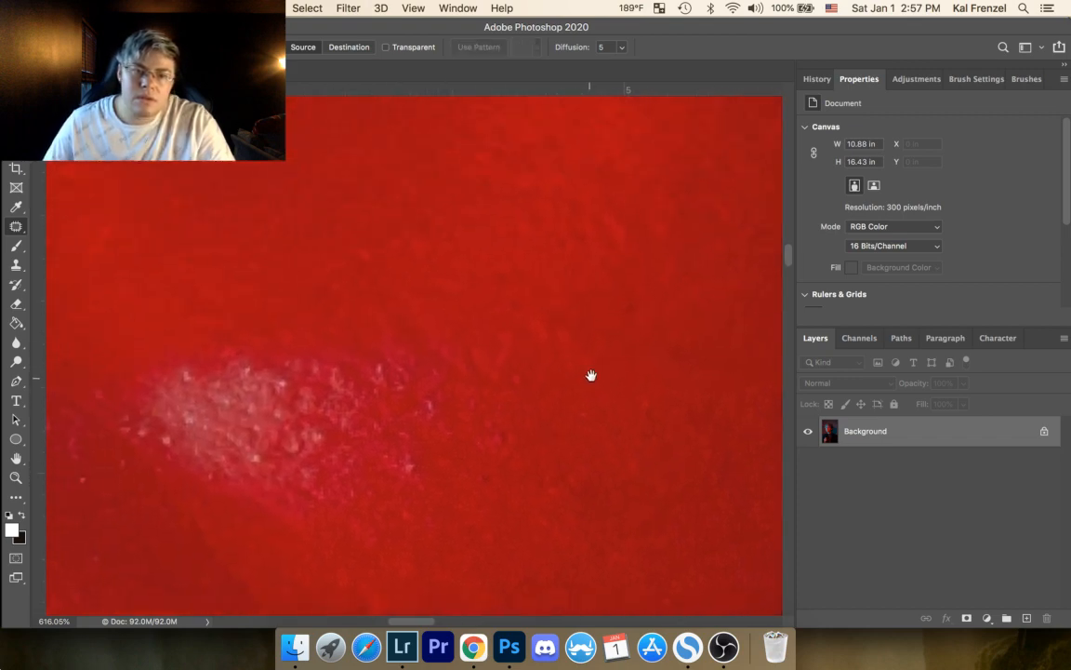
pyautogui.moveTo(282, 380)
pyautogui.mouseDown()
pyautogui.moveTo(277, 344)
pyautogui.moveTo(246, 359)
pyautogui.mouseUp()
pyautogui.press('super+d')
pyautogui.moveTo(253, 368); pyautogui.dragTo(278, 367)
pyautogui.press('super+d')
pyautogui.moveTo(191, 365)
pyautogui.mouseDown()
pyautogui.moveTo(192, 377)
pyautogui.moveTo(176, 368)
pyautogui.mouseUp()
pyautogui.press('super+d')
# Step: Patch two bright specks in the lower part of the pink highlight and one spot on the skin above it
pyautogui.moveTo(197, 421); pyautogui.dragTo(203, 391)
pyautogui.press('super+d')
pyautogui.moveTo(264, 451)
pyautogui.mouseDown()
pyautogui.moveTo(249, 448)
pyautogui.moveTo(267, 461)
pyautogui.moveTo(273, 391)
pyautogui.mouseUp()
pyautogui.press('super+d')
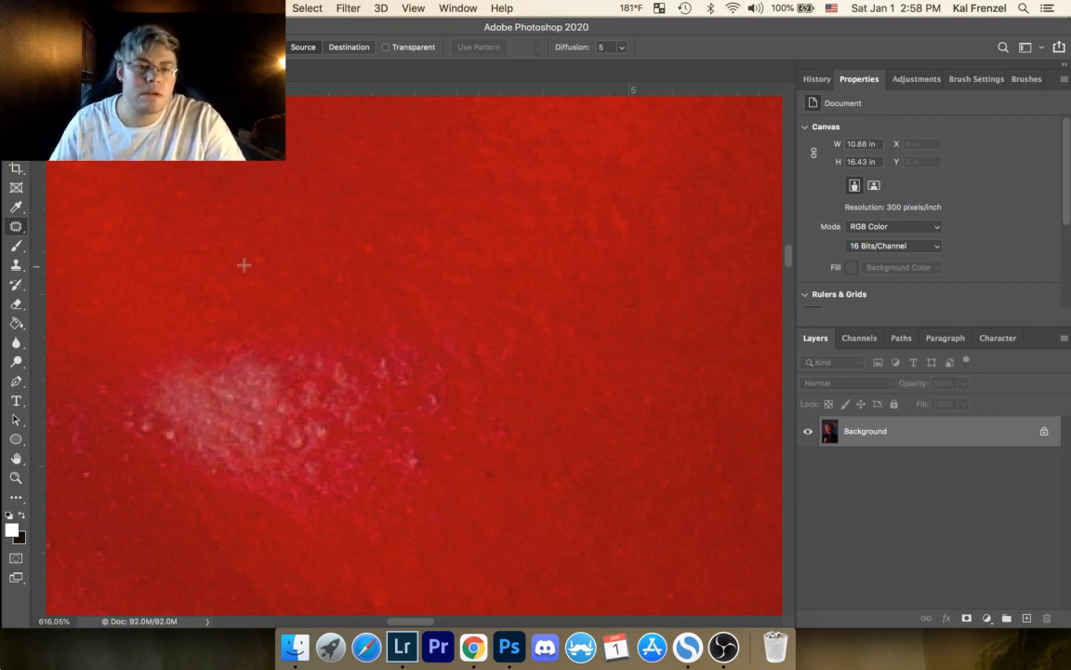
pyautogui.moveTo(259, 251)
pyautogui.mouseDown()
pyautogui.moveTo(251, 249)
pyautogui.moveTo(304, 223)
pyautogui.mouseUp()
pyautogui.press('super+d')
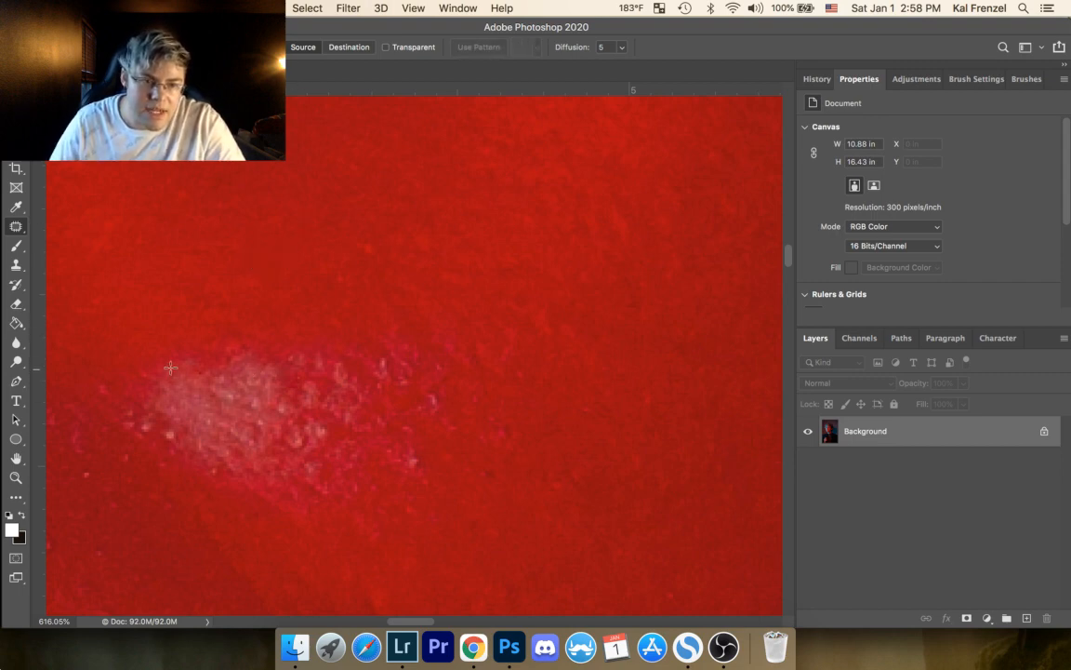
# Step: Try to patch the inner upper end of the pink highlight with red skin sampled above it
pyautogui.moveTo(176, 360)
pyautogui.mouseDown()
pyautogui.moveTo(213, 399)
pyautogui.moveTo(169, 363)
pyautogui.mouseUp()
pyautogui.moveTo(192, 385)
pyautogui.mouseDown()
pyautogui.moveTo(223, 288)
pyautogui.moveTo(249, 265)
pyautogui.mouseUp()
pyautogui.press('super+d')
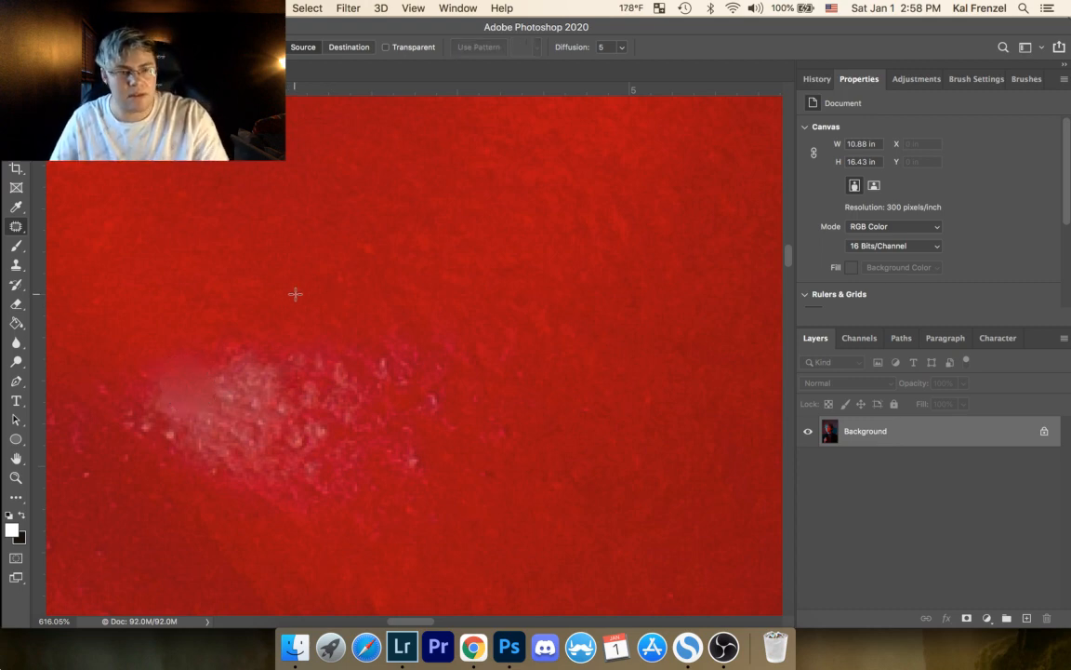
pyautogui.press('super+z')
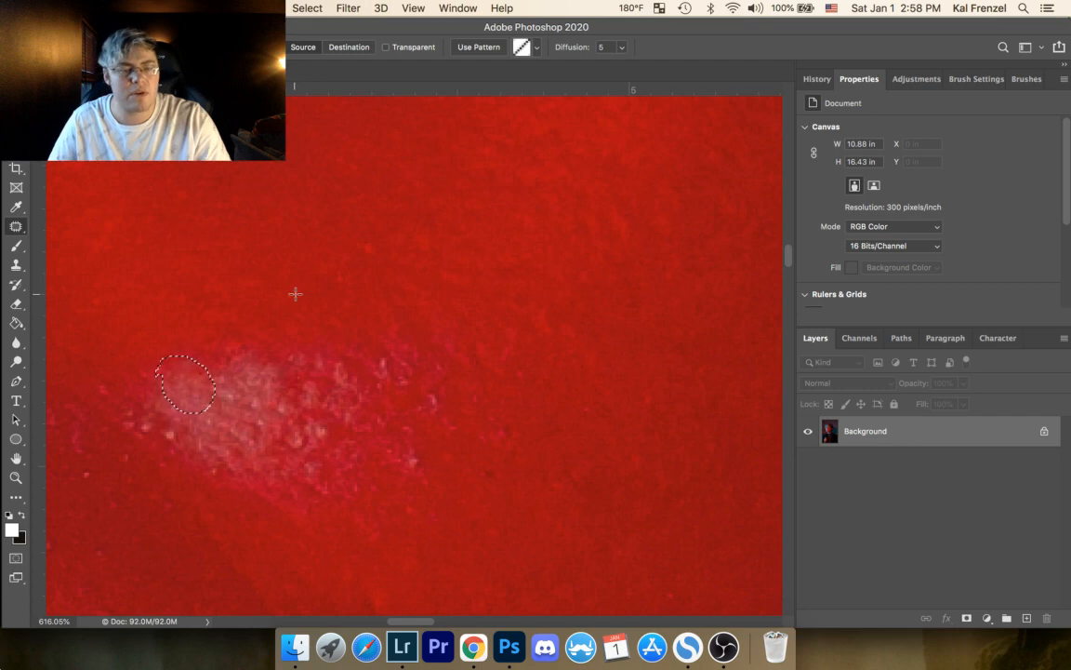
pyautogui.press('super+d')
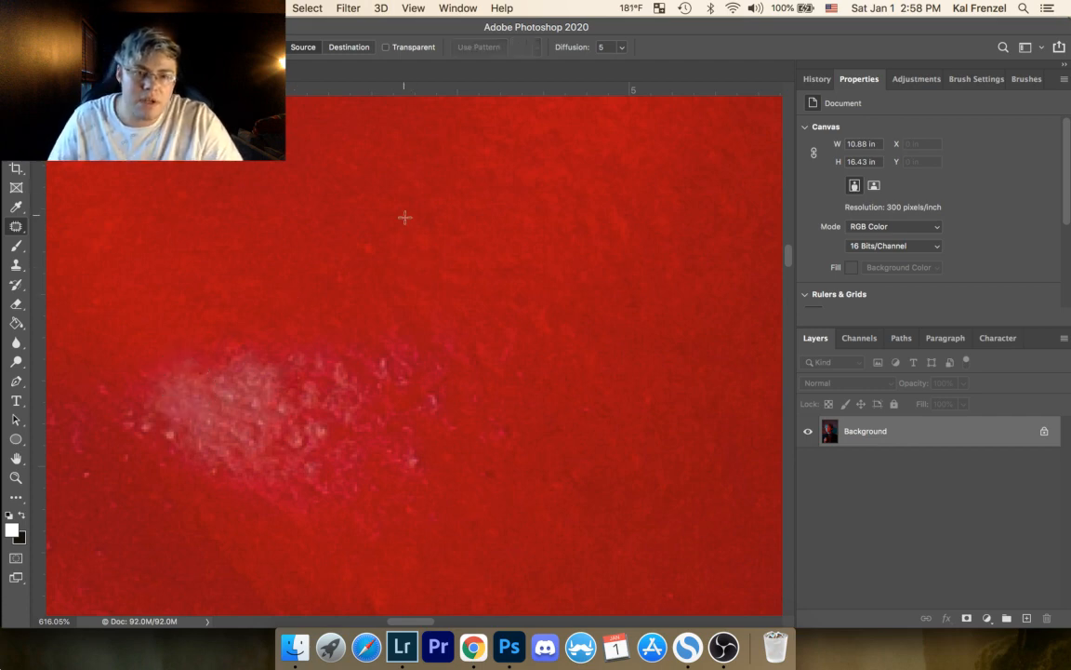
# Step: Patch the bright red dot above the pink highlight and the bright specks at the highlight's inner end
pyautogui.moveTo(372, 239)
pyautogui.mouseDown()
pyautogui.moveTo(370, 247)
pyautogui.moveTo(402, 240)
pyautogui.mouseUp()
pyautogui.press('super+d')
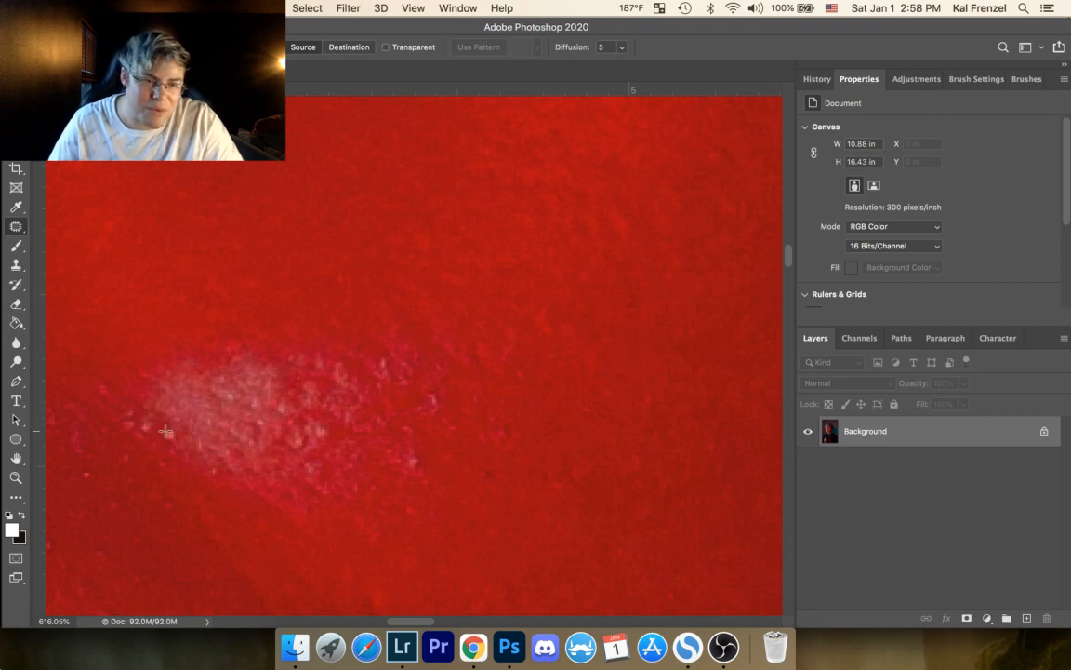
pyautogui.moveTo(139, 436)
pyautogui.mouseDown()
pyautogui.moveTo(160, 434)
pyautogui.moveTo(151, 451)
pyautogui.moveTo(167, 434)
pyautogui.mouseUp()
pyautogui.press('super+d')
pyautogui.moveTo(171, 438); pyautogui.dragTo(158, 451)
pyautogui.press('super+d')
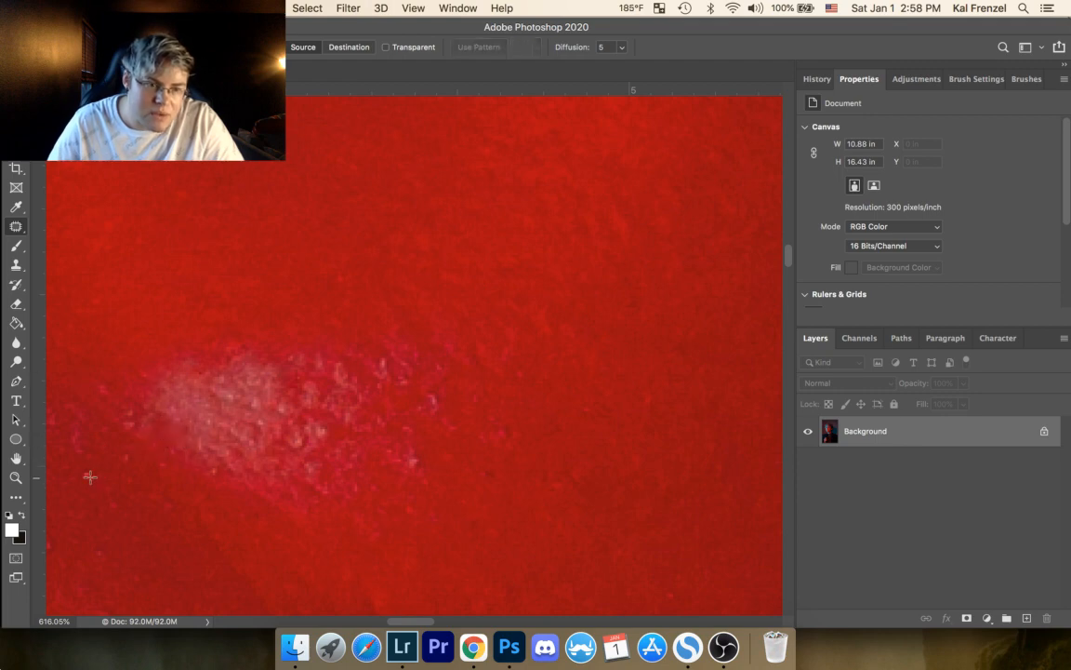
# Step: Patch the small pink specks on the skin below the highlight's inner end and clear the selection
pyautogui.moveTo(129, 449); pyautogui.dragTo(118, 453)
pyautogui.moveTo(122, 457); pyautogui.dragTo(107, 473)
pyautogui.press('super+d')
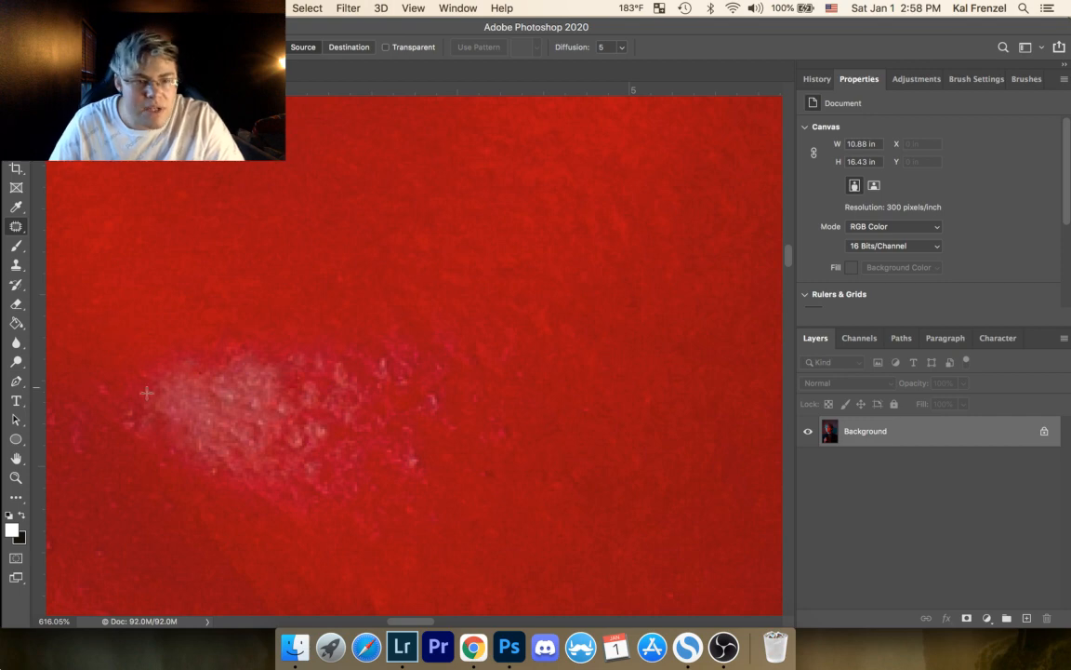
# Step: Patch the bright specks at the outer end of the pink highlight with adjacent skin, clearing each selection
pyautogui.moveTo(417, 459); pyautogui.dragTo(418, 457)
pyautogui.moveTo(419, 465)
pyautogui.mouseDown()
pyautogui.moveTo(399, 458)
pyautogui.moveTo(416, 423)
pyautogui.moveTo(407, 421)
pyautogui.mouseUp()
pyautogui.press('super+d')
pyautogui.moveTo(410, 431); pyautogui.dragTo(427, 432)
pyautogui.moveTo(433, 387); pyautogui.dragTo(440, 380)
pyautogui.press('super+d')
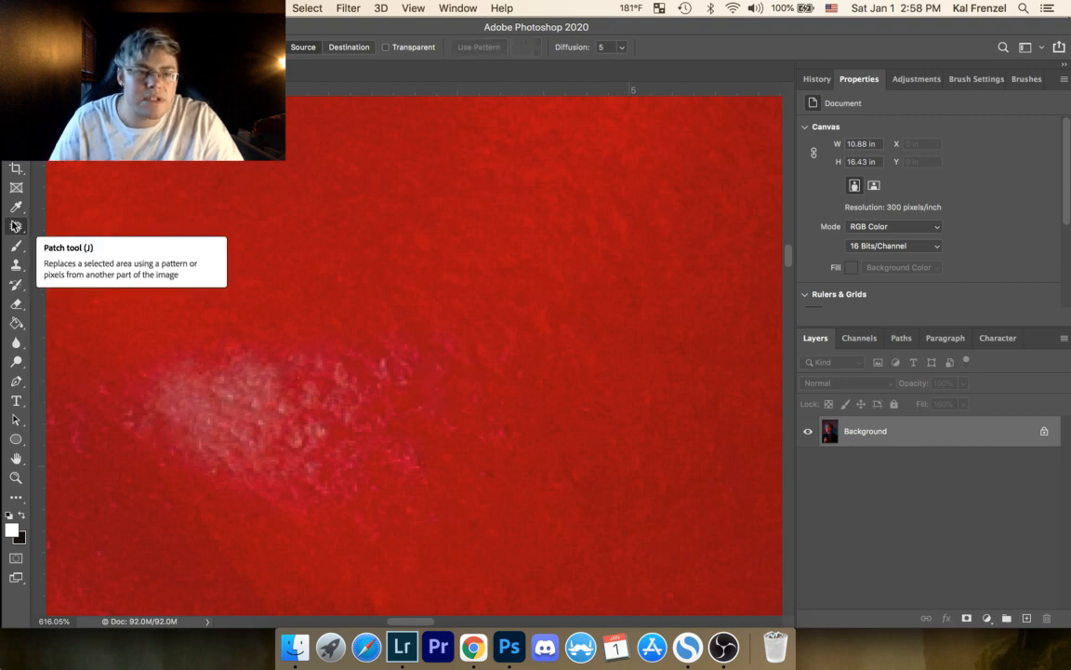
# Step: Patch the remaining bright specks at the top, lower side and centre of the pink highlight
pyautogui.moveTo(379, 356)
pyautogui.mouseDown()
pyautogui.moveTo(391, 361)
pyautogui.moveTo(384, 343)
pyautogui.mouseUp()
pyautogui.press('super+d')
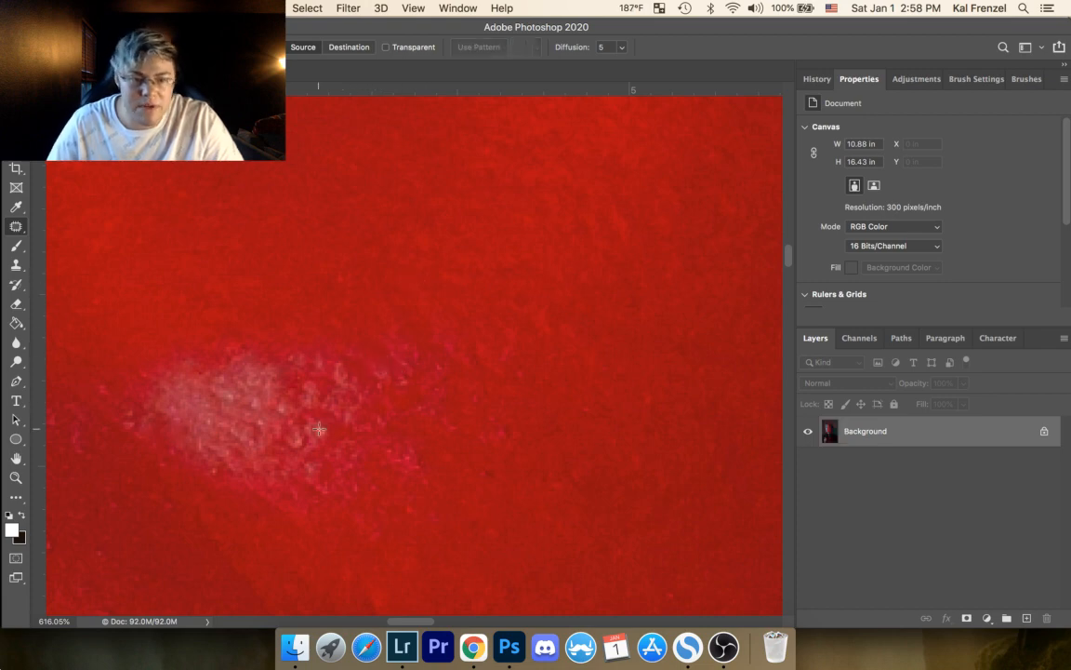
pyautogui.moveTo(313, 433); pyautogui.dragTo(318, 438)
pyautogui.press('super+d')
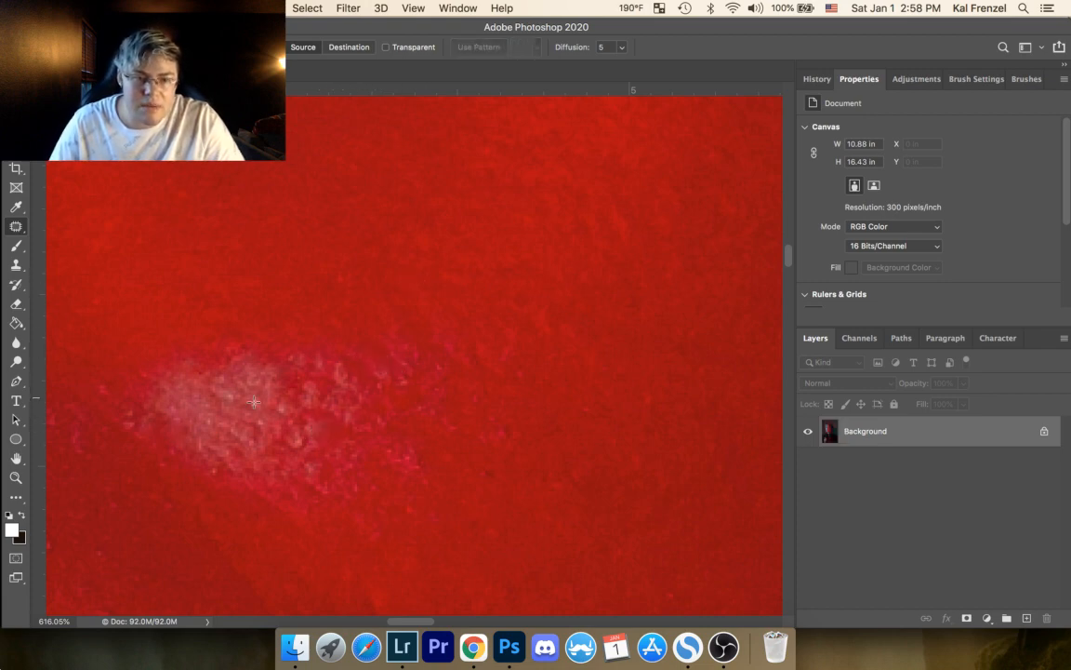
pyautogui.moveTo(230, 390)
pyautogui.mouseDown()
pyautogui.moveTo(280, 408)
pyautogui.moveTo(271, 402)
pyautogui.moveTo(260, 417)
pyautogui.mouseUp()
pyautogui.press('super+d')
# Step: Patch the remaining small spots higher on the cheek with neighbouring skin and clear the selection
pyautogui.press('super+d')
pyautogui.moveTo(261, 420)
pyautogui.mouseDown()
pyautogui.moveTo(272, 423)
pyautogui.moveTo(210, 423)
pyautogui.moveTo(182, 374)
pyautogui.moveTo(421, 437)
pyautogui.moveTo(520, 370)
pyautogui.moveTo(519, 348)
pyautogui.moveTo(412, 341)
pyautogui.moveTo(439, 510)
pyautogui.mouseUp()
pyautogui.press('super+d')
pyautogui.press('super+d')
pyautogui.moveTo(364, 258); pyautogui.dragTo(410, 254)
pyautogui.press('super+d')
pyautogui.moveTo(259, 234); pyautogui.dragTo(256, 189)
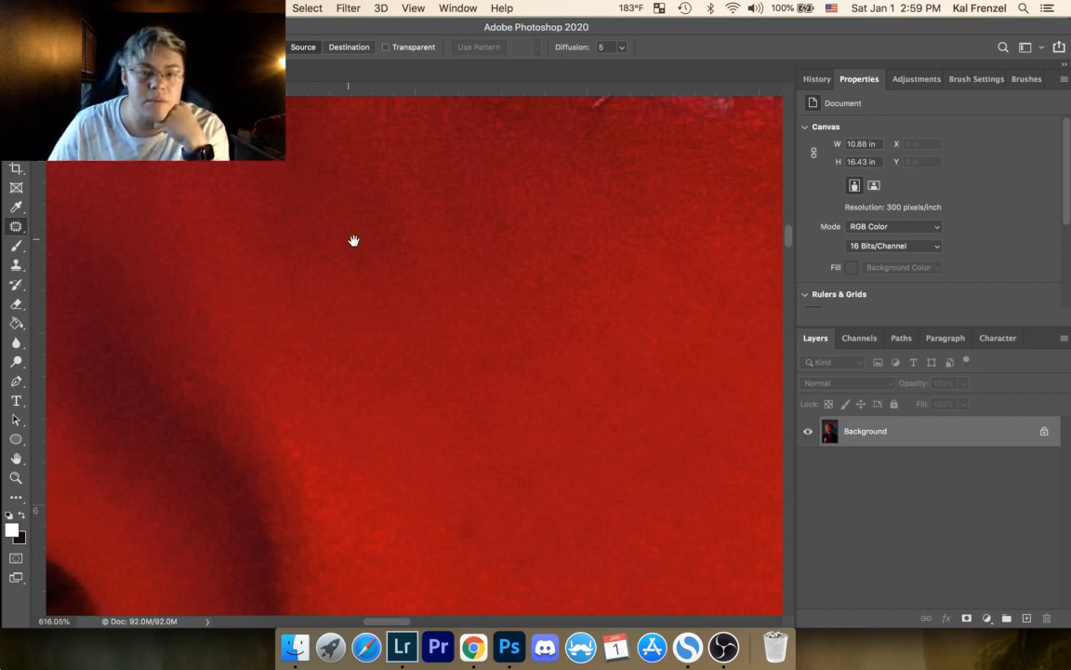
# Step: Patch two dark spots on the upper cheek beside the nose shadow and clear the selections
pyautogui.moveTo(414, 255); pyautogui.dragTo(471, 193)
pyautogui.moveTo(379, 178)
pyautogui.mouseDown()
pyautogui.moveTo(404, 240)
pyautogui.moveTo(448, 258)
pyautogui.moveTo(388, 184)
pyautogui.mouseUp()
pyautogui.click(425, 181)
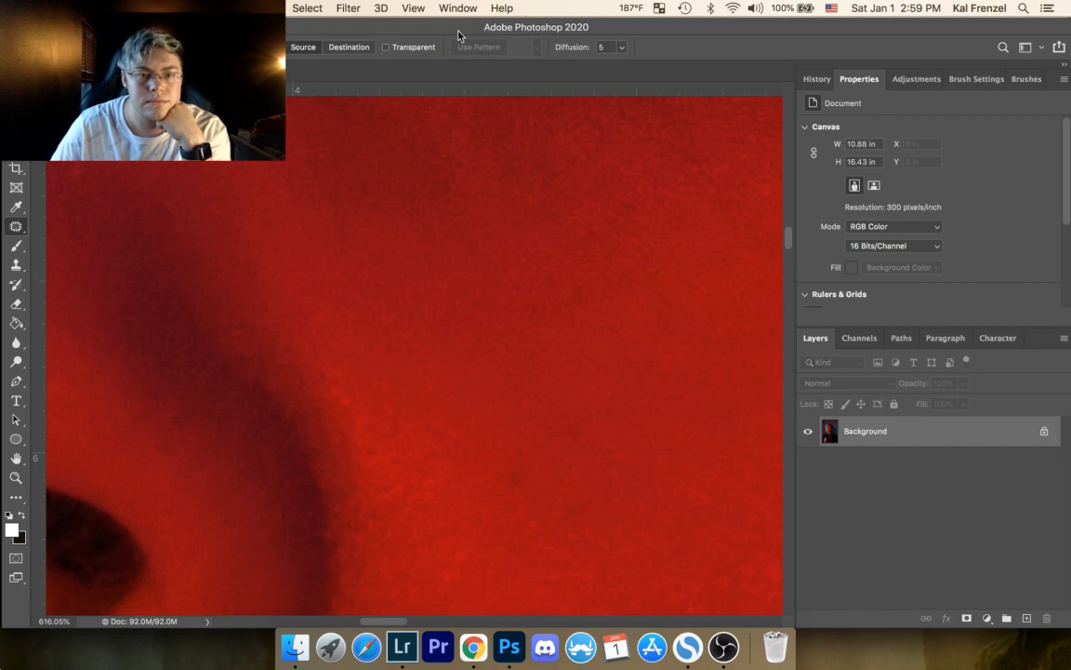
pyautogui.moveTo(465, 296); pyautogui.dragTo(432, 191)
pyautogui.moveTo(468, 359)
pyautogui.mouseDown()
pyautogui.moveTo(471, 385)
pyautogui.moveTo(474, 368)
pyautogui.mouseUp()
pyautogui.click(463, 302)
pyautogui.scroll(10, 368, 241)
pyautogui.hscroll(-5, 369, 241)
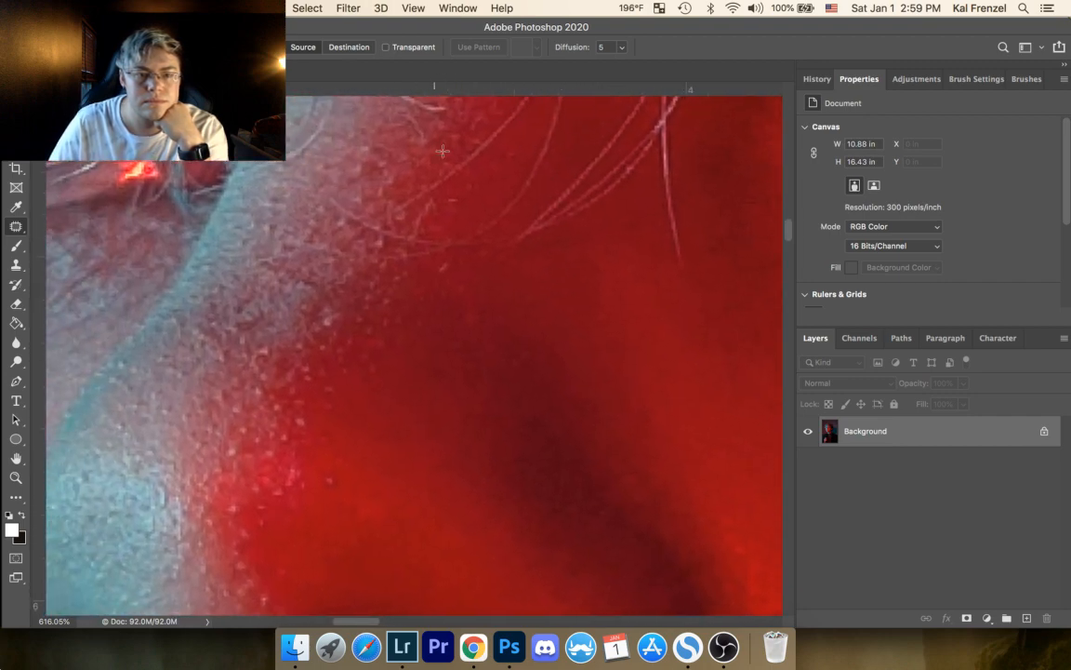
pyautogui.moveTo(454, 223); pyautogui.dragTo(436, 437)
pyautogui.scroll(-5, 436, 437)
pyautogui.hscroll(-2, 436, 437)
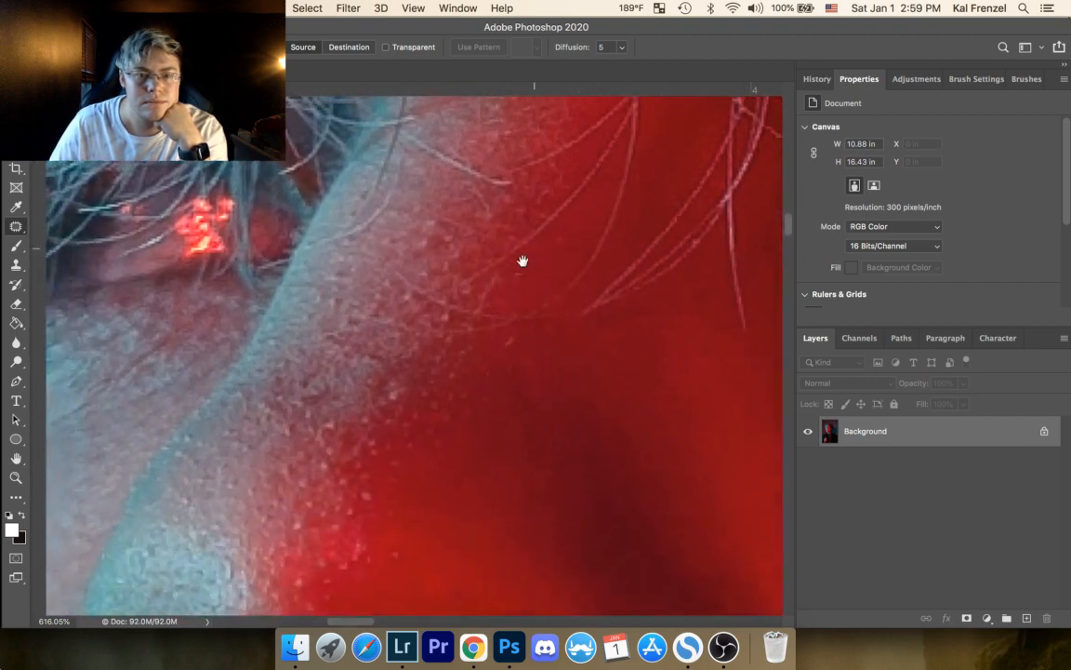
# Step: Patch the blemishes on the upper nose bridge beneath the hair strands with neighbouring skin and clear each selection
pyautogui.scroll(2, 430, 206)
pyautogui.hscroll(-1, 430, 207)
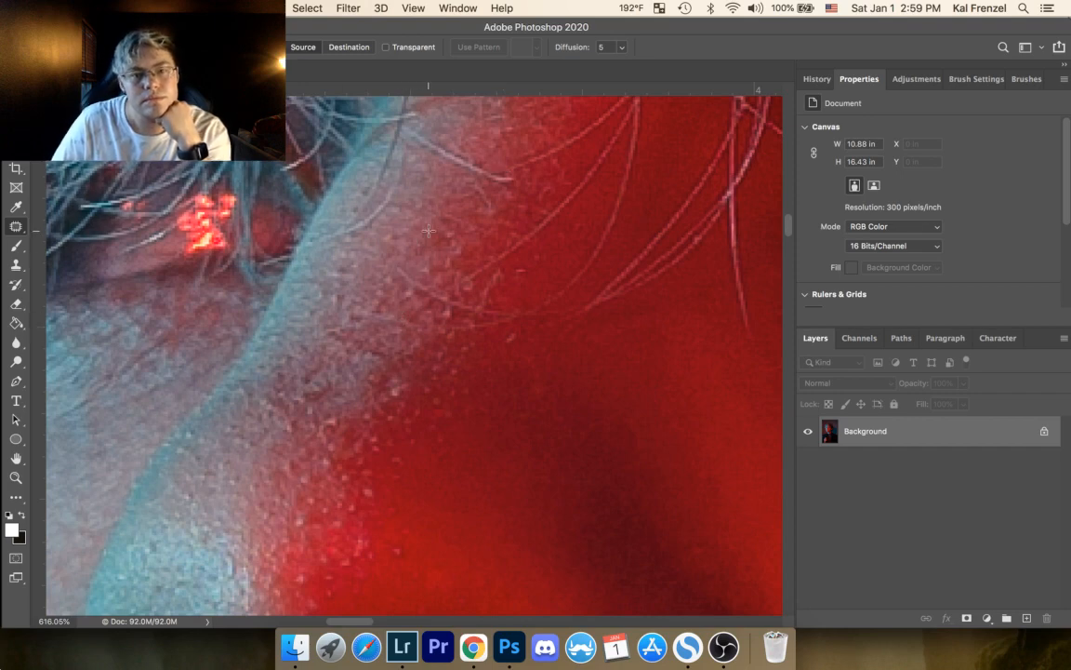
pyautogui.moveTo(422, 223); pyautogui.dragTo(436, 214)
pyautogui.moveTo(424, 229)
pyautogui.mouseDown()
pyautogui.moveTo(389, 292)
pyautogui.moveTo(401, 334)
pyautogui.mouseUp()
pyautogui.press('super+d')
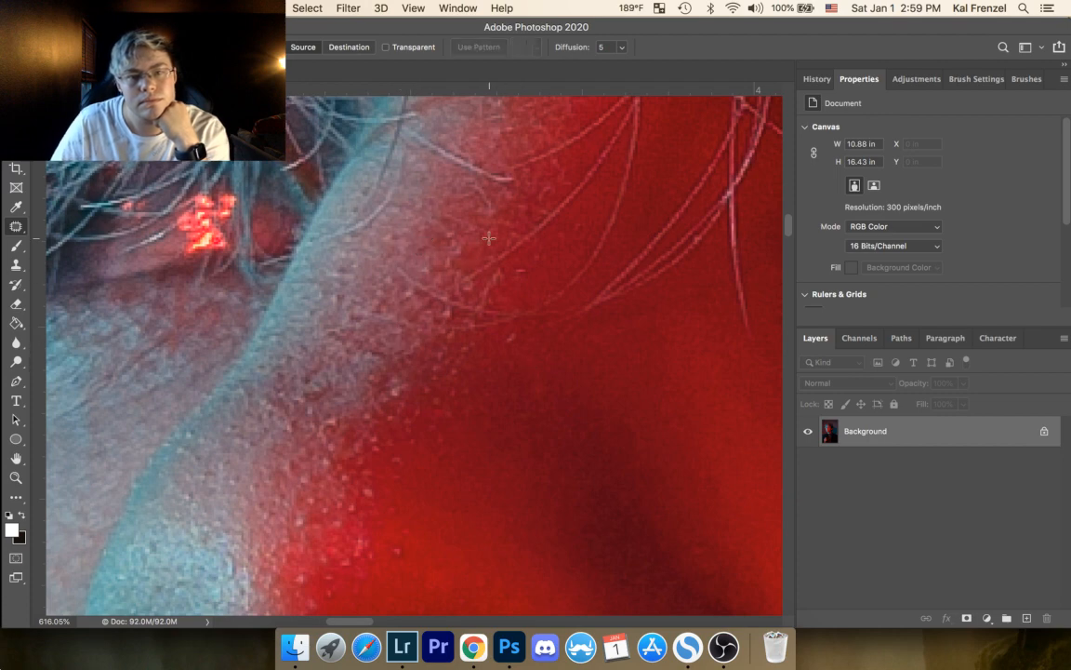
pyautogui.moveTo(431, 243)
pyautogui.mouseDown()
pyautogui.moveTo(411, 263)
pyautogui.moveTo(384, 239)
pyautogui.moveTo(392, 228)
pyautogui.mouseUp()
pyautogui.press('super+d')
pyautogui.moveTo(394, 236); pyautogui.dragTo(402, 233)
pyautogui.press('super+d')
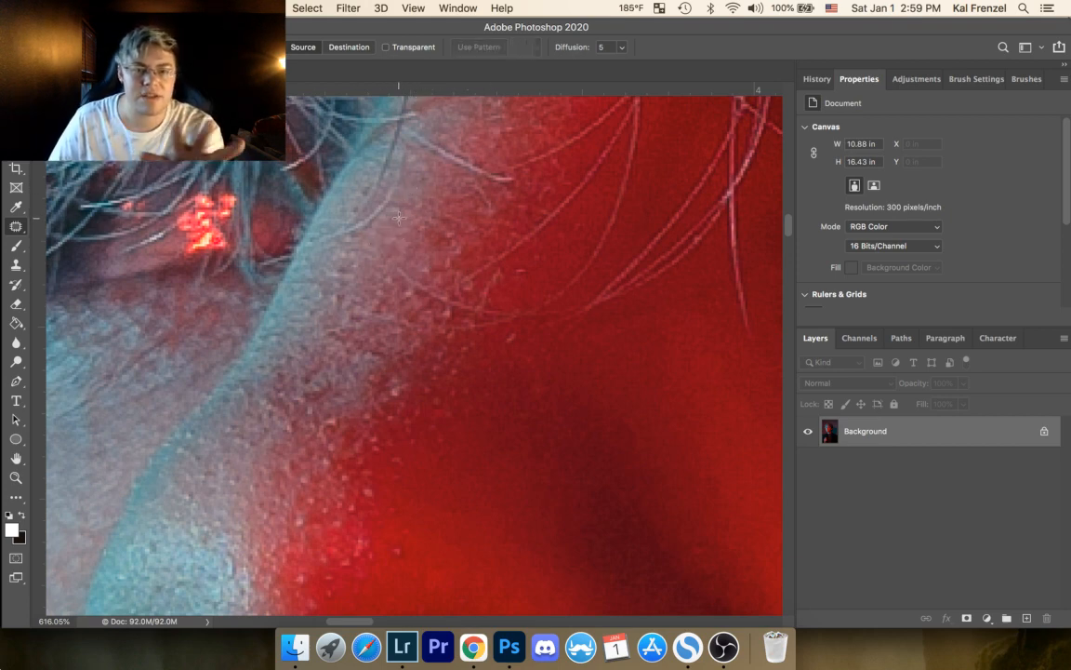
# Step: Patch the spots along the cyan-lit edge of the nose bridge with nearby skin and clear the selections
pyautogui.moveTo(335, 277)
pyautogui.mouseDown()
pyautogui.moveTo(356, 275)
pyautogui.moveTo(320, 236)
pyautogui.mouseUp()
pyautogui.press('super+d')
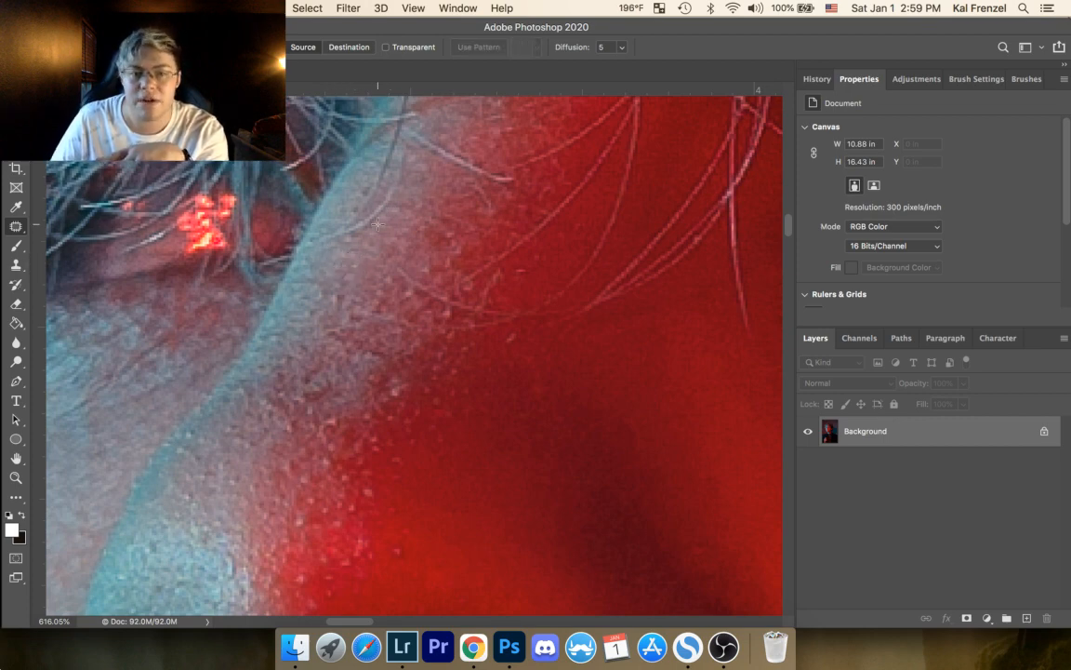
pyautogui.moveTo(305, 286)
pyautogui.mouseDown()
pyautogui.moveTo(342, 302)
pyautogui.moveTo(406, 221)
pyautogui.moveTo(303, 307)
pyautogui.moveTo(310, 292)
pyautogui.moveTo(297, 294)
pyautogui.moveTo(371, 216)
pyautogui.moveTo(353, 311)
pyautogui.moveTo(393, 300)
pyautogui.moveTo(455, 252)
pyautogui.mouseUp()
pyautogui.press('super+d')
pyautogui.press('super+d')
pyautogui.press('super+d')
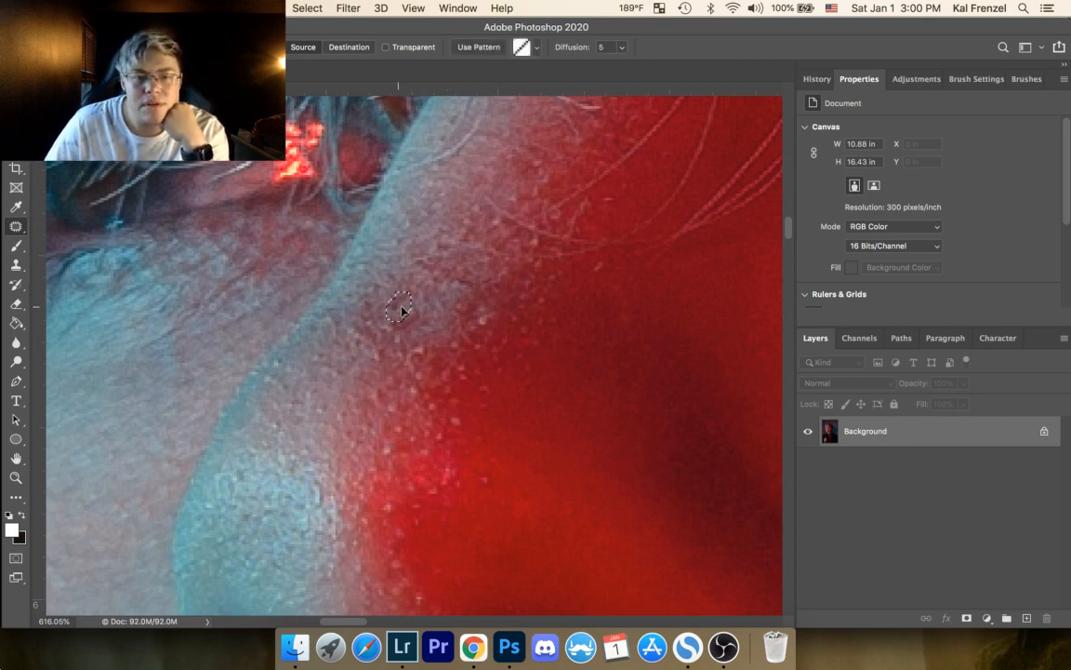
# Step: Patch the dark reddish spots in the middle of the nose bridge with cleaner adjacent skin, clearing each selection
pyautogui.moveTo(424, 253)
pyautogui.mouseDown()
pyautogui.moveTo(441, 261)
pyautogui.moveTo(427, 252)
pyautogui.moveTo(431, 240)
pyautogui.mouseUp()
pyautogui.click(502, 142)
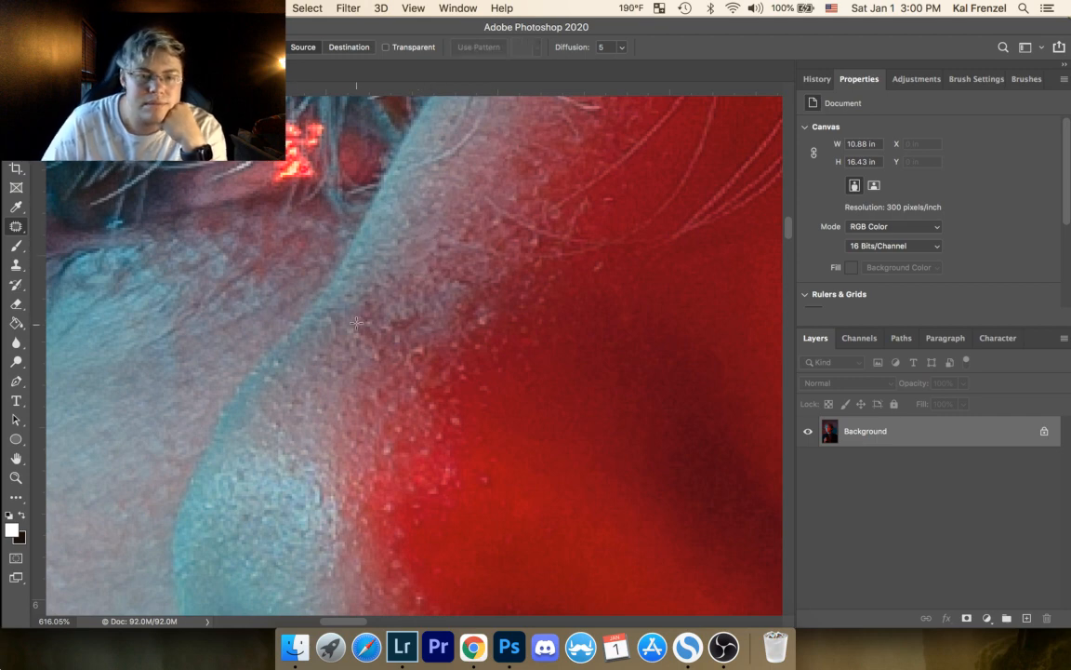
pyautogui.moveTo(367, 295)
pyautogui.mouseDown()
pyautogui.moveTo(380, 335)
pyautogui.moveTo(346, 348)
pyautogui.moveTo(358, 292)
pyautogui.moveTo(320, 300)
pyautogui.moveTo(392, 298)
pyautogui.moveTo(370, 297)
pyautogui.mouseUp()
pyautogui.click(446, 234)
pyautogui.click(410, 270)
pyautogui.moveTo(366, 299)
pyautogui.mouseDown()
pyautogui.moveTo(383, 297)
pyautogui.moveTo(385, 328)
pyautogui.moveTo(414, 325)
pyautogui.moveTo(428, 300)
pyautogui.mouseUp()
pyautogui.click(428, 254)
pyautogui.click(484, 204)
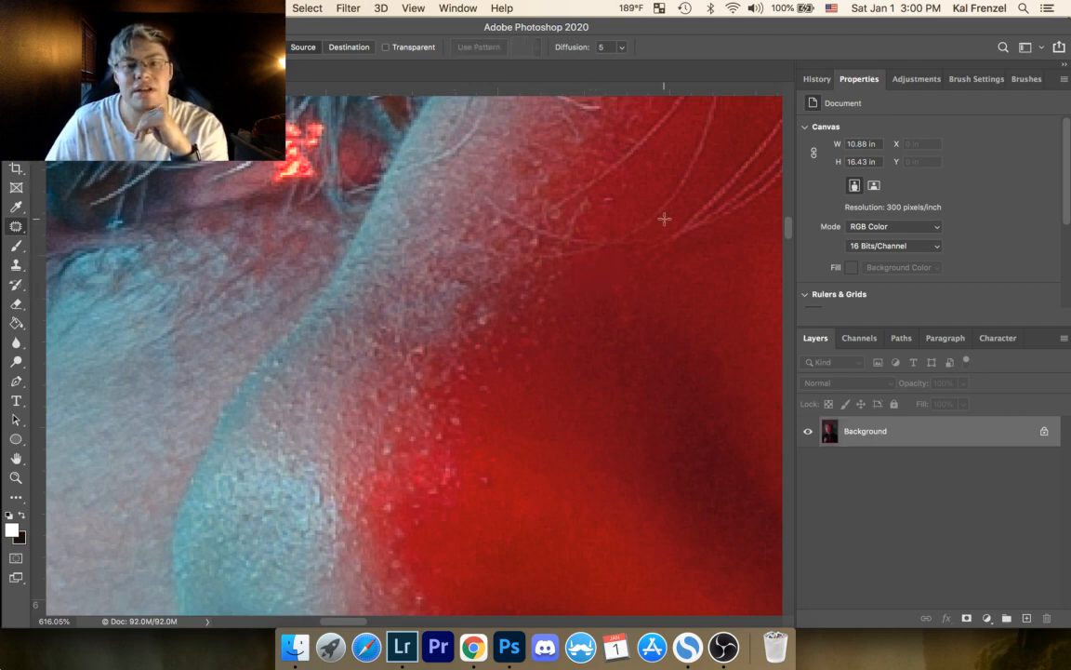
# Step: Patch the first bright specks where the pale nose bridge meets its red-lit side and clear the selections
pyautogui.moveTo(455, 277); pyautogui.dragTo(516, 175)
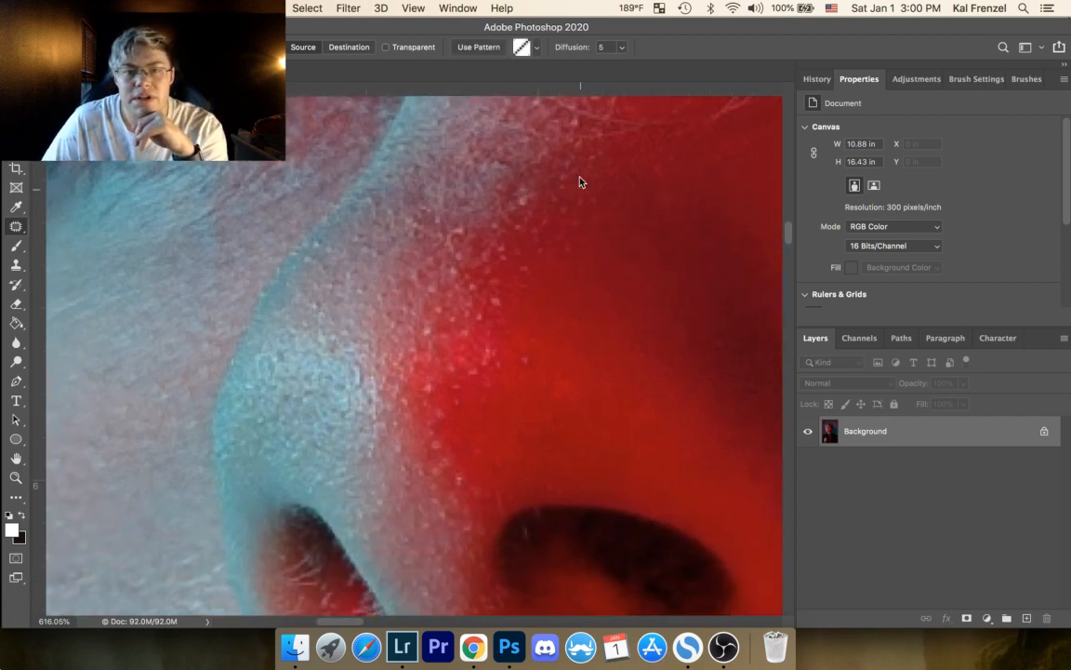
pyautogui.moveTo(580, 198); pyautogui.dragTo(582, 201)
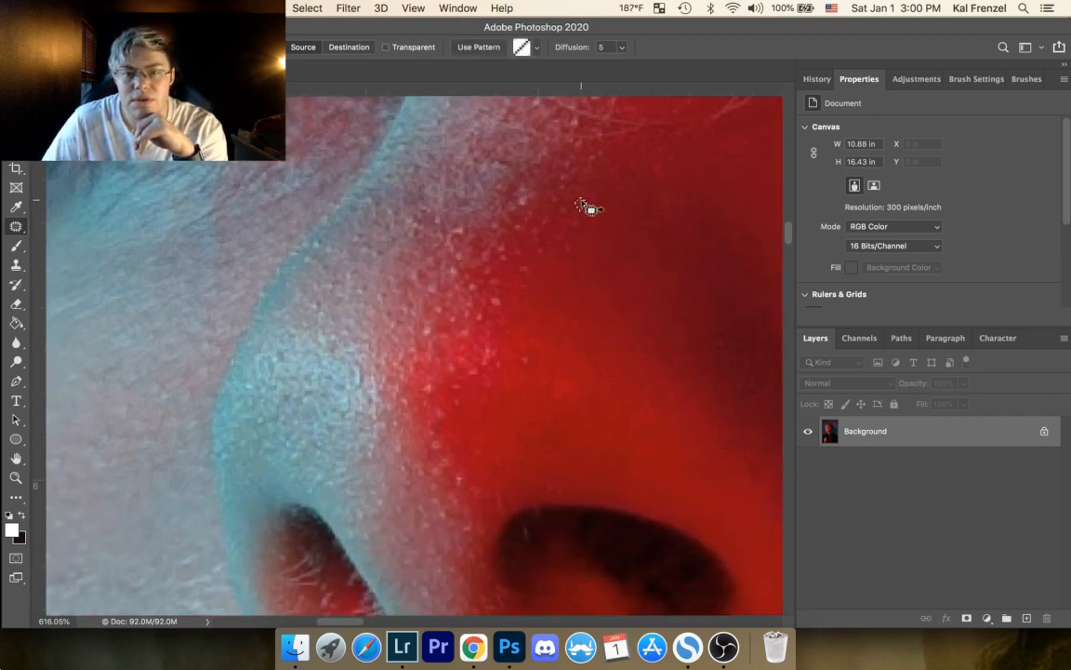
pyautogui.click(567, 240)
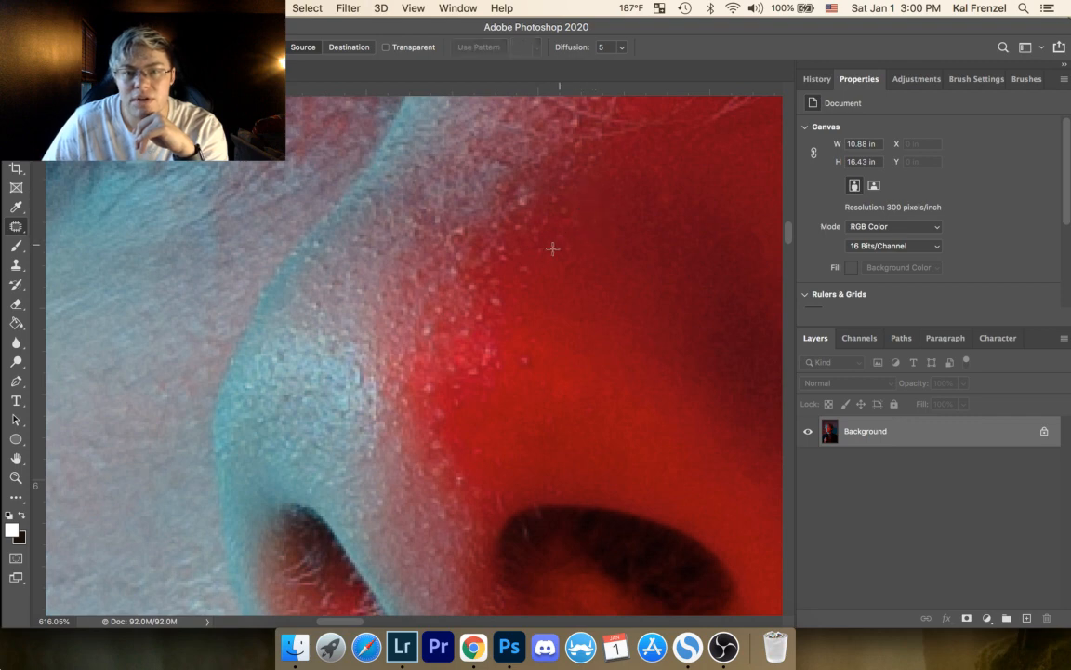
pyautogui.moveTo(561, 200); pyautogui.dragTo(572, 214)
pyautogui.click(583, 198)
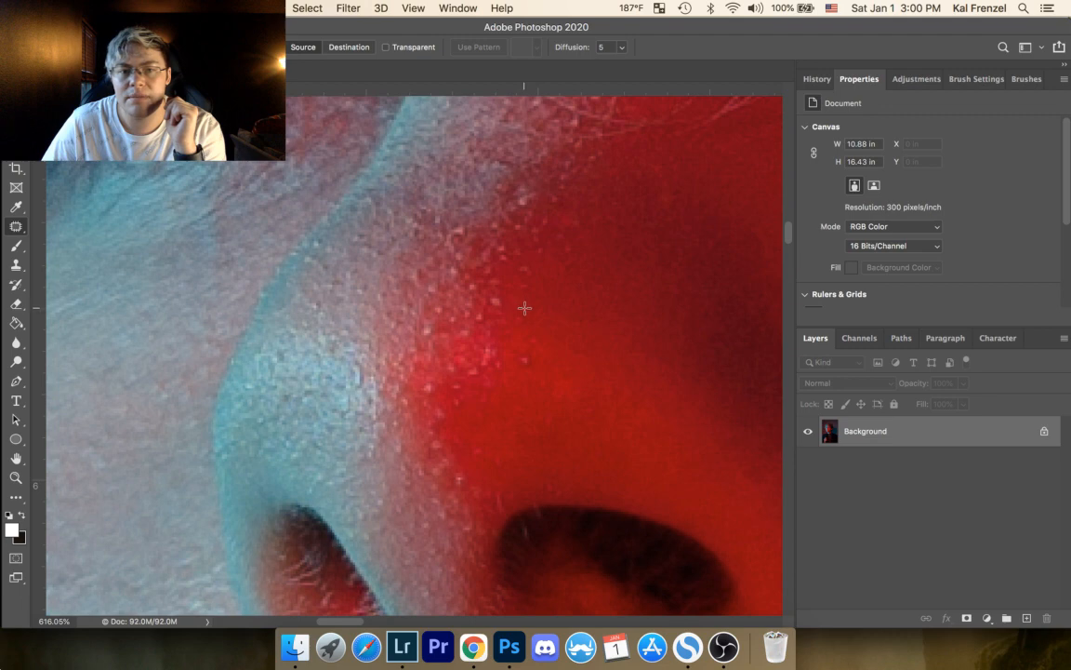
# Step: Patch the remaining specks on the red-lit side of the nose above the nostril with surrounding smooth skin
pyautogui.moveTo(556, 197)
pyautogui.mouseDown()
pyautogui.moveTo(564, 204)
pyautogui.moveTo(536, 234)
pyautogui.mouseUp()
pyautogui.click(548, 235)
pyautogui.moveTo(540, 233)
pyautogui.mouseDown()
pyautogui.moveTo(547, 213)
pyautogui.moveTo(541, 250)
pyautogui.mouseUp()
pyautogui.click(548, 213)
pyautogui.moveTo(559, 231); pyautogui.dragTo(567, 242)
pyautogui.moveTo(573, 247)
pyautogui.mouseDown()
pyautogui.moveTo(585, 243)
pyautogui.moveTo(561, 210)
pyautogui.mouseUp()
pyautogui.click(576, 209)
pyautogui.moveTo(570, 226)
pyautogui.mouseDown()
pyautogui.moveTo(545, 247)
pyautogui.moveTo(554, 253)
pyautogui.mouseUp()
pyautogui.click(619, 227)
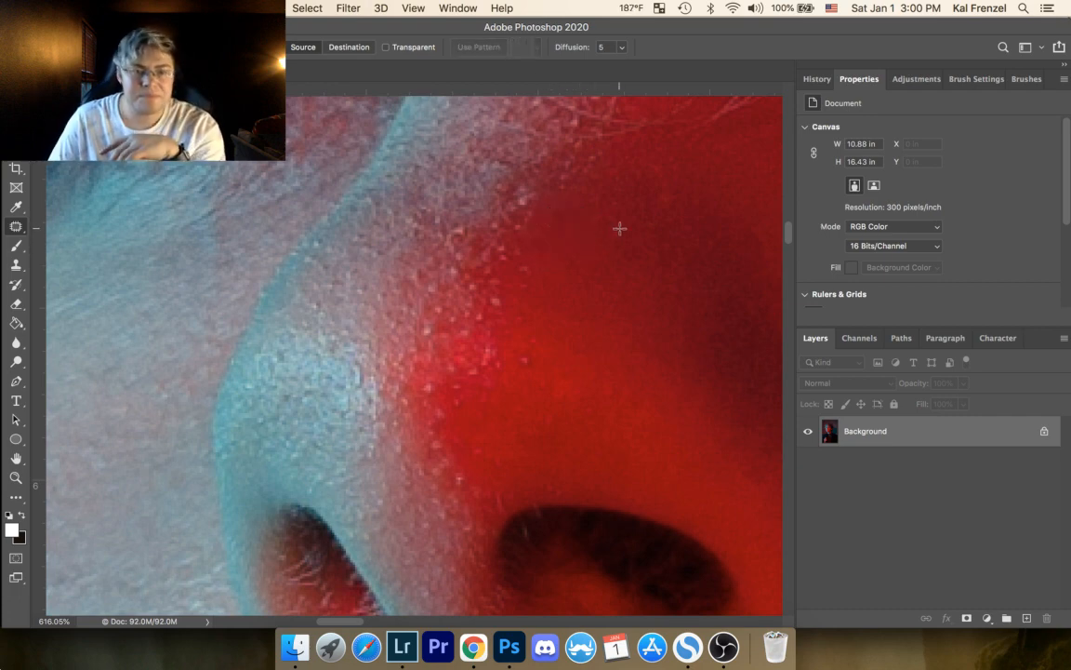
# Step: Zoom out to examine the retouched nose and cheek within the whole face
pyautogui.click(17, 478)
pyautogui.moveTo(442, 234); pyautogui.dragTo(311, 277)
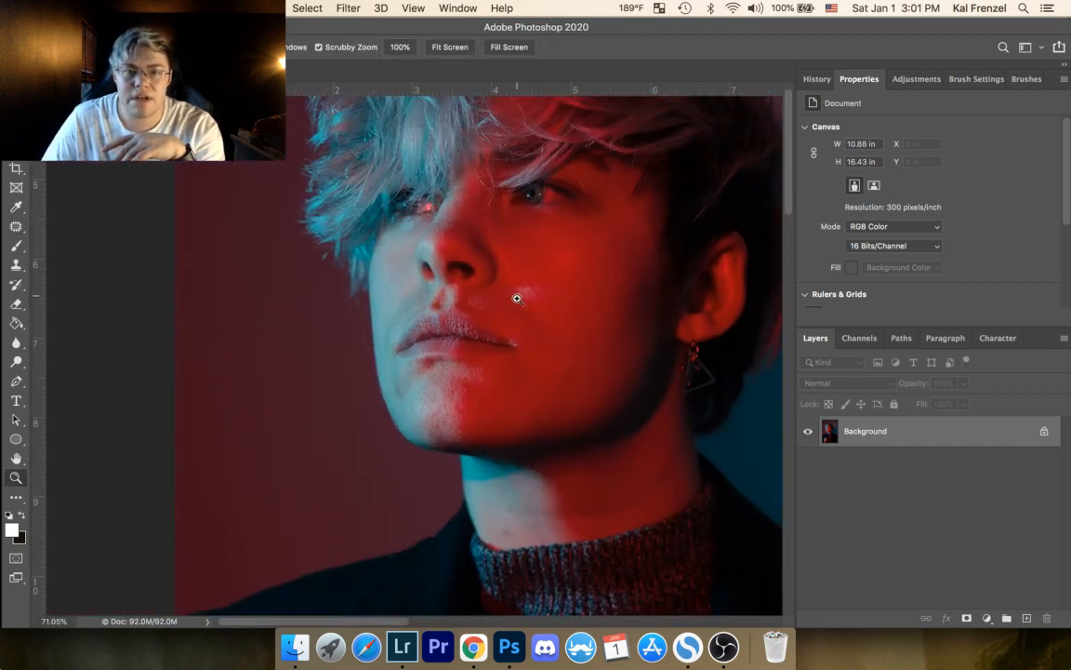
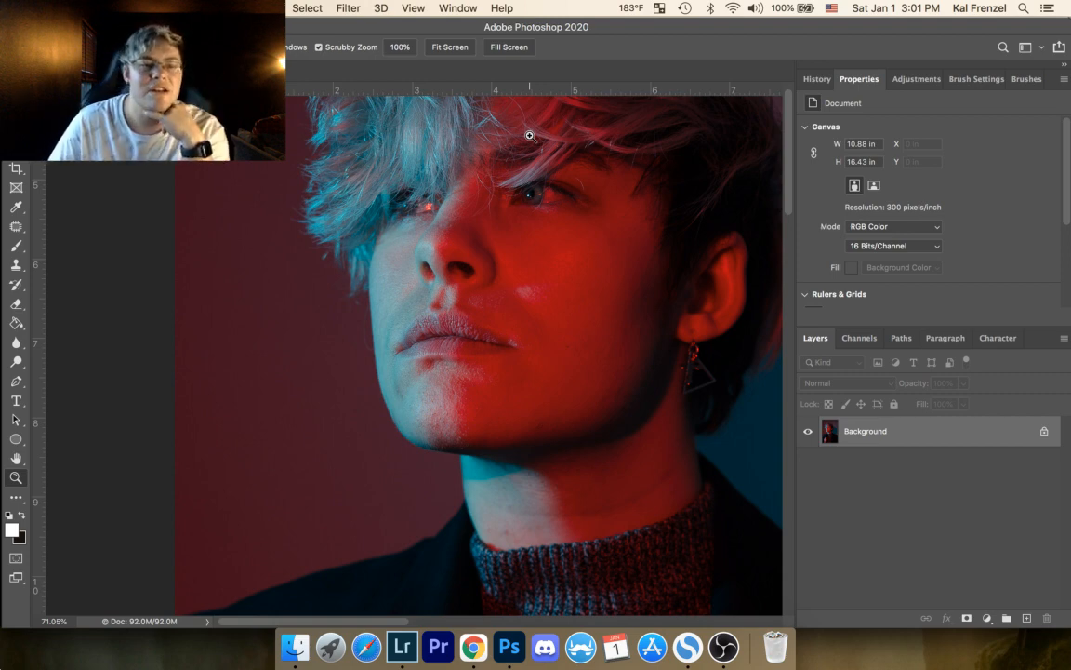
# Step: Patch the dark specks on the red-lit side of the nose above the nostril with smooth surrounding skin
pyautogui.moveTo(405, 186); pyautogui.dragTo(562, 121)
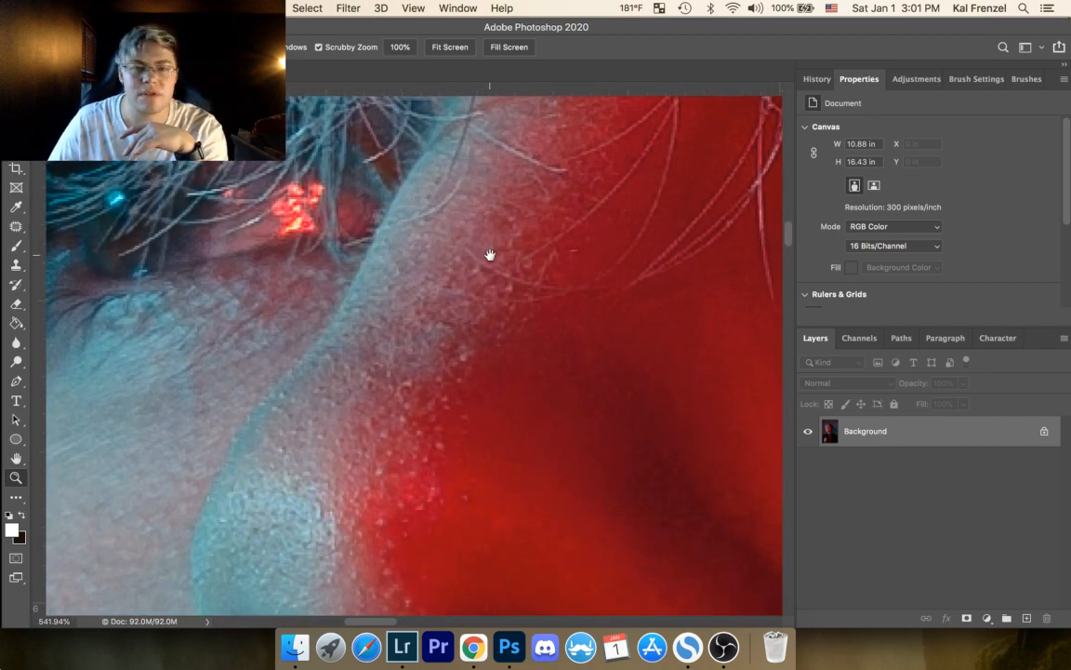
pyautogui.moveTo(490, 253); pyautogui.dragTo(487, 163)
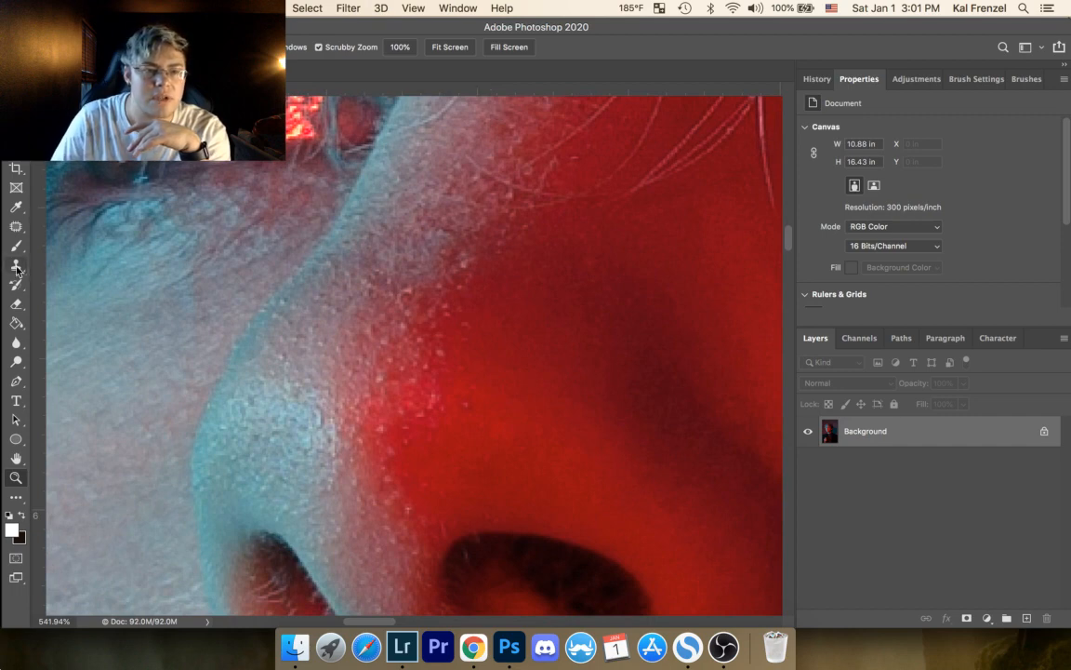
pyautogui.click(16, 226)
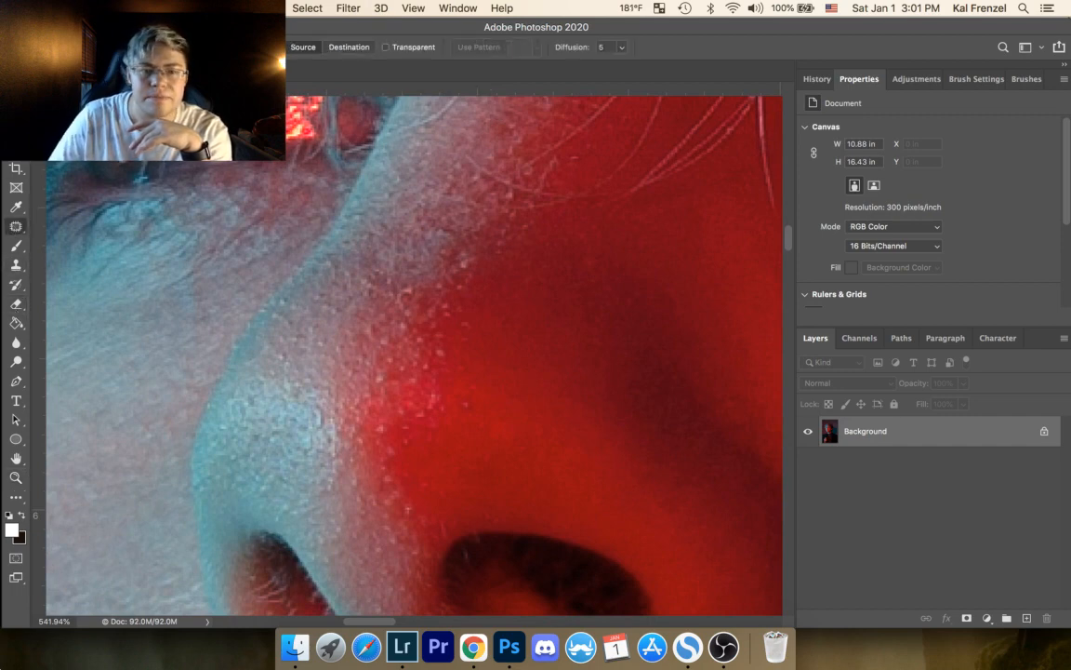
pyautogui.moveTo(465, 401)
pyautogui.mouseDown()
pyautogui.moveTo(478, 406)
pyautogui.moveTo(484, 386)
pyautogui.moveTo(471, 375)
pyautogui.mouseUp()
pyautogui.click(484, 385)
pyautogui.moveTo(477, 387); pyautogui.dragTo(482, 408)
pyautogui.click(497, 381)
pyautogui.moveTo(462, 363)
pyautogui.mouseDown()
pyautogui.moveTo(481, 433)
pyautogui.moveTo(490, 397)
pyautogui.mouseUp()
pyautogui.click(494, 443)
# Step: Patch the remaining uneven spots directly above the red-lit nostril and clear each selection
pyautogui.click(541, 417)
pyautogui.moveTo(542, 425); pyautogui.dragTo(543, 426)
pyautogui.moveTo(545, 431)
pyautogui.mouseDown()
pyautogui.moveTo(541, 422)
pyautogui.moveTo(521, 440)
pyautogui.mouseUp()
pyautogui.click(545, 425)
pyautogui.moveTo(518, 448)
pyautogui.mouseDown()
pyautogui.moveTo(525, 428)
pyautogui.moveTo(484, 432)
pyautogui.mouseUp()
pyautogui.click(520, 425)
pyautogui.click(497, 409)
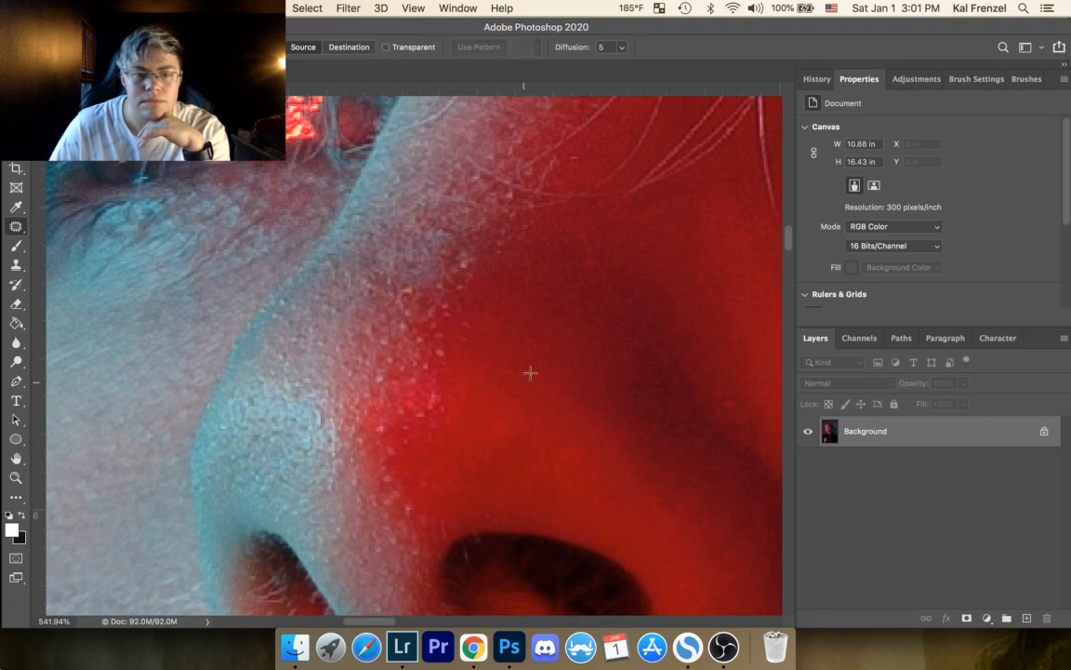
# Step: Patch the specks along the lower edge of the bright red highlight beside the nose tip
pyautogui.moveTo(376, 424); pyautogui.dragTo(376, 426)
pyautogui.moveTo(381, 431)
pyautogui.mouseDown()
pyautogui.moveTo(397, 440)
pyautogui.moveTo(388, 471)
pyautogui.moveTo(390, 445)
pyautogui.mouseUp()
pyautogui.click(432, 474)
pyautogui.moveTo(385, 458)
pyautogui.mouseDown()
pyautogui.moveTo(413, 466)
pyautogui.moveTo(407, 431)
pyautogui.moveTo(400, 457)
pyautogui.mouseUp()
pyautogui.click(421, 459)
pyautogui.click(432, 395)
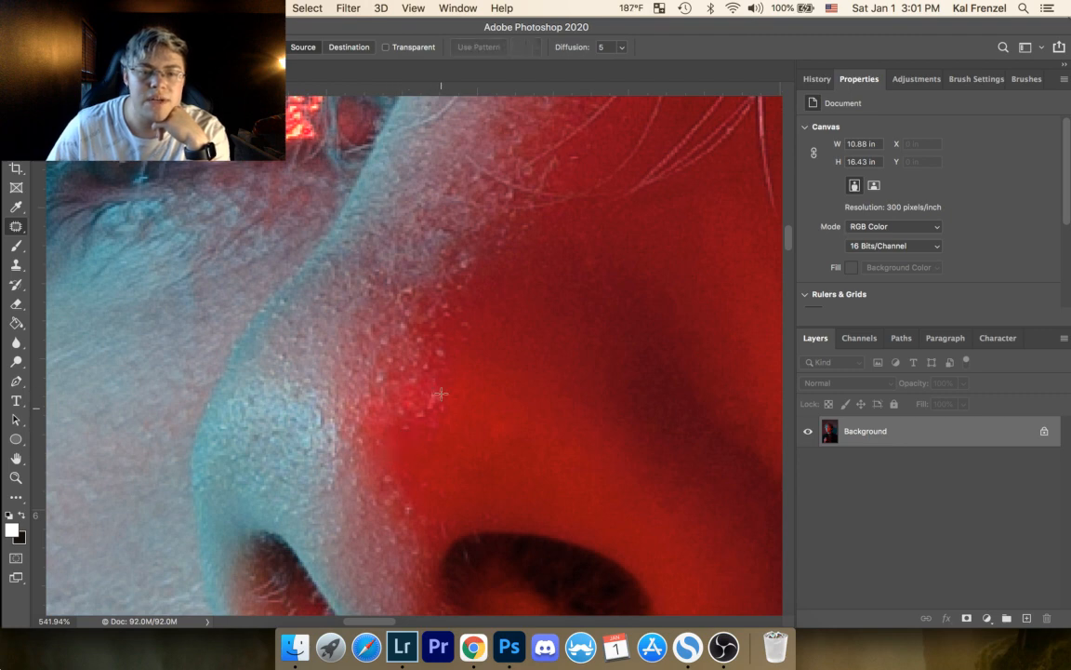
# Step: Patch the bright speck on the nose bridge where the pale skin meets the dark red side
pyautogui.moveTo(472, 261)
pyautogui.mouseDown()
pyautogui.moveTo(460, 262)
pyautogui.moveTo(470, 263)
pyautogui.mouseUp()
pyautogui.moveTo(465, 267)
pyautogui.mouseDown()
pyautogui.moveTo(476, 277)
pyautogui.moveTo(485, 270)
pyautogui.mouseUp()
pyautogui.click(504, 256)
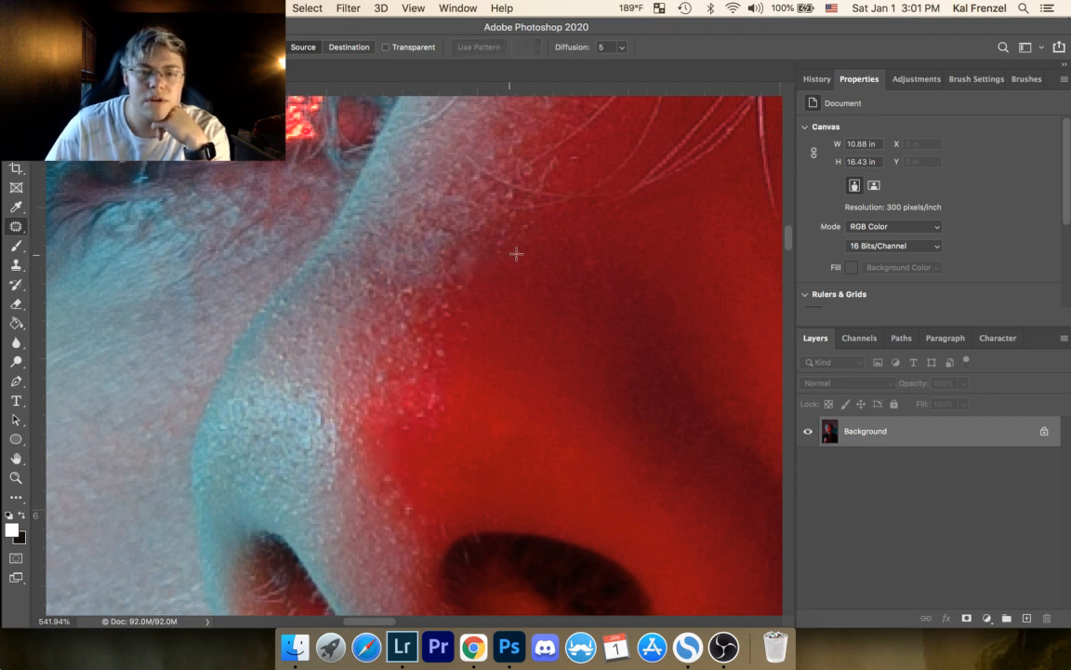
pyautogui.press('super+shift+d')
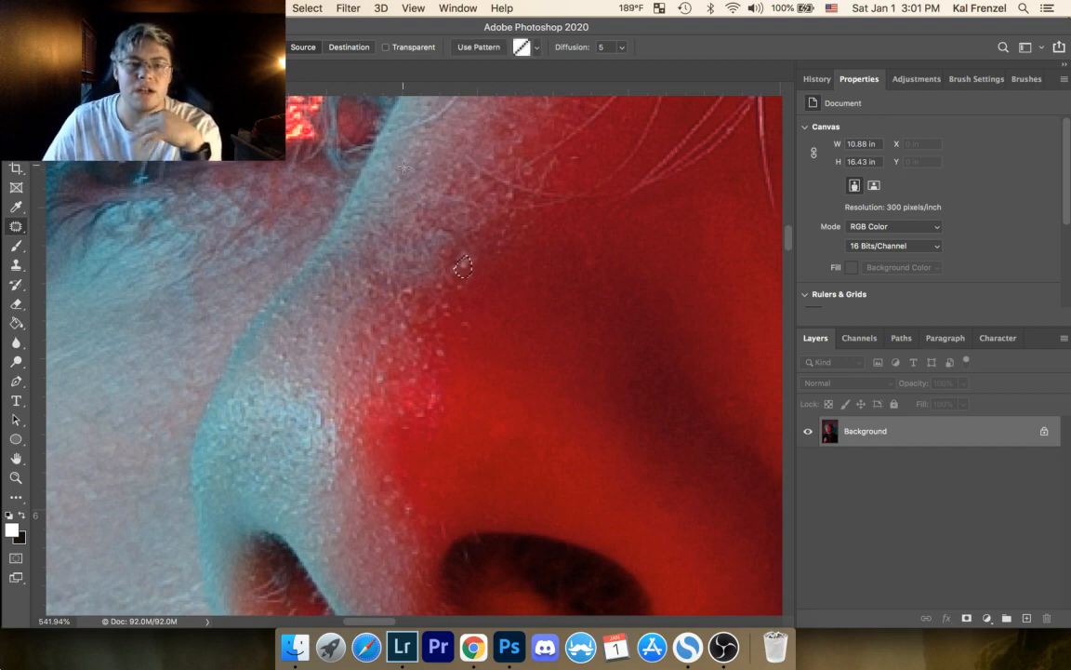
# Step: Patch the small spot just outside the red highlight on the side of the nose tip and clear the selection
pyautogui.moveTo(466, 332); pyautogui.dragTo(457, 203)
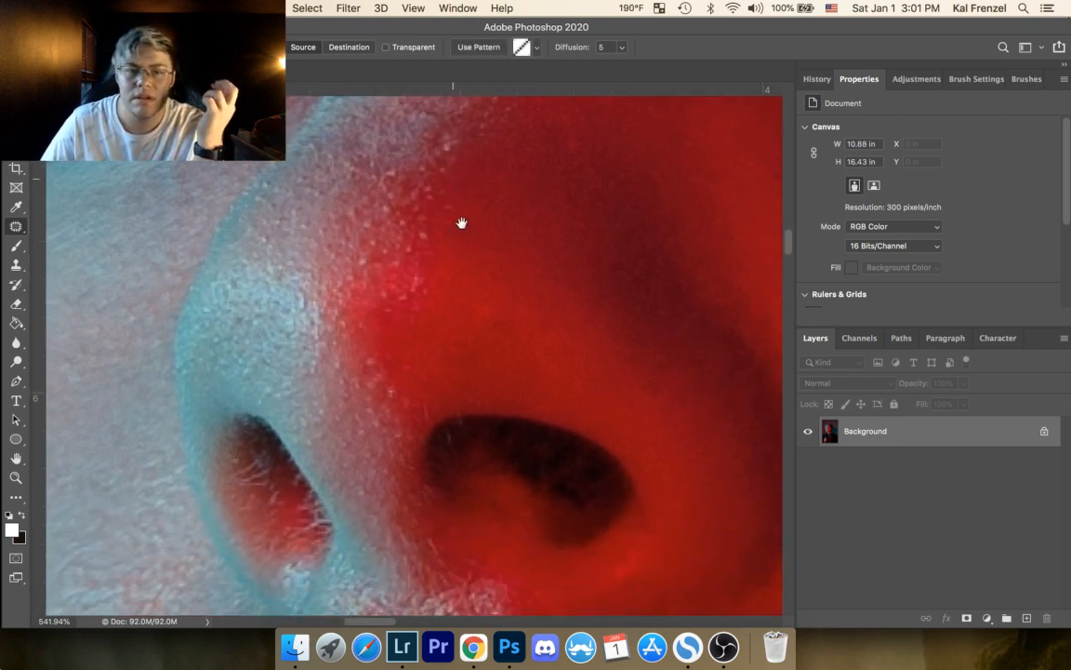
pyautogui.moveTo(491, 306)
pyautogui.mouseDown()
pyautogui.moveTo(455, 327)
pyautogui.moveTo(483, 326)
pyautogui.moveTo(463, 295)
pyautogui.mouseUp()
pyautogui.click(515, 280)
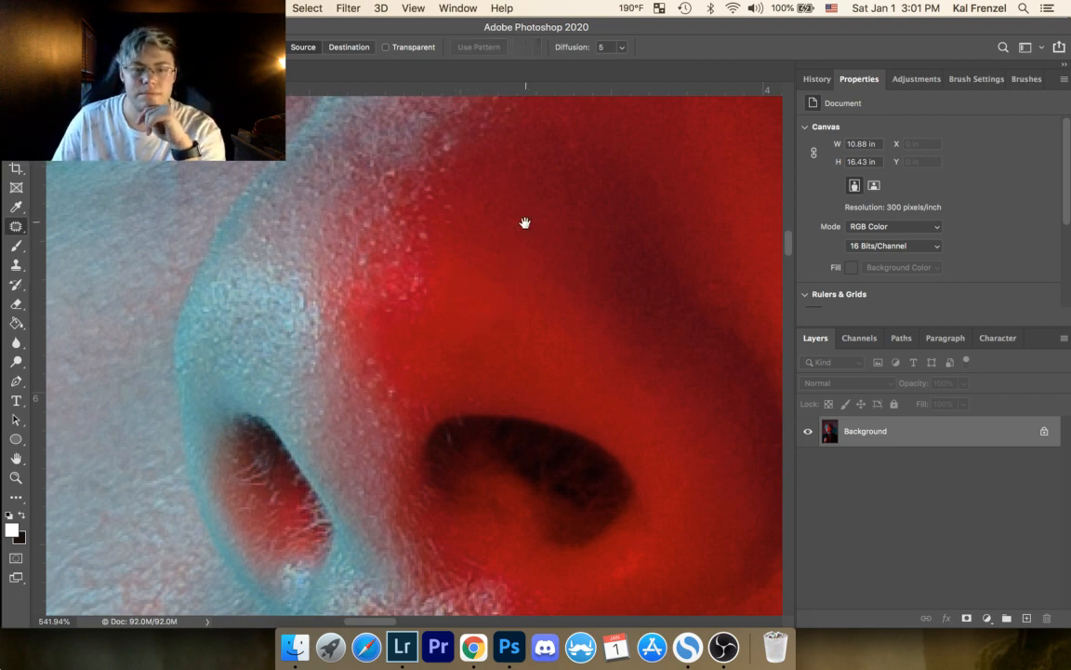
# Step: Patch the spot on the upper red-lit side of the nose and clear the selection
pyautogui.moveTo(526, 219); pyautogui.dragTo(514, 318)
pyautogui.moveTo(555, 257); pyautogui.dragTo(555, 256)
pyautogui.moveTo(567, 264); pyautogui.dragTo(574, 298)
pyautogui.click(608, 298)
# Step: Patch the bright specks along the mid-bridge boundary and at the top of the red highlight
pyautogui.moveTo(497, 277); pyautogui.dragTo(506, 335)
pyautogui.moveTo(508, 261)
pyautogui.mouseDown()
pyautogui.moveTo(511, 313)
pyautogui.moveTo(499, 281)
pyautogui.moveTo(539, 183)
pyautogui.mouseUp()
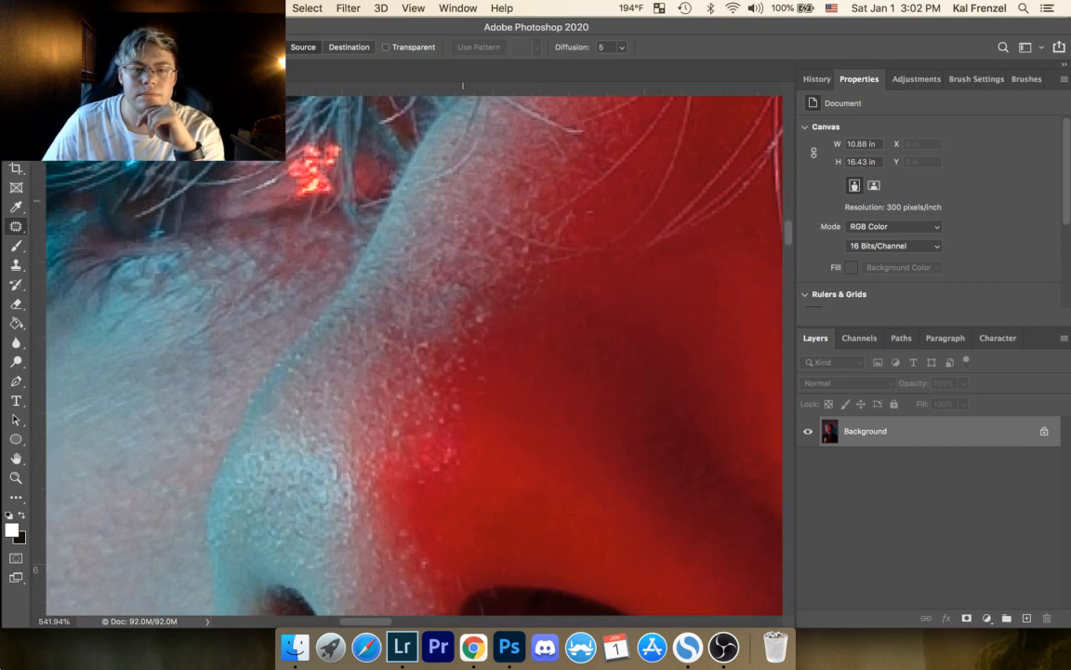
pyautogui.moveTo(481, 315); pyautogui.dragTo(481, 317)
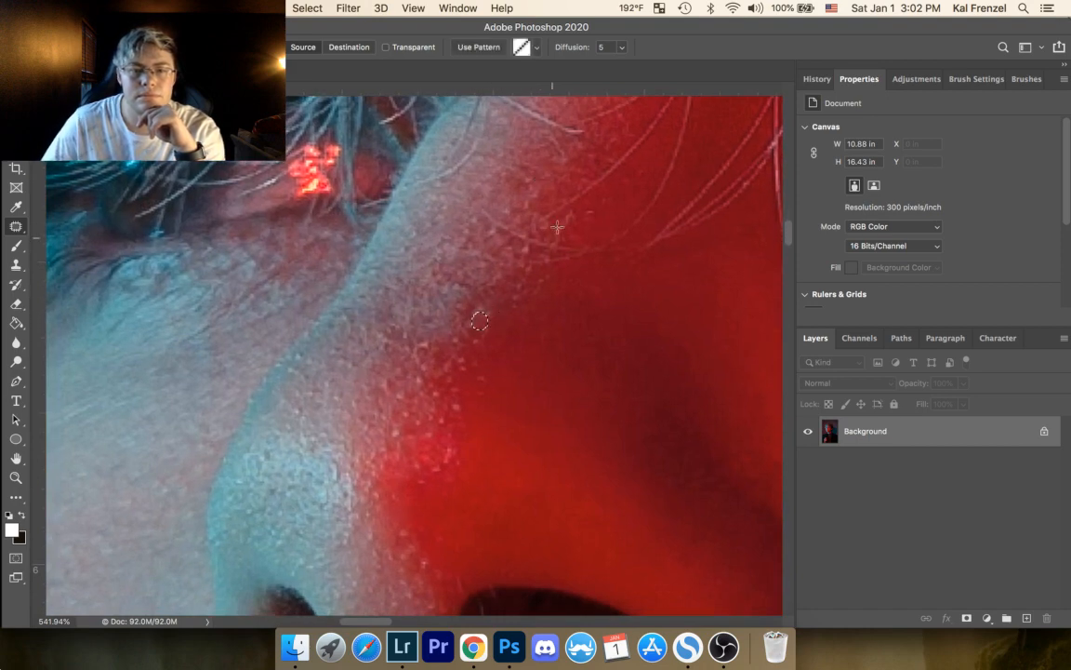
pyautogui.click(503, 289)
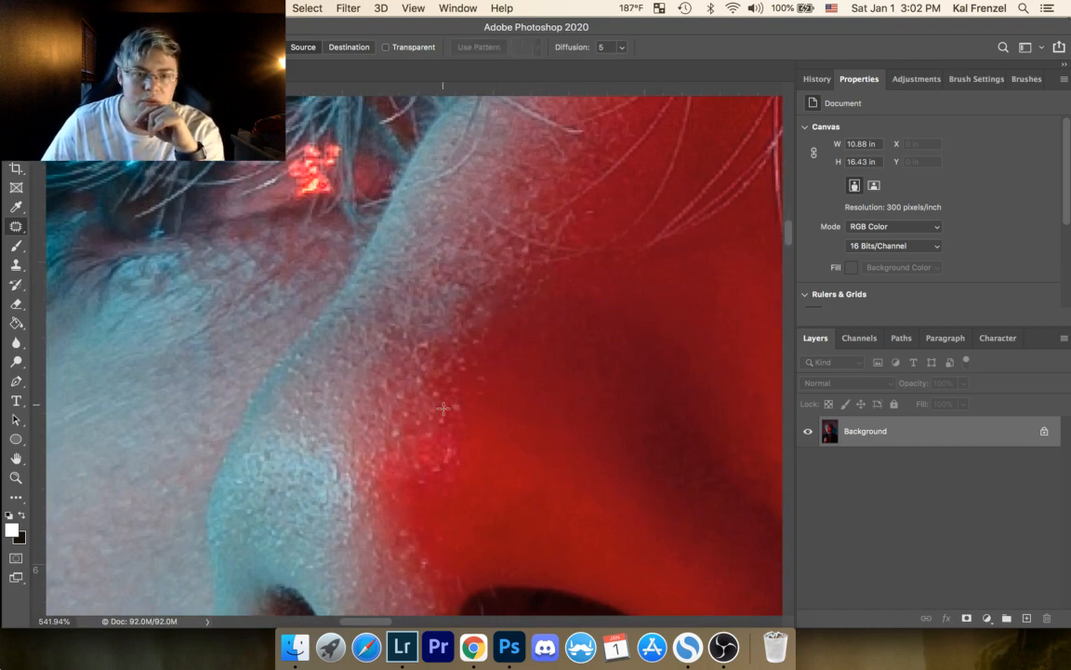
pyautogui.moveTo(442, 436); pyautogui.dragTo(441, 441)
pyautogui.click(520, 319)
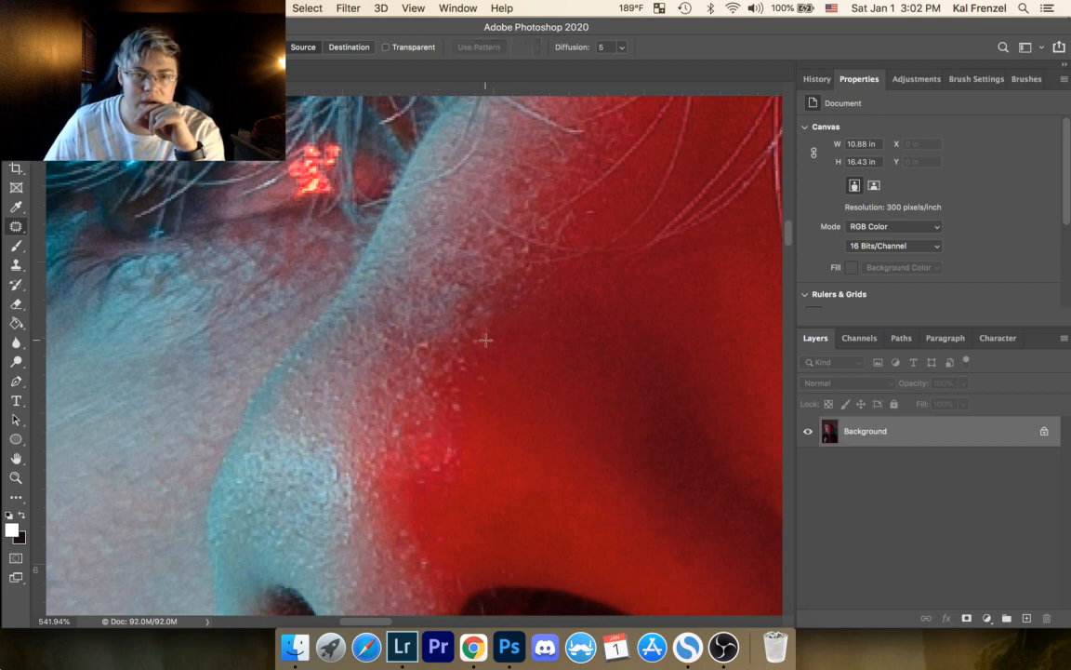
# Step: Patch the bright specks on the red edge between the nose tip and the nostrils
pyautogui.moveTo(502, 359); pyautogui.dragTo(566, 110)
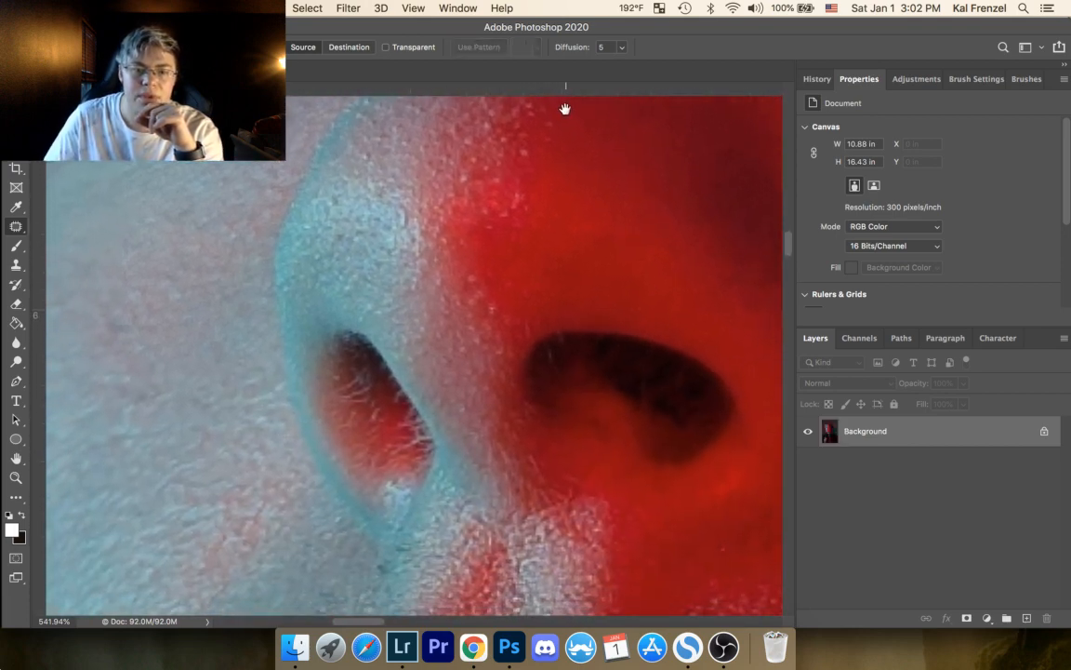
pyautogui.moveTo(432, 282)
pyautogui.mouseDown()
pyautogui.moveTo(469, 280)
pyautogui.moveTo(434, 304)
pyautogui.moveTo(478, 287)
pyautogui.mouseUp()
pyautogui.click(471, 265)
pyautogui.click(465, 262)
pyautogui.click(490, 260)
pyautogui.click(470, 282)
pyautogui.moveTo(475, 296)
pyautogui.mouseDown()
pyautogui.moveTo(449, 279)
pyautogui.moveTo(488, 303)
pyautogui.mouseUp()
pyautogui.click(518, 269)
# Step: Patch the light specks running down the strip of skin between the two nostrils, clearing each selection
pyautogui.moveTo(488, 305)
pyautogui.mouseDown()
pyautogui.moveTo(500, 316)
pyautogui.moveTo(468, 333)
pyautogui.moveTo(494, 359)
pyautogui.moveTo(464, 354)
pyautogui.mouseUp()
pyautogui.click(533, 261)
pyautogui.click(515, 306)
pyautogui.click(521, 309)
pyautogui.click(492, 321)
pyautogui.moveTo(461, 404); pyautogui.dragTo(472, 417)
pyautogui.click(502, 250)
# Step: Patch the pale spot between the nose tip's bright highlight and its red highlight
pyautogui.moveTo(463, 178); pyautogui.dragTo(469, 185)
pyautogui.click(555, 110)
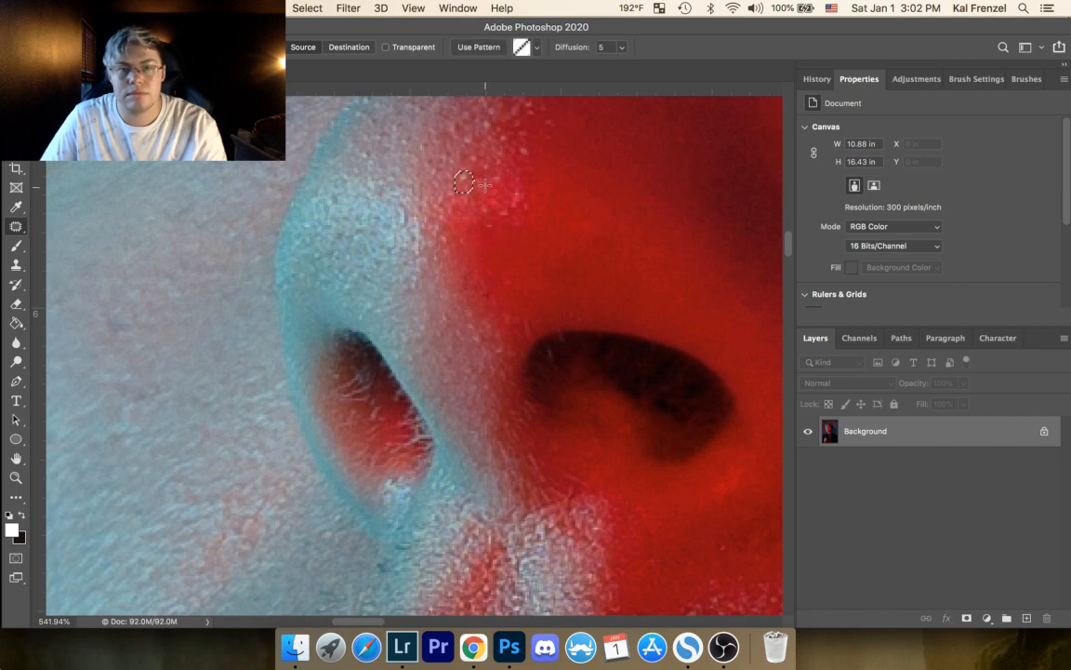
pyautogui.moveTo(470, 178)
pyautogui.mouseDown()
pyautogui.moveTo(444, 200)
pyautogui.moveTo(459, 311)
pyautogui.moveTo(440, 328)
pyautogui.mouseUp()
pyautogui.click(508, 222)
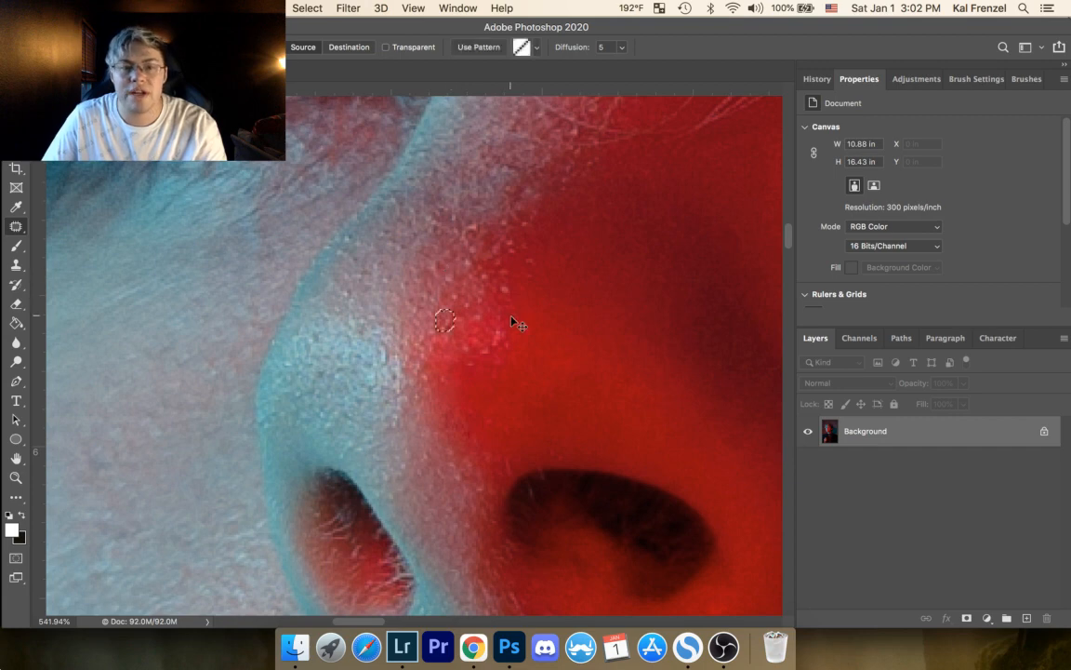
# Step: Try another patch on the spot beside the red highlight, undo it and clear the selection
pyautogui.click(460, 330)
pyautogui.moveTo(442, 317); pyautogui.dragTo(445, 319)
pyautogui.click(445, 281)
pyautogui.hotkey('ctrl', 'z')
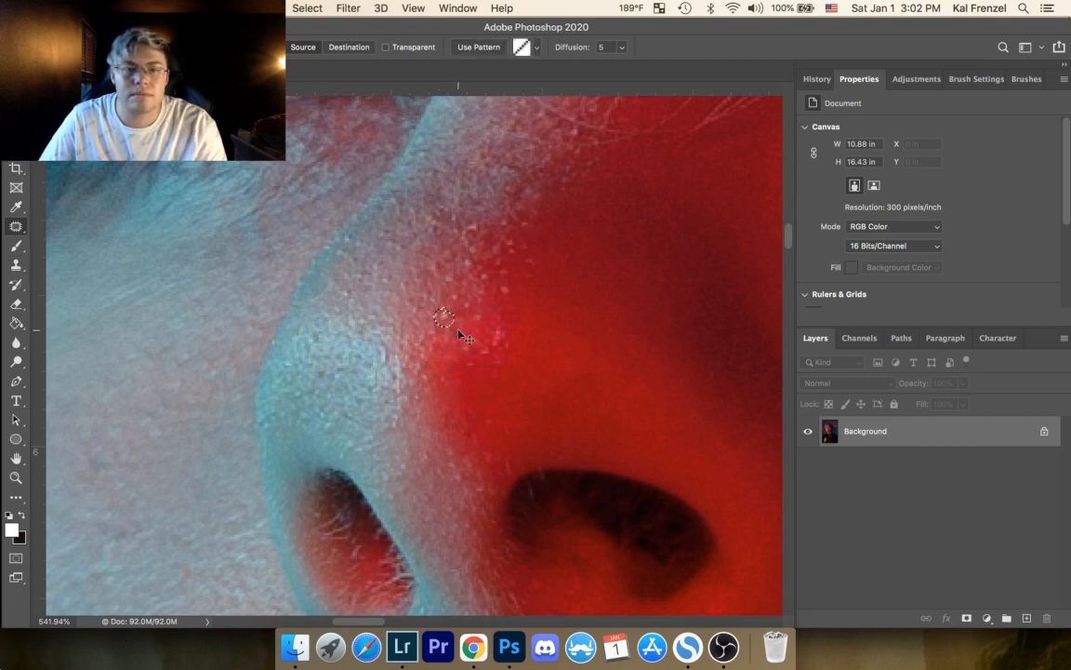
pyautogui.click(477, 311)
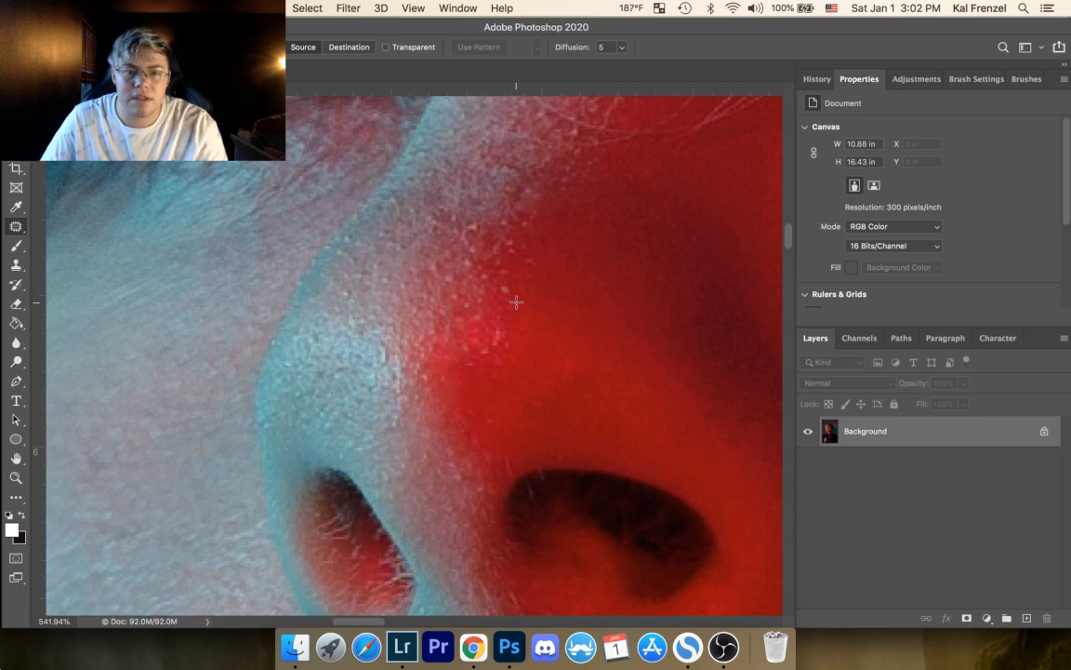
# Step: Patch the specks along the upper part of the pale-to-red boundary on the nose bridge, clearing each selection
pyautogui.moveTo(466, 215); pyautogui.dragTo(447, 314)
pyautogui.press('super+d')
pyautogui.moveTo(534, 193); pyautogui.dragTo(542, 193)
pyautogui.press('super+d')
pyautogui.moveTo(560, 148); pyautogui.dragTo(552, 151)
pyautogui.press('super+d')
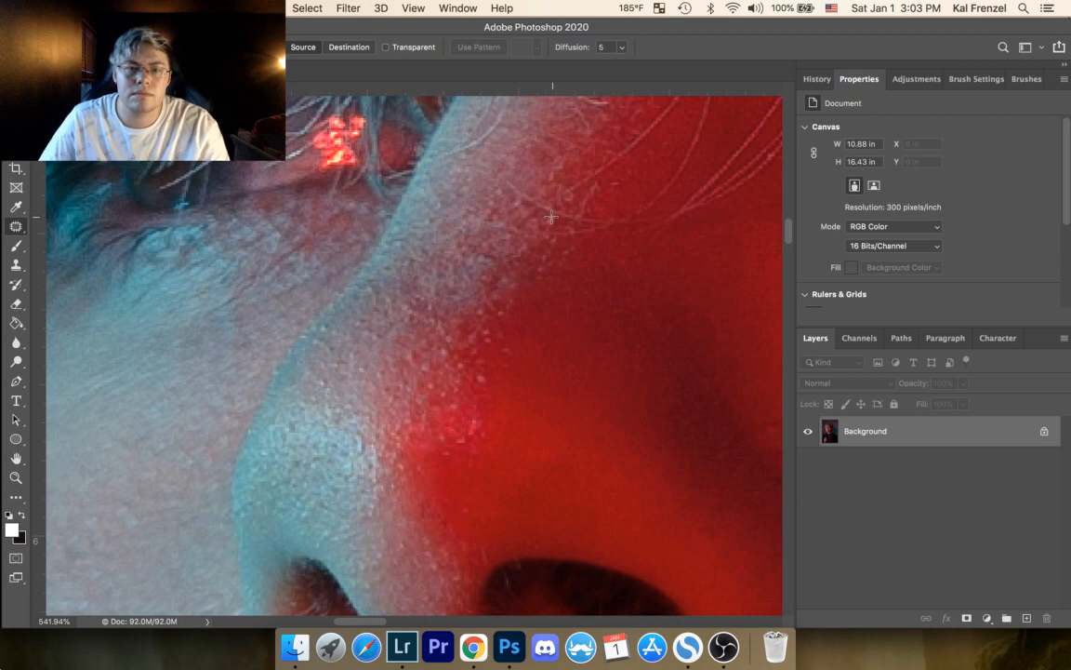
# Step: Patch the bright specks near the stray hairs at the red edge of the upper nose bridge and deselect
pyautogui.moveTo(542, 223); pyautogui.dragTo(552, 218)
pyautogui.moveTo(555, 223); pyautogui.dragTo(574, 224)
pyautogui.press('super+d')
pyautogui.moveTo(611, 177); pyautogui.dragTo(616, 177)
pyautogui.moveTo(616, 186)
pyautogui.mouseDown()
pyautogui.moveTo(618, 207)
pyautogui.moveTo(639, 169)
pyautogui.mouseUp()
pyautogui.press('super+d')
pyautogui.moveTo(634, 174); pyautogui.dragTo(624, 186)
pyautogui.press('super+d')
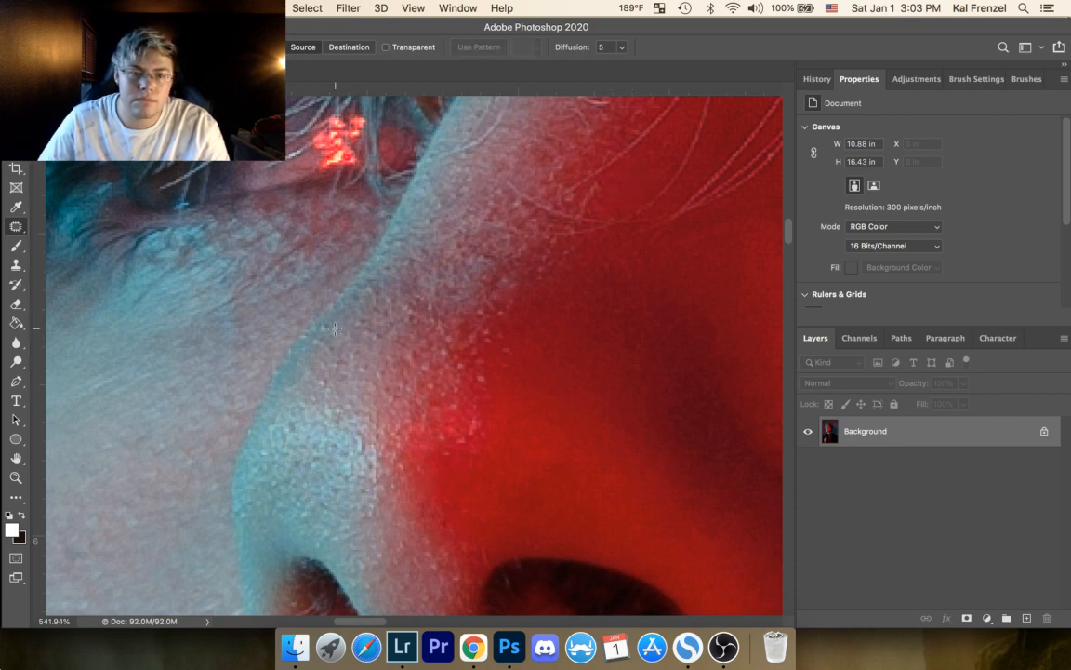
# Step: Patch the spots along the teal outline of the nose and just above the nose tip highlight
pyautogui.moveTo(322, 328); pyautogui.dragTo(321, 323)
pyautogui.moveTo(323, 328); pyautogui.dragTo(317, 337)
pyautogui.press('super+d')
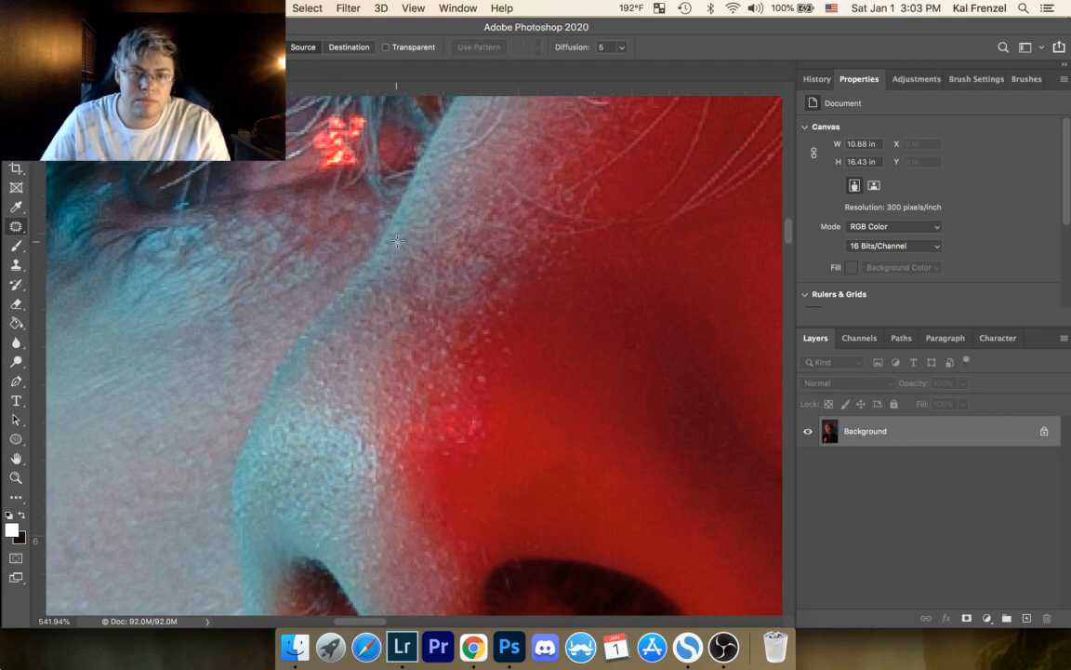
pyautogui.moveTo(325, 379); pyautogui.dragTo(325, 381)
pyautogui.moveTo(326, 384); pyautogui.dragTo(337, 388)
pyautogui.press('super+d')
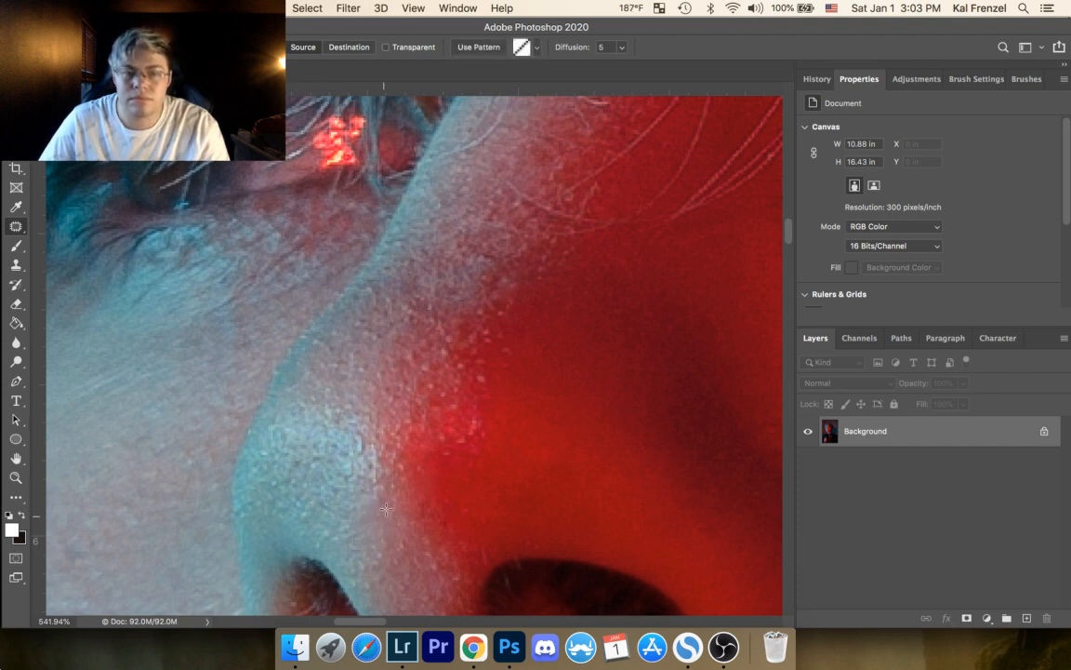
# Step: Patch the bright speck on the middle of the nose where the pale skin turns red and deselect
pyautogui.moveTo(440, 350); pyautogui.dragTo(440, 350)
pyautogui.moveTo(442, 354); pyautogui.dragTo(452, 356)
pyautogui.press('super+d')
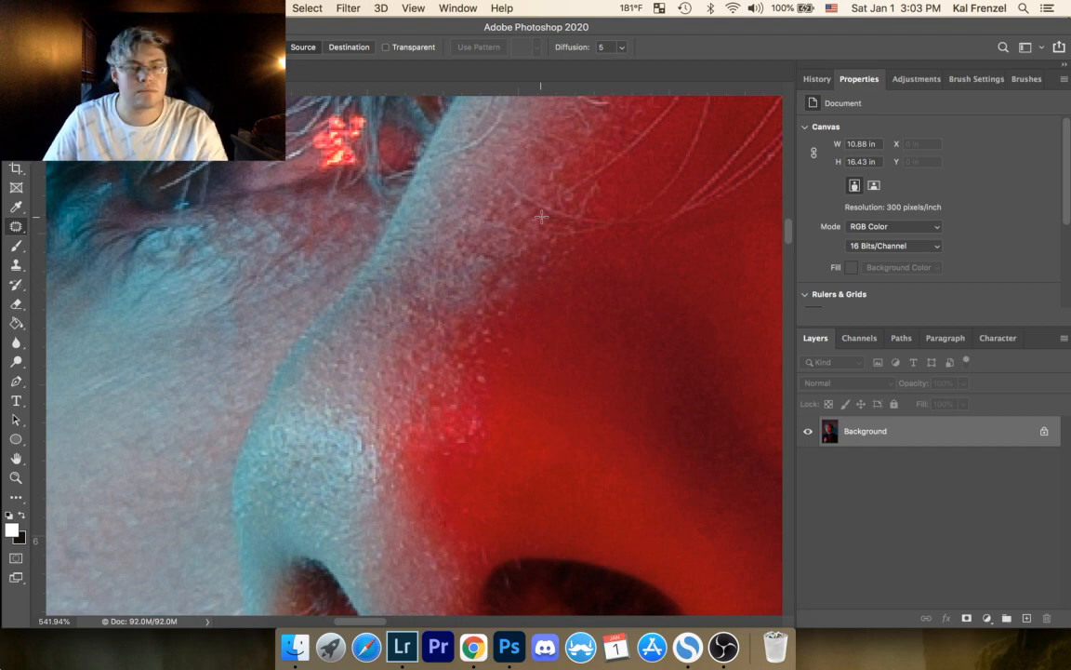
# Step: Patch the uneven spots on the pale mid-bridge and above the nose tip highlight, clearing the selections
pyautogui.moveTo(449, 187); pyautogui.dragTo(434, 352)
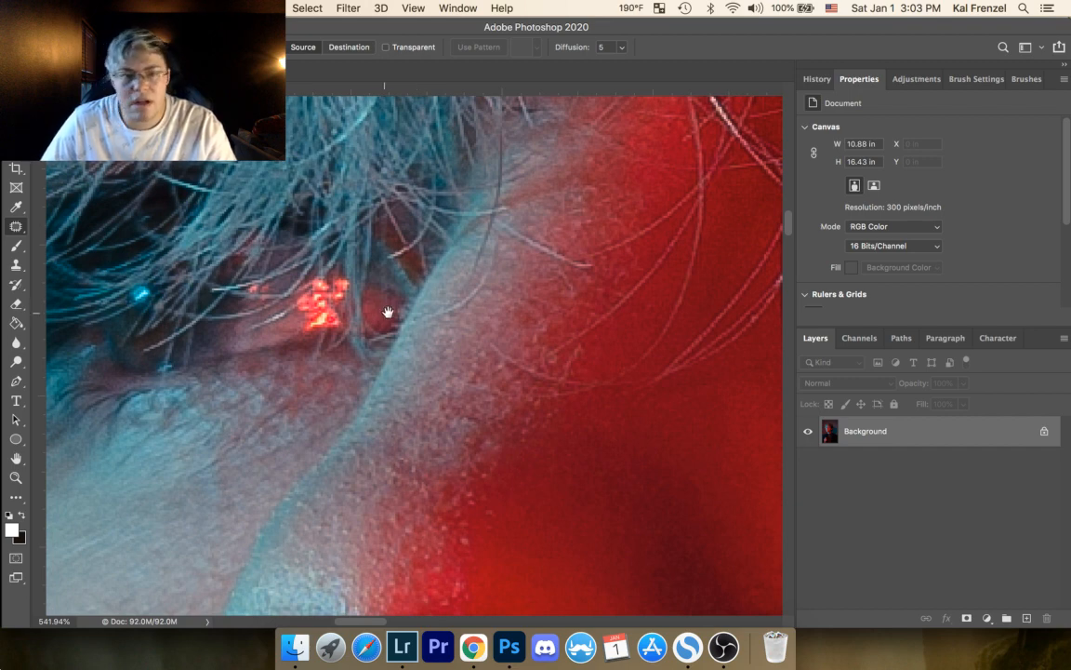
pyautogui.moveTo(443, 342); pyautogui.dragTo(490, 234)
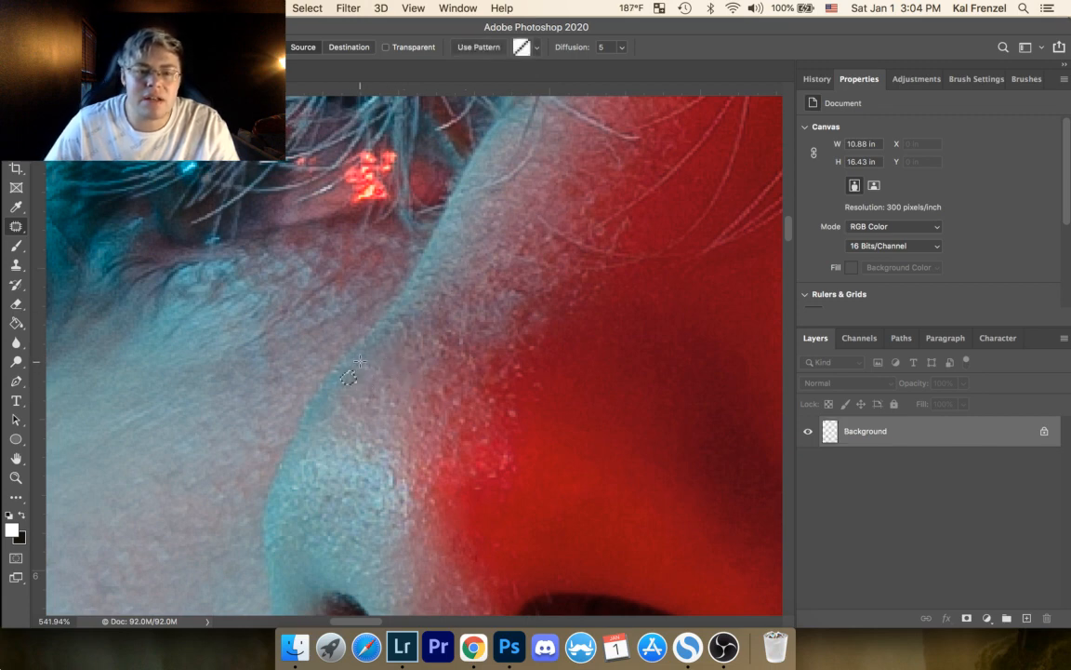
pyautogui.moveTo(447, 346); pyautogui.dragTo(439, 324)
pyautogui.click(524, 289)
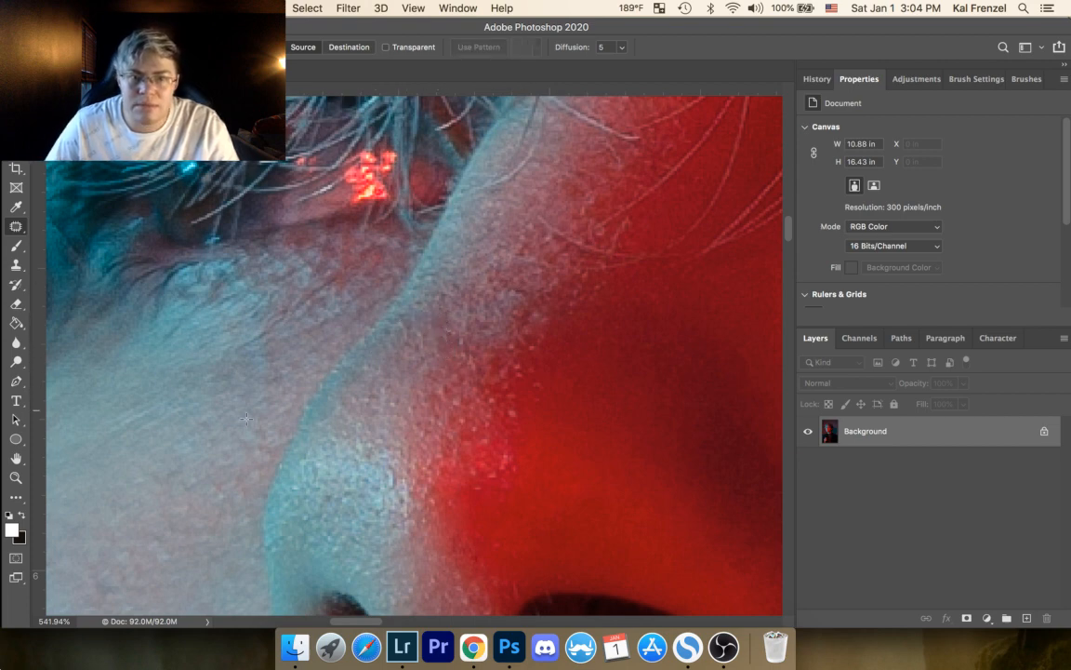
pyautogui.click(383, 379)
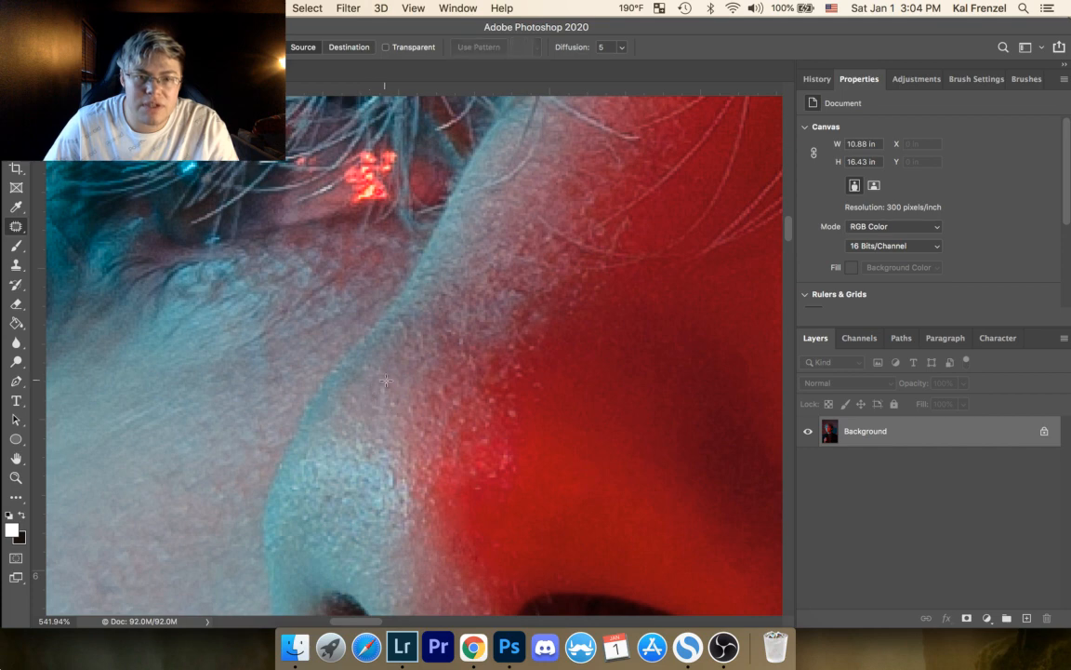
pyautogui.moveTo(360, 394)
pyautogui.mouseDown()
pyautogui.moveTo(351, 401)
pyautogui.moveTo(360, 404)
pyautogui.mouseUp()
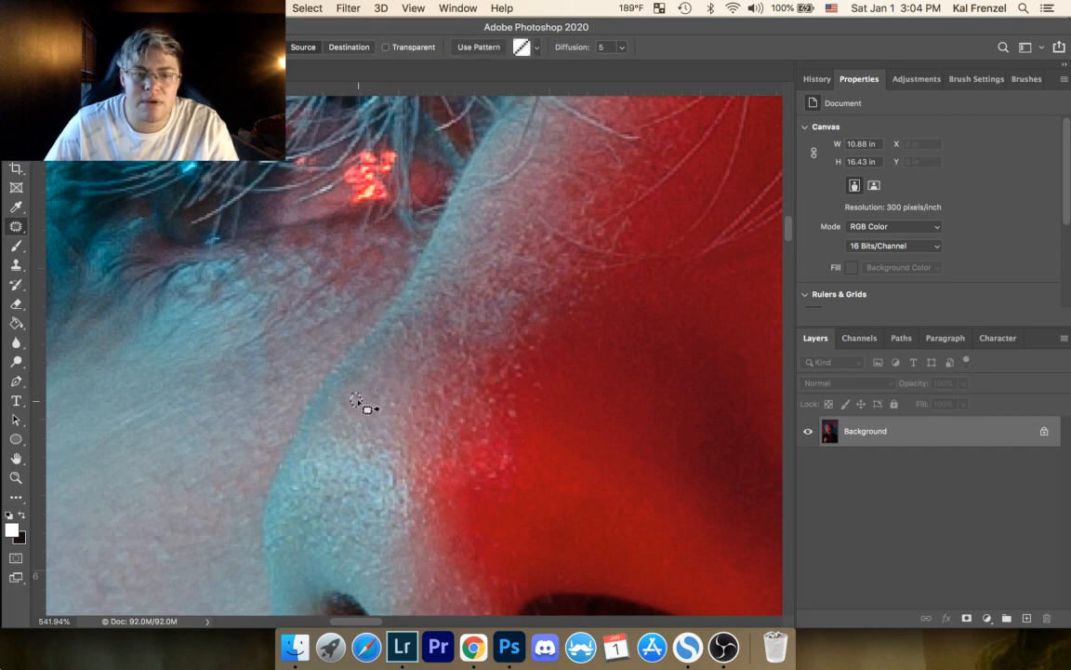
pyautogui.click(397, 415)
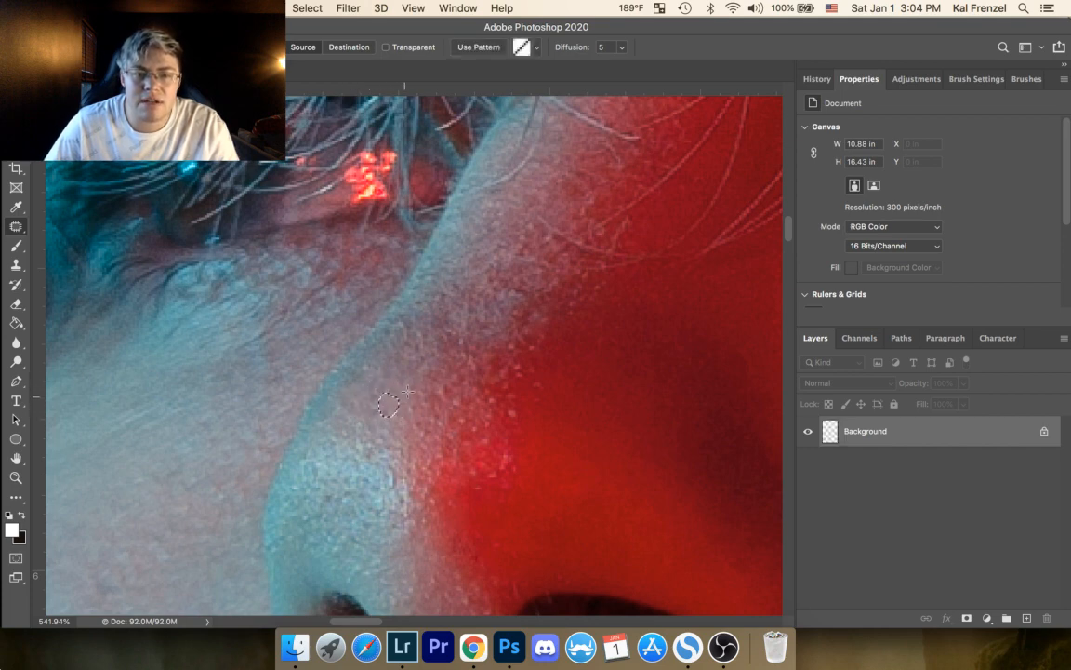
# Step: Patch the specks at the teal edge and the red-side edge of the bright nose tip highlight
pyautogui.moveTo(288, 501)
pyautogui.mouseDown()
pyautogui.moveTo(296, 485)
pyautogui.moveTo(269, 436)
pyautogui.mouseUp()
pyautogui.click(288, 490)
pyautogui.click(313, 436)
pyautogui.moveTo(388, 465); pyautogui.dragTo(387, 467)
pyautogui.moveTo(390, 479)
pyautogui.mouseDown()
pyautogui.moveTo(378, 477)
pyautogui.moveTo(377, 454)
pyautogui.mouseUp()
pyautogui.click(396, 341)
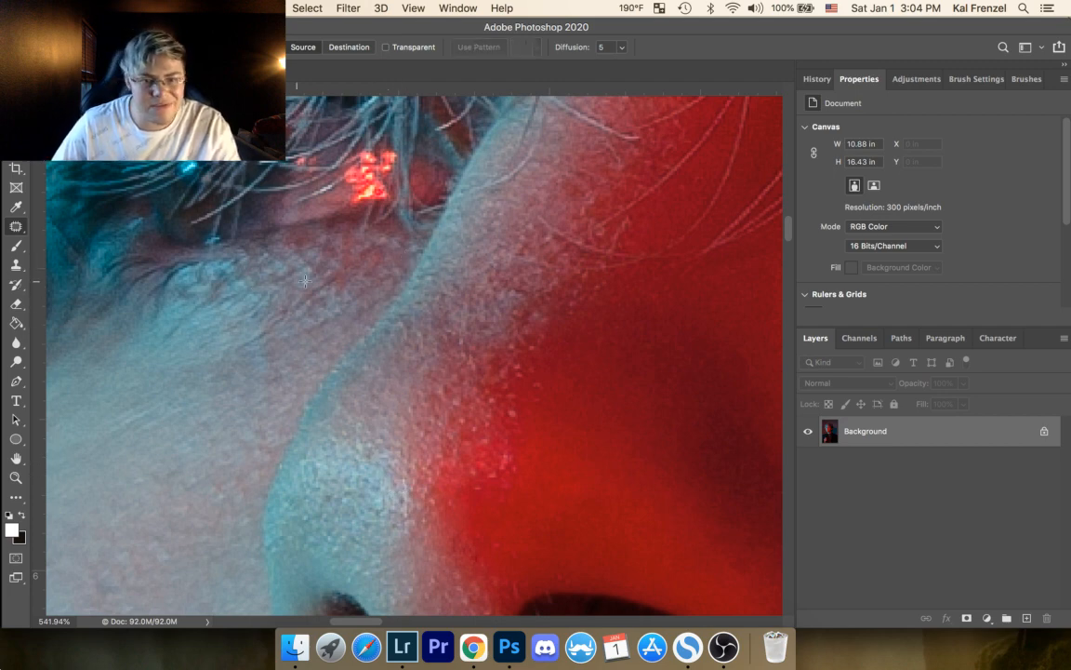
# Step: Patch the spot between the nose tip highlight and the nostril, plus one speck in the red highlight, and deselect
pyautogui.moveTo(380, 385); pyautogui.dragTo(443, 227)
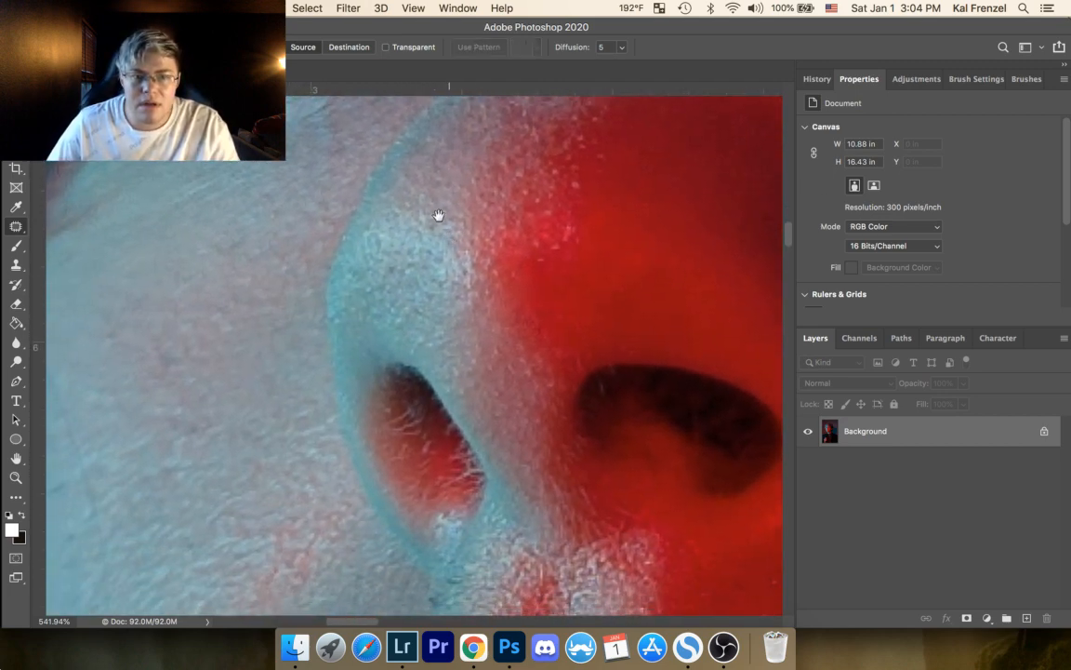
pyautogui.moveTo(395, 313); pyautogui.dragTo(409, 332)
pyautogui.click(411, 329)
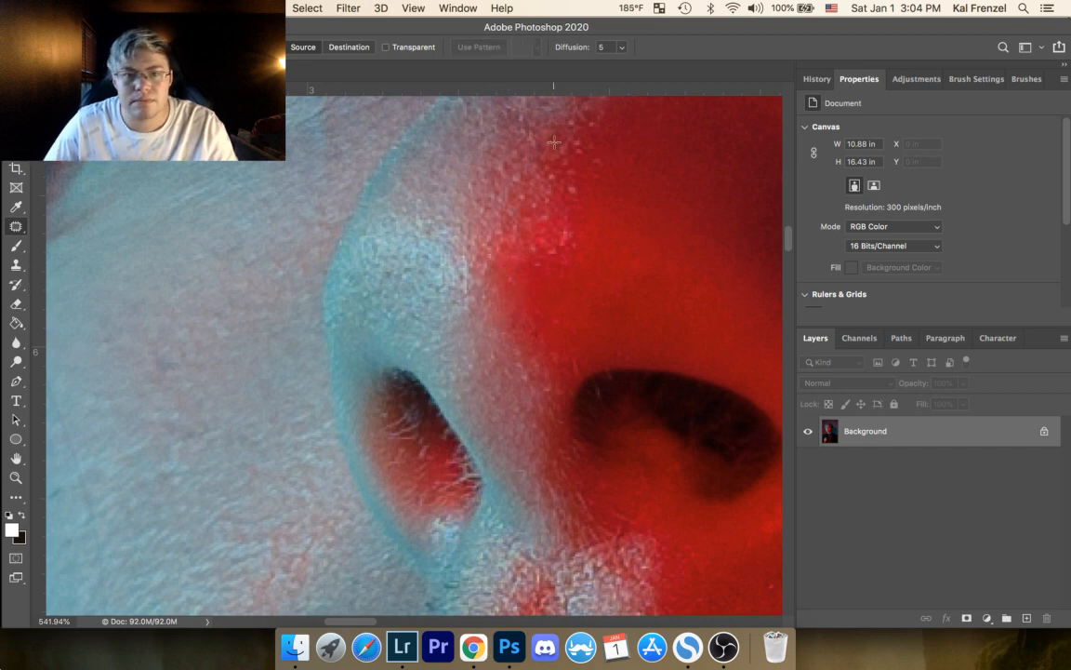
pyautogui.moveTo(545, 218)
pyautogui.mouseDown()
pyautogui.moveTo(556, 220)
pyautogui.moveTo(549, 228)
pyautogui.moveTo(646, 171)
pyautogui.mouseUp()
pyautogui.press('super+d')
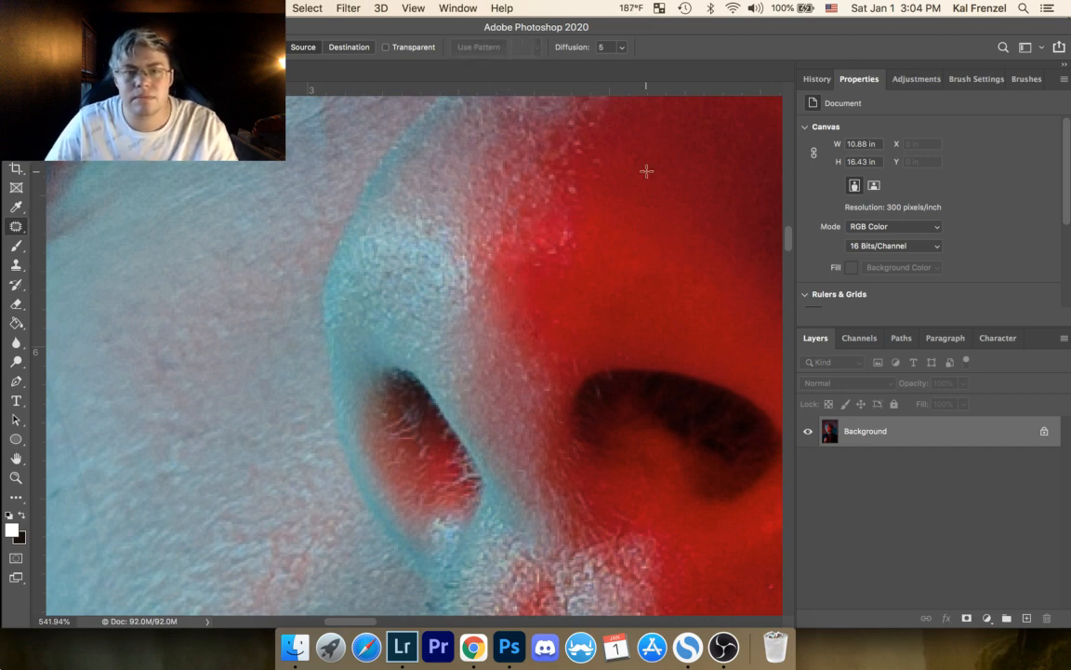
# Step: Patch a bright speck in the textured red-lit skin above the upper lip and clear the selection
pyautogui.scroll(-10, 569, 371)
pyautogui.hscroll(5, 569, 371)
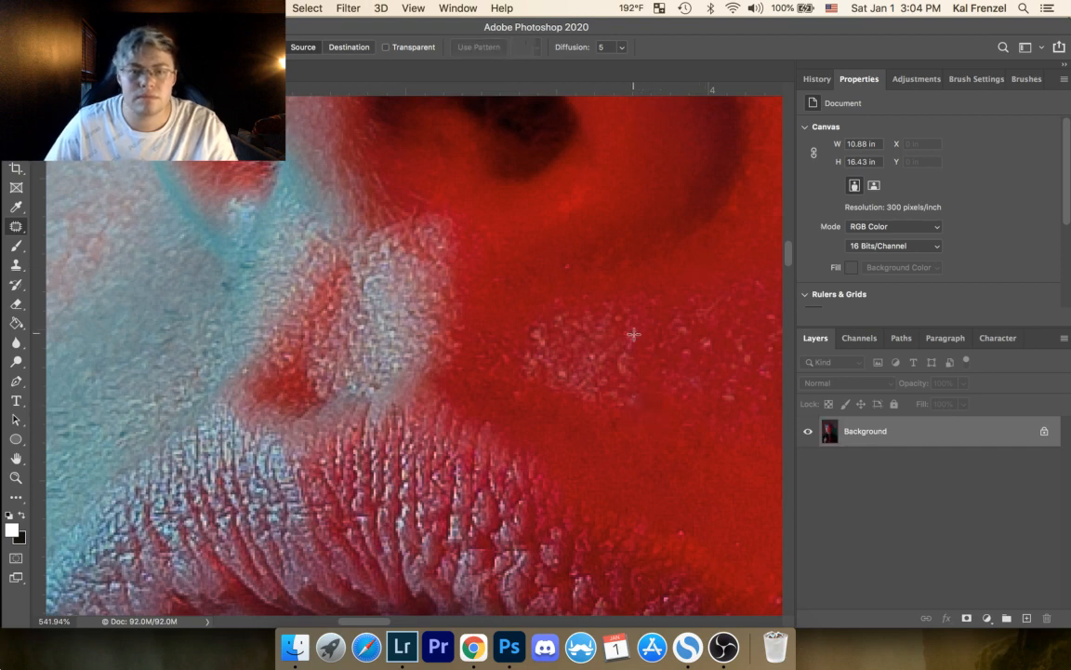
pyautogui.moveTo(636, 398)
pyautogui.mouseDown()
pyautogui.moveTo(640, 411)
pyautogui.moveTo(621, 407)
pyautogui.mouseUp()
pyautogui.press('super+d')
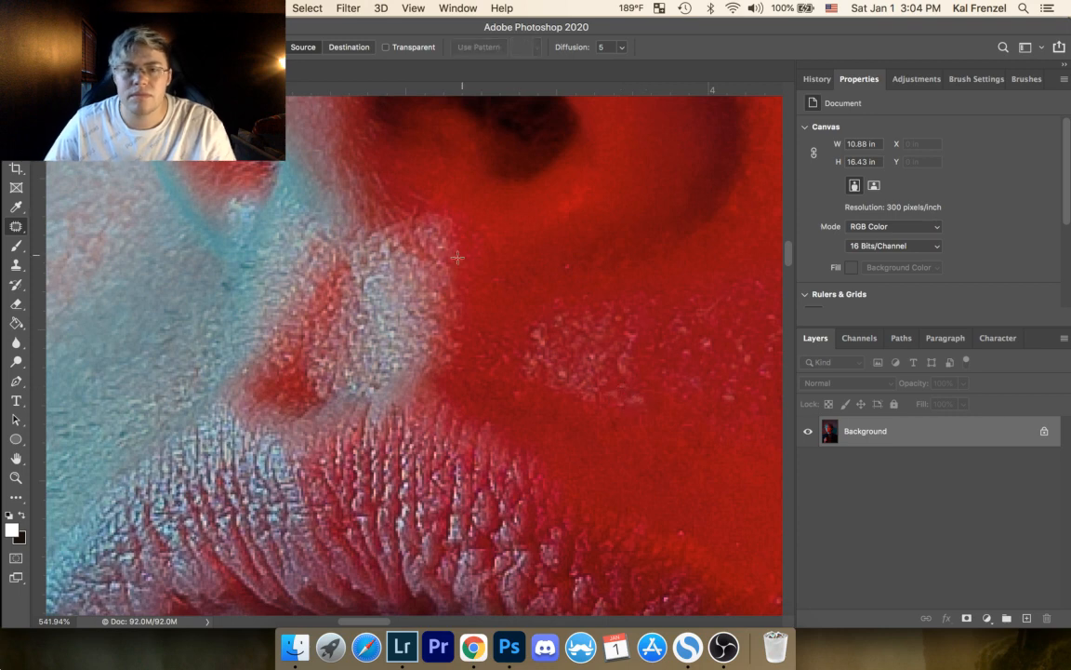
# Step: Patch a spot in the red skin below the nostril and one on the teal-lit edge under the nose, clearing the selections
pyautogui.moveTo(569, 266)
pyautogui.mouseDown()
pyautogui.moveTo(554, 272)
pyautogui.moveTo(503, 243)
pyautogui.mouseUp()
pyautogui.press('super+d')
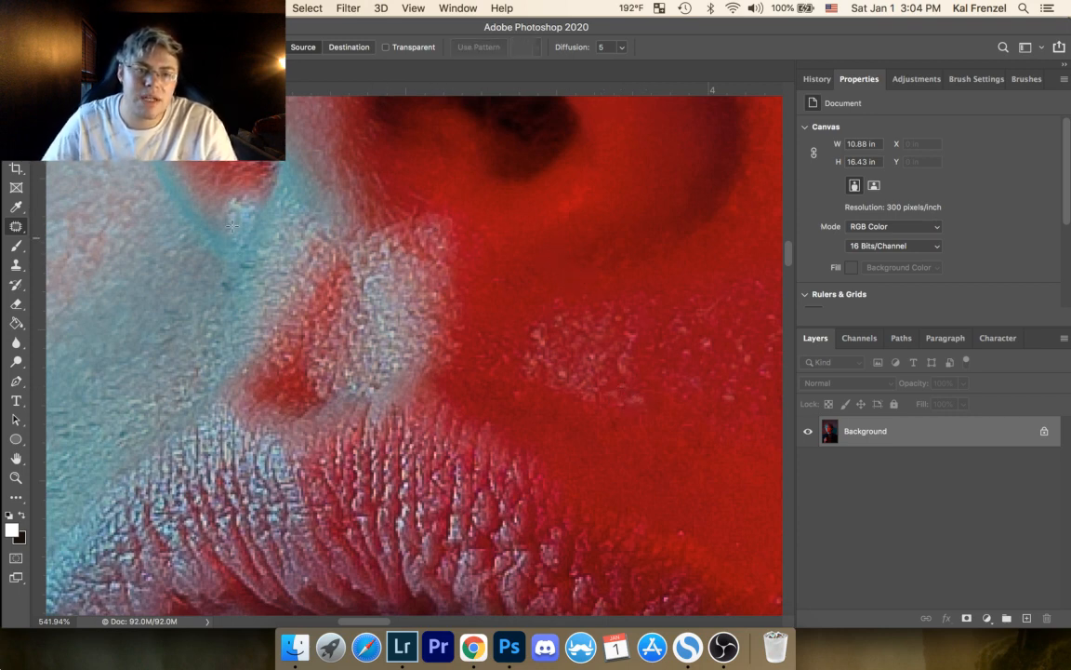
pyautogui.moveTo(234, 202)
pyautogui.mouseDown()
pyautogui.moveTo(229, 209)
pyautogui.moveTo(210, 185)
pyautogui.moveTo(240, 210)
pyautogui.moveTo(216, 184)
pyautogui.mouseUp()
pyautogui.press('super+d')
pyautogui.press('super+d')
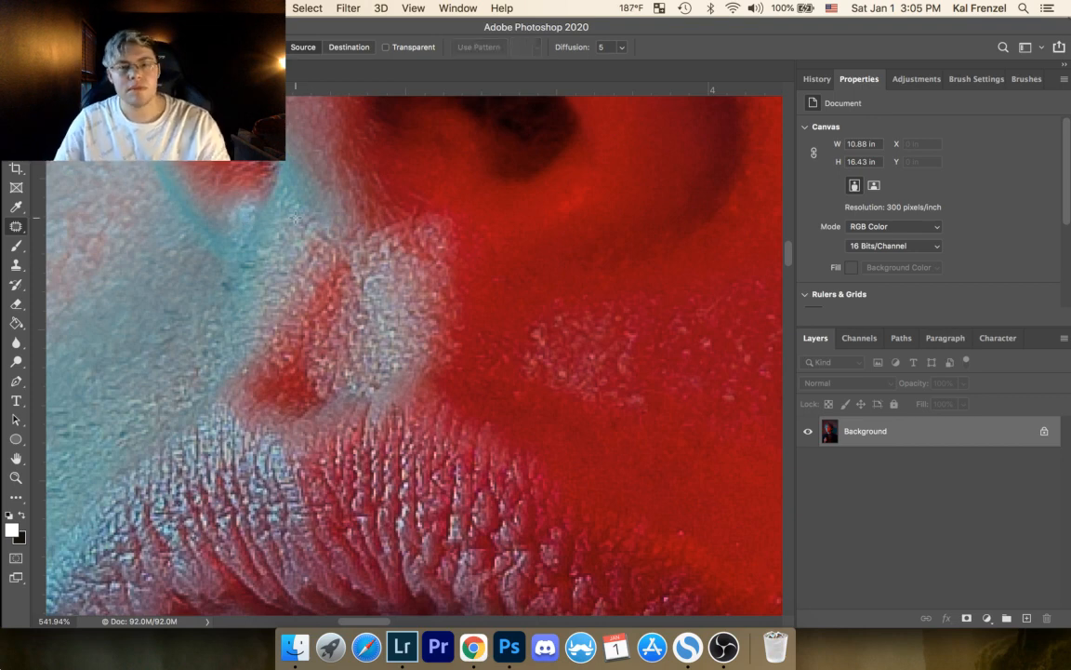
# Step: Patch several bright specks within the pinkish textured skin between the nostril and the upper lip, deselecting each one
pyautogui.moveTo(415, 250); pyautogui.dragTo(247, 261)
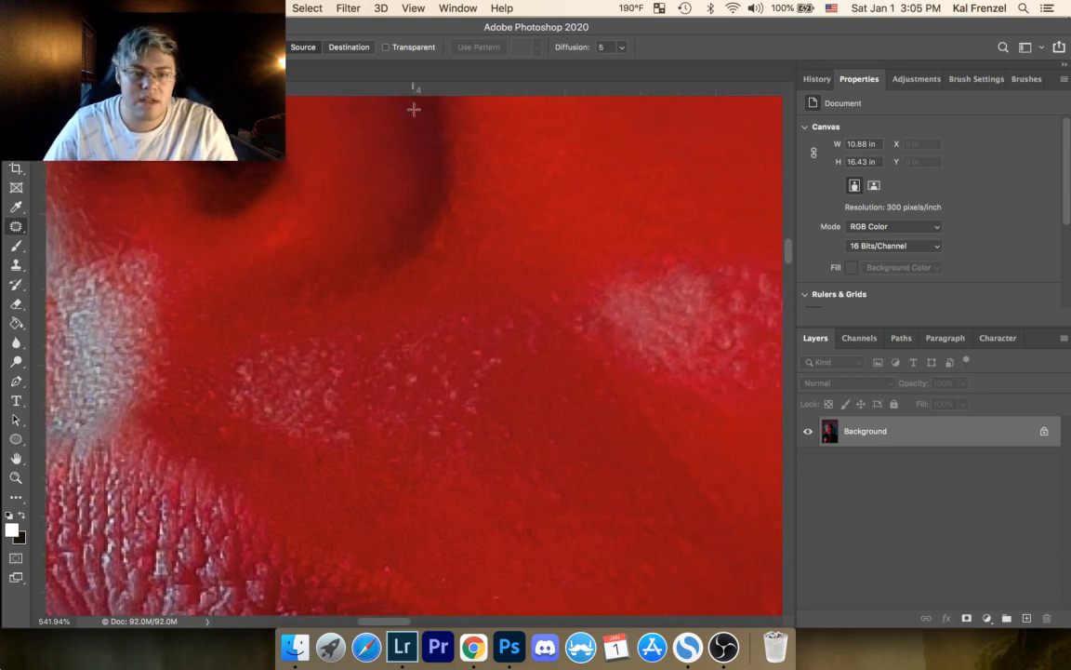
pyautogui.moveTo(239, 365); pyautogui.dragTo(240, 365)
pyautogui.click(285, 285)
pyautogui.moveTo(419, 394)
pyautogui.mouseDown()
pyautogui.moveTo(412, 380)
pyautogui.moveTo(446, 357)
pyautogui.mouseUp()
pyautogui.press('super+d')
pyautogui.moveTo(399, 388); pyautogui.dragTo(399, 388)
pyautogui.moveTo(397, 390); pyautogui.dragTo(400, 415)
pyautogui.press('super+d')
pyautogui.moveTo(325, 392); pyautogui.dragTo(332, 410)
pyautogui.press('super+d')
# Step: Patch the specks along the cheek-side edge of the textured skin above the upper lip
pyautogui.moveTo(524, 338); pyautogui.dragTo(543, 354)
pyautogui.press('super+d')
pyautogui.moveTo(468, 346); pyautogui.dragTo(505, 364)
pyautogui.press('super+d')
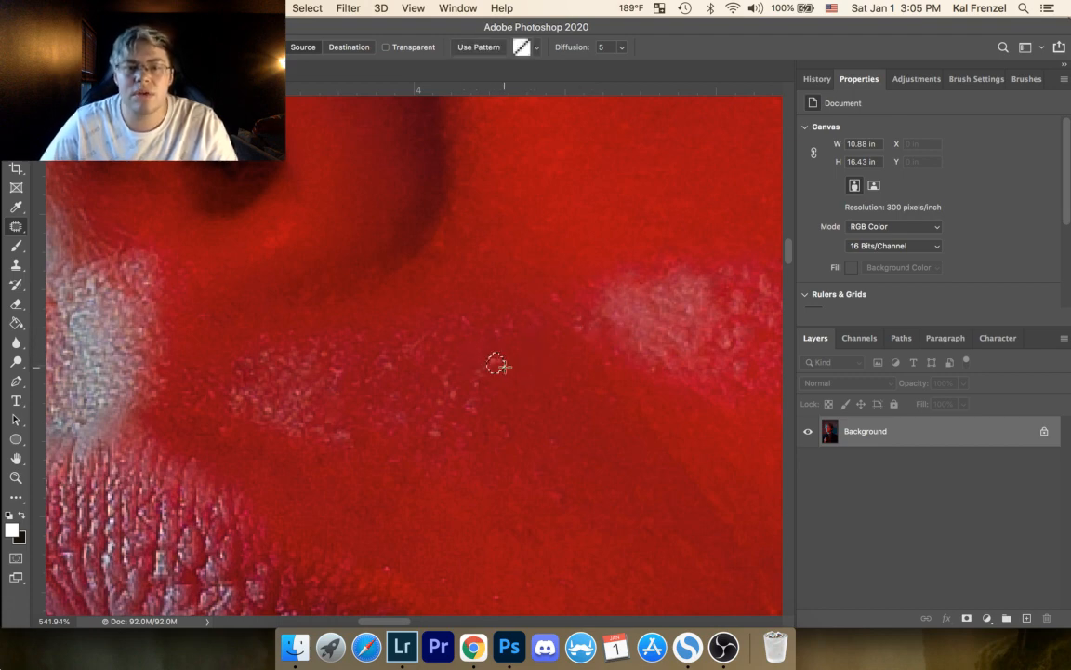
pyautogui.press('super+d')
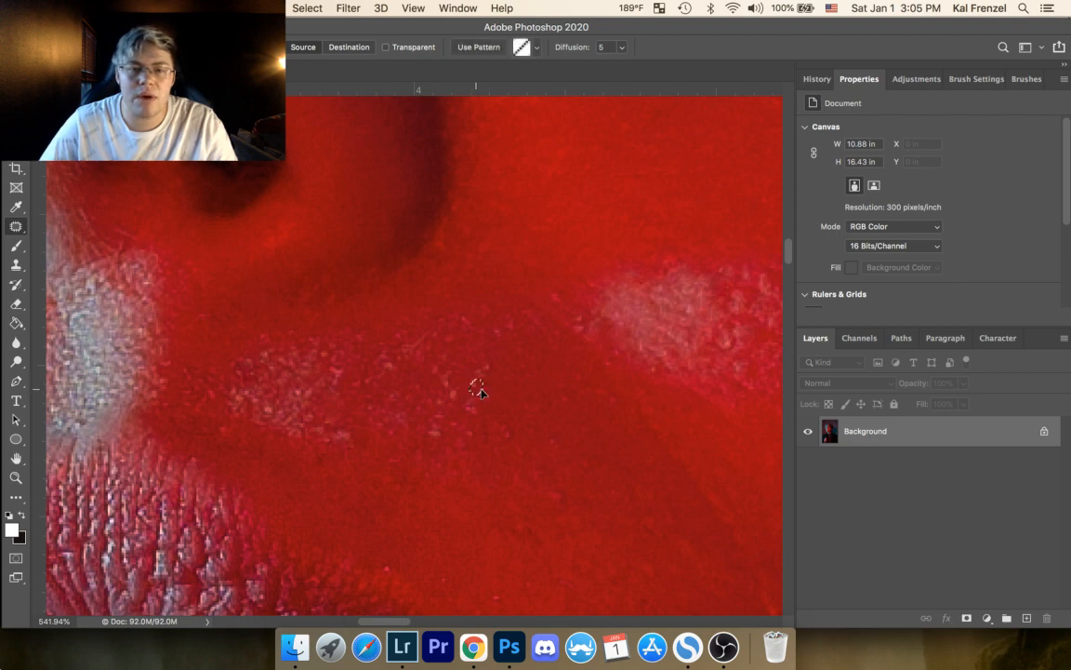
pyautogui.moveTo(453, 392); pyautogui.dragTo(437, 407)
pyautogui.press('super+d')
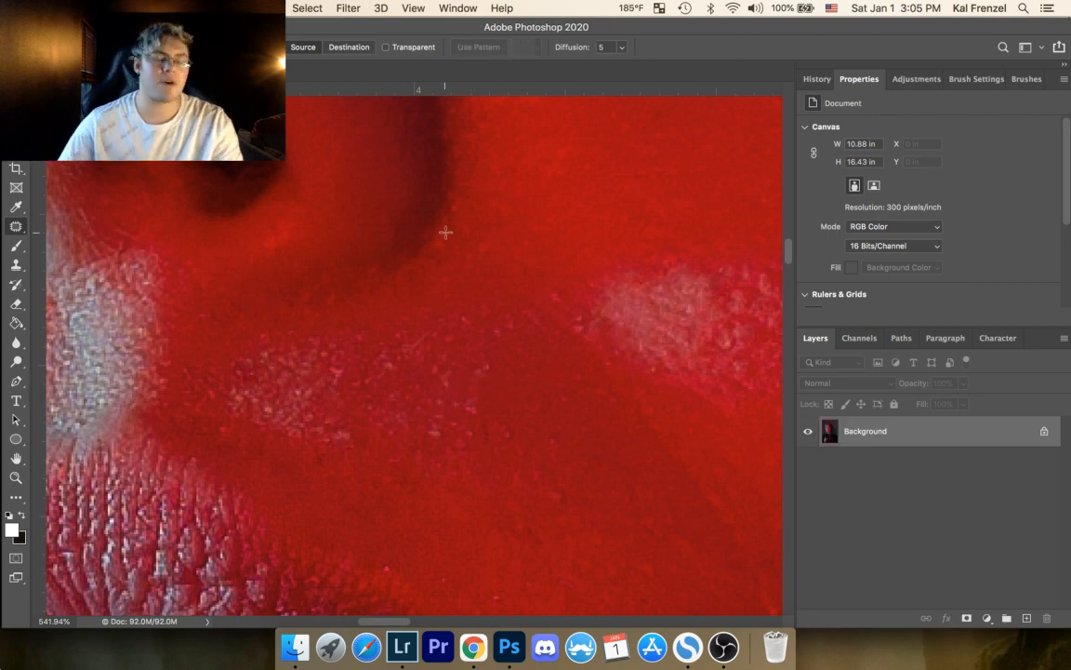
# Step: Patch the marks in the smooth red skin above the upper lip and near the start of the pale cheek highlight
pyautogui.moveTo(453, 386); pyautogui.dragTo(356, 162)
pyautogui.moveTo(275, 423); pyautogui.dragTo(277, 429)
pyautogui.press('super+d')
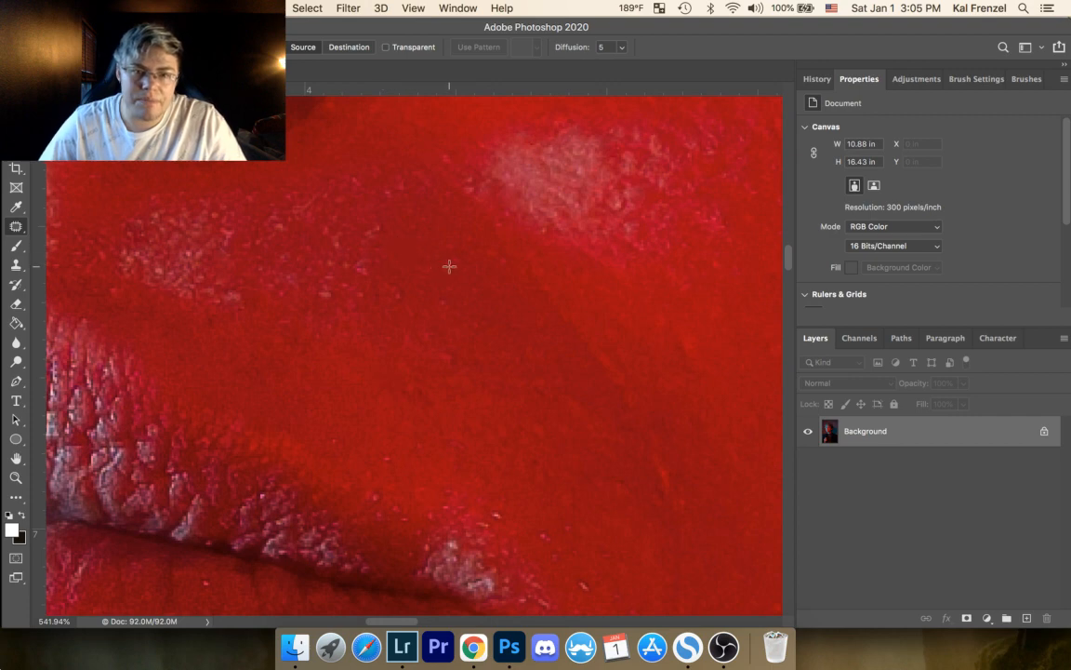
pyautogui.moveTo(396, 283)
pyautogui.mouseDown()
pyautogui.moveTo(399, 301)
pyautogui.moveTo(431, 241)
pyautogui.mouseUp()
pyautogui.press('super+d')
pyautogui.moveTo(444, 147); pyautogui.dragTo(444, 147)
pyautogui.moveTo(442, 154); pyautogui.dragTo(428, 144)
pyautogui.press('super+d')
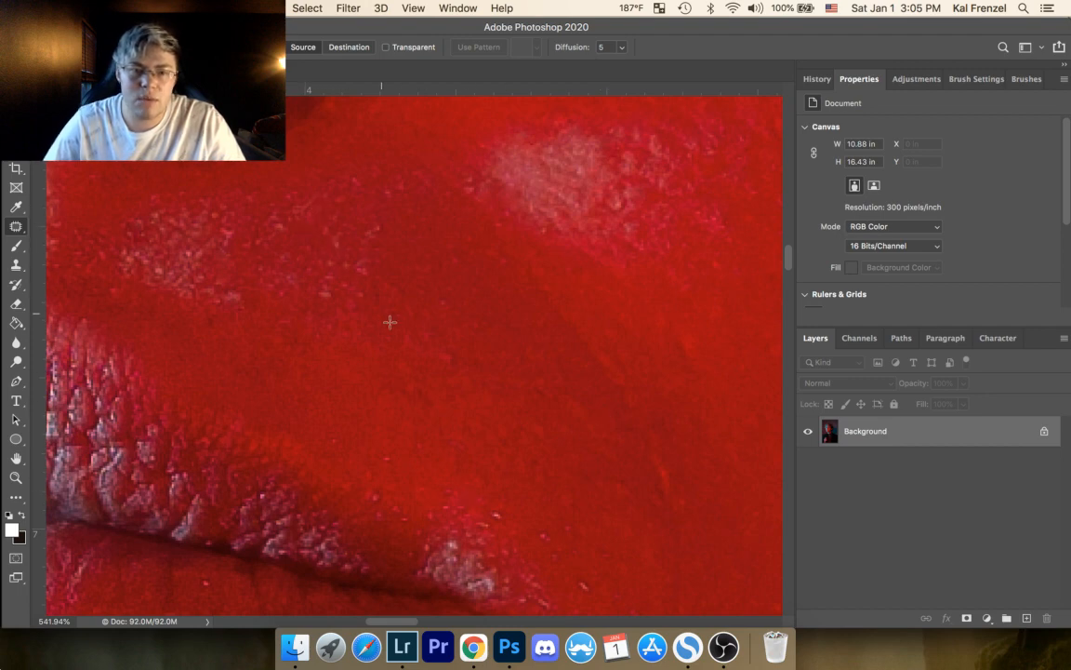
# Step: Patch the pink streak and uneven spots in the shadowed fold between the upper lip and the pale cheek highlight
pyautogui.moveTo(395, 313)
pyautogui.mouseDown()
pyautogui.moveTo(411, 337)
pyautogui.moveTo(394, 314)
pyautogui.moveTo(451, 298)
pyautogui.mouseUp()
pyautogui.press('super+d')
pyautogui.moveTo(445, 304); pyautogui.dragTo(431, 296)
pyautogui.press('super+d')
pyautogui.moveTo(454, 251); pyautogui.dragTo(457, 255)
pyautogui.moveTo(456, 260)
pyautogui.mouseDown()
pyautogui.moveTo(466, 268)
pyautogui.moveTo(471, 235)
pyautogui.mouseUp()
pyautogui.press('super+d')
pyautogui.moveTo(470, 242); pyautogui.dragTo(454, 237)
pyautogui.press('super+d')
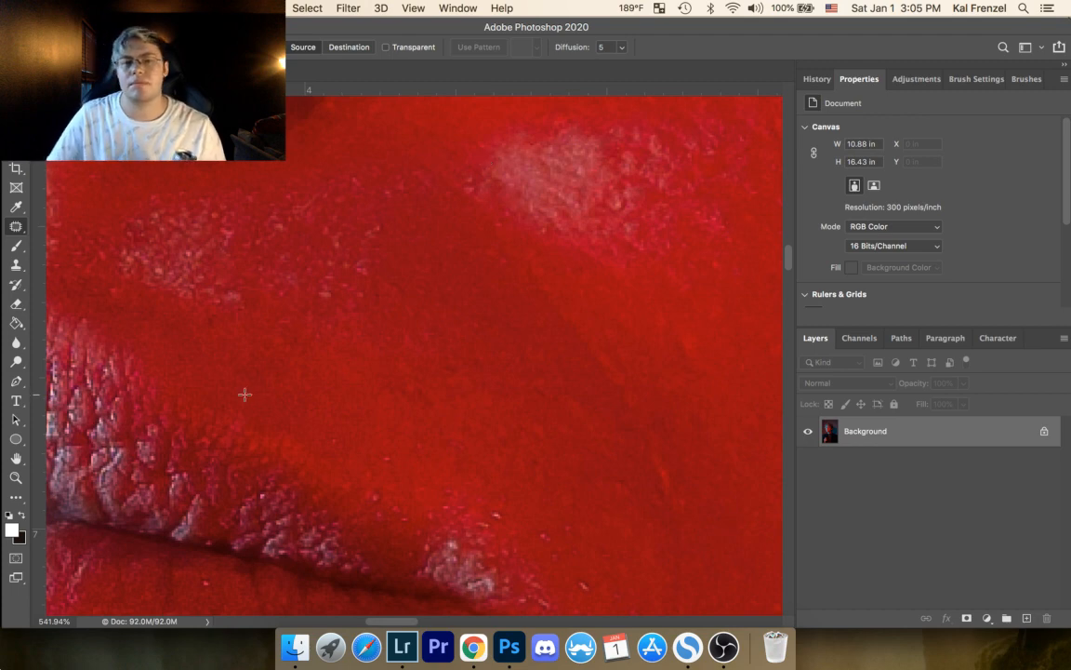
# Step: Patch a speck beneath the textured upper-lip skin and the bright specks around the highlight at the mouth corner
pyautogui.moveTo(229, 285); pyautogui.dragTo(253, 291)
pyautogui.click(257, 264)
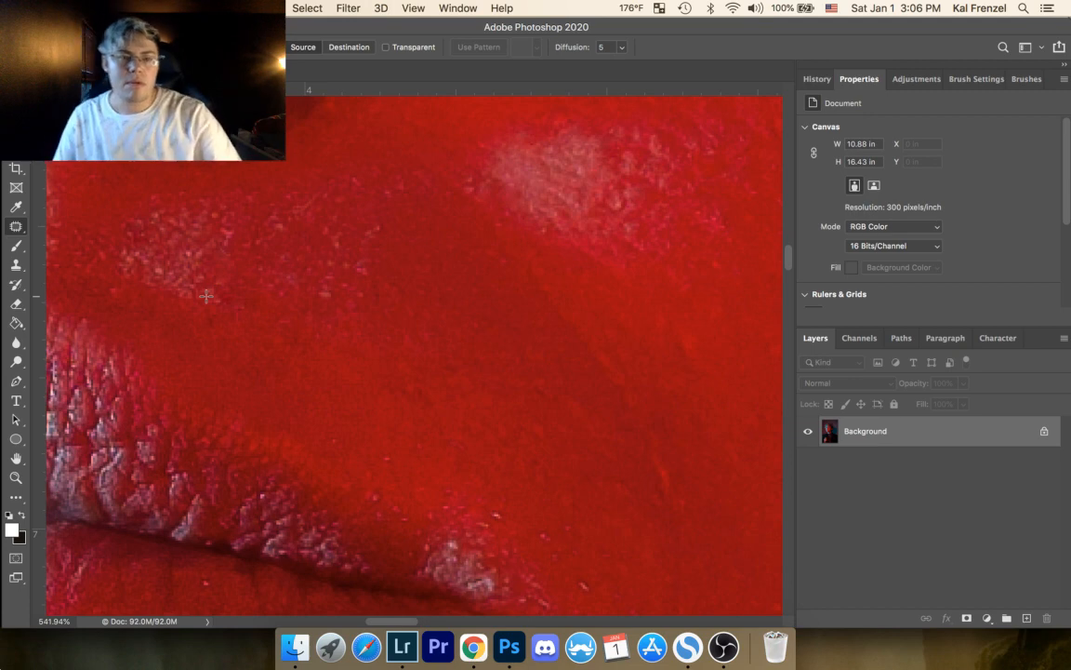
pyautogui.moveTo(493, 508)
pyautogui.mouseDown()
pyautogui.moveTo(502, 516)
pyautogui.moveTo(496, 510)
pyautogui.mouseUp()
pyautogui.moveTo(498, 517); pyautogui.dragTo(494, 503)
pyautogui.click(553, 472)
pyautogui.moveTo(542, 547); pyautogui.dragTo(538, 531)
pyautogui.moveTo(542, 540)
pyautogui.mouseDown()
pyautogui.moveTo(555, 544)
pyautogui.moveTo(565, 524)
pyautogui.mouseUp()
pyautogui.click(572, 519)
pyautogui.moveTo(569, 537); pyautogui.dragTo(547, 519)
pyautogui.click(523, 487)
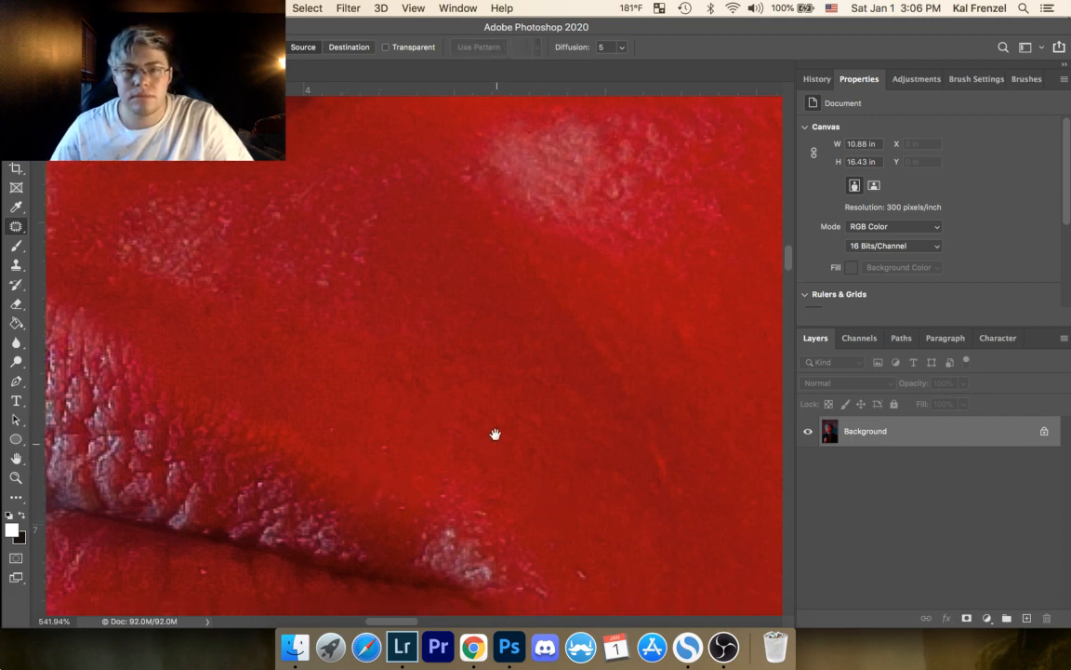
# Step: Patch the light mark beside the mouth corner and the spots in the neighbouring red cheek skin, then deselect
pyautogui.moveTo(495, 441); pyautogui.dragTo(314, 335)
pyautogui.moveTo(396, 471); pyautogui.dragTo(415, 492)
pyautogui.click(417, 493)
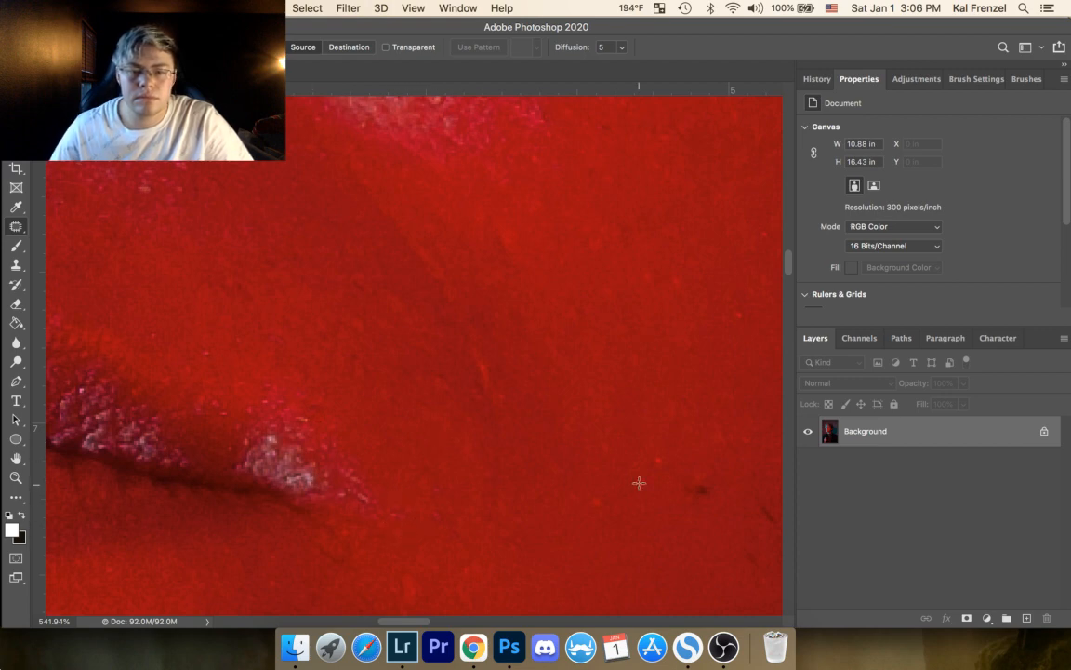
pyautogui.moveTo(593, 494); pyautogui.dragTo(595, 494)
pyautogui.moveTo(598, 504); pyautogui.dragTo(604, 484)
pyautogui.press('super+d')
pyautogui.moveTo(598, 441)
pyautogui.mouseDown()
pyautogui.moveTo(609, 461)
pyautogui.moveTo(618, 425)
pyautogui.moveTo(626, 453)
pyautogui.mouseUp()
pyautogui.press('super+d')
pyautogui.press('super+d')
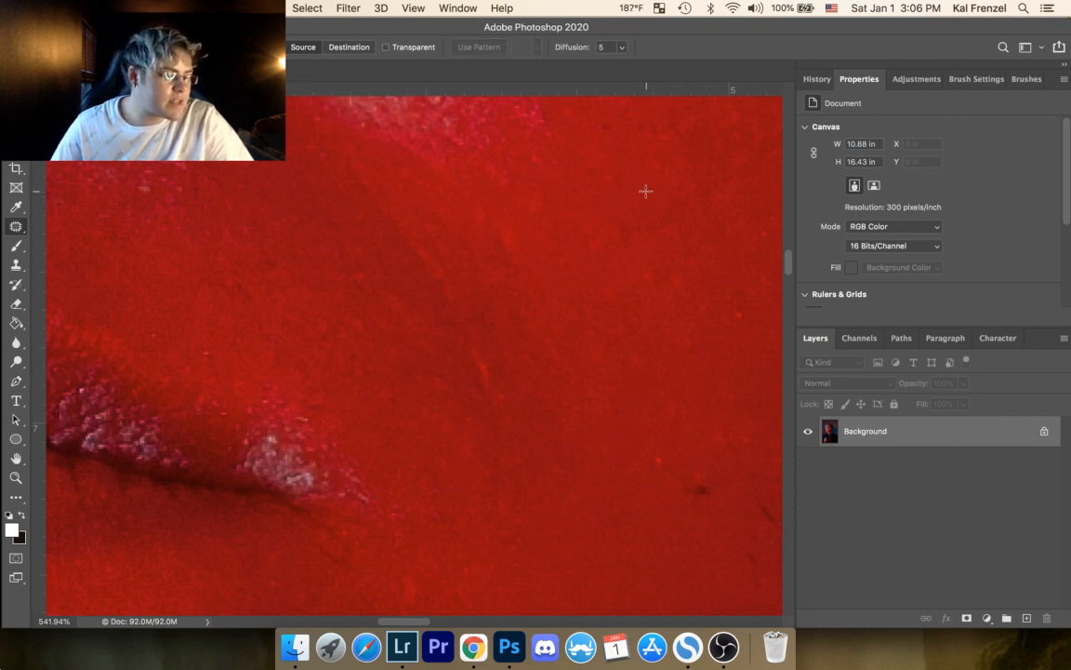
# Step: Patch the specks beside the pale cheek highlight and one bright speck lower on the red cheek
pyautogui.moveTo(662, 307); pyautogui.dragTo(434, 334)
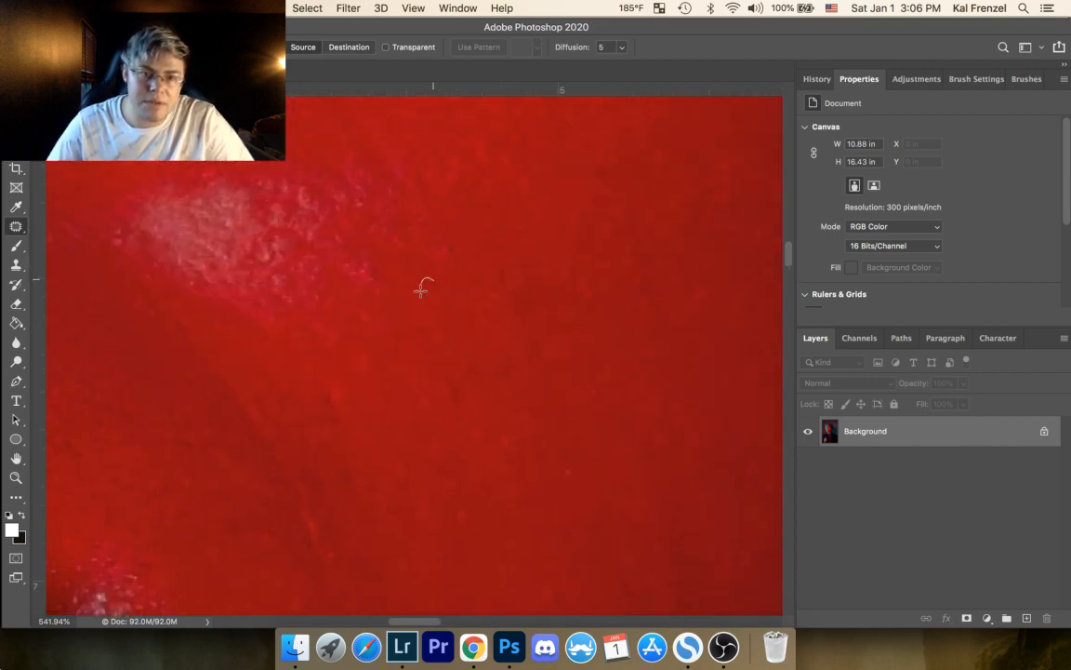
pyautogui.moveTo(440, 241); pyautogui.dragTo(433, 269)
pyautogui.click(434, 263)
pyautogui.moveTo(403, 231); pyautogui.dragTo(423, 272)
pyautogui.press('super+d')
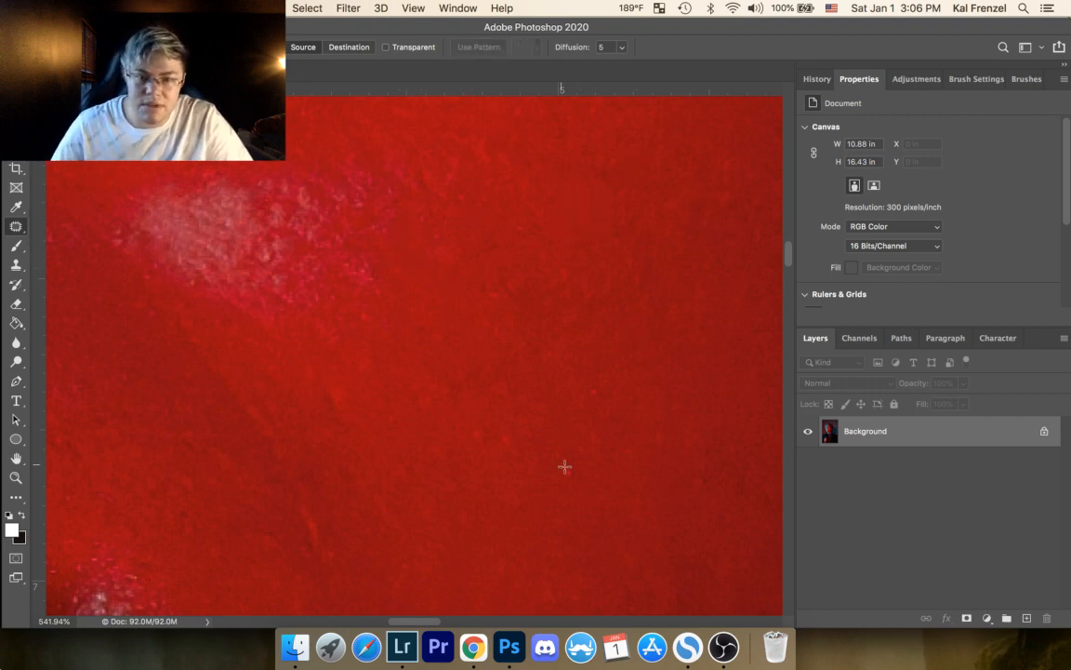
pyautogui.moveTo(564, 485)
pyautogui.mouseDown()
pyautogui.moveTo(564, 465)
pyautogui.moveTo(583, 465)
pyautogui.mouseUp()
pyautogui.press('super+d')
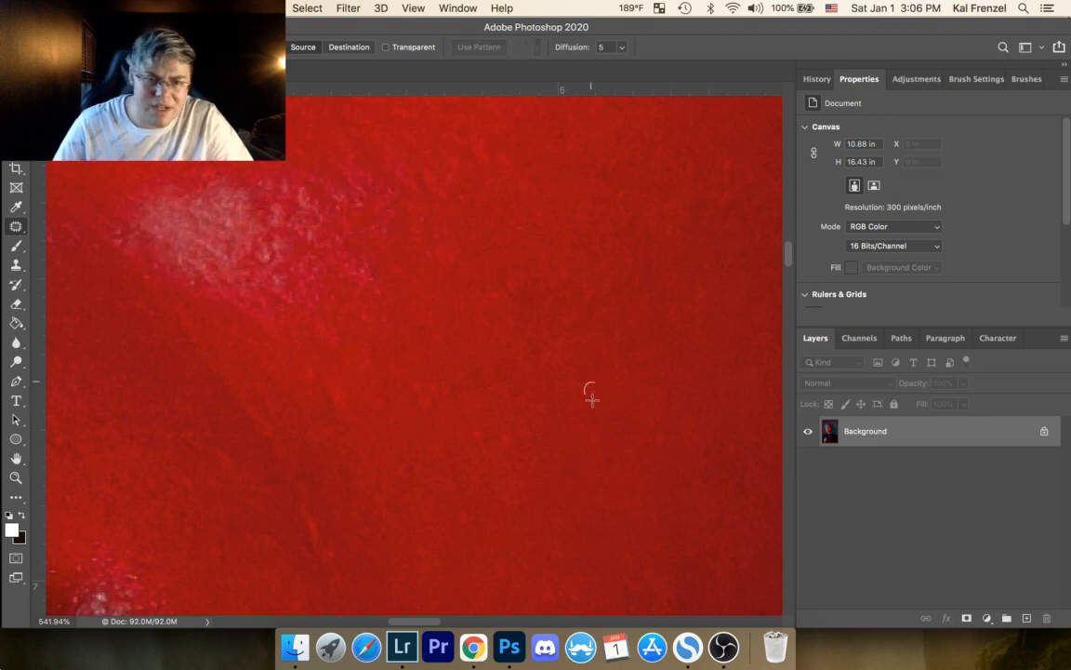
# Step: Patch the faint spots in the open red cheek skin diagonally below the pale highlight, clearing each selection
pyautogui.moveTo(468, 424); pyautogui.dragTo(464, 428)
pyautogui.press('super+d')
pyautogui.moveTo(415, 385)
pyautogui.mouseDown()
pyautogui.moveTo(422, 421)
pyautogui.moveTo(422, 400)
pyautogui.moveTo(412, 437)
pyautogui.mouseUp()
pyautogui.press('super+d')
pyautogui.moveTo(507, 442); pyautogui.dragTo(486, 426)
pyautogui.press('super+d')
# Step: Patch a spot farther down the cheek and the uneven marks just below the edge of the pale highlight
pyautogui.moveTo(464, 511); pyautogui.dragTo(463, 512)
pyautogui.moveTo(471, 527); pyautogui.dragTo(490, 510)
pyautogui.press('super+d')
pyautogui.moveTo(340, 410)
pyautogui.mouseDown()
pyautogui.moveTo(323, 411)
pyautogui.moveTo(342, 405)
pyautogui.moveTo(364, 361)
pyautogui.mouseUp()
pyautogui.press('super+d')
pyautogui.moveTo(368, 308); pyautogui.dragTo(374, 348)
pyautogui.press('super+d')
# Step: Patch the spots on the outer cheek where the red light starts fading into shadow, and deselect
pyautogui.moveTo(571, 382); pyautogui.dragTo(387, 183)
pyautogui.moveTo(515, 355); pyautogui.dragTo(345, 303)
pyautogui.moveTo(451, 254)
pyautogui.mouseDown()
pyautogui.moveTo(449, 288)
pyautogui.moveTo(447, 232)
pyautogui.moveTo(443, 265)
pyautogui.moveTo(439, 242)
pyautogui.moveTo(414, 282)
pyautogui.mouseUp()
pyautogui.press('super+d')
pyautogui.press('super+d')
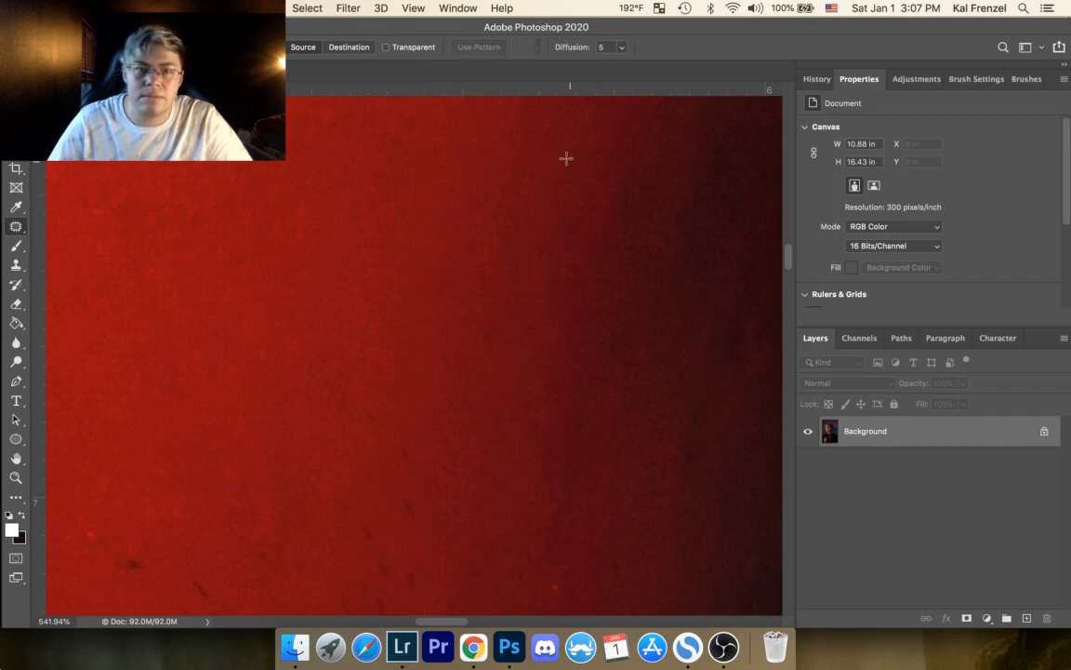
pyautogui.moveTo(564, 168); pyautogui.dragTo(592, 145)
pyautogui.press('super+d')
pyautogui.moveTo(578, 148); pyautogui.dragTo(564, 132)
pyautogui.press('super+d')
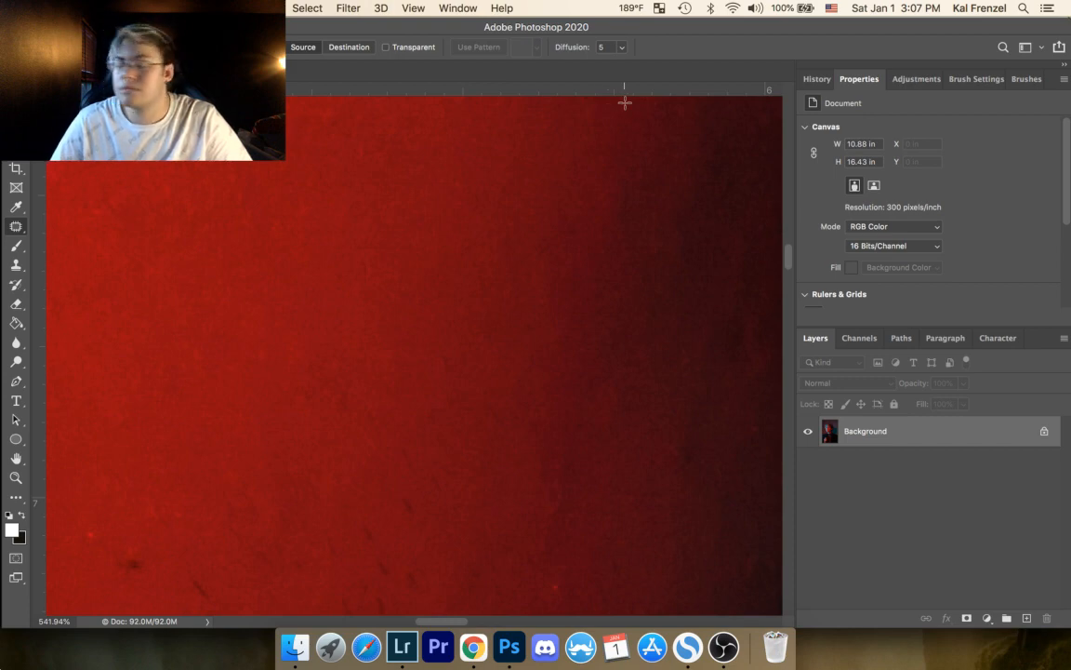
# Step: Patch the bright red speck and a faint spot at the shadow transition of the lower outer cheek
pyautogui.moveTo(506, 311); pyautogui.dragTo(533, 72)
pyautogui.moveTo(552, 304)
pyautogui.mouseDown()
pyautogui.moveTo(538, 371)
pyautogui.moveTo(554, 302)
pyautogui.mouseUp()
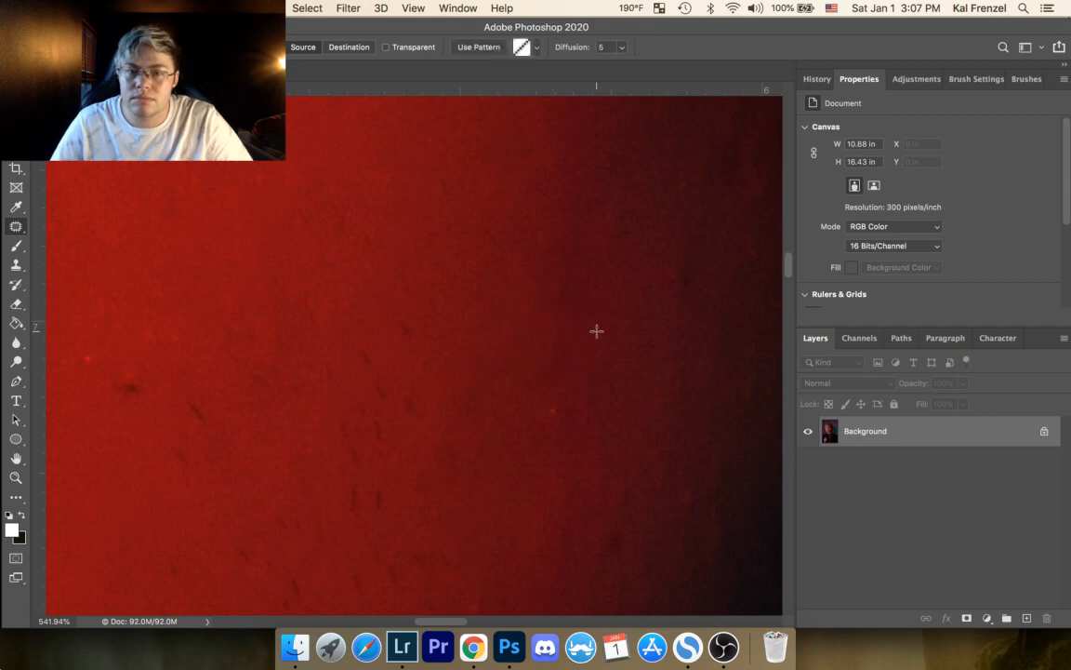
pyautogui.press('super+d')
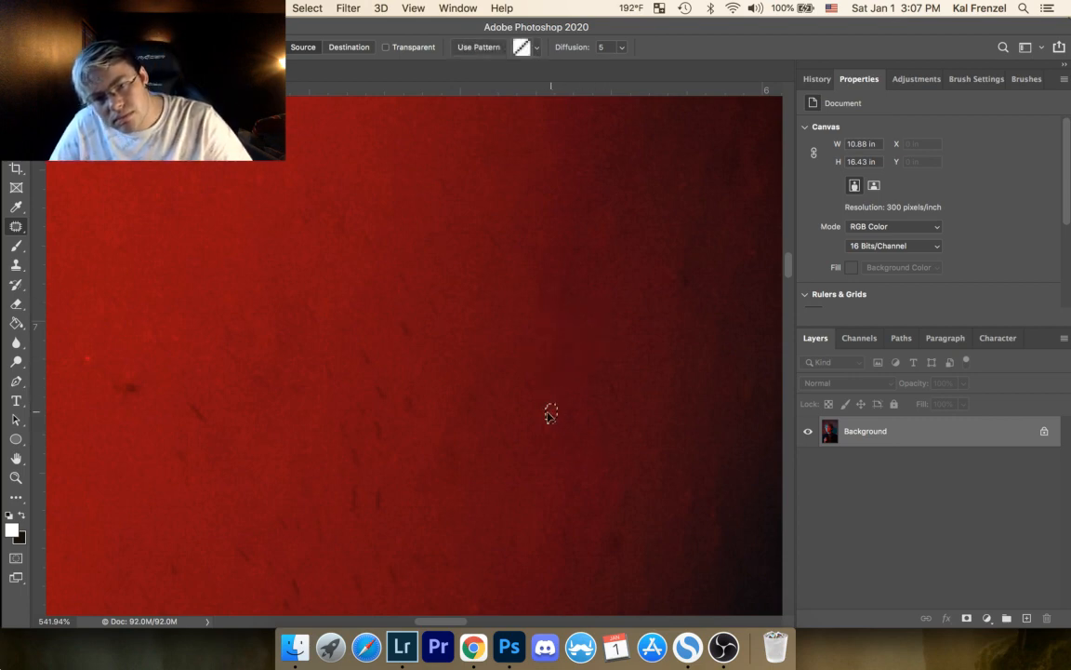
pyautogui.moveTo(603, 201)
pyautogui.mouseDown()
pyautogui.moveTo(610, 259)
pyautogui.moveTo(608, 213)
pyautogui.mouseUp()
pyautogui.press('super+d')
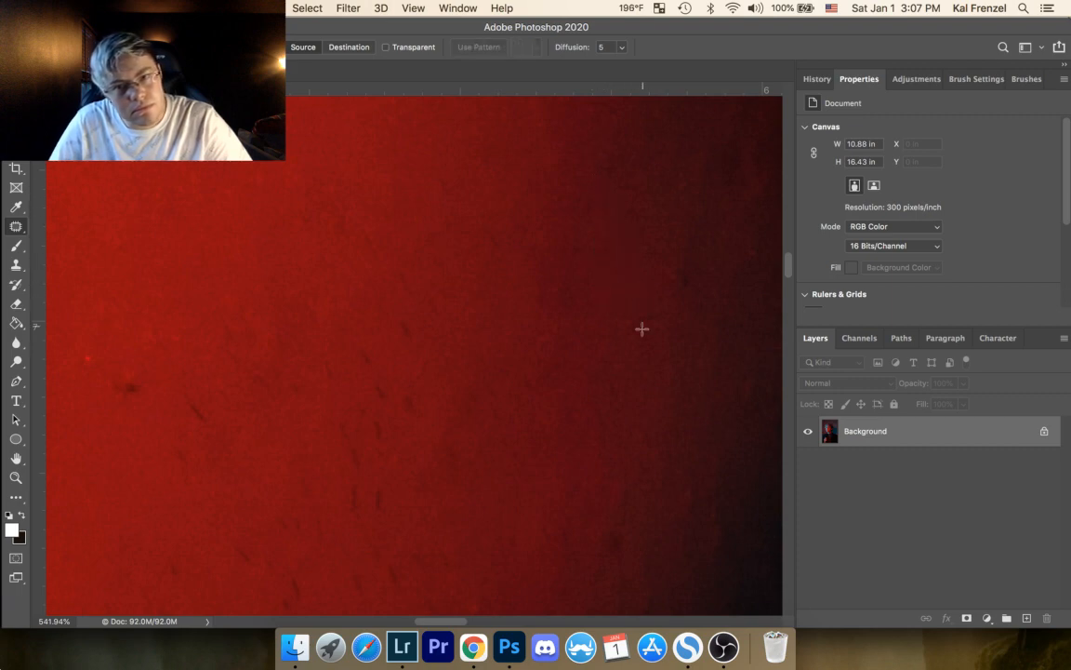
# Step: Patch the faint uneven spots in the red cheek skin above the cluster of dark flecks
pyautogui.moveTo(433, 172)
pyautogui.mouseDown()
pyautogui.moveTo(452, 201)
pyautogui.moveTo(454, 184)
pyautogui.moveTo(485, 248)
pyautogui.moveTo(482, 224)
pyautogui.moveTo(514, 192)
pyautogui.mouseUp()
pyautogui.press('super+d')
pyautogui.press('super+d')
pyautogui.moveTo(366, 258)
pyautogui.mouseDown()
pyautogui.moveTo(363, 227)
pyautogui.moveTo(396, 243)
pyautogui.moveTo(417, 292)
pyautogui.moveTo(402, 269)
pyautogui.mouseUp()
pyautogui.click(390, 233)
pyautogui.moveTo(408, 290)
pyautogui.mouseDown()
pyautogui.moveTo(421, 279)
pyautogui.moveTo(437, 297)
pyautogui.moveTo(428, 291)
pyautogui.mouseUp()
pyautogui.click(433, 312)
pyautogui.moveTo(434, 305); pyautogui.dragTo(448, 288)
pyautogui.click(368, 210)
pyautogui.moveTo(330, 220)
pyautogui.mouseDown()
pyautogui.moveTo(338, 203)
pyautogui.moveTo(369, 213)
pyautogui.mouseUp()
pyautogui.click(384, 201)
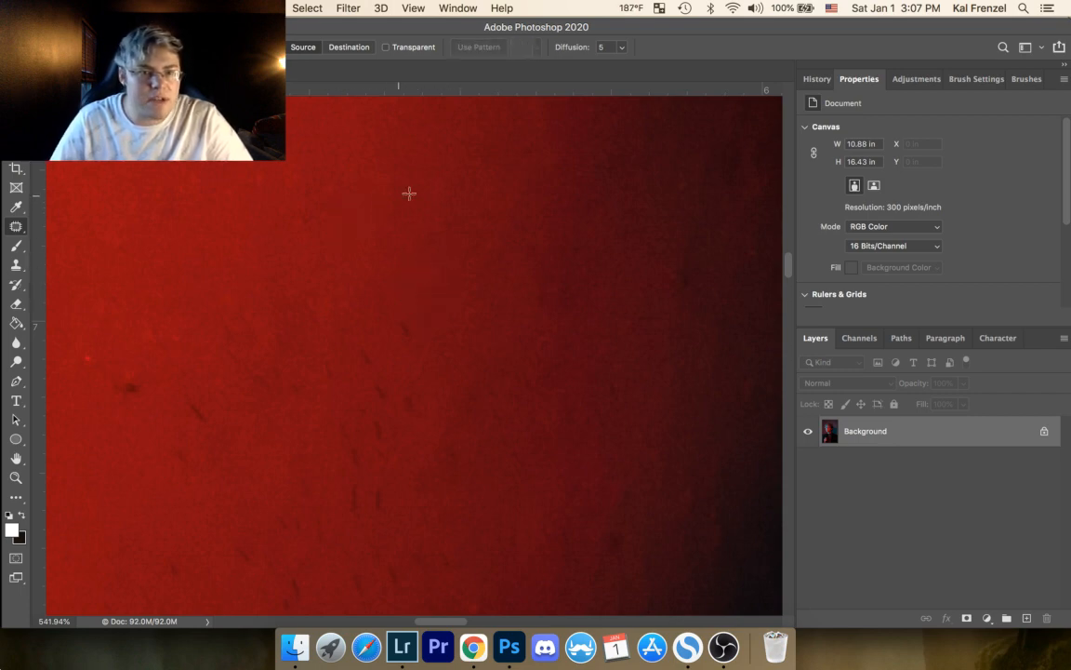
# Step: Patch the uppermost dark fleck on the lower cheek and the uneven spot beside it
pyautogui.moveTo(397, 323)
pyautogui.mouseDown()
pyautogui.moveTo(420, 305)
pyautogui.moveTo(468, 334)
pyautogui.moveTo(495, 300)
pyautogui.moveTo(480, 282)
pyautogui.mouseUp()
pyautogui.click(424, 301)
pyautogui.click(495, 291)
pyautogui.moveTo(479, 289); pyautogui.dragTo(494, 289)
pyautogui.click(502, 277)
# Step: Patch the group of short dark flecks just below the uppermost one on the lower cheek
pyautogui.moveTo(347, 310)
pyautogui.mouseDown()
pyautogui.moveTo(497, 244)
pyautogui.moveTo(513, 301)
pyautogui.moveTo(512, 276)
pyautogui.moveTo(537, 288)
pyautogui.moveTo(538, 332)
pyautogui.moveTo(523, 305)
pyautogui.moveTo(558, 310)
pyautogui.mouseUp()
pyautogui.click(535, 294)
pyautogui.click(553, 333)
pyautogui.moveTo(515, 359)
pyautogui.mouseDown()
pyautogui.moveTo(535, 376)
pyautogui.moveTo(536, 325)
pyautogui.mouseUp()
pyautogui.click(511, 277)
pyautogui.moveTo(468, 283)
pyautogui.mouseDown()
pyautogui.moveTo(471, 313)
pyautogui.moveTo(470, 282)
pyautogui.moveTo(496, 298)
pyautogui.moveTo(493, 330)
pyautogui.moveTo(477, 314)
pyautogui.mouseUp()
pyautogui.click(491, 320)
pyautogui.moveTo(486, 327)
pyautogui.mouseDown()
pyautogui.moveTo(512, 295)
pyautogui.moveTo(477, 369)
pyautogui.moveTo(507, 369)
pyautogui.moveTo(511, 311)
pyautogui.mouseUp()
pyautogui.click(497, 357)
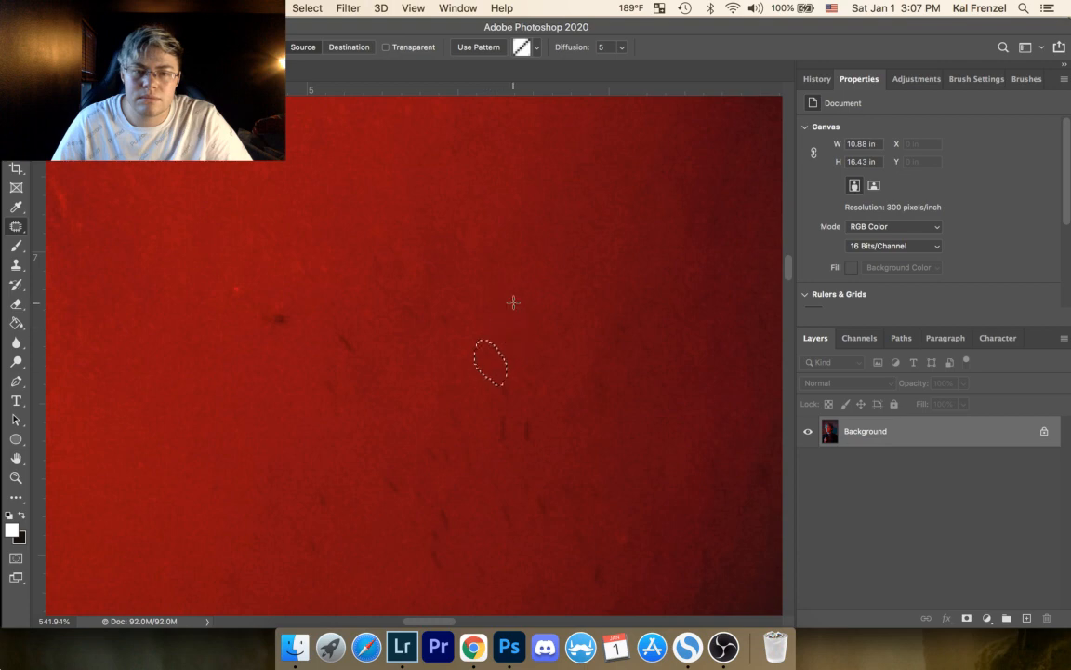
# Step: Patch the pair of vertical dark flecks on the lower cheek and clear the selections
pyautogui.click(537, 340)
pyautogui.moveTo(493, 370)
pyautogui.mouseDown()
pyautogui.moveTo(500, 403)
pyautogui.moveTo(494, 360)
pyautogui.mouseUp()
pyautogui.moveTo(521, 414)
pyautogui.mouseDown()
pyautogui.moveTo(533, 415)
pyautogui.moveTo(522, 414)
pyautogui.mouseUp()
pyautogui.moveTo(533, 434); pyautogui.dragTo(553, 437)
pyautogui.moveTo(488, 410); pyautogui.dragTo(491, 410)
pyautogui.moveTo(498, 432); pyautogui.dragTo(525, 424)
pyautogui.click(552, 349)
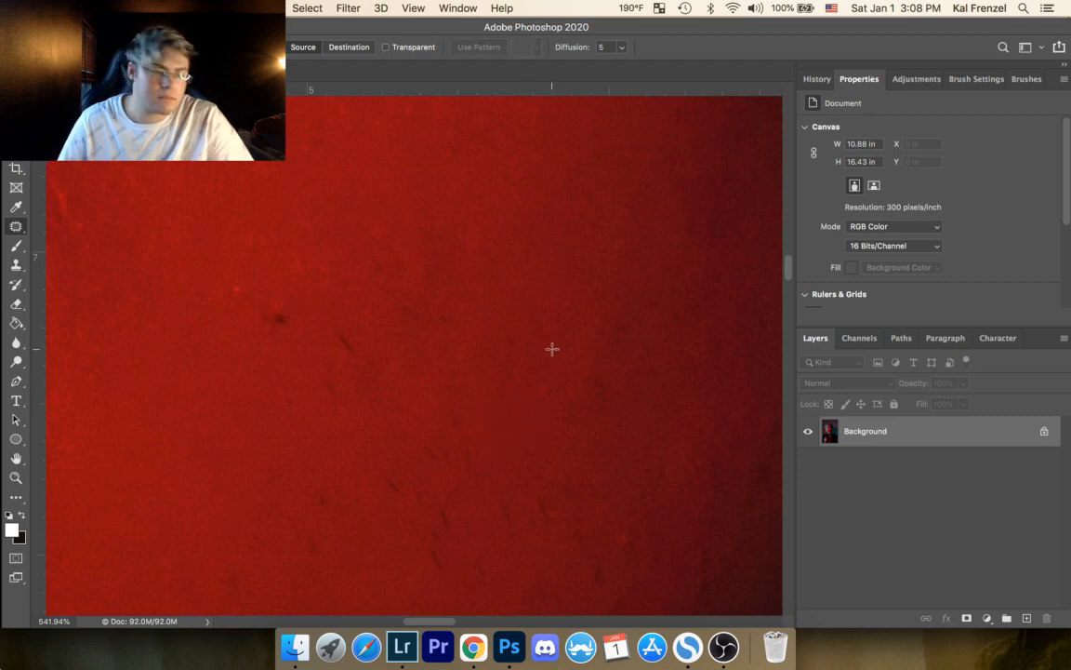
# Step: Patch the large dark spot and the diagonal dark fleck beside it on the lower cheek
pyautogui.moveTo(284, 298)
pyautogui.mouseDown()
pyautogui.moveTo(263, 304)
pyautogui.moveTo(297, 332)
pyautogui.moveTo(283, 274)
pyautogui.mouseUp()
pyautogui.click(310, 261)
pyautogui.moveTo(340, 350)
pyautogui.mouseDown()
pyautogui.moveTo(333, 331)
pyautogui.moveTo(326, 379)
pyautogui.moveTo(307, 358)
pyautogui.mouseUp()
pyautogui.click(318, 330)
pyautogui.moveTo(311, 368); pyautogui.dragTo(275, 337)
pyautogui.click(351, 263)
# Step: Patch the faint darker marks between the removed spots and the remaining lower flecks, and deselect
pyautogui.moveTo(415, 345)
pyautogui.mouseDown()
pyautogui.moveTo(419, 355)
pyautogui.moveTo(416, 346)
pyautogui.mouseUp()
pyautogui.moveTo(421, 354); pyautogui.dragTo(442, 330)
pyautogui.click(430, 262)
pyautogui.moveTo(450, 409); pyautogui.dragTo(448, 406)
pyautogui.moveTo(455, 427)
pyautogui.mouseDown()
pyautogui.moveTo(483, 480)
pyautogui.moveTo(463, 448)
pyautogui.mouseUp()
pyautogui.moveTo(471, 457); pyautogui.dragTo(485, 439)
pyautogui.click(462, 335)
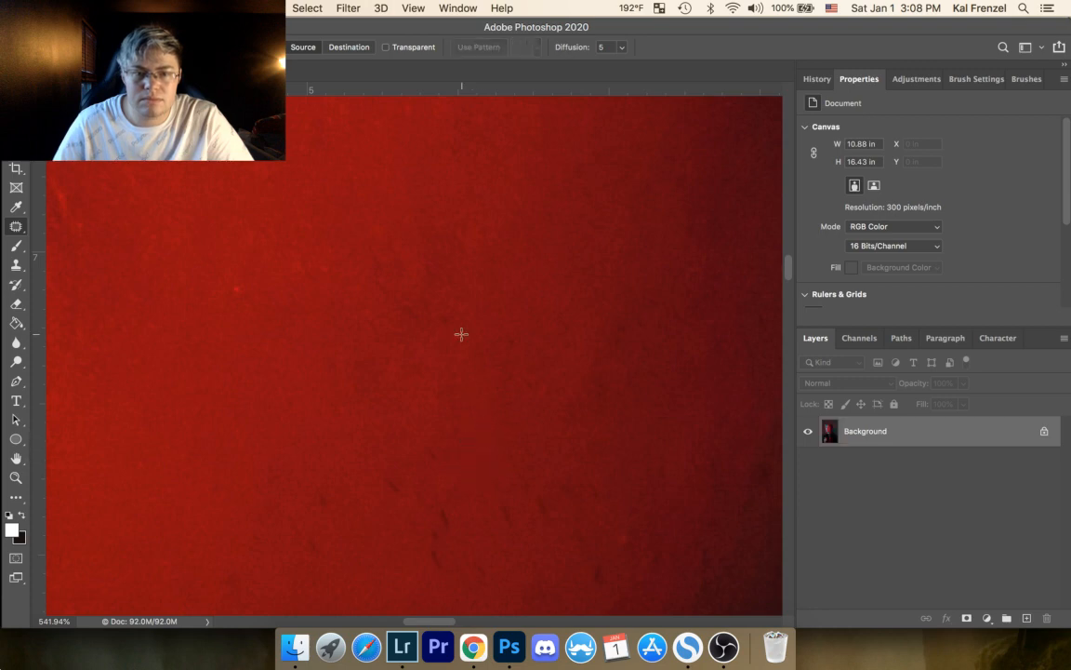
# Step: Patch the single bright speck in the red cheek skin out from the mouth corner
pyautogui.moveTo(298, 326); pyautogui.dragTo(505, 351)
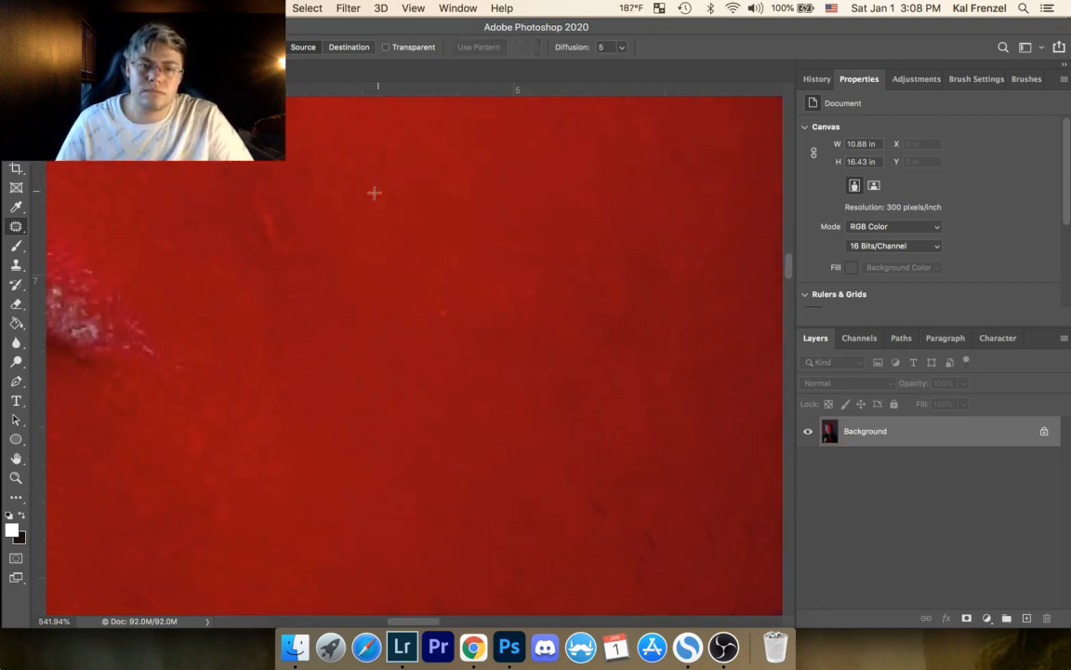
pyautogui.moveTo(444, 301)
pyautogui.mouseDown()
pyautogui.moveTo(456, 307)
pyautogui.moveTo(417, 268)
pyautogui.mouseUp()
pyautogui.click(474, 226)
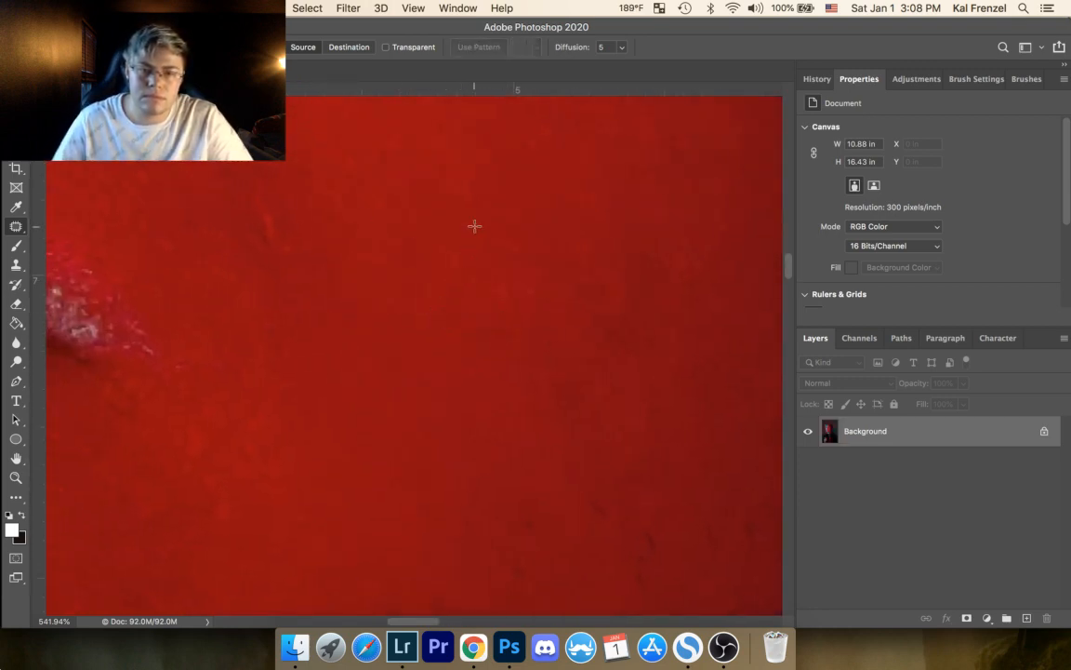
# Step: Patch more of the small dark flecks on the cheek below the mouth corner and clear the selection
pyautogui.moveTo(472, 366); pyautogui.dragTo(448, 227)
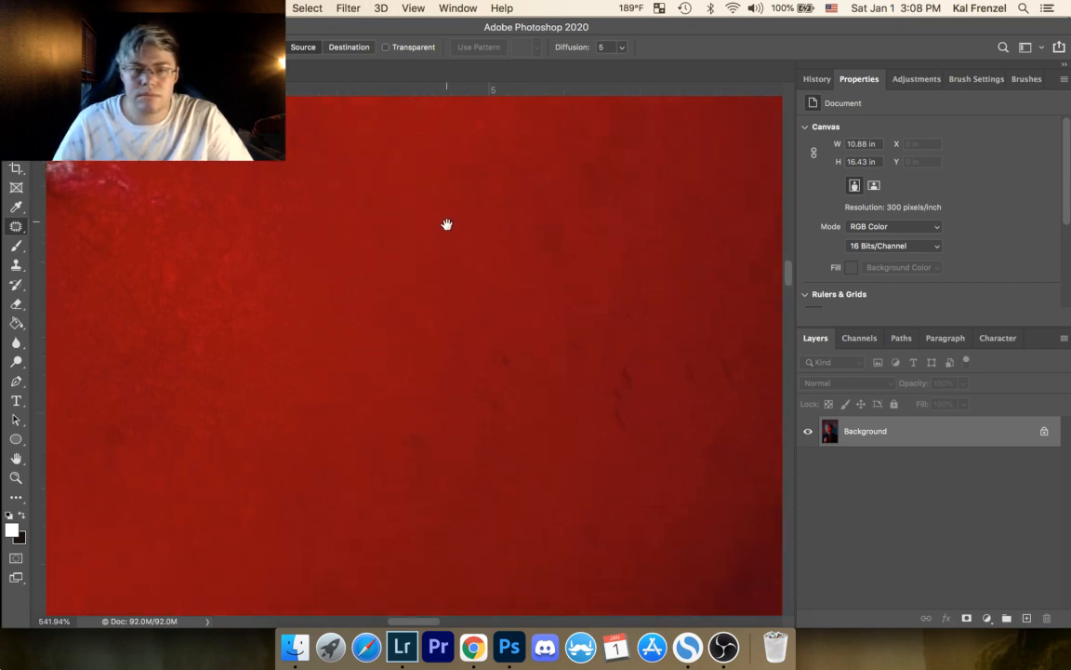
pyautogui.moveTo(490, 385)
pyautogui.mouseDown()
pyautogui.moveTo(497, 412)
pyautogui.moveTo(512, 372)
pyautogui.moveTo(497, 342)
pyautogui.moveTo(576, 347)
pyautogui.moveTo(607, 299)
pyautogui.moveTo(589, 320)
pyautogui.mouseUp()
pyautogui.moveTo(630, 308)
pyautogui.mouseDown()
pyautogui.moveTo(619, 297)
pyautogui.moveTo(629, 312)
pyautogui.mouseUp()
pyautogui.moveTo(638, 302); pyautogui.dragTo(628, 305)
pyautogui.click(658, 287)
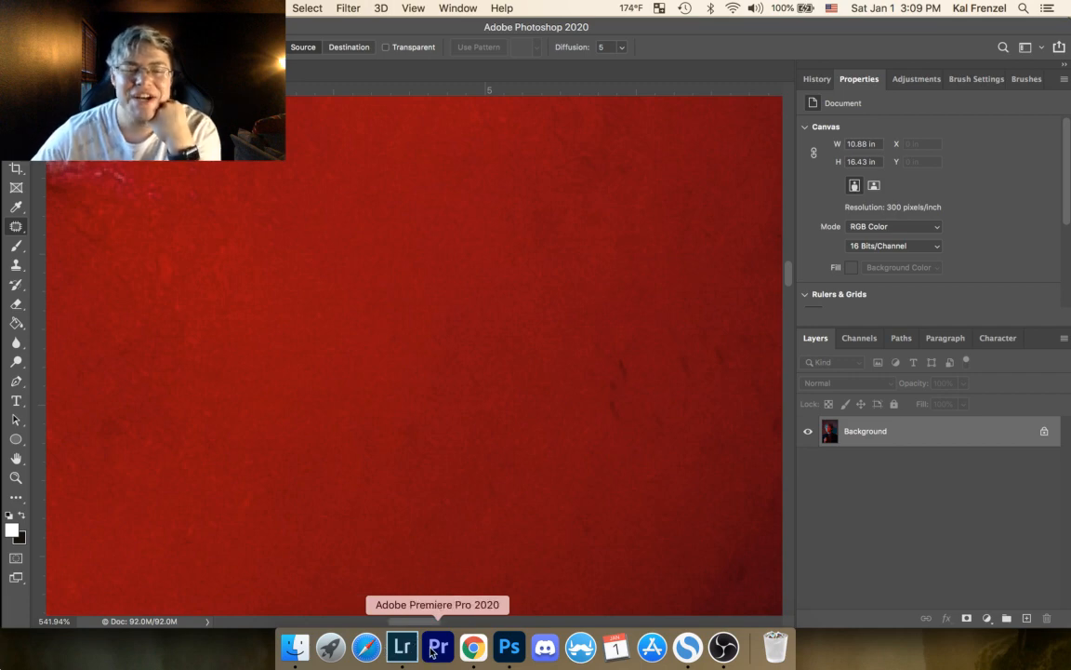
# Step: Switch to OBS and activate the Full Screen Cam scene
pyautogui.click(722, 646)
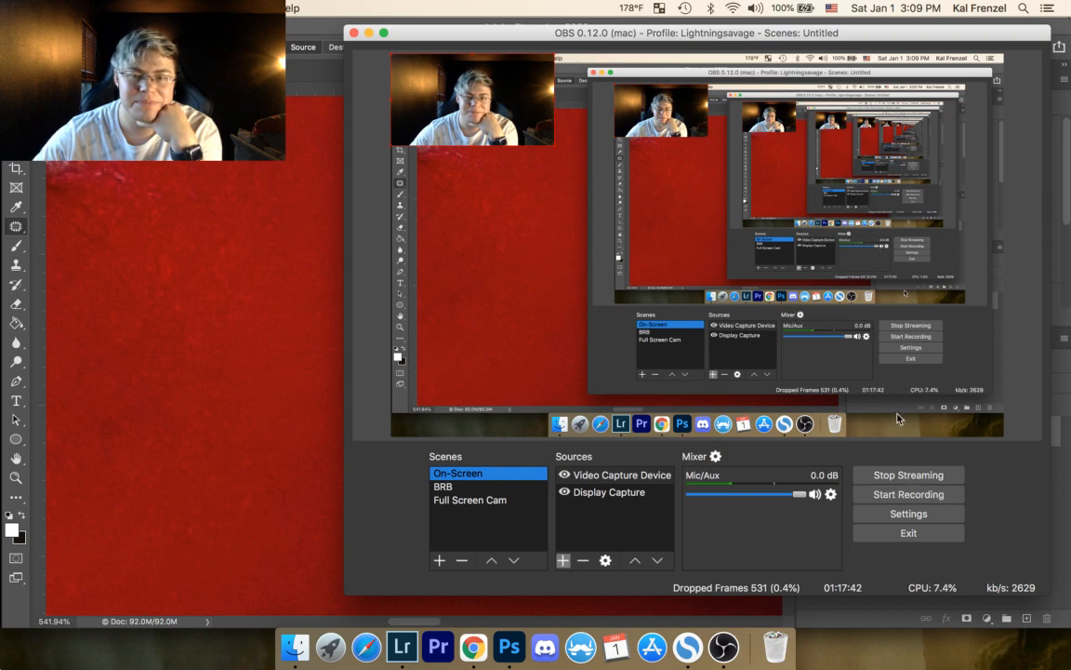
pyautogui.click(465, 501)
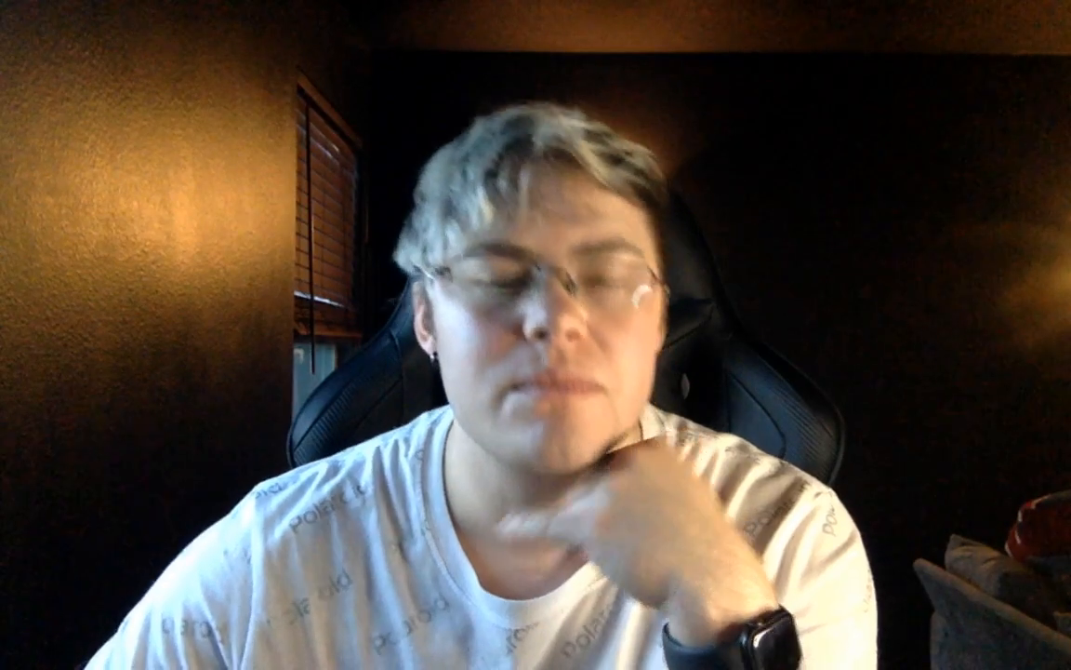
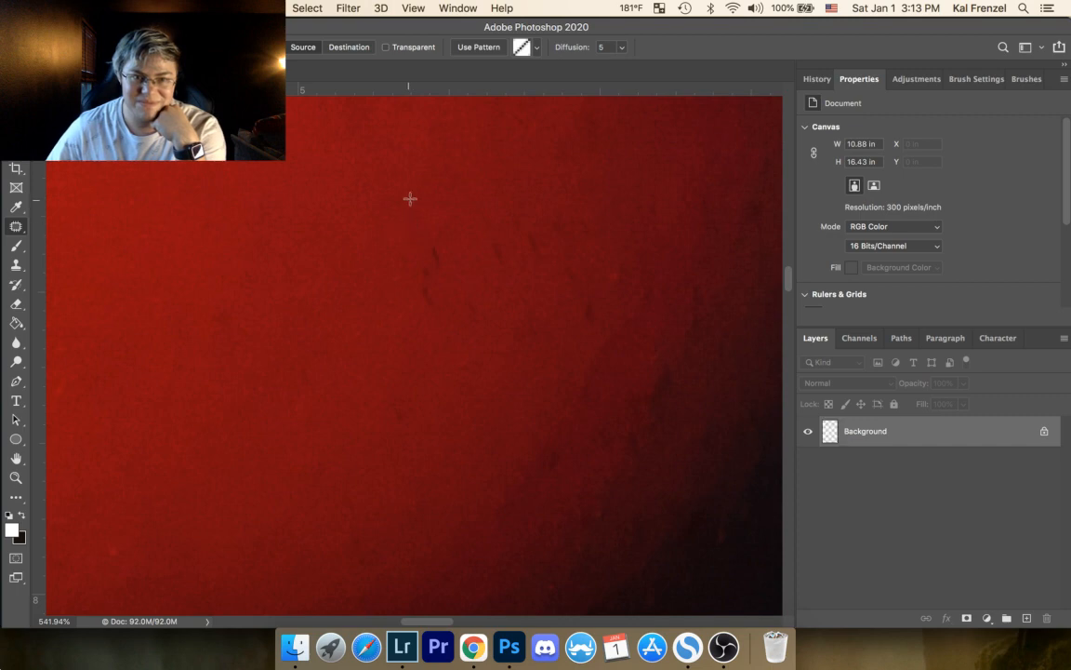
# Step: Patch the two elongated dark flecks in the middle of the red cheek with clean nearby skin and clear the selections
pyautogui.click(409, 198)
pyautogui.moveTo(429, 254)
pyautogui.mouseDown()
pyautogui.moveTo(455, 254)
pyautogui.moveTo(426, 272)
pyautogui.moveTo(434, 304)
pyautogui.moveTo(432, 287)
pyautogui.moveTo(458, 286)
pyautogui.mouseUp()
pyautogui.click(457, 254)
pyautogui.click(424, 293)
pyautogui.click(465, 282)
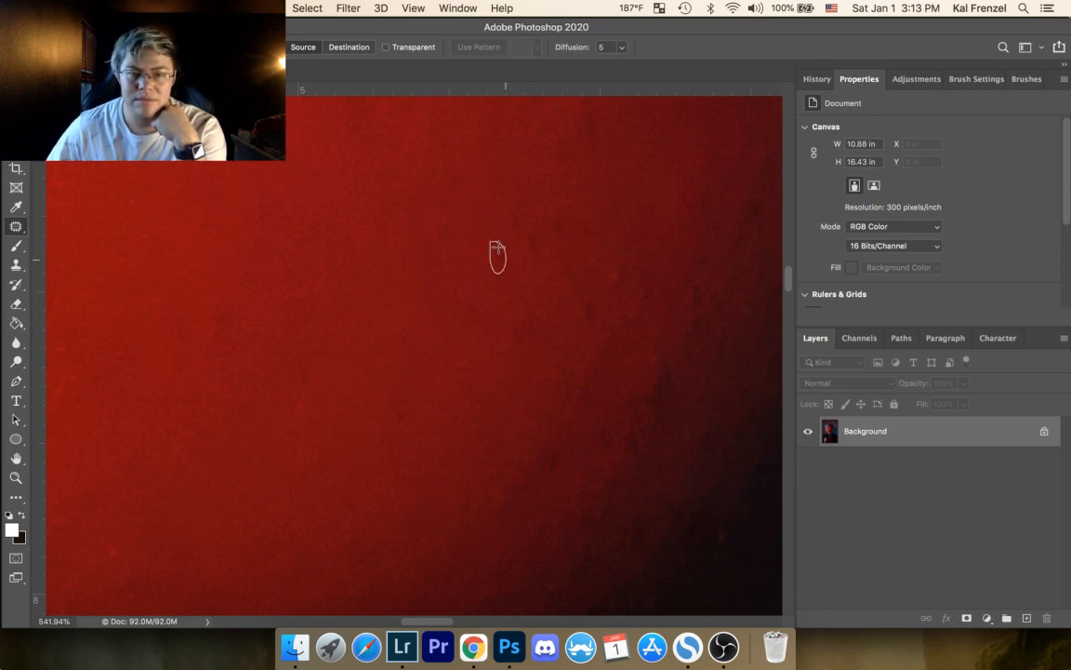
# Step: Patch the pair of short dark streaks between the removed flecks and the shadow, including the traces just above them
pyautogui.moveTo(499, 247); pyautogui.dragTo(493, 243)
pyautogui.moveTo(500, 256)
pyautogui.mouseDown()
pyautogui.moveTo(531, 258)
pyautogui.moveTo(529, 229)
pyautogui.mouseUp()
pyautogui.moveTo(533, 245); pyautogui.dragTo(517, 260)
pyautogui.click(528, 220)
pyautogui.moveTo(515, 213); pyautogui.dragTo(519, 211)
pyautogui.moveTo(519, 226); pyautogui.dragTo(504, 234)
pyautogui.click(557, 207)
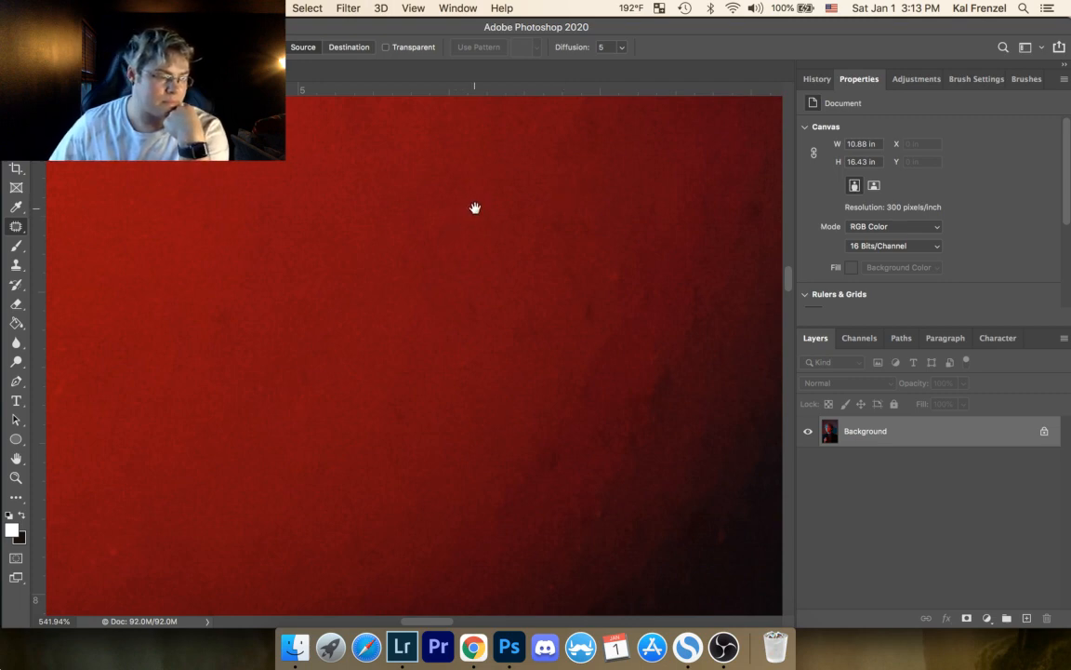
# Step: Patch the faint marks in the upper cheek area and the small dark fleck farther down, and deselect
pyautogui.moveTo(490, 265); pyautogui.dragTo(454, 272)
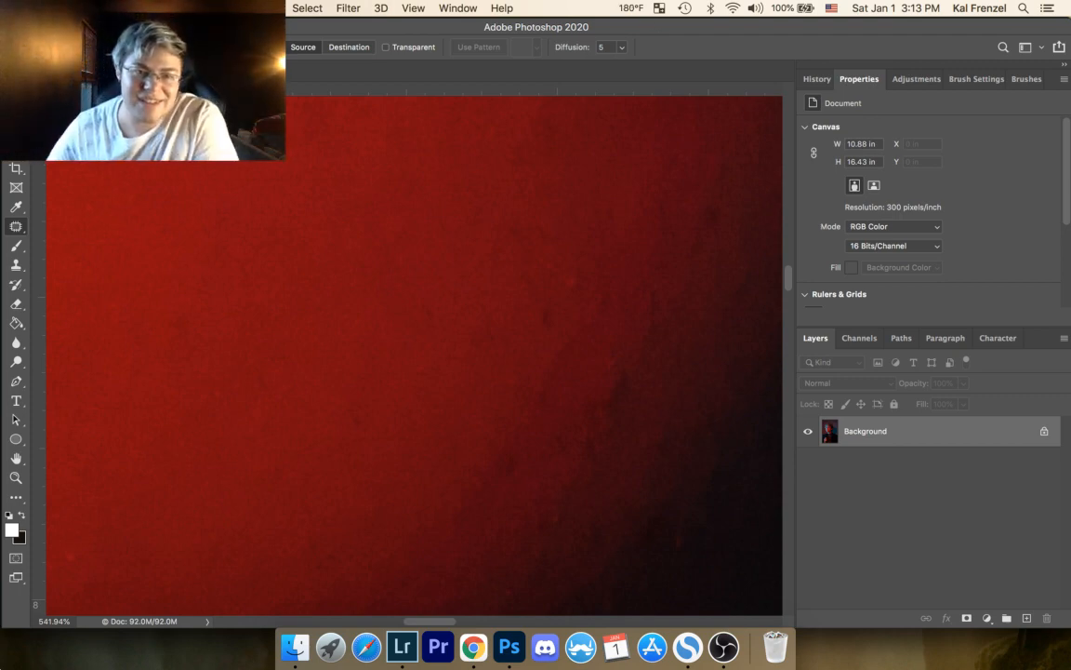
pyautogui.moveTo(398, 215); pyautogui.dragTo(391, 216)
pyautogui.moveTo(390, 239); pyautogui.dragTo(409, 259)
pyautogui.click(444, 255)
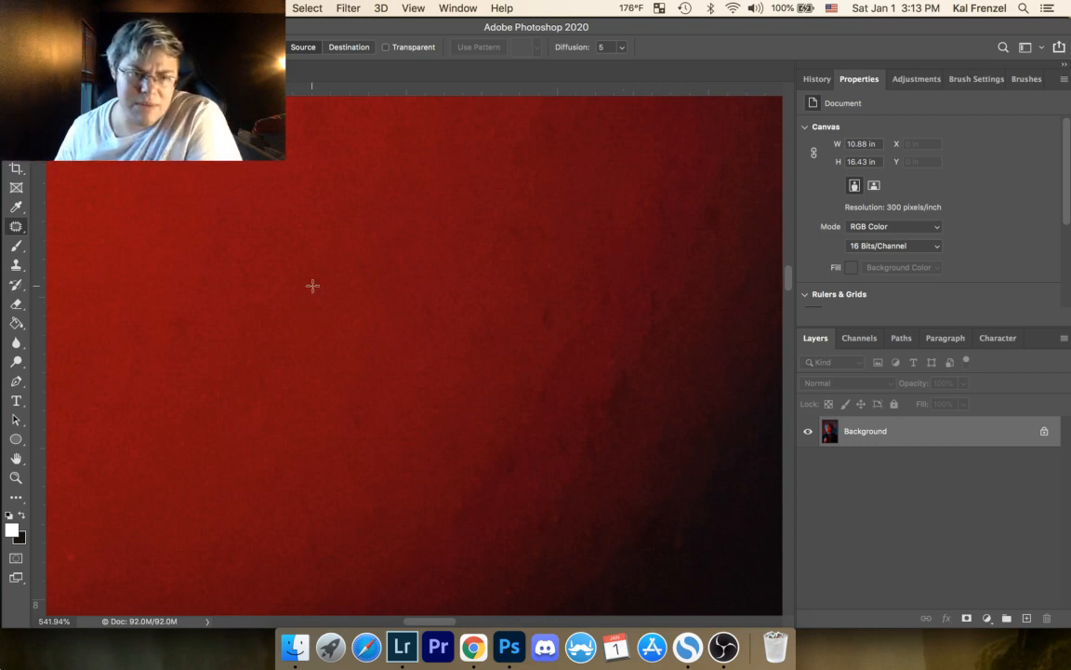
pyautogui.moveTo(358, 413); pyautogui.dragTo(353, 411)
pyautogui.moveTo(354, 428); pyautogui.dragTo(373, 412)
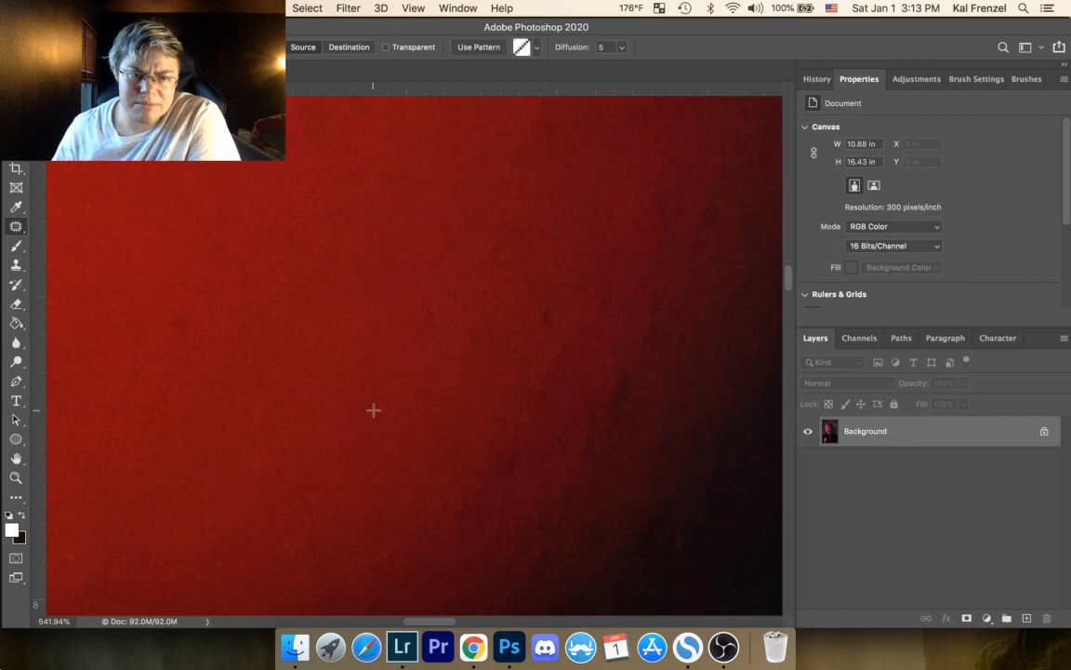
pyautogui.press('super+d')
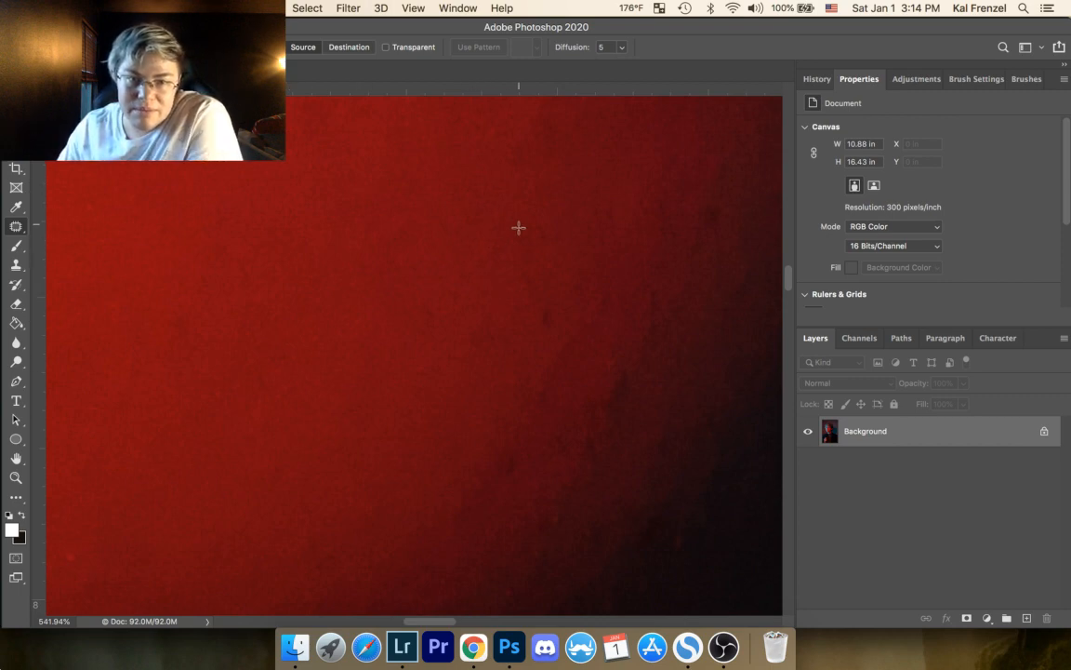
# Step: Patch the dark spot near the edge of the cheek shadow and the faint marks above it, deselecting after each
pyautogui.moveTo(514, 223)
pyautogui.mouseDown()
pyautogui.moveTo(524, 239)
pyautogui.moveTo(514, 223)
pyautogui.moveTo(535, 214)
pyautogui.mouseUp()
pyautogui.press('super+d')
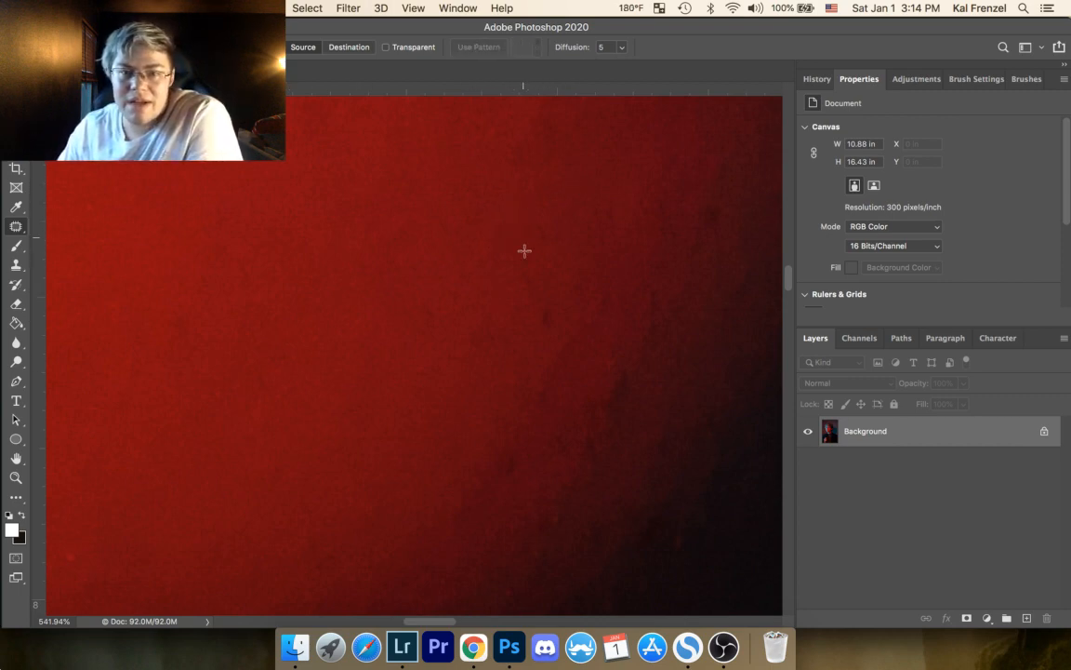
pyautogui.moveTo(547, 302); pyautogui.dragTo(571, 317)
pyautogui.press('super+d')
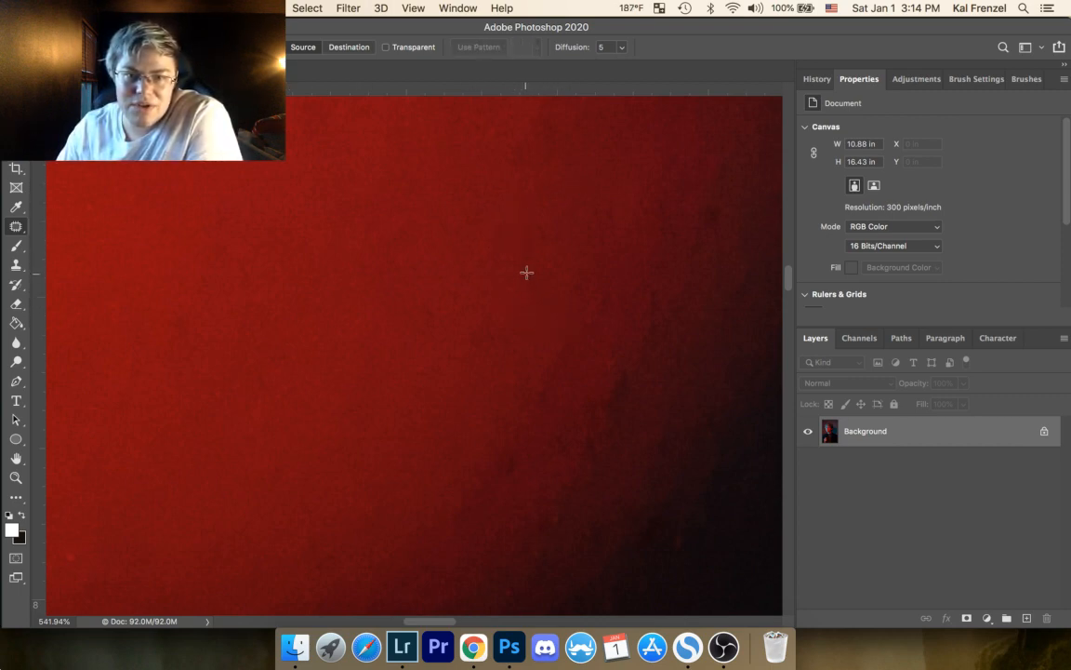
pyautogui.moveTo(526, 268); pyautogui.dragTo(525, 267)
pyautogui.moveTo(523, 287); pyautogui.dragTo(507, 268)
pyautogui.press('super+d')
pyautogui.moveTo(541, 223); pyautogui.dragTo(562, 208)
pyautogui.press('super+d')
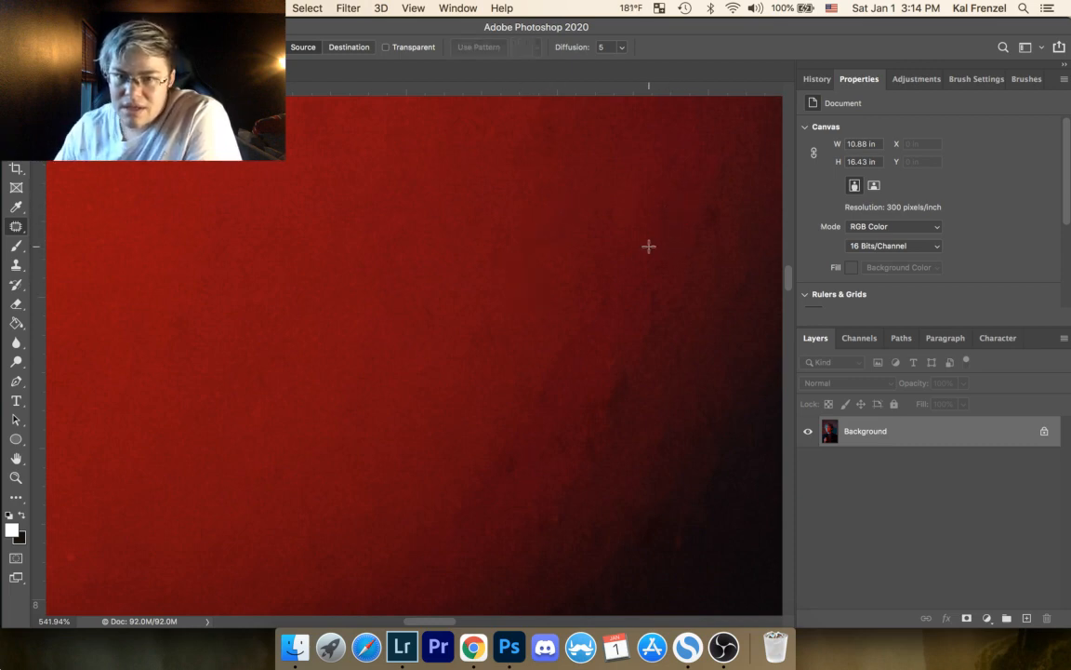
# Step: Patch the faint blemish in the middle of the cheek and another in the brighter red skin, deselecting after each
pyautogui.moveTo(422, 362)
pyautogui.mouseDown()
pyautogui.moveTo(429, 376)
pyautogui.moveTo(460, 377)
pyautogui.mouseUp()
pyautogui.press('super+d')
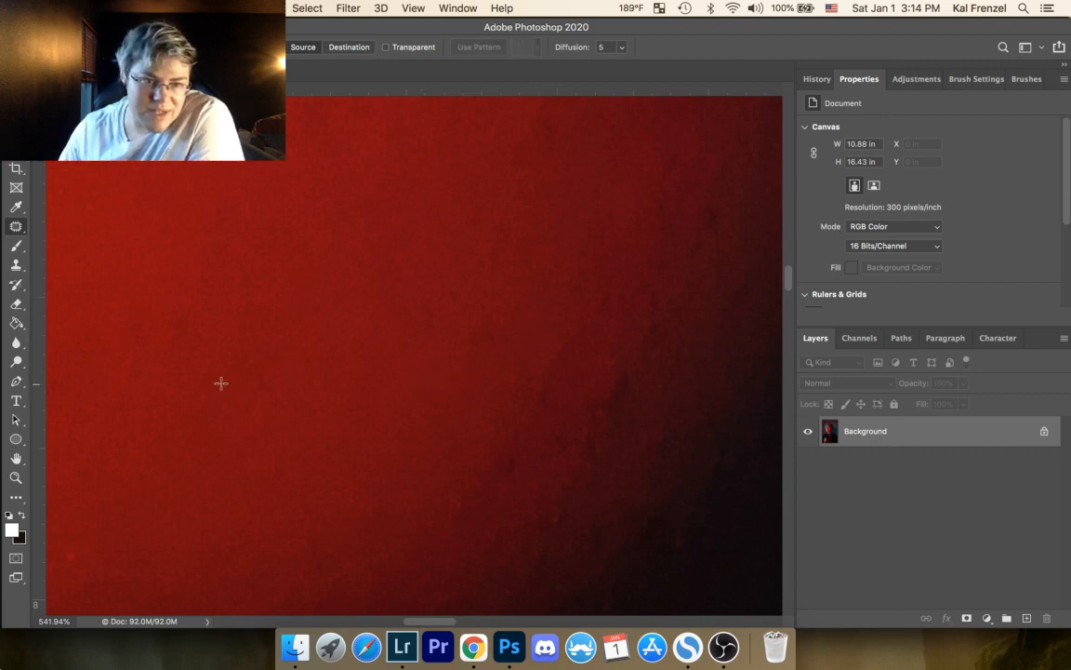
pyautogui.moveTo(222, 383); pyautogui.dragTo(216, 385)
pyautogui.moveTo(216, 397); pyautogui.dragTo(225, 426)
pyautogui.press('super+d')
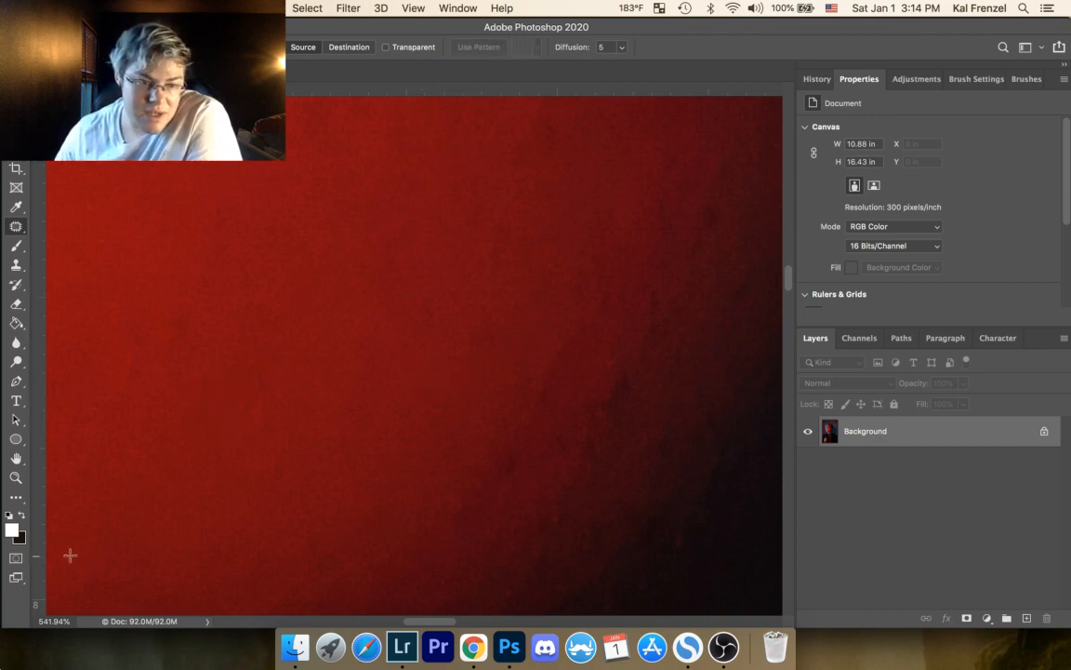
# Step: Patch the bright red speck in the lower cheek skin farthest from the shadow and deselect
pyautogui.moveTo(69, 555); pyautogui.dragTo(71, 554)
pyautogui.moveTo(76, 567); pyautogui.dragTo(114, 555)
pyautogui.press('super+d')
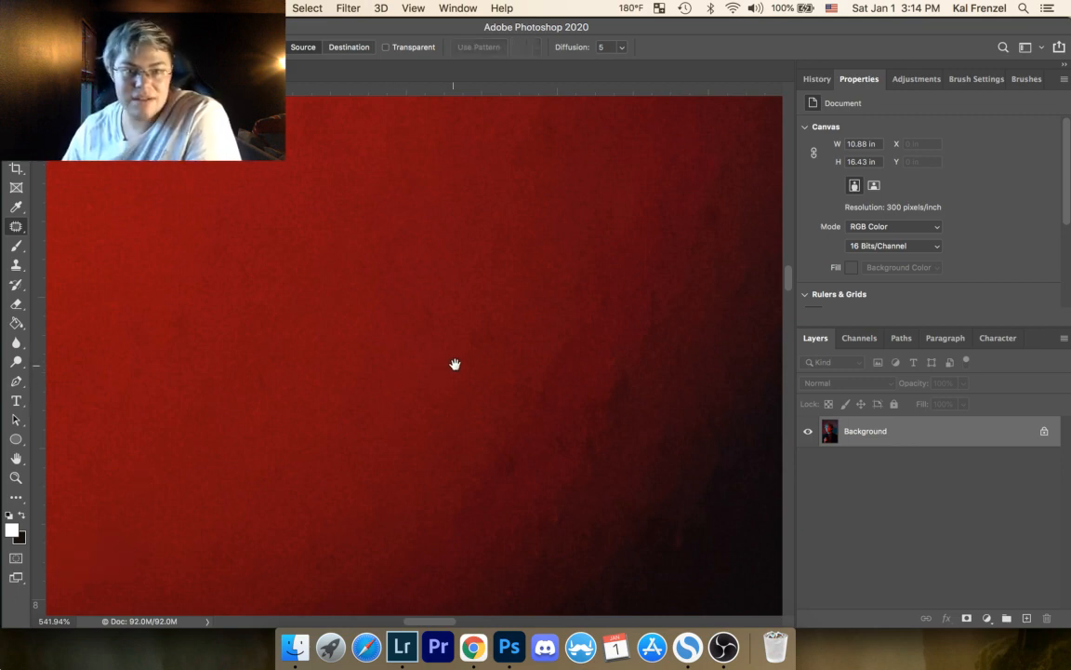
# Step: Patch two faint marks in the dim transition where the red cheek fades into shadow, deselecting after each
pyautogui.moveTo(448, 347); pyautogui.dragTo(301, 263)
pyautogui.moveTo(268, 303); pyautogui.dragTo(162, 516)
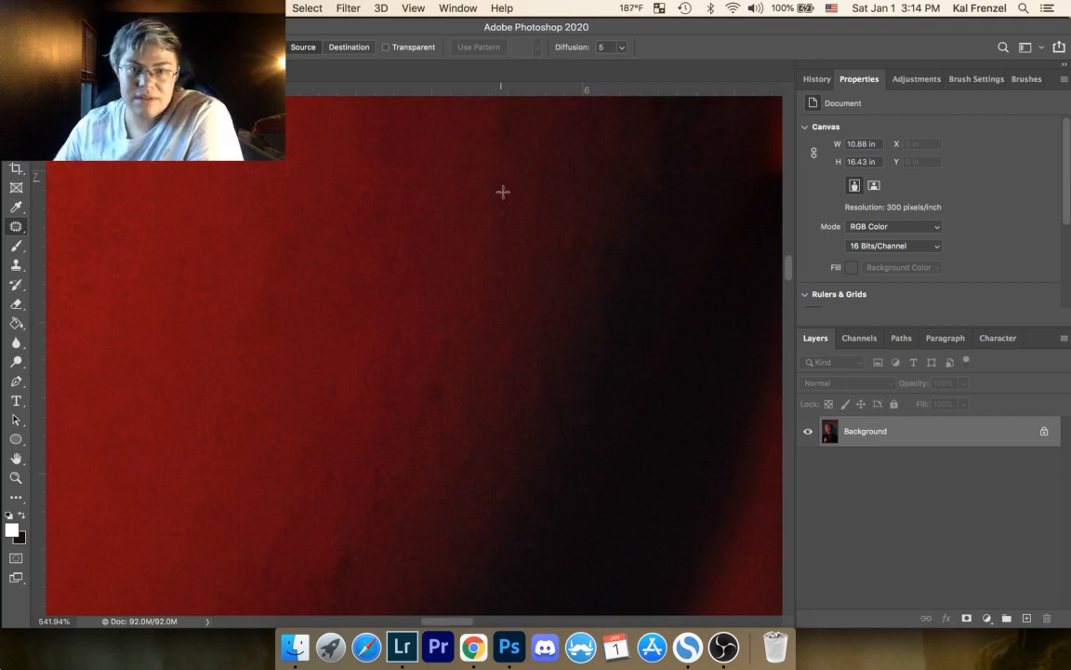
pyautogui.moveTo(556, 239)
pyautogui.mouseDown()
pyautogui.moveTo(578, 242)
pyautogui.moveTo(581, 191)
pyautogui.mouseUp()
pyautogui.press('super+d')
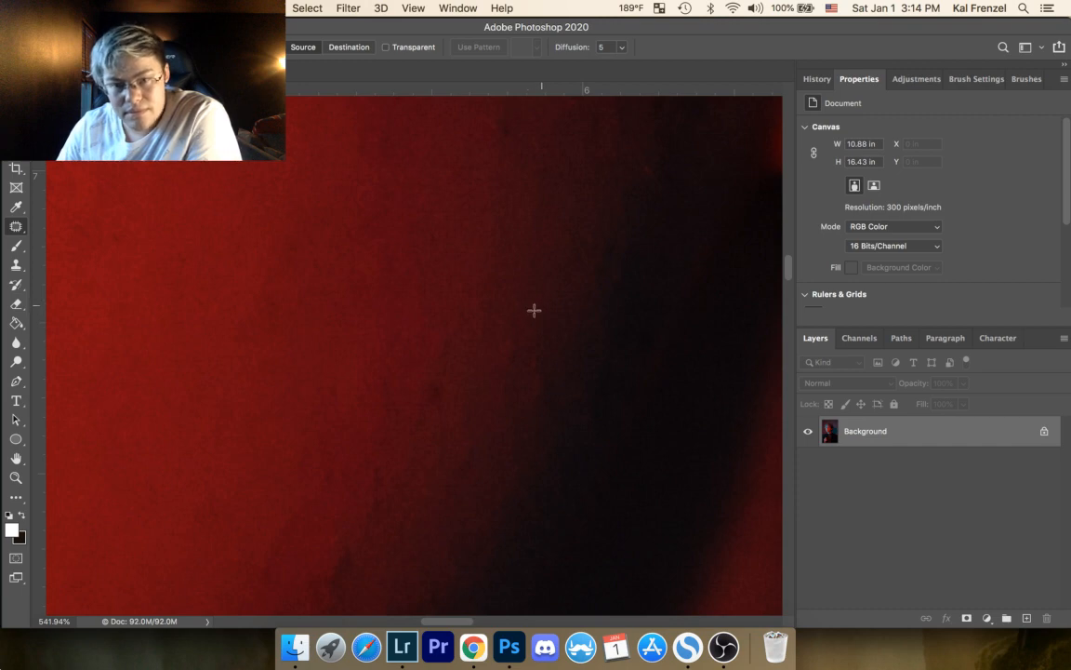
pyautogui.moveTo(534, 310)
pyautogui.mouseDown()
pyautogui.moveTo(543, 318)
pyautogui.moveTo(528, 308)
pyautogui.mouseUp()
pyautogui.press('super+d')
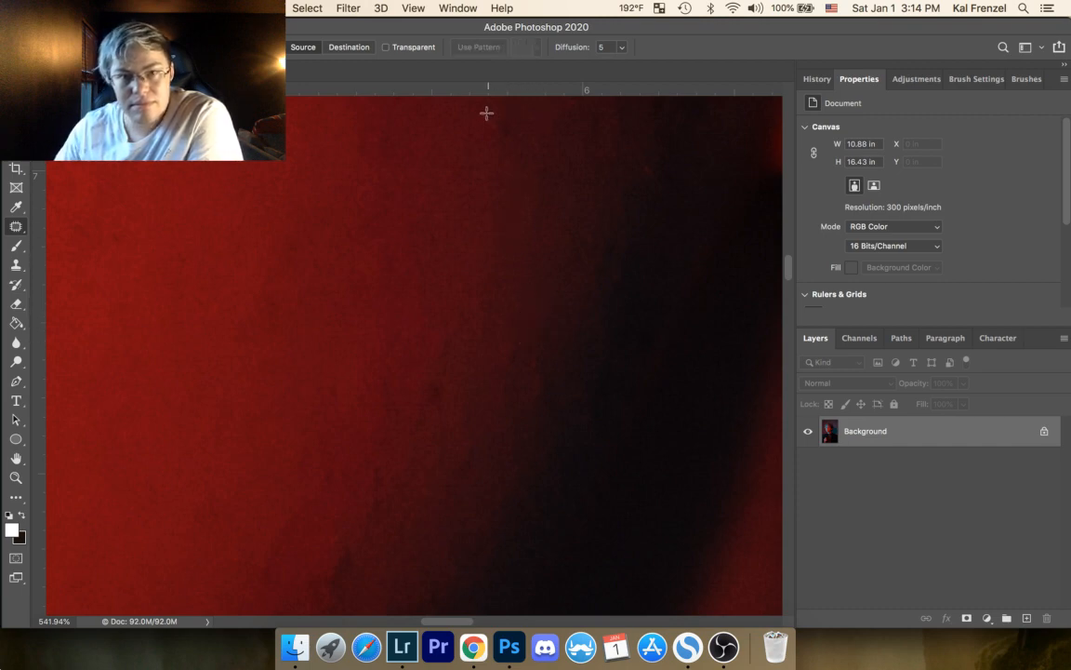
# Step: Patch the dark spot high on the shadow transition and the larger dark spot lower down, deselecting after each
pyautogui.moveTo(478, 128)
pyautogui.mouseDown()
pyautogui.moveTo(507, 121)
pyautogui.moveTo(502, 158)
pyautogui.mouseUp()
pyautogui.press('super+d')
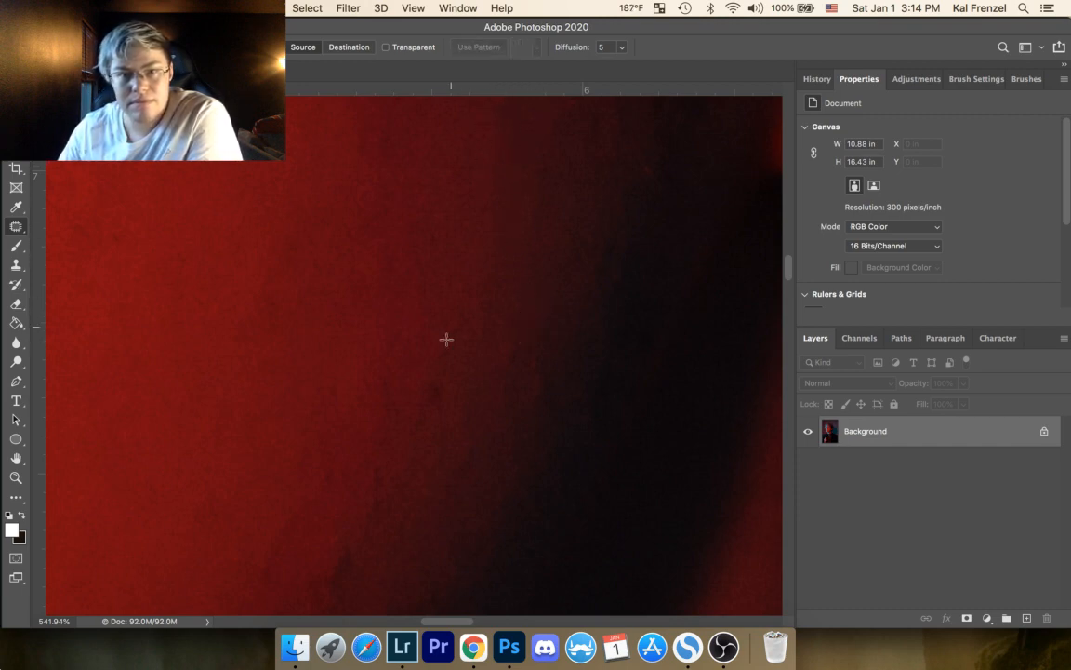
pyautogui.moveTo(434, 371)
pyautogui.mouseDown()
pyautogui.moveTo(420, 407)
pyautogui.moveTo(425, 371)
pyautogui.moveTo(460, 374)
pyautogui.mouseUp()
pyautogui.press('super+d')
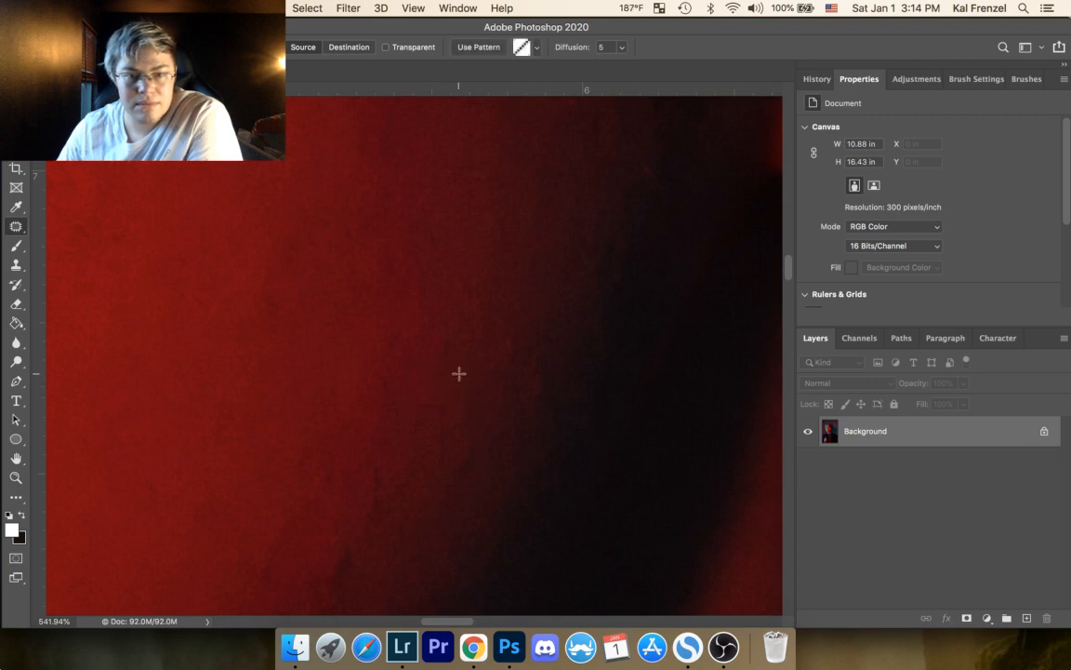
# Step: Patch the faint unevenness above the removed lower spot and the mark in the redder skin higher up, then deselect
pyautogui.moveTo(445, 326)
pyautogui.mouseDown()
pyautogui.moveTo(426, 351)
pyautogui.moveTo(450, 329)
pyautogui.moveTo(441, 371)
pyautogui.moveTo(475, 321)
pyautogui.moveTo(449, 338)
pyautogui.moveTo(473, 325)
pyautogui.moveTo(451, 347)
pyautogui.mouseUp()
pyautogui.press('super+d')
pyautogui.press('super+d')
pyautogui.moveTo(471, 276)
pyautogui.mouseDown()
pyautogui.moveTo(470, 300)
pyautogui.moveTo(481, 267)
pyautogui.mouseUp()
pyautogui.press('super+d')
pyautogui.moveTo(354, 195)
pyautogui.mouseDown()
pyautogui.moveTo(376, 173)
pyautogui.moveTo(364, 175)
pyautogui.mouseUp()
pyautogui.press('super+d')
pyautogui.press('super+d')
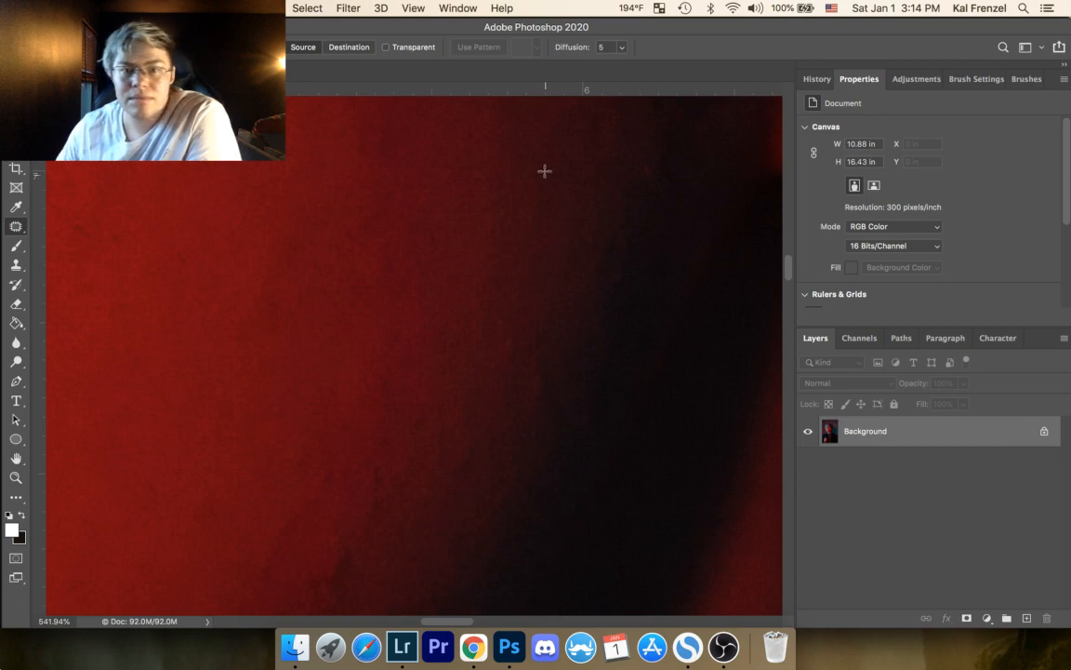
# Step: Patch the faint mark farther up the cheek along the shadow's edge and deselect
pyautogui.moveTo(482, 240); pyautogui.dragTo(451, 333)
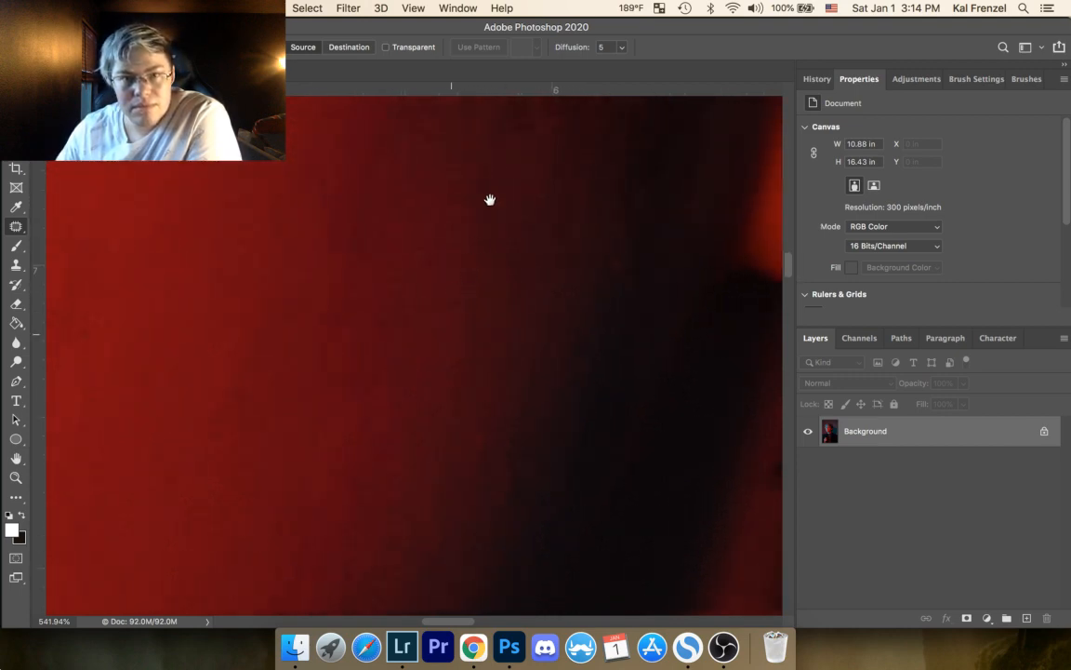
pyautogui.moveTo(537, 187); pyautogui.dragTo(514, 200)
pyautogui.press('super+d')
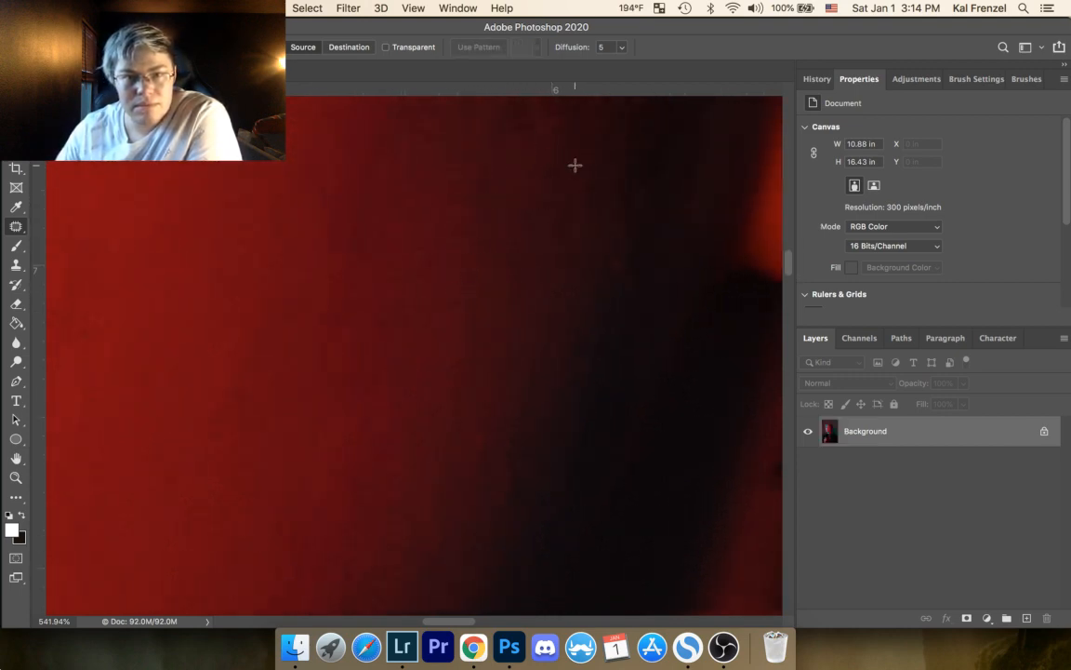
# Step: Patch two faint reddish marks on the dark edge of the shadow transition lower on the cheek, deselecting after each
pyautogui.moveTo(442, 333)
pyautogui.mouseDown()
pyautogui.moveTo(457, 307)
pyautogui.moveTo(482, 142)
pyautogui.mouseUp()
pyautogui.moveTo(450, 284); pyautogui.dragTo(438, 212)
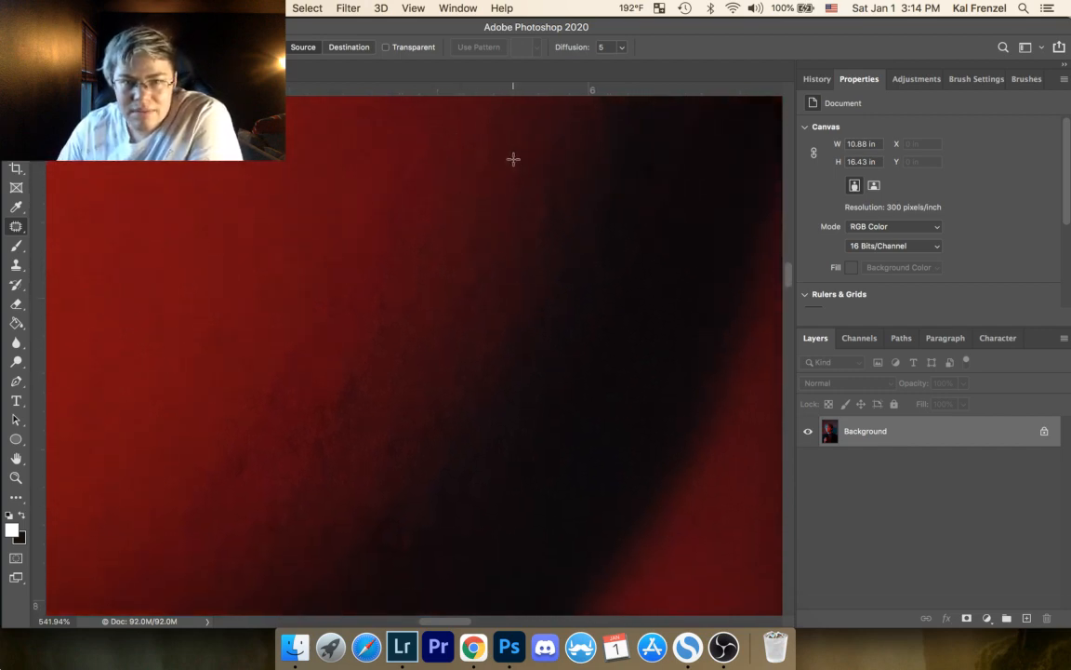
pyautogui.moveTo(513, 159); pyautogui.dragTo(515, 161)
pyautogui.moveTo(523, 176); pyautogui.dragTo(501, 177)
pyautogui.press('super+d')
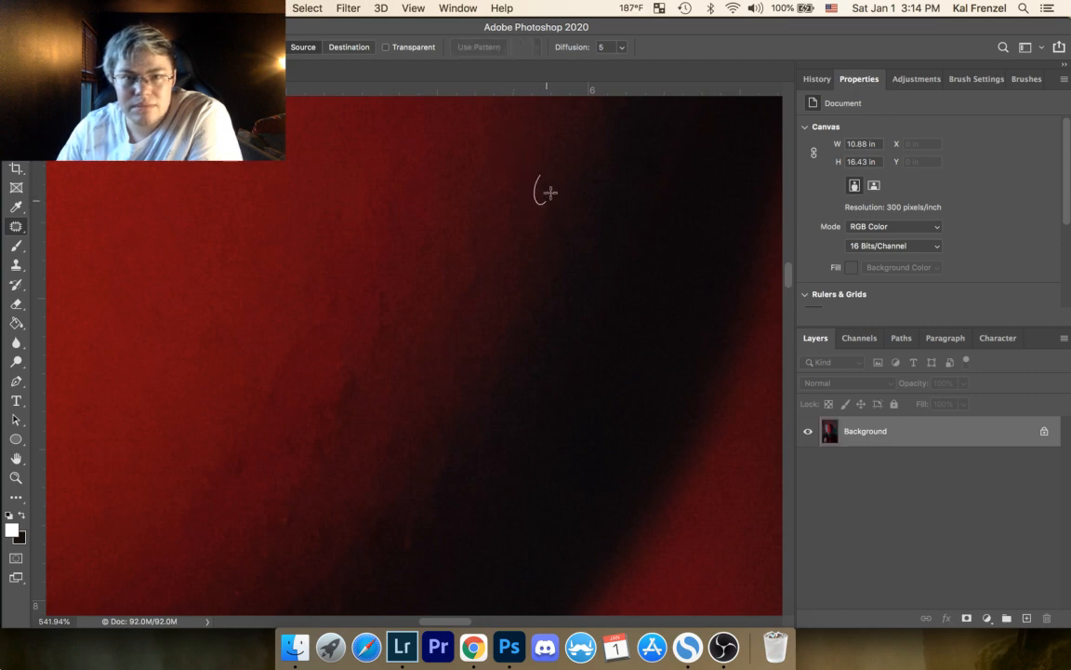
pyautogui.moveTo(551, 193)
pyautogui.mouseDown()
pyautogui.moveTo(502, 218)
pyautogui.moveTo(525, 209)
pyautogui.moveTo(512, 219)
pyautogui.moveTo(518, 179)
pyautogui.mouseUp()
pyautogui.press('super+d')
pyautogui.press('super+d')
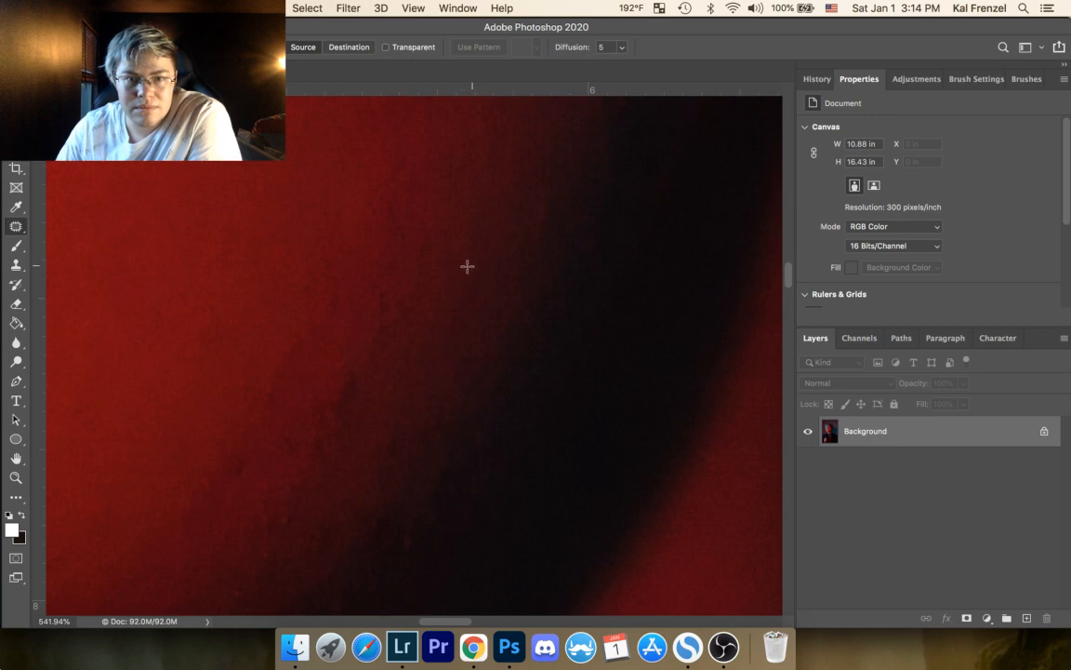
# Step: Patch the remaining faint marks and uneven patches in the dim red skin beside the shadow, deselecting after each
pyautogui.moveTo(474, 266); pyautogui.dragTo(475, 266)
pyautogui.moveTo(467, 291); pyautogui.dragTo(482, 304)
pyautogui.press('super+d')
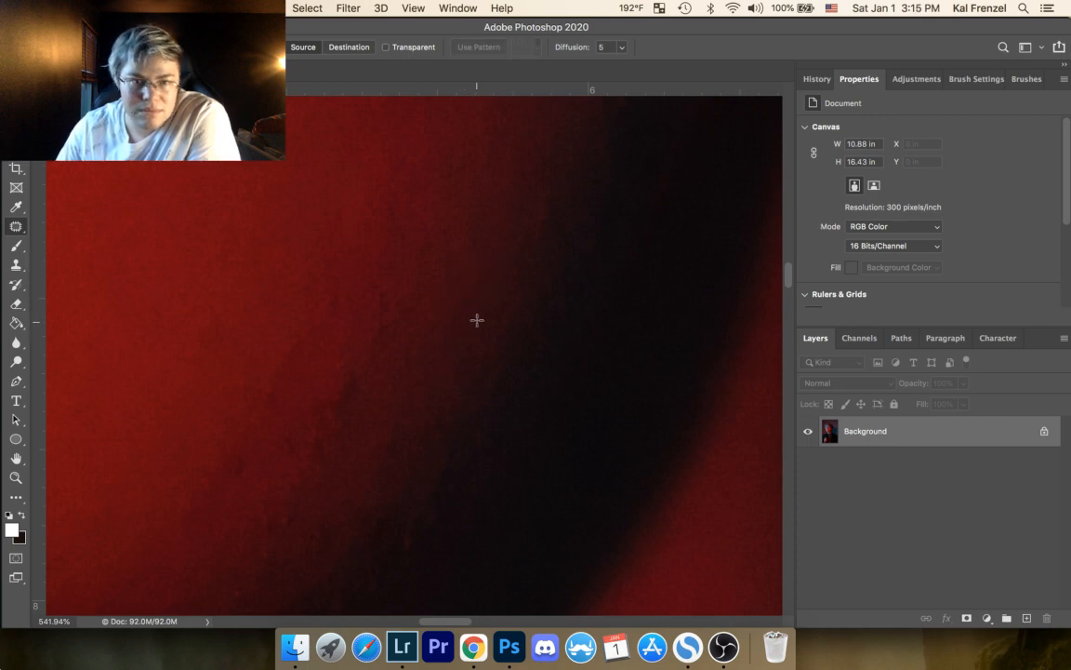
pyautogui.moveTo(399, 148)
pyautogui.mouseDown()
pyautogui.moveTo(406, 185)
pyautogui.moveTo(412, 180)
pyautogui.moveTo(401, 223)
pyautogui.moveTo(380, 187)
pyautogui.moveTo(407, 216)
pyautogui.mouseUp()
pyautogui.press('super+d')
pyautogui.press('super+d')
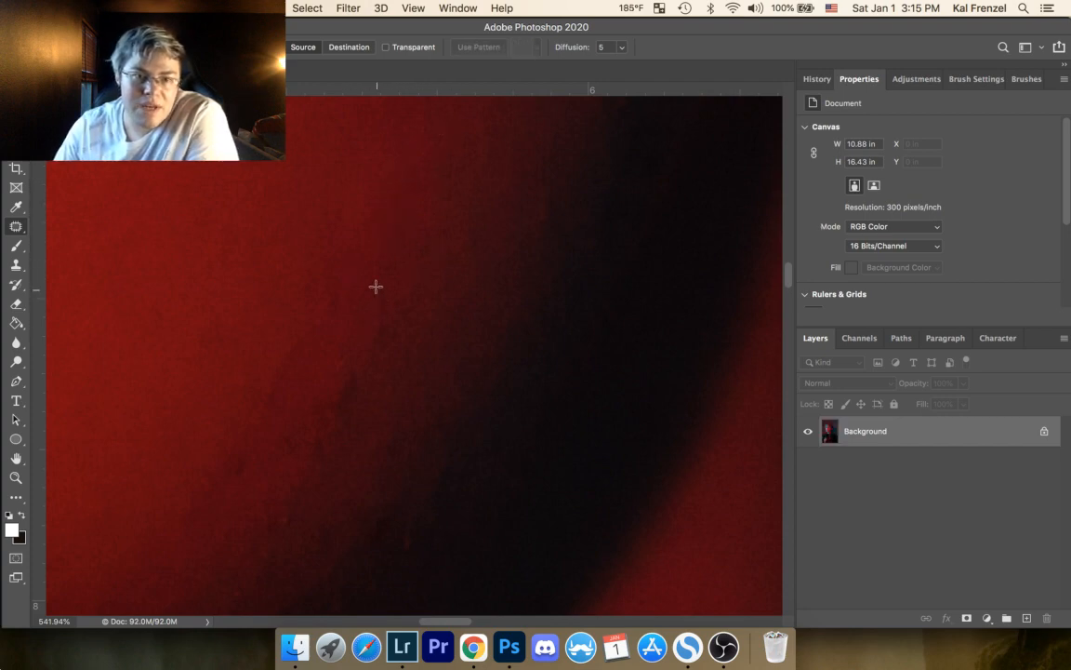
pyautogui.moveTo(376, 286)
pyautogui.mouseDown()
pyautogui.moveTo(388, 343)
pyautogui.moveTo(363, 260)
pyautogui.mouseUp()
pyautogui.press('super+d')
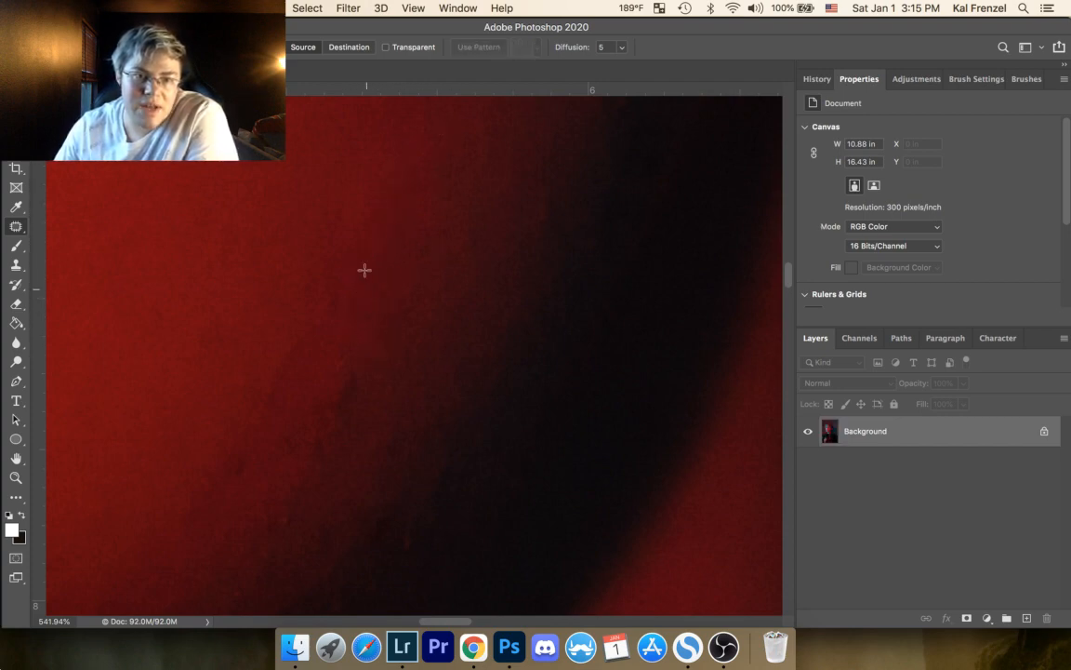
# Step: Patch the blemish in the bright red skin well away from the lower cheek shadow and deselect
pyautogui.moveTo(455, 240); pyautogui.dragTo(404, 345)
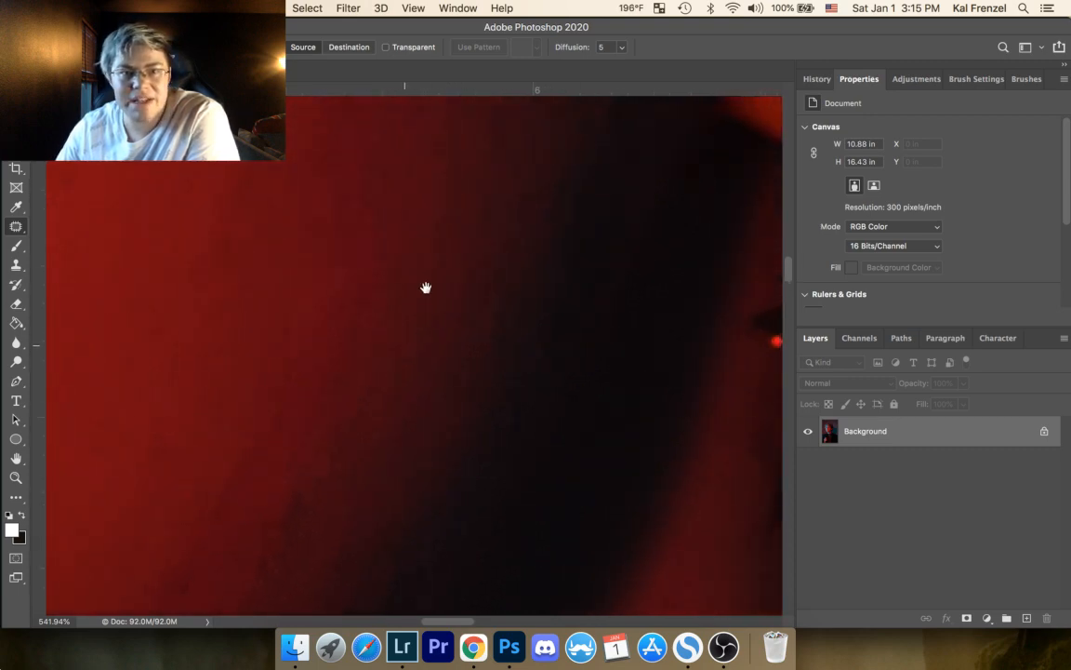
pyautogui.moveTo(350, 292); pyautogui.dragTo(431, 230)
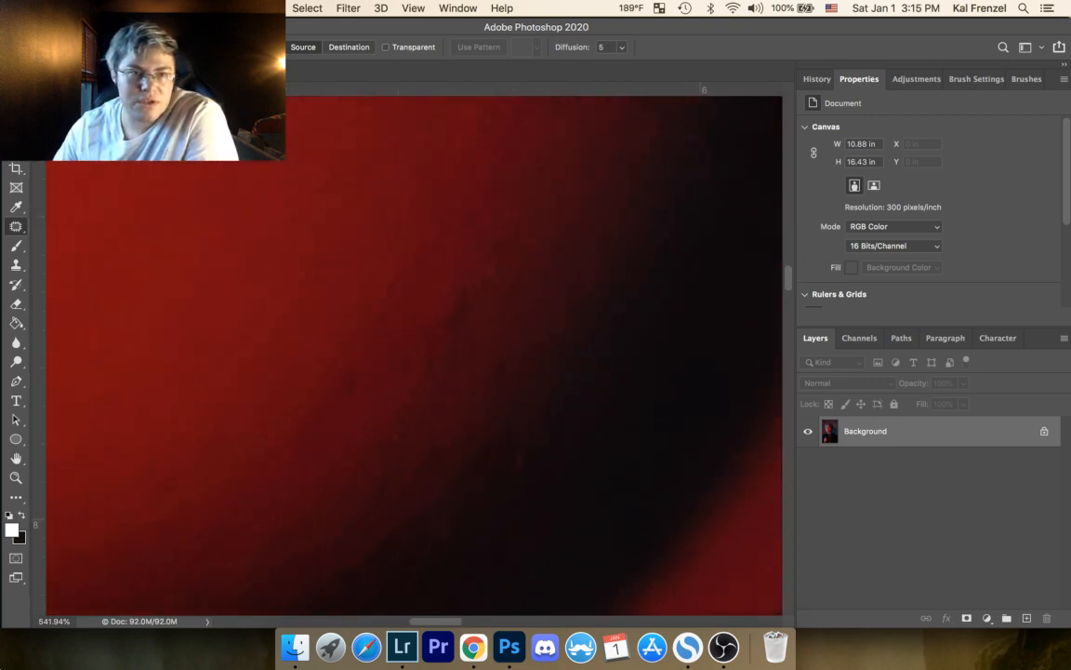
pyautogui.moveTo(252, 163); pyautogui.dragTo(223, 149)
pyautogui.moveTo(222, 166); pyautogui.dragTo(232, 216)
pyautogui.press('super+d')
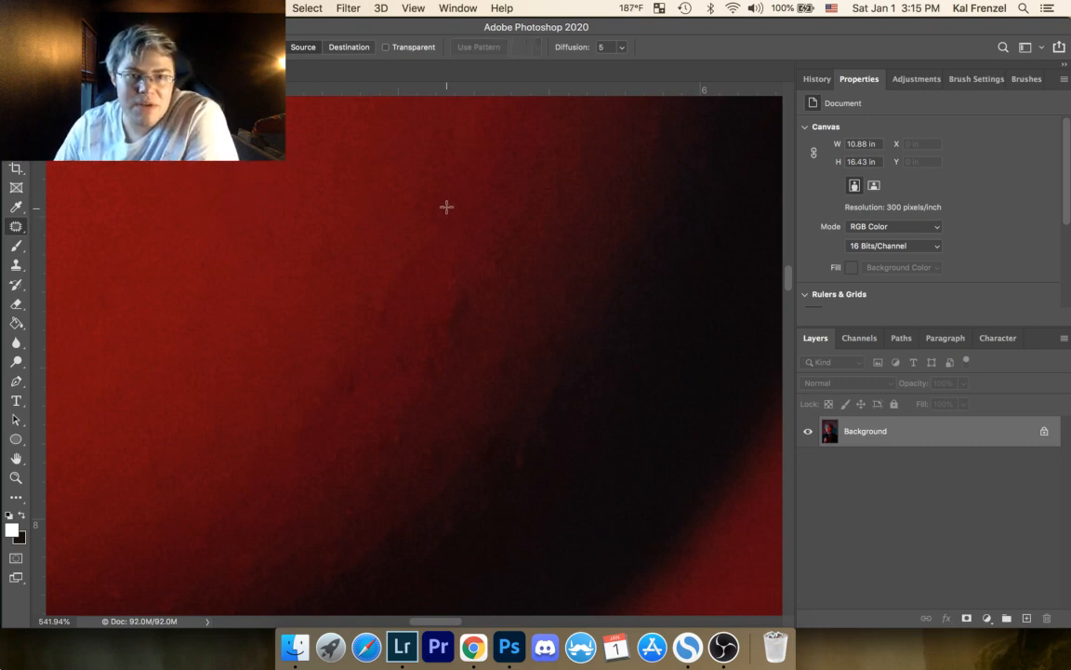
# Step: Patch the mottled dark area in the red skin above the shadow's edge and clear the selection
pyautogui.moveTo(447, 209)
pyautogui.mouseDown()
pyautogui.moveTo(387, 323)
pyautogui.moveTo(431, 247)
pyautogui.moveTo(415, 245)
pyautogui.mouseUp()
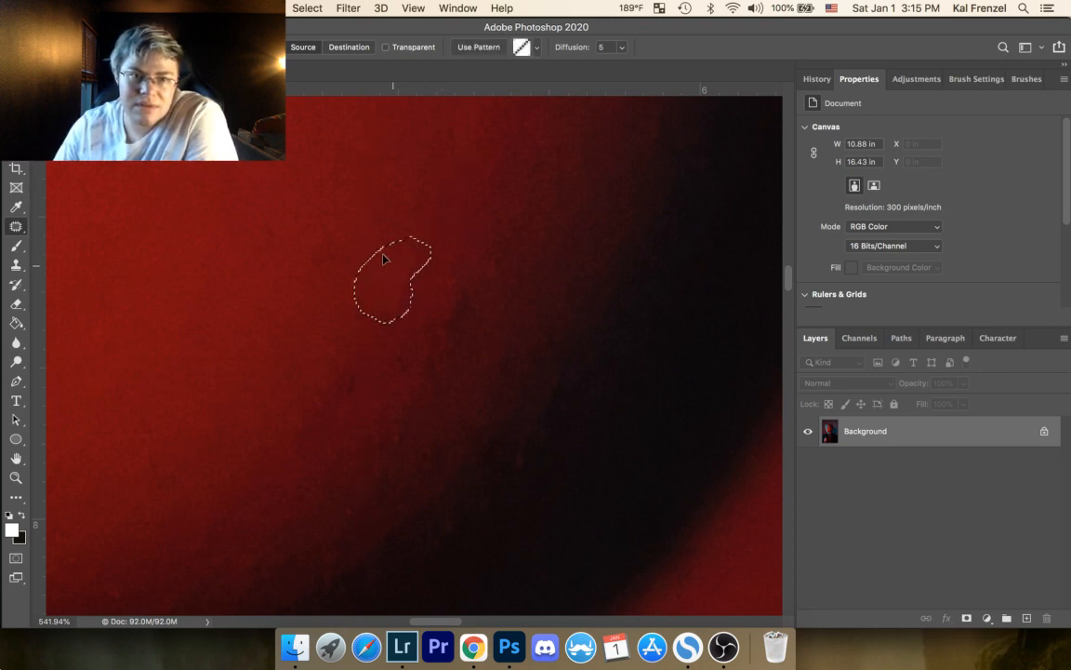
pyautogui.click(419, 189)
pyautogui.moveTo(390, 181)
pyautogui.mouseDown()
pyautogui.moveTo(418, 185)
pyautogui.moveTo(365, 186)
pyautogui.mouseUp()
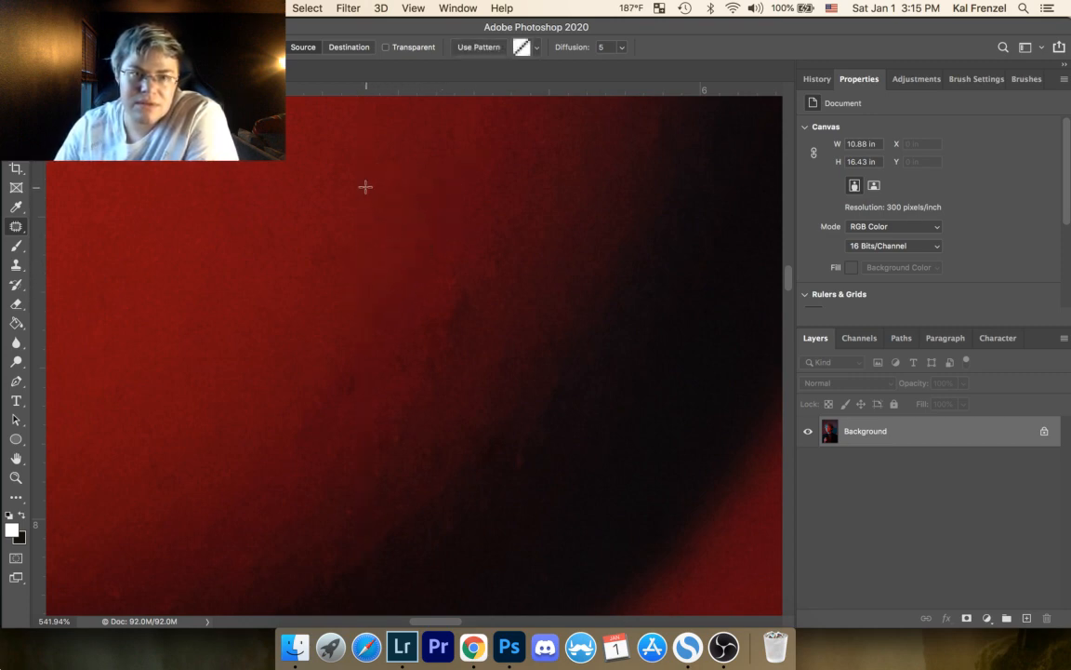
pyautogui.click(366, 185)
# Step: Patch the dark streak at the shadow's edge and the faint area just above it, clearing the selections
pyautogui.moveTo(452, 286)
pyautogui.mouseDown()
pyautogui.moveTo(452, 327)
pyautogui.moveTo(469, 306)
pyautogui.mouseUp()
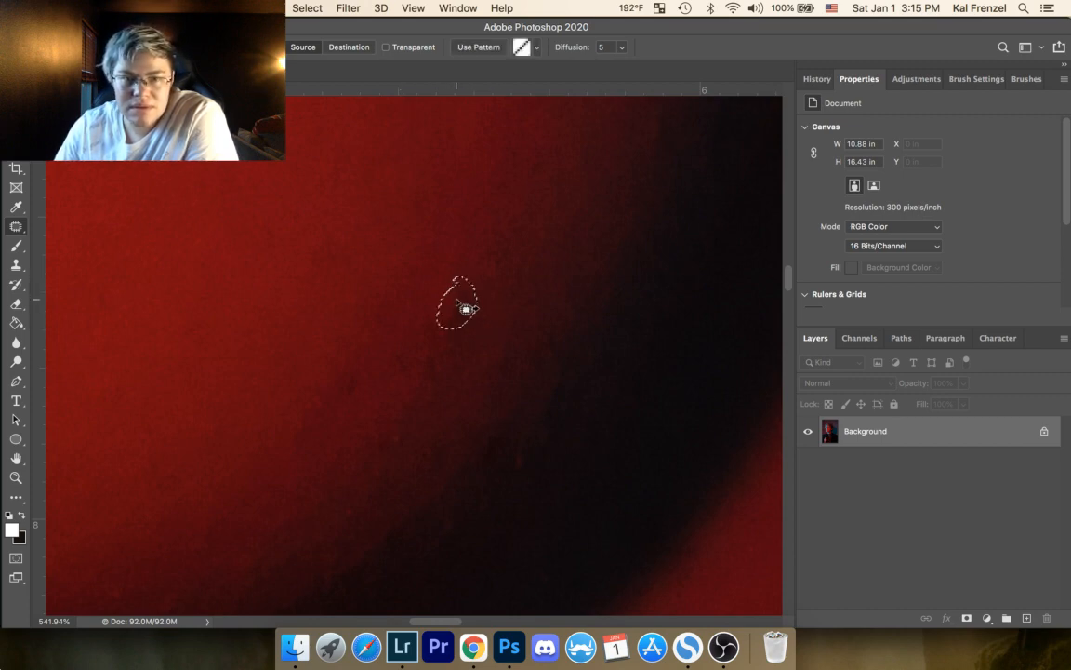
pyautogui.click(552, 218)
pyautogui.moveTo(495, 247)
pyautogui.mouseDown()
pyautogui.moveTo(495, 237)
pyautogui.moveTo(495, 296)
pyautogui.mouseUp()
pyautogui.click(547, 241)
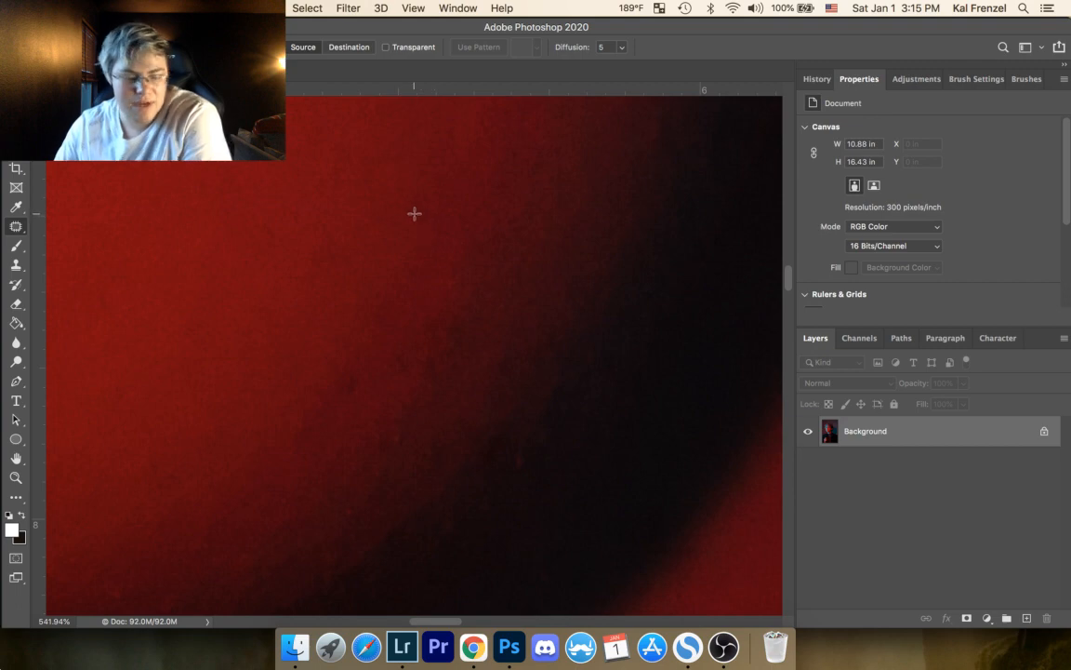
# Step: Undo the last change to the patched area and clear the restored selection
pyautogui.press('super+z')
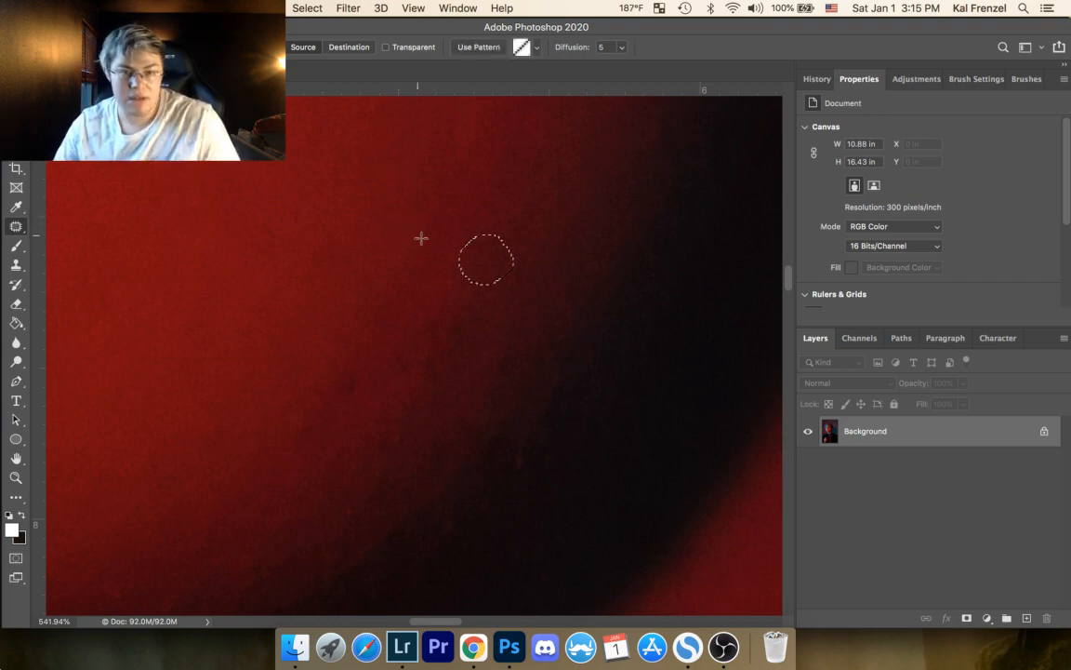
pyautogui.moveTo(483, 257); pyautogui.dragTo(564, 146)
pyautogui.press('super+d')
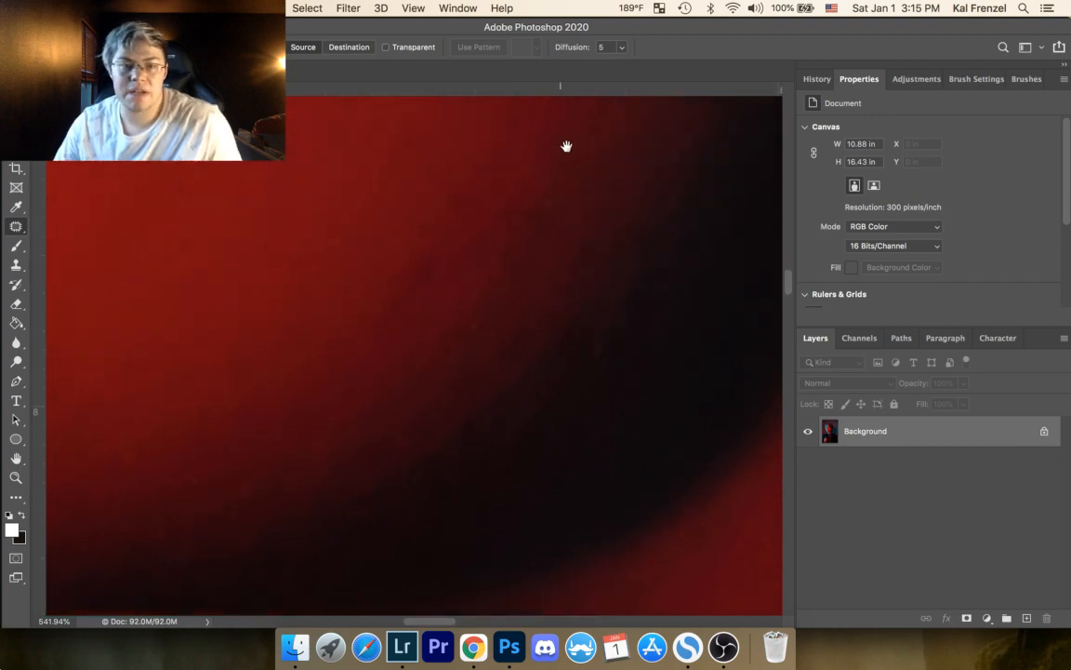
# Step: Patch an oval area of red skin above the shadow and the dark spots near the shadow's upper end, clearing the selections
pyautogui.moveTo(438, 238)
pyautogui.mouseDown()
pyautogui.moveTo(380, 285)
pyautogui.moveTo(435, 212)
pyautogui.moveTo(447, 227)
pyautogui.moveTo(443, 219)
pyautogui.mouseUp()
pyautogui.moveTo(414, 263); pyautogui.dragTo(383, 197)
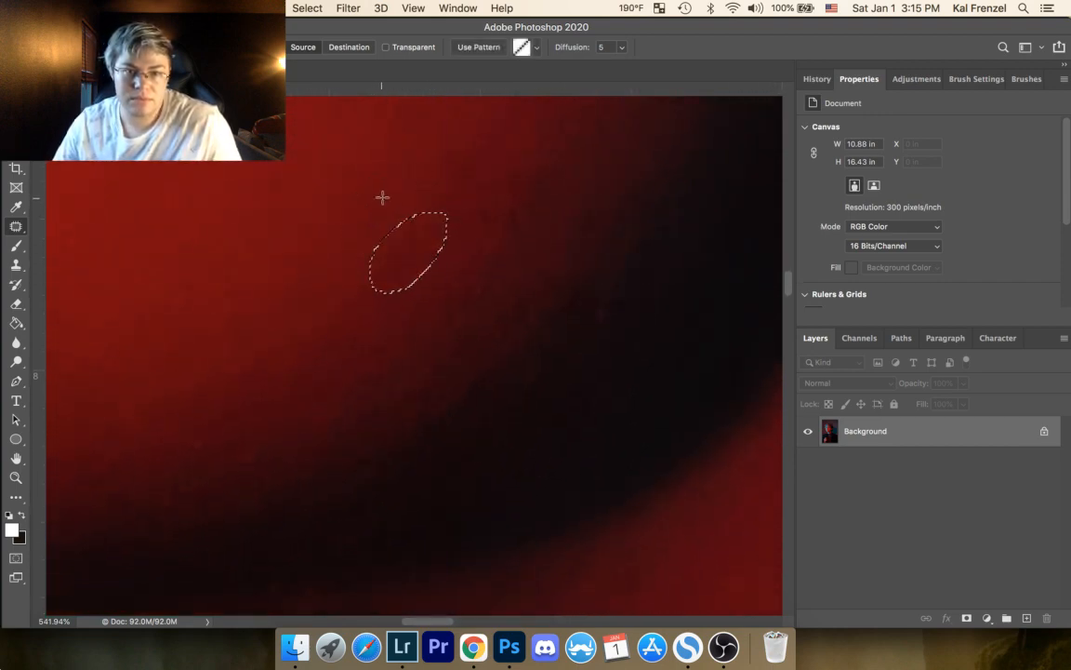
pyautogui.press('super+d')
pyautogui.moveTo(530, 166); pyautogui.dragTo(531, 168)
pyautogui.moveTo(534, 189)
pyautogui.mouseDown()
pyautogui.moveTo(544, 166)
pyautogui.moveTo(522, 223)
pyautogui.moveTo(518, 193)
pyautogui.moveTo(534, 233)
pyautogui.mouseUp()
pyautogui.press('super+d')
# Step: Patch three mottled areas in the dark red transition between the cheek skin and the shadow, deselecting after each
pyautogui.press('super+d')
pyautogui.moveTo(482, 201)
pyautogui.mouseDown()
pyautogui.moveTo(474, 235)
pyautogui.moveTo(484, 201)
pyautogui.moveTo(466, 205)
pyautogui.mouseUp()
pyautogui.press('super+d')
pyautogui.moveTo(474, 306)
pyautogui.mouseDown()
pyautogui.moveTo(497, 239)
pyautogui.moveTo(488, 242)
pyautogui.mouseUp()
pyautogui.press('super+d')
pyautogui.moveTo(498, 252); pyautogui.dragTo(472, 270)
# Step: Patch the faint blemishes in the red skin beside the shadow's upper end and clear the selections
pyautogui.press('super+d')
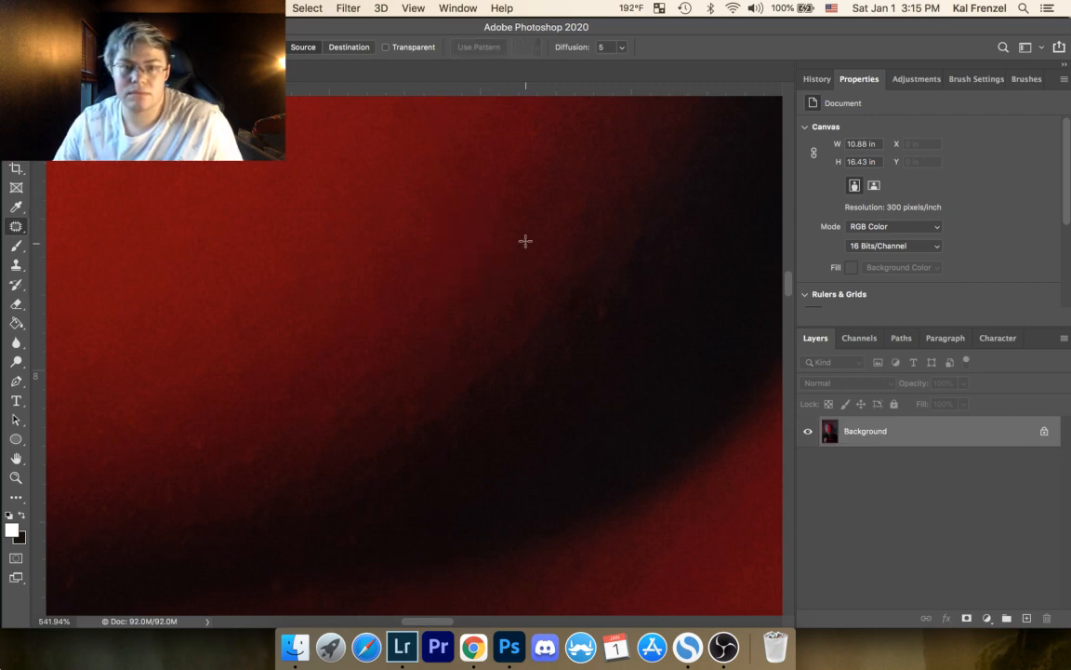
pyautogui.moveTo(516, 234); pyautogui.dragTo(524, 210)
pyautogui.press('super+d')
pyautogui.moveTo(527, 225); pyautogui.dragTo(506, 218)
pyautogui.press('super+d')
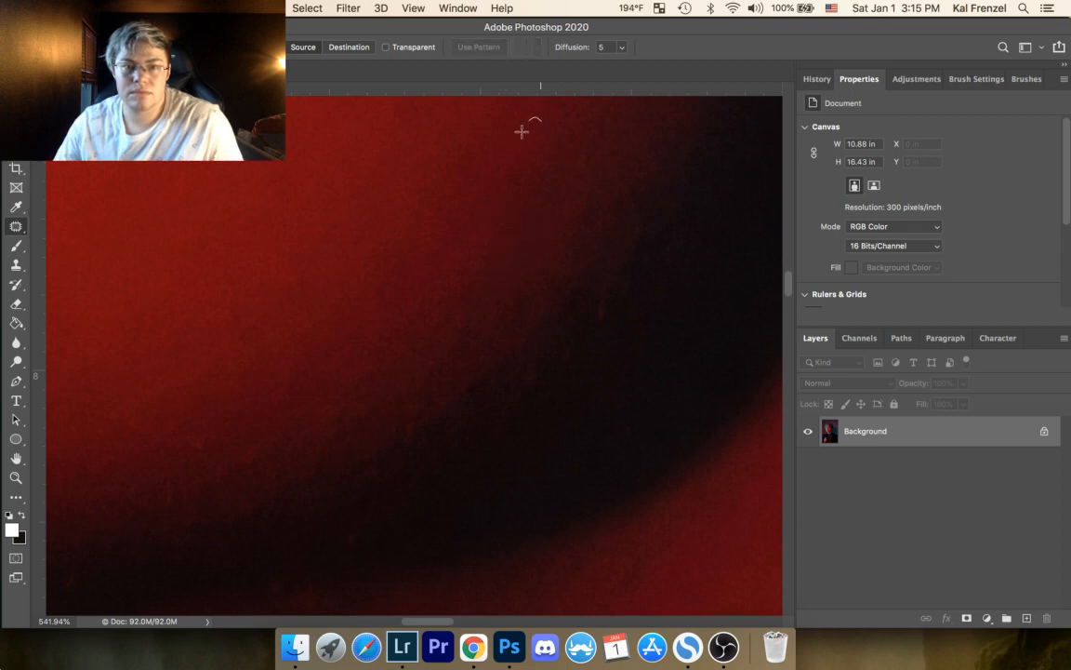
pyautogui.moveTo(521, 132)
pyautogui.mouseDown()
pyautogui.moveTo(529, 122)
pyautogui.moveTo(522, 132)
pyautogui.mouseUp()
pyautogui.press('super+d')
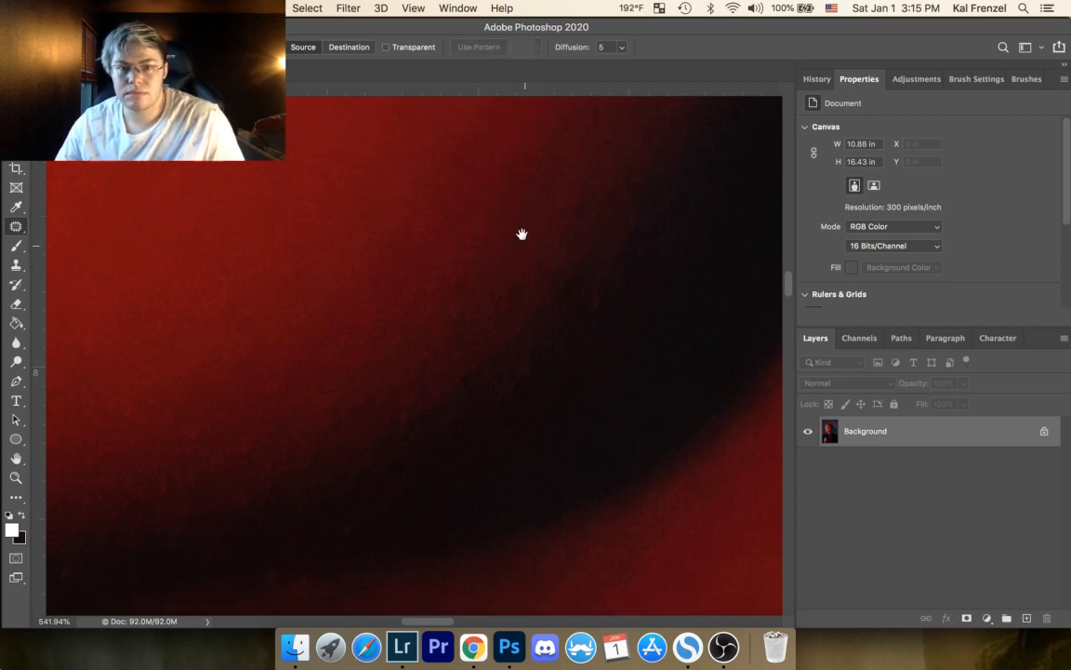
# Step: Patch two uneven areas in the brighter red skin farther down the cheek and clear both selections
pyautogui.moveTo(521, 231); pyautogui.dragTo(586, 127)
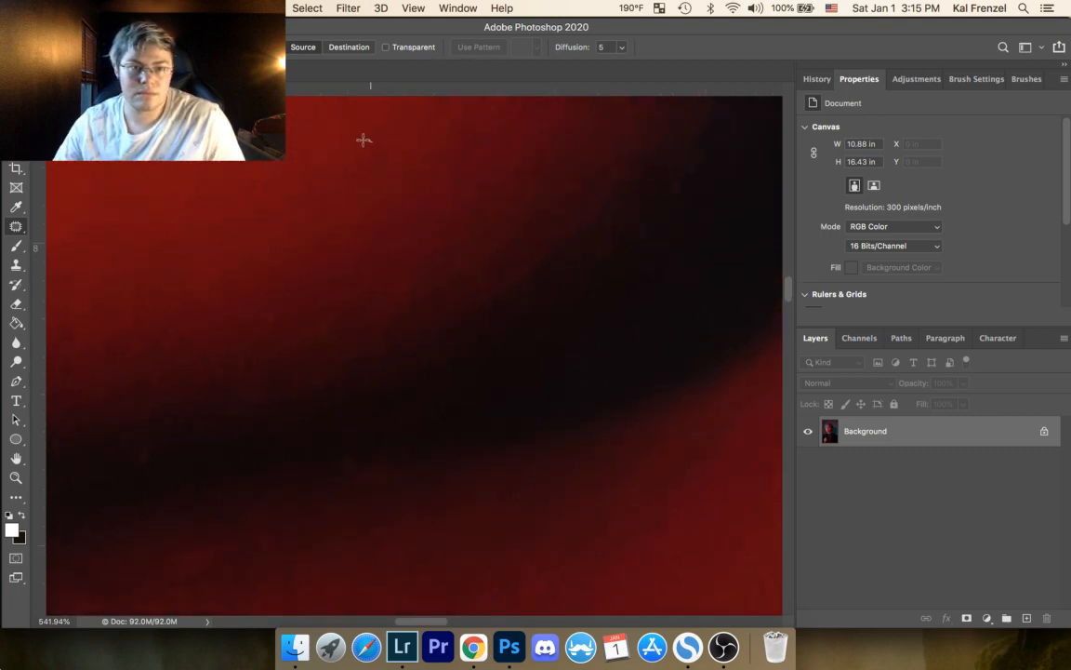
pyautogui.moveTo(364, 141); pyautogui.dragTo(387, 160)
pyautogui.press('super+d')
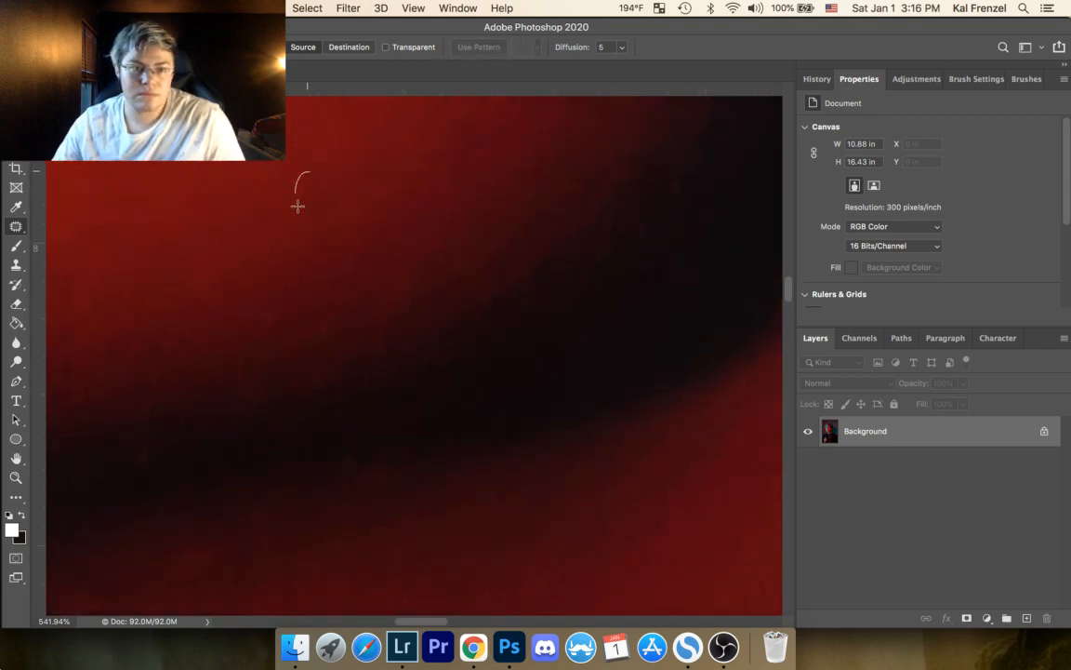
pyautogui.moveTo(298, 204)
pyautogui.mouseDown()
pyautogui.moveTo(313, 208)
pyautogui.moveTo(352, 165)
pyautogui.mouseUp()
pyautogui.press('super+d')
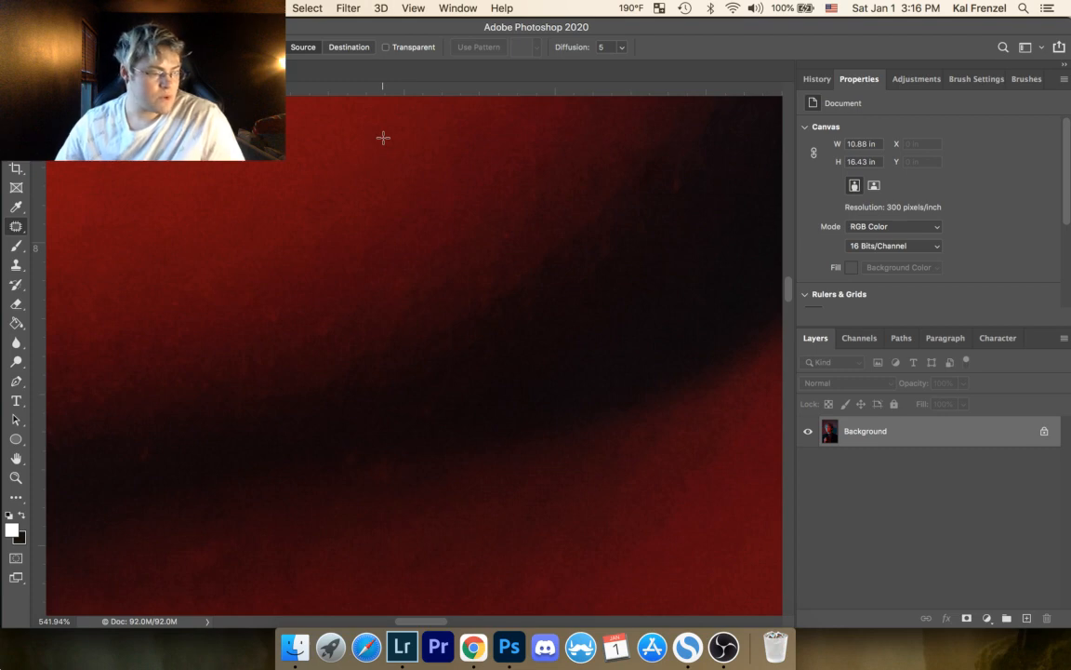
# Step: Patch the light specks and mottling along the middle of the shadow's upper edge, deselecting after each
pyautogui.moveTo(269, 306)
pyautogui.mouseDown()
pyautogui.moveTo(283, 322)
pyautogui.moveTo(302, 312)
pyautogui.mouseUp()
pyautogui.press('super+d')
pyautogui.moveTo(384, 287)
pyautogui.mouseDown()
pyautogui.moveTo(419, 268)
pyautogui.moveTo(406, 271)
pyautogui.mouseUp()
pyautogui.press('super+d')
pyautogui.moveTo(376, 308)
pyautogui.mouseDown()
pyautogui.moveTo(406, 245)
pyautogui.moveTo(397, 285)
pyautogui.moveTo(468, 242)
pyautogui.moveTo(428, 212)
pyautogui.mouseUp()
pyautogui.press('super+d')
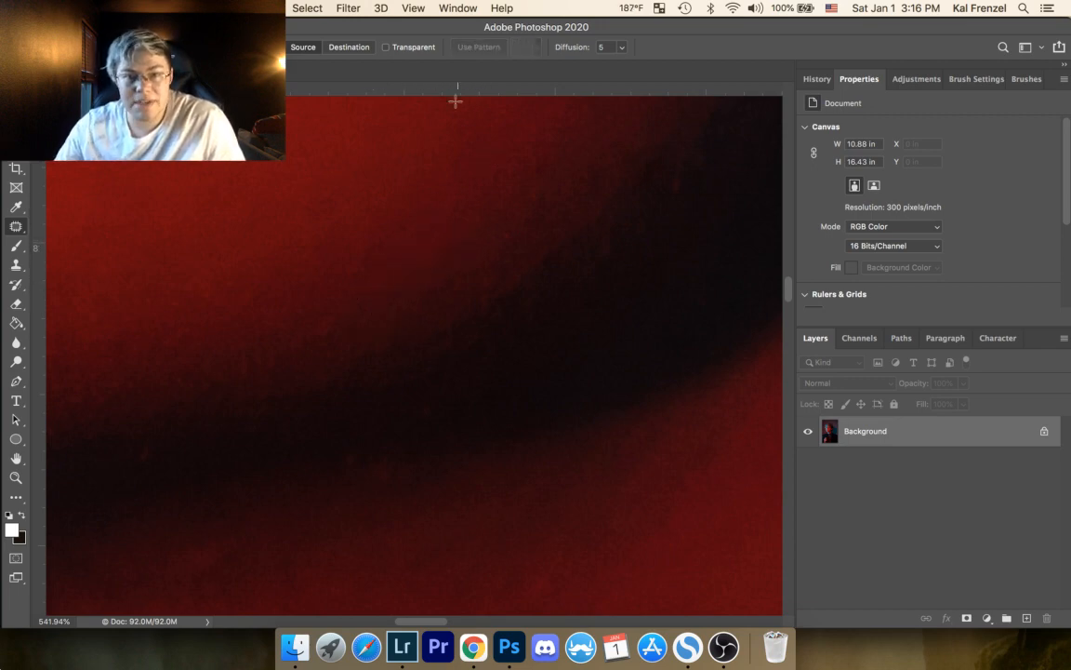
# Step: Patch the reddish spots where the upper part of the shadow fades into the cheek and deselect
pyautogui.moveTo(540, 203)
pyautogui.mouseDown()
pyautogui.moveTo(541, 186)
pyautogui.moveTo(523, 176)
pyautogui.mouseUp()
pyautogui.press('super+d')
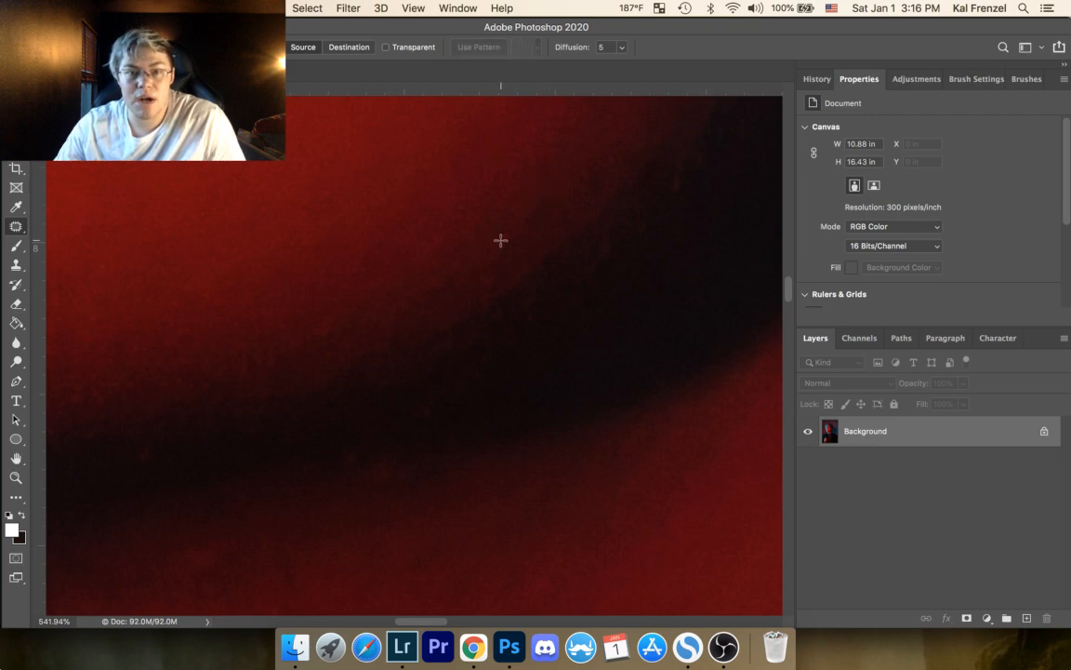
pyautogui.moveTo(498, 232)
pyautogui.mouseDown()
pyautogui.moveTo(520, 232)
pyautogui.moveTo(503, 220)
pyautogui.mouseUp()
pyautogui.moveTo(508, 231); pyautogui.dragTo(509, 225)
pyautogui.press('super+d')
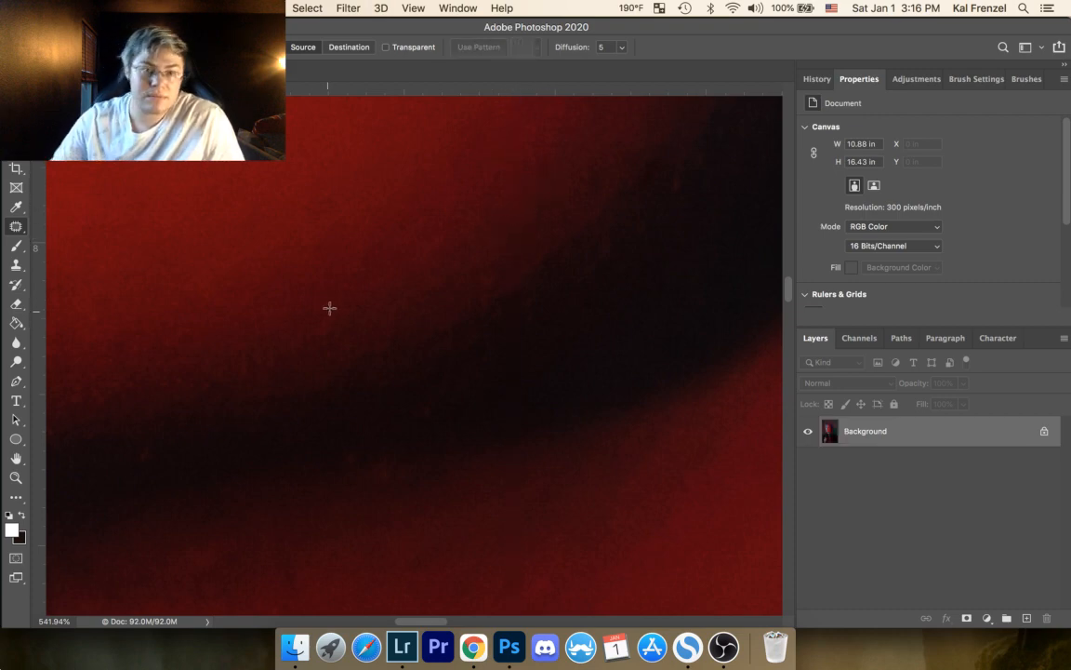
# Step: Patch the remaining uneven spots on both the lower and upper stretches of the shadow's fading edge, clearing the selections
pyautogui.moveTo(335, 309); pyautogui.dragTo(328, 317)
pyautogui.moveTo(327, 331)
pyautogui.mouseDown()
pyautogui.moveTo(356, 329)
pyautogui.moveTo(358, 313)
pyautogui.mouseUp()
pyautogui.press('super+d')
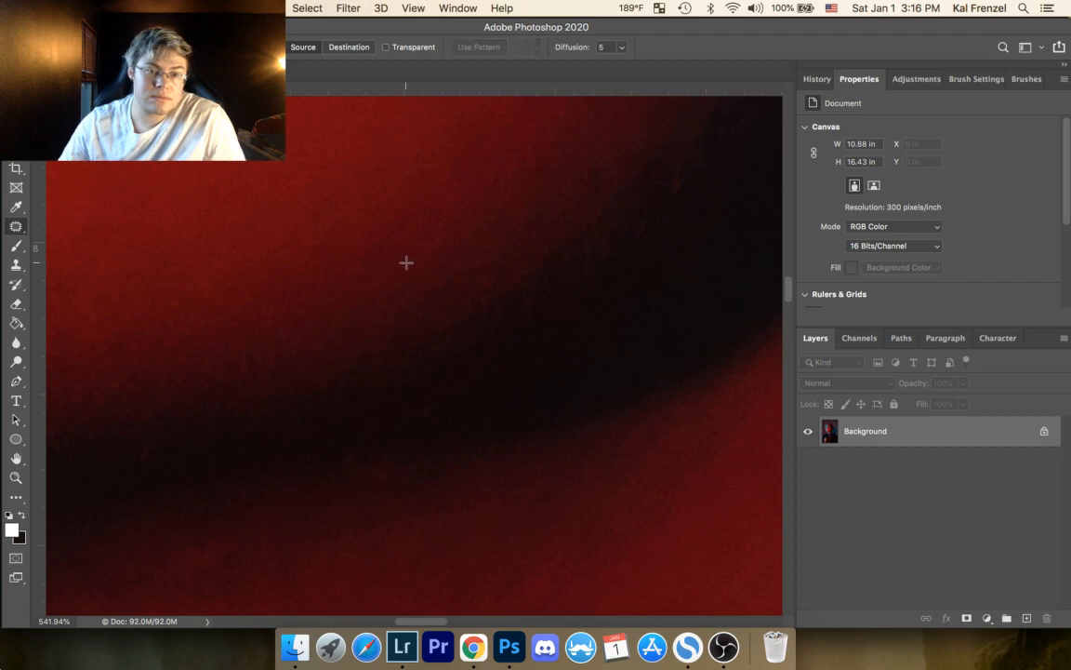
pyautogui.moveTo(379, 242); pyautogui.dragTo(275, 237)
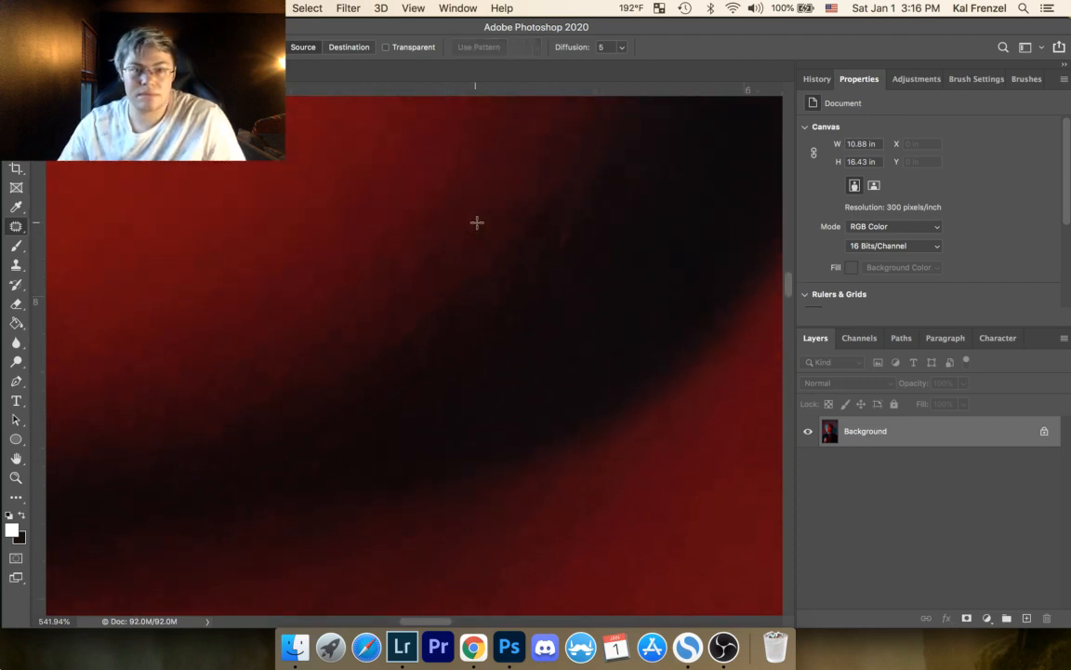
pyautogui.moveTo(484, 217)
pyautogui.mouseDown()
pyautogui.moveTo(495, 234)
pyautogui.moveTo(490, 220)
pyautogui.moveTo(505, 216)
pyautogui.moveTo(524, 318)
pyautogui.mouseUp()
pyautogui.press('super+d')
# Step: Patch the light streak and darker crease in the red skin beyond the corner of the mouth and deselect
pyautogui.moveTo(328, 199); pyautogui.dragTo(488, 351)
pyautogui.moveTo(370, 245); pyautogui.dragTo(439, 312)
pyautogui.moveTo(335, 296); pyautogui.dragTo(576, 296)
pyautogui.moveTo(493, 271)
pyautogui.mouseDown()
pyautogui.moveTo(316, 349)
pyautogui.moveTo(284, 340)
pyautogui.mouseUp()
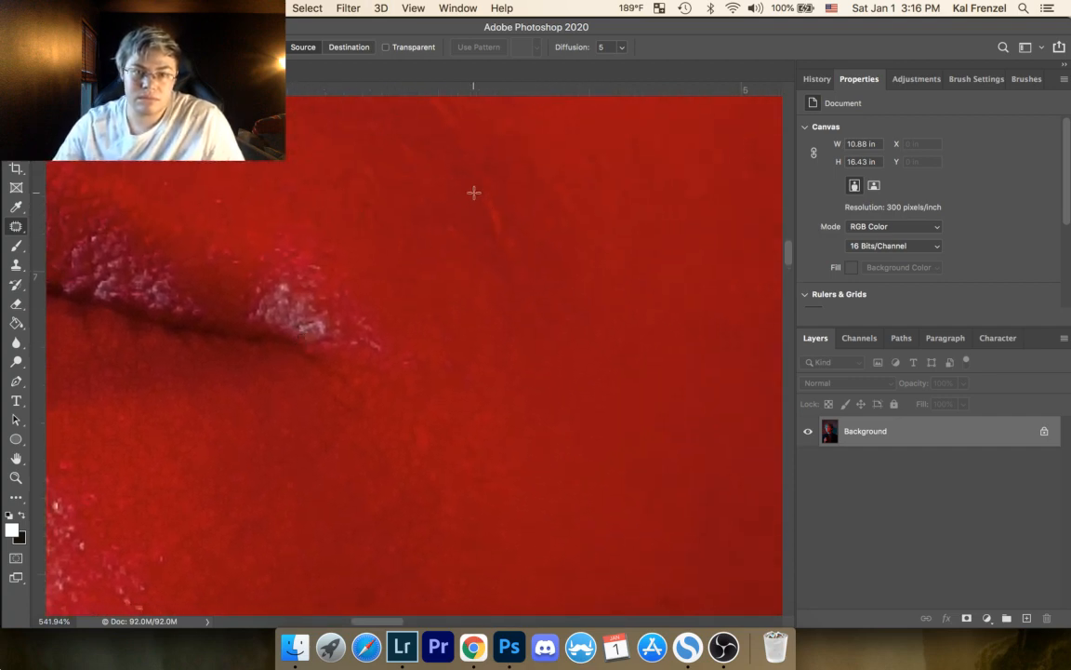
pyautogui.moveTo(474, 192); pyautogui.dragTo(490, 249)
pyautogui.moveTo(483, 335)
pyautogui.mouseDown()
pyautogui.moveTo(525, 296)
pyautogui.moveTo(520, 226)
pyautogui.moveTo(498, 182)
pyautogui.mouseUp()
pyautogui.moveTo(526, 234); pyautogui.dragTo(538, 231)
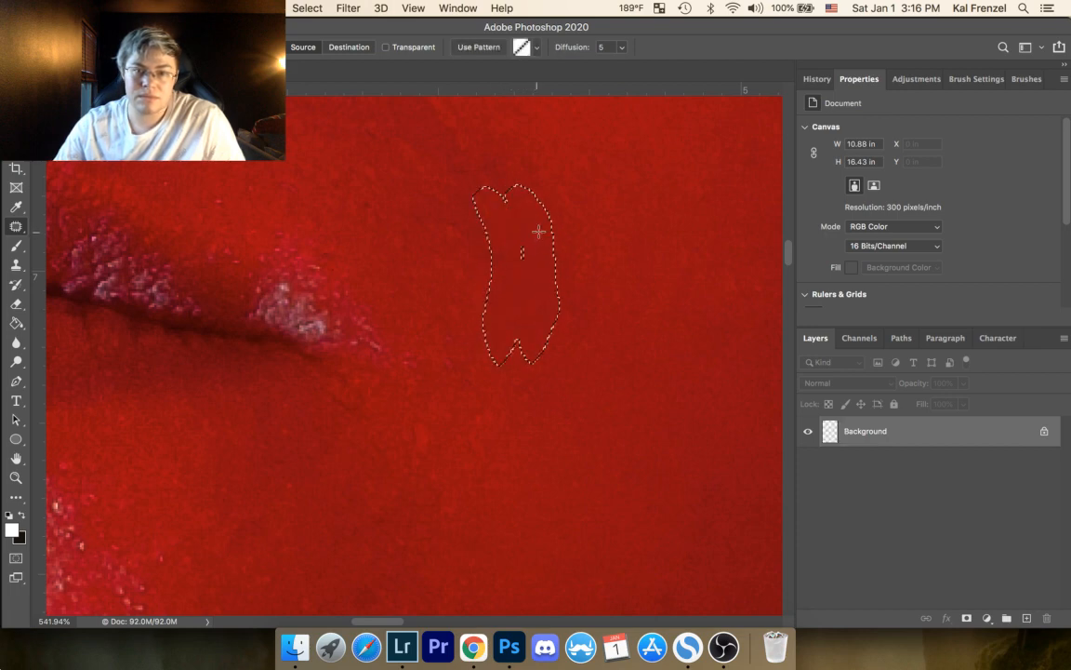
pyautogui.press('super+d')
# Step: Patch the narrow diagonal crease line below the bright cheek highlight above the mouth corner and deselect
pyautogui.moveTo(512, 118); pyautogui.dragTo(572, 368)
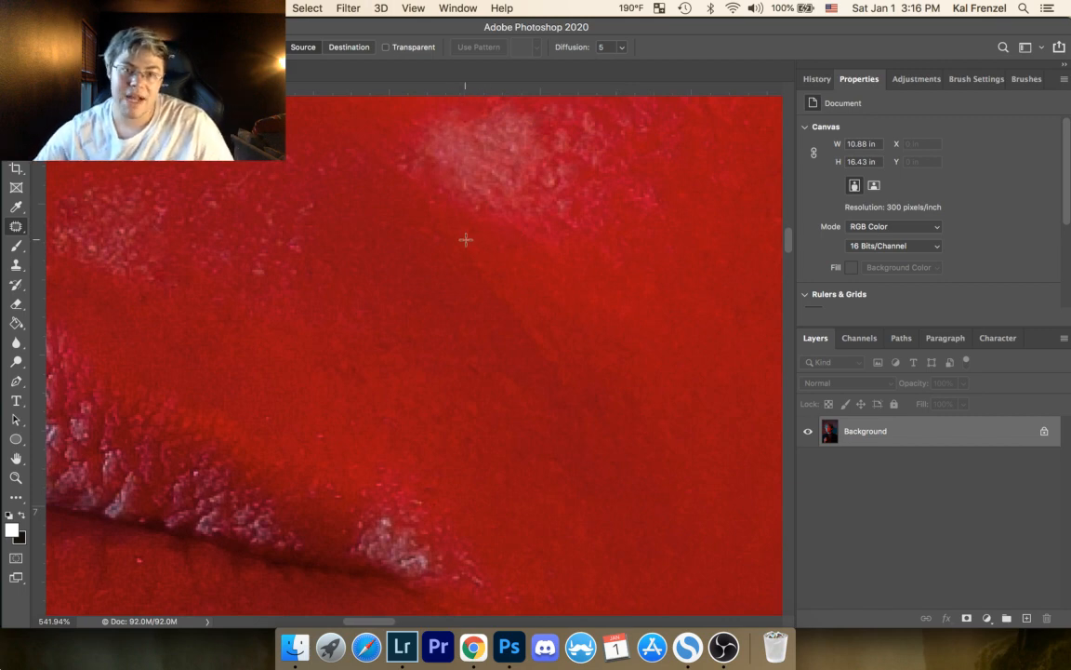
pyautogui.moveTo(465, 261); pyautogui.dragTo(550, 363)
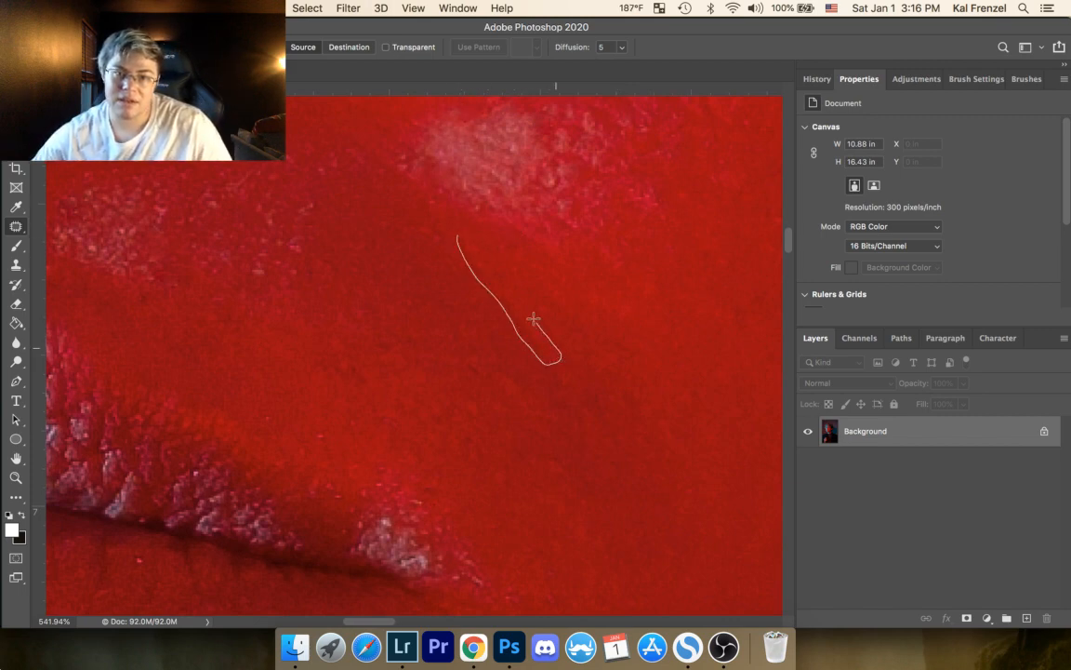
pyautogui.moveTo(534, 319); pyautogui.dragTo(460, 238)
pyautogui.moveTo(493, 277)
pyautogui.mouseDown()
pyautogui.moveTo(464, 277)
pyautogui.moveTo(462, 234)
pyautogui.mouseUp()
pyautogui.press('super+d')
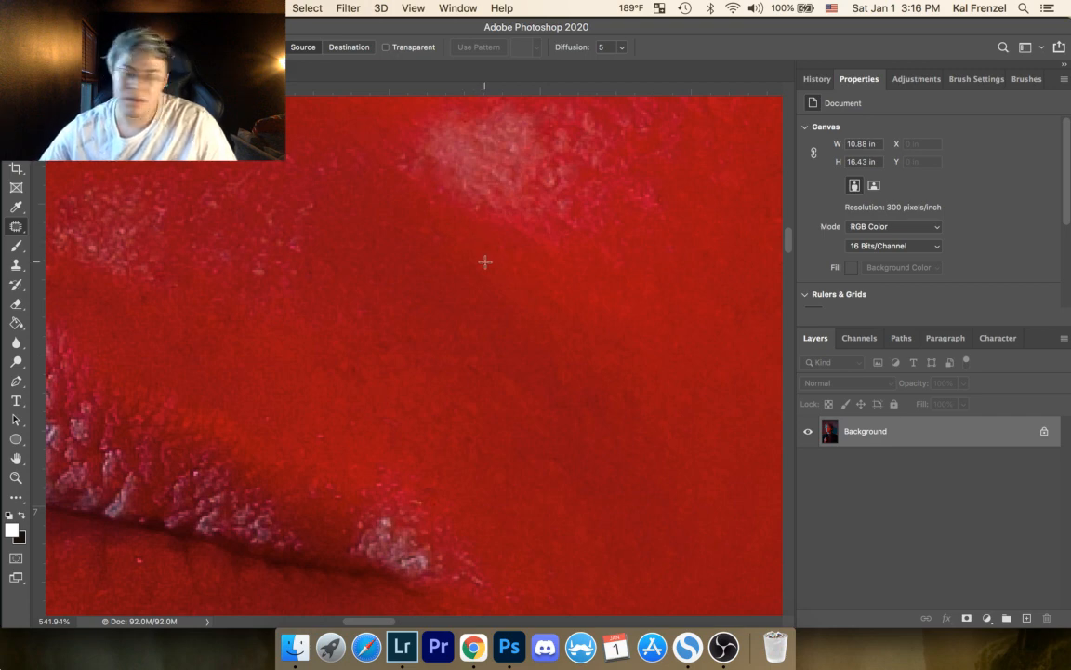
# Step: Patch the small spots in the smooth red cheek skin next to the smoothed crease and clear the selections
pyautogui.moveTo(543, 274); pyautogui.dragTo(397, 169)
pyautogui.moveTo(505, 319)
pyautogui.mouseDown()
pyautogui.moveTo(521, 332)
pyautogui.moveTo(531, 325)
pyautogui.moveTo(547, 305)
pyautogui.moveTo(530, 298)
pyautogui.mouseUp()
pyautogui.press('super+d')
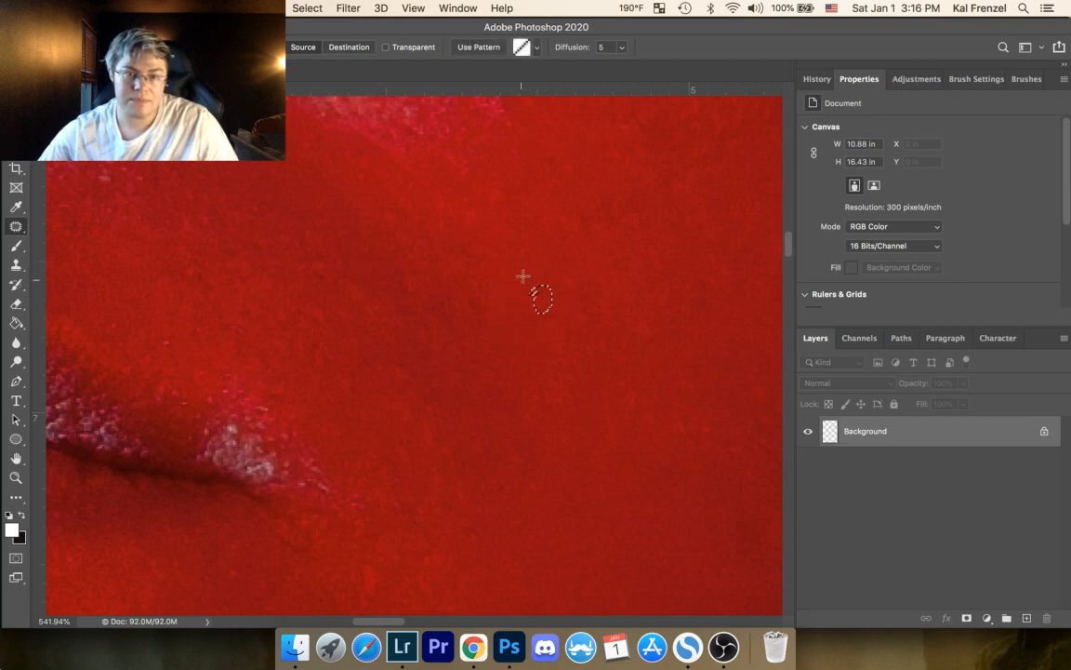
pyautogui.press('super+d')
# Step: Patch the pink specks at the outer edge of the bright cheek highlight and deselect
pyautogui.moveTo(364, 269); pyautogui.dragTo(427, 399)
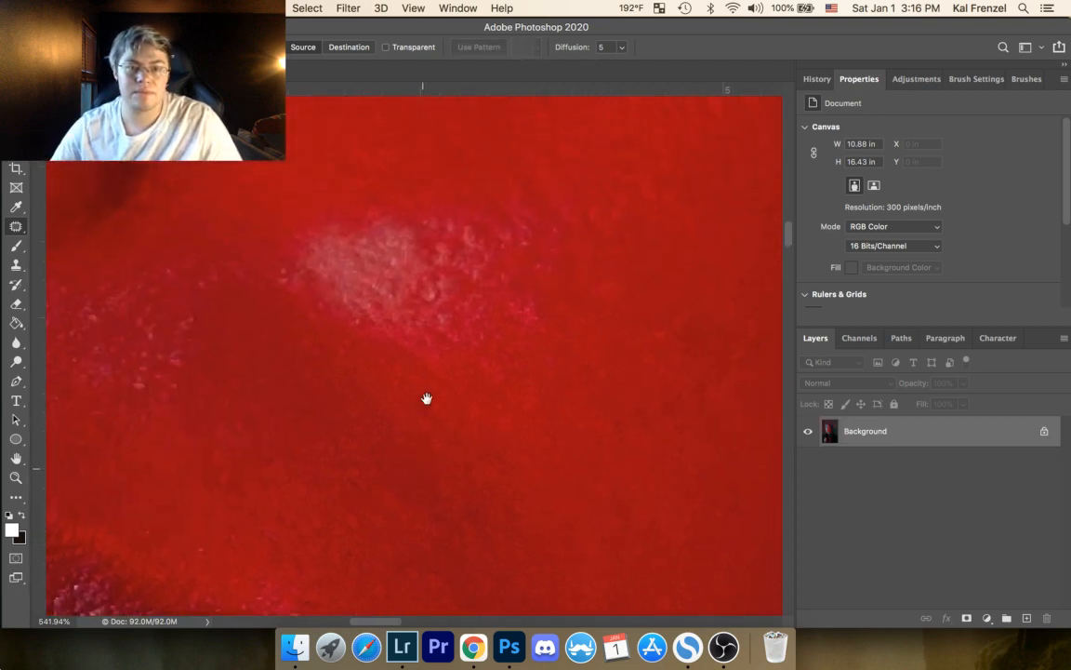
pyautogui.moveTo(541, 298); pyautogui.dragTo(508, 303)
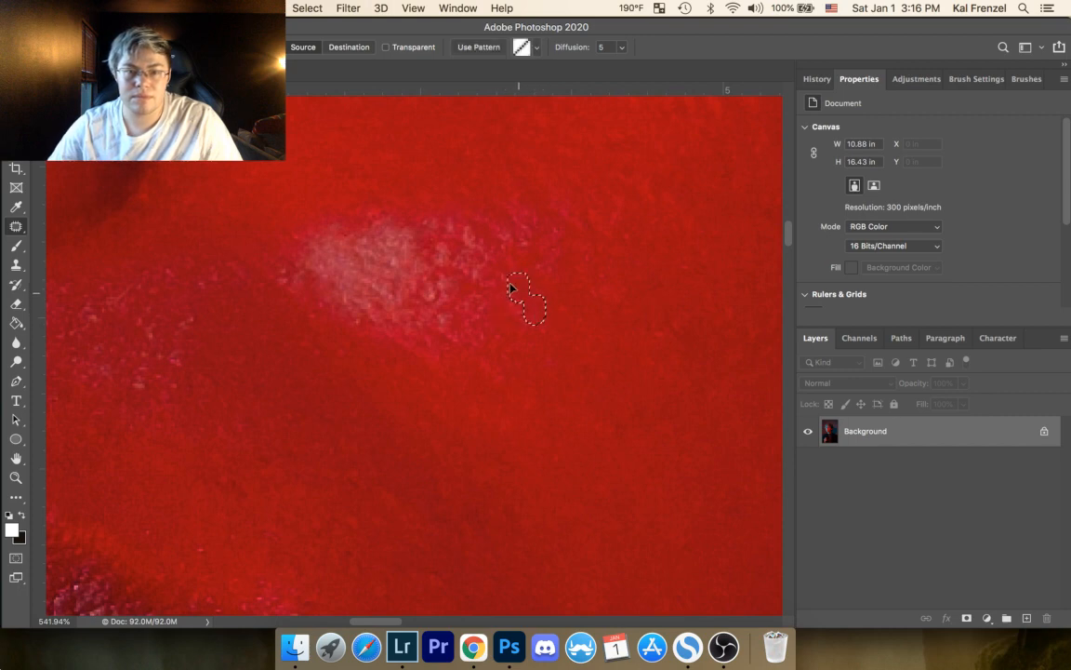
pyautogui.press('super+d')
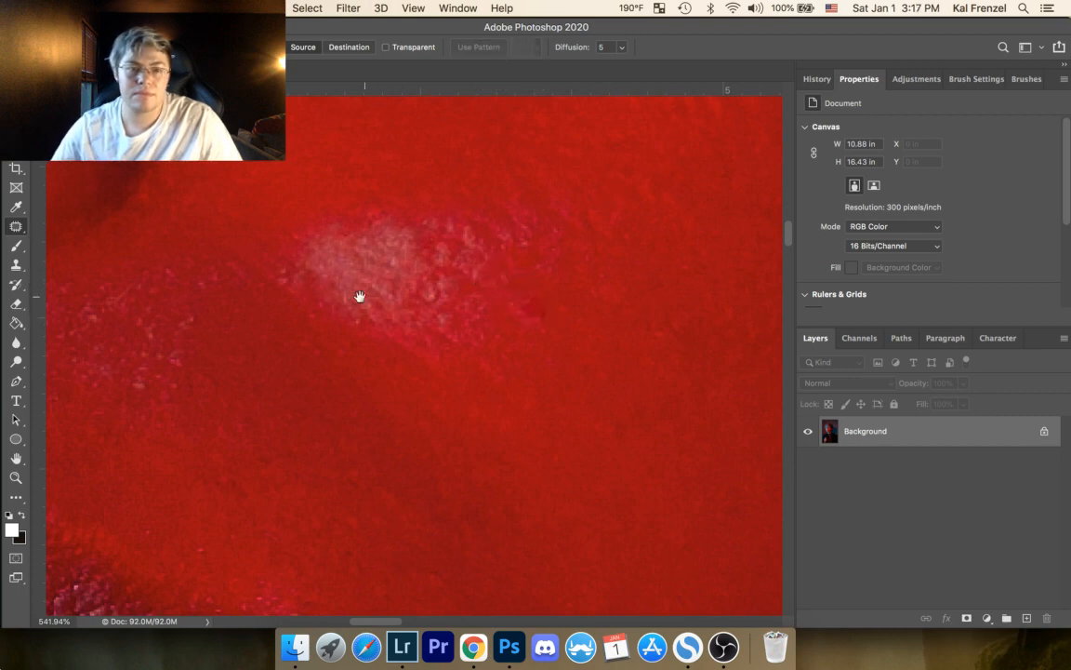
# Step: Inspect the skin under the nose, around the nostrils and along the upper lip for remaining blemishes
pyautogui.moveTo(358, 336); pyautogui.dragTo(764, 264)
pyautogui.moveTo(283, 224); pyautogui.dragTo(412, 351)
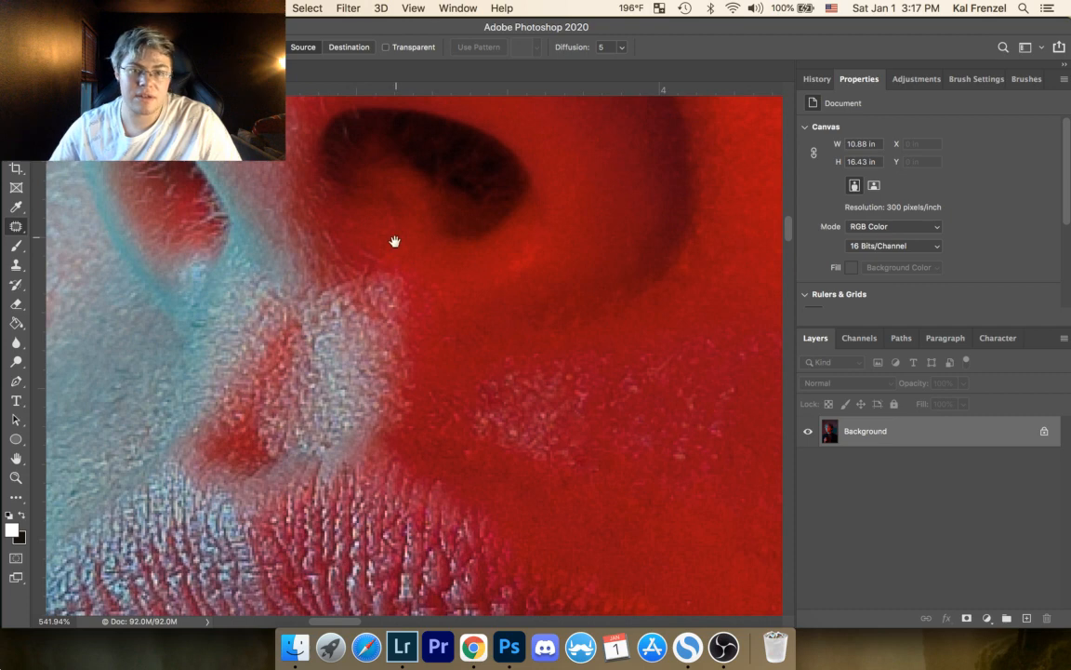
pyautogui.moveTo(394, 242); pyautogui.dragTo(402, 452)
pyautogui.moveTo(367, 177); pyautogui.dragTo(364, 294)
pyautogui.moveTo(376, 219); pyautogui.dragTo(421, 265)
pyautogui.moveTo(390, 465); pyautogui.dragTo(412, 217)
pyautogui.moveTo(418, 447); pyautogui.dragTo(359, 194)
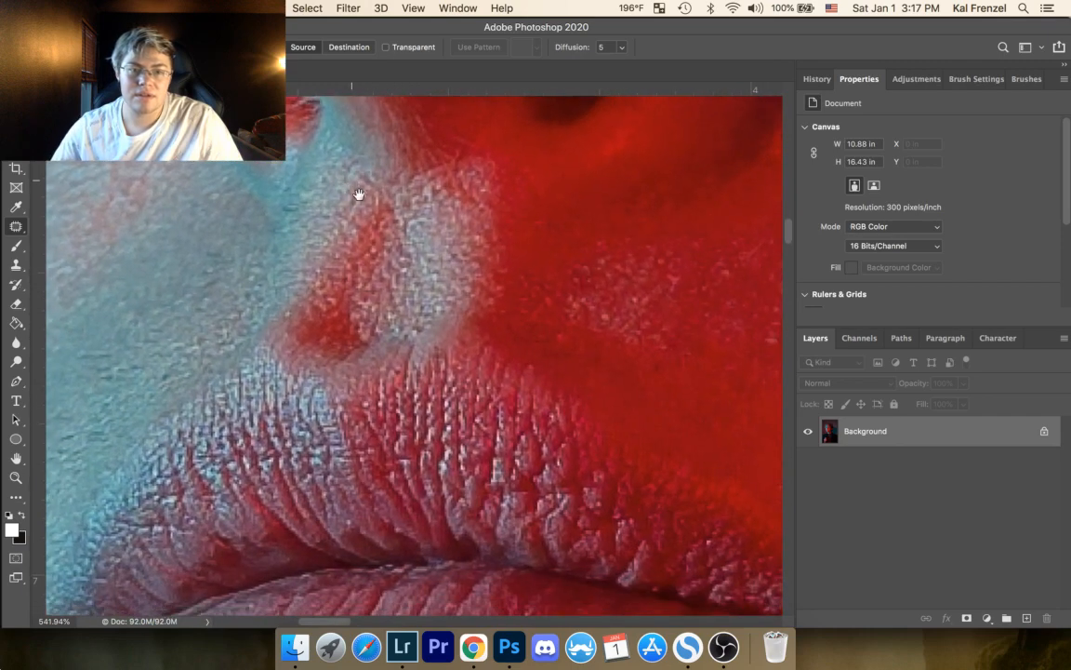
pyautogui.moveTo(401, 325); pyautogui.dragTo(406, 331)
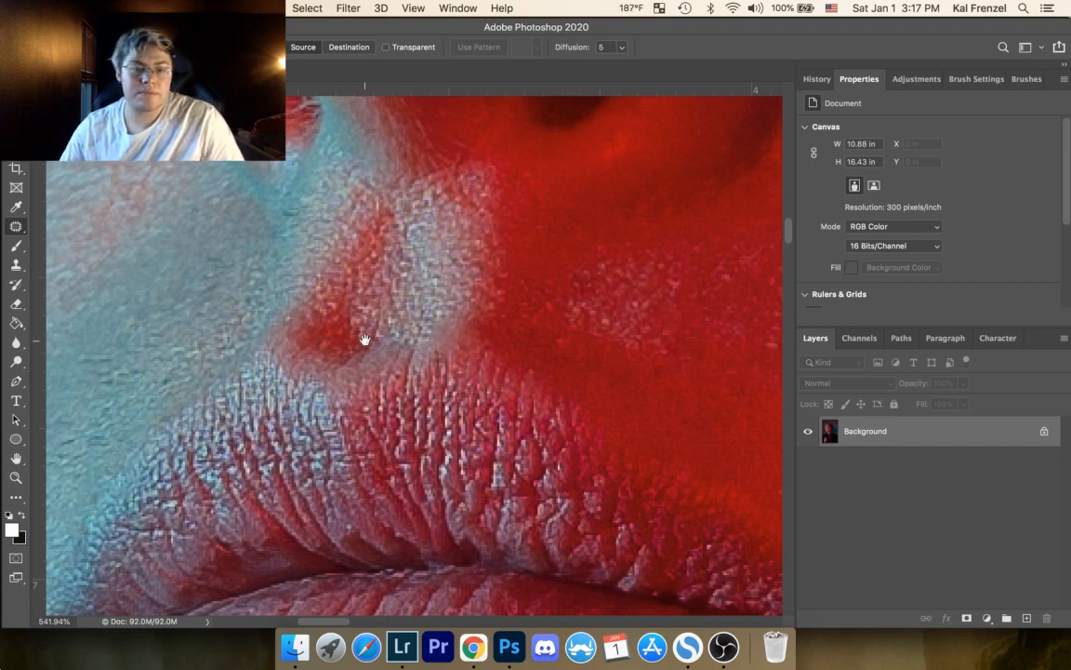
pyautogui.moveTo(365, 339); pyautogui.dragTo(342, 186)
pyautogui.moveTo(414, 340); pyautogui.dragTo(431, 237)
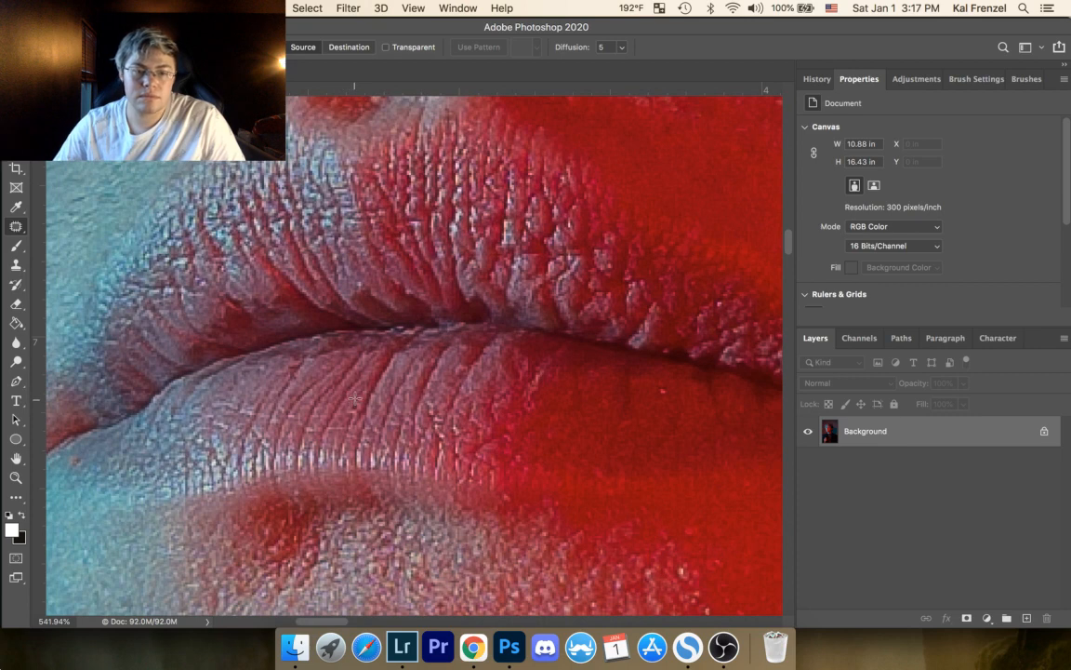
# Step: Patch the light speck on the red-lit part of the lower lip and clear the selection
pyautogui.moveTo(354, 402); pyautogui.dragTo(349, 420)
pyautogui.click(412, 395)
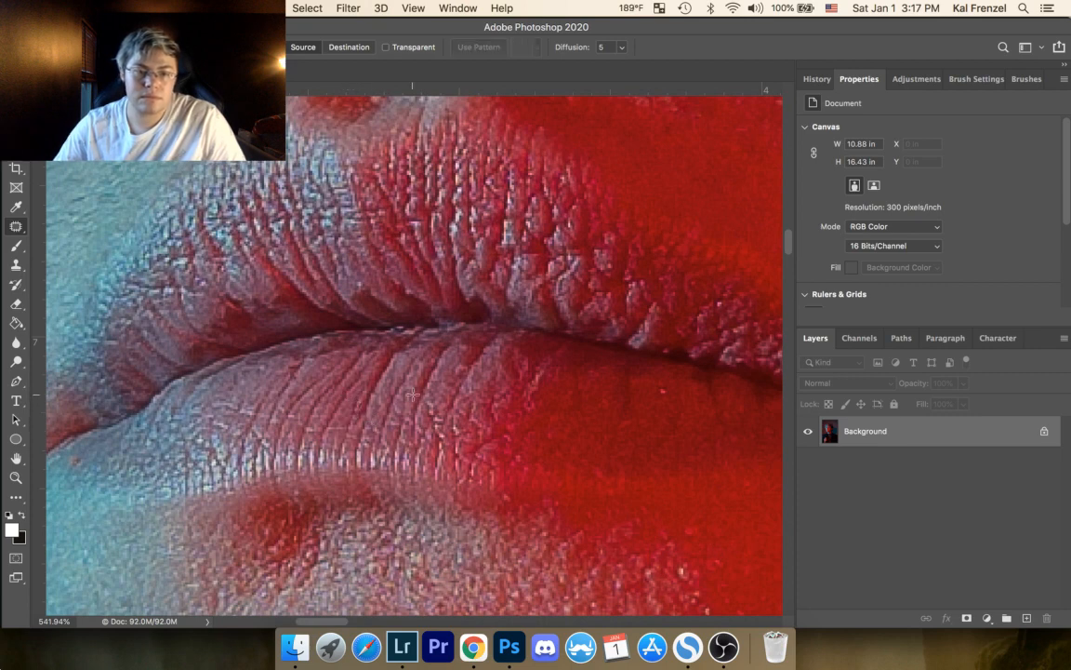
pyautogui.moveTo(664, 390); pyautogui.dragTo(667, 406)
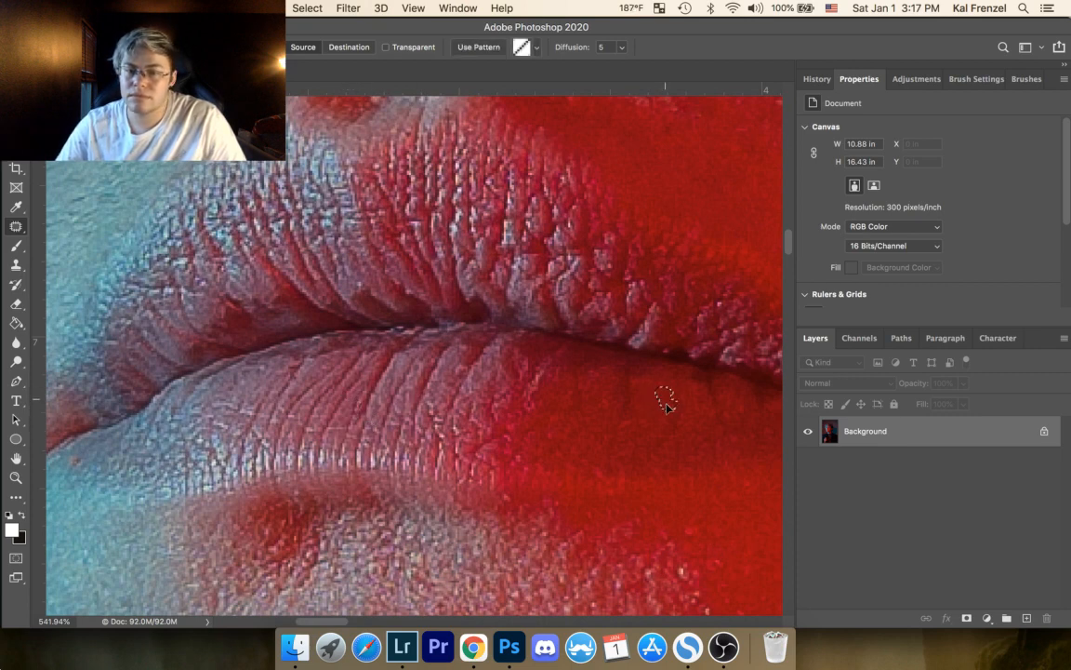
pyautogui.click(717, 362)
# Step: Patch the bright speck near the upper edge of the speckled highlight below the lower lip and deselect
pyautogui.moveTo(391, 402); pyautogui.dragTo(359, 263)
pyautogui.moveTo(412, 324); pyautogui.dragTo(273, 200)
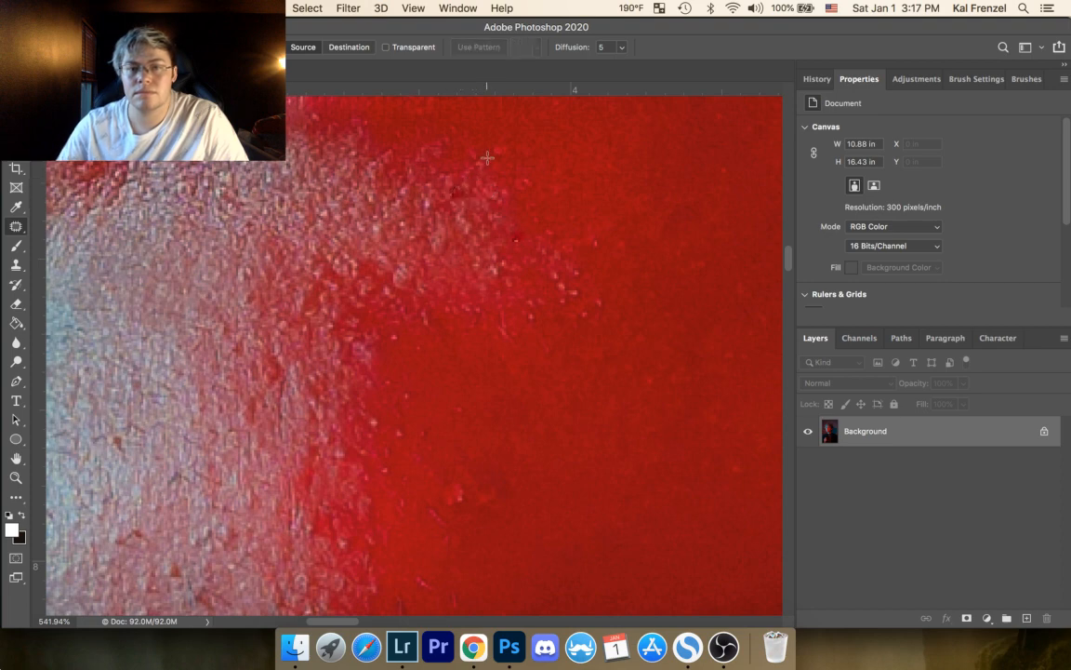
pyautogui.moveTo(456, 189)
pyautogui.mouseDown()
pyautogui.moveTo(462, 220)
pyautogui.moveTo(426, 195)
pyautogui.mouseUp()
pyautogui.press('super+d')
# Step: Try to patch a small spot inside the speckled chin highlight, undo the change and clear the selection
pyautogui.moveTo(429, 209)
pyautogui.mouseDown()
pyautogui.moveTo(427, 227)
pyautogui.moveTo(379, 226)
pyautogui.moveTo(384, 236)
pyautogui.mouseUp()
pyautogui.press('super+d')
pyautogui.press('super+d')
pyautogui.press('super+z')
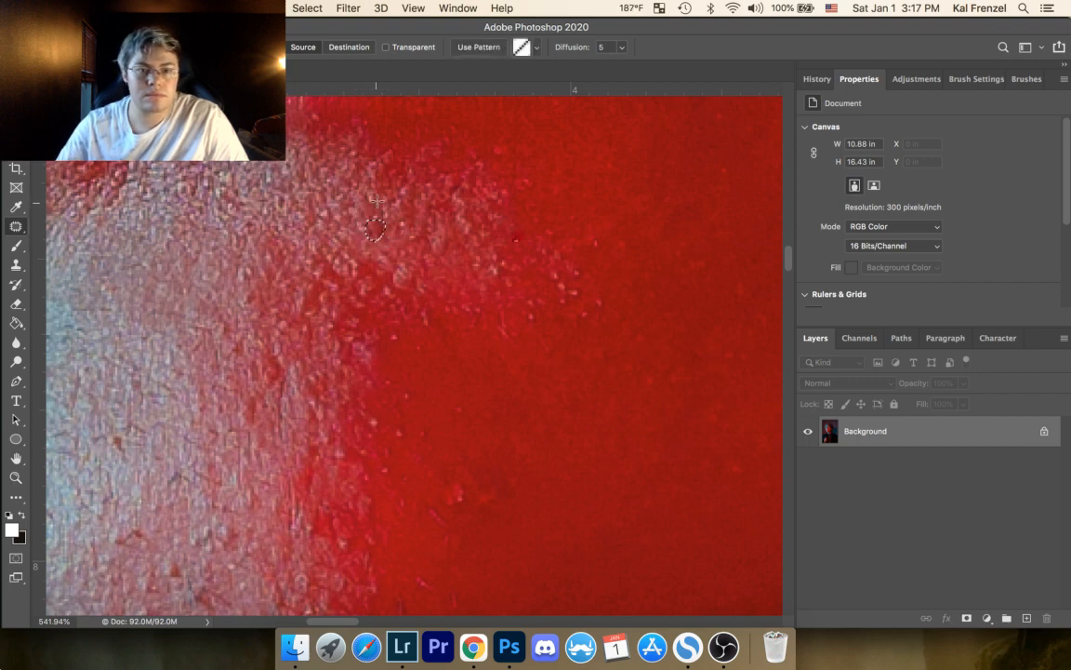
pyautogui.press('super+d')
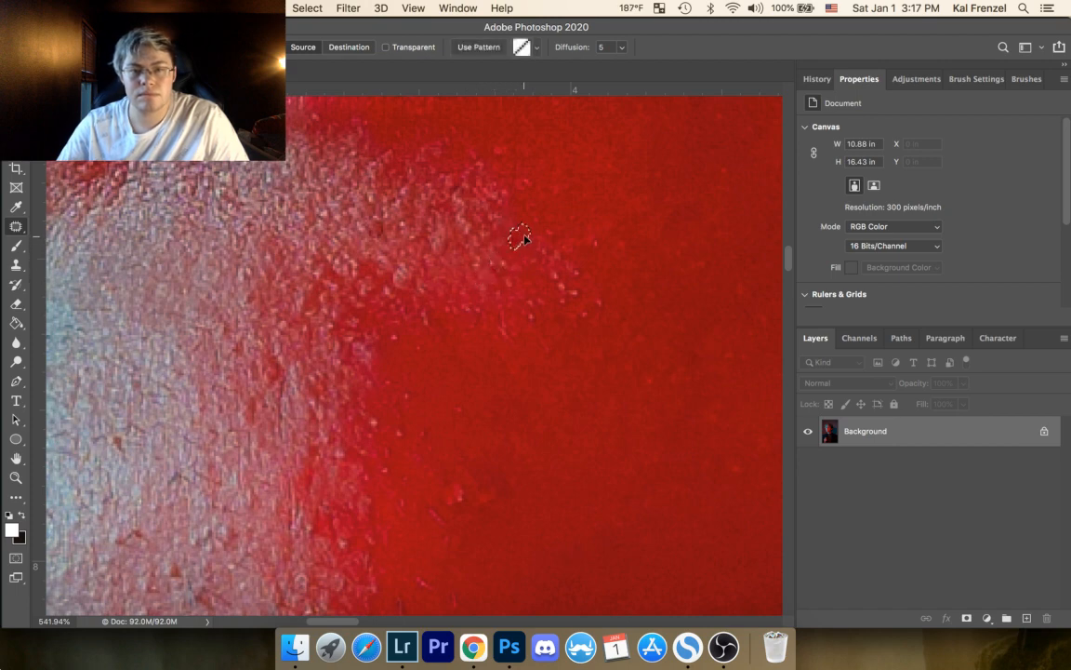
# Step: Patch the small dark spot where the speckled chin highlight meets the red skin and deselect
pyautogui.moveTo(506, 254)
pyautogui.mouseDown()
pyautogui.moveTo(492, 266)
pyautogui.moveTo(509, 251)
pyautogui.mouseUp()
pyautogui.press('super+d')
pyautogui.press('super+d')
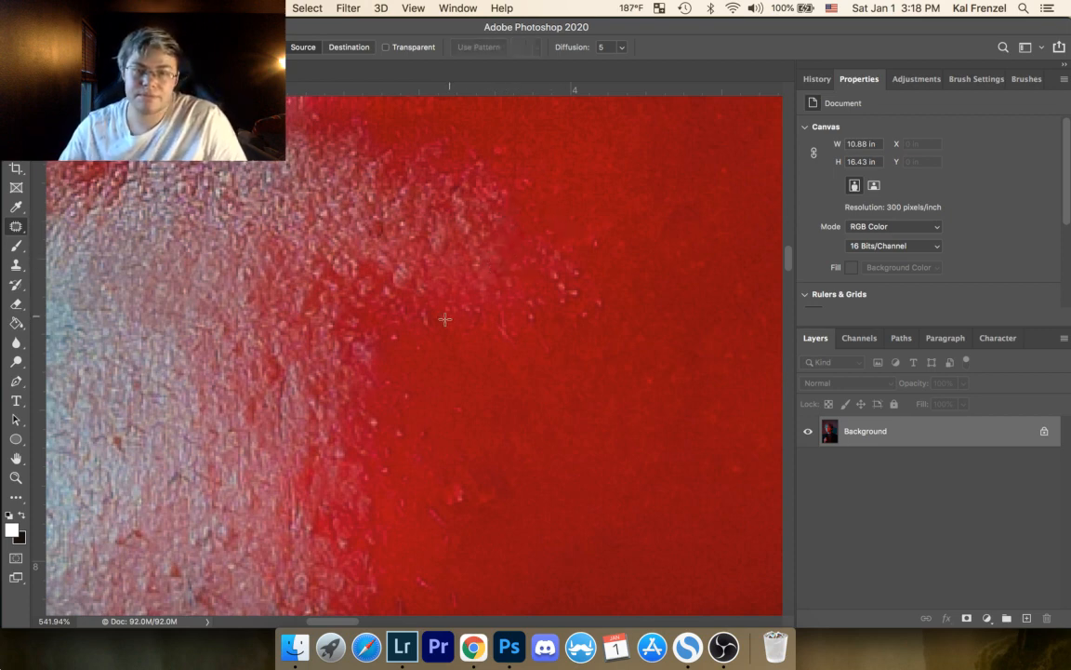
# Step: Patch the isolated bright specks in the red skin just below the chin highlight, clearing the selections
pyautogui.moveTo(397, 332)
pyautogui.mouseDown()
pyautogui.moveTo(417, 345)
pyautogui.moveTo(407, 342)
pyautogui.mouseUp()
pyautogui.press('super+d')
pyautogui.press('super+d')
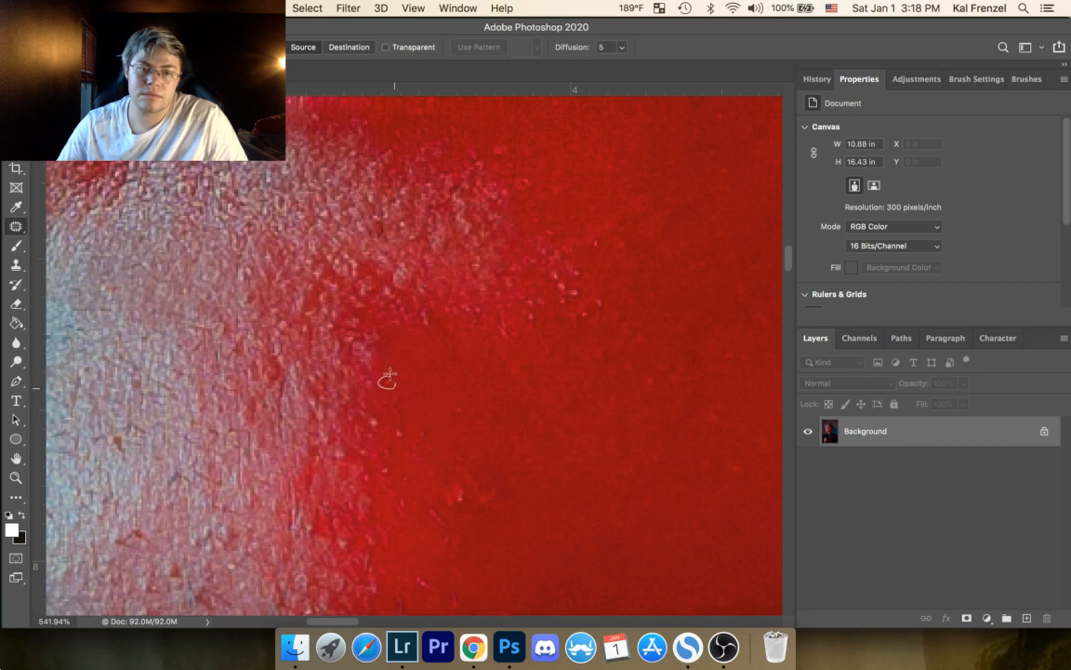
pyautogui.moveTo(501, 273)
pyautogui.mouseDown()
pyautogui.moveTo(386, 230)
pyautogui.moveTo(454, 228)
pyautogui.moveTo(463, 206)
pyautogui.moveTo(474, 228)
pyautogui.moveTo(464, 219)
pyautogui.moveTo(482, 193)
pyautogui.moveTo(493, 199)
pyautogui.moveTo(476, 197)
pyautogui.mouseUp()
pyautogui.press('super+d')
pyautogui.press('super+d')
# Step: Patch the light specks at the outer tip of the speckled chin highlight and deselect
pyautogui.press('super+d')
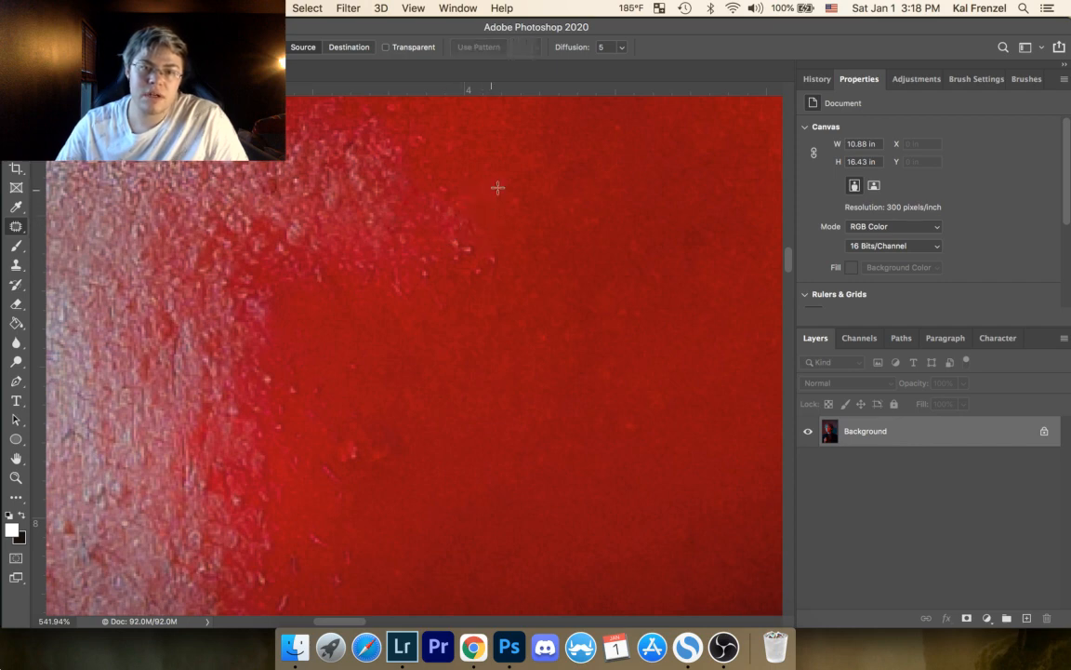
pyautogui.moveTo(460, 238)
pyautogui.mouseDown()
pyautogui.moveTo(449, 225)
pyautogui.moveTo(470, 244)
pyautogui.moveTo(440, 236)
pyautogui.moveTo(463, 253)
pyautogui.moveTo(411, 251)
pyautogui.mouseUp()
pyautogui.press('super+d')
pyautogui.press('super+d')
# Step: Patch the last stray bright specks in the red skin just beyond the highlight's tip, deselecting after each
pyautogui.press('super+d')
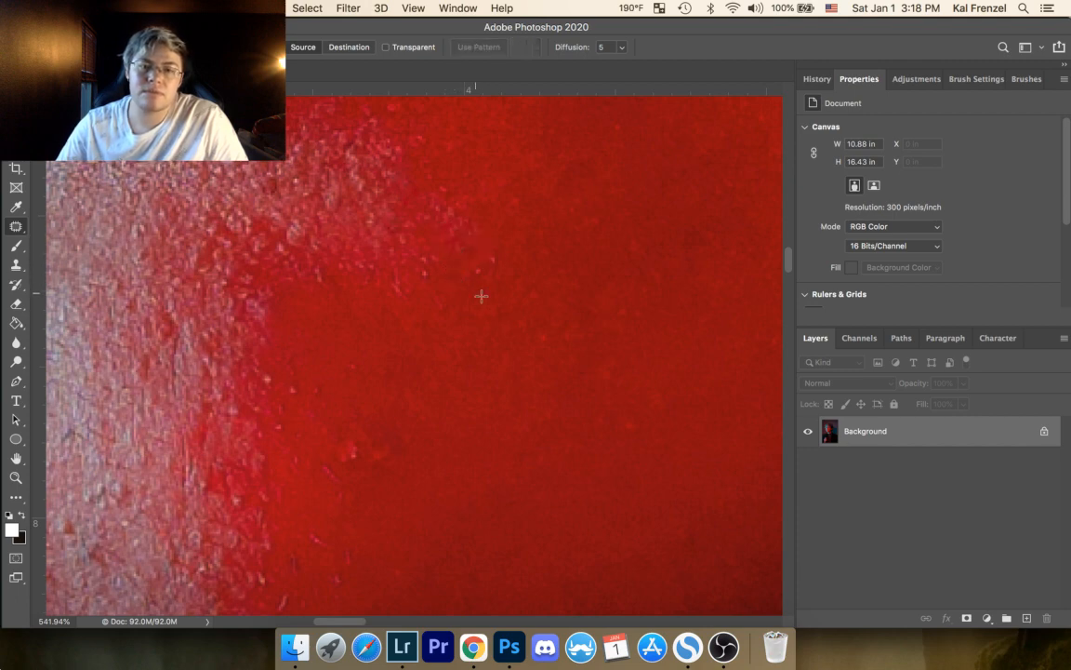
pyautogui.moveTo(495, 250); pyautogui.dragTo(493, 250)
pyautogui.moveTo(495, 258)
pyautogui.mouseDown()
pyautogui.moveTo(507, 263)
pyautogui.moveTo(476, 264)
pyautogui.mouseUp()
pyautogui.press('super+d')
pyautogui.moveTo(478, 270)
pyautogui.mouseDown()
pyautogui.moveTo(491, 290)
pyautogui.moveTo(434, 265)
pyautogui.moveTo(460, 268)
pyautogui.mouseUp()
pyautogui.press('super+d')
pyautogui.press('super+d')
pyautogui.press('super+d')
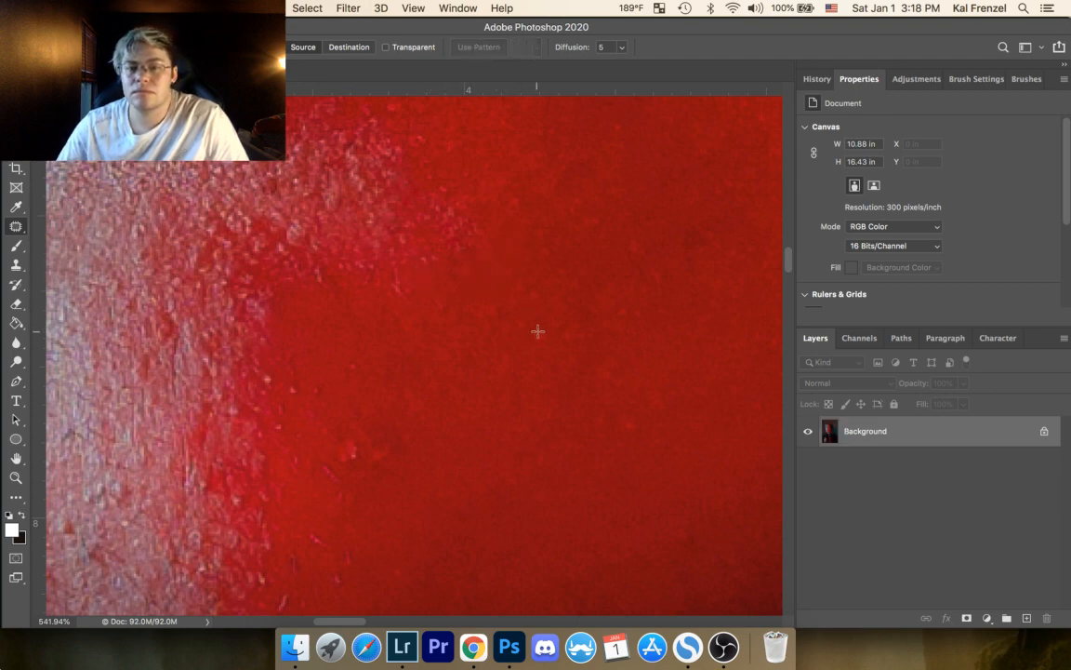
# Step: Patch a faint spot in the smooth red chin skin well clear of the speckled highlight and deselect
pyautogui.moveTo(550, 330); pyautogui.dragTo(553, 330)
pyautogui.moveTo(549, 341)
pyautogui.mouseDown()
pyautogui.moveTo(542, 317)
pyautogui.moveTo(519, 322)
pyautogui.moveTo(542, 325)
pyautogui.mouseUp()
pyautogui.press('super+d')
pyautogui.press('super+d')
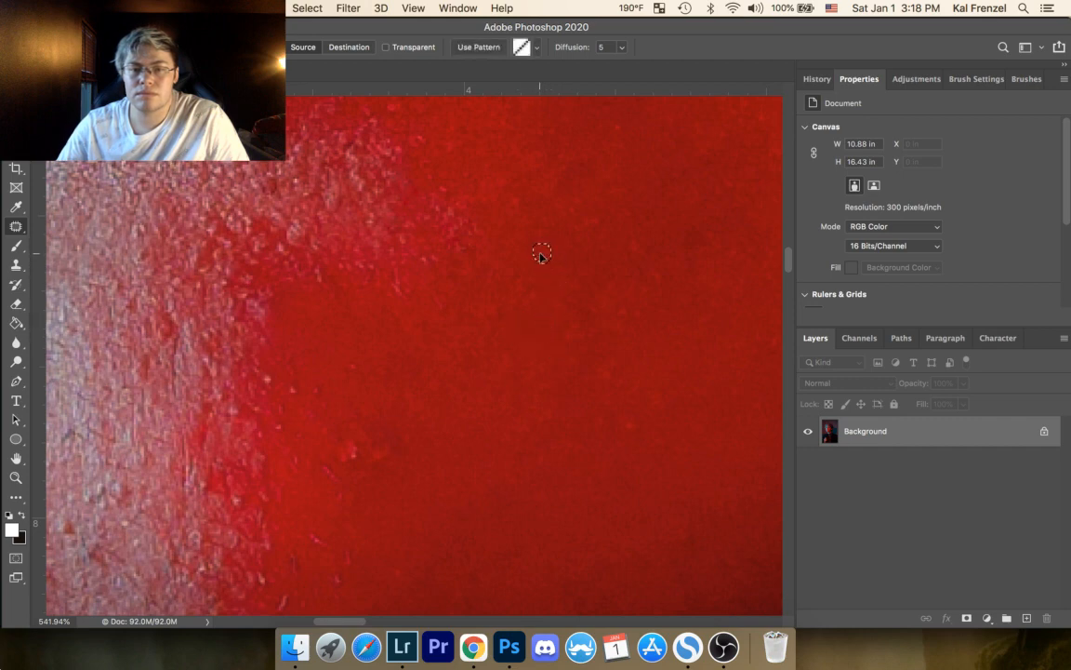
# Step: Patch two small spots in the red skin farther out from the highlight's tip, deselecting after each
pyautogui.moveTo(609, 219); pyautogui.dragTo(601, 216)
pyautogui.moveTo(591, 228); pyautogui.dragTo(586, 250)
pyautogui.press('super+d')
pyautogui.moveTo(581, 199); pyautogui.dragTo(577, 205)
pyautogui.moveTo(574, 215); pyautogui.dragTo(573, 240)
pyautogui.press('super+d')
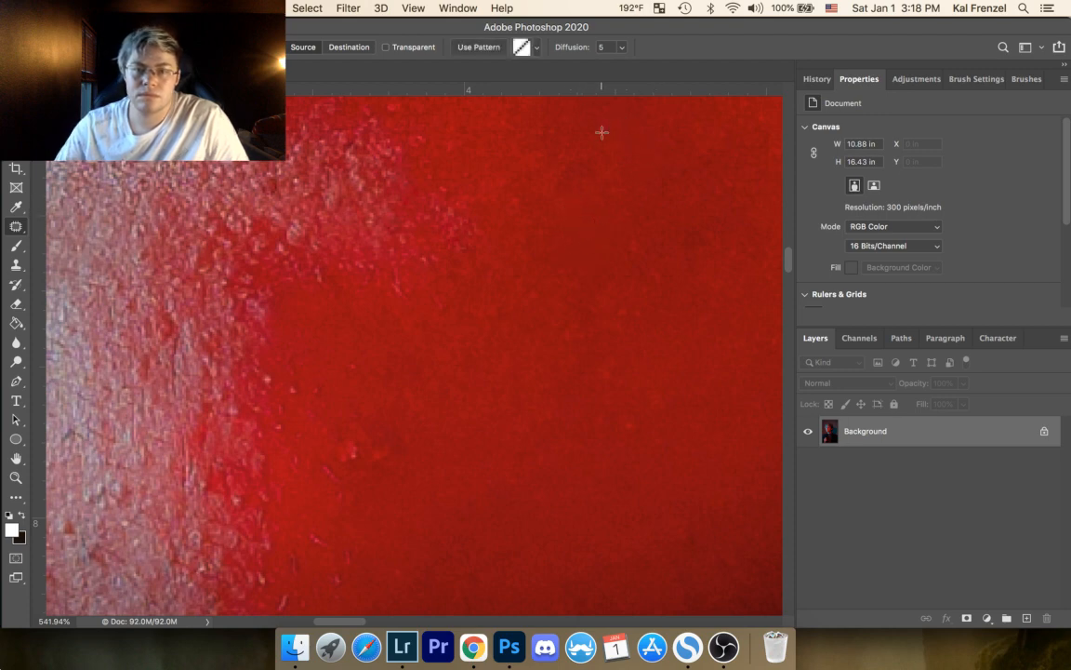
# Step: Patch the reddish flecks just off the upper outer edge of the speckled highlight, clearing the selections
pyautogui.press('super+d')
pyautogui.moveTo(461, 170)
pyautogui.mouseDown()
pyautogui.moveTo(496, 166)
pyautogui.moveTo(515, 202)
pyautogui.mouseUp()
pyautogui.press('super+d')
pyautogui.moveTo(513, 205); pyautogui.dragTo(518, 223)
pyautogui.press('super+d')
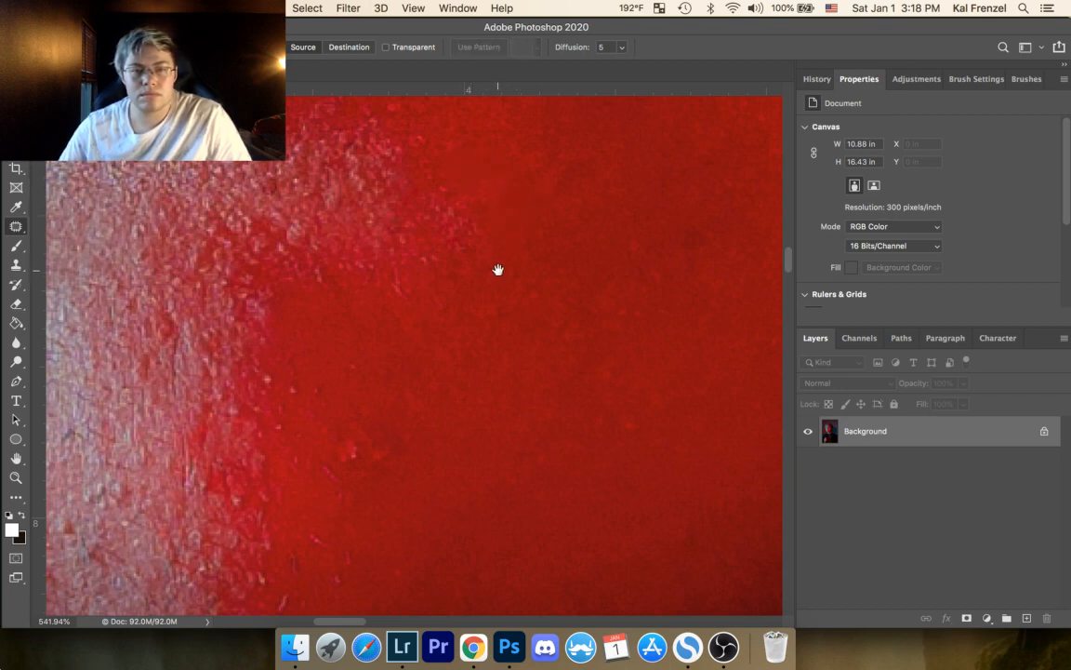
# Step: Patch the pink bump and the dark mark in the red skin beside the highlight's lower part, deselecting after each
pyautogui.moveTo(498, 270); pyautogui.dragTo(468, 137)
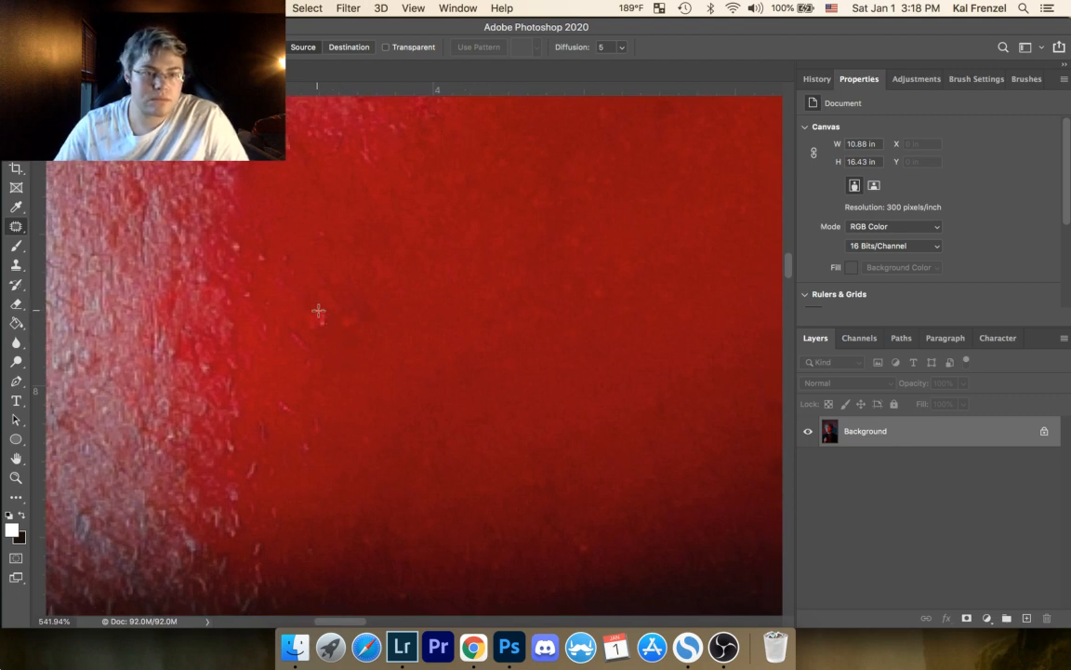
pyautogui.moveTo(318, 337)
pyautogui.mouseDown()
pyautogui.moveTo(323, 328)
pyautogui.moveTo(313, 395)
pyautogui.moveTo(342, 390)
pyautogui.mouseUp()
pyautogui.press('super+d')
pyautogui.moveTo(319, 289)
pyautogui.mouseDown()
pyautogui.moveTo(351, 284)
pyautogui.moveTo(353, 296)
pyautogui.mouseUp()
pyautogui.moveTo(365, 393); pyautogui.dragTo(368, 390)
pyautogui.press('super+d')
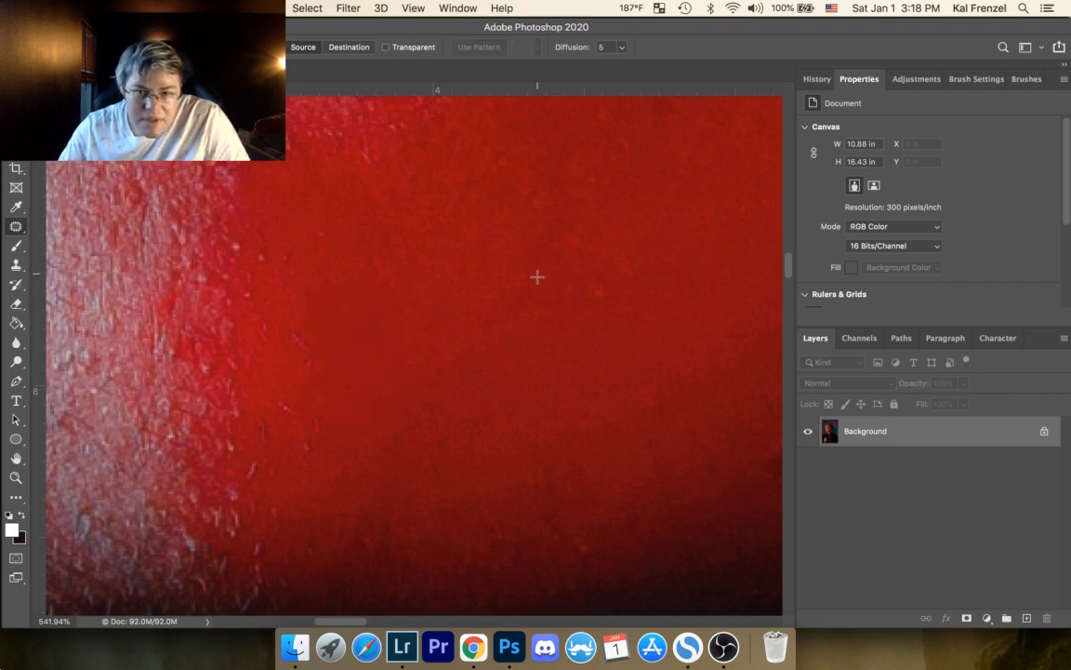
# Step: Patch the small bright spot and a neighbouring mark in the open red skin of the lower chin
pyautogui.moveTo(606, 284); pyautogui.dragTo(600, 290)
pyautogui.moveTo(602, 295); pyautogui.dragTo(610, 322)
pyautogui.press('super+d')
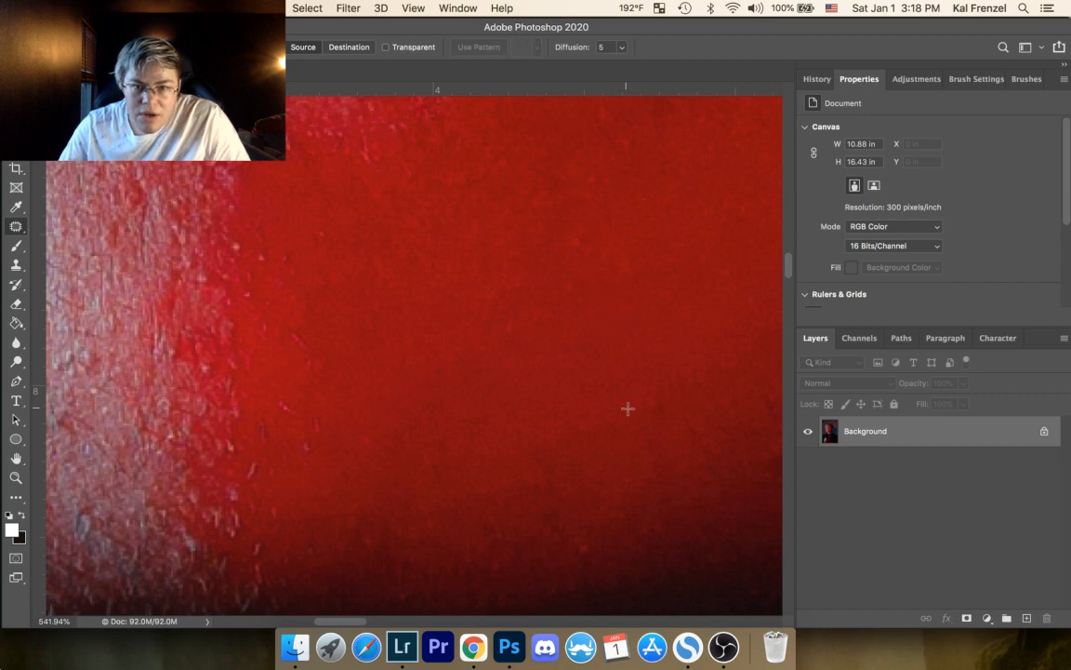
pyautogui.moveTo(647, 387); pyautogui.dragTo(651, 406)
pyautogui.press('super+d')
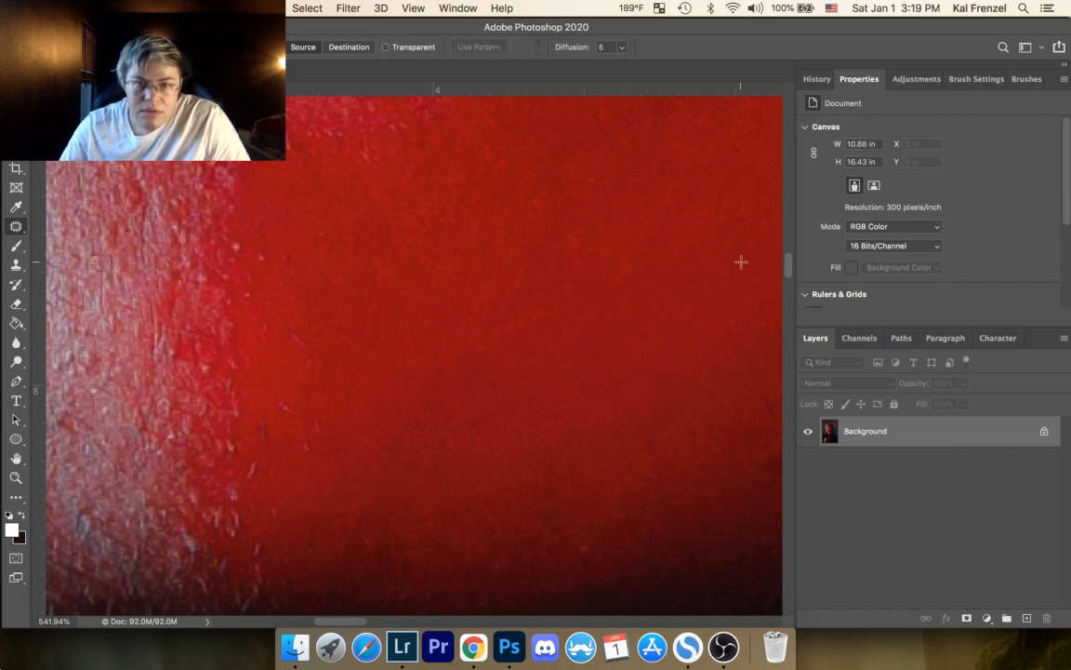
# Step: Patch two faint marks in the upper part of the open red chin skin and clear the selections
pyautogui.moveTo(593, 169); pyautogui.dragTo(601, 170)
pyautogui.moveTo(600, 182); pyautogui.dragTo(601, 213)
pyautogui.press('super+d')
pyautogui.moveTo(621, 257); pyautogui.dragTo(615, 253)
pyautogui.moveTo(626, 269)
pyautogui.mouseDown()
pyautogui.moveTo(629, 234)
pyautogui.moveTo(583, 225)
pyautogui.moveTo(584, 293)
pyautogui.mouseUp()
pyautogui.press('super+d')
# Step: Patch the bright speck near the dark jaw shadow and a spot beside the highlight's lower edge, deselecting after each
pyautogui.press('super+d')
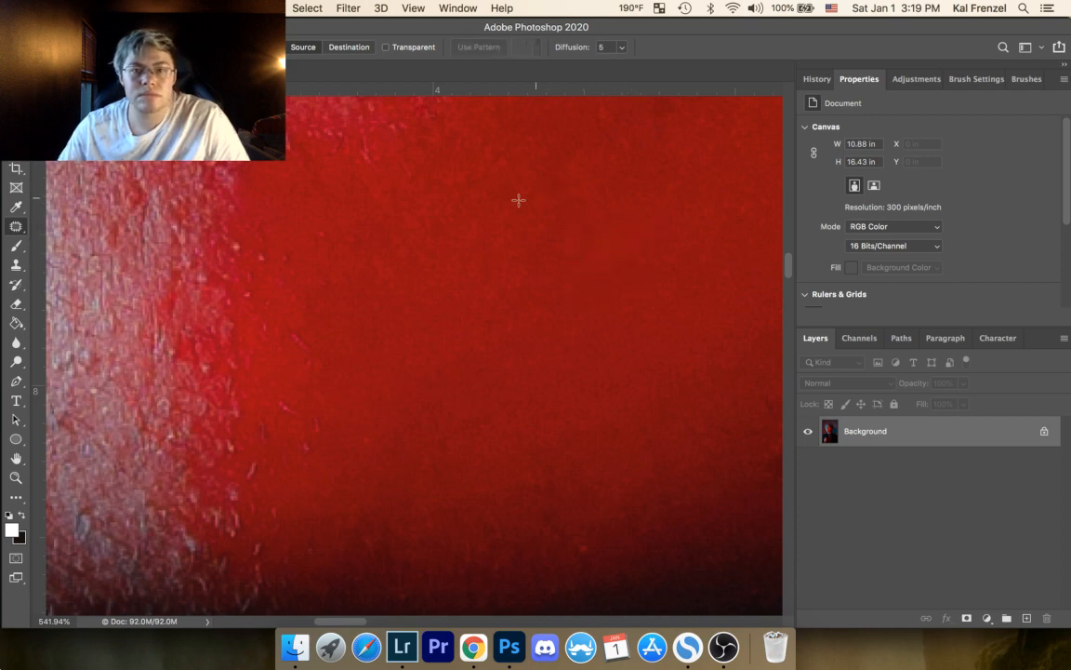
pyautogui.moveTo(577, 539)
pyautogui.mouseDown()
pyautogui.moveTo(606, 536)
pyautogui.moveTo(618, 554)
pyautogui.mouseUp()
pyautogui.press('super+d')
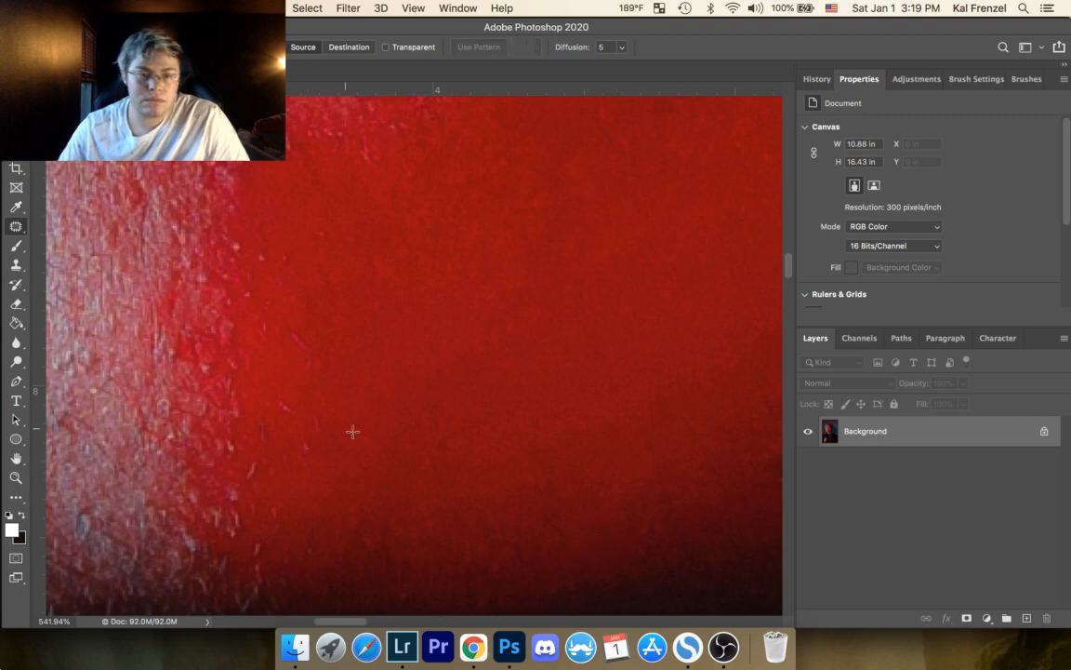
pyautogui.moveTo(355, 449); pyautogui.dragTo(375, 425)
pyautogui.press('super+d')
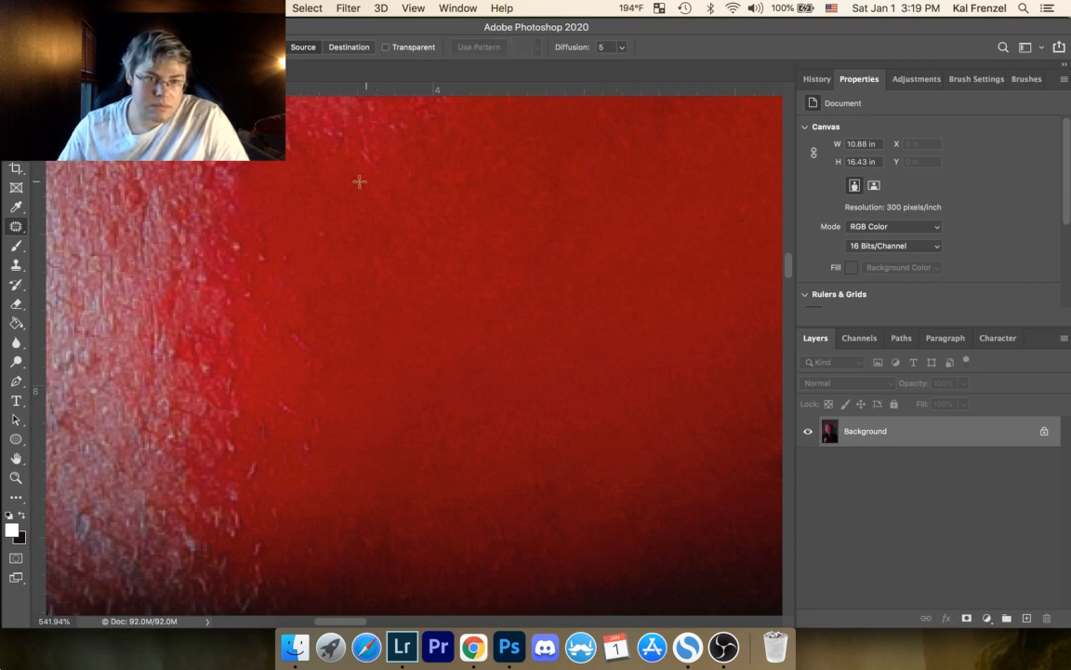
# Step: Patch the stray specks in the red skin just outside the highlight's pink border, clearing each selection
pyautogui.moveTo(324, 229)
pyautogui.mouseDown()
pyautogui.moveTo(359, 251)
pyautogui.moveTo(347, 230)
pyautogui.moveTo(352, 198)
pyautogui.mouseUp()
pyautogui.press('super+d')
pyautogui.press('super+d')
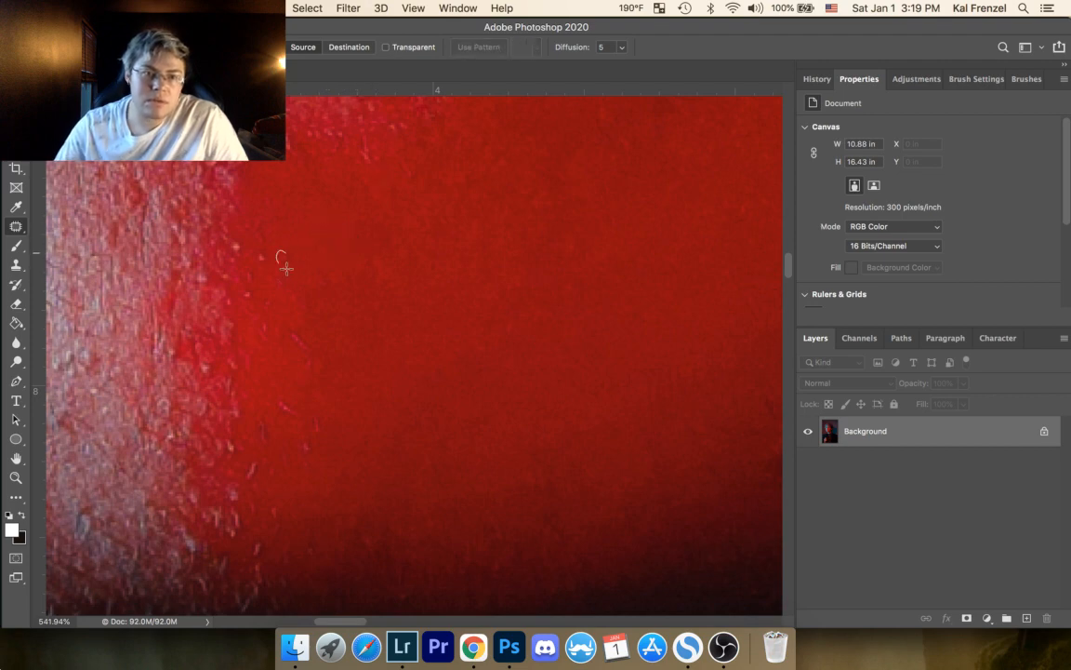
pyautogui.moveTo(287, 269)
pyautogui.mouseDown()
pyautogui.moveTo(291, 238)
pyautogui.moveTo(267, 253)
pyautogui.mouseUp()
pyautogui.press('super+d')
pyautogui.moveTo(264, 262); pyautogui.dragTo(266, 287)
pyautogui.press('super+d')
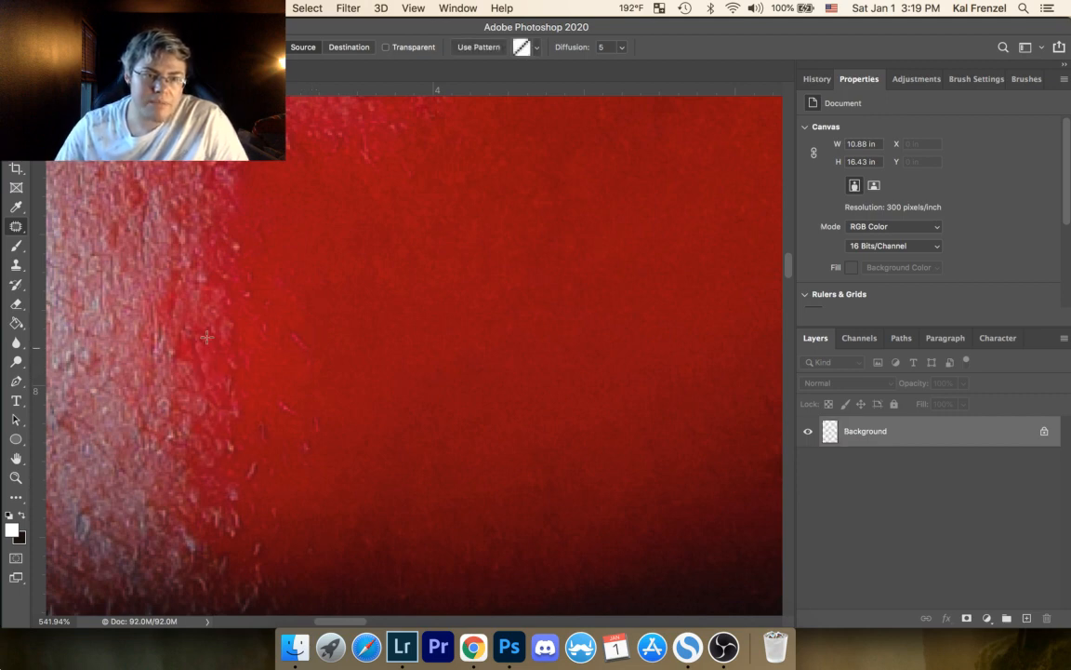
# Step: Patch two blemishes inside the speckled pink border of the chin highlight, deselecting after each
pyautogui.moveTo(215, 357)
pyautogui.mouseDown()
pyautogui.moveTo(211, 365)
pyautogui.moveTo(205, 327)
pyautogui.mouseUp()
pyautogui.press('super+d')
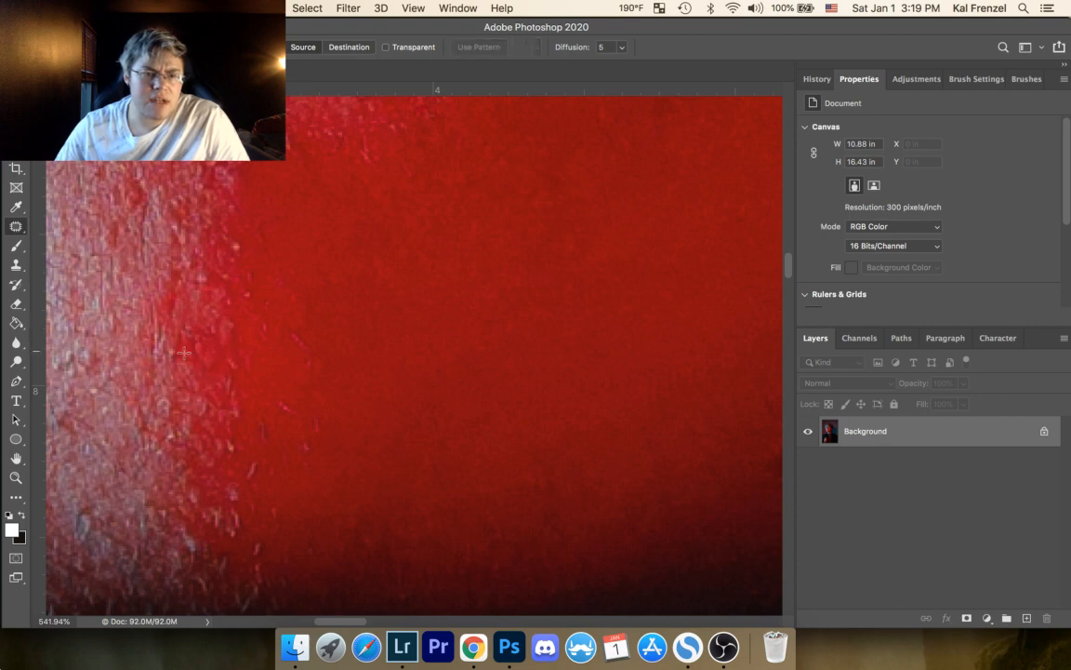
pyautogui.moveTo(190, 270); pyautogui.dragTo(192, 270)
pyautogui.moveTo(201, 283); pyautogui.dragTo(185, 295)
pyautogui.press('super+d')
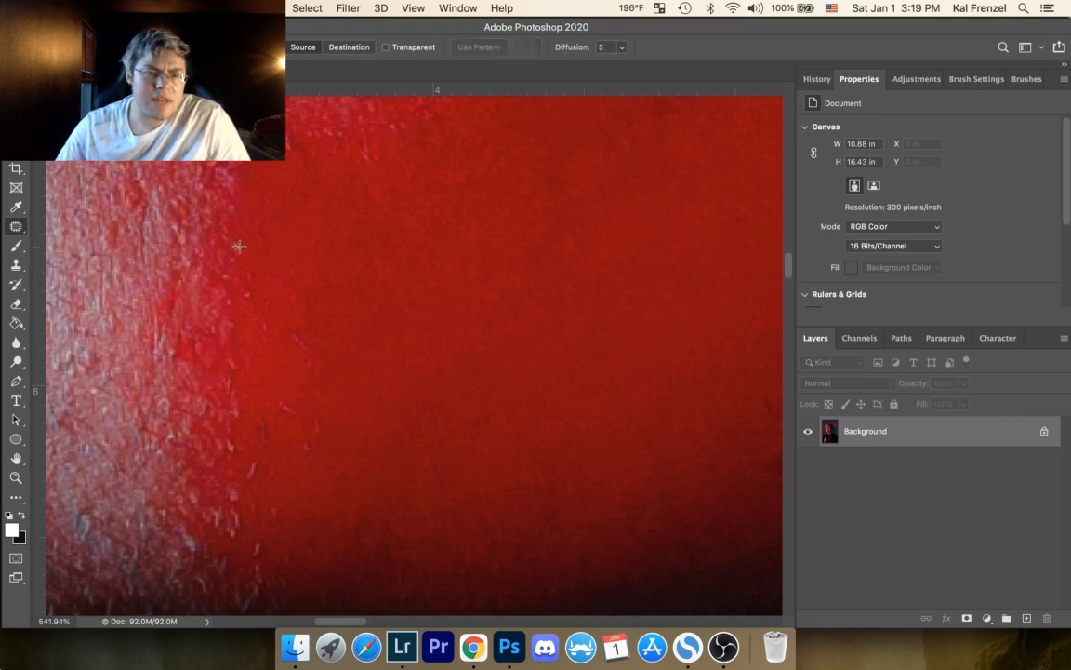
# Step: Patch the light speck on the highlight's edge and the small mark just below it, deselecting after each
pyautogui.moveTo(231, 236); pyautogui.dragTo(232, 240)
pyautogui.moveTo(236, 245); pyautogui.dragTo(221, 220)
pyautogui.press('super+d')
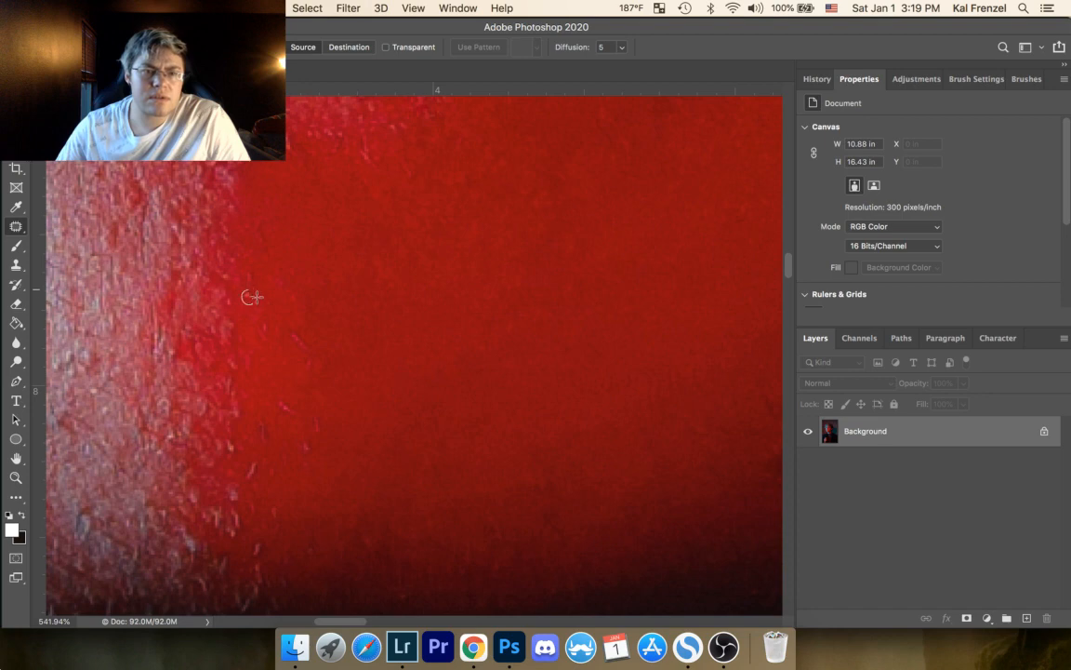
pyautogui.moveTo(257, 297); pyautogui.dragTo(227, 279)
pyautogui.press('super+d')
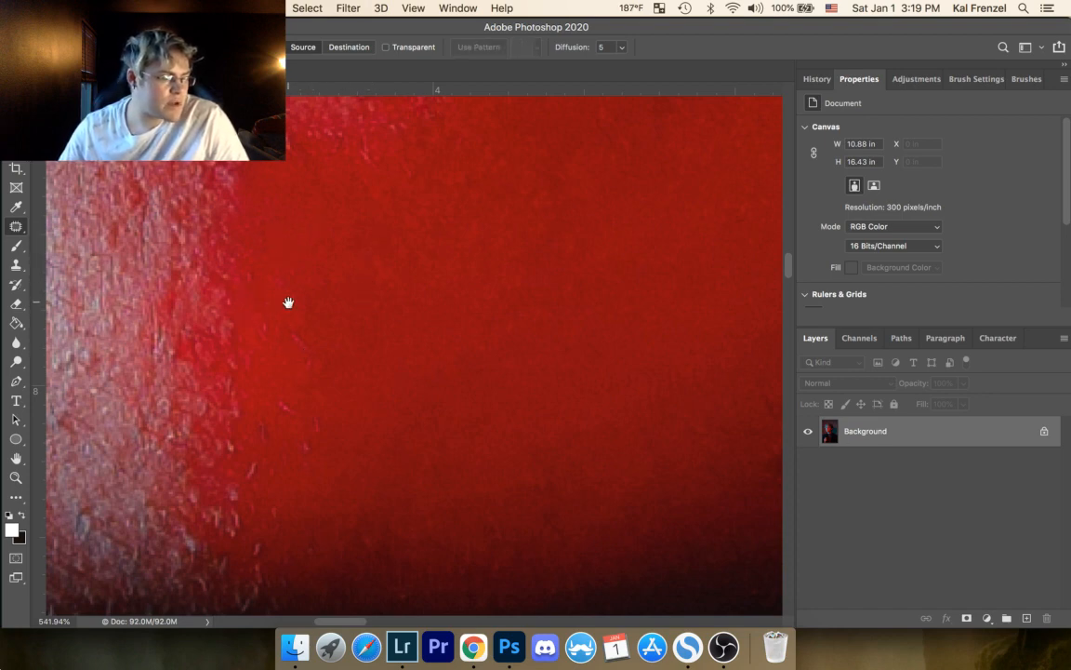
# Step: Patch the dark triangular blemish in the red skin above the jaw shadow and the small mark beside it, clearing both selections
pyautogui.moveTo(377, 338); pyautogui.dragTo(296, 189)
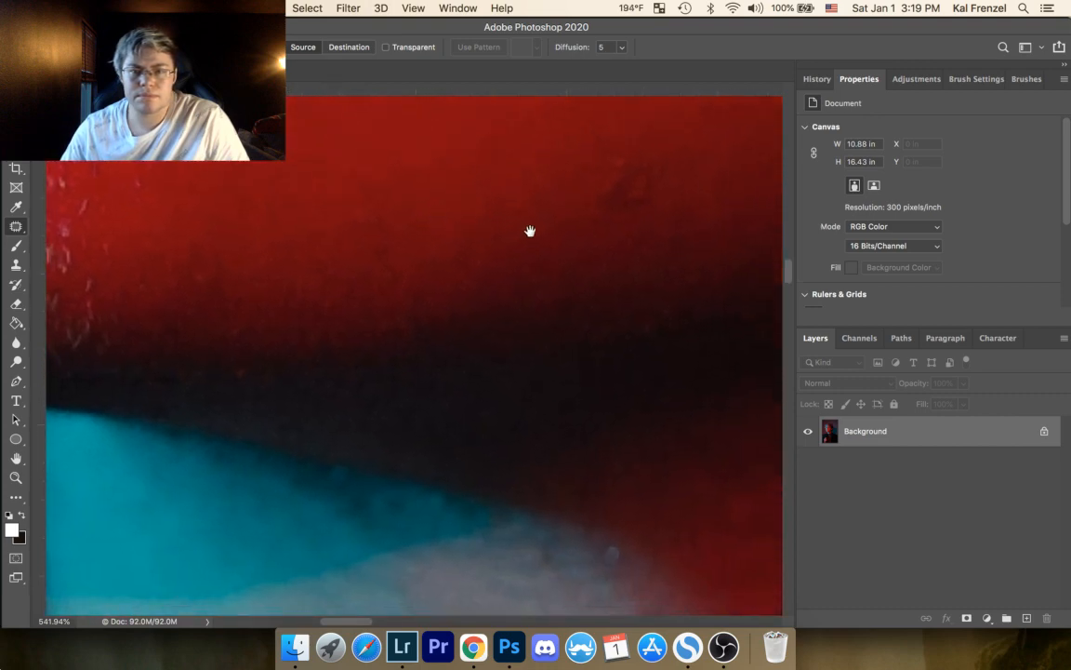
pyautogui.moveTo(530, 231); pyautogui.dragTo(301, 290)
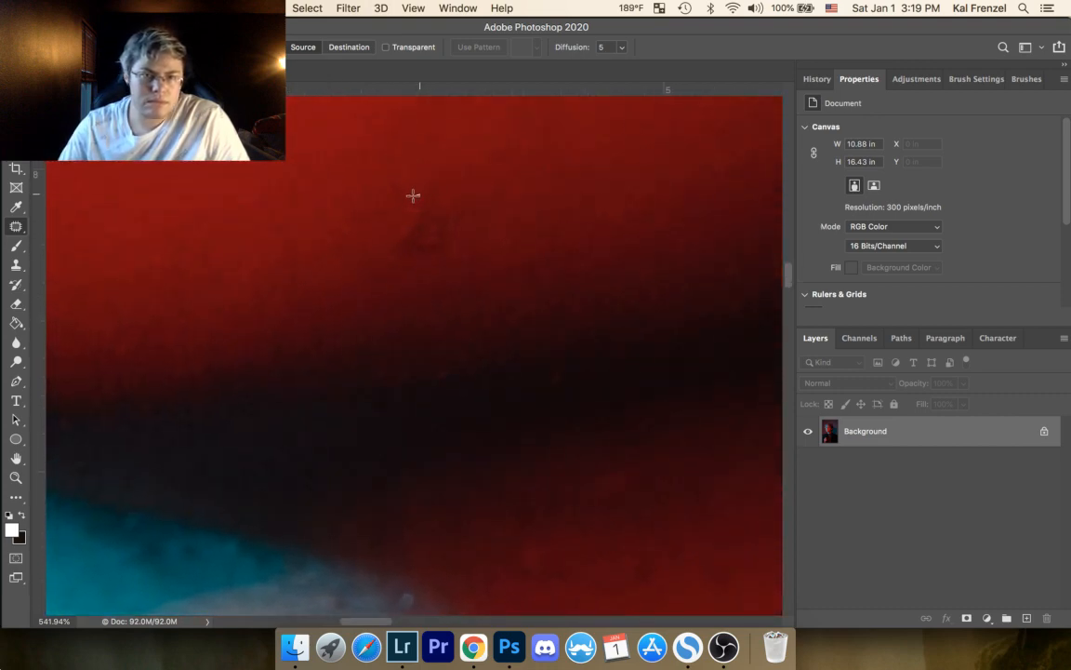
pyautogui.moveTo(438, 198); pyautogui.dragTo(426, 194)
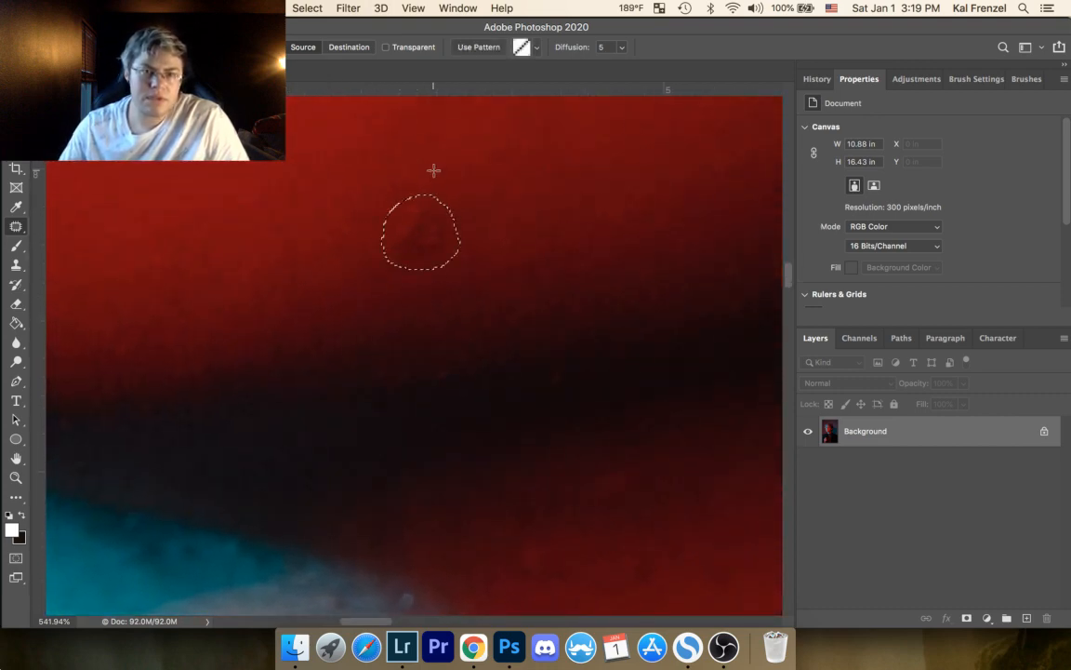
pyautogui.moveTo(438, 251)
pyautogui.mouseDown()
pyautogui.moveTo(430, 183)
pyautogui.moveTo(409, 169)
pyautogui.mouseUp()
pyautogui.click(487, 184)
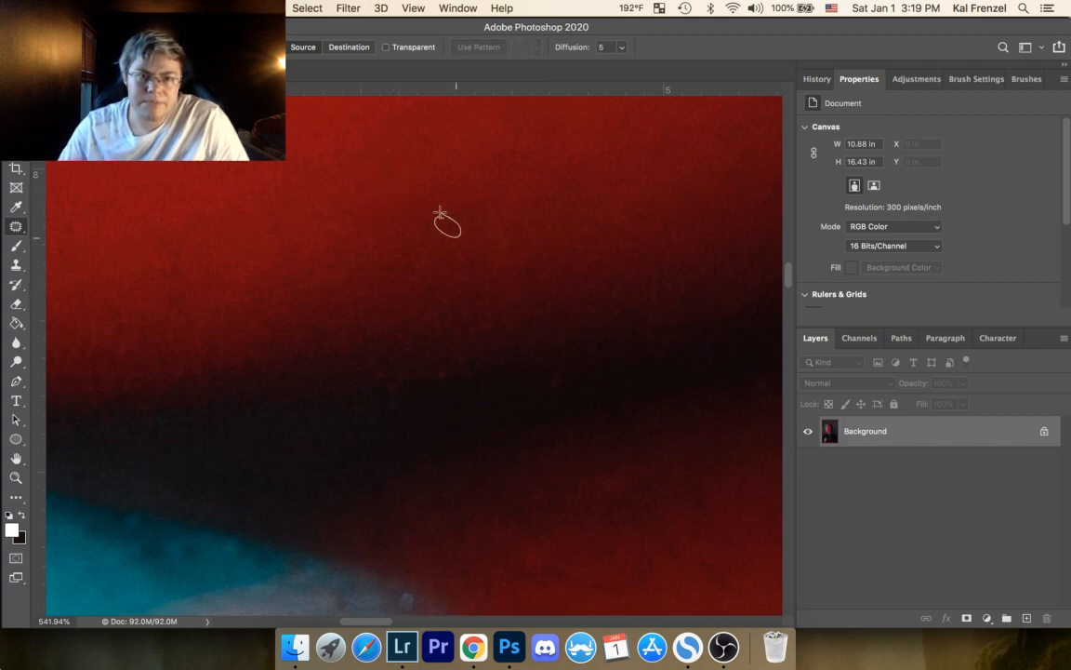
pyautogui.moveTo(440, 213); pyautogui.dragTo(439, 216)
pyautogui.moveTo(447, 226); pyautogui.dragTo(424, 229)
pyautogui.click(470, 179)
# Step: Patch the uneven spot in the red neck skin right beside the pale highlight and deselect
pyautogui.moveTo(559, 245); pyautogui.dragTo(386, 168)
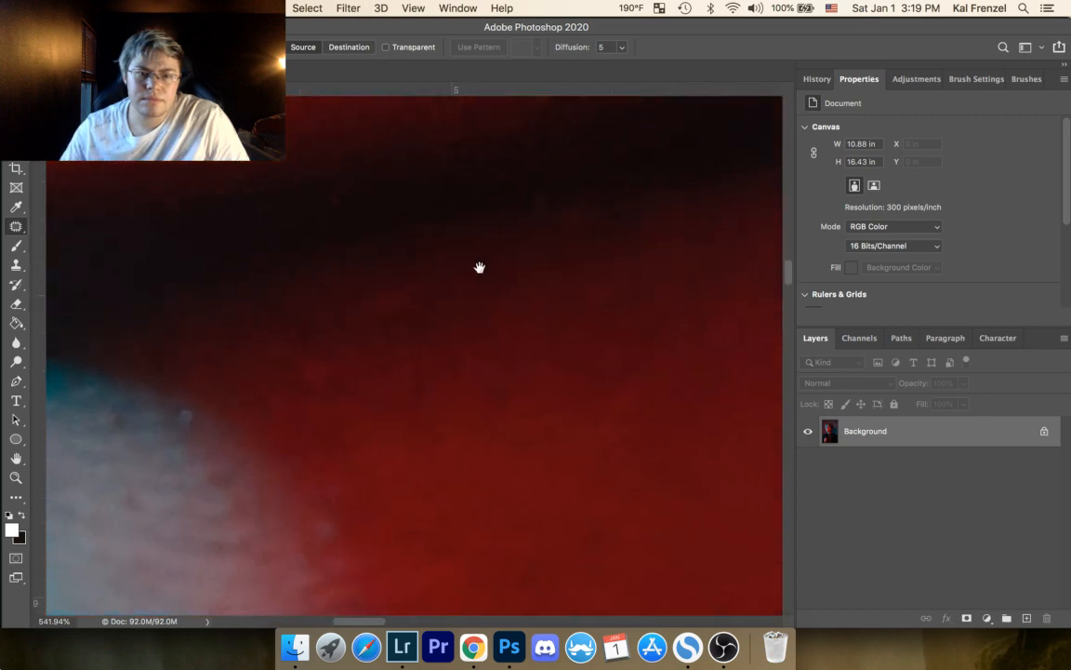
pyautogui.moveTo(508, 313); pyautogui.dragTo(384, 290)
pyautogui.moveTo(457, 318); pyautogui.dragTo(306, 238)
pyautogui.moveTo(394, 370); pyautogui.dragTo(693, 251)
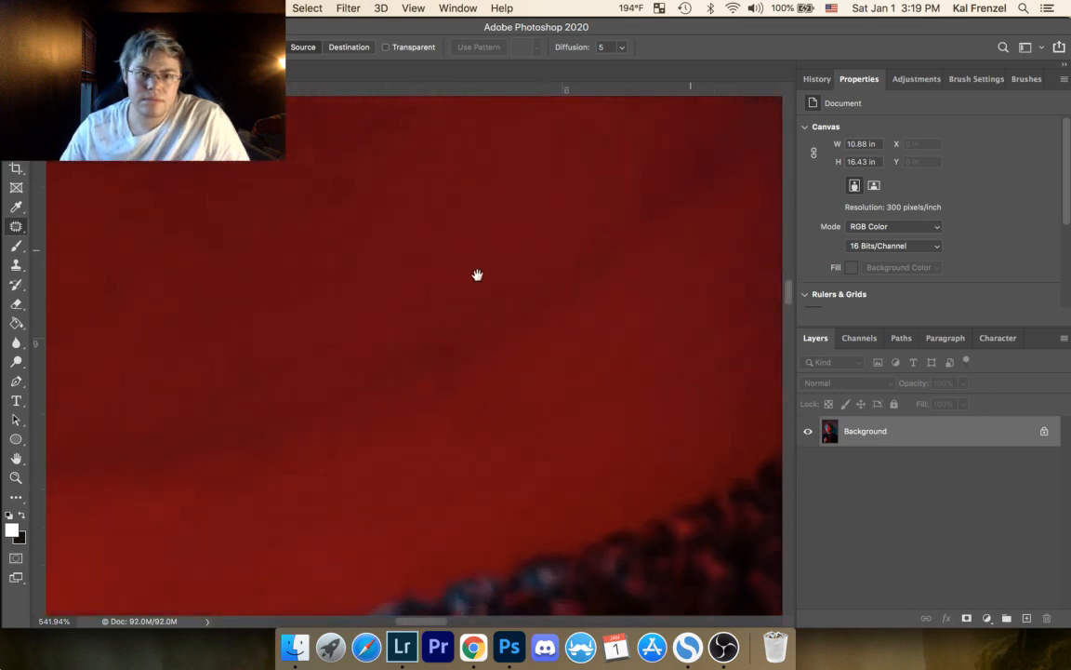
pyautogui.moveTo(397, 260); pyautogui.dragTo(707, 268)
pyautogui.moveTo(405, 290); pyautogui.dragTo(348, 300)
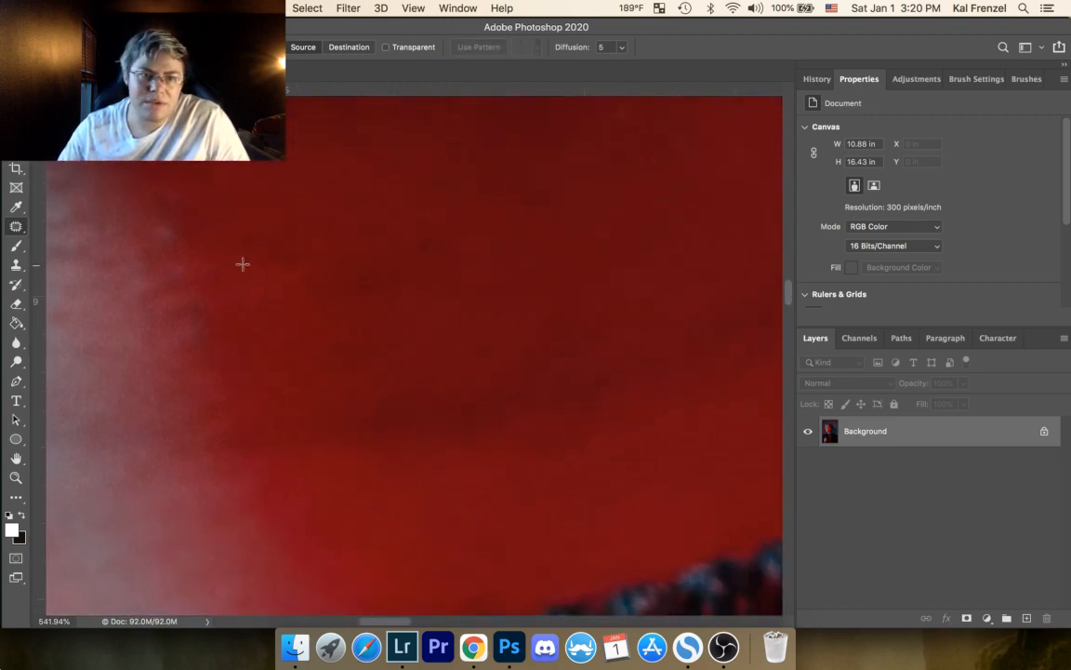
pyautogui.moveTo(251, 250)
pyautogui.mouseDown()
pyautogui.moveTo(259, 232)
pyautogui.moveTo(241, 264)
pyautogui.moveTo(284, 264)
pyautogui.mouseUp()
pyautogui.click(315, 255)
pyautogui.click(278, 221)
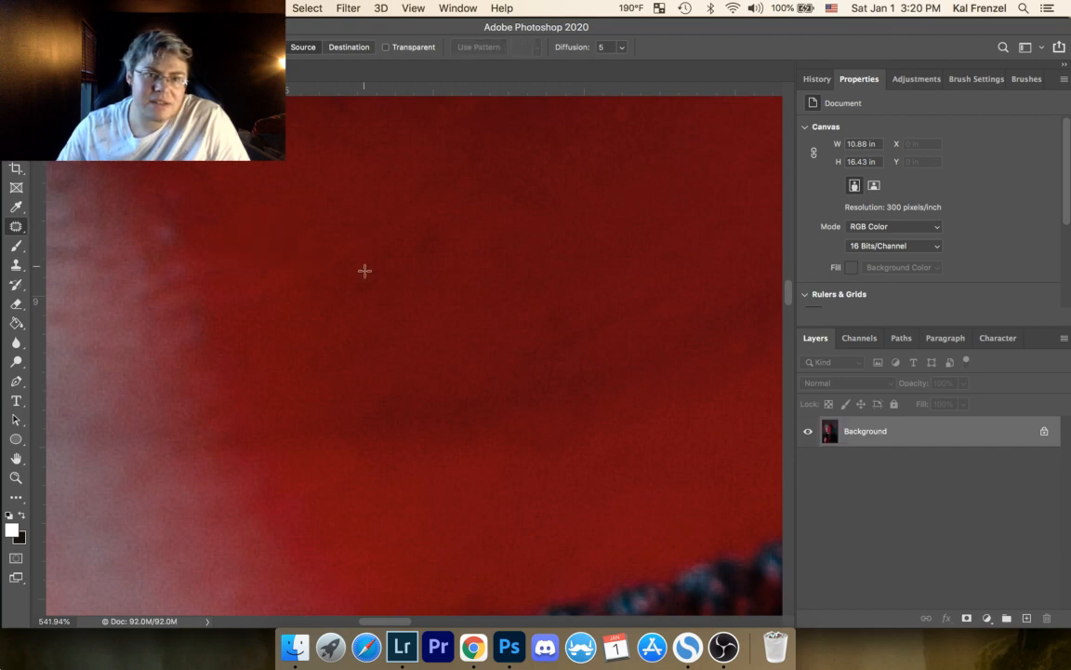
# Step: Patch the two small dark spots in the red neck skin farther from the pale highlight, deselecting after each
pyautogui.moveTo(356, 284)
pyautogui.mouseDown()
pyautogui.moveTo(381, 262)
pyautogui.moveTo(388, 315)
pyautogui.mouseUp()
pyautogui.click(409, 284)
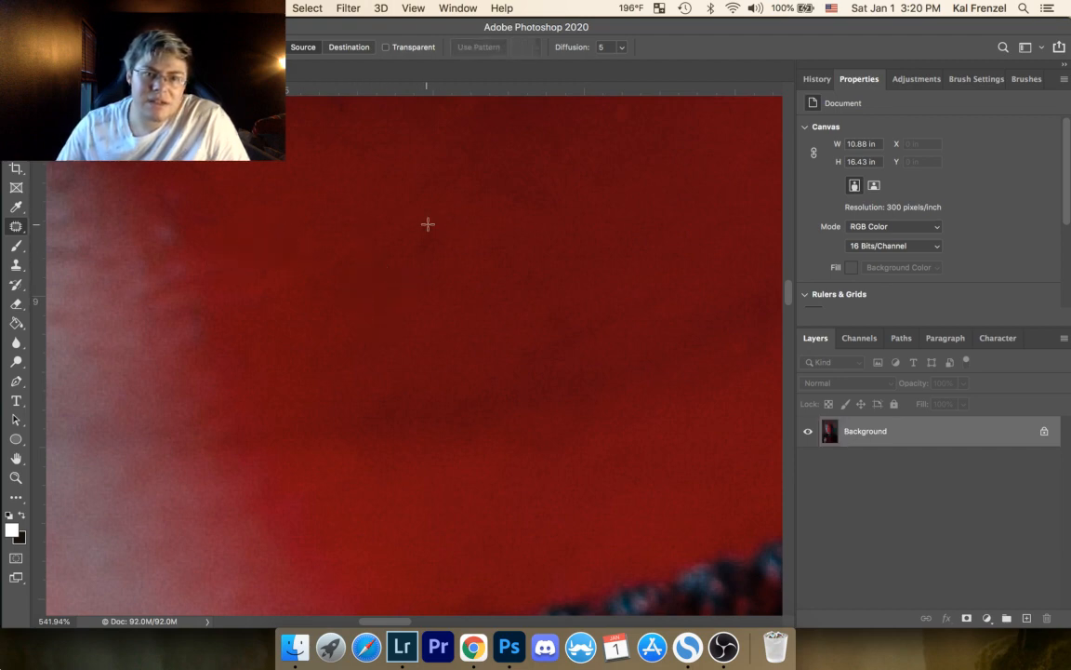
pyautogui.moveTo(411, 233); pyautogui.dragTo(408, 238)
pyautogui.moveTo(428, 251)
pyautogui.mouseDown()
pyautogui.moveTo(426, 289)
pyautogui.moveTo(364, 314)
pyautogui.mouseUp()
pyautogui.click(483, 244)
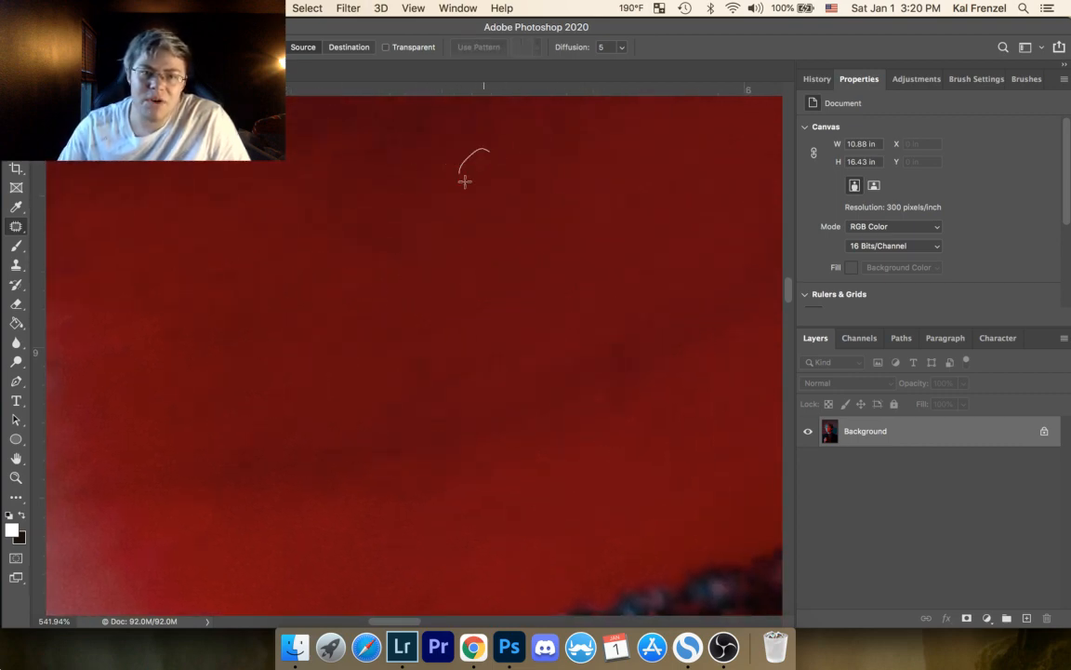
# Step: Patch the faint dark patch high on the red neck skin and the dark mark in the neck crease above the collar
pyautogui.moveTo(465, 181)
pyautogui.mouseDown()
pyautogui.moveTo(492, 154)
pyautogui.moveTo(479, 189)
pyautogui.mouseUp()
pyautogui.click(497, 198)
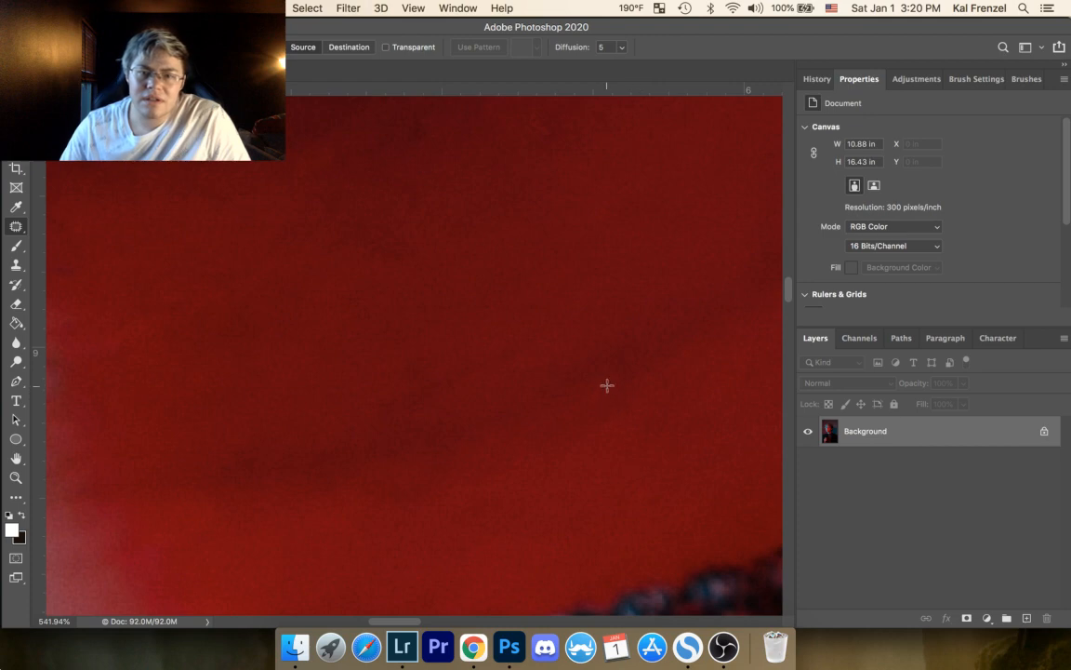
pyautogui.moveTo(593, 389); pyautogui.dragTo(604, 400)
pyautogui.moveTo(604, 400); pyautogui.dragTo(625, 378)
pyautogui.click(657, 353)
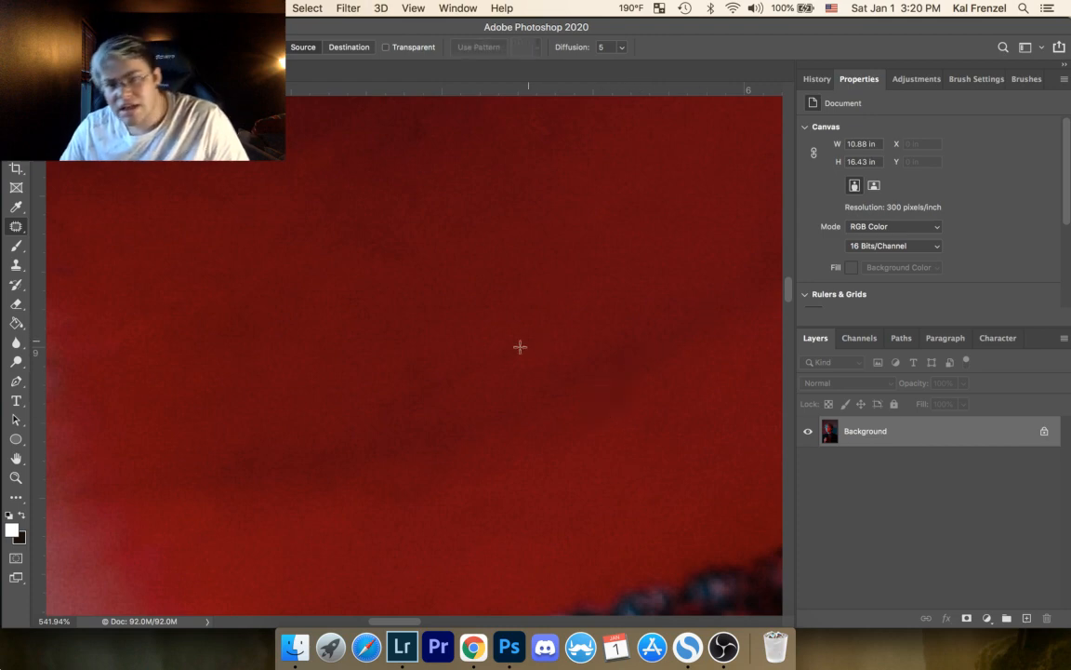
# Step: Patch the blemishes along the border between the pale neck highlight and the red skin, deselecting after each
pyautogui.moveTo(481, 365); pyautogui.dragTo(776, 269)
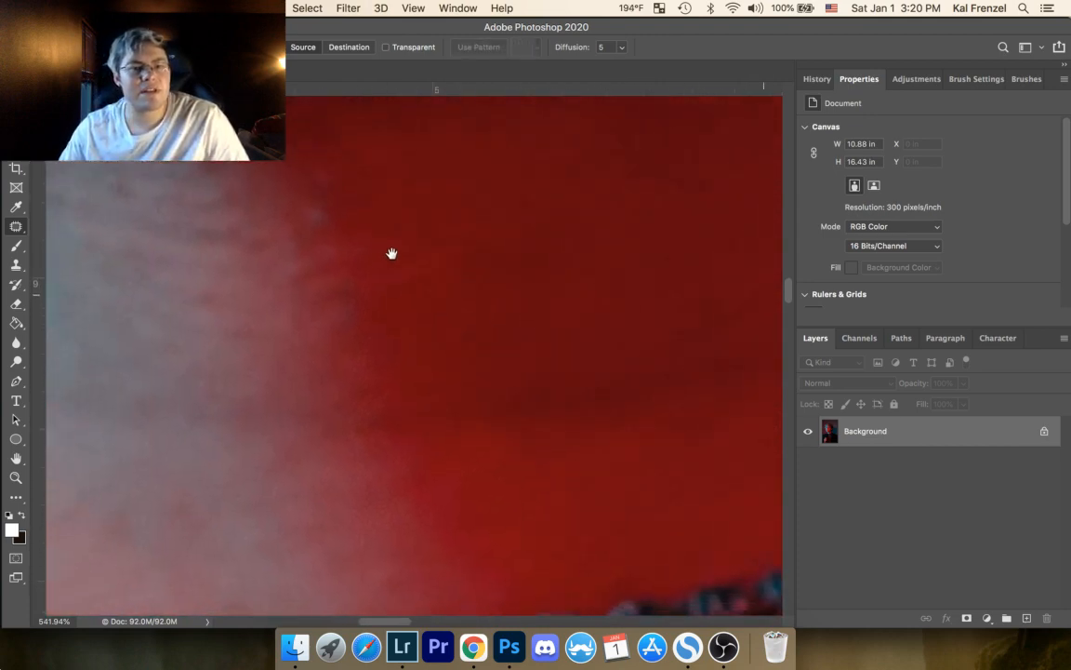
pyautogui.moveTo(392, 254); pyautogui.dragTo(543, 390)
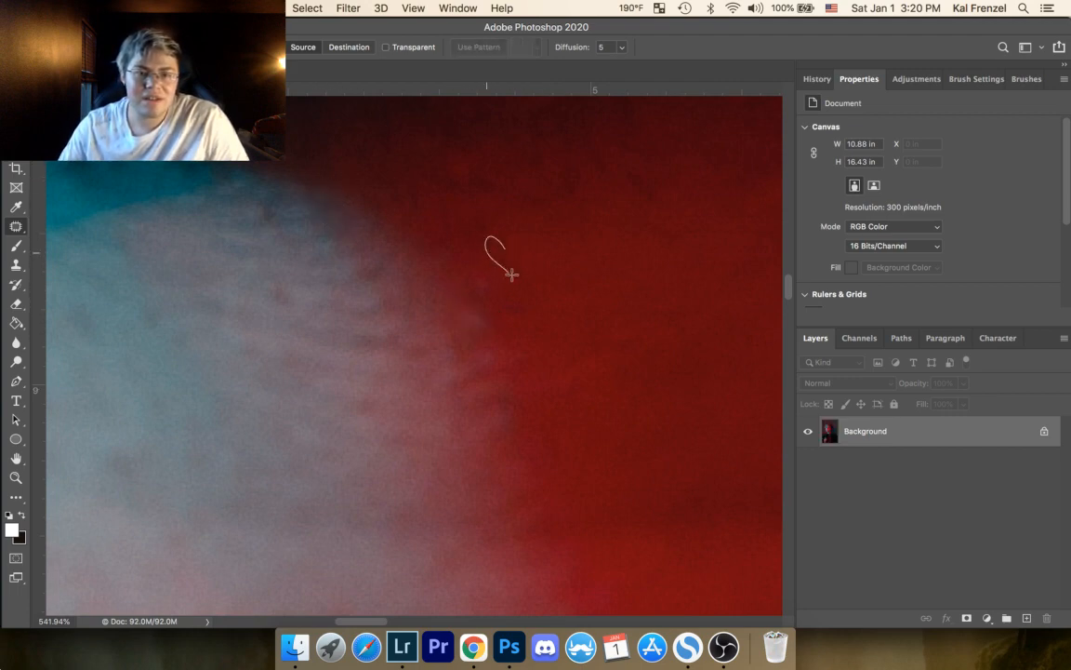
pyautogui.moveTo(511, 275)
pyautogui.mouseDown()
pyautogui.moveTo(533, 300)
pyautogui.moveTo(524, 270)
pyautogui.mouseUp()
pyautogui.press('super+d')
pyautogui.press('super+d')
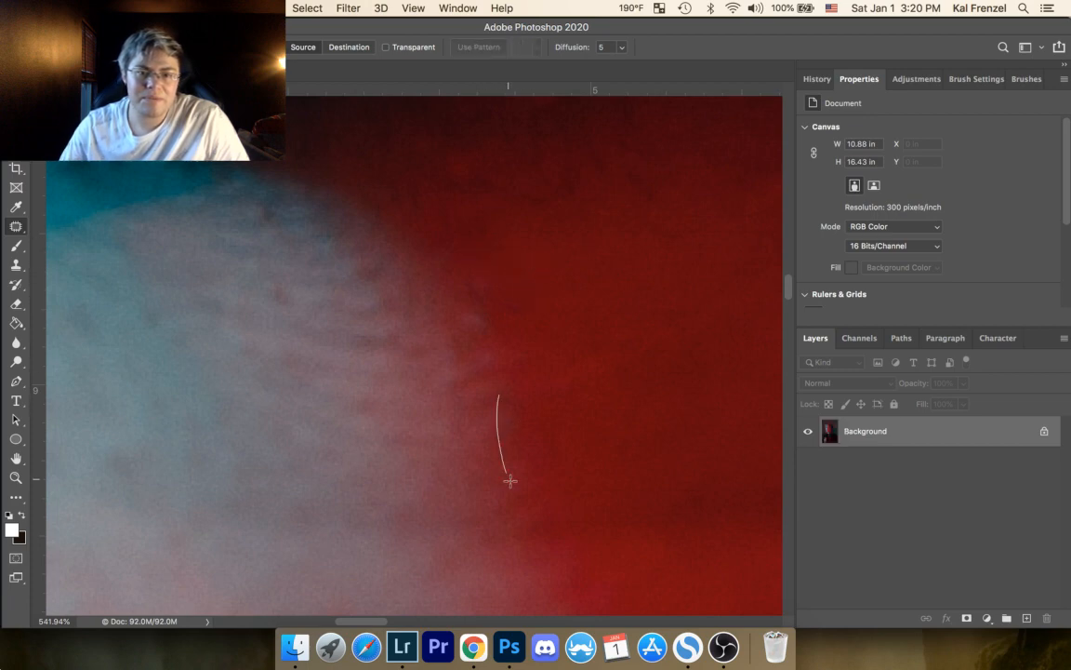
pyautogui.moveTo(510, 481); pyautogui.dragTo(502, 396)
pyautogui.press('super+d')
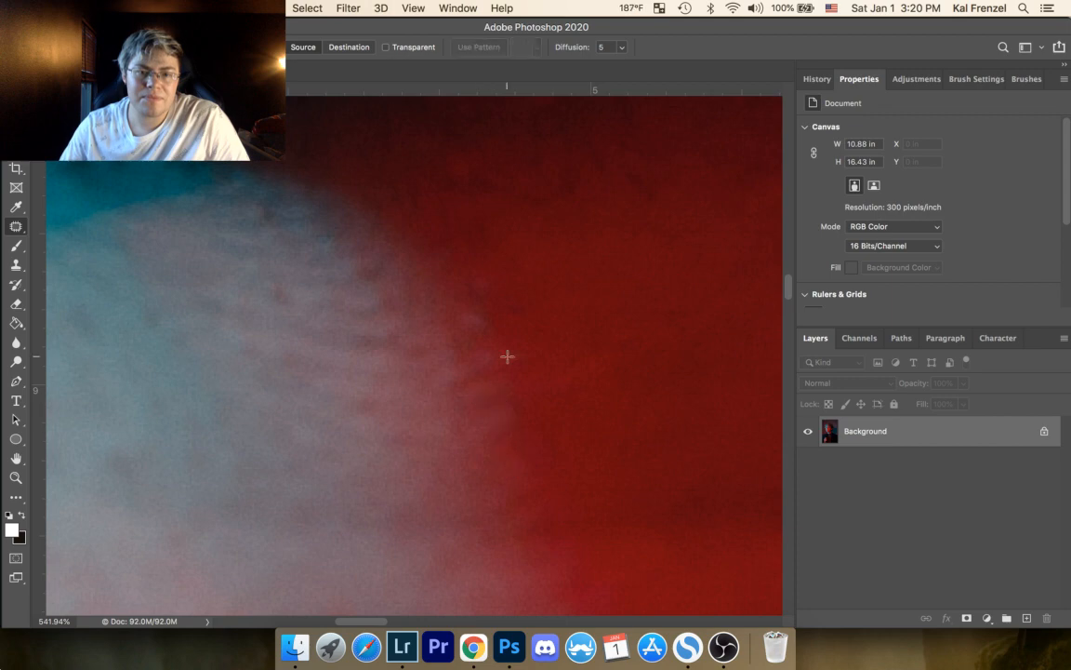
# Step: Patch the reddish marks within the pale neck highlight and clear the selections
pyautogui.moveTo(292, 317); pyautogui.dragTo(288, 305)
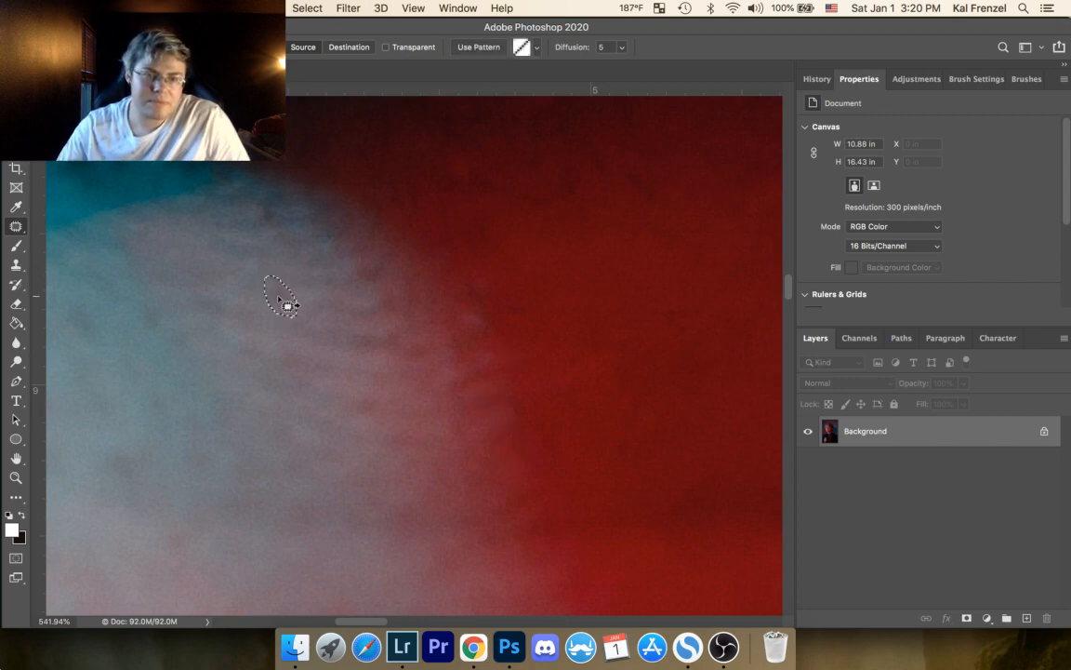
pyautogui.press('super+d')
pyautogui.moveTo(237, 382); pyautogui.dragTo(478, 379)
pyautogui.moveTo(314, 478)
pyautogui.mouseDown()
pyautogui.moveTo(337, 450)
pyautogui.moveTo(338, 472)
pyautogui.moveTo(376, 466)
pyautogui.mouseUp()
pyautogui.press('super+d')
pyautogui.scroll(5, 411, 334)
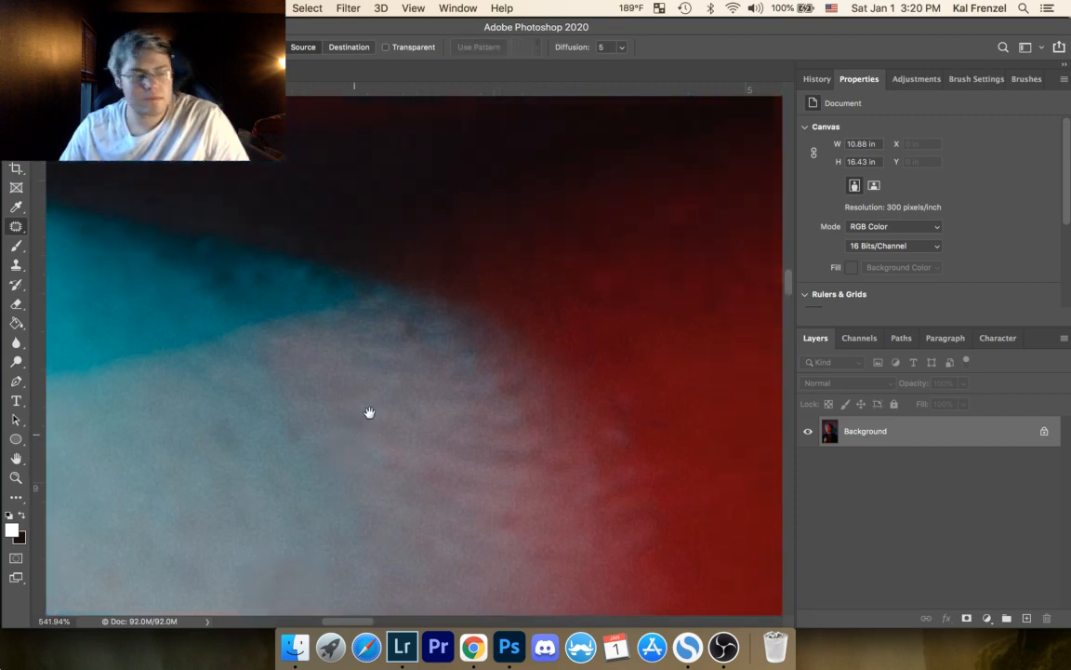
pyautogui.scroll(10, 407, 348)
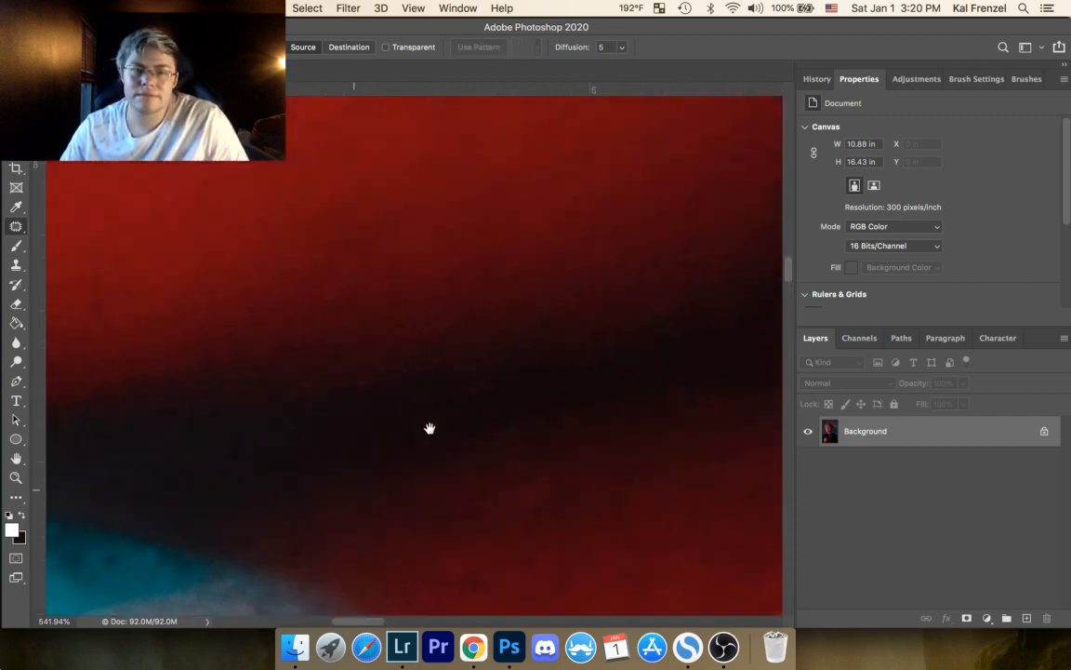
# Step: Patch the small mark high on the cyan cheek near the face's outer edge and deselect it
pyautogui.hscroll(-8, 505, 339)
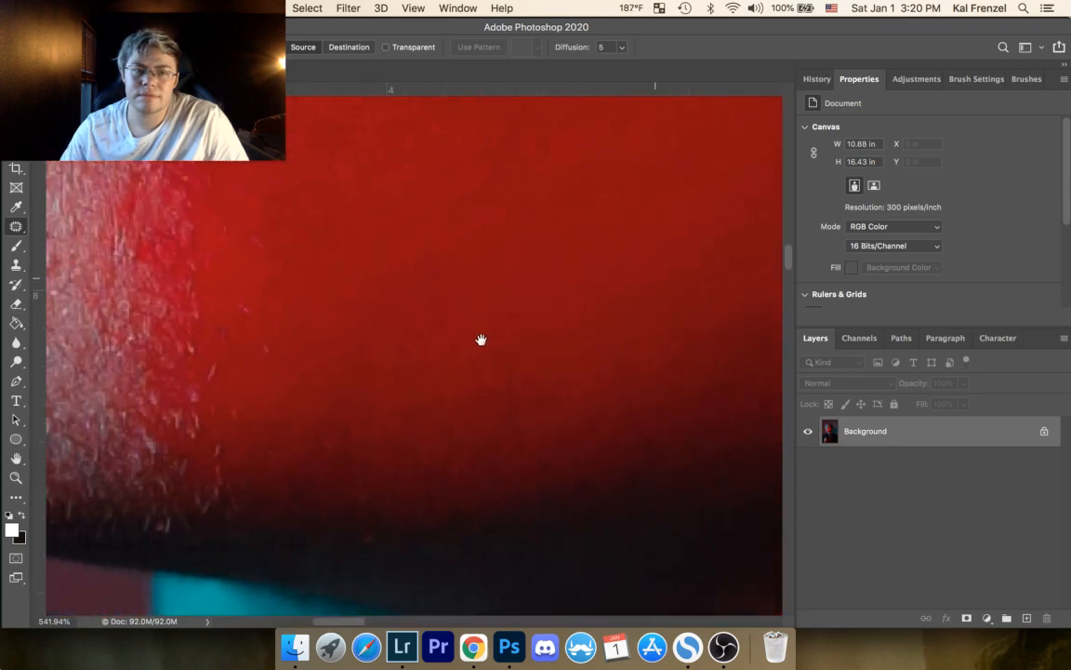
pyautogui.hscroll(-8, 439, 326)
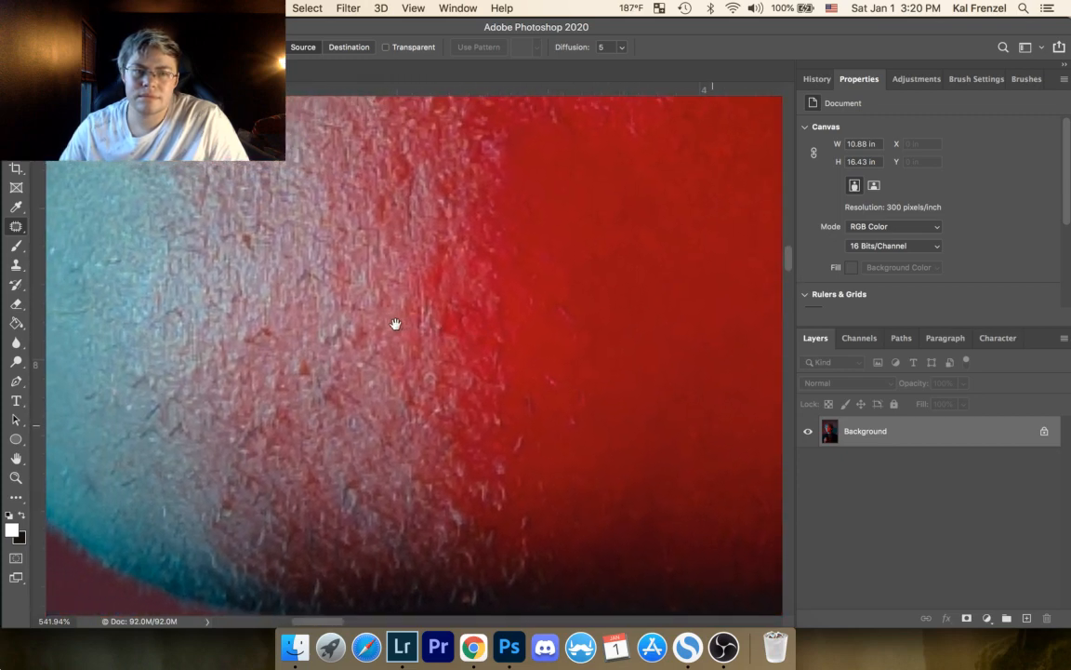
pyautogui.scroll(10, 390, 297)
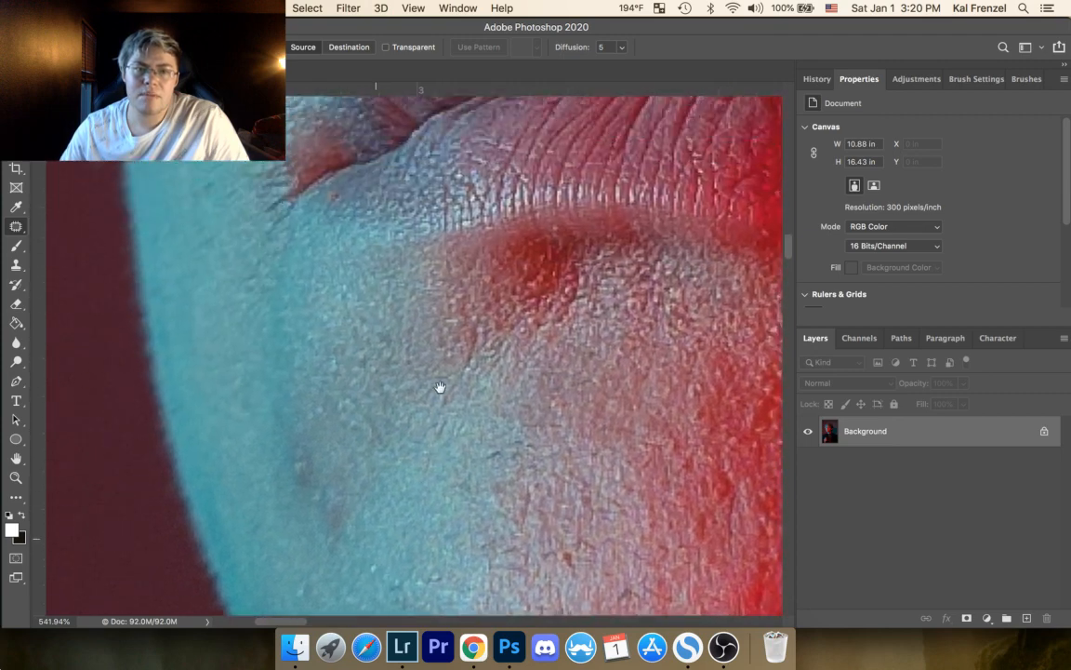
pyautogui.scroll(10, 423, 322)
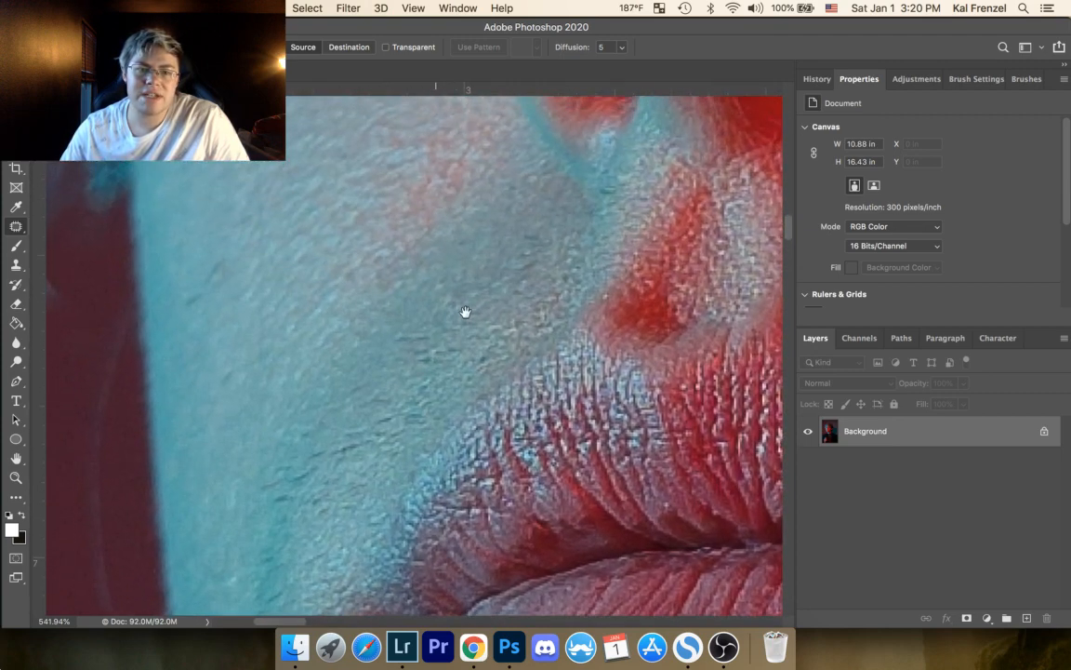
pyautogui.scroll(10, 485, 417)
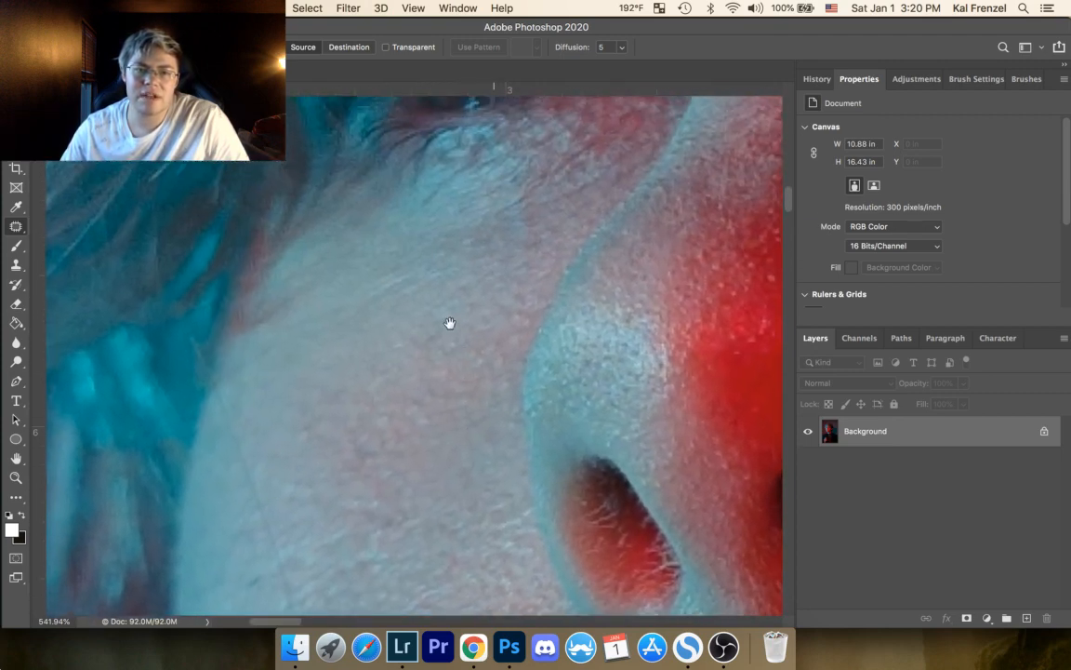
pyautogui.scroll(-10, 431, 366)
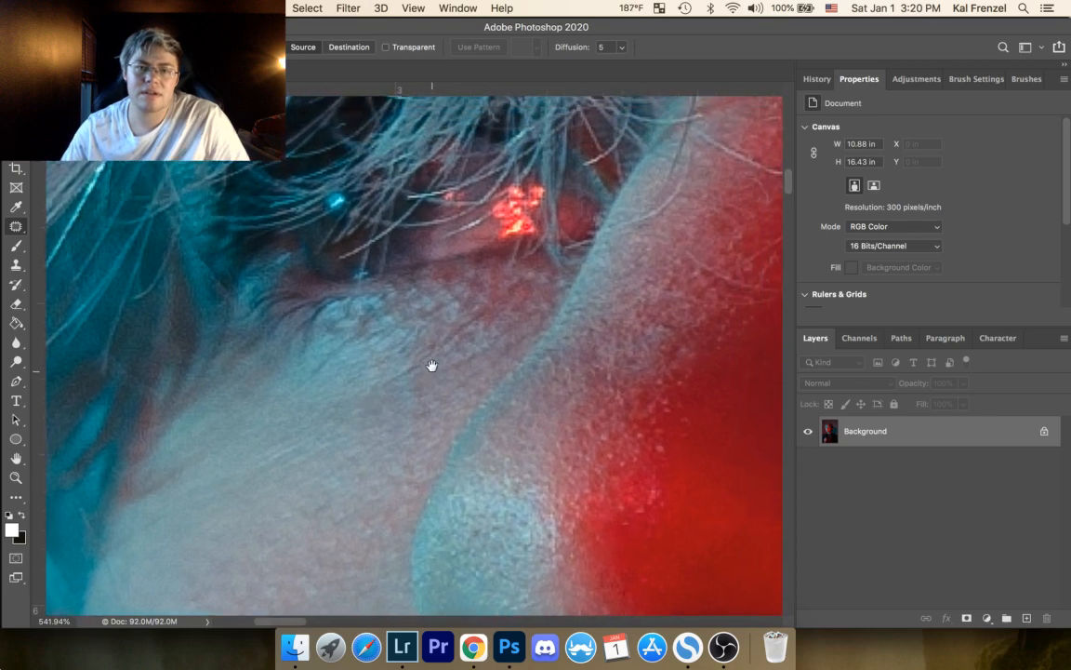
pyautogui.scroll(-10, 442, 259)
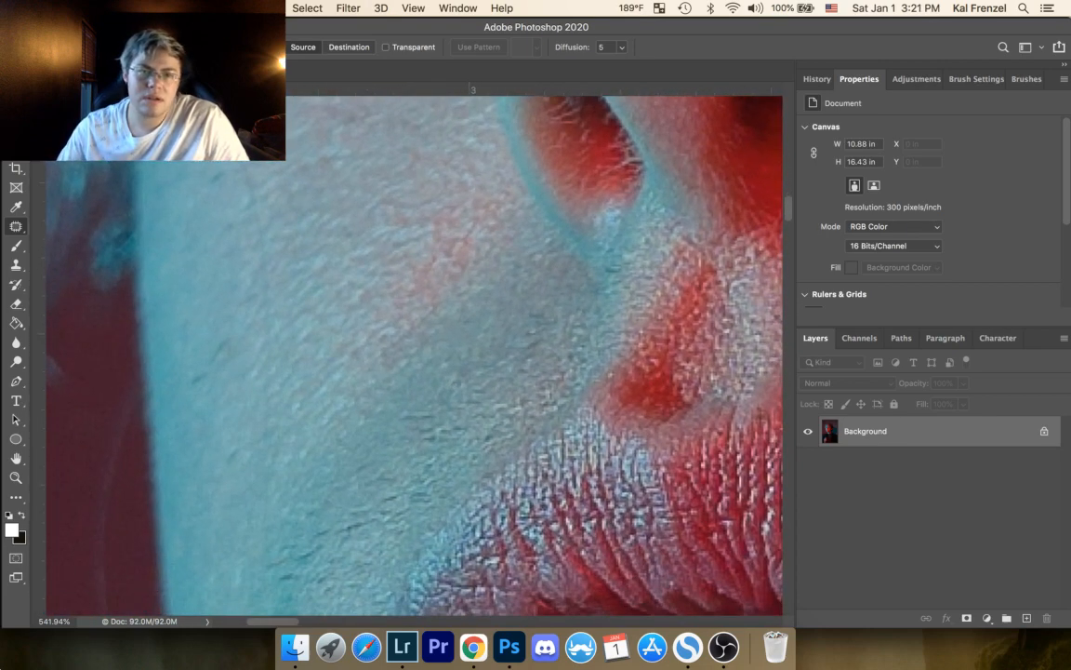
pyautogui.moveTo(209, 186); pyautogui.dragTo(226, 184)
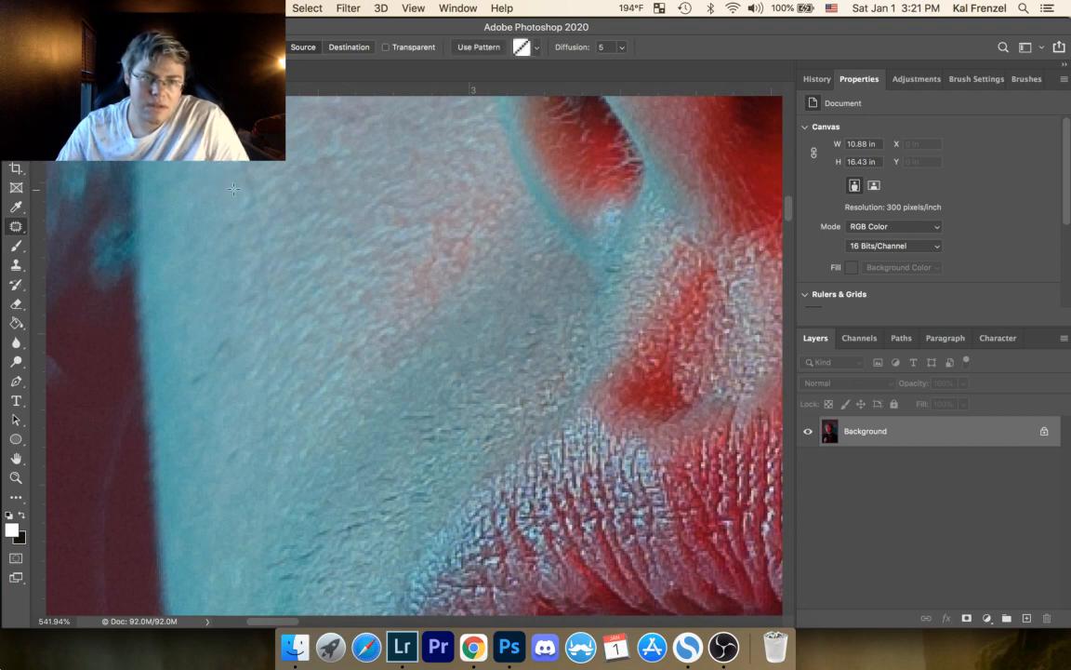
pyautogui.press('super+d')
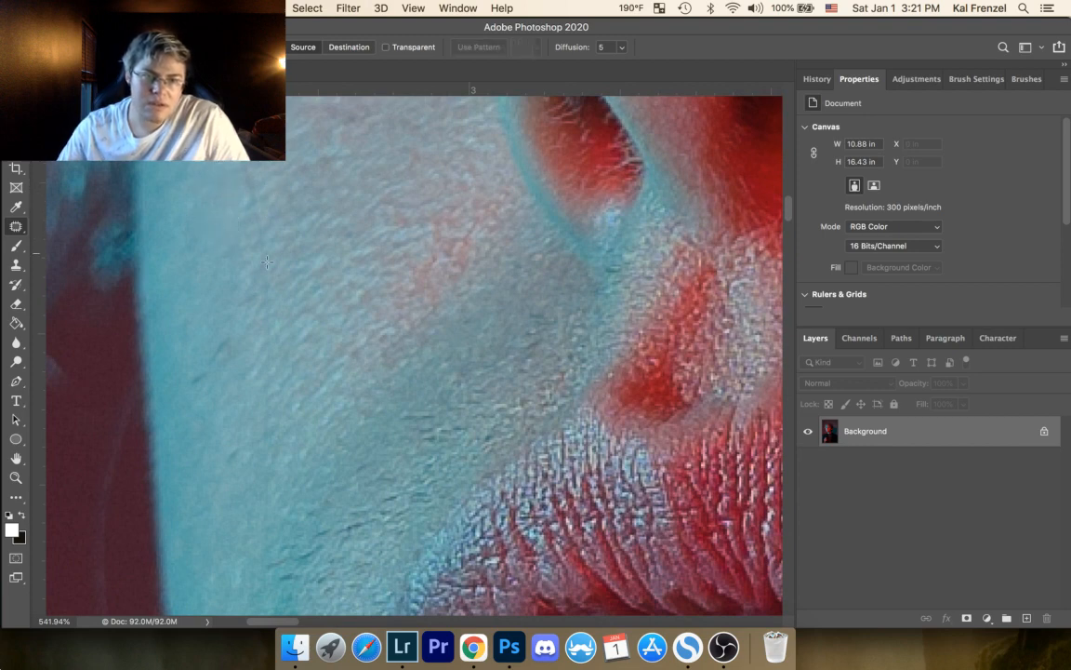
# Step: Patch the faint marks lower on the cyan cheek, close to the face's outer edge, and clear the selections
pyautogui.moveTo(233, 351)
pyautogui.mouseDown()
pyautogui.moveTo(229, 337)
pyautogui.moveTo(197, 373)
pyautogui.mouseUp()
pyautogui.press('super+d')
pyautogui.press('super+d')
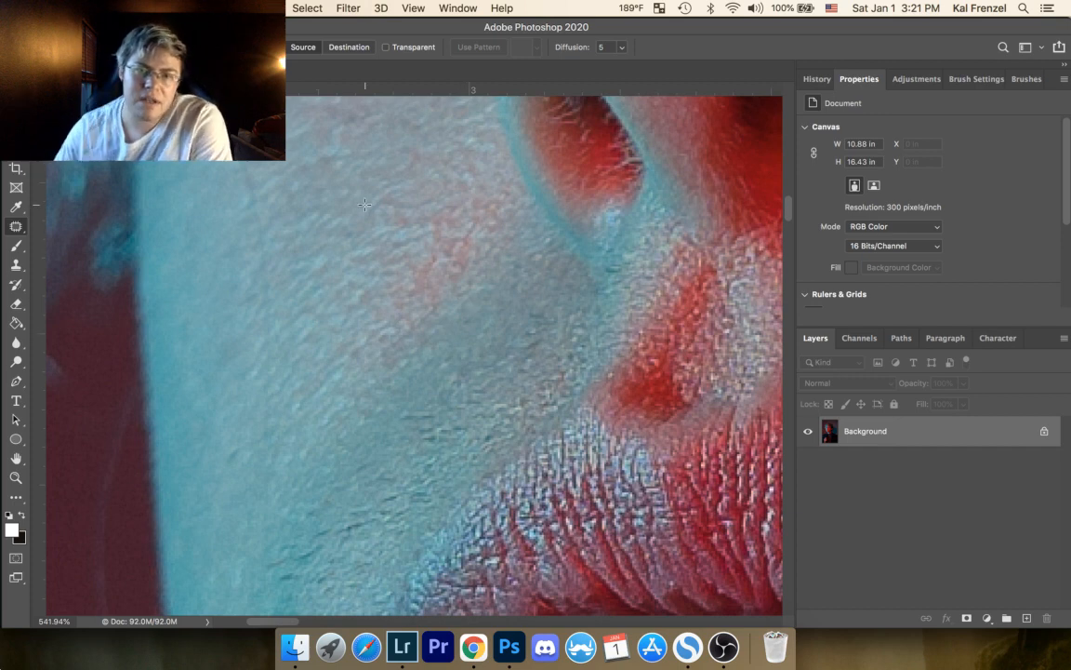
pyautogui.moveTo(429, 275); pyautogui.dragTo(421, 195)
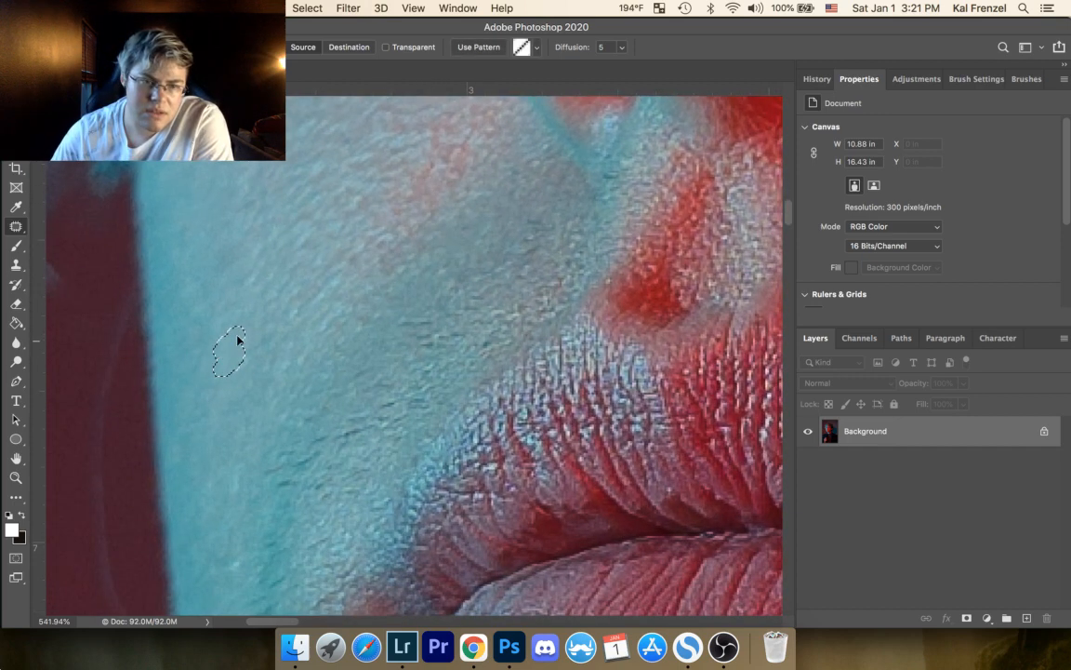
pyautogui.scroll(-5, 467, 327)
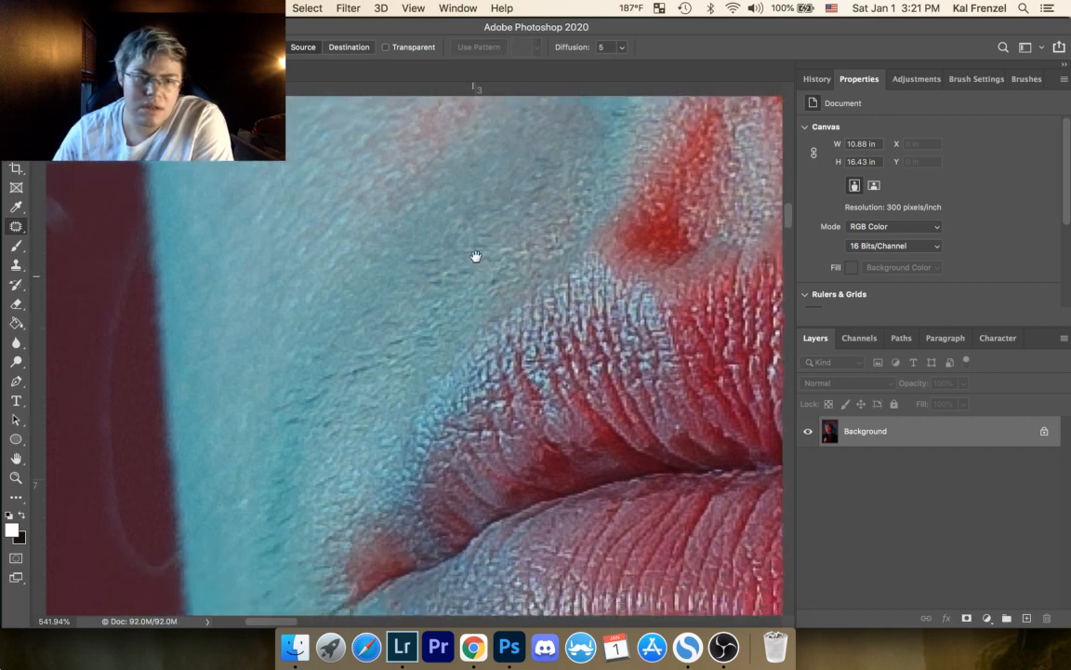
# Step: Patch the long faint curved line in the dark red background beside the cheek with clean background, then deselect
pyautogui.moveTo(290, 308); pyautogui.dragTo(383, 438)
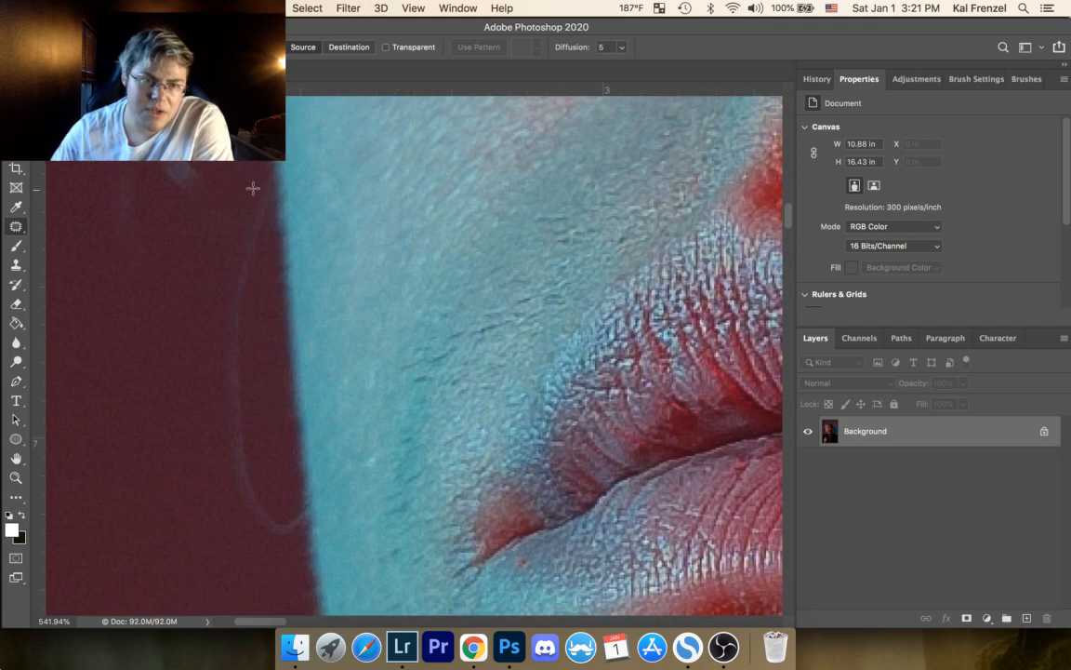
pyautogui.moveTo(253, 186)
pyautogui.mouseDown()
pyautogui.moveTo(213, 316)
pyautogui.moveTo(208, 405)
pyautogui.mouseUp()
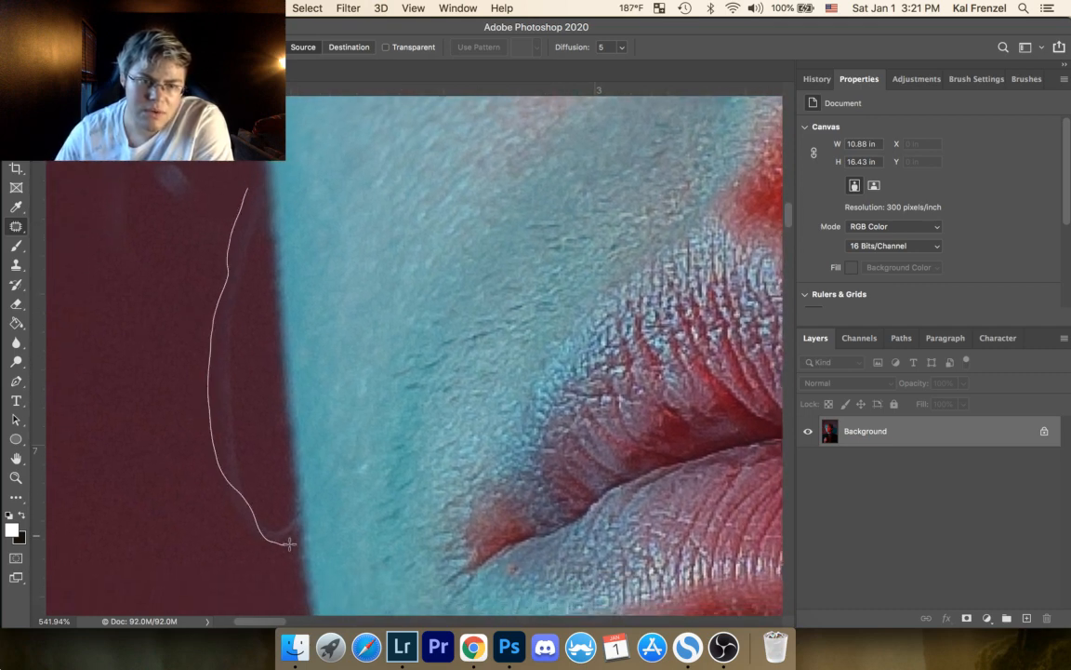
pyautogui.moveTo(289, 543)
pyautogui.mouseDown()
pyautogui.moveTo(269, 488)
pyautogui.moveTo(248, 350)
pyautogui.mouseUp()
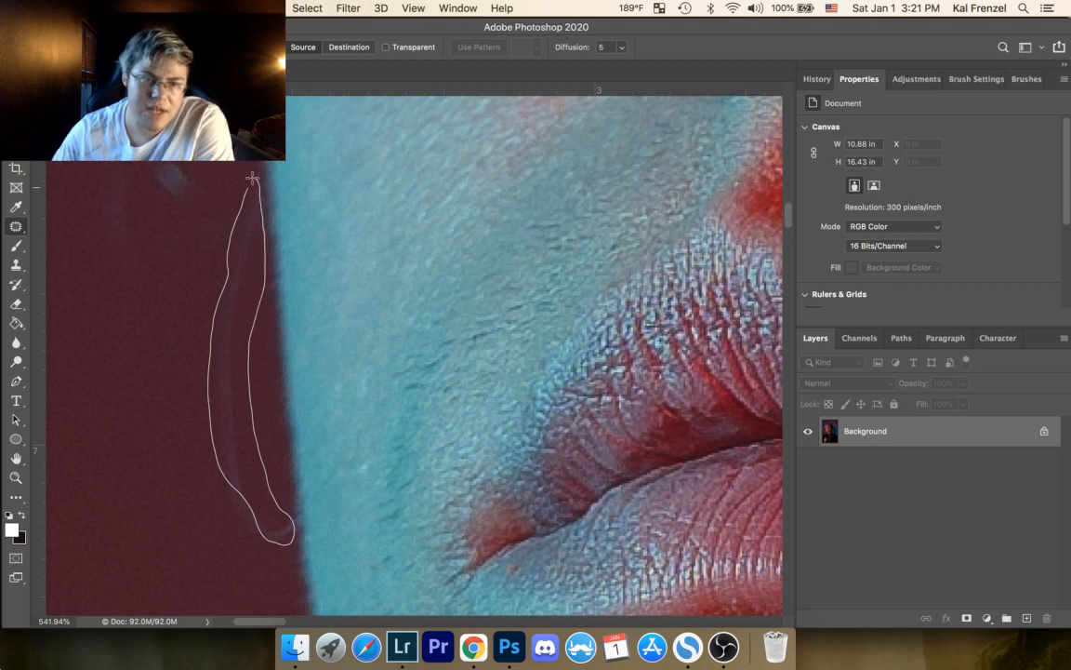
pyautogui.moveTo(252, 177); pyautogui.dragTo(252, 181)
pyautogui.moveTo(253, 306)
pyautogui.mouseDown()
pyautogui.moveTo(166, 311)
pyautogui.moveTo(182, 367)
pyautogui.mouseUp()
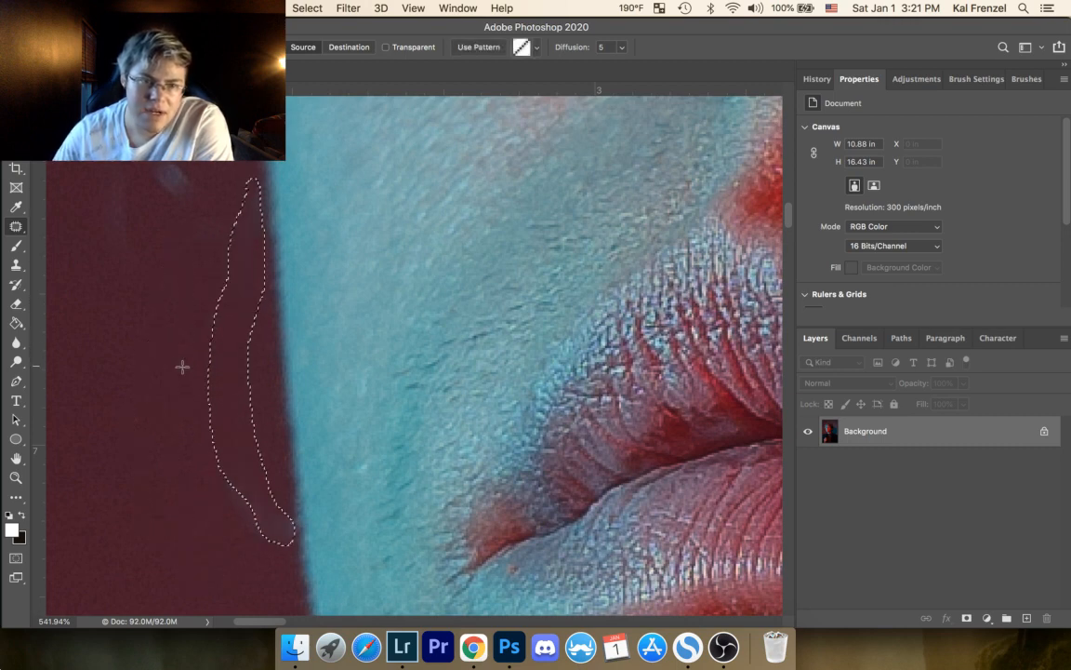
pyautogui.click(181, 329)
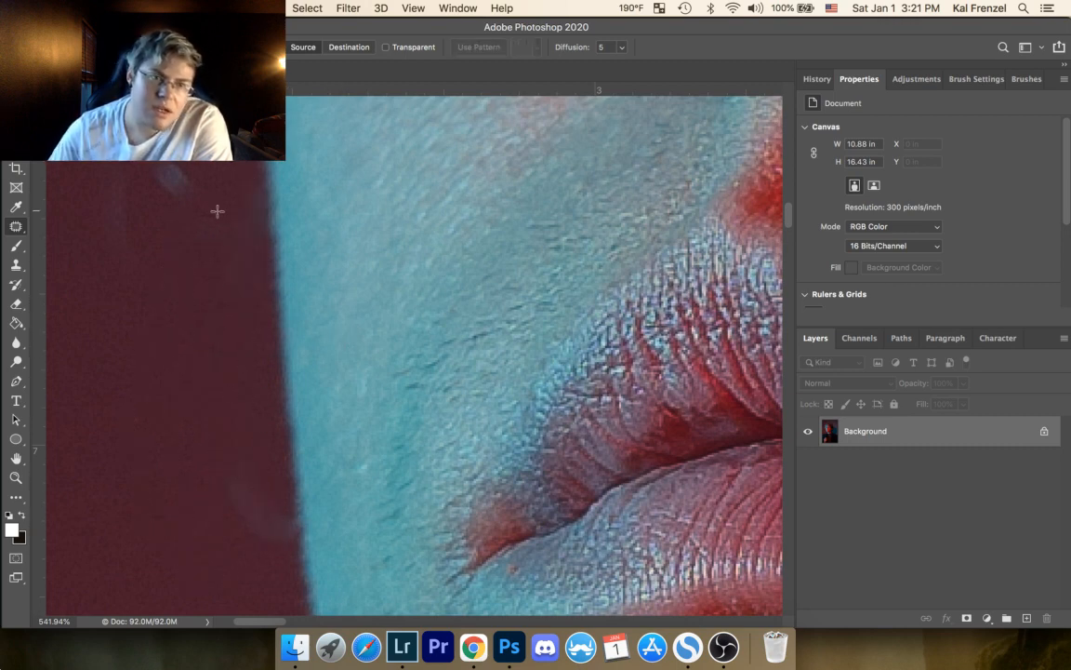
# Step: Patch the pale smudge and the leftover end of the curved line in the dark red background, clearing each selection
pyautogui.moveTo(144, 200)
pyautogui.mouseDown()
pyautogui.moveTo(199, 209)
pyautogui.moveTo(164, 239)
pyautogui.mouseUp()
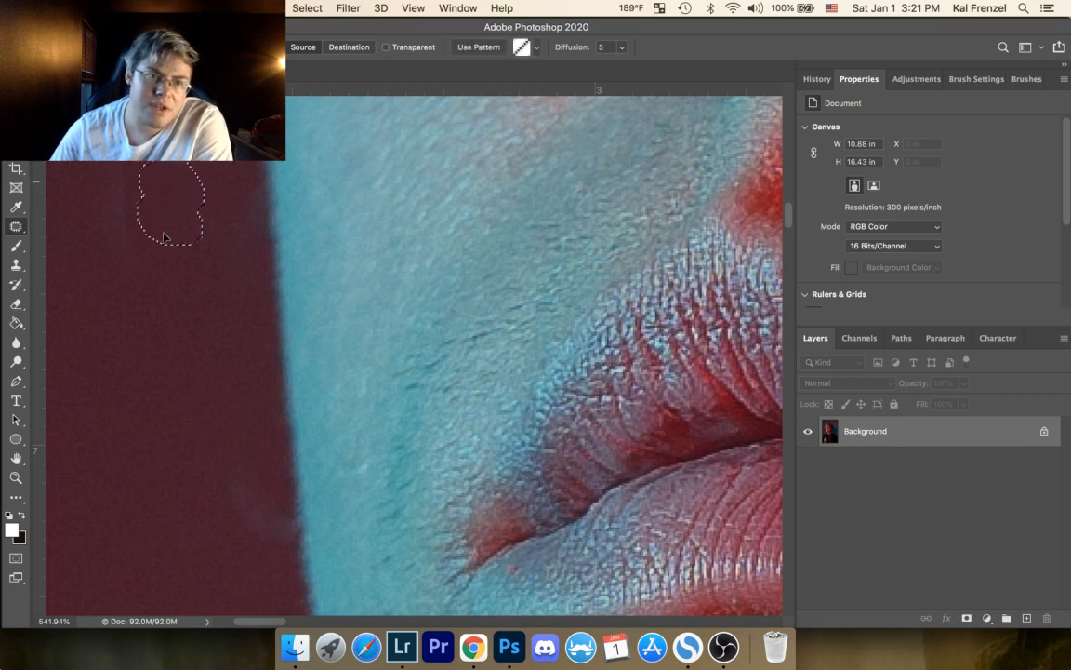
pyautogui.click(153, 292)
pyautogui.scroll(-5, 284, 260)
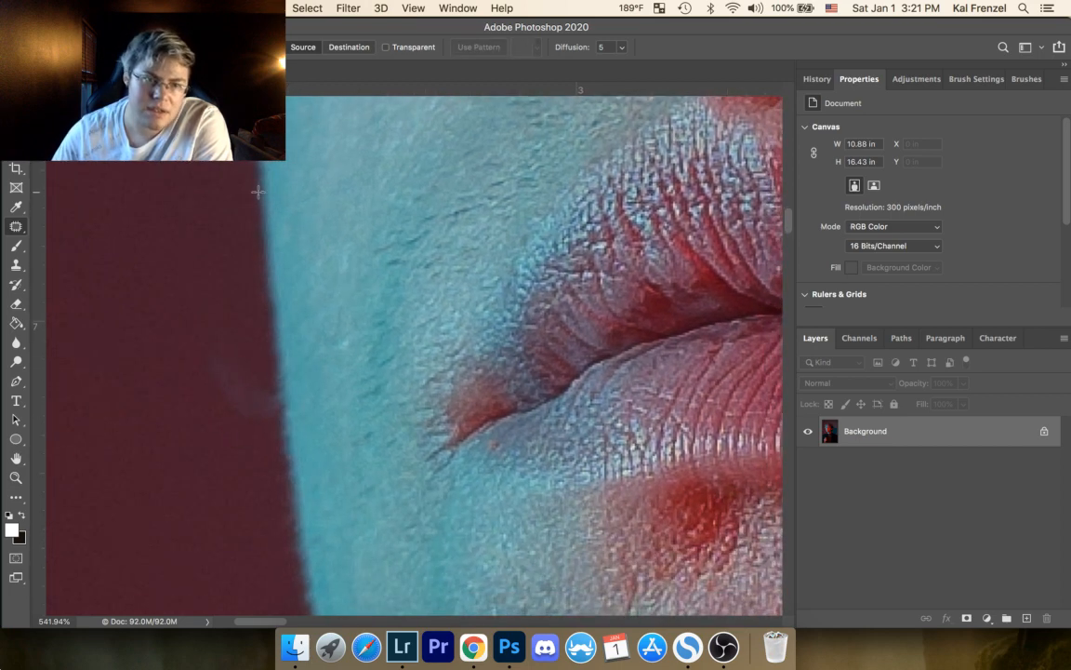
pyautogui.moveTo(207, 397)
pyautogui.mouseDown()
pyautogui.moveTo(259, 428)
pyautogui.moveTo(270, 404)
pyautogui.moveTo(229, 349)
pyautogui.moveTo(210, 346)
pyautogui.mouseUp()
pyautogui.moveTo(237, 388); pyautogui.dragTo(199, 338)
pyautogui.click(223, 305)
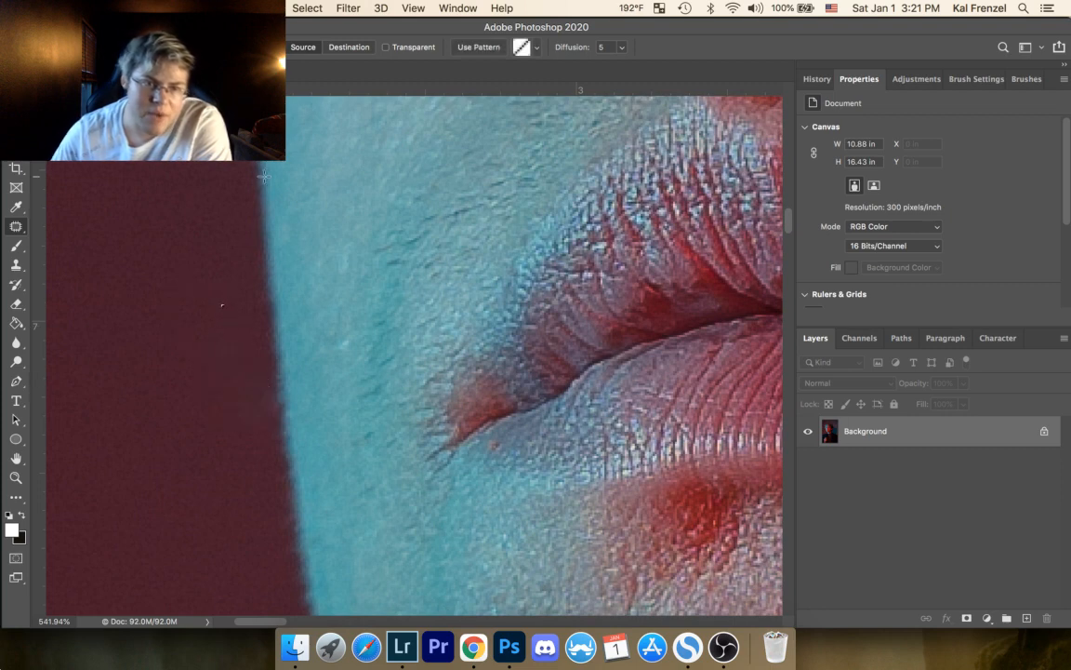
pyautogui.moveTo(282, 330)
pyautogui.mouseDown()
pyautogui.moveTo(263, 404)
pyautogui.moveTo(298, 398)
pyautogui.moveTo(283, 399)
pyautogui.moveTo(279, 351)
pyautogui.mouseUp()
pyautogui.click(236, 337)
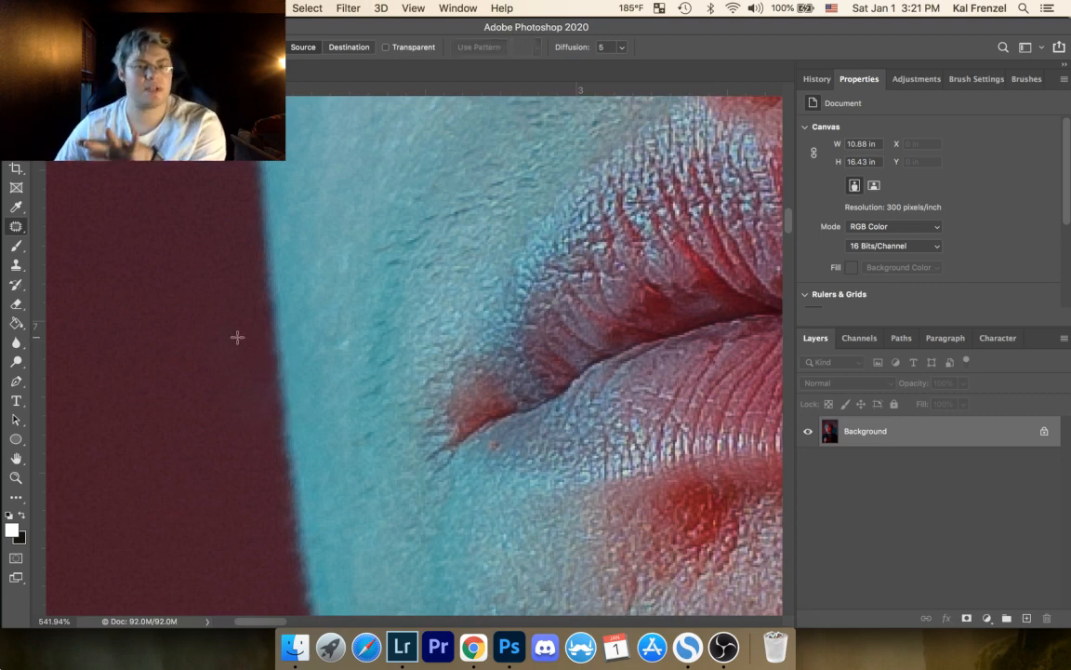
# Step: Patch the small red spot on the skin just below the corner of the mouth and deselect it
pyautogui.scroll(-3, 476, 361)
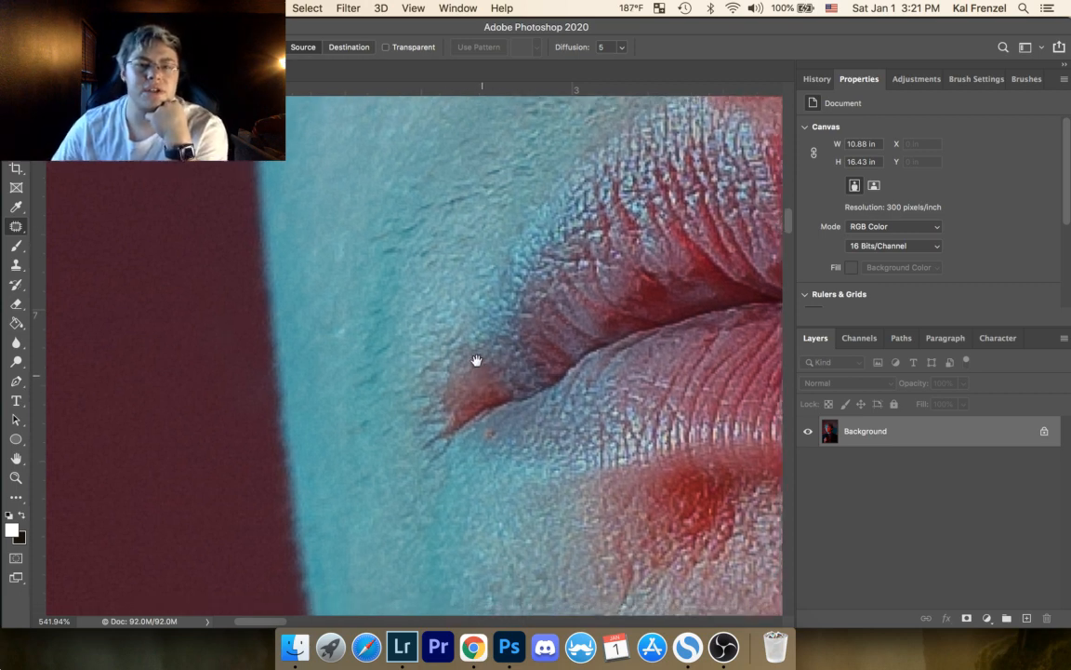
pyautogui.moveTo(477, 364); pyautogui.dragTo(488, 359)
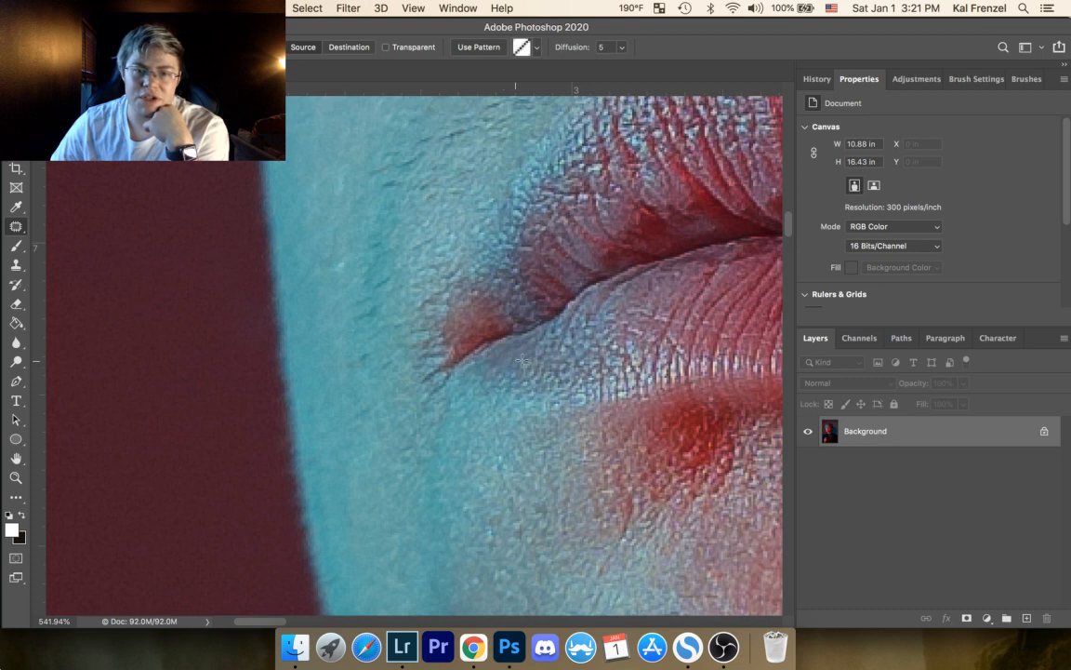
pyautogui.press('super+d')
# Step: Patch the two greyish marks on the cyan side of the chin and the small spot below them, then deselect
pyautogui.scroll(-10, 465, 347)
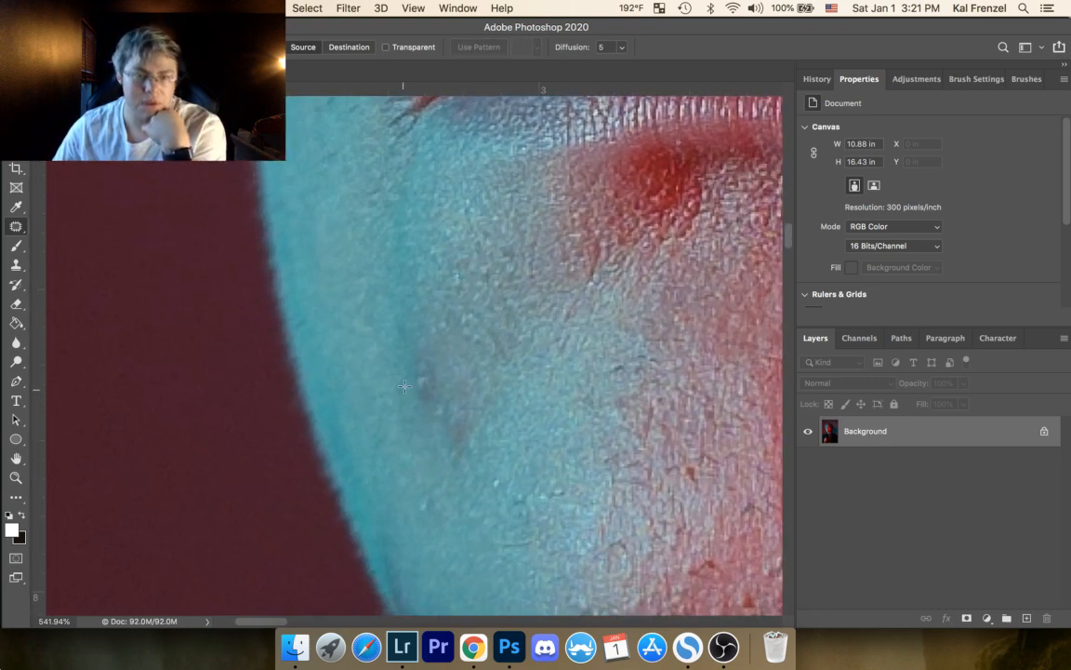
pyautogui.moveTo(425, 345)
pyautogui.mouseDown()
pyautogui.moveTo(392, 384)
pyautogui.moveTo(434, 454)
pyautogui.mouseUp()
pyautogui.moveTo(482, 387); pyautogui.dragTo(433, 353)
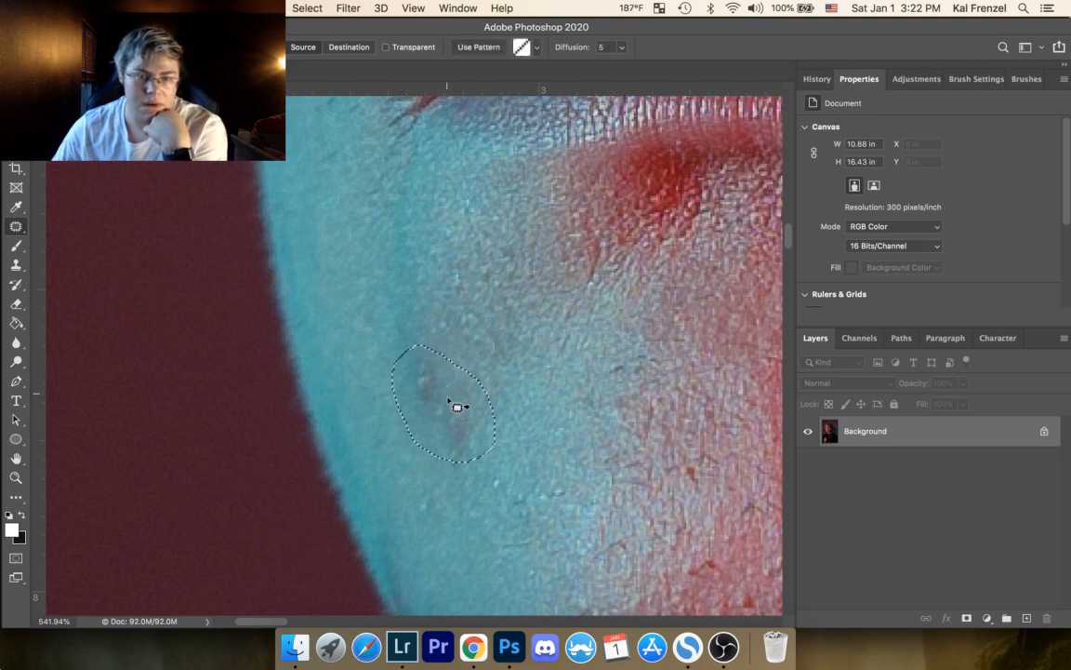
pyautogui.moveTo(449, 410)
pyautogui.mouseDown()
pyautogui.moveTo(425, 414)
pyautogui.moveTo(484, 342)
pyautogui.moveTo(443, 340)
pyautogui.moveTo(381, 289)
pyautogui.mouseUp()
pyautogui.click(430, 265)
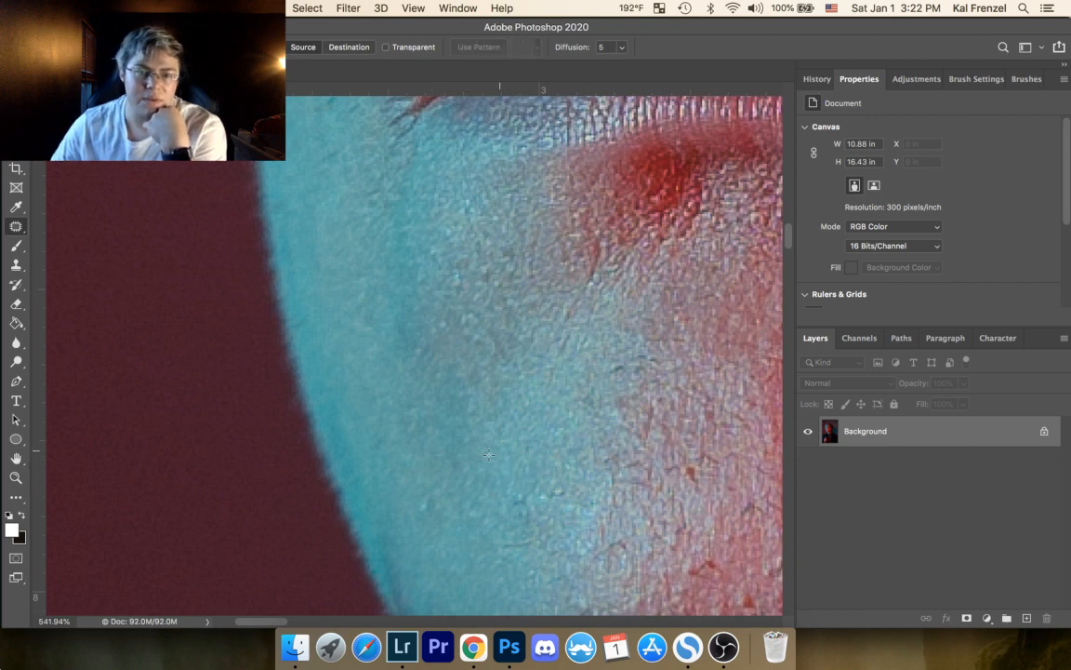
pyautogui.moveTo(423, 496); pyautogui.dragTo(430, 512)
pyautogui.click(443, 522)
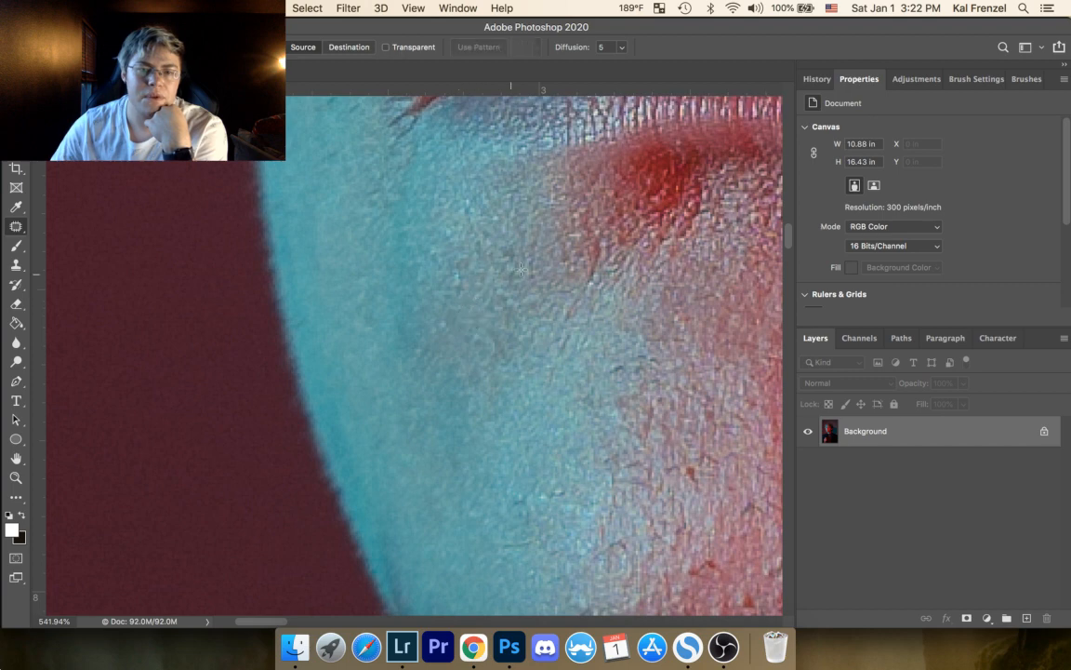
# Step: Patch the dark marks along the cyan jaw edge beside the background, deselecting after each
pyautogui.moveTo(475, 356); pyautogui.dragTo(400, 336)
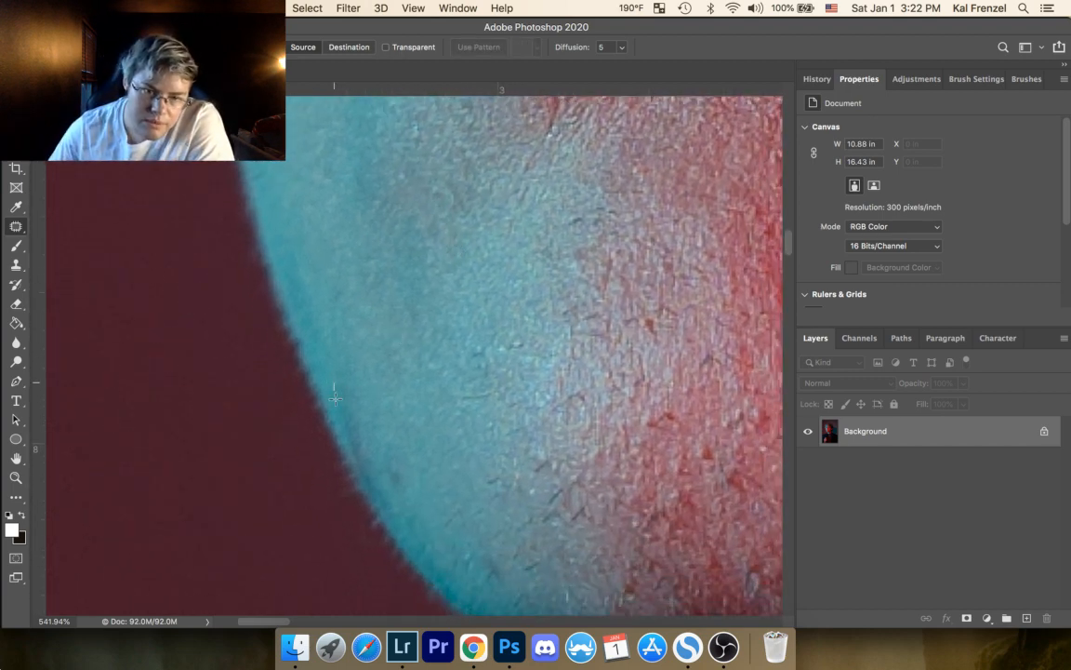
pyautogui.moveTo(361, 393)
pyautogui.mouseDown()
pyautogui.moveTo(333, 387)
pyautogui.moveTo(342, 361)
pyautogui.moveTo(321, 287)
pyautogui.mouseUp()
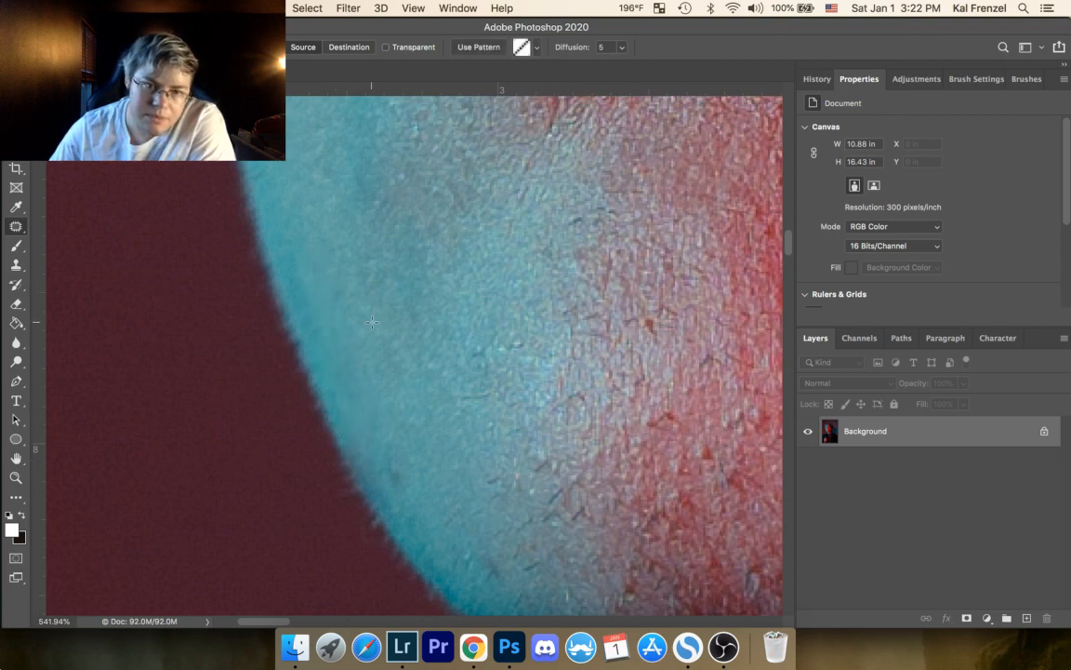
pyautogui.press('super+d')
pyautogui.moveTo(416, 481)
pyautogui.mouseDown()
pyautogui.moveTo(402, 455)
pyautogui.moveTo(437, 465)
pyautogui.moveTo(399, 376)
pyautogui.moveTo(299, 291)
pyautogui.mouseUp()
pyautogui.press('super+d')
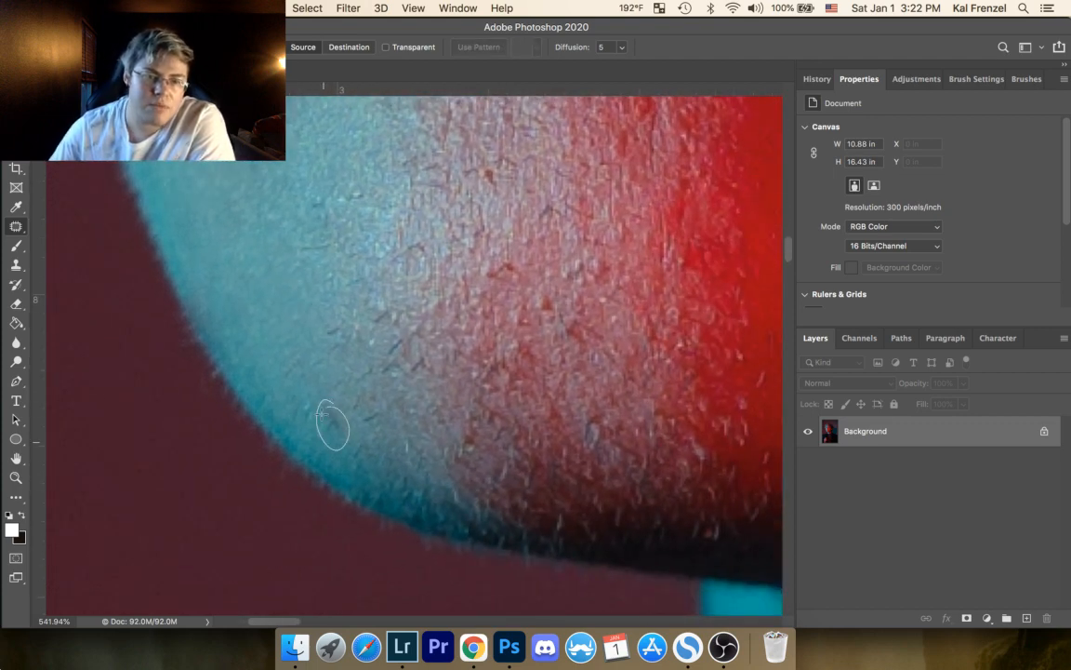
# Step: Patch the small marks on the lower cyan part of the chin, deselecting after each
pyautogui.moveTo(322, 413)
pyautogui.mouseDown()
pyautogui.moveTo(273, 382)
pyautogui.moveTo(306, 357)
pyautogui.mouseUp()
pyautogui.press('super+d')
pyautogui.moveTo(290, 368); pyautogui.dragTo(262, 349)
pyautogui.press('super+d')
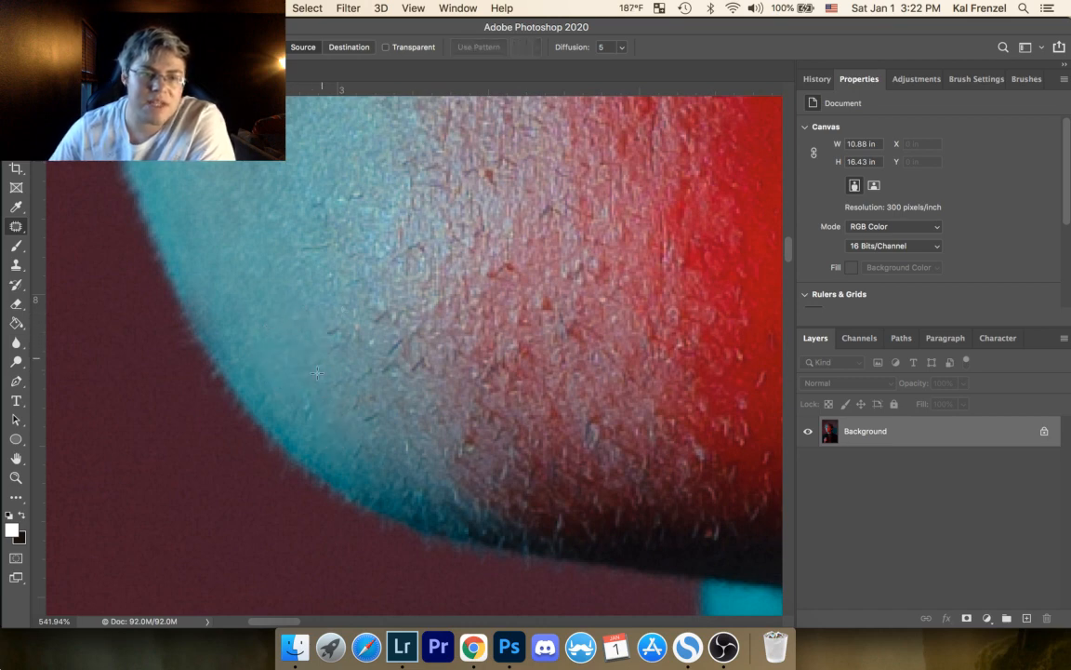
pyautogui.moveTo(302, 394); pyautogui.dragTo(296, 398)
pyautogui.moveTo(290, 385); pyautogui.dragTo(336, 432)
pyautogui.press('super+d')
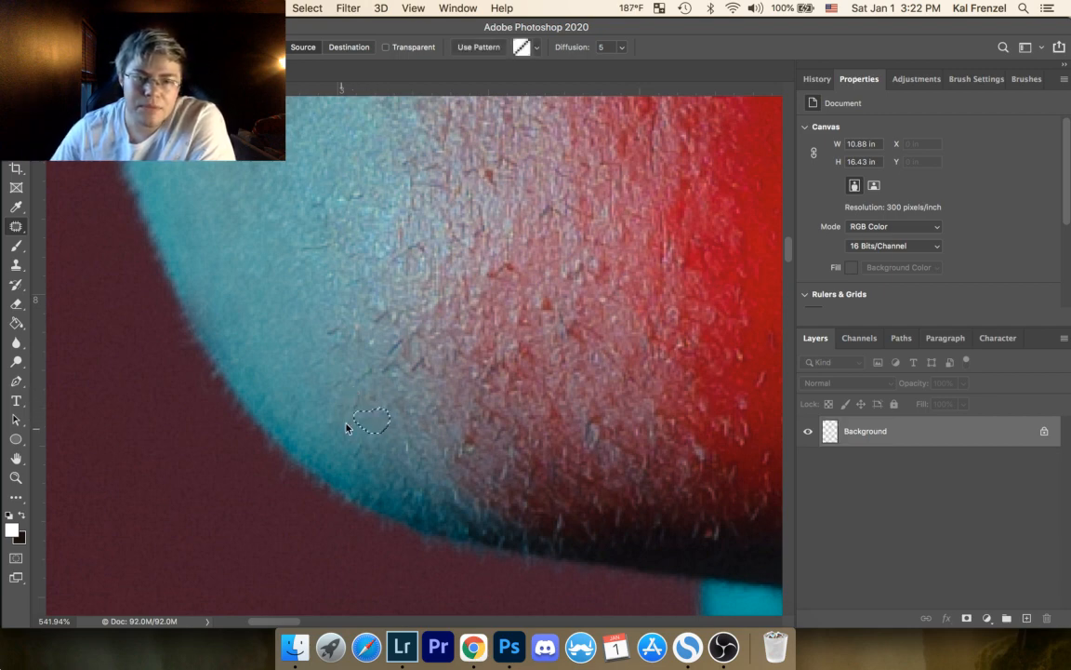
pyautogui.press('super+d')
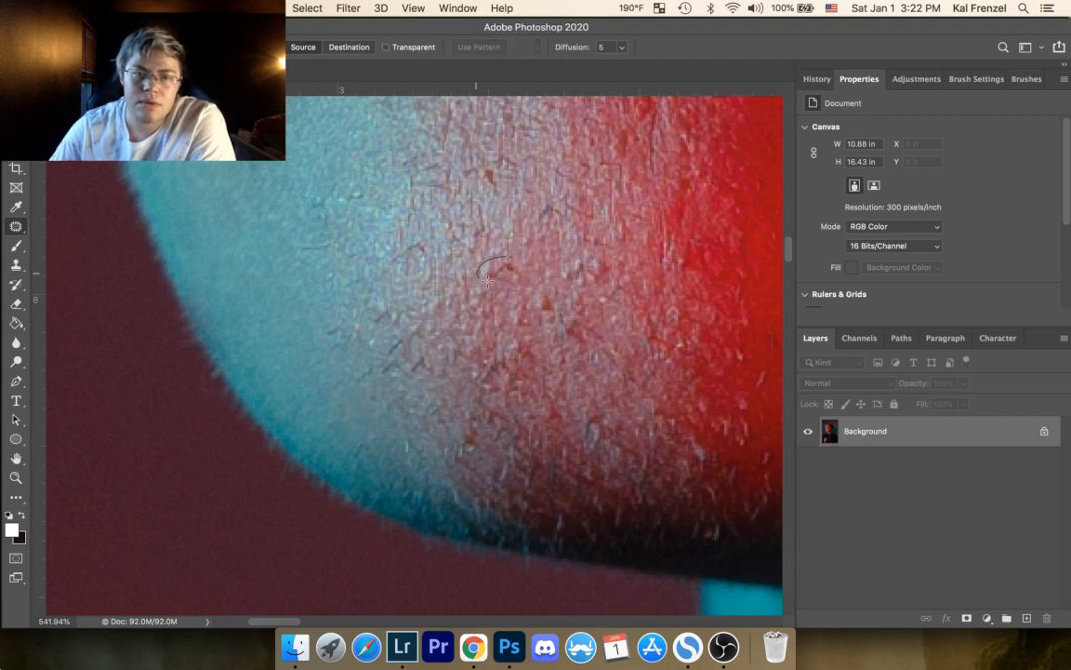
# Step: Patch the reddish-brown spots and the dark mark below them in the pink middle of the chin, deselecting after each
pyautogui.moveTo(488, 280)
pyautogui.mouseDown()
pyautogui.moveTo(514, 257)
pyautogui.moveTo(499, 241)
pyautogui.mouseUp()
pyautogui.press('super+d')
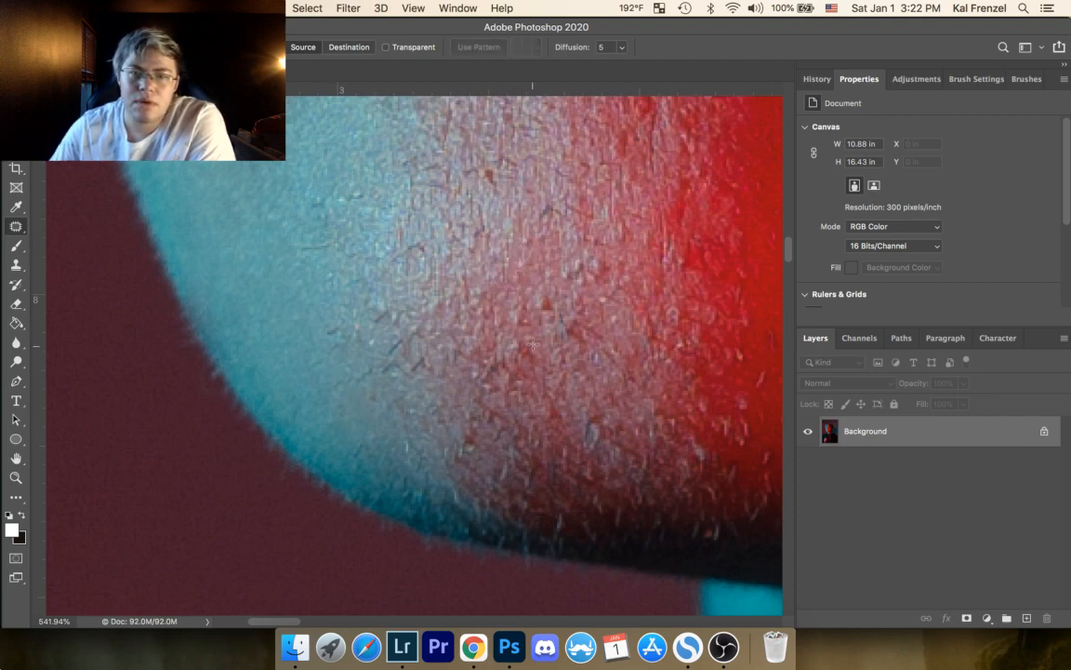
pyautogui.moveTo(546, 289); pyautogui.dragTo(570, 255)
pyautogui.press('super+d')
pyautogui.moveTo(590, 263)
pyautogui.mouseDown()
pyautogui.moveTo(549, 264)
pyautogui.moveTo(540, 281)
pyautogui.moveTo(551, 281)
pyautogui.moveTo(557, 313)
pyautogui.mouseUp()
pyautogui.press('super+d')
pyautogui.moveTo(561, 336); pyautogui.dragTo(546, 344)
pyautogui.press('super+d')
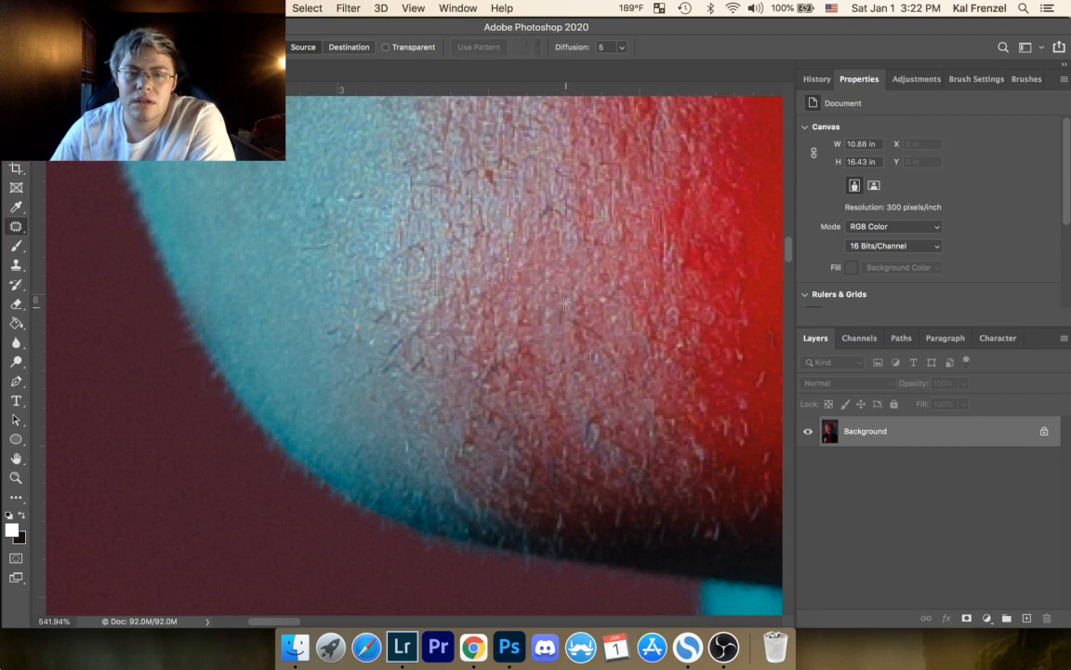
# Step: Patch the small flecks and rough spots in the pink centre of the chin, deselecting after each
pyautogui.moveTo(564, 303)
pyautogui.mouseDown()
pyautogui.moveTo(560, 280)
pyautogui.moveTo(603, 292)
pyautogui.mouseUp()
pyautogui.press('super+d')
pyautogui.press('super+d')
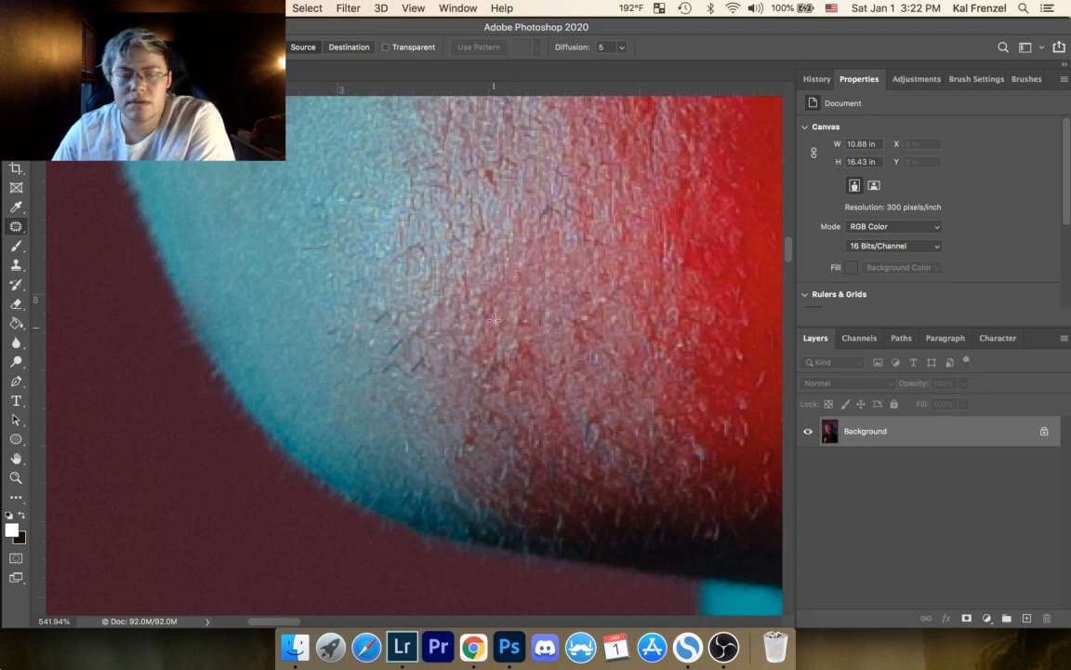
pyautogui.moveTo(523, 332); pyautogui.dragTo(527, 283)
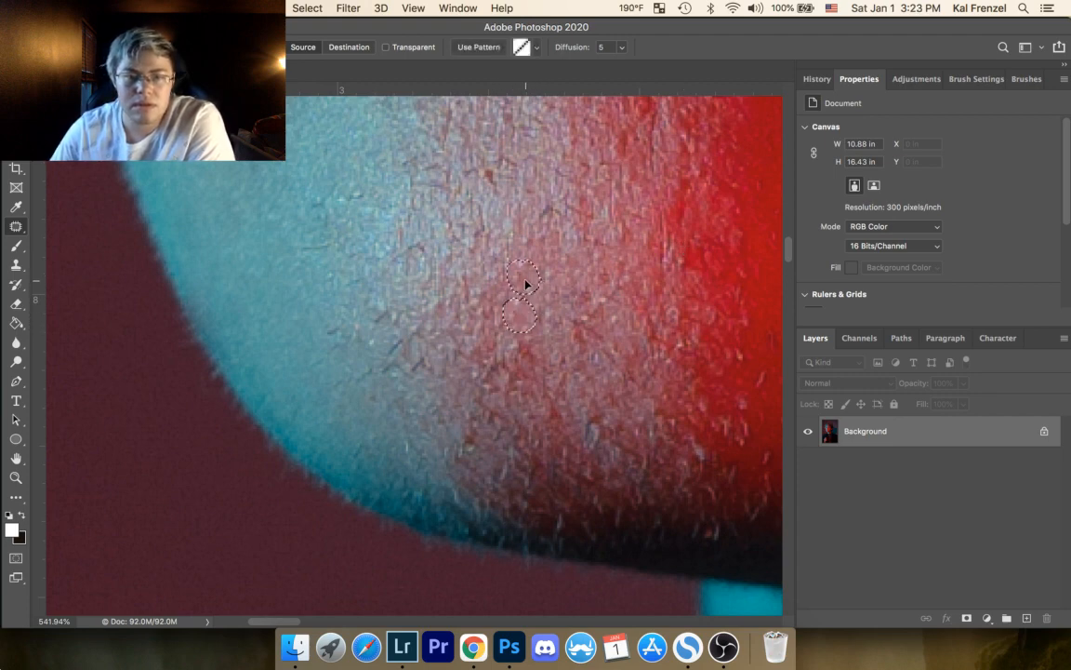
pyautogui.press('super+d')
pyautogui.moveTo(535, 360)
pyautogui.mouseDown()
pyautogui.moveTo(526, 379)
pyautogui.moveTo(547, 408)
pyautogui.moveTo(527, 424)
pyautogui.moveTo(482, 372)
pyautogui.mouseUp()
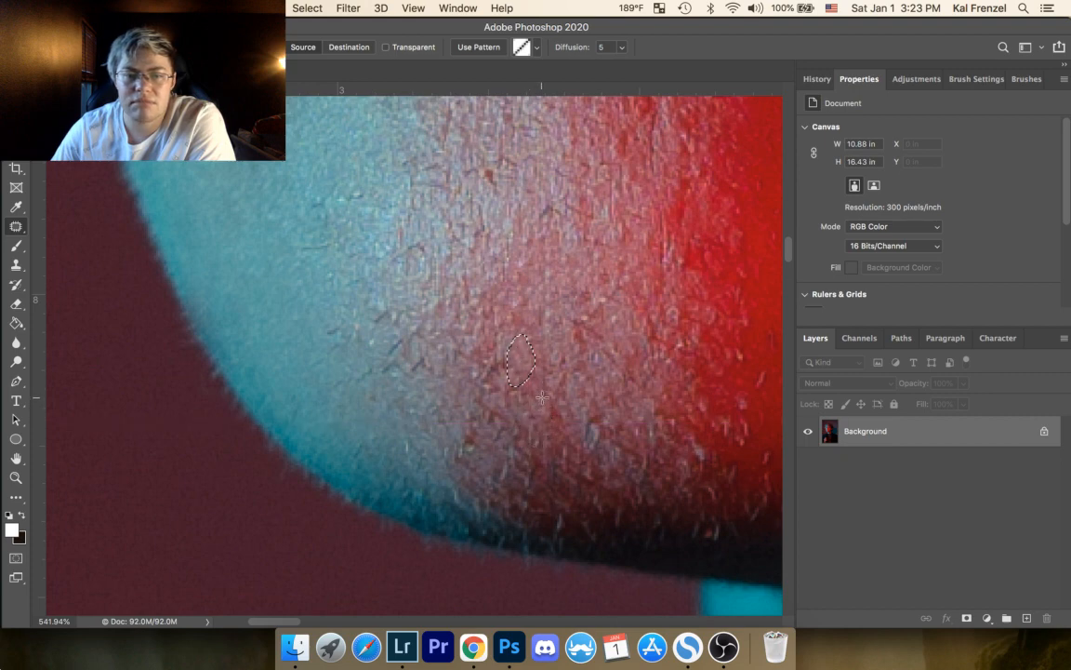
pyautogui.press('super+d')
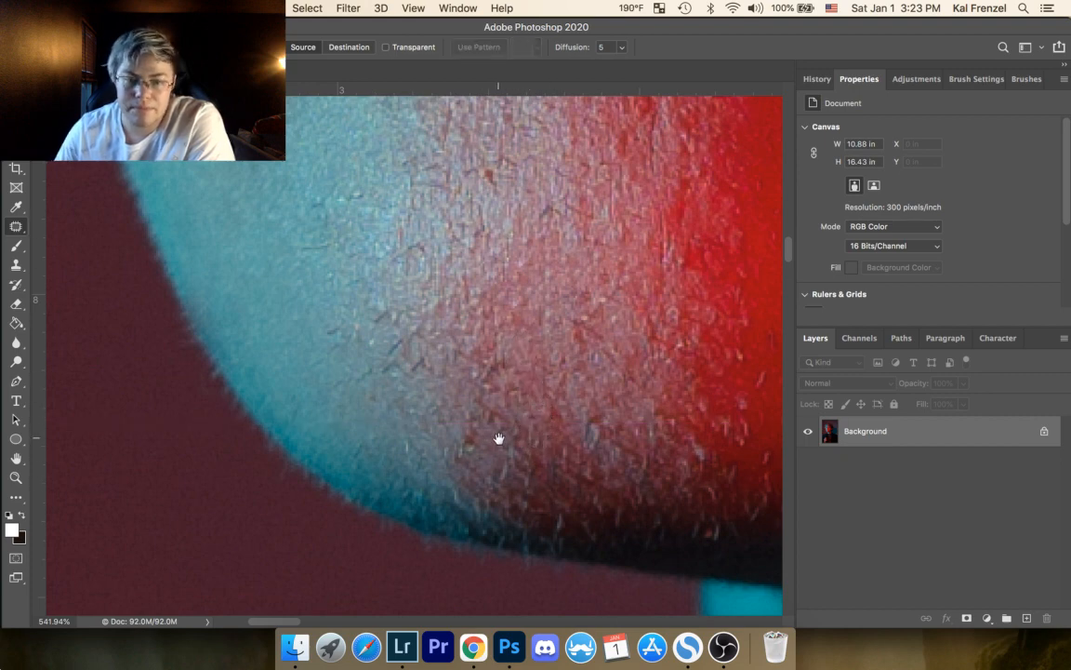
# Step: Patch the yellowish spot low on the chin and the mark on its red side, deselecting after each
pyautogui.moveTo(457, 459)
pyautogui.mouseDown()
pyautogui.moveTo(465, 420)
pyautogui.moveTo(435, 431)
pyautogui.moveTo(425, 406)
pyautogui.moveTo(462, 398)
pyautogui.mouseUp()
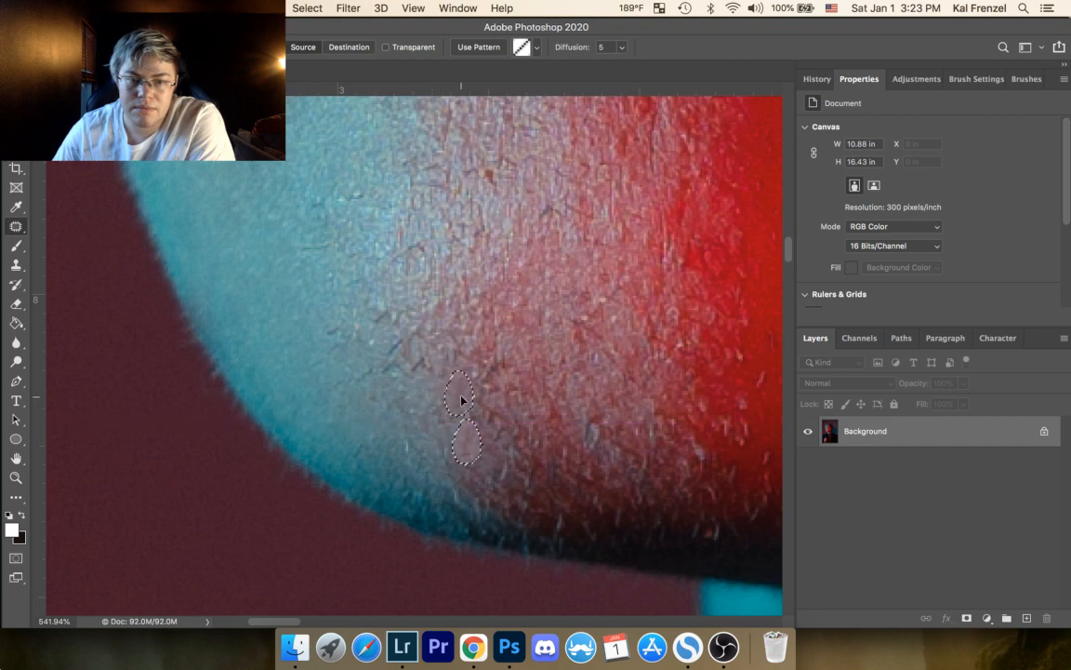
pyautogui.press('super+d')
pyautogui.moveTo(609, 341); pyautogui.dragTo(391, 259)
pyautogui.moveTo(594, 227); pyautogui.dragTo(610, 284)
pyautogui.press('super+d')
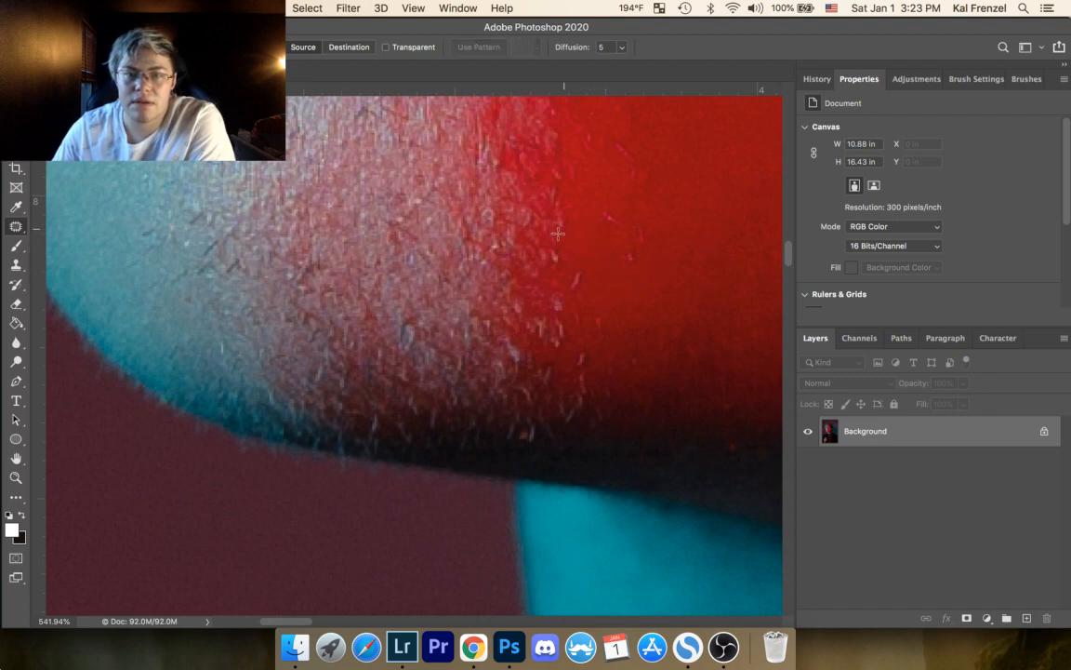
# Step: Patch the small mark on the cyan skin below the lower lip, then deselect
pyautogui.moveTo(558, 233); pyautogui.dragTo(583, 381)
pyautogui.moveTo(464, 292); pyautogui.dragTo(477, 385)
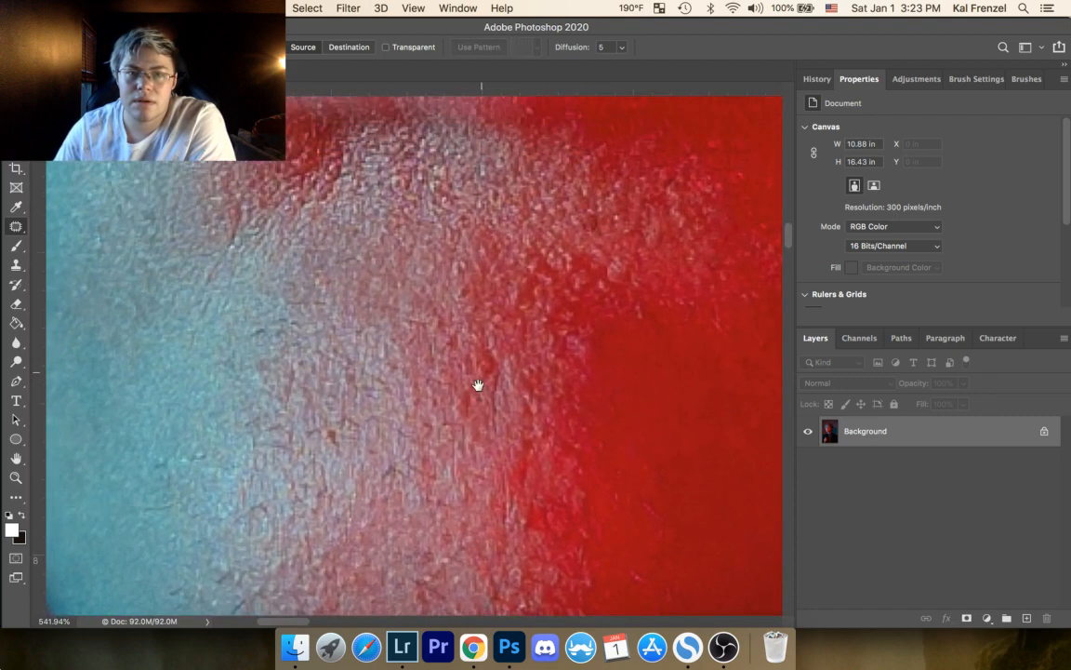
pyautogui.moveTo(486, 254); pyautogui.dragTo(491, 374)
pyautogui.moveTo(449, 288); pyautogui.dragTo(485, 309)
pyautogui.moveTo(295, 463); pyautogui.dragTo(292, 463)
pyautogui.moveTo(290, 468); pyautogui.dragTo(252, 416)
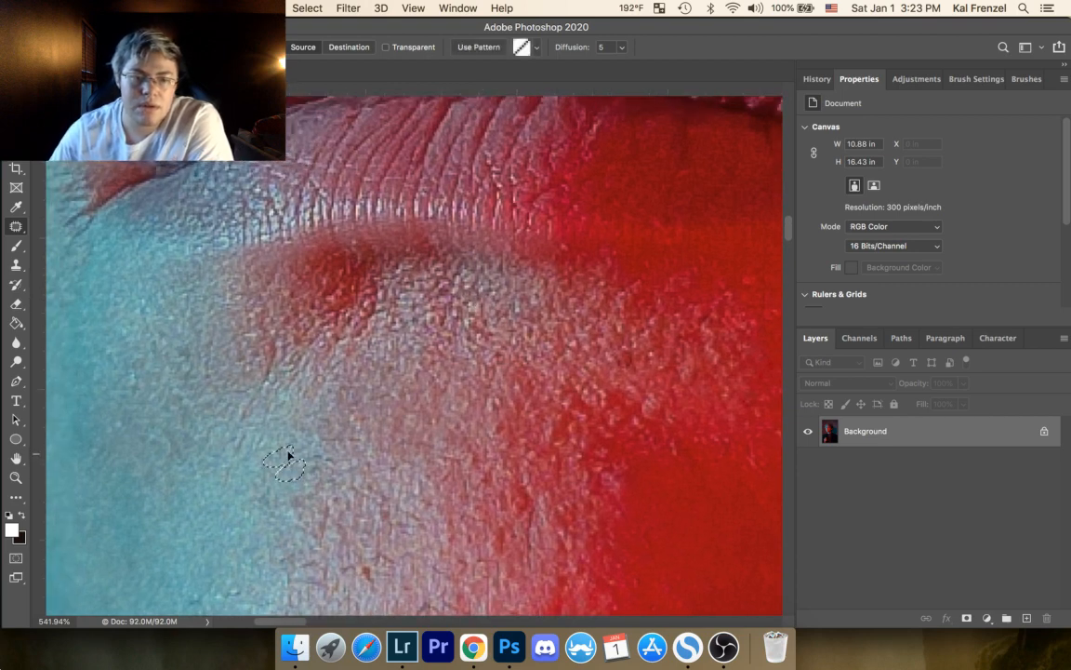
pyautogui.press('super+d')
# Step: Patch the spot on the upper cheek beside the nose and the faint streak below the eye, deselecting after each
pyautogui.moveTo(461, 309)
pyautogui.mouseDown()
pyautogui.moveTo(471, 327)
pyautogui.moveTo(465, 517)
pyautogui.mouseUp()
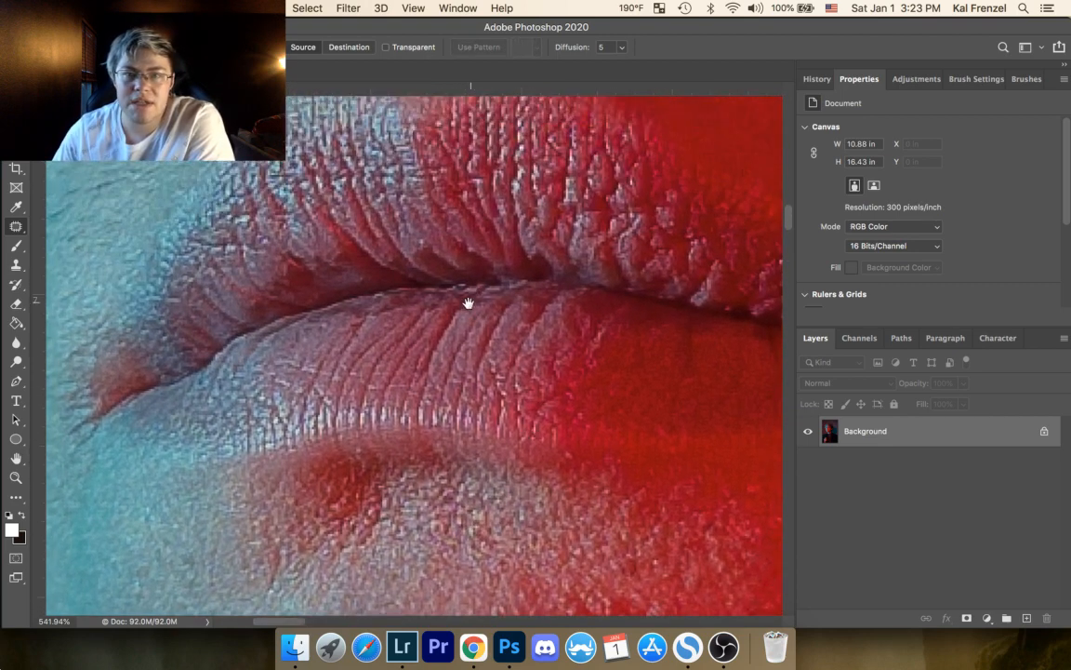
pyautogui.moveTo(469, 302); pyautogui.dragTo(515, 505)
pyautogui.moveTo(512, 301); pyautogui.dragTo(514, 517)
pyautogui.moveTo(473, 282); pyautogui.dragTo(506, 447)
pyautogui.moveTo(436, 305); pyautogui.dragTo(484, 380)
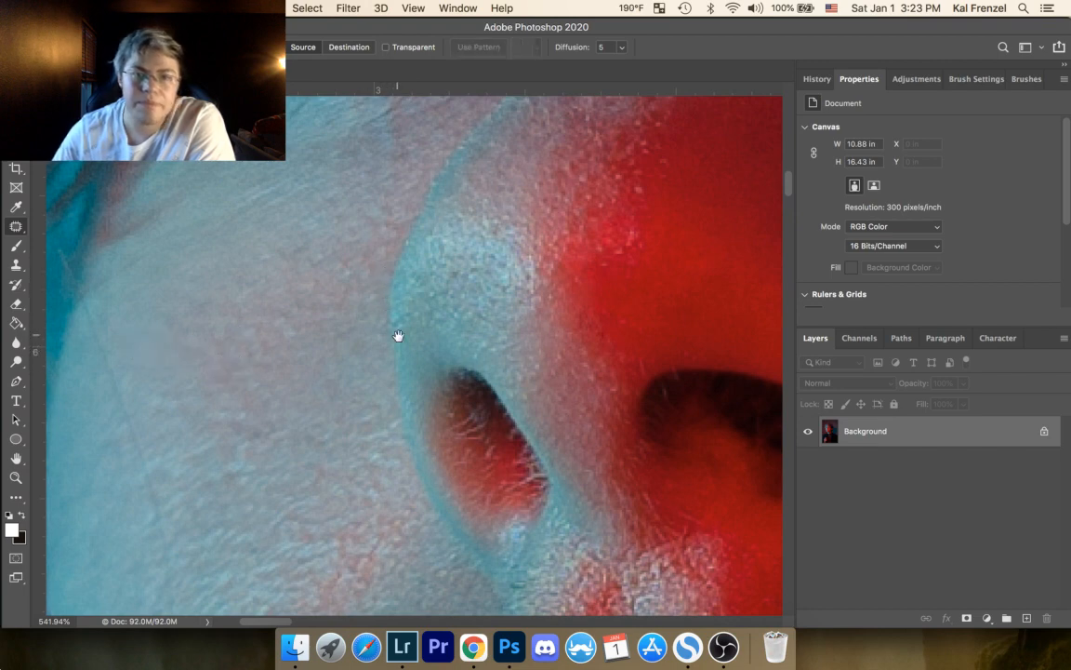
pyautogui.scroll(3, 398, 336)
pyautogui.hscroll(-3, 398, 336)
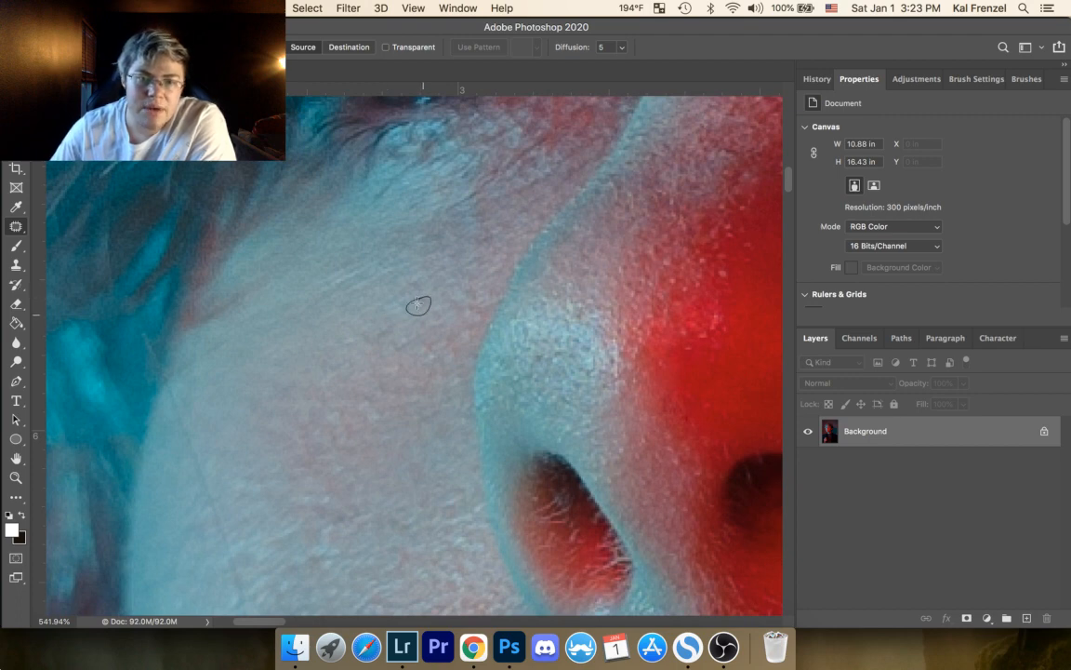
pyautogui.moveTo(417, 304); pyautogui.dragTo(503, 461)
pyautogui.press('super+d')
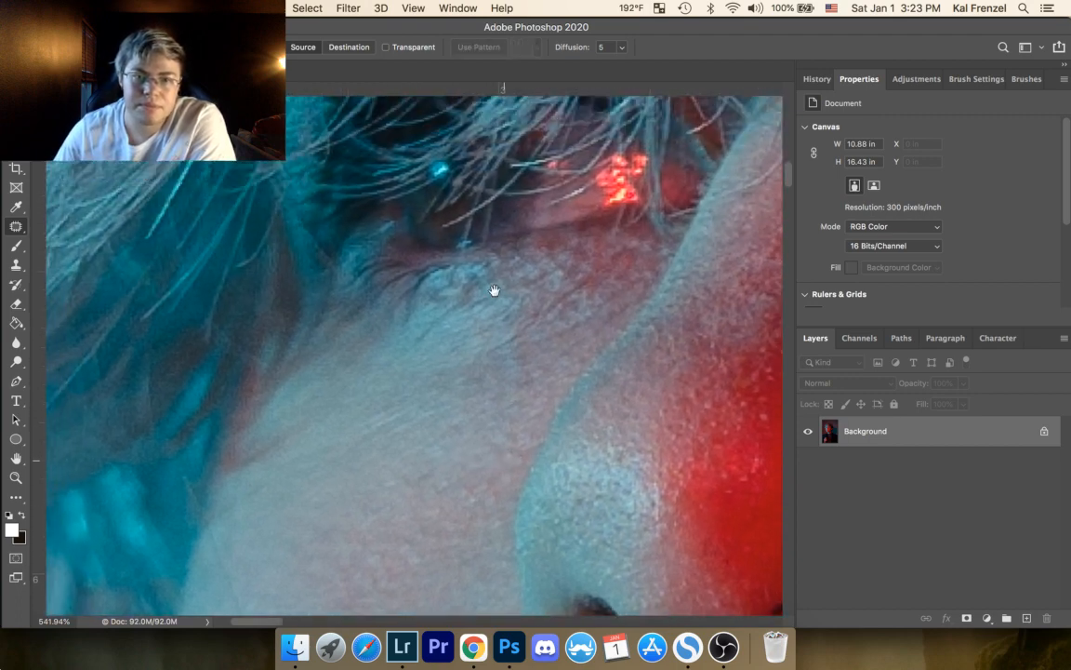
pyautogui.moveTo(401, 410); pyautogui.dragTo(354, 433)
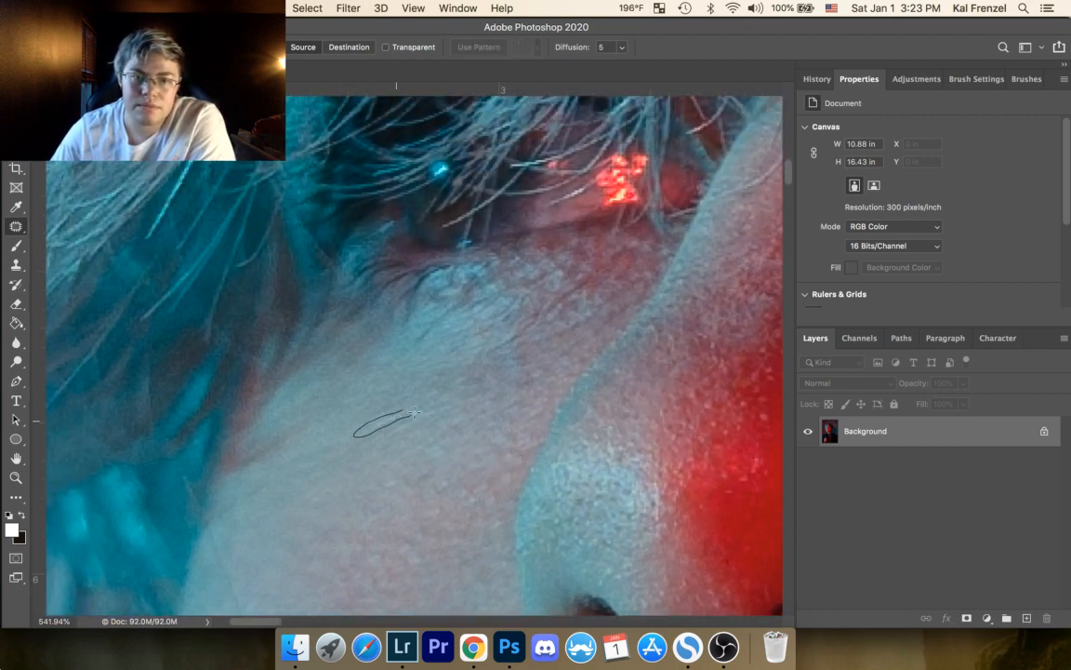
pyautogui.moveTo(414, 412); pyautogui.dragTo(403, 426)
pyautogui.press('super+d')
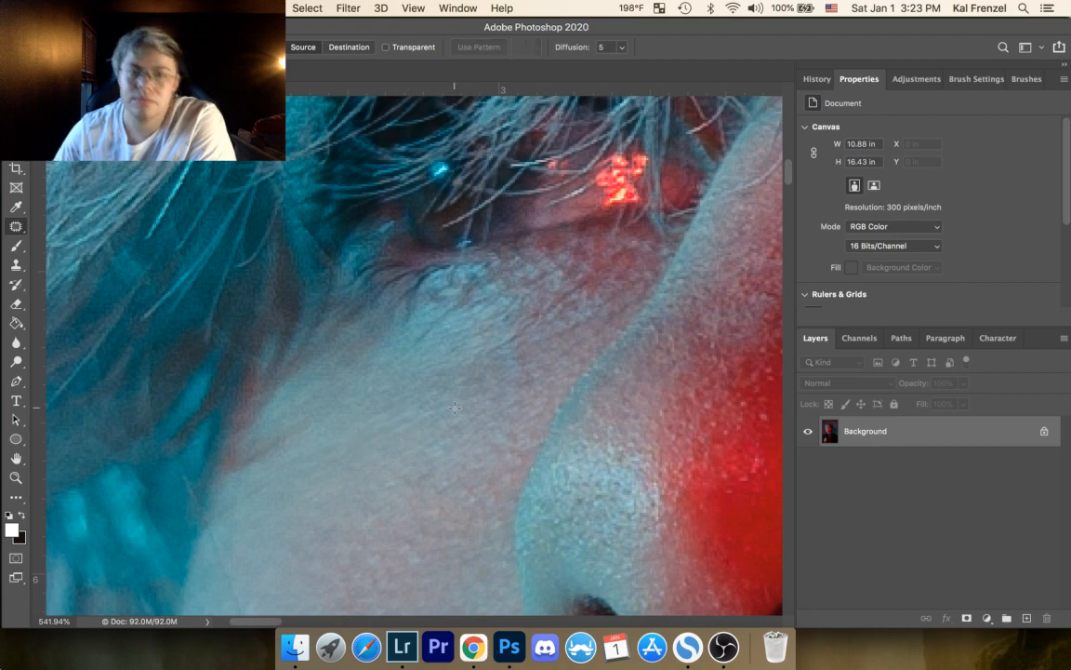
# Step: Patch the long diagonal crease between the eye and the nose and the uneven area beside it, deselecting after each
pyautogui.moveTo(578, 280); pyautogui.dragTo(513, 322)
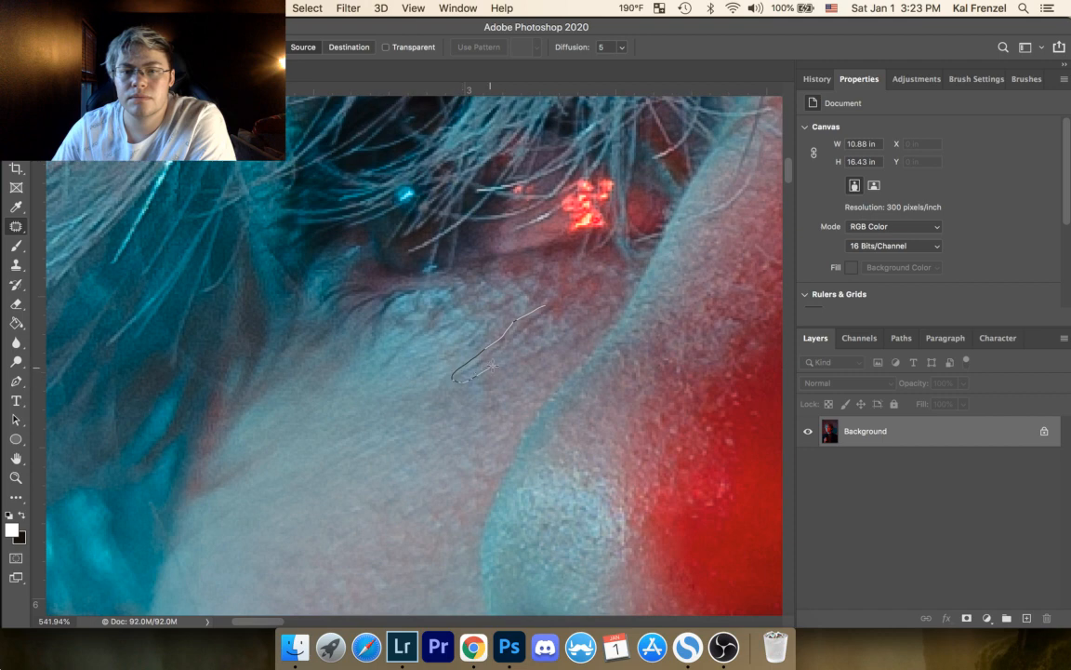
pyautogui.moveTo(542, 303)
pyautogui.mouseDown()
pyautogui.moveTo(522, 328)
pyautogui.moveTo(510, 319)
pyautogui.moveTo(546, 335)
pyautogui.mouseUp()
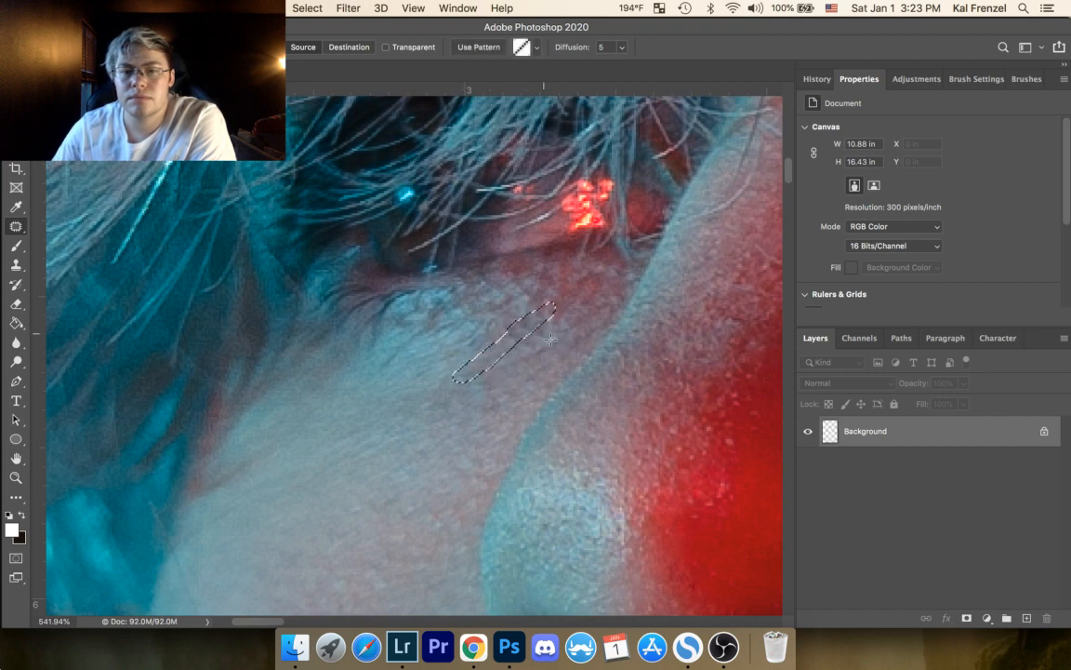
pyautogui.press('super+d')
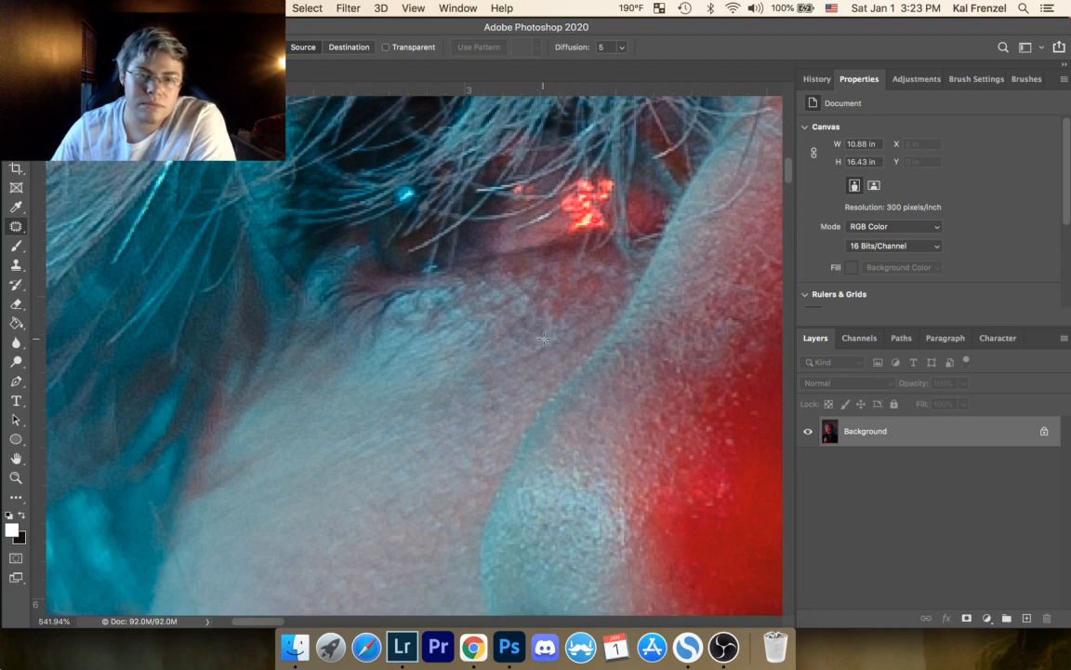
pyautogui.moveTo(554, 362)
pyautogui.mouseDown()
pyautogui.moveTo(519, 372)
pyautogui.moveTo(448, 352)
pyautogui.mouseUp()
pyautogui.press('super+d')
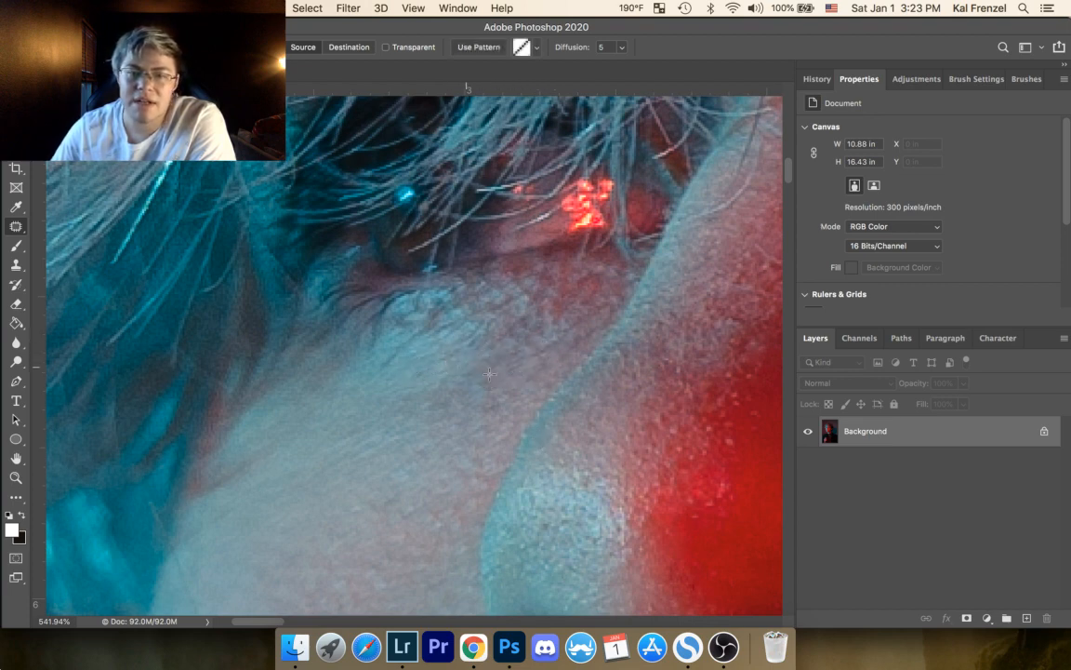
# Step: Duplicate the Background layer as Background copy within Day18-159.jpg
pyautogui.moveTo(569, 300); pyautogui.dragTo(345, 322)
pyautogui.moveTo(638, 299); pyautogui.dragTo(432, 476)
pyautogui.moveTo(497, 397); pyautogui.dragTo(460, 458)
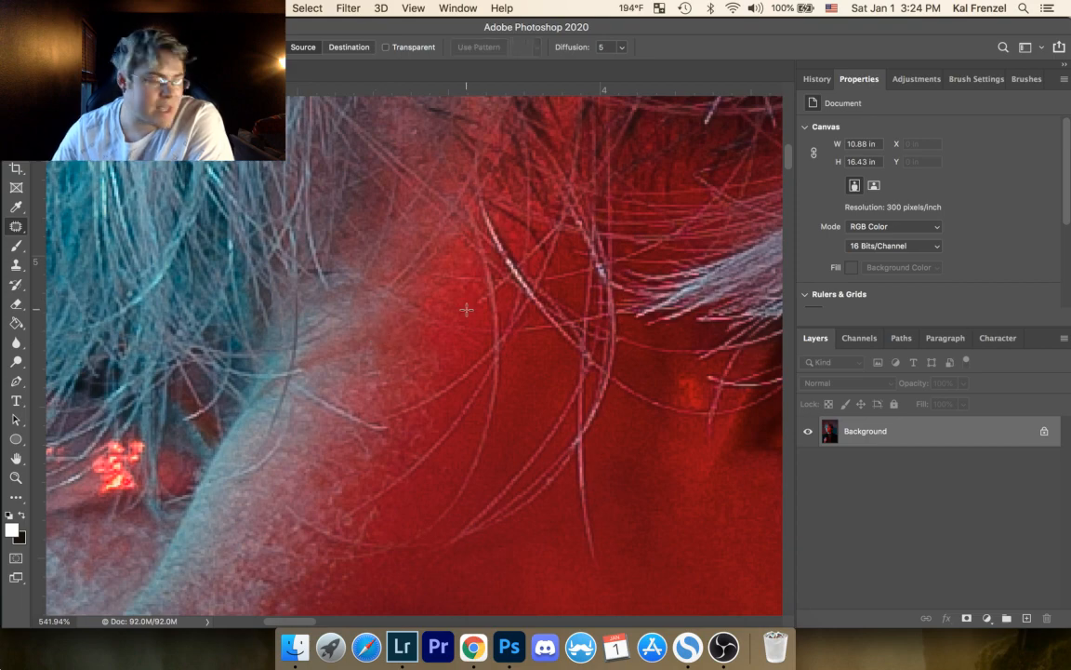
pyautogui.click(20, 478)
pyautogui.moveTo(443, 359); pyautogui.dragTo(311, 411)
pyautogui.moveTo(432, 423); pyautogui.dragTo(423, 369)
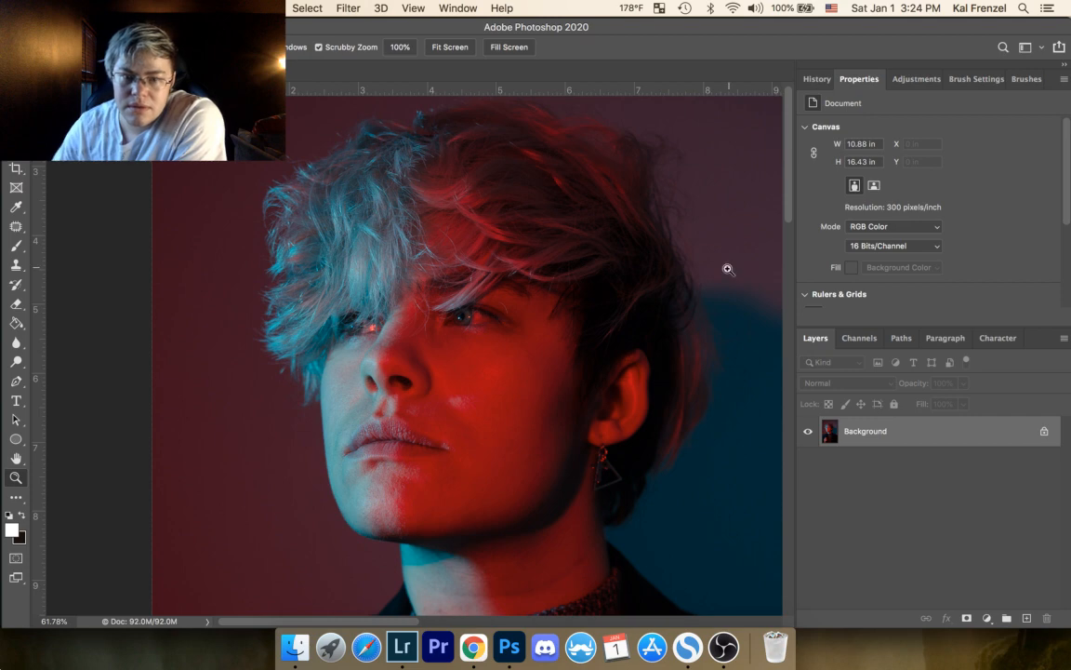
pyautogui.rightClick(955, 442)
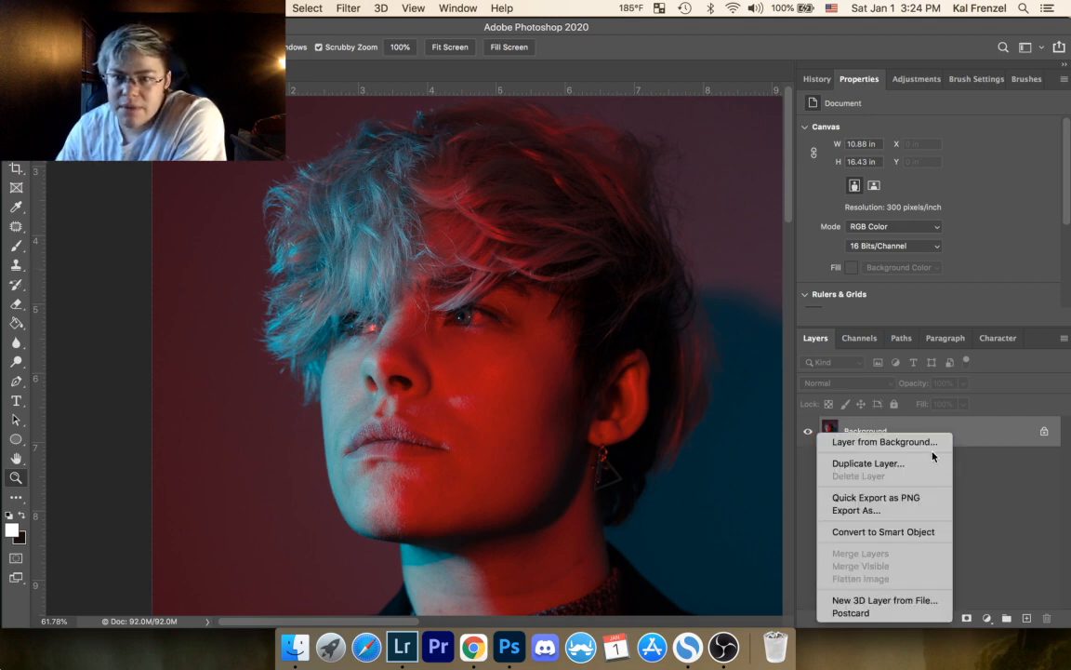
pyautogui.click(904, 463)
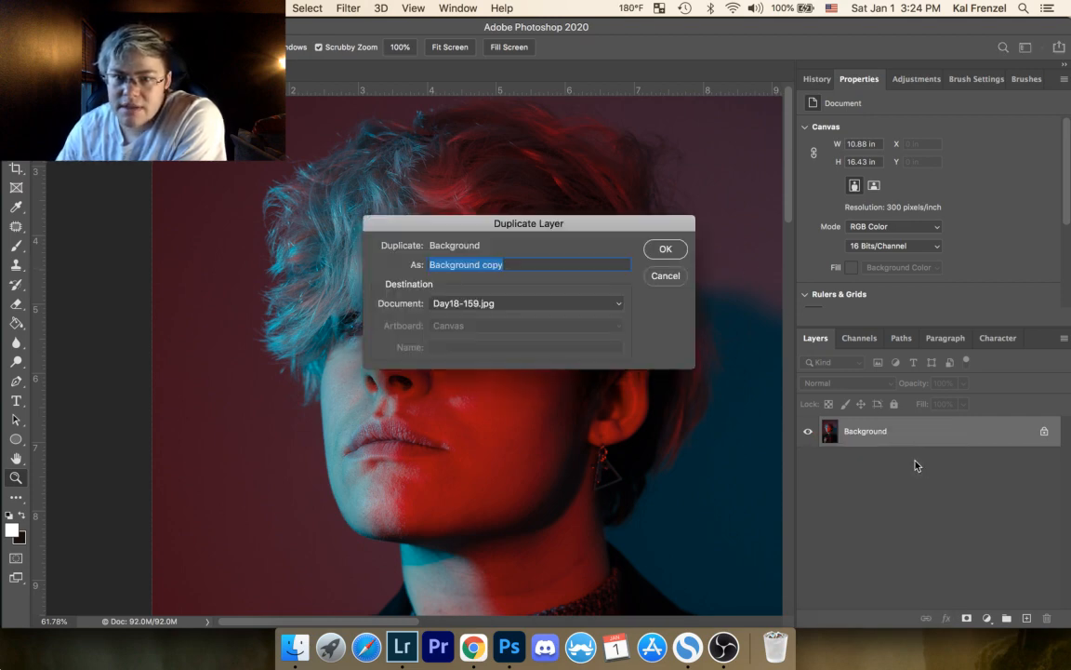
pyautogui.click(664, 254)
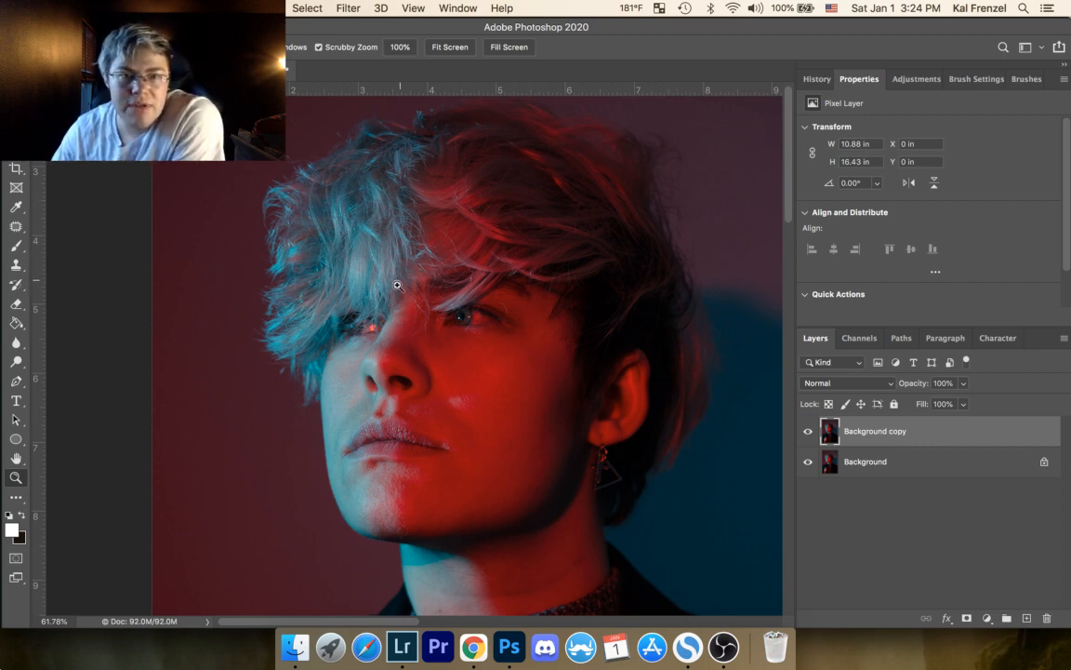
# Step: On the Background copy layer, patch the small mark on the greyish-cyan skin above the mouth, then deselect
pyautogui.moveTo(303, 352); pyautogui.dragTo(455, 267)
pyautogui.moveTo(531, 288); pyautogui.dragTo(417, 193)
pyautogui.moveTo(416, 448); pyautogui.dragTo(389, 241)
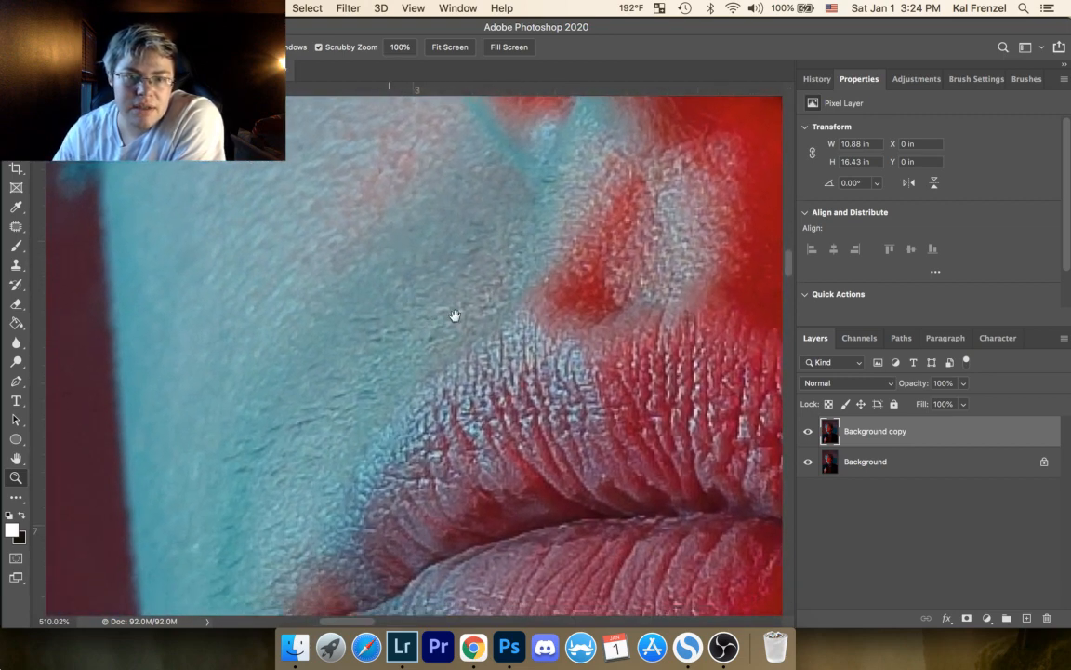
pyautogui.moveTo(455, 315); pyautogui.dragTo(579, 242)
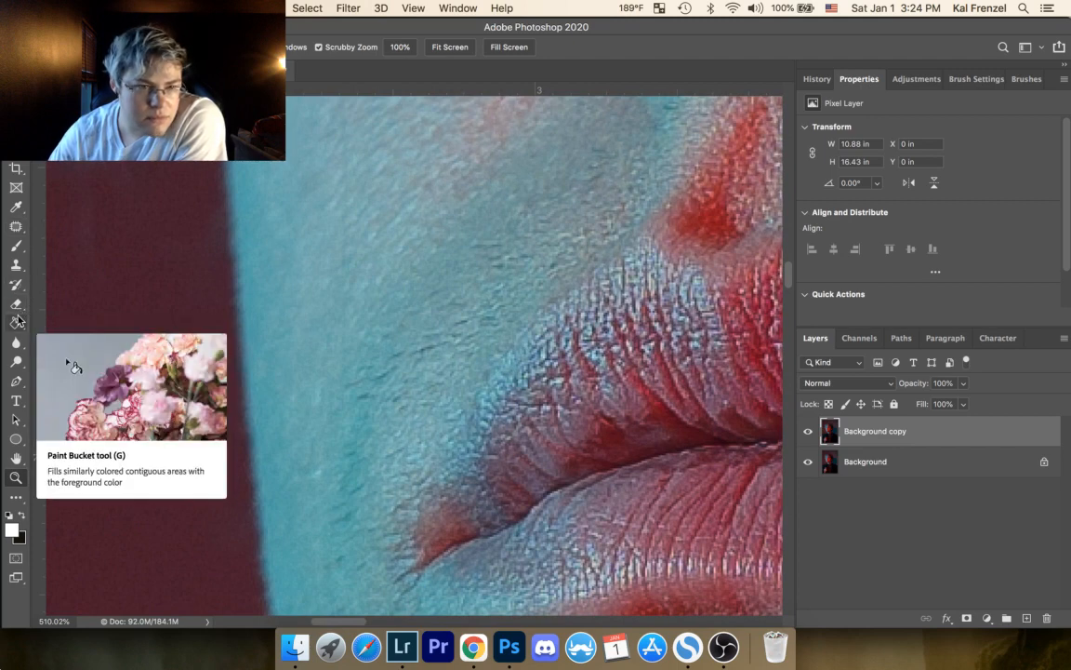
pyautogui.click(16, 226)
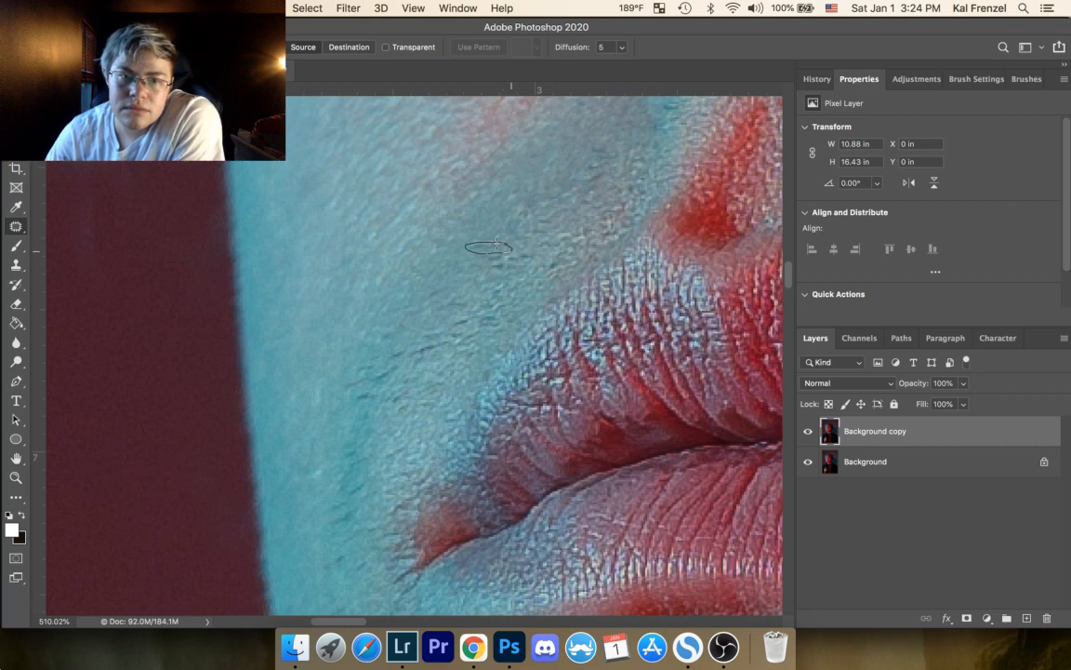
pyautogui.moveTo(497, 244); pyautogui.dragTo(490, 243)
pyautogui.click(529, 204)
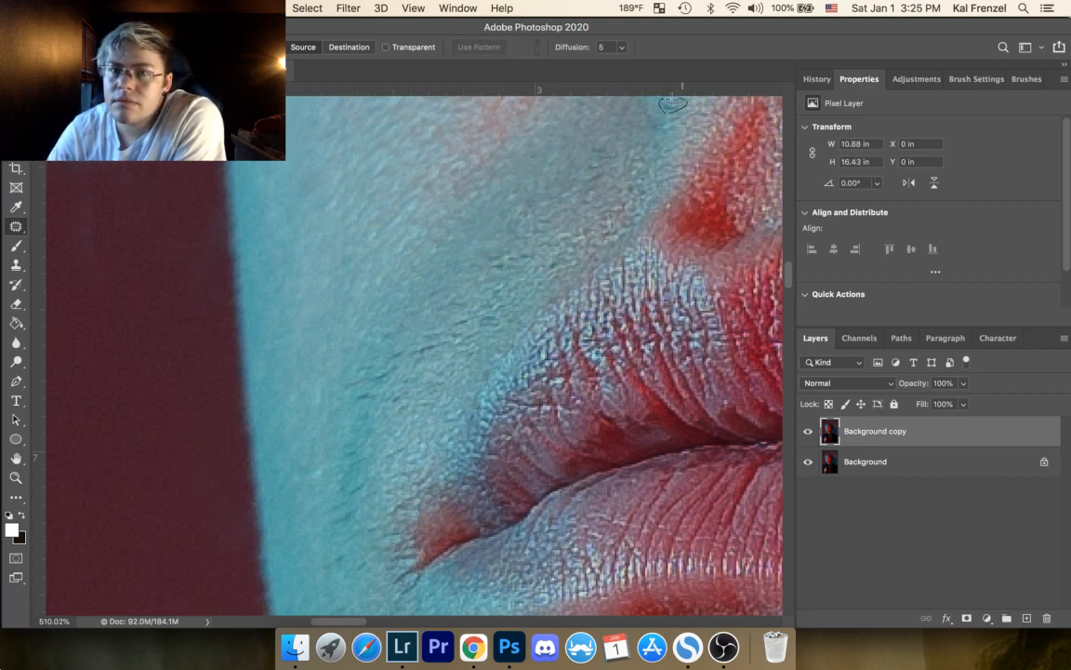
# Step: Patch the mark in the cyan fold under the nostril and the spot on the shaded skin beside it, deselecting after each
pyautogui.moveTo(671, 99); pyautogui.dragTo(670, 99)
pyautogui.moveTo(670, 102)
pyautogui.mouseDown()
pyautogui.moveTo(639, 119)
pyautogui.moveTo(669, 129)
pyautogui.mouseUp()
pyautogui.click(686, 135)
pyautogui.click(711, 106)
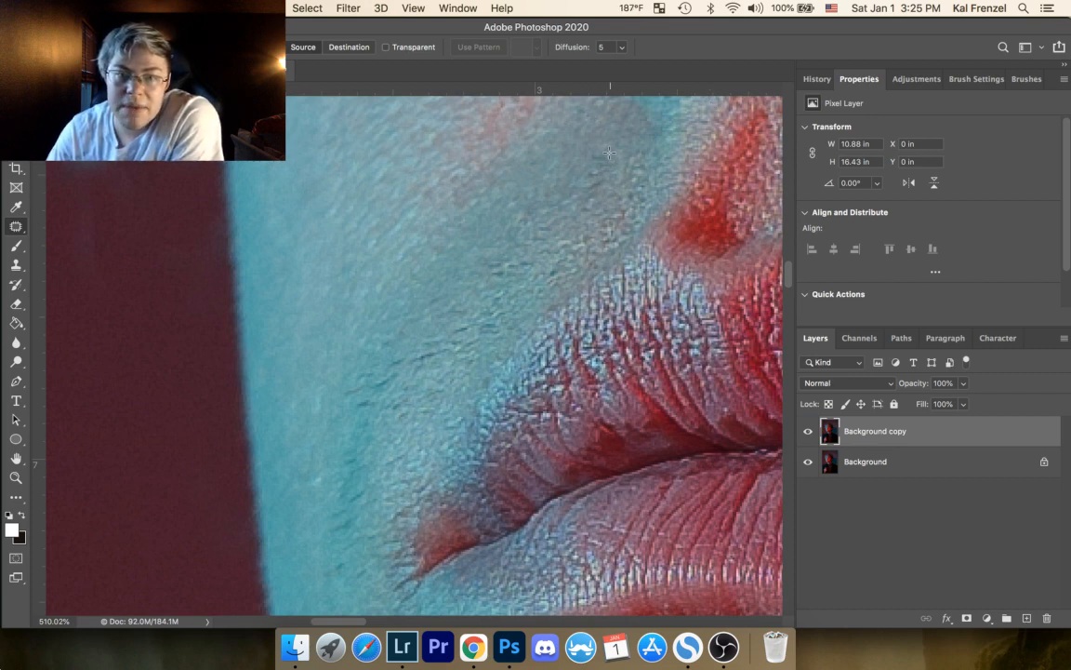
pyautogui.moveTo(605, 164); pyautogui.dragTo(608, 149)
pyautogui.click(633, 127)
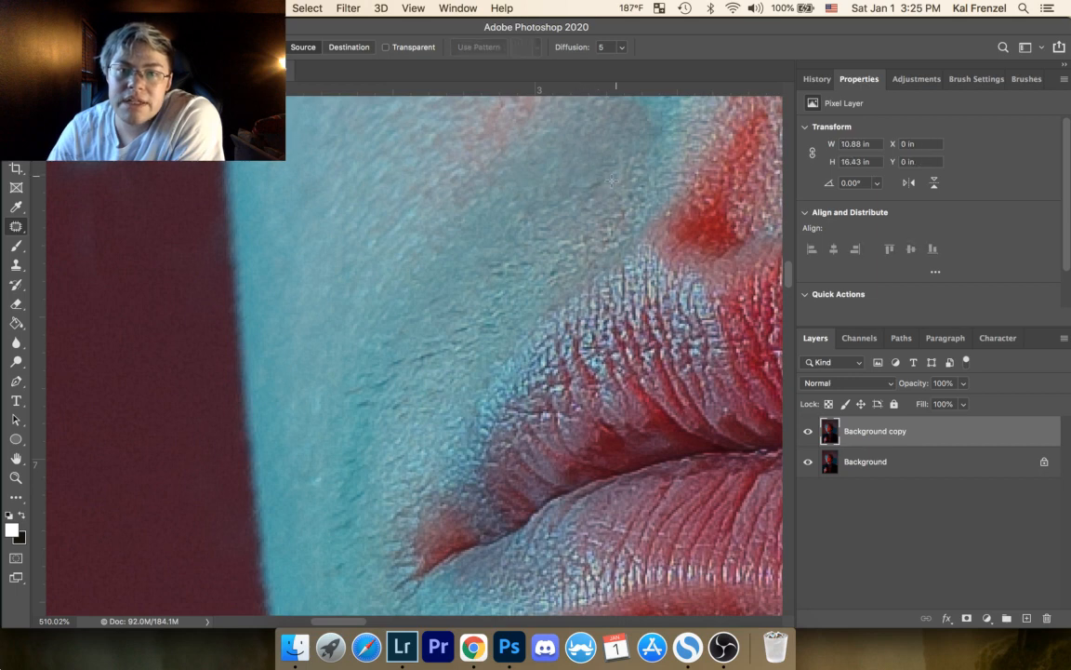
# Step: Patch the light and dark flecks on the skin between the nostril fold and the upper lip, deselecting after each
pyautogui.moveTo(607, 187)
pyautogui.mouseDown()
pyautogui.moveTo(582, 171)
pyautogui.moveTo(619, 162)
pyautogui.mouseUp()
pyautogui.click(614, 143)
pyautogui.moveTo(613, 166); pyautogui.dragTo(629, 156)
pyautogui.click(667, 139)
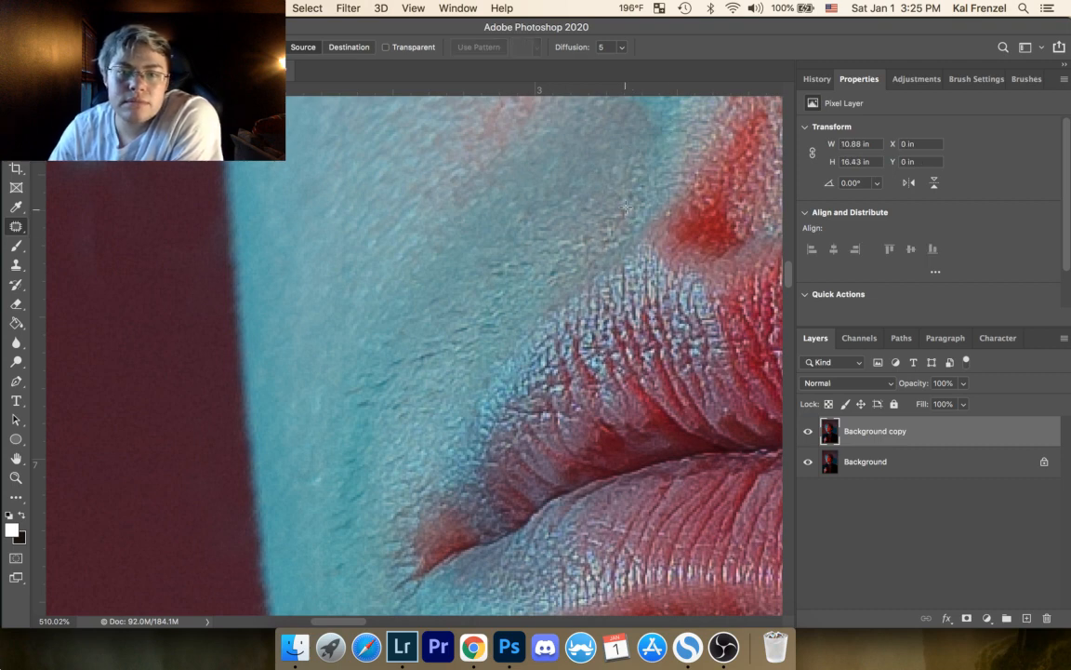
pyautogui.moveTo(637, 223)
pyautogui.mouseDown()
pyautogui.moveTo(547, 273)
pyautogui.moveTo(522, 303)
pyautogui.mouseUp()
pyautogui.click(659, 181)
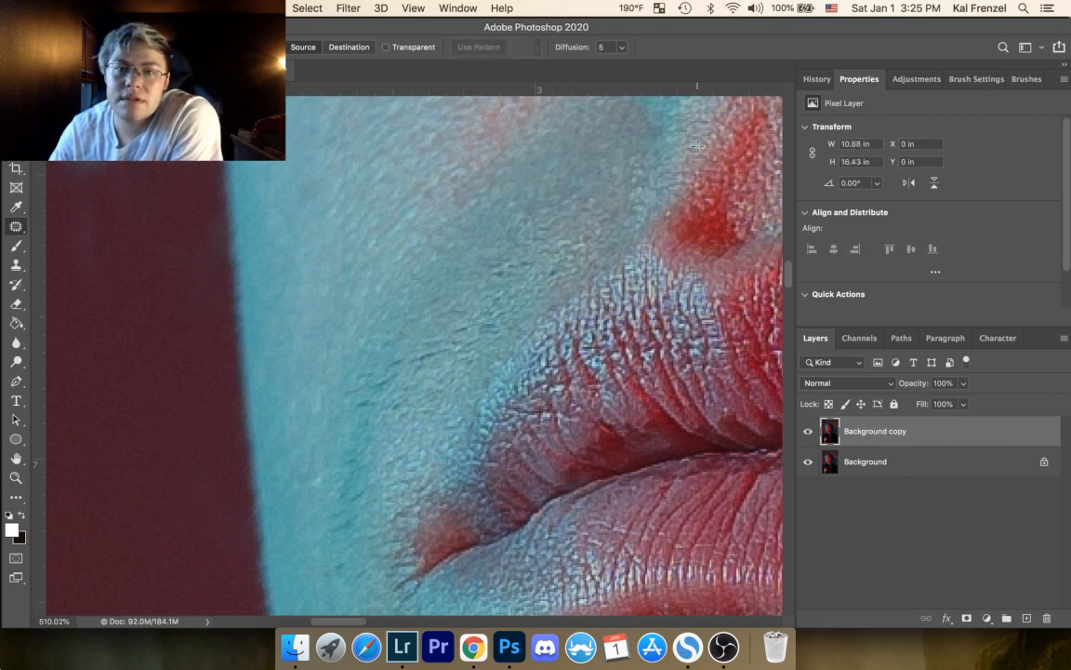
pyautogui.moveTo(616, 199); pyautogui.dragTo(619, 205)
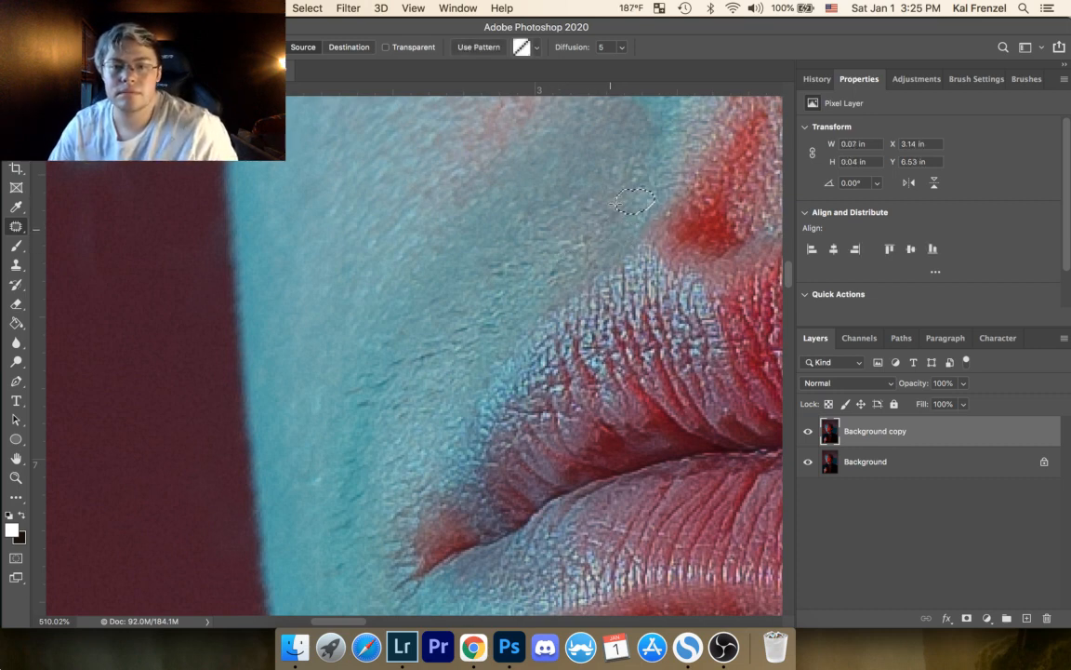
pyautogui.press('super+d')
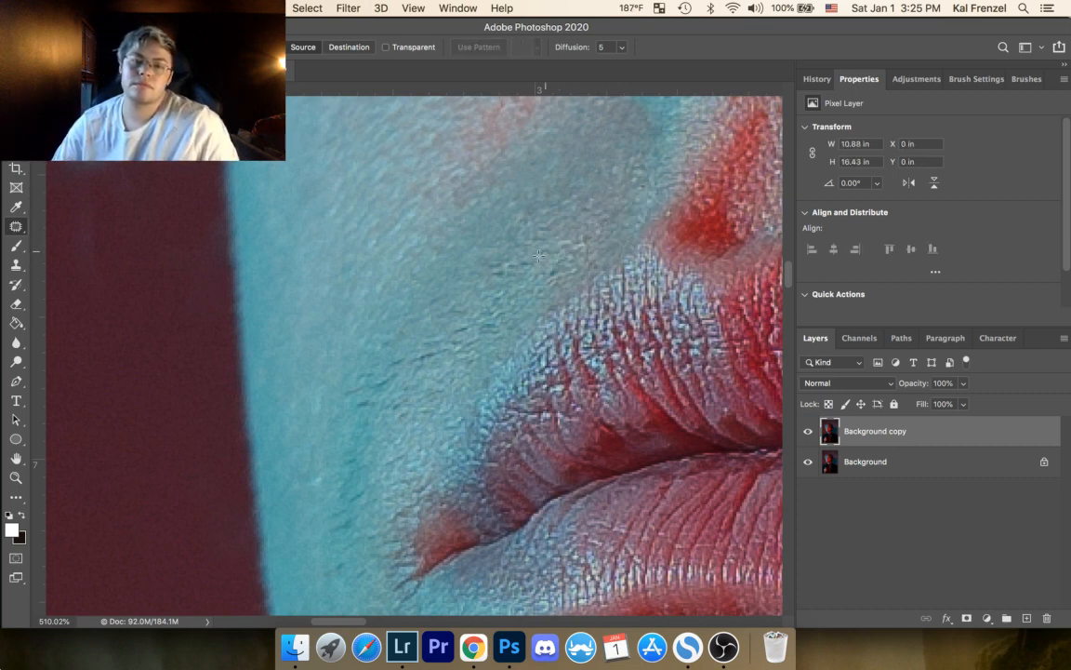
# Step: Patch the small dark marks on the greyish-cyan skin just above the upper lip's edge, deselecting after each
pyautogui.moveTo(507, 278); pyautogui.dragTo(505, 272)
pyautogui.moveTo(489, 280)
pyautogui.mouseDown()
pyautogui.moveTo(479, 282)
pyautogui.moveTo(497, 261)
pyautogui.moveTo(487, 262)
pyautogui.mouseUp()
pyautogui.moveTo(493, 265)
pyautogui.mouseDown()
pyautogui.moveTo(503, 267)
pyautogui.moveTo(490, 250)
pyautogui.mouseUp()
pyautogui.press('super+d')
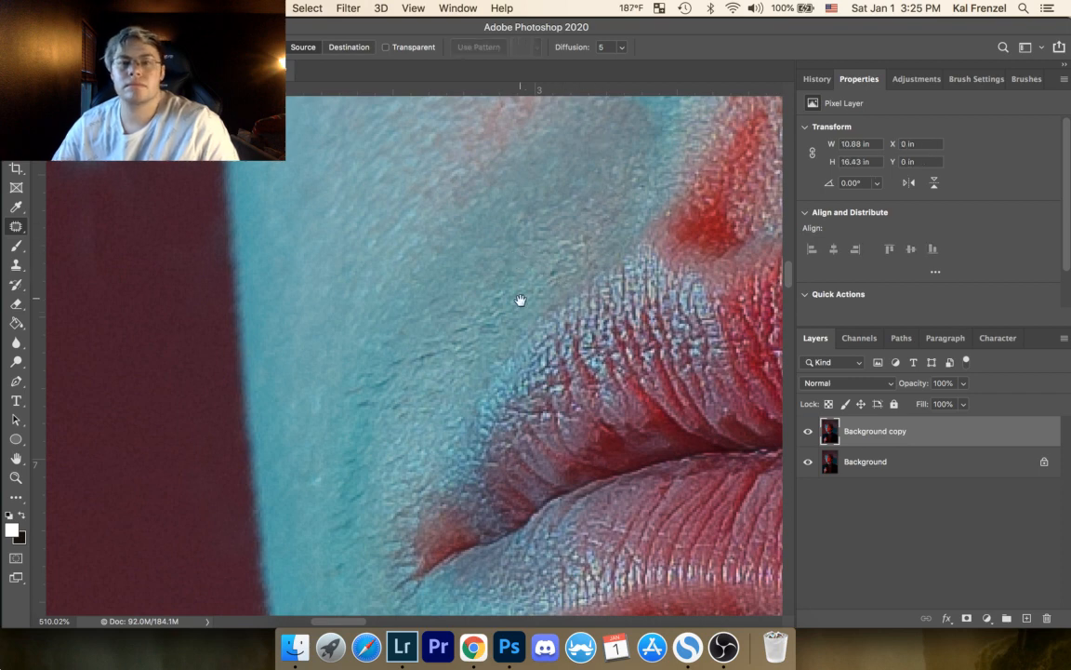
pyautogui.moveTo(519, 300); pyautogui.dragTo(558, 266)
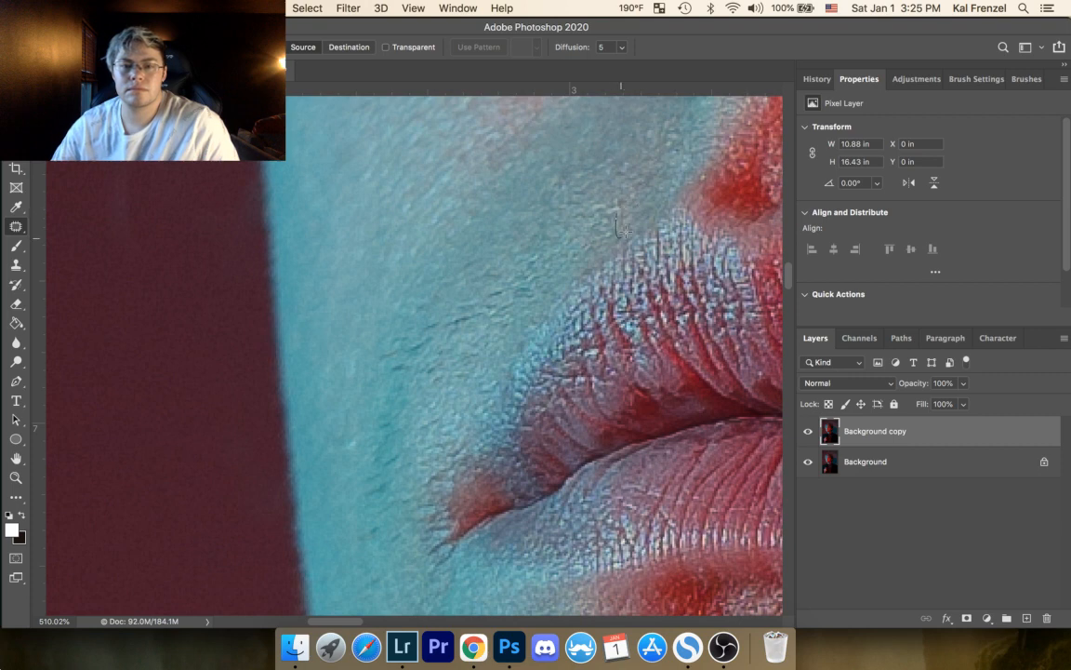
pyautogui.moveTo(626, 230); pyautogui.dragTo(650, 218)
pyautogui.press('super+d')
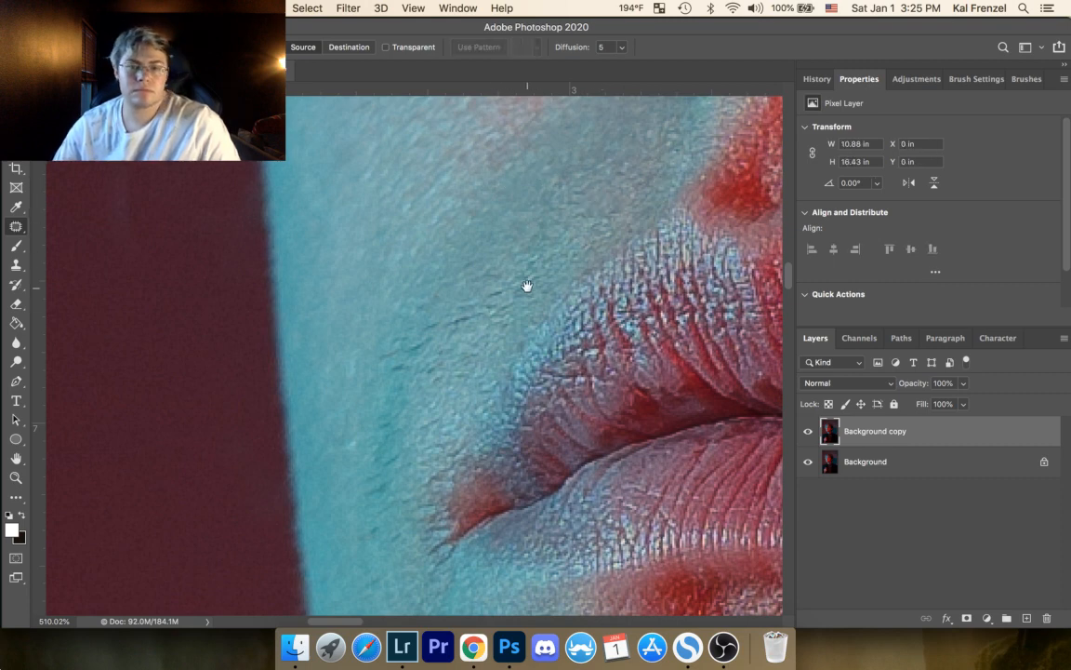
# Step: Patch the faint spot on the cheek and the short dark line above the outer upper lip, deselecting after each
pyautogui.moveTo(526, 285)
pyautogui.mouseDown()
pyautogui.moveTo(568, 243)
pyautogui.moveTo(549, 242)
pyautogui.moveTo(547, 221)
pyautogui.mouseUp()
pyautogui.press('super+d')
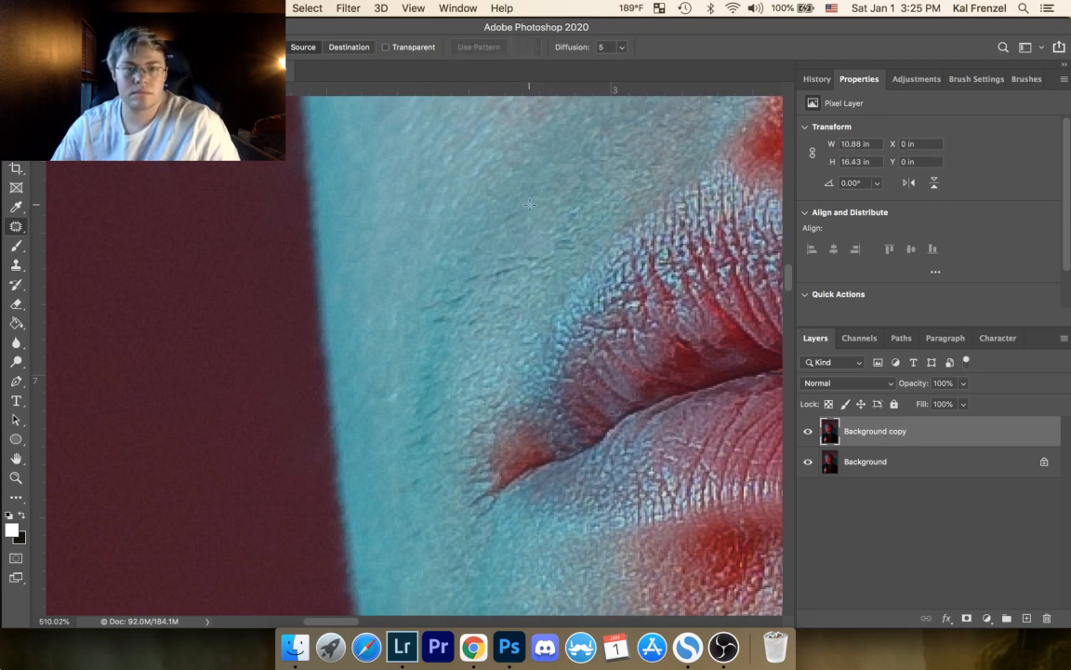
pyautogui.moveTo(503, 227); pyautogui.dragTo(531, 198)
pyautogui.press('super+d')
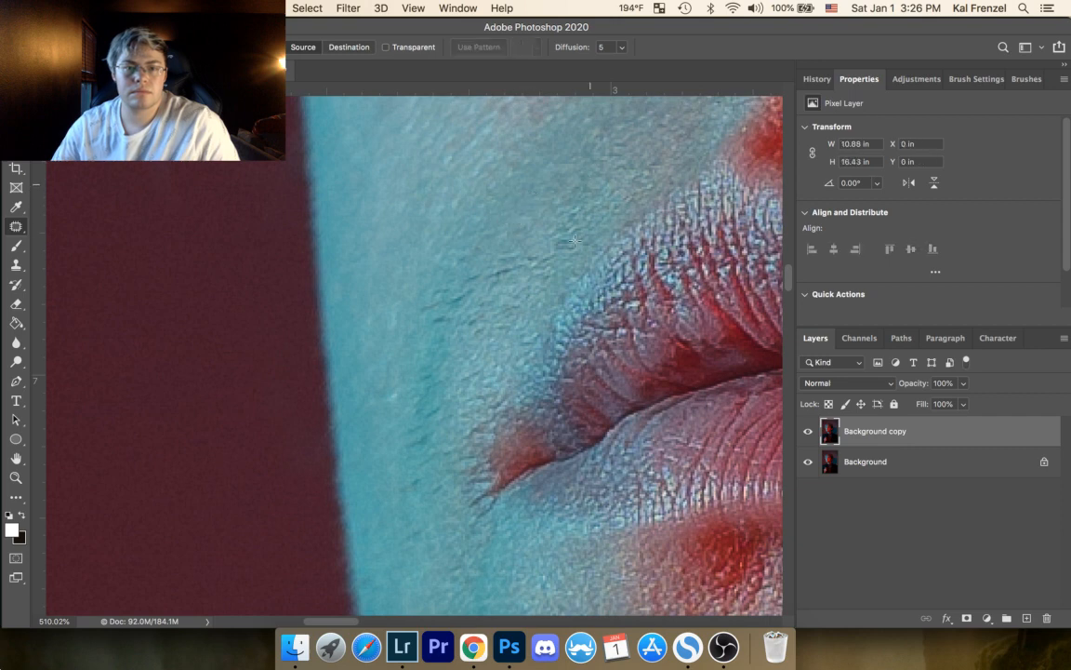
pyautogui.moveTo(550, 248)
pyautogui.mouseDown()
pyautogui.moveTo(570, 251)
pyautogui.moveTo(551, 292)
pyautogui.mouseUp()
pyautogui.press('super+d')
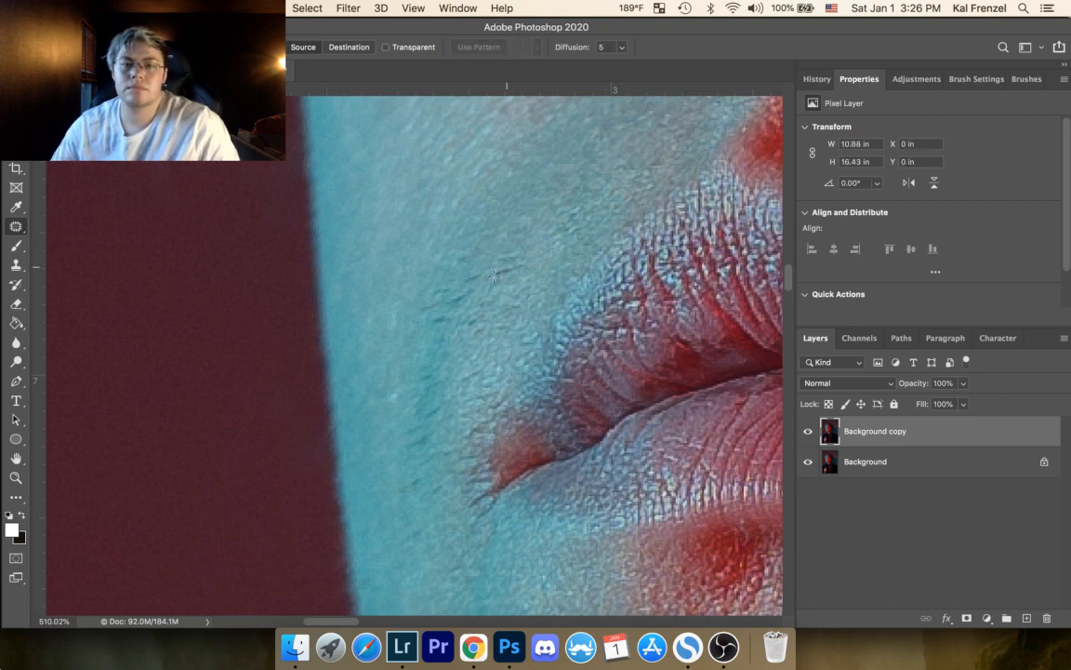
# Step: Patch the upper stretch of the thin crease crossing the cyan cheek and the marks beside it, deselecting after each
pyautogui.moveTo(492, 266)
pyautogui.mouseDown()
pyautogui.moveTo(529, 264)
pyautogui.moveTo(518, 274)
pyautogui.moveTo(536, 279)
pyautogui.moveTo(503, 240)
pyautogui.mouseUp()
pyautogui.click(523, 251)
pyautogui.press('super+d')
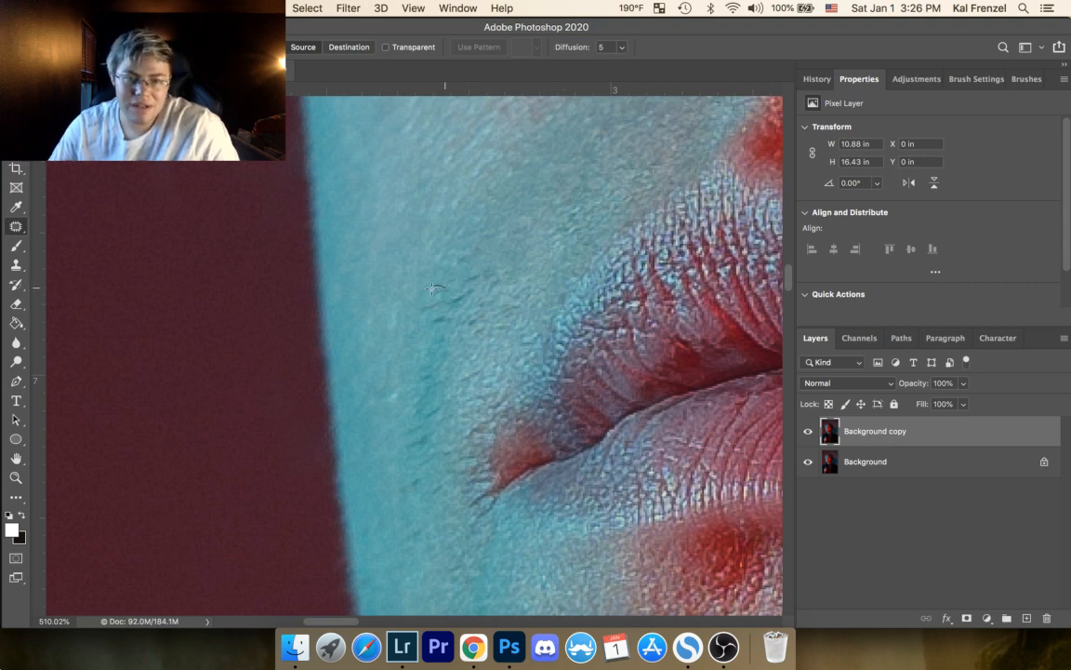
pyautogui.moveTo(433, 288)
pyautogui.mouseDown()
pyautogui.moveTo(453, 278)
pyautogui.moveTo(455, 254)
pyautogui.mouseUp()
pyautogui.press('super+d')
pyautogui.press('super+d')
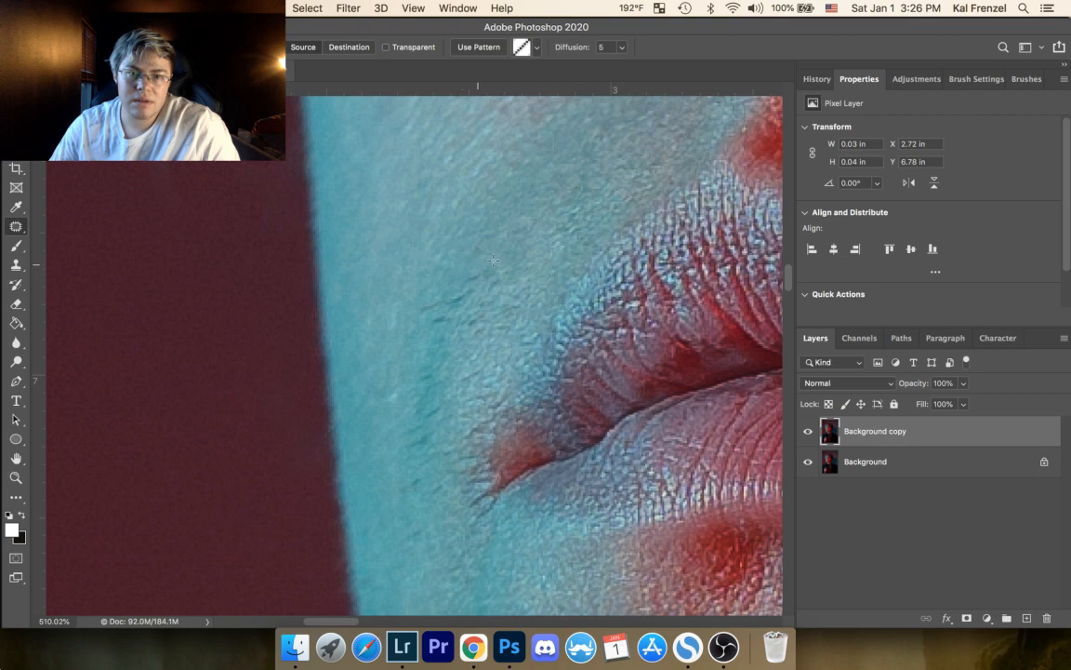
pyautogui.press('super+d')
pyautogui.moveTo(475, 240)
pyautogui.mouseDown()
pyautogui.moveTo(489, 251)
pyautogui.moveTo(478, 240)
pyautogui.moveTo(582, 187)
pyautogui.mouseUp()
pyautogui.press('super+d')
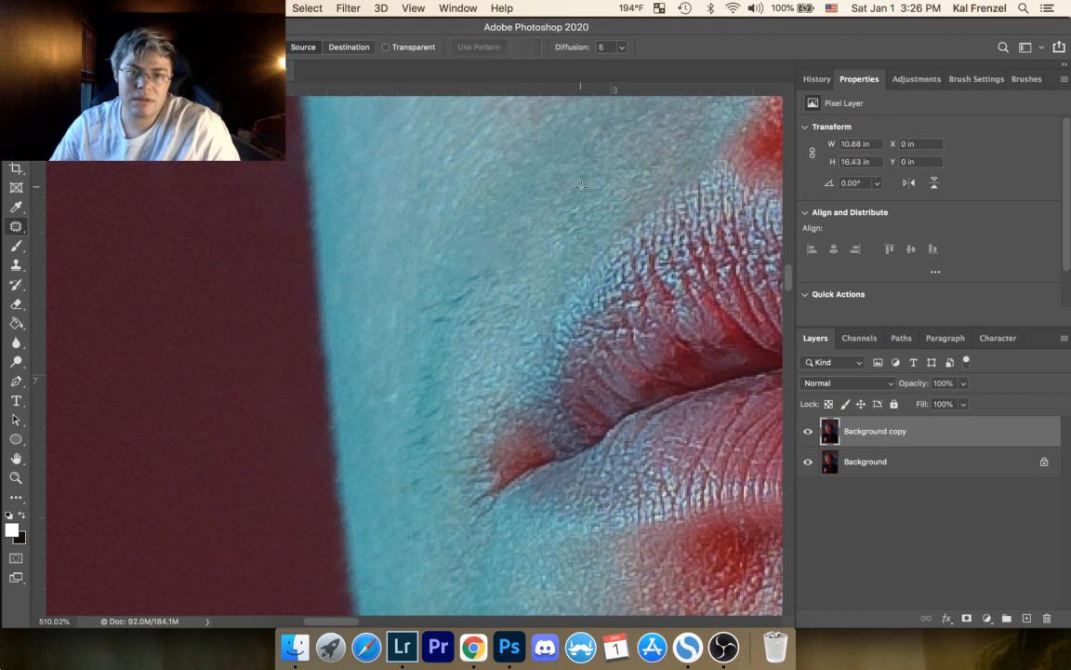
# Step: Patch the rough fleck on the skin bordering the upper lip, then deselect
pyautogui.moveTo(571, 309); pyautogui.dragTo(607, 268)
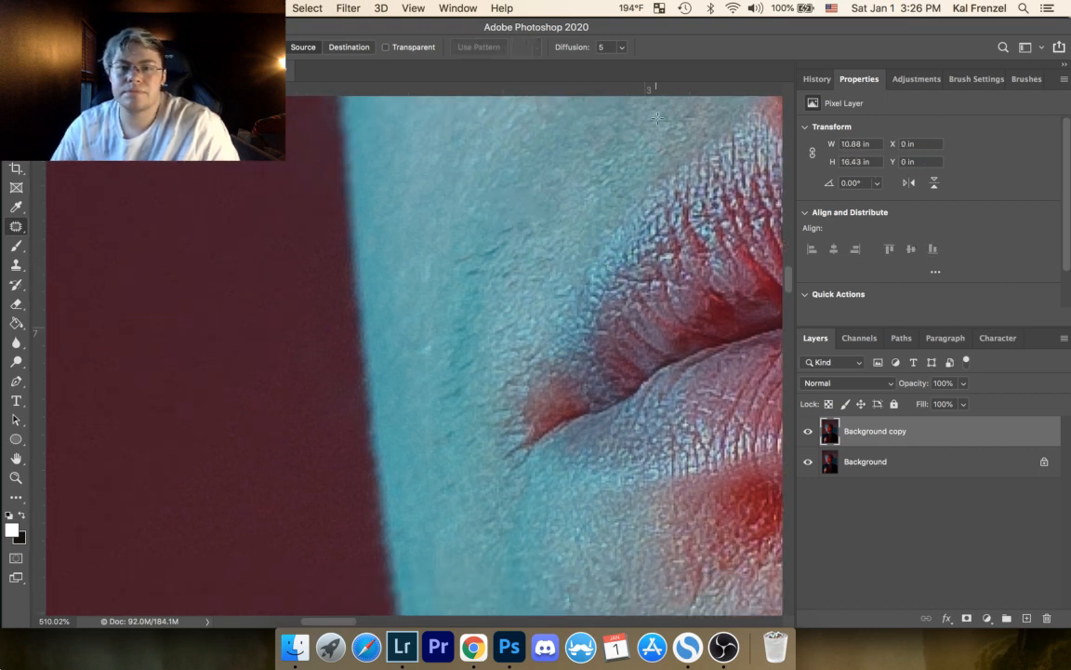
pyautogui.moveTo(683, 122)
pyautogui.mouseDown()
pyautogui.moveTo(691, 114)
pyautogui.moveTo(699, 135)
pyautogui.mouseUp()
pyautogui.press('super+d')
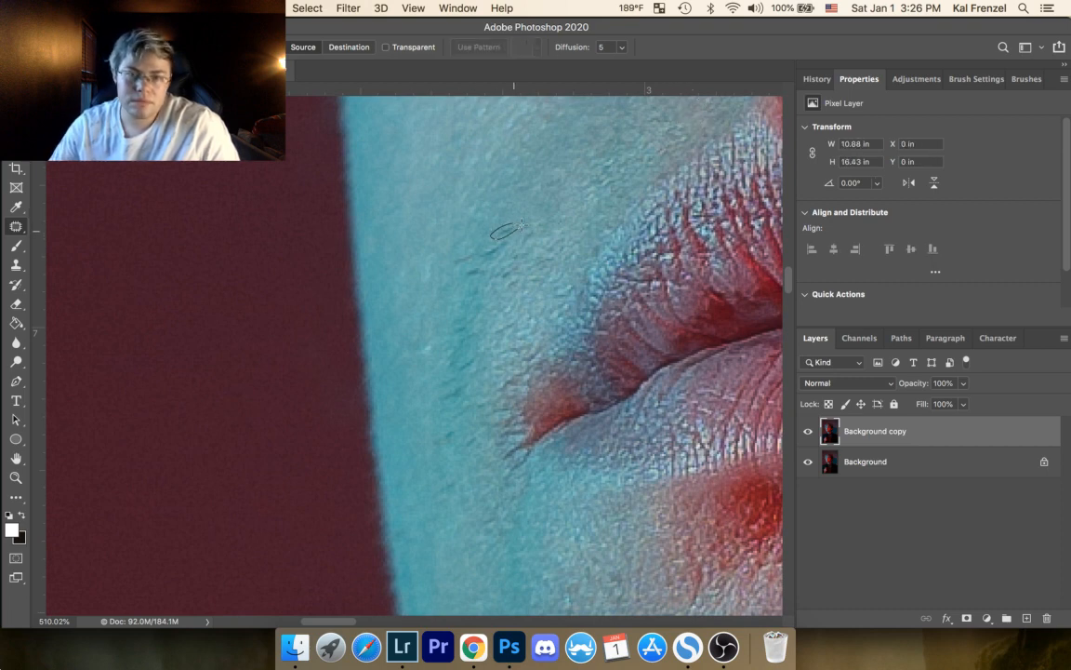
# Step: Patch the remaining dark segments of the diagonal cheek crease above the mouth corner one by one, deselecting after each
pyautogui.moveTo(521, 226); pyautogui.dragTo(511, 215)
pyautogui.press('super+d')
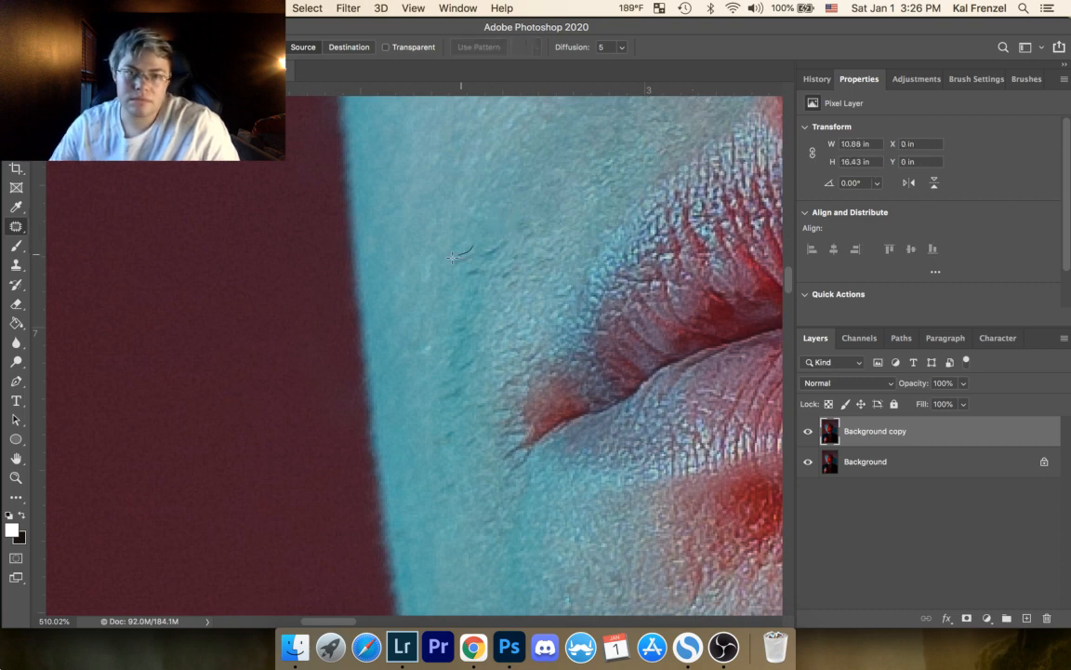
pyautogui.moveTo(482, 255)
pyautogui.mouseDown()
pyautogui.moveTo(473, 238)
pyautogui.moveTo(486, 248)
pyautogui.mouseUp()
pyautogui.press('super+d')
pyautogui.moveTo(488, 250)
pyautogui.mouseDown()
pyautogui.moveTo(493, 242)
pyautogui.moveTo(471, 269)
pyautogui.mouseUp()
pyautogui.press('super+d')
pyautogui.moveTo(478, 273); pyautogui.dragTo(471, 285)
pyautogui.press('super+d')
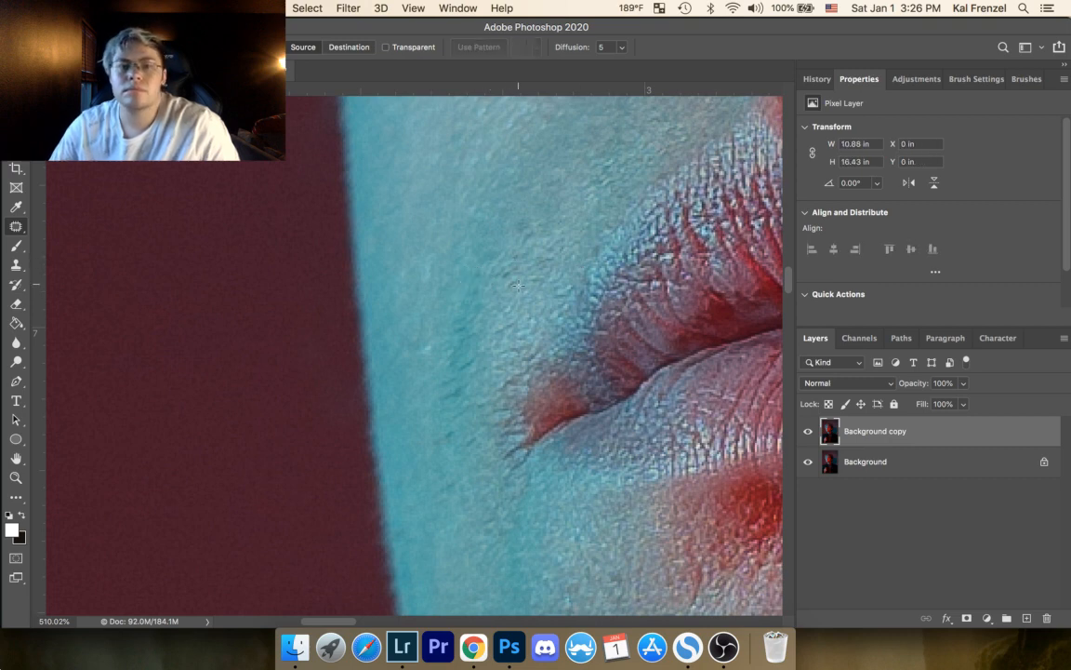
# Step: Patch the bumpy spots on the skin between the cheek fold and the outer upper lip, deselecting after each
pyautogui.moveTo(522, 295)
pyautogui.mouseDown()
pyautogui.moveTo(519, 267)
pyautogui.moveTo(502, 327)
pyautogui.mouseUp()
pyautogui.press('super+d')
pyautogui.moveTo(523, 280)
pyautogui.mouseDown()
pyautogui.moveTo(533, 302)
pyautogui.moveTo(514, 319)
pyautogui.mouseUp()
pyautogui.press('super+d')
pyautogui.moveTo(509, 328); pyautogui.dragTo(511, 316)
pyautogui.press('super+d')
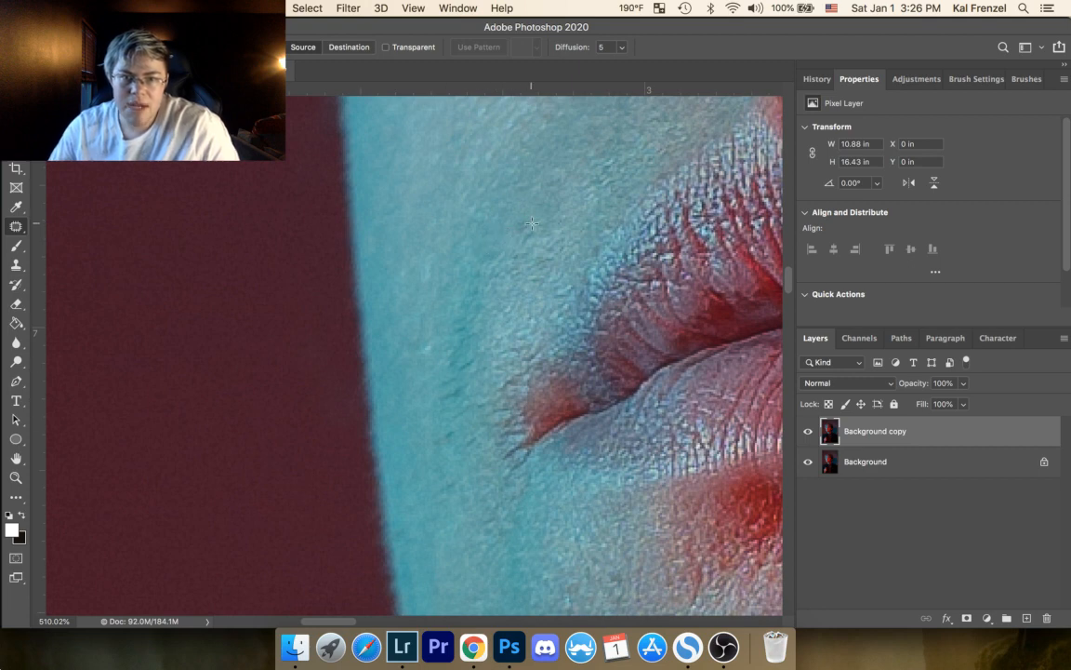
# Step: Patch the spot above the smoothed cheek crease and the small uneven area beside the upper lip, then deselect
pyautogui.moveTo(526, 221)
pyautogui.mouseDown()
pyautogui.moveTo(533, 230)
pyautogui.moveTo(529, 221)
pyautogui.moveTo(546, 219)
pyautogui.mouseUp()
pyautogui.press('super+d')
pyautogui.moveTo(569, 283)
pyautogui.mouseDown()
pyautogui.moveTo(582, 268)
pyautogui.moveTo(526, 279)
pyautogui.moveTo(545, 288)
pyautogui.mouseUp()
pyautogui.press('super+d')
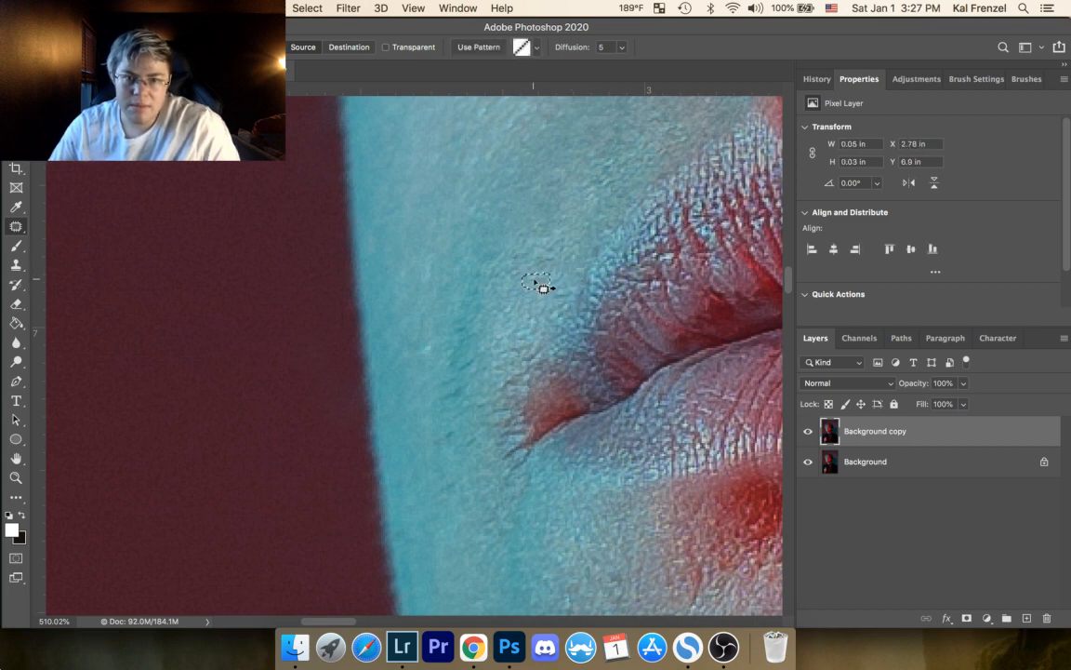
pyautogui.press('super+d')
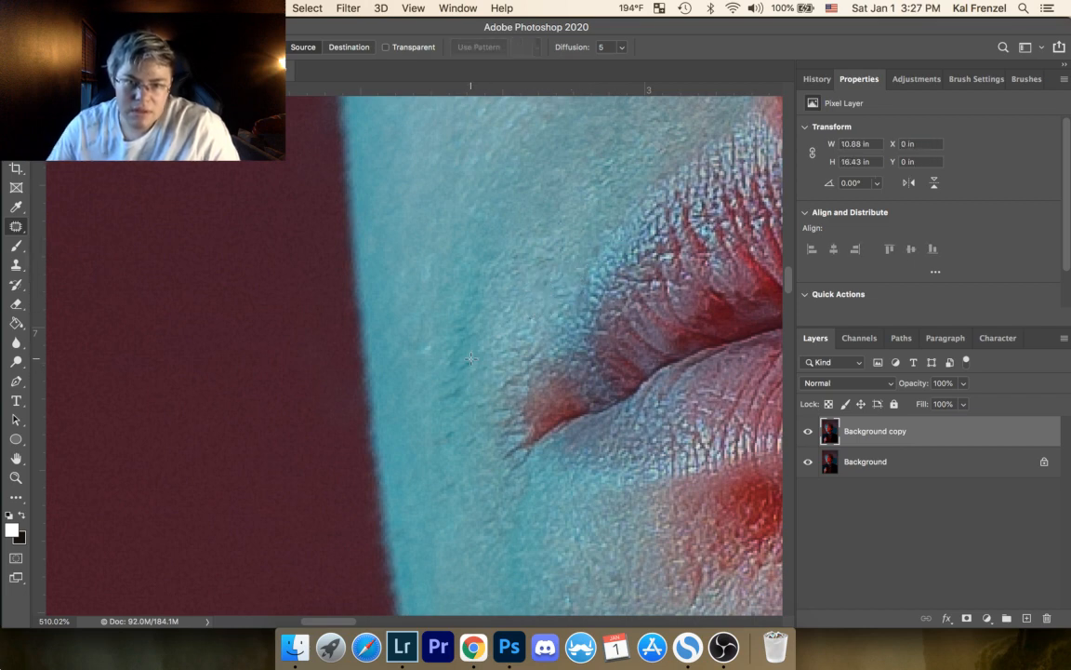
# Step: Patch the dark marks in the vertical cyan fold beside the mouth corner, deselecting after each
pyautogui.moveTo(476, 366); pyautogui.dragTo(471, 375)
pyautogui.press('super+d')
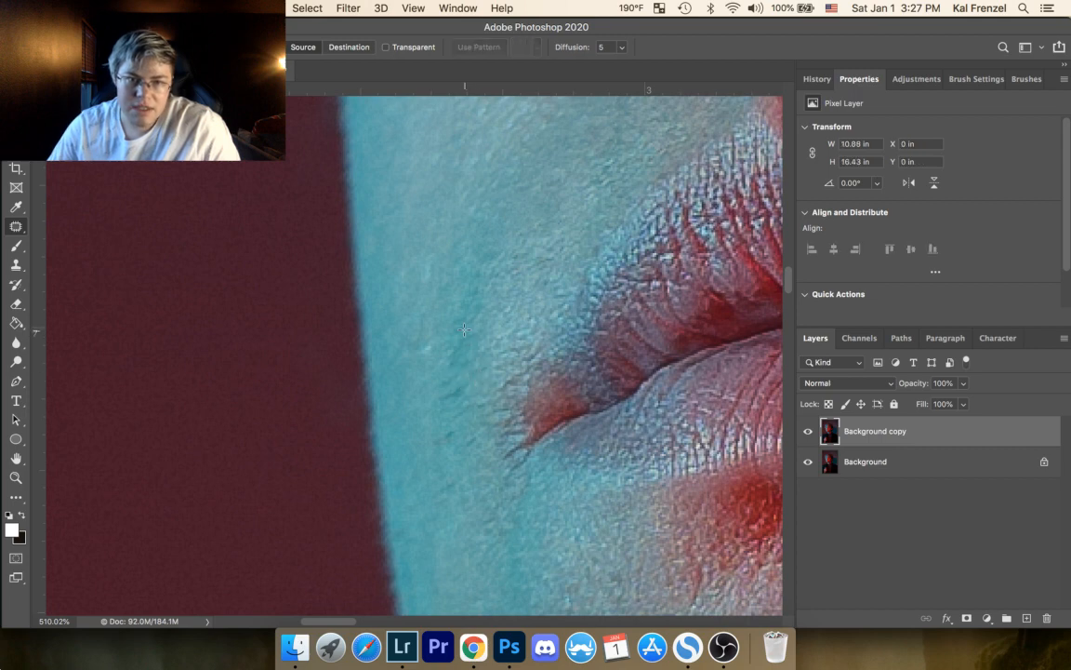
pyautogui.moveTo(464, 330)
pyautogui.mouseDown()
pyautogui.moveTo(451, 346)
pyautogui.moveTo(467, 352)
pyautogui.moveTo(477, 383)
pyautogui.moveTo(465, 380)
pyautogui.mouseUp()
pyautogui.press('super+d')
# Step: Patch the dark streaks at the lower end of the vertical cheek fold, deselecting after each
pyautogui.moveTo(455, 397)
pyautogui.mouseDown()
pyautogui.moveTo(455, 440)
pyautogui.moveTo(438, 432)
pyautogui.moveTo(419, 376)
pyautogui.moveTo(400, 374)
pyautogui.mouseUp()
pyautogui.press('super+d')
pyautogui.press('super+d')
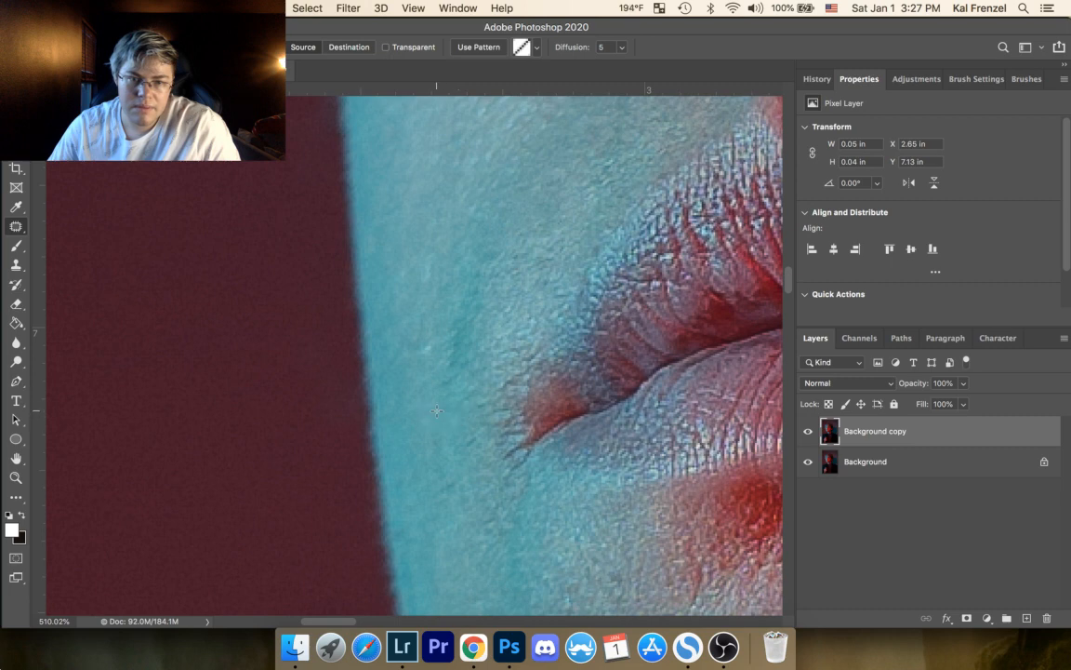
pyautogui.press('super+d')
pyautogui.moveTo(463, 397)
pyautogui.mouseDown()
pyautogui.moveTo(453, 403)
pyautogui.moveTo(487, 443)
pyautogui.moveTo(466, 436)
pyautogui.mouseUp()
pyautogui.press('super+d')
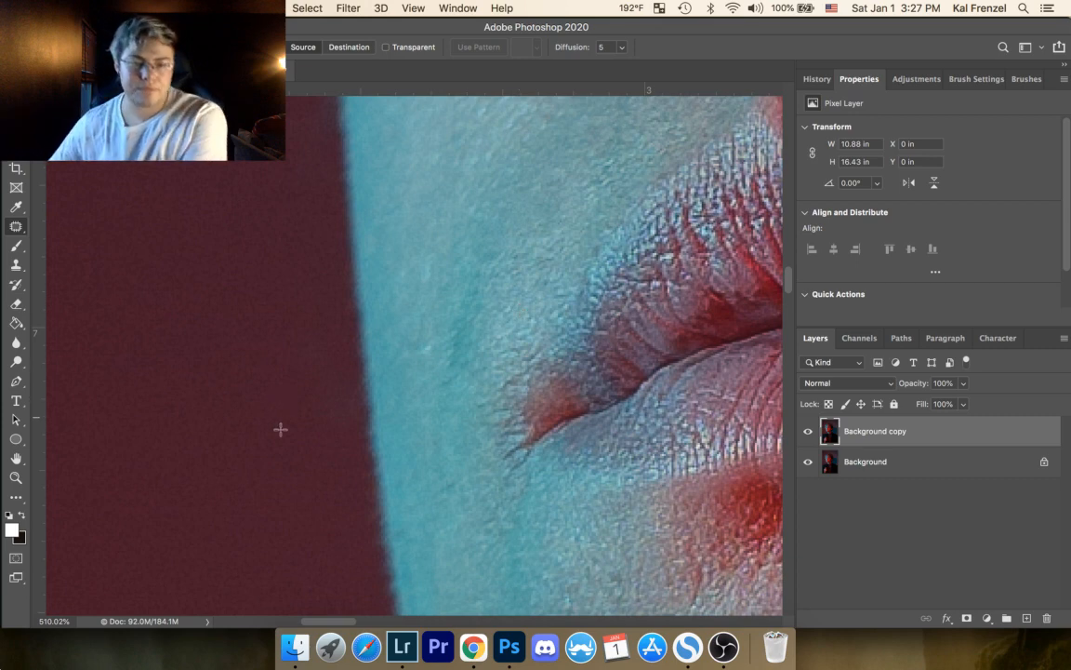
# Step: Patch the light spot on the cyan cheek near the face's outer edge, then deselect
pyautogui.moveTo(444, 397); pyautogui.dragTo(493, 299)
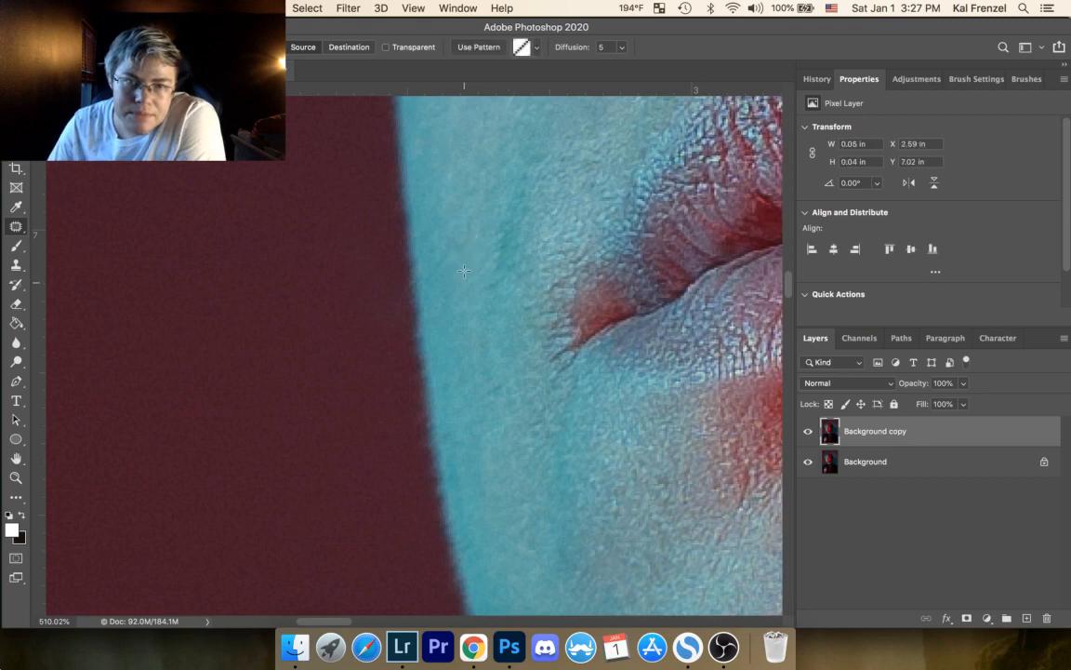
pyautogui.moveTo(450, 166); pyautogui.dragTo(456, 184)
pyautogui.click(491, 127)
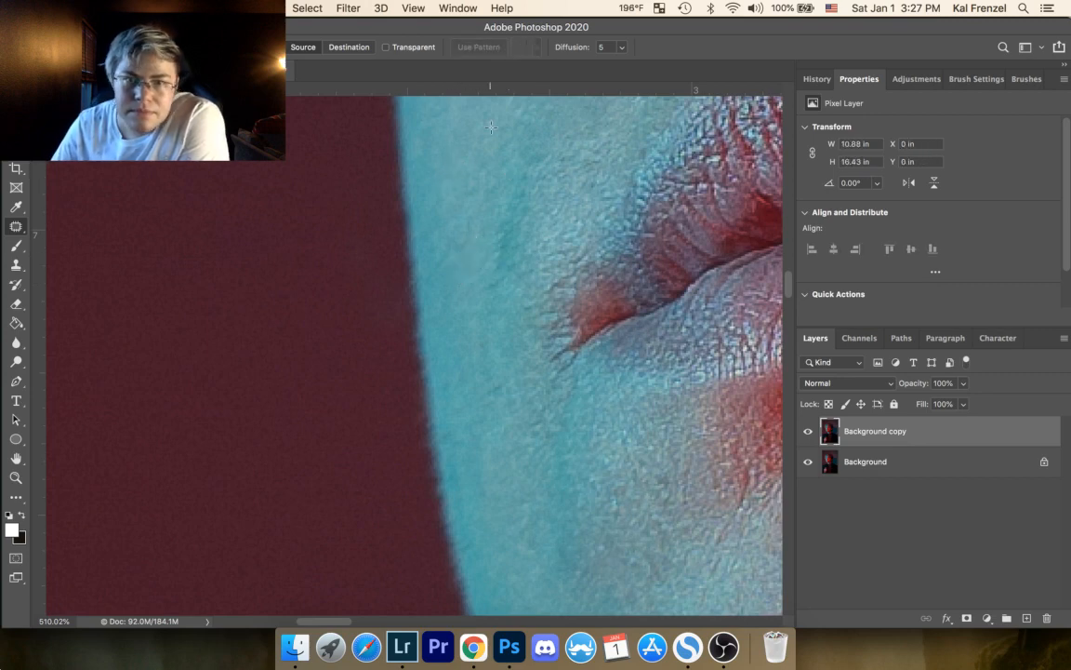
# Step: View the whole lower face and toggle the Background copy layer's visibility to compare the retouching with the original
pyautogui.moveTo(502, 354); pyautogui.dragTo(436, 481)
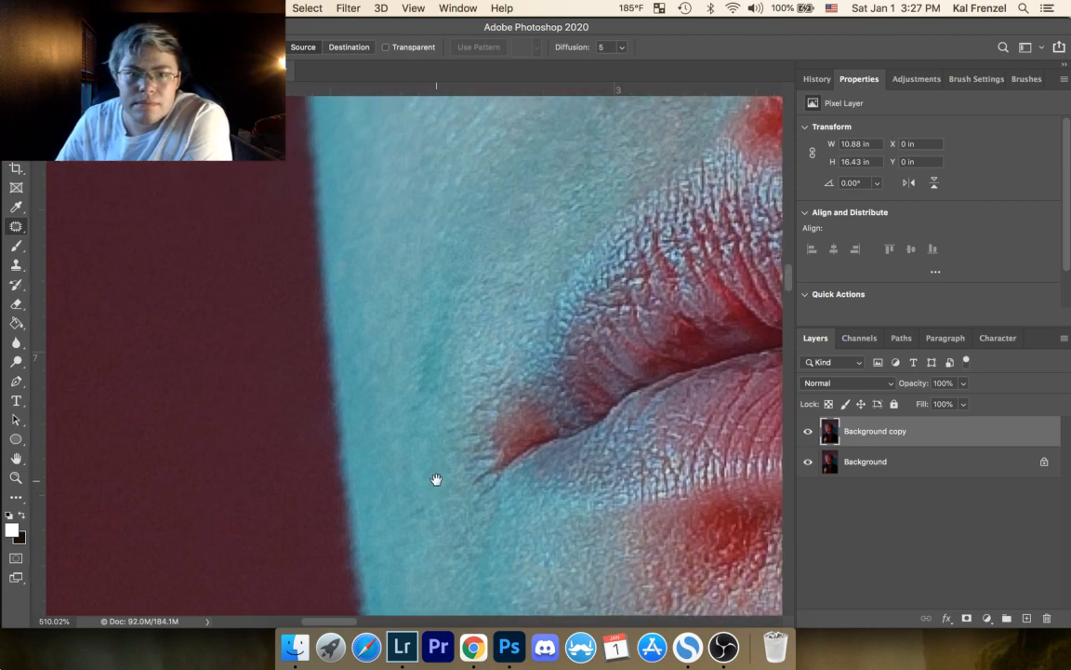
pyautogui.press('z')
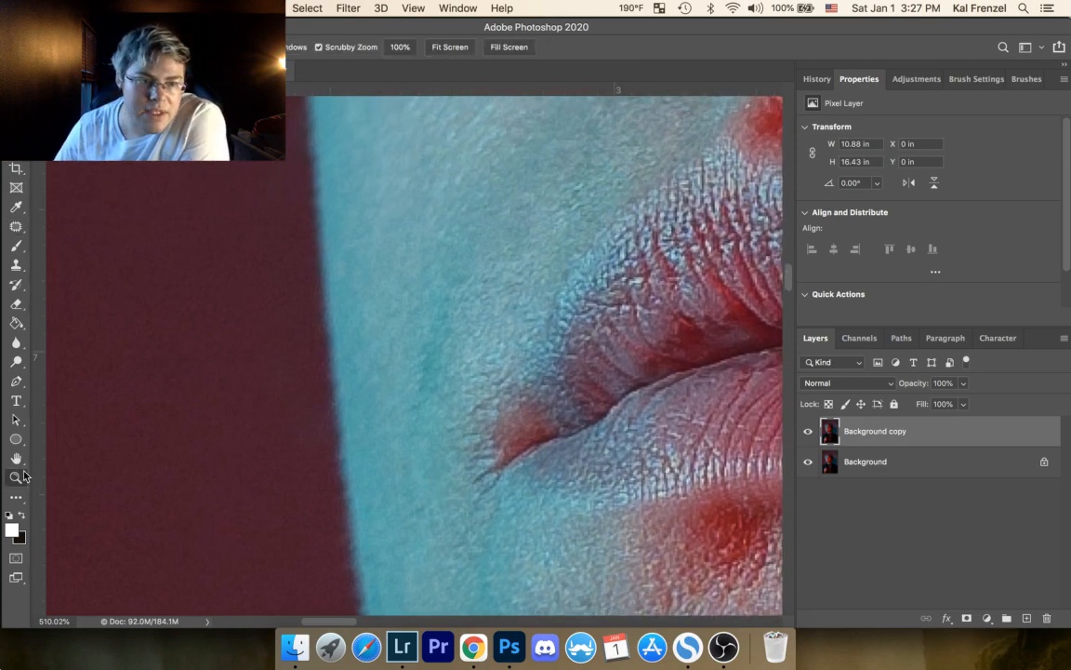
pyautogui.moveTo(426, 335); pyautogui.dragTo(312, 404)
pyautogui.moveTo(451, 348); pyautogui.dragTo(550, 255)
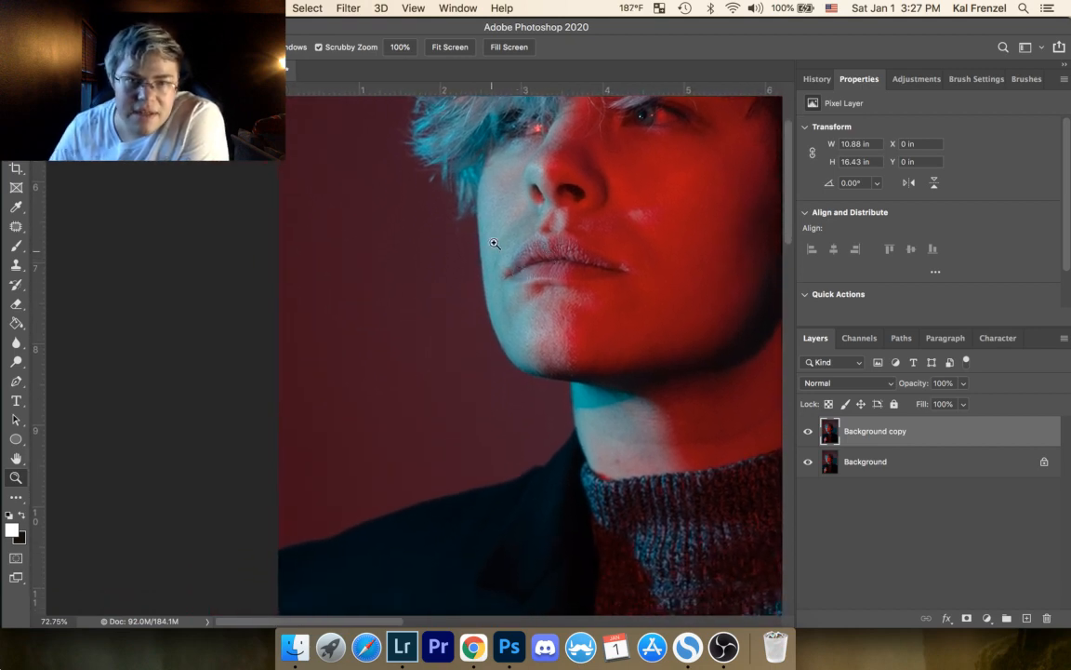
pyautogui.click(808, 434)
pyautogui.click(808, 434)
pyautogui.click(808, 433)
pyautogui.click(807, 434)
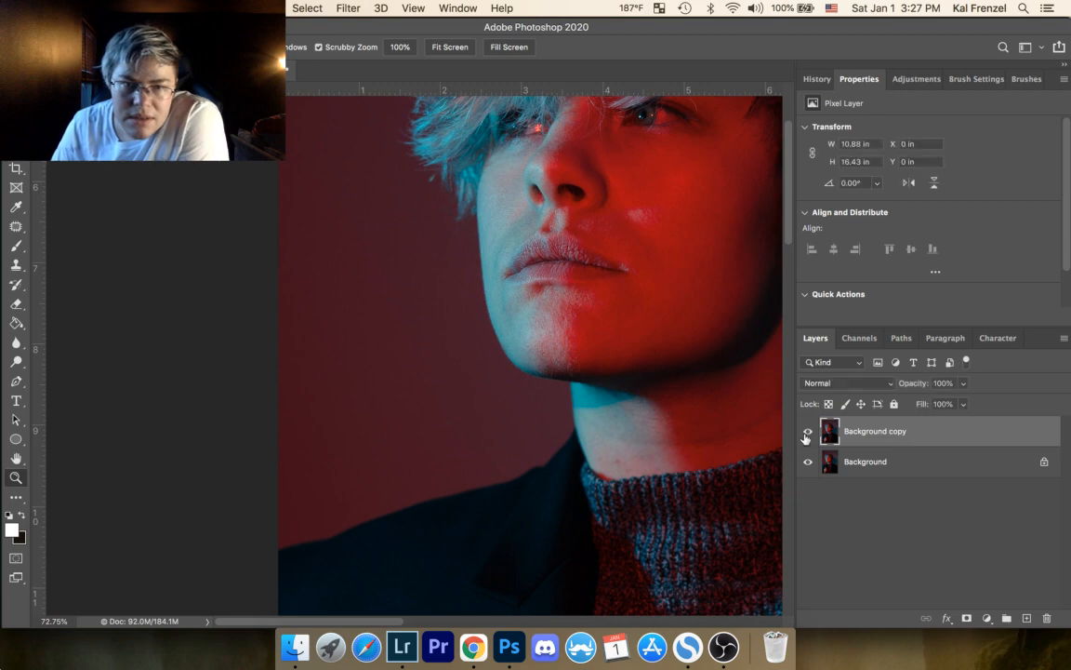
pyautogui.click(807, 435)
pyautogui.click(807, 434)
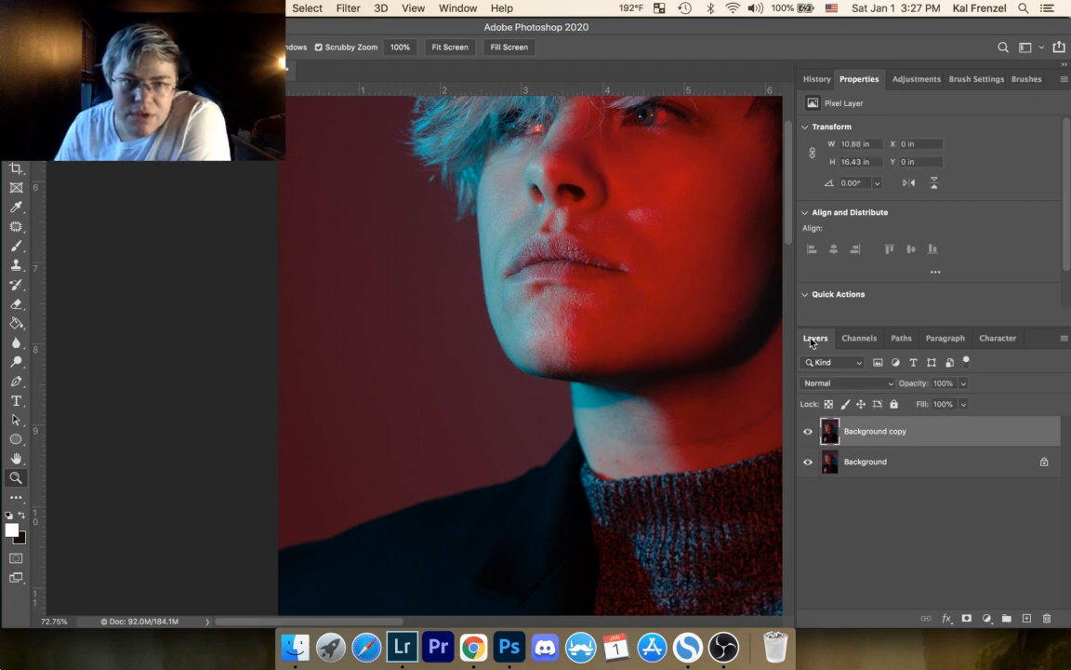
# Step: Patch the long shaded fold beside the mouth corner with one selection about 0.18 by 0.39 in, then deselect
pyautogui.moveTo(503, 255); pyautogui.dragTo(493, 228)
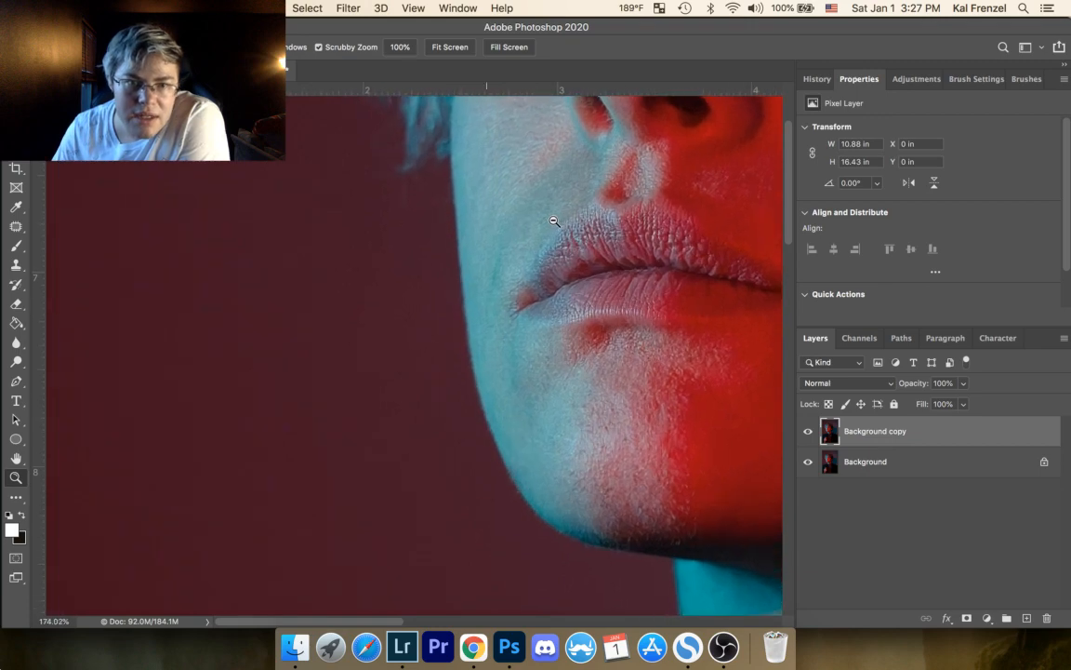
pyautogui.click(16, 226)
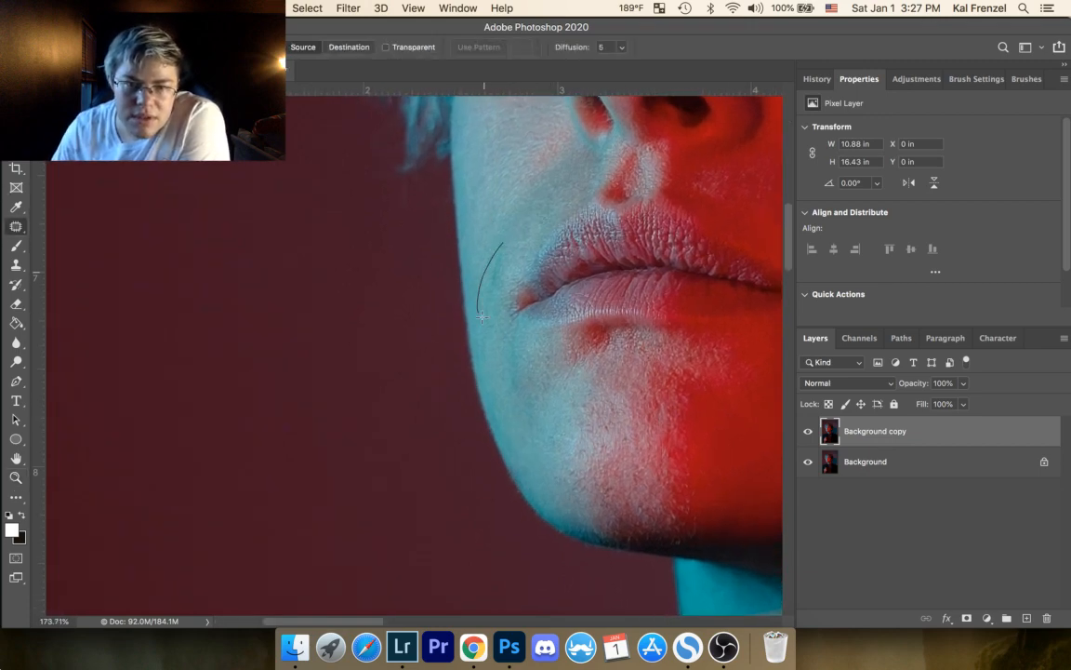
pyautogui.moveTo(481, 316)
pyautogui.mouseDown()
pyautogui.moveTo(505, 287)
pyautogui.moveTo(507, 244)
pyautogui.moveTo(523, 220)
pyautogui.moveTo(496, 250)
pyautogui.mouseUp()
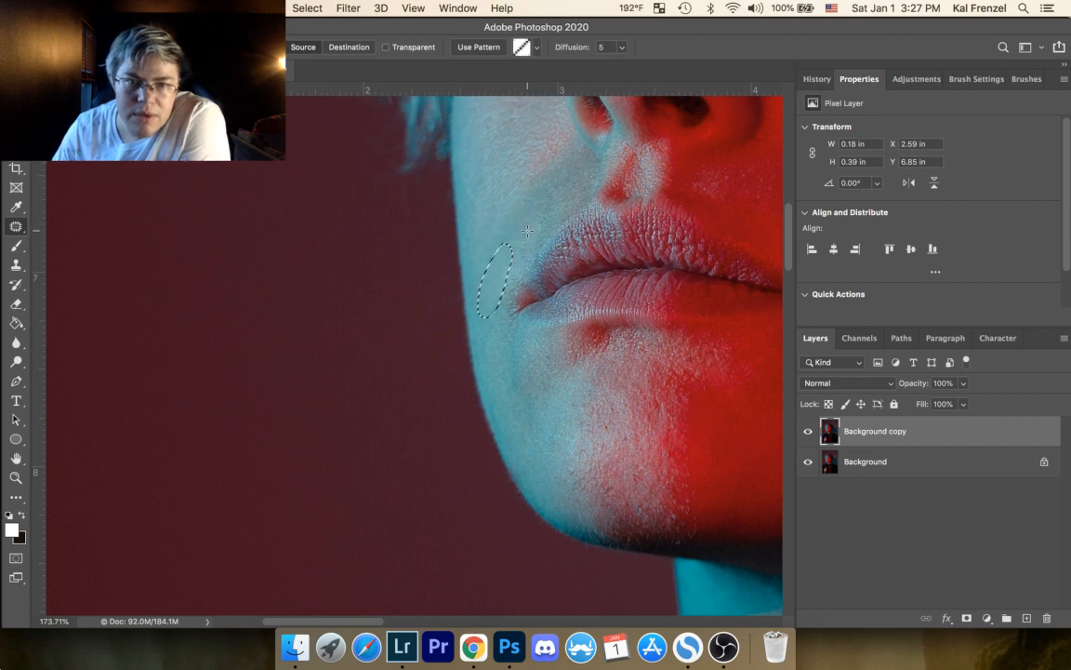
pyautogui.click(545, 221)
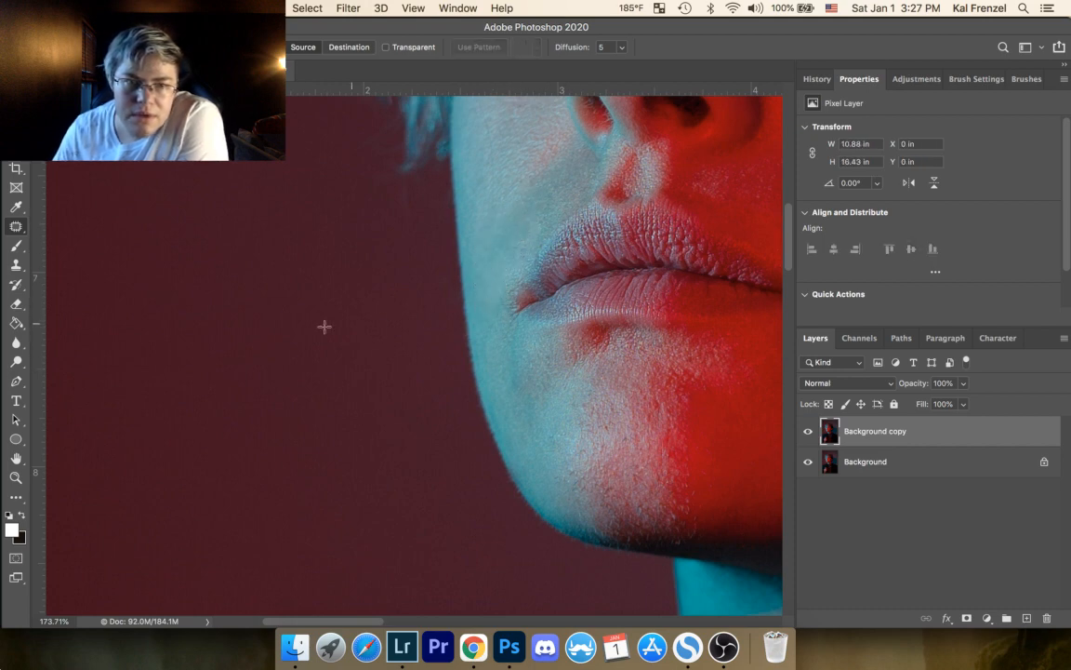
# Step: Patch the thin horizontal mark on the cyan side of the chin using the Patch tool, then deselect
pyautogui.click(16, 477)
pyautogui.moveTo(465, 249); pyautogui.dragTo(553, 184)
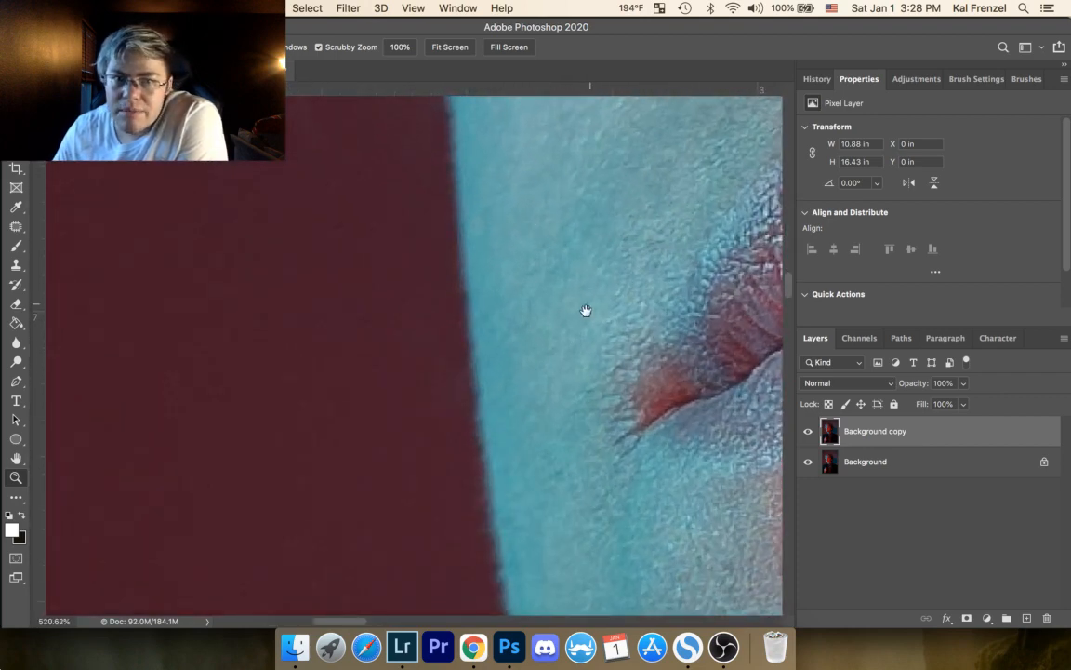
pyautogui.moveTo(586, 311); pyautogui.dragTo(456, 232)
pyautogui.moveTo(604, 392); pyautogui.dragTo(531, 114)
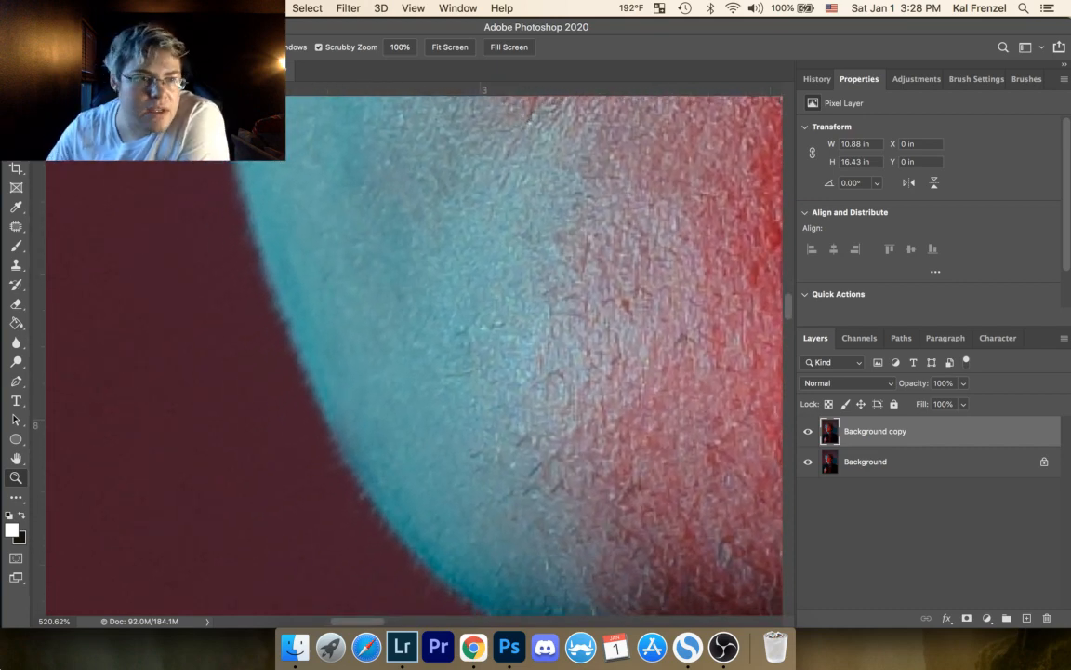
pyautogui.click(16, 226)
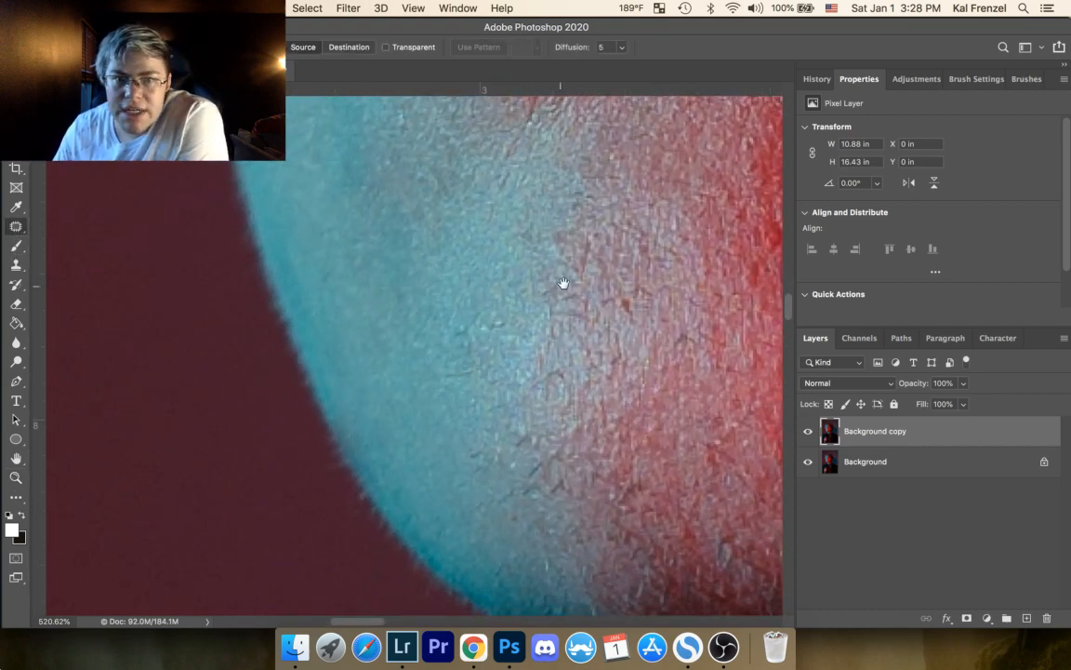
pyautogui.moveTo(564, 282); pyautogui.dragTo(599, 439)
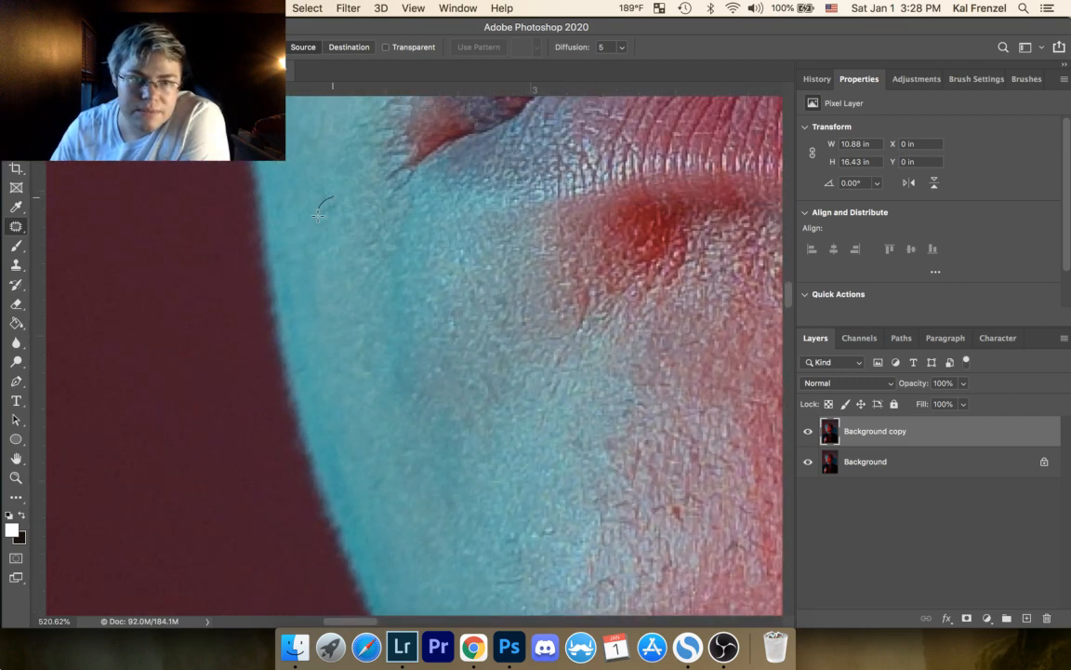
pyautogui.moveTo(549, 365); pyautogui.dragTo(534, 107)
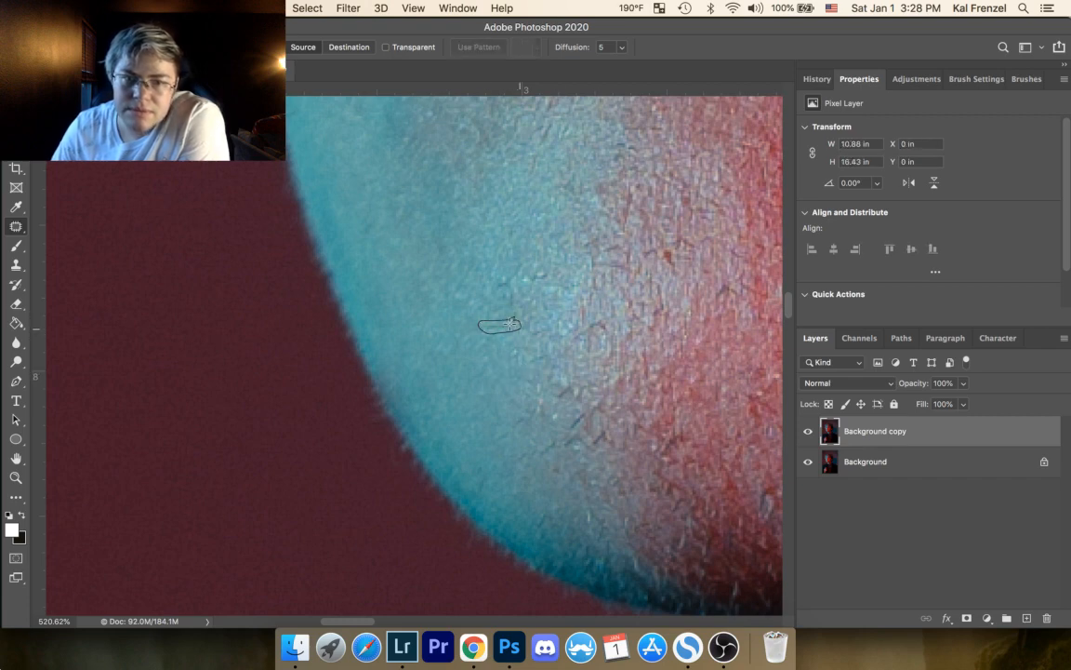
pyautogui.moveTo(511, 323); pyautogui.dragTo(509, 324)
pyautogui.moveTo(509, 324); pyautogui.dragTo(498, 314)
pyautogui.press('super+d')
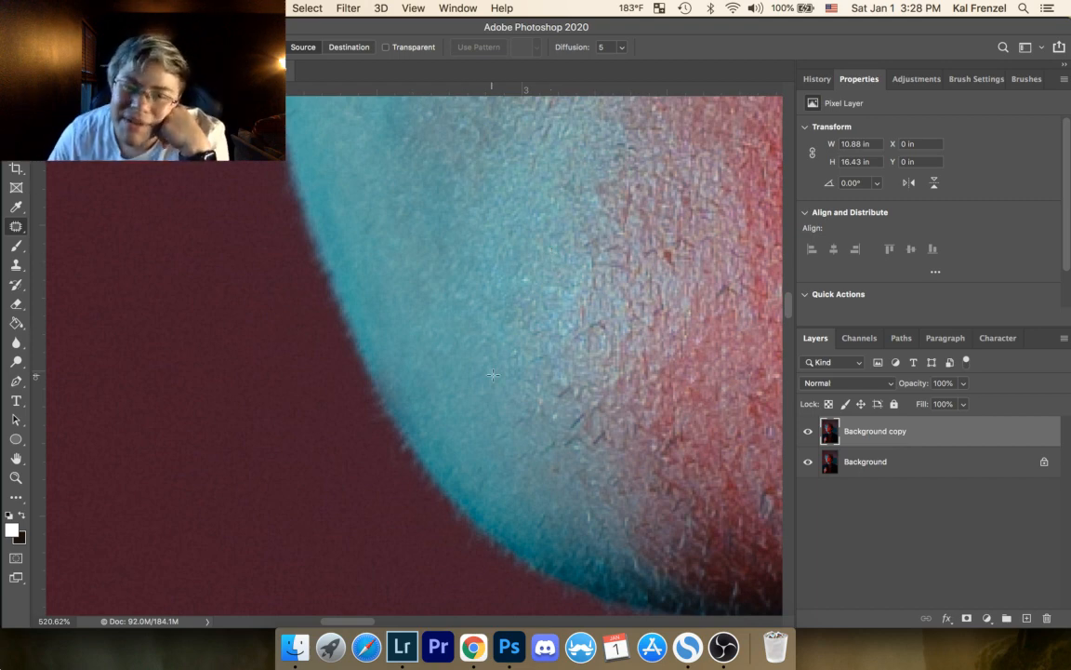
# Step: Patch the marks at mid-chin where cyan meets red, using small selections about 0.08 by 0.05 in and 0.02 by 0.07 in
pyautogui.click(590, 322)
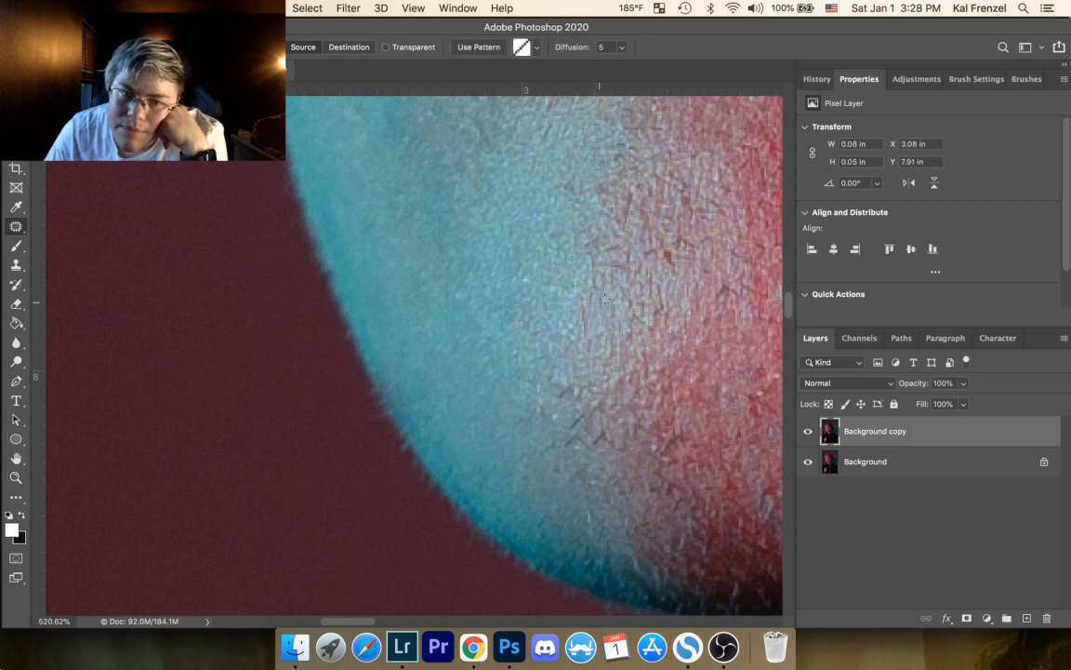
pyautogui.moveTo(576, 330)
pyautogui.mouseDown()
pyautogui.moveTo(584, 311)
pyautogui.moveTo(605, 315)
pyautogui.mouseUp()
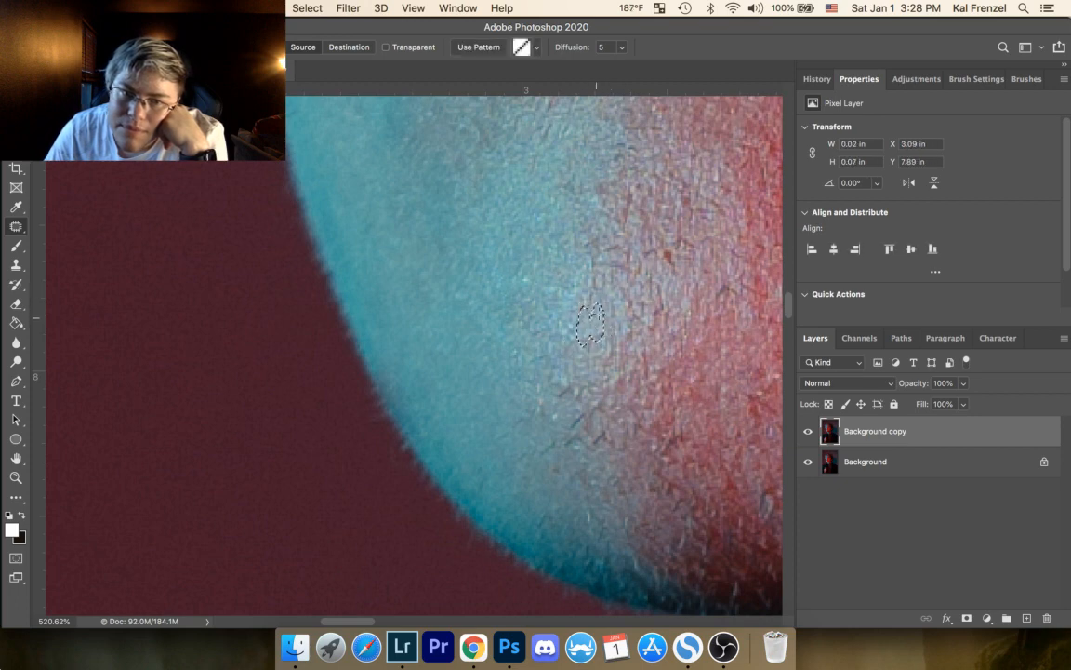
pyautogui.click(607, 313)
pyautogui.moveTo(622, 241); pyautogui.dragTo(632, 235)
pyautogui.click(642, 226)
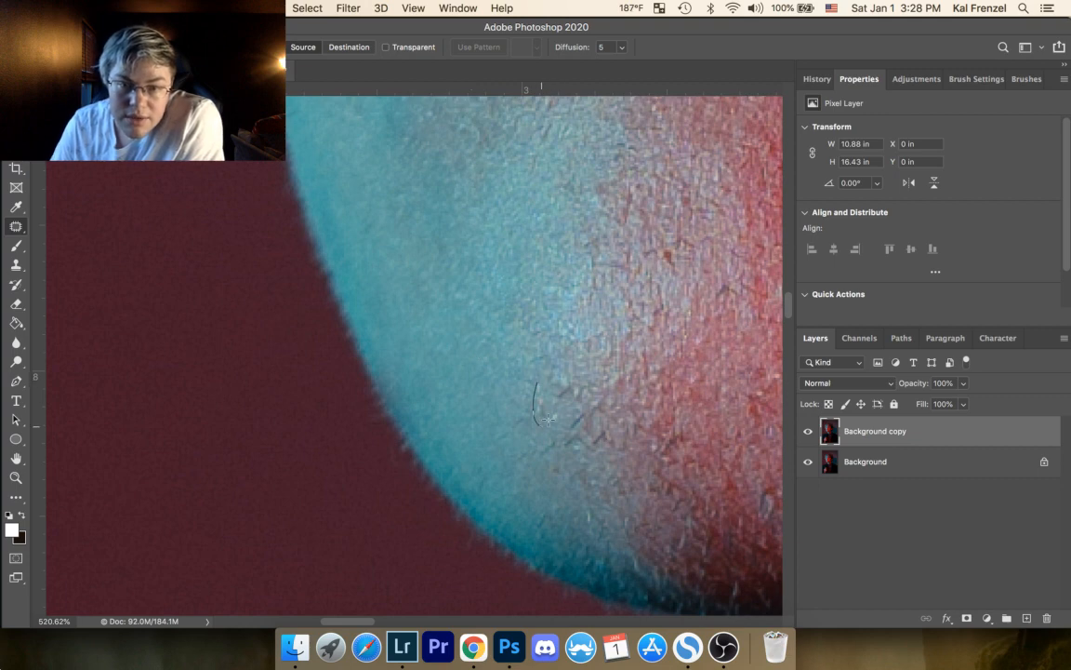
# Step: Patch the cluster of dark stubble marks on the lower chin where cyan fades into red, deselecting after each
pyautogui.moveTo(548, 419)
pyautogui.mouseDown()
pyautogui.moveTo(541, 386)
pyautogui.moveTo(528, 400)
pyautogui.moveTo(570, 379)
pyautogui.mouseUp()
pyautogui.press('super+d')
pyautogui.moveTo(566, 391)
pyautogui.mouseDown()
pyautogui.moveTo(555, 382)
pyautogui.moveTo(586, 399)
pyautogui.moveTo(581, 382)
pyautogui.mouseUp()
pyautogui.press('super+d')
pyautogui.moveTo(585, 394); pyautogui.dragTo(575, 381)
pyautogui.press('super+d')
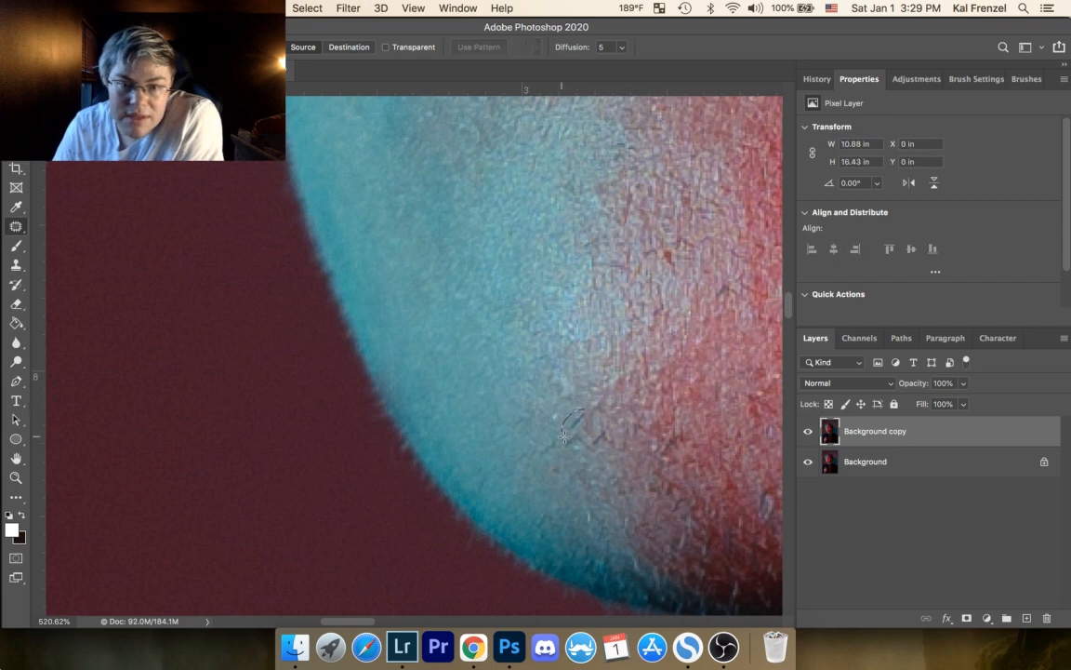
pyautogui.moveTo(564, 436)
pyautogui.mouseDown()
pyautogui.moveTo(583, 412)
pyautogui.moveTo(533, 430)
pyautogui.moveTo(571, 432)
pyautogui.moveTo(551, 425)
pyautogui.mouseUp()
pyautogui.press('super+d')
pyautogui.press('super+d')
# Step: Patch the small red-brown spot and the neighbouring dark marks on the pinkish middle of the chin, deselecting after each
pyautogui.press('super+d')
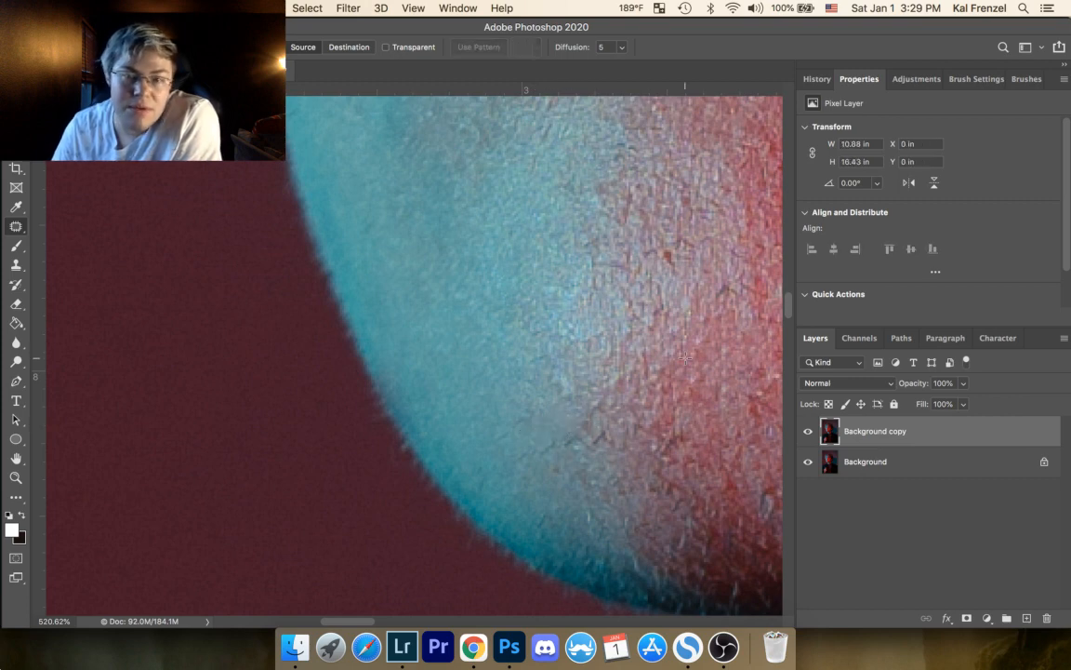
pyautogui.moveTo(677, 251); pyautogui.dragTo(674, 247)
pyautogui.moveTo(669, 259)
pyautogui.mouseDown()
pyautogui.moveTo(684, 274)
pyautogui.moveTo(690, 264)
pyautogui.moveTo(656, 248)
pyautogui.mouseUp()
pyautogui.press('super+d')
pyautogui.moveTo(658, 252)
pyautogui.mouseDown()
pyautogui.moveTo(660, 268)
pyautogui.moveTo(620, 288)
pyautogui.mouseUp()
pyautogui.press('super+d')
pyautogui.press('super+d')
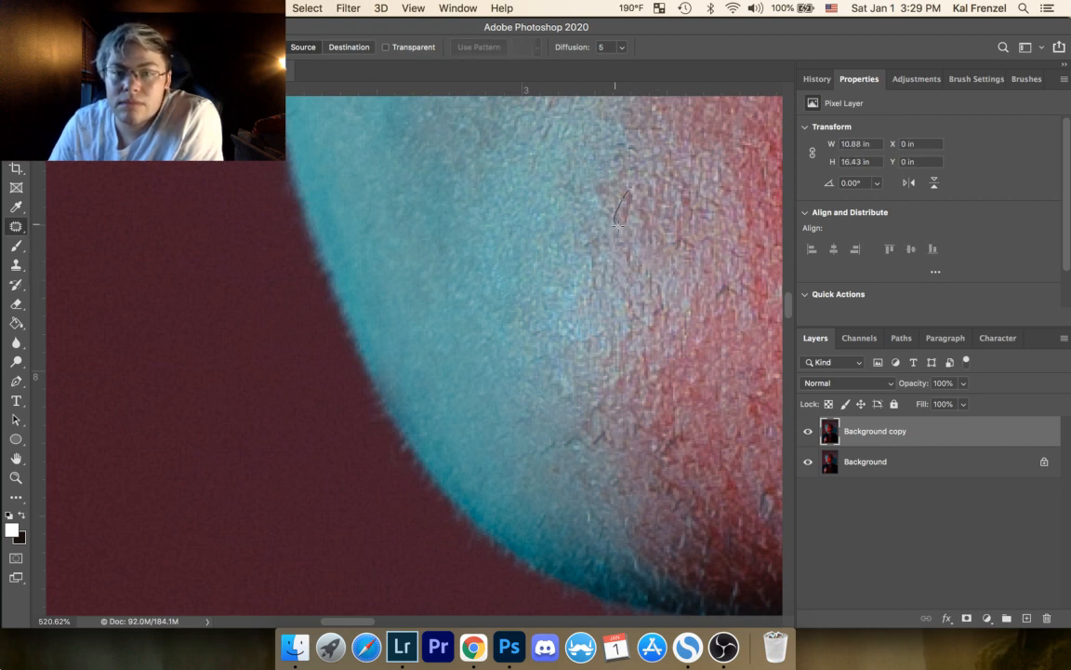
pyautogui.moveTo(617, 224)
pyautogui.mouseDown()
pyautogui.moveTo(635, 192)
pyautogui.moveTo(639, 219)
pyautogui.mouseUp()
pyautogui.press('super+d')
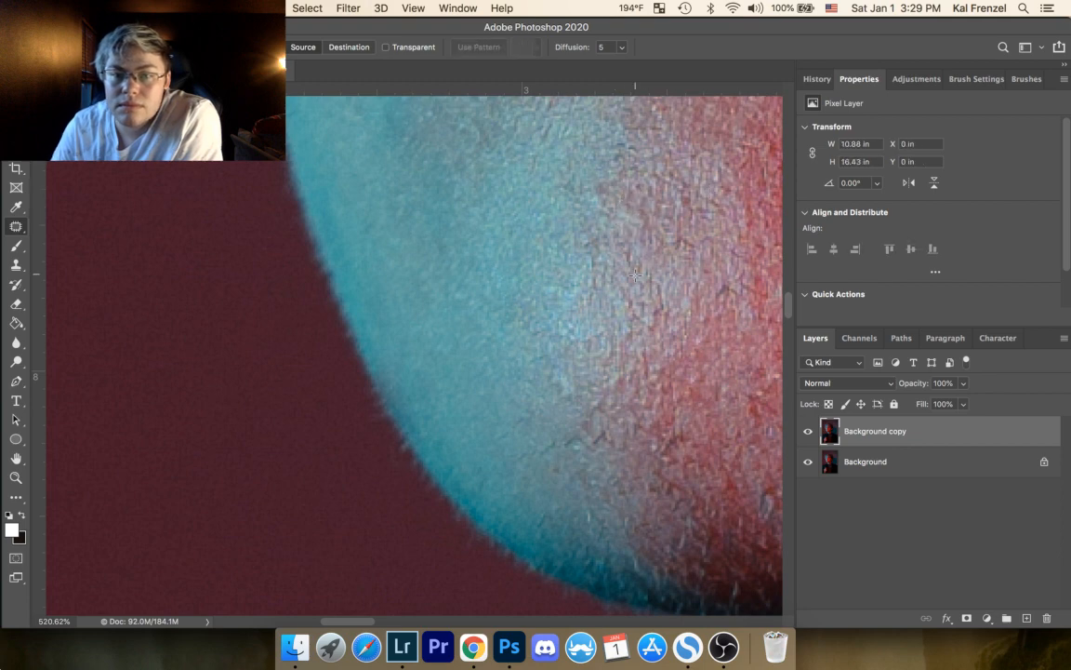
# Step: Patch the leftover dark lines just above the chin's lower edge, including a selection about 0.04 by 0.04 in, then deselect
pyautogui.moveTo(586, 339); pyautogui.dragTo(556, 177)
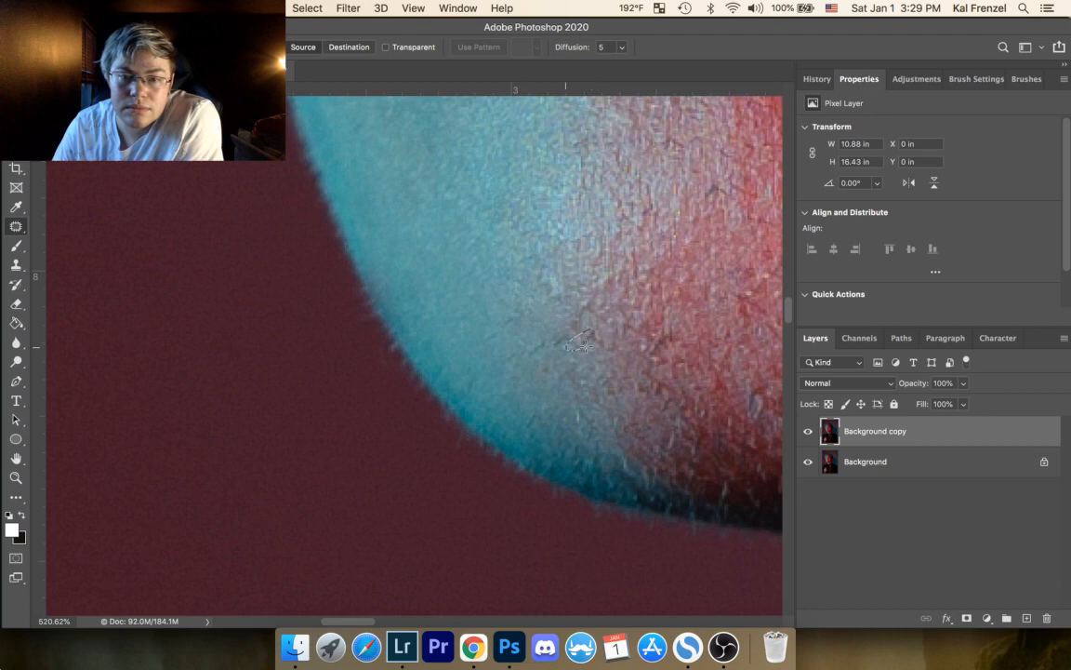
pyautogui.moveTo(587, 346)
pyautogui.mouseDown()
pyautogui.moveTo(596, 328)
pyautogui.moveTo(588, 355)
pyautogui.moveTo(601, 351)
pyautogui.moveTo(598, 320)
pyautogui.moveTo(587, 360)
pyautogui.mouseUp()
pyautogui.press('super+d')
pyautogui.press('super+d')
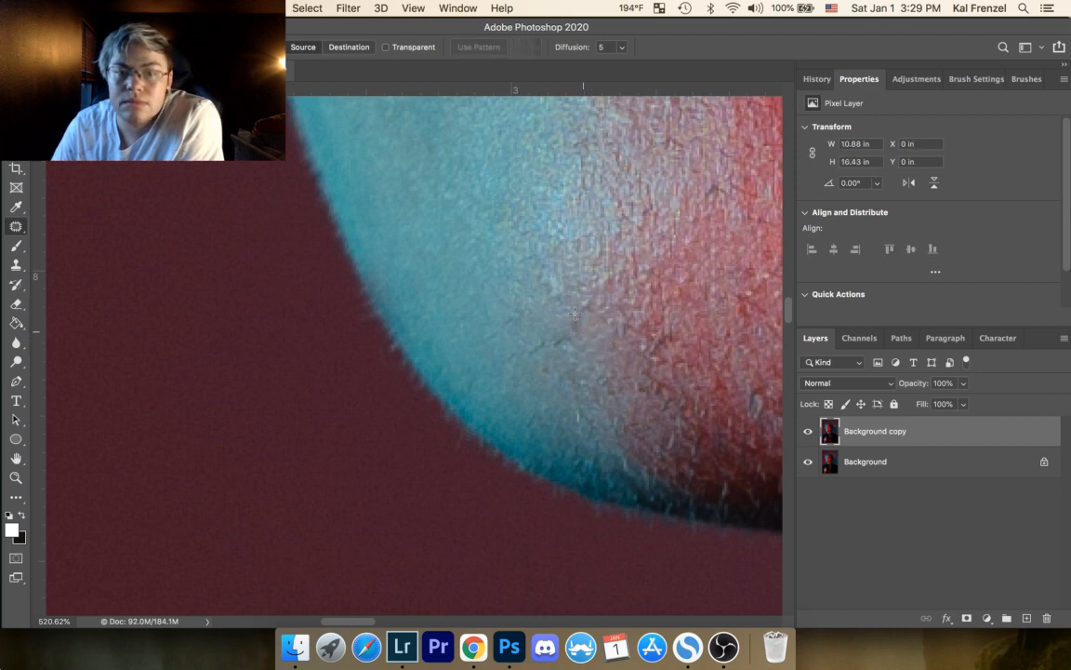
pyautogui.moveTo(575, 314)
pyautogui.mouseDown()
pyautogui.moveTo(571, 325)
pyautogui.moveTo(557, 299)
pyautogui.moveTo(549, 345)
pyautogui.moveTo(565, 340)
pyautogui.moveTo(543, 351)
pyautogui.moveTo(536, 338)
pyautogui.moveTo(495, 328)
pyautogui.moveTo(507, 327)
pyautogui.mouseUp()
pyautogui.press('super+d')
pyautogui.press('super+d')
pyautogui.press('super+d')
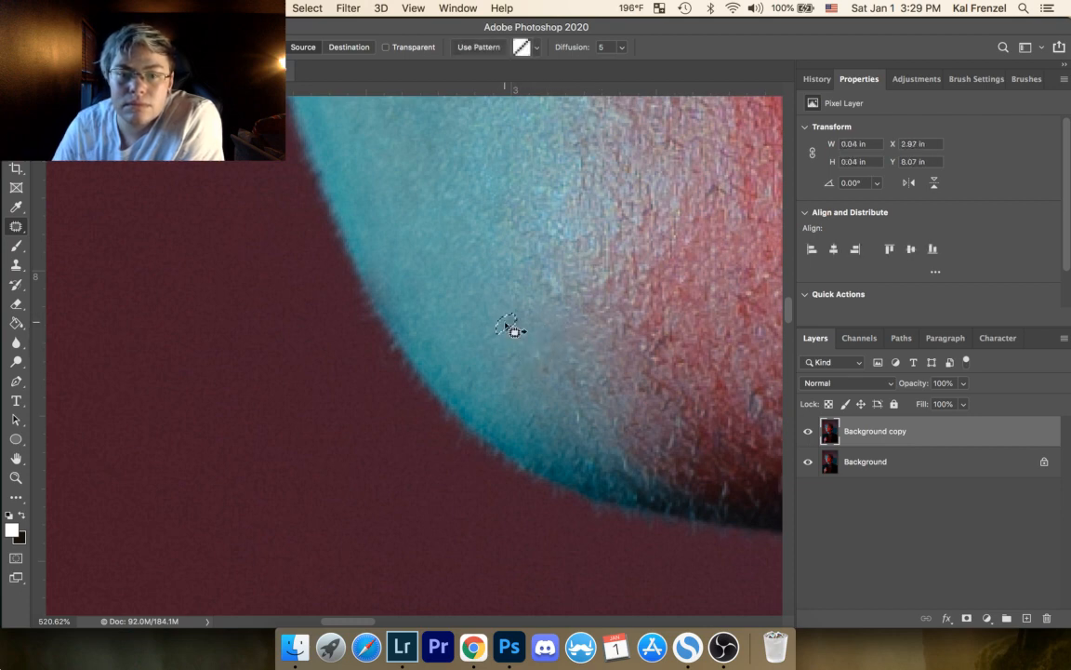
pyautogui.press('super+d')
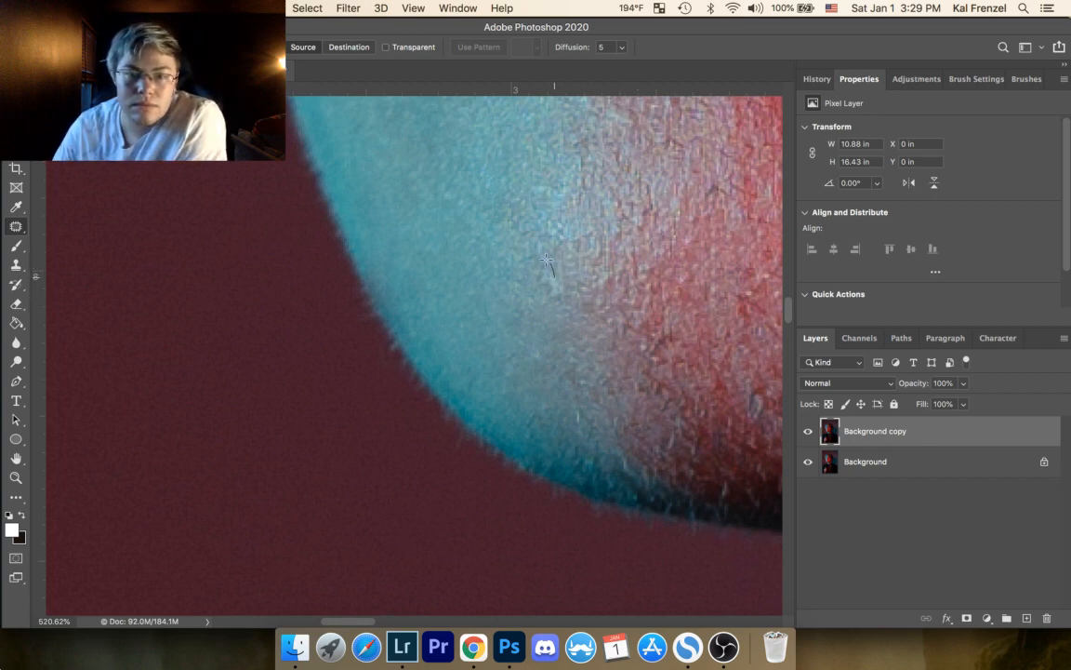
# Step: Patch one mark above the smoothed lower-chin area and another beside its cyan-to-red transition, deselecting after each
pyautogui.moveTo(546, 261)
pyautogui.mouseDown()
pyautogui.moveTo(540, 282)
pyautogui.moveTo(556, 303)
pyautogui.moveTo(529, 313)
pyautogui.moveTo(545, 282)
pyautogui.mouseUp()
pyautogui.press('super+d')
pyautogui.press('space')
pyautogui.moveTo(452, 239); pyautogui.dragTo(434, 372)
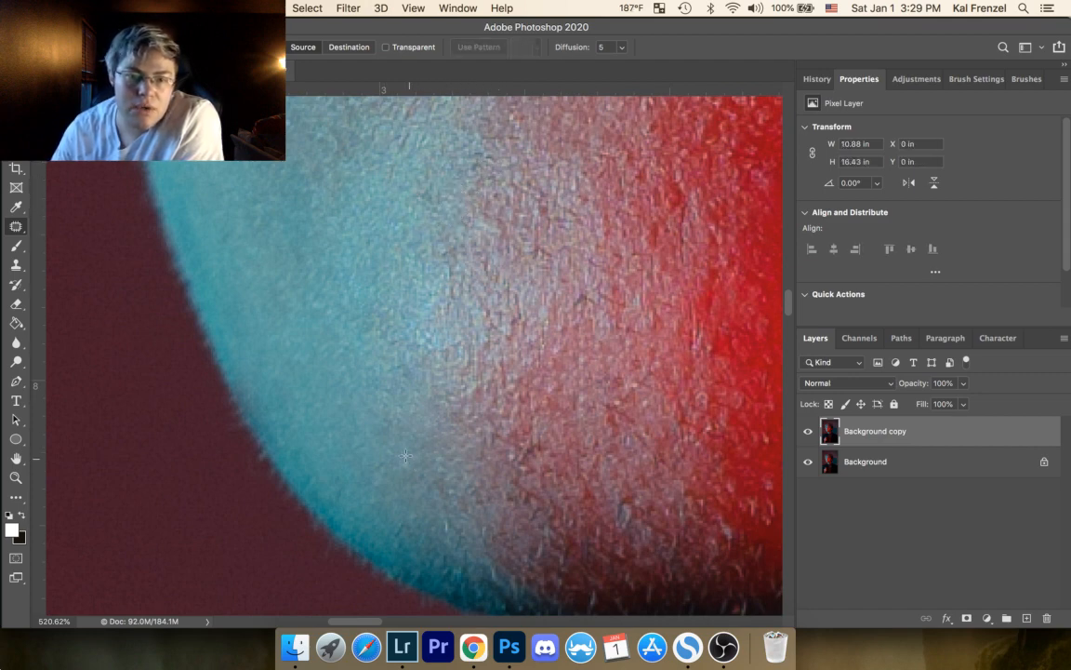
pyautogui.moveTo(406, 455)
pyautogui.mouseDown()
pyautogui.moveTo(419, 467)
pyautogui.moveTo(407, 458)
pyautogui.mouseUp()
pyautogui.moveTo(415, 471); pyautogui.dragTo(434, 452)
pyautogui.press('super+d')
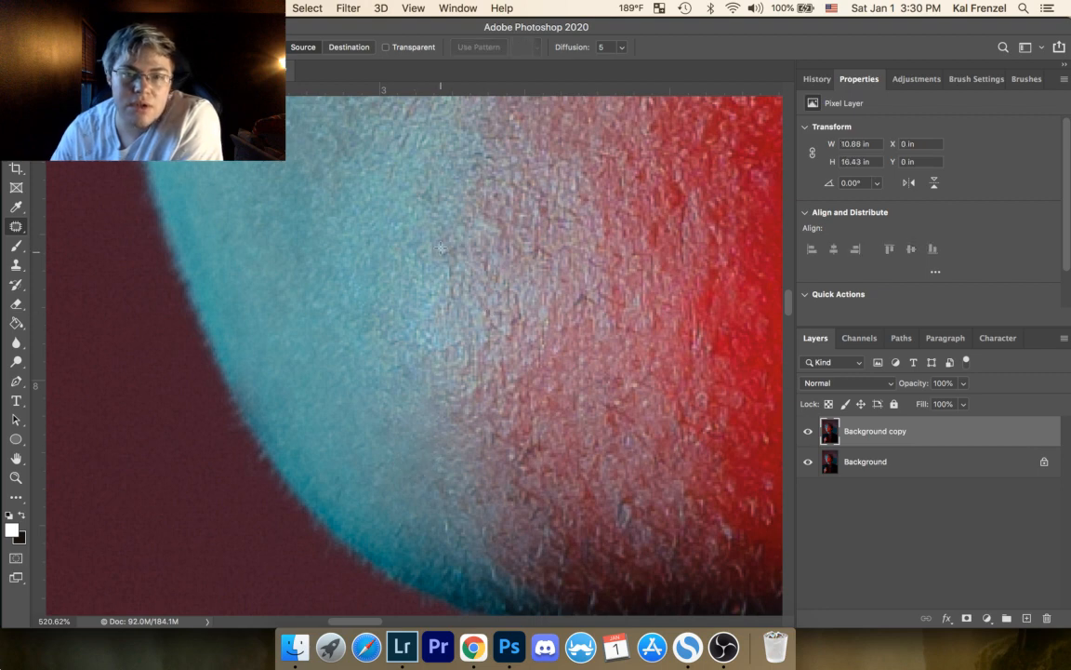
# Step: Patch a mark below the lower lip's red shadow and another farther into the red side of the chin, deselecting after each
pyautogui.moveTo(468, 303); pyautogui.dragTo(459, 417)
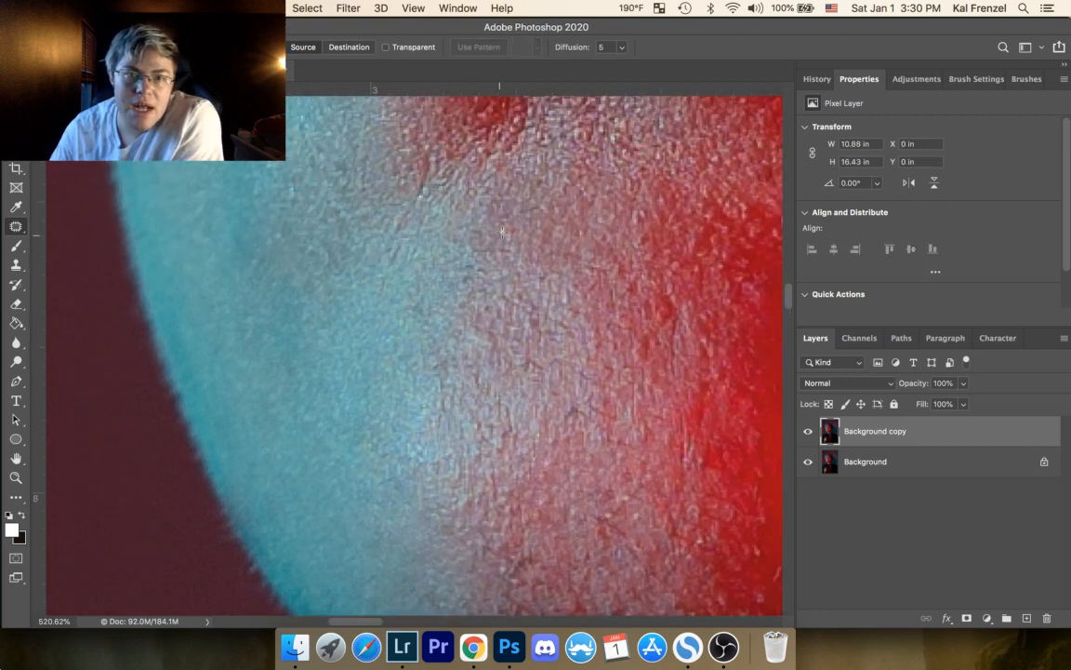
pyautogui.moveTo(499, 219); pyautogui.dragTo(528, 227)
pyautogui.press('super+d')
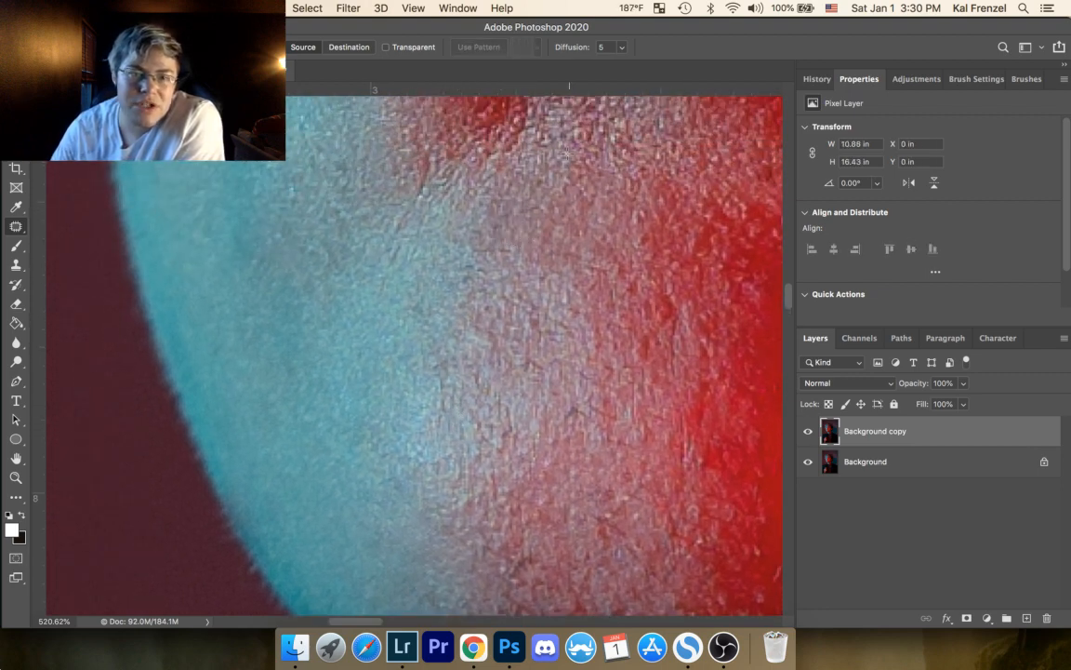
pyautogui.moveTo(642, 221)
pyautogui.mouseDown()
pyautogui.moveTo(638, 208)
pyautogui.moveTo(662, 224)
pyautogui.mouseUp()
pyautogui.press('super+d')
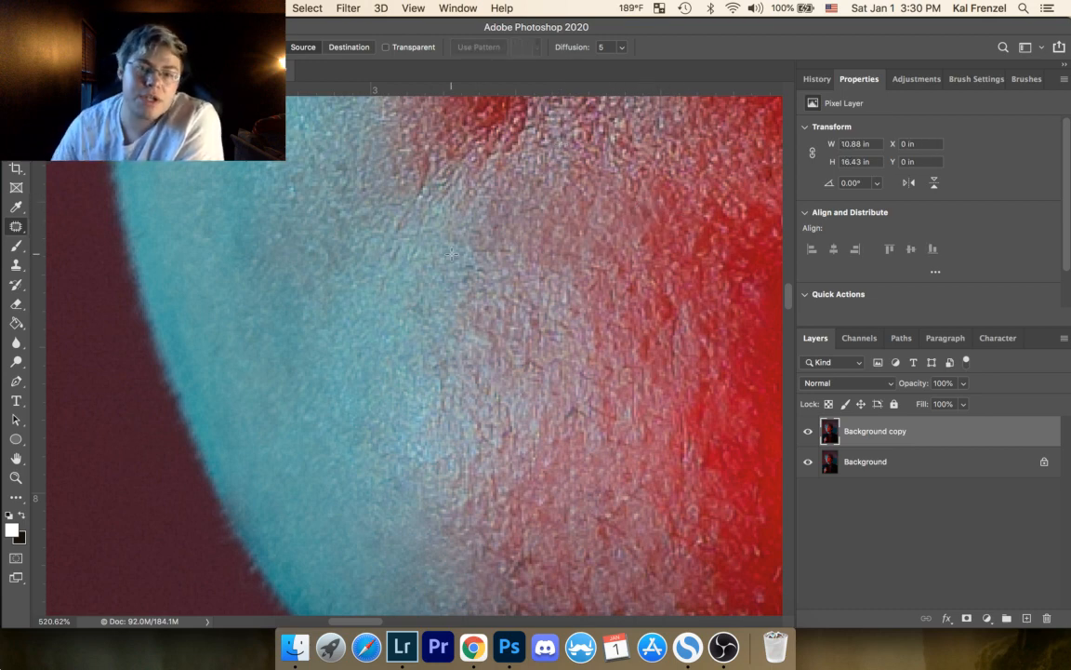
# Step: Patch the mark at the centre of the chin and the marks just under the lower lip's shadow, deselecting after each
pyautogui.moveTo(475, 320)
pyautogui.mouseDown()
pyautogui.moveTo(489, 351)
pyautogui.moveTo(490, 336)
pyautogui.mouseUp()
pyautogui.moveTo(477, 342); pyautogui.dragTo(480, 366)
pyautogui.press('super+d')
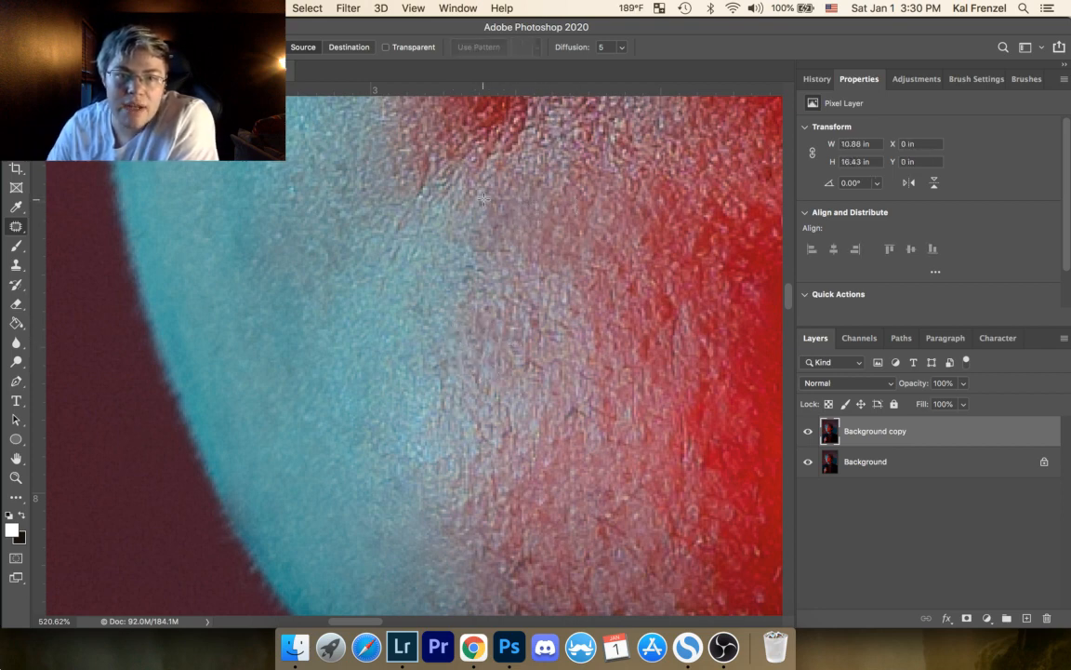
pyautogui.moveTo(490, 198)
pyautogui.mouseDown()
pyautogui.moveTo(509, 201)
pyautogui.moveTo(507, 232)
pyautogui.mouseUp()
pyautogui.press('super+d')
pyautogui.moveTo(507, 232)
pyautogui.mouseDown()
pyautogui.moveTo(500, 218)
pyautogui.moveTo(517, 253)
pyautogui.moveTo(498, 262)
pyautogui.mouseUp()
pyautogui.press('super+d')
pyautogui.press('super+d')
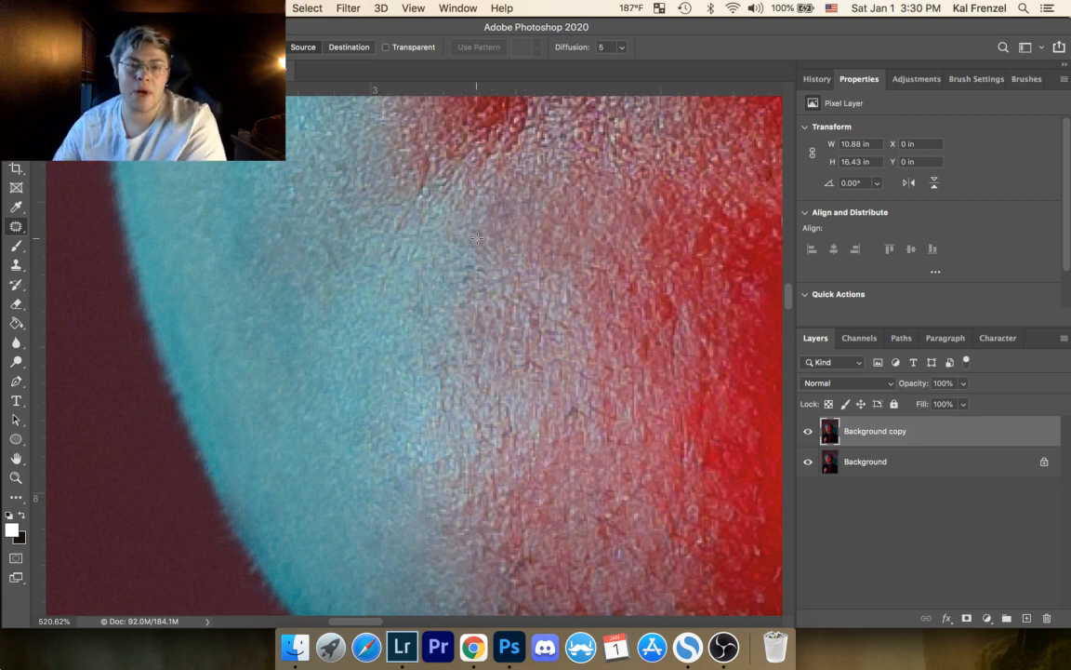
# Step: Patch the short dark lines on the upper chin's cyan-to-red border with selections about 0.03 in wide, deselecting after each
pyautogui.moveTo(474, 262); pyautogui.dragTo(469, 262)
pyautogui.moveTo(474, 267); pyautogui.dragTo(466, 227)
pyautogui.press('super+d')
pyautogui.moveTo(471, 233); pyautogui.dragTo(467, 242)
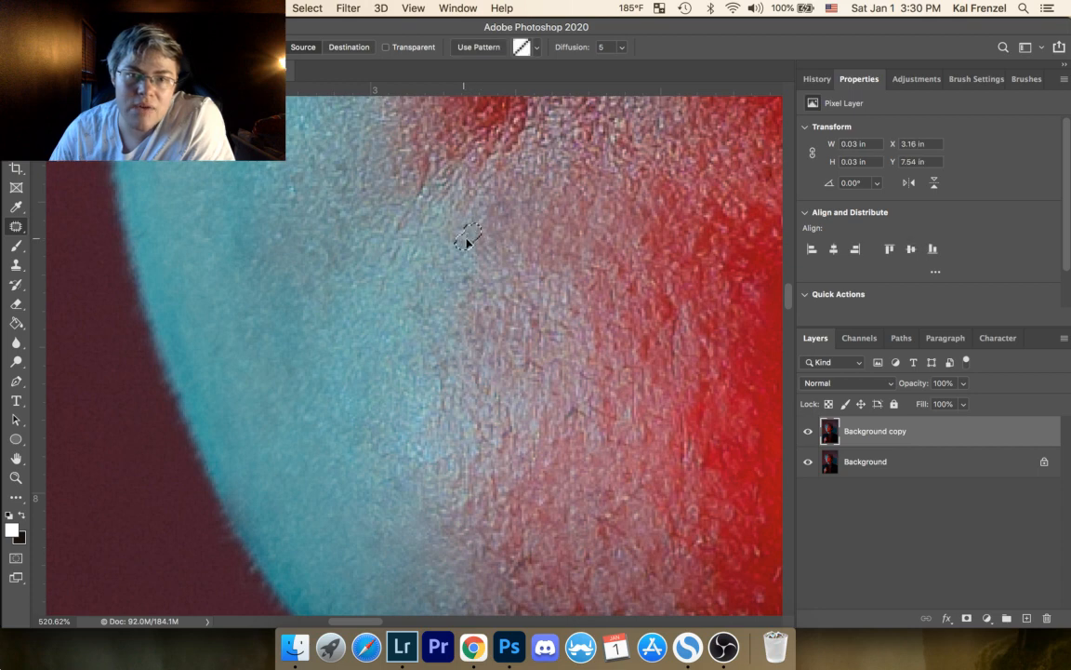
pyautogui.press('super+d')
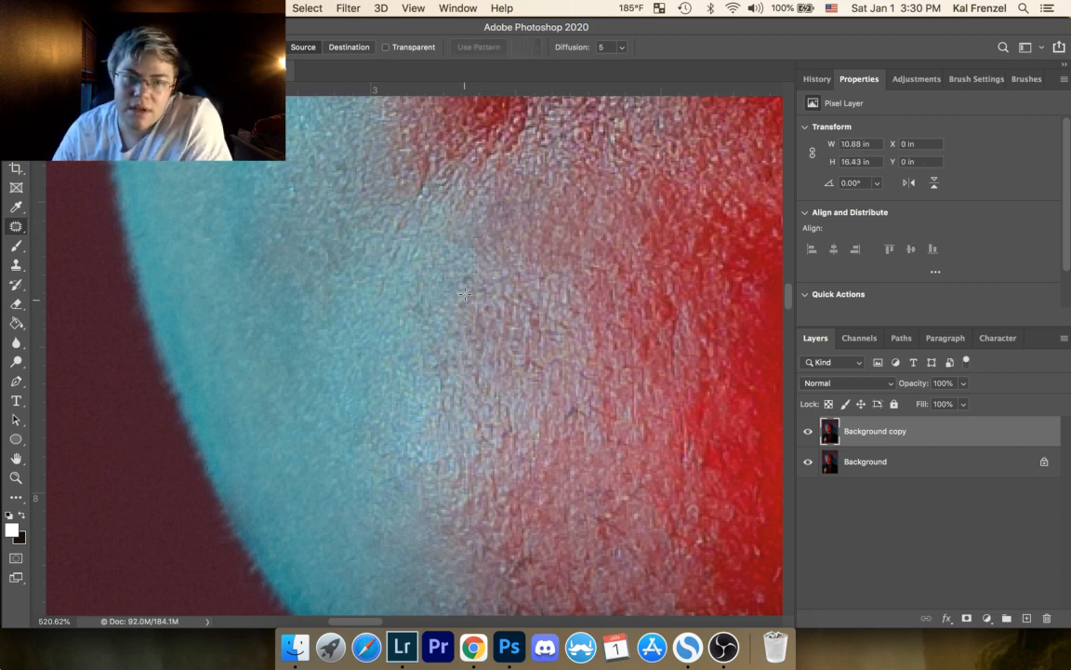
pyautogui.moveTo(461, 273); pyautogui.dragTo(477, 271)
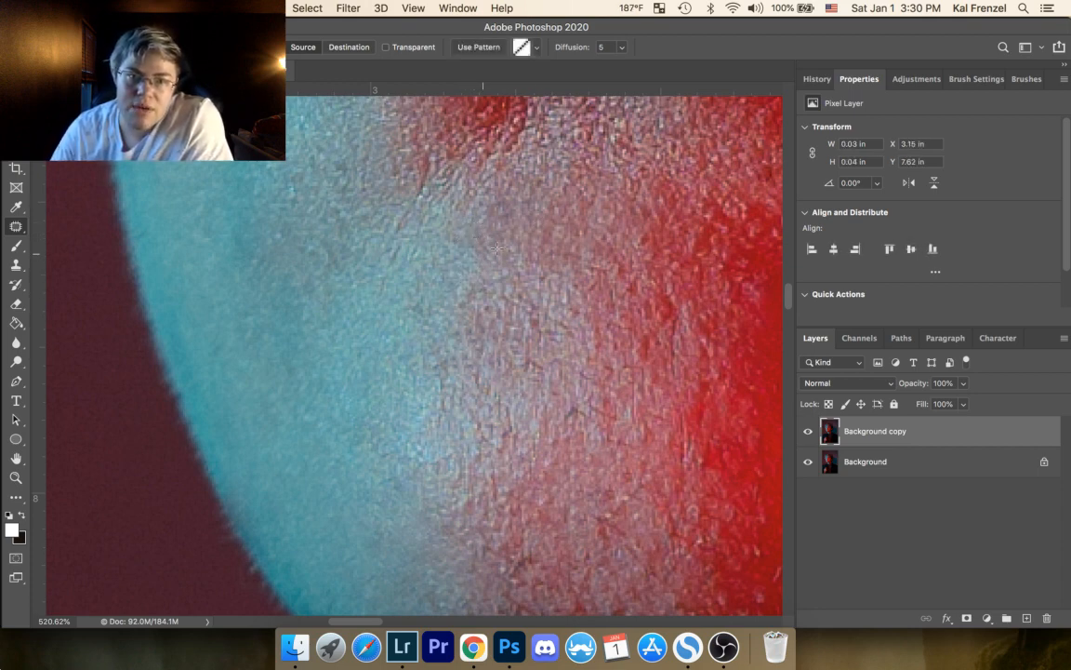
pyautogui.press('super+d')
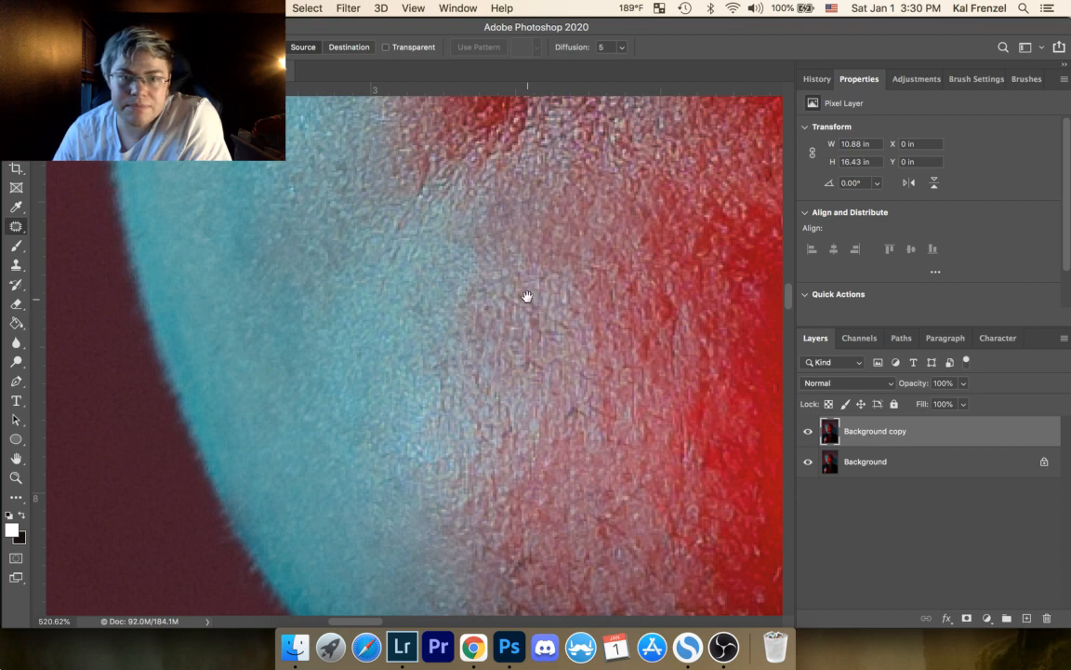
# Step: Patch the mark on the pale cyan part of the mid-chin, then deselect
pyautogui.moveTo(526, 297); pyautogui.dragTo(484, 232)
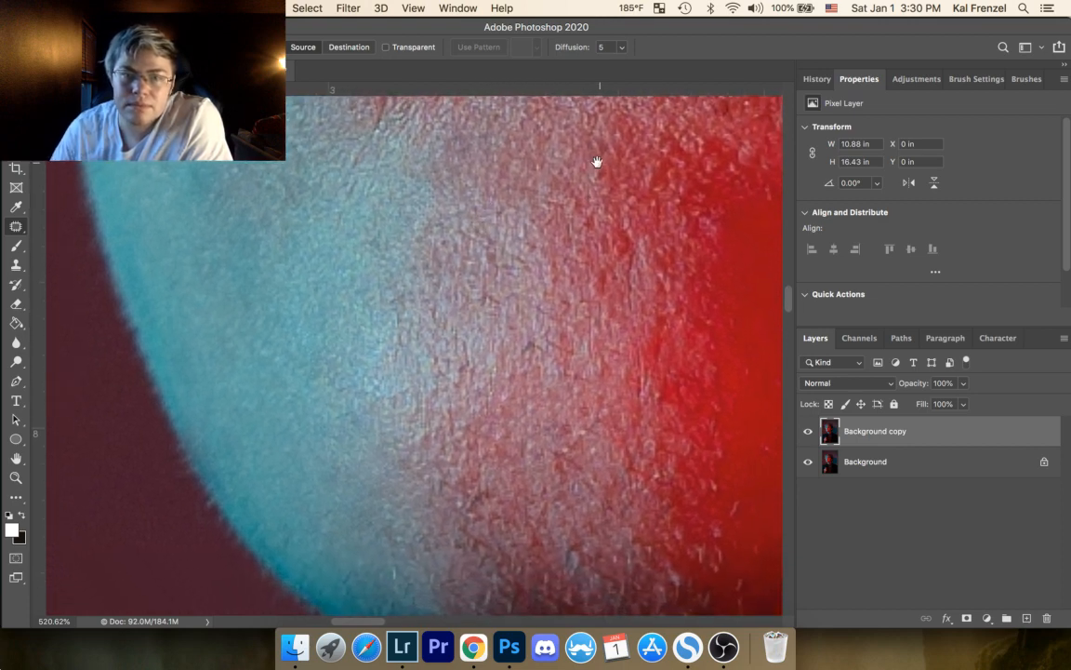
pyautogui.moveTo(611, 164)
pyautogui.mouseDown()
pyautogui.moveTo(593, 176)
pyautogui.moveTo(592, 195)
pyautogui.moveTo(595, 163)
pyautogui.mouseUp()
pyautogui.press('super+d')
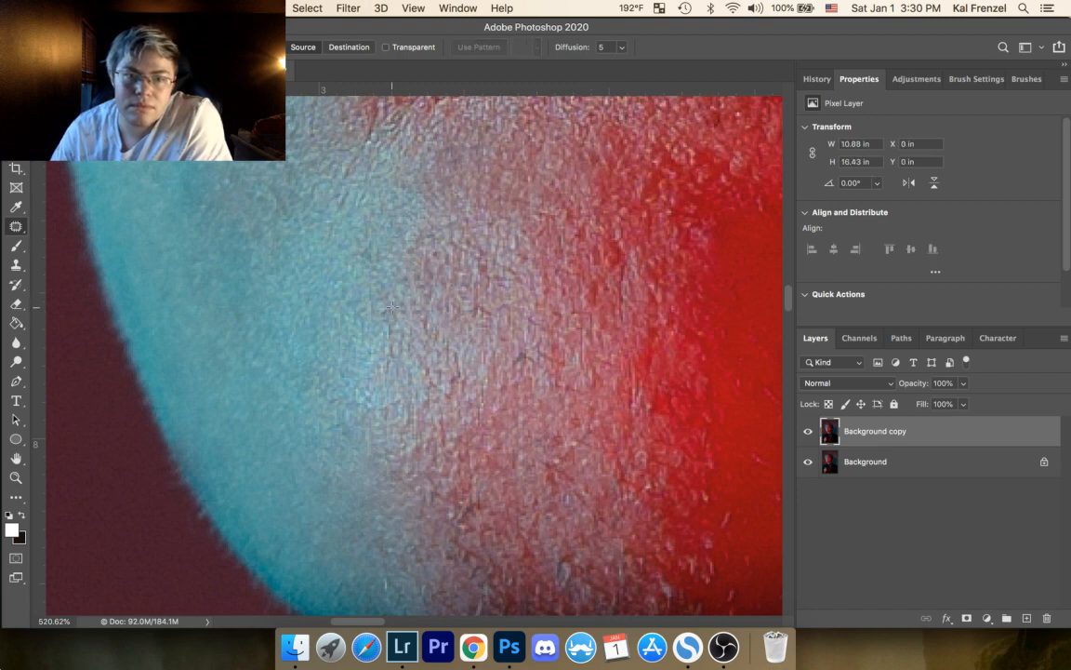
pyautogui.moveTo(380, 322); pyautogui.dragTo(392, 296)
pyautogui.press('super+d')
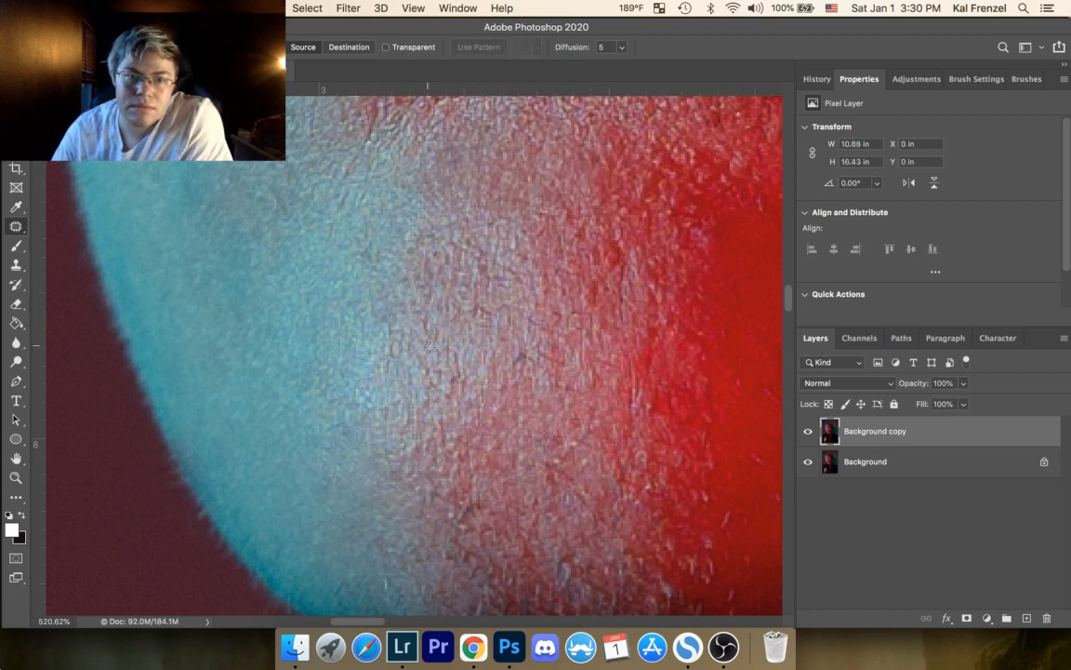
# Step: Patch two adjacent dark marks in the pinkish centre of the chin, deselecting after each
pyautogui.moveTo(476, 319)
pyautogui.mouseDown()
pyautogui.moveTo(476, 333)
pyautogui.moveTo(475, 320)
pyautogui.mouseUp()
pyautogui.moveTo(484, 328)
pyautogui.mouseDown()
pyautogui.moveTo(481, 342)
pyautogui.moveTo(498, 336)
pyautogui.mouseUp()
pyautogui.press('super+d')
pyautogui.moveTo(505, 341); pyautogui.dragTo(512, 327)
pyautogui.press('super+d')
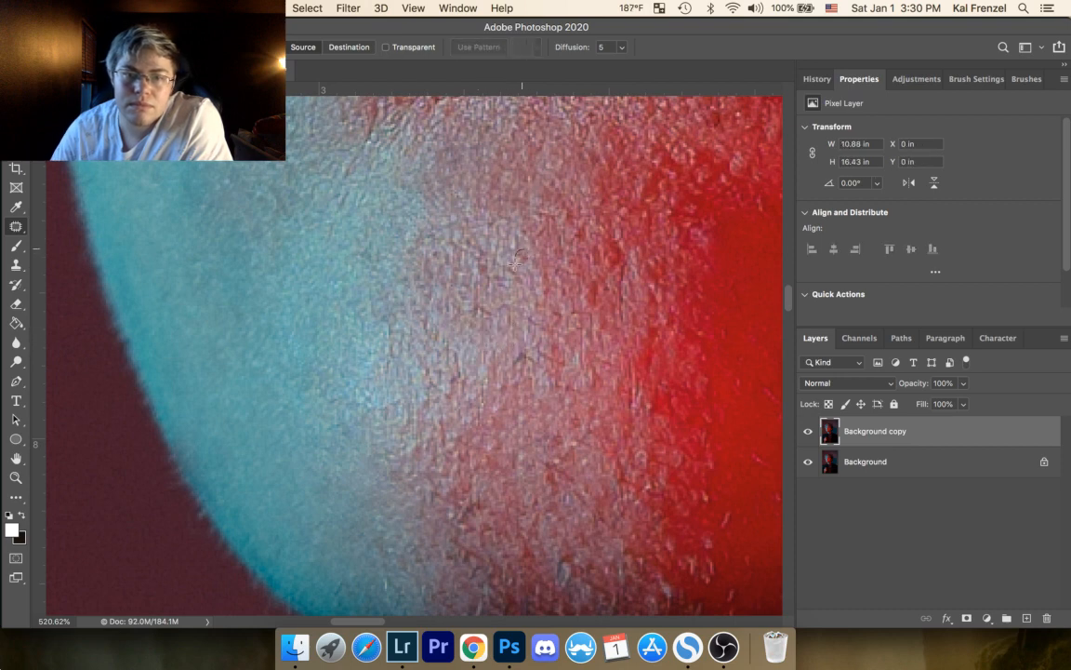
# Step: Patch a spot about 0.02 in across on the upper pink chin and a mark about 0.06 by 0.04 in below it, deselecting after each
pyautogui.moveTo(523, 232); pyautogui.dragTo(525, 229)
pyautogui.moveTo(524, 233); pyautogui.dragTo(519, 242)
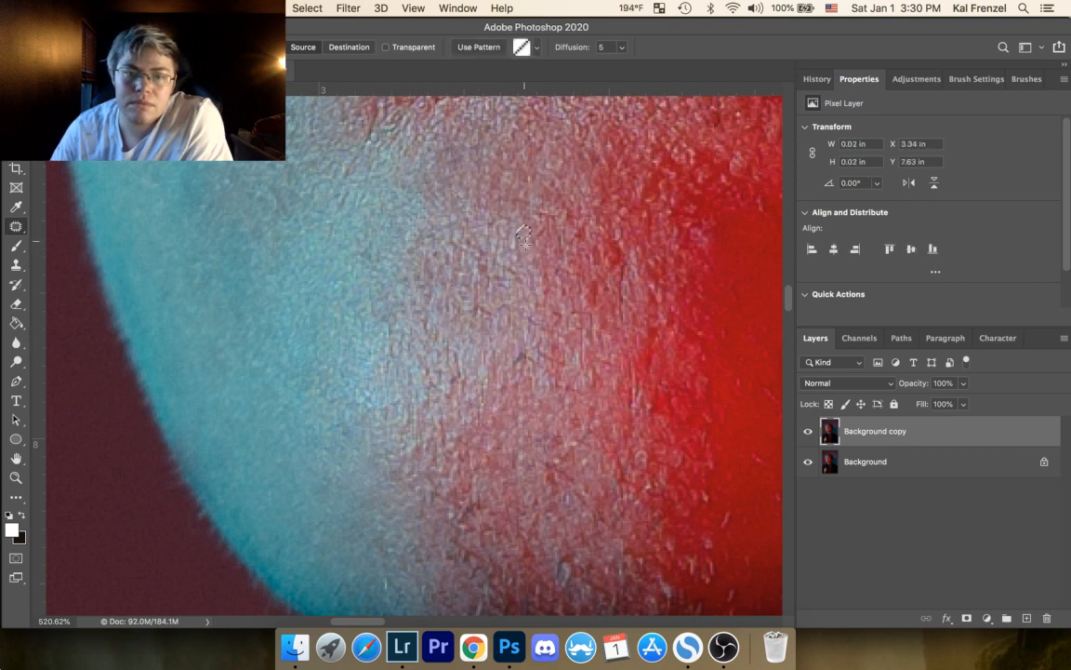
pyautogui.press('super+d')
pyautogui.moveTo(488, 302)
pyautogui.mouseDown()
pyautogui.moveTo(463, 310)
pyautogui.moveTo(485, 319)
pyautogui.mouseUp()
pyautogui.moveTo(476, 312); pyautogui.dragTo(476, 360)
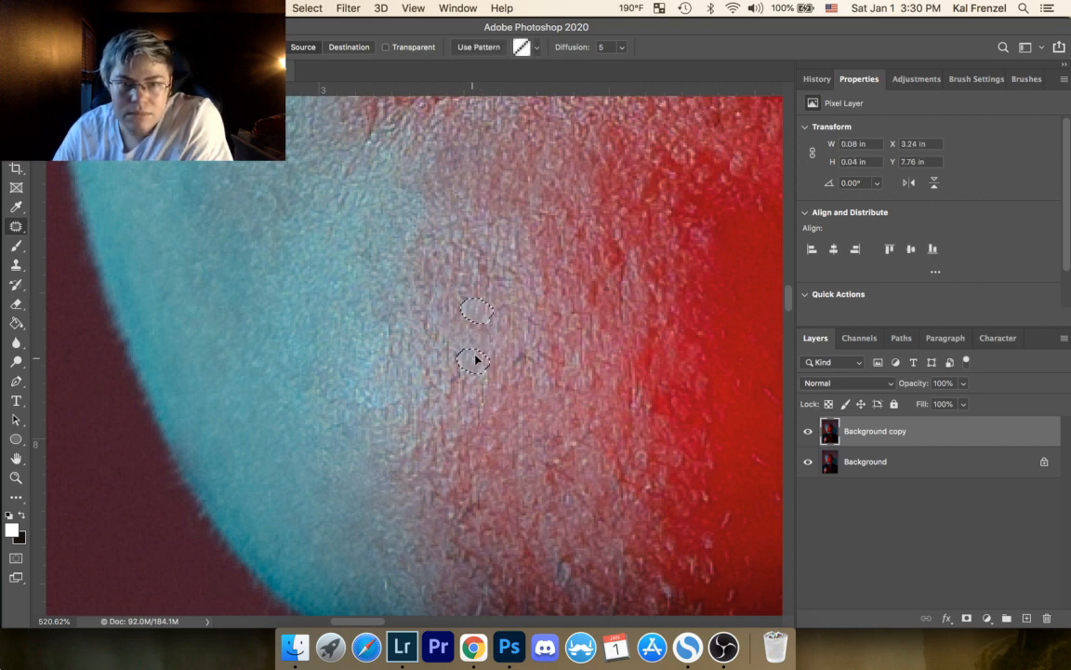
pyautogui.press('super+d')
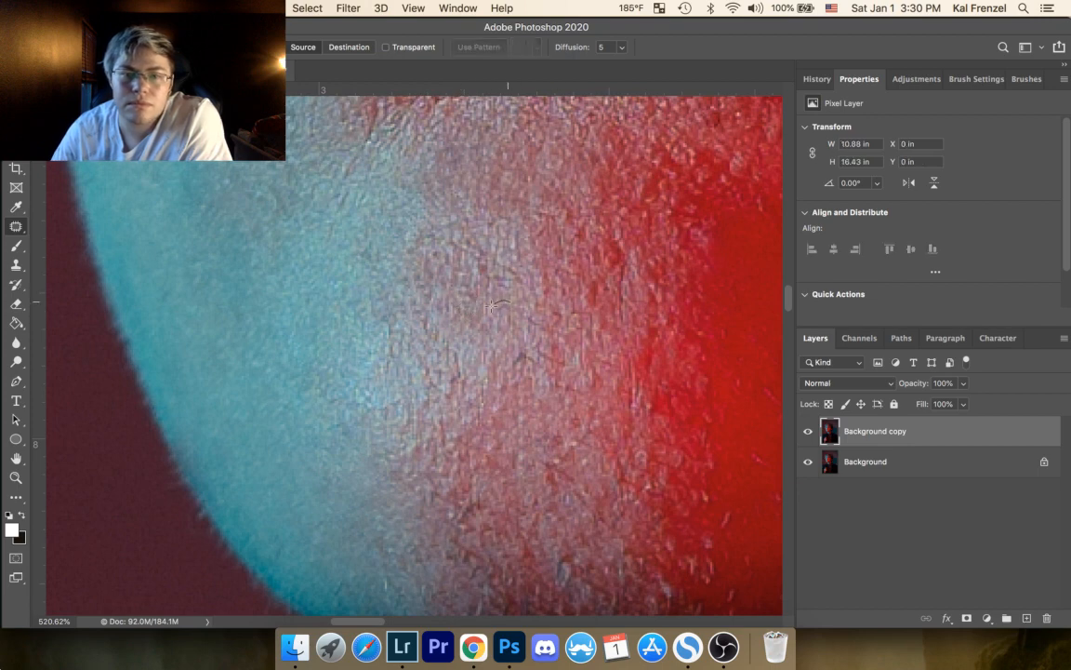
# Step: Patch a curved mark about 0.09 by 0.05 in and a spot about 0.02 by 0.04 in on the pink mid-chin, deselecting after each
pyautogui.moveTo(536, 326)
pyautogui.mouseDown()
pyautogui.moveTo(516, 328)
pyautogui.moveTo(521, 341)
pyautogui.mouseUp()
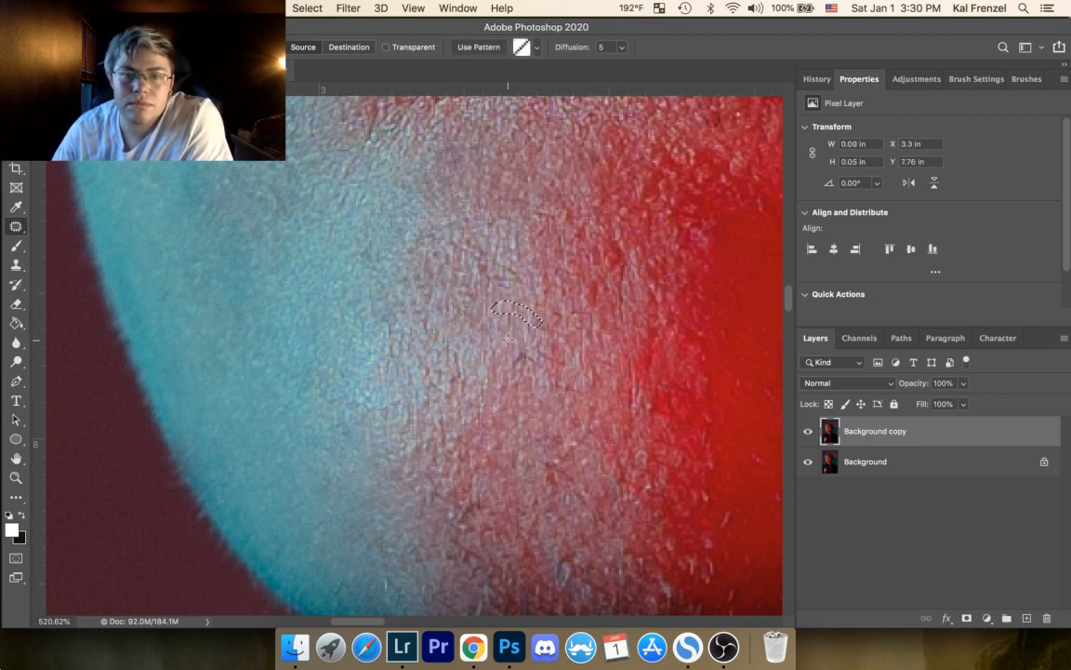
pyautogui.press('super+d')
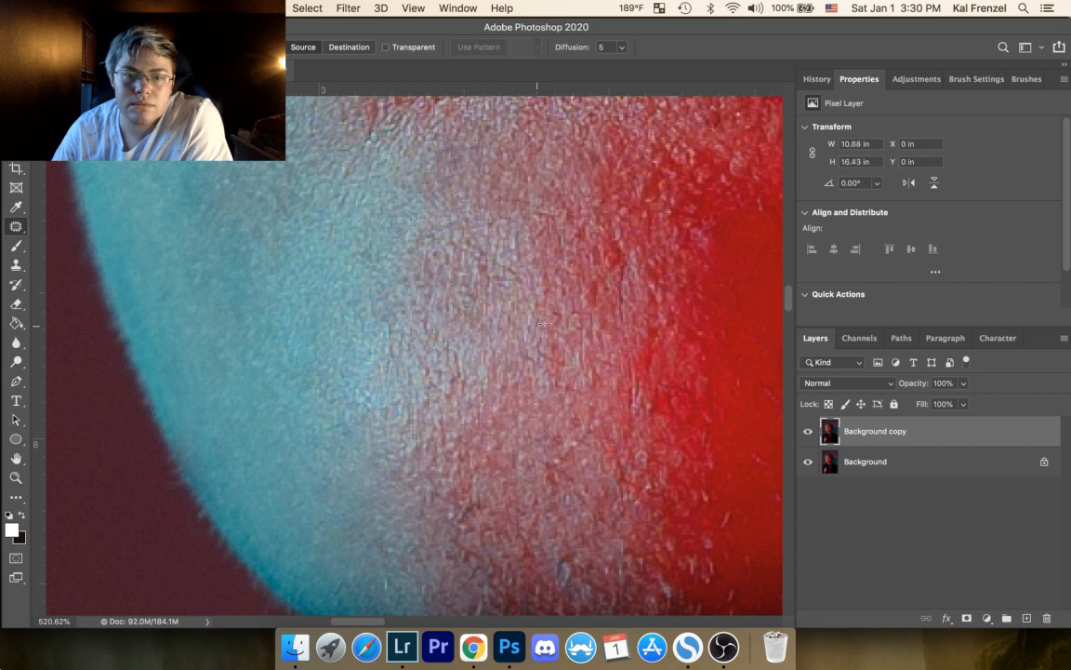
pyautogui.moveTo(556, 309)
pyautogui.mouseDown()
pyautogui.moveTo(546, 323)
pyautogui.moveTo(585, 286)
pyautogui.mouseUp()
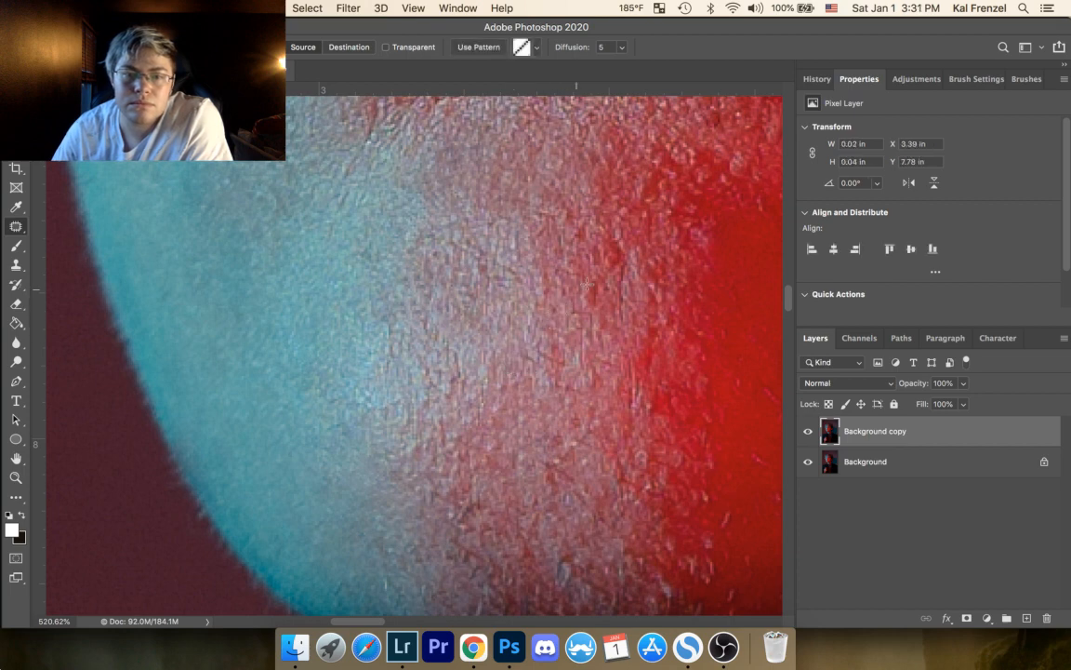
pyautogui.press('super+d')
# Step: Patch the marks on the pale cyan lower chin, including one about 0.04 by 0.1 in, deselecting after each
pyautogui.moveTo(485, 397); pyautogui.dragTo(380, 246)
pyautogui.moveTo(279, 430); pyautogui.dragTo(279, 408)
pyautogui.press('super+d')
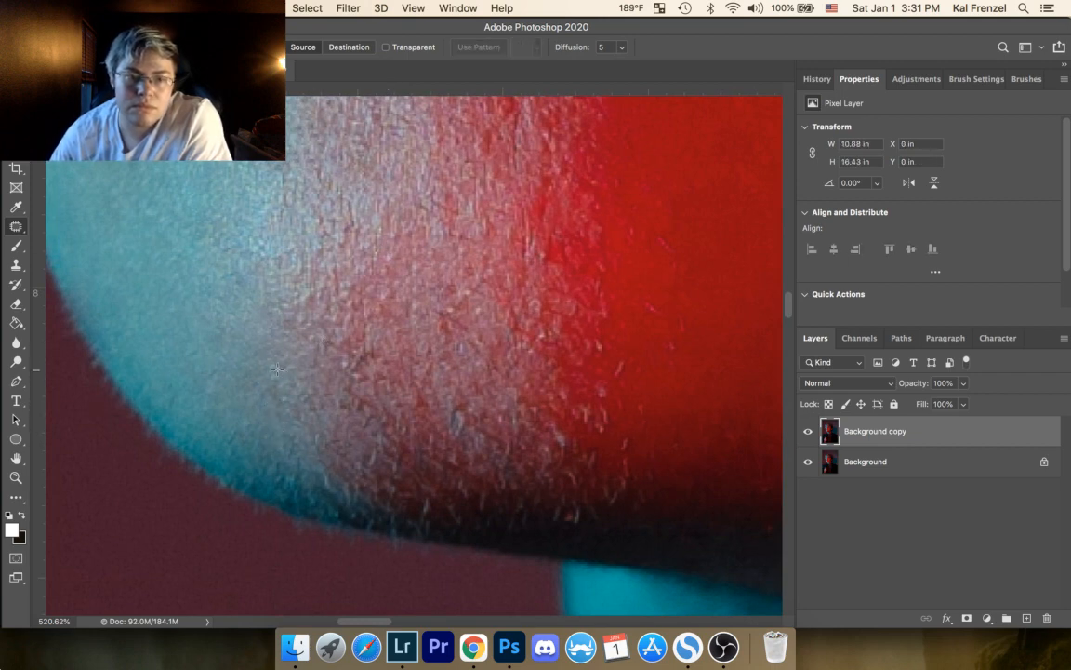
pyautogui.moveTo(266, 366)
pyautogui.mouseDown()
pyautogui.moveTo(277, 382)
pyautogui.moveTo(271, 365)
pyautogui.mouseUp()
pyautogui.moveTo(278, 374)
pyautogui.mouseDown()
pyautogui.moveTo(278, 459)
pyautogui.moveTo(268, 402)
pyautogui.mouseUp()
pyautogui.press('super+d')
pyautogui.moveTo(282, 422); pyautogui.dragTo(266, 434)
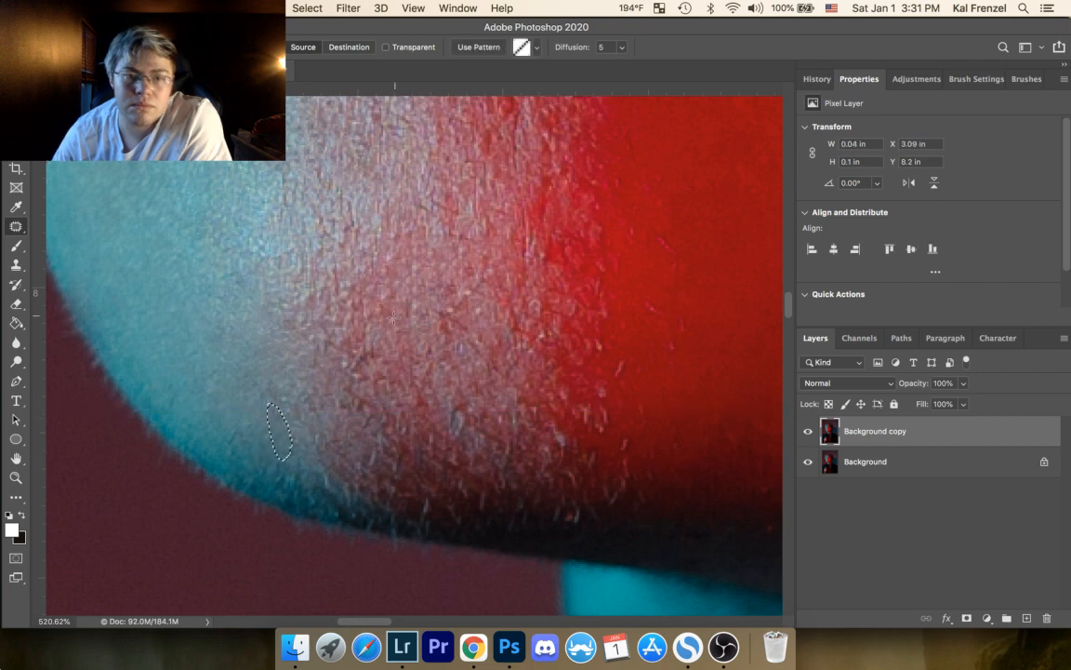
pyautogui.press('super+d')
# Step: Patch three dark marks along the lower chin's cyan-to-pink transition, deselecting after each
pyautogui.moveTo(347, 357)
pyautogui.mouseDown()
pyautogui.moveTo(351, 369)
pyautogui.moveTo(347, 359)
pyautogui.moveTo(333, 368)
pyautogui.moveTo(321, 334)
pyautogui.mouseUp()
pyautogui.press('super+d')
pyautogui.moveTo(326, 344); pyautogui.dragTo(288, 311)
pyautogui.press('super+d')
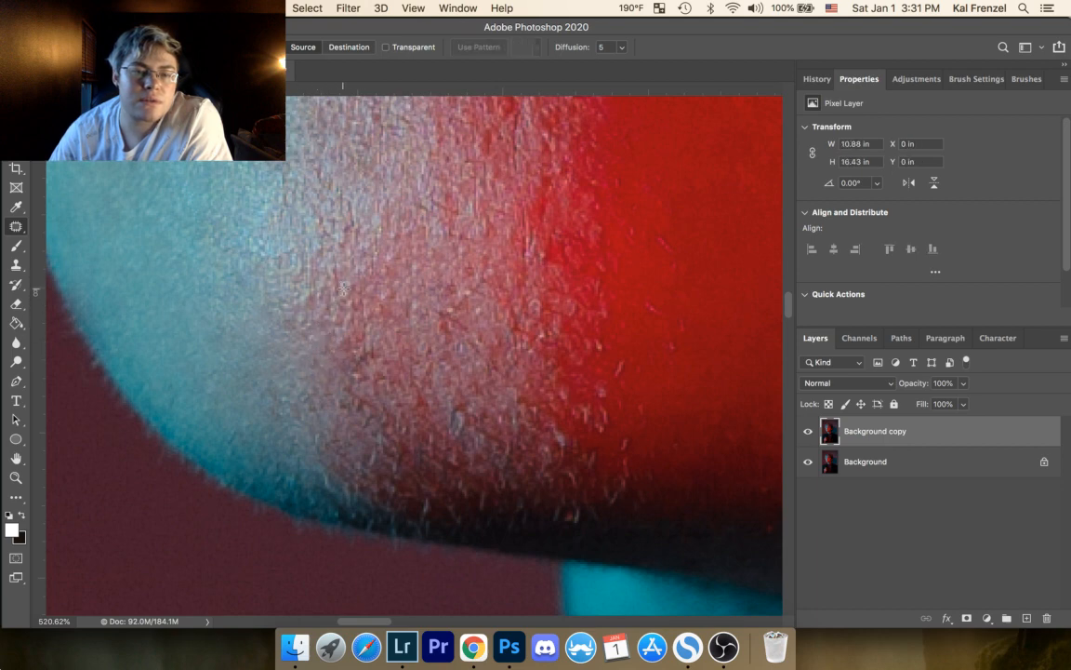
pyautogui.moveTo(343, 289)
pyautogui.mouseDown()
pyautogui.moveTo(318, 302)
pyautogui.moveTo(339, 306)
pyautogui.moveTo(307, 272)
pyautogui.mouseUp()
pyautogui.press('super+d')
# Step: Patch a spot about 0.03 in across and another mark below it in the pink part of the chin, deselecting after each
pyautogui.moveTo(378, 259)
pyautogui.mouseDown()
pyautogui.moveTo(389, 270)
pyautogui.moveTo(395, 230)
pyautogui.mouseUp()
pyautogui.press('super+d')
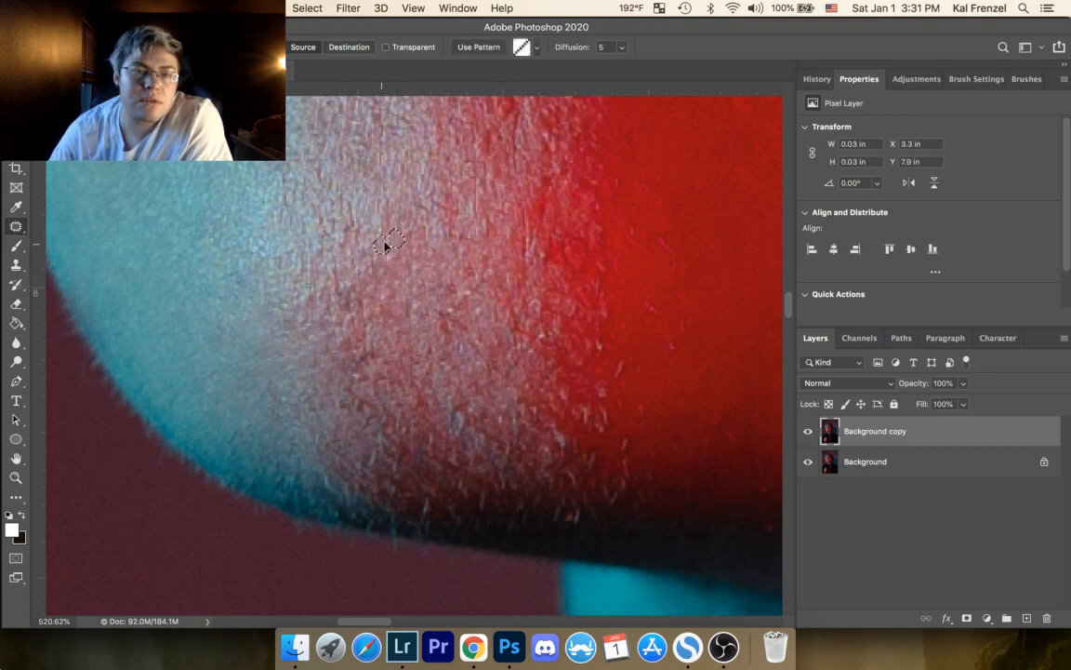
pyautogui.moveTo(447, 311)
pyautogui.mouseDown()
pyautogui.moveTo(463, 310)
pyautogui.moveTo(451, 309)
pyautogui.mouseUp()
pyautogui.moveTo(458, 316); pyautogui.dragTo(445, 306)
pyautogui.press('super+d')
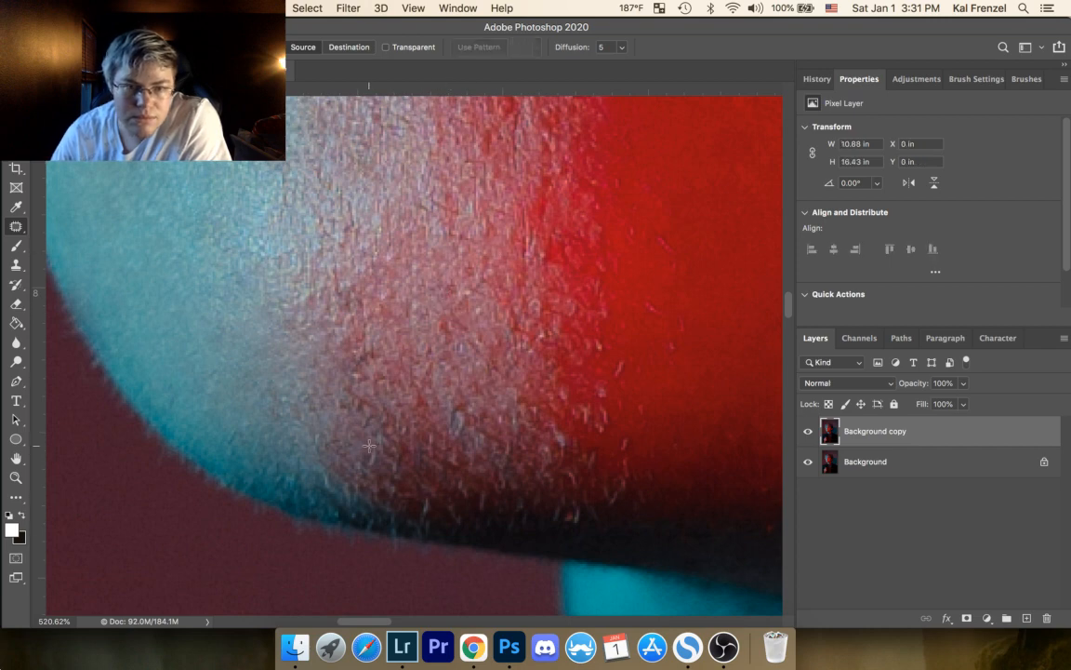
# Step: Patch the dark stubble marks on the pinkish lower chin, including one about 0.03 by 0.04 in, deselecting after each
pyautogui.moveTo(373, 446)
pyautogui.mouseDown()
pyautogui.moveTo(370, 455)
pyautogui.moveTo(361, 437)
pyautogui.moveTo(362, 394)
pyautogui.mouseUp()
pyautogui.press('super+d')
pyautogui.press('super+d')
pyautogui.moveTo(361, 406); pyautogui.dragTo(371, 416)
pyautogui.press('super+d')
pyautogui.moveTo(368, 347)
pyautogui.mouseDown()
pyautogui.moveTo(351, 399)
pyautogui.moveTo(371, 389)
pyautogui.moveTo(381, 348)
pyautogui.moveTo(356, 329)
pyautogui.moveTo(358, 419)
pyautogui.mouseUp()
pyautogui.press('super+d')
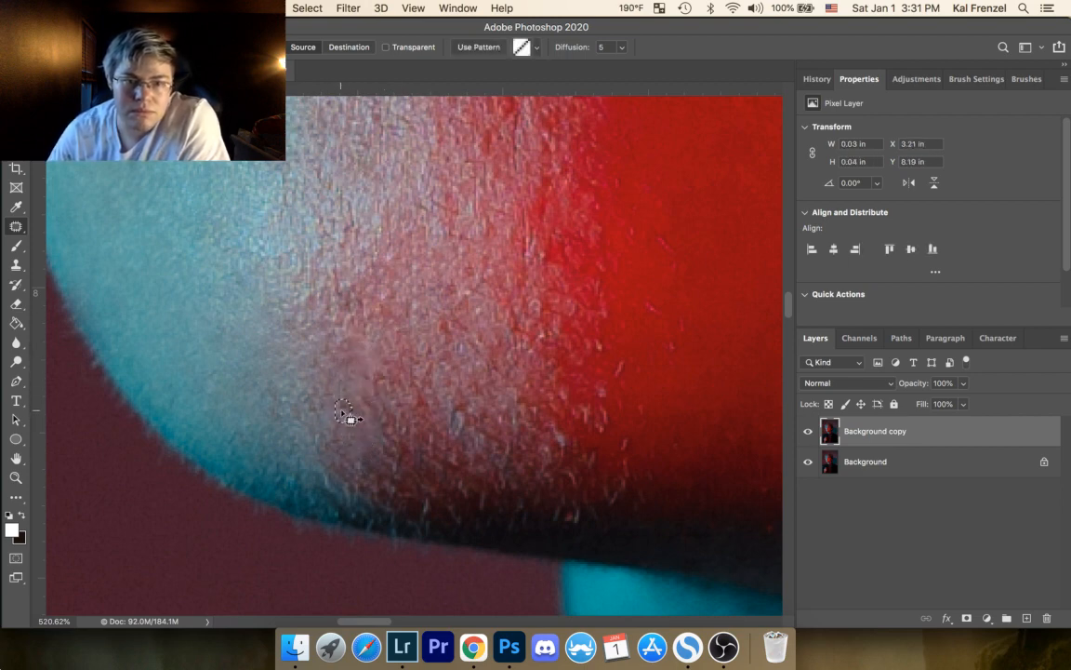
# Step: Patch the remaining marks on the cyan part of the lower chin near the jaw edge, deselecting after each
pyautogui.moveTo(420, 382); pyautogui.dragTo(474, 201)
pyautogui.moveTo(381, 271)
pyautogui.mouseDown()
pyautogui.moveTo(388, 282)
pyautogui.moveTo(384, 273)
pyautogui.mouseUp()
pyautogui.moveTo(386, 282); pyautogui.dragTo(398, 272)
pyautogui.press('super+d')
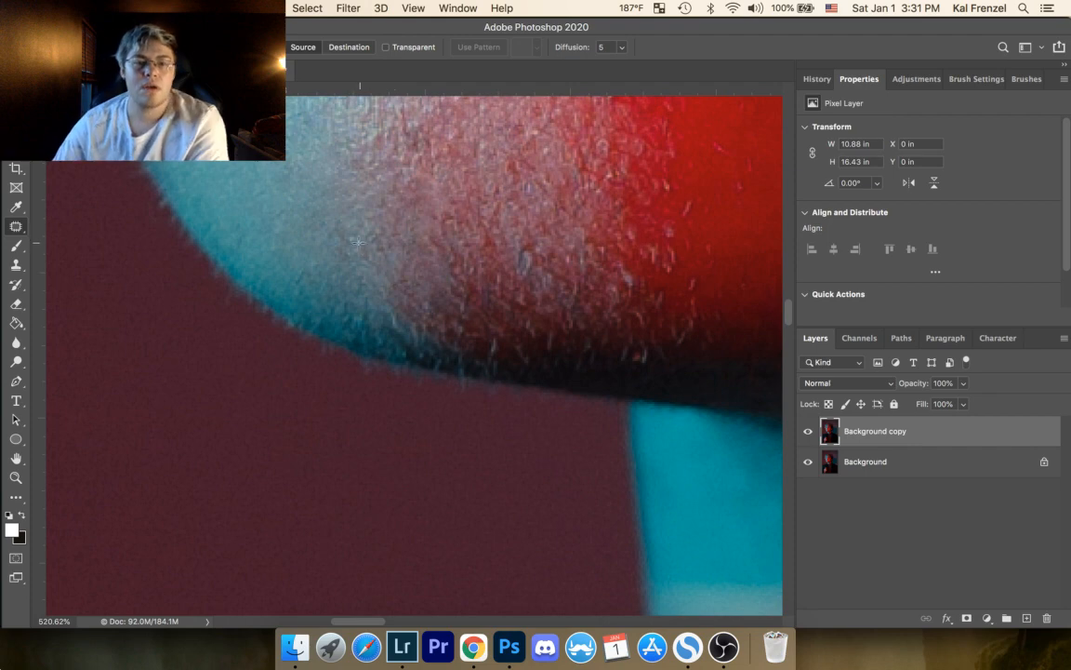
pyautogui.moveTo(348, 229)
pyautogui.mouseDown()
pyautogui.moveTo(354, 249)
pyautogui.moveTo(349, 230)
pyautogui.mouseUp()
pyautogui.moveTo(352, 242); pyautogui.dragTo(354, 206)
pyautogui.press('super+d')
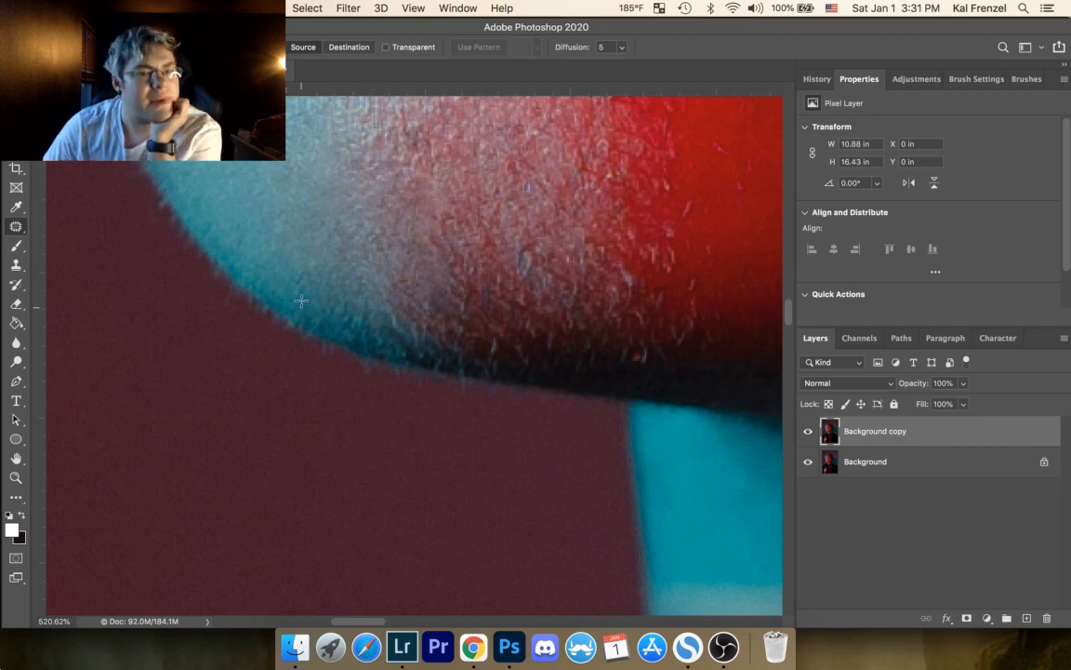
pyautogui.moveTo(294, 268)
pyautogui.mouseDown()
pyautogui.moveTo(308, 284)
pyautogui.moveTo(297, 270)
pyautogui.moveTo(323, 244)
pyautogui.mouseUp()
pyautogui.press('super+d')
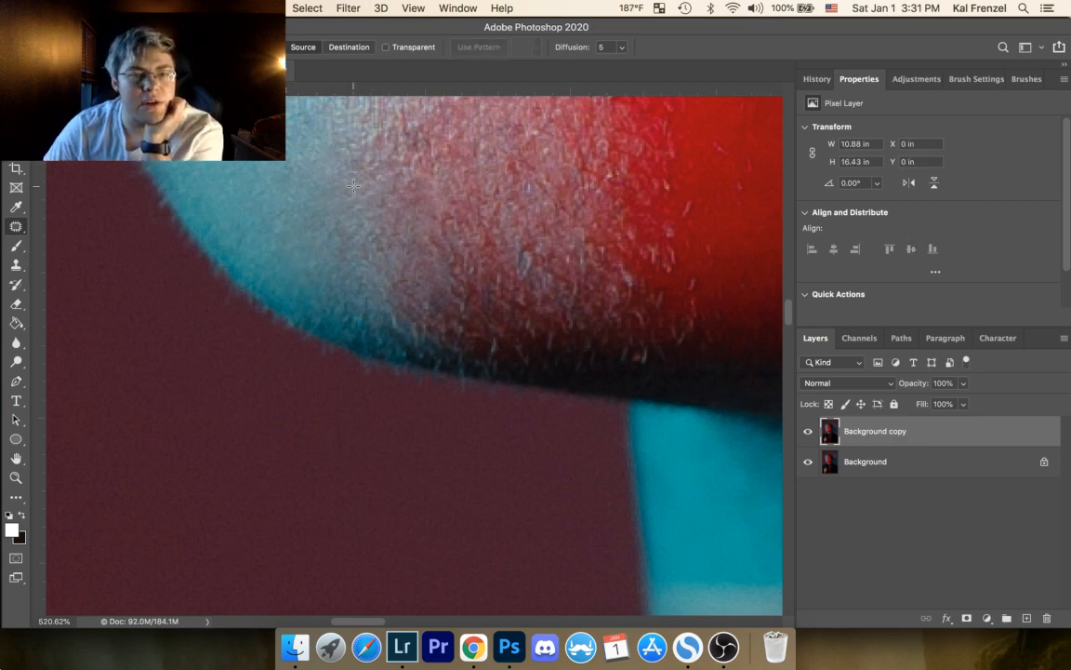
# Step: Hide the Red and Green channels so that only the Blue channel is displayed
pyautogui.click(859, 338)
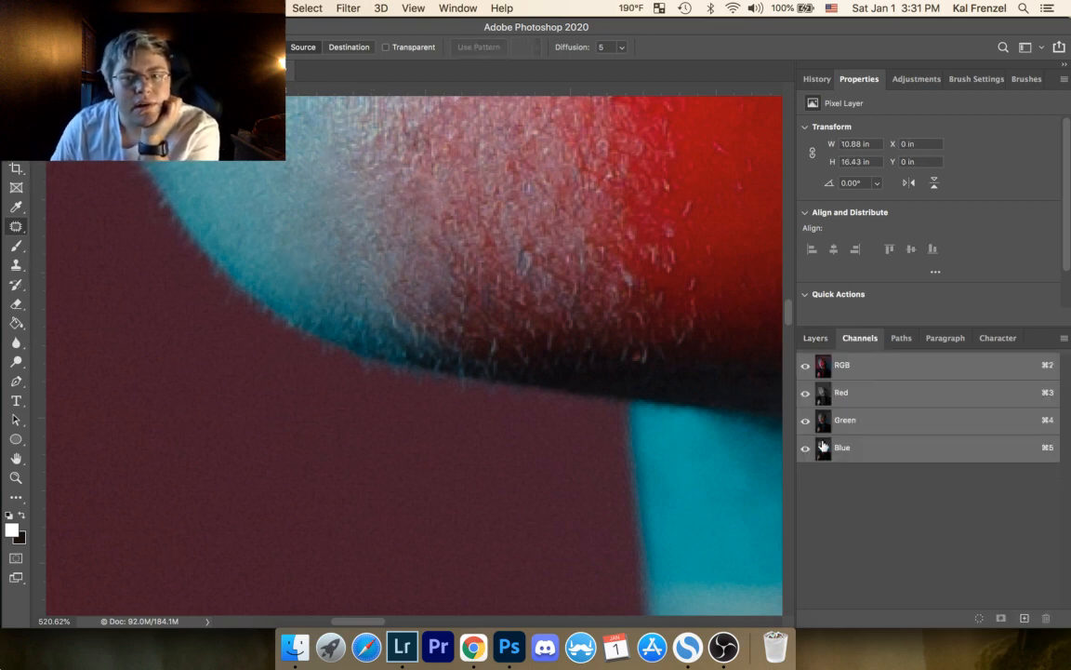
pyautogui.click(805, 392)
pyautogui.click(805, 421)
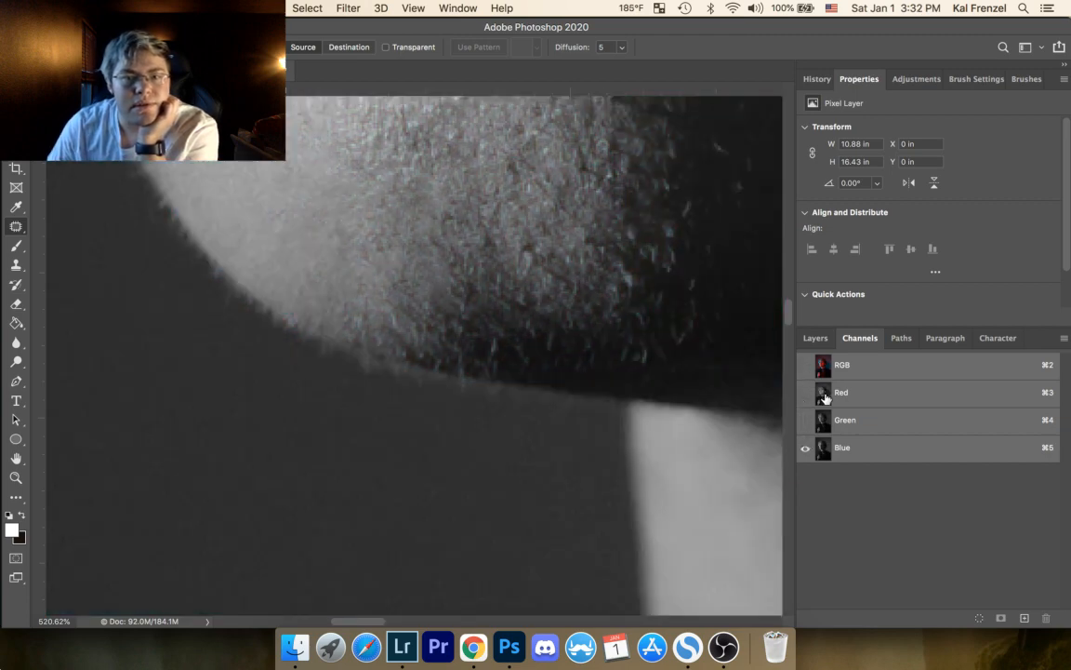
# Step: Patch an area about 0.11 by 0.09 in at the shadow border below the lower lip, then deselect
pyautogui.moveTo(469, 280); pyautogui.dragTo(426, 448)
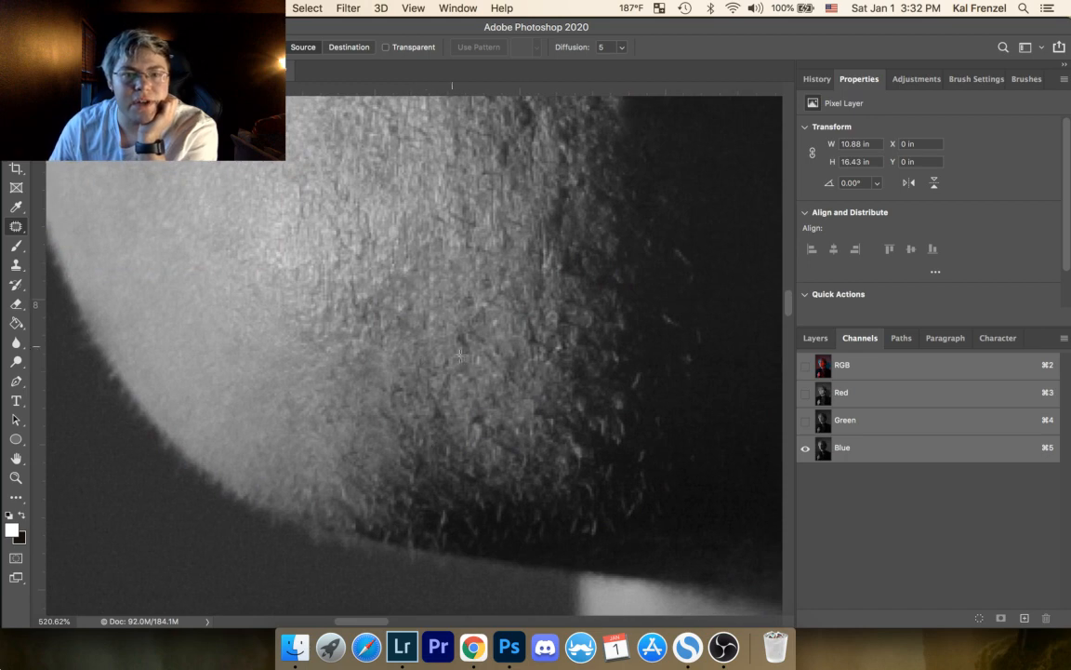
pyautogui.moveTo(506, 337); pyautogui.dragTo(239, 440)
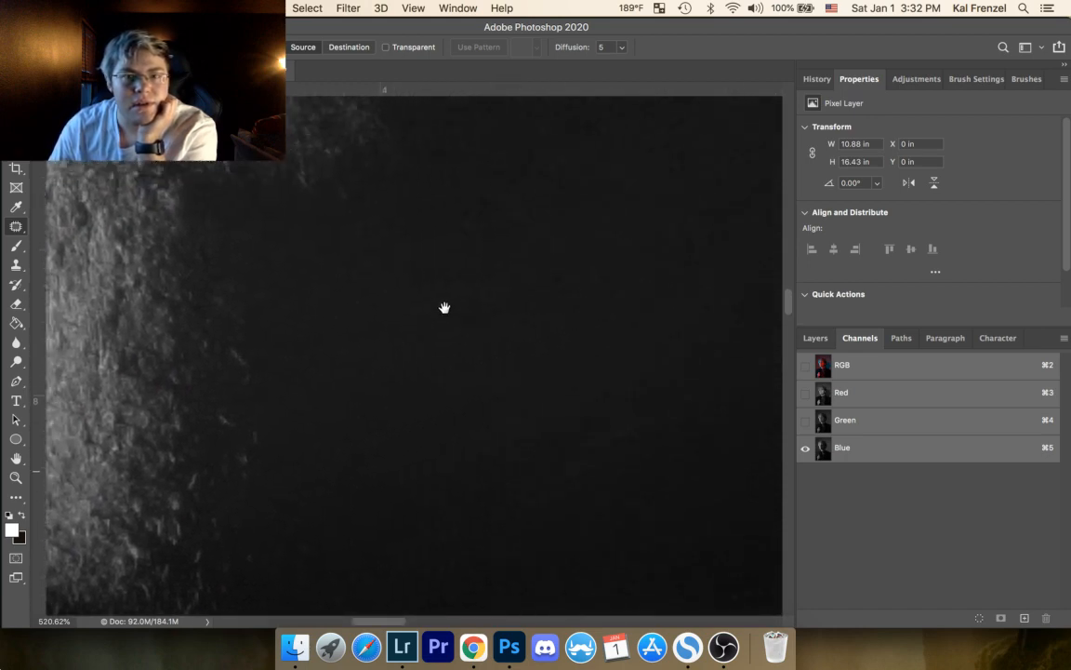
pyautogui.moveTo(444, 308); pyautogui.dragTo(371, 415)
pyautogui.moveTo(444, 256); pyautogui.dragTo(342, 423)
pyautogui.moveTo(388, 358); pyautogui.dragTo(725, 358)
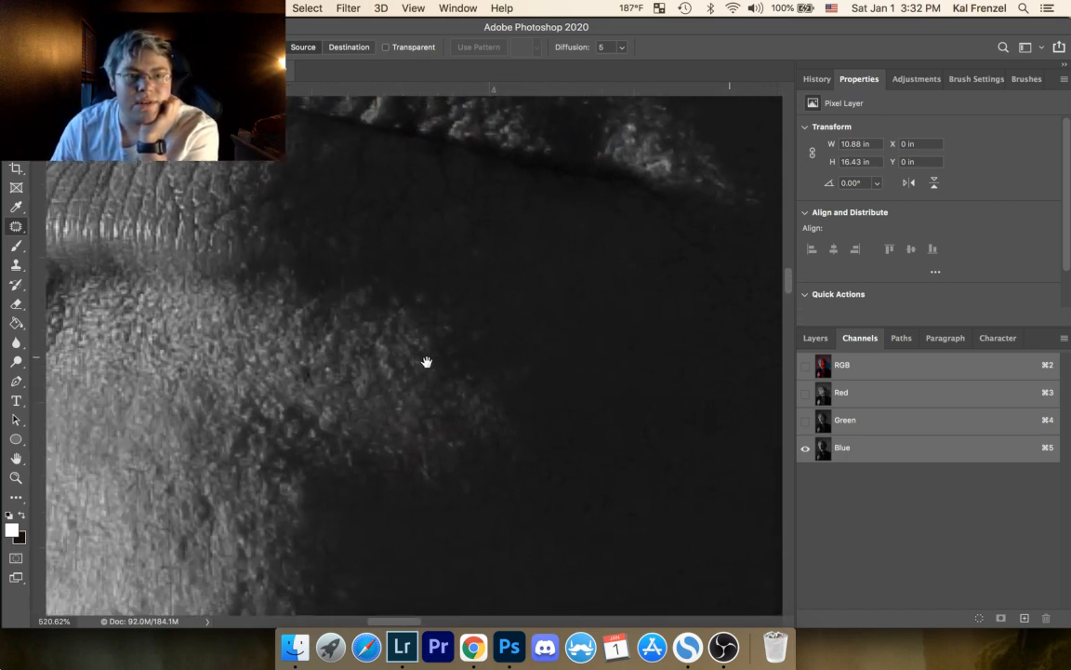
pyautogui.moveTo(337, 427)
pyautogui.mouseDown()
pyautogui.moveTo(347, 415)
pyautogui.moveTo(306, 433)
pyautogui.moveTo(344, 428)
pyautogui.moveTo(326, 402)
pyautogui.mouseUp()
pyautogui.click(380, 391)
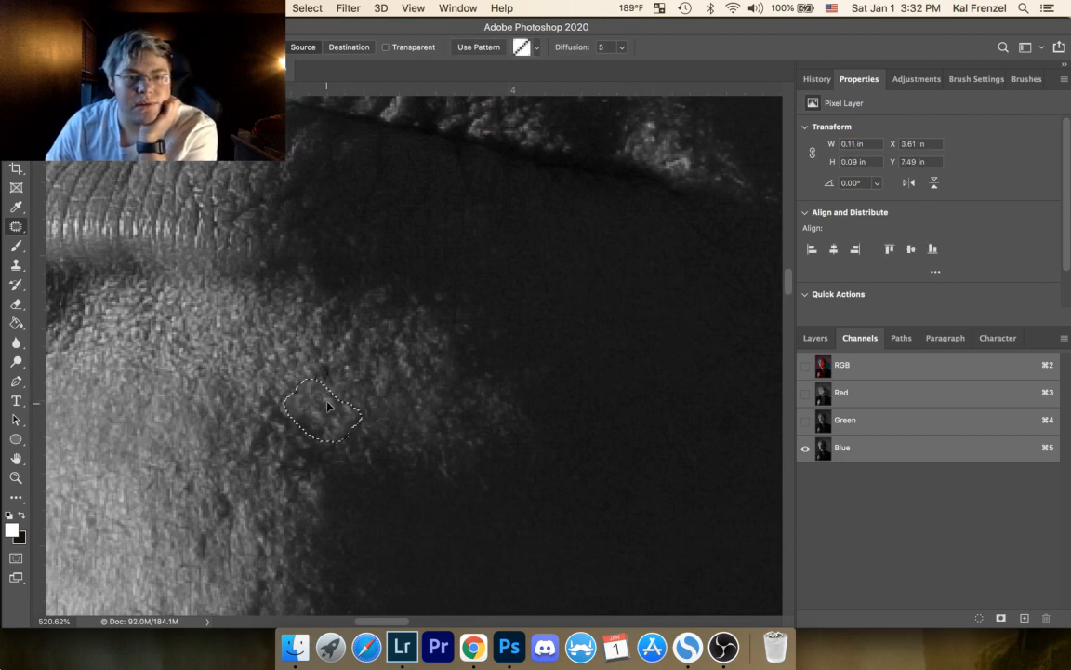
pyautogui.click(313, 344)
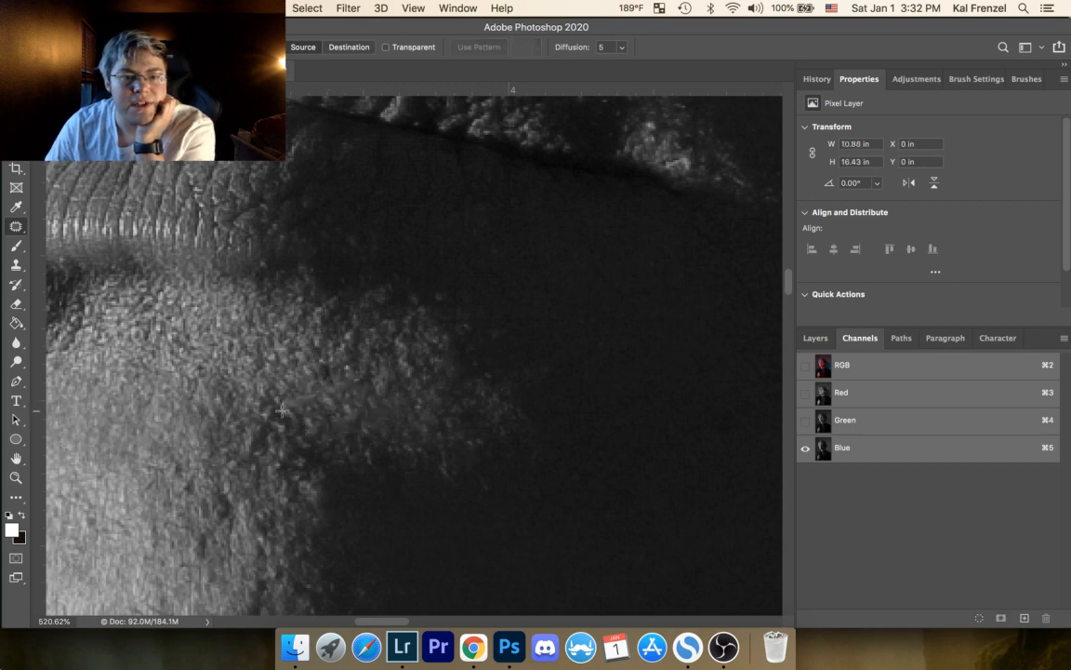
# Step: Patch a dark mark about 0.07 by 0.04 in and a neighbouring spot below the lower lip, deselecting after each
pyautogui.moveTo(267, 400)
pyautogui.mouseDown()
pyautogui.moveTo(265, 426)
pyautogui.moveTo(264, 401)
pyautogui.mouseUp()
pyautogui.moveTo(270, 419)
pyautogui.mouseDown()
pyautogui.moveTo(303, 425)
pyautogui.moveTo(307, 410)
pyautogui.moveTo(263, 382)
pyautogui.mouseUp()
pyautogui.click(338, 414)
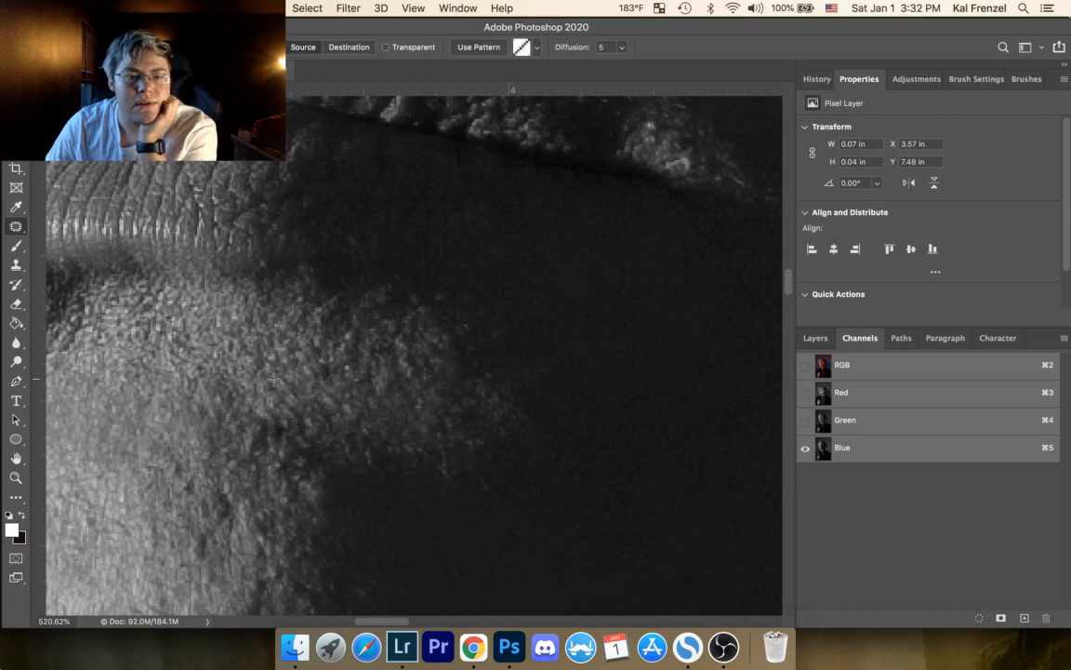
pyautogui.click(386, 274)
pyautogui.moveTo(324, 361); pyautogui.dragTo(348, 389)
pyautogui.click(358, 388)
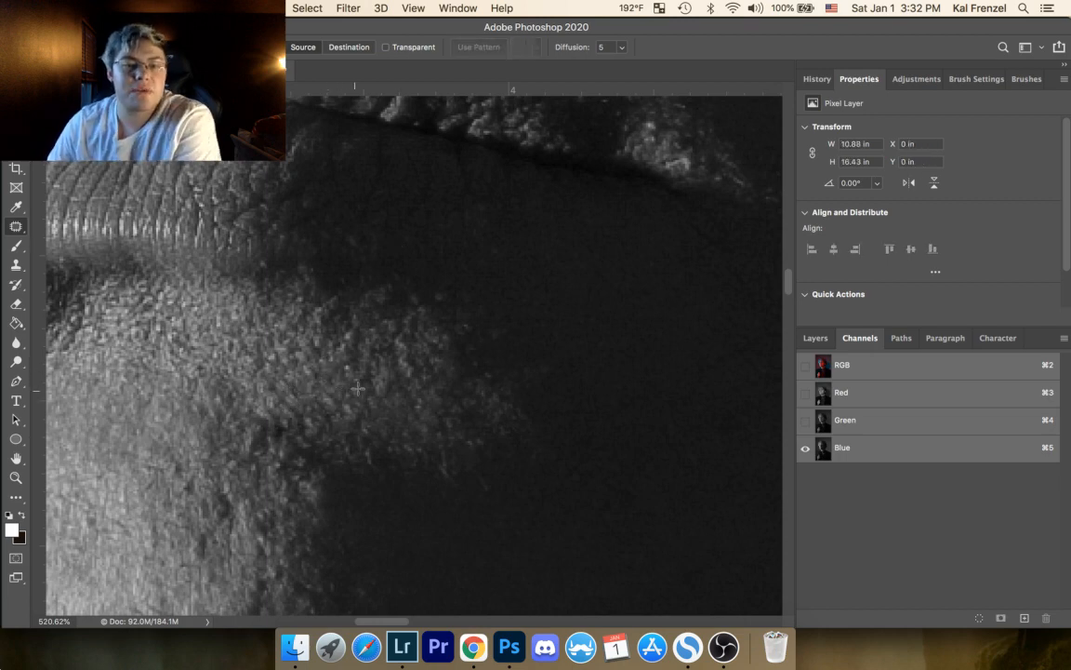
# Step: Display only the Green channel and patch a mark on the bright skin below the lower lip, then deselect
pyautogui.click(807, 426)
pyautogui.click(805, 450)
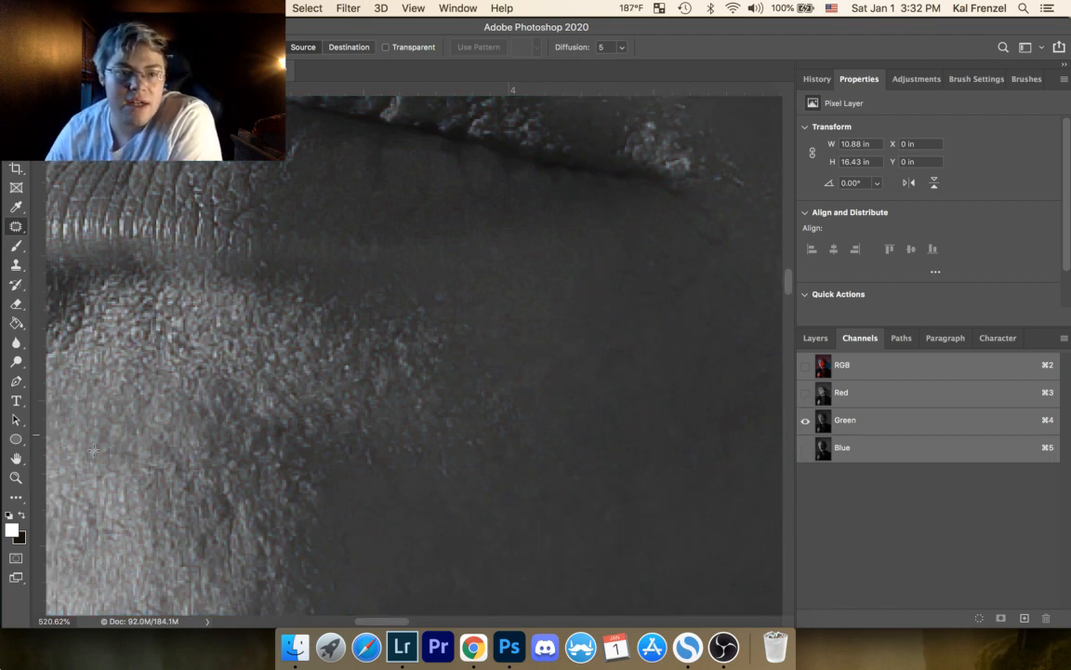
pyautogui.moveTo(195, 369)
pyautogui.mouseDown()
pyautogui.moveTo(206, 363)
pyautogui.moveTo(197, 370)
pyautogui.mouseUp()
pyautogui.moveTo(200, 361); pyautogui.dragTo(244, 369)
pyautogui.press('super+d')
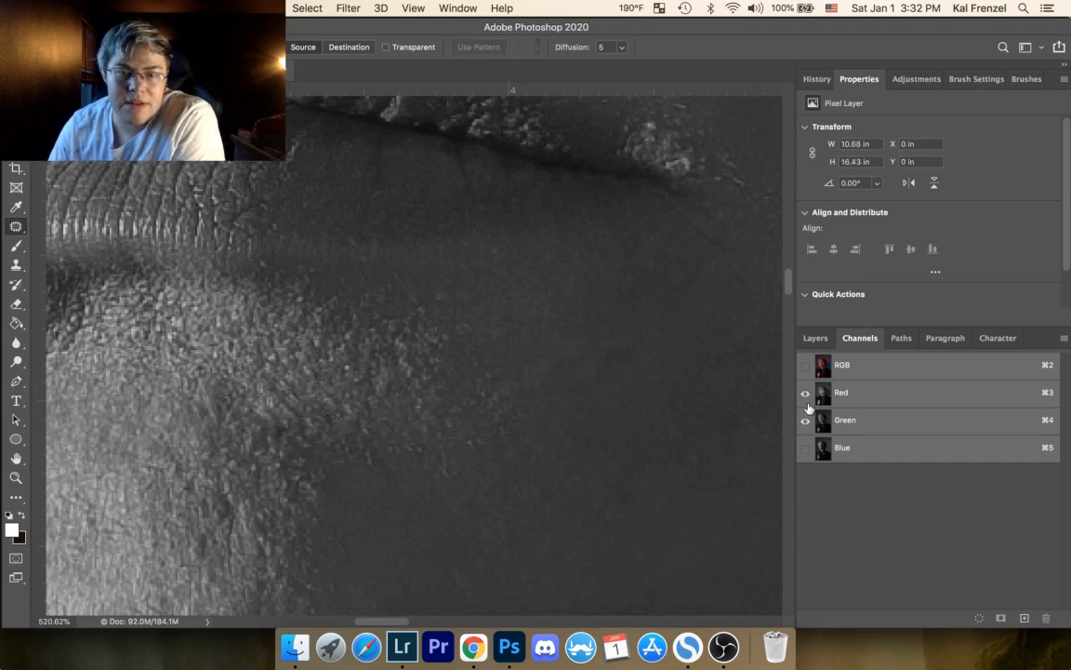
# Step: Display only the Red channel and patch a spot about 0.06 in across on the smooth skin beside the chin, then deselect
pyautogui.click(813, 400)
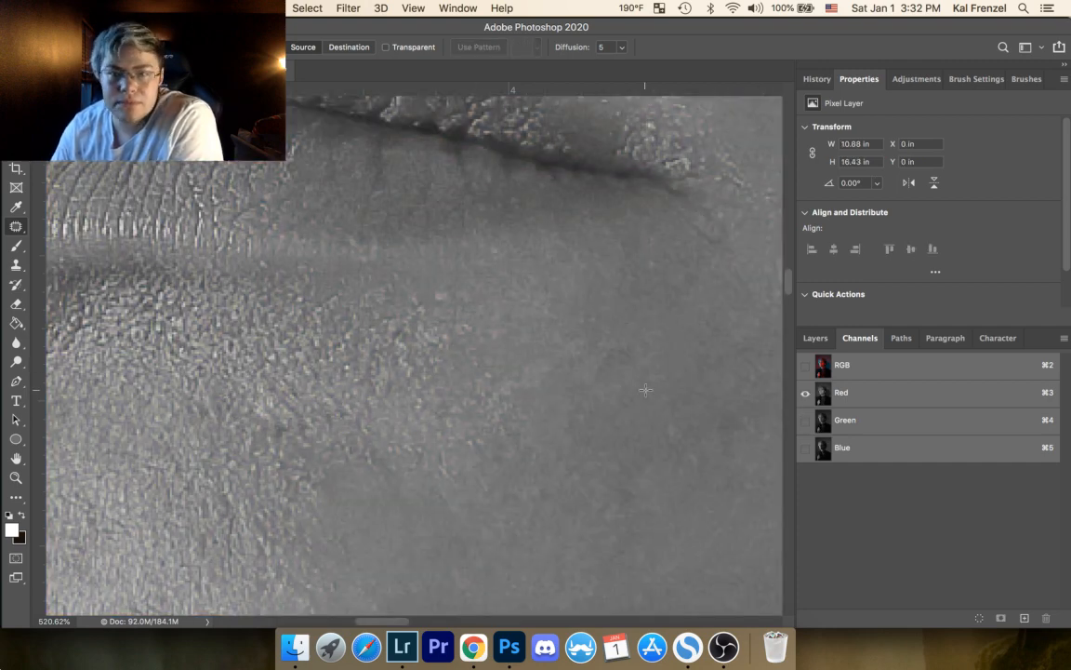
pyautogui.moveTo(540, 351); pyautogui.dragTo(279, 186)
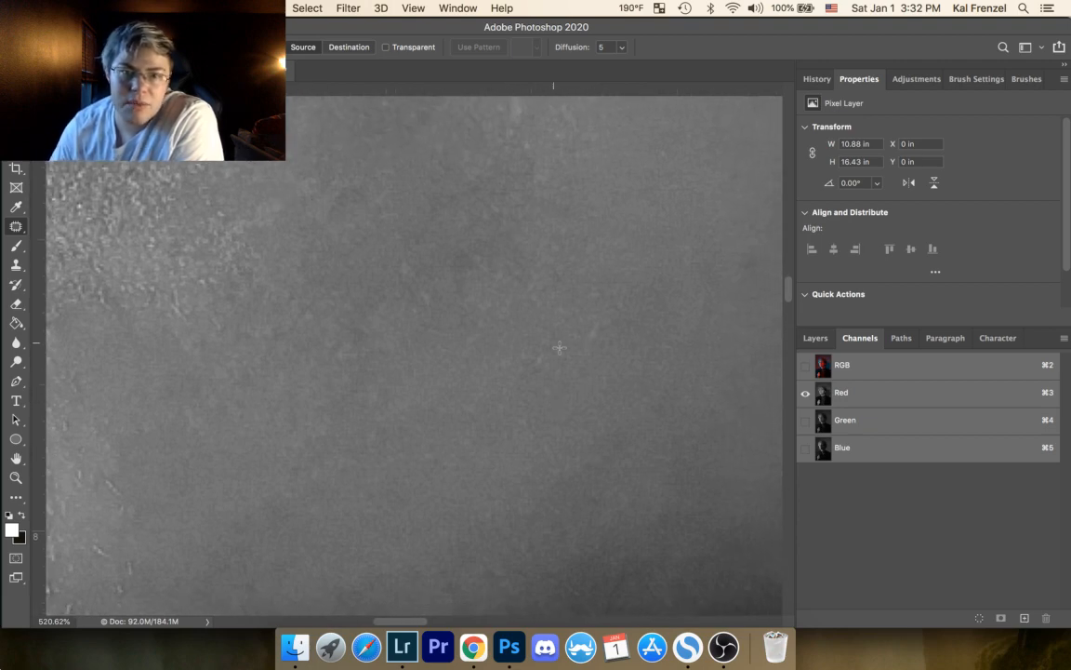
pyautogui.moveTo(611, 313)
pyautogui.mouseDown()
pyautogui.moveTo(577, 344)
pyautogui.moveTo(610, 318)
pyautogui.mouseUp()
pyautogui.moveTo(595, 333); pyautogui.dragTo(618, 345)
pyautogui.press('super+d')
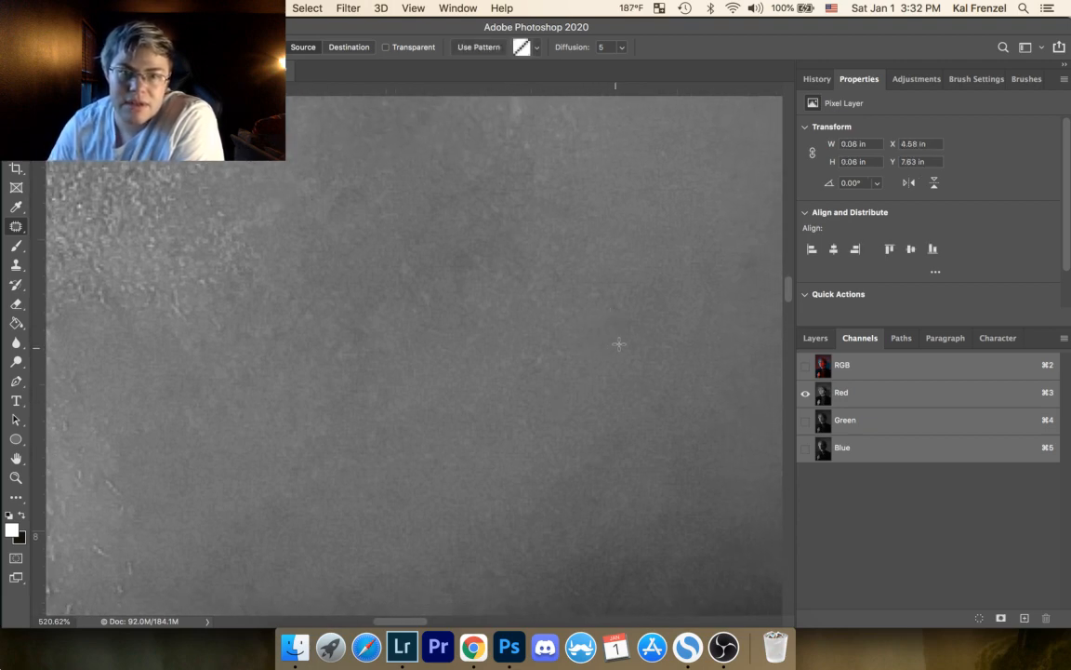
# Step: Patch two light specks on the smooth skin beside the chin in the Red channel view, deselecting after each
pyautogui.moveTo(540, 356)
pyautogui.mouseDown()
pyautogui.moveTo(514, 359)
pyautogui.moveTo(542, 353)
pyautogui.mouseUp()
pyautogui.moveTo(533, 359)
pyautogui.mouseDown()
pyautogui.moveTo(545, 366)
pyautogui.moveTo(540, 383)
pyautogui.mouseUp()
pyautogui.press('super+d')
pyautogui.moveTo(341, 194); pyautogui.dragTo(361, 205)
pyautogui.press('super+d')
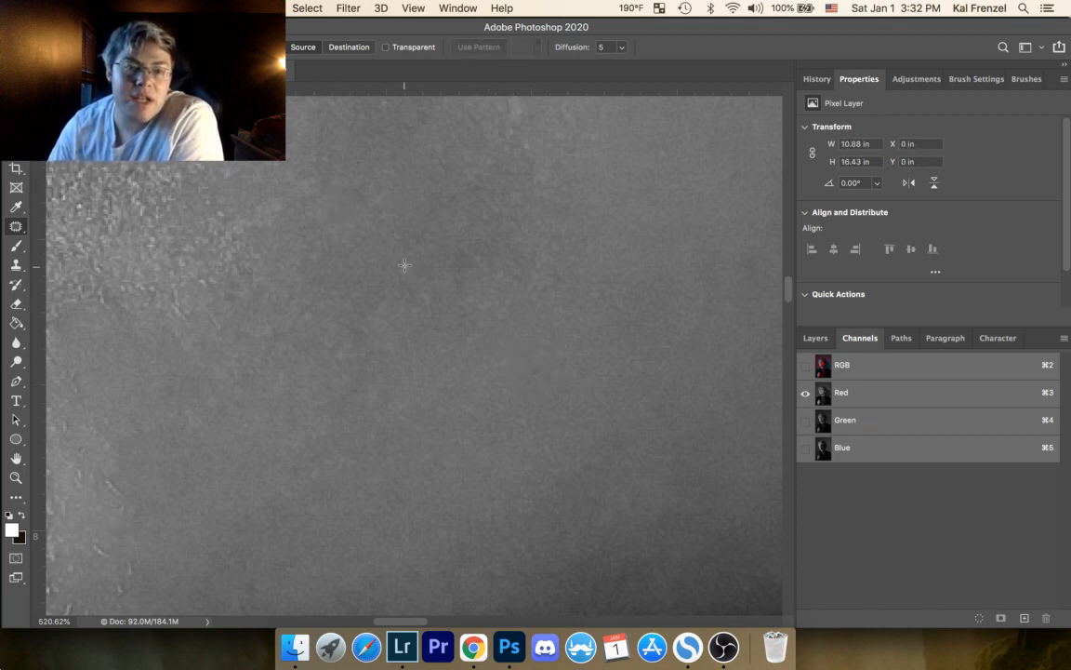
# Step: Patch two adjacent blemishes at the edge of the darker skin patch beside the chin, deselecting after each
pyautogui.moveTo(404, 266); pyautogui.dragTo(402, 270)
pyautogui.moveTo(407, 278)
pyautogui.mouseDown()
pyautogui.moveTo(394, 266)
pyautogui.moveTo(424, 285)
pyautogui.mouseUp()
pyautogui.press('super+d')
pyautogui.moveTo(433, 307); pyautogui.dragTo(451, 323)
pyautogui.press('super+d')
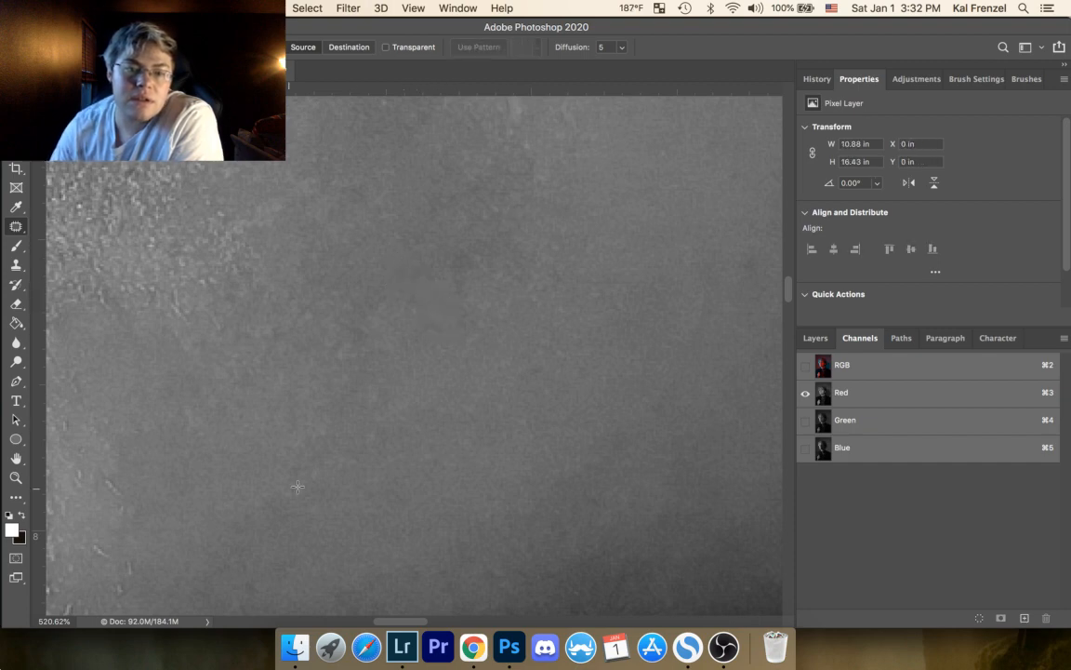
# Step: Patch three blemishes across the lower smooth skin beside the chin, deselecting after each
pyautogui.moveTo(308, 464); pyautogui.dragTo(325, 498)
pyautogui.press('super+d')
pyautogui.moveTo(348, 446)
pyautogui.mouseDown()
pyautogui.moveTo(332, 472)
pyautogui.moveTo(346, 446)
pyautogui.moveTo(354, 494)
pyautogui.mouseUp()
pyautogui.press('super+d')
pyautogui.moveTo(376, 428)
pyautogui.mouseDown()
pyautogui.moveTo(383, 447)
pyautogui.moveTo(377, 428)
pyautogui.moveTo(406, 439)
pyautogui.mouseUp()
pyautogui.press('super+d')
# Step: Patch the bright blemish and the mark beside it below the corner of the mouth, deselecting after each
pyautogui.moveTo(474, 295)
pyautogui.mouseDown()
pyautogui.moveTo(440, 431)
pyautogui.moveTo(412, 454)
pyautogui.mouseUp()
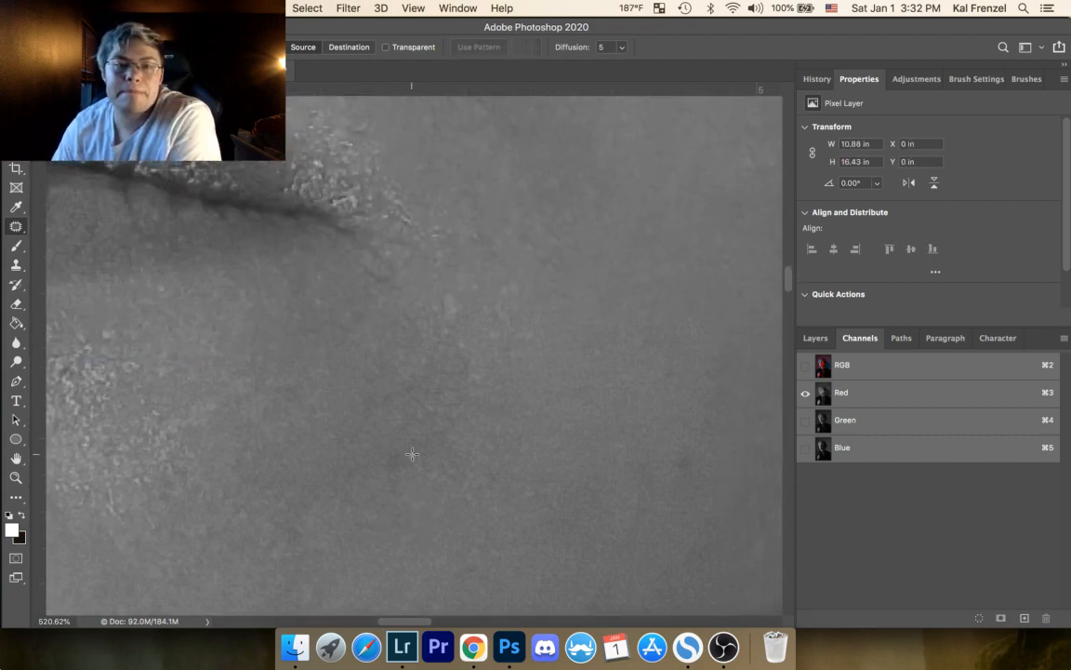
pyautogui.moveTo(465, 286)
pyautogui.mouseDown()
pyautogui.moveTo(439, 306)
pyautogui.moveTo(446, 331)
pyautogui.moveTo(530, 318)
pyautogui.mouseUp()
pyautogui.press('super+d')
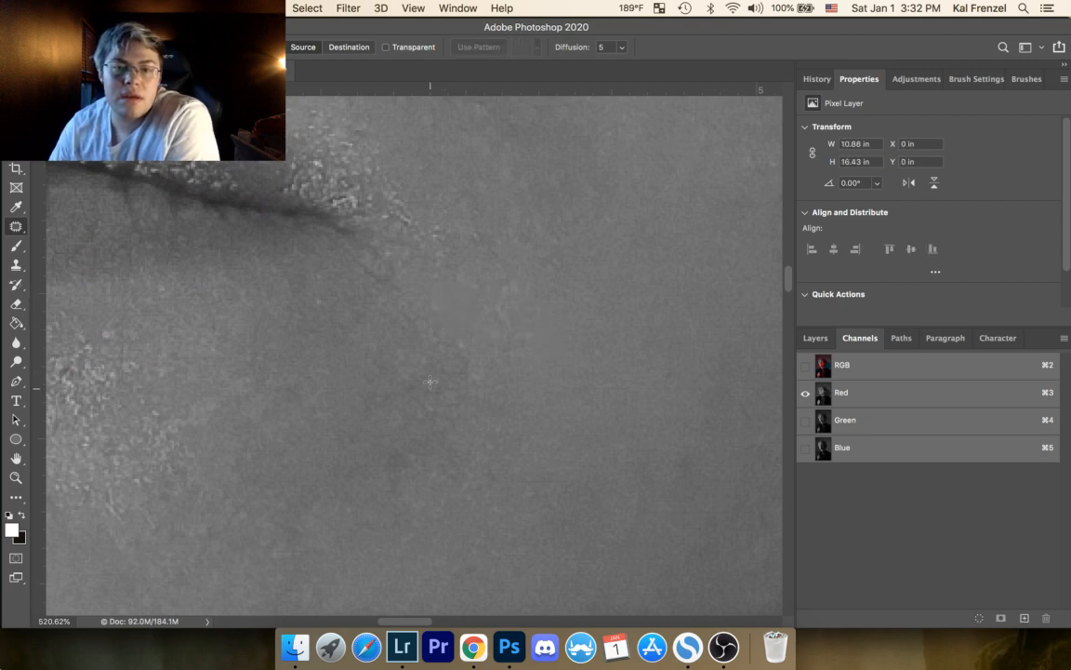
pyautogui.moveTo(462, 331); pyautogui.dragTo(466, 321)
pyautogui.press('super+d')
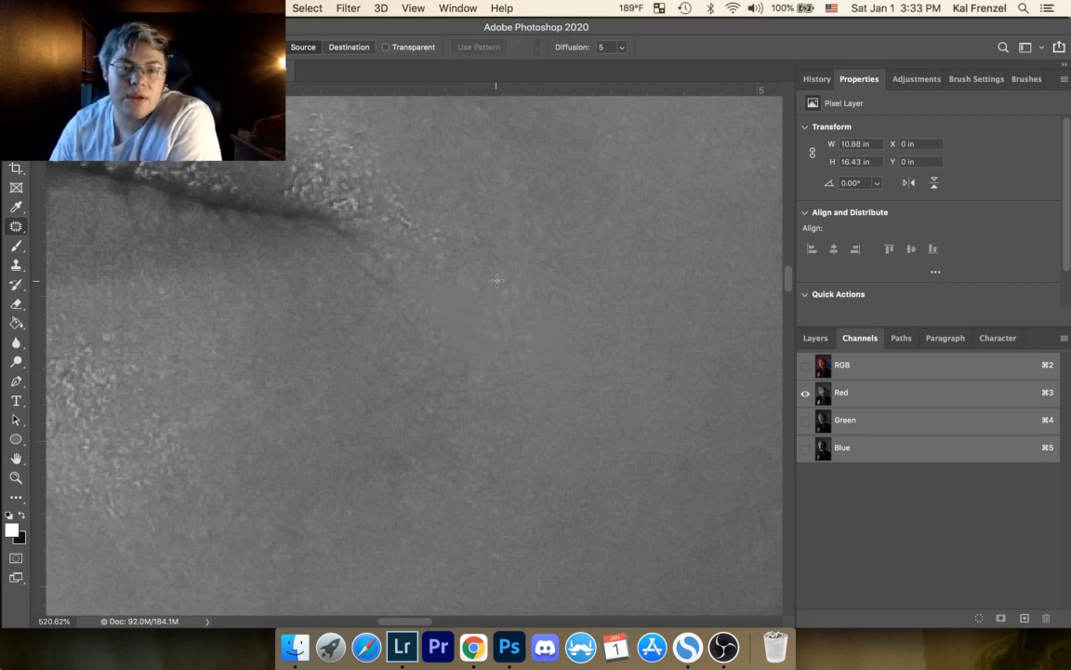
# Step: Patch two more spots on the skin just outside the corner of the mouth, deselecting after each
pyautogui.moveTo(472, 278); pyautogui.dragTo(472, 278)
pyautogui.moveTo(479, 293); pyautogui.dragTo(461, 314)
pyautogui.press('super+d')
pyautogui.moveTo(472, 236); pyautogui.dragTo(471, 234)
pyautogui.moveTo(482, 245)
pyautogui.mouseDown()
pyautogui.moveTo(481, 272)
pyautogui.moveTo(496, 283)
pyautogui.mouseUp()
pyautogui.press('super+d')
pyautogui.press('super+d')
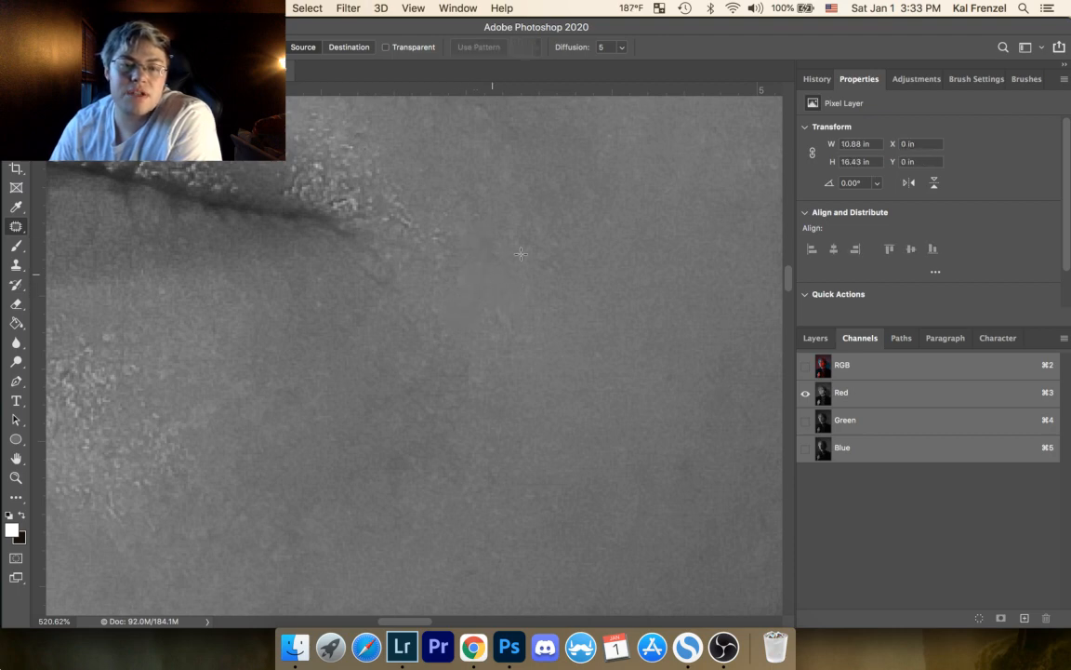
# Step: Patch a cheek blemish and an elongated area about 0.07 by 0.16 in beside it, deselecting after each
pyautogui.moveTo(598, 369); pyautogui.dragTo(601, 343)
pyautogui.click(647, 389)
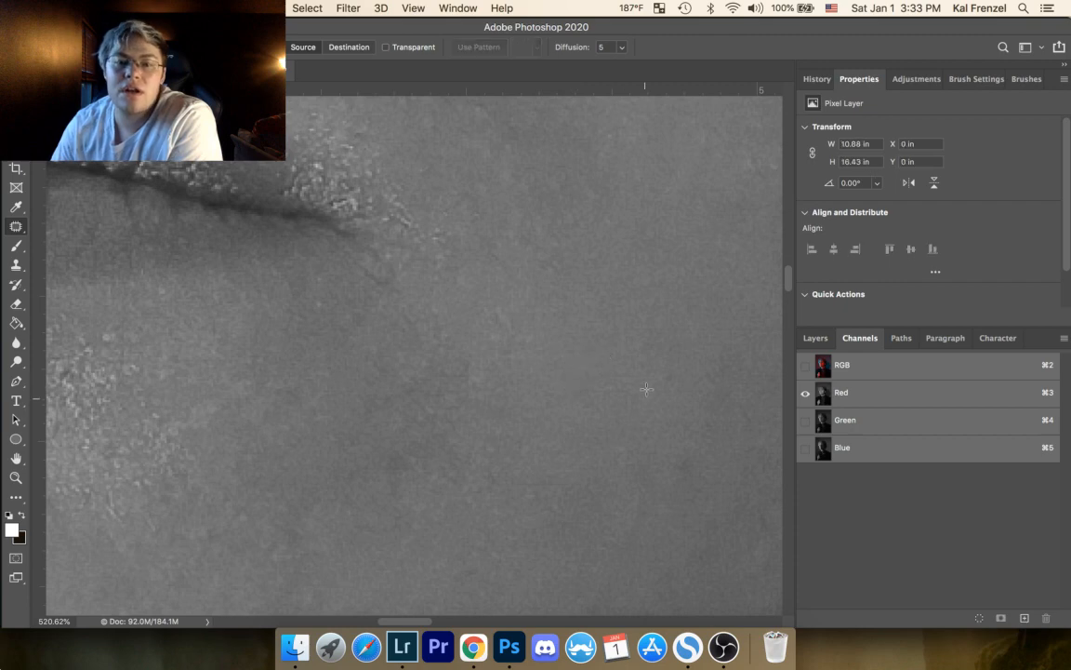
pyautogui.moveTo(648, 292)
pyautogui.mouseDown()
pyautogui.moveTo(665, 344)
pyautogui.moveTo(695, 303)
pyautogui.mouseUp()
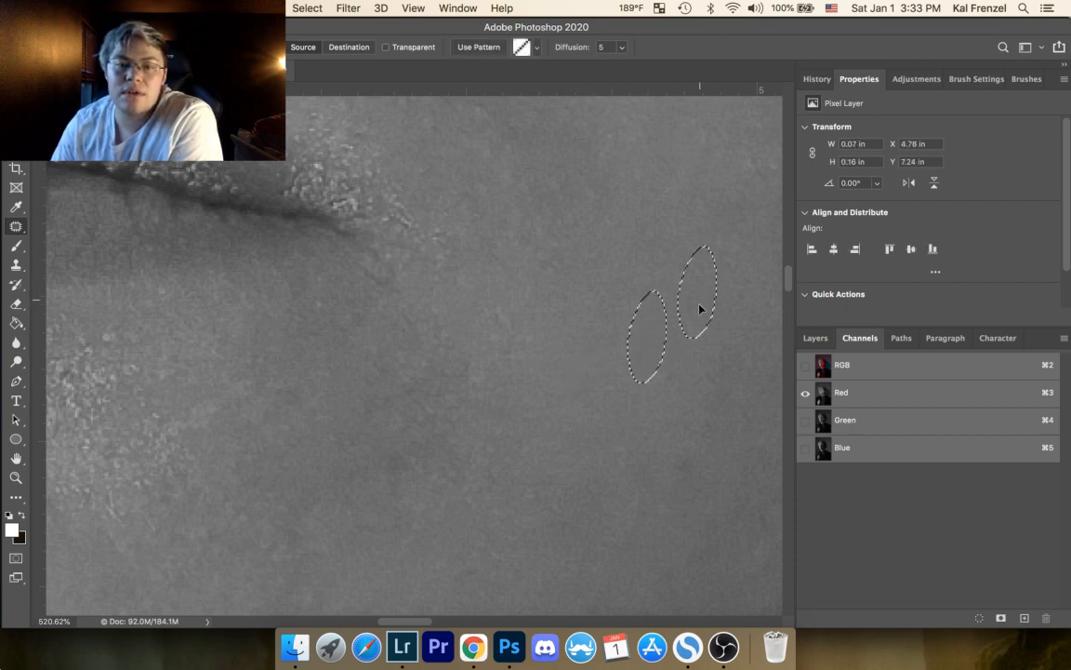
pyautogui.click(722, 305)
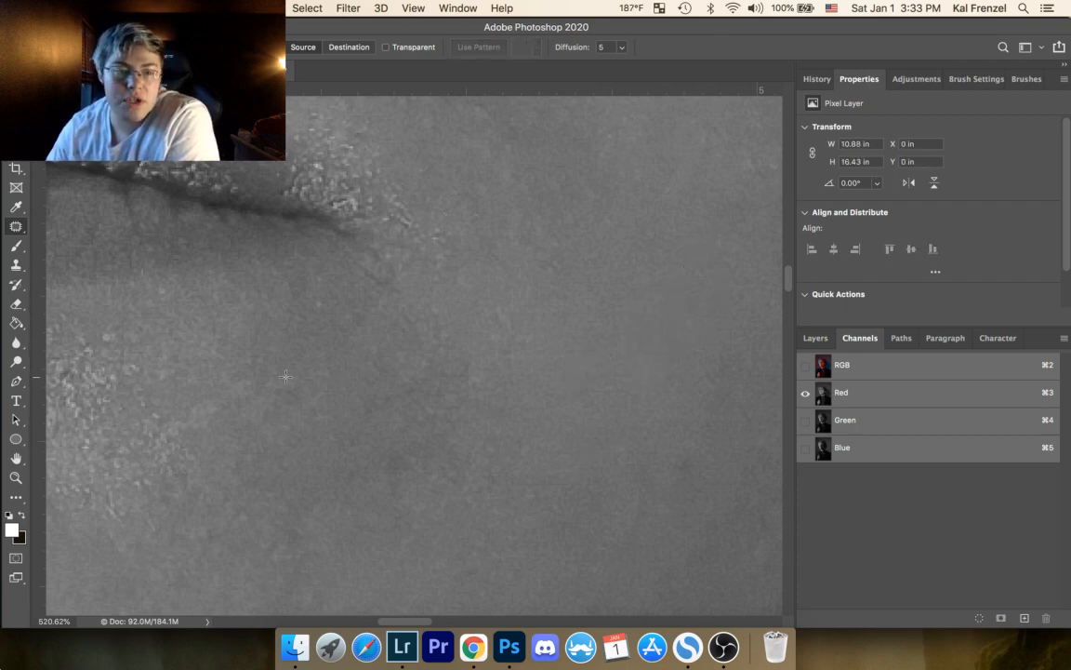
# Step: Patch the blemish below the corner of the mouth in the Red channel view, deselect it, and show the full RGB composite
pyautogui.moveTo(163, 429); pyautogui.dragTo(167, 406)
pyautogui.click(197, 358)
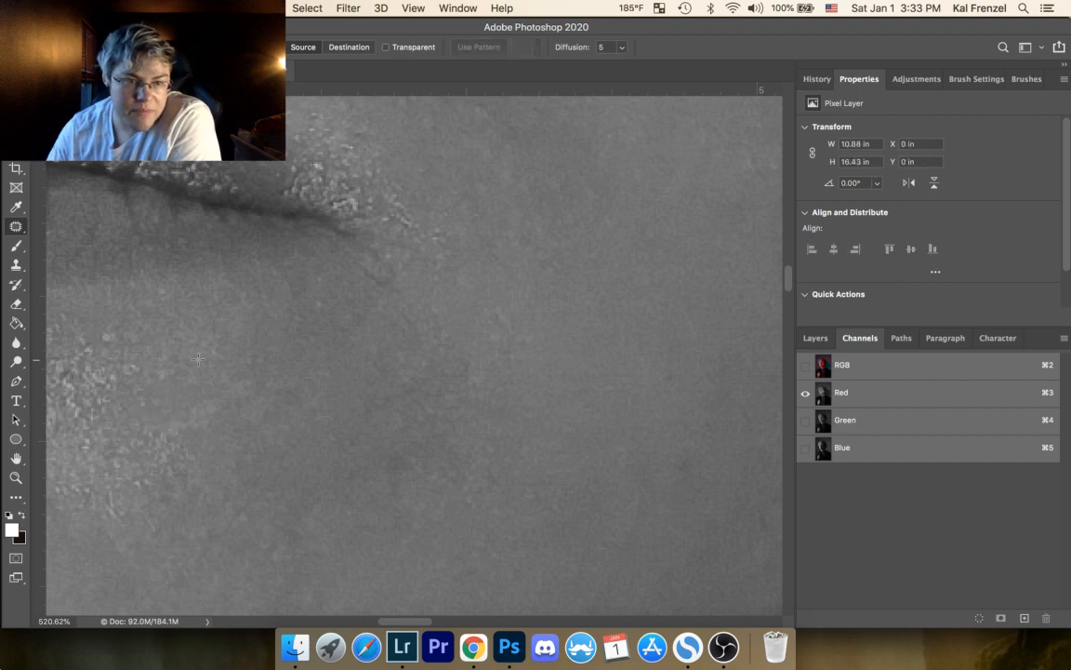
pyautogui.click(806, 364)
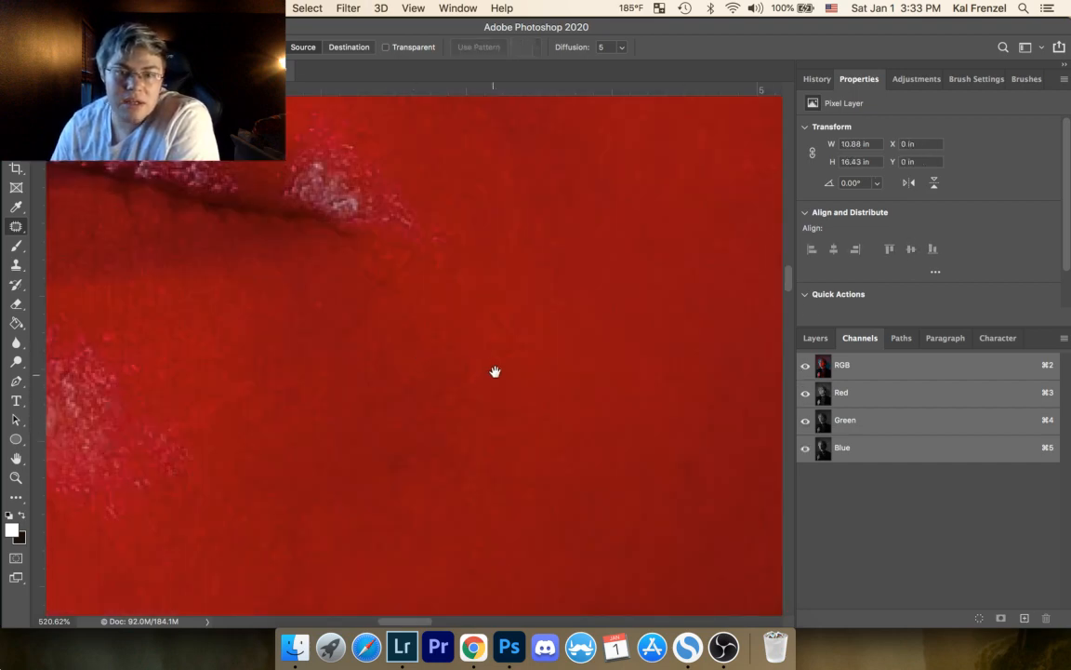
# Step: Patch the dark spot on the smooth red skin of the lower cheek, and deselect it
pyautogui.moveTo(495, 372); pyautogui.dragTo(431, 154)
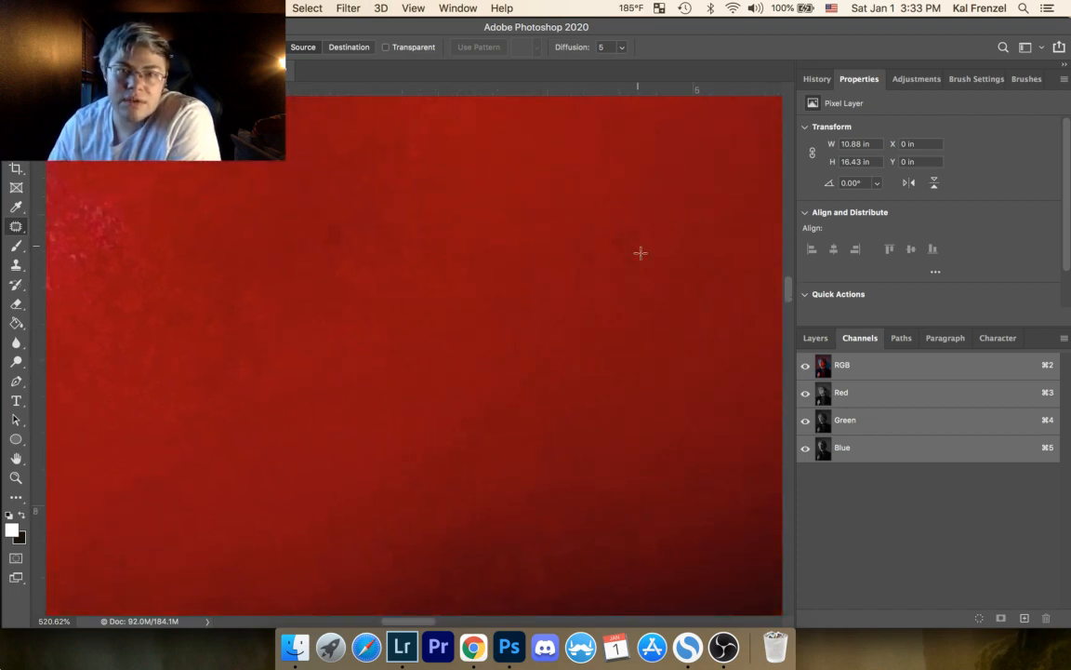
pyautogui.moveTo(622, 223)
pyautogui.mouseDown()
pyautogui.moveTo(596, 241)
pyautogui.moveTo(619, 225)
pyautogui.mouseUp()
pyautogui.moveTo(619, 253); pyautogui.dragTo(615, 294)
pyautogui.press('super+d')
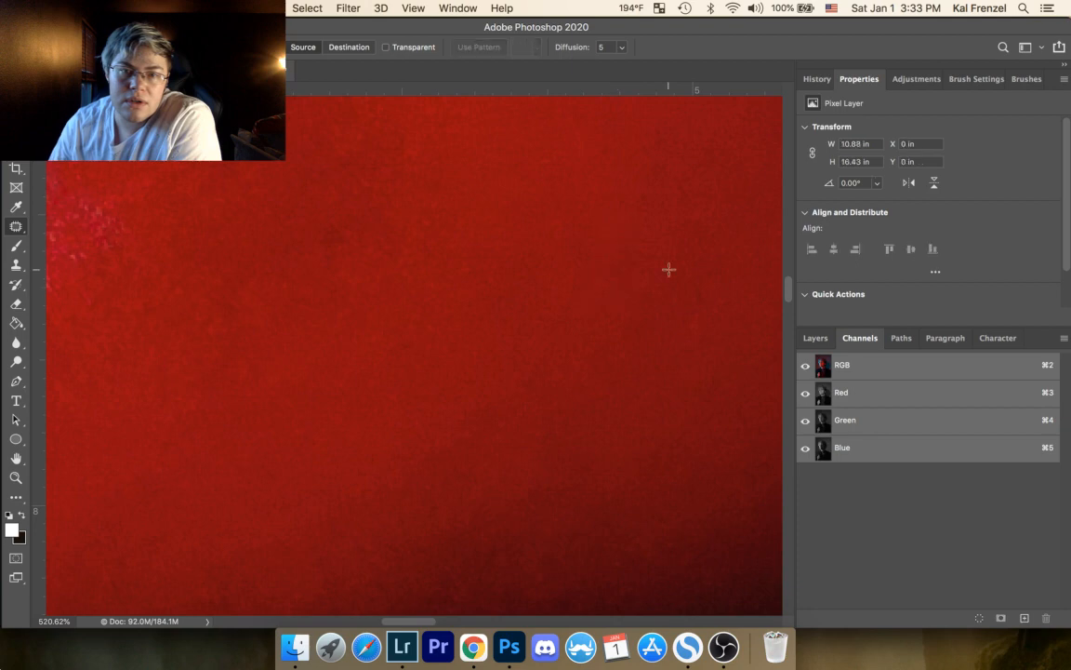
# Step: Patch two spots in the textured stubble of the chin, near where it meets the smooth red skin, deselecting after each
pyautogui.hscroll(-10, 290, 290)
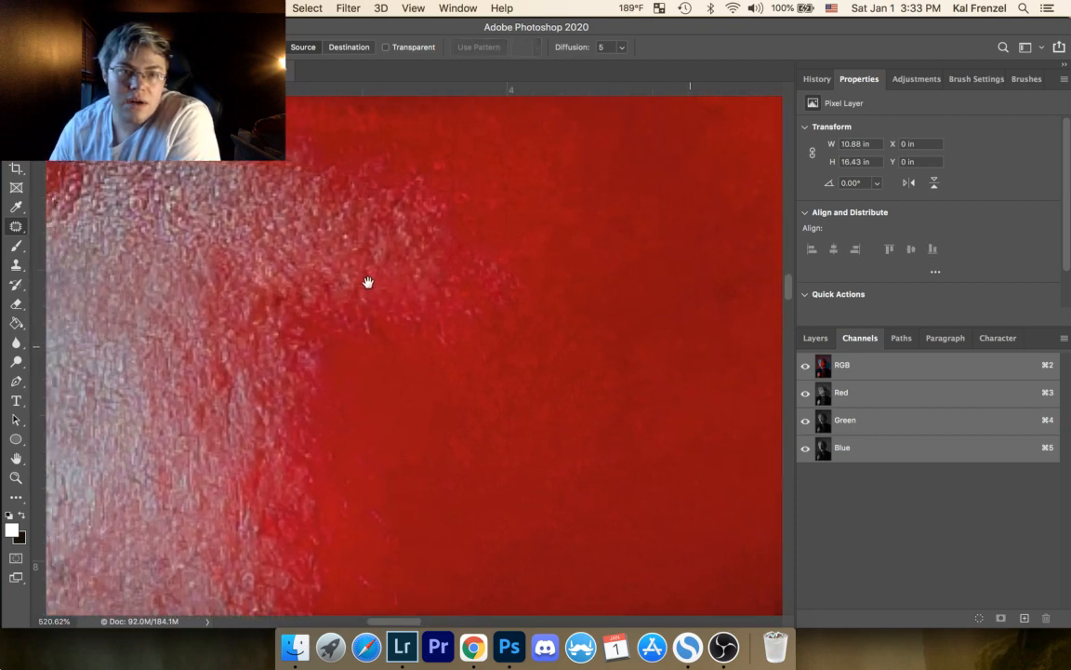
pyautogui.hscroll(-10, 373, 286)
pyautogui.scroll(-8, 373, 285)
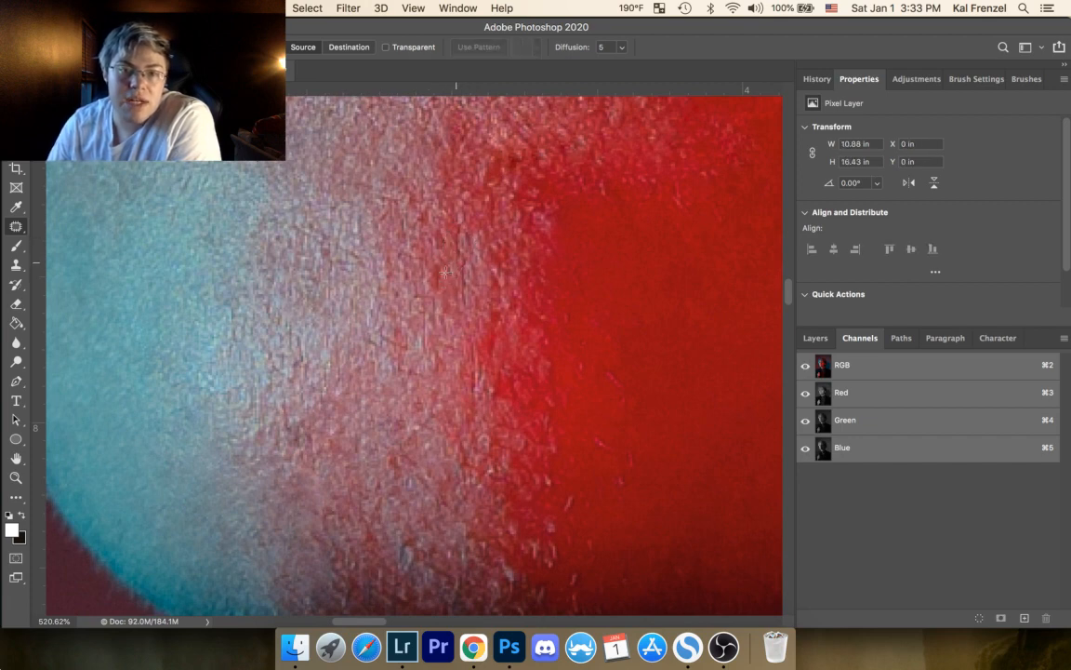
pyautogui.moveTo(446, 271)
pyautogui.mouseDown()
pyautogui.moveTo(437, 254)
pyautogui.moveTo(437, 297)
pyautogui.moveTo(423, 254)
pyautogui.mouseUp()
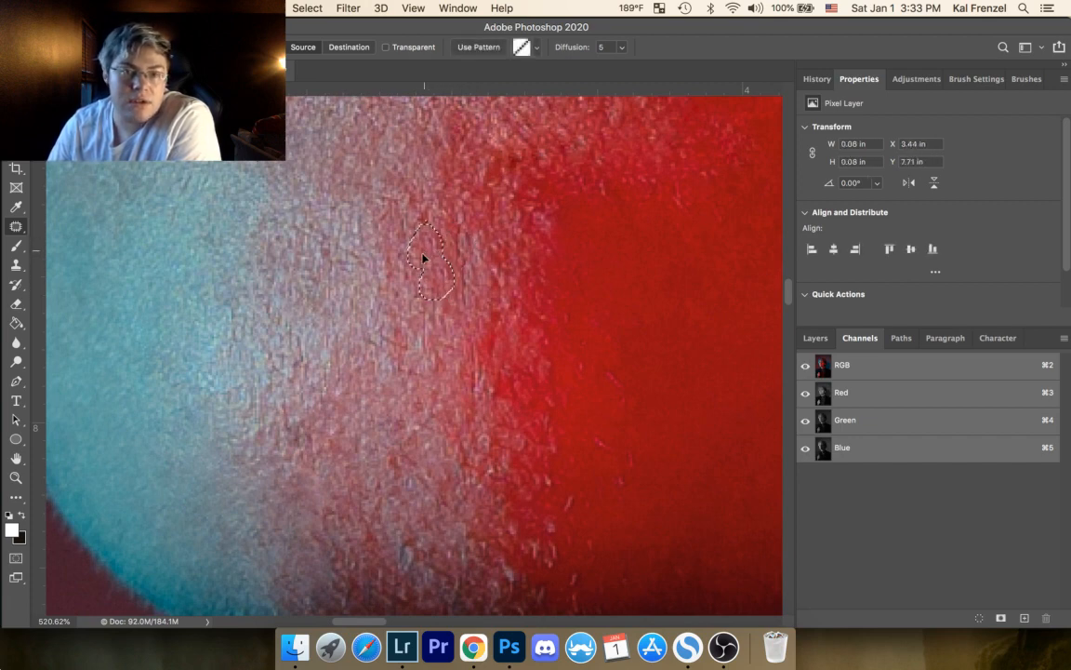
pyautogui.click(481, 236)
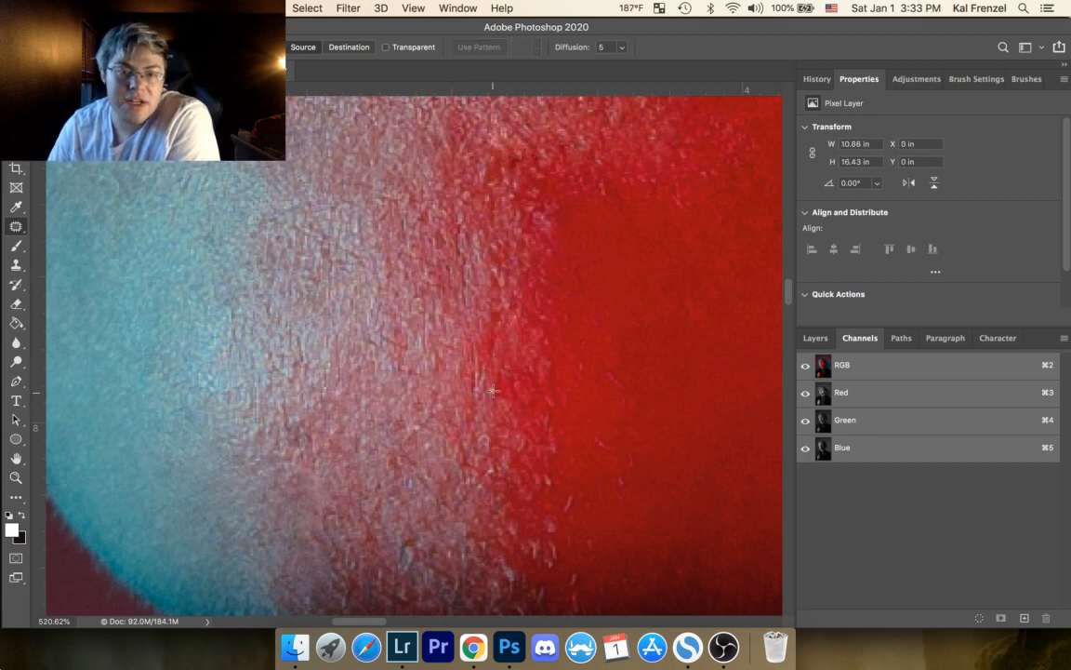
pyautogui.moveTo(496, 383); pyautogui.dragTo(495, 383)
pyautogui.moveTo(491, 390); pyautogui.dragTo(512, 352)
pyautogui.click(516, 345)
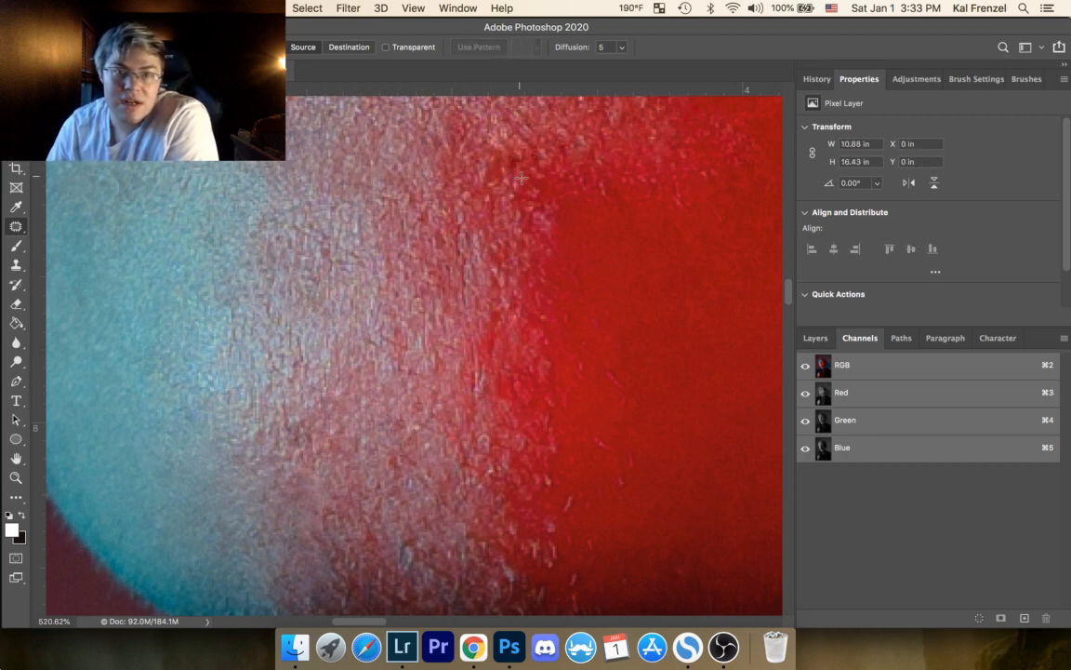
# Step: Patch the faint marks on the upper part of the smooth red skin beside the chin stubble, deselecting after each
pyautogui.moveTo(609, 367)
pyautogui.mouseDown()
pyautogui.moveTo(636, 399)
pyautogui.moveTo(608, 362)
pyautogui.moveTo(611, 305)
pyautogui.mouseUp()
pyautogui.click(598, 330)
pyautogui.moveTo(613, 313)
pyautogui.mouseDown()
pyautogui.moveTo(607, 295)
pyautogui.moveTo(573, 301)
pyautogui.moveTo(585, 312)
pyautogui.moveTo(578, 335)
pyautogui.mouseUp()
pyautogui.click(561, 318)
pyautogui.click(578, 361)
pyautogui.moveTo(583, 340)
pyautogui.mouseDown()
pyautogui.moveTo(596, 347)
pyautogui.moveTo(584, 363)
pyautogui.moveTo(602, 358)
pyautogui.moveTo(614, 371)
pyautogui.moveTo(617, 330)
pyautogui.moveTo(633, 344)
pyautogui.mouseUp()
pyautogui.click(581, 324)
pyautogui.click(609, 347)
pyautogui.click(636, 338)
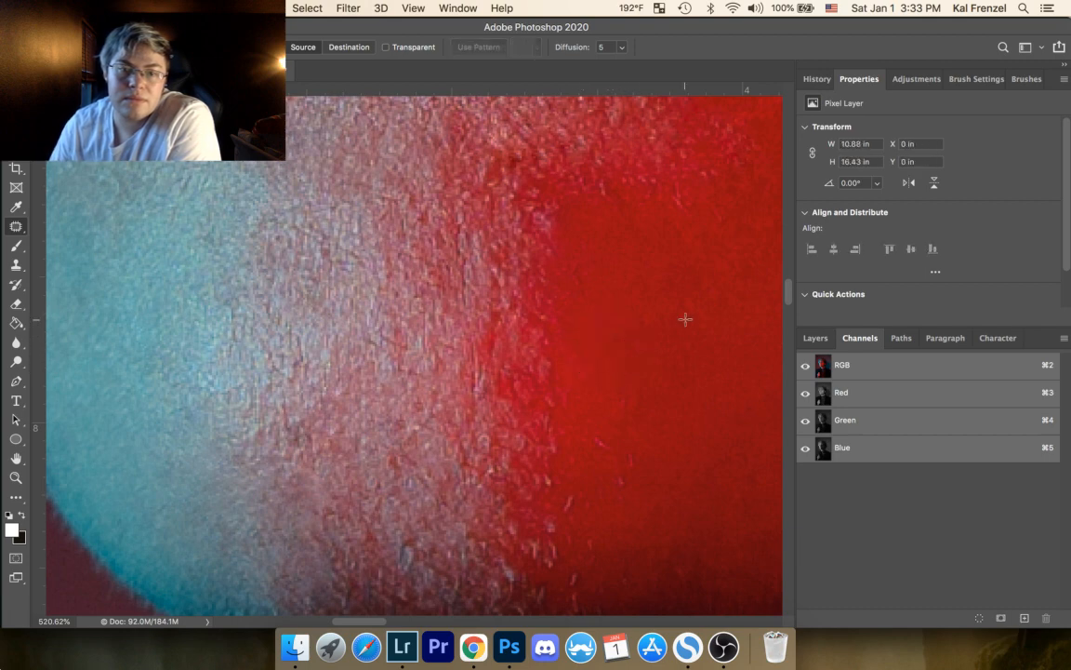
# Step: Patch the stray light hairs on the lower part of the smooth red skin beside the chin stubble, deselecting after each
pyautogui.moveTo(627, 450); pyautogui.dragTo(640, 479)
pyautogui.moveTo(601, 433); pyautogui.dragTo(613, 468)
pyautogui.click(638, 456)
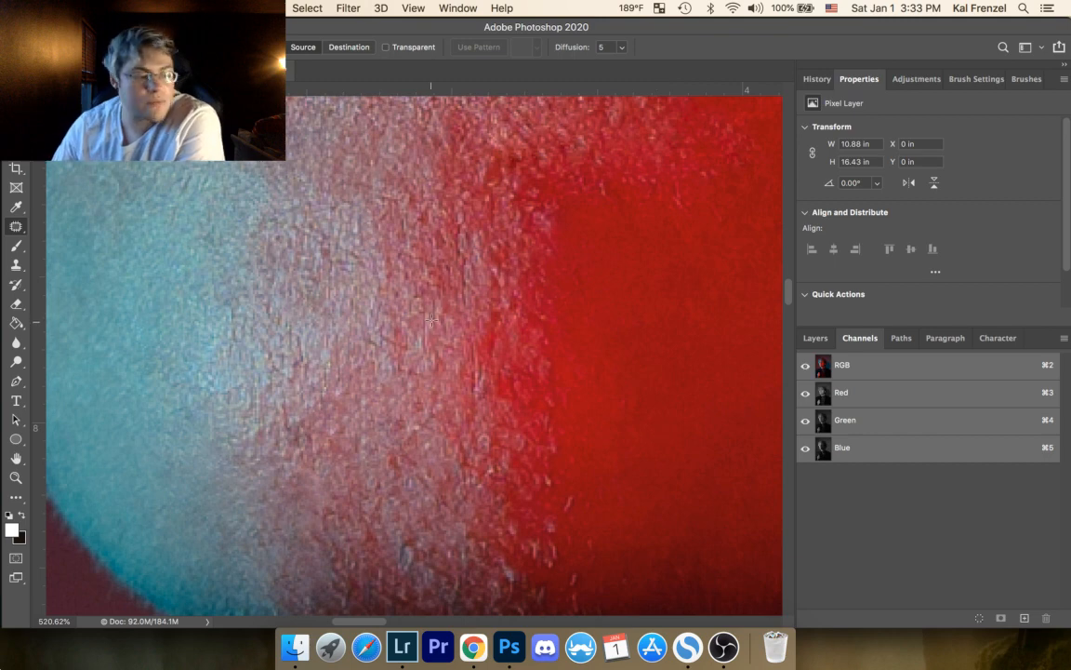
pyautogui.moveTo(566, 495); pyautogui.dragTo(570, 496)
pyautogui.moveTo(571, 507); pyautogui.dragTo(577, 528)
pyautogui.click(588, 495)
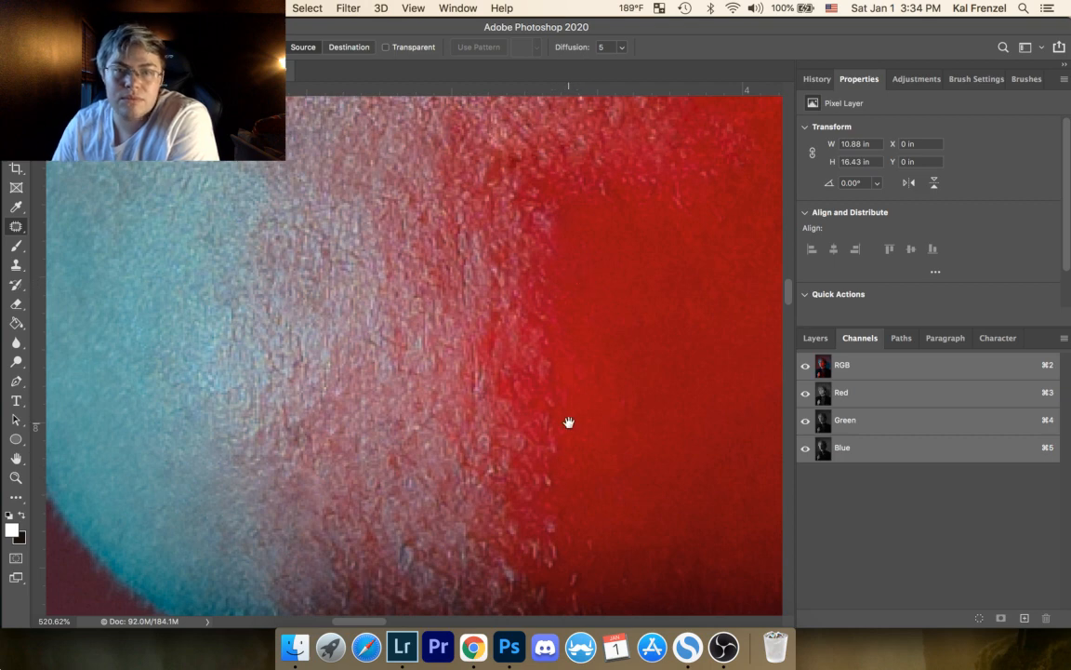
# Step: Patch the bright stubble marks along the upper border of the smooth red skin below the mouth, deselecting after each
pyautogui.moveTo(568, 422); pyautogui.dragTo(486, 458)
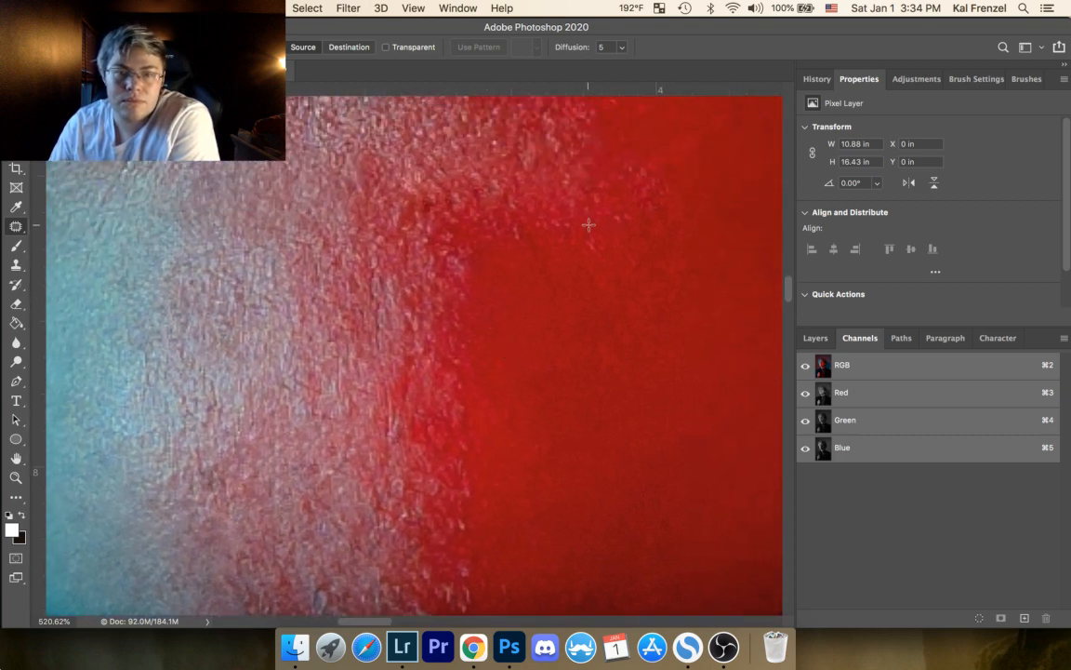
pyautogui.moveTo(589, 225)
pyautogui.mouseDown()
pyautogui.moveTo(606, 263)
pyautogui.moveTo(592, 219)
pyautogui.moveTo(567, 246)
pyautogui.moveTo(642, 270)
pyautogui.moveTo(611, 240)
pyautogui.moveTo(613, 267)
pyautogui.moveTo(591, 239)
pyautogui.moveTo(566, 271)
pyautogui.mouseUp()
pyautogui.click(692, 239)
pyautogui.click(635, 214)
pyautogui.click(640, 249)
pyautogui.click(615, 234)
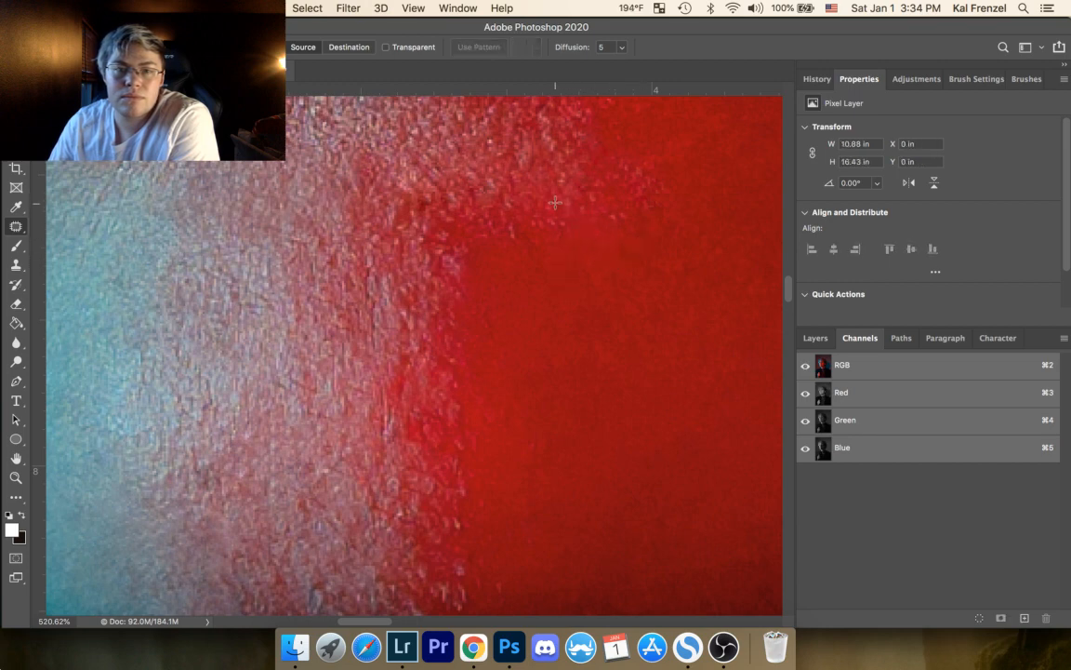
pyautogui.moveTo(518, 219)
pyautogui.mouseDown()
pyautogui.moveTo(517, 250)
pyautogui.moveTo(521, 223)
pyautogui.moveTo(492, 246)
pyautogui.mouseUp()
pyautogui.click(546, 239)
# Step: Patch an area about 0.08 by 0.07 in on the upper chin between the blue and red light, and deselect it
pyautogui.moveTo(506, 309); pyautogui.dragTo(588, 263)
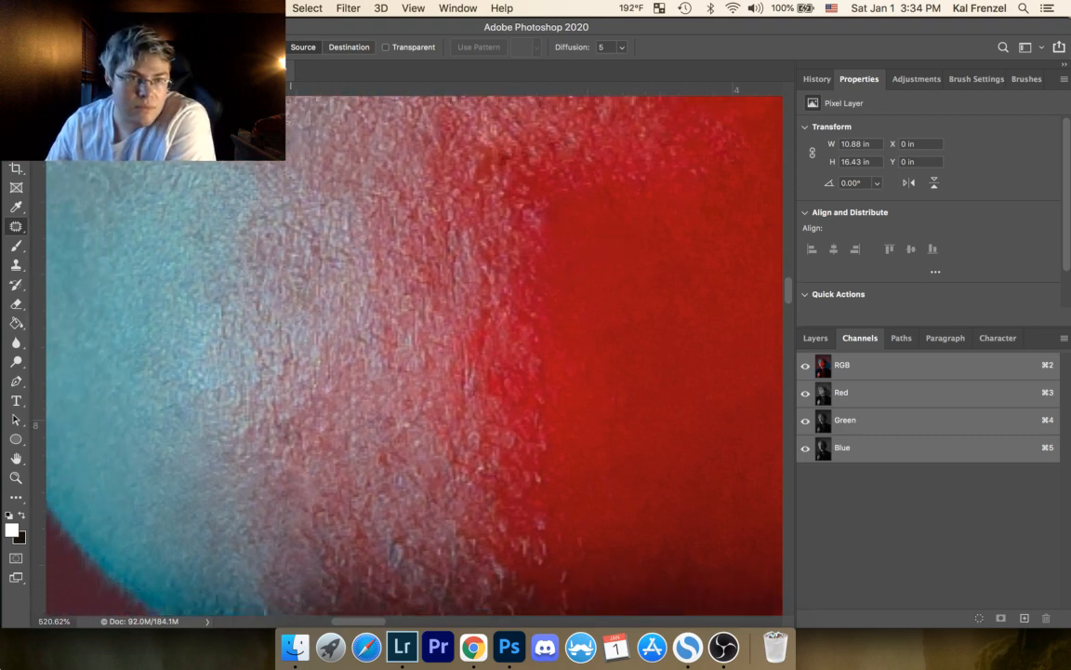
pyautogui.moveTo(291, 129); pyautogui.dragTo(288, 176)
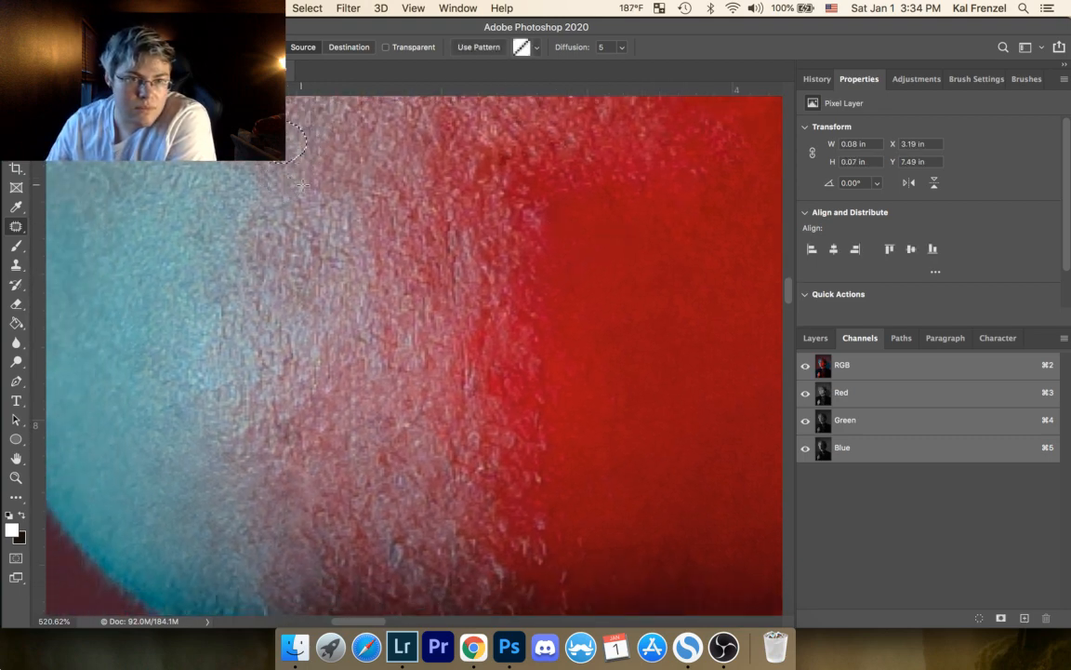
pyautogui.click(381, 149)
# Step: Patch the spots in the middle of the chin where the blue-lit skin turns pink, deselecting after each
pyautogui.moveTo(420, 311); pyautogui.dragTo(445, 222)
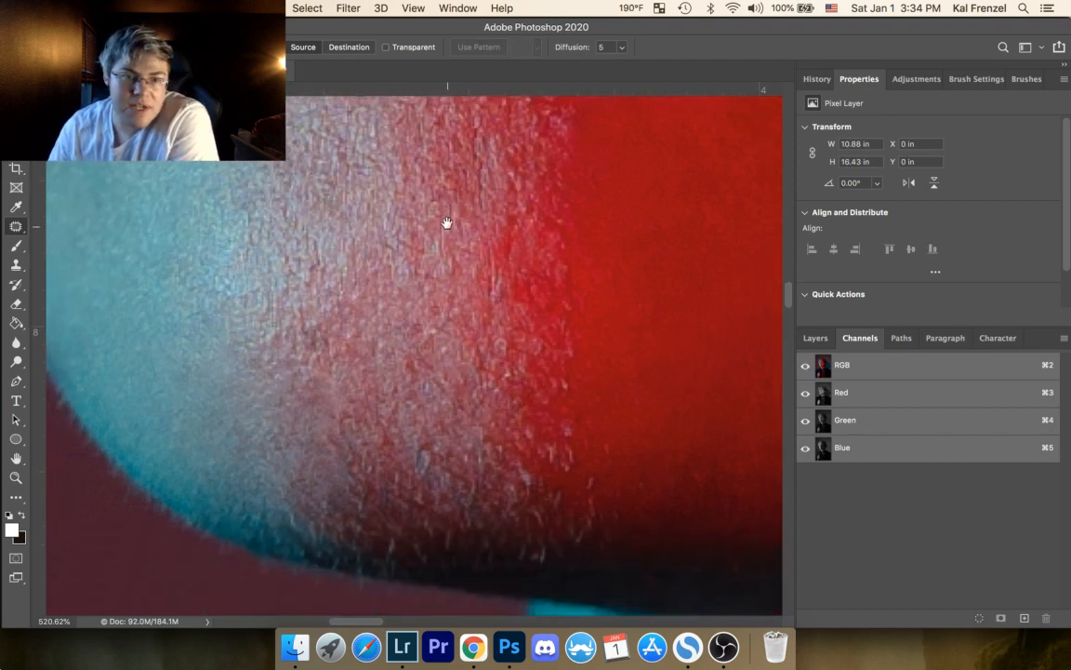
pyautogui.moveTo(356, 292)
pyautogui.mouseDown()
pyautogui.moveTo(366, 299)
pyautogui.moveTo(359, 294)
pyautogui.mouseUp()
pyautogui.moveTo(363, 298)
pyautogui.mouseDown()
pyautogui.moveTo(374, 287)
pyautogui.moveTo(329, 247)
pyautogui.moveTo(325, 270)
pyautogui.moveTo(317, 256)
pyautogui.mouseUp()
pyautogui.click(363, 276)
pyautogui.click(336, 221)
pyautogui.moveTo(314, 265); pyautogui.dragTo(326, 285)
pyautogui.click(419, 296)
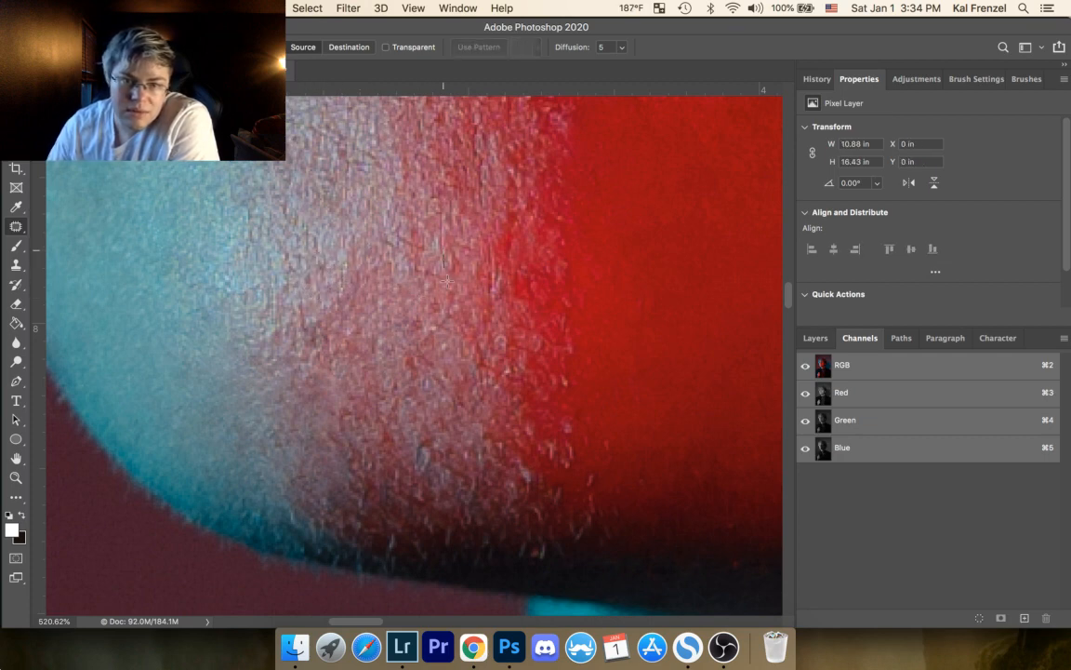
# Step: Patch a chin spot about 0.04 by 0.07 in and the mark beside it toward the red skin, deselecting after each
pyautogui.moveTo(447, 281)
pyautogui.mouseDown()
pyautogui.moveTo(449, 233)
pyautogui.moveTo(438, 238)
pyautogui.mouseUp()
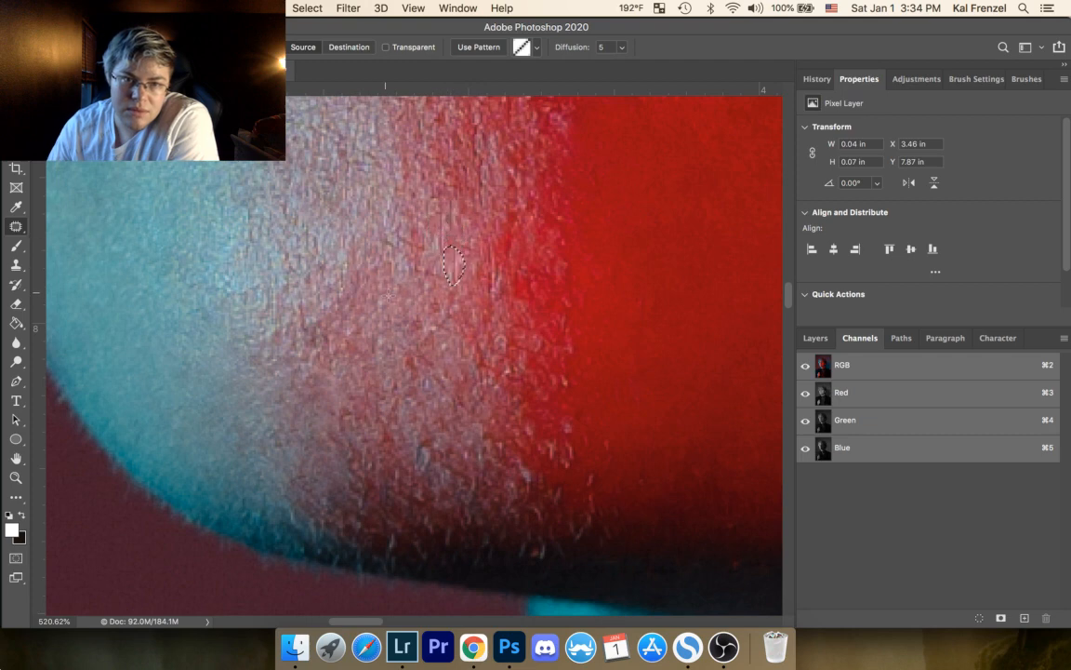
pyautogui.click(488, 234)
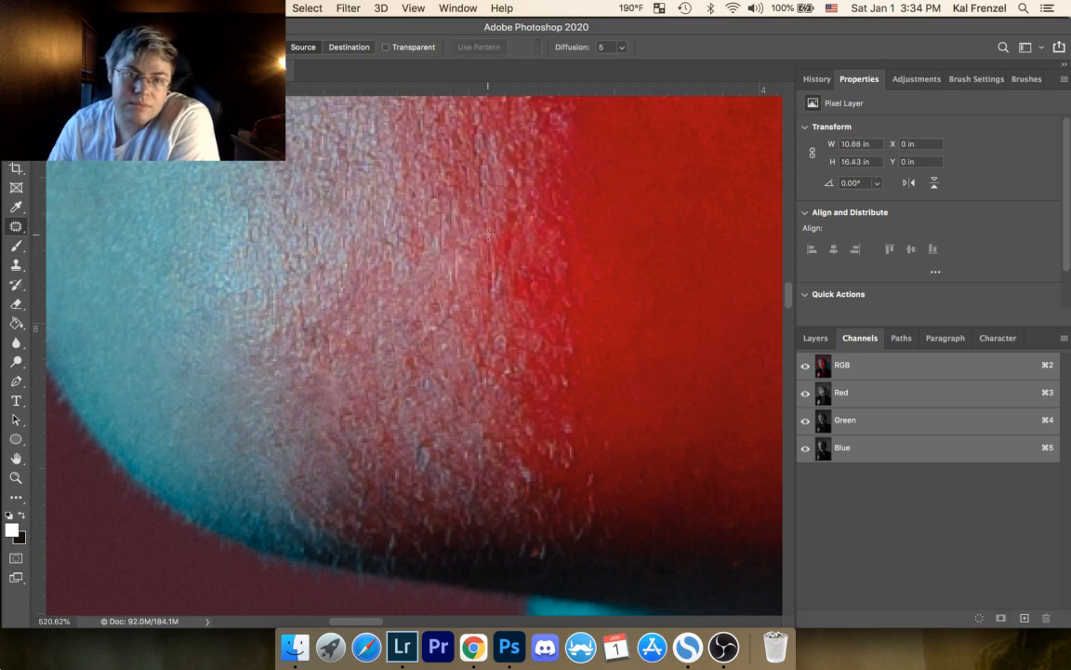
pyautogui.moveTo(489, 234)
pyautogui.mouseDown()
pyautogui.moveTo(500, 279)
pyautogui.moveTo(502, 244)
pyautogui.mouseUp()
pyautogui.click(567, 201)
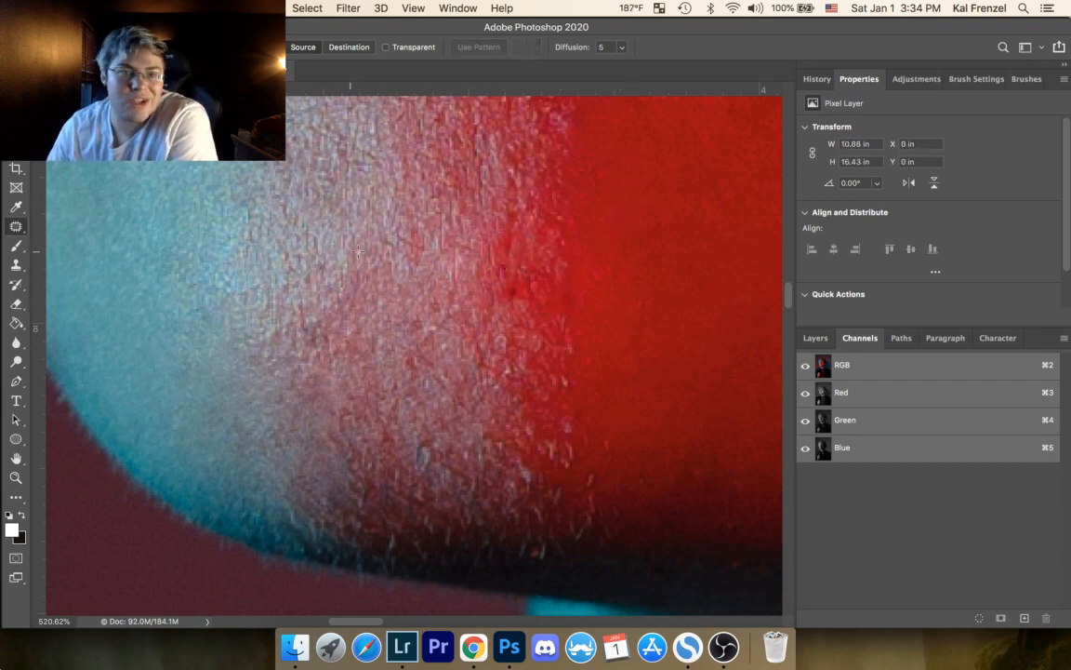
# Step: Patch two bright specks in the lower chin stubble near the smooth red skin, deselecting after each
pyautogui.moveTo(358, 251); pyautogui.dragTo(491, 160)
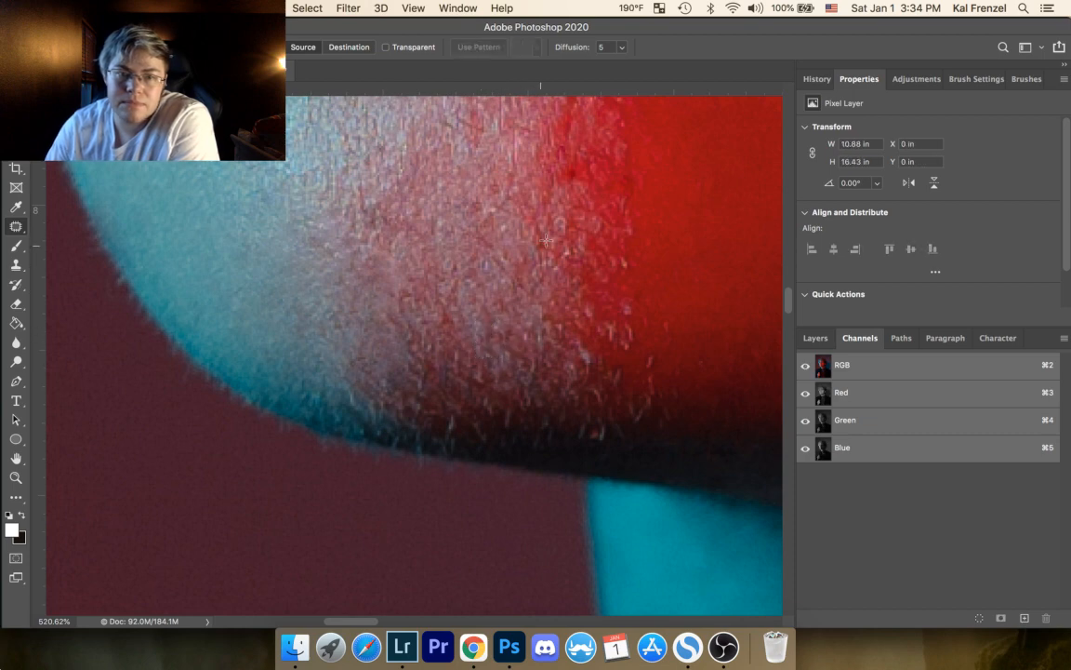
pyautogui.moveTo(562, 216)
pyautogui.mouseDown()
pyautogui.moveTo(548, 233)
pyautogui.moveTo(580, 240)
pyautogui.mouseUp()
pyautogui.press('super+d')
pyautogui.moveTo(582, 250); pyautogui.dragTo(593, 270)
pyautogui.press('super+d')
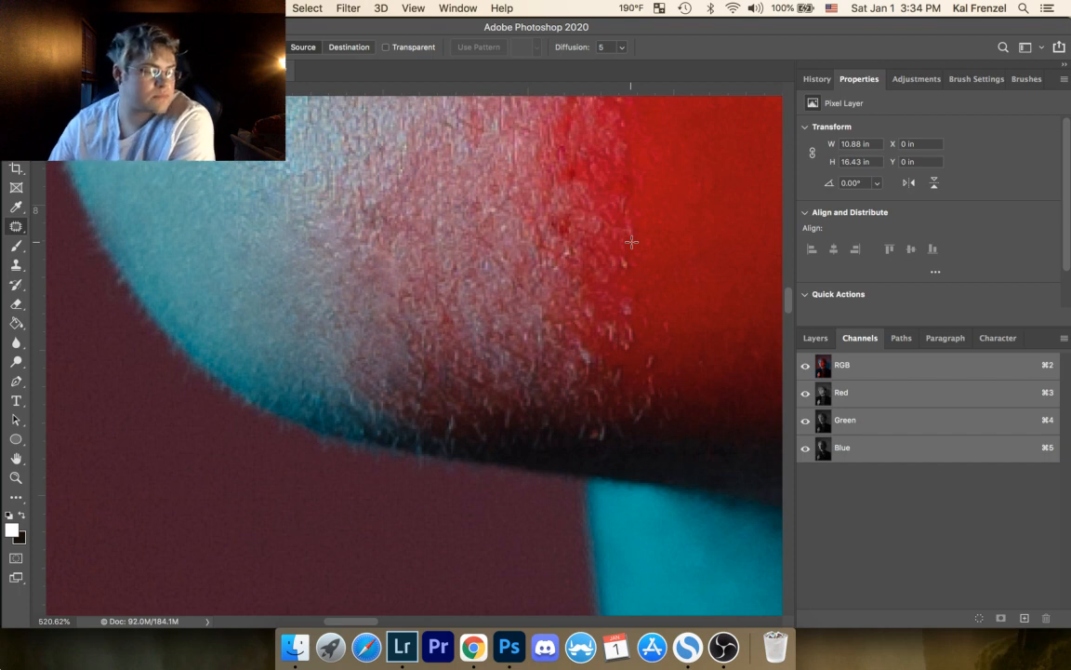
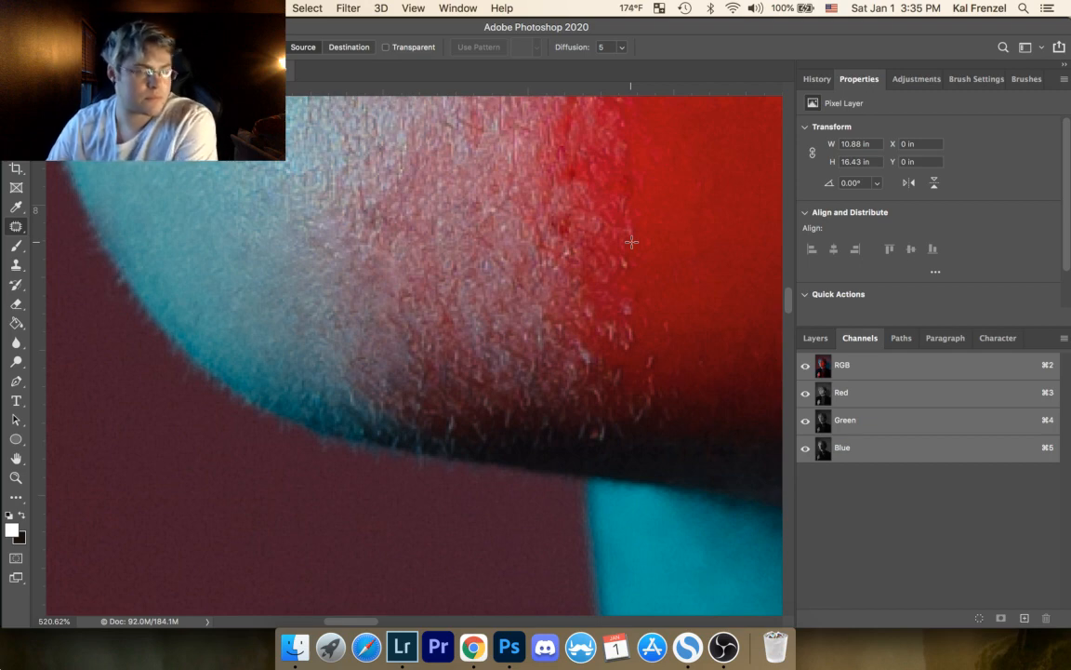
# Step: Patch the stray light hairs along the upper and middle part of the chin's red-lit edge with clean red skin
pyautogui.moveTo(621, 251)
pyautogui.mouseDown()
pyautogui.moveTo(619, 292)
pyautogui.moveTo(659, 287)
pyautogui.mouseUp()
pyautogui.press('super+d')
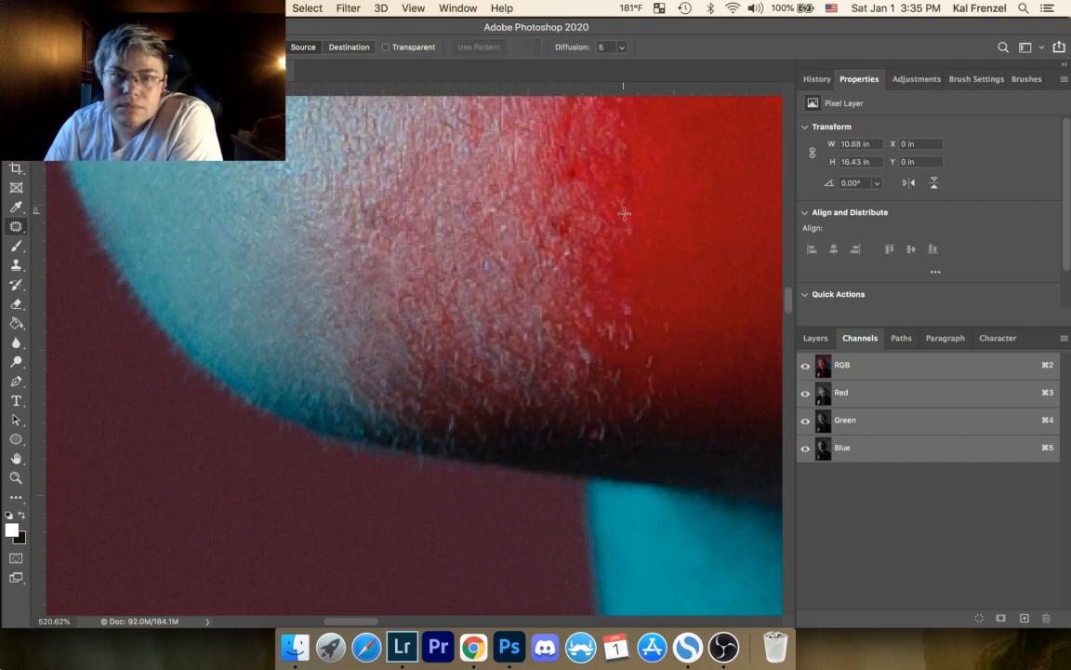
pyautogui.moveTo(624, 214)
pyautogui.mouseDown()
pyautogui.moveTo(633, 244)
pyautogui.moveTo(626, 215)
pyautogui.mouseUp()
pyautogui.moveTo(630, 225)
pyautogui.mouseDown()
pyautogui.moveTo(641, 256)
pyautogui.moveTo(667, 251)
pyautogui.mouseUp()
pyautogui.press('super+d')
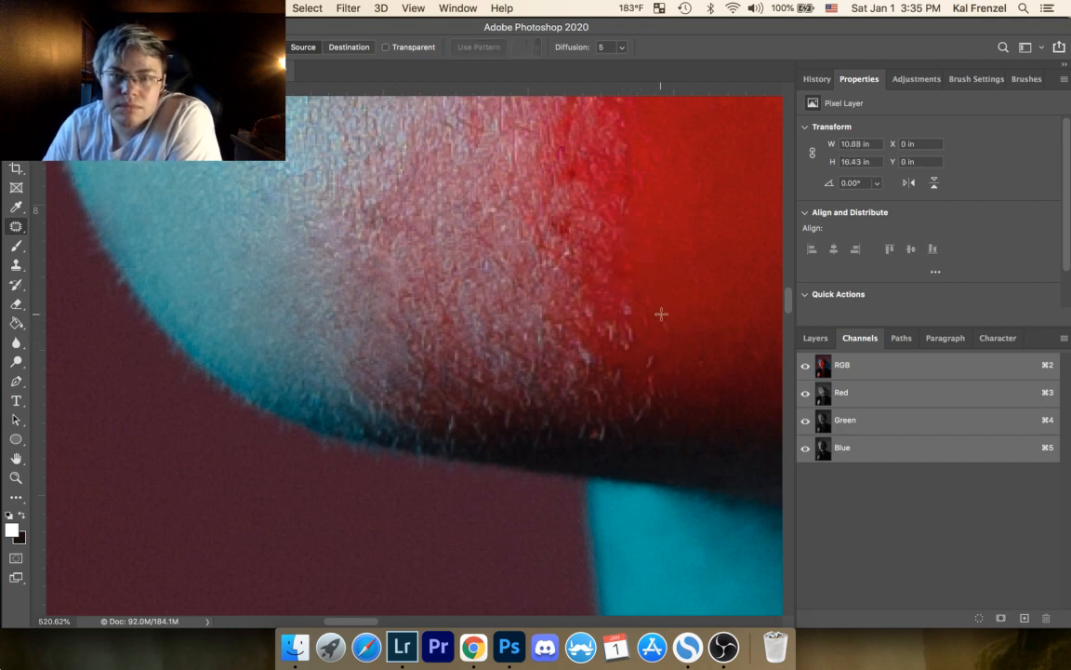
pyautogui.moveTo(661, 314)
pyautogui.mouseDown()
pyautogui.moveTo(665, 295)
pyautogui.moveTo(627, 299)
pyautogui.moveTo(647, 307)
pyautogui.mouseUp()
pyautogui.press('super+d')
# Step: Patch the remaining light hairs on the lower red-lit edge of the chin, just above the jaw shadow
pyautogui.press('super+d')
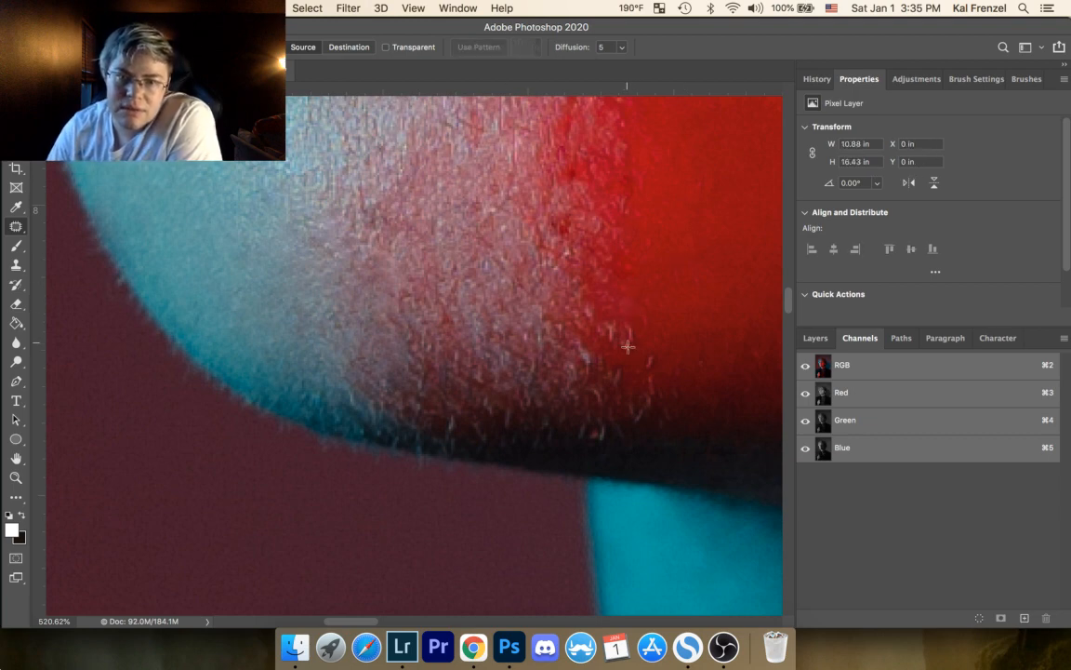
pyautogui.moveTo(620, 347)
pyautogui.mouseDown()
pyautogui.moveTo(641, 322)
pyautogui.moveTo(649, 371)
pyautogui.mouseUp()
pyautogui.press('super+d')
pyautogui.press('super+d')
pyautogui.moveTo(656, 380); pyautogui.dragTo(643, 378)
pyautogui.press('super+d')
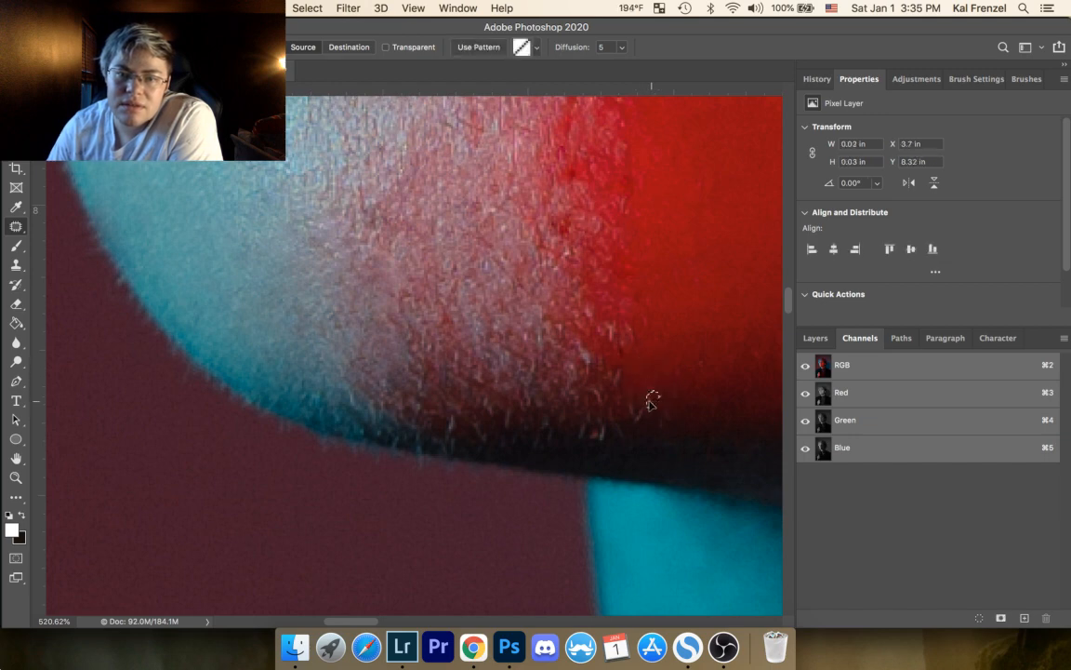
pyautogui.moveTo(626, 322)
pyautogui.mouseDown()
pyautogui.moveTo(644, 364)
pyautogui.moveTo(641, 313)
pyautogui.mouseUp()
pyautogui.press('super+d')
pyautogui.moveTo(644, 325); pyautogui.dragTo(640, 342)
pyautogui.press('super+d')
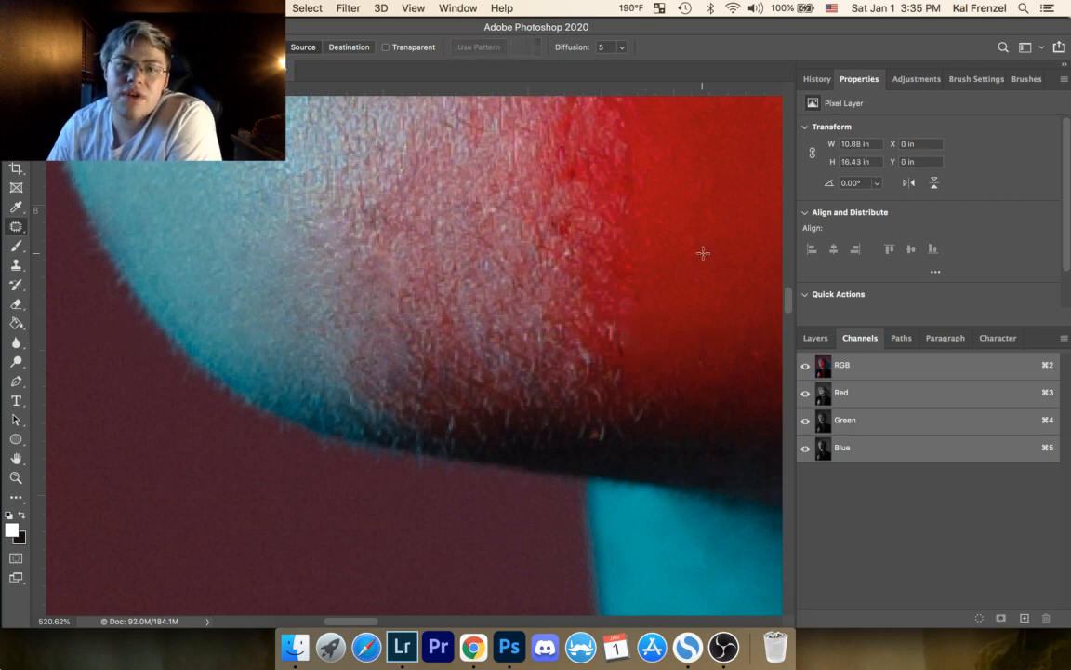
# Step: Patch the bright hairs and red speck in the dark jaw shadow above the blue-lit neck
pyautogui.moveTo(538, 314); pyautogui.dragTo(561, 236)
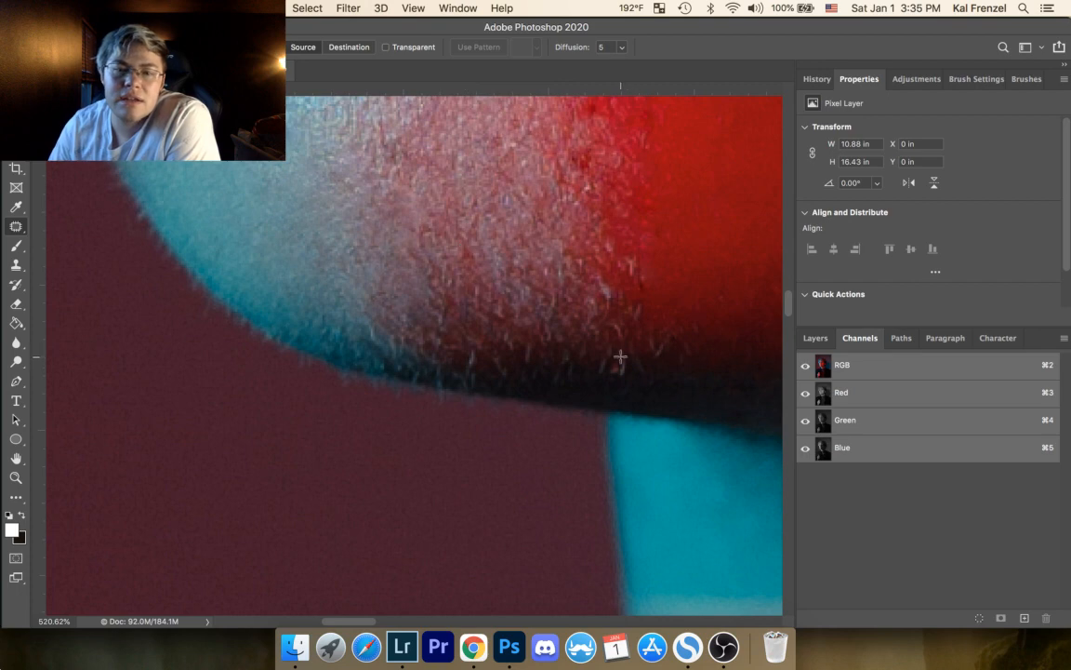
pyautogui.moveTo(593, 358); pyautogui.dragTo(621, 361)
pyautogui.moveTo(616, 373); pyautogui.dragTo(621, 391)
pyautogui.press('super+d')
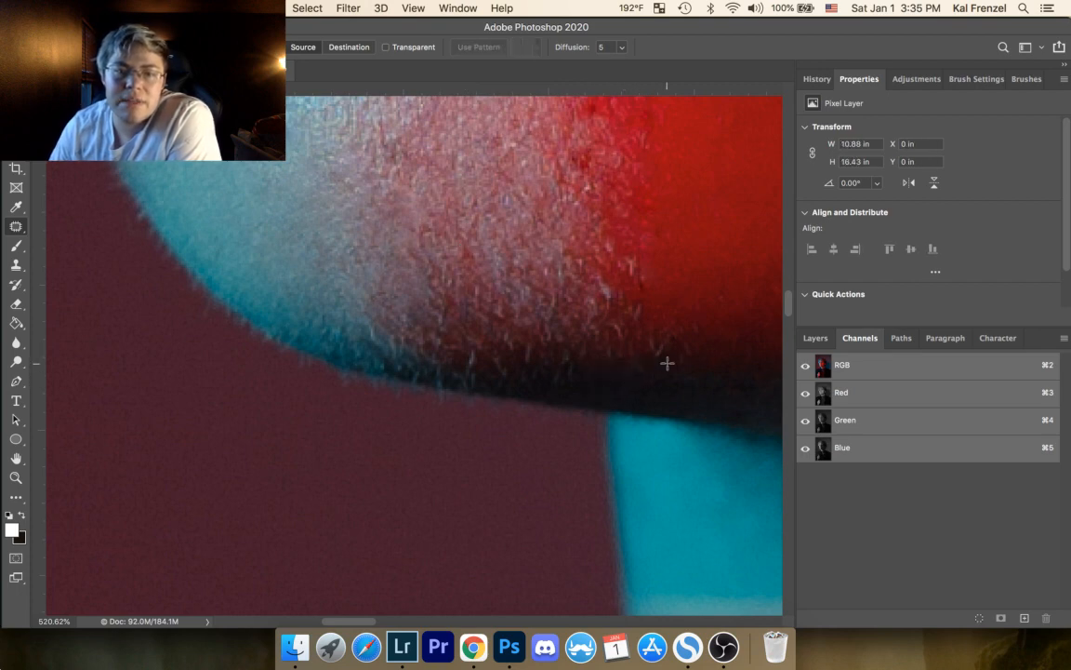
pyautogui.moveTo(574, 363)
pyautogui.mouseDown()
pyautogui.moveTo(548, 382)
pyautogui.moveTo(581, 369)
pyautogui.moveTo(586, 399)
pyautogui.moveTo(515, 375)
pyautogui.moveTo(545, 374)
pyautogui.moveTo(560, 388)
pyautogui.mouseUp()
pyautogui.press('super+d')
# Step: Patch the light stubble hairs along the jaw's shadowed lower edge, working toward the blue-lit side
pyautogui.press('super+d')
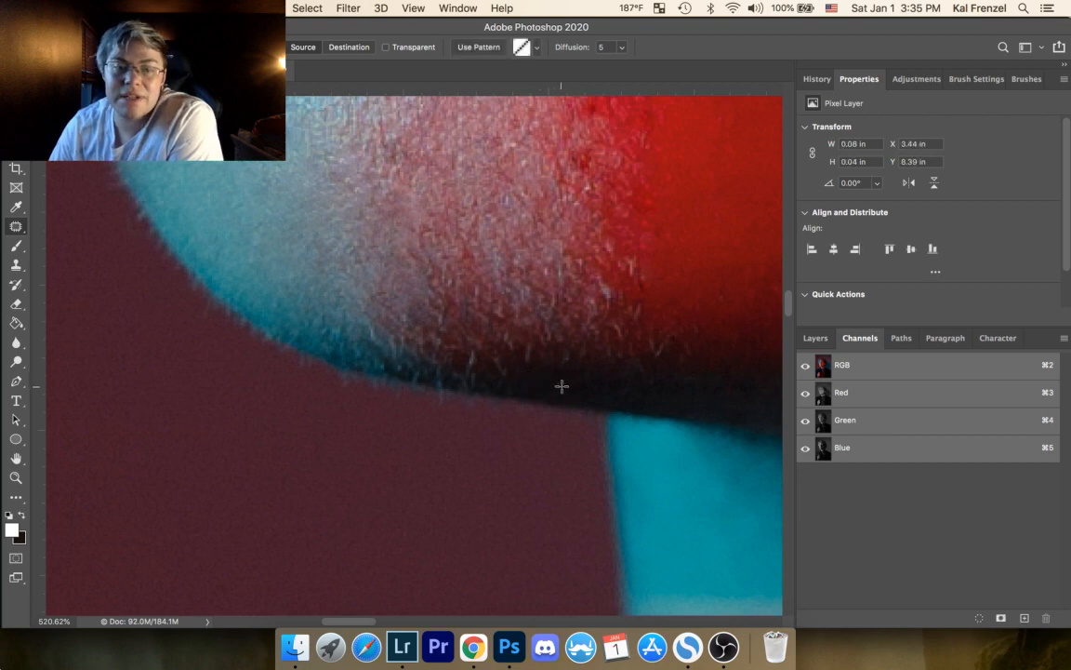
pyautogui.moveTo(495, 380)
pyautogui.mouseDown()
pyautogui.moveTo(455, 373)
pyautogui.moveTo(502, 377)
pyautogui.moveTo(473, 352)
pyautogui.moveTo(454, 363)
pyautogui.moveTo(507, 359)
pyautogui.moveTo(495, 350)
pyautogui.moveTo(488, 367)
pyautogui.moveTo(544, 352)
pyautogui.moveTo(536, 343)
pyautogui.moveTo(558, 373)
pyautogui.mouseUp()
pyautogui.press('super+d')
pyautogui.press('super+d')
pyautogui.press('super+d')
pyautogui.press('super+d')
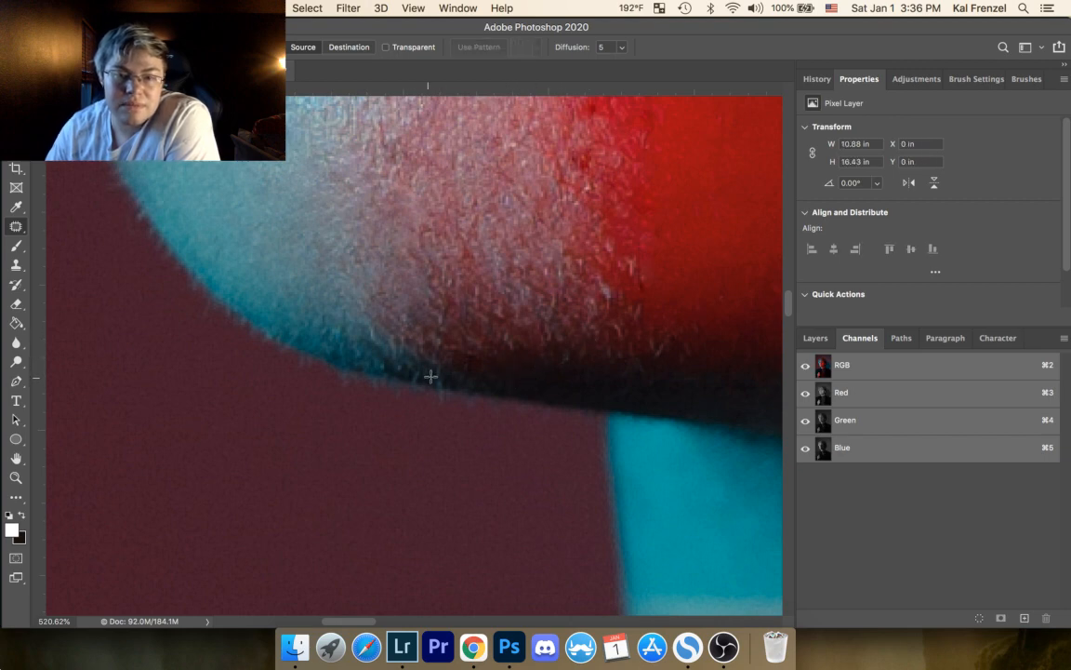
pyautogui.moveTo(435, 364)
pyautogui.mouseDown()
pyautogui.moveTo(447, 384)
pyautogui.moveTo(437, 366)
pyautogui.mouseUp()
pyautogui.moveTo(444, 378)
pyautogui.mouseDown()
pyautogui.moveTo(467, 388)
pyautogui.moveTo(475, 372)
pyautogui.mouseUp()
pyautogui.press('super+d')
pyautogui.moveTo(471, 373); pyautogui.dragTo(496, 375)
pyautogui.press('super+d')
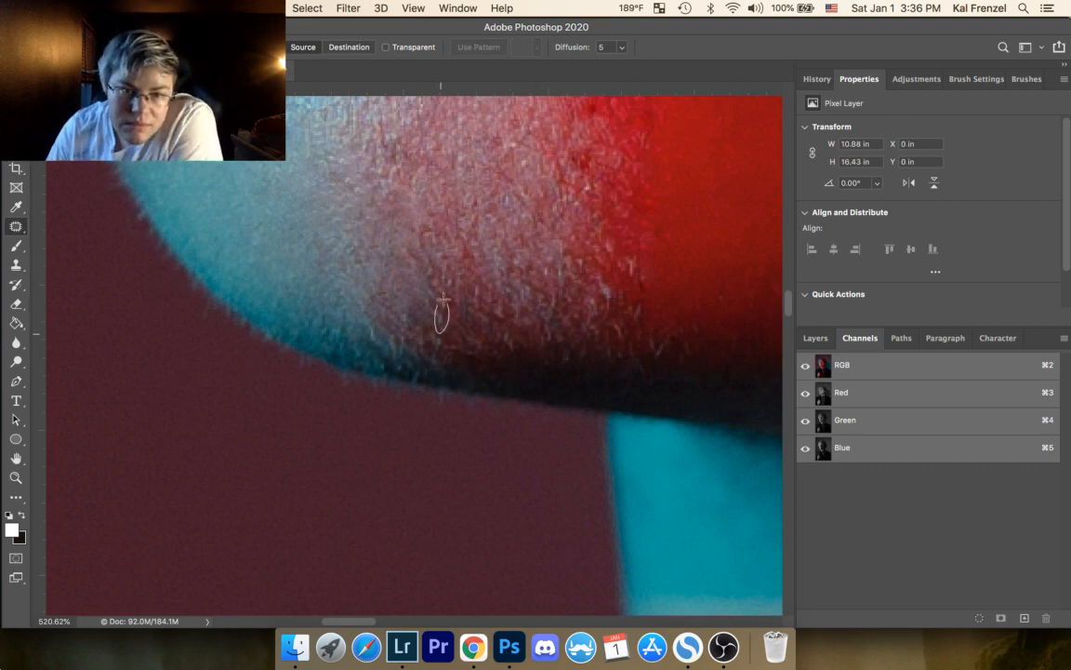
# Step: Patch the stubble in the middle of the chin and along its red boundary, plus the small spot on the red skin
pyautogui.moveTo(455, 298)
pyautogui.mouseDown()
pyautogui.moveTo(455, 325)
pyautogui.moveTo(468, 330)
pyautogui.moveTo(476, 303)
pyautogui.moveTo(444, 296)
pyautogui.mouseUp()
pyautogui.press('super+d')
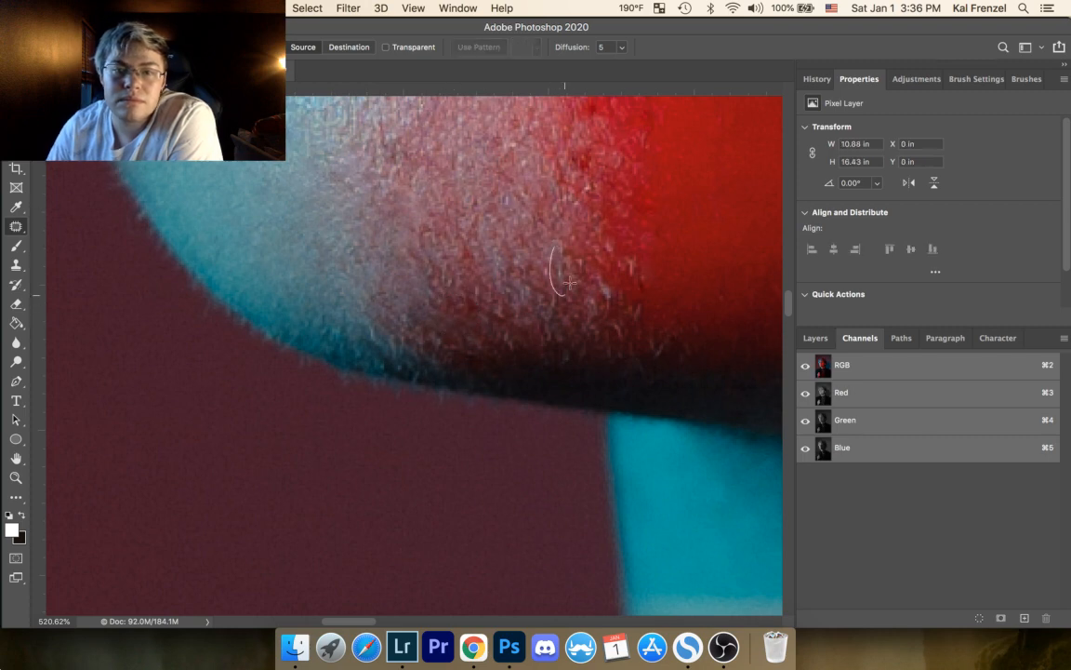
pyautogui.moveTo(597, 275)
pyautogui.mouseDown()
pyautogui.moveTo(611, 299)
pyautogui.moveTo(598, 276)
pyautogui.mouseUp()
pyautogui.moveTo(605, 296)
pyautogui.mouseDown()
pyautogui.moveTo(633, 281)
pyautogui.moveTo(629, 259)
pyautogui.mouseUp()
pyautogui.press('super+d')
pyautogui.moveTo(635, 276)
pyautogui.mouseDown()
pyautogui.moveTo(649, 274)
pyautogui.moveTo(637, 267)
pyautogui.mouseUp()
pyautogui.press('super+d')
pyautogui.press('super+d')
pyautogui.moveTo(643, 277)
pyautogui.mouseDown()
pyautogui.moveTo(660, 275)
pyautogui.moveTo(642, 309)
pyautogui.moveTo(646, 287)
pyautogui.mouseUp()
pyautogui.press('super+d')
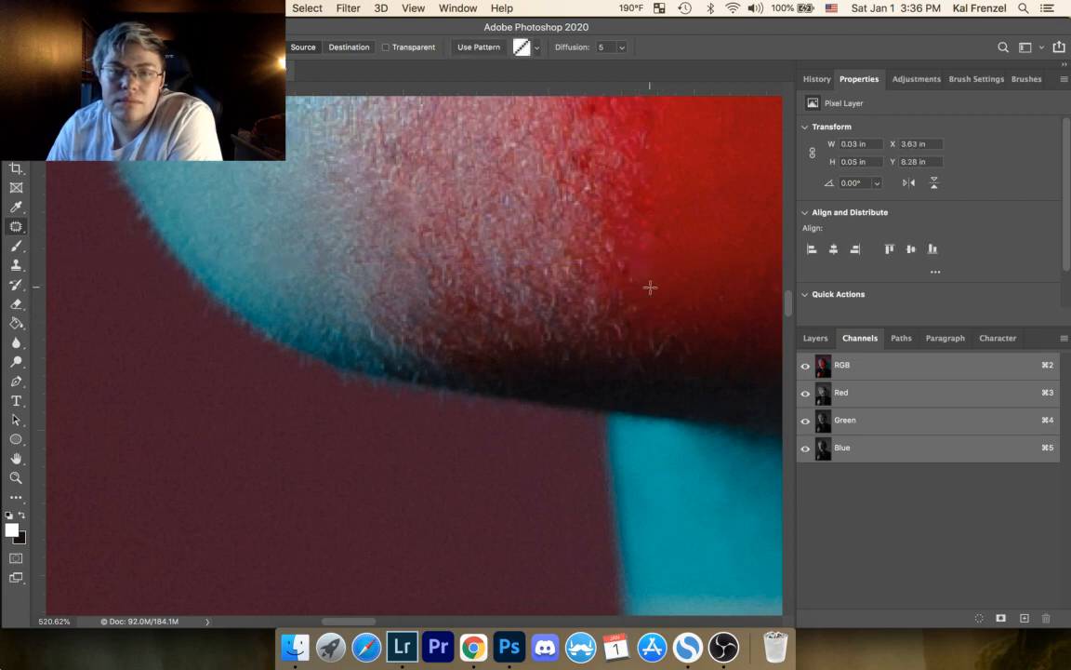
pyautogui.moveTo(725, 291)
pyautogui.mouseDown()
pyautogui.moveTo(727, 302)
pyautogui.moveTo(726, 292)
pyautogui.mouseUp()
pyautogui.moveTo(724, 296); pyautogui.dragTo(707, 283)
pyautogui.press('super+d')
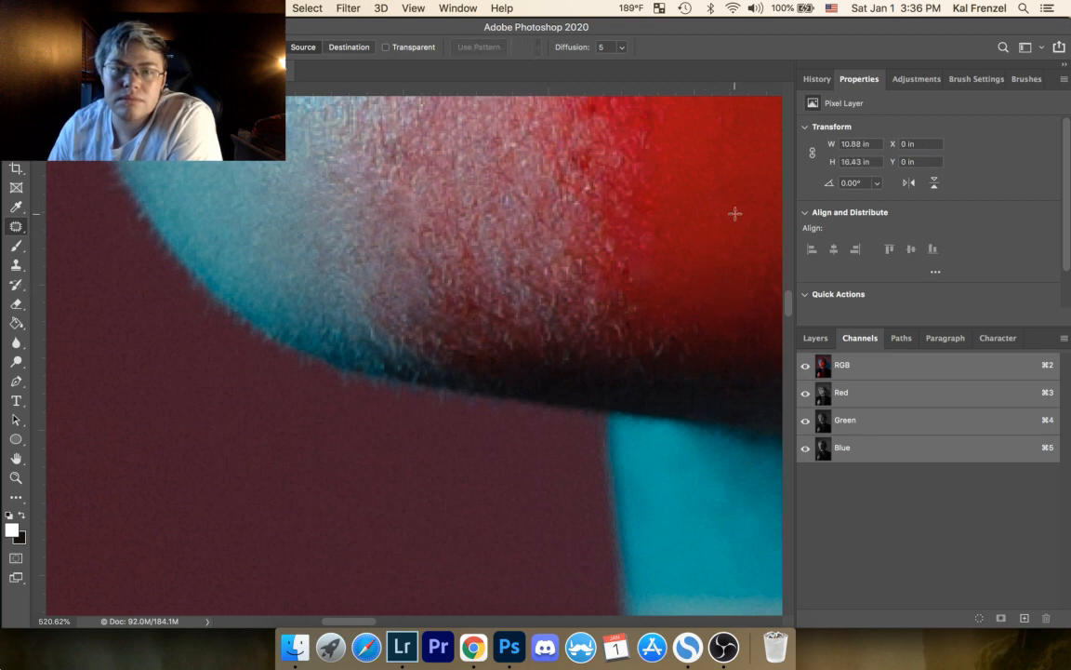
# Step: Patch the dark red blemish at the chin's color boundary and the uneven stubble areas below it
pyautogui.moveTo(544, 348); pyautogui.dragTo(547, 359)
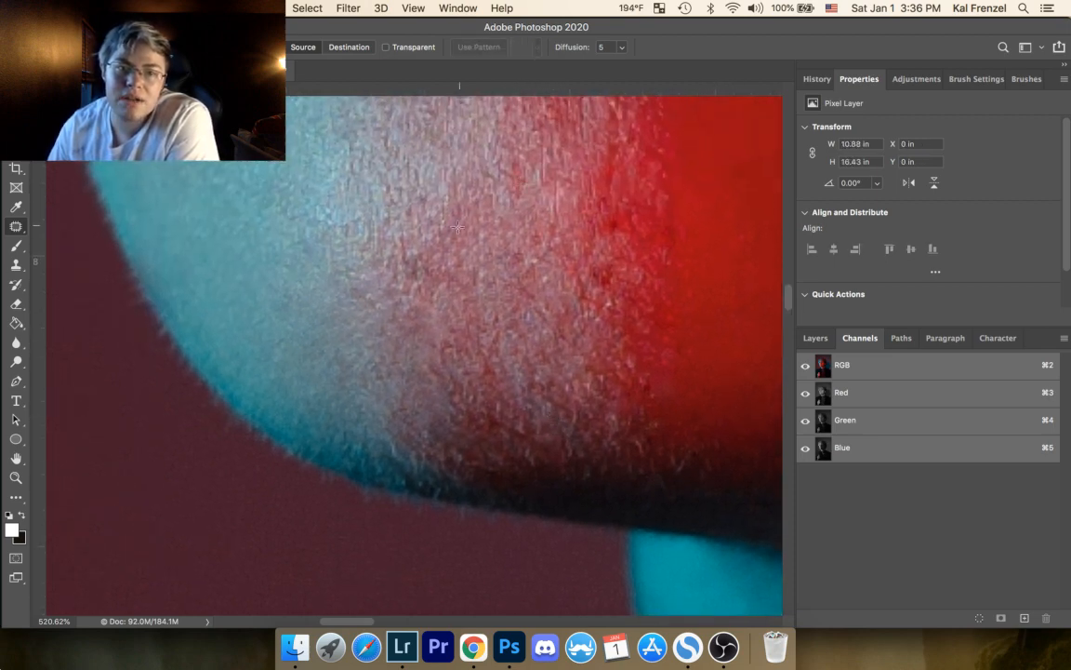
pyautogui.moveTo(529, 262); pyautogui.dragTo(469, 277)
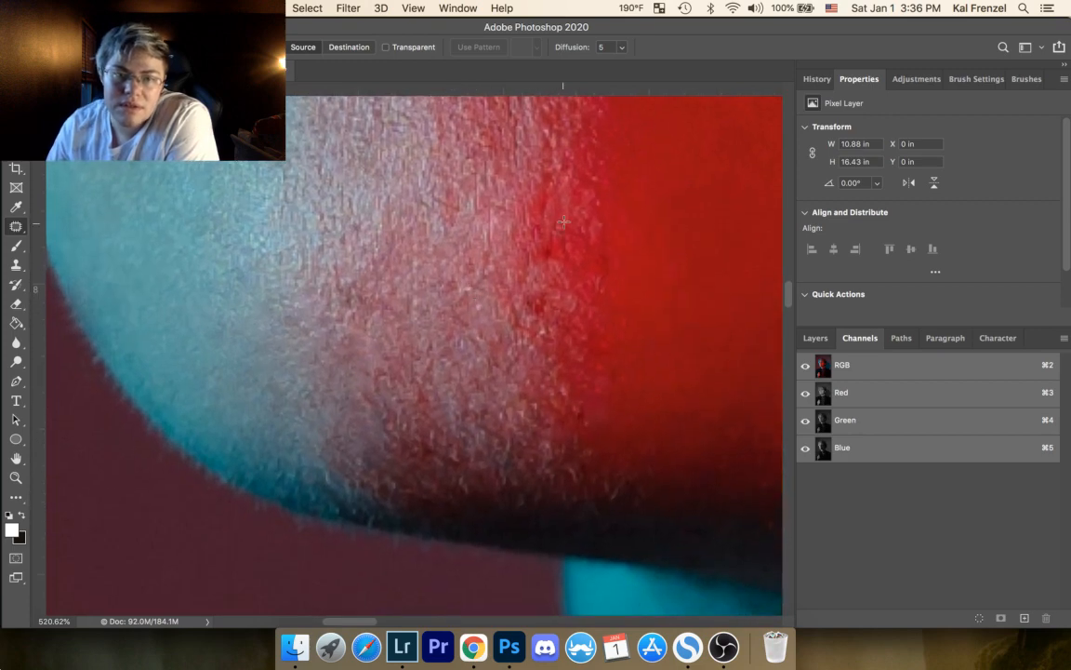
pyautogui.moveTo(563, 221)
pyautogui.mouseDown()
pyautogui.moveTo(555, 231)
pyautogui.moveTo(560, 225)
pyautogui.mouseUp()
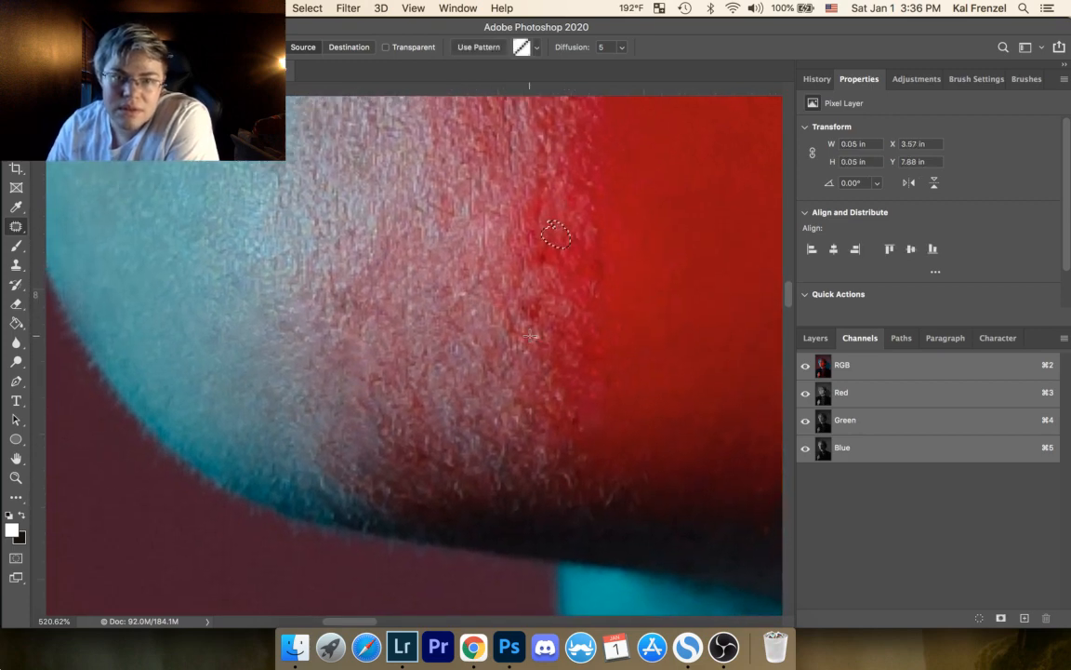
pyautogui.press('super+d')
pyautogui.moveTo(400, 422)
pyautogui.mouseDown()
pyautogui.moveTo(391, 411)
pyautogui.moveTo(401, 426)
pyautogui.moveTo(419, 414)
pyautogui.mouseUp()
pyautogui.press('super+d')
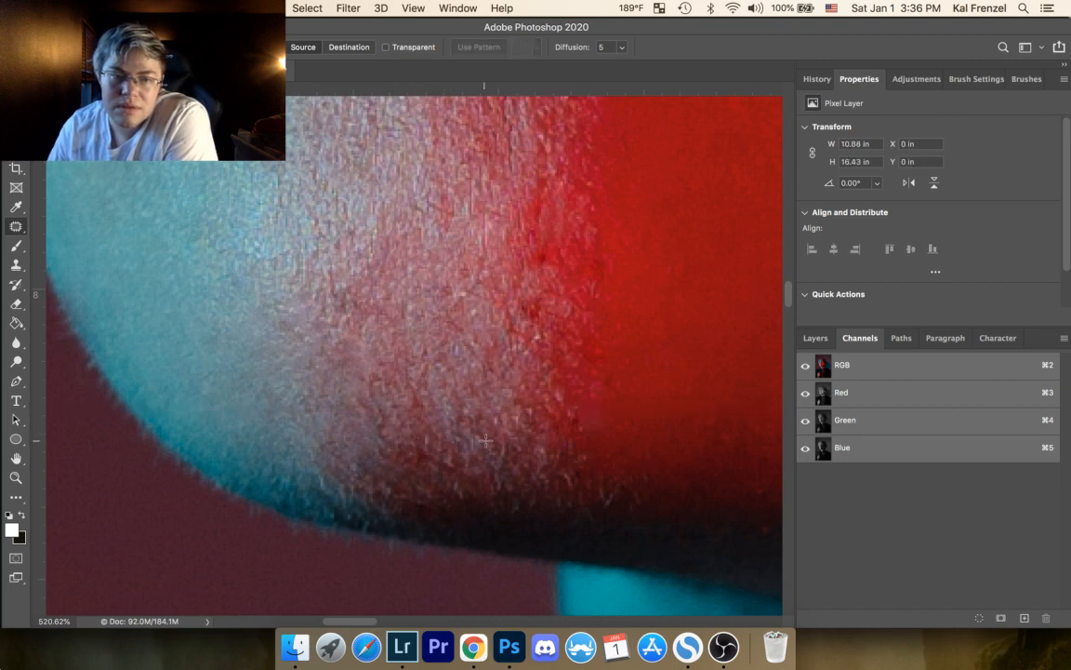
pyautogui.moveTo(491, 403)
pyautogui.mouseDown()
pyautogui.moveTo(499, 410)
pyautogui.moveTo(488, 413)
pyautogui.moveTo(549, 417)
pyautogui.moveTo(535, 423)
pyautogui.mouseUp()
pyautogui.press('super+d')
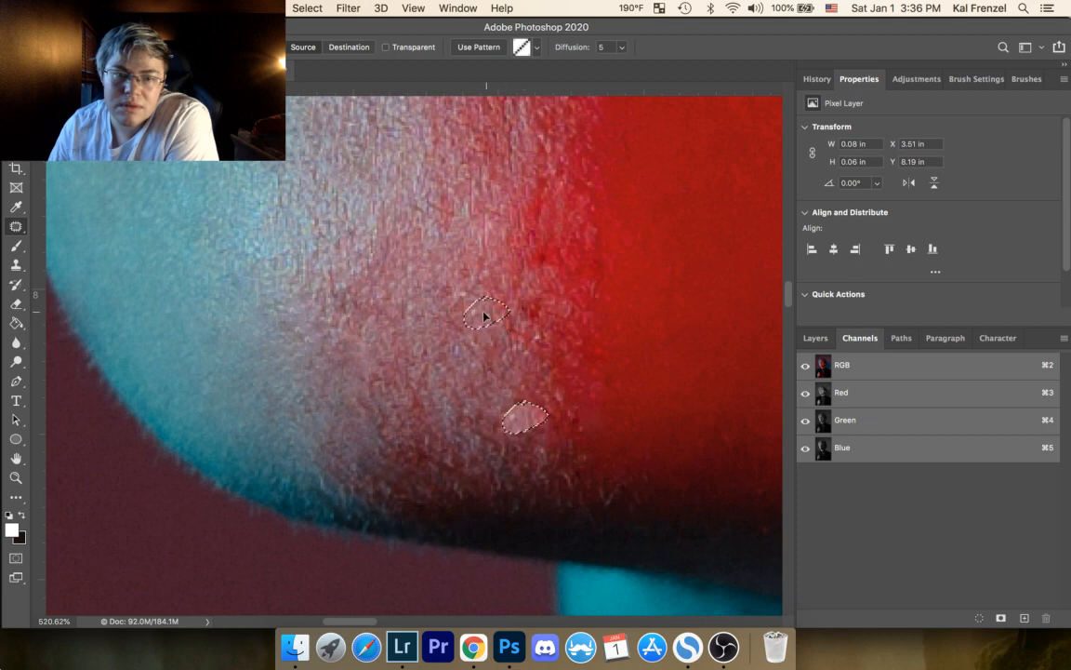
pyautogui.press('super+d')
# Step: Patch the coarse stubble where the chin's pink texture meets the smooth red skin, down to the jaw shadow
pyautogui.moveTo(511, 395)
pyautogui.mouseDown()
pyautogui.moveTo(519, 431)
pyautogui.moveTo(517, 400)
pyautogui.moveTo(498, 407)
pyautogui.moveTo(574, 335)
pyautogui.mouseUp()
pyautogui.press('super+d')
pyautogui.moveTo(603, 173)
pyautogui.mouseDown()
pyautogui.moveTo(639, 220)
pyautogui.moveTo(634, 197)
pyautogui.mouseUp()
pyautogui.press('super+d')
pyautogui.moveTo(621, 230); pyautogui.dragTo(608, 254)
pyautogui.press('super+d')
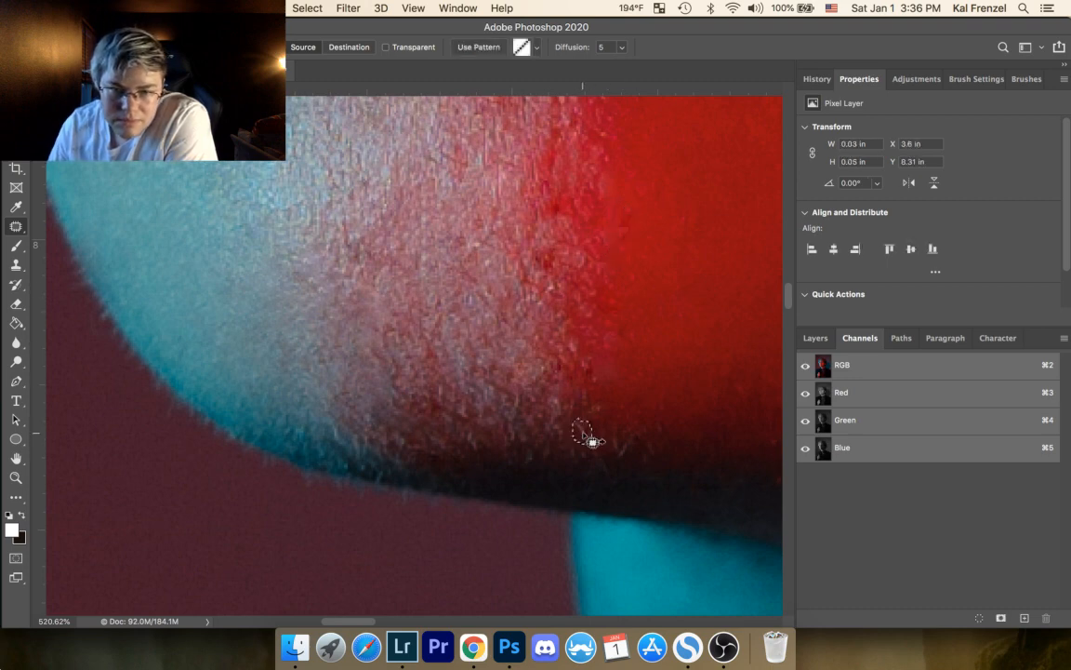
# Step: Patch the leftover hairs at the bottom of the red transition, just above the shadow under the chin
pyautogui.moveTo(610, 425)
pyautogui.mouseDown()
pyautogui.moveTo(618, 463)
pyautogui.moveTo(647, 442)
pyautogui.mouseUp()
pyautogui.press('super+d')
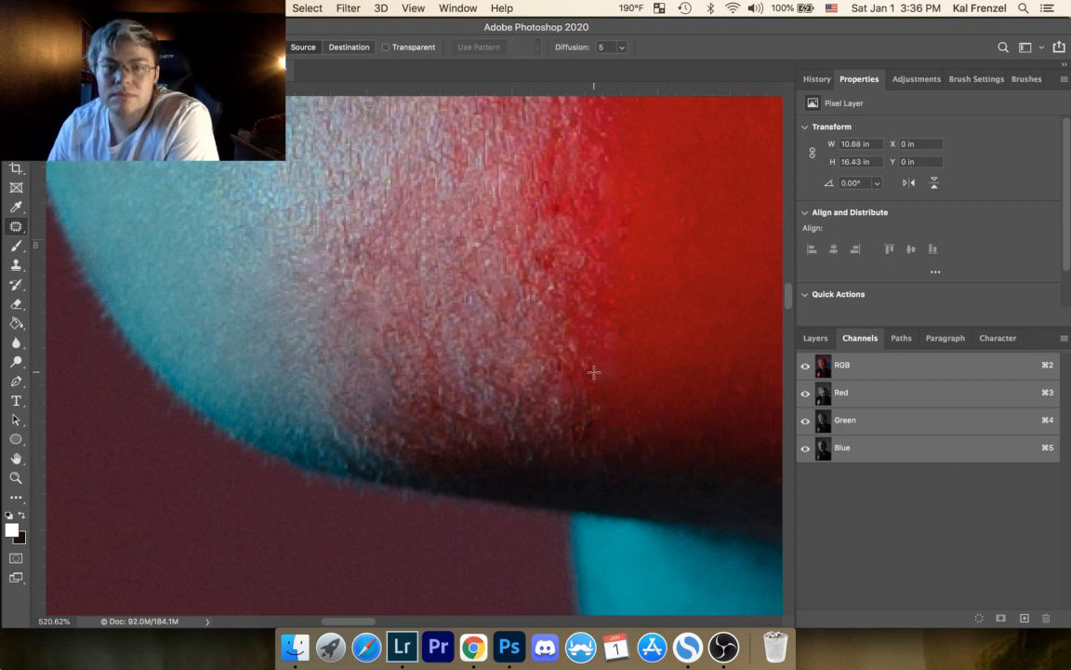
pyautogui.moveTo(584, 354); pyautogui.dragTo(584, 354)
pyautogui.moveTo(589, 370); pyautogui.dragTo(617, 366)
pyautogui.press('super+d')
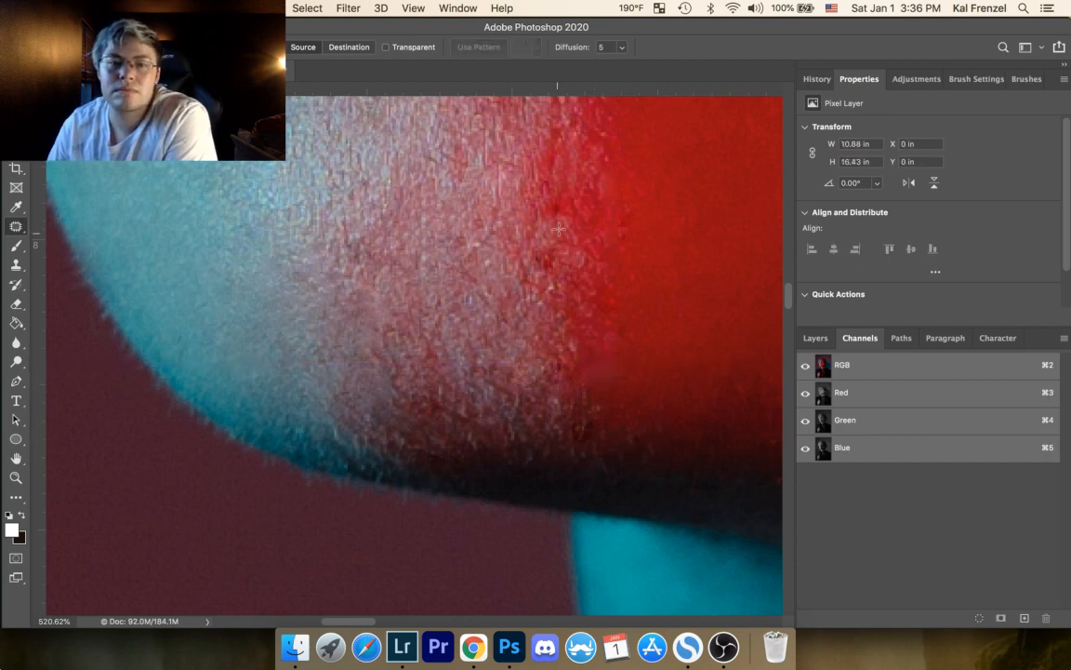
# Step: Patch the dark red spots in the stubble beside the chin's red boundary using nearby texture
pyautogui.moveTo(517, 260)
pyautogui.mouseDown()
pyautogui.moveTo(518, 315)
pyautogui.moveTo(516, 251)
pyautogui.mouseUp()
pyautogui.moveTo(531, 297); pyautogui.dragTo(499, 269)
pyautogui.press('super+d')
pyautogui.moveTo(558, 307)
pyautogui.mouseDown()
pyautogui.moveTo(552, 282)
pyautogui.moveTo(533, 303)
pyautogui.mouseUp()
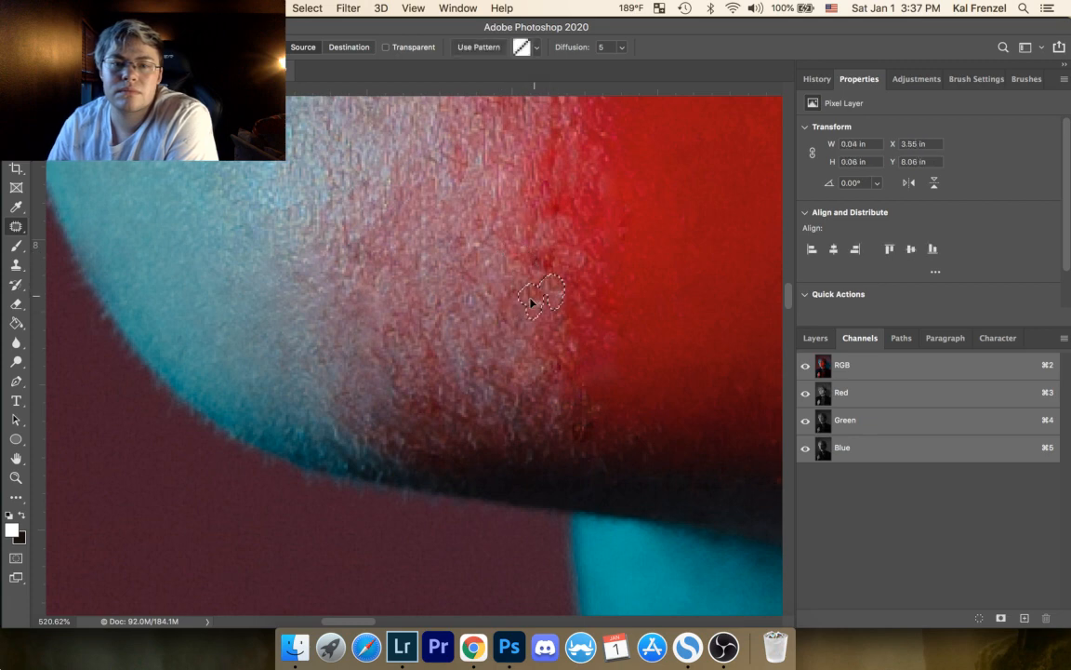
pyautogui.press('super+d')
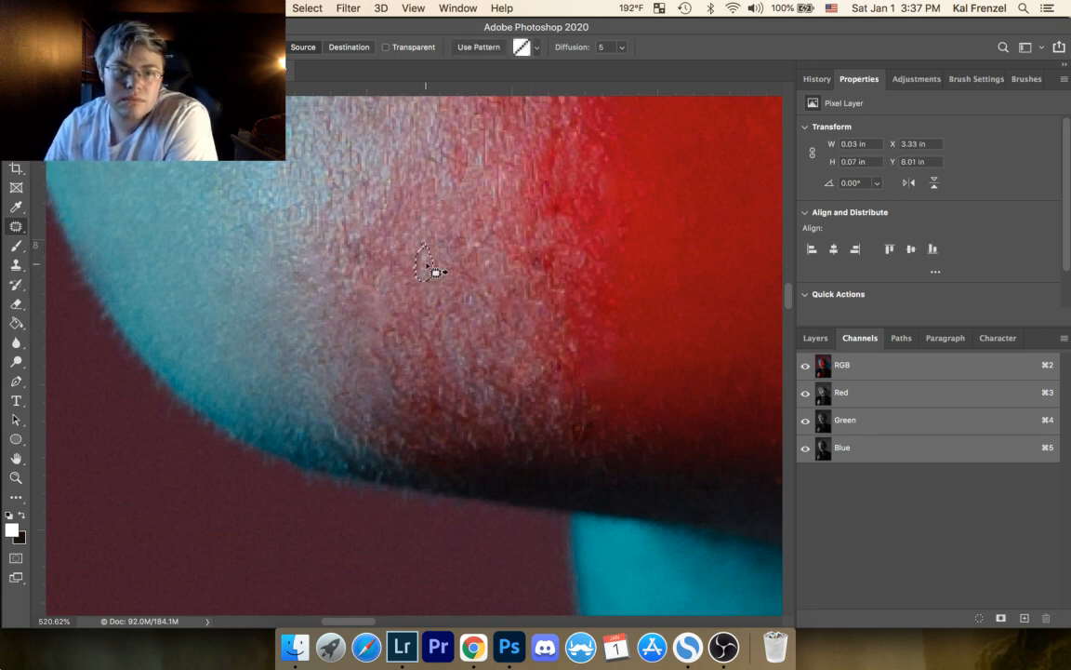
# Step: Patch the uneven stubble in the chin's pink central area and at its lower red edge
pyautogui.moveTo(477, 237)
pyautogui.mouseDown()
pyautogui.moveTo(489, 231)
pyautogui.moveTo(495, 275)
pyautogui.moveTo(499, 255)
pyautogui.moveTo(488, 280)
pyautogui.moveTo(512, 279)
pyautogui.mouseUp()
pyautogui.press('super+d')
pyautogui.press('super+d')
pyautogui.moveTo(510, 291)
pyautogui.mouseDown()
pyautogui.moveTo(517, 310)
pyautogui.moveTo(459, 308)
pyautogui.moveTo(483, 299)
pyautogui.moveTo(445, 287)
pyautogui.moveTo(460, 215)
pyautogui.mouseUp()
pyautogui.press('super+d')
pyautogui.press('super+d')
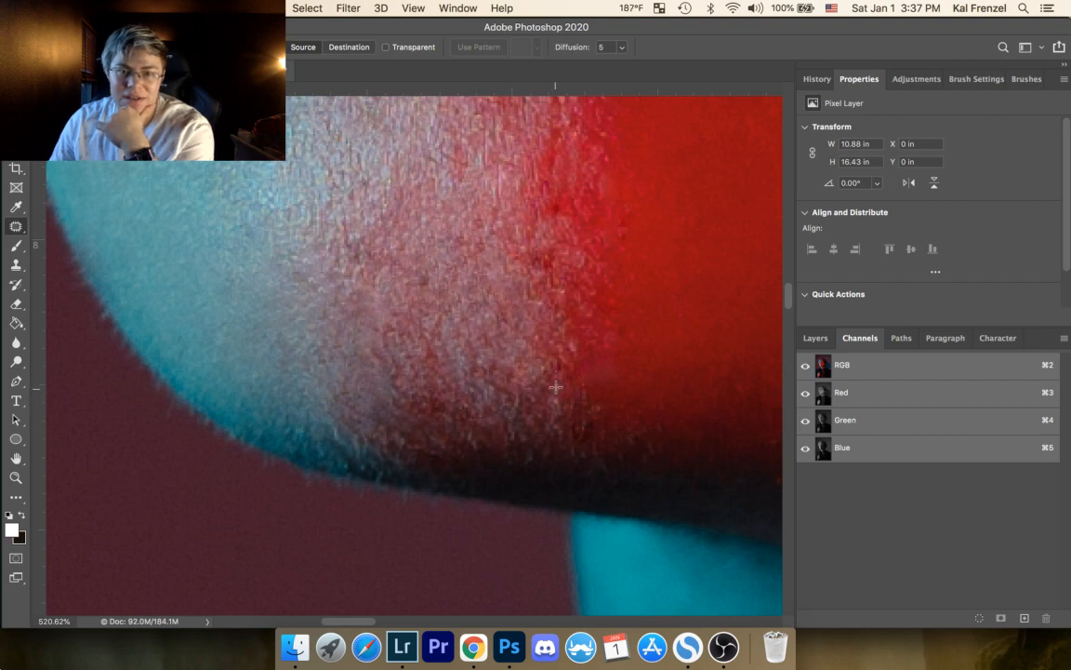
pyautogui.moveTo(555, 388)
pyautogui.mouseDown()
pyautogui.moveTo(580, 386)
pyautogui.moveTo(577, 373)
pyautogui.mouseUp()
pyautogui.press('super+d')
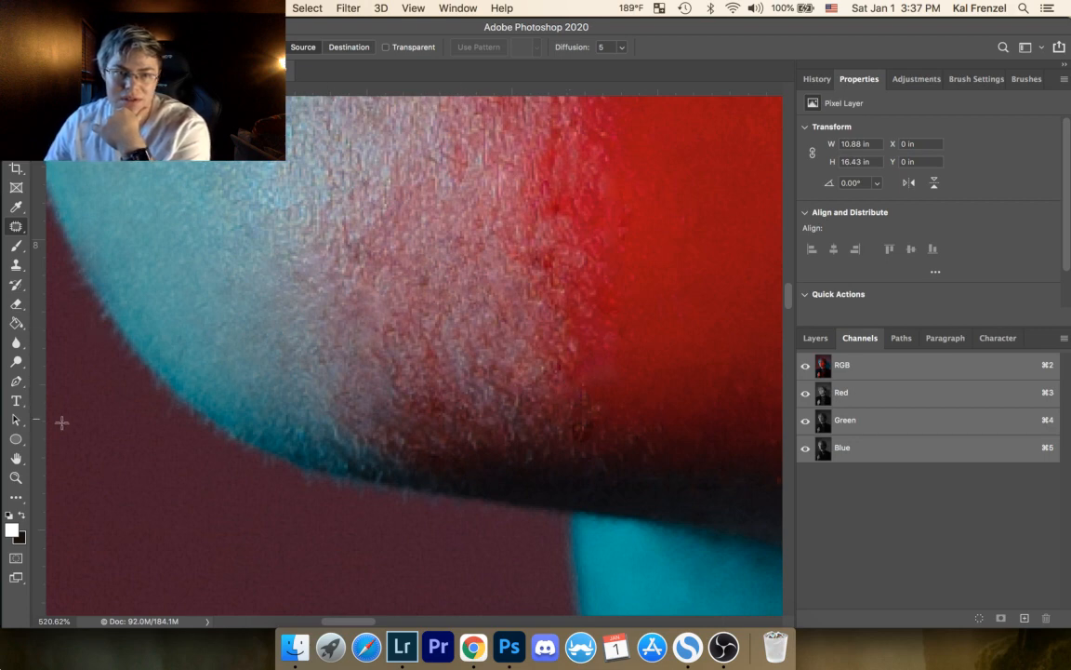
# Step: Zoom out to the whole face and compare the retouch with the original by toggling the Background copy layer's visibility
pyautogui.click(16, 480)
pyautogui.moveTo(378, 264); pyautogui.dragTo(280, 359)
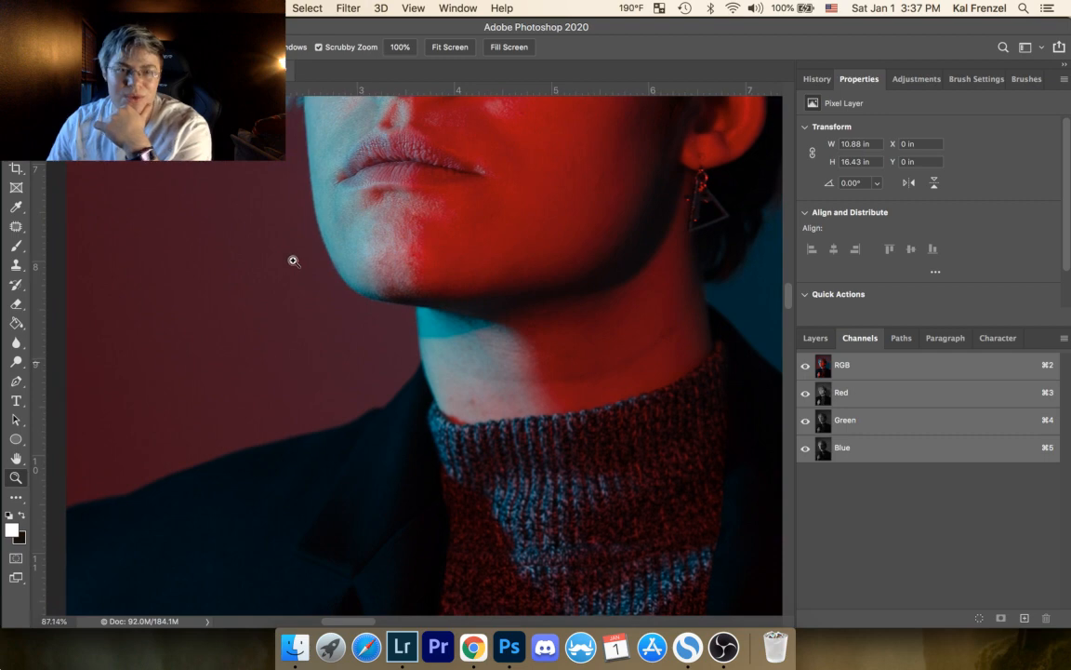
pyautogui.moveTo(366, 275); pyautogui.dragTo(381, 457)
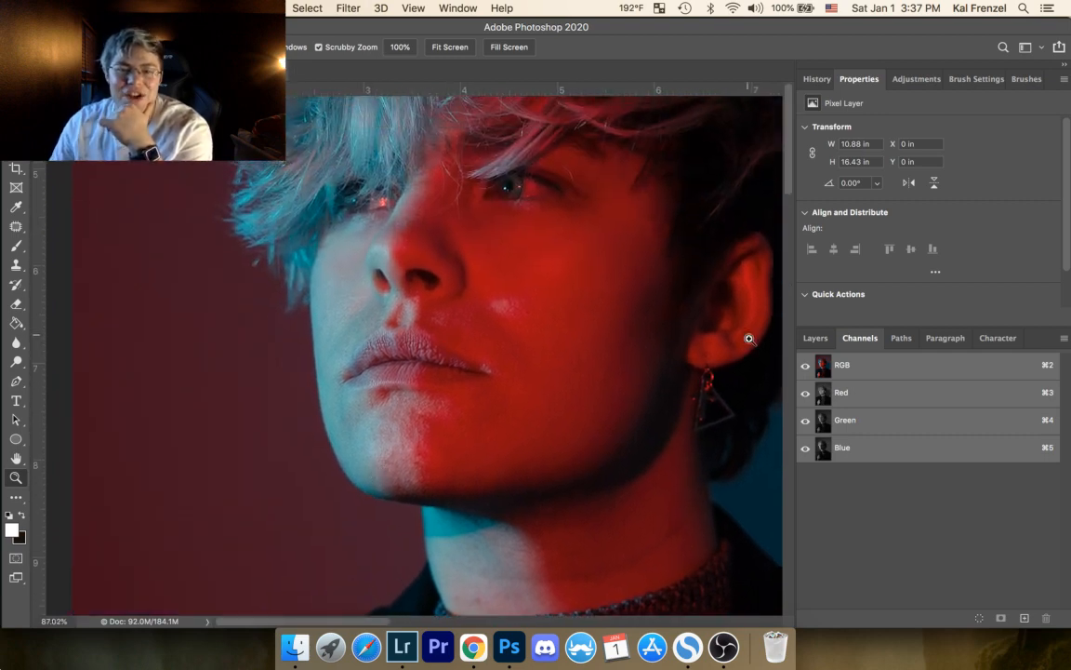
pyautogui.click(815, 342)
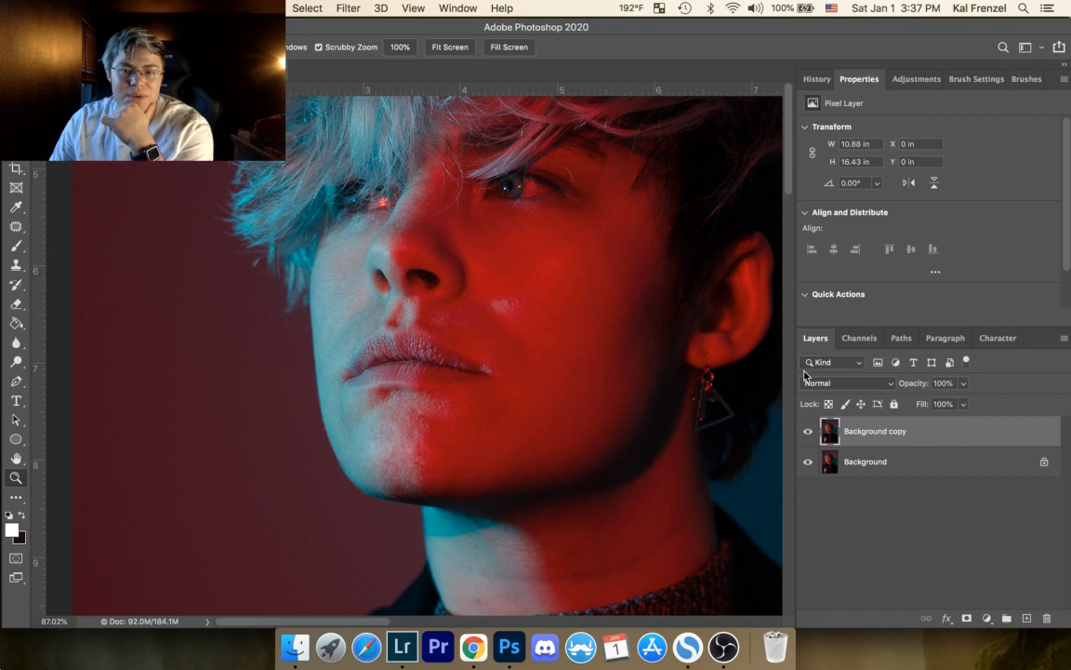
pyautogui.click(810, 432)
pyautogui.click(809, 432)
pyautogui.click(809, 433)
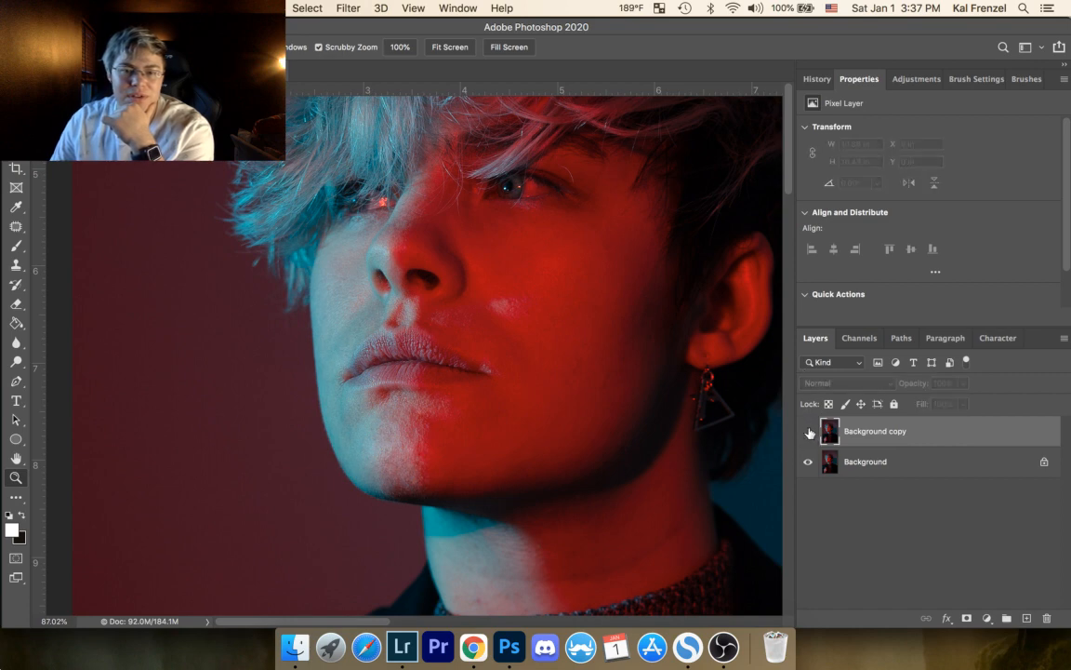
pyautogui.click(809, 432)
pyautogui.click(810, 430)
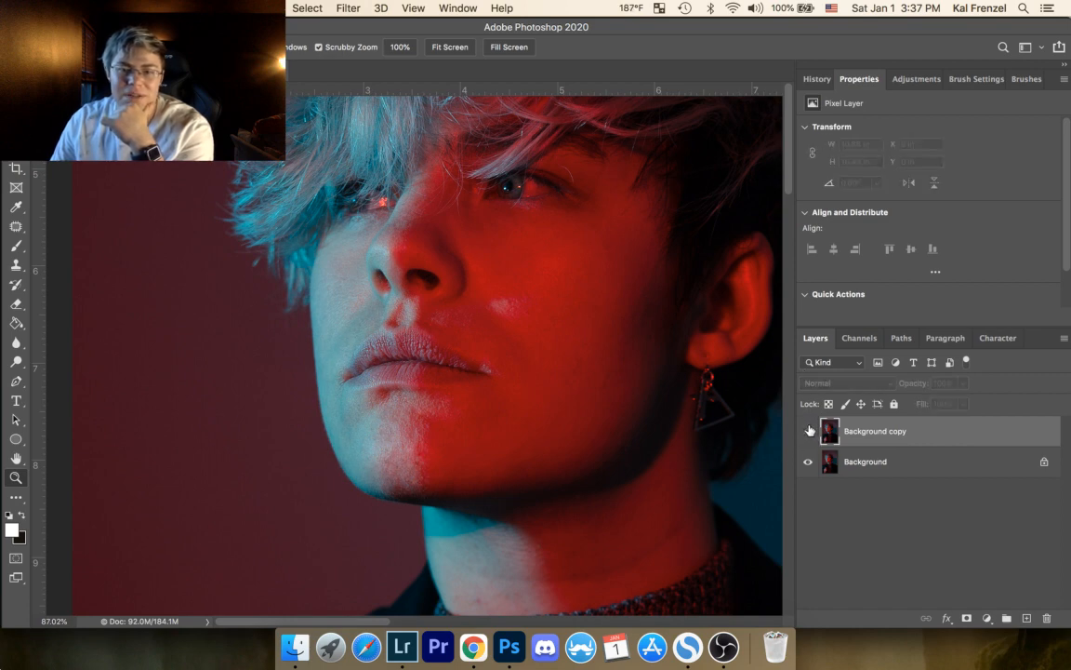
pyautogui.click(809, 432)
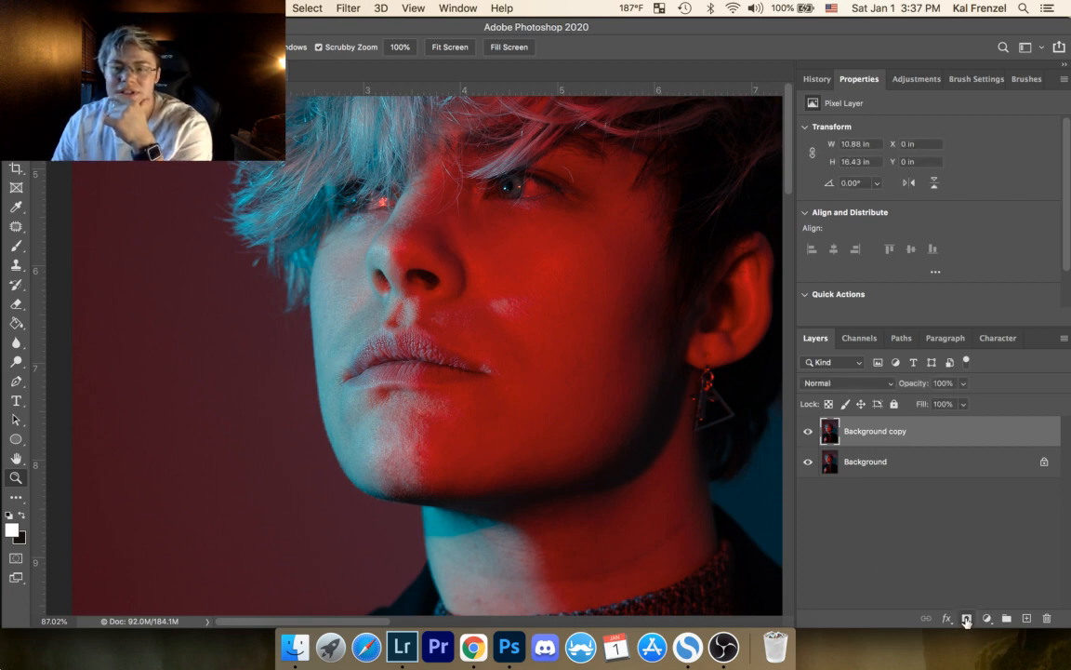
# Step: Add a layer mask to Background copy, brush black over the chin's retouched stubble, and restore white as foreground color
pyautogui.click(967, 617)
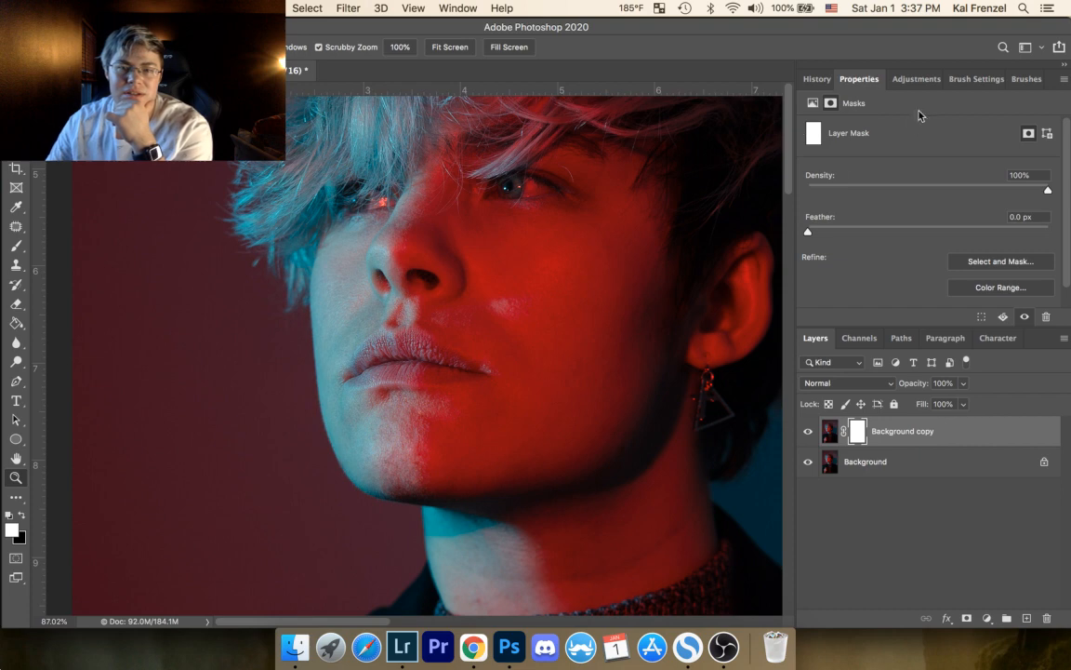
pyautogui.click(22, 246)
pyautogui.press('x')
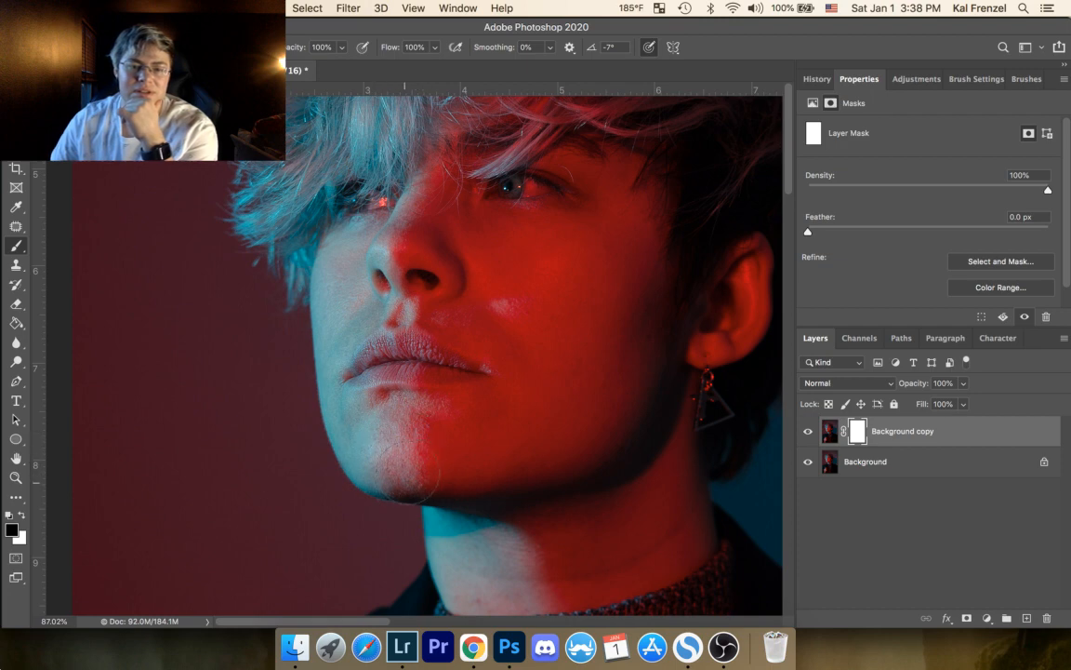
pyautogui.moveTo(408, 476); pyautogui.dragTo(456, 433)
pyautogui.click(20, 516)
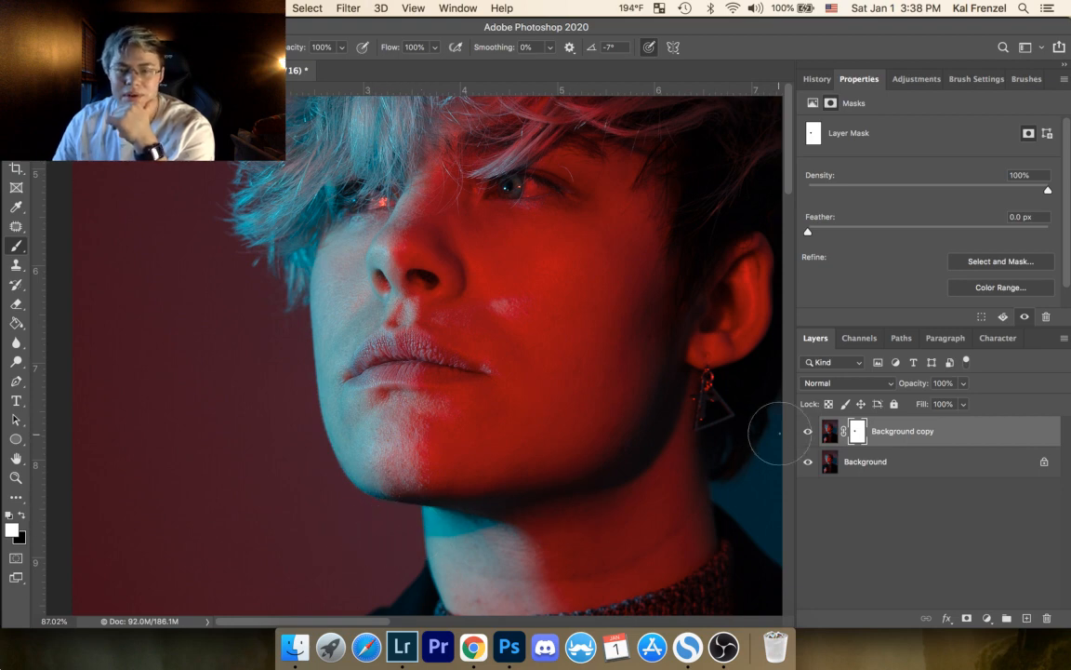
# Step: Compare the chin retouch with the original by toggling the Background copy layer's visibility
pyautogui.click(808, 432)
pyautogui.click(808, 432)
pyautogui.click(808, 431)
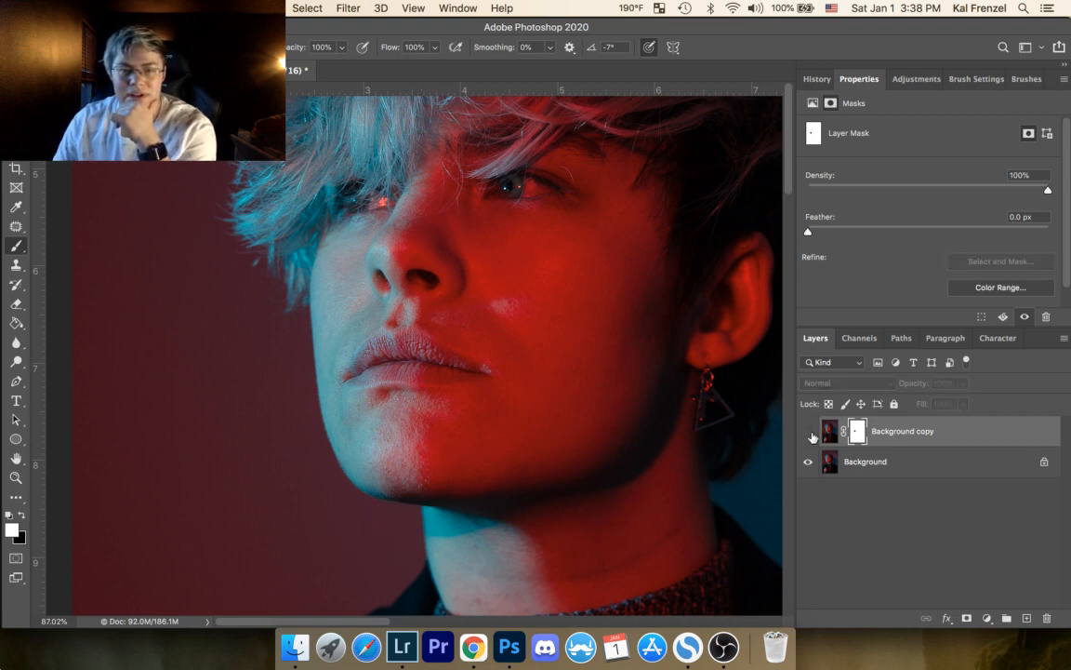
pyautogui.click(808, 432)
pyautogui.click(808, 431)
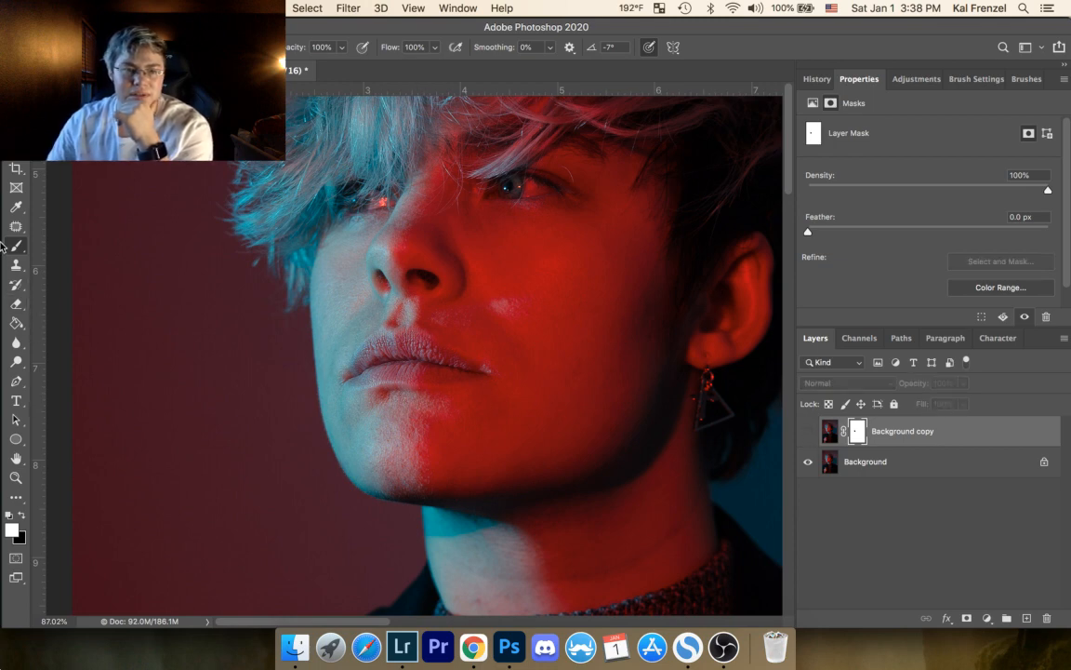
# Step: Set black as foreground color, show Background copy again, and brush its mask over the stubble below the lower lip
pyautogui.click(21, 517)
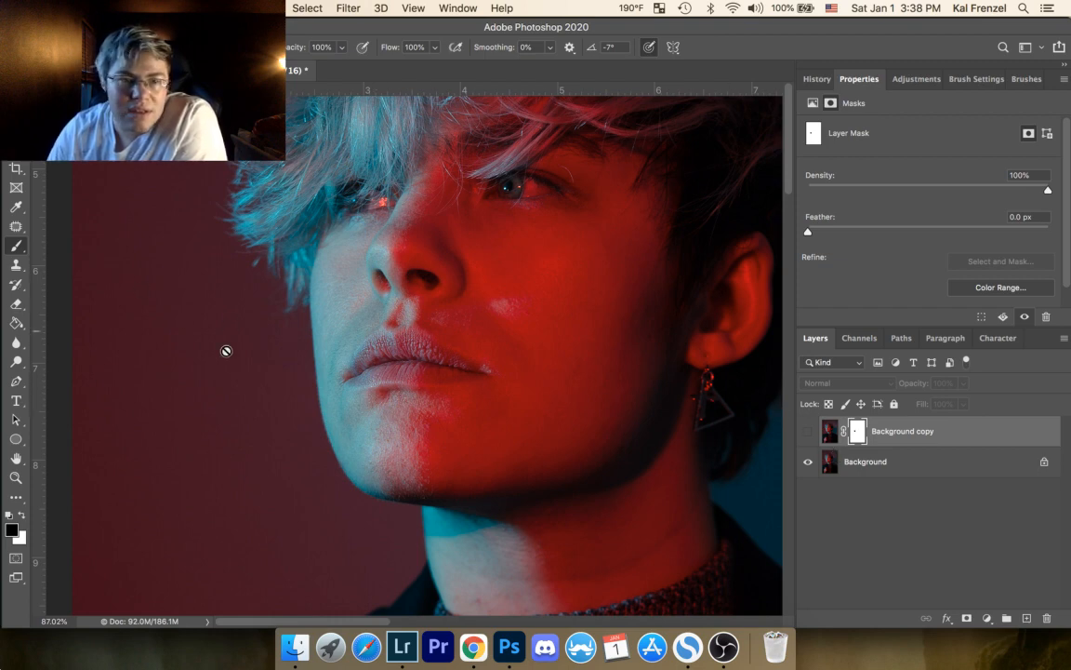
pyautogui.click(432, 411)
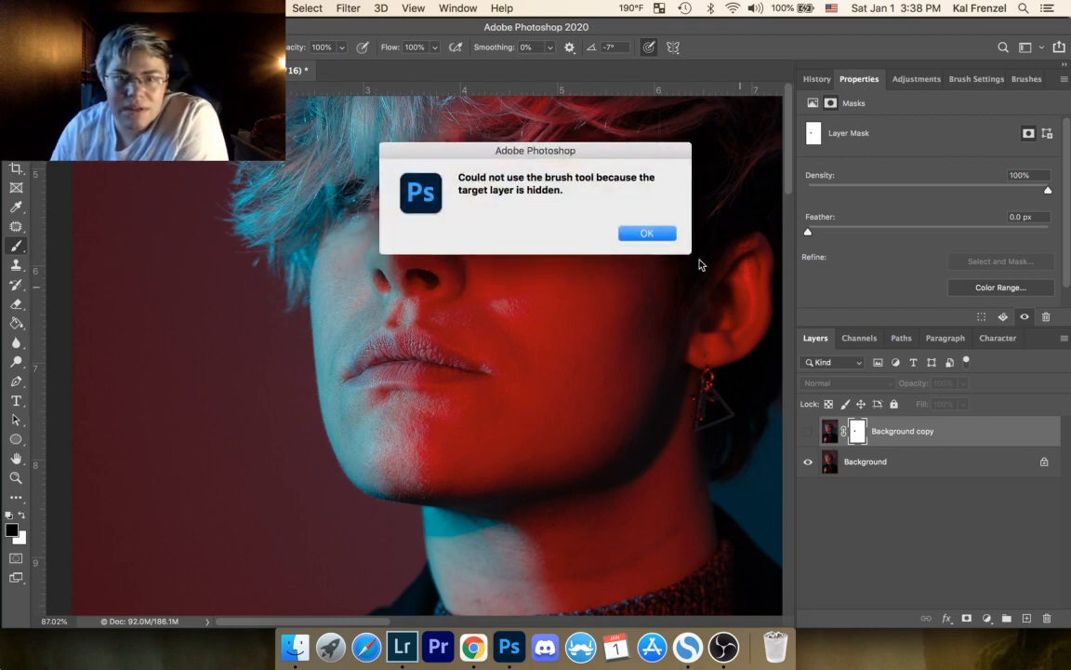
pyautogui.click(649, 234)
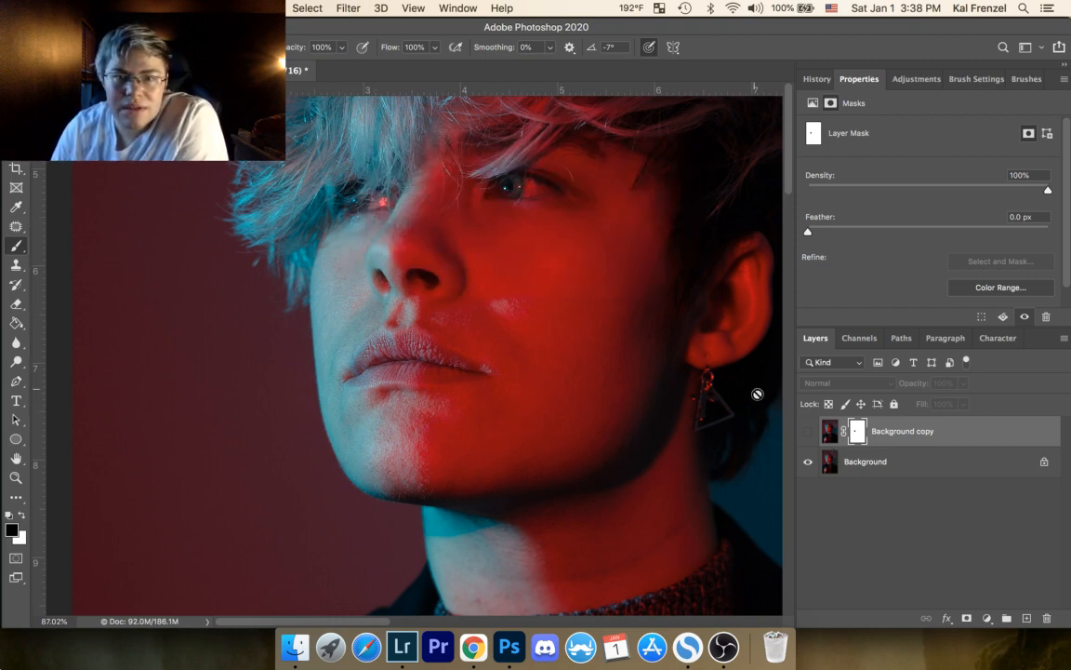
pyautogui.click(809, 431)
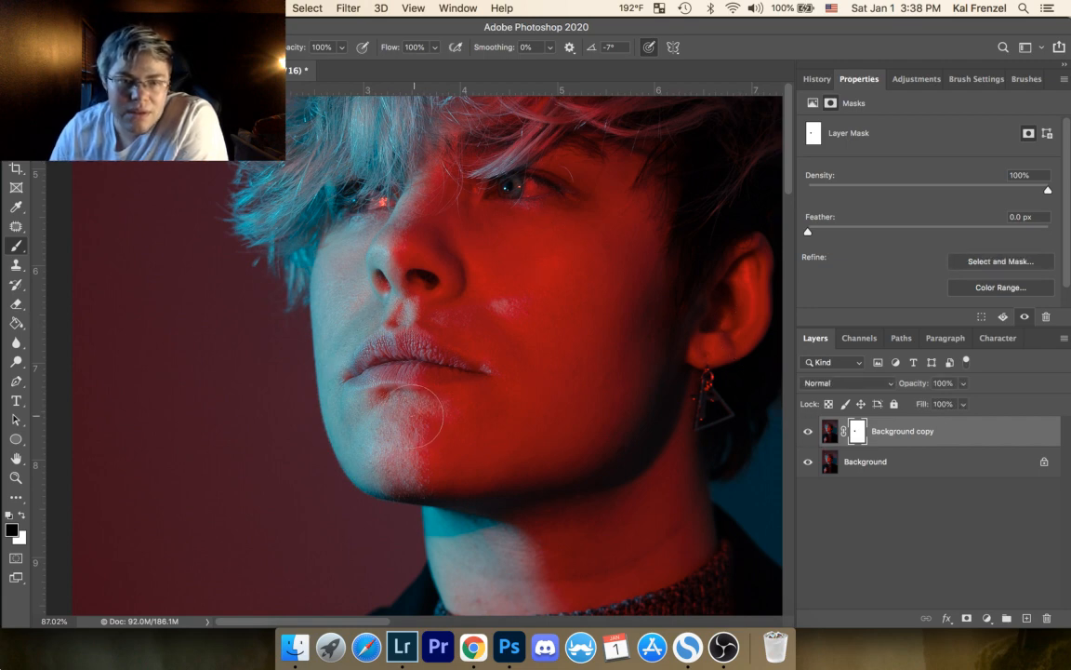
pyautogui.moveTo(414, 416); pyautogui.dragTo(408, 417)
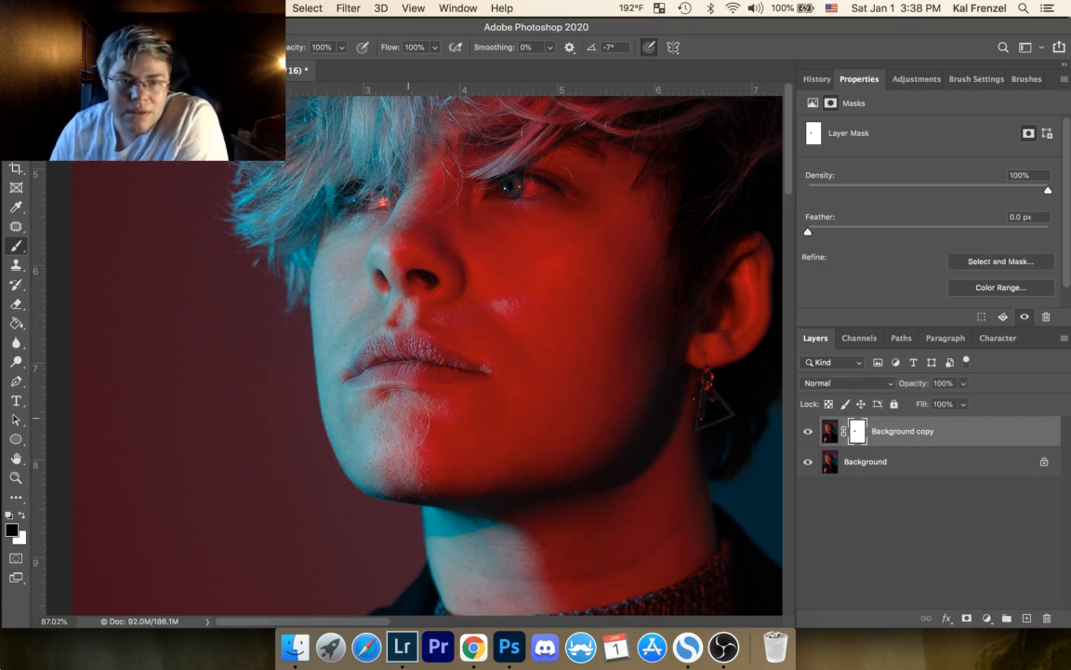
# Step: Toggle the Background copy layer off and on to check the masked chin area against the original
pyautogui.click(809, 432)
pyautogui.click(809, 432)
pyautogui.click(807, 433)
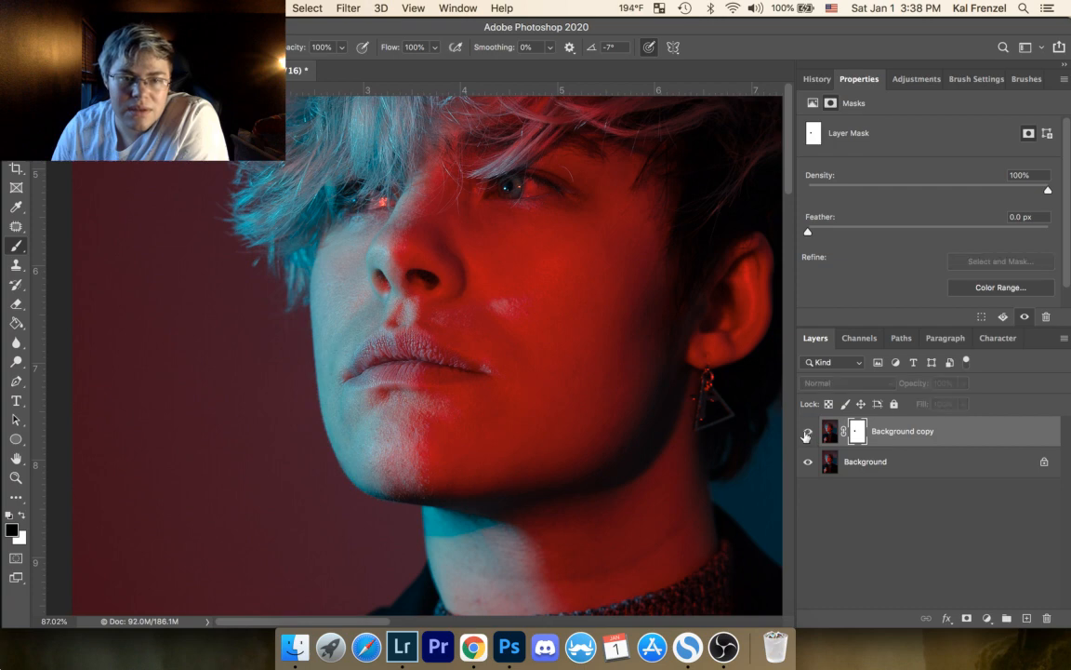
pyautogui.click(808, 433)
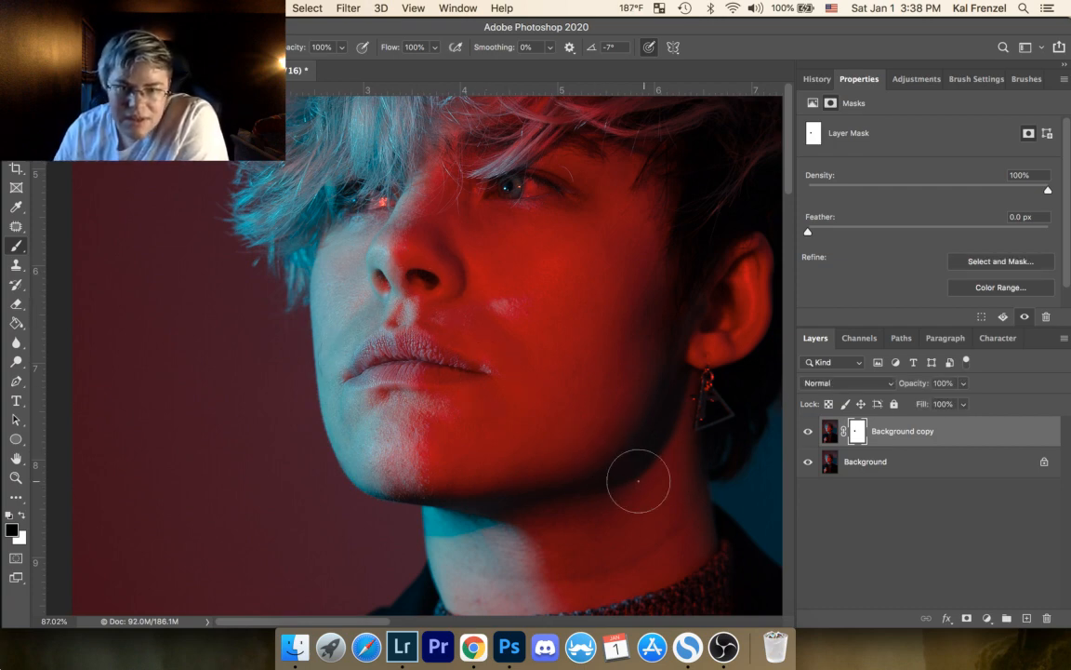
# Step: Choose the Patch tool for the neck retouch and activate Background copy's image instead of its layer mask
pyautogui.moveTo(402, 426); pyautogui.dragTo(377, 233)
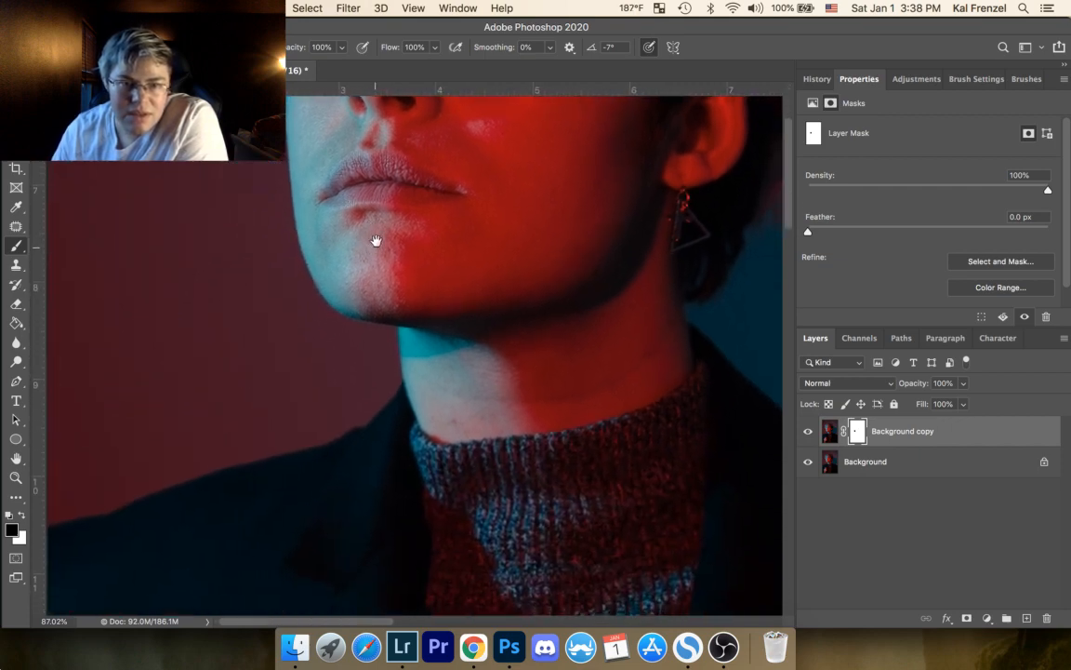
pyautogui.click(16, 226)
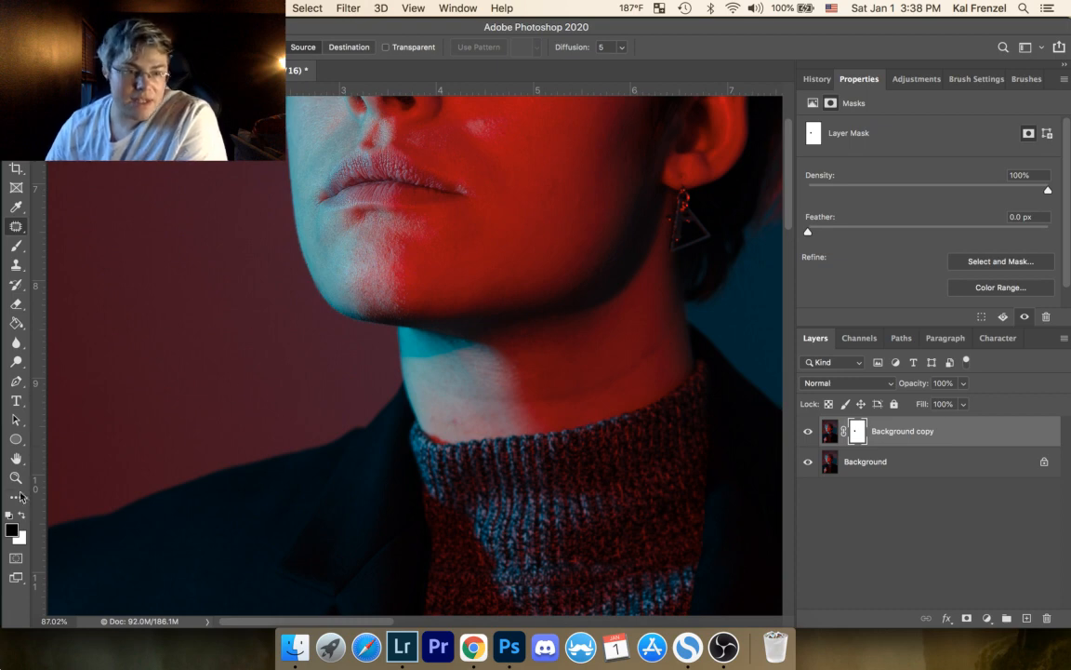
pyautogui.click(16, 478)
pyautogui.moveTo(446, 385); pyautogui.dragTo(533, 304)
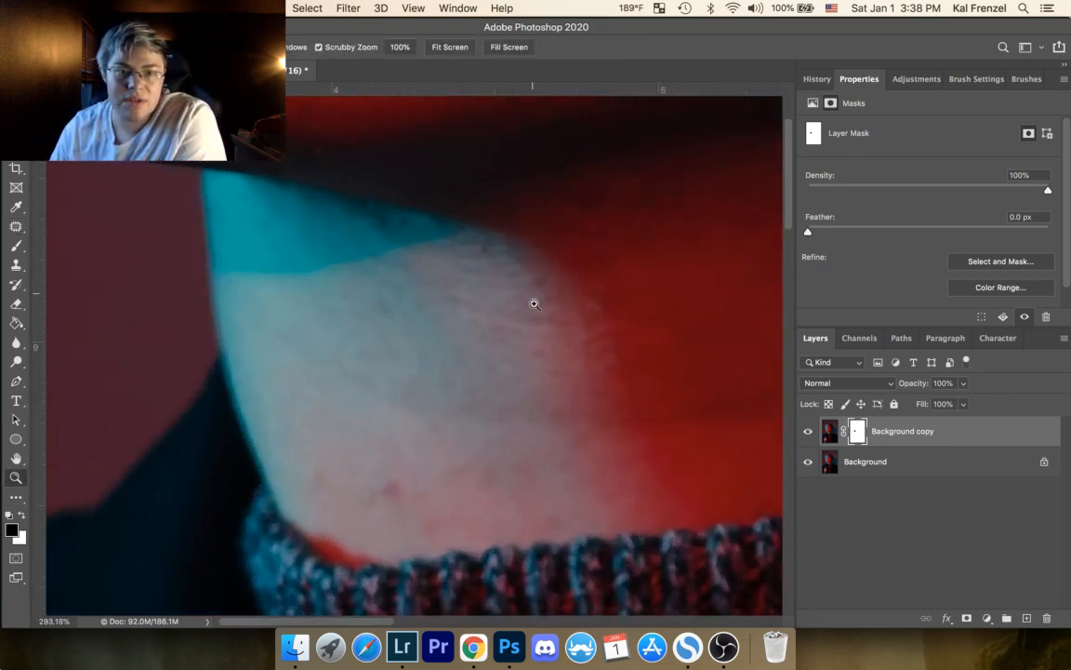
pyautogui.click(16, 226)
pyautogui.moveTo(400, 478); pyautogui.dragTo(407, 497)
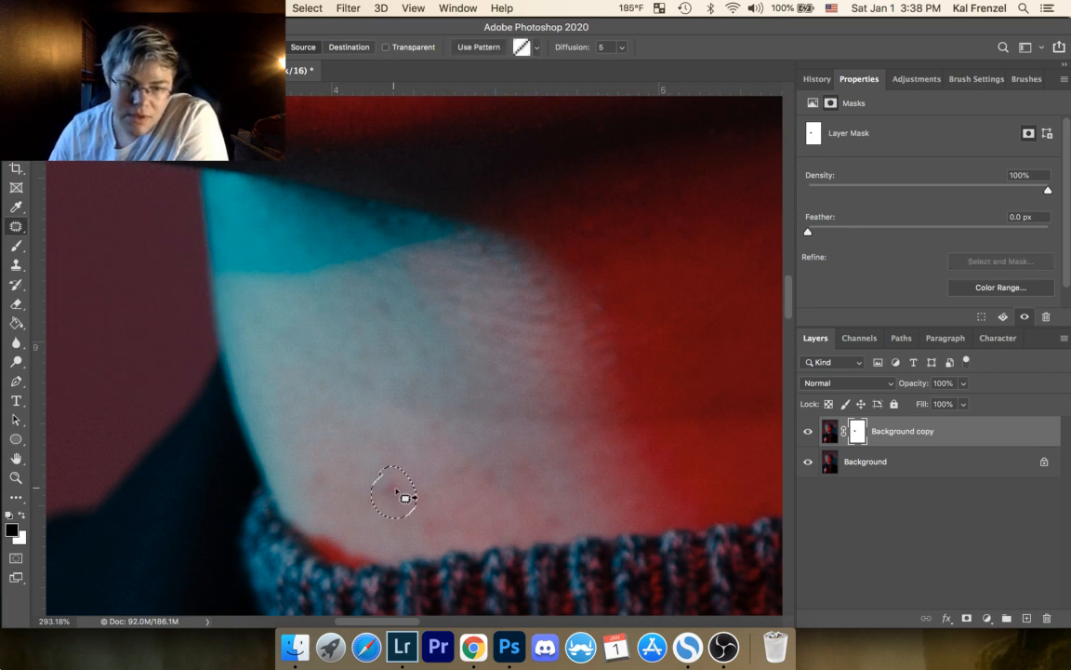
pyautogui.click(399, 400)
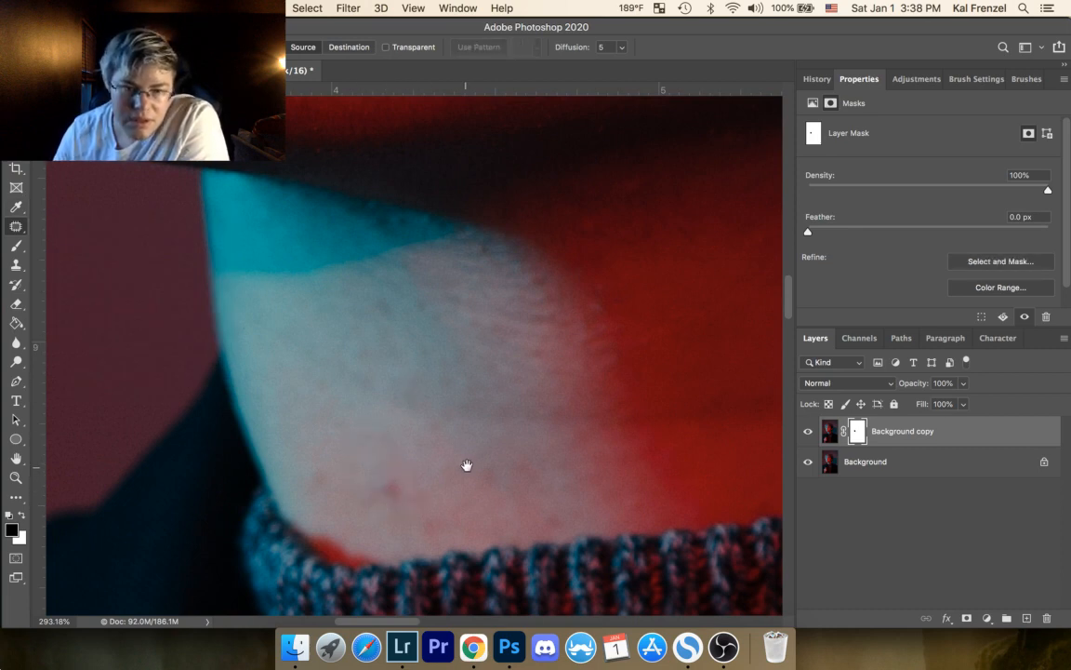
pyautogui.moveTo(467, 465); pyautogui.dragTo(530, 411)
pyautogui.click(829, 430)
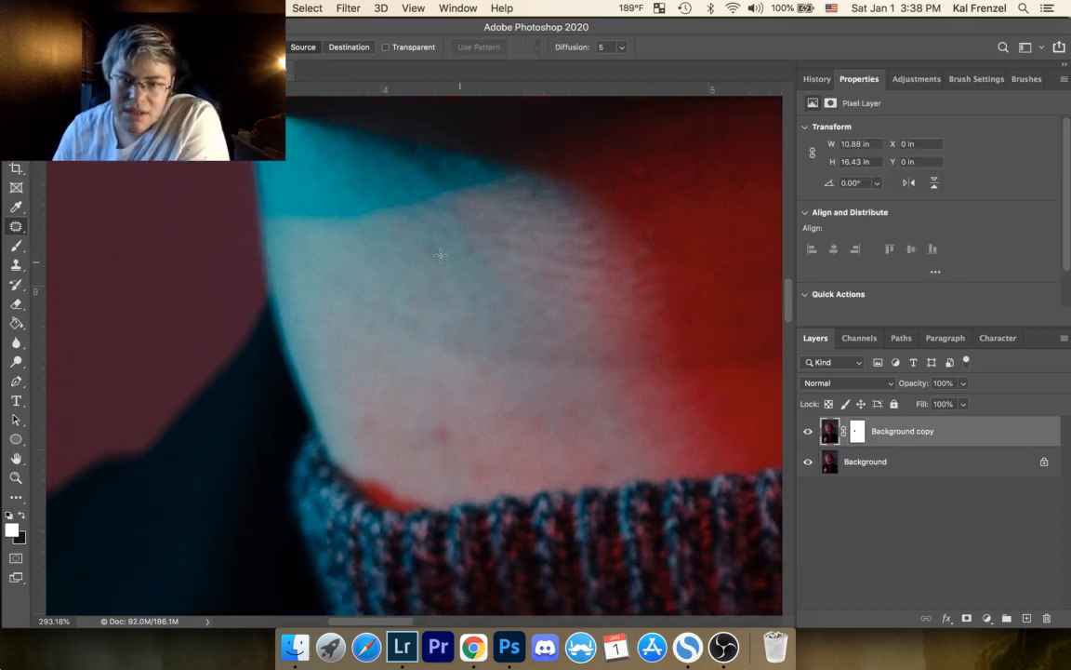
# Step: Patch the red spots on the pale lower neck above the sweater collar with cleaner skin nearby
pyautogui.moveTo(434, 429); pyautogui.dragTo(446, 420)
pyautogui.moveTo(437, 432); pyautogui.dragTo(431, 380)
pyautogui.click(457, 346)
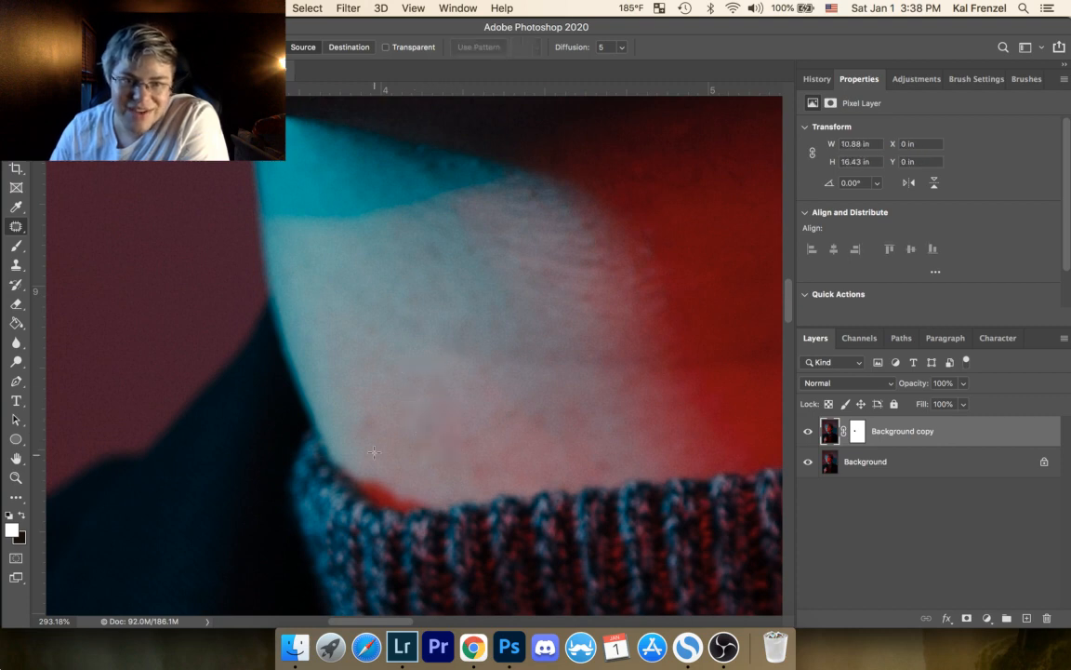
pyautogui.moveTo(379, 410)
pyautogui.mouseDown()
pyautogui.moveTo(385, 434)
pyautogui.moveTo(380, 414)
pyautogui.mouseUp()
pyautogui.moveTo(372, 427); pyautogui.dragTo(384, 397)
pyautogui.click(558, 387)
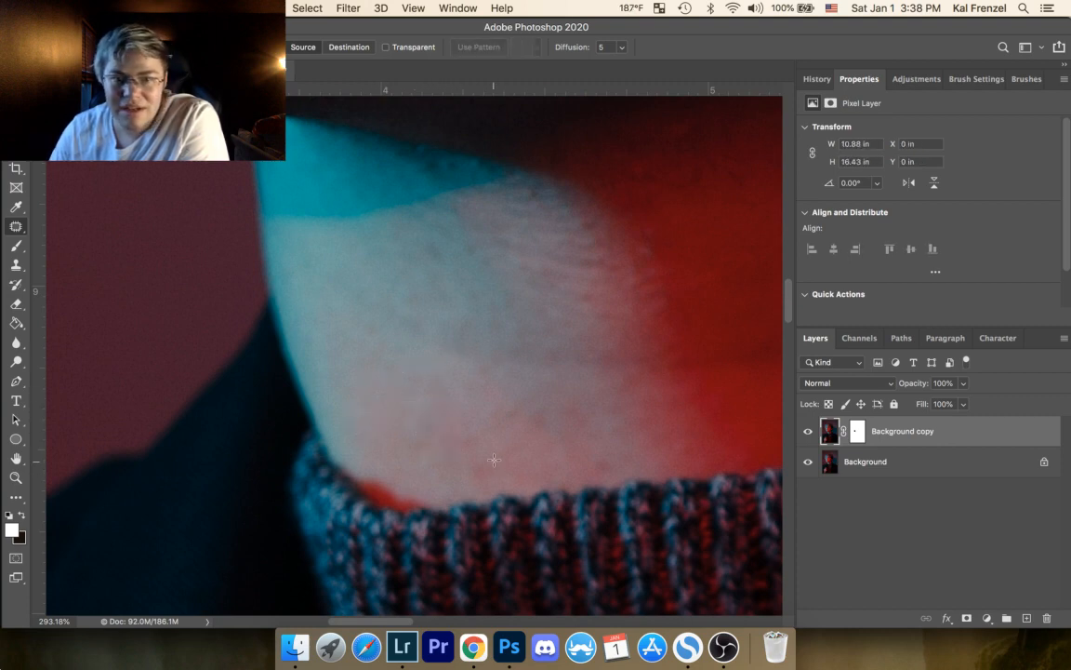
# Step: Patch the pink blotches along the middle of the collar and the uneven texture at the neck's pale-to-red boundary
pyautogui.moveTo(494, 459)
pyautogui.mouseDown()
pyautogui.moveTo(437, 459)
pyautogui.moveTo(488, 443)
pyautogui.moveTo(475, 455)
pyautogui.mouseUp()
pyautogui.moveTo(464, 445); pyautogui.dragTo(451, 471)
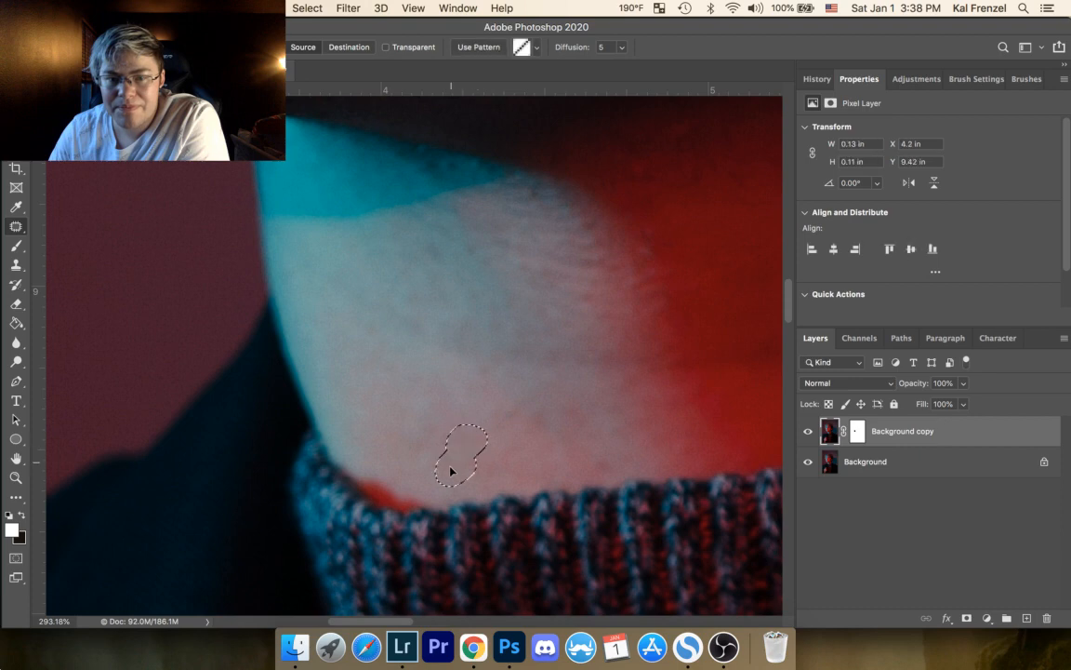
pyautogui.click(519, 407)
pyautogui.moveTo(492, 416)
pyautogui.mouseDown()
pyautogui.moveTo(521, 411)
pyautogui.moveTo(502, 403)
pyautogui.mouseUp()
pyautogui.moveTo(509, 415); pyautogui.dragTo(503, 377)
pyautogui.click(557, 340)
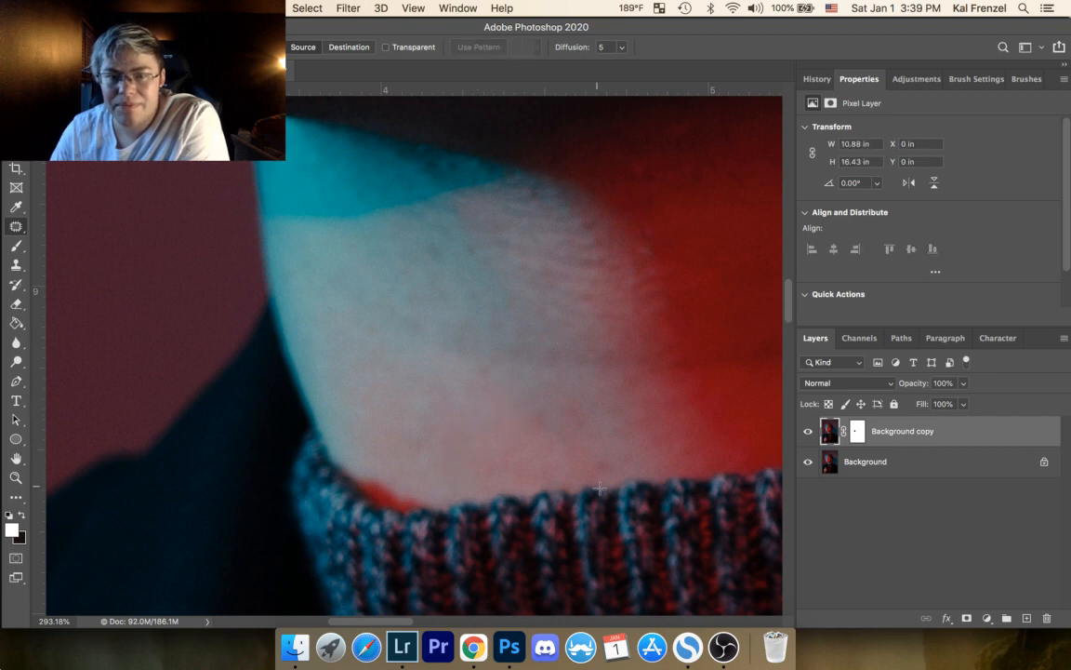
pyautogui.moveTo(598, 450); pyautogui.dragTo(614, 473)
pyautogui.click(657, 355)
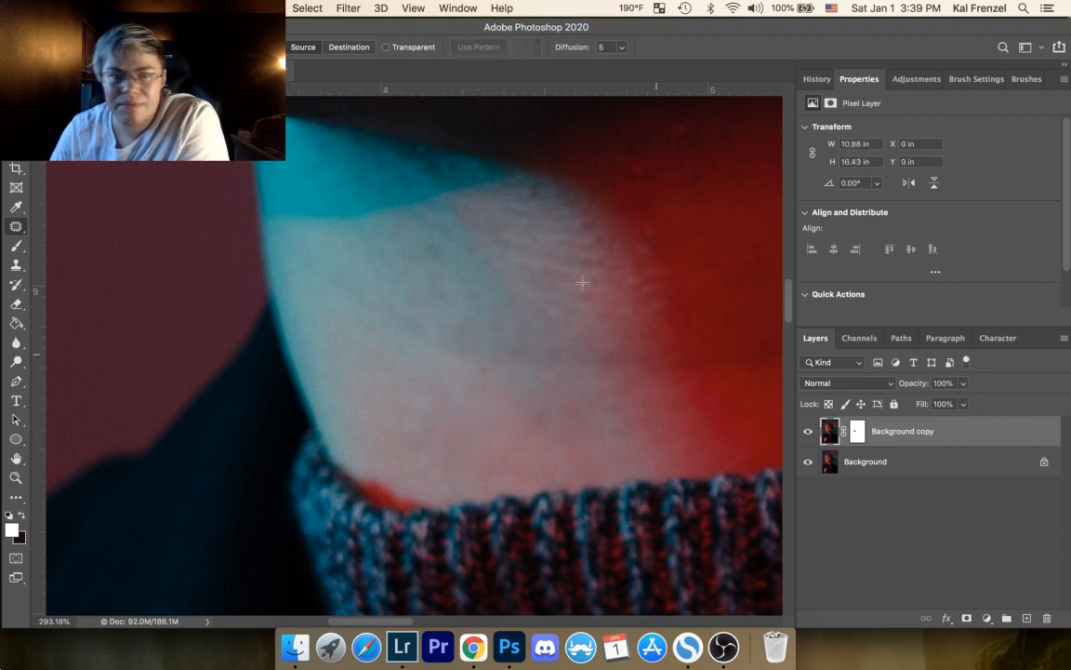
pyautogui.moveTo(657, 244); pyautogui.dragTo(658, 302)
pyautogui.click(658, 304)
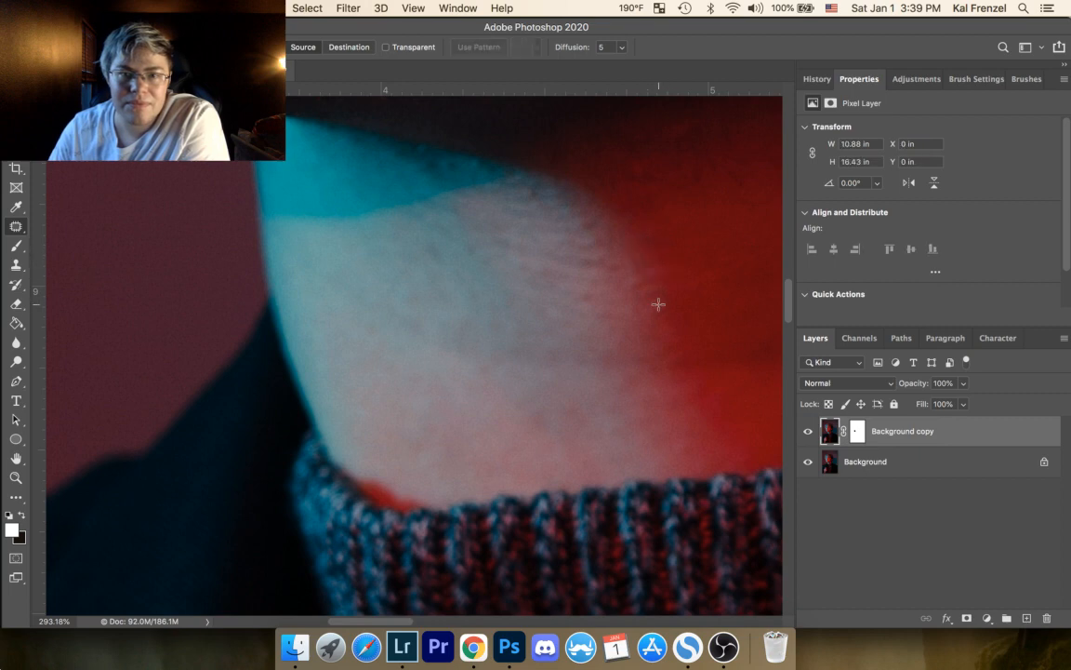
# Step: Patch the dark spots on the red-lit neck just beneath the jaw shadow
pyautogui.moveTo(600, 248); pyautogui.dragTo(309, 437)
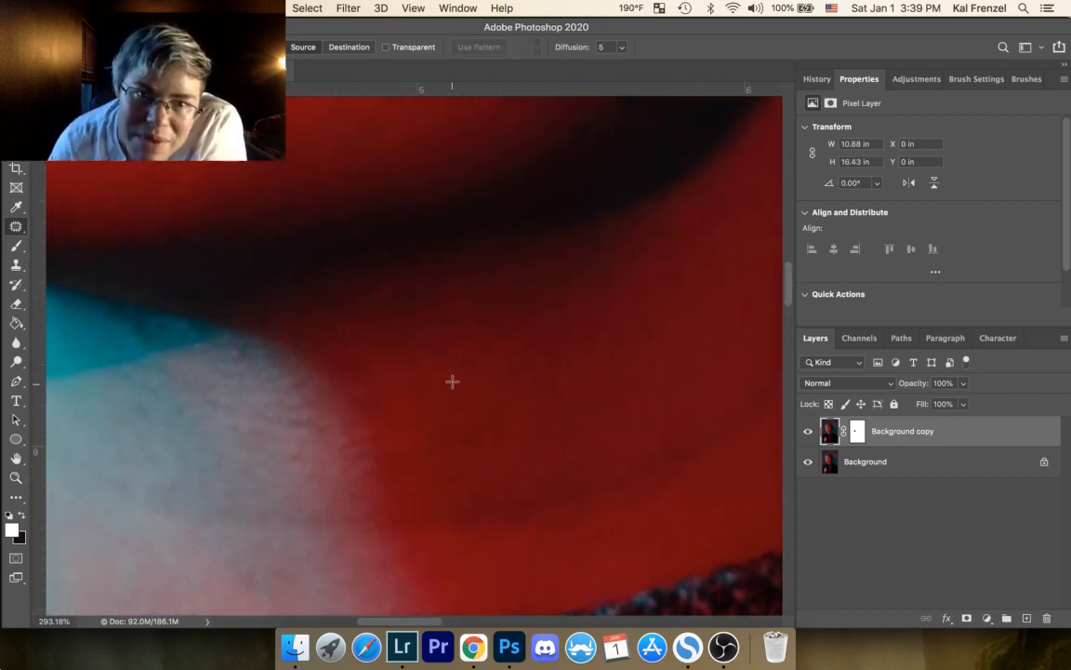
pyautogui.moveTo(409, 306)
pyautogui.mouseDown()
pyautogui.moveTo(394, 342)
pyautogui.moveTo(414, 339)
pyautogui.mouseUp()
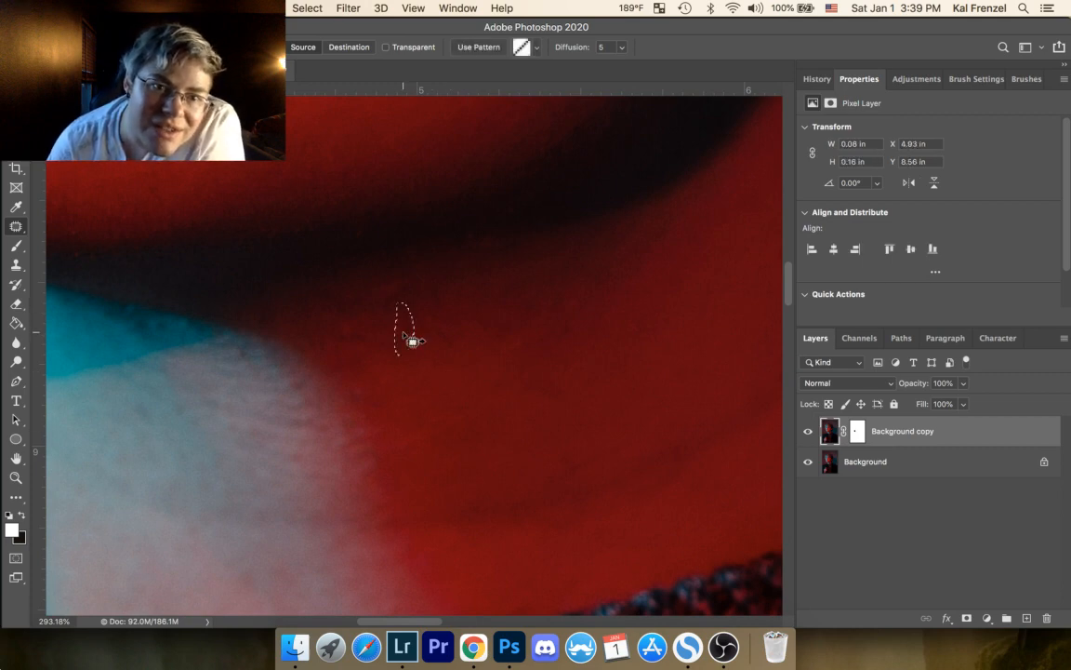
pyautogui.click(451, 317)
pyautogui.moveTo(433, 298); pyautogui.dragTo(463, 328)
pyautogui.click(464, 335)
pyautogui.moveTo(453, 336)
pyautogui.mouseDown()
pyautogui.moveTo(421, 346)
pyautogui.moveTo(409, 337)
pyautogui.moveTo(441, 347)
pyautogui.moveTo(444, 325)
pyautogui.moveTo(416, 335)
pyautogui.mouseUp()
pyautogui.click(463, 355)
pyautogui.click(489, 347)
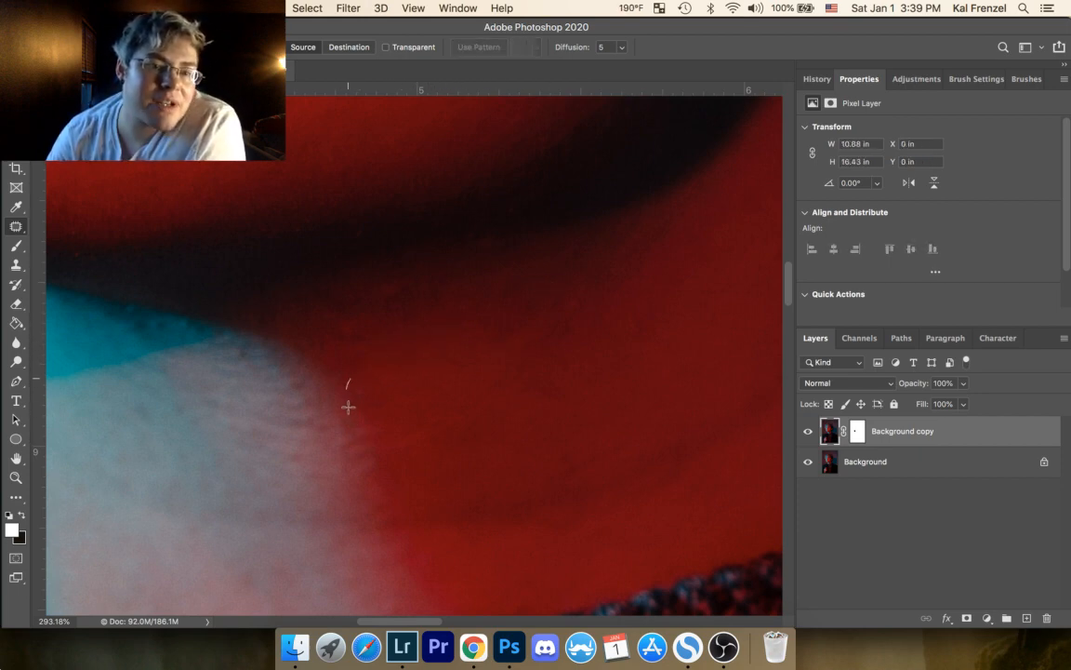
# Step: Patch the marks beside the upper pale-to-red boundary and a spot on the far side of the red-lit neck
pyautogui.moveTo(348, 407)
pyautogui.mouseDown()
pyautogui.moveTo(357, 383)
pyautogui.moveTo(375, 407)
pyautogui.mouseUp()
pyautogui.click(389, 385)
pyautogui.moveTo(377, 404); pyautogui.dragTo(403, 391)
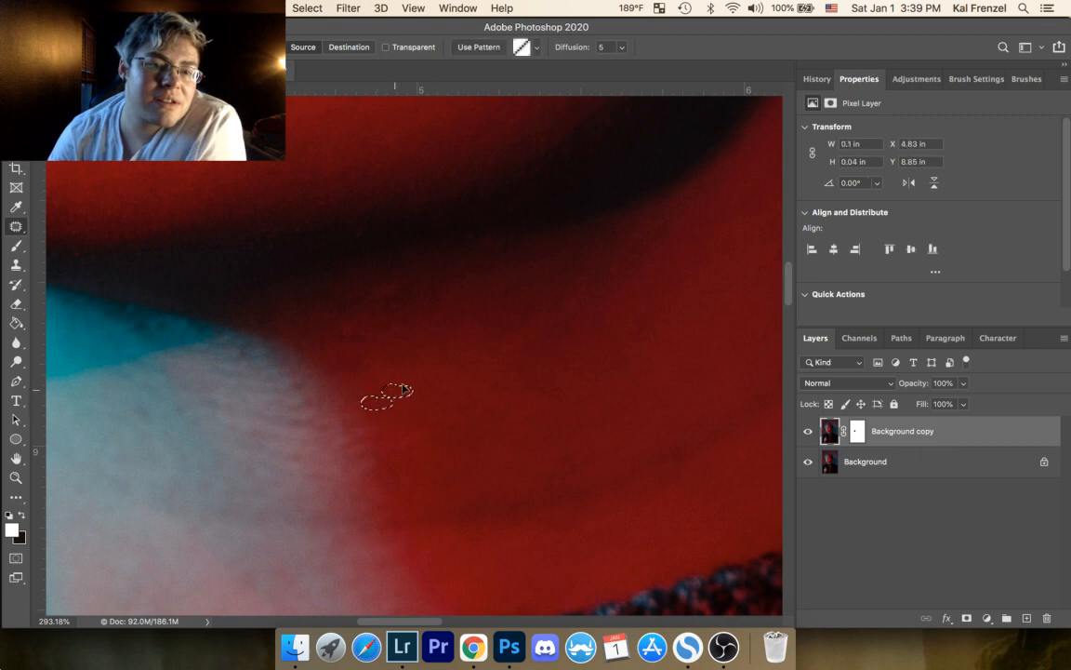
pyautogui.click(474, 347)
pyautogui.moveTo(634, 313)
pyautogui.mouseDown()
pyautogui.moveTo(640, 341)
pyautogui.moveTo(642, 316)
pyautogui.mouseUp()
pyautogui.moveTo(632, 333); pyautogui.dragTo(618, 355)
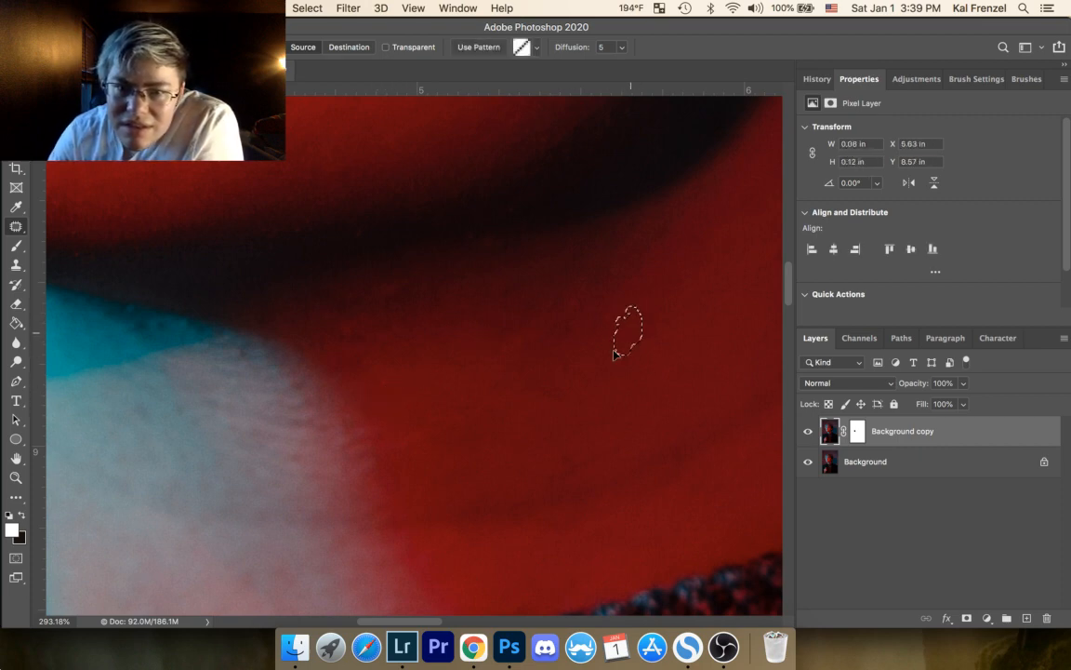
pyautogui.click(555, 416)
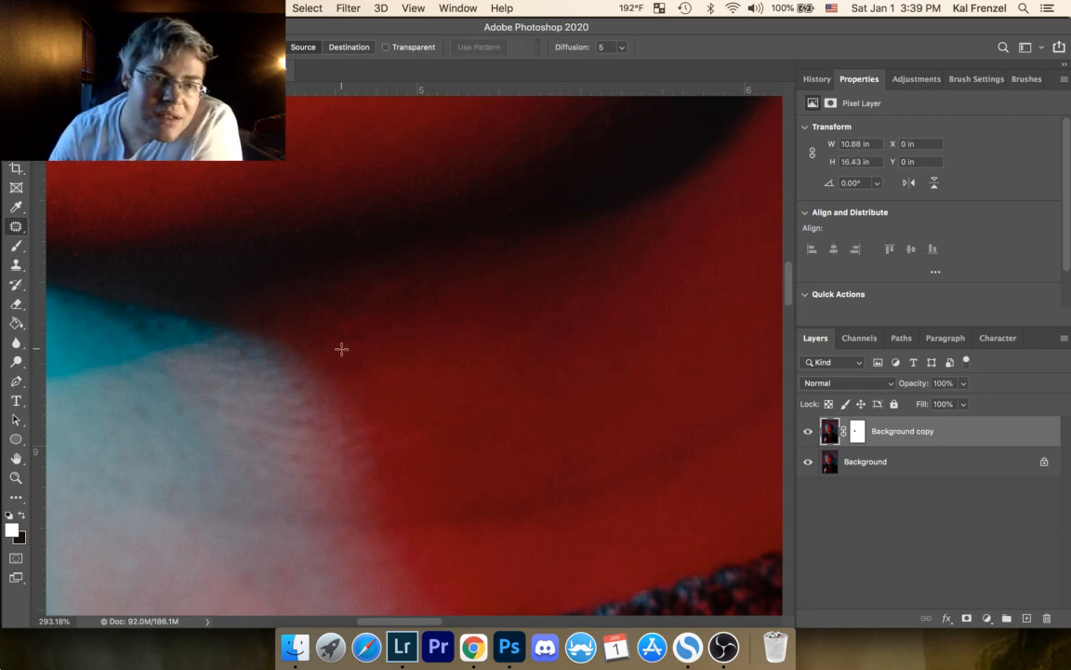
pyautogui.moveTo(341, 348)
pyautogui.mouseDown()
pyautogui.moveTo(322, 359)
pyautogui.moveTo(340, 356)
pyautogui.moveTo(342, 394)
pyautogui.mouseUp()
pyautogui.click(405, 394)
# Step: Patch the dark marks in the middle of the red-lit neck under the jaw shadow
pyautogui.moveTo(560, 294)
pyautogui.mouseDown()
pyautogui.moveTo(513, 331)
pyautogui.moveTo(559, 349)
pyautogui.moveTo(574, 321)
pyautogui.mouseUp()
pyautogui.click(523, 340)
pyautogui.moveTo(541, 345); pyautogui.dragTo(513, 351)
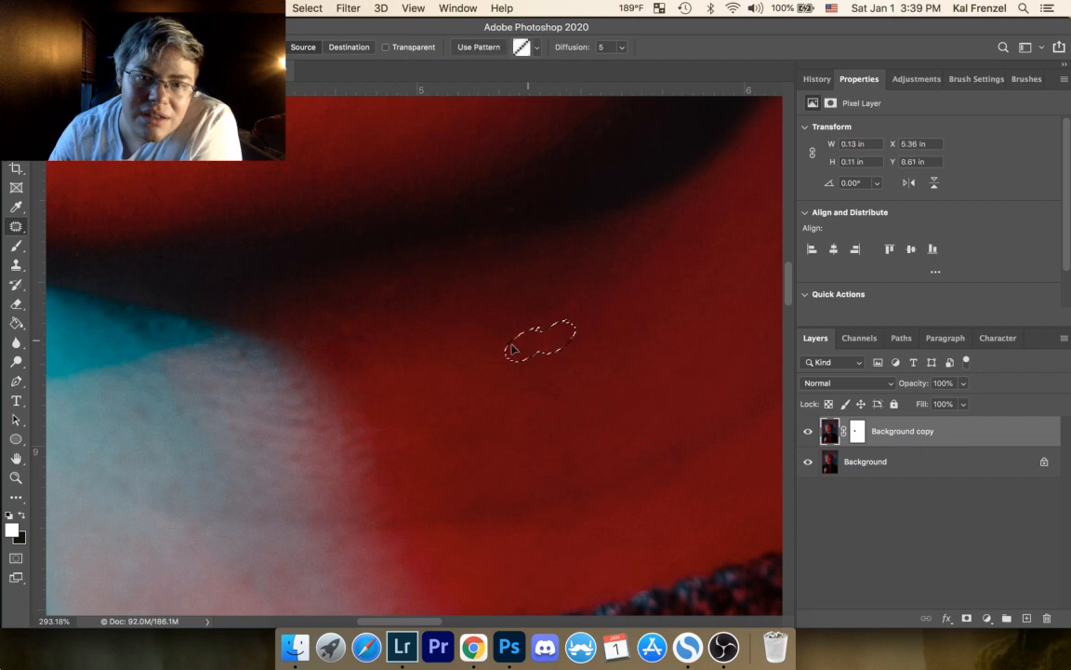
pyautogui.click(590, 306)
pyautogui.moveTo(590, 294); pyautogui.dragTo(580, 295)
pyautogui.moveTo(573, 306); pyautogui.dragTo(552, 330)
pyautogui.click(651, 294)
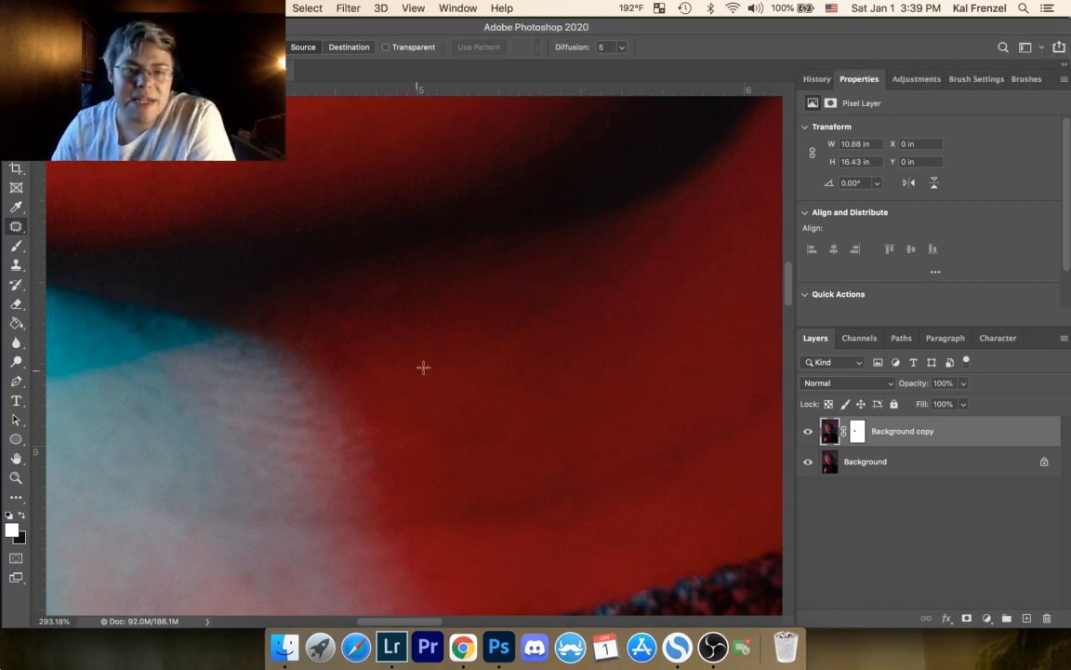
# Step: Patch the uneven patches in the center of the red-lit neck, just above the skin crease
pyautogui.moveTo(558, 389)
pyautogui.mouseDown()
pyautogui.moveTo(522, 376)
pyautogui.moveTo(502, 437)
pyautogui.mouseUp()
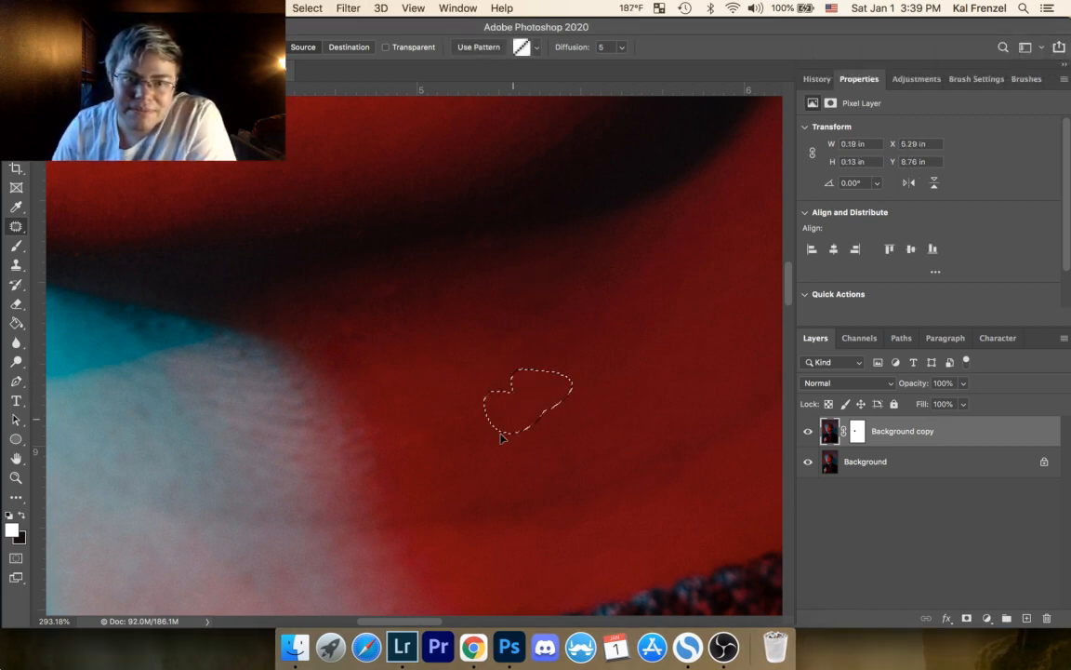
pyautogui.click(604, 429)
pyautogui.moveTo(596, 455)
pyautogui.mouseDown()
pyautogui.moveTo(552, 454)
pyautogui.moveTo(563, 394)
pyautogui.mouseUp()
pyautogui.press('super+d')
pyautogui.moveTo(604, 440)
pyautogui.mouseDown()
pyautogui.moveTo(621, 440)
pyautogui.moveTo(629, 407)
pyautogui.mouseUp()
pyautogui.press('super+d')
# Step: Patch the dark spot at the top of the pale neck area and the wrinkled texture along its red edge
pyautogui.moveTo(573, 365); pyautogui.dragTo(625, 272)
pyautogui.moveTo(294, 299); pyautogui.dragTo(315, 289)
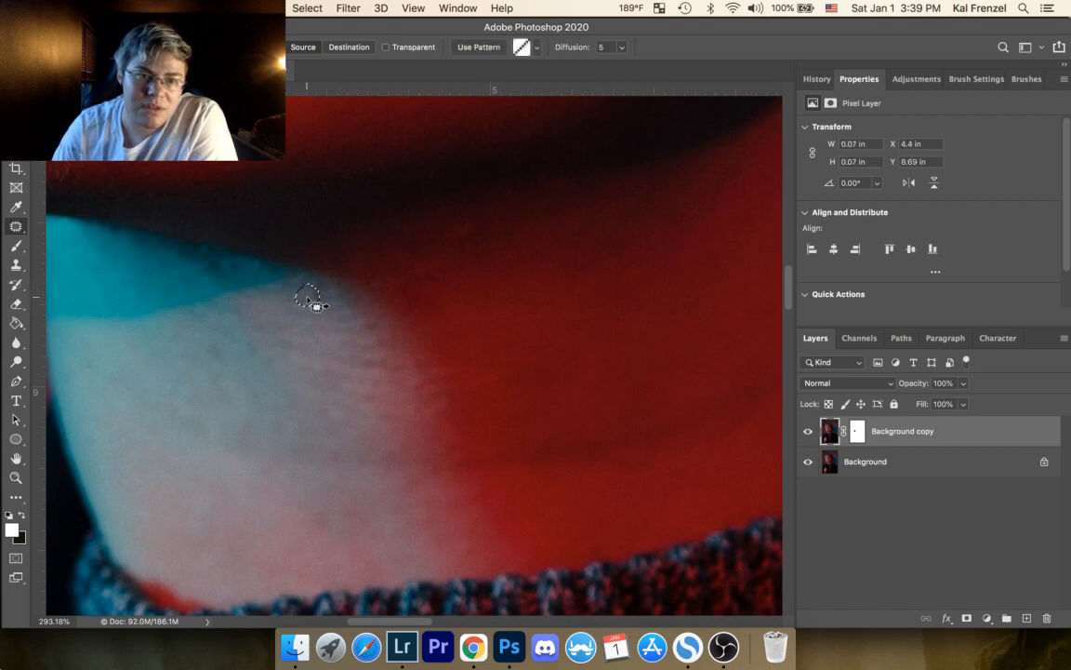
pyautogui.press('super+d')
pyautogui.moveTo(372, 333)
pyautogui.mouseDown()
pyautogui.moveTo(406, 367)
pyautogui.moveTo(415, 361)
pyautogui.moveTo(435, 393)
pyautogui.mouseUp()
pyautogui.press('super+d')
pyautogui.press('super+d')
pyautogui.press('super+d')
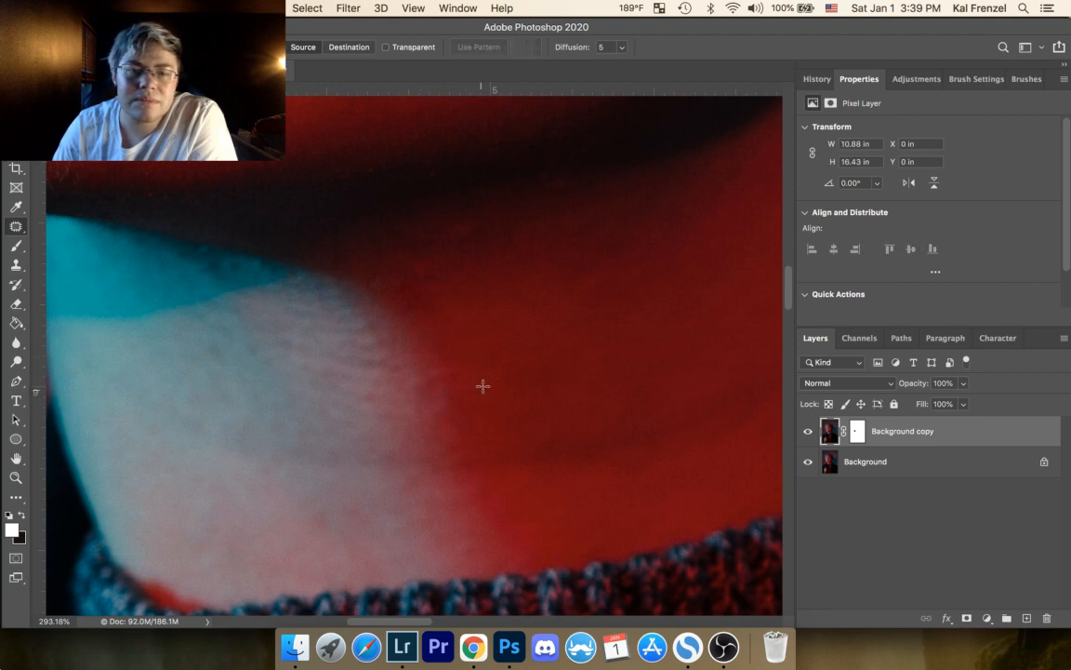
# Step: Patch the small mark on the red skin beside the boundary and the nearby texture on the pale side
pyautogui.moveTo(494, 352); pyautogui.dragTo(500, 361)
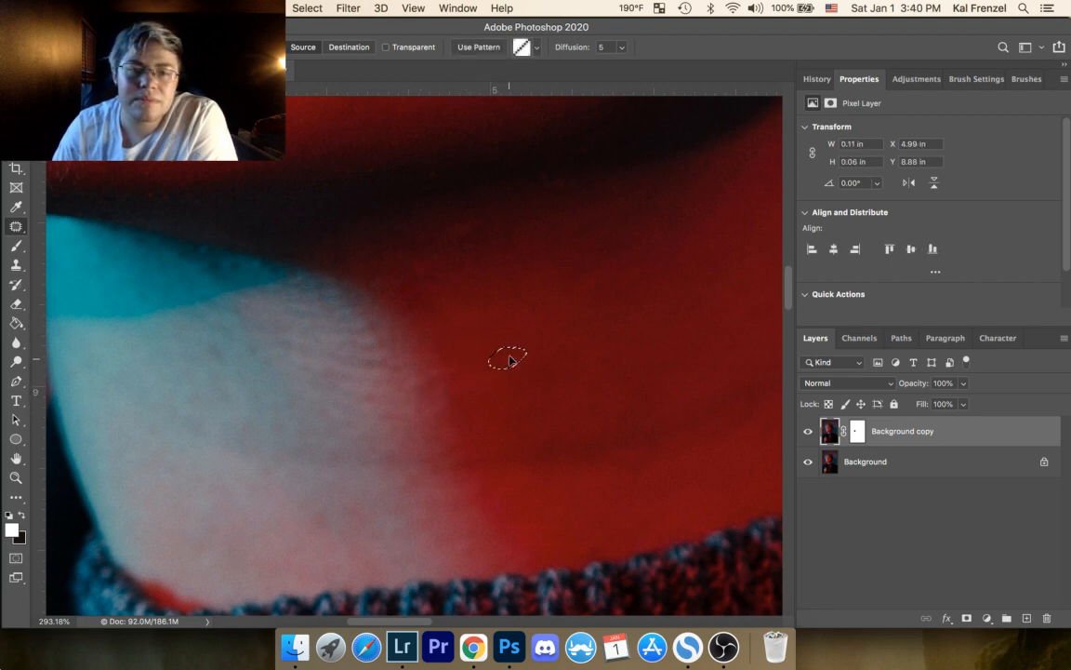
pyautogui.press('super+d')
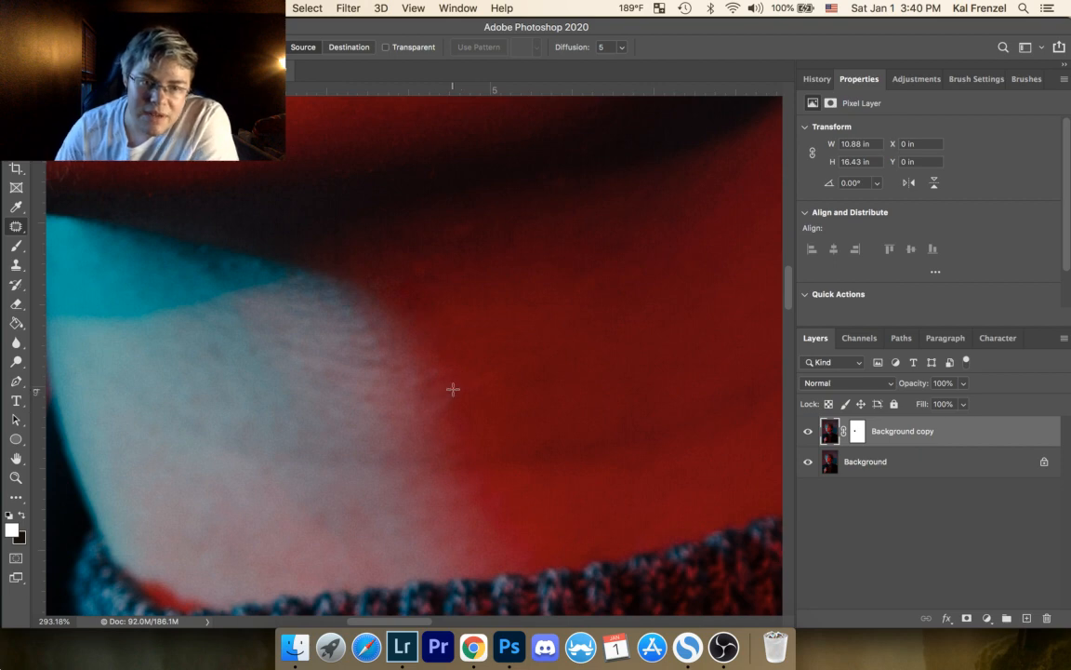
pyautogui.moveTo(367, 399); pyautogui.dragTo(365, 398)
pyautogui.press('super+d')
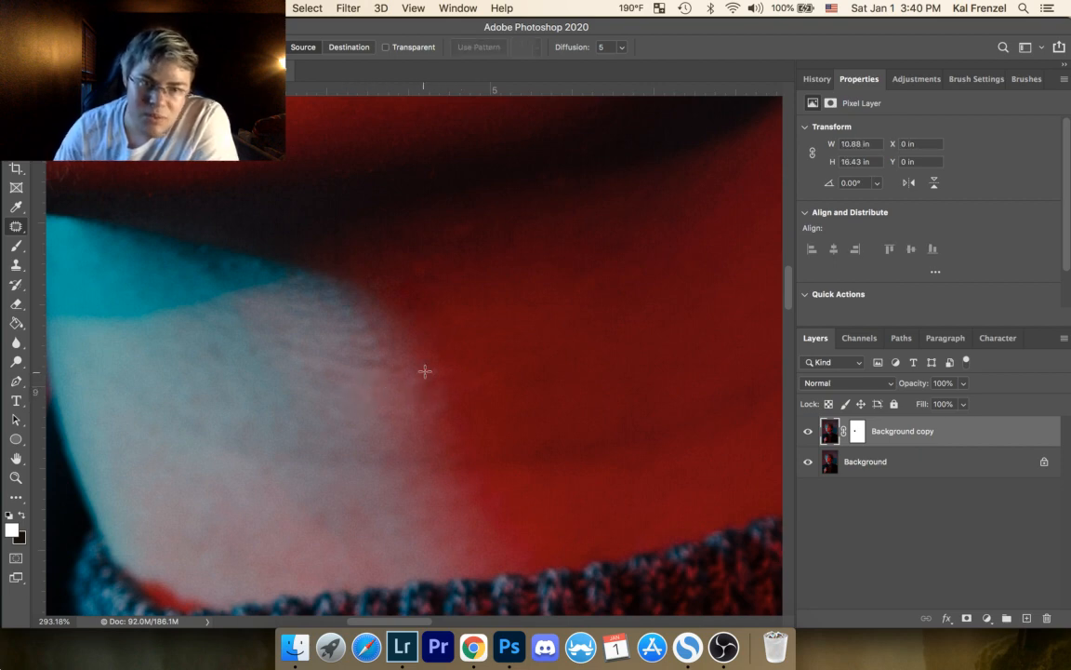
# Step: Patch the wrinkled texture along the pale neck area's red edge and the small spot in the pale skin
pyautogui.moveTo(409, 367); pyautogui.dragTo(363, 360)
pyautogui.press('super+d')
pyautogui.press('super+d')
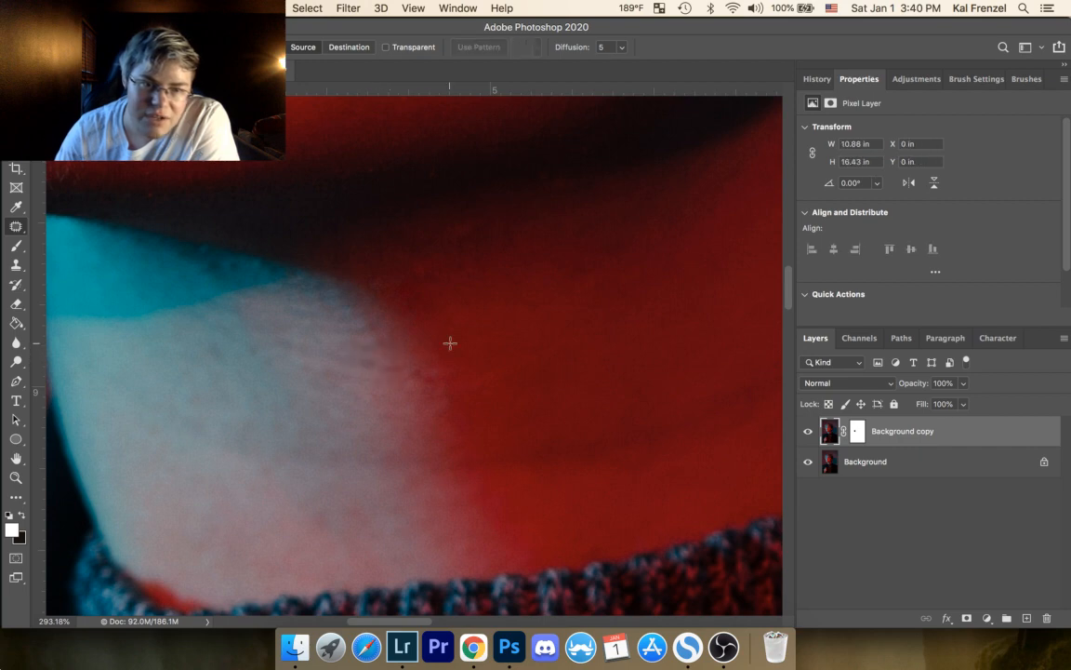
pyautogui.moveTo(222, 338); pyautogui.dragTo(220, 344)
pyautogui.press('super+d')
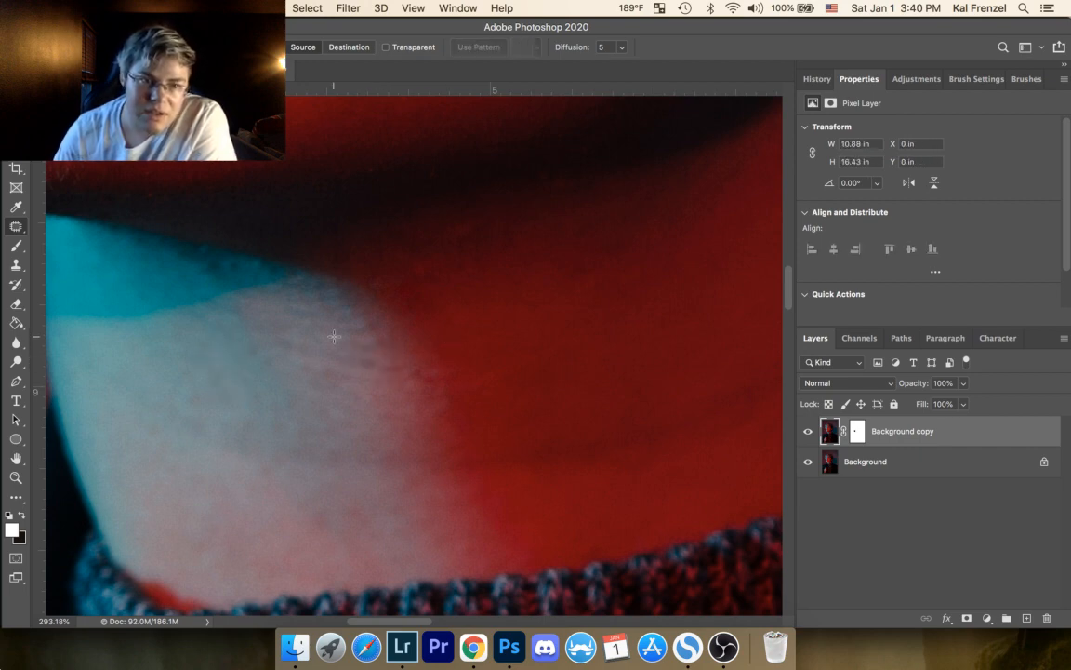
# Step: Patch the dark part of the skin crease on the red-lit neck just above the sweater collar
pyautogui.moveTo(426, 514); pyautogui.dragTo(356, 298)
pyautogui.moveTo(321, 371); pyautogui.dragTo(448, 376)
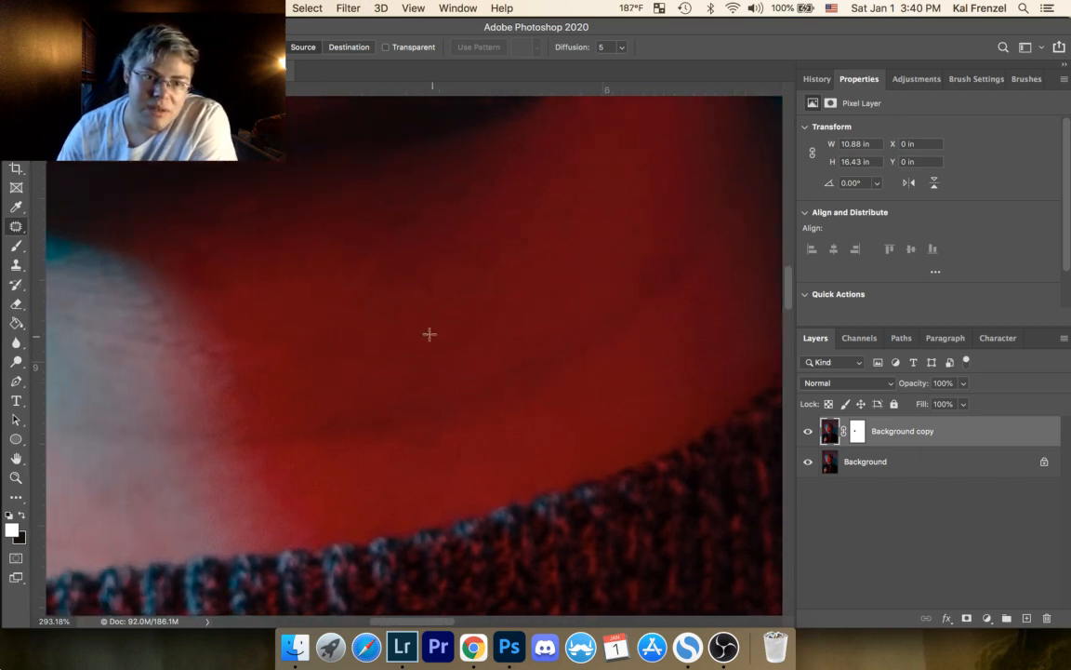
pyautogui.moveTo(421, 431); pyautogui.dragTo(423, 429)
pyautogui.press('super+d')
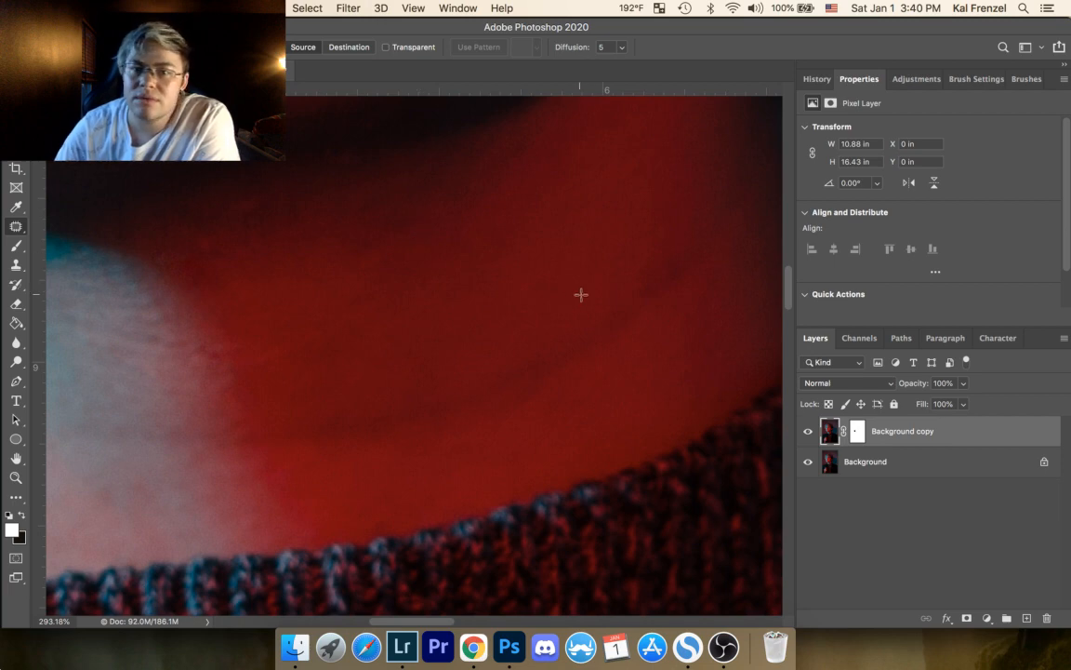
# Step: Patch the uneven patch on the red-lit side of the neck between the jaw shadow and the earring
pyautogui.moveTo(580, 295); pyautogui.dragTo(422, 349)
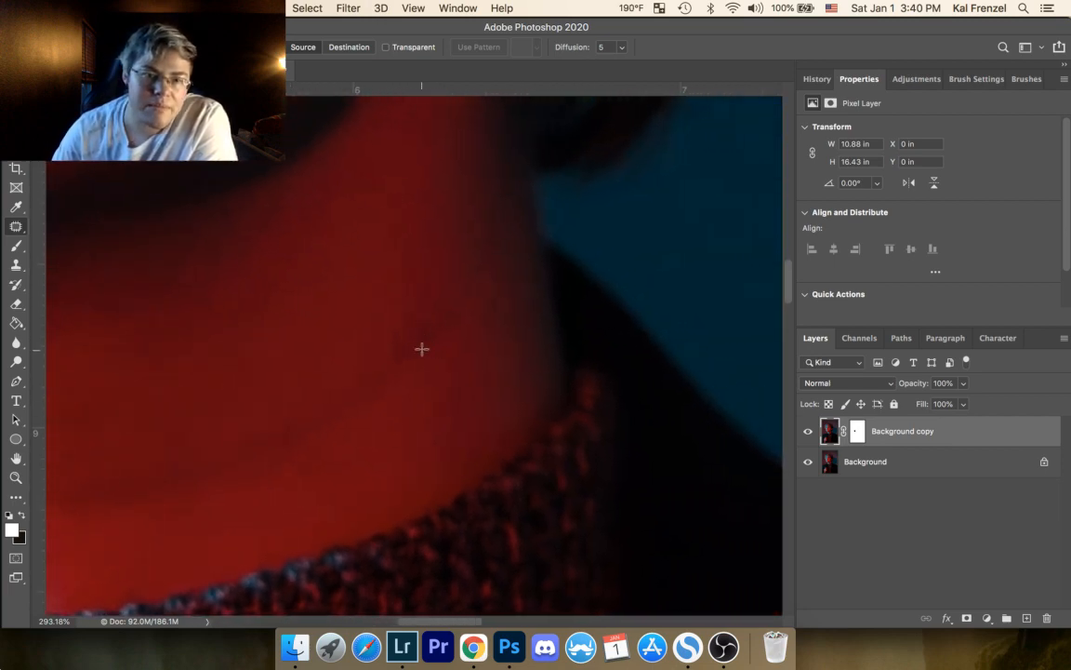
pyautogui.moveTo(460, 298); pyautogui.dragTo(528, 508)
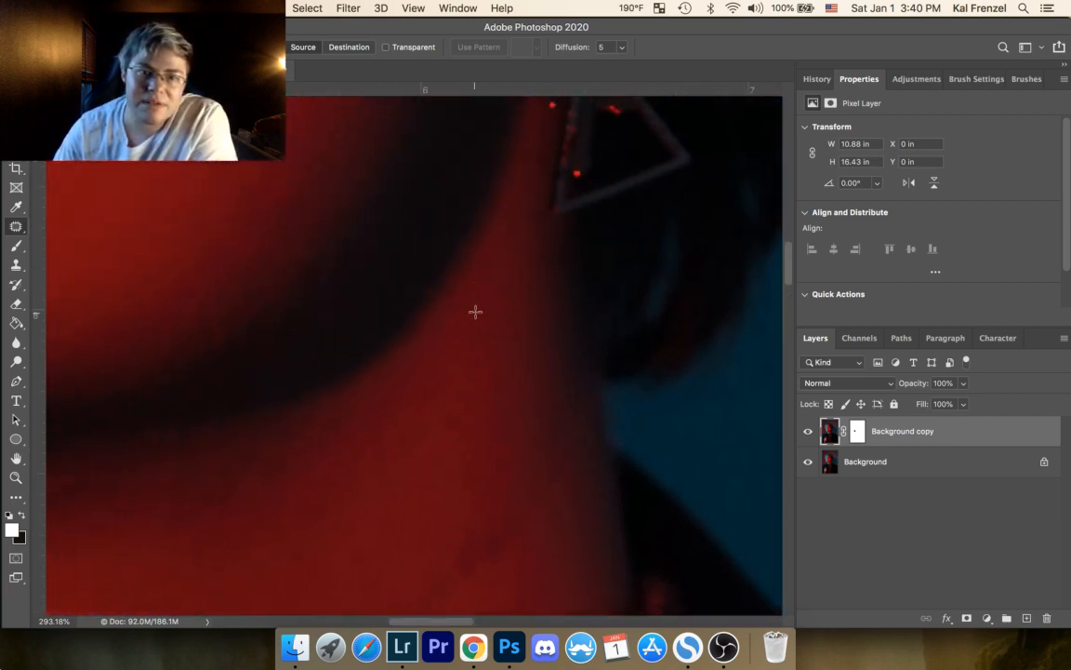
pyautogui.moveTo(479, 308)
pyautogui.mouseDown()
pyautogui.moveTo(483, 332)
pyautogui.moveTo(481, 311)
pyautogui.mouseUp()
pyautogui.moveTo(471, 328); pyautogui.dragTo(464, 368)
pyautogui.press('super+d')
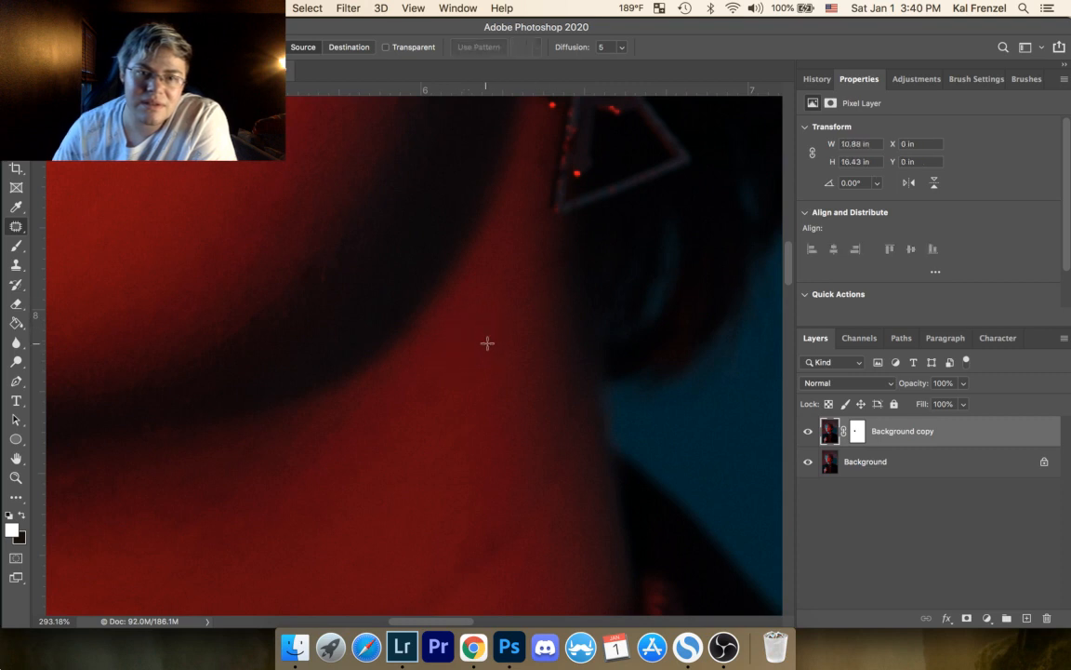
# Step: Patch the uneven marks around the jaw and on the red-lit cheek beyond the mouth corner
pyautogui.moveTo(358, 246)
pyautogui.mouseDown()
pyautogui.moveTo(449, 366)
pyautogui.moveTo(526, 382)
pyautogui.moveTo(584, 307)
pyautogui.moveTo(555, 415)
pyautogui.mouseUp()
pyautogui.press('super+d')
pyautogui.moveTo(643, 240)
pyautogui.mouseDown()
pyautogui.moveTo(617, 272)
pyautogui.moveTo(641, 266)
pyautogui.moveTo(595, 302)
pyautogui.moveTo(605, 313)
pyautogui.mouseUp()
pyautogui.press('super+d')
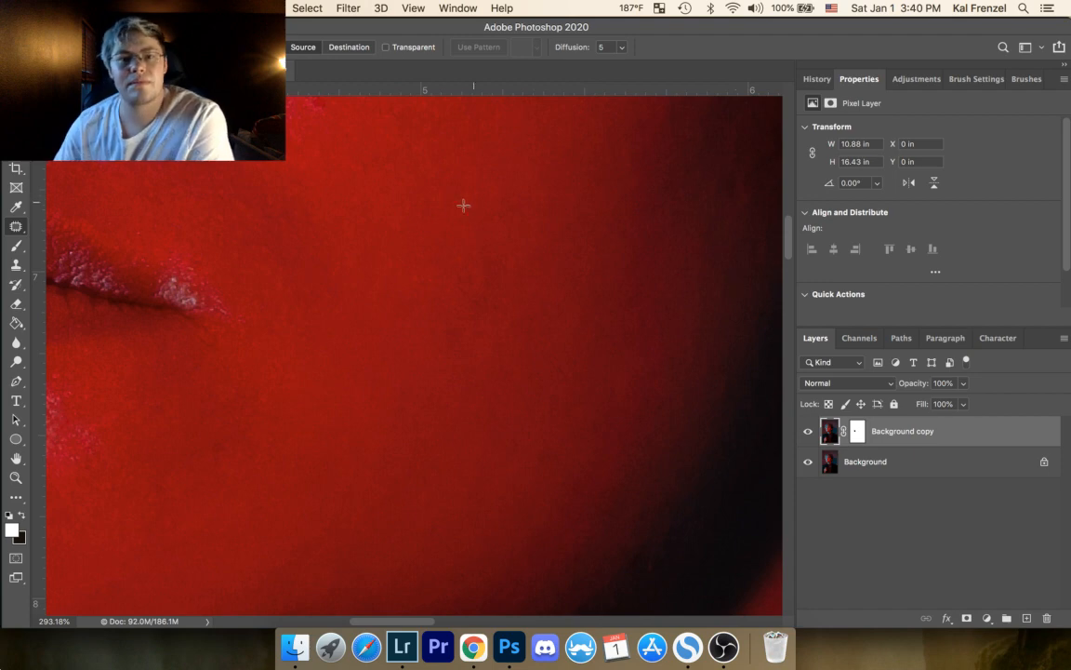
pyautogui.moveTo(500, 211)
pyautogui.mouseDown()
pyautogui.moveTo(504, 223)
pyautogui.moveTo(545, 219)
pyautogui.mouseUp()
pyautogui.press('super+d')
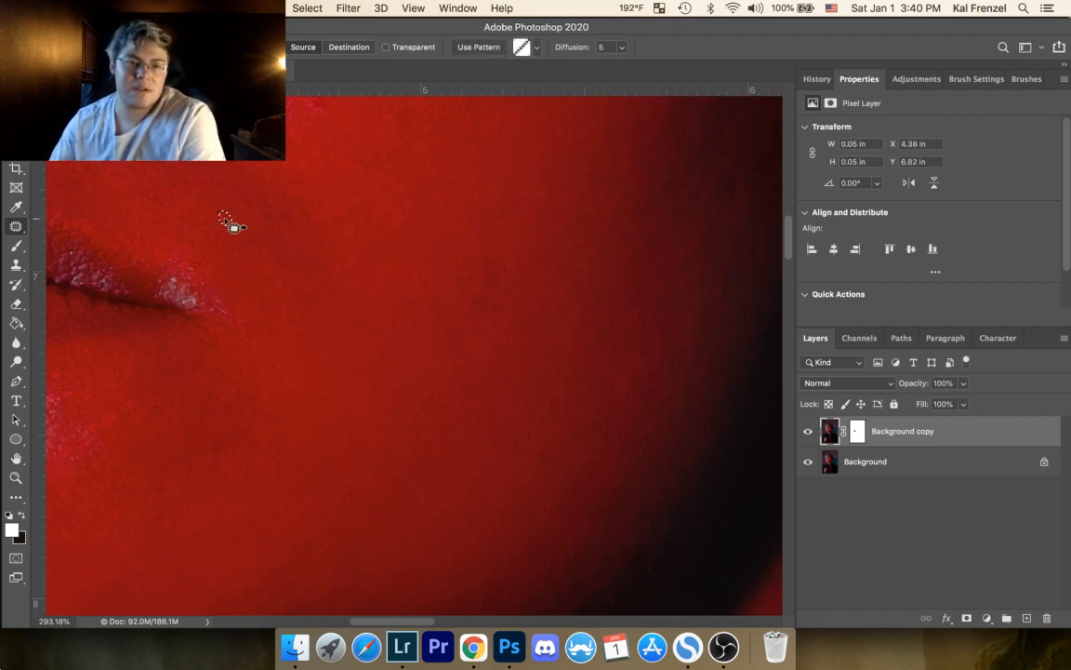
# Step: Patch the spots on the red skin beside and below the corner of the mouth
pyautogui.moveTo(241, 251)
pyautogui.mouseDown()
pyautogui.moveTo(239, 268)
pyautogui.moveTo(240, 256)
pyautogui.mouseUp()
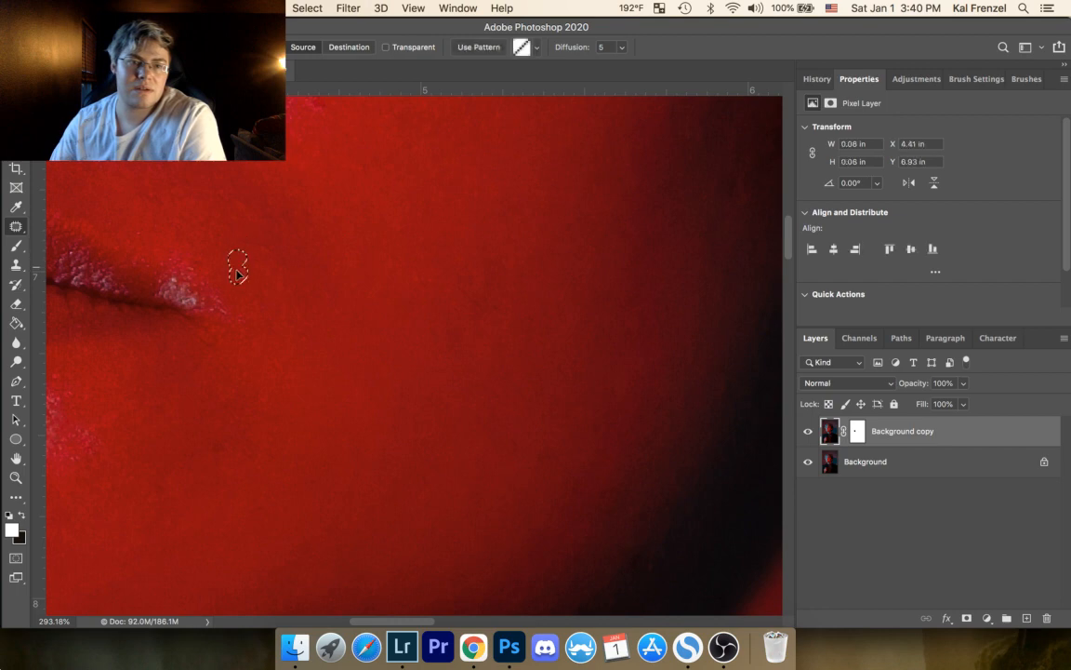
pyautogui.press('super+d')
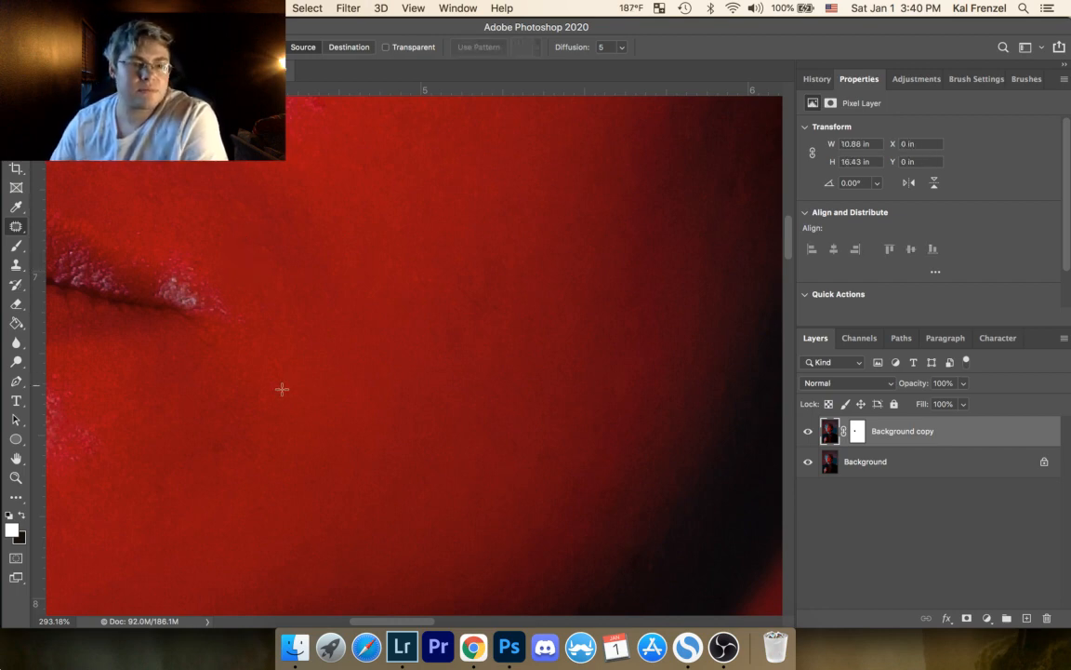
pyautogui.moveTo(264, 400); pyautogui.dragTo(300, 401)
pyautogui.press('super+d')
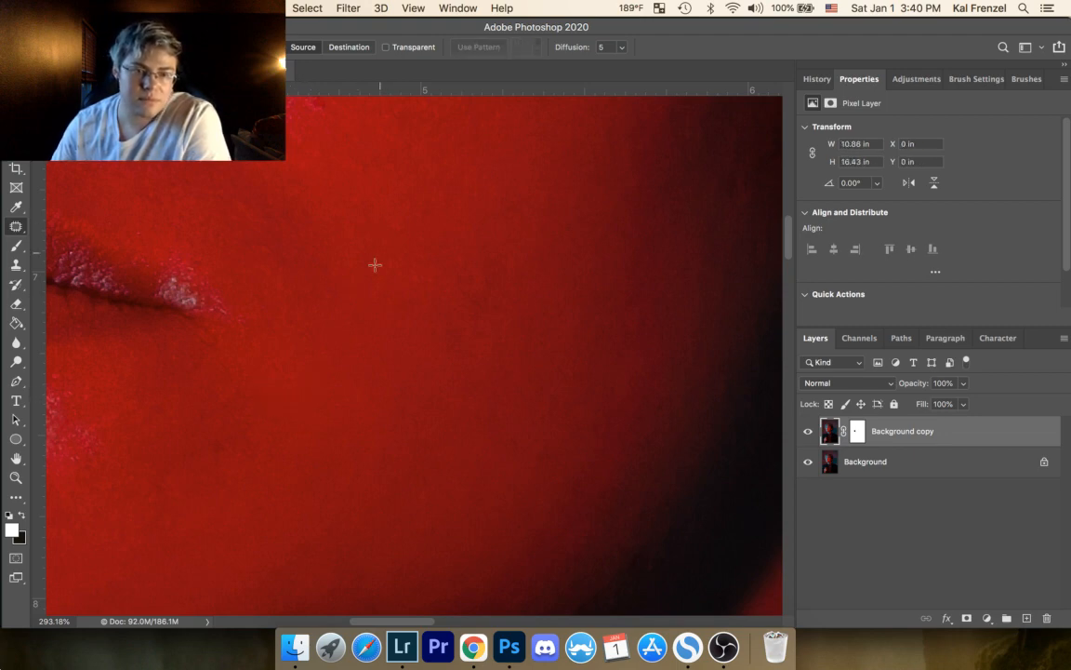
# Step: Patch the dark marks on the upper red-lit cheek below the eye, toward the temple hair
pyautogui.moveTo(487, 278); pyautogui.dragTo(461, 418)
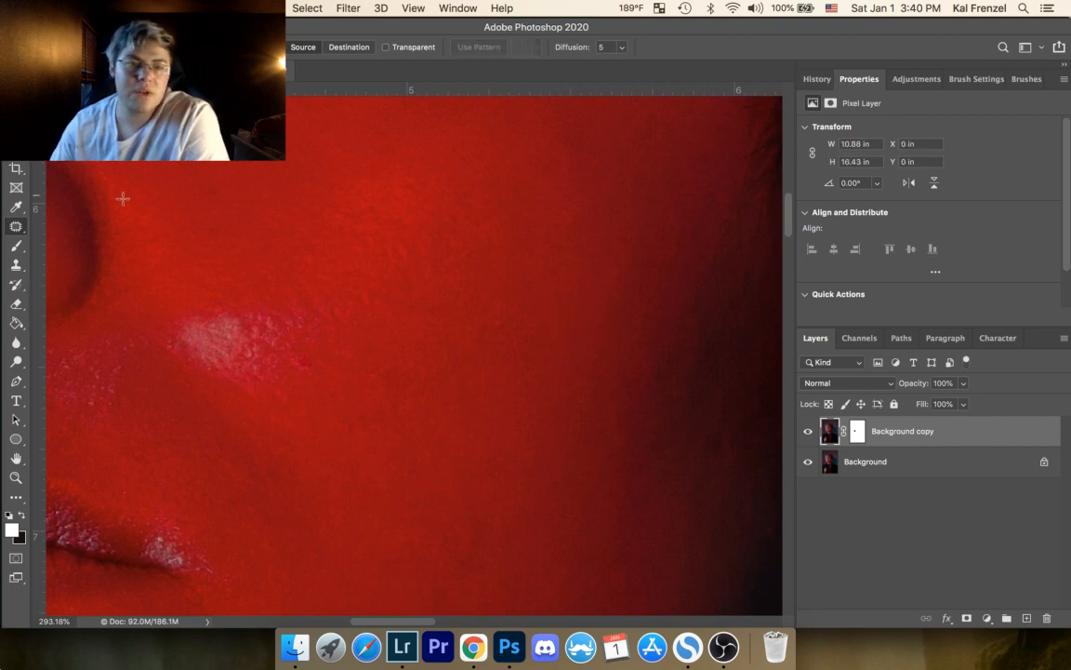
pyautogui.moveTo(272, 209); pyautogui.dragTo(148, 318)
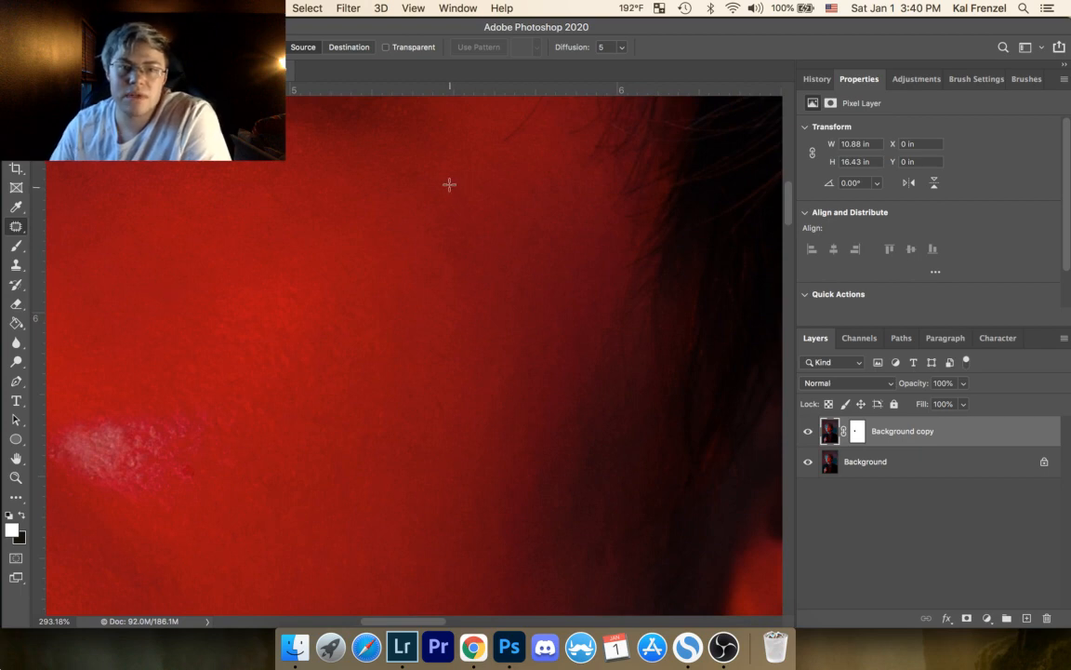
pyautogui.moveTo(449, 184); pyautogui.dragTo(466, 213)
pyautogui.press('super+d')
pyautogui.moveTo(552, 171)
pyautogui.mouseDown()
pyautogui.moveTo(566, 186)
pyautogui.moveTo(487, 161)
pyautogui.mouseUp()
pyautogui.press('super+d')
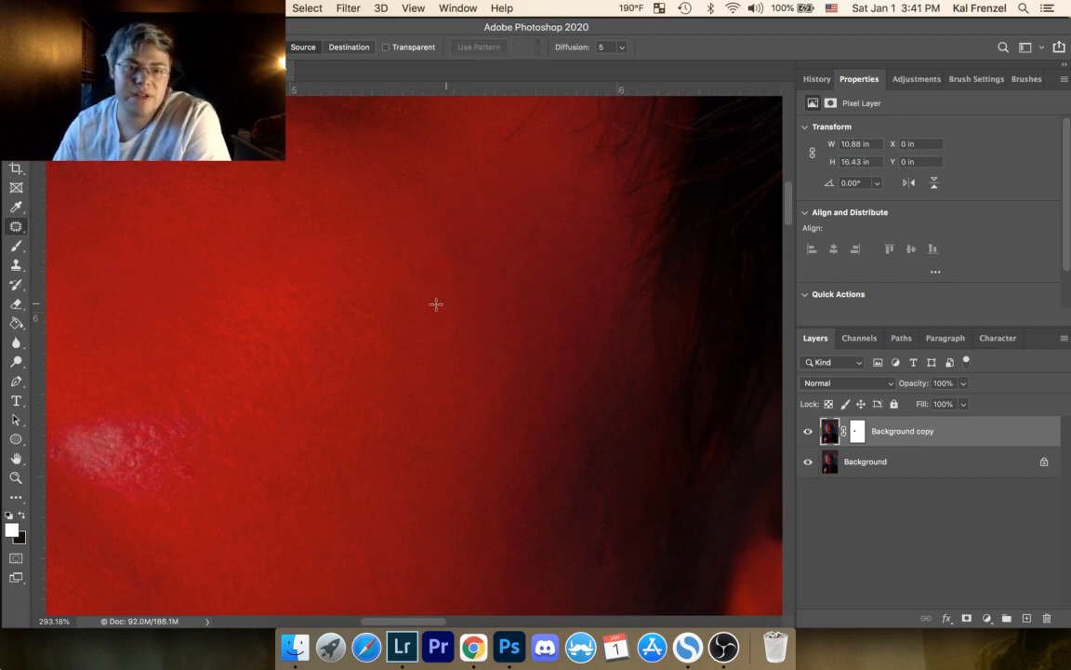
# Step: Patch the remaining mark on the red-lit cheek in the area around the shiny highlight
pyautogui.moveTo(437, 382); pyautogui.dragTo(478, 259)
pyautogui.moveTo(318, 330); pyautogui.dragTo(559, 265)
pyautogui.moveTo(561, 214); pyautogui.dragTo(549, 237)
pyautogui.press('super+d')
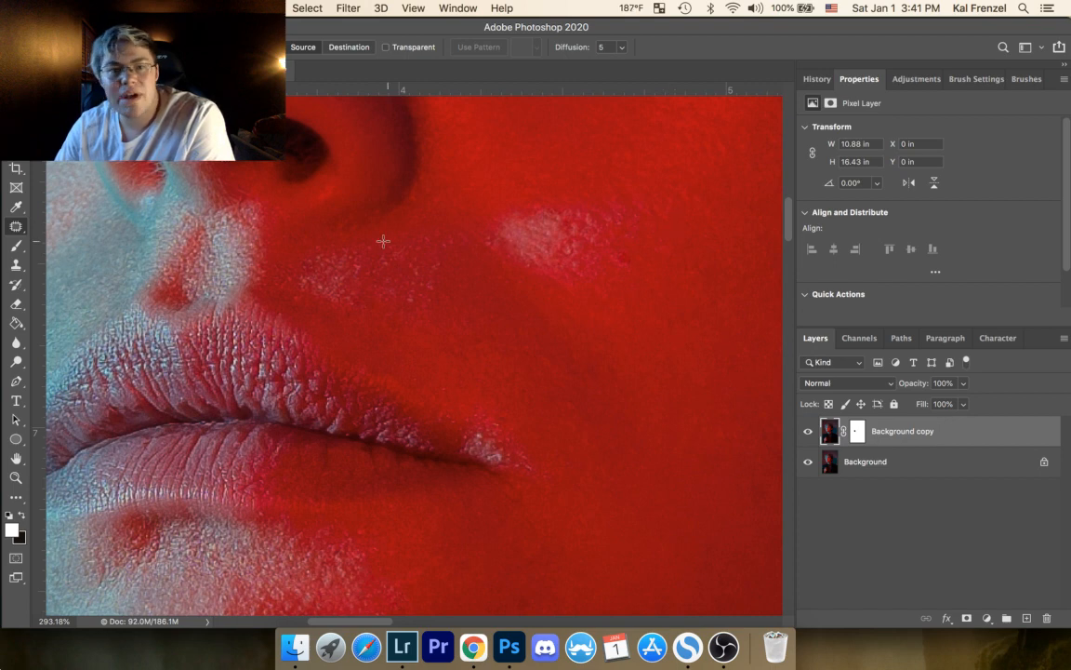
# Step: Patch the upper end of the red neck's skin crease and the uneven red skin beside the pale boundary
pyautogui.moveTo(353, 265); pyautogui.dragTo(528, 177)
pyautogui.moveTo(420, 268); pyautogui.dragTo(449, 163)
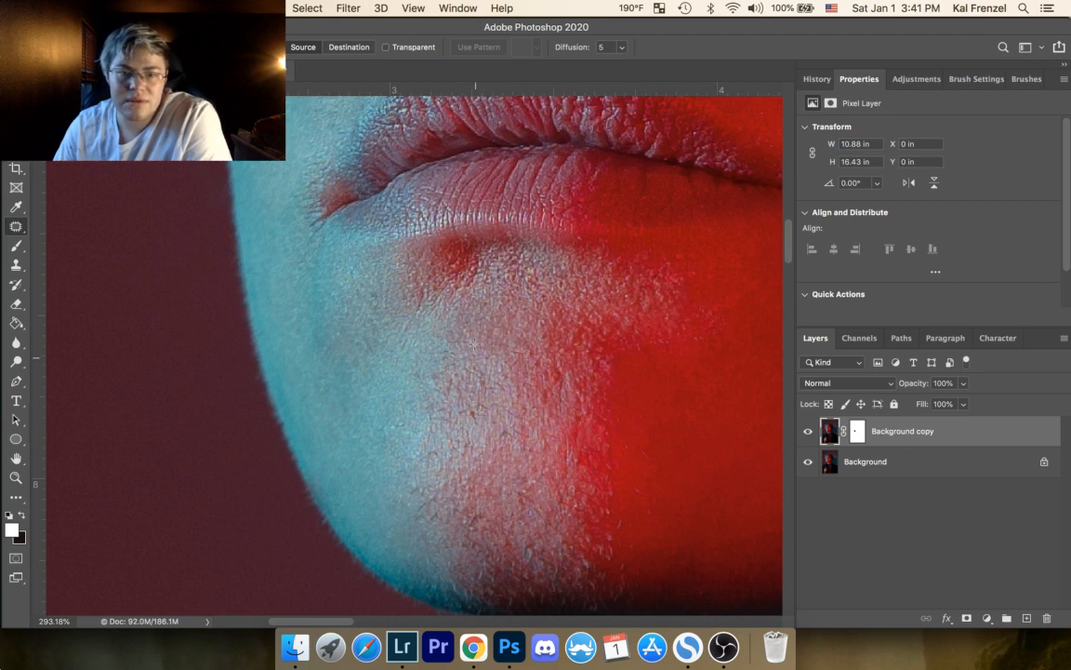
pyautogui.moveTo(425, 317); pyautogui.dragTo(409, 102)
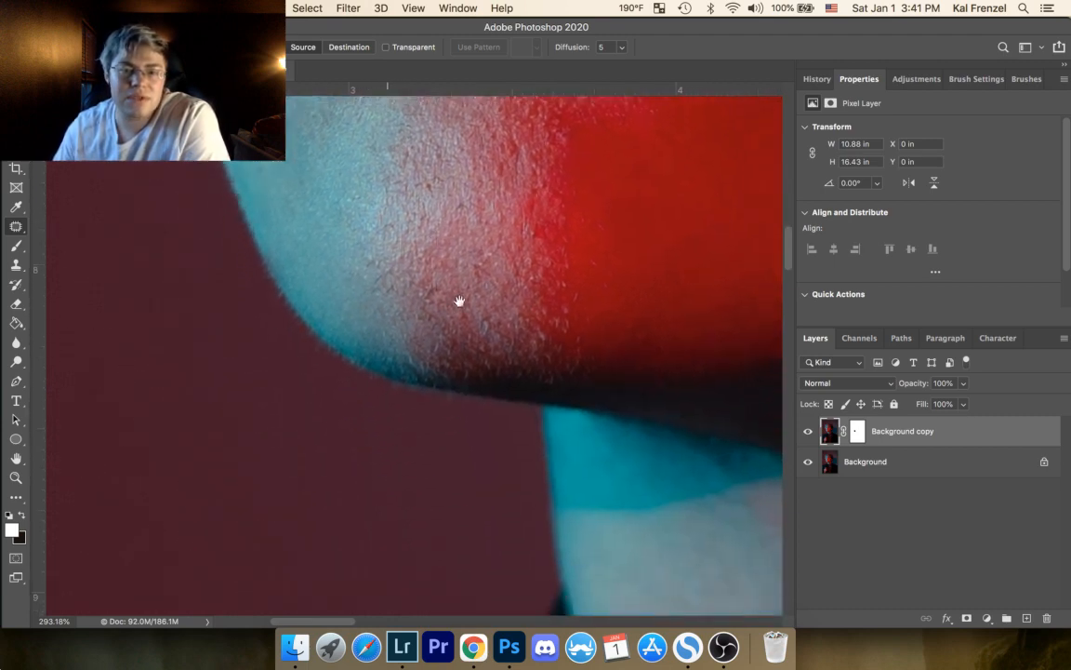
pyautogui.moveTo(465, 377); pyautogui.dragTo(112, 142)
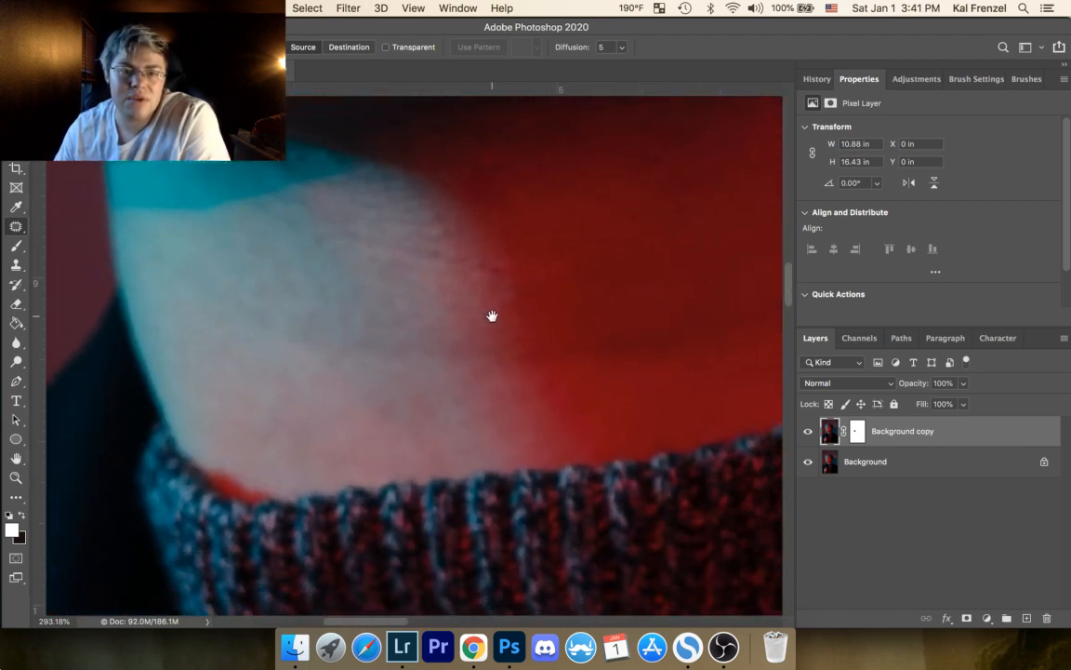
pyautogui.moveTo(445, 308); pyautogui.dragTo(190, 191)
pyautogui.moveTo(392, 263); pyautogui.dragTo(397, 423)
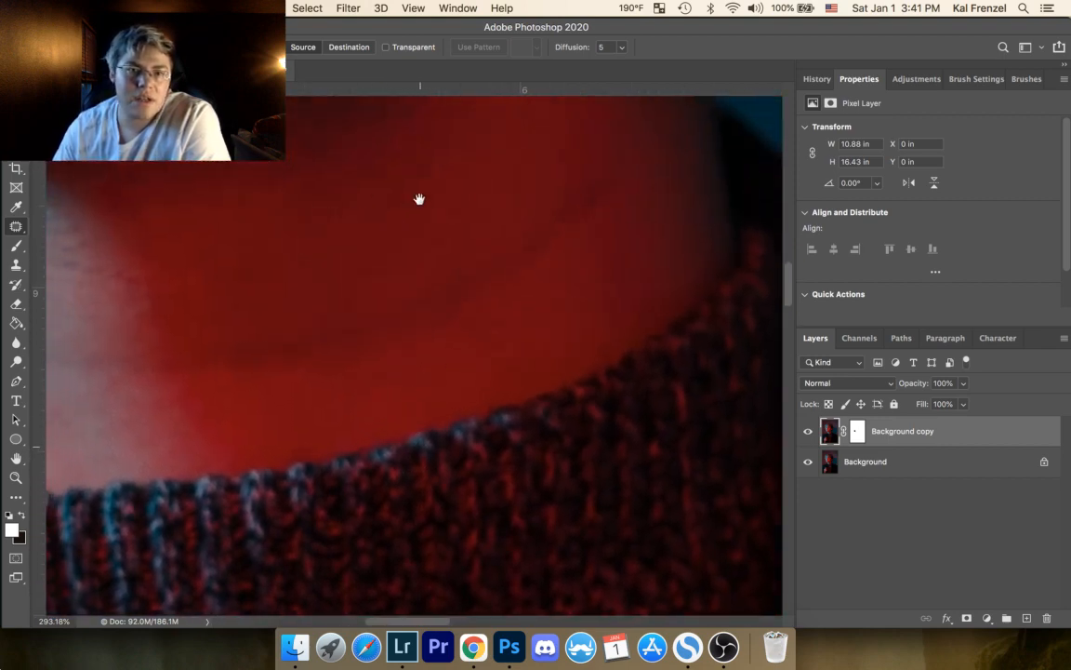
pyautogui.moveTo(590, 172)
pyautogui.mouseDown()
pyautogui.moveTo(604, 205)
pyautogui.moveTo(563, 221)
pyautogui.mouseUp()
pyautogui.press('super+d')
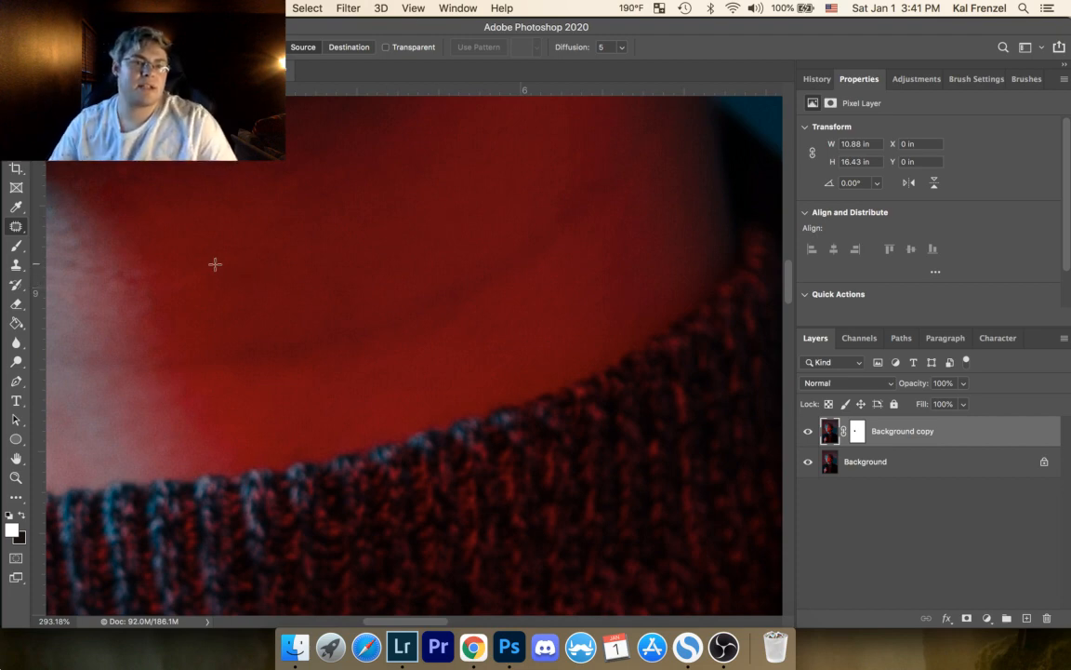
pyautogui.moveTo(215, 261)
pyautogui.mouseDown()
pyautogui.moveTo(173, 279)
pyautogui.moveTo(159, 299)
pyautogui.moveTo(226, 270)
pyautogui.moveTo(190, 239)
pyautogui.mouseUp()
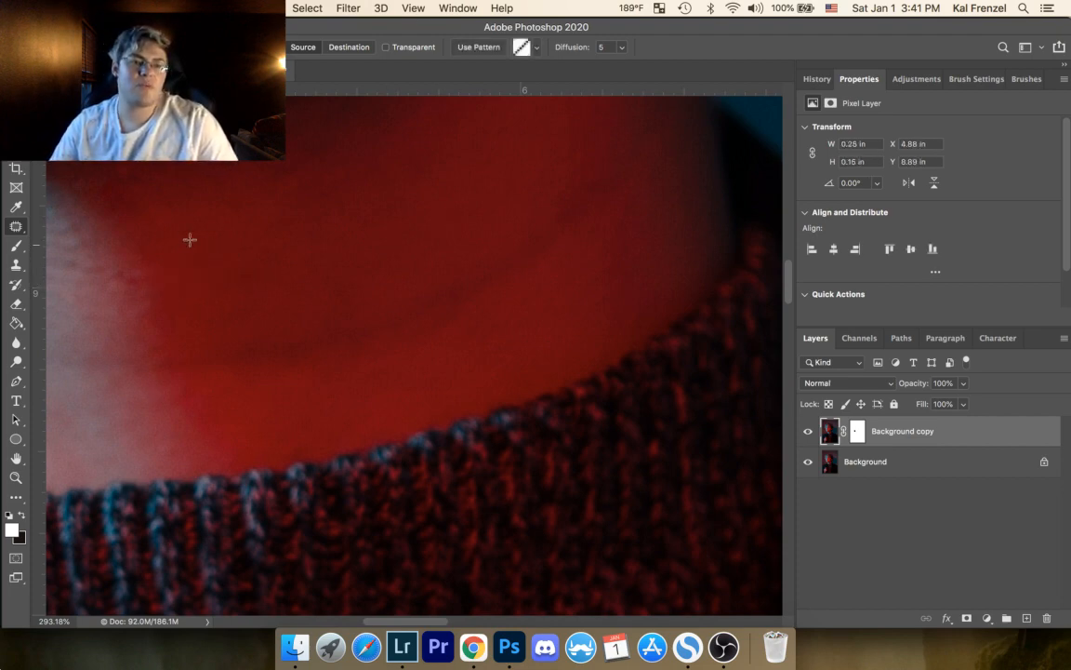
pyautogui.press('super+d')
# Step: Zoom out and examine the sweater, hand and face for remaining blemishes
pyautogui.press('z')
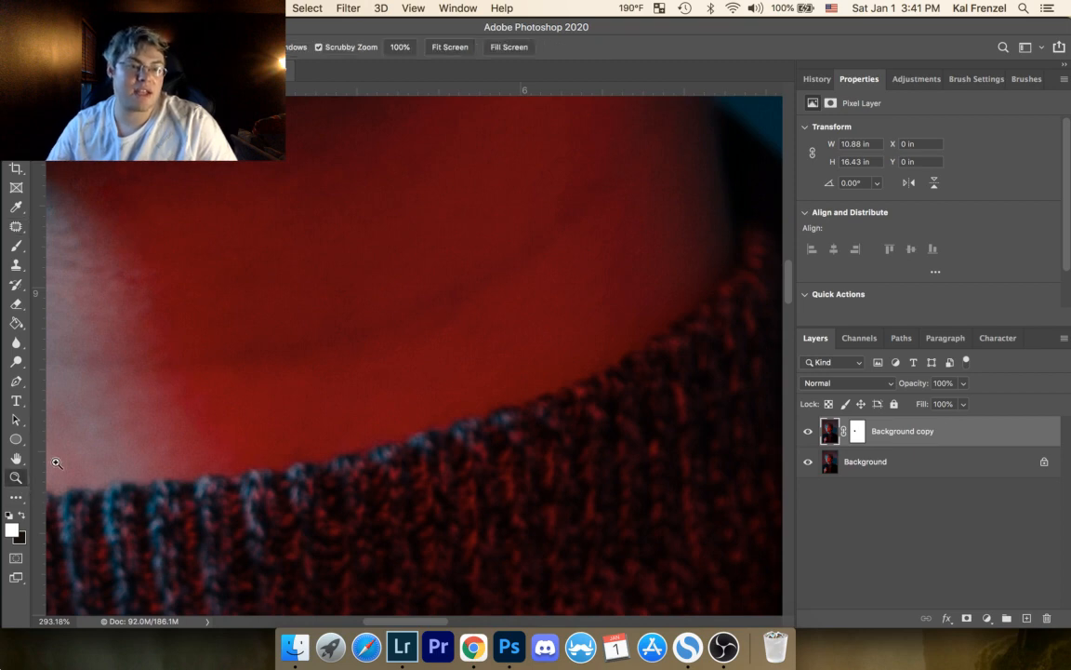
pyautogui.moveTo(264, 284); pyautogui.dragTo(215, 352)
pyautogui.press('space')
pyautogui.moveTo(425, 400); pyautogui.dragTo(405, 281)
pyautogui.moveTo(376, 419); pyautogui.dragTo(596, 309)
pyautogui.moveTo(318, 372); pyautogui.dragTo(397, 337)
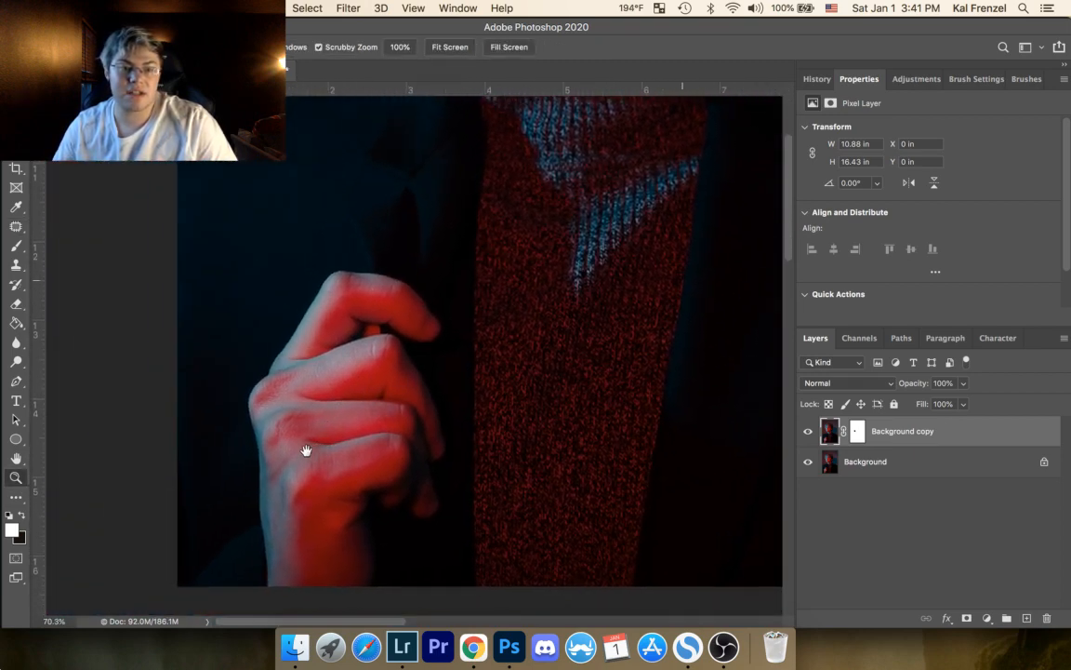
pyautogui.moveTo(304, 449); pyautogui.dragTo(325, 568)
pyautogui.moveTo(329, 505); pyautogui.dragTo(331, 521)
pyautogui.moveTo(386, 368); pyautogui.dragTo(315, 584)
pyautogui.moveTo(408, 316); pyautogui.dragTo(380, 566)
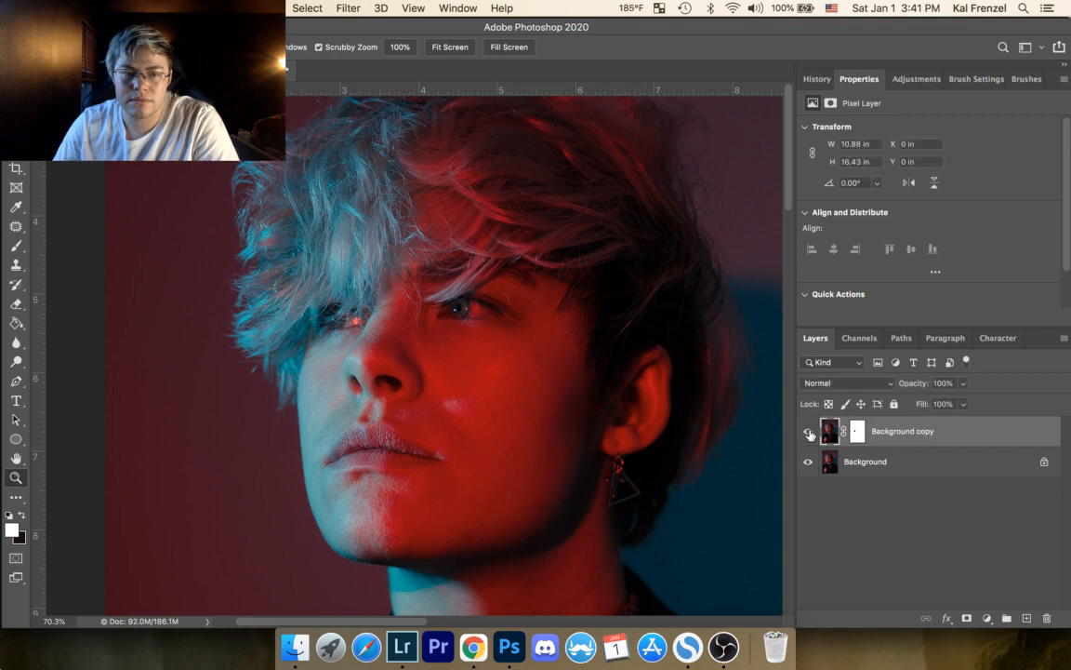
# Step: Save the current retouched state as a history snapshot
pyautogui.click(817, 80)
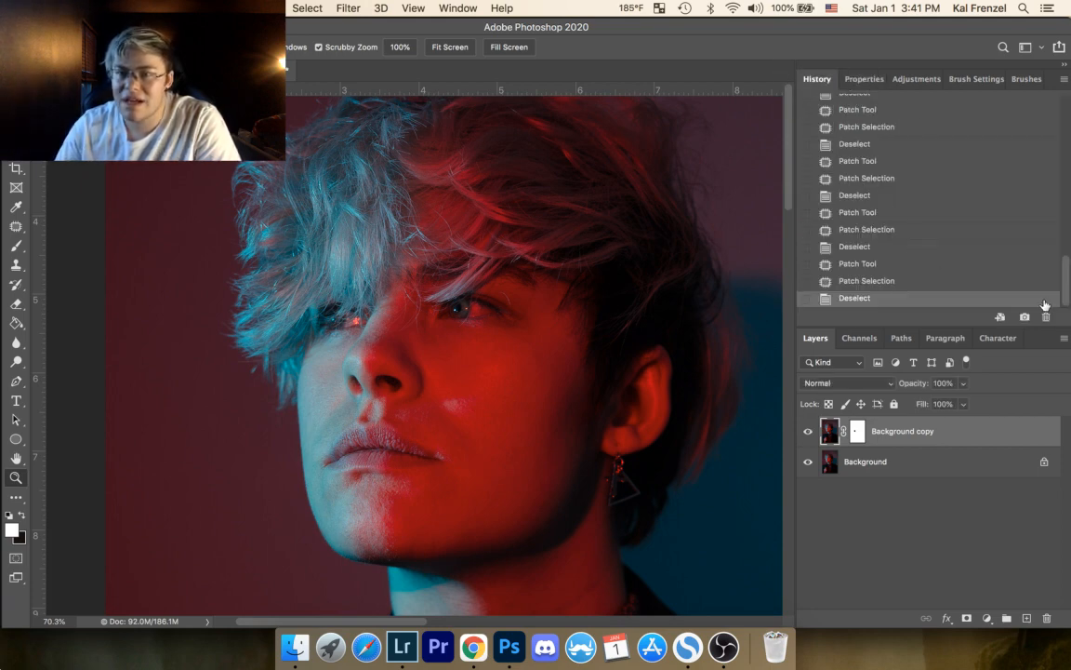
pyautogui.moveTo(1068, 294); pyautogui.dragTo(1068, 96)
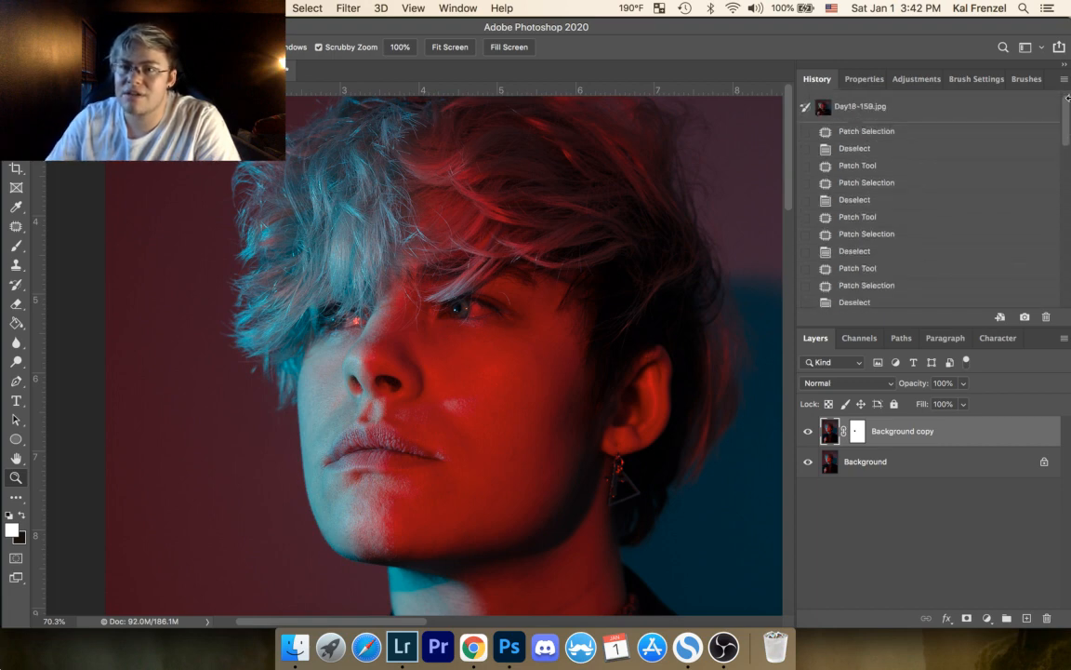
pyautogui.scroll(-5, 1057, 297)
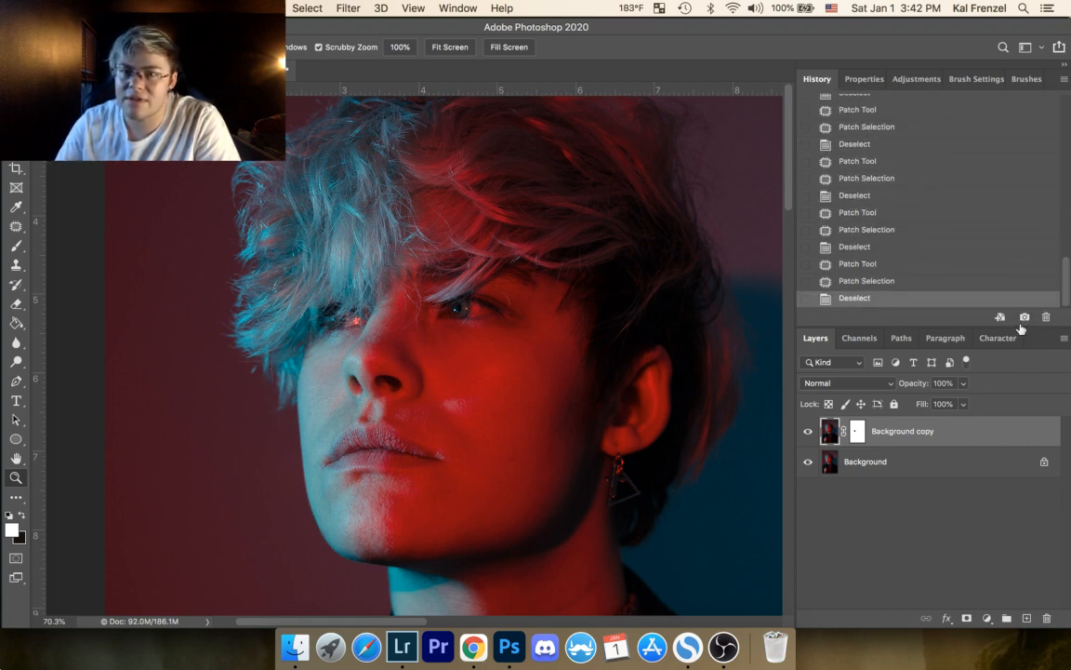
pyautogui.moveTo(1066, 284); pyautogui.dragTo(1056, 73)
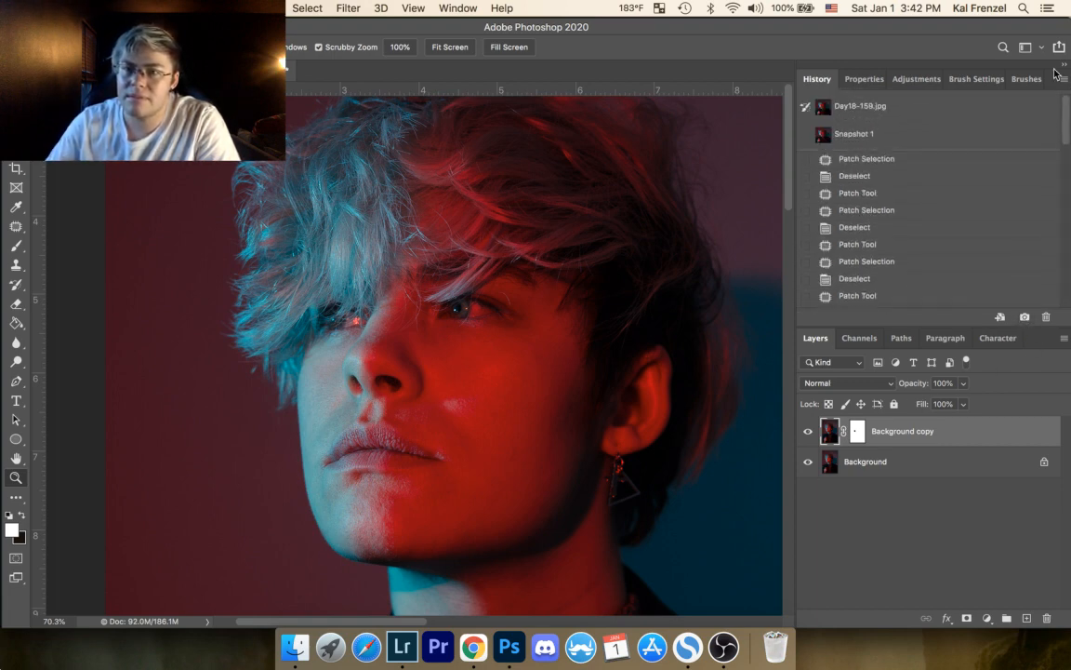
# Step: Compare the original Day18-159.jpg state with Snapshot 1, ending on Snapshot 1
pyautogui.click(907, 110)
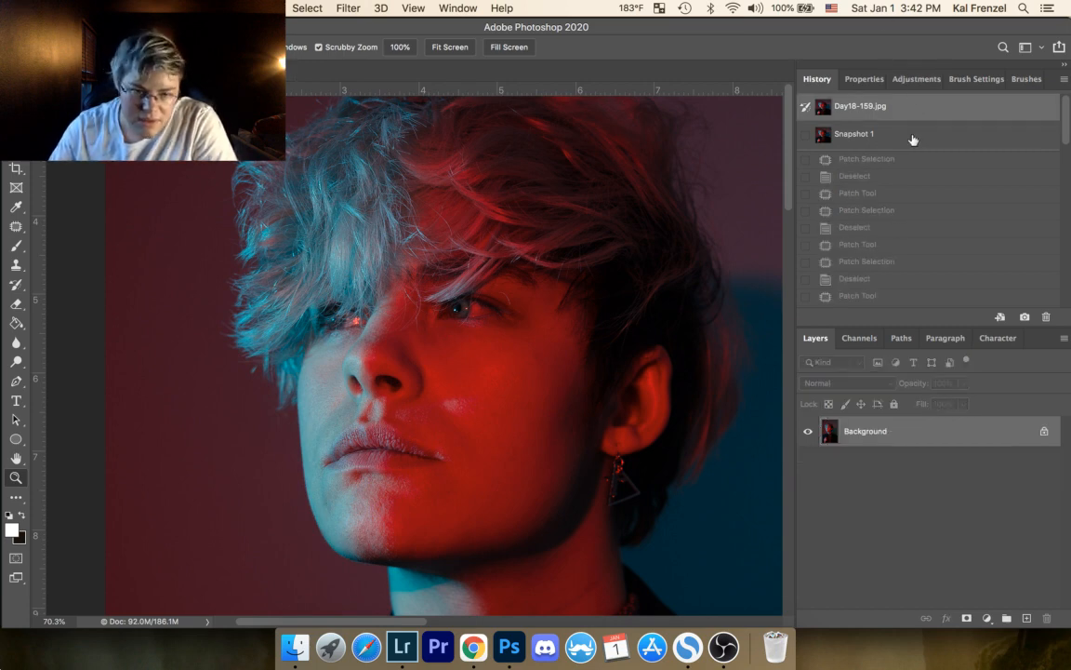
pyautogui.click(914, 140)
pyautogui.click(913, 113)
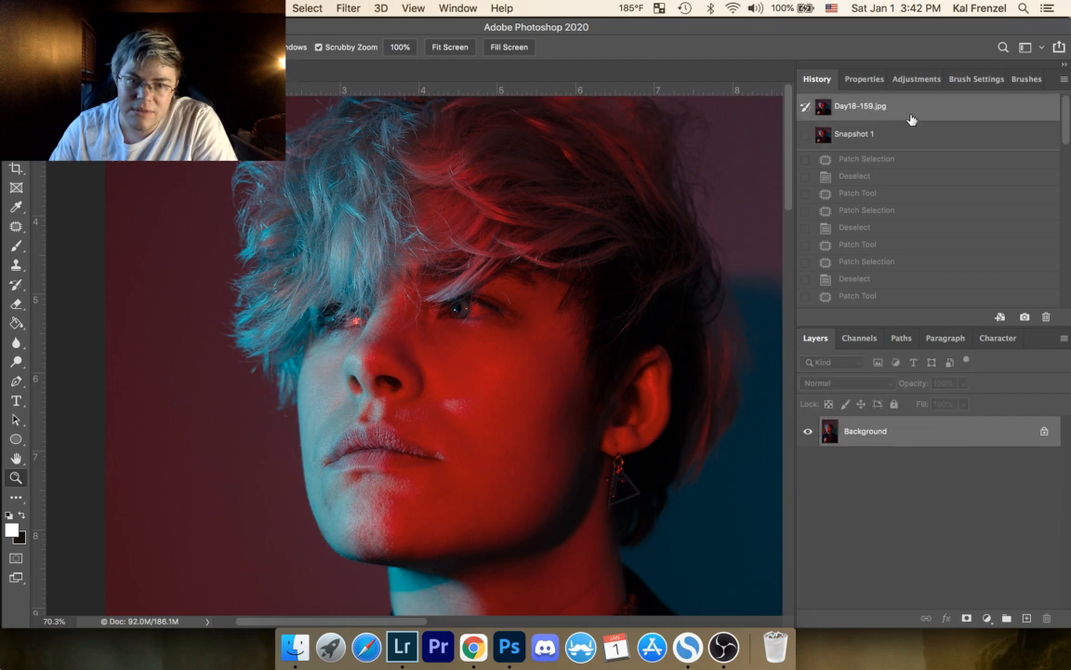
pyautogui.click(903, 140)
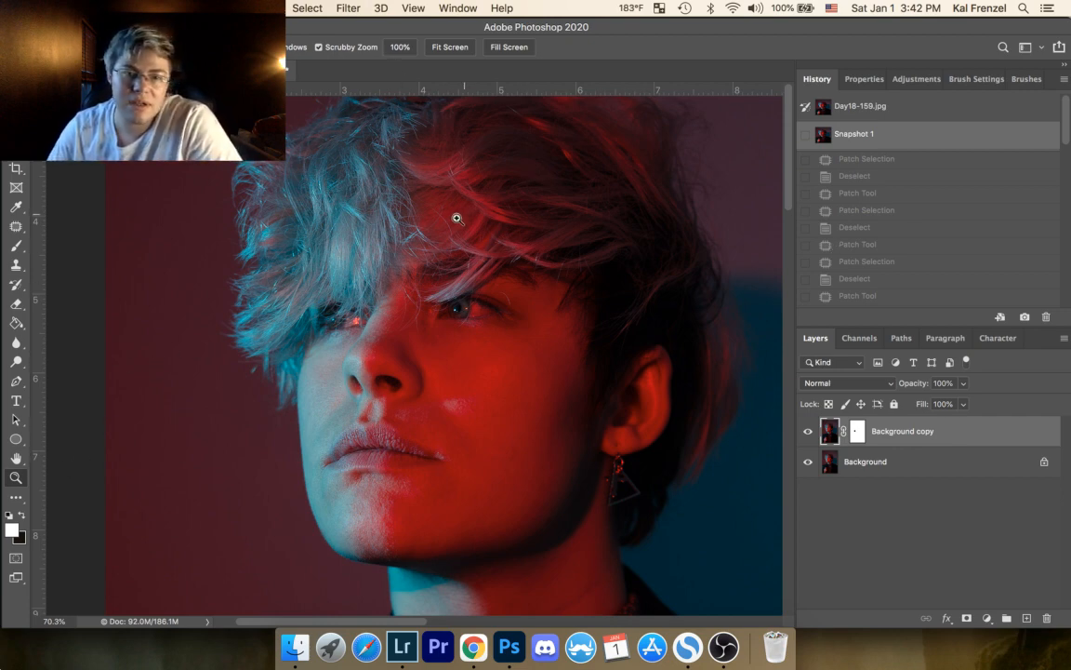
# Step: Stamp all visible layers into a new layer above Background copy and activate the Dodge tool
pyautogui.moveTo(456, 217); pyautogui.dragTo(423, 218)
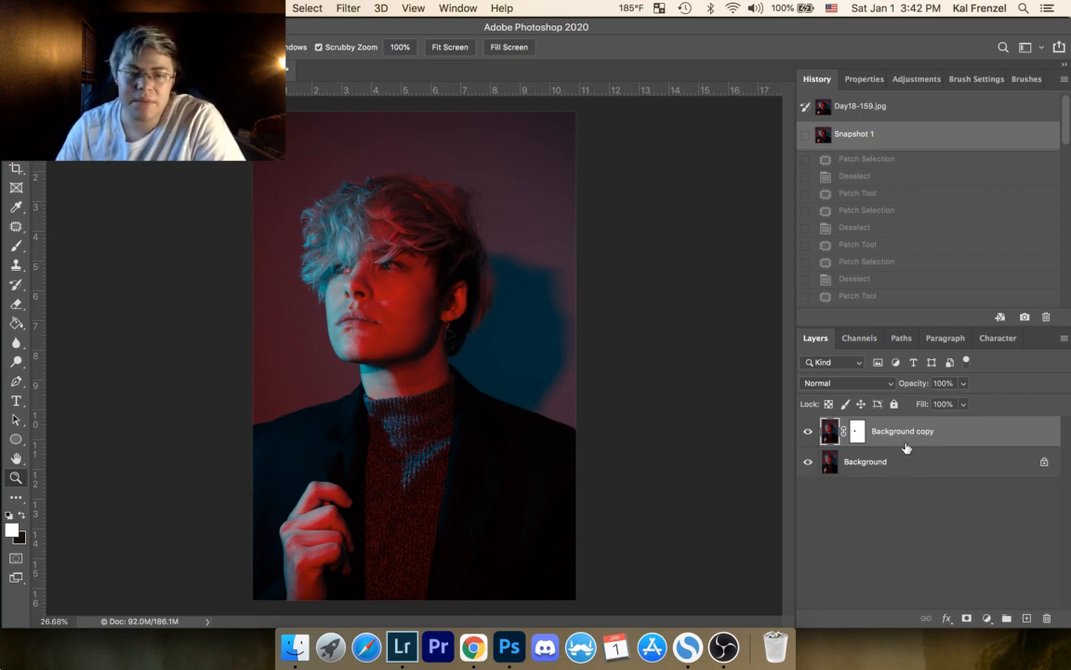
pyautogui.press('super+shift+alt+e')
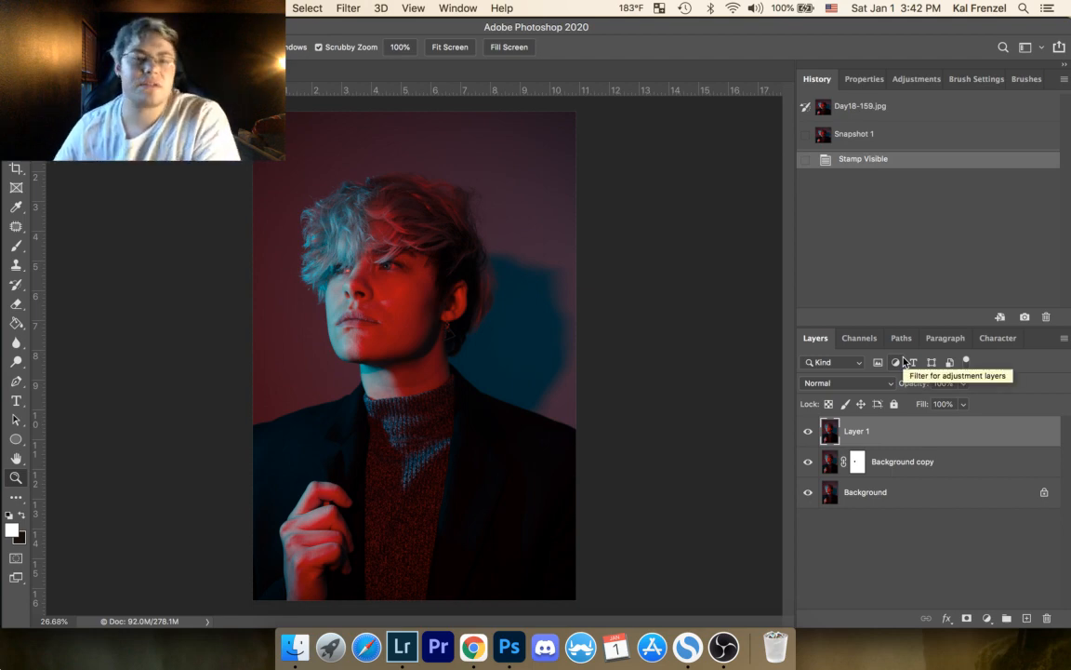
pyautogui.click(18, 361)
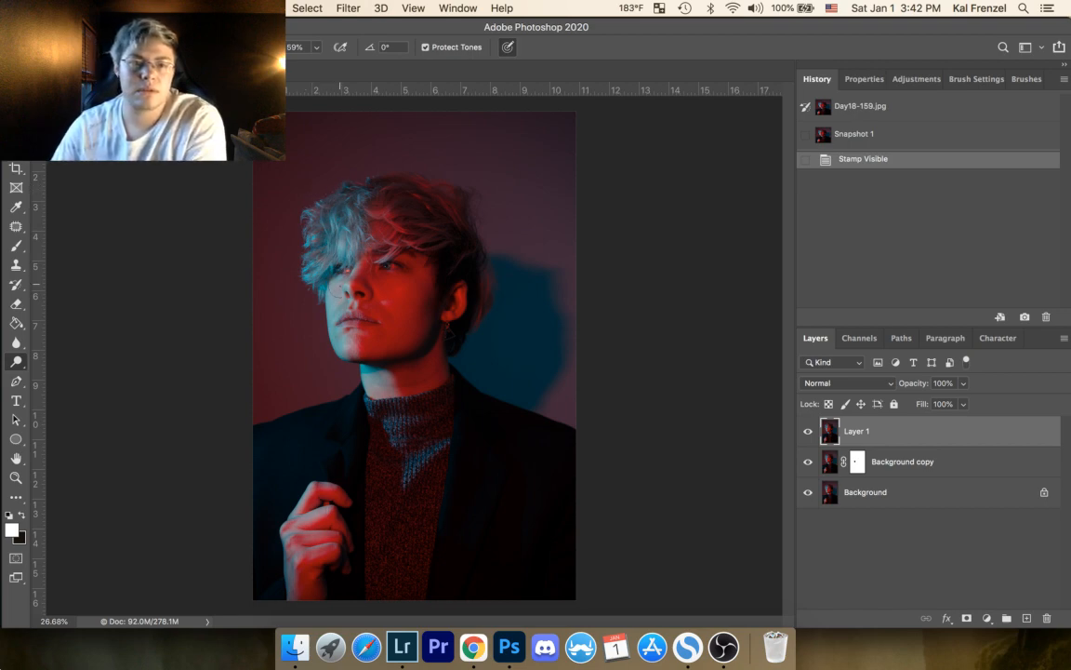
# Step: Dodge the highlights on the blue-lit sweater collar and chest and on the lower face using a small brush
pyautogui.press(']')
pyautogui.press(']')
pyautogui.press(']')
pyautogui.press(']')
pyautogui.press('[')
pyautogui.press('[')
pyautogui.press('[')
pyautogui.press('[')
pyautogui.press('[')
pyautogui.press('[')
pyautogui.press('[')
pyautogui.press('[')
pyautogui.press('[')
pyautogui.press('[')
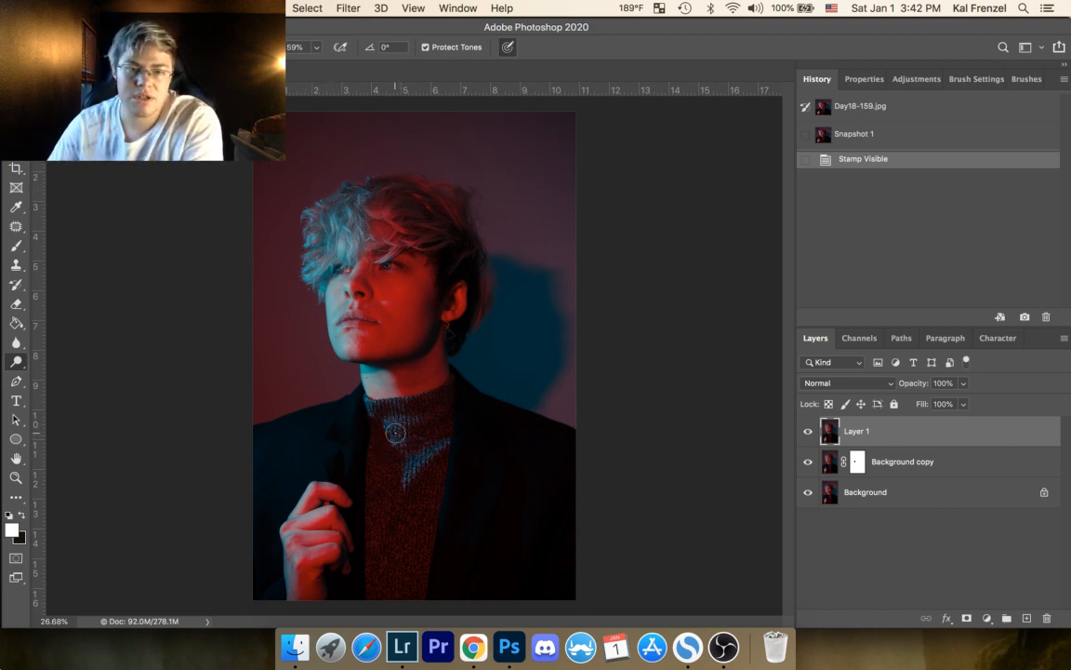
pyautogui.moveTo(395, 433)
pyautogui.mouseDown()
pyautogui.moveTo(358, 393)
pyautogui.moveTo(414, 404)
pyautogui.mouseUp()
pyautogui.moveTo(367, 366); pyautogui.dragTo(369, 321)
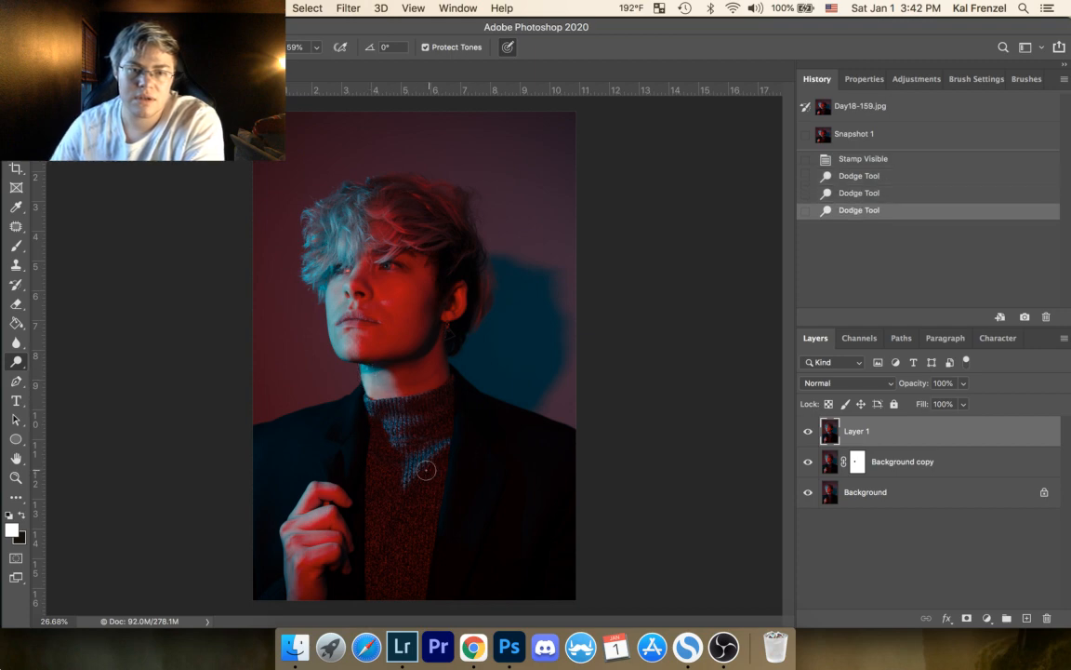
pyautogui.moveTo(372, 426); pyautogui.dragTo(404, 398)
# Step: Dodge the hair highlights from the blue fringe across the red crown to the nape, undoing the extra stroke on the red cheek
pyautogui.moveTo(317, 149)
pyautogui.mouseDown()
pyautogui.moveTo(296, 213)
pyautogui.moveTo(309, 196)
pyautogui.moveTo(288, 224)
pyautogui.moveTo(278, 203)
pyautogui.moveTo(279, 238)
pyautogui.moveTo(323, 174)
pyautogui.moveTo(366, 253)
pyautogui.mouseUp()
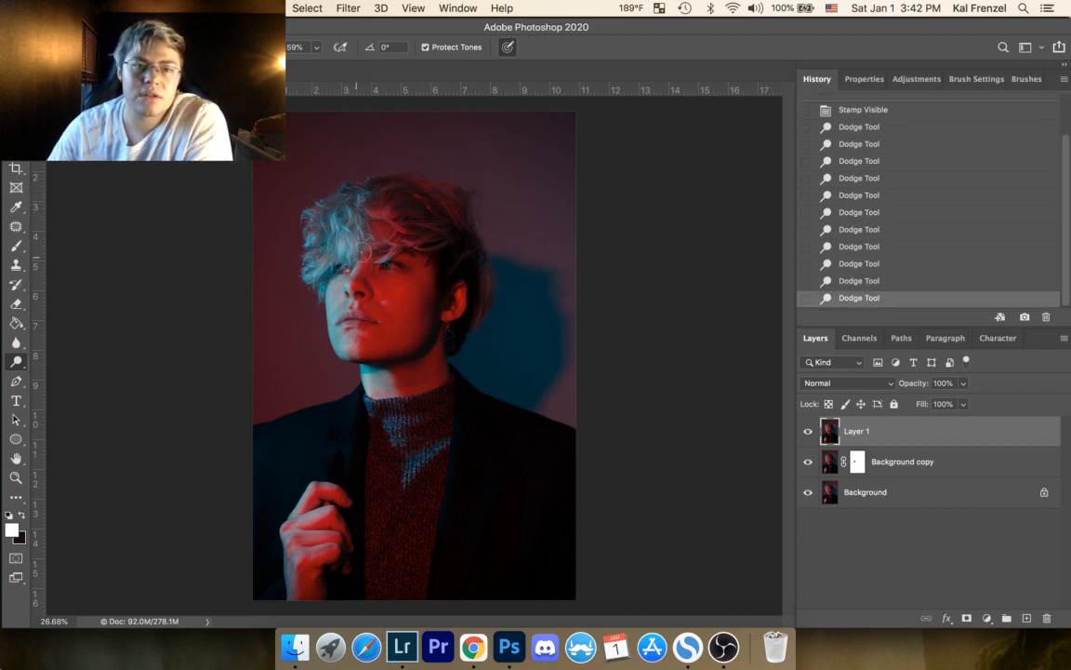
pyautogui.moveTo(384, 205)
pyautogui.mouseDown()
pyautogui.moveTo(372, 224)
pyautogui.moveTo(429, 236)
pyautogui.moveTo(404, 244)
pyautogui.mouseUp()
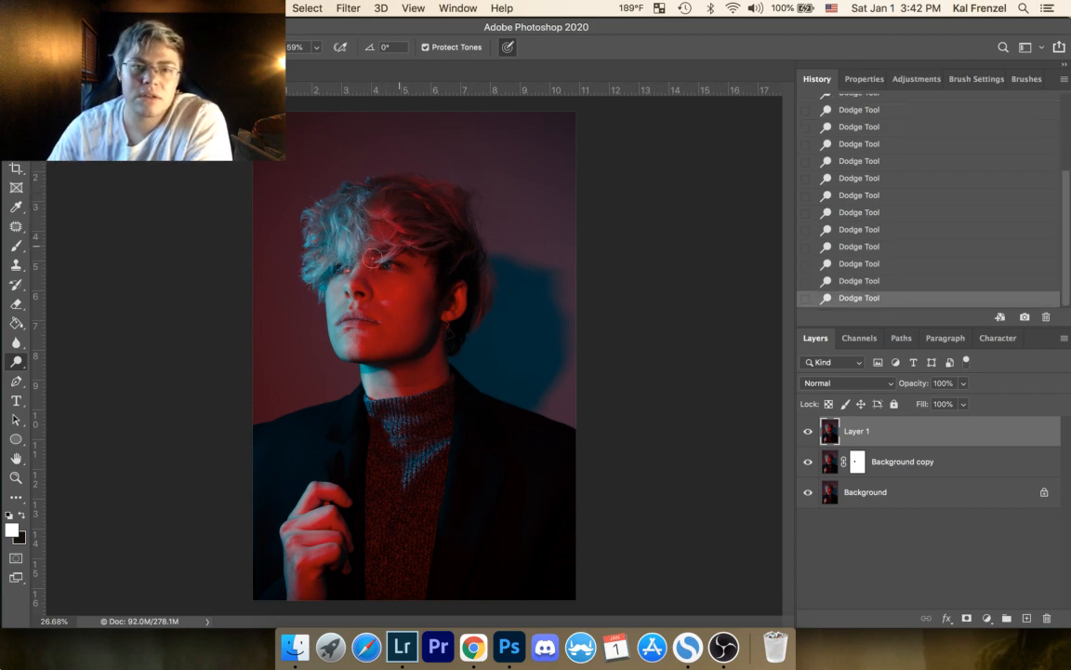
pyautogui.moveTo(480, 200)
pyautogui.mouseDown()
pyautogui.moveTo(449, 198)
pyautogui.moveTo(418, 178)
pyautogui.moveTo(449, 203)
pyautogui.mouseUp()
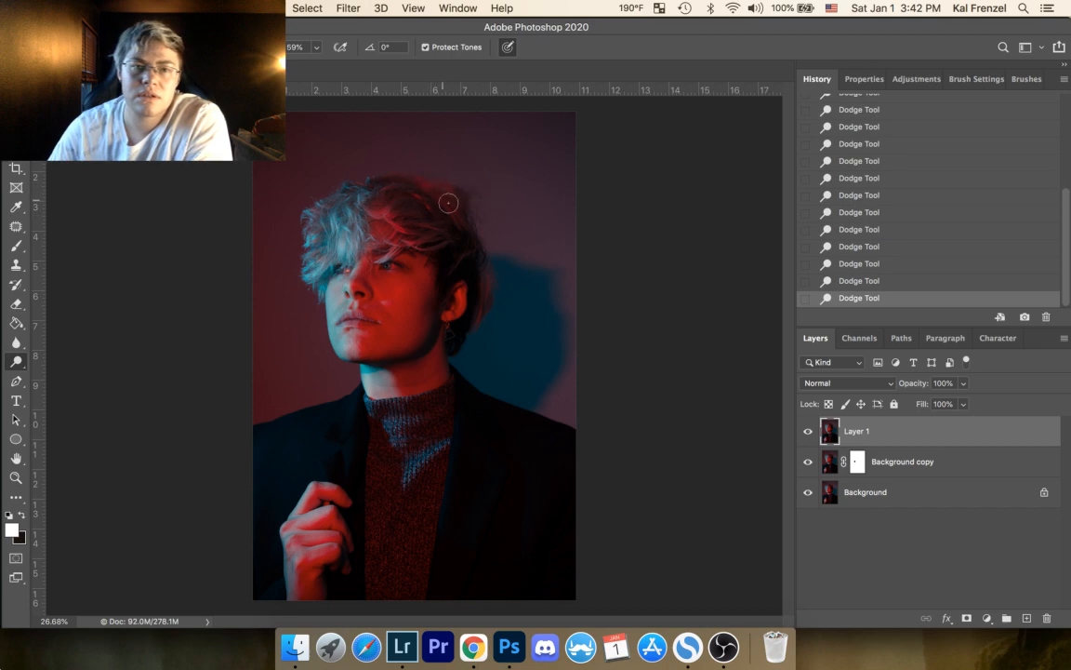
pyautogui.moveTo(454, 324); pyautogui.dragTo(463, 289)
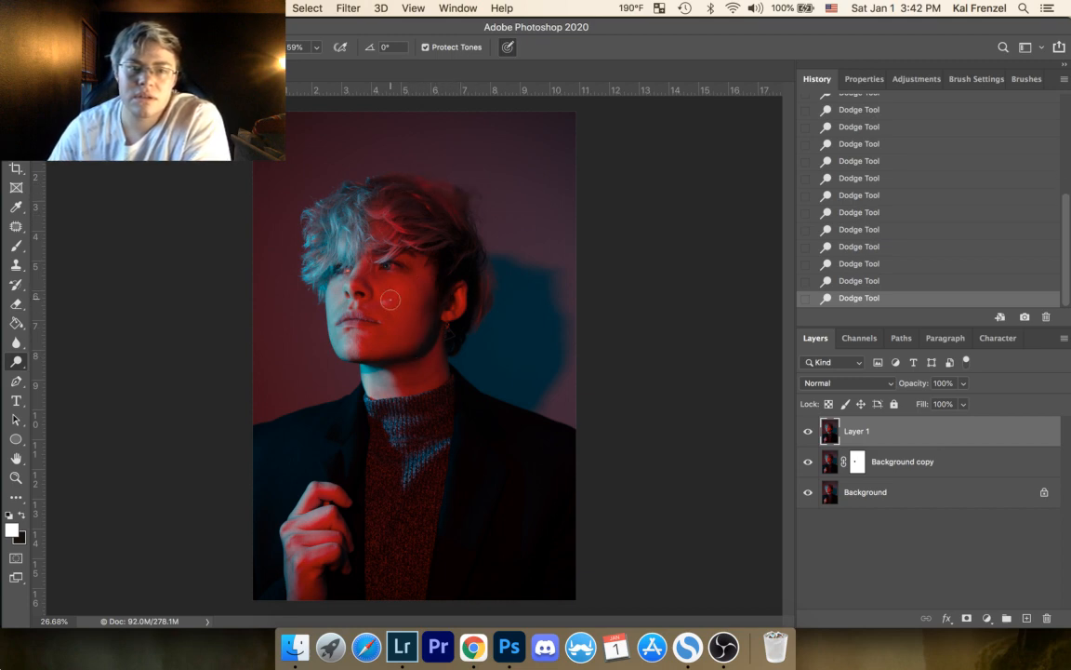
pyautogui.moveTo(381, 296); pyautogui.dragTo(417, 277)
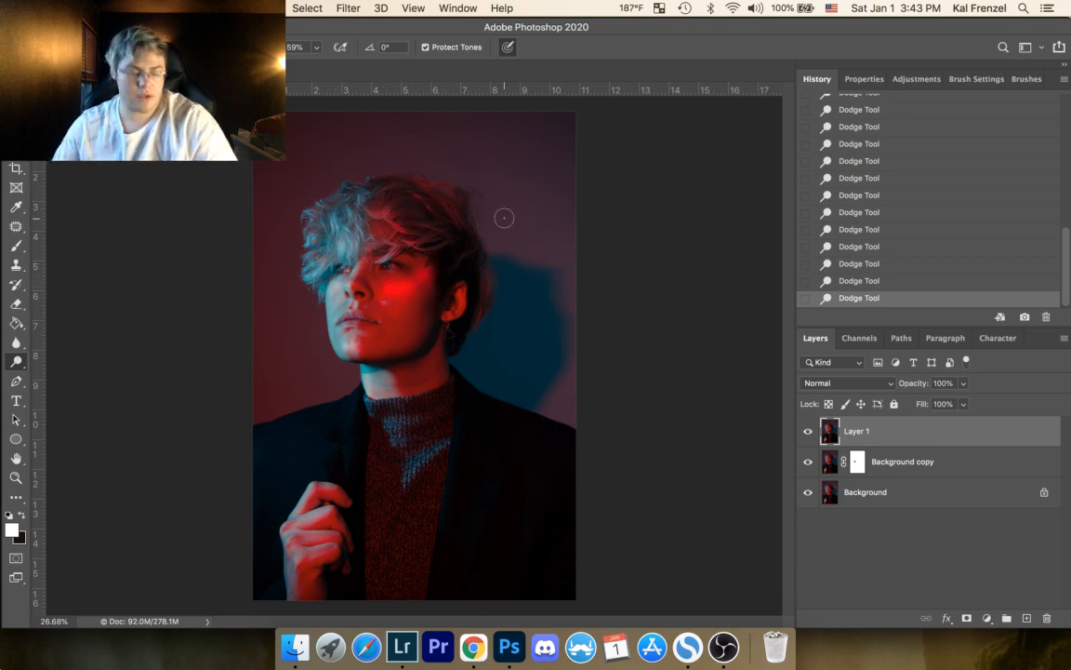
pyautogui.press('super+z')
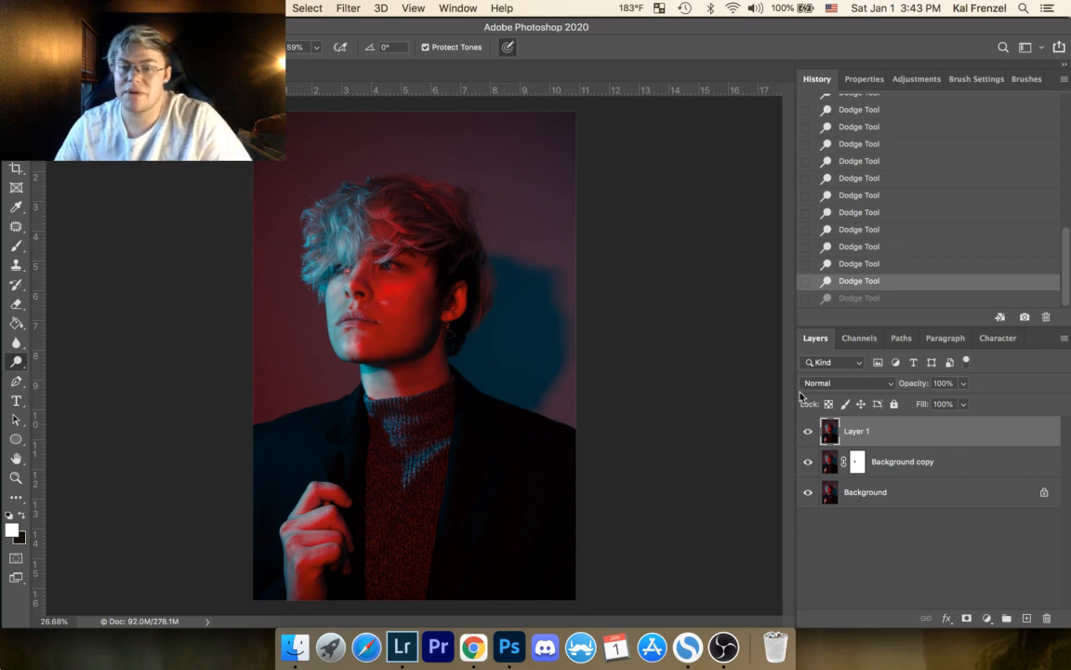
# Step: Reduce Layer 1's opacity to 22%, checking the dodging against the layer beneath
pyautogui.click(964, 382)
pyautogui.moveTo(967, 401); pyautogui.dragTo(917, 401)
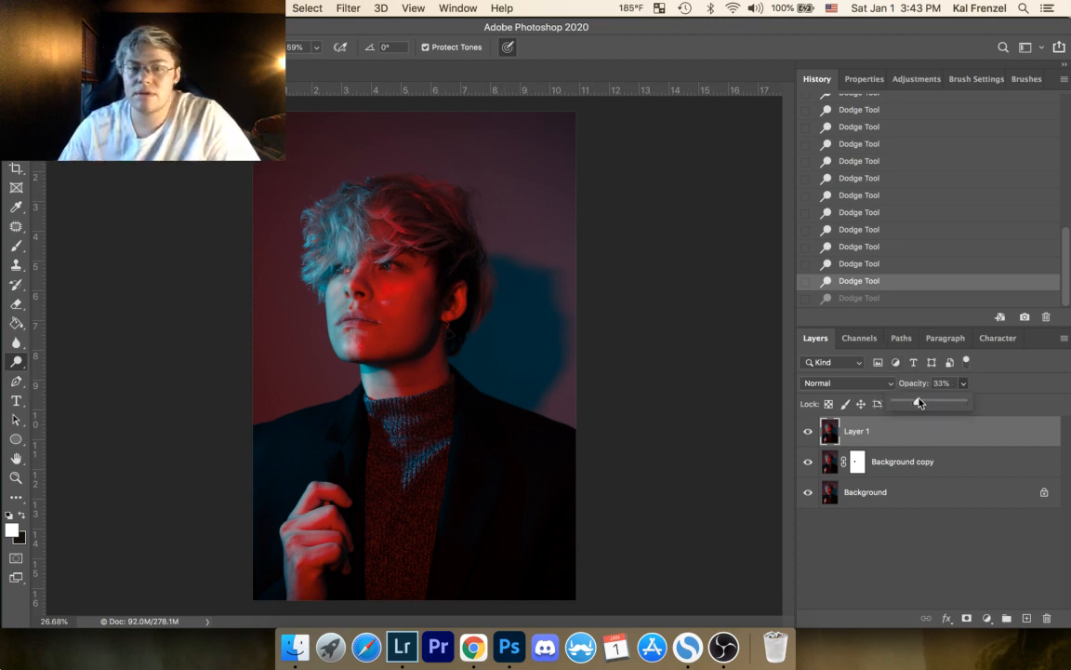
pyautogui.click(809, 443)
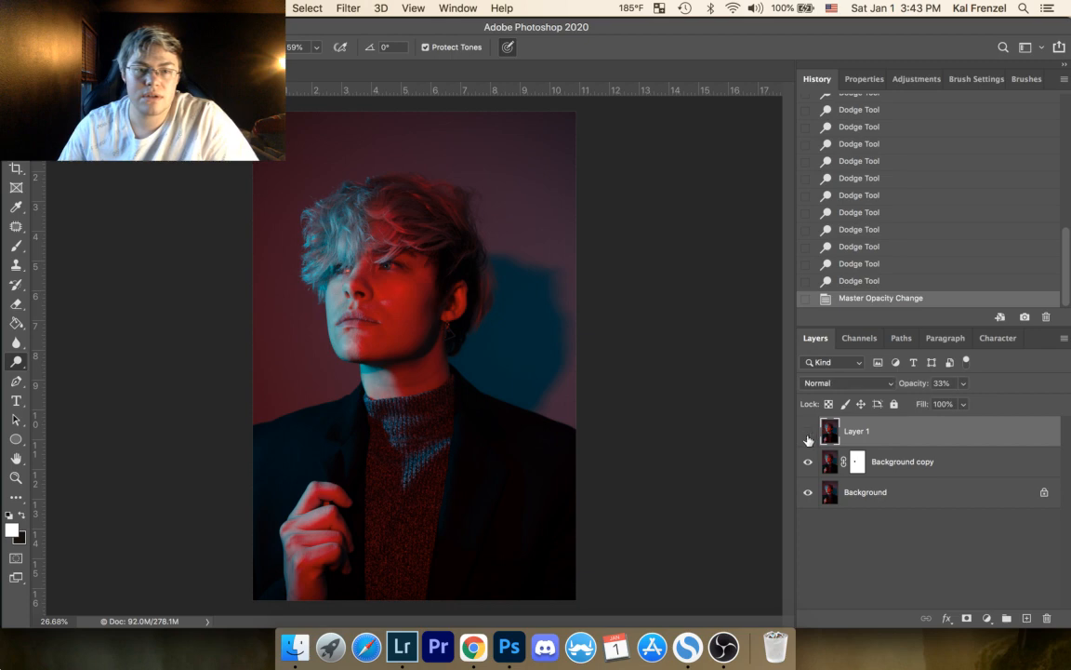
pyautogui.click(808, 432)
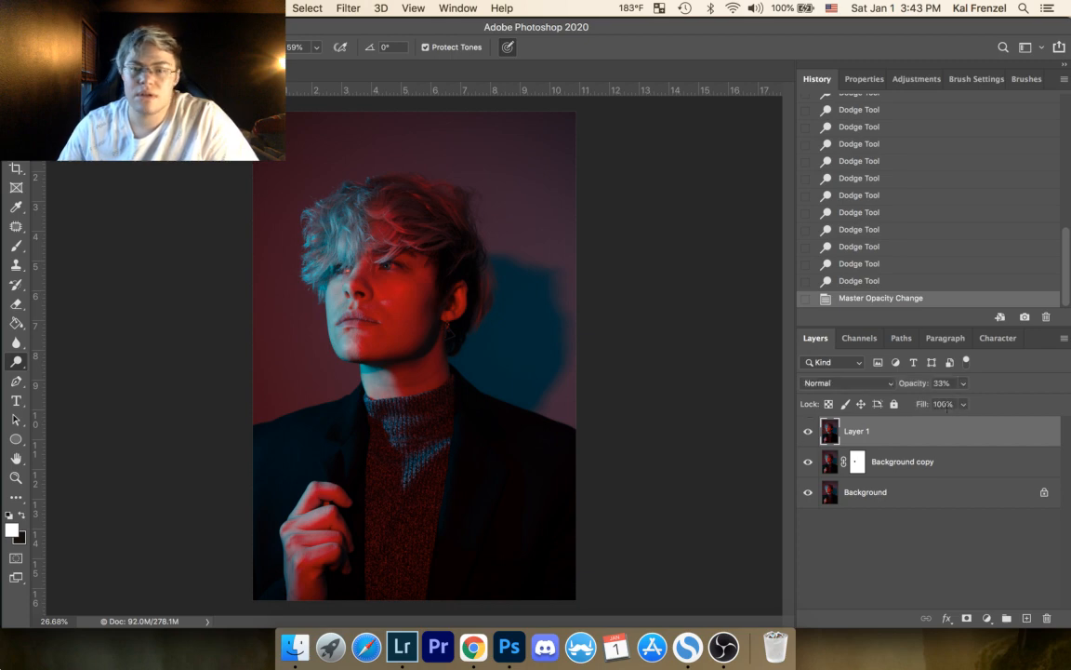
pyautogui.click(963, 384)
pyautogui.click(957, 406)
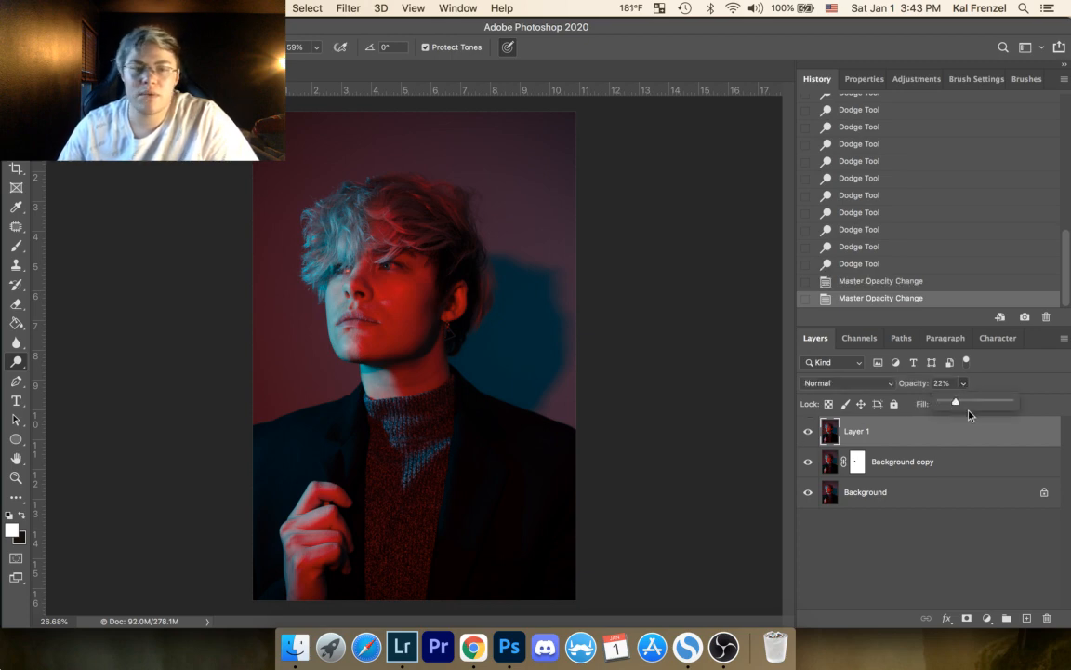
pyautogui.click(808, 435)
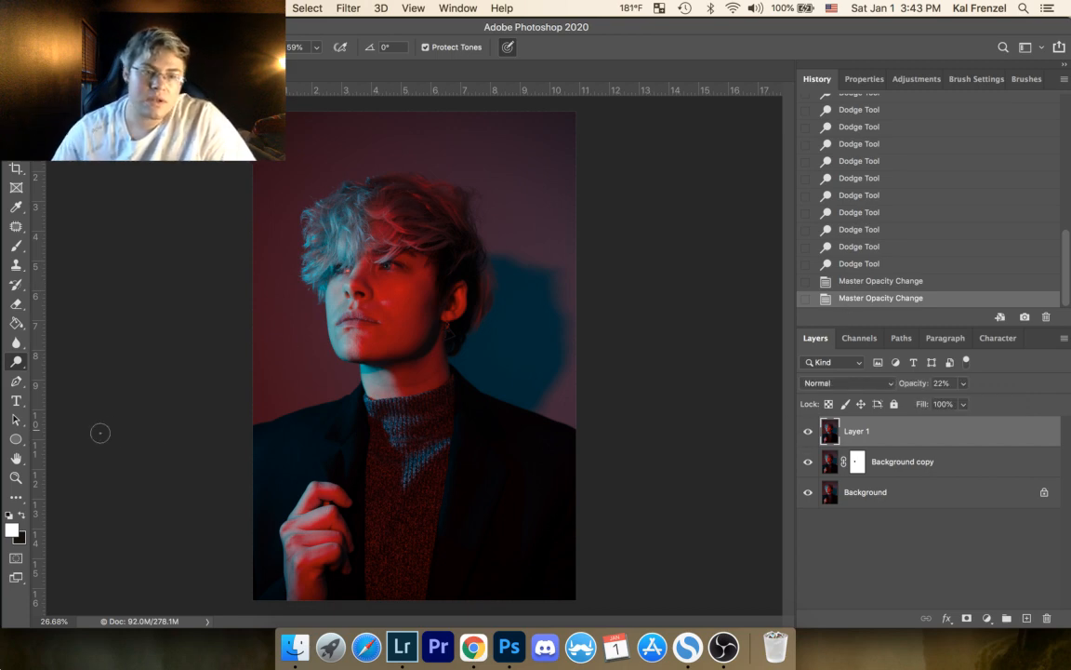
# Step: Dodge the irises of both eyes on Layer 1 with a small brush
pyautogui.press('z')
pyautogui.moveTo(364, 272); pyautogui.dragTo(492, 217)
pyautogui.moveTo(315, 278); pyautogui.dragTo(333, 330)
pyautogui.press('o')
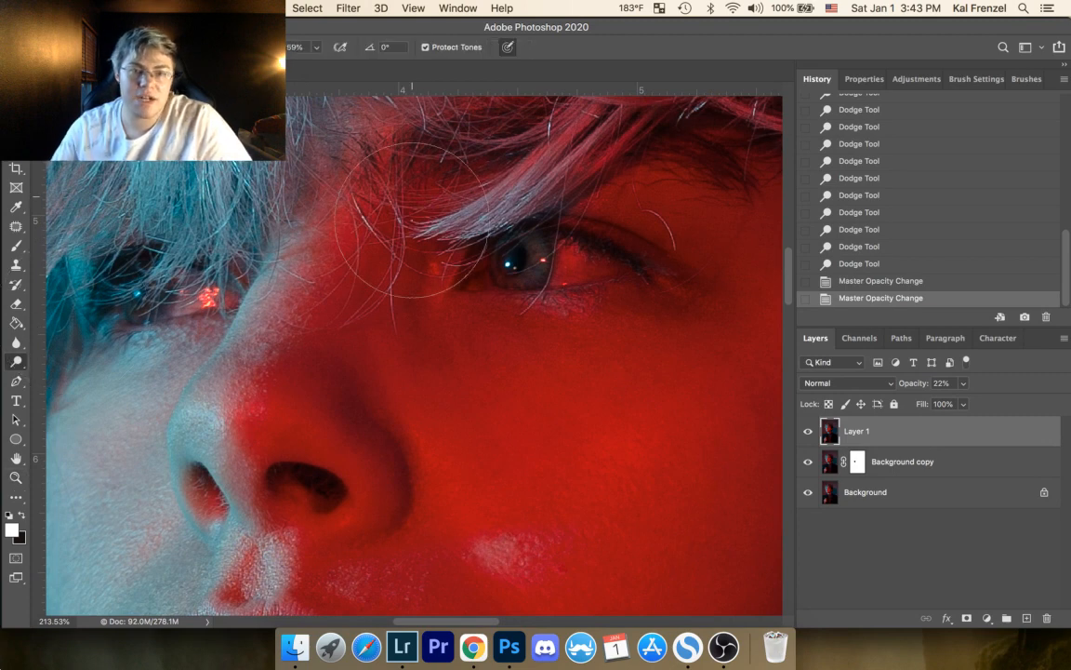
pyautogui.press(']')
pyautogui.press(']')
pyautogui.press(']')
pyautogui.press(']')
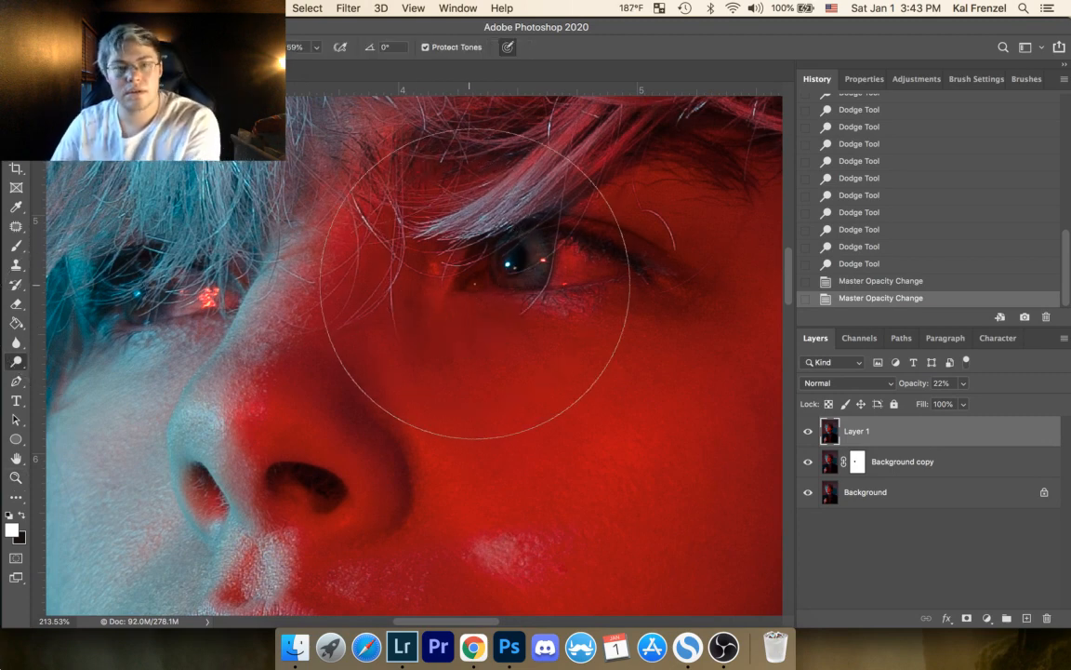
pyautogui.press('[')
pyautogui.press('[')
pyautogui.press('[')
pyautogui.press('[')
pyautogui.press('[')
pyautogui.press('[')
pyautogui.press('[')
pyautogui.press('[')
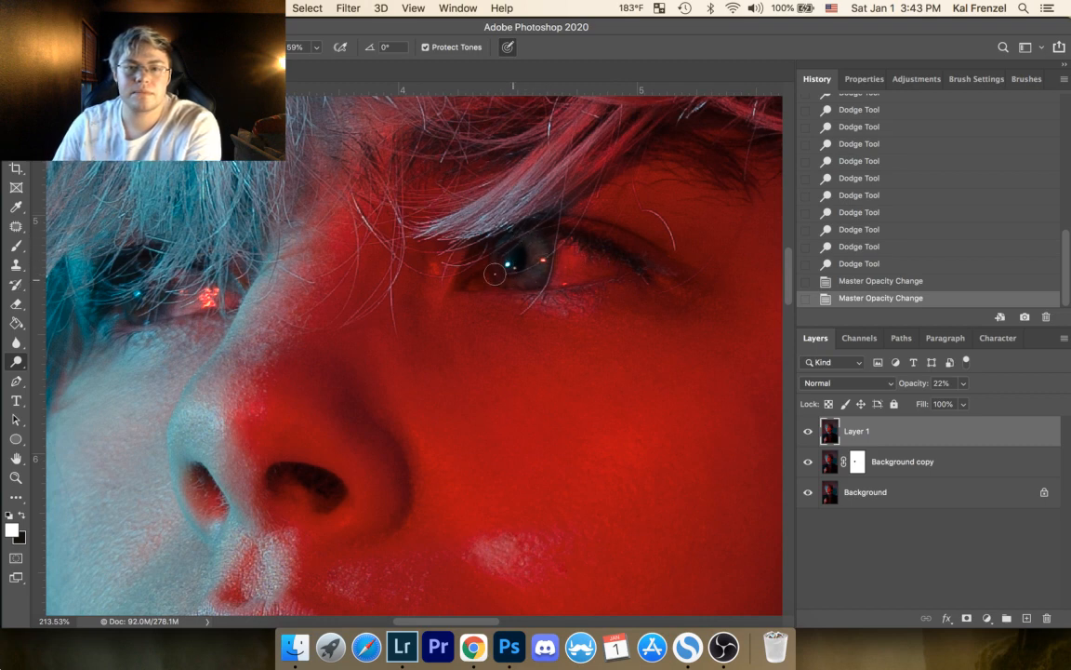
pyautogui.moveTo(534, 246); pyautogui.dragTo(535, 270)
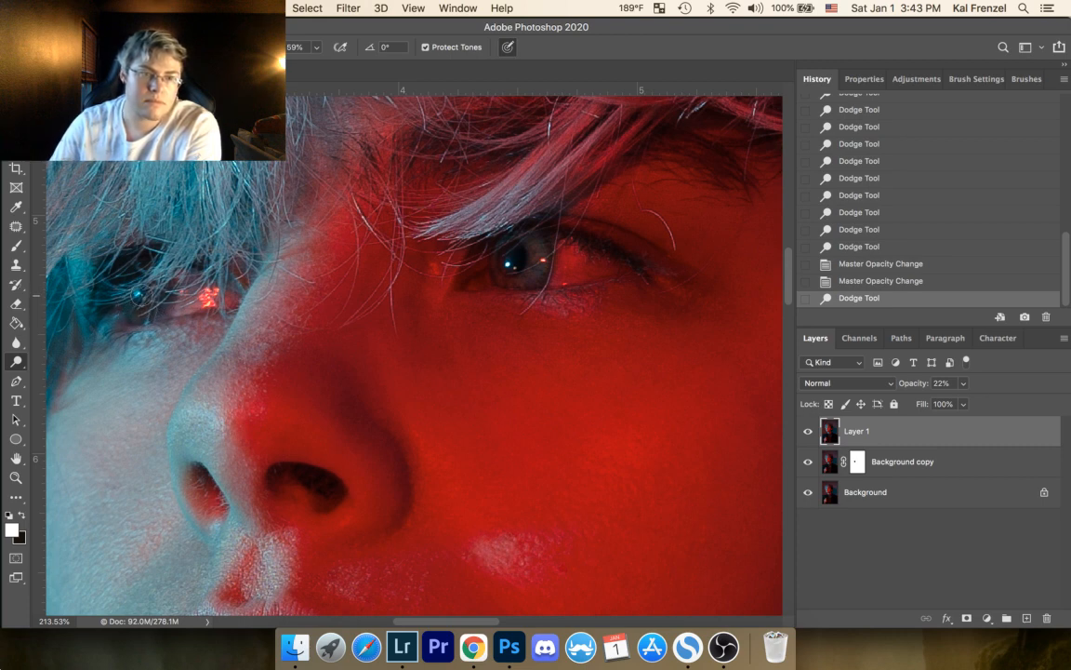
pyautogui.click(137, 295)
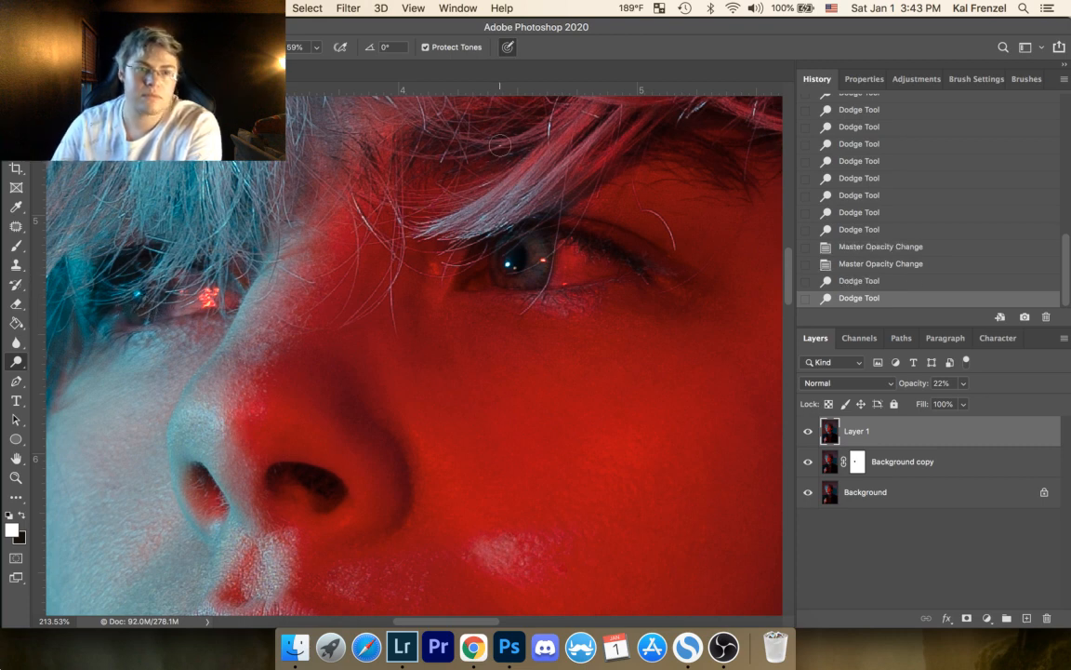
pyautogui.click(532, 291)
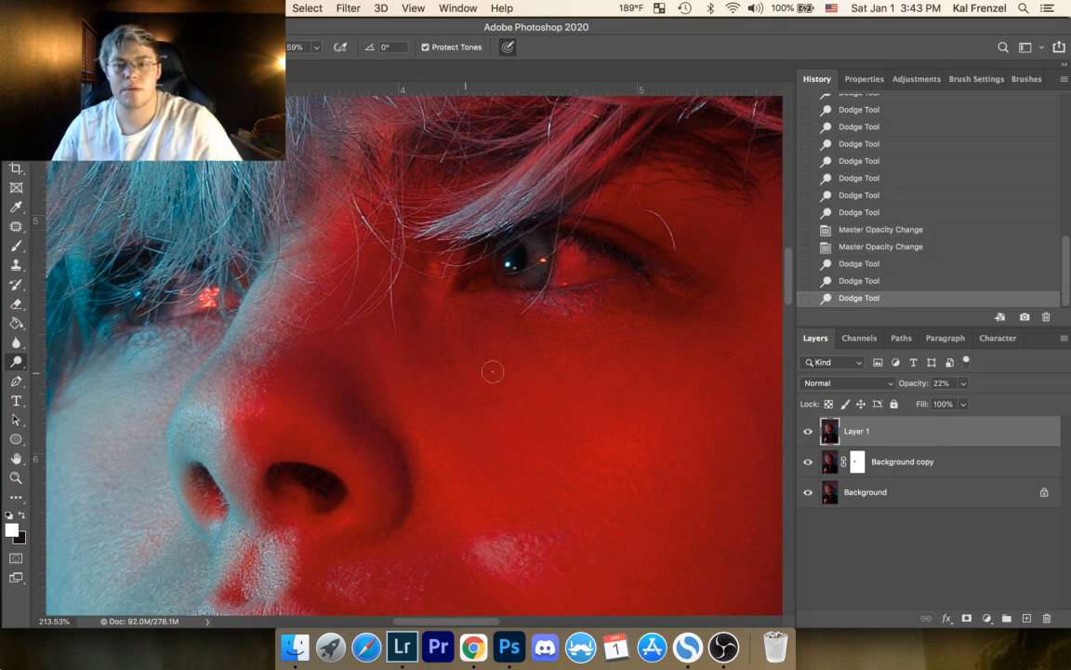
# Step: Compare the eyes with Layer 1 hidden and shown, ending with it shown and the whole portrait in view
pyautogui.click(808, 431)
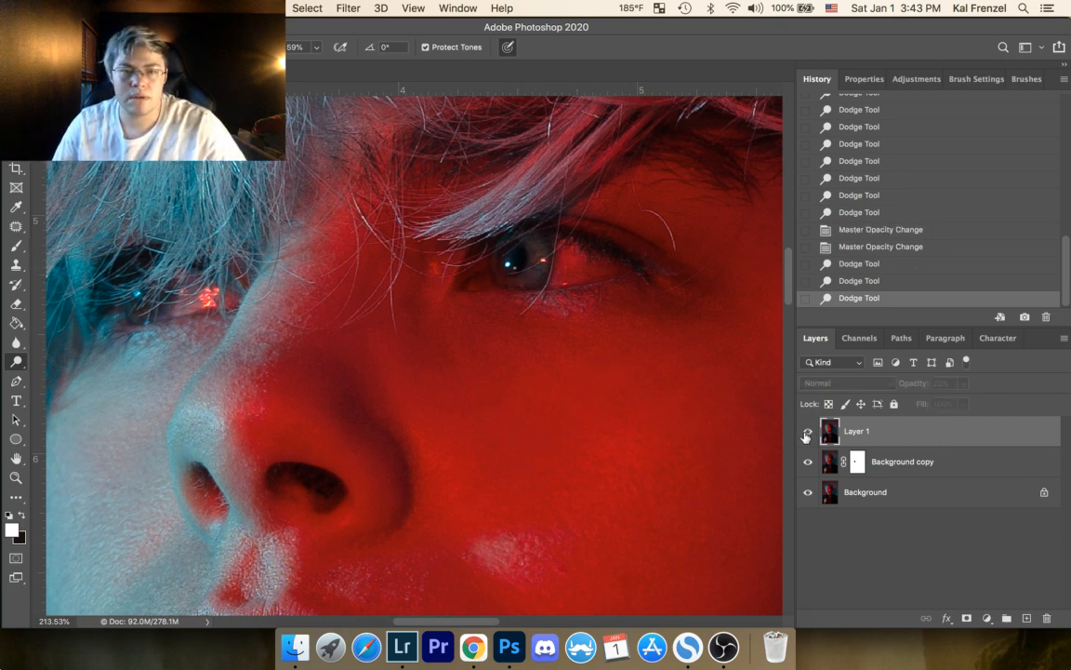
pyautogui.click(808, 433)
pyautogui.click(16, 477)
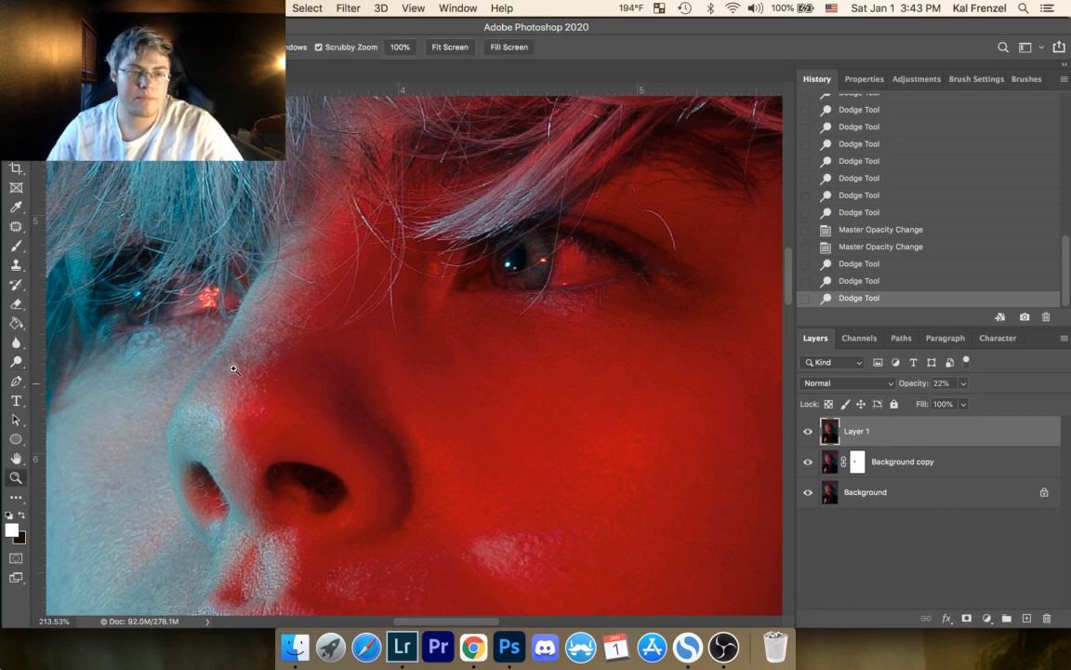
pyautogui.moveTo(386, 317); pyautogui.dragTo(263, 397)
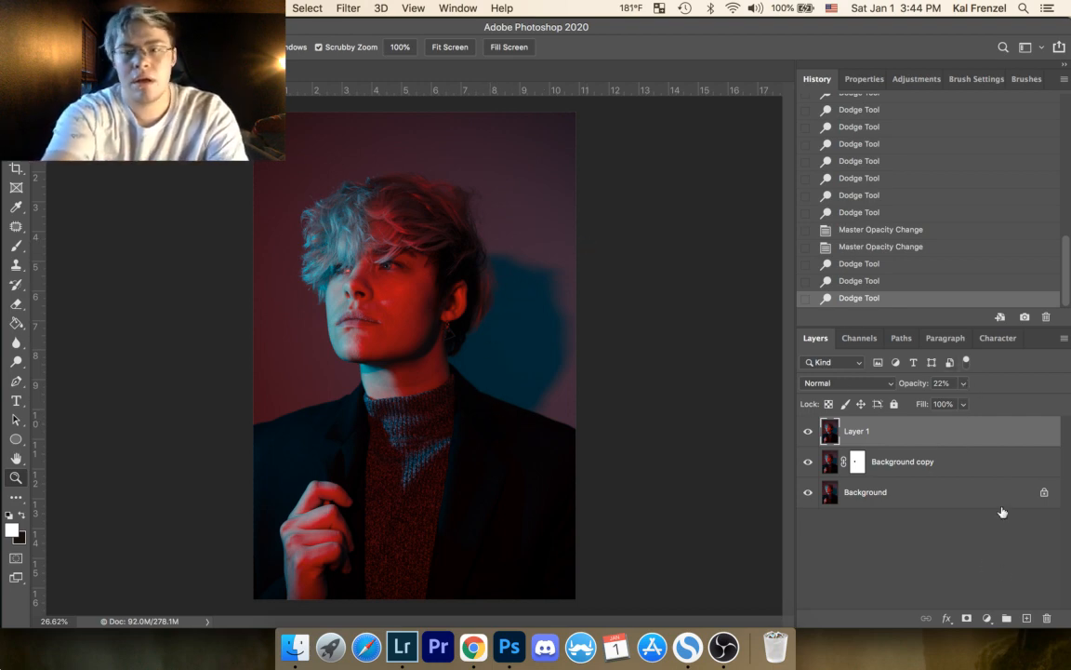
# Step: Stamp the visible image into a new layer above Layer 1, leaving Layer 1 hidden and the new layer selected at 100% opacity
pyautogui.press('super+alt+shift+e')
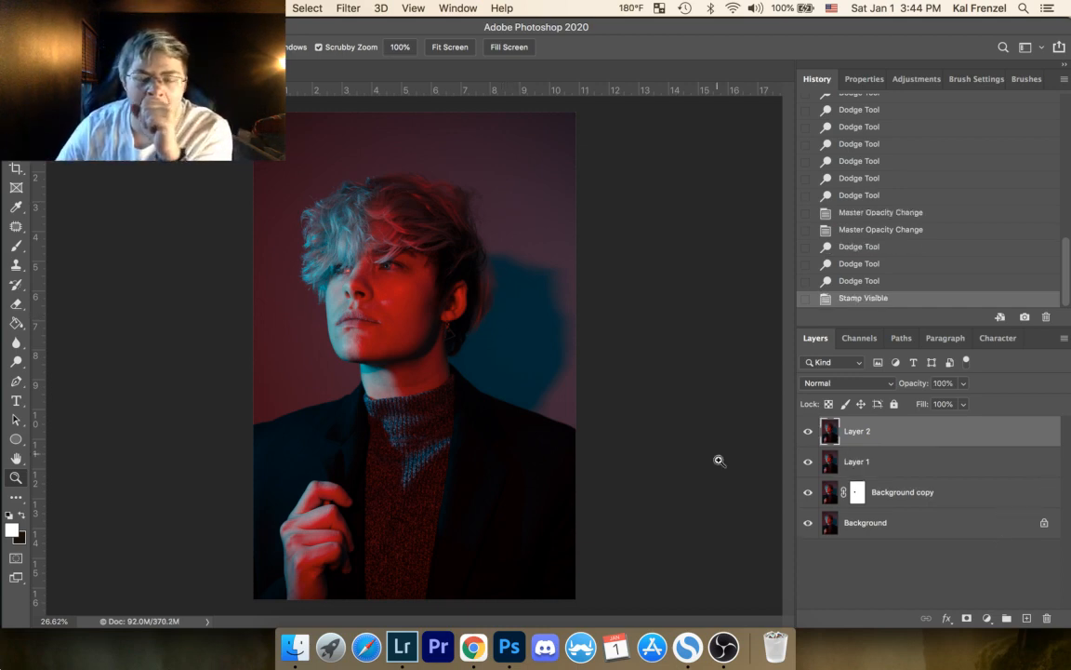
pyautogui.click(965, 384)
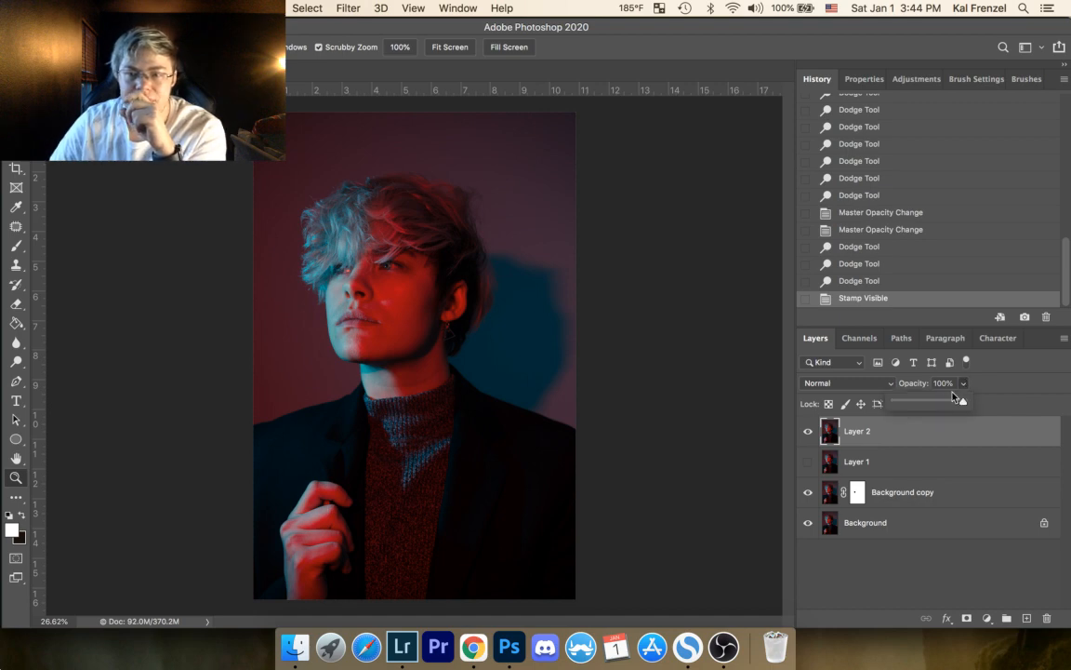
pyautogui.click(896, 465)
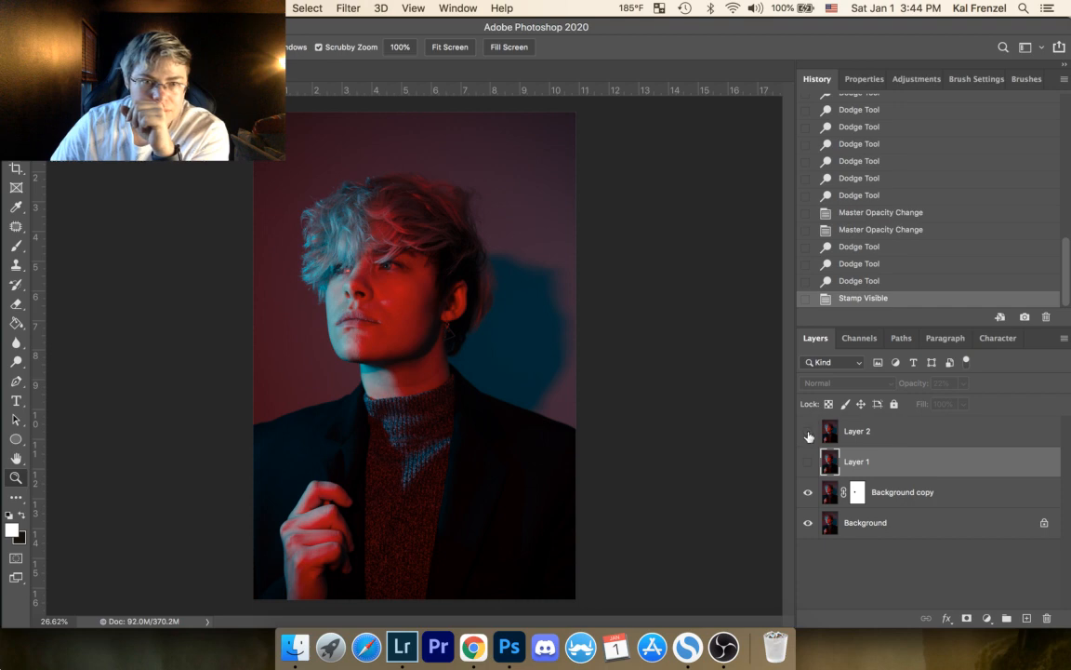
pyautogui.click(860, 439)
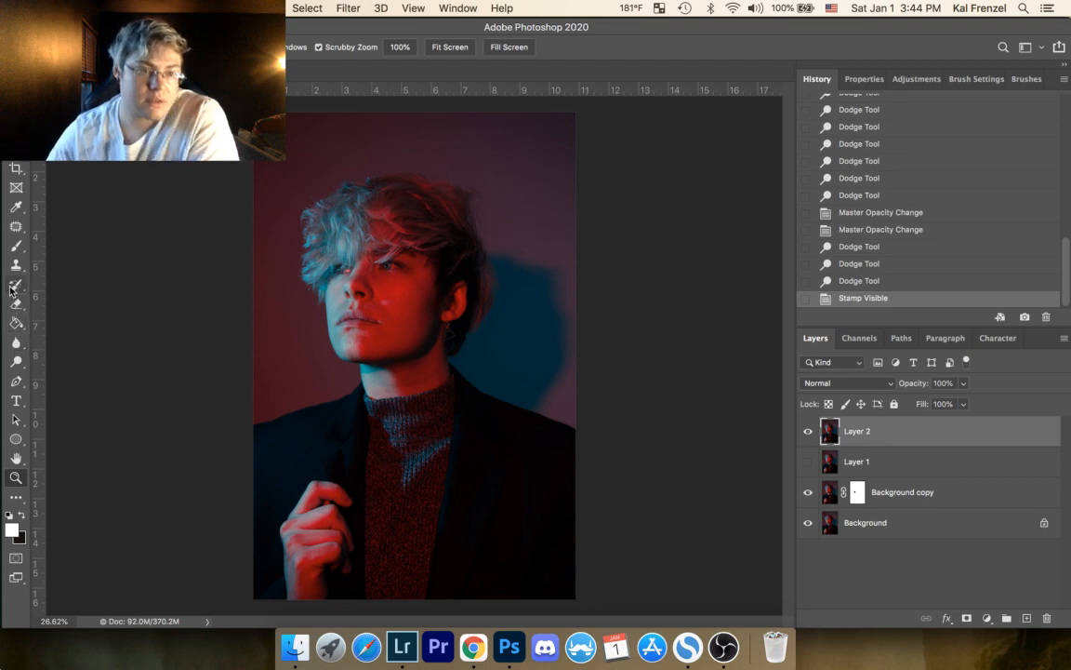
# Step: Burn the shadows around the back of the hair, neck, sweater and jacket shoulder on Layer 2 at 25% exposure
pyautogui.moveTo(26, 363); pyautogui.dragTo(38, 336)
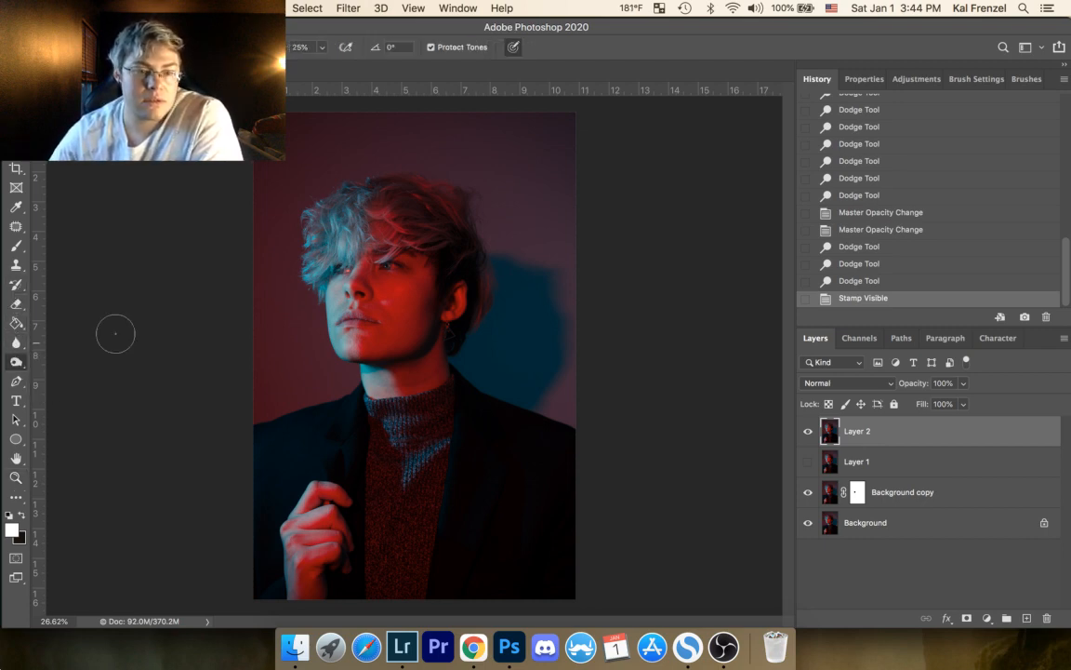
pyautogui.moveTo(346, 186)
pyautogui.mouseDown()
pyautogui.moveTo(399, 251)
pyautogui.moveTo(443, 238)
pyautogui.moveTo(463, 270)
pyautogui.moveTo(465, 252)
pyautogui.moveTo(456, 258)
pyautogui.moveTo(472, 270)
pyautogui.moveTo(465, 317)
pyautogui.moveTo(510, 276)
pyautogui.mouseUp()
pyautogui.moveTo(459, 353)
pyautogui.mouseDown()
pyautogui.moveTo(463, 336)
pyautogui.moveTo(471, 415)
pyautogui.moveTo(431, 417)
pyautogui.mouseUp()
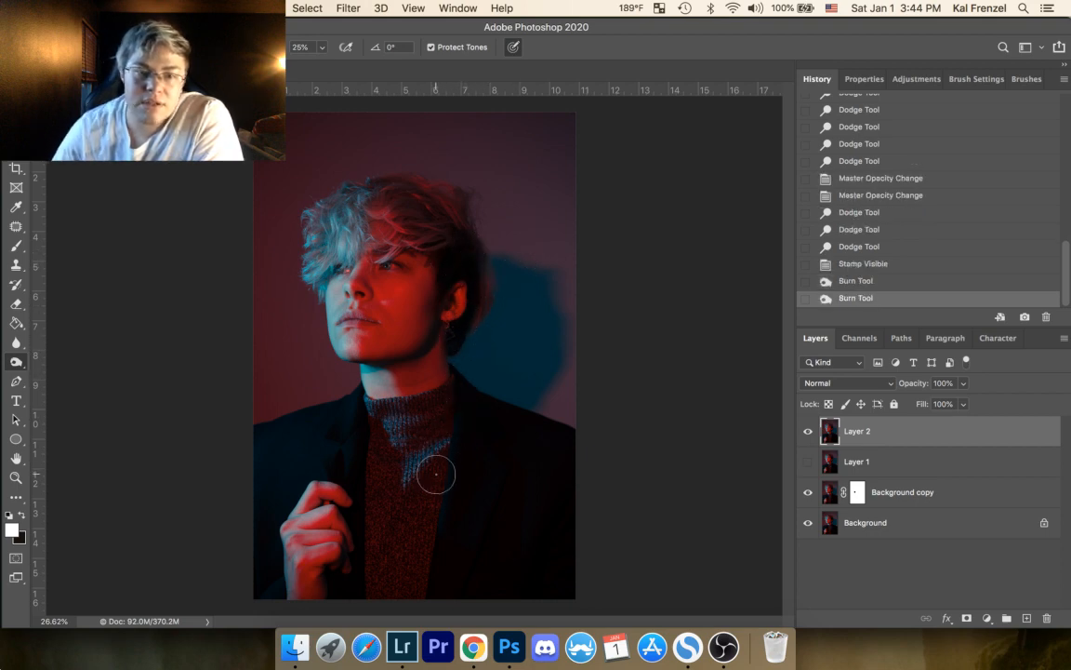
pyautogui.moveTo(431, 474); pyautogui.dragTo(409, 537)
pyautogui.moveTo(443, 400)
pyautogui.mouseDown()
pyautogui.moveTo(398, 445)
pyautogui.moveTo(453, 414)
pyautogui.moveTo(392, 451)
pyautogui.moveTo(377, 411)
pyautogui.moveTo(376, 429)
pyautogui.moveTo(392, 406)
pyautogui.moveTo(454, 391)
pyautogui.mouseUp()
pyautogui.moveTo(382, 562)
pyautogui.mouseDown()
pyautogui.moveTo(403, 502)
pyautogui.moveTo(379, 590)
pyautogui.mouseUp()
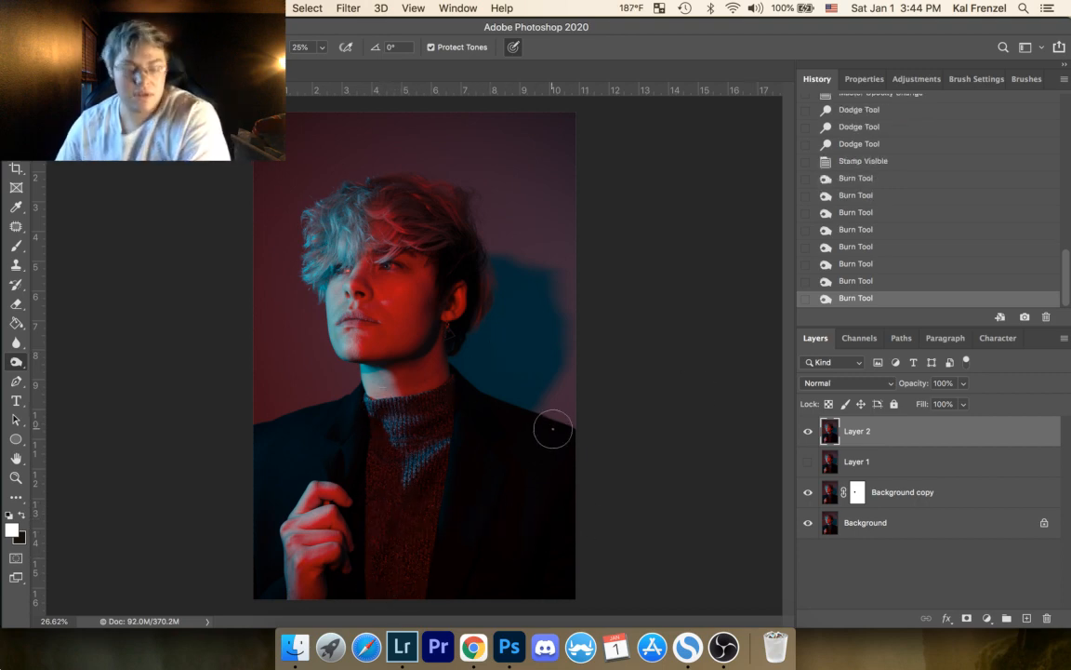
pyautogui.press('super+z')
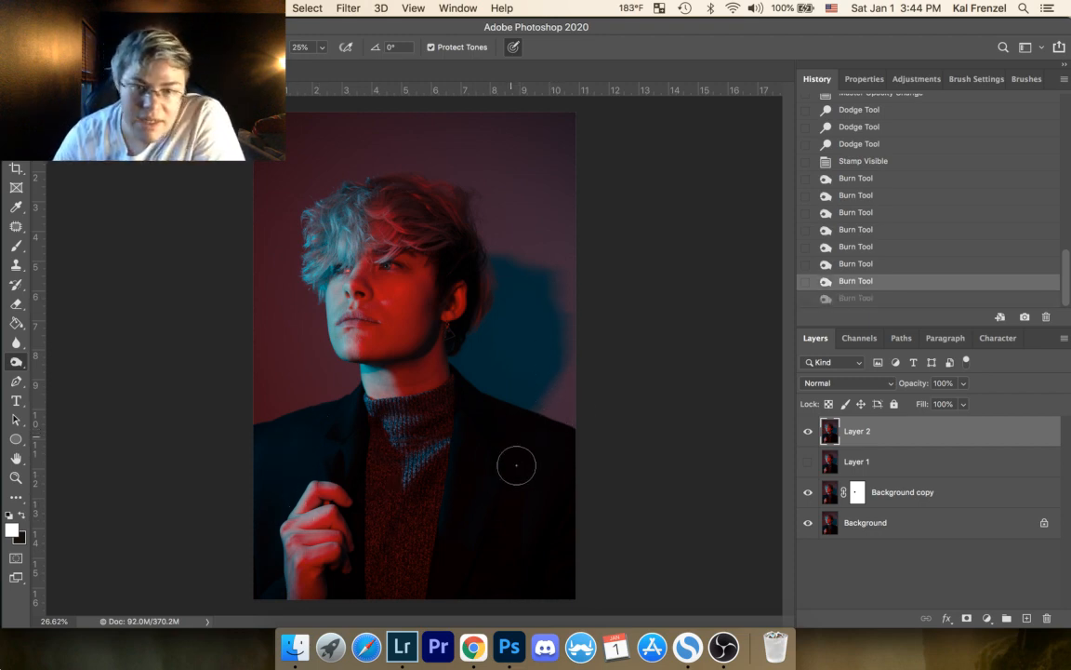
pyautogui.press('super+shift+z')
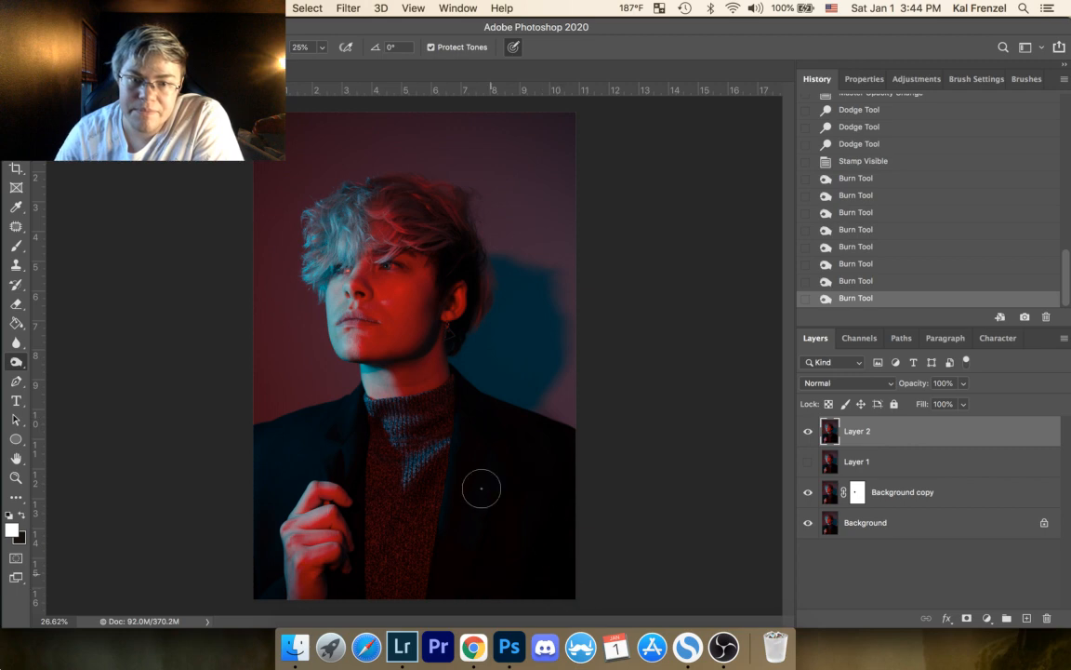
pyautogui.moveTo(463, 384); pyautogui.dragTo(562, 416)
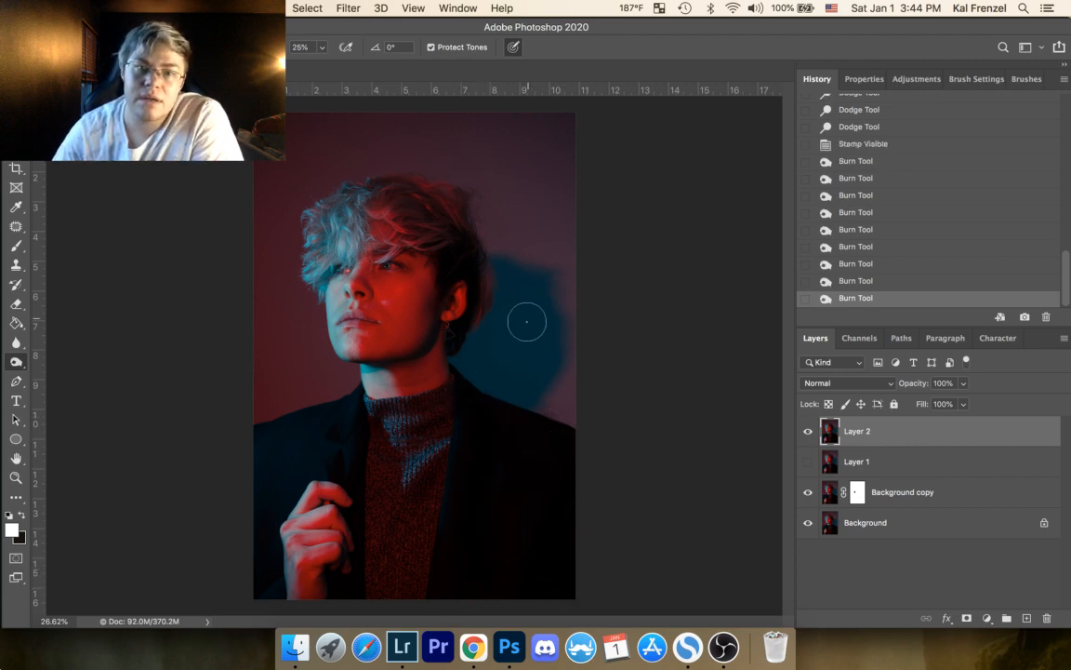
# Step: Burn the upper corners and top edge of the background on Layer 2 with a much larger brush
pyautogui.press(']')
pyautogui.press(']')
pyautogui.press(']')
pyautogui.press(']')
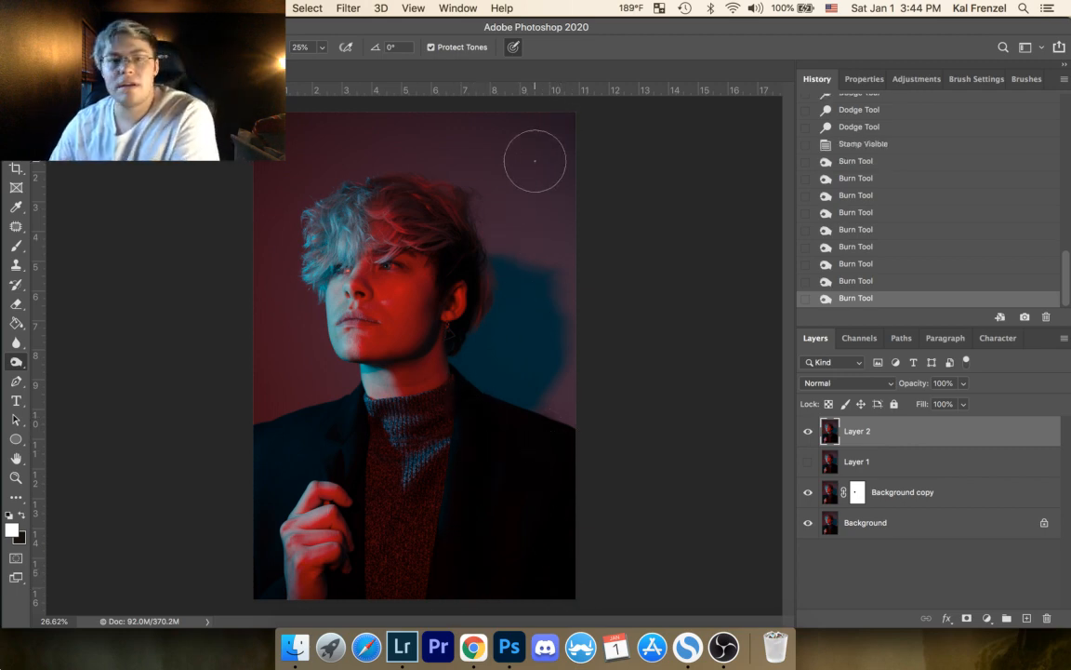
pyautogui.press(']')
pyautogui.press(']')
pyautogui.moveTo(565, 139)
pyautogui.mouseDown()
pyautogui.moveTo(590, 138)
pyautogui.moveTo(575, 138)
pyautogui.mouseUp()
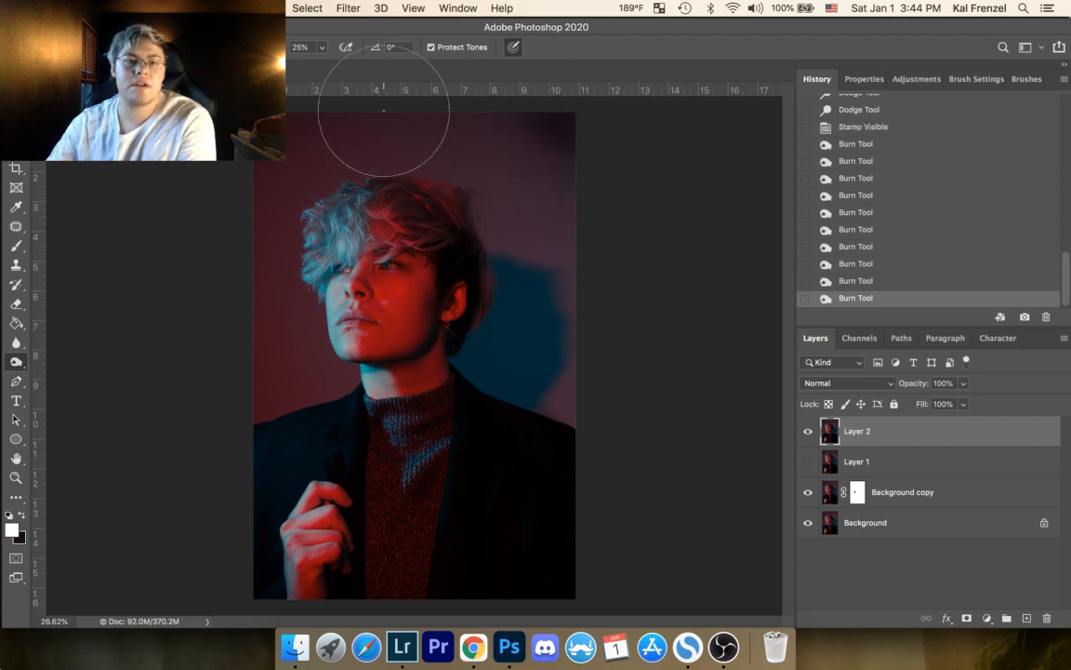
pyautogui.moveTo(327, 130)
pyautogui.mouseDown()
pyautogui.moveTo(268, 167)
pyautogui.moveTo(311, 96)
pyautogui.mouseUp()
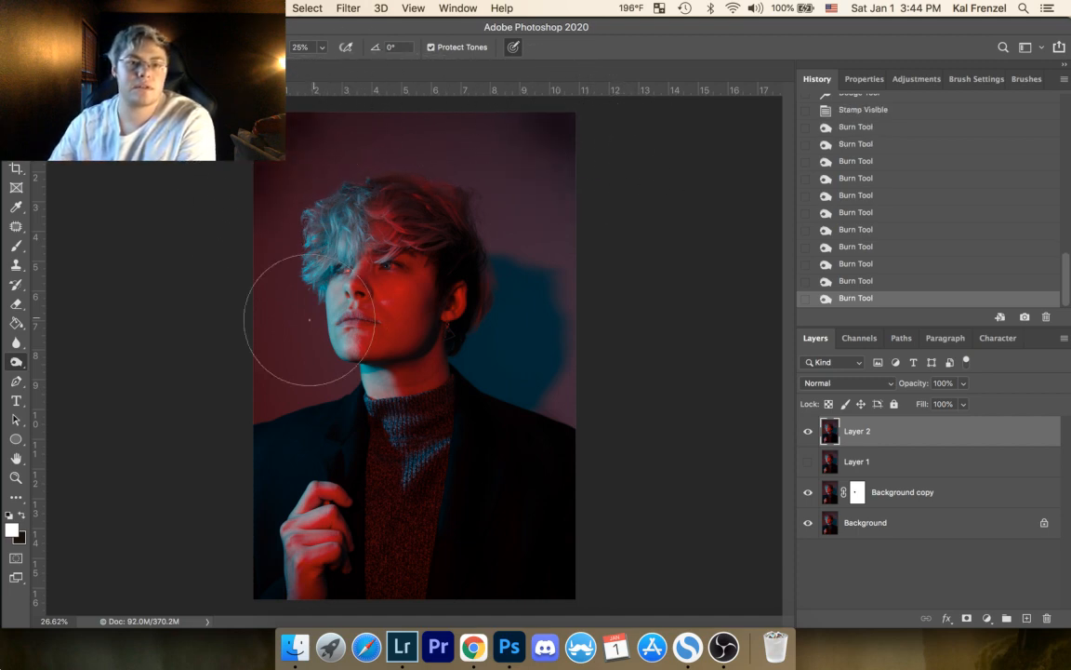
# Step: Try burning the side edges of the background on Layer 2, and undo the last stroke
pyautogui.moveTo(250, 285)
pyautogui.mouseDown()
pyautogui.moveTo(252, 382)
pyautogui.moveTo(239, 215)
pyautogui.mouseUp()
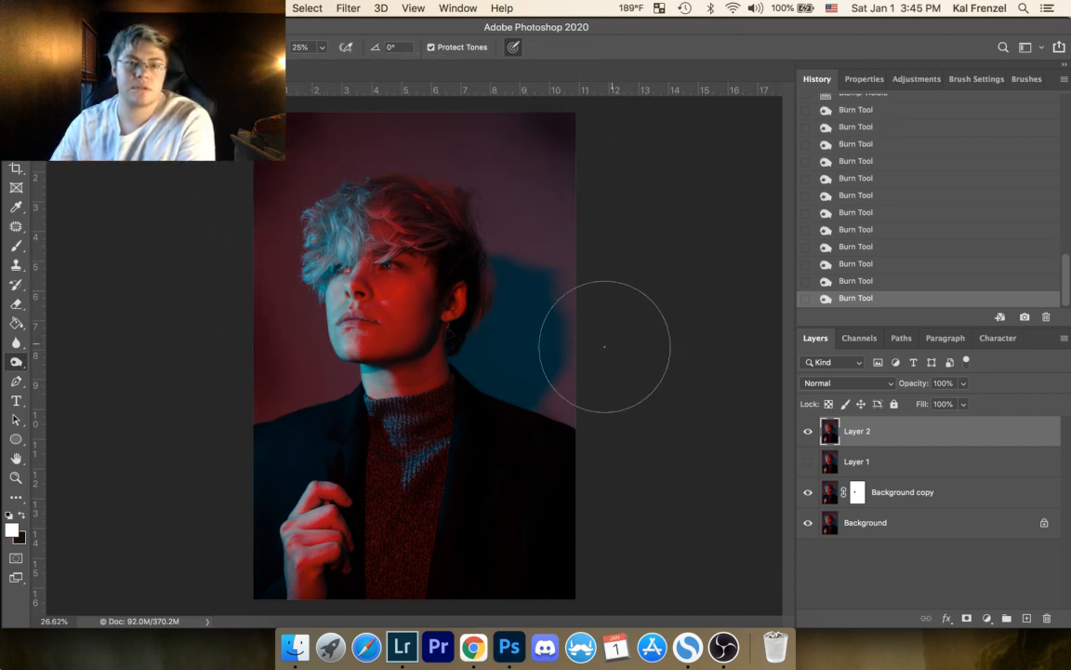
pyautogui.moveTo(277, 395); pyautogui.dragTo(222, 443)
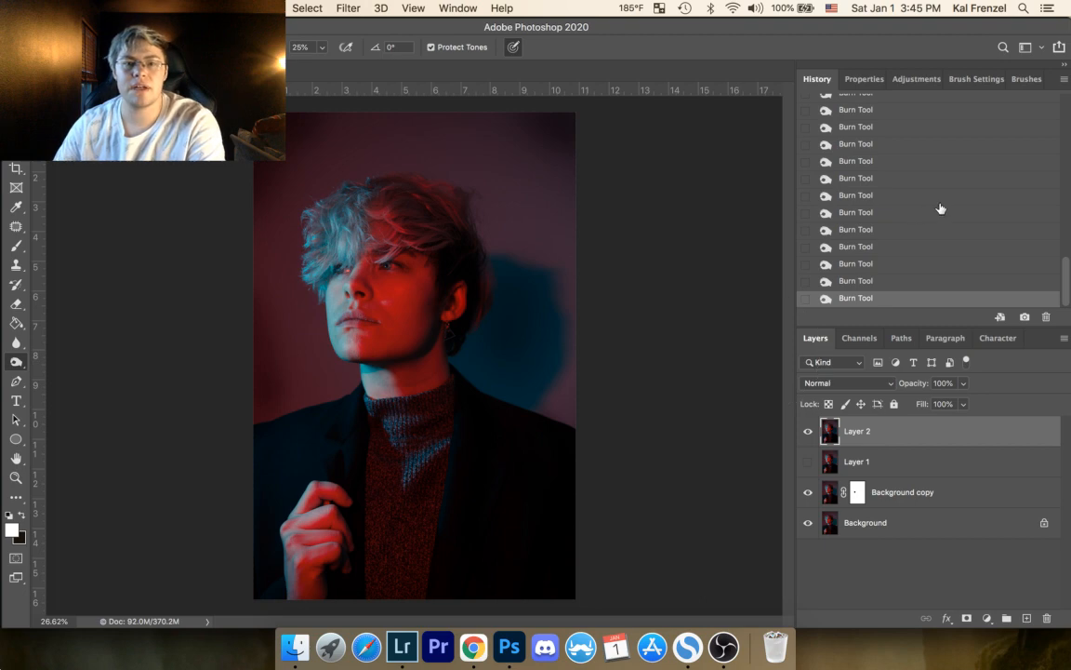
pyautogui.press('super+z')
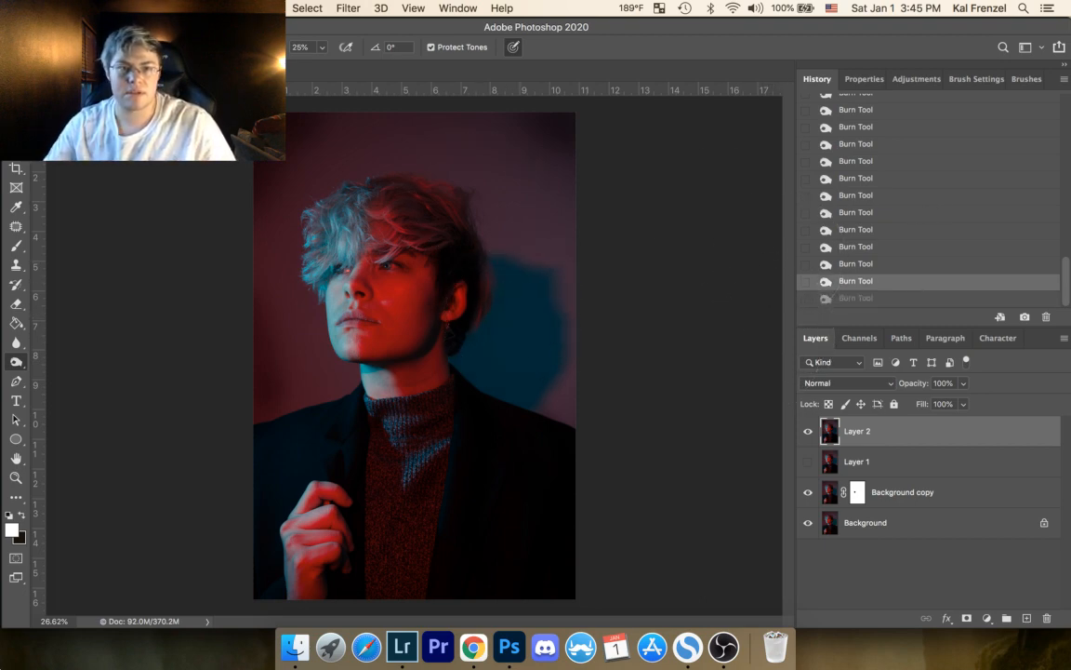
# Step: Burn the blue shadow behind the head on Layer 2 with the exposure lowered to 6%
pyautogui.click(323, 48)
pyautogui.moveTo(319, 65); pyautogui.dragTo(310, 66)
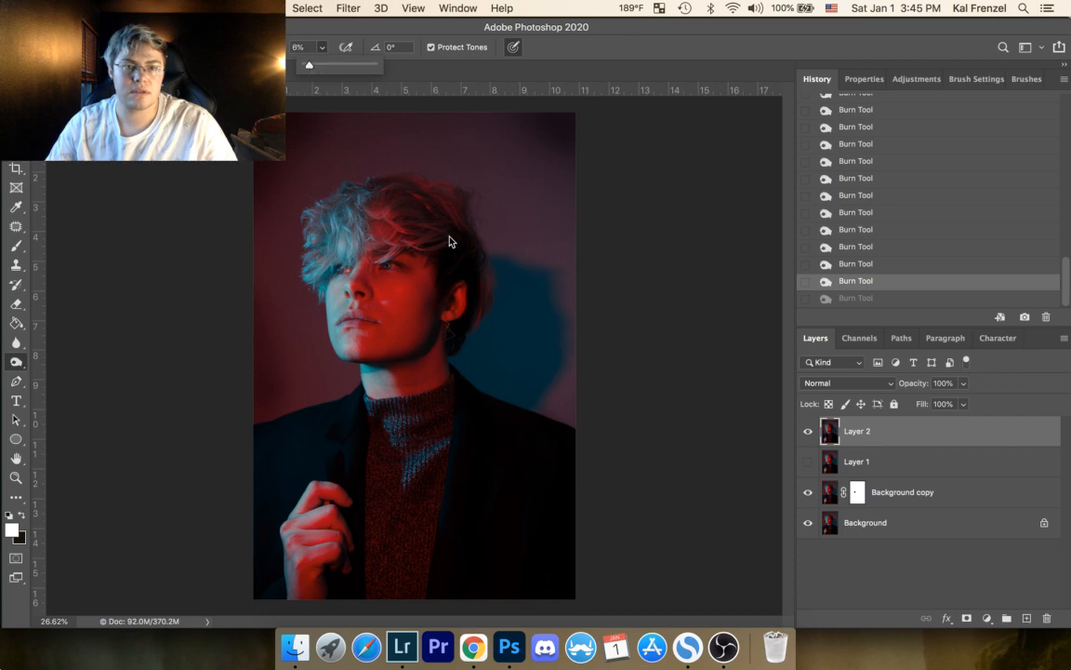
pyautogui.moveTo(486, 314)
pyautogui.mouseDown()
pyautogui.moveTo(509, 294)
pyautogui.moveTo(507, 331)
pyautogui.moveTo(517, 316)
pyautogui.mouseUp()
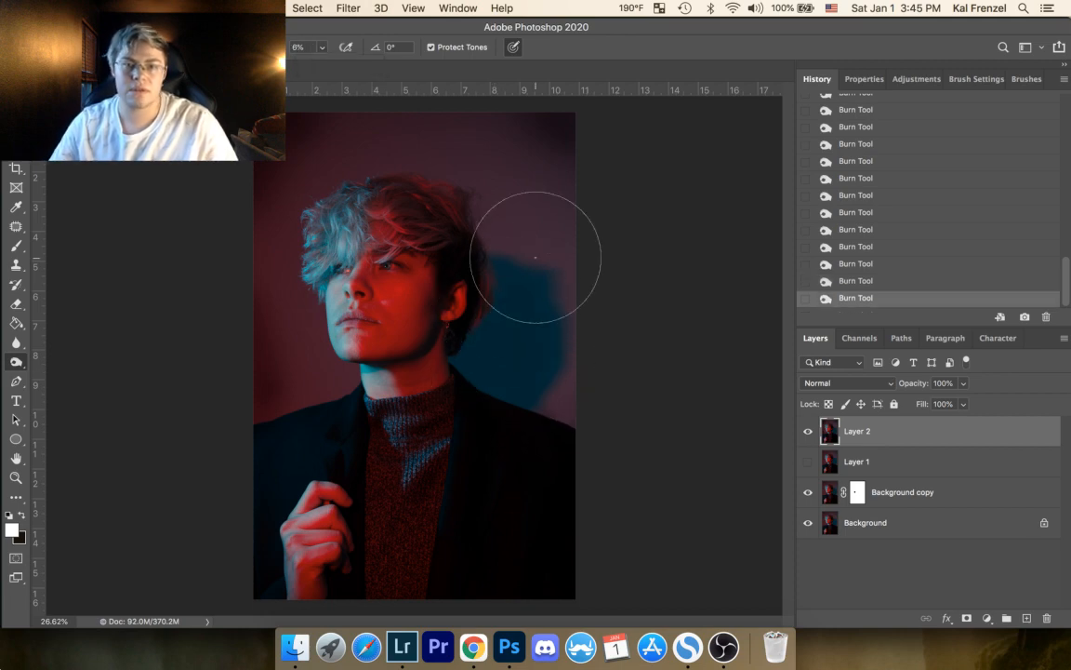
# Step: Try Layer 2 at 11% opacity and set it to 29%, comparing it with the layer hidden along the way
pyautogui.click(964, 383)
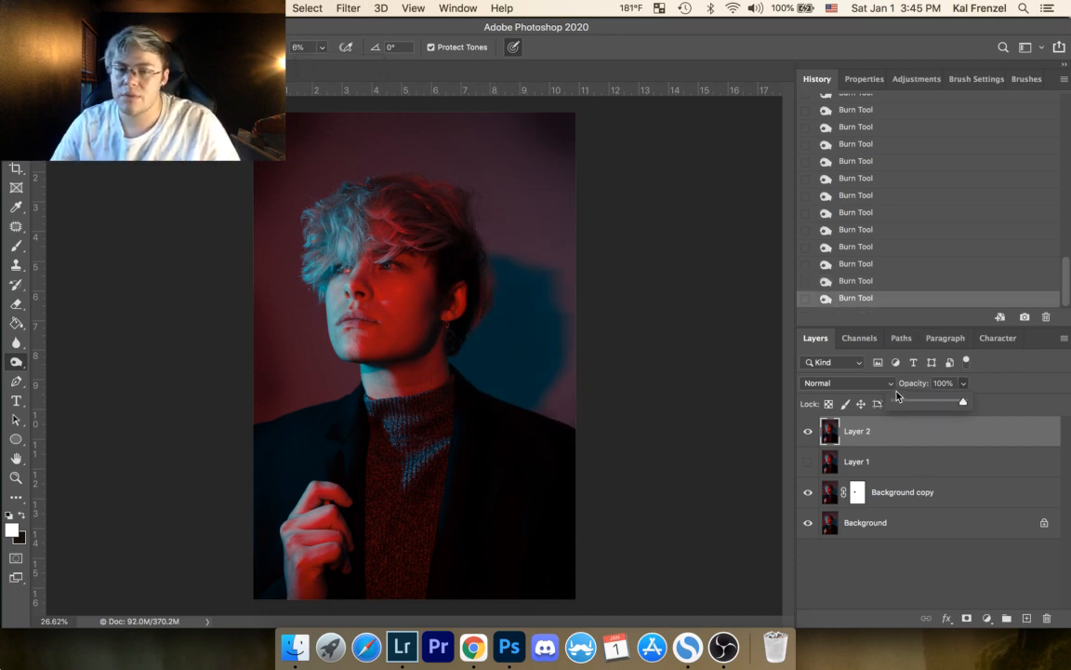
pyautogui.click(901, 402)
pyautogui.click(808, 433)
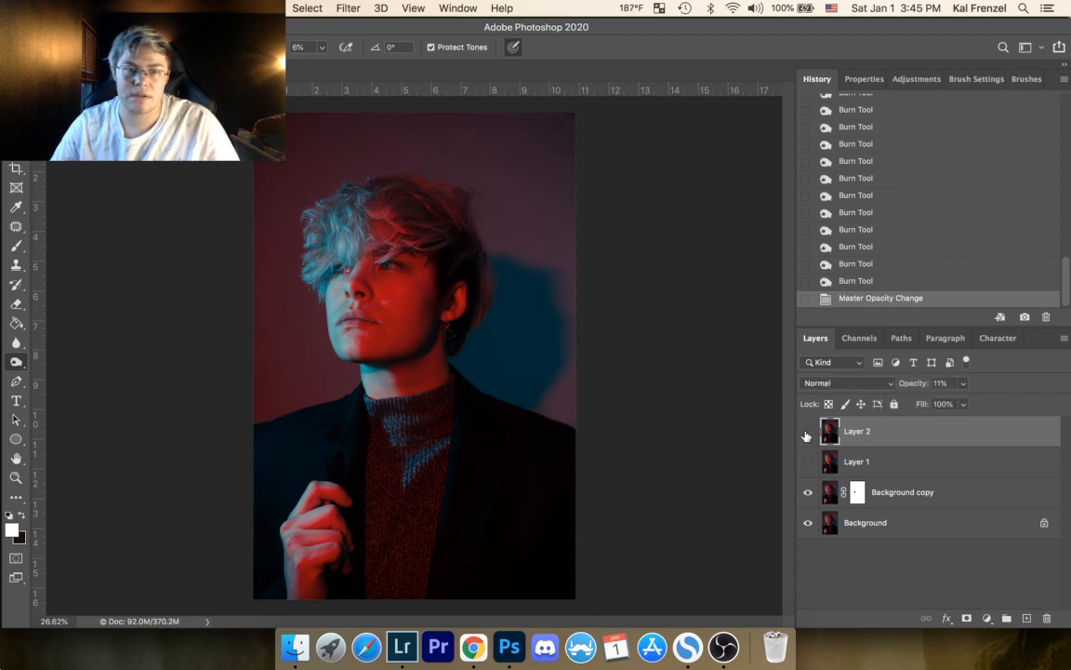
pyautogui.click(963, 404)
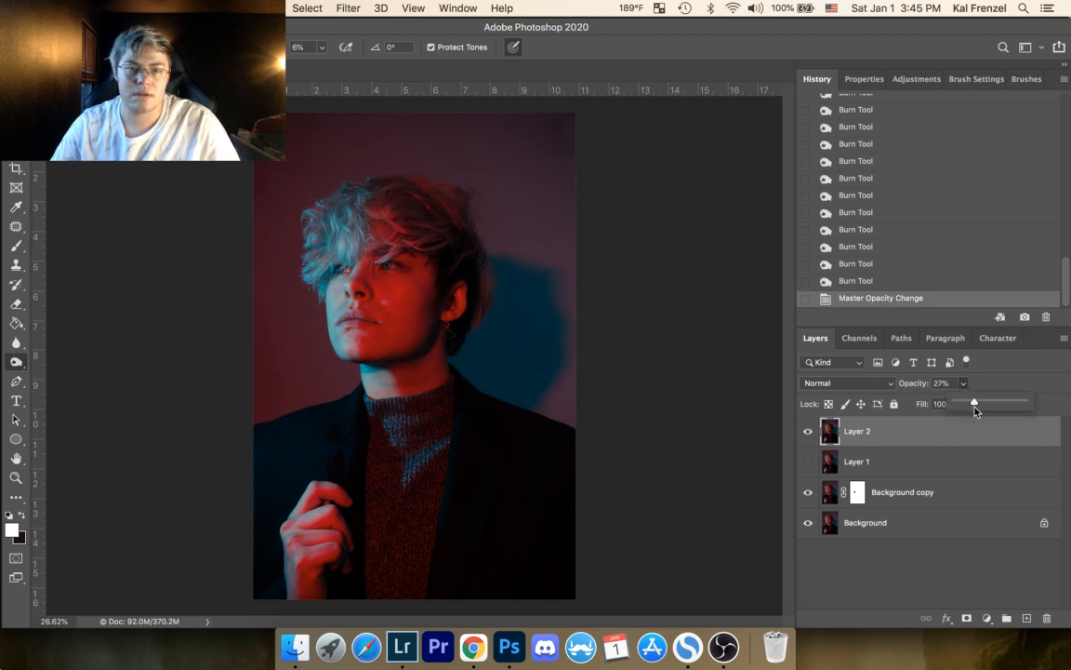
pyautogui.moveTo(975, 411); pyautogui.dragTo(1019, 412)
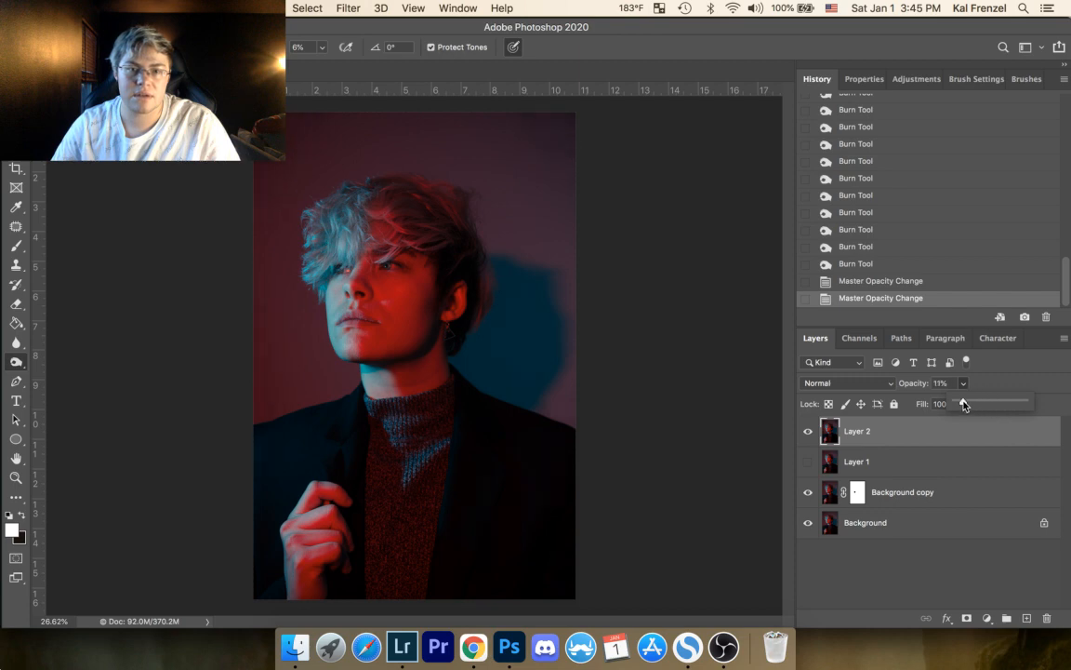
pyautogui.click(808, 434)
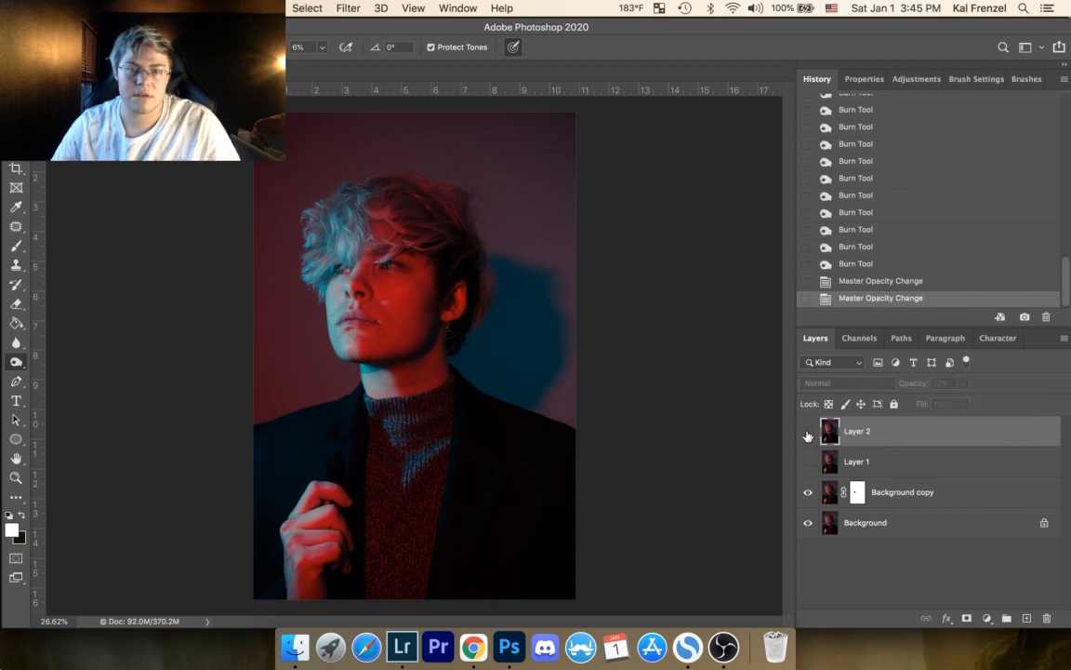
pyautogui.click(808, 433)
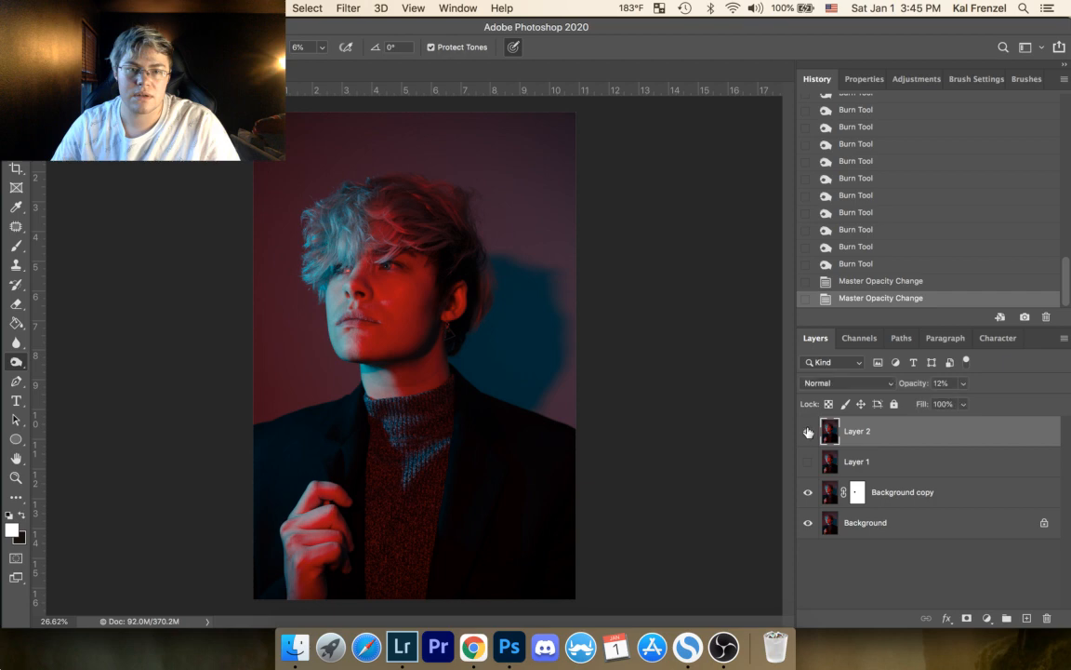
pyautogui.click(964, 383)
pyautogui.moveTo(960, 404)
pyautogui.mouseDown()
pyautogui.moveTo(987, 408)
pyautogui.moveTo(977, 409)
pyautogui.mouseUp()
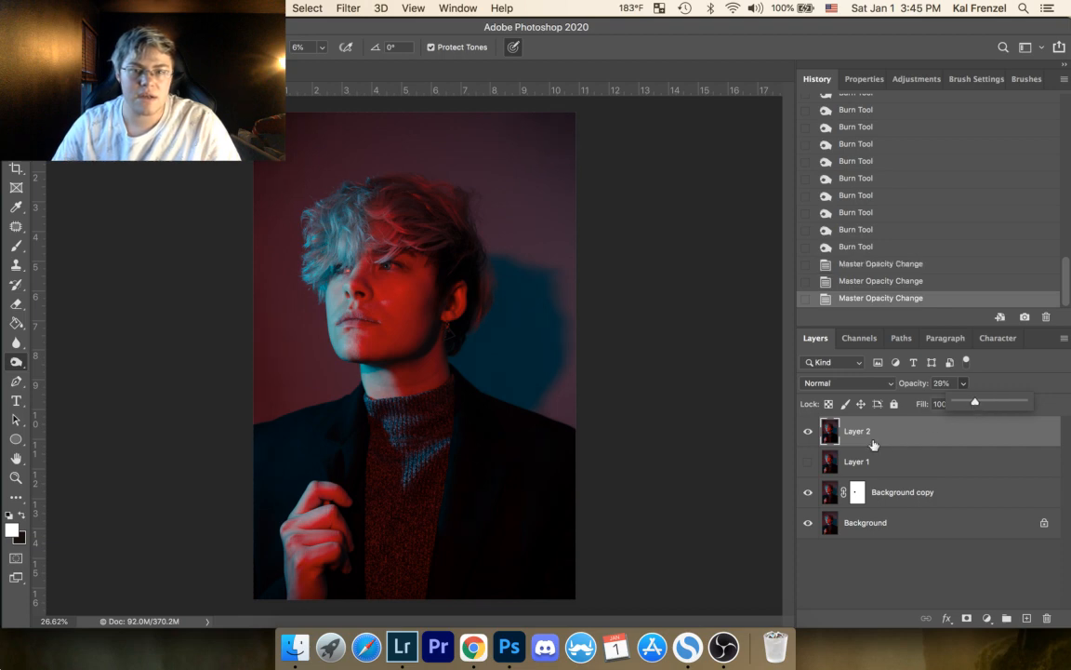
# Step: Compare the portrait repeatedly with Layer 2 hidden and shown
pyautogui.click(808, 432)
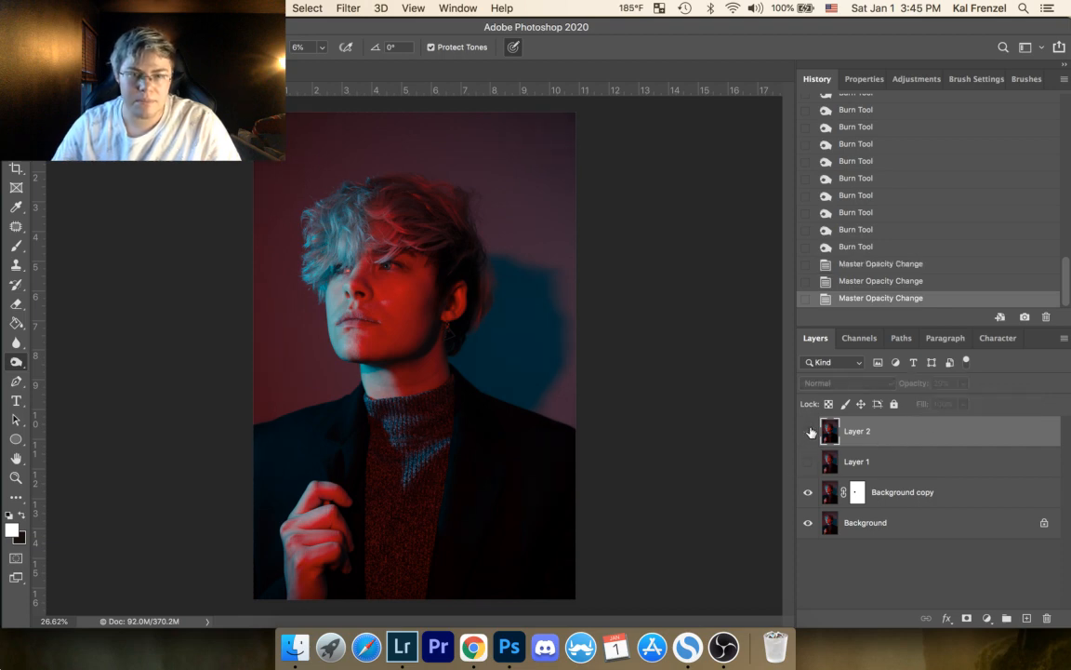
pyautogui.click(808, 431)
pyautogui.click(811, 432)
pyautogui.click(811, 432)
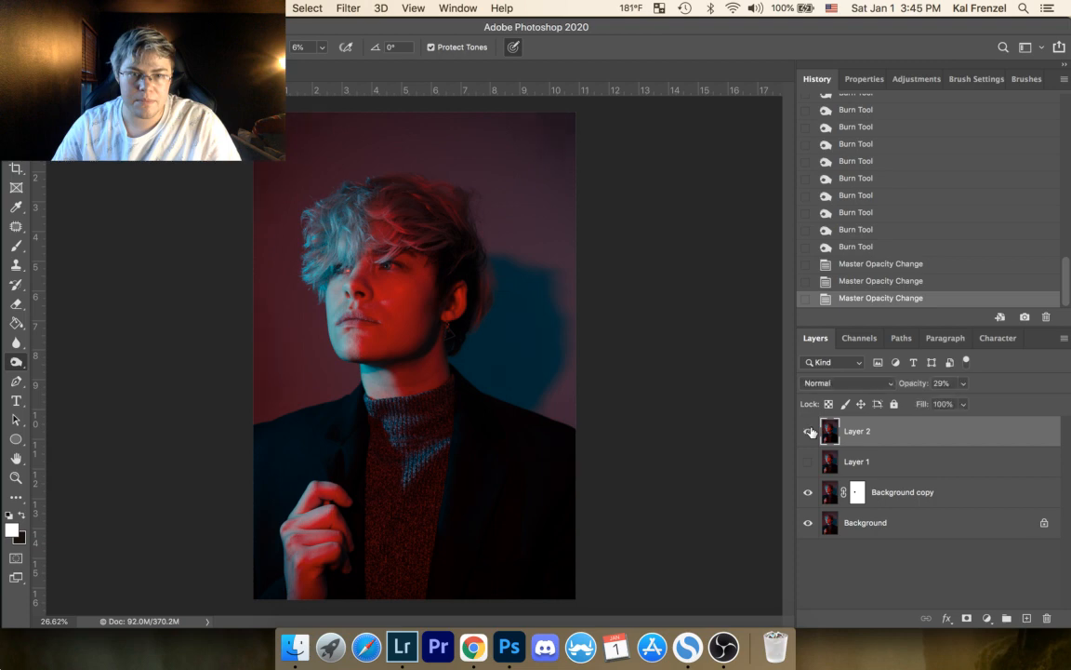
pyautogui.click(812, 430)
pyautogui.click(811, 431)
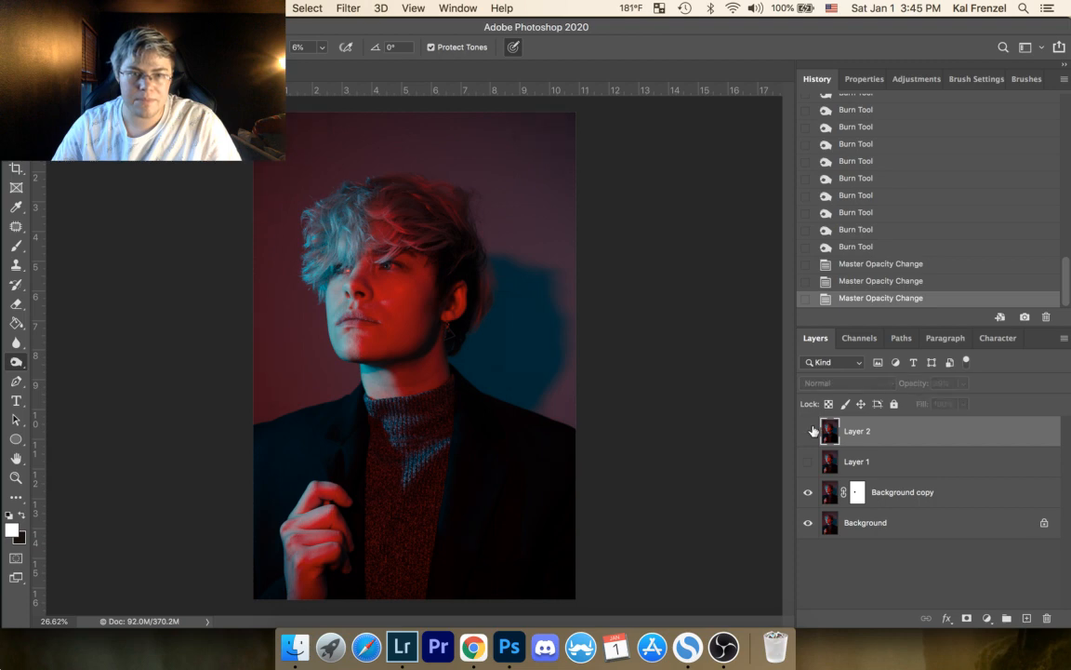
# Step: Delete Layer 2 and make Layer 1 visible again
pyautogui.moveTo(949, 426); pyautogui.dragTo(1046, 617)
pyautogui.click(809, 432)
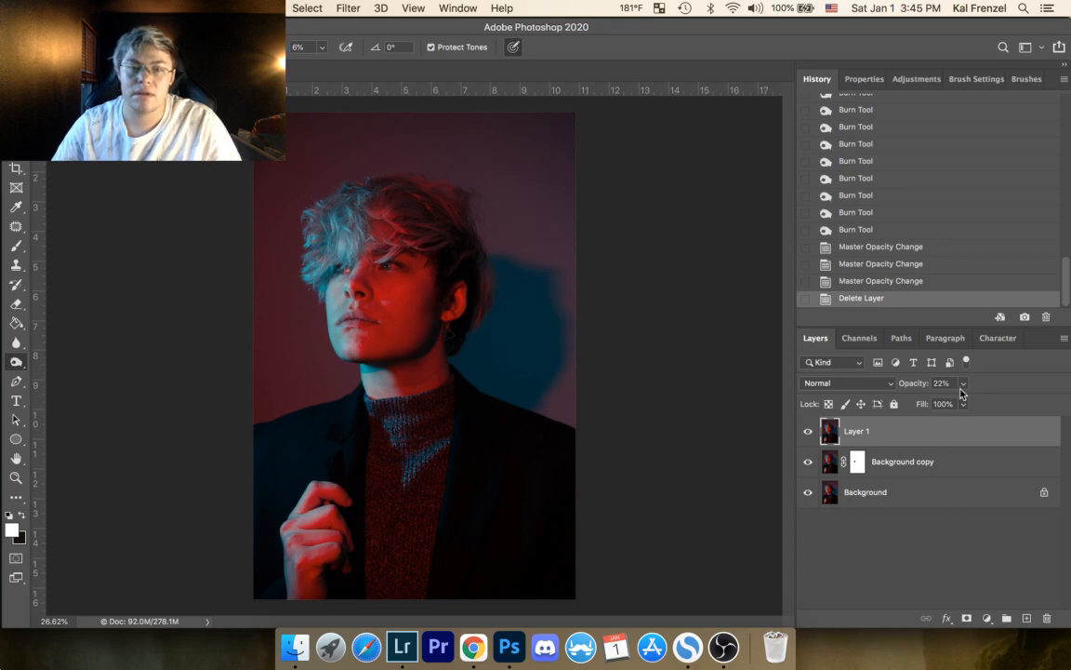
# Step: Add a layer mask to Layer 1 and paint black on it over the cheek and side hair with the brush at 100% opacity
pyautogui.click(967, 618)
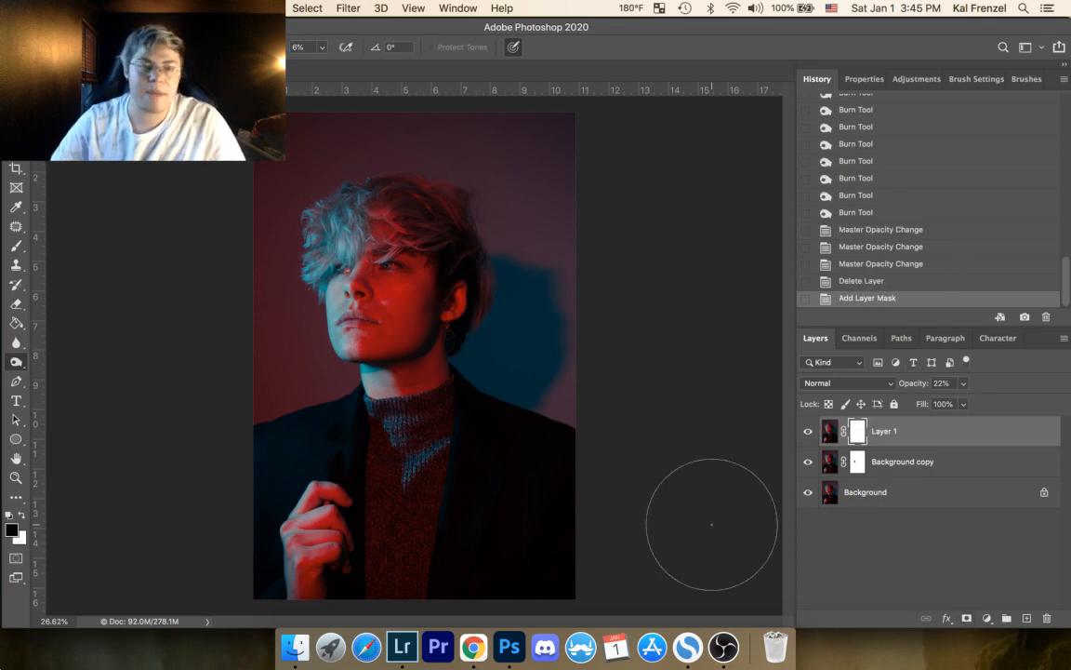
pyautogui.press('b')
pyautogui.press('x')
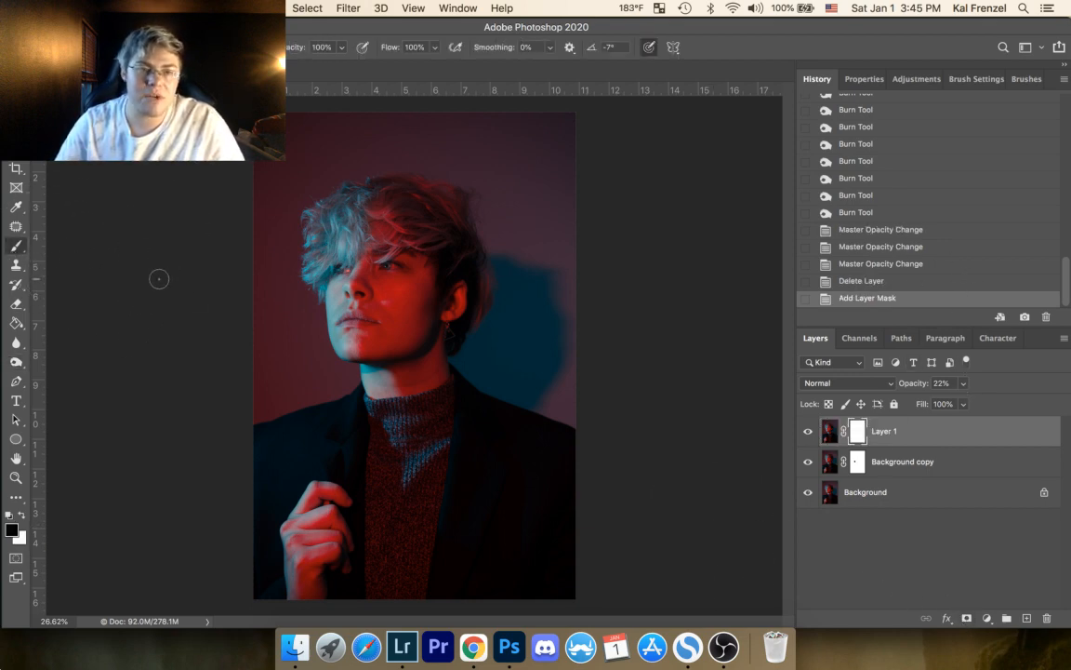
pyautogui.moveTo(411, 329)
pyautogui.mouseDown()
pyautogui.moveTo(417, 290)
pyautogui.moveTo(411, 347)
pyautogui.moveTo(429, 311)
pyautogui.moveTo(406, 327)
pyautogui.moveTo(380, 301)
pyautogui.moveTo(434, 332)
pyautogui.moveTo(416, 322)
pyautogui.moveTo(443, 299)
pyautogui.moveTo(415, 317)
pyautogui.moveTo(458, 268)
pyautogui.moveTo(405, 327)
pyautogui.moveTo(470, 241)
pyautogui.mouseUp()
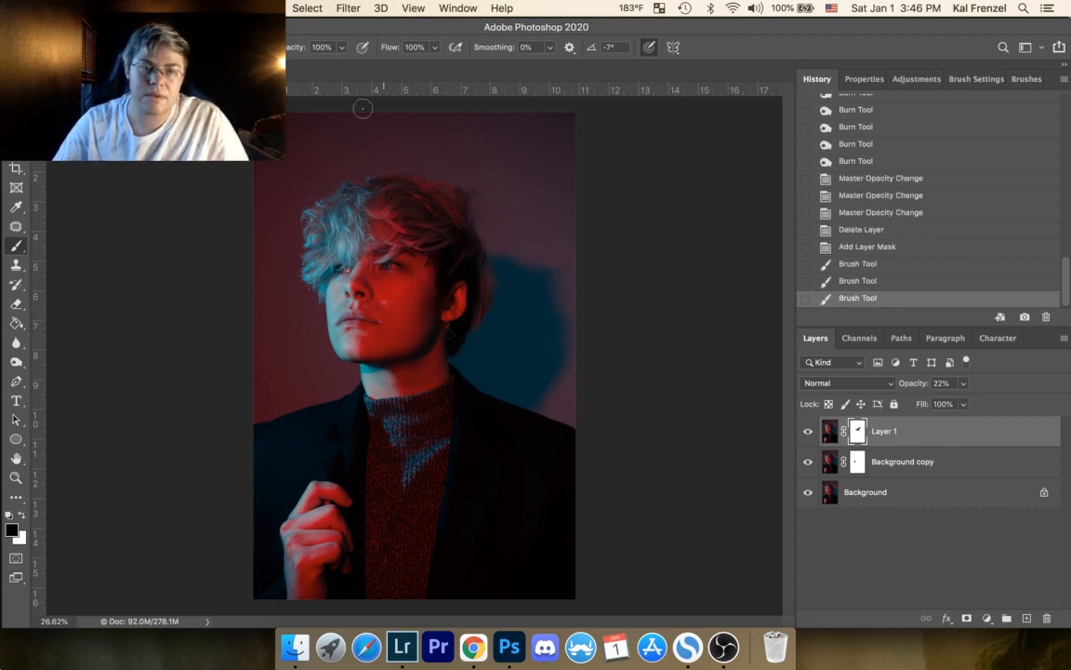
# Step: Paint black on Layer 1's mask over the face and front hair with the brush opacity lowered to 25%, and check the layer's effect
pyautogui.click(342, 48)
pyautogui.moveTo(343, 65); pyautogui.dragTo(295, 66)
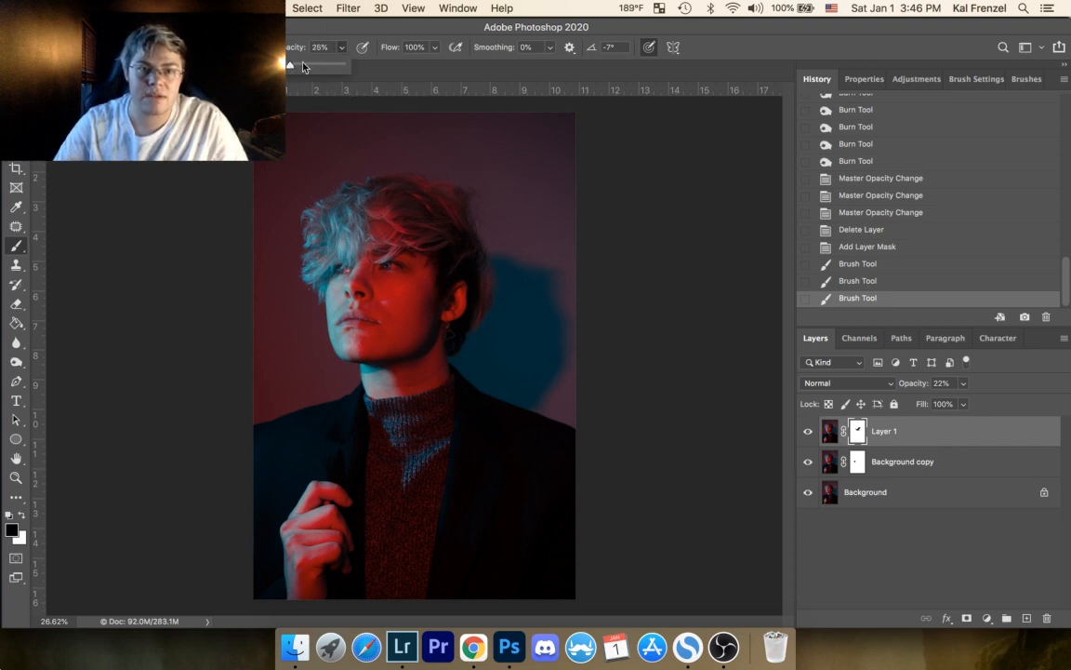
pyautogui.click(333, 299)
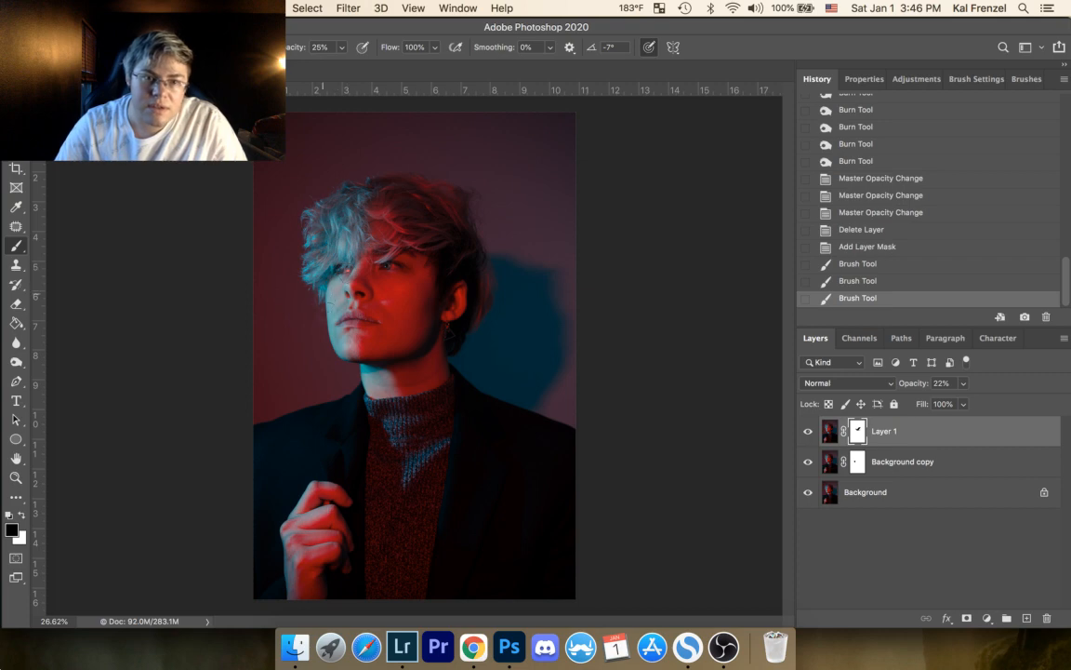
pyautogui.click(397, 239)
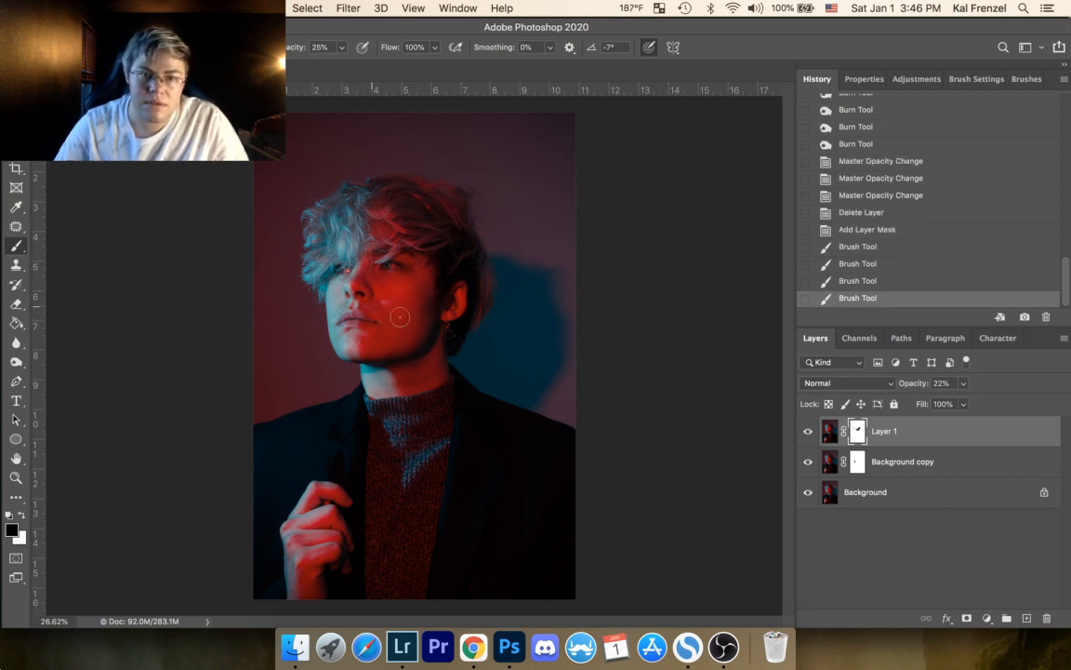
pyautogui.moveTo(406, 305)
pyautogui.mouseDown()
pyautogui.moveTo(353, 284)
pyautogui.moveTo(409, 243)
pyautogui.mouseUp()
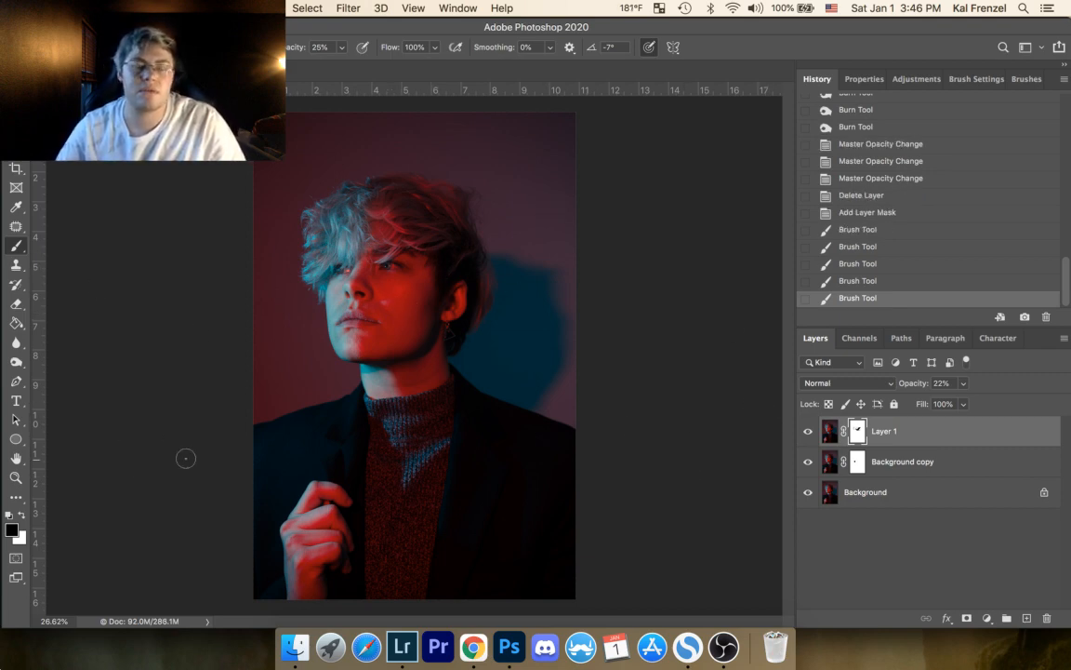
pyautogui.click(809, 441)
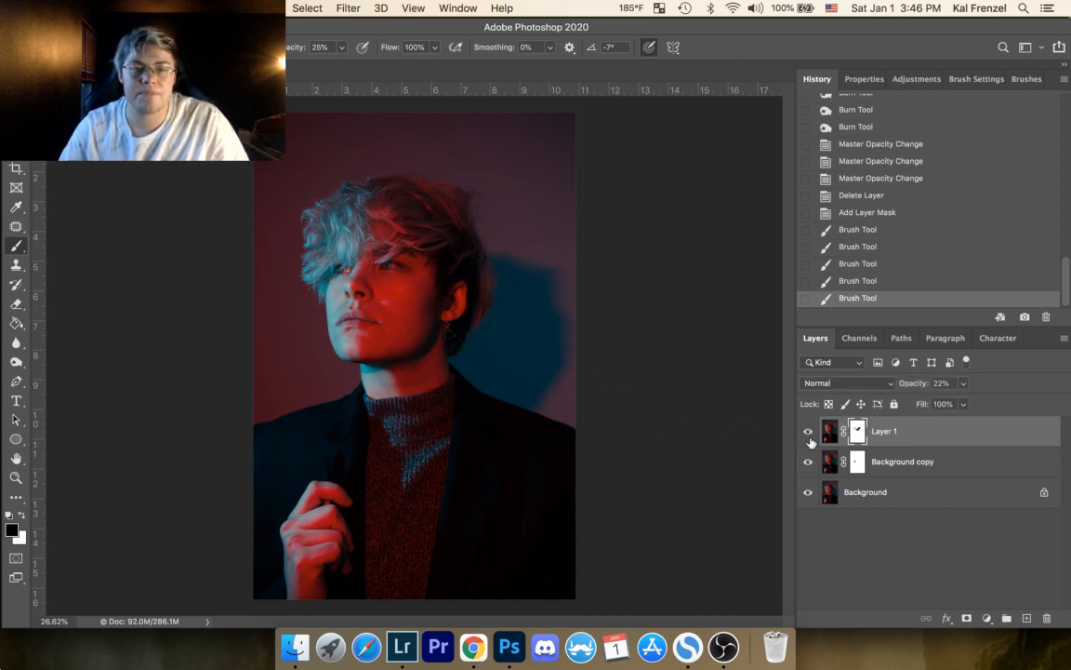
# Step: Create an empty layer and a Curves adjustment above it, raise the RGB curve's midtones and shadows, and show the adjustment's mask properties
pyautogui.click(1023, 618)
pyautogui.press('x')
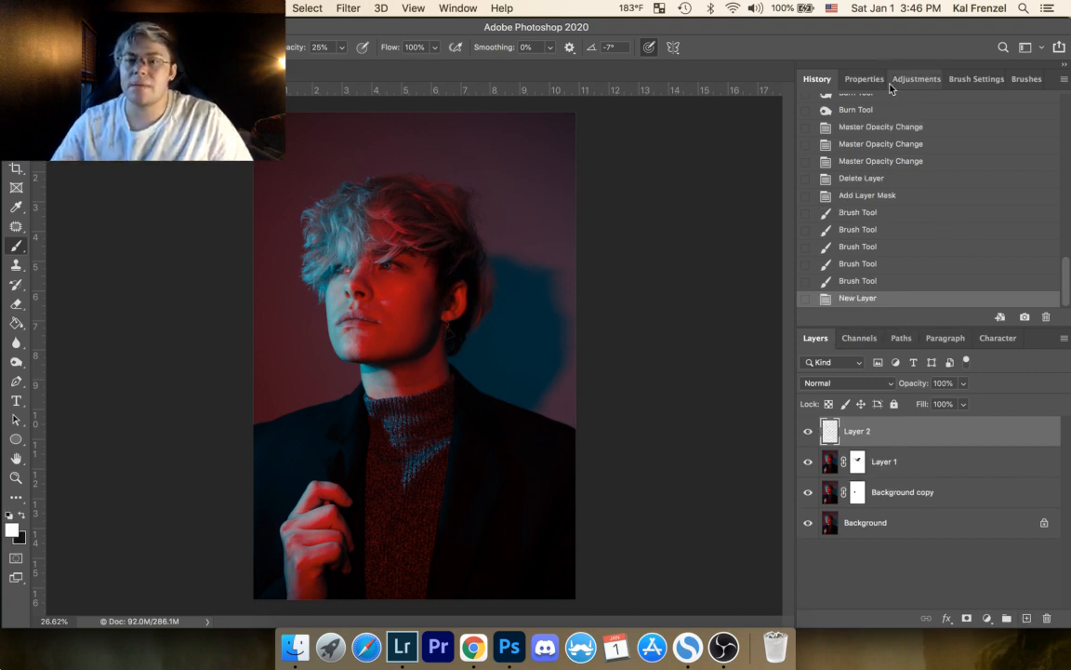
pyautogui.click(915, 79)
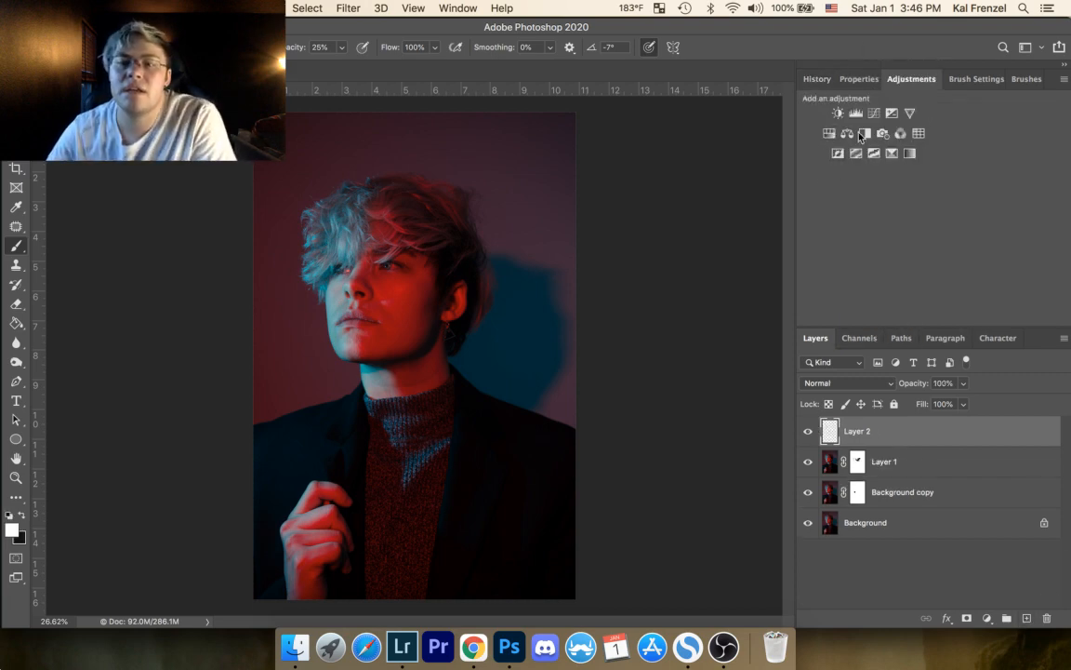
pyautogui.click(874, 112)
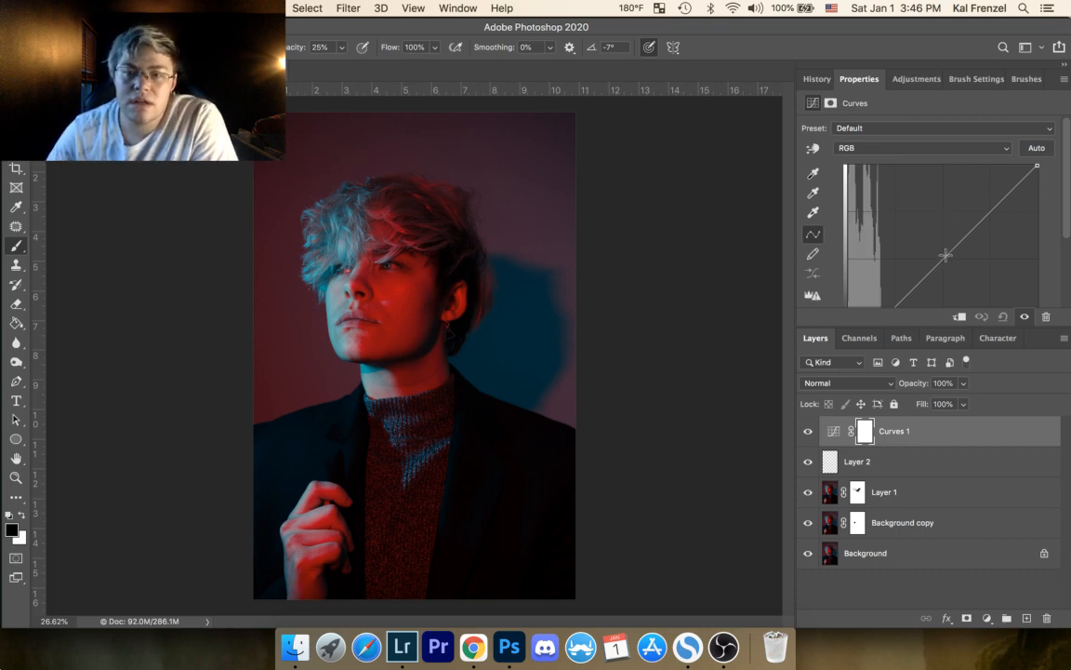
pyautogui.moveTo(945, 254); pyautogui.dragTo(930, 241)
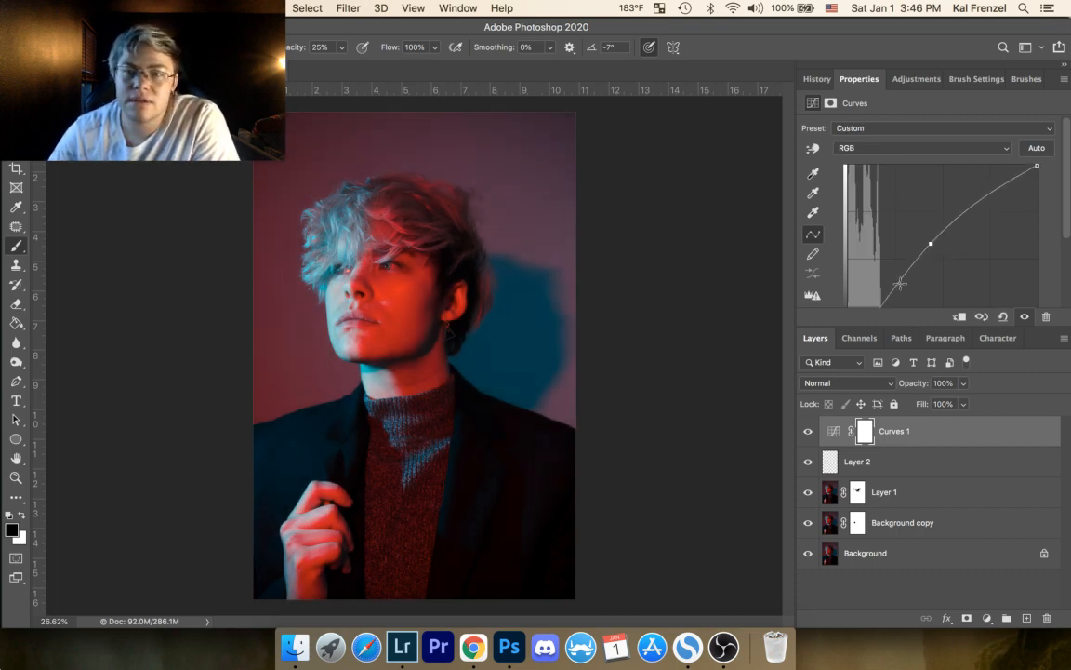
pyautogui.moveTo(904, 278)
pyautogui.mouseDown()
pyautogui.moveTo(902, 290)
pyautogui.moveTo(895, 276)
pyautogui.mouseUp()
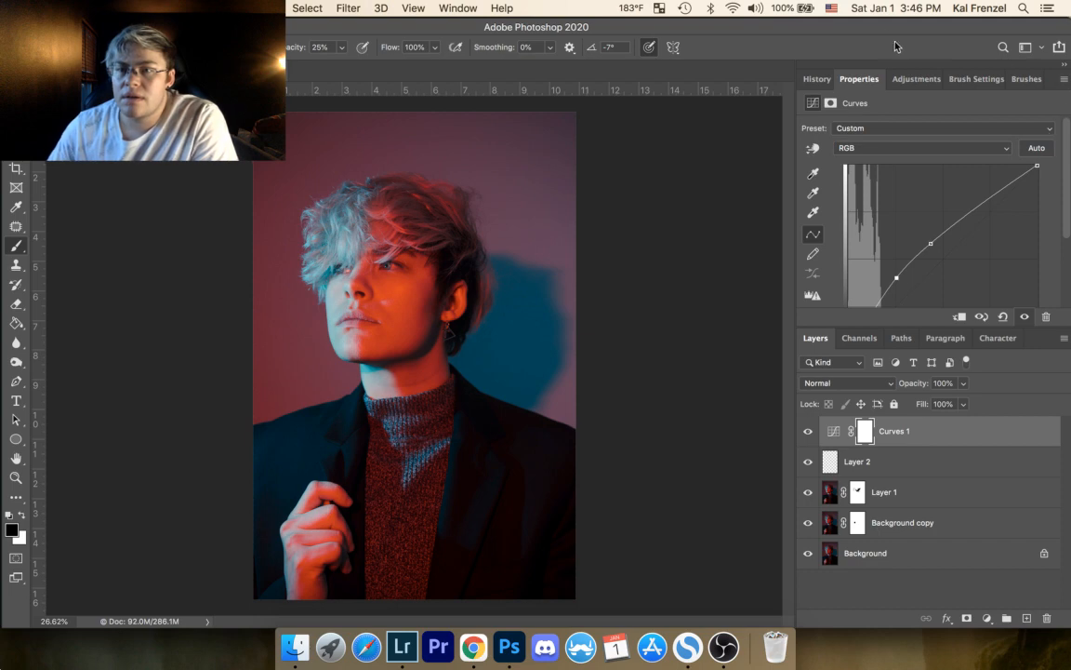
pyautogui.click(830, 103)
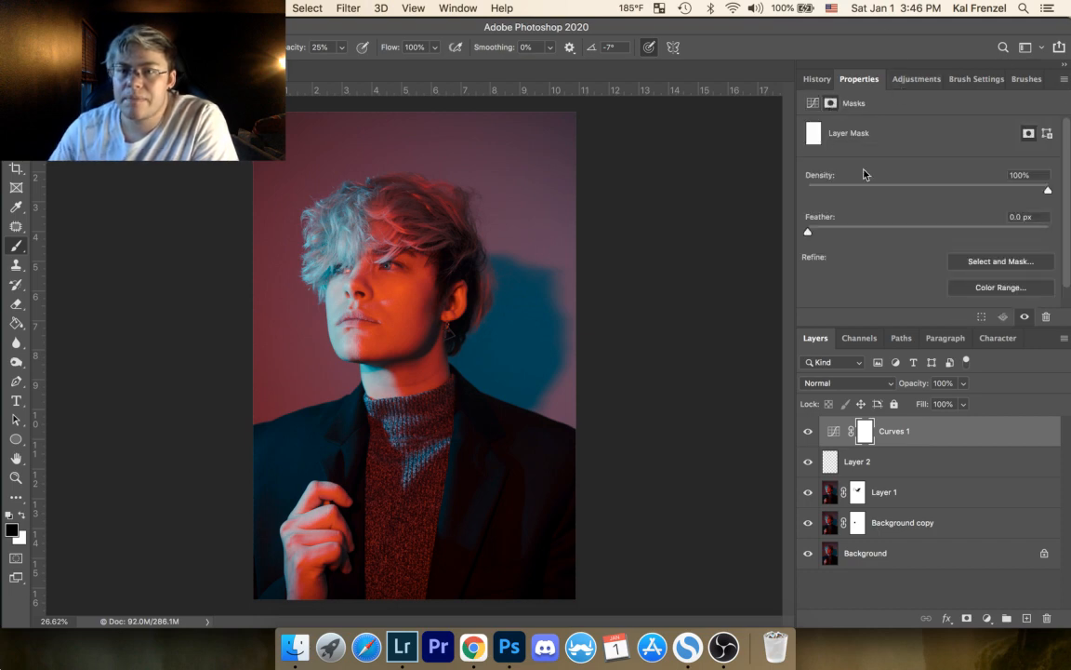
pyautogui.click(963, 289)
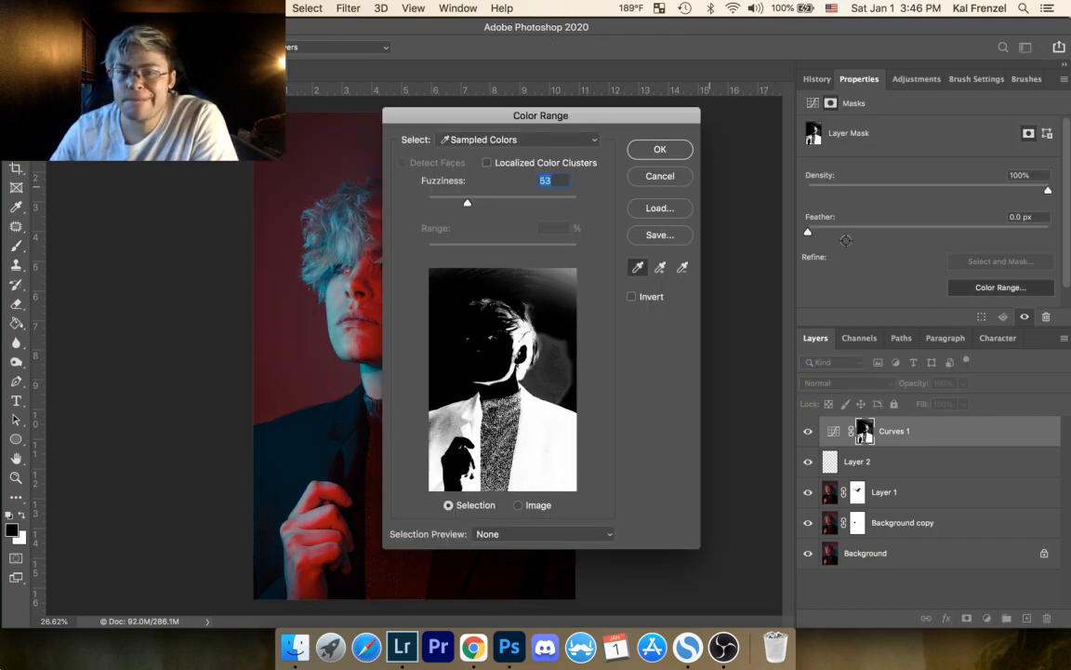
pyautogui.click(686, 177)
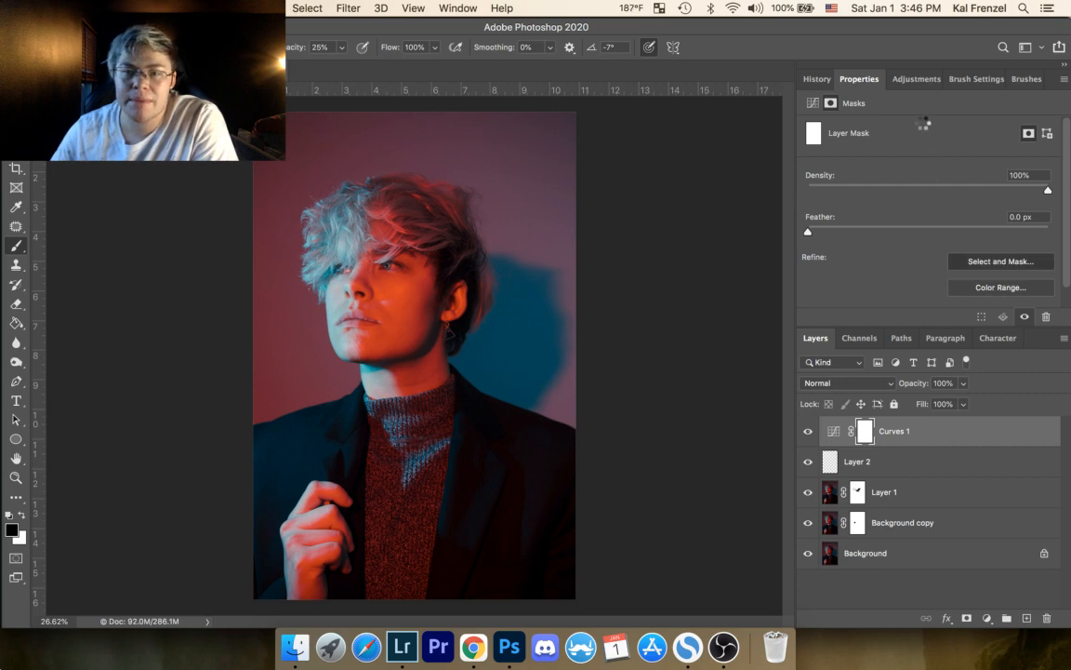
pyautogui.click(1000, 262)
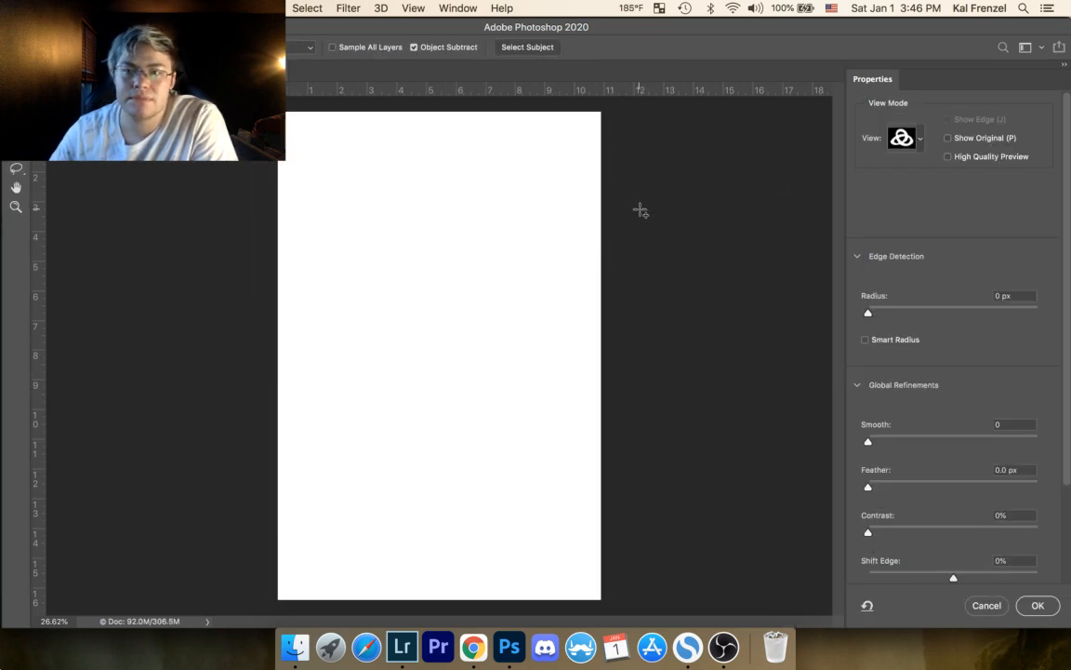
pyautogui.click(986, 605)
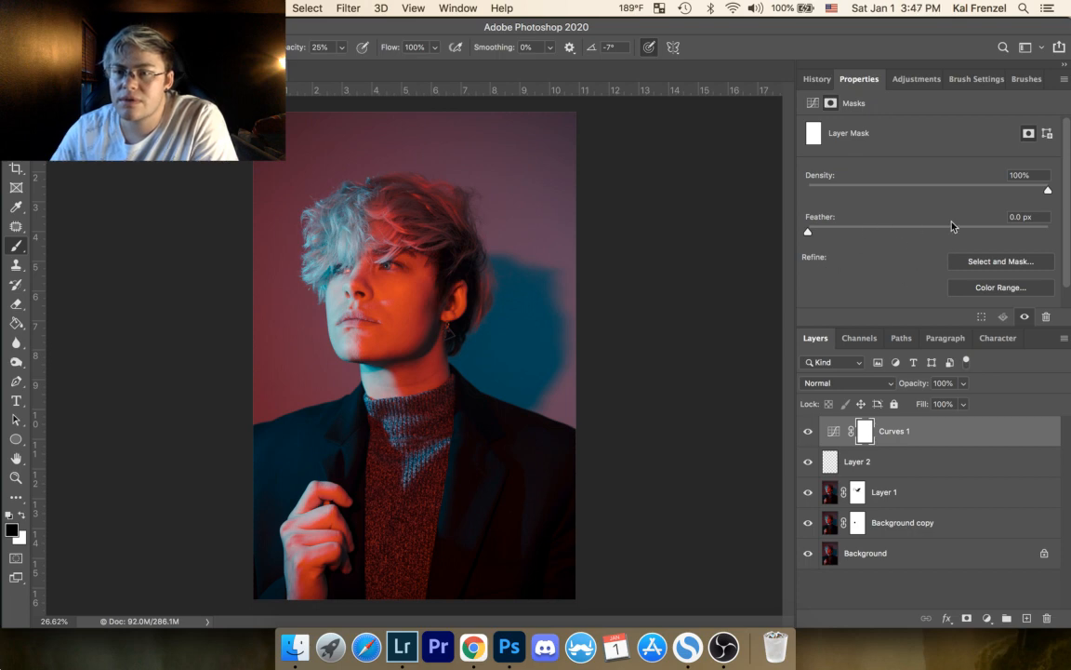
# Step: Invert the Curves 1 mask to black and switch to the Eraser tool
pyautogui.scroll(-2, 1041, 242)
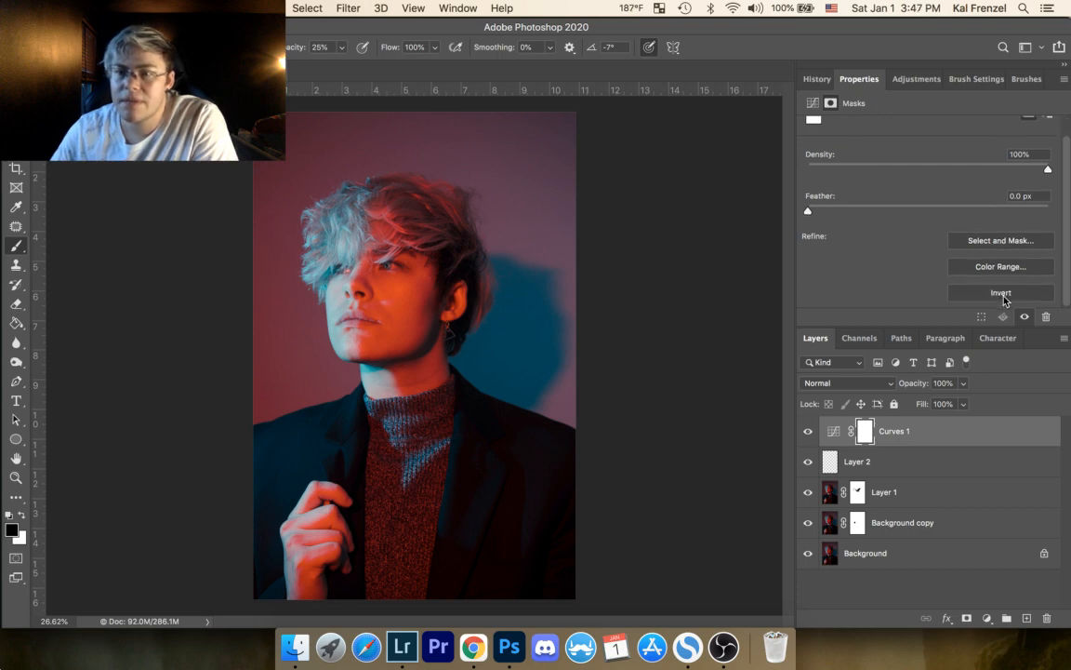
pyautogui.click(1003, 294)
pyautogui.press('e')
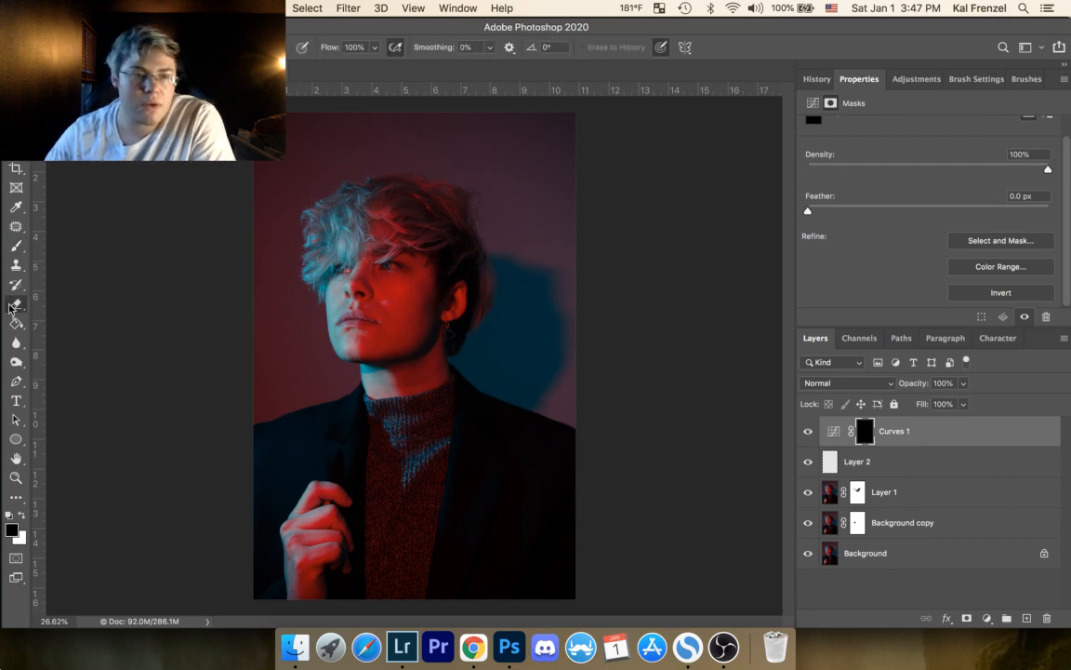
# Step: Paint white on the Curves 1 mask over the irises with the brush at 25% opacity
pyautogui.click(6, 242)
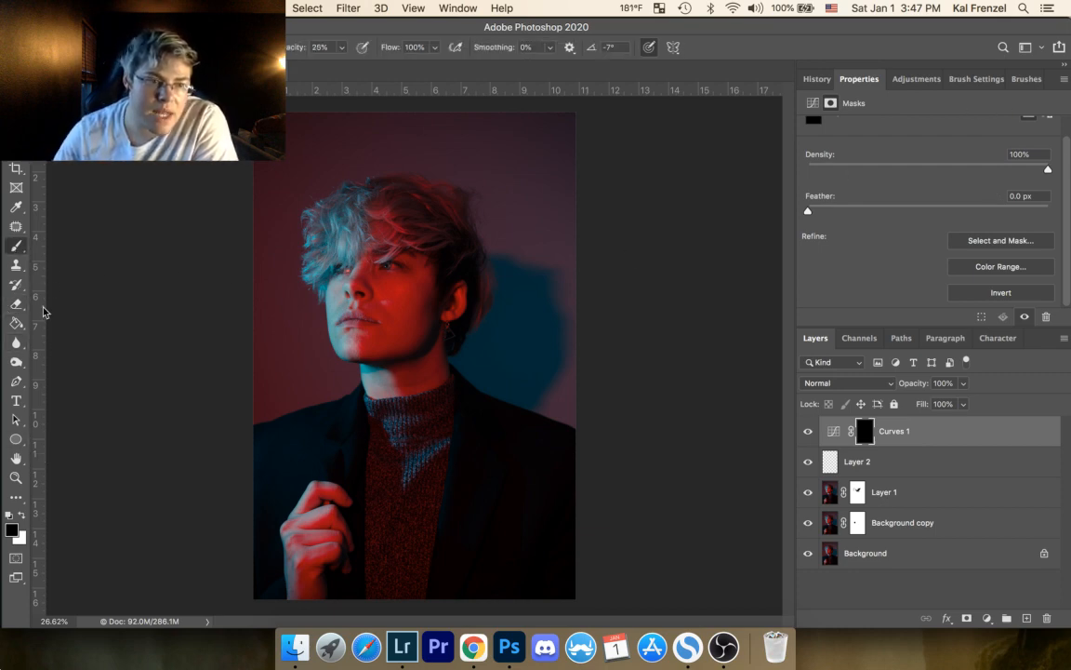
pyautogui.press('x')
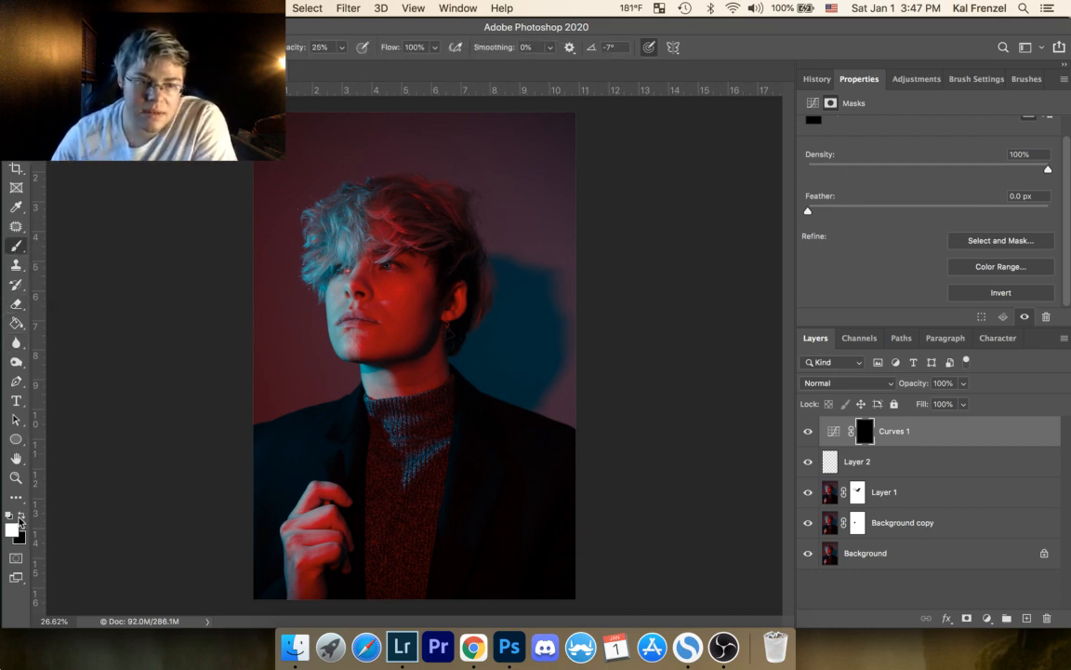
pyautogui.press('z')
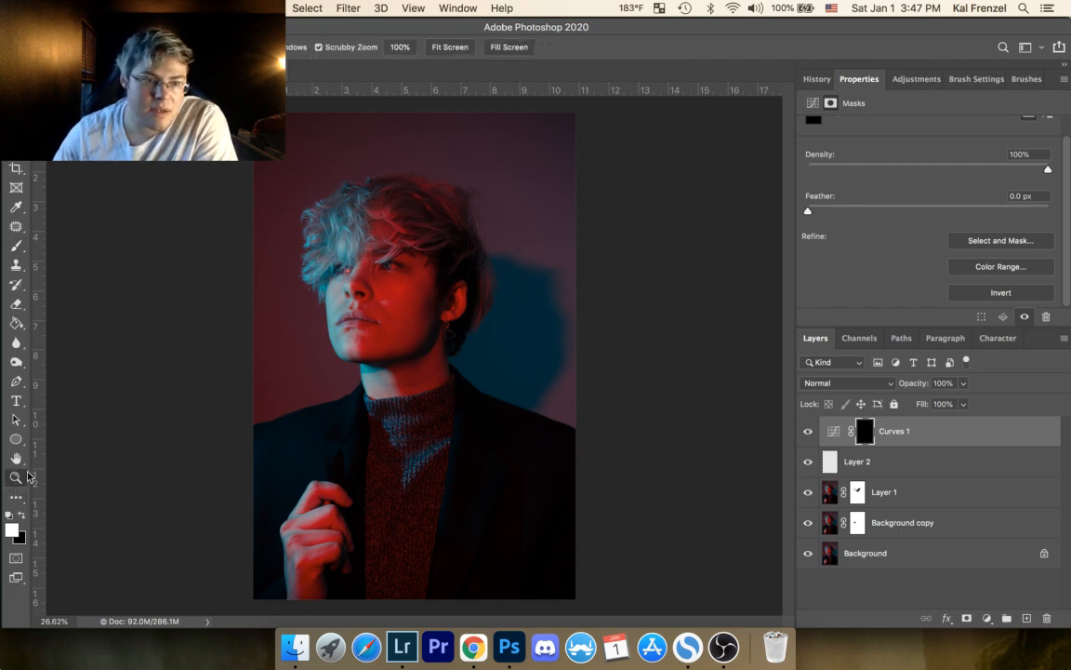
pyautogui.moveTo(342, 244); pyautogui.dragTo(505, 221)
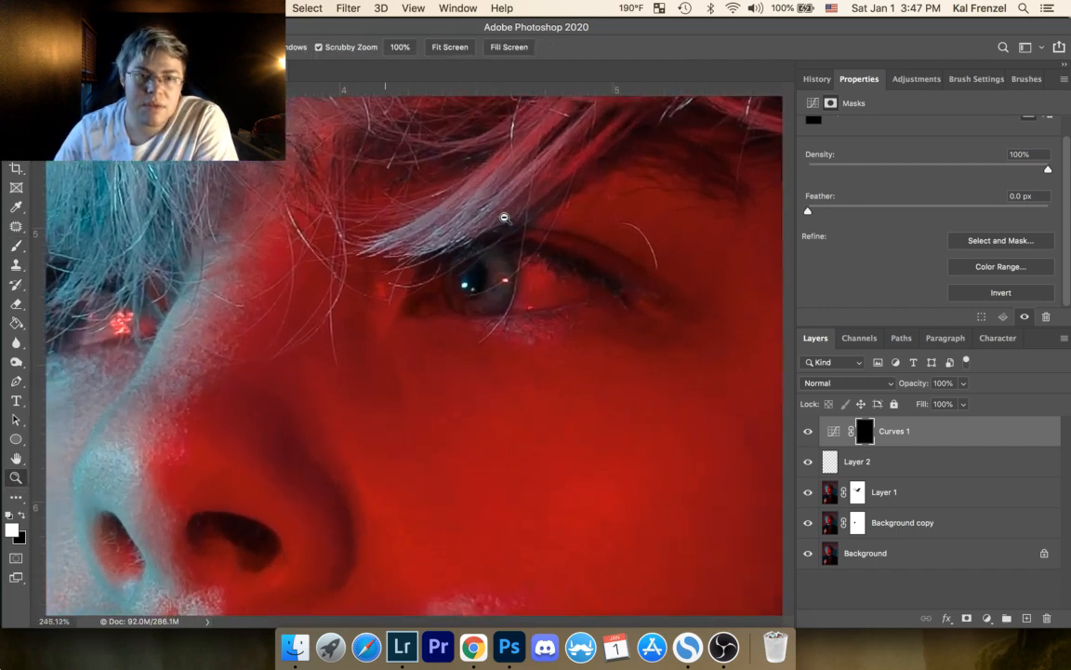
pyautogui.moveTo(416, 290); pyautogui.dragTo(533, 295)
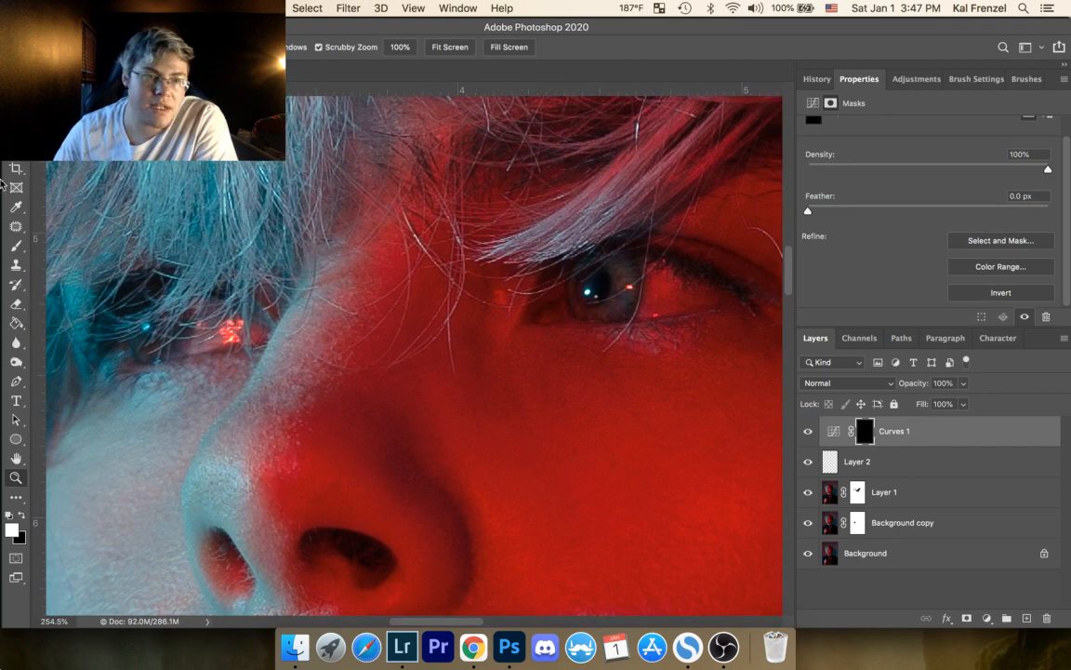
pyautogui.press('b')
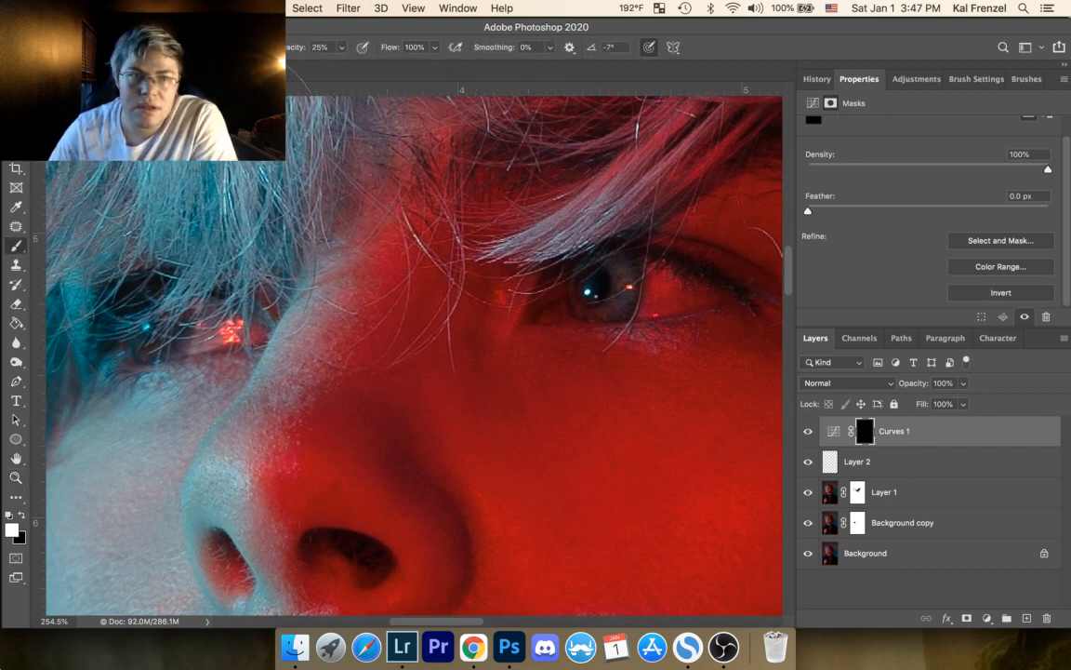
pyautogui.press(']')
pyautogui.press(']')
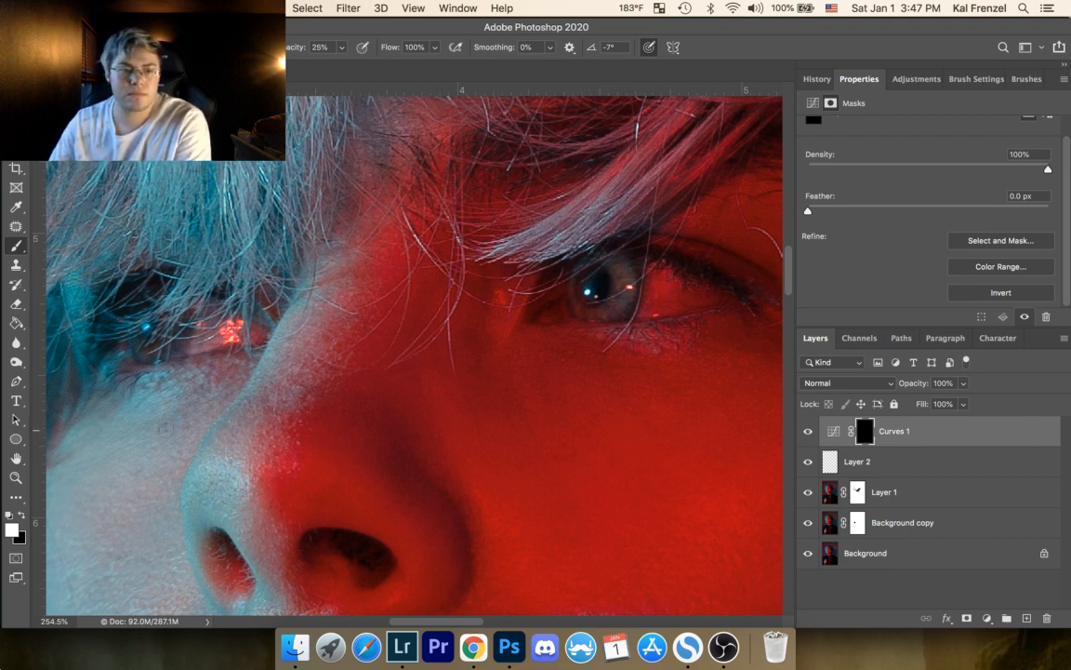
# Step: Paint white on the Curves 1 mask around both eyes with a much larger brush at 25% opacity
pyautogui.click(16, 477)
pyautogui.moveTo(377, 279); pyautogui.dragTo(407, 321)
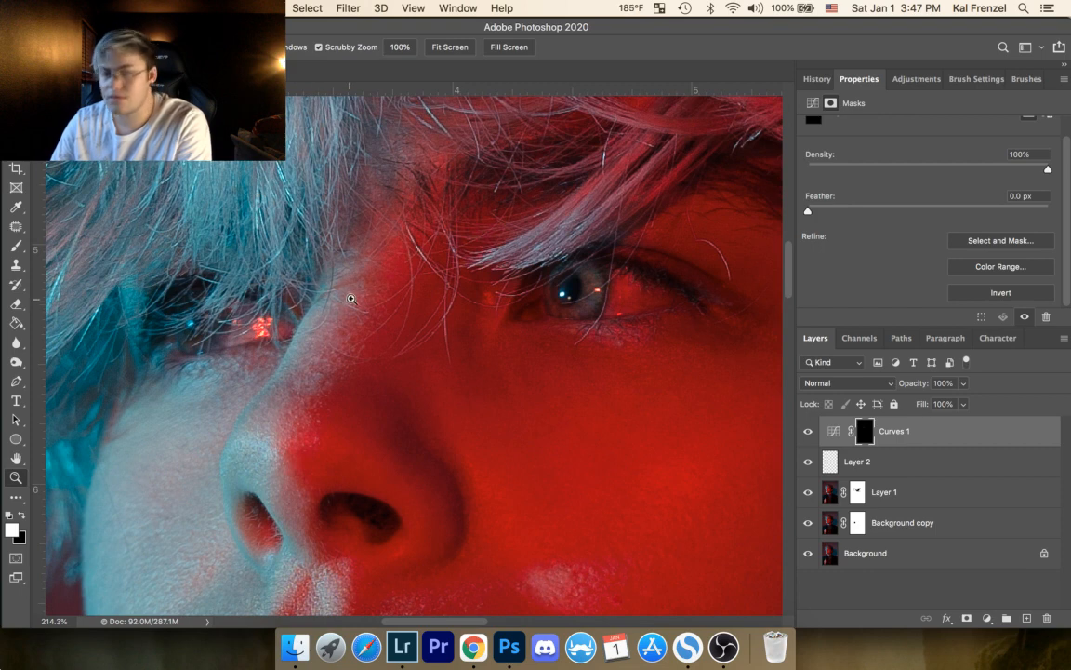
pyautogui.click(17, 246)
pyautogui.press(']')
pyautogui.press(']')
pyautogui.press(']')
pyautogui.press(']')
pyautogui.press(']')
pyautogui.press(']')
pyautogui.press(']')
pyautogui.press(']')
pyautogui.press(']')
pyautogui.press(']')
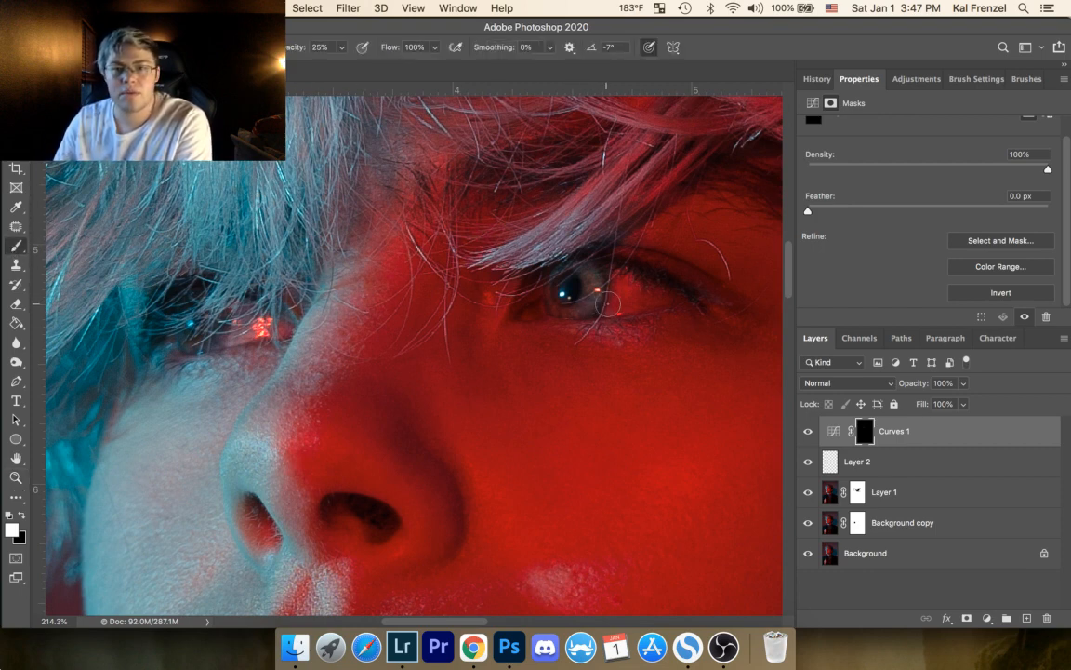
pyautogui.press(']')
pyautogui.press(']')
pyautogui.press(']')
pyautogui.press(']')
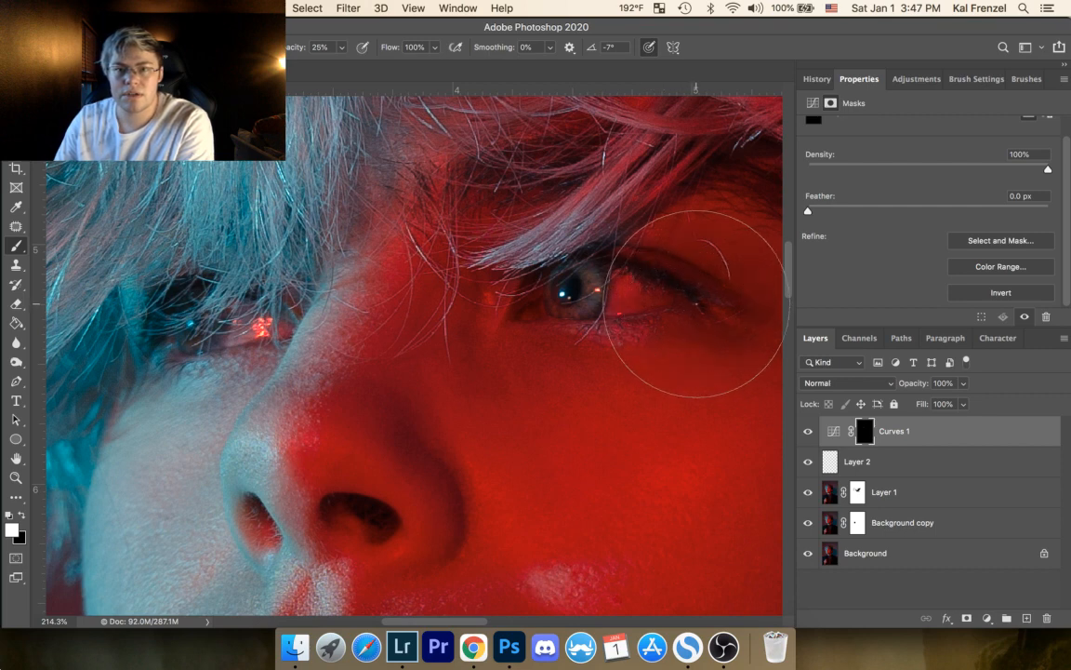
pyautogui.press(']')
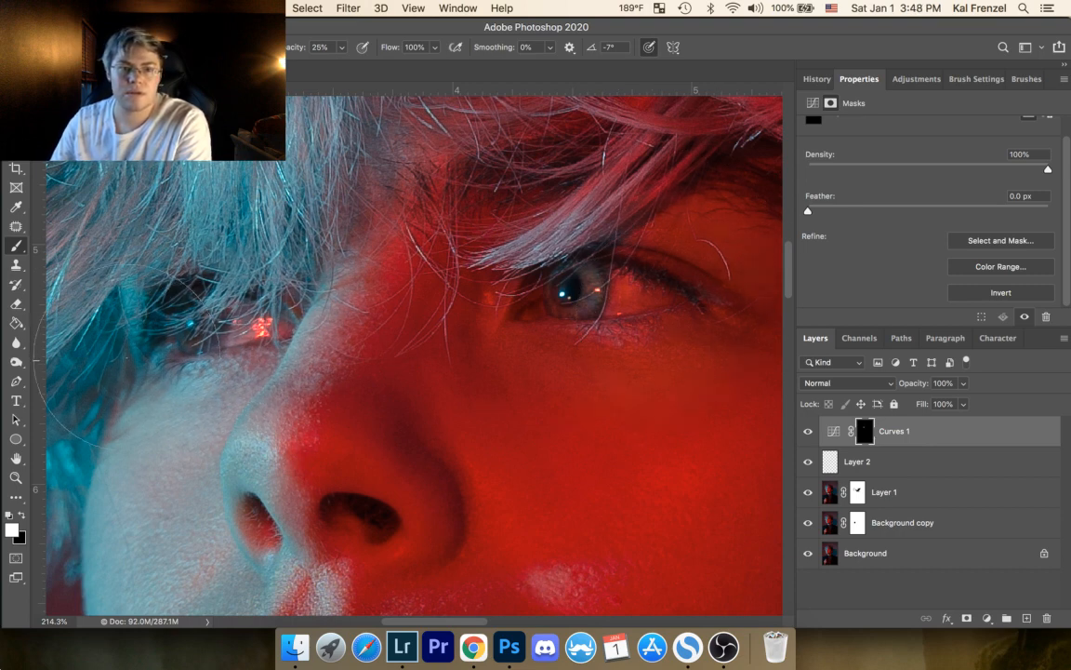
# Step: Lower the Curves 1 layer's opacity to 55%
pyautogui.click(15, 478)
pyautogui.moveTo(395, 282); pyautogui.dragTo(379, 305)
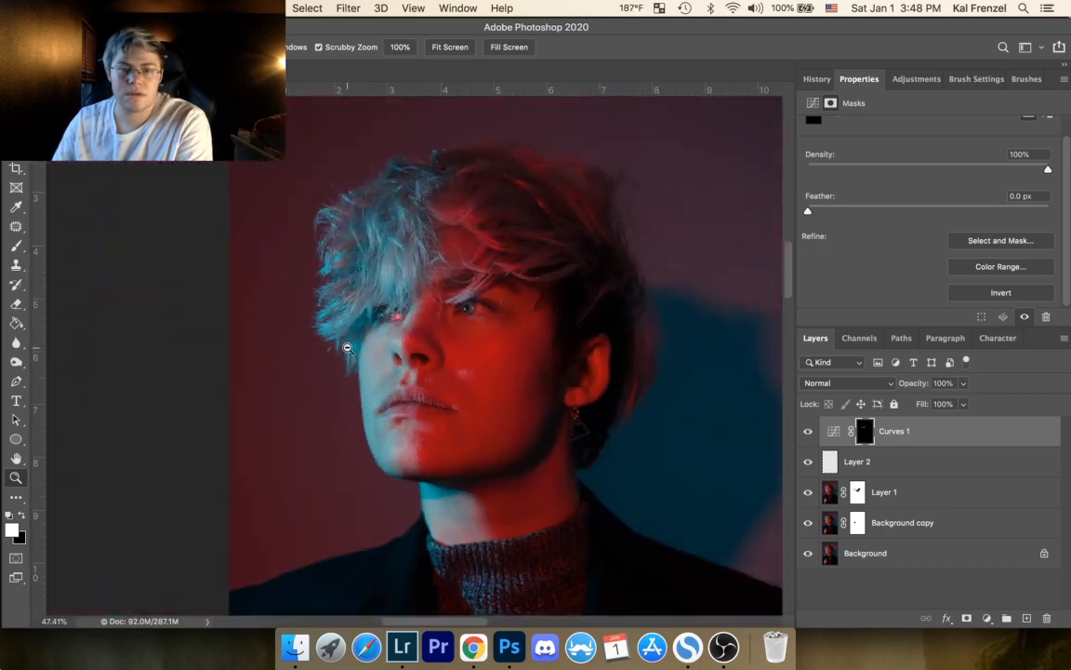
pyautogui.click(965, 383)
pyautogui.moveTo(965, 402); pyautogui.dragTo(933, 409)
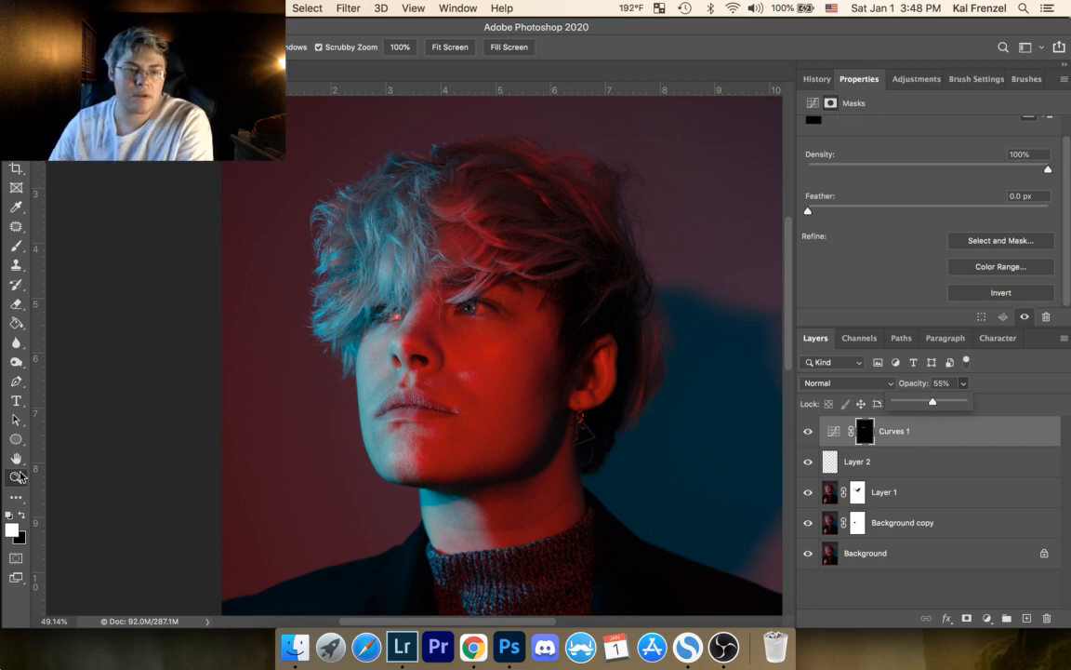
# Step: Paint black on the Curves 1 mask around the eyes with the brush at 25% opacity, adjusting the brush size
pyautogui.press('b')
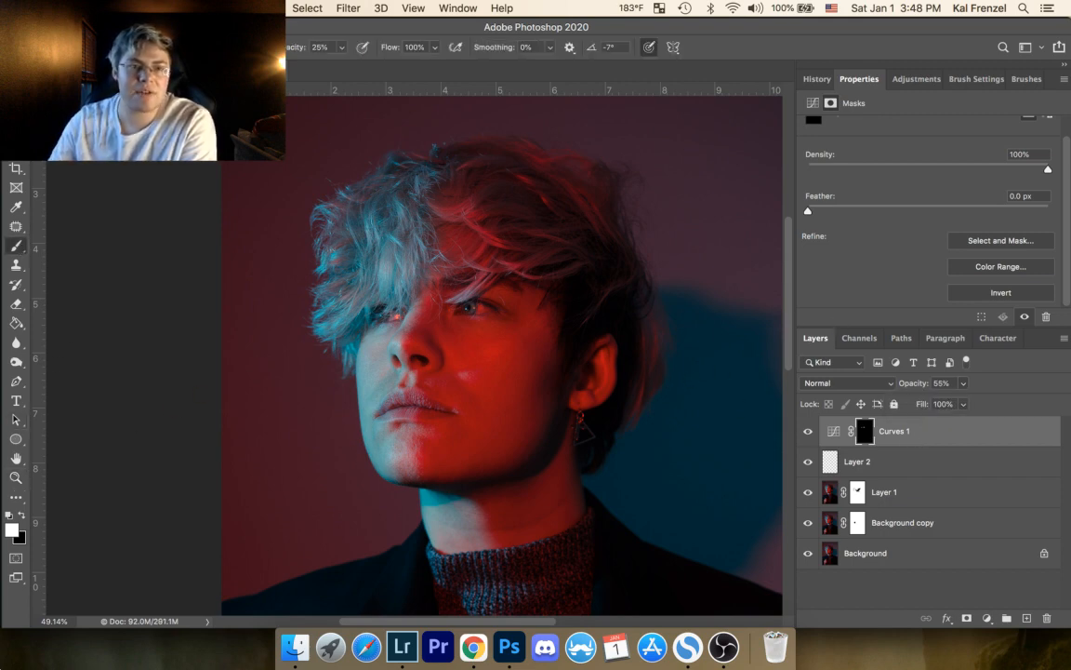
pyautogui.click(21, 519)
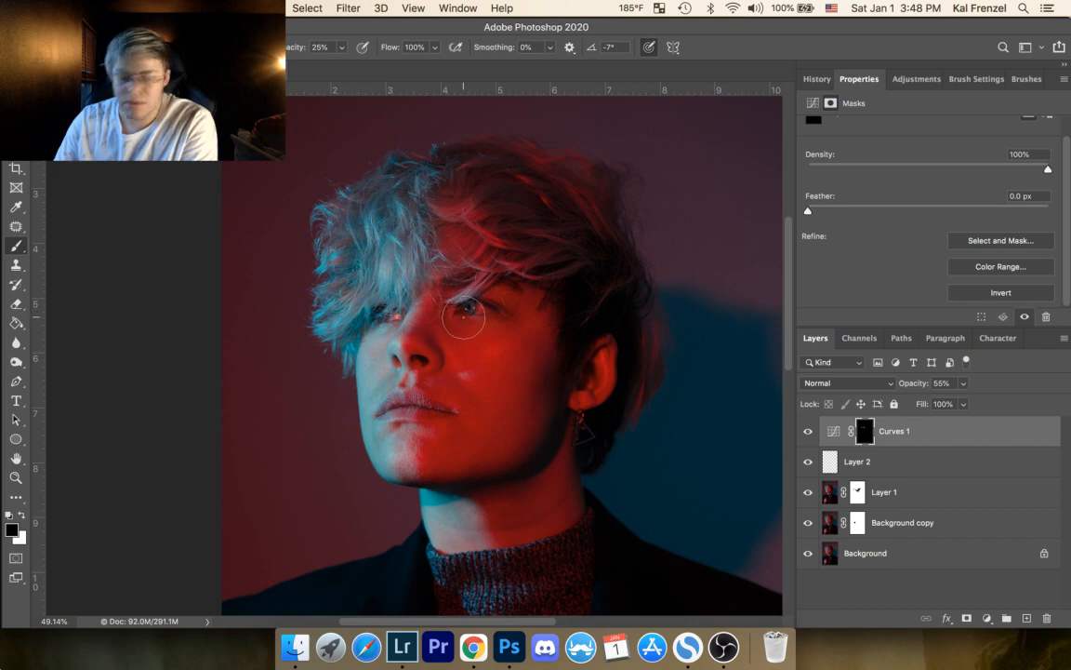
pyautogui.press(']')
pyautogui.press(']')
pyautogui.press(']')
pyautogui.press(']')
pyautogui.press('[')
pyautogui.press('[')
pyautogui.press('[')
pyautogui.press('[')
pyautogui.press('[')
pyautogui.press('[')
pyautogui.press('[')
pyautogui.press('[')
pyautogui.press('[')
pyautogui.press('[')
pyautogui.press('[')
pyautogui.press('[')
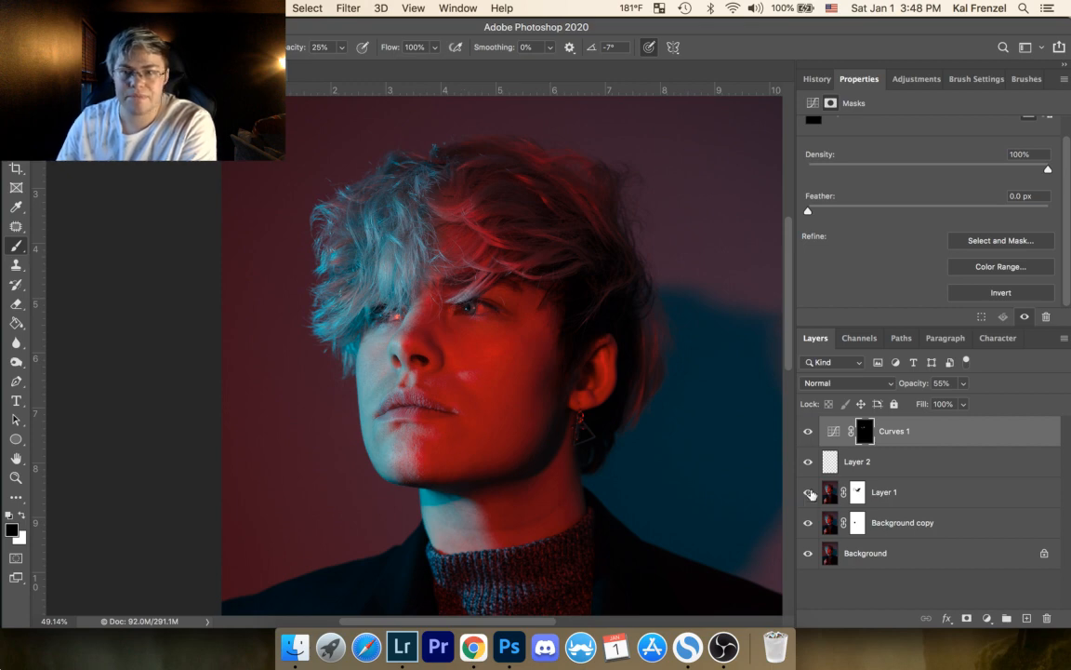
# Step: Compare the portrait with the Curves 1 adjustment hidden and shown, and view the whole picture
pyautogui.click(809, 431)
pyautogui.click(809, 432)
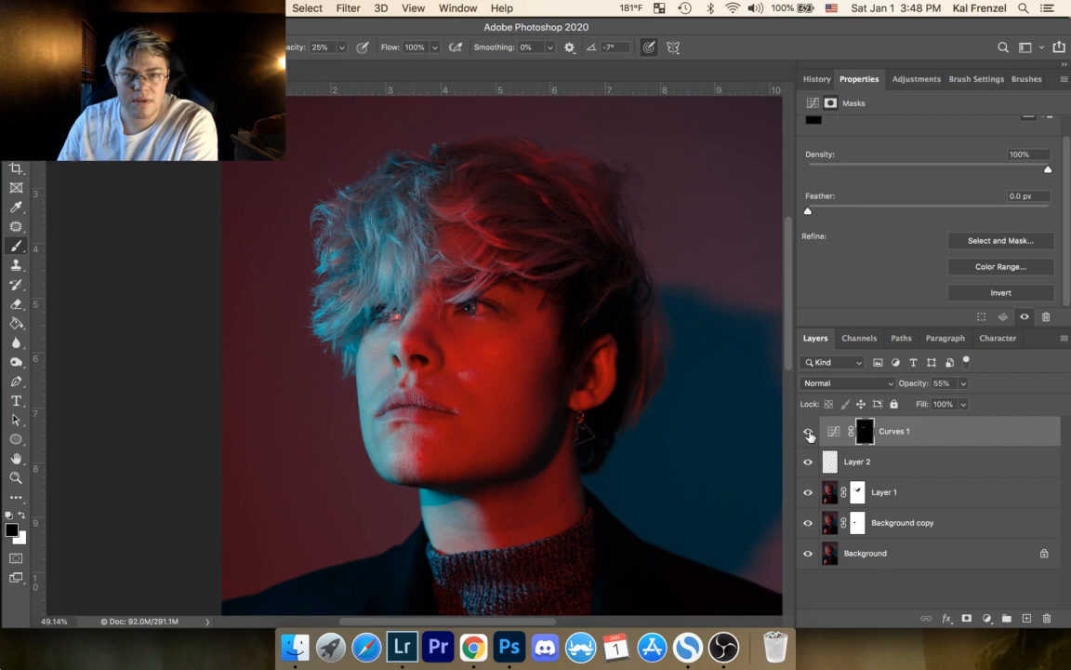
pyautogui.click(809, 433)
pyautogui.click(809, 434)
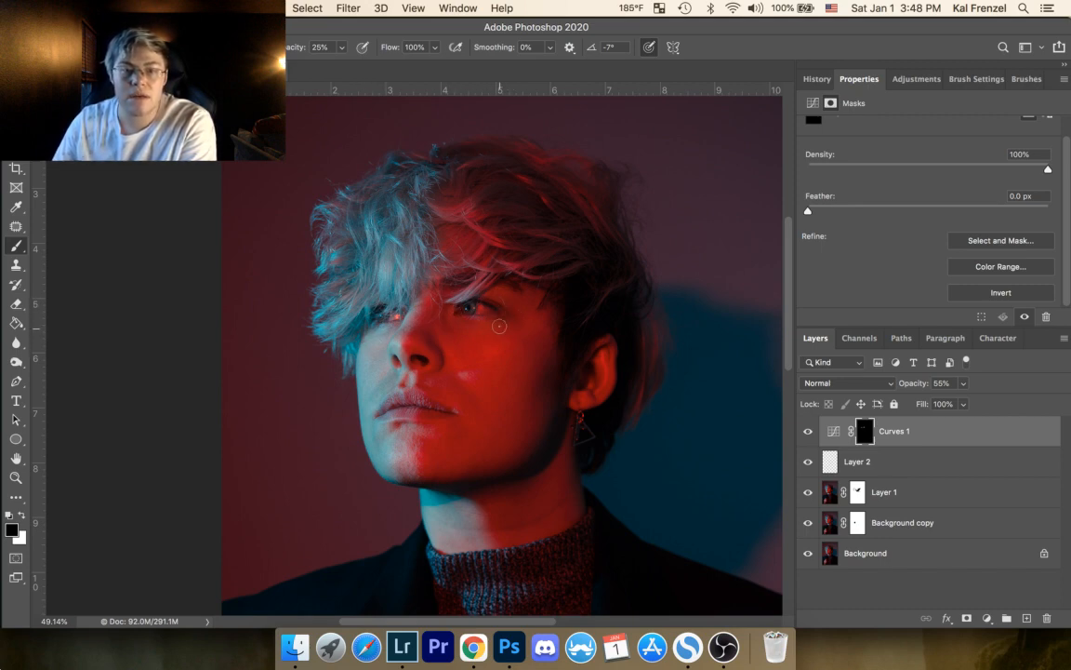
pyautogui.click(808, 433)
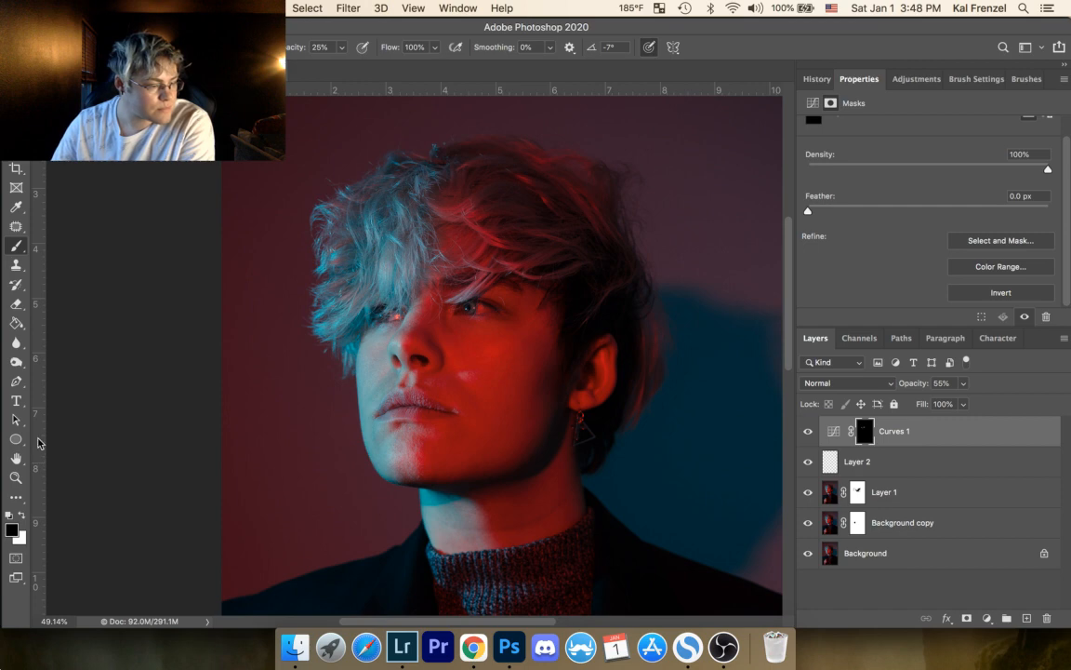
pyautogui.click(15, 477)
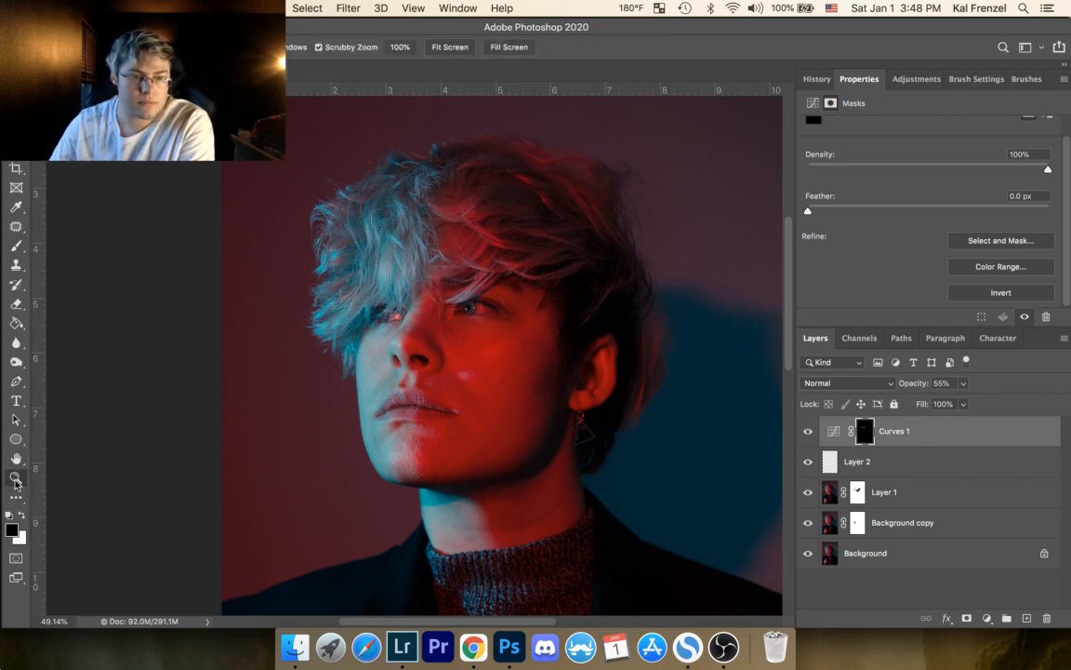
pyautogui.moveTo(369, 367); pyautogui.dragTo(329, 402)
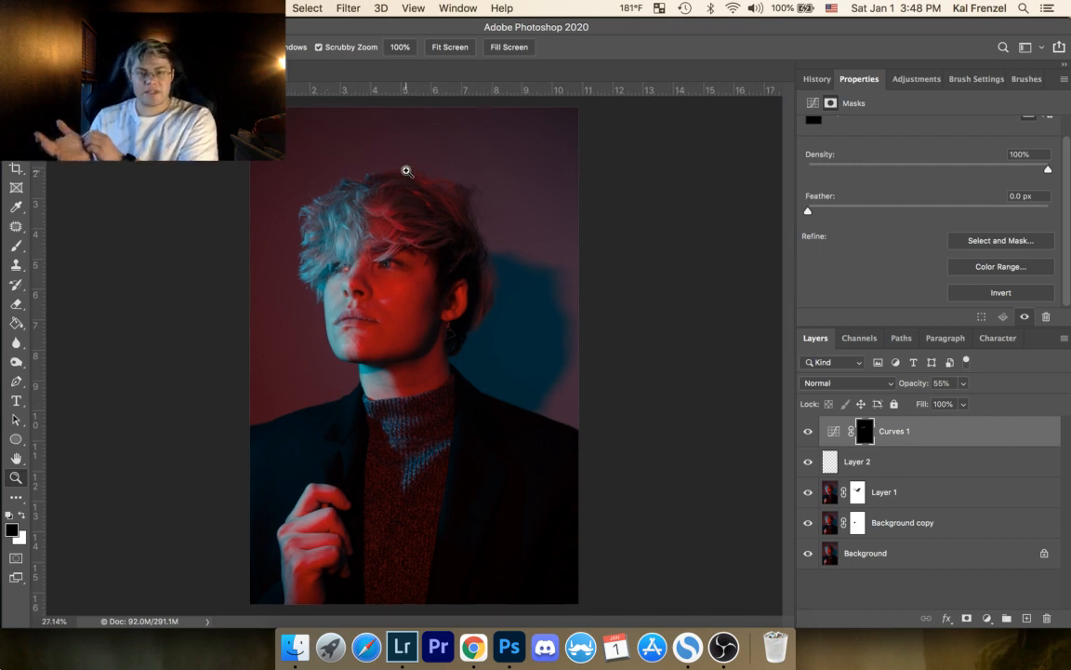
# Step: Save the retouched portrait, switch to Lightroom, and show Day18-159.jpg in its Library folder
pyautogui.press('super+s')
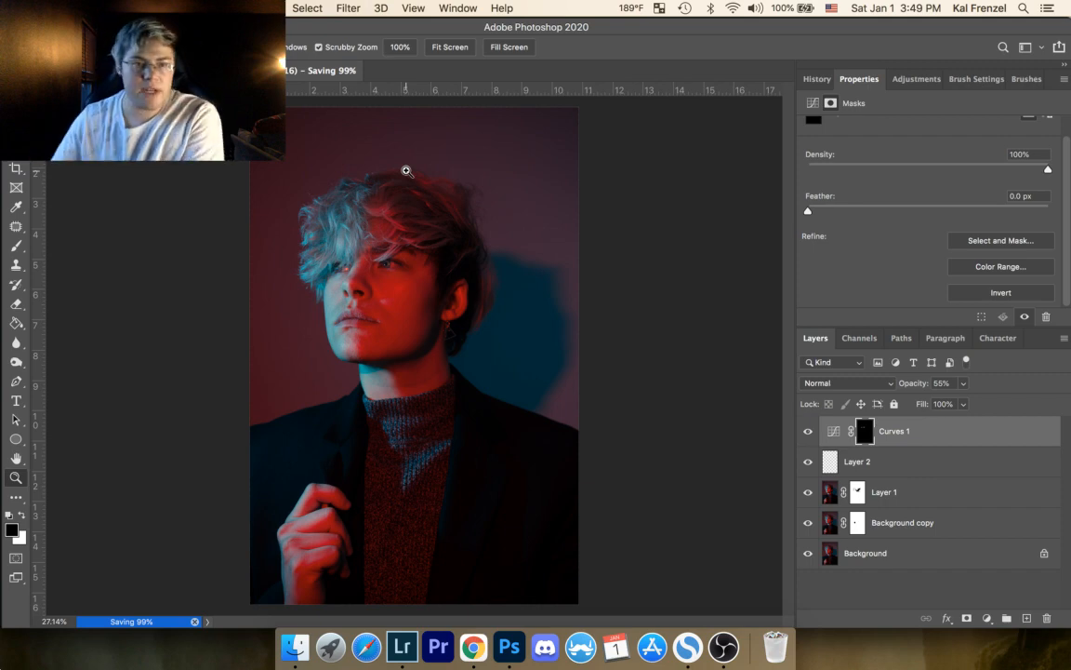
pyautogui.click(404, 646)
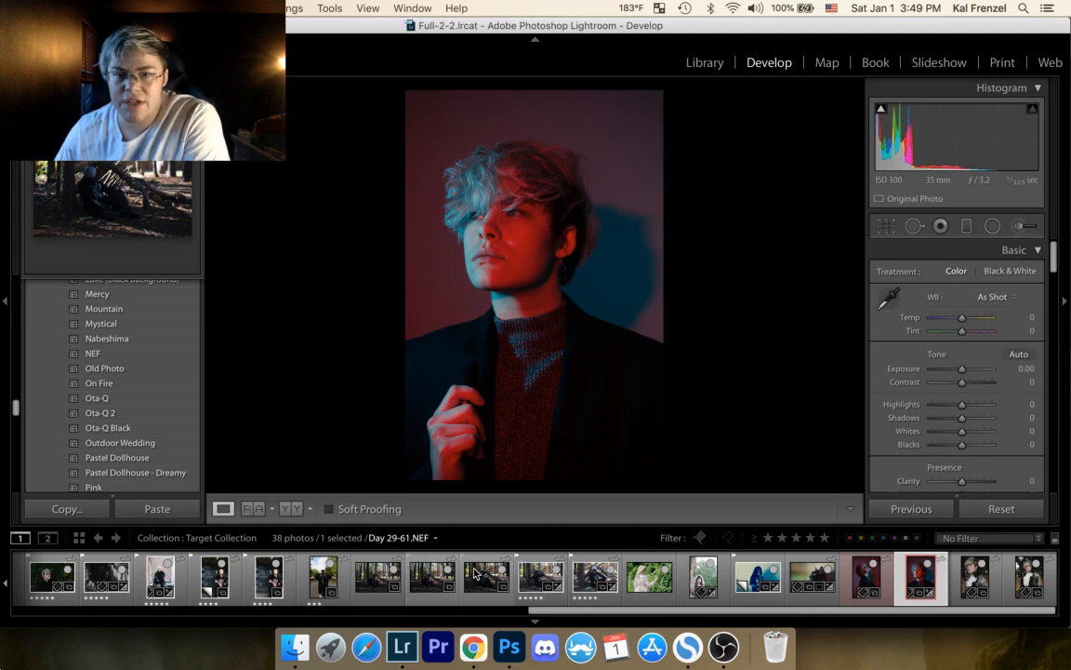
pyautogui.rightClick(915, 583)
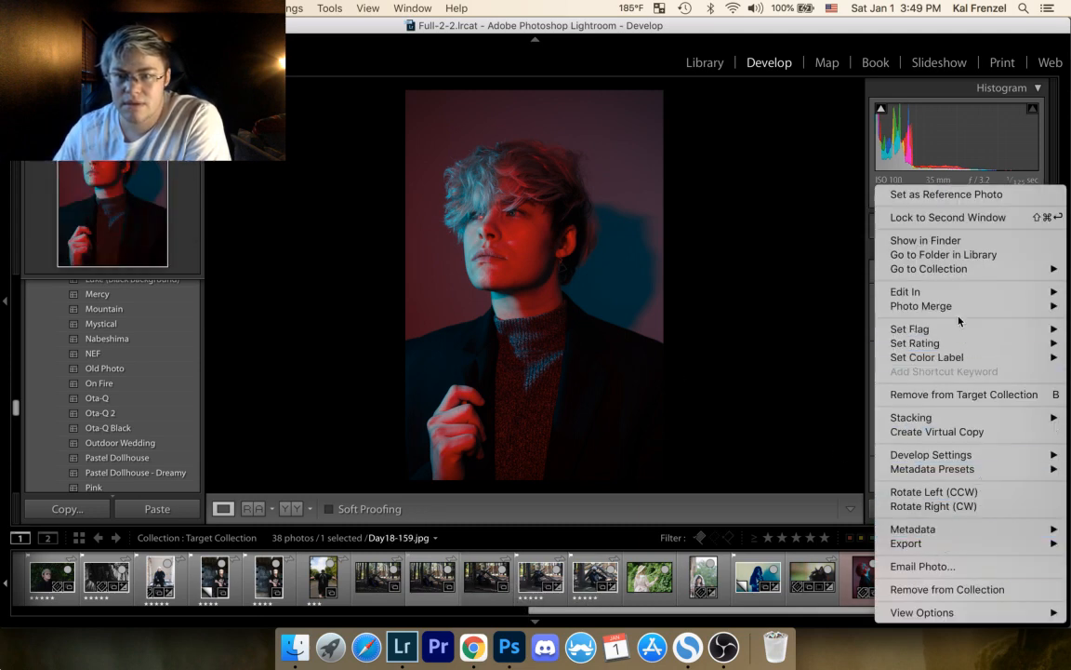
pyautogui.click(965, 254)
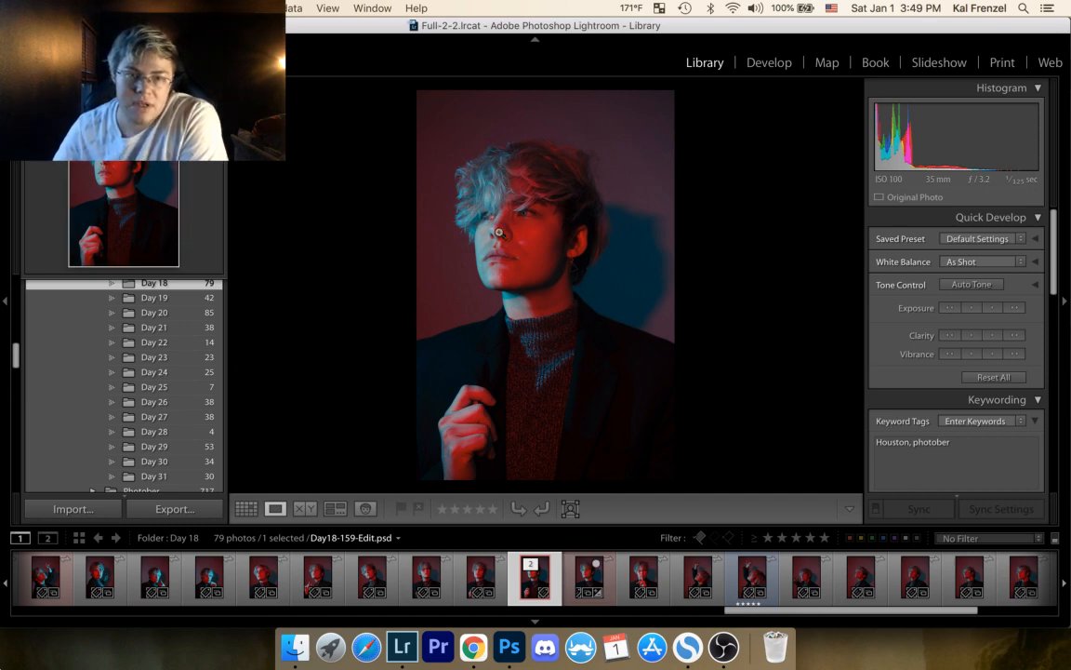
# Step: Compare Day18-159-Edit.psd side by side with Day18-159.jpg, examining the facial skin and eyes at 1:1
pyautogui.click(523, 212)
pyautogui.click(497, 271)
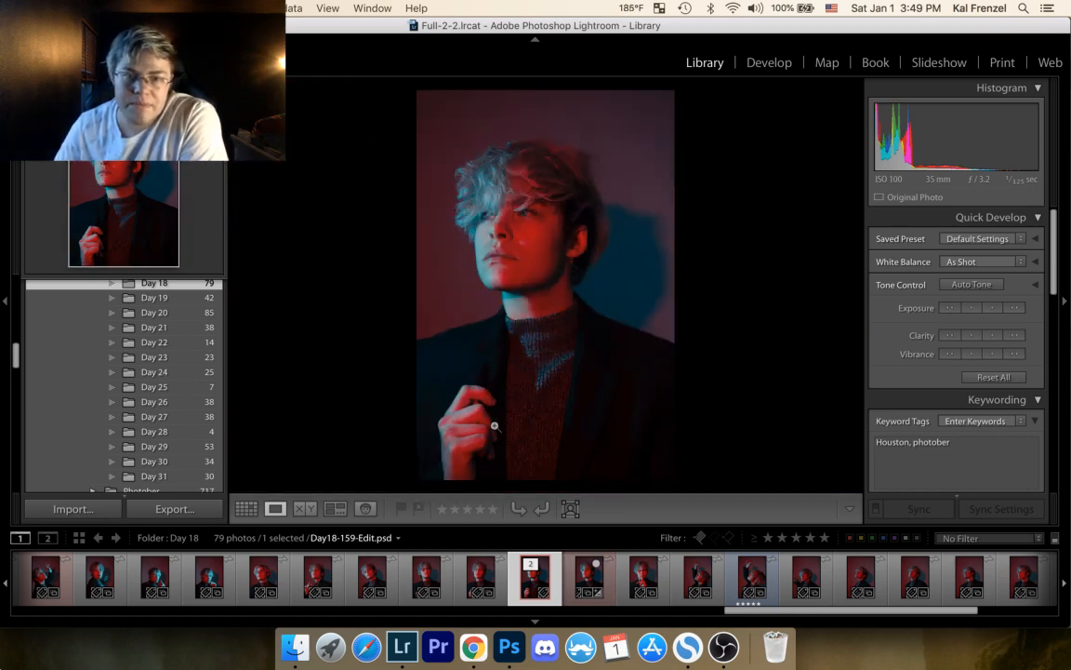
pyautogui.press('c')
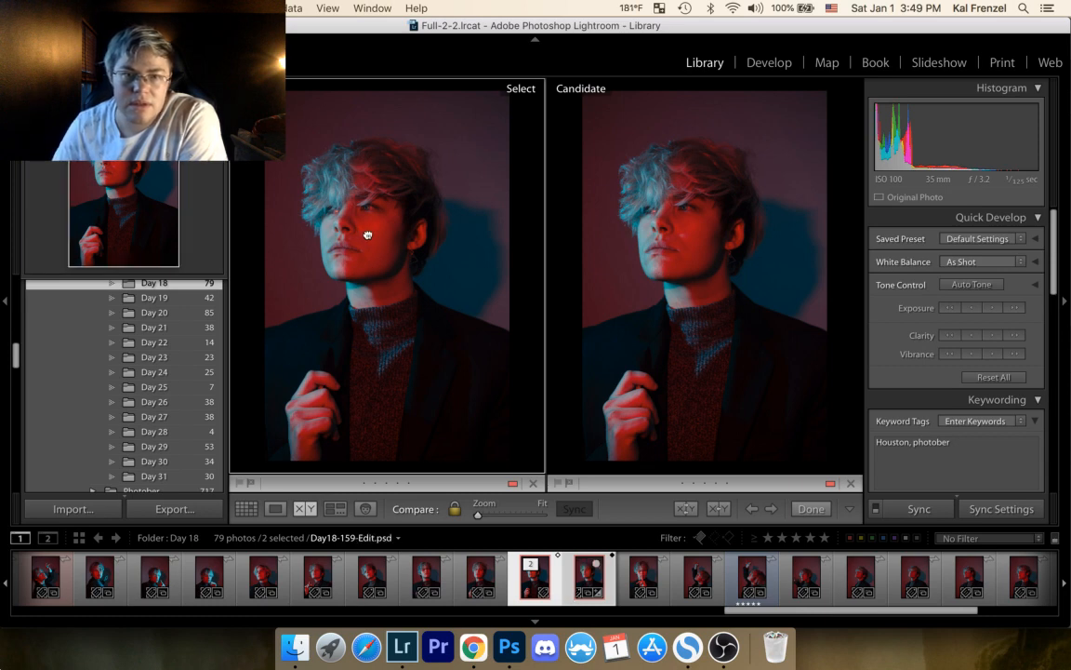
pyautogui.click(409, 372)
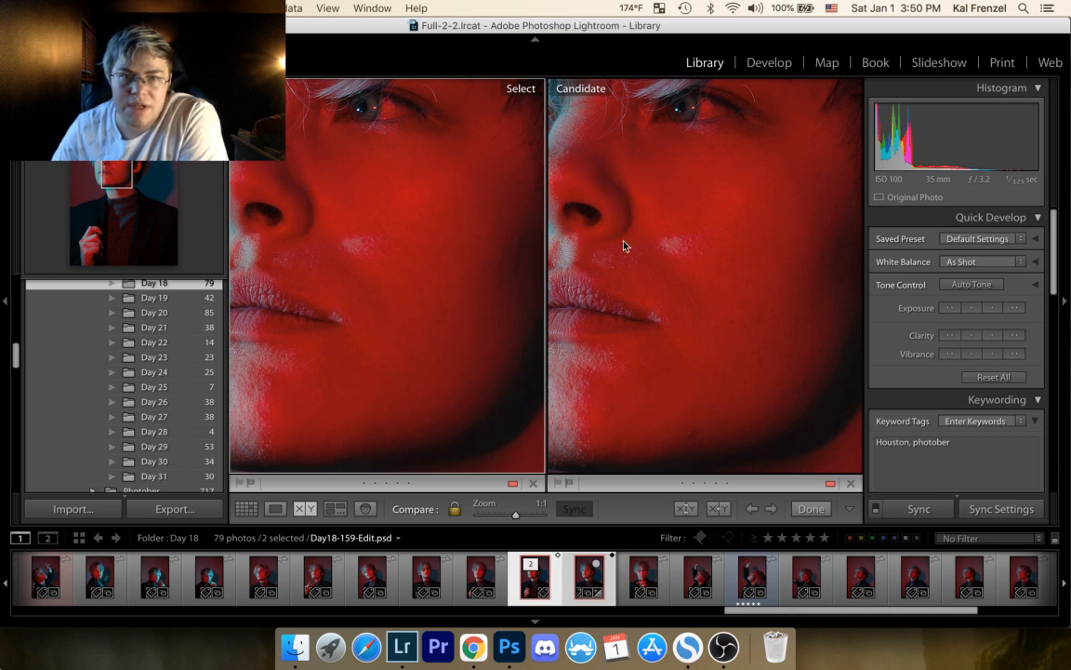
pyautogui.moveTo(606, 267); pyautogui.dragTo(669, 280)
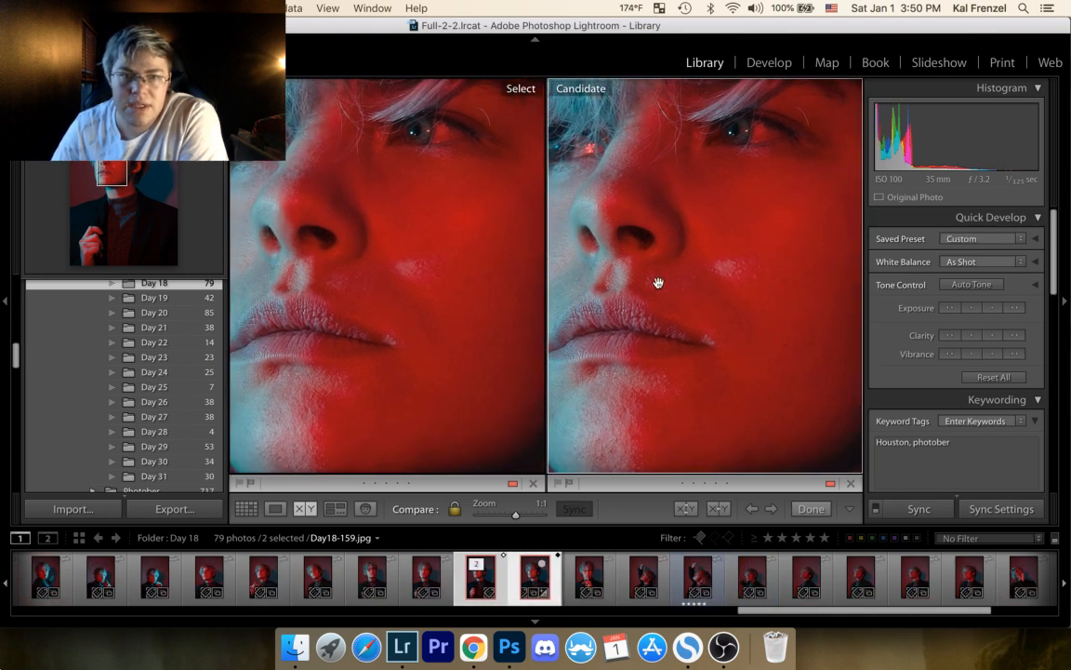
pyautogui.moveTo(611, 343); pyautogui.dragTo(651, 348)
pyautogui.moveTo(641, 292); pyautogui.dragTo(628, 384)
pyautogui.click(654, 346)
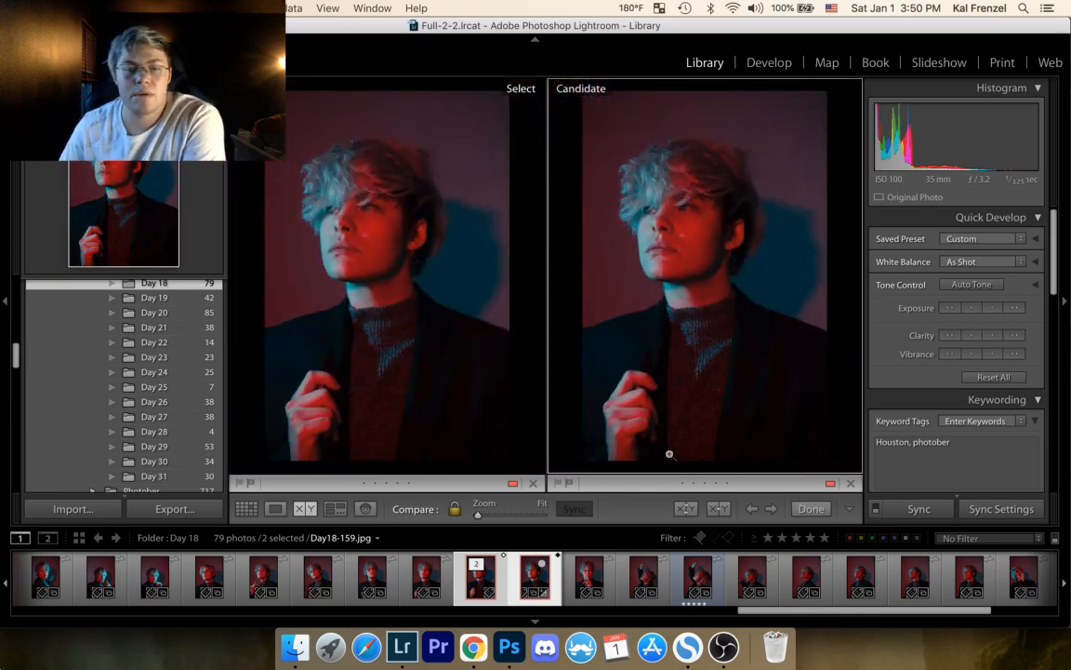
pyautogui.click(277, 511)
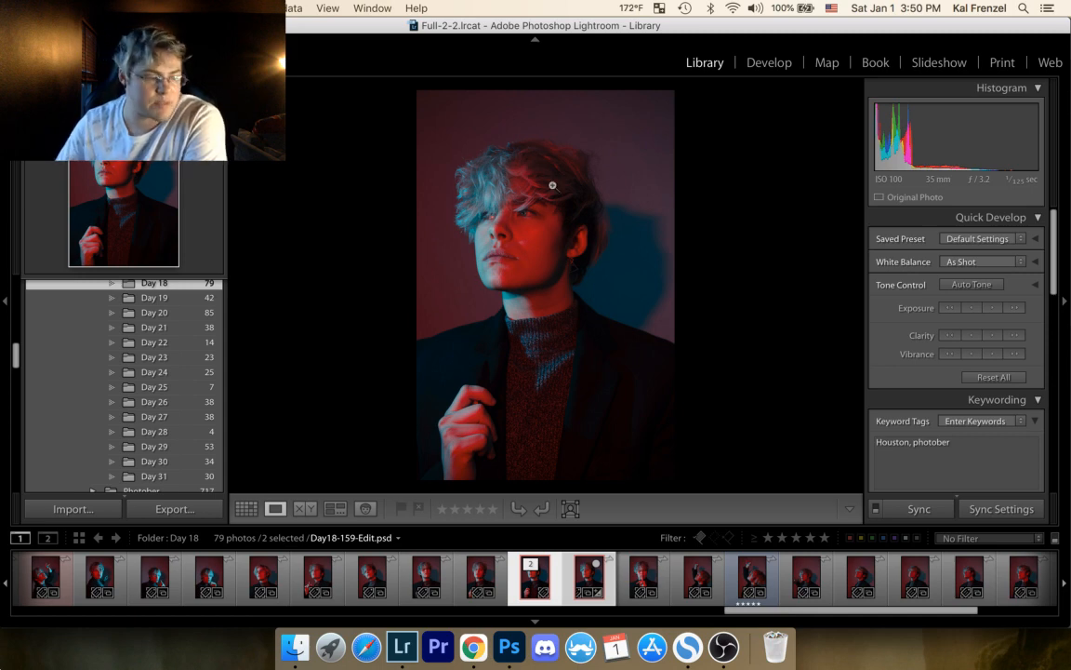
# Step: Set the sharpening amount of Day18-159-Edit.psd to 39 in Develop and inspect the face up close
pyautogui.click(770, 63)
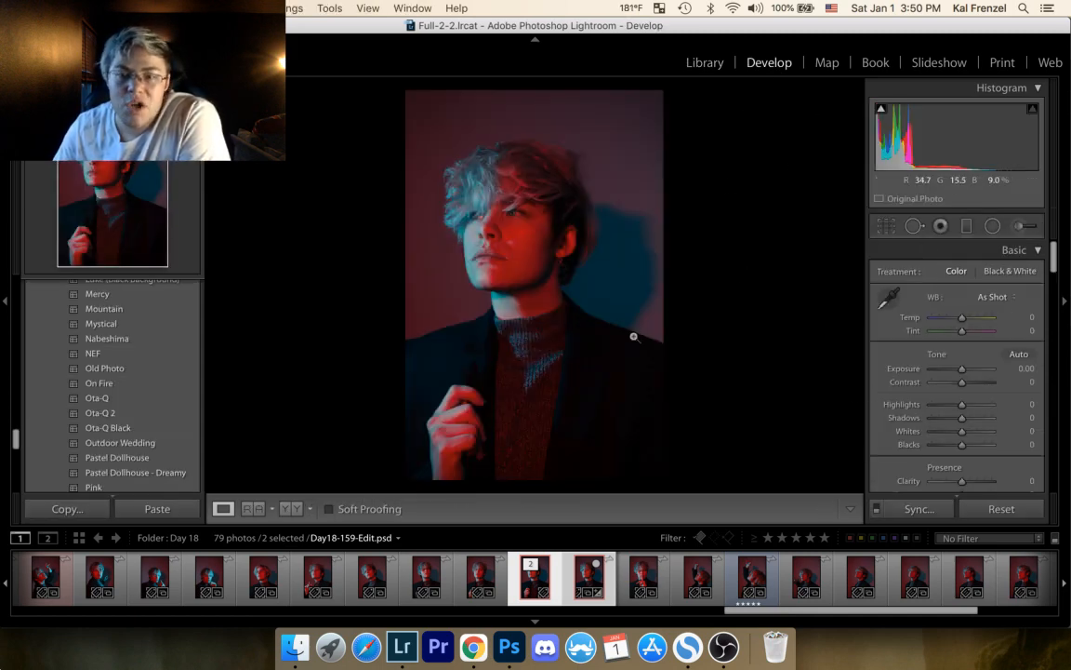
pyautogui.moveTo(1056, 279); pyautogui.dragTo(1045, 385)
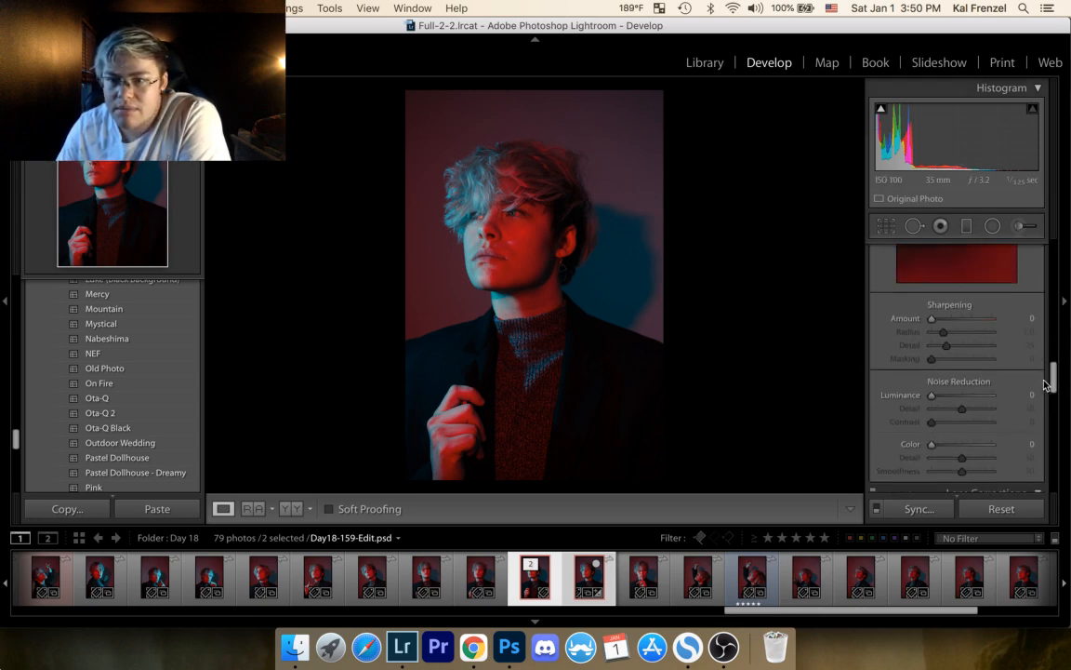
pyautogui.moveTo(935, 321); pyautogui.dragTo(947, 319)
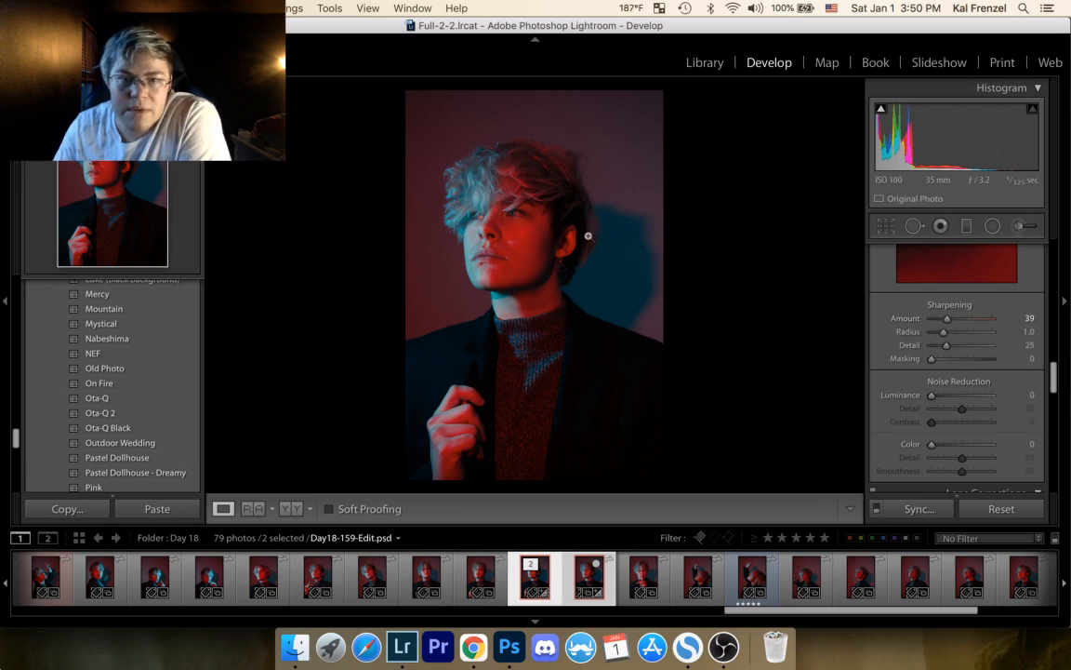
pyautogui.click(506, 225)
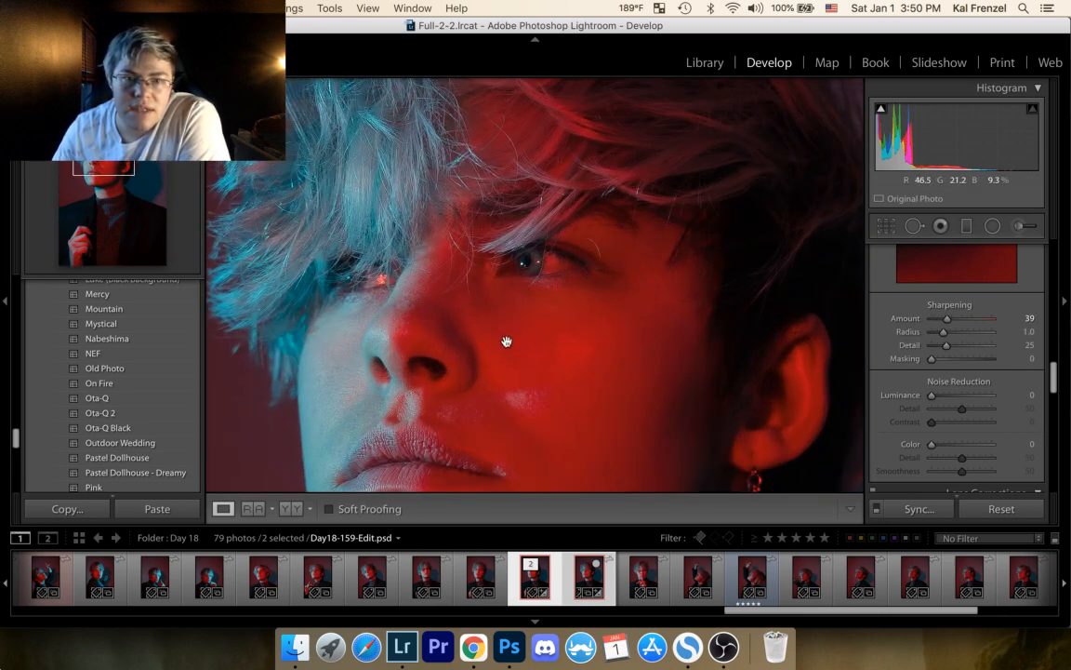
# Step: Set the sharpening amount of Day18-159-Edit.psd to 17 and check the face and lips up close
pyautogui.moveTo(507, 342); pyautogui.dragTo(548, 231)
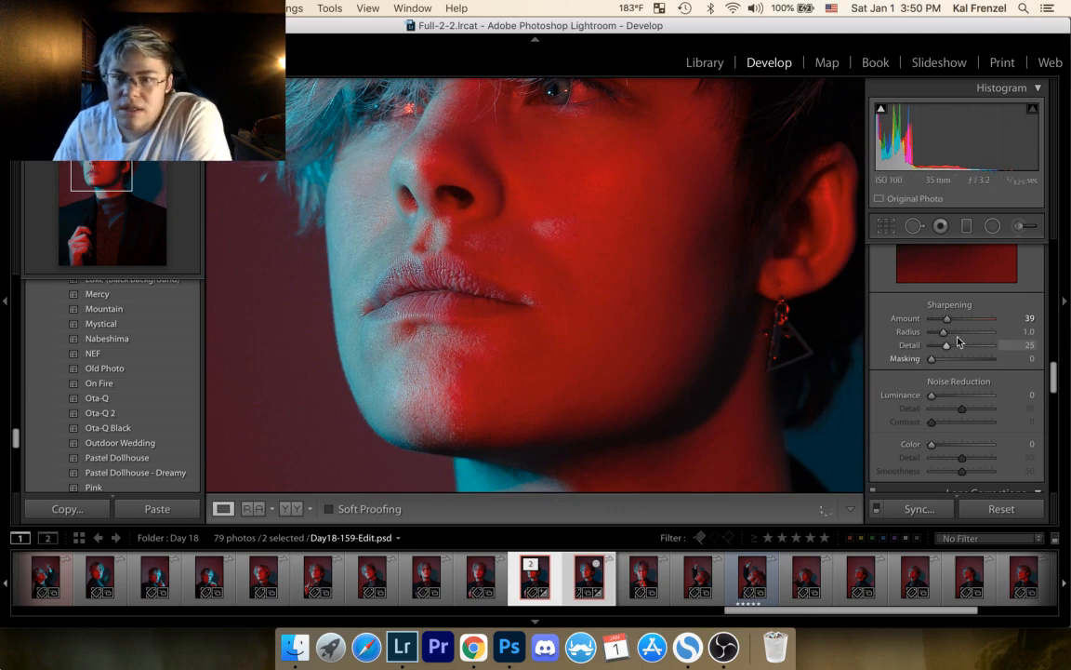
pyautogui.moveTo(942, 320); pyautogui.dragTo(940, 320)
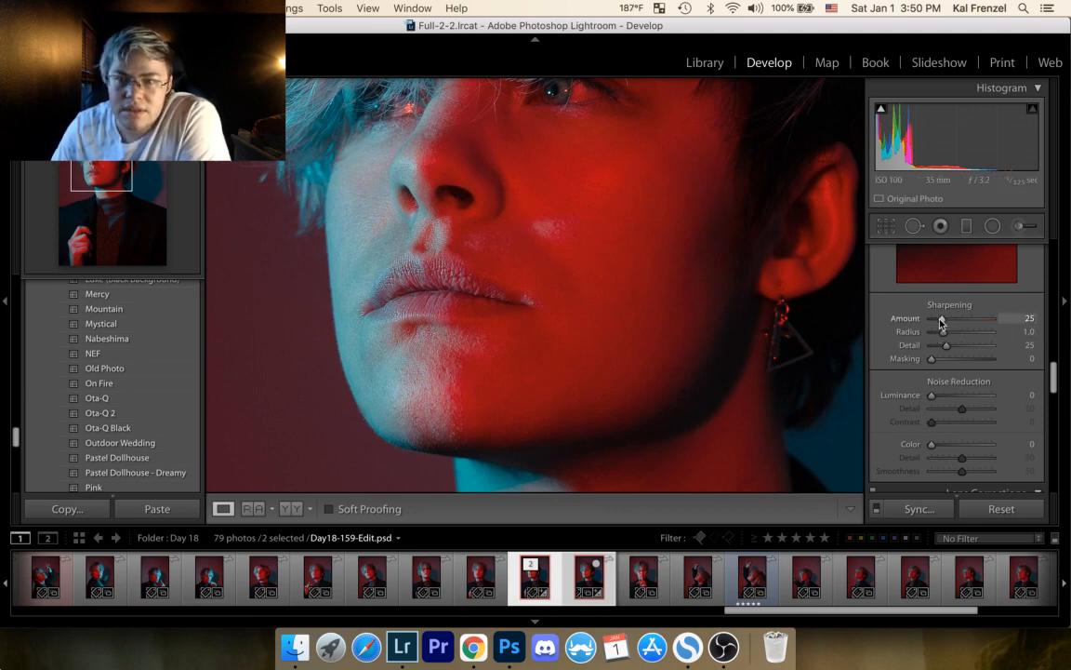
pyautogui.moveTo(937, 321); pyautogui.dragTo(939, 321)
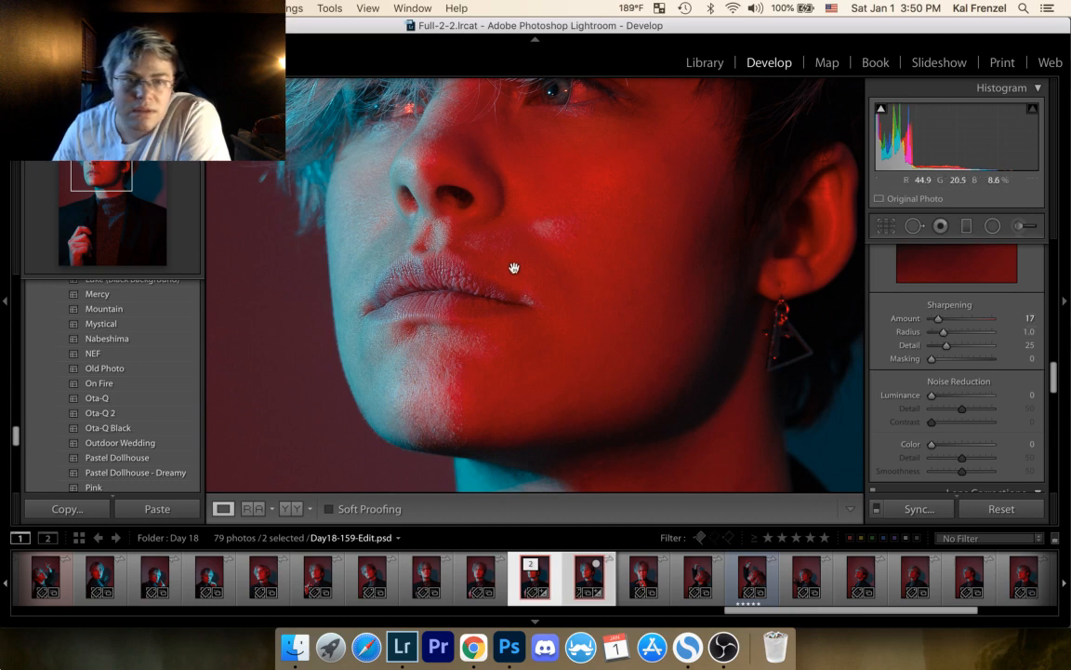
pyautogui.moveTo(512, 238); pyautogui.dragTo(523, 272)
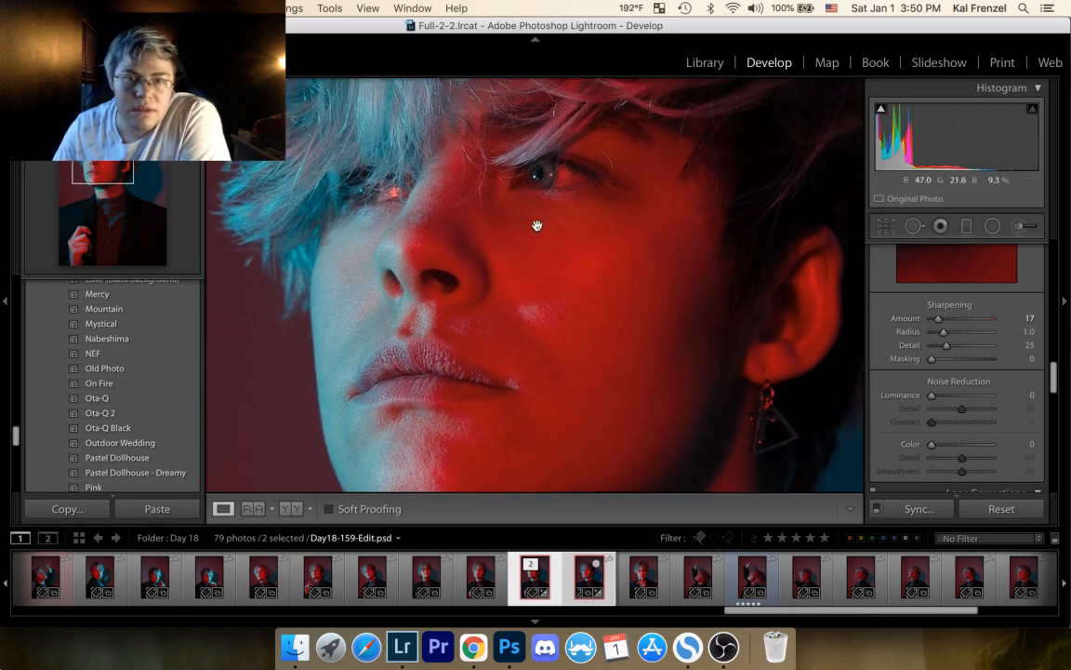
# Step: Sharpen the iris of the red-lit eye with an adjustment brush at sharpness 65, and review it with the edit pin hidden
pyautogui.click(1025, 227)
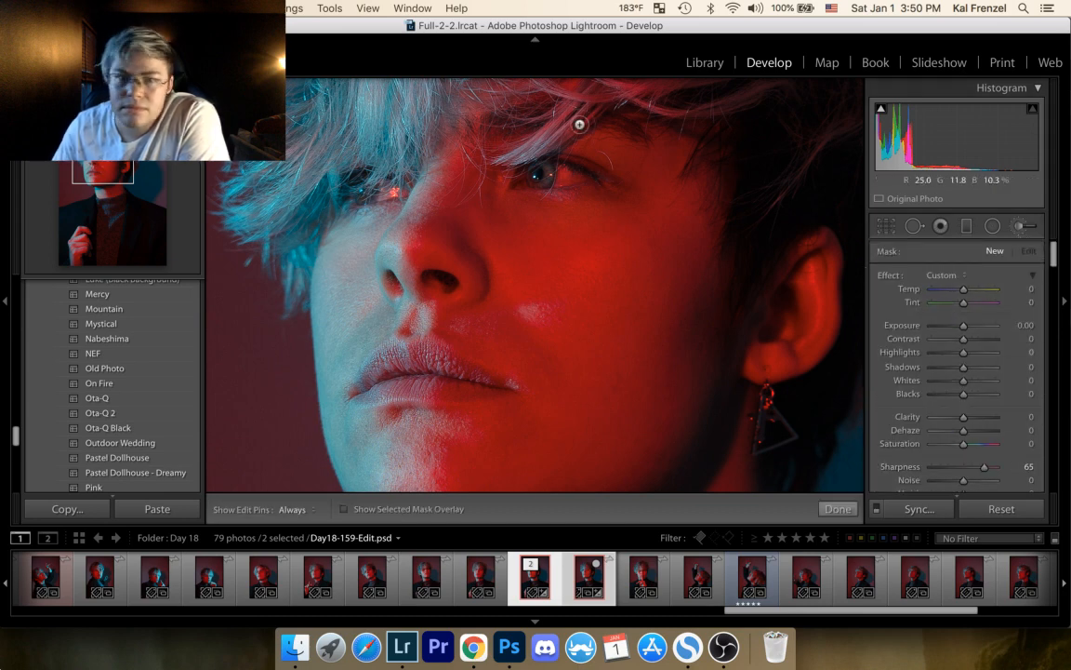
pyautogui.press('h')
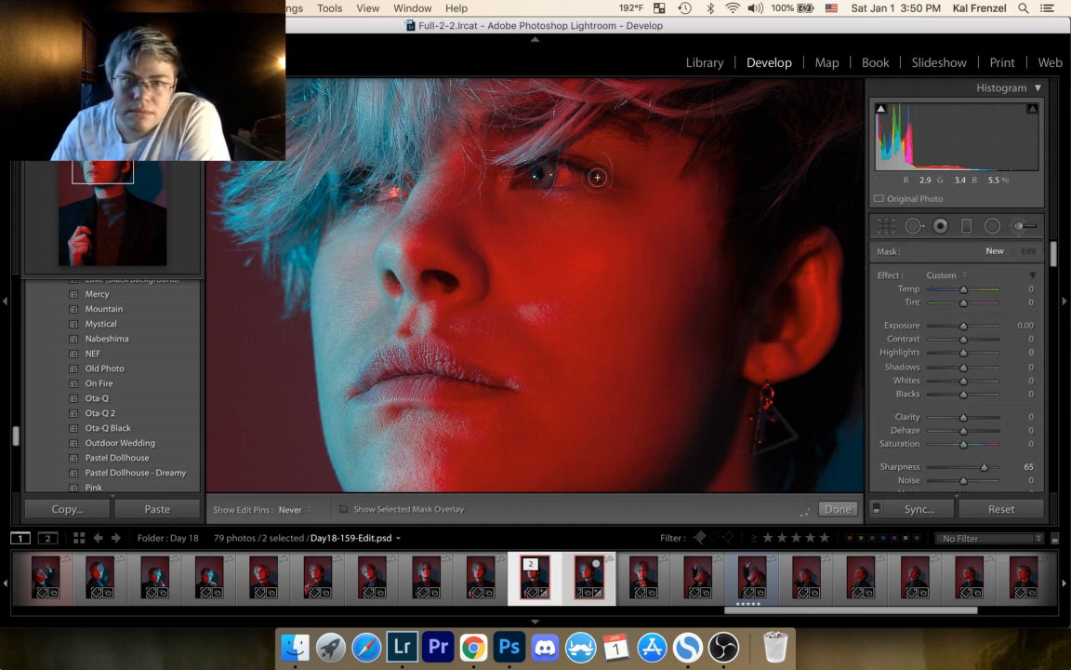
pyautogui.press('h')
pyautogui.click(539, 173)
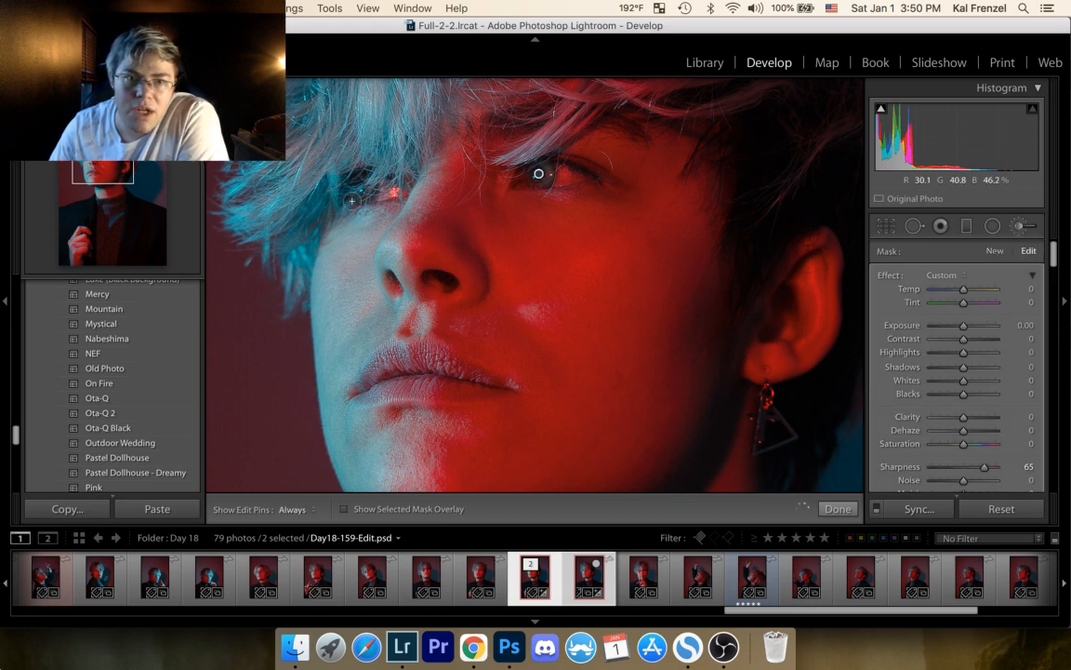
pyautogui.press('h')
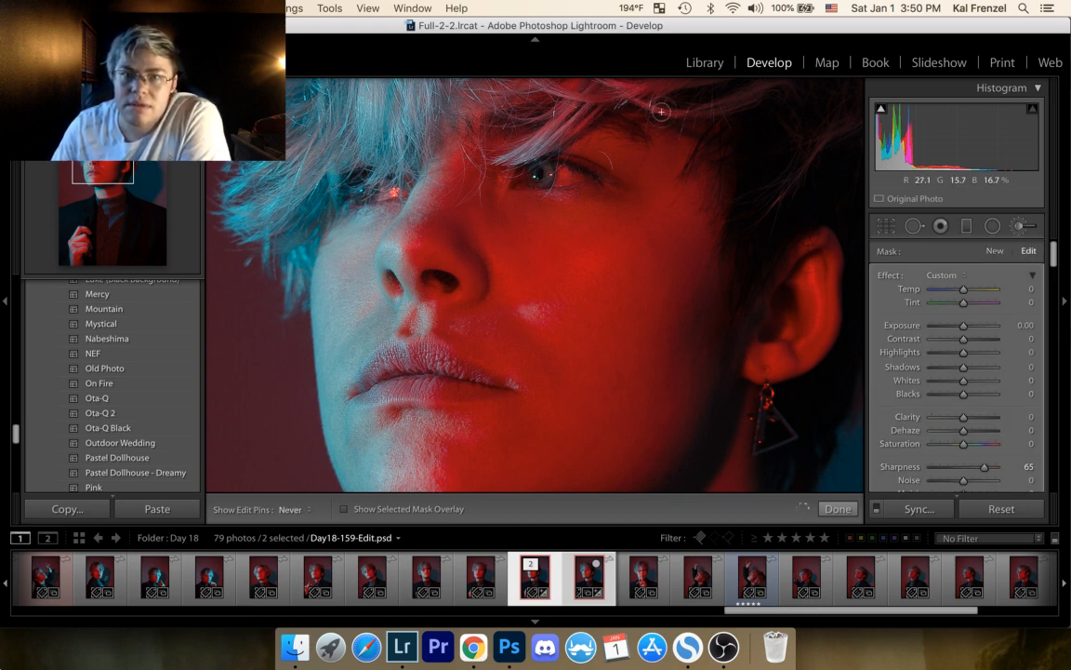
pyautogui.press('h')
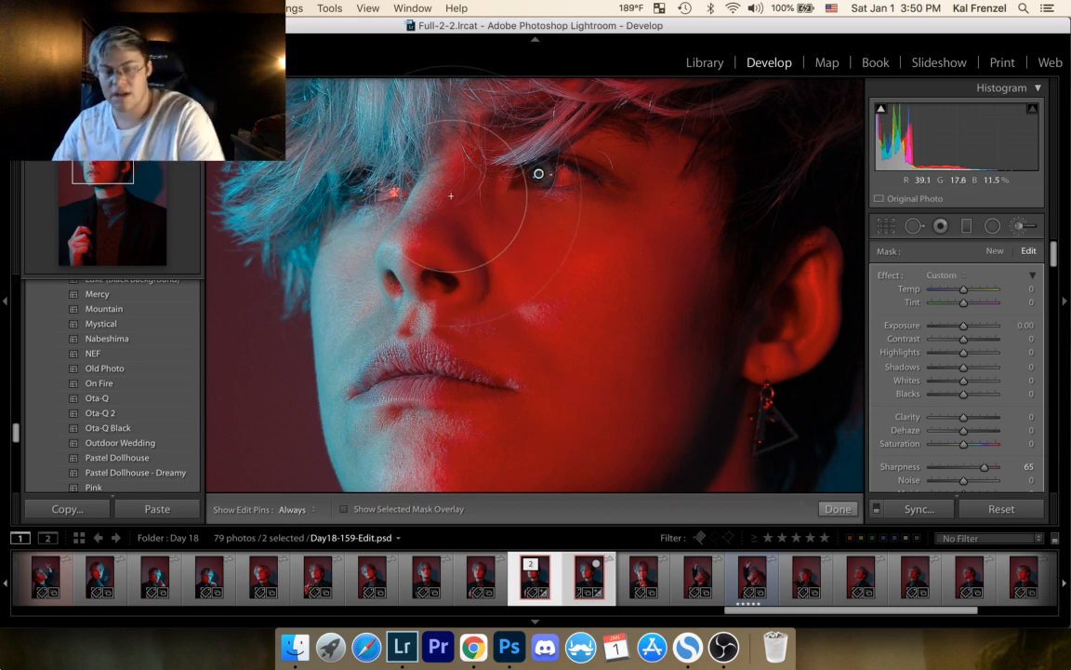
# Step: Examine the hair, eyes, clothing and raised hand up close for remaining flaws
pyautogui.moveTo(443, 191); pyautogui.dragTo(529, 352)
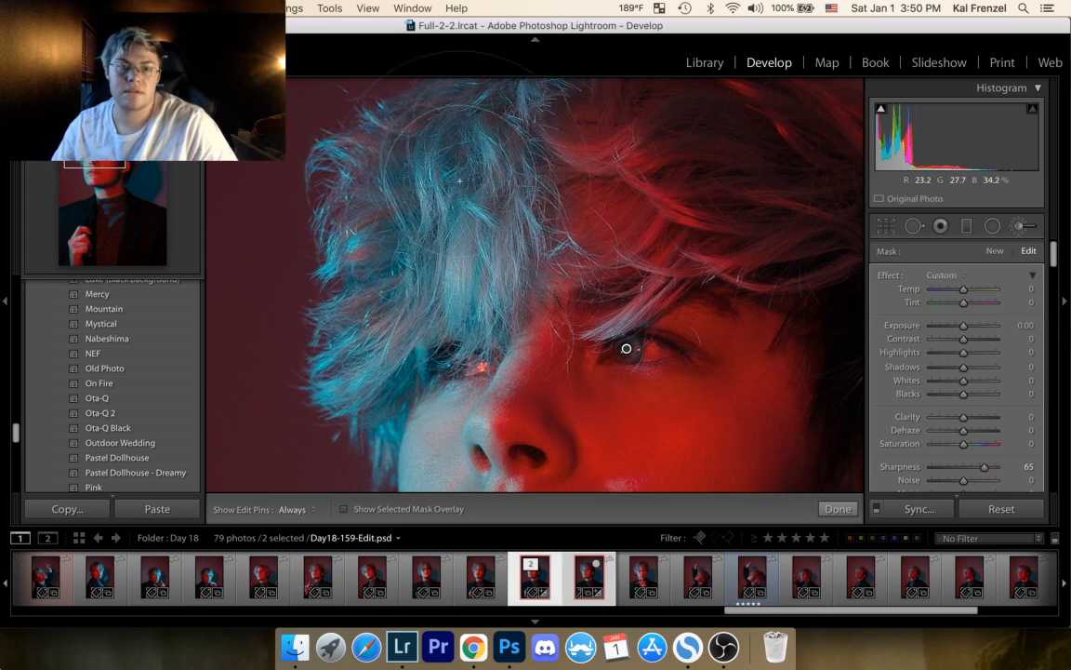
pyautogui.press('h')
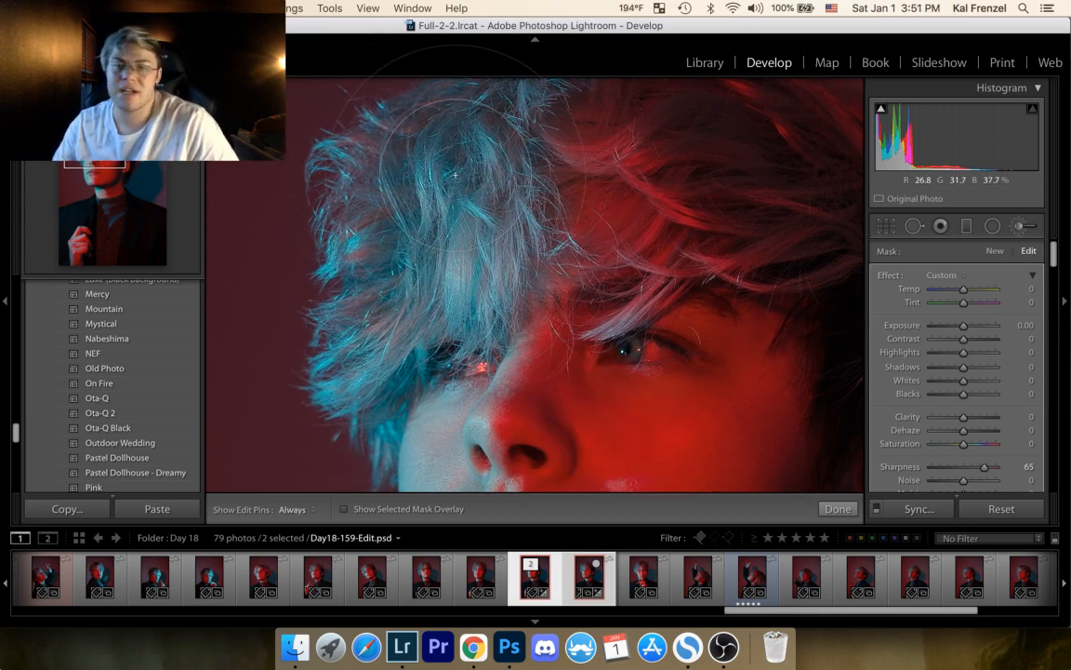
pyautogui.press('h')
pyautogui.moveTo(612, 208)
pyautogui.mouseDown()
pyautogui.moveTo(392, 248)
pyautogui.moveTo(309, 294)
pyautogui.mouseUp()
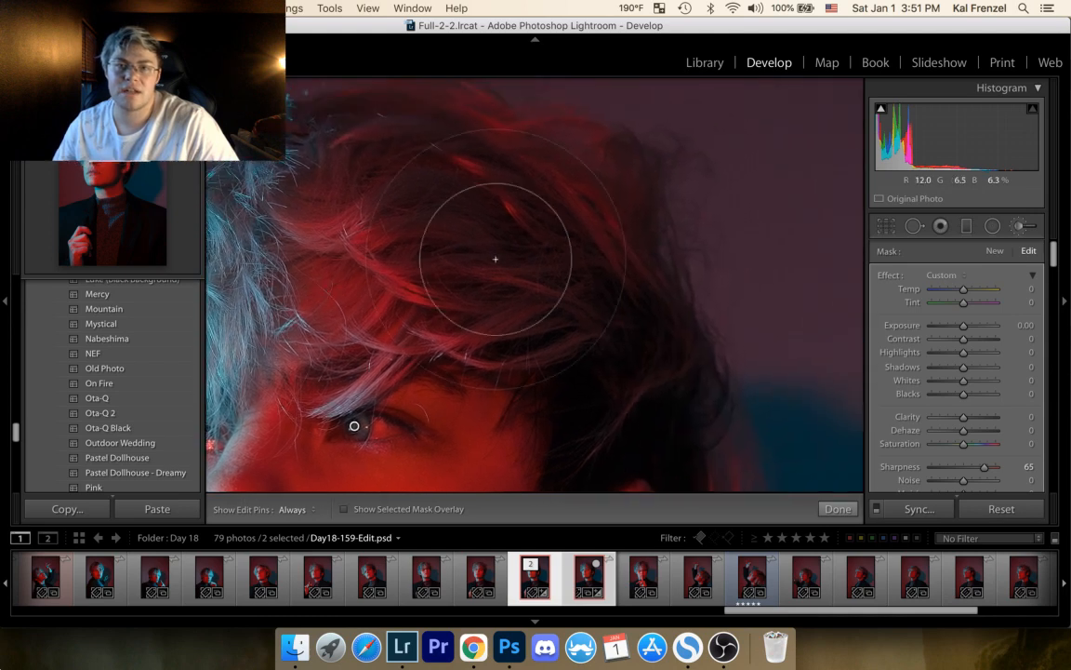
pyautogui.moveTo(565, 194)
pyautogui.mouseDown()
pyautogui.moveTo(615, 232)
pyautogui.moveTo(521, 315)
pyautogui.mouseUp()
pyautogui.moveTo(513, 254); pyautogui.dragTo(436, 64)
pyautogui.moveTo(562, 366); pyautogui.dragTo(591, 163)
pyautogui.moveTo(495, 364); pyautogui.dragTo(609, 160)
pyautogui.moveTo(566, 343); pyautogui.dragTo(583, 119)
pyautogui.moveTo(457, 355); pyautogui.dragTo(650, 318)
pyautogui.press('h')
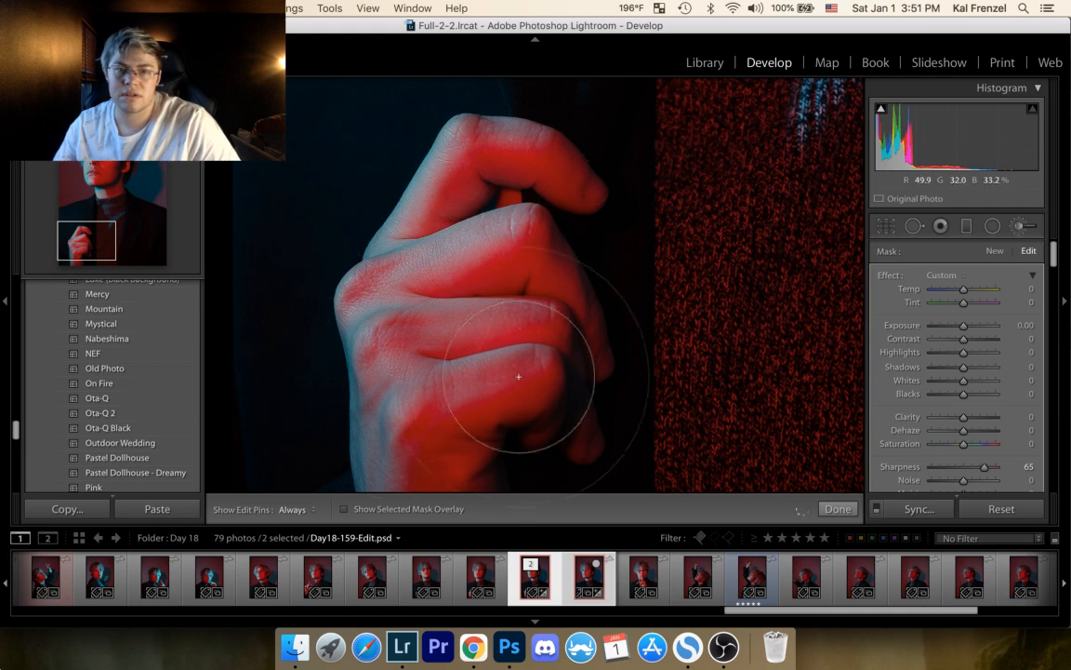
pyautogui.press('h')
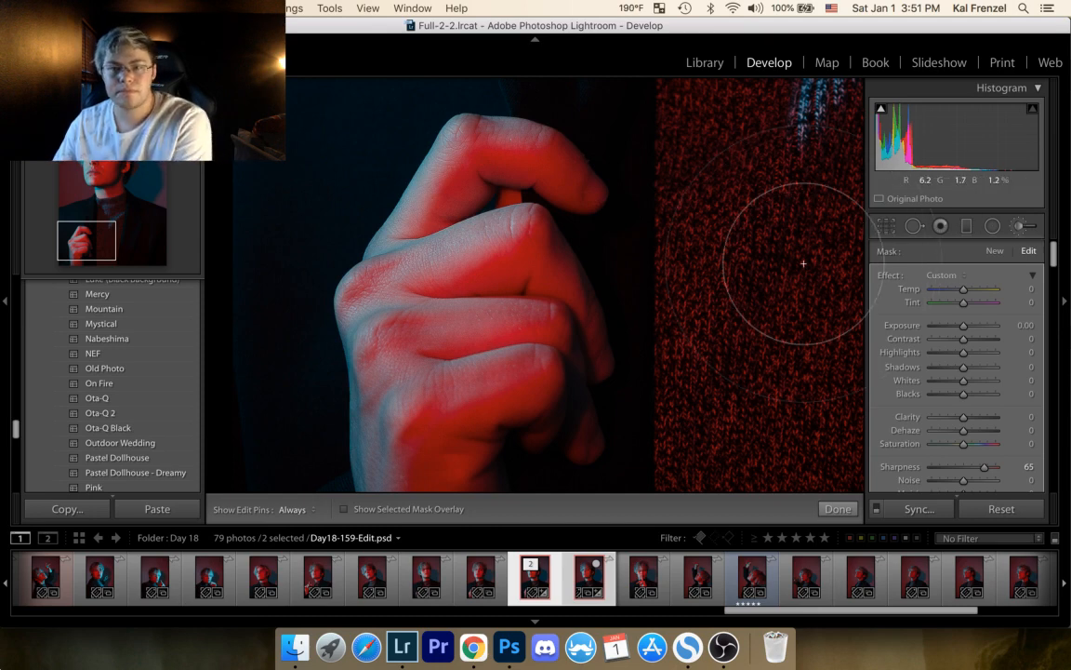
# Step: Heal a small spot on the raised index finger with a spot removal brush at size 20, feather 80 and opacity 100
pyautogui.click(914, 225)
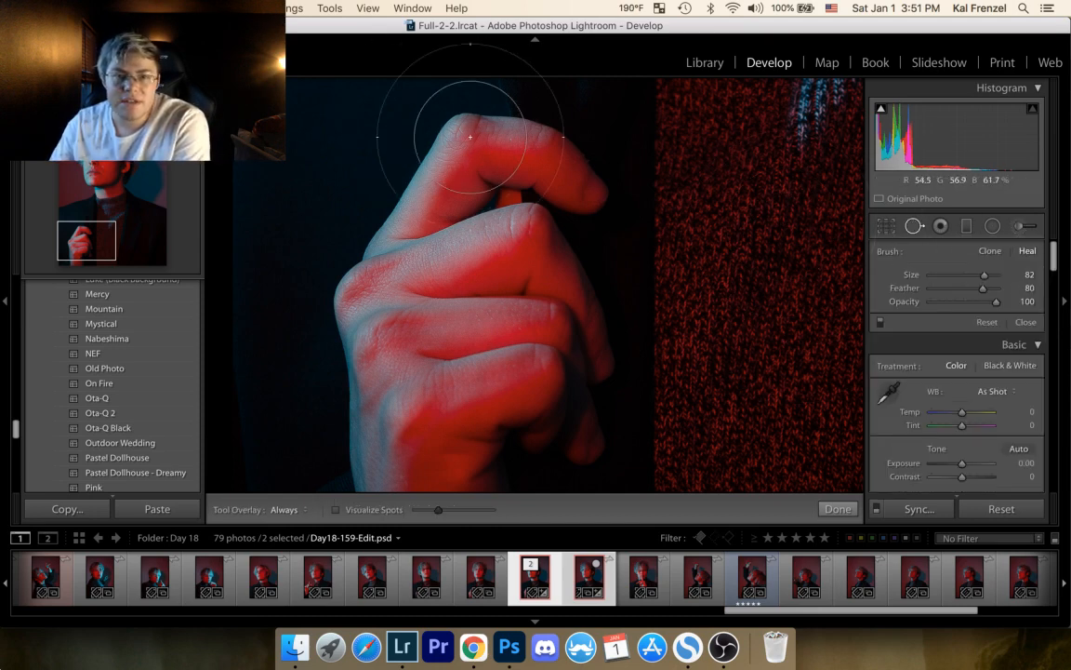
pyautogui.scroll(-10, 500, 144)
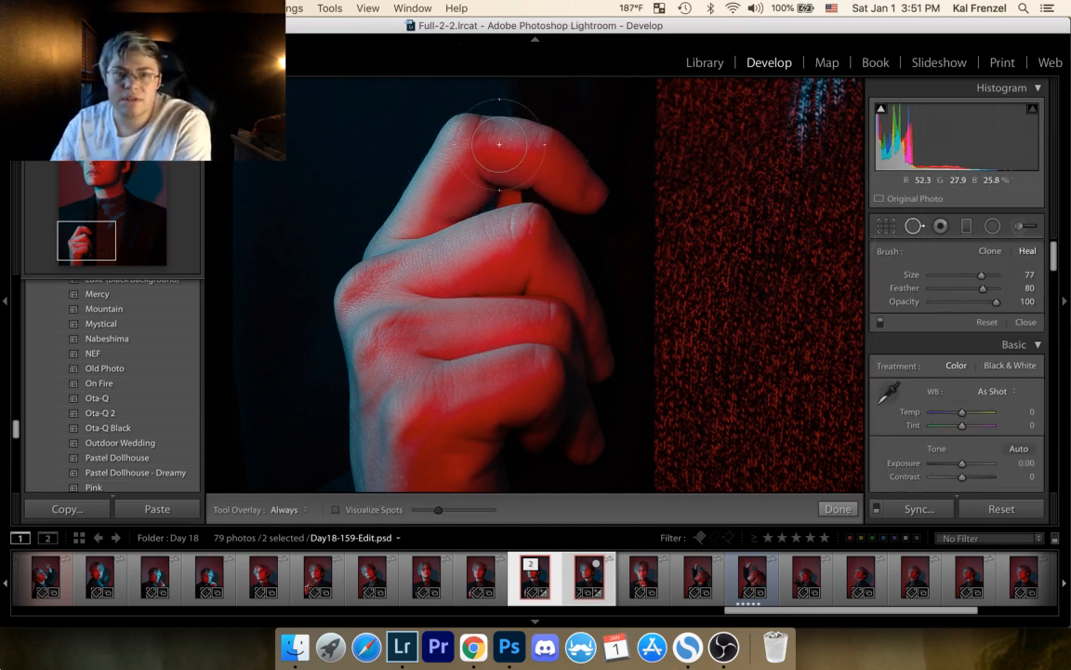
pyautogui.scroll(3, 532, 97)
pyautogui.scroll(-15, 534, 86)
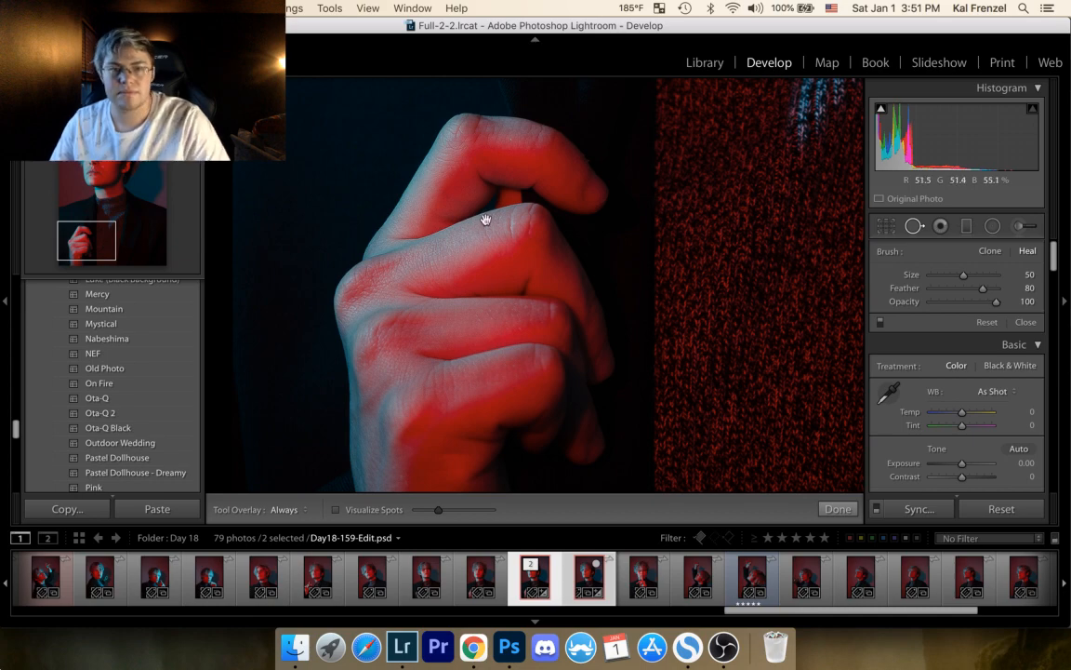
pyautogui.click(516, 157)
pyautogui.click(470, 411)
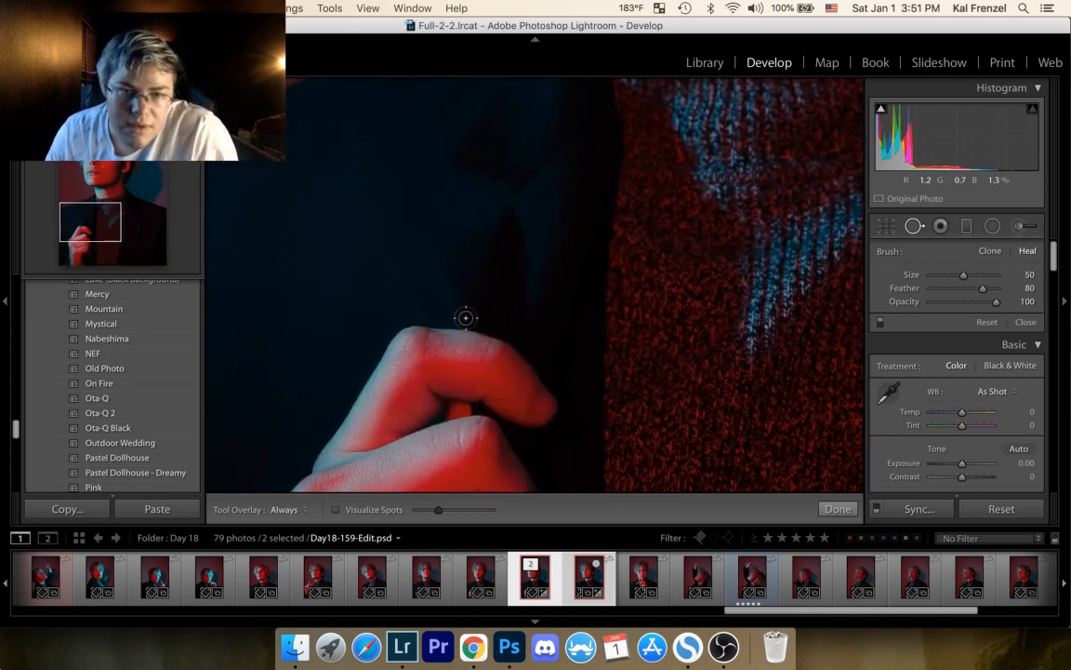
pyautogui.scroll(-15, 466, 316)
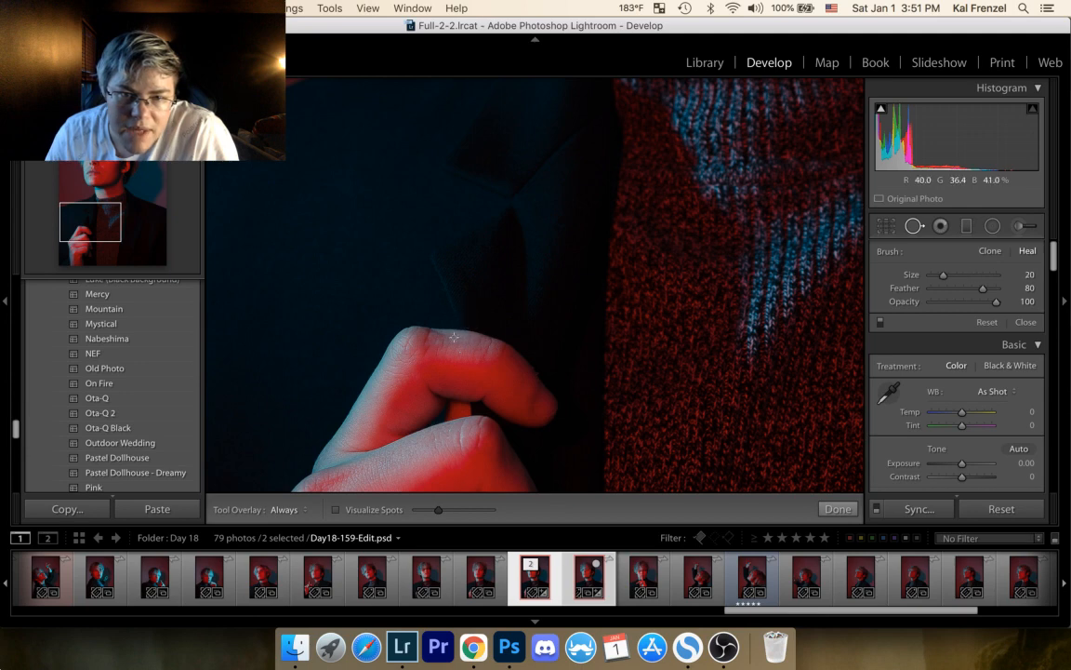
pyautogui.click(460, 352)
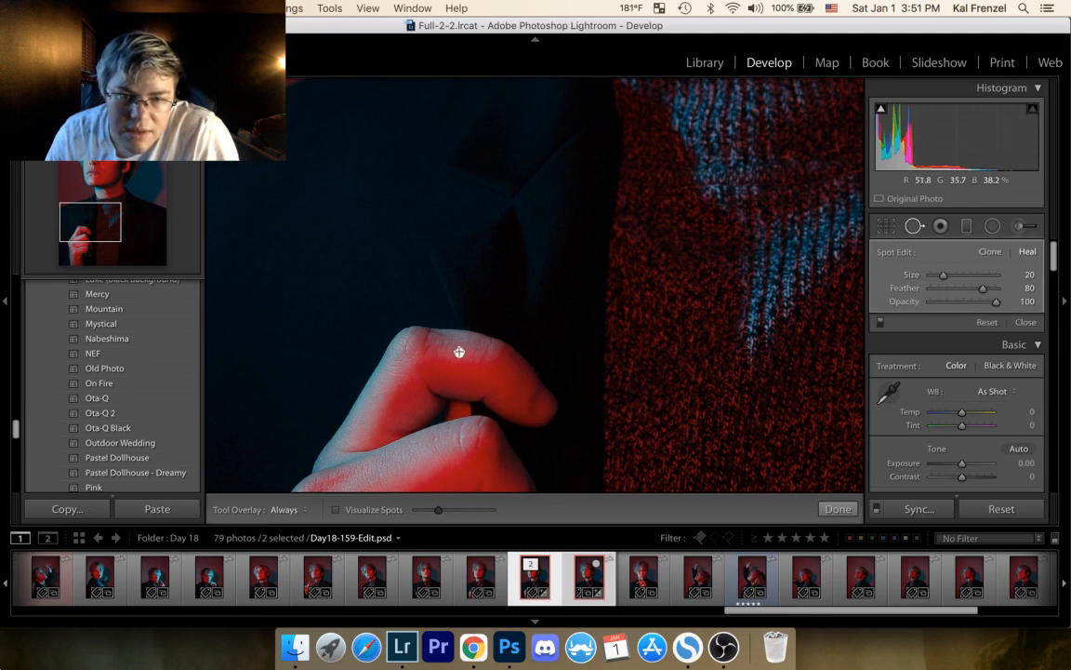
pyautogui.click(840, 509)
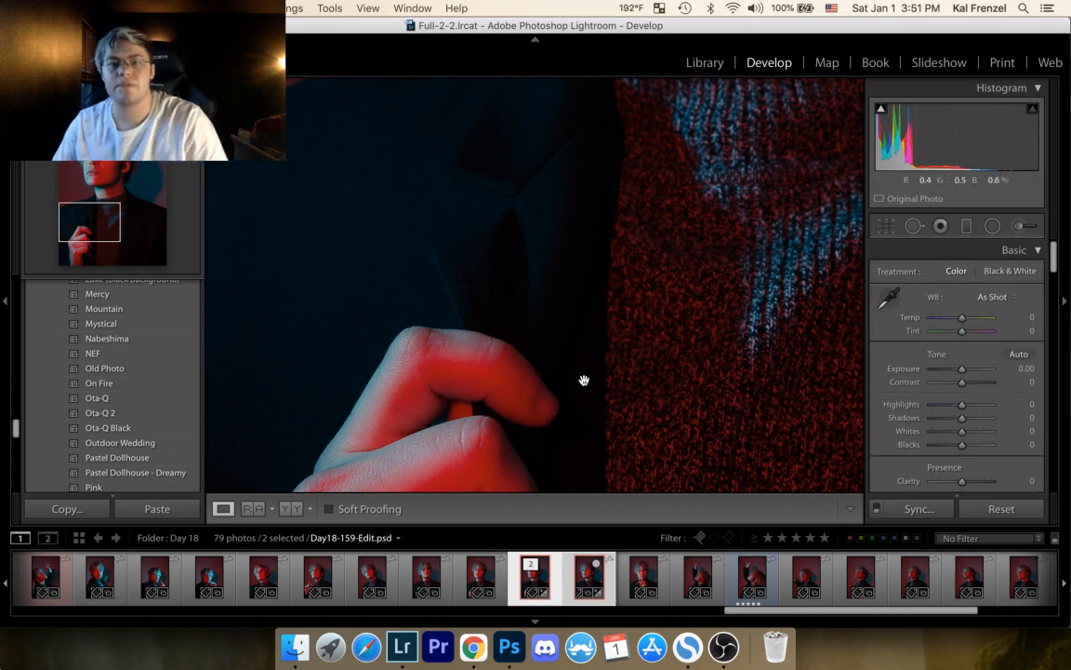
# Step: Review the whole portrait, examine the face and hair up close, and return to the full view
pyautogui.click(498, 341)
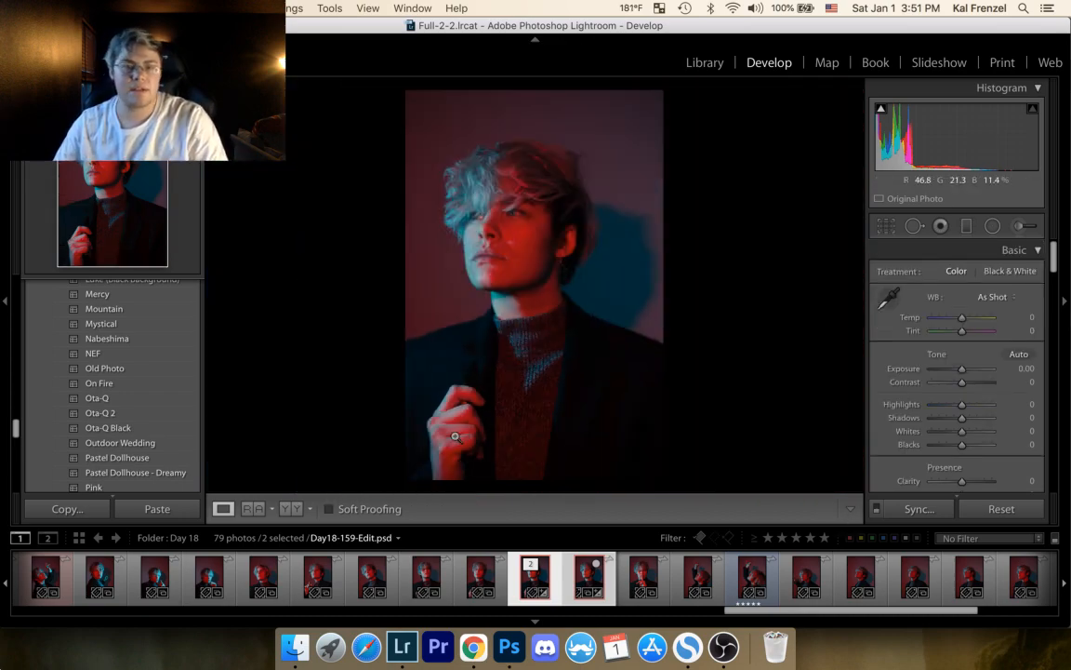
pyautogui.click(484, 195)
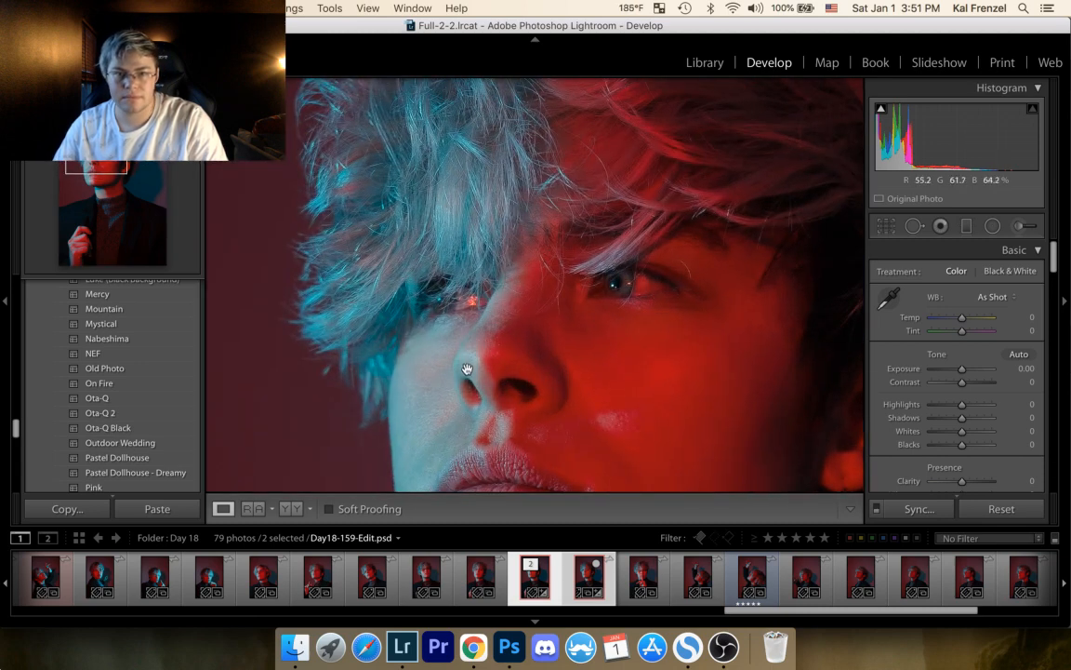
pyautogui.moveTo(468, 372); pyautogui.dragTo(465, 159)
pyautogui.moveTo(467, 318); pyautogui.dragTo(419, 397)
pyautogui.click(545, 308)
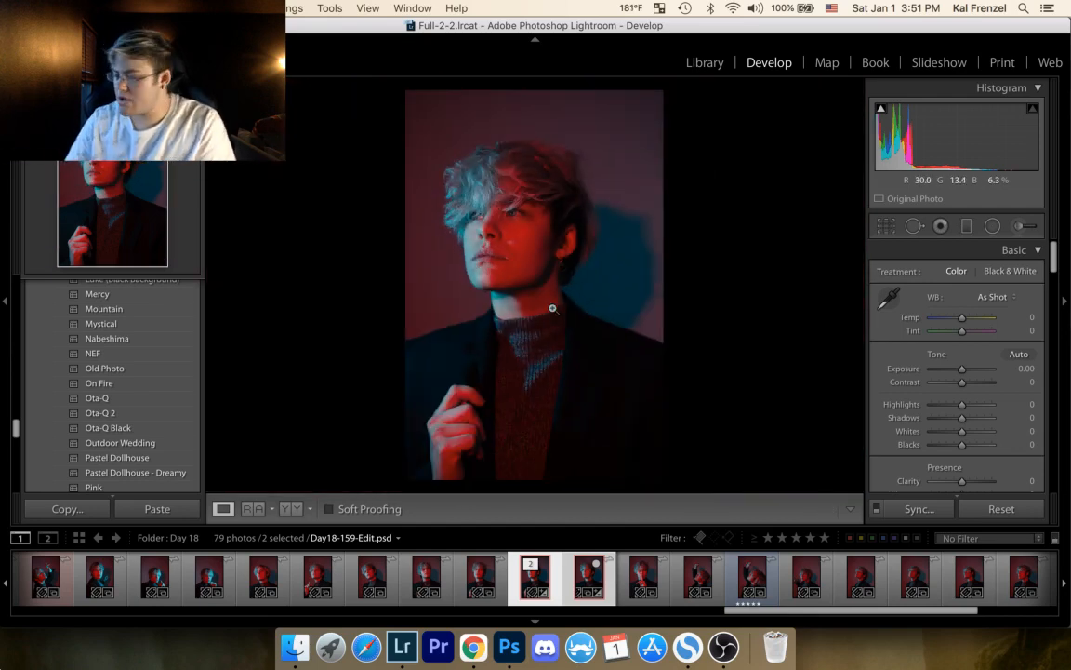
# Step: Compare Day18-159-Edit.psd with Day18-158.jpg and its stacked version, and rate the edit five stars
pyautogui.click(490, 578)
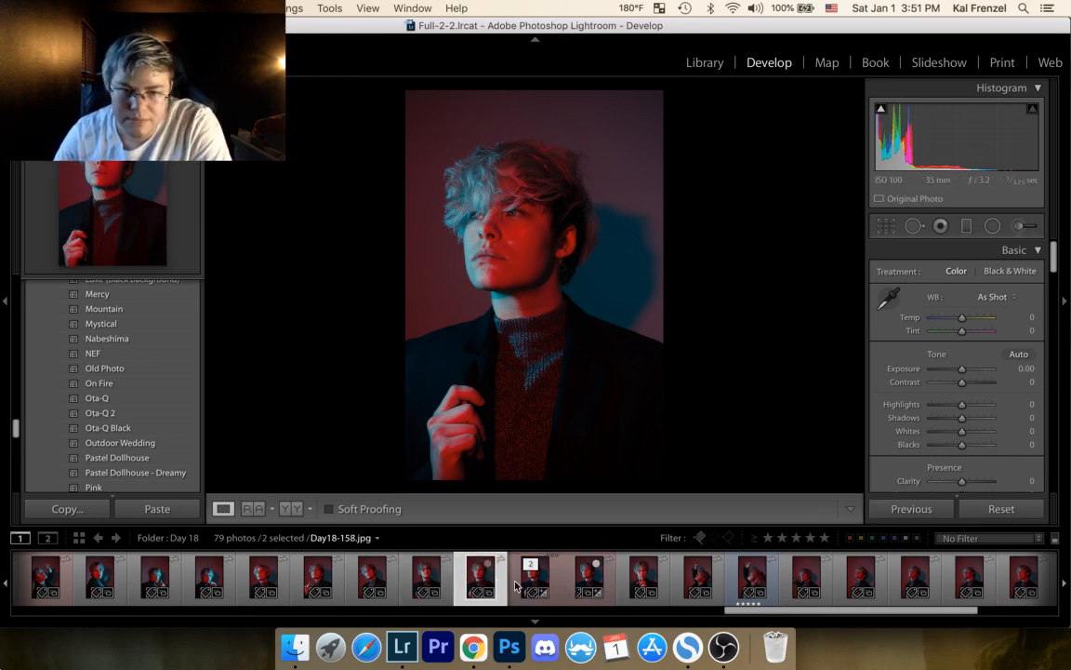
pyautogui.click(538, 580)
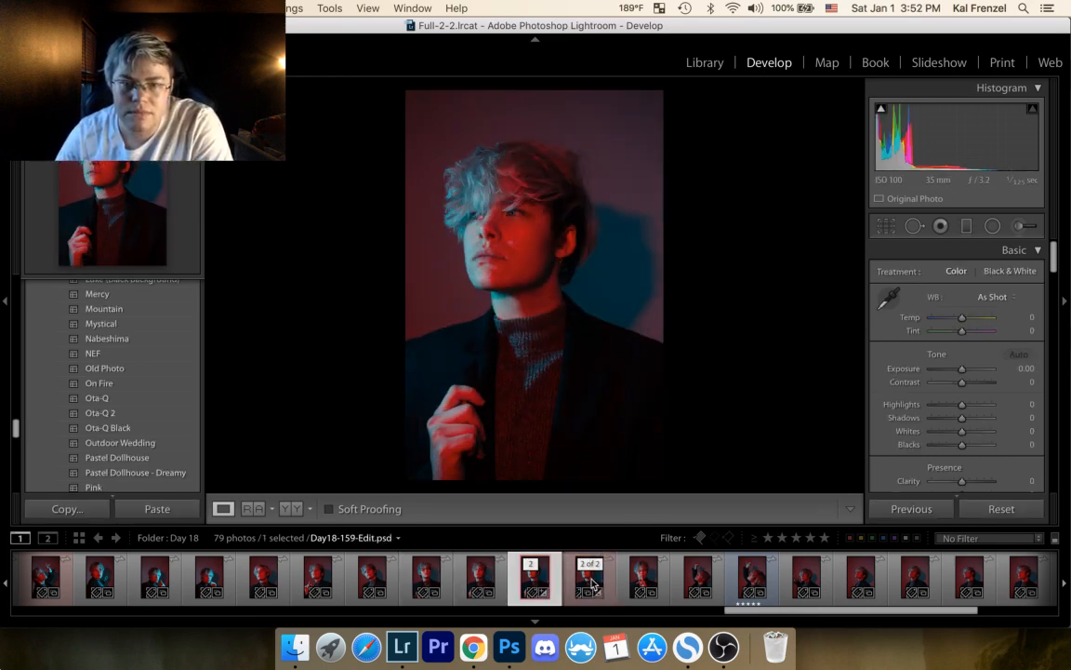
pyautogui.click(592, 581)
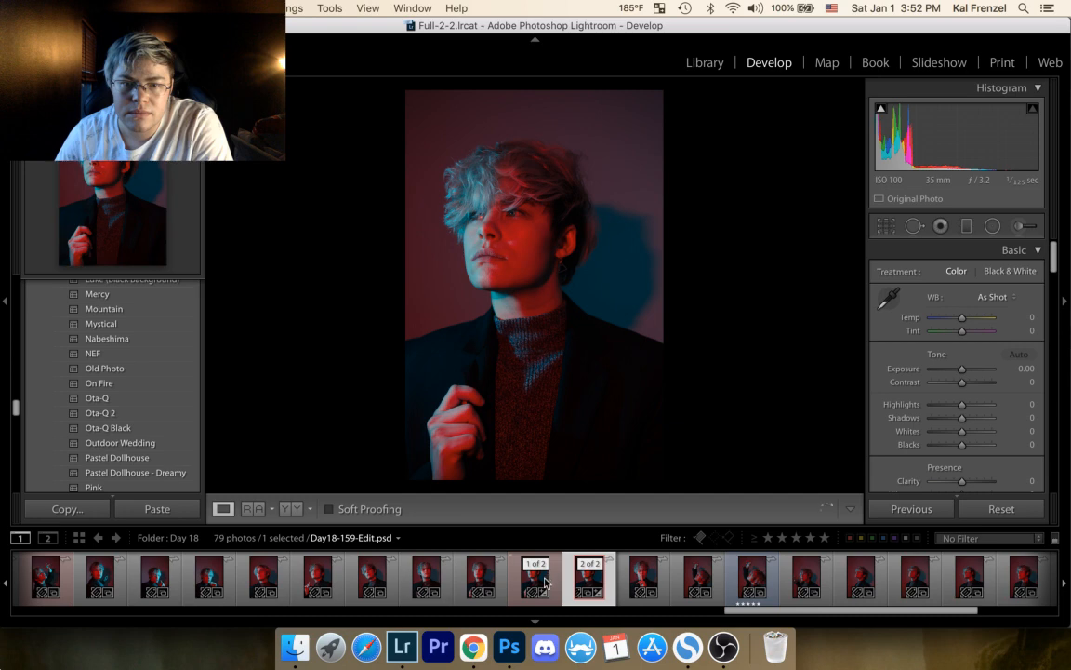
pyautogui.click(548, 585)
pyautogui.press('5')
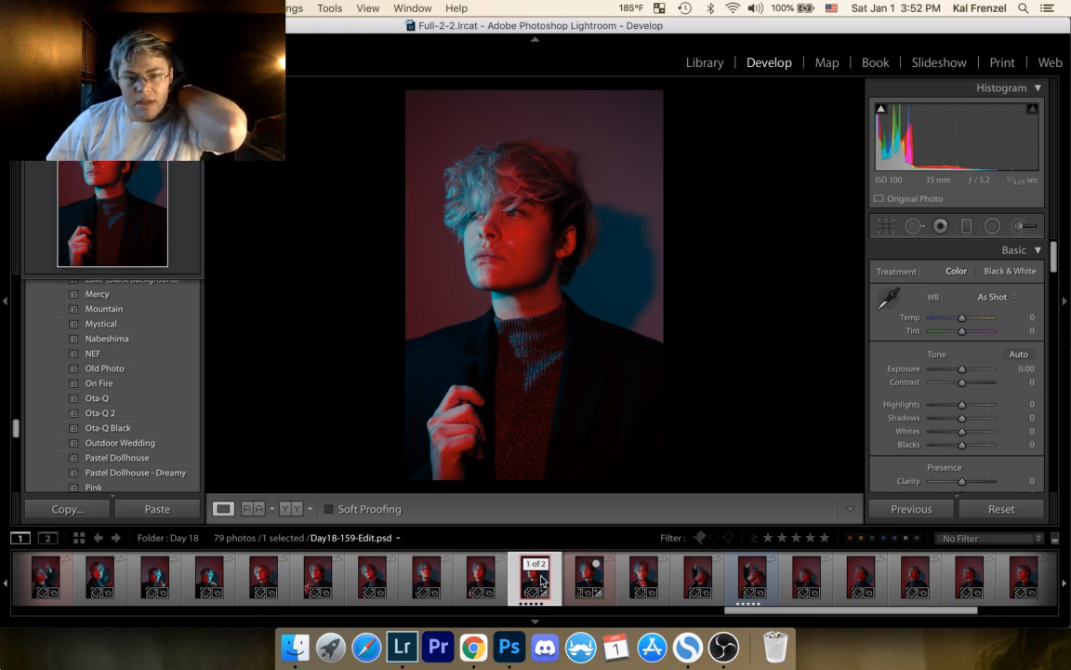
pyautogui.rightClick(541, 582)
pyautogui.click(582, 561)
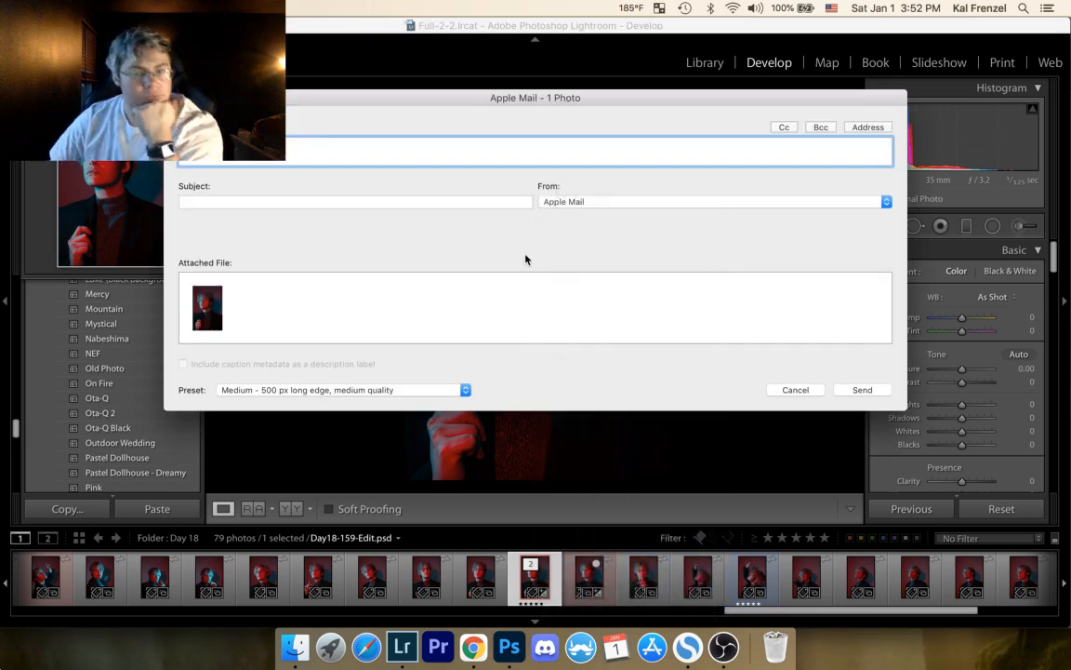
pyautogui.click(795, 390)
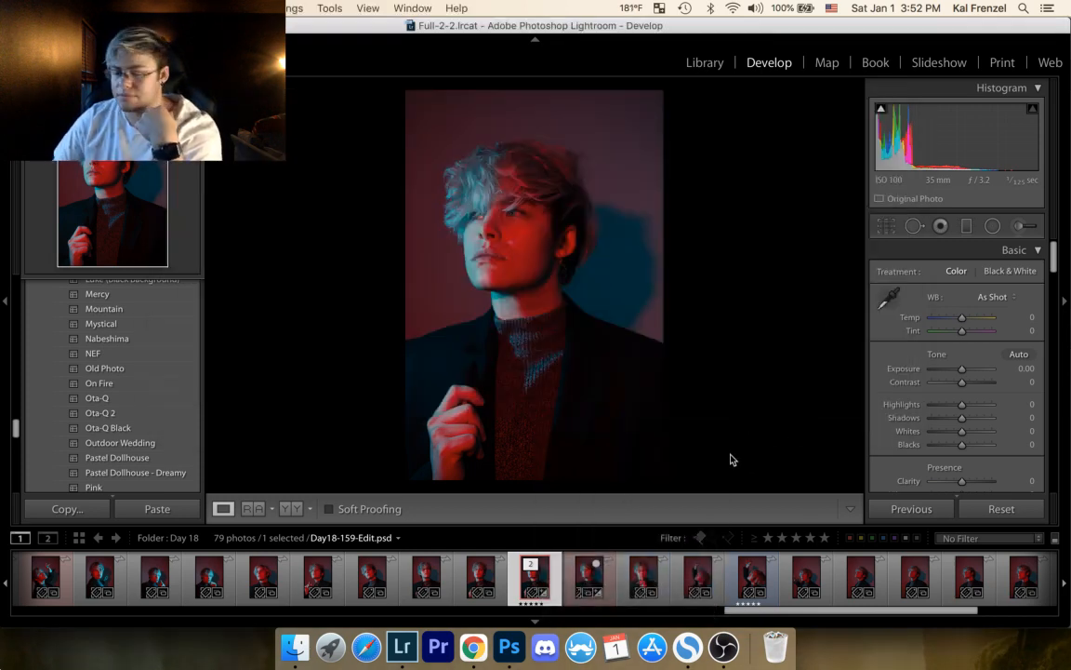
# Step: Export Day18-159-Edit.psd with the No Watermark Proof preset and look through the To folder containing the exported JPG
pyautogui.rightClick(549, 576)
pyautogui.moveTo(632, 543)
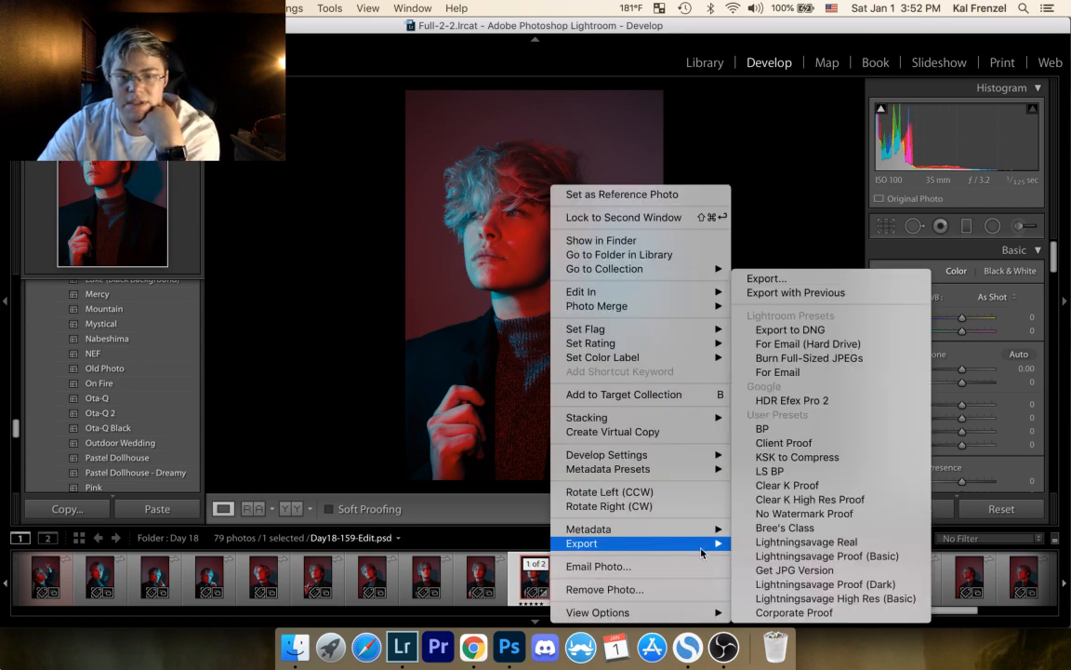
pyautogui.click(855, 513)
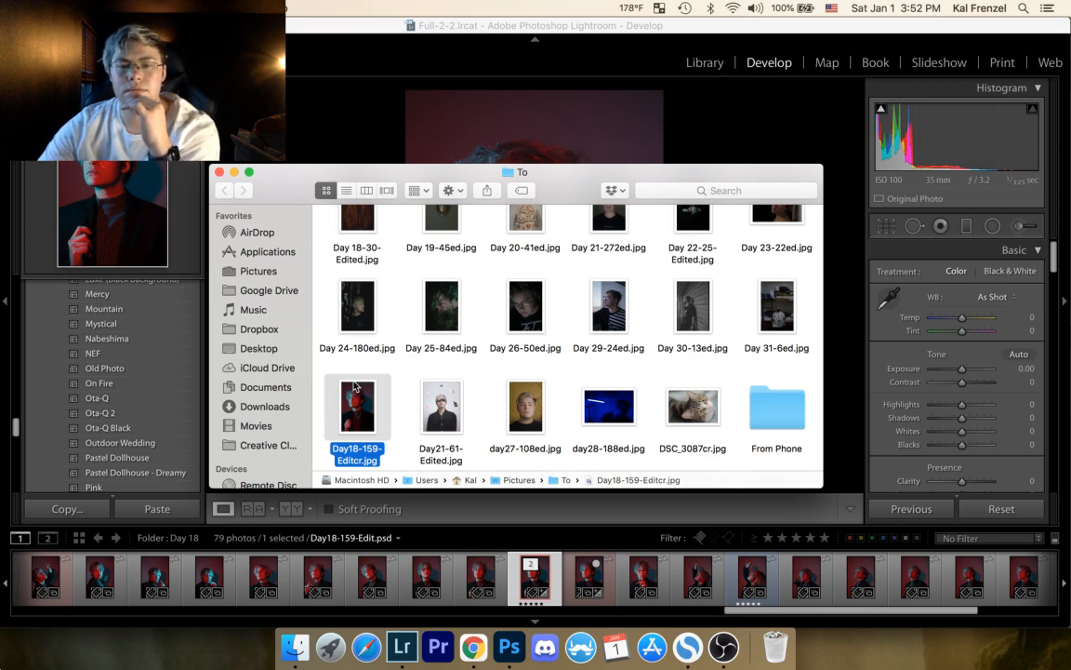
pyautogui.scroll(10, 483, 316)
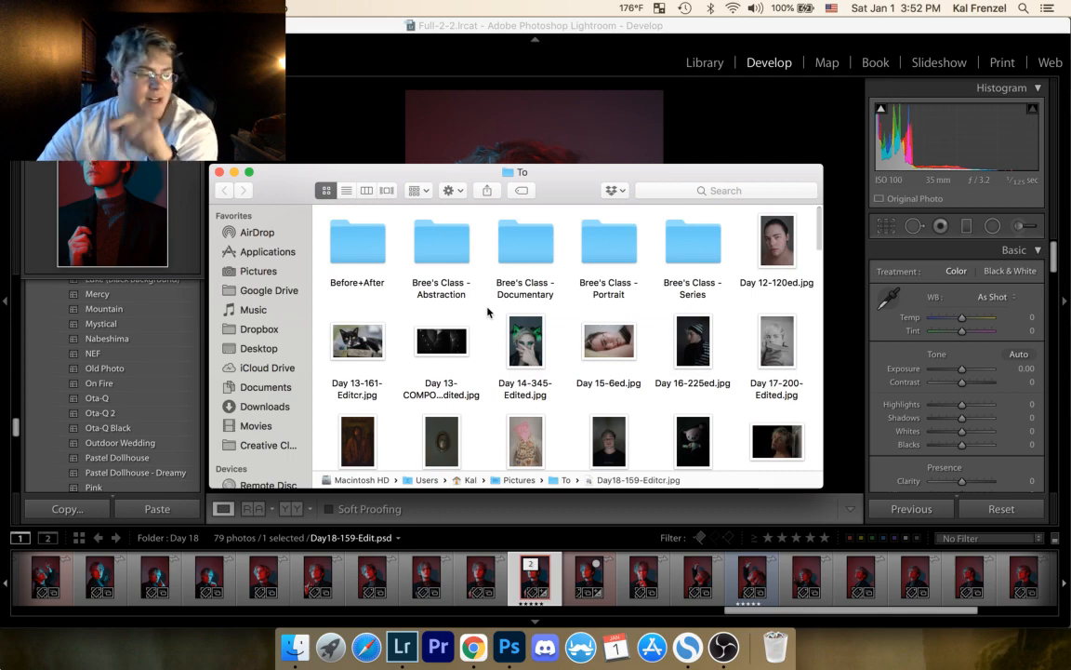
pyautogui.scroll(-15, 487, 316)
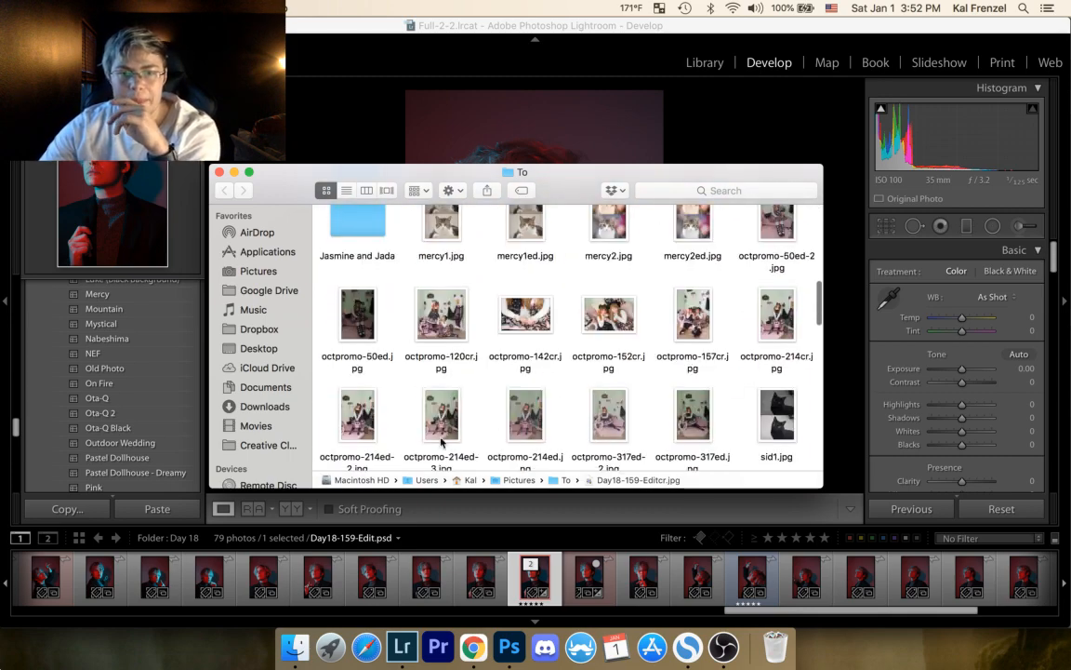
pyautogui.scroll(-10, 409, 372)
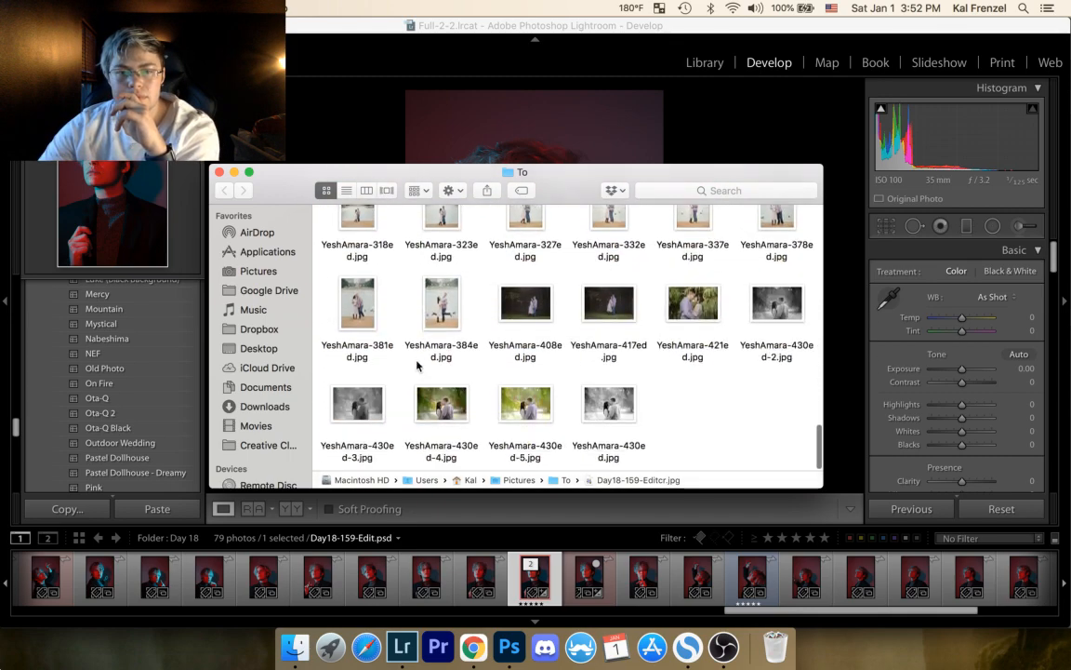
# Step: Switch from the To folder to Chrome and look through the active gigs on the Fiverr seller profile
pyautogui.scroll(15, 416, 340)
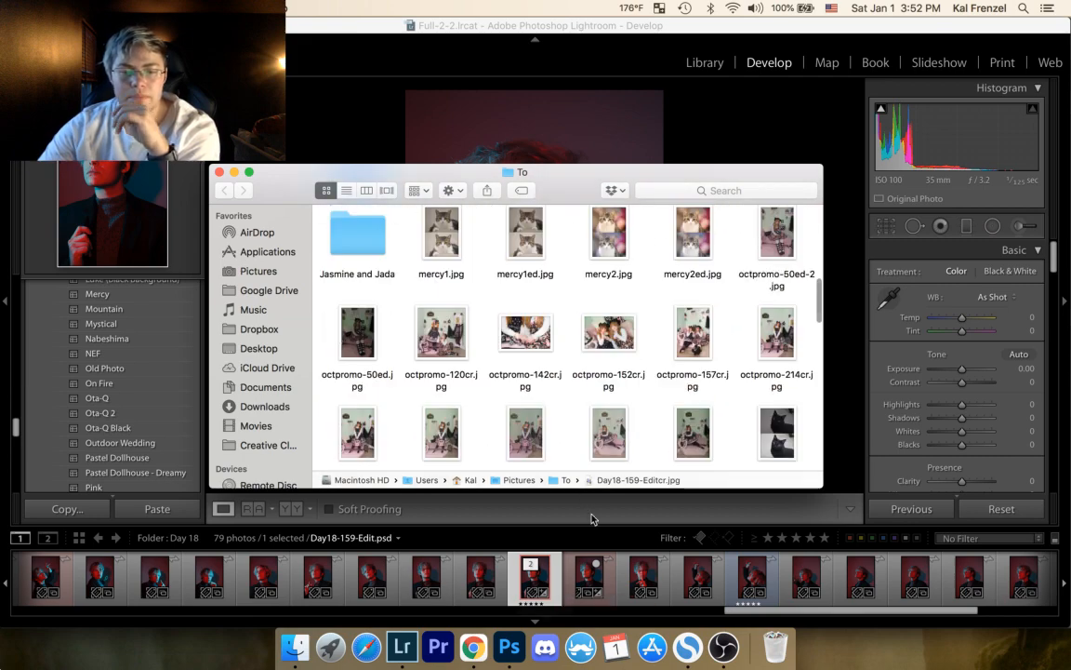
pyautogui.click(473, 646)
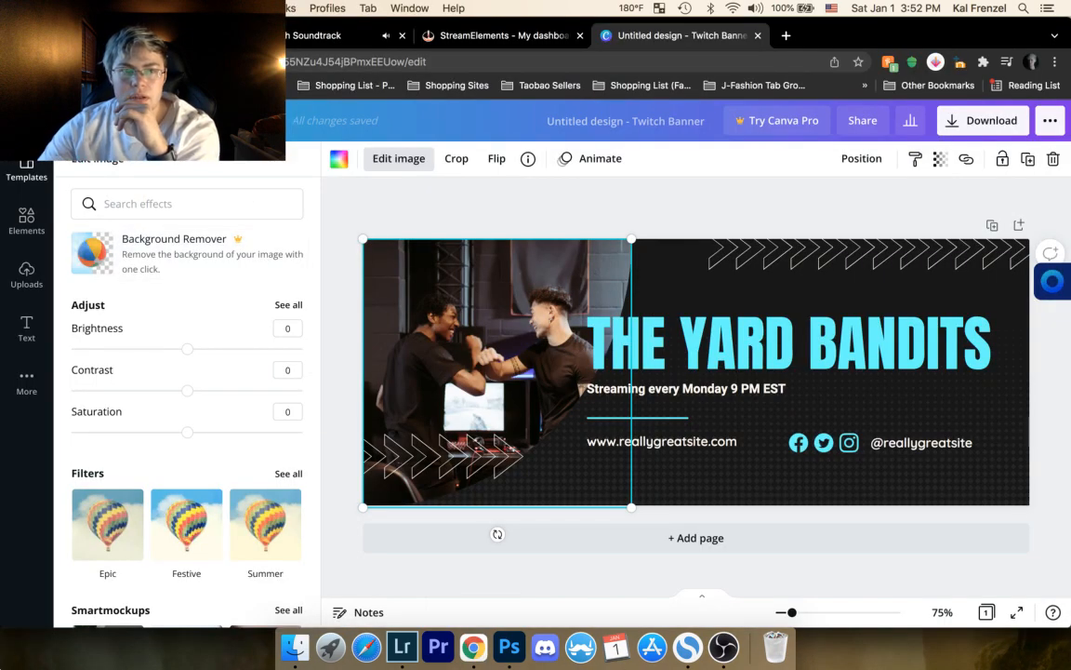
pyautogui.click(150, 36)
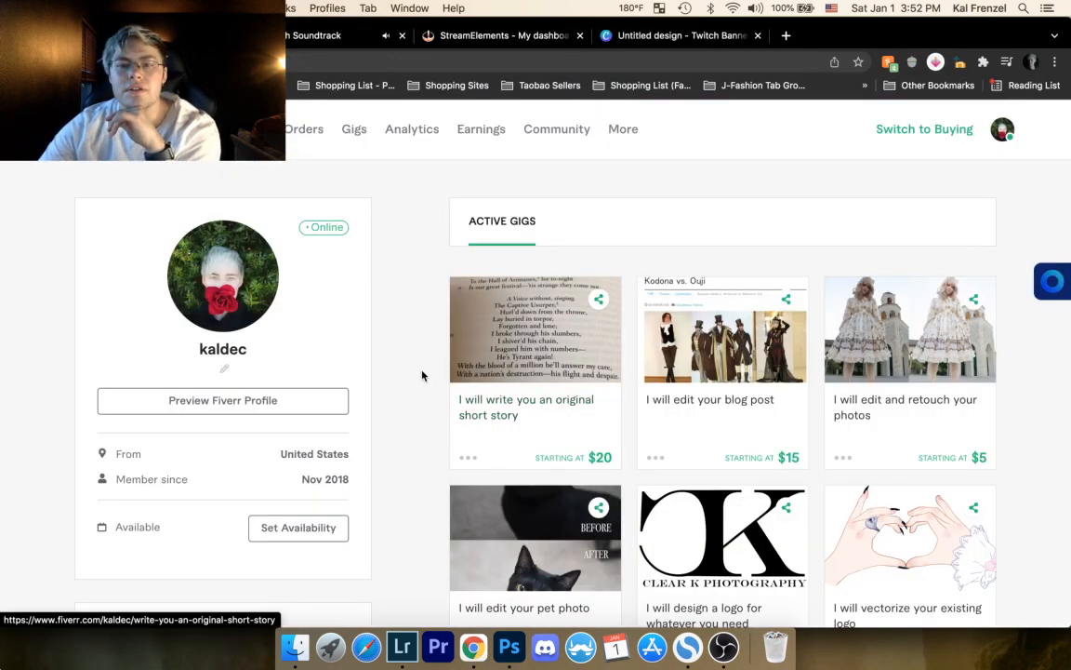
pyautogui.scroll(-1, 422, 375)
pyautogui.scroll(-4, 422, 376)
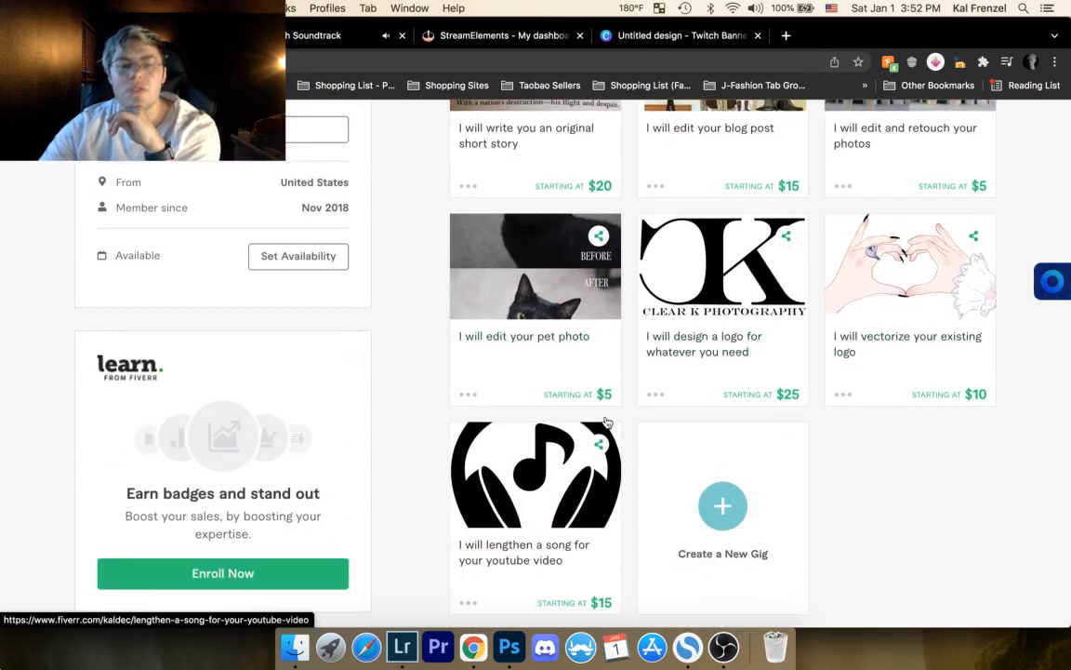
# Step: View the Beats To Stream To playlist and the StreamElements dashboard, and switch to OBS
pyautogui.click(312, 47)
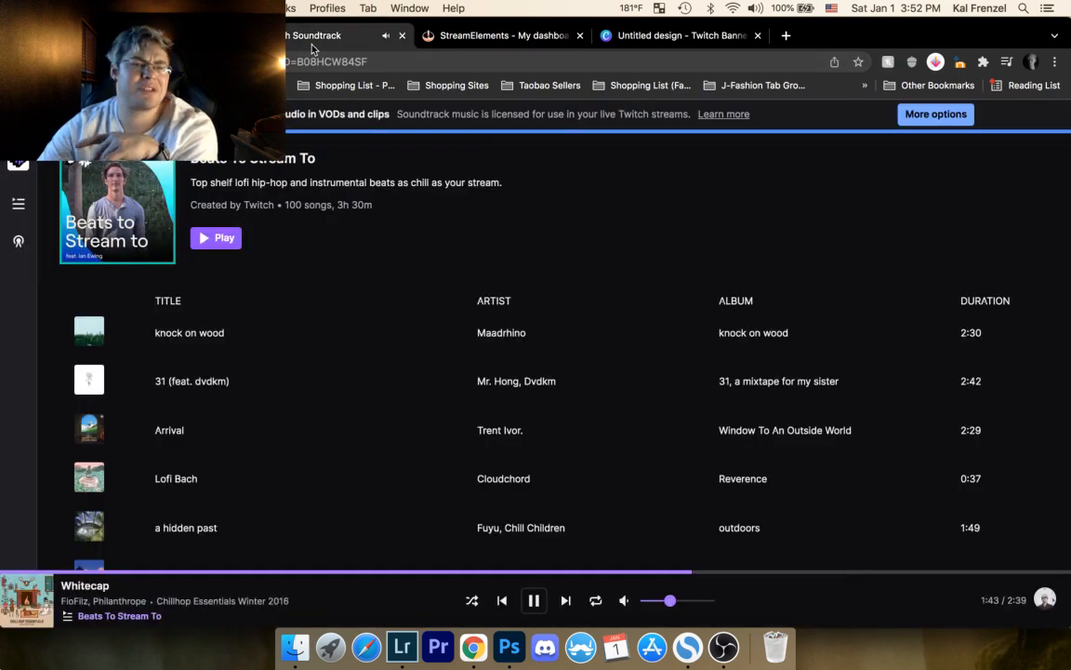
pyautogui.click(556, 39)
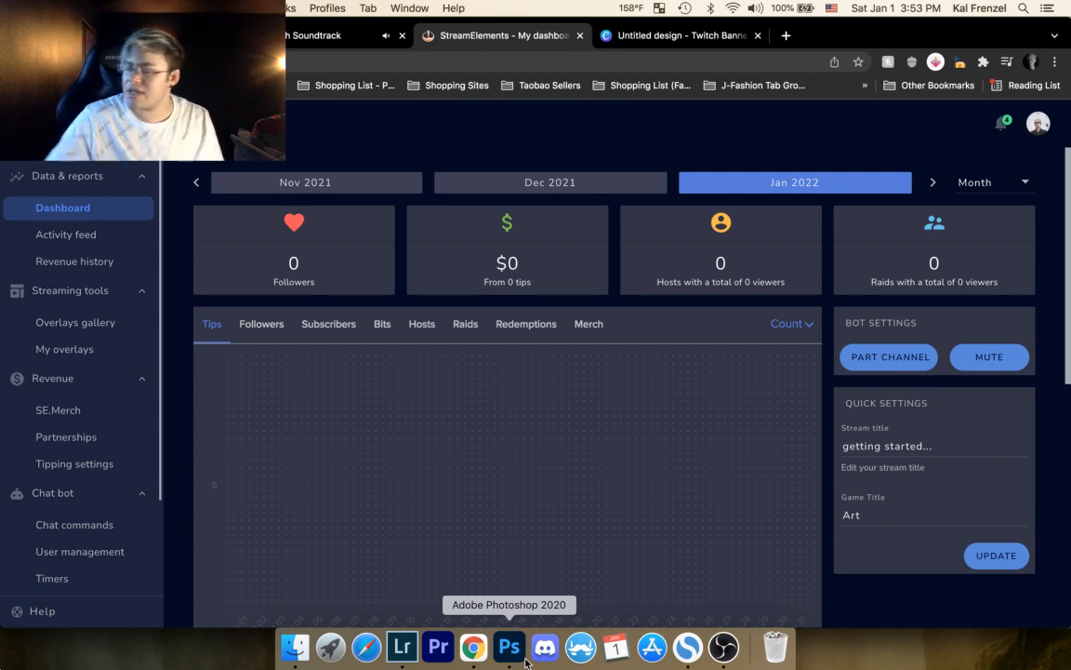
pyautogui.click(725, 649)
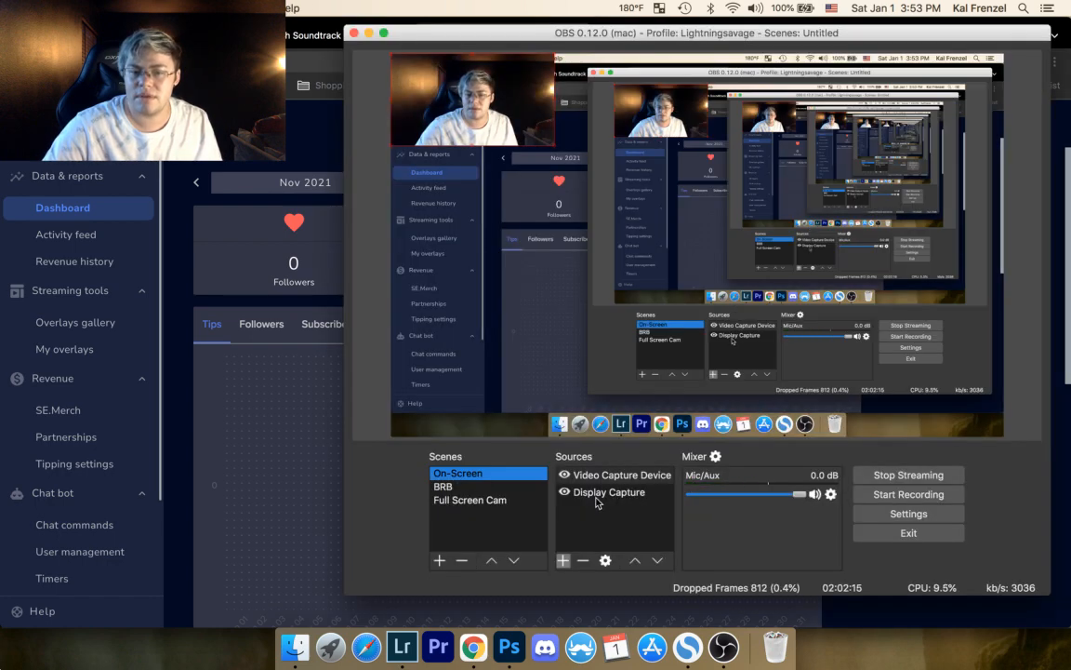